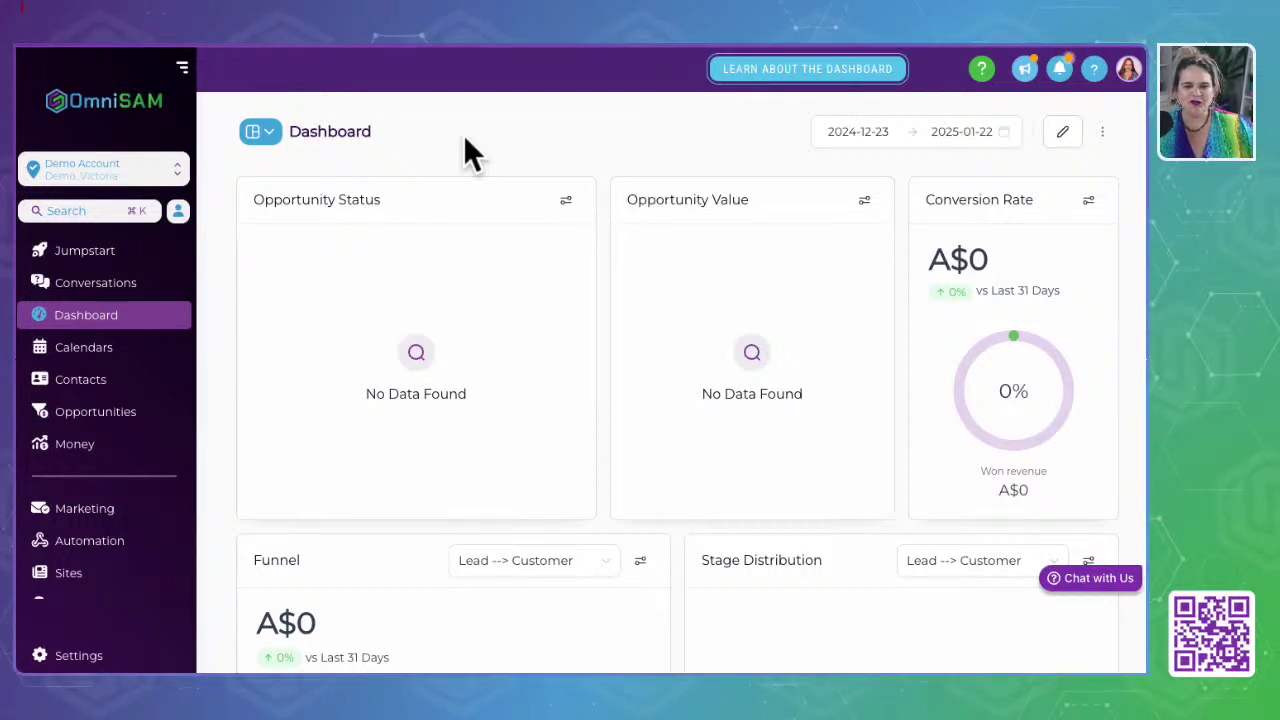
# Step: Browse the current OmniSAM page, then open and scroll through the account settings
pyautogui.click(464, 135)
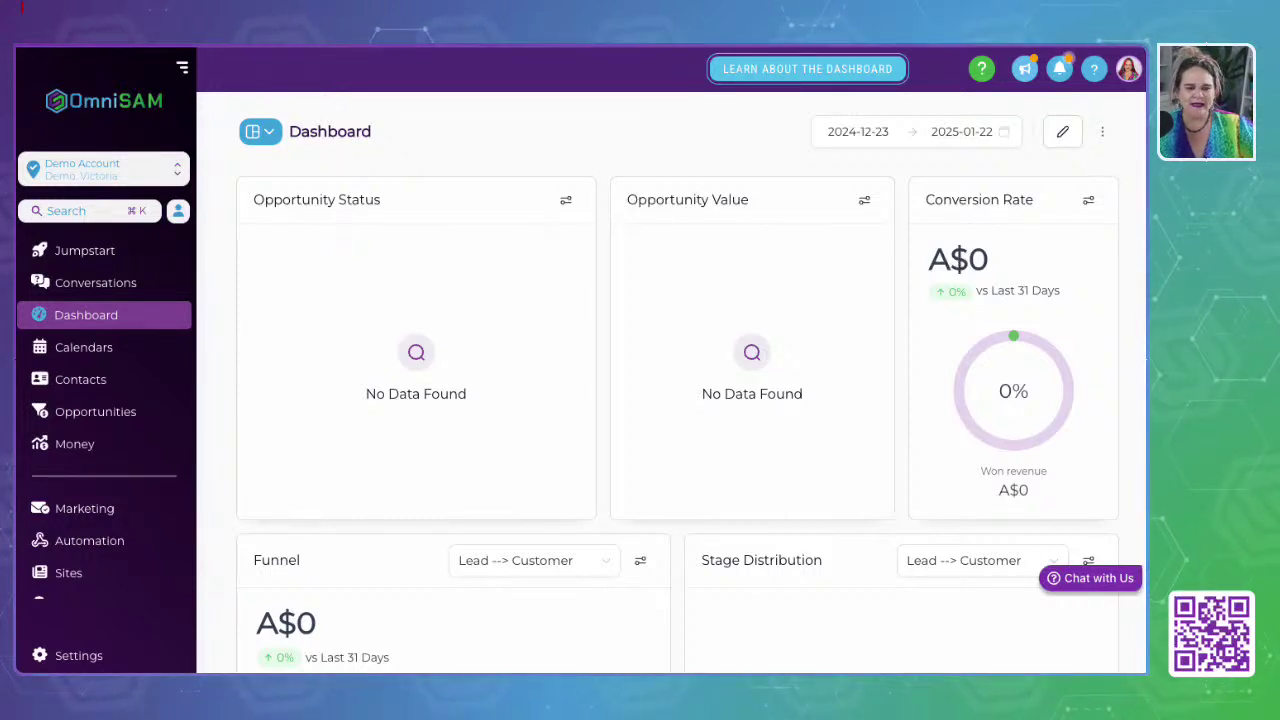
pyautogui.scroll(-3, 105, 400)
pyautogui.scroll(-3, 105, 400)
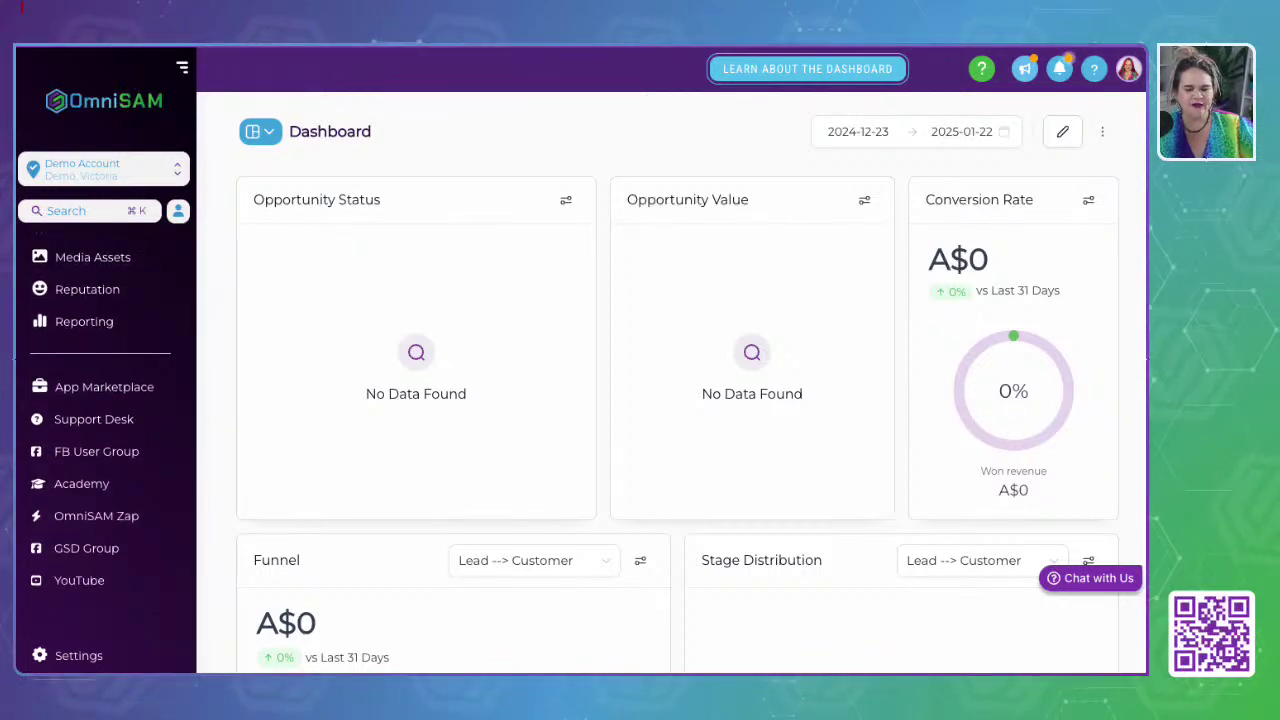
pyautogui.scroll(6, 105, 400)
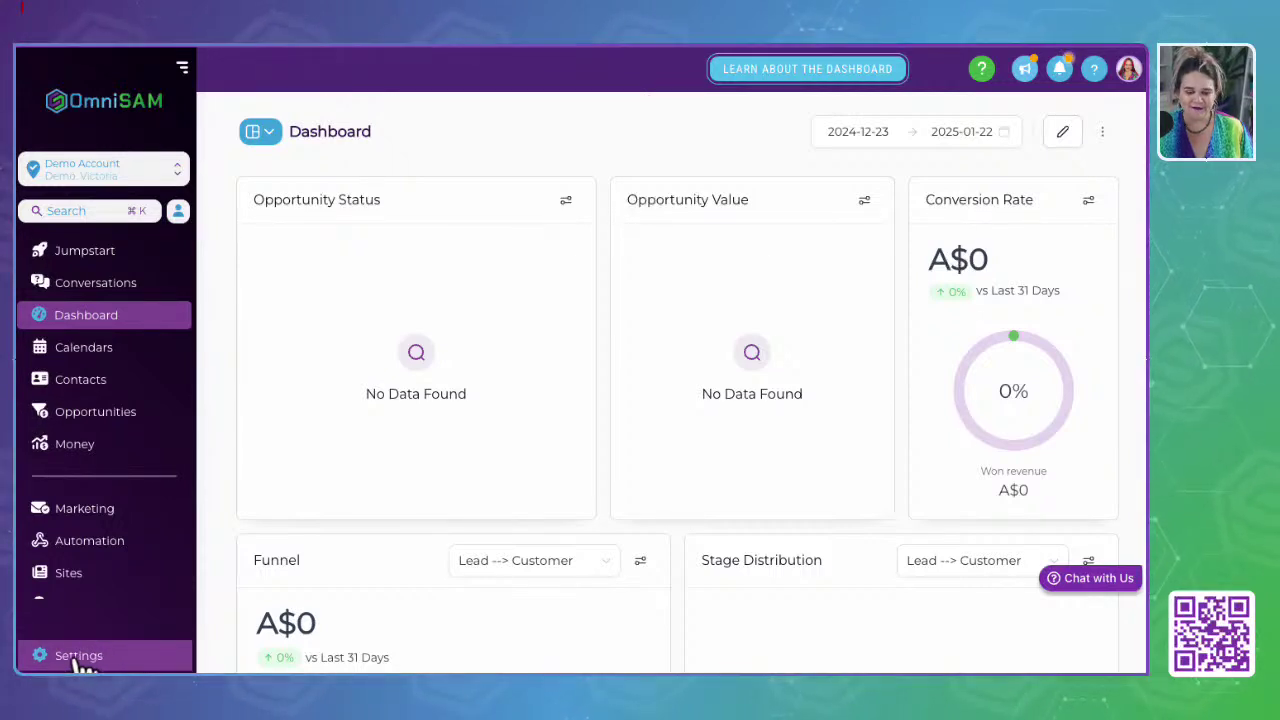
pyautogui.click(78, 658)
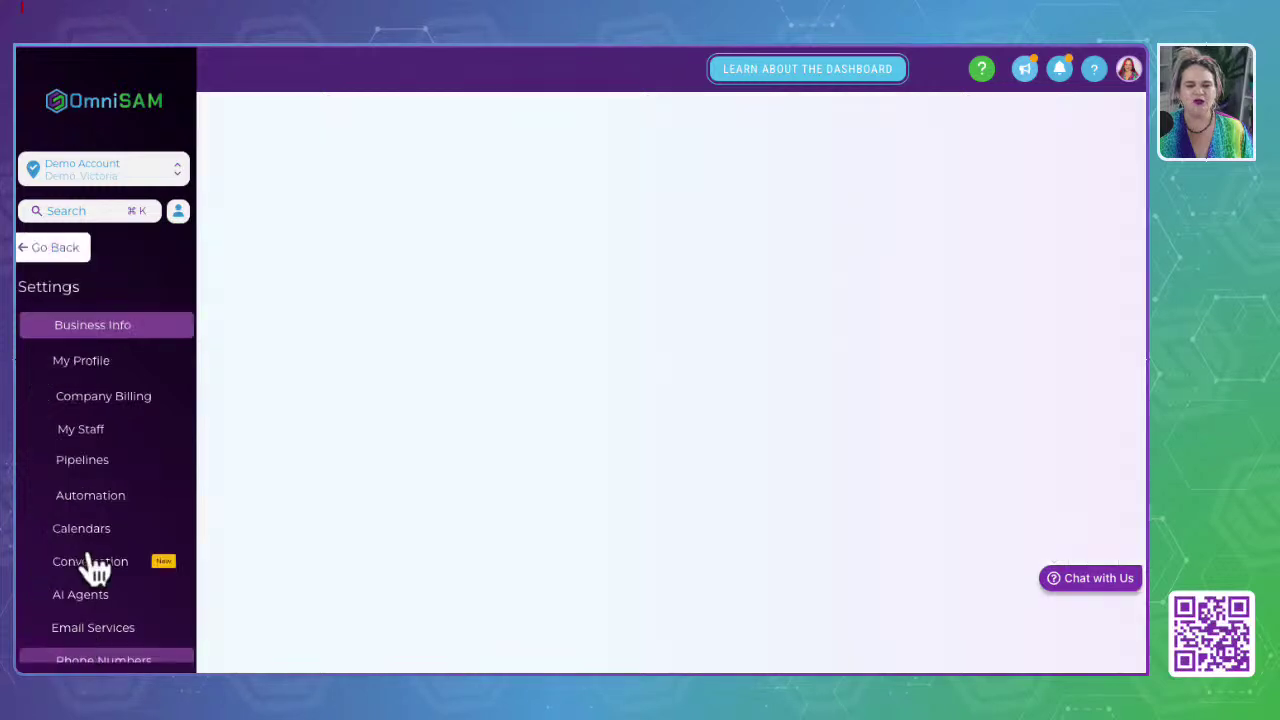
pyautogui.scroll(-5, 82, 557)
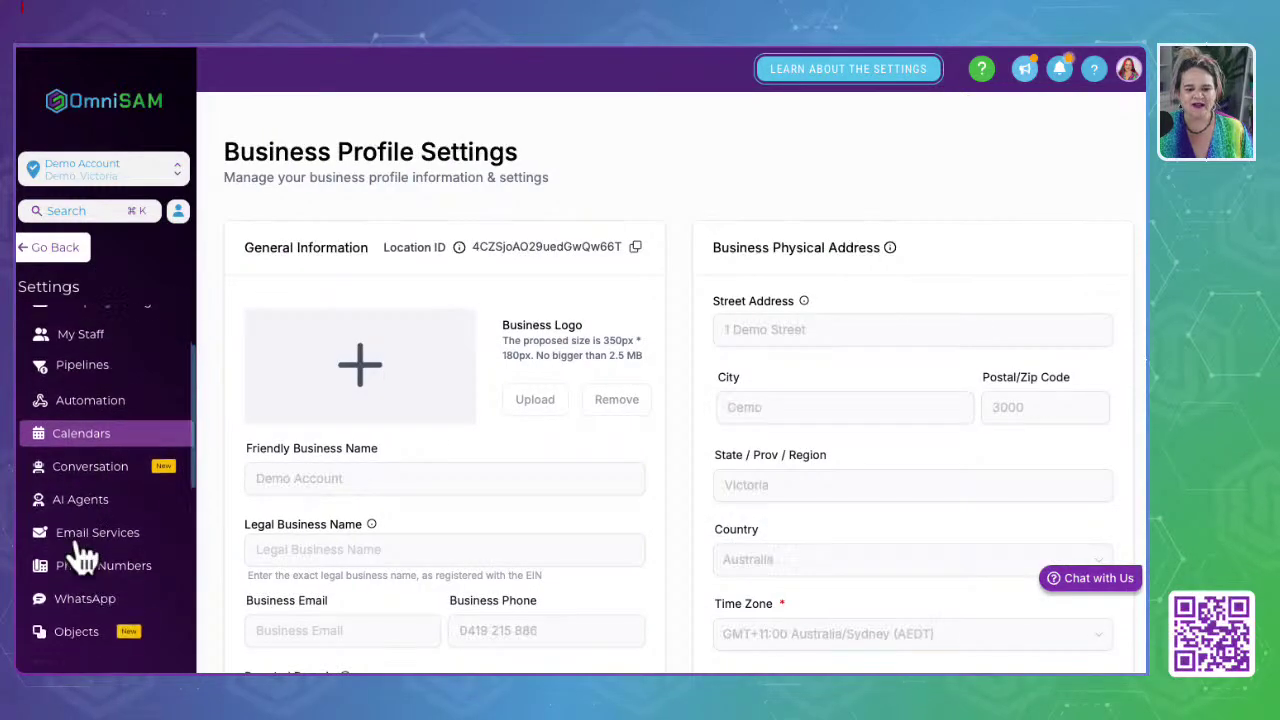
pyautogui.scroll(-5, 82, 557)
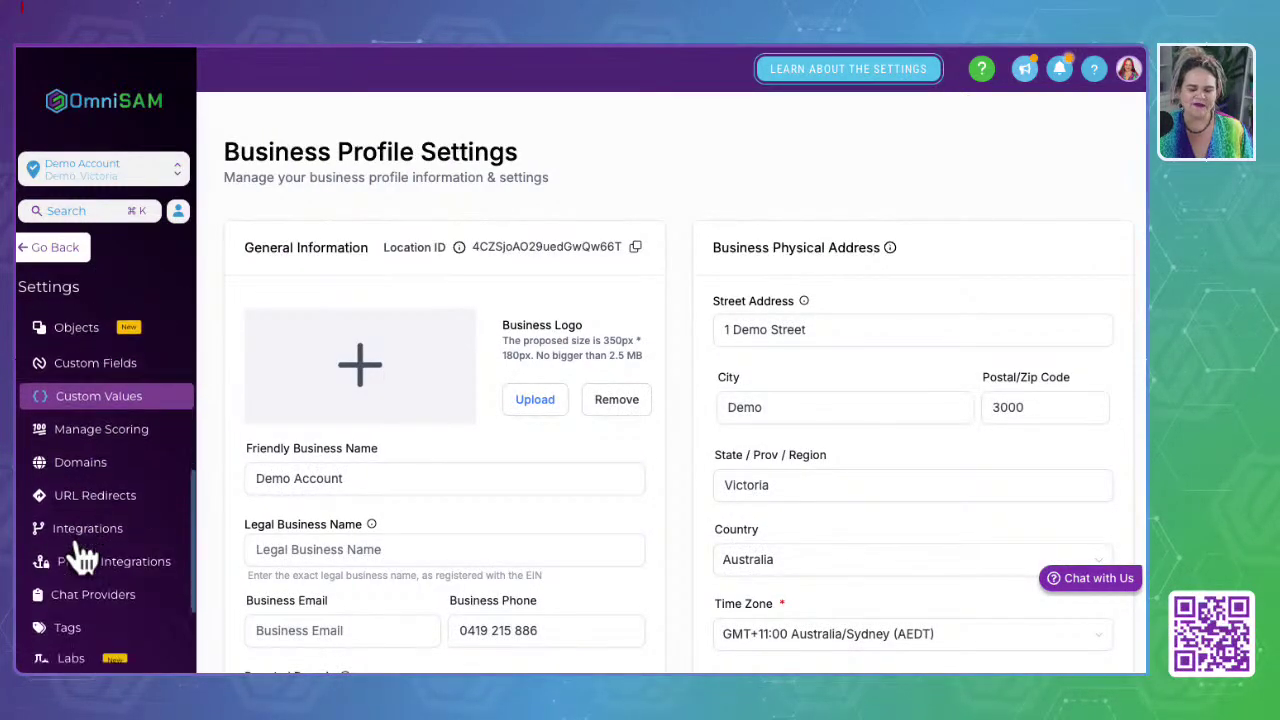
pyautogui.scroll(5, 82, 557)
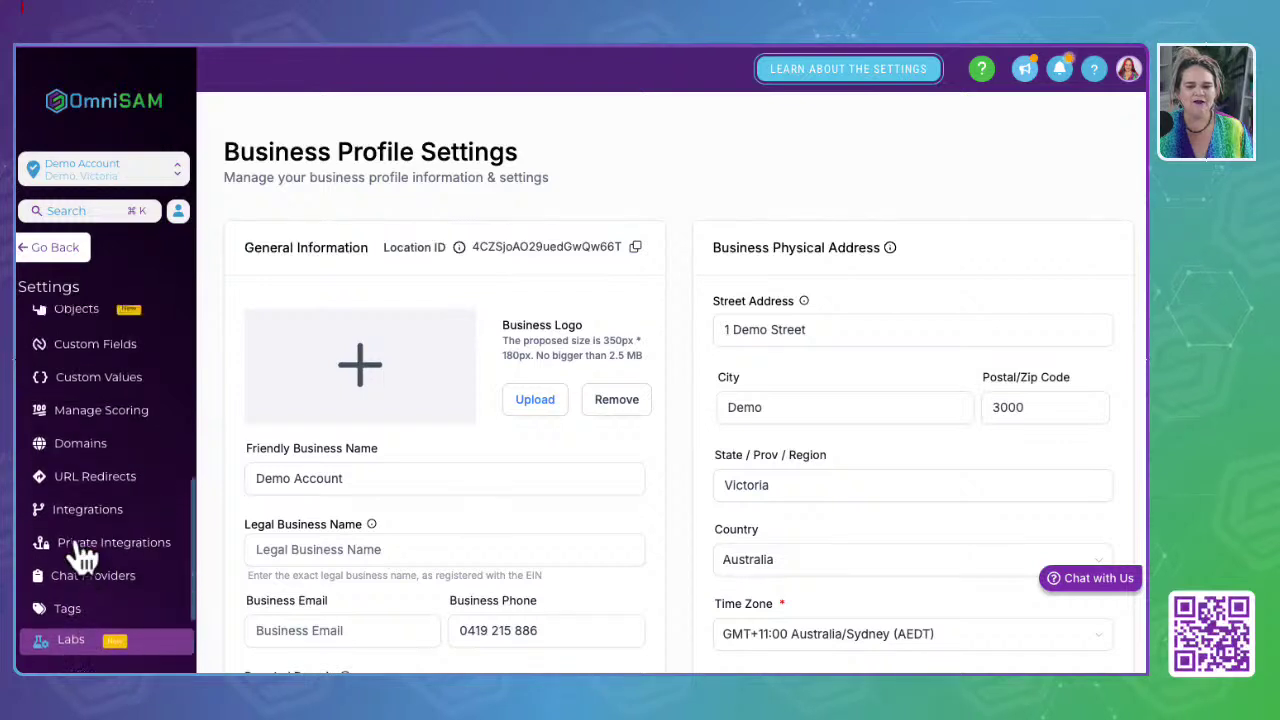
pyautogui.scroll(3, 82, 557)
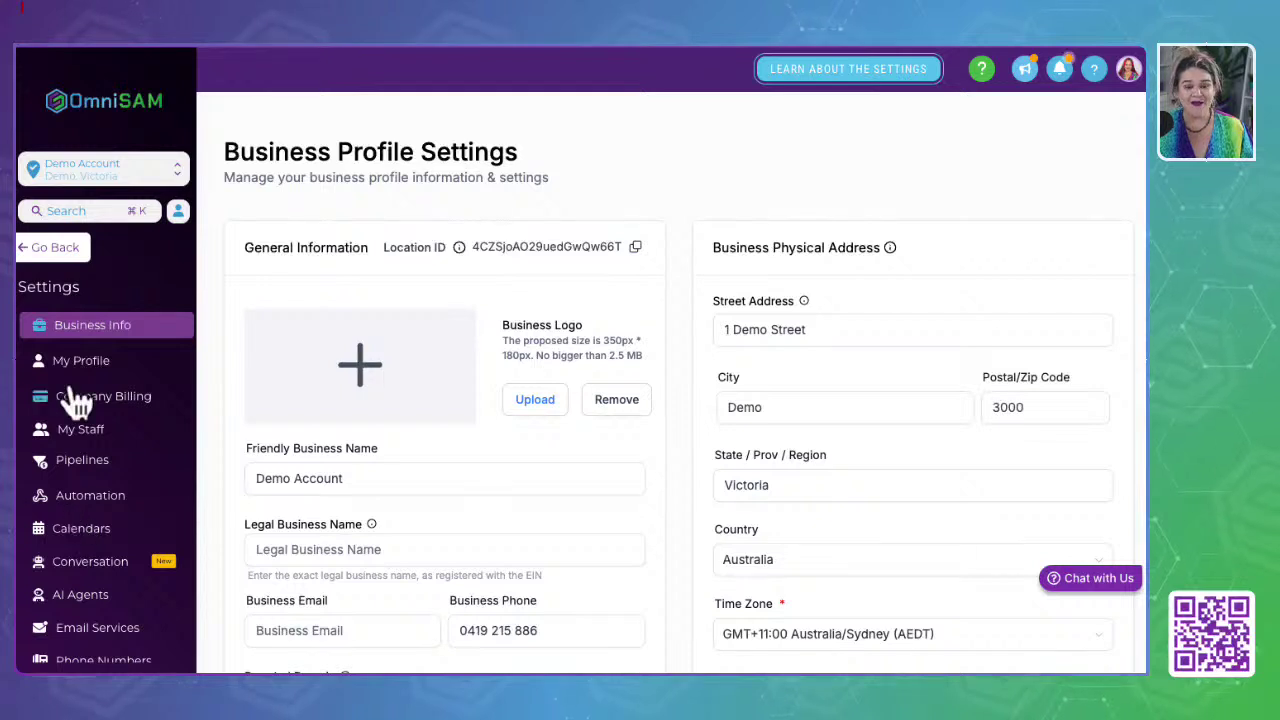
# Step: Return to the main dashboard and scroll through its content
pyautogui.click(58, 250)
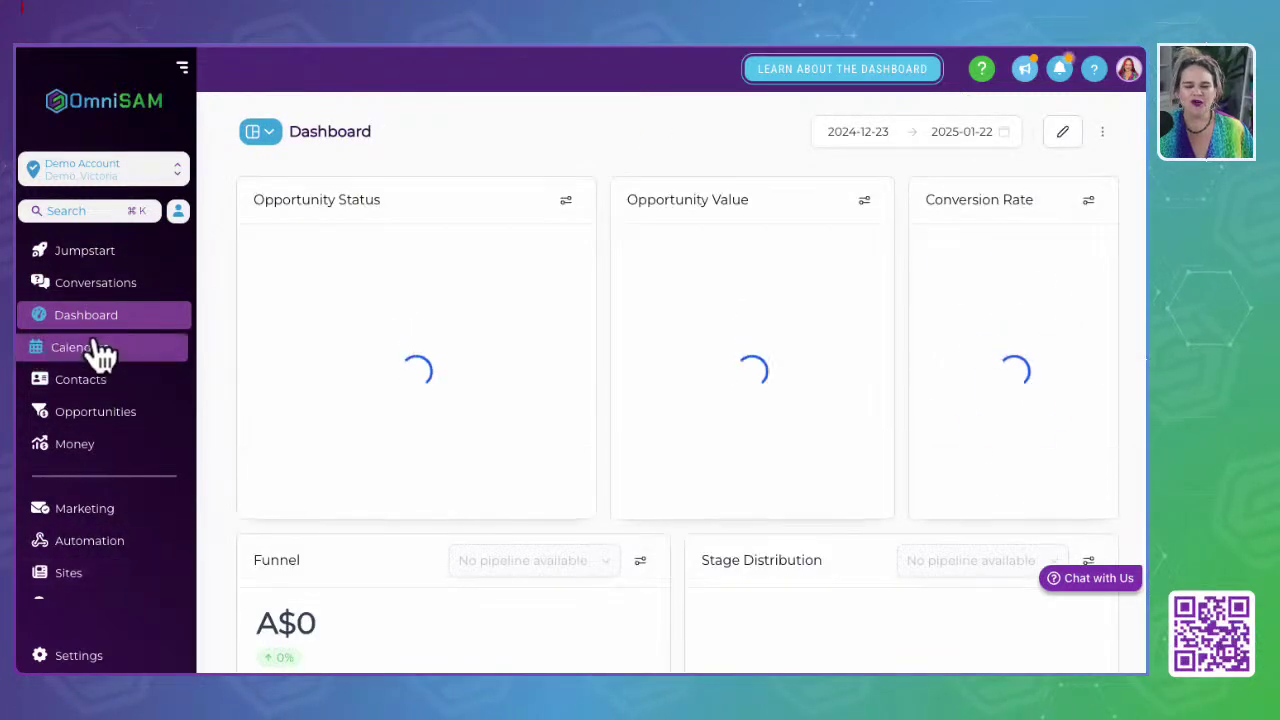
pyautogui.scroll(-4, 86, 543)
pyautogui.scroll(-2, 84, 535)
pyautogui.scroll(5, 86, 543)
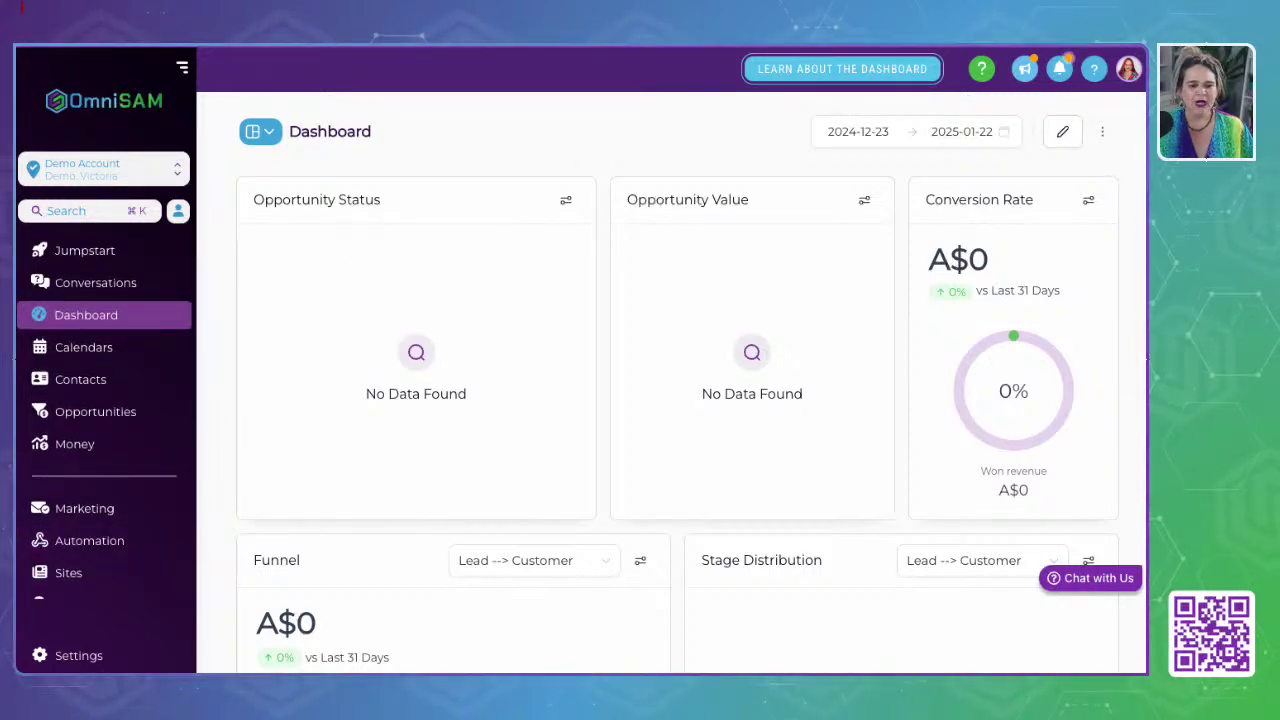
# Step: Open the Jumpstart integrations page, then switch to the OmniSAM Service Store website
pyautogui.click(98, 258)
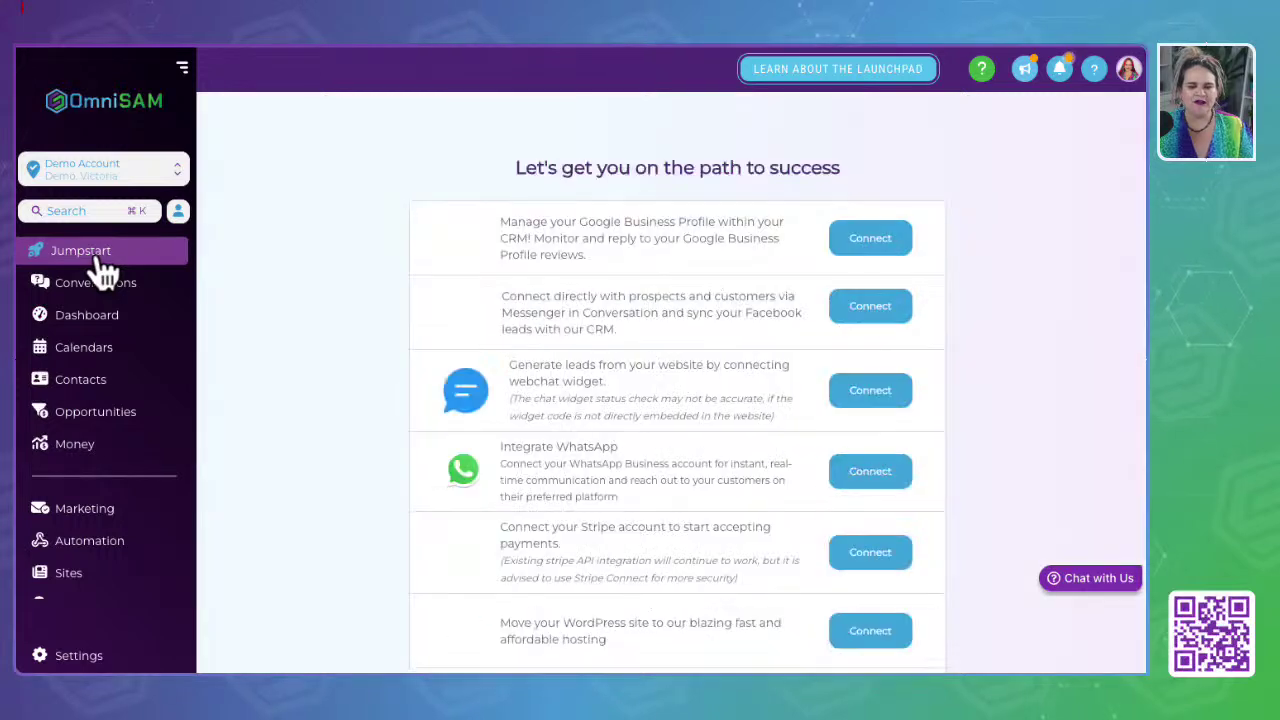
pyautogui.moveTo(510, 170); pyautogui.dragTo(846, 172)
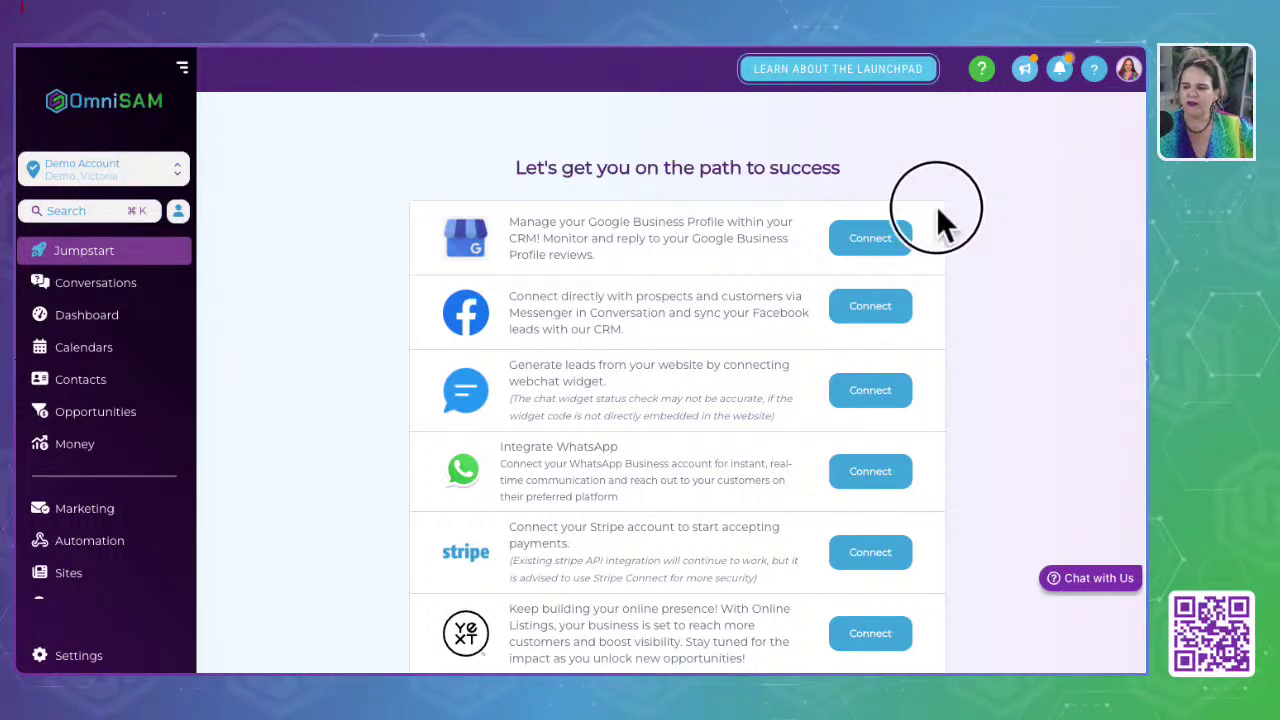
pyautogui.click(390, 10)
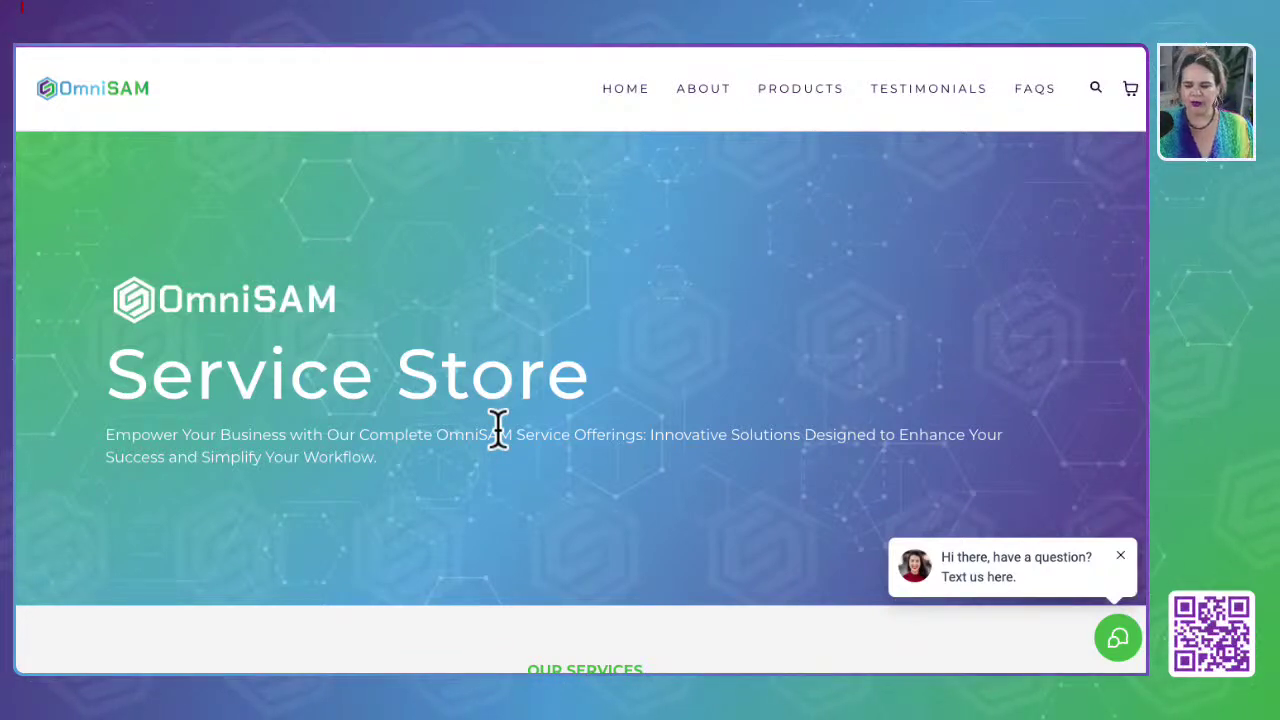
pyautogui.click(1119, 645)
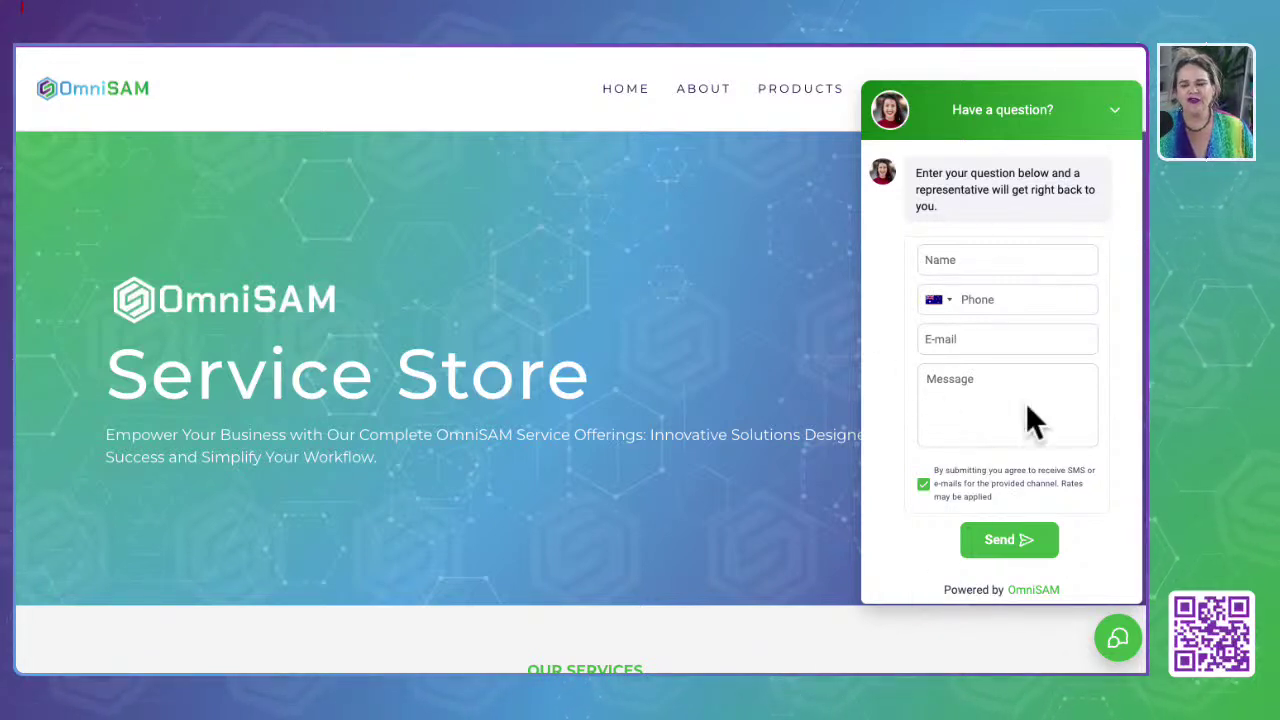
pyautogui.click(1115, 114)
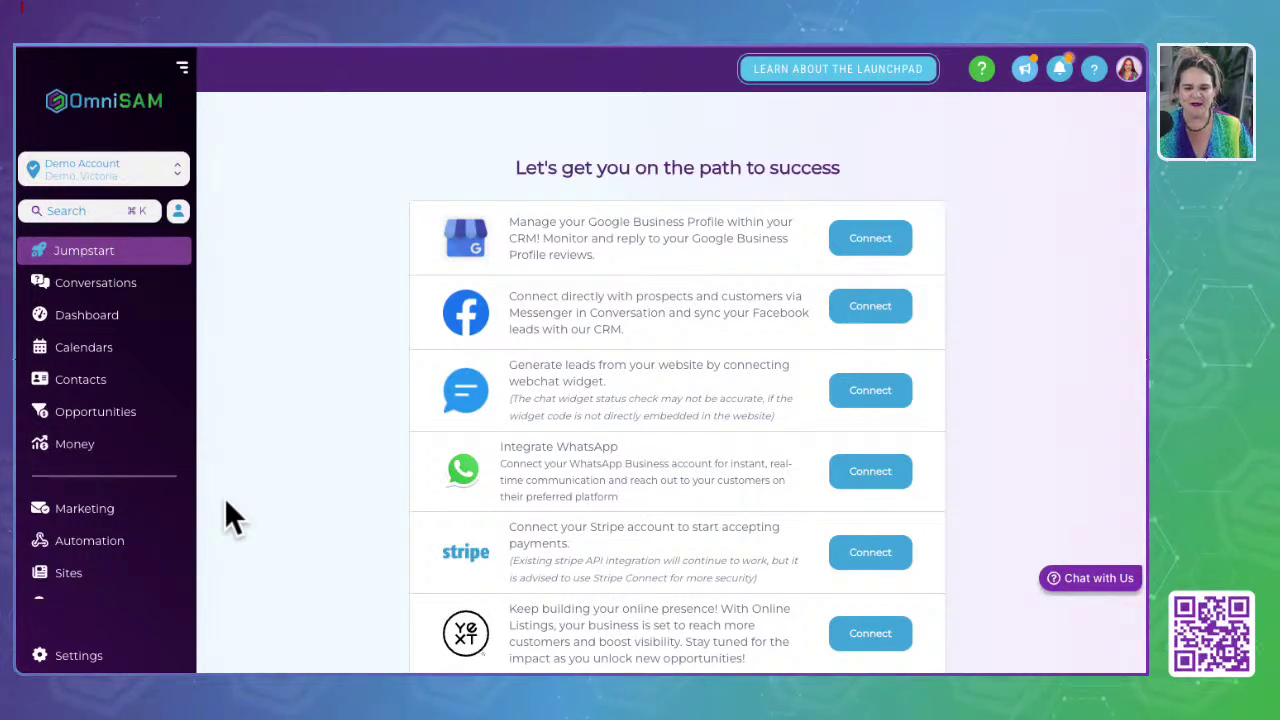
pyautogui.scroll(-2, 266, 570)
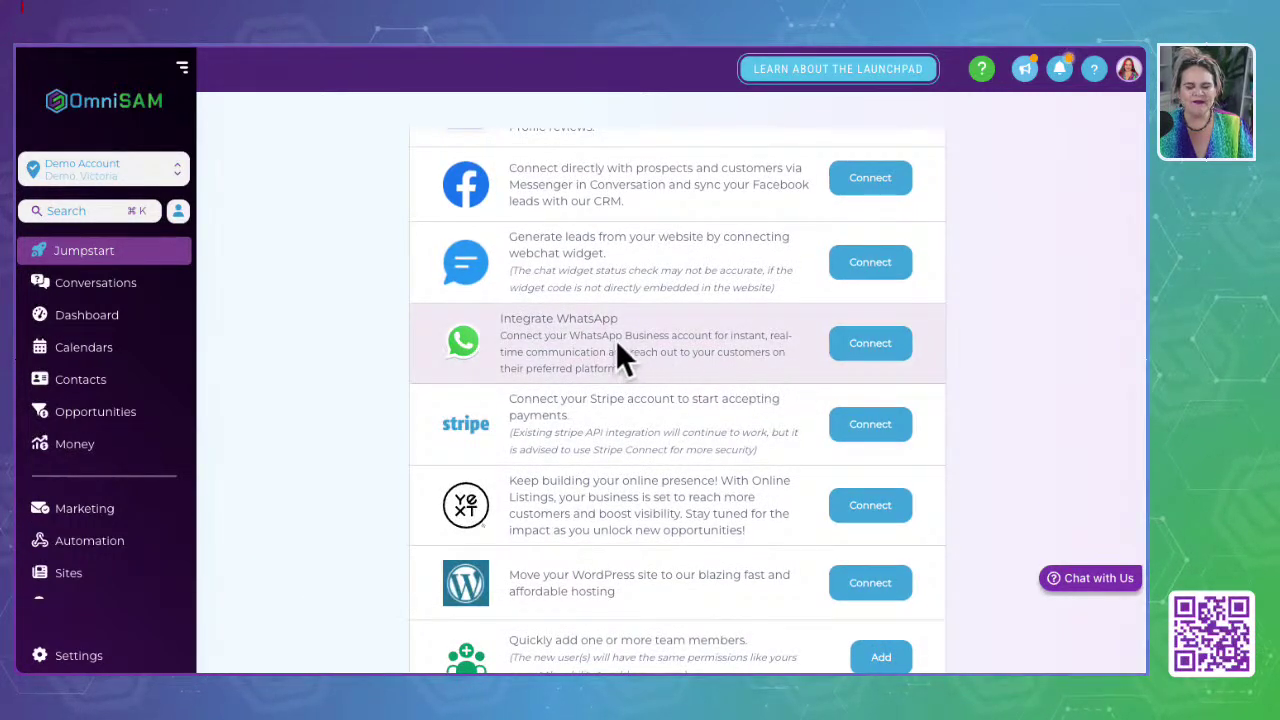
pyautogui.moveTo(502, 320); pyautogui.dragTo(639, 323)
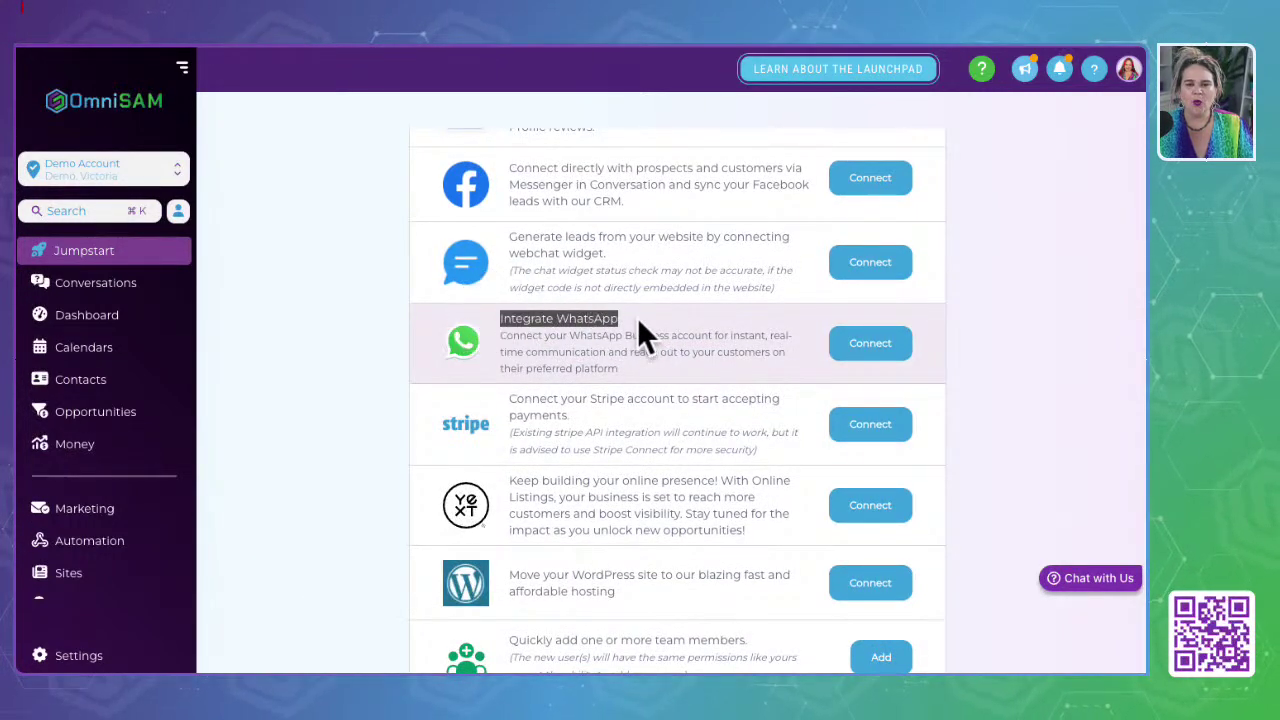
pyautogui.click(852, 352)
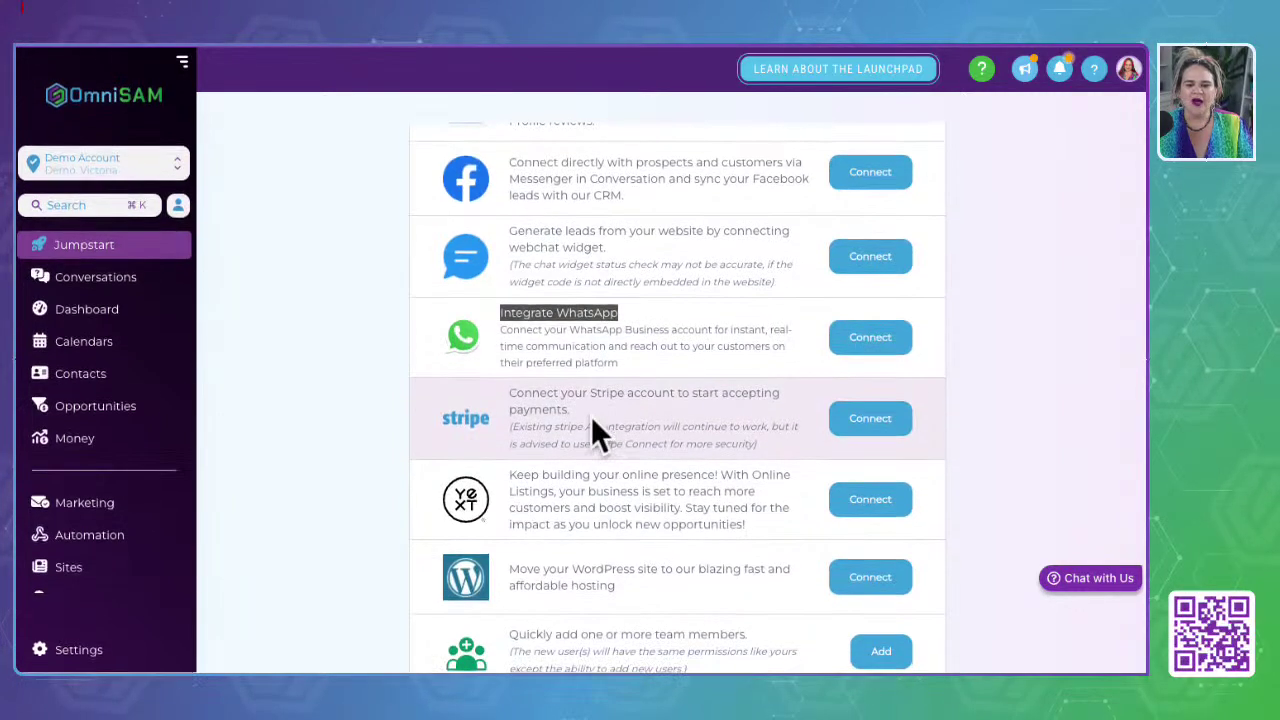
pyautogui.moveTo(507, 399); pyautogui.dragTo(607, 415)
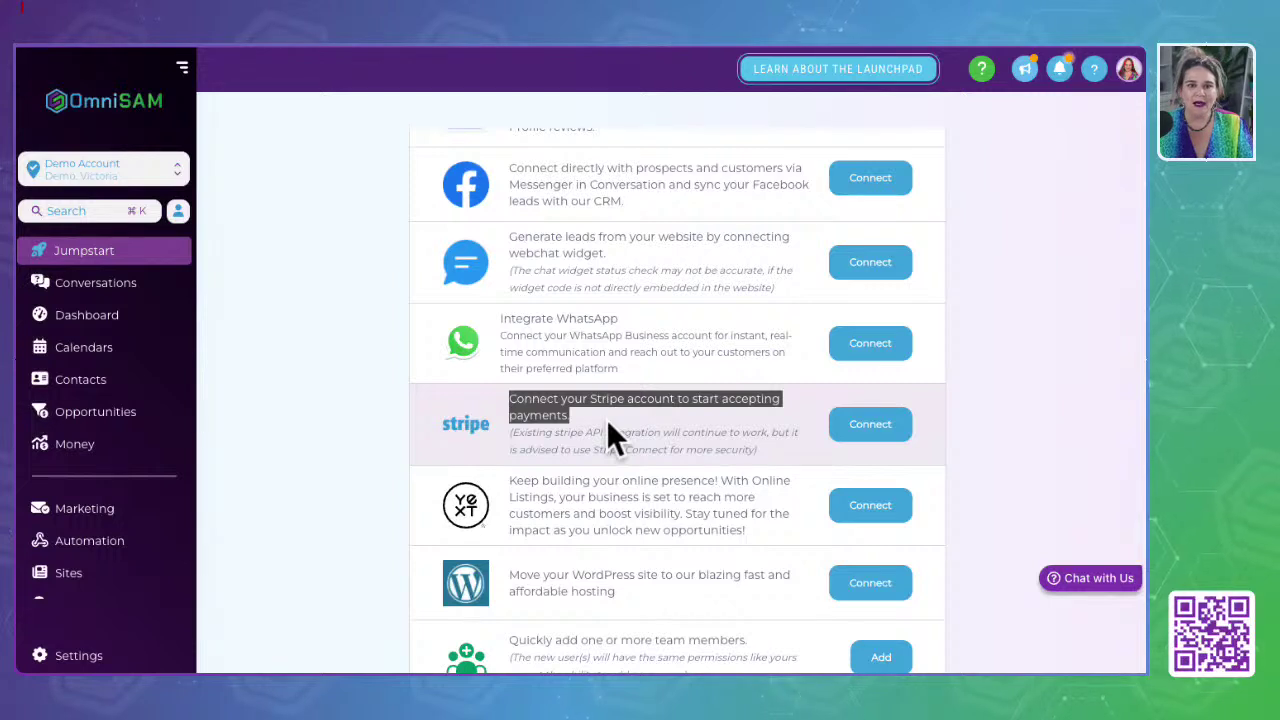
pyautogui.click(515, 401)
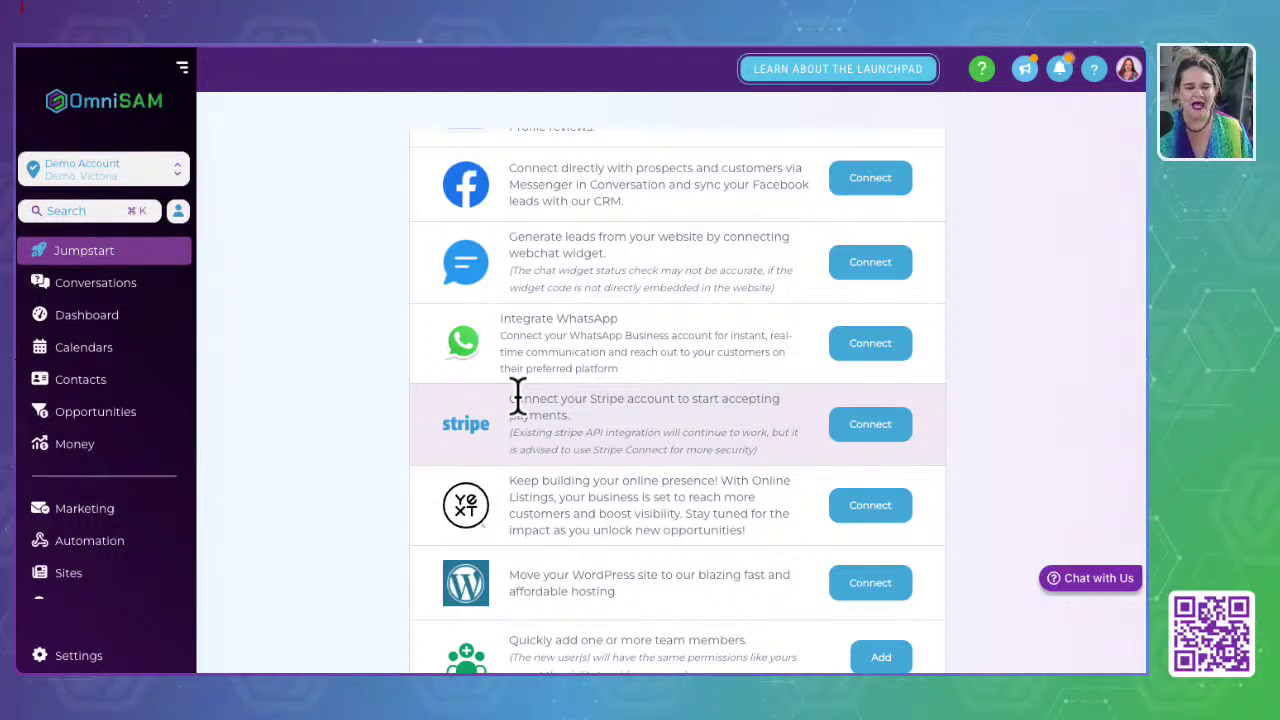
pyautogui.click(510, 475)
pyautogui.moveTo(510, 472); pyautogui.dragTo(786, 542)
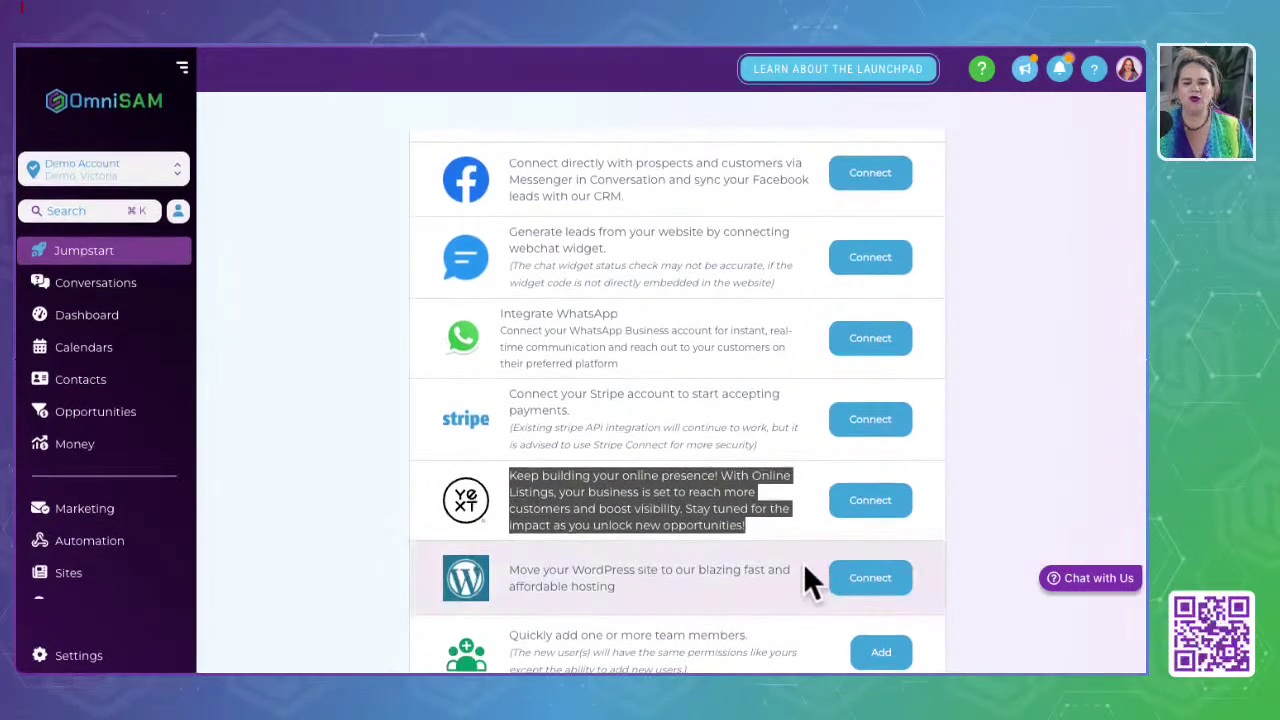
pyautogui.moveTo(498, 570); pyautogui.dragTo(668, 596)
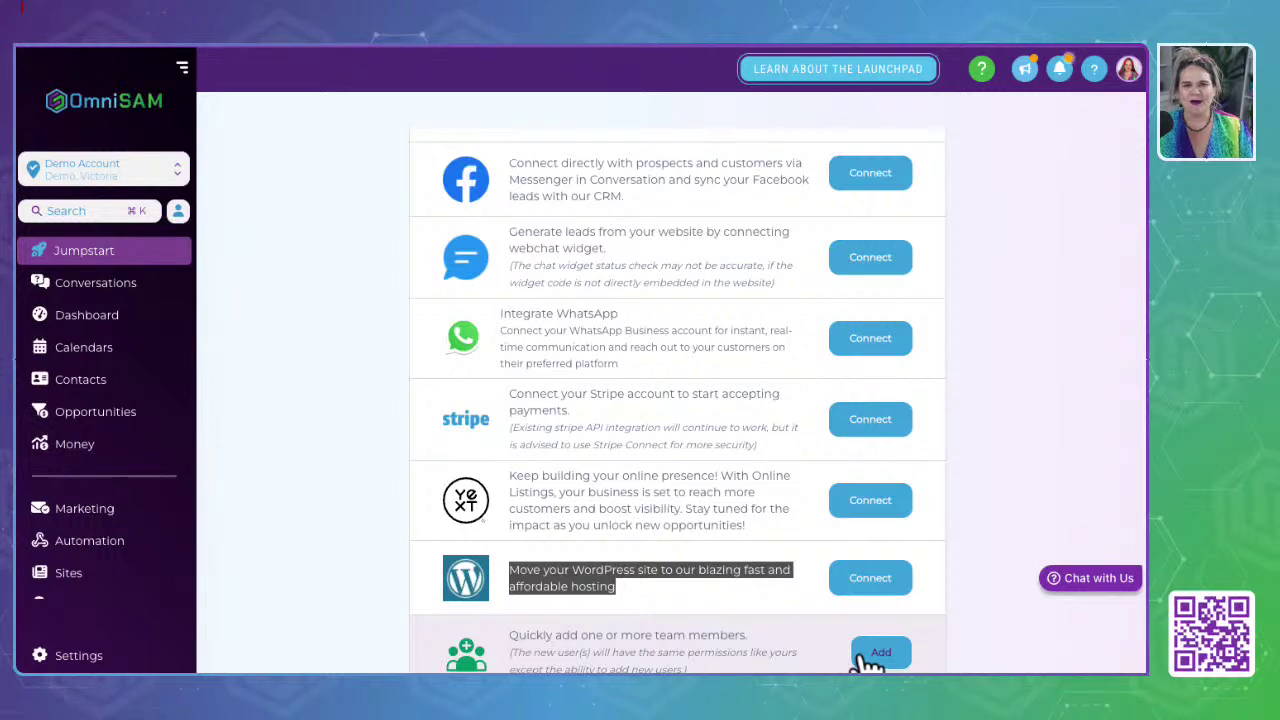
pyautogui.click(357, 366)
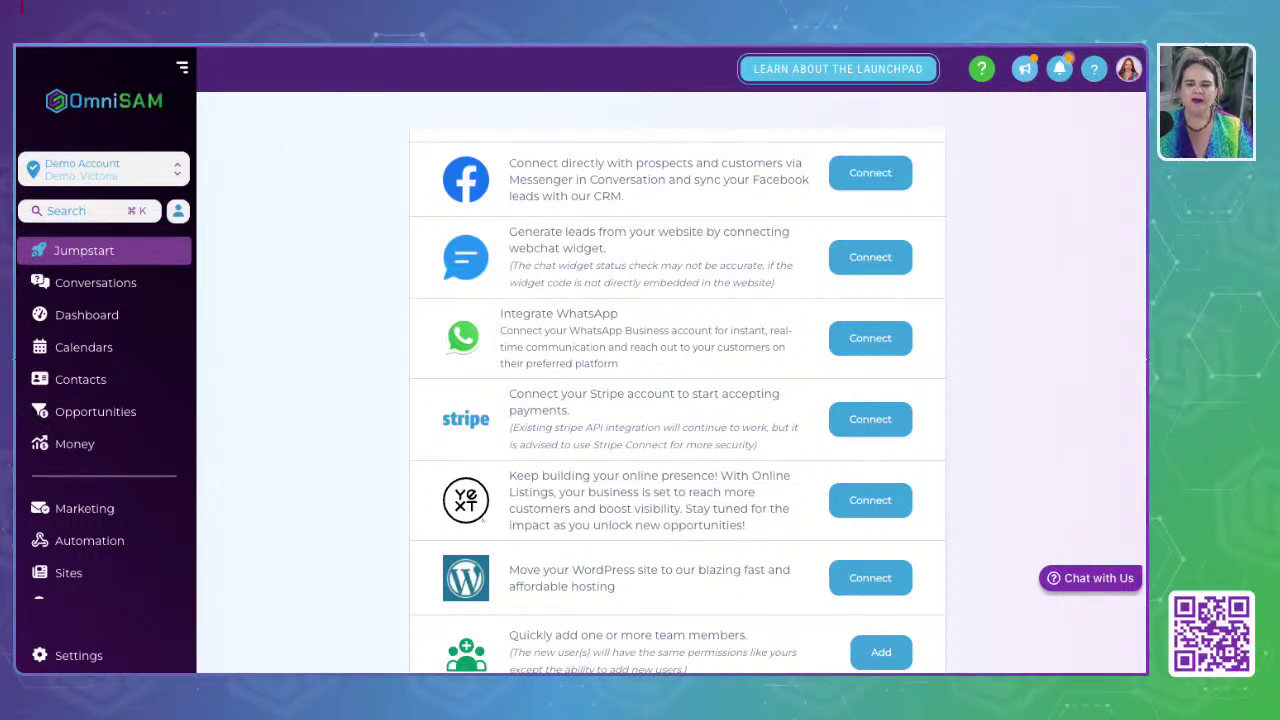
# Step: View and dismiss the Launchpad explanation, then go to the Conversations page
pyautogui.click(822, 70)
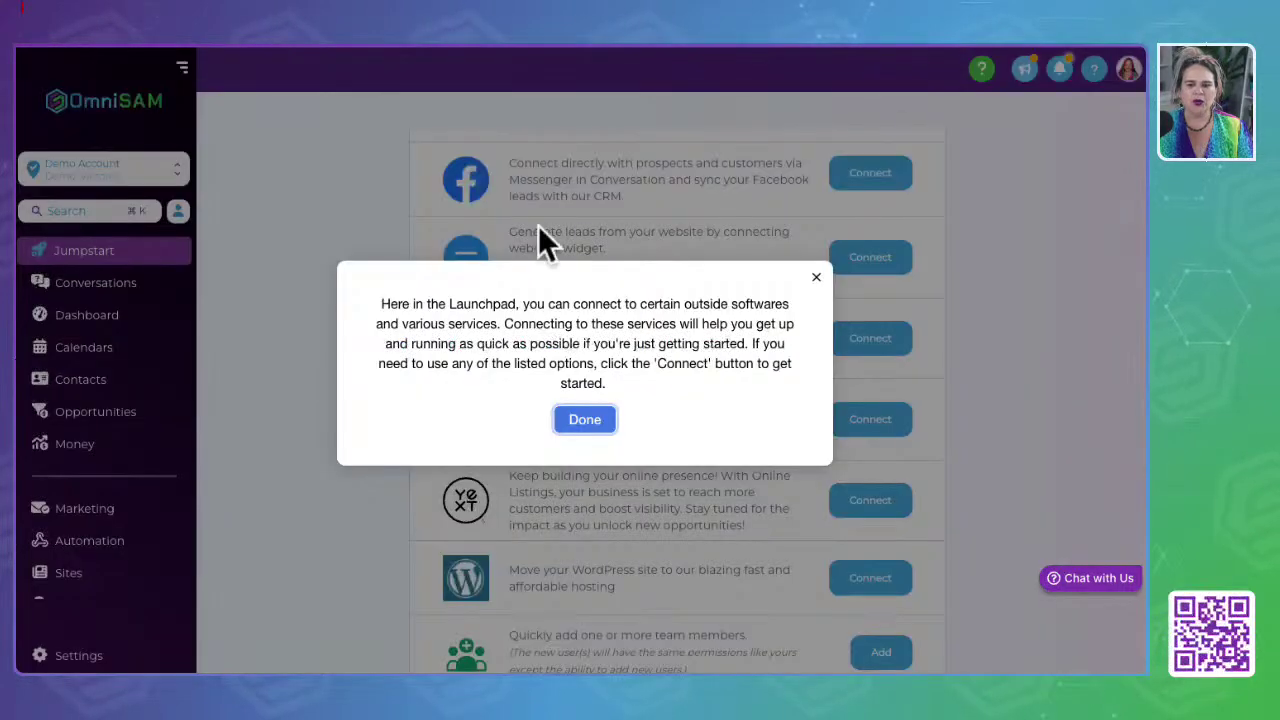
pyautogui.click(584, 419)
pyautogui.click(128, 290)
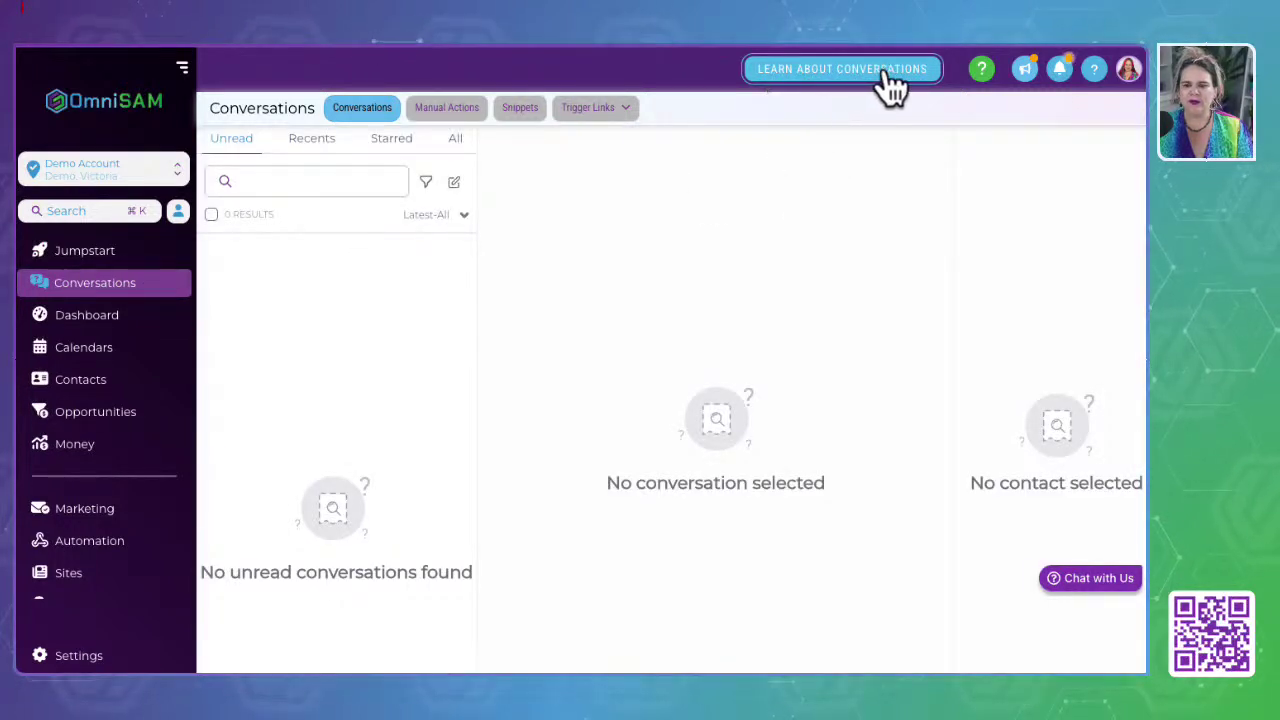
# Step: Run through every step of the Conversations guided tour until it finishes
pyautogui.click(823, 79)
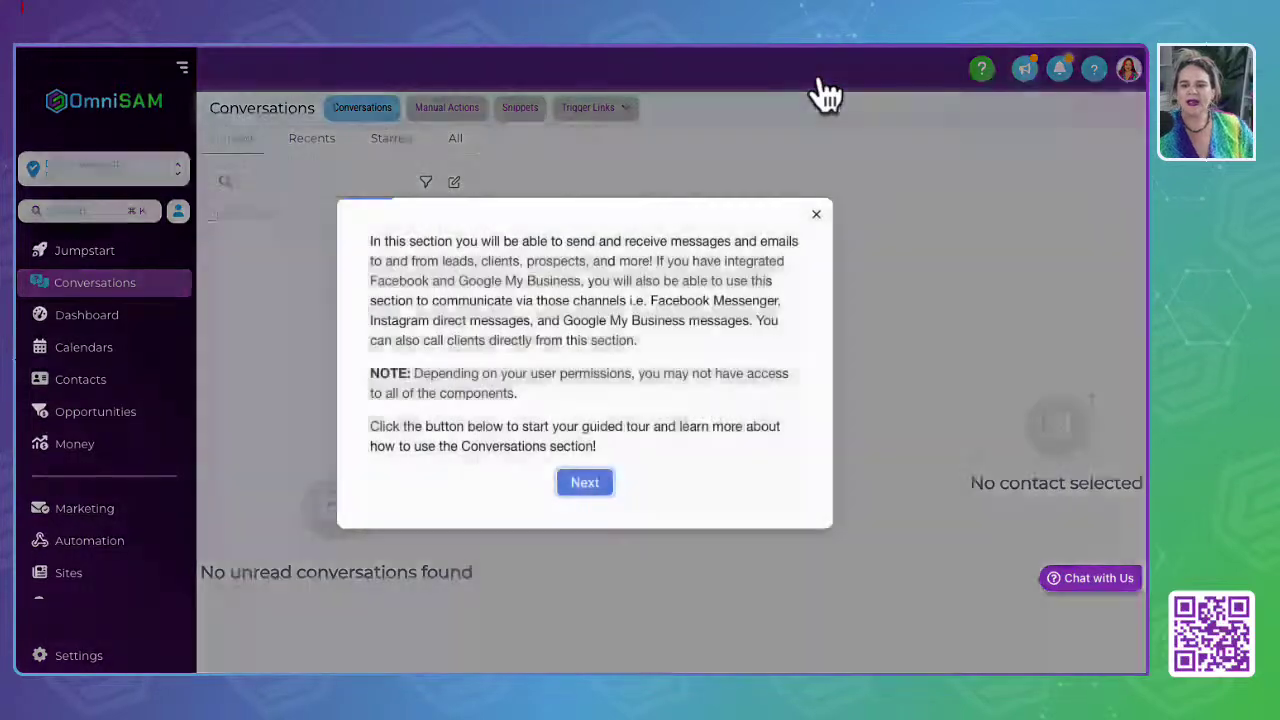
pyautogui.click(567, 480)
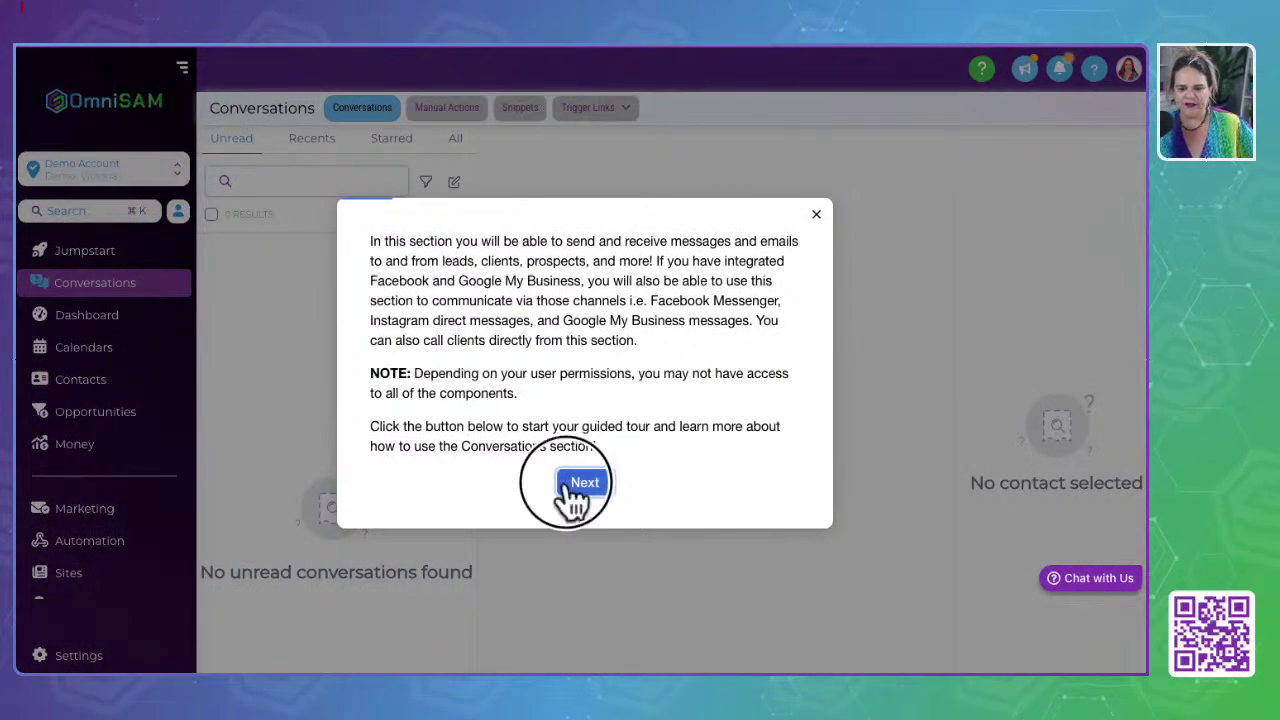
pyautogui.click(441, 279)
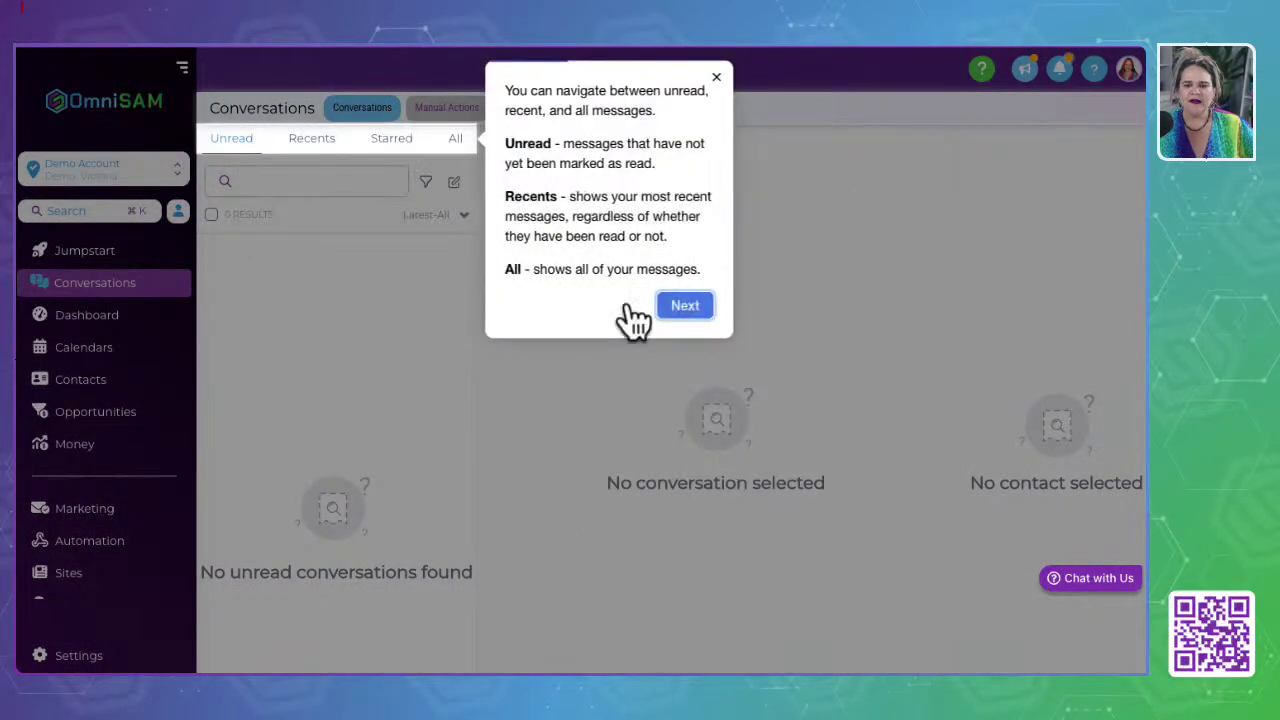
pyautogui.click(705, 308)
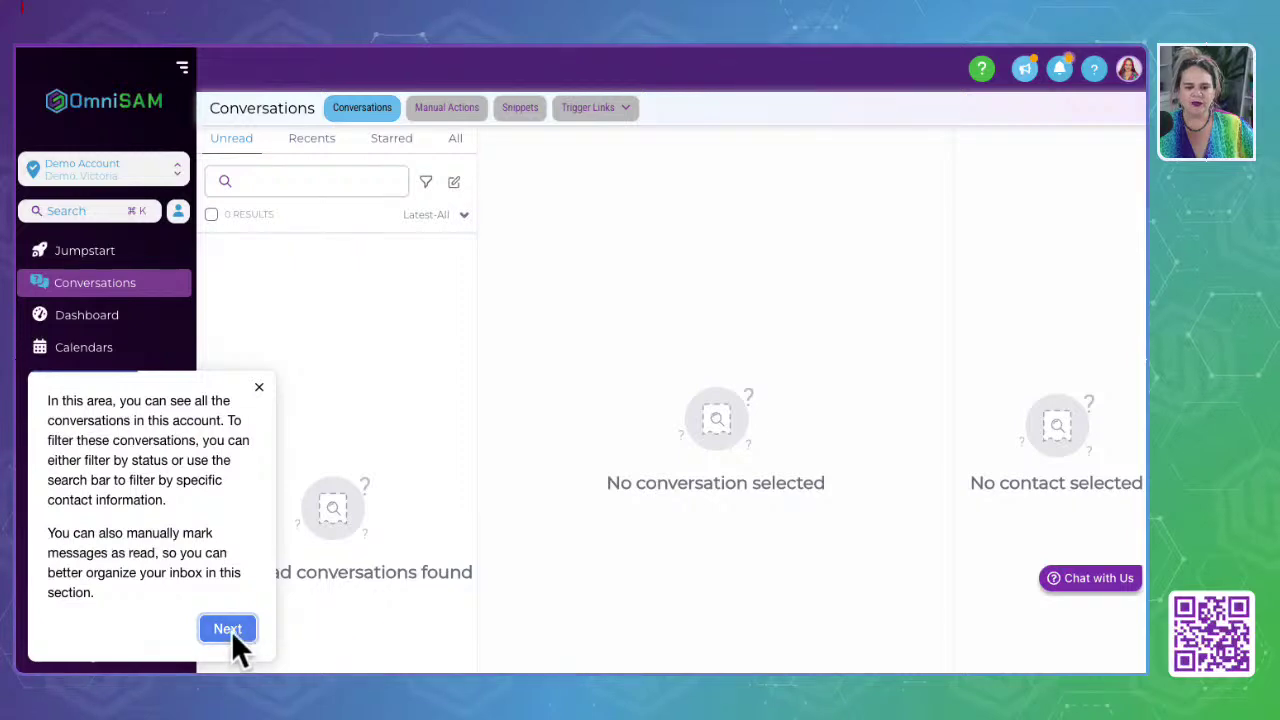
pyautogui.click(227, 629)
pyautogui.click(536, 290)
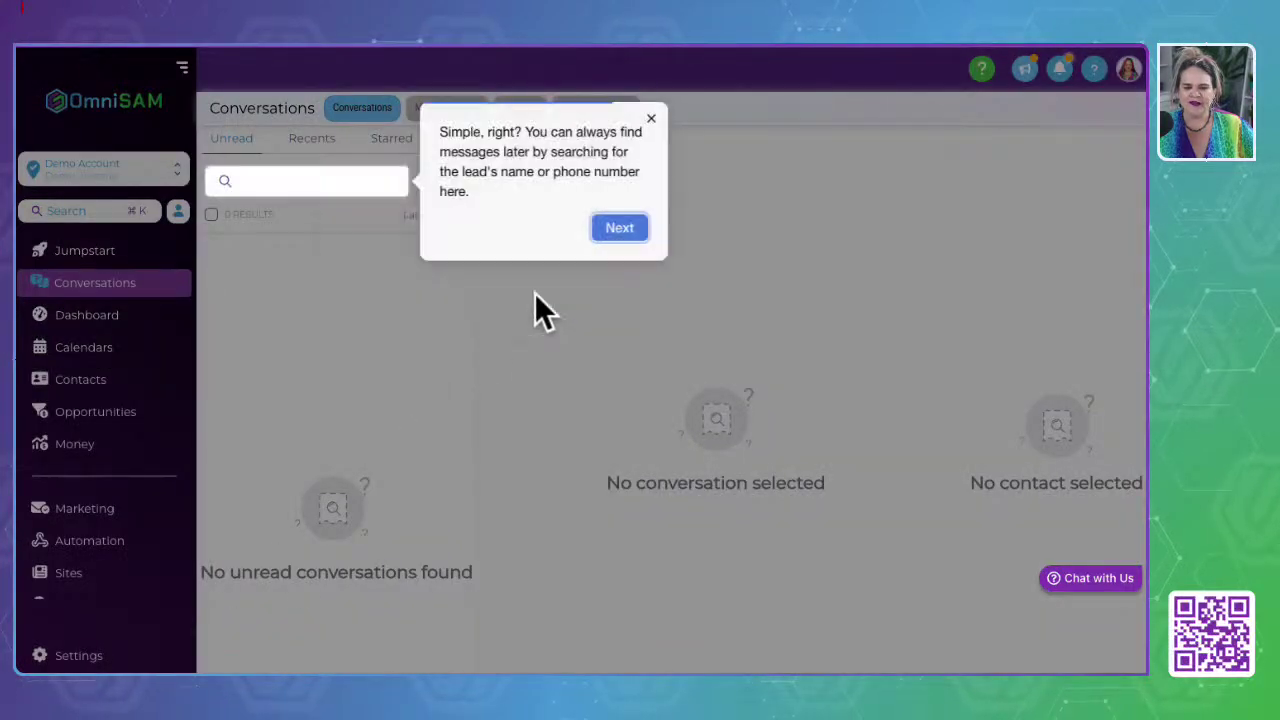
pyautogui.click(612, 228)
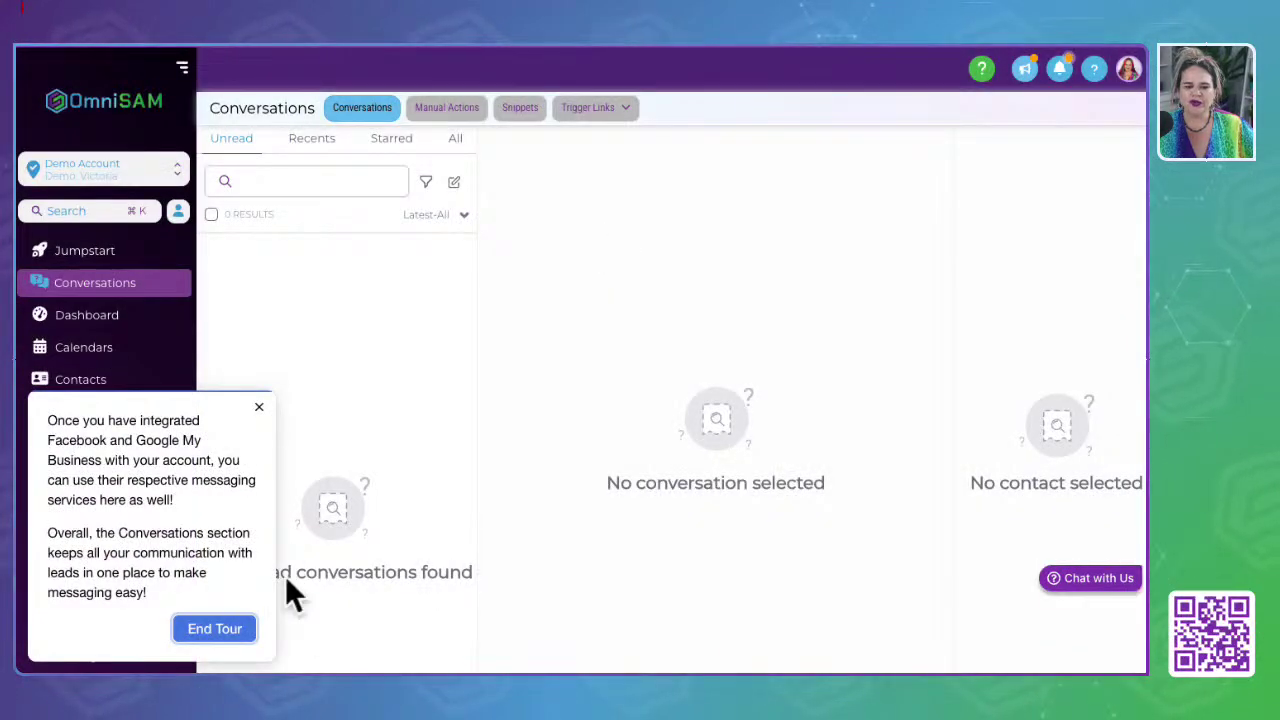
pyautogui.click(259, 407)
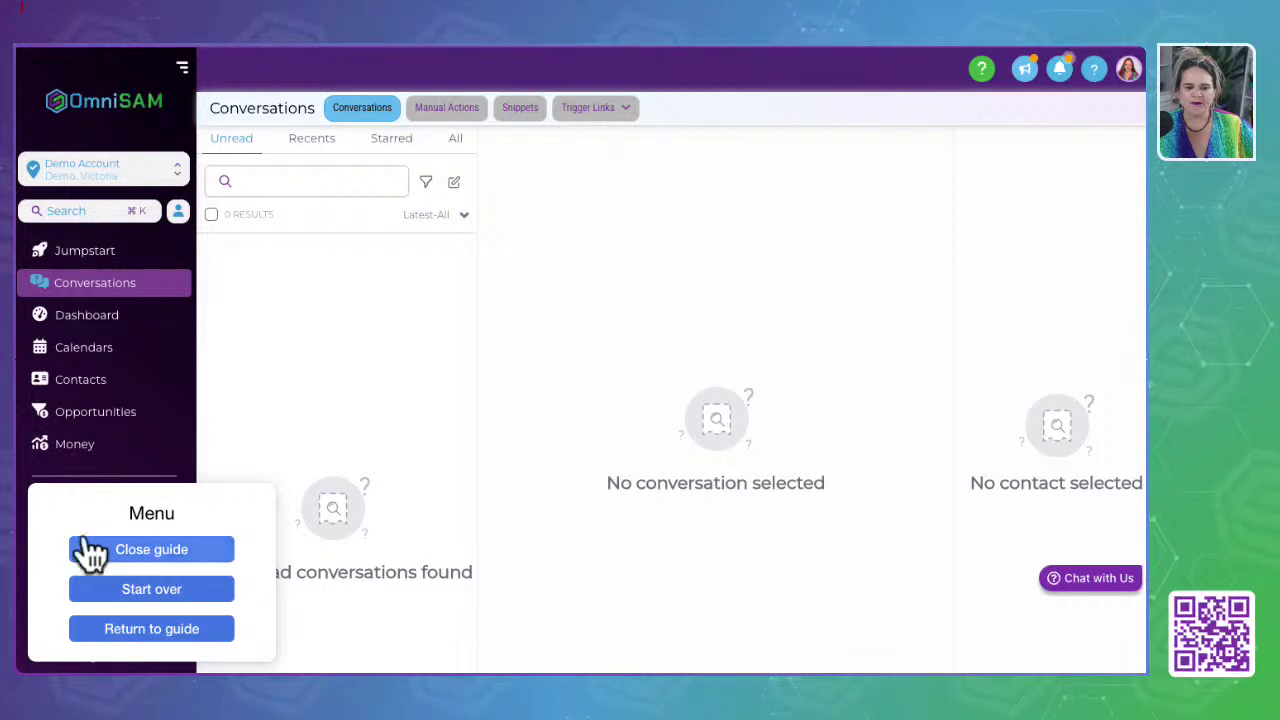
# Step: End the guided tour from the Dashboard, then open the help widget on Conversations
pyautogui.click(85, 320)
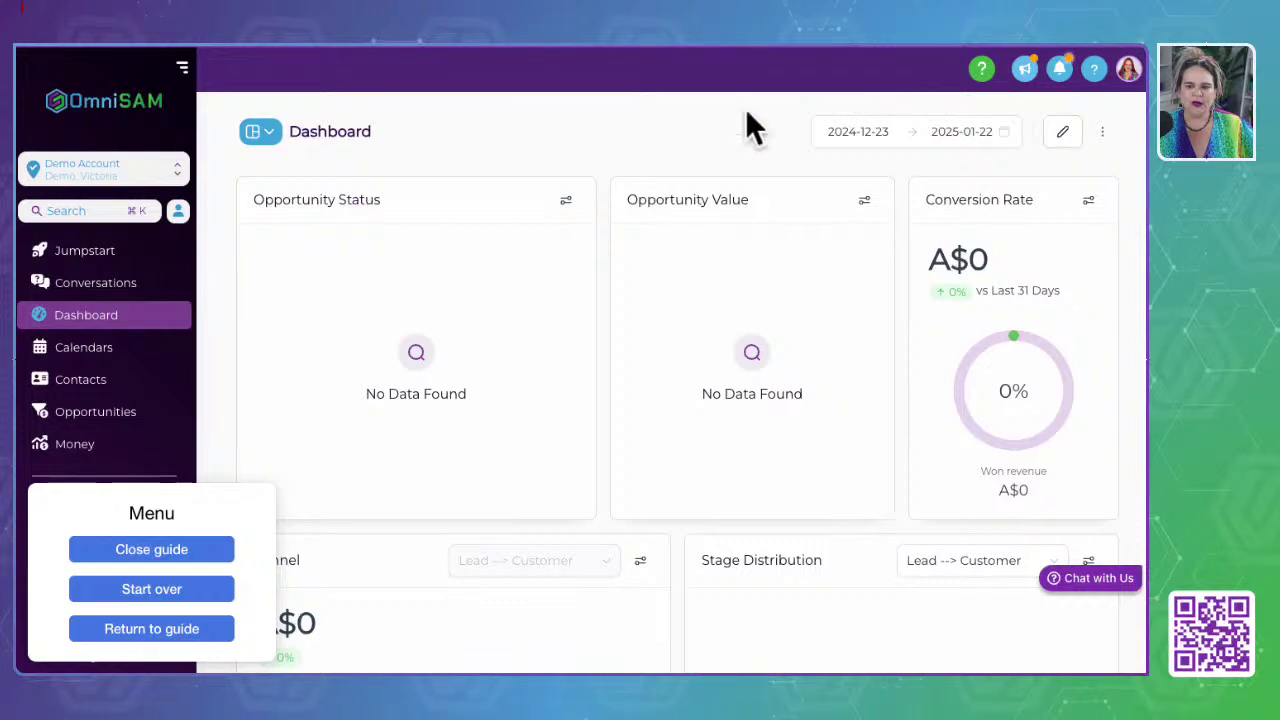
pyautogui.click(156, 629)
pyautogui.click(214, 627)
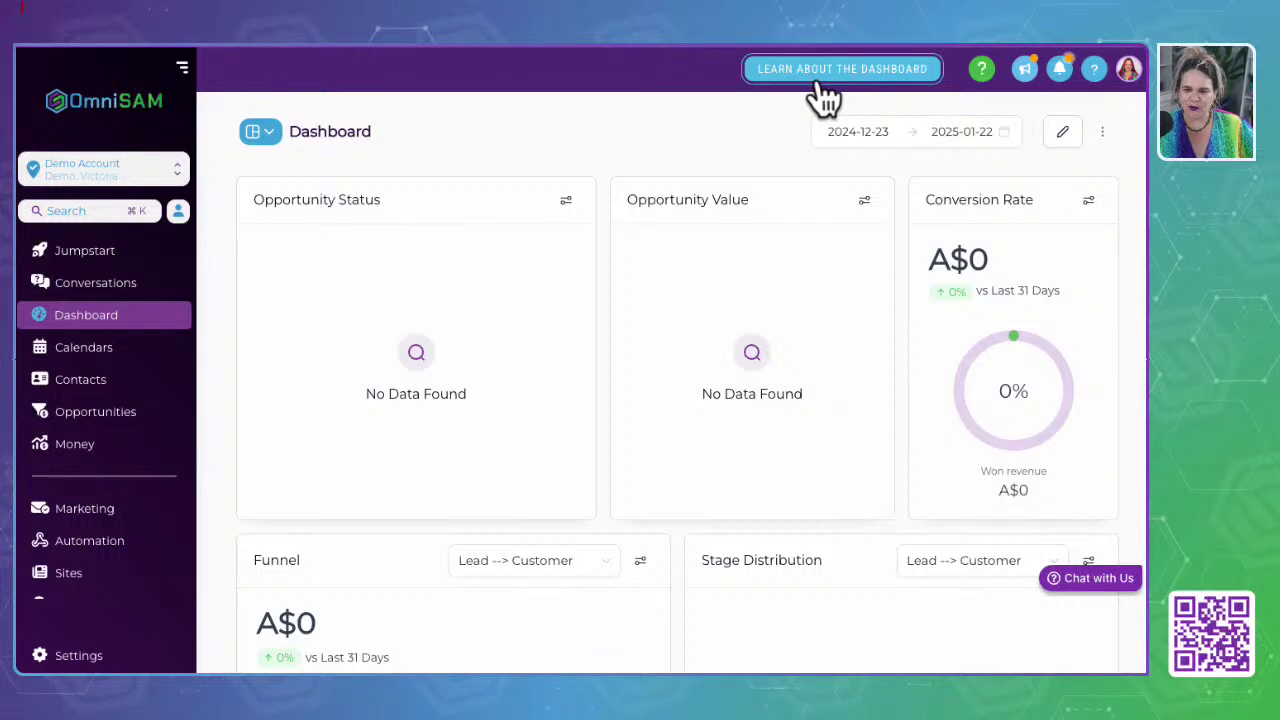
pyautogui.click(78, 350)
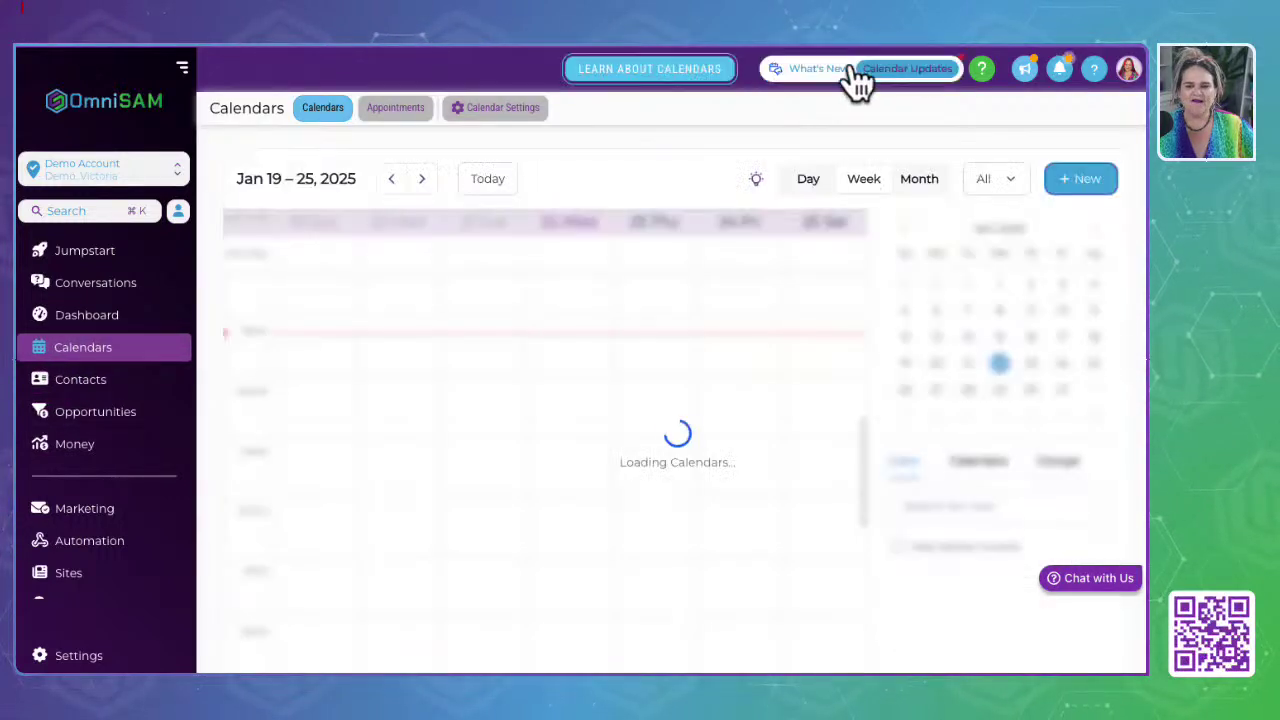
pyautogui.click(88, 290)
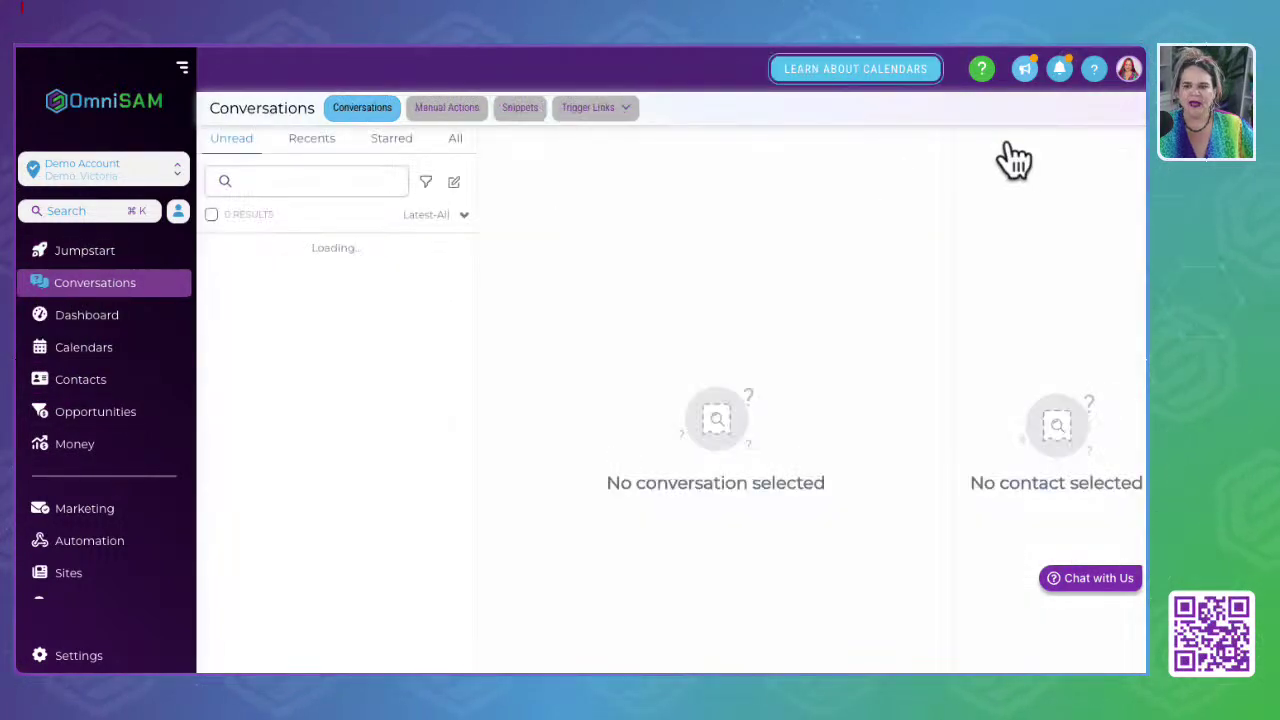
pyautogui.click(983, 72)
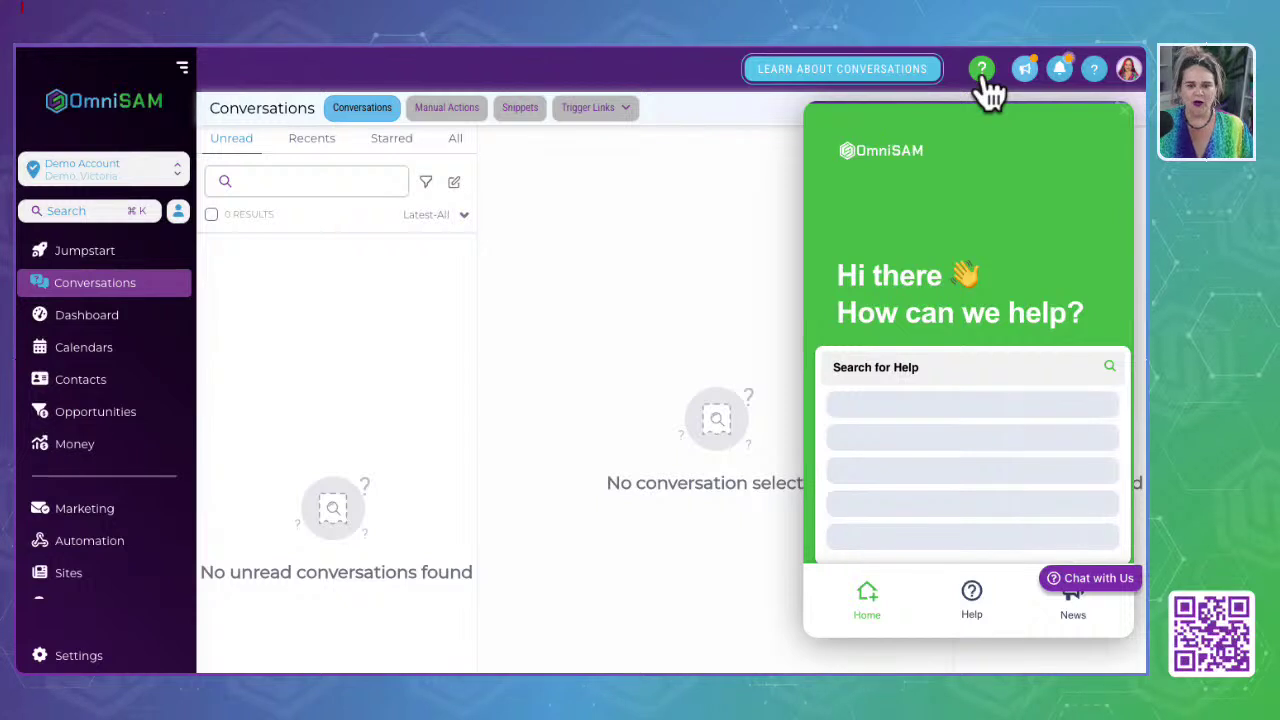
pyautogui.click(912, 372)
pyautogui.click(918, 170)
pyautogui.write('import contact')
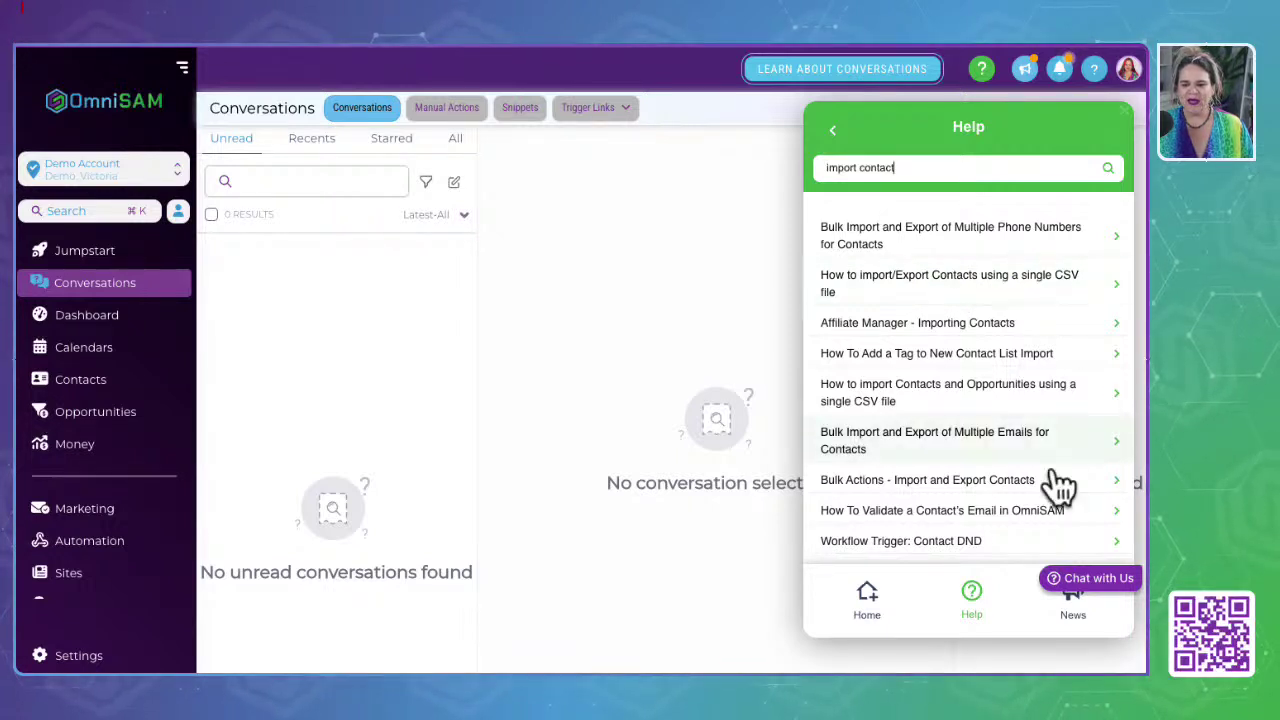
pyautogui.click(1072, 598)
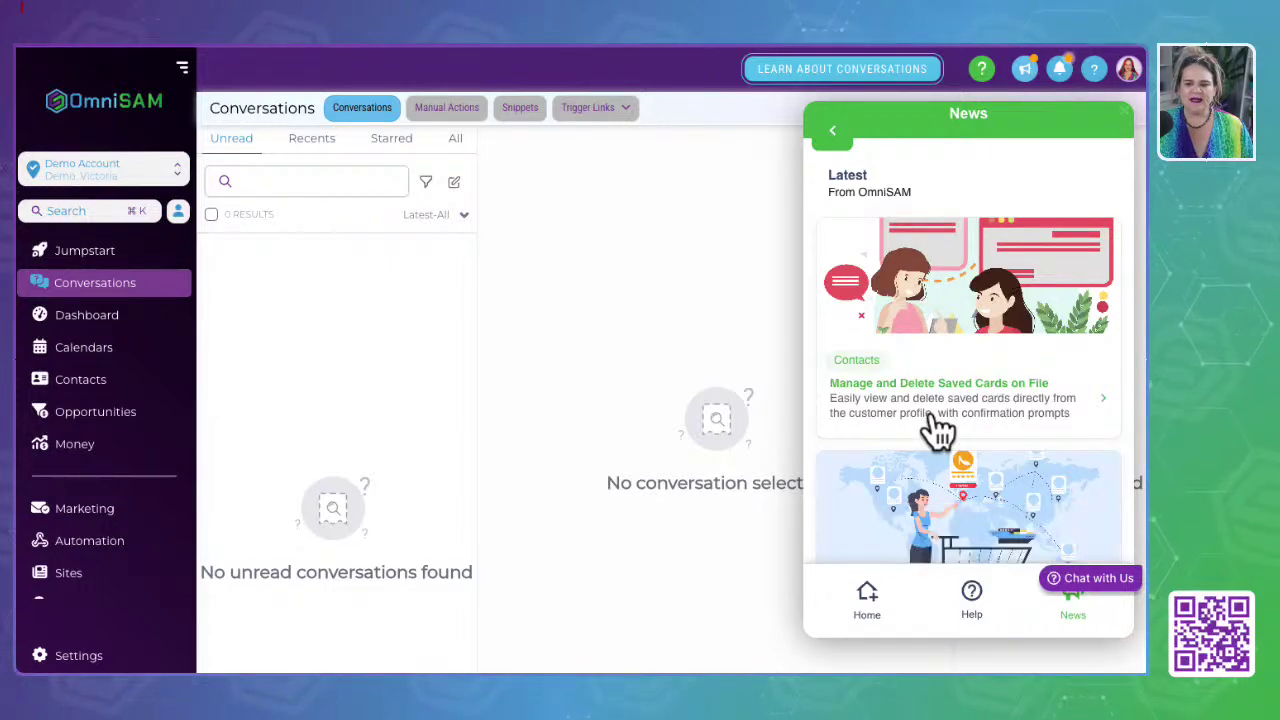
pyautogui.scroll(-3, 938, 430)
pyautogui.scroll(-8, 938, 430)
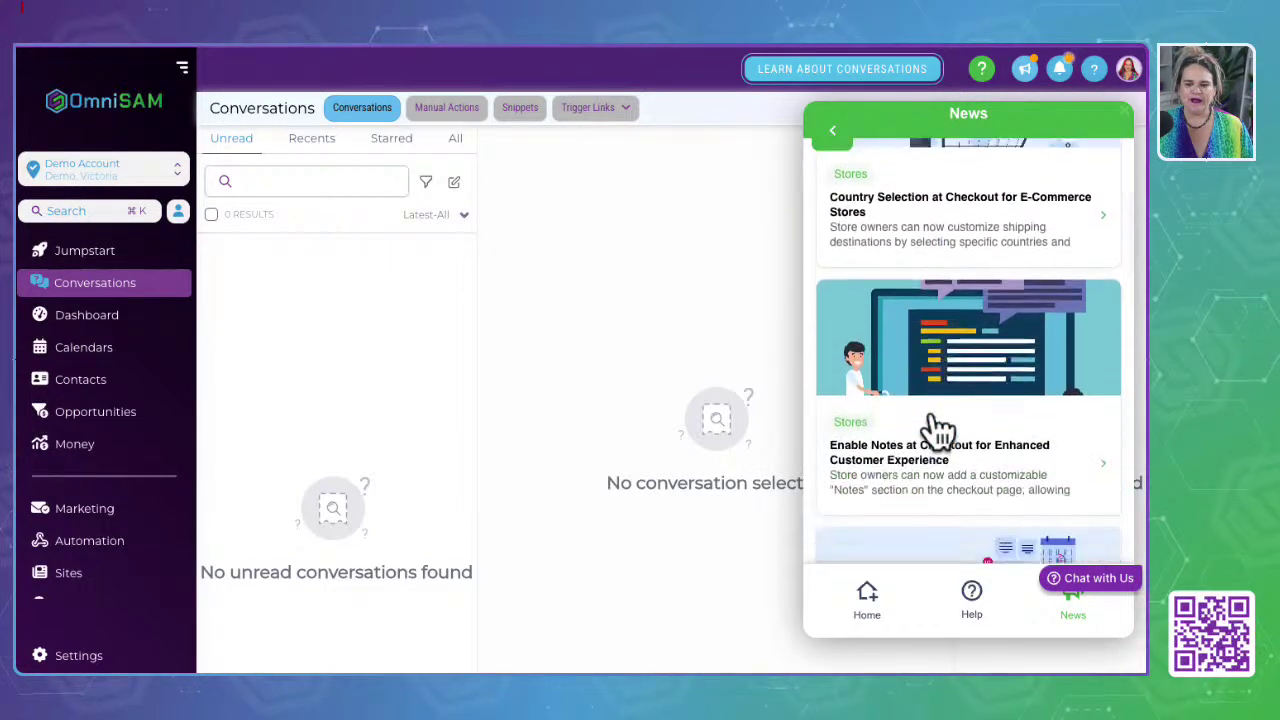
pyautogui.scroll(-8, 938, 430)
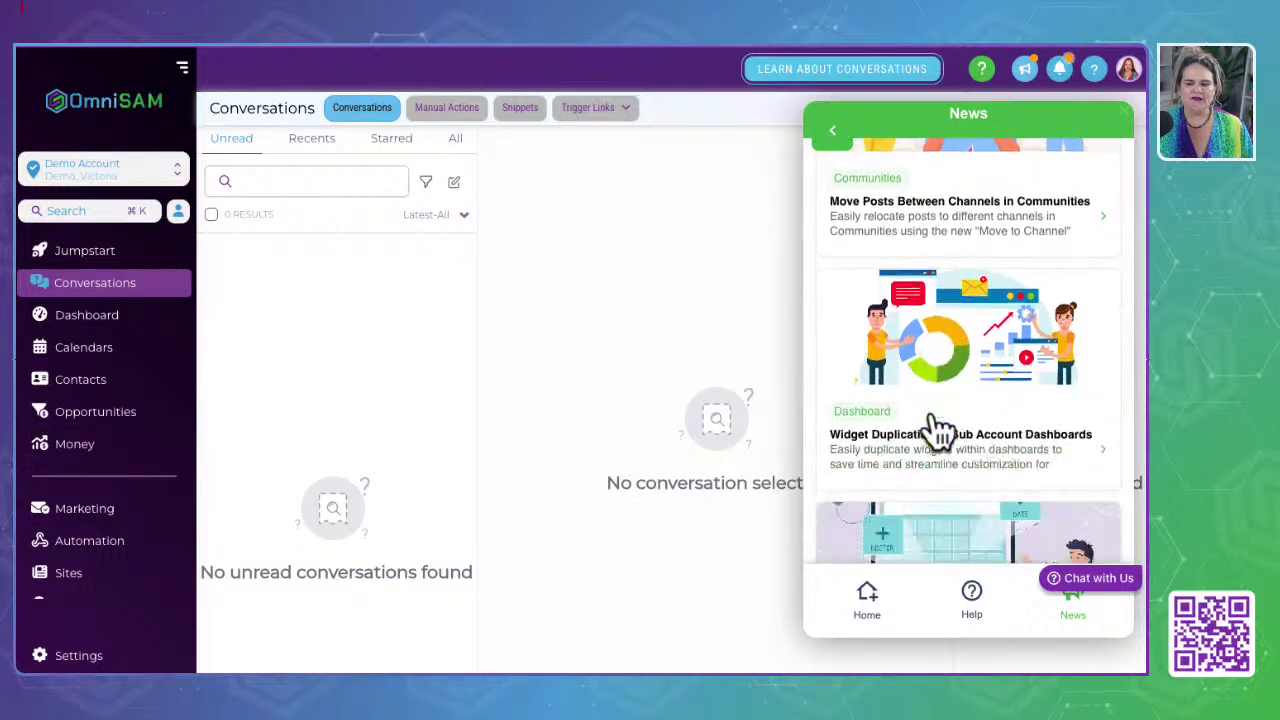
pyautogui.scroll(-8, 938, 430)
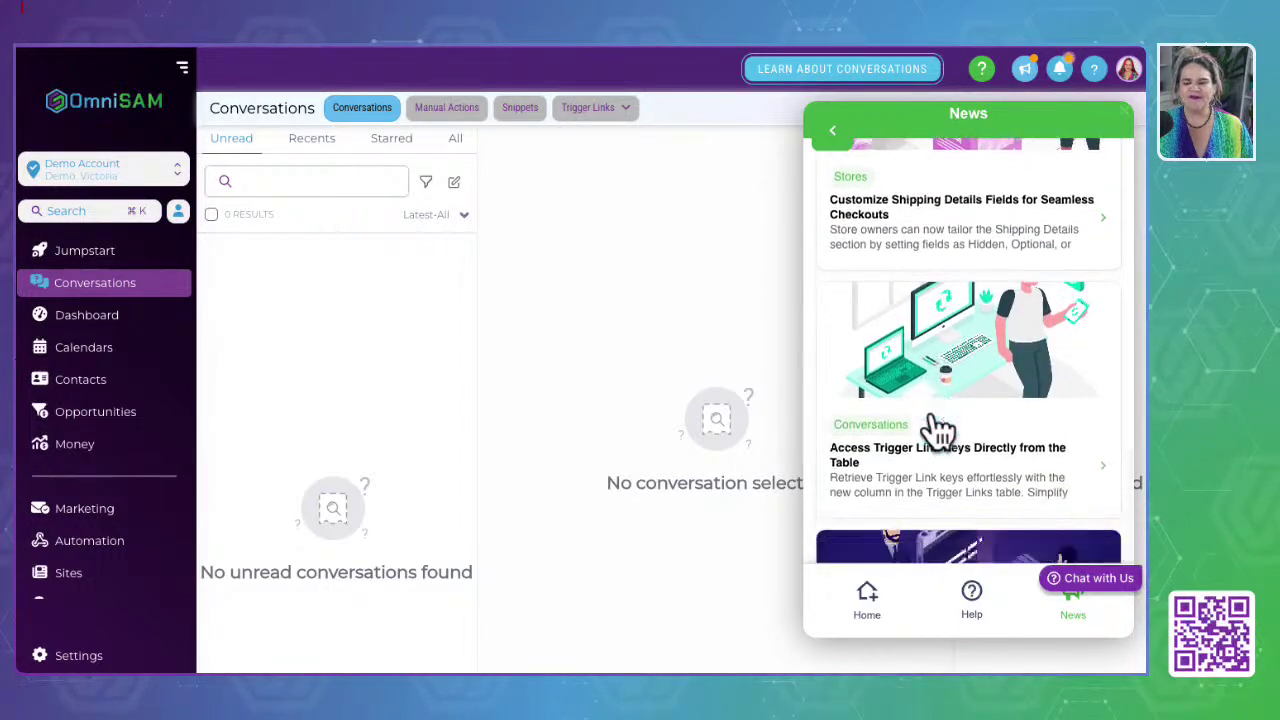
pyautogui.scroll(8, 938, 430)
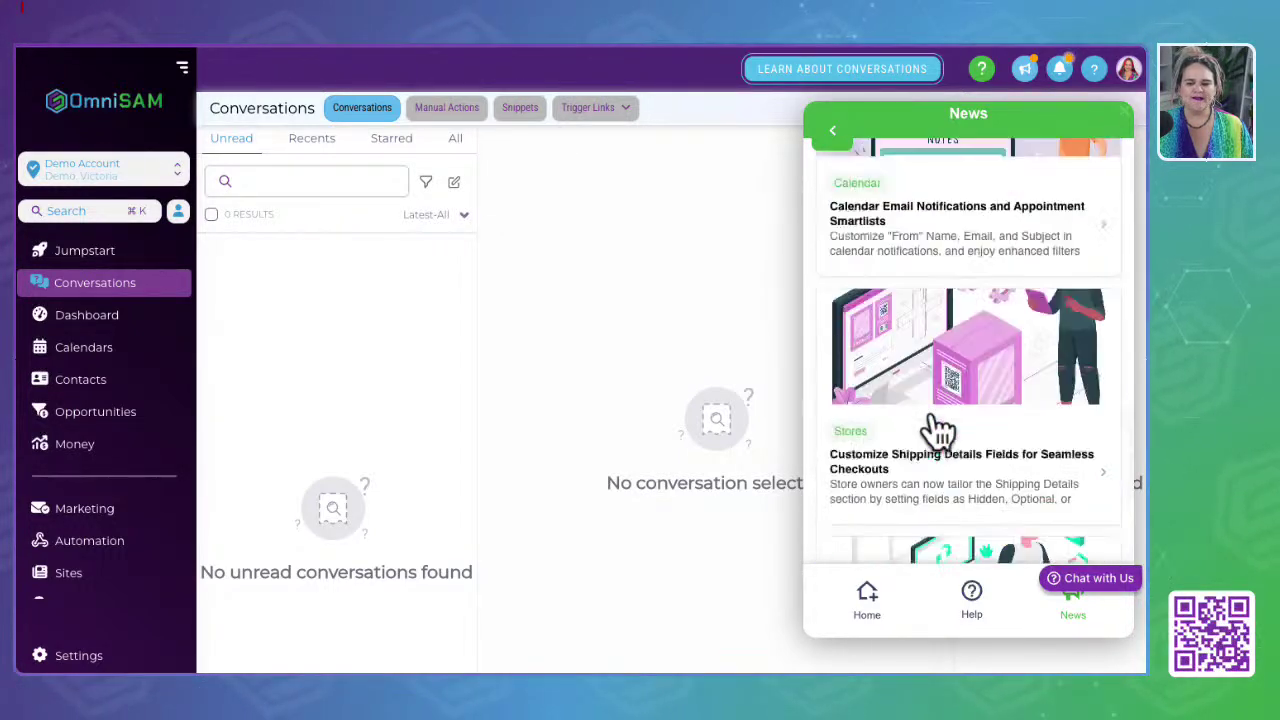
pyautogui.scroll(5, 938, 430)
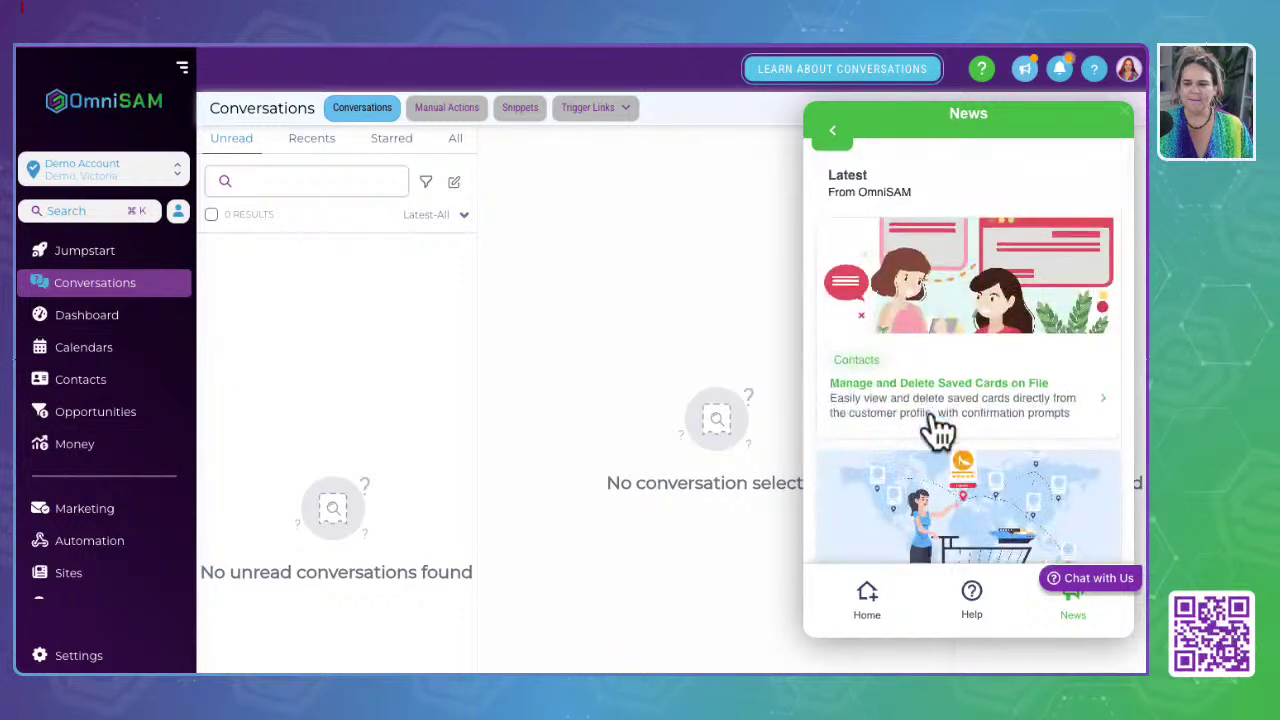
pyautogui.click(835, 135)
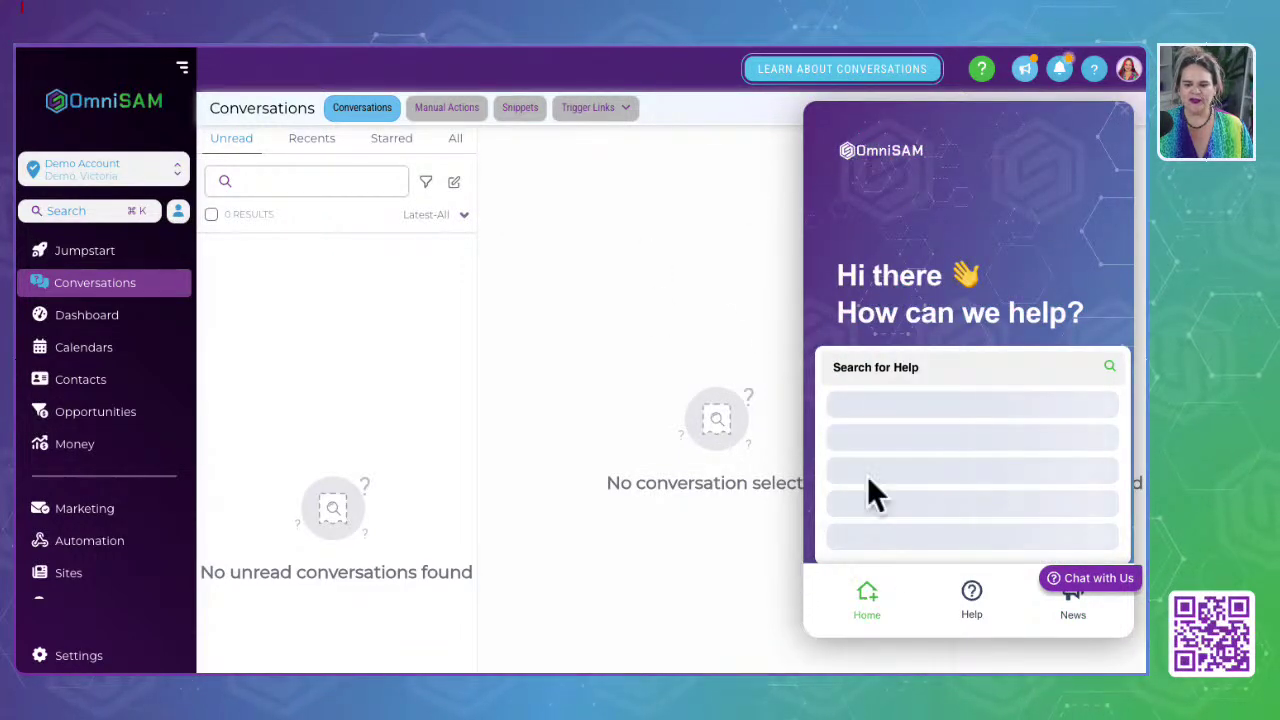
pyautogui.scroll(-3, 943, 486)
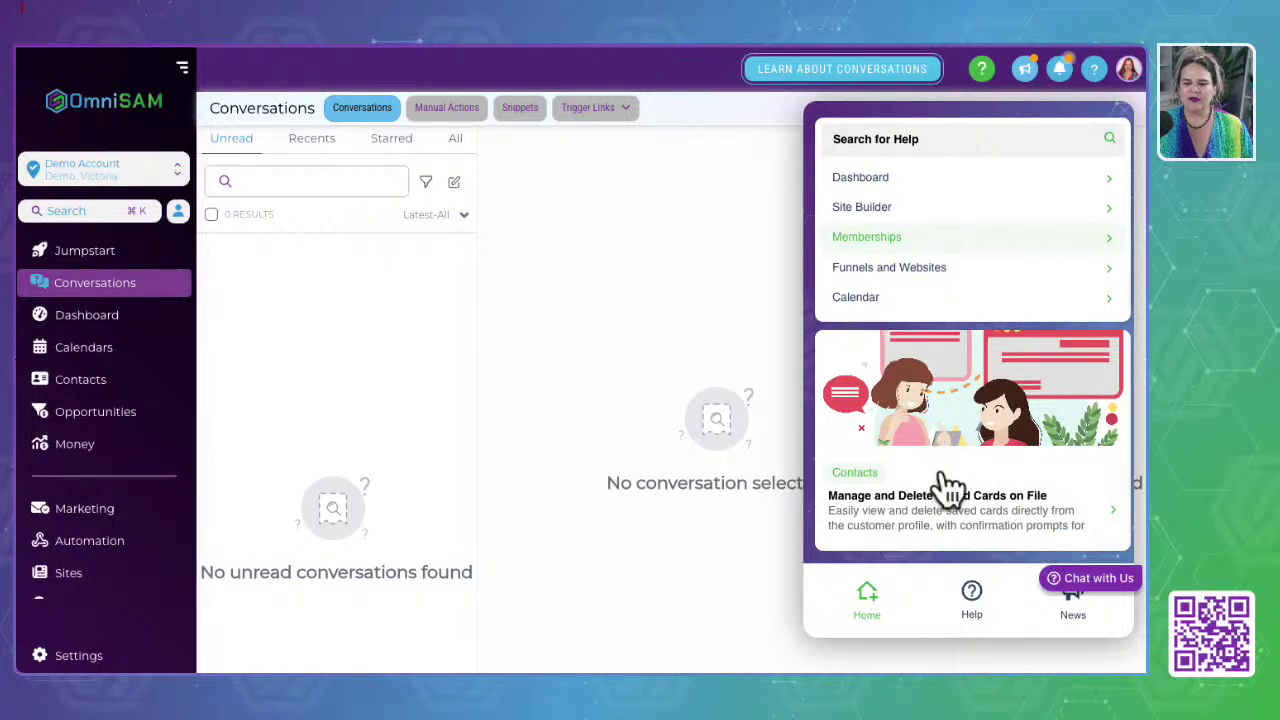
pyautogui.scroll(3, 943, 486)
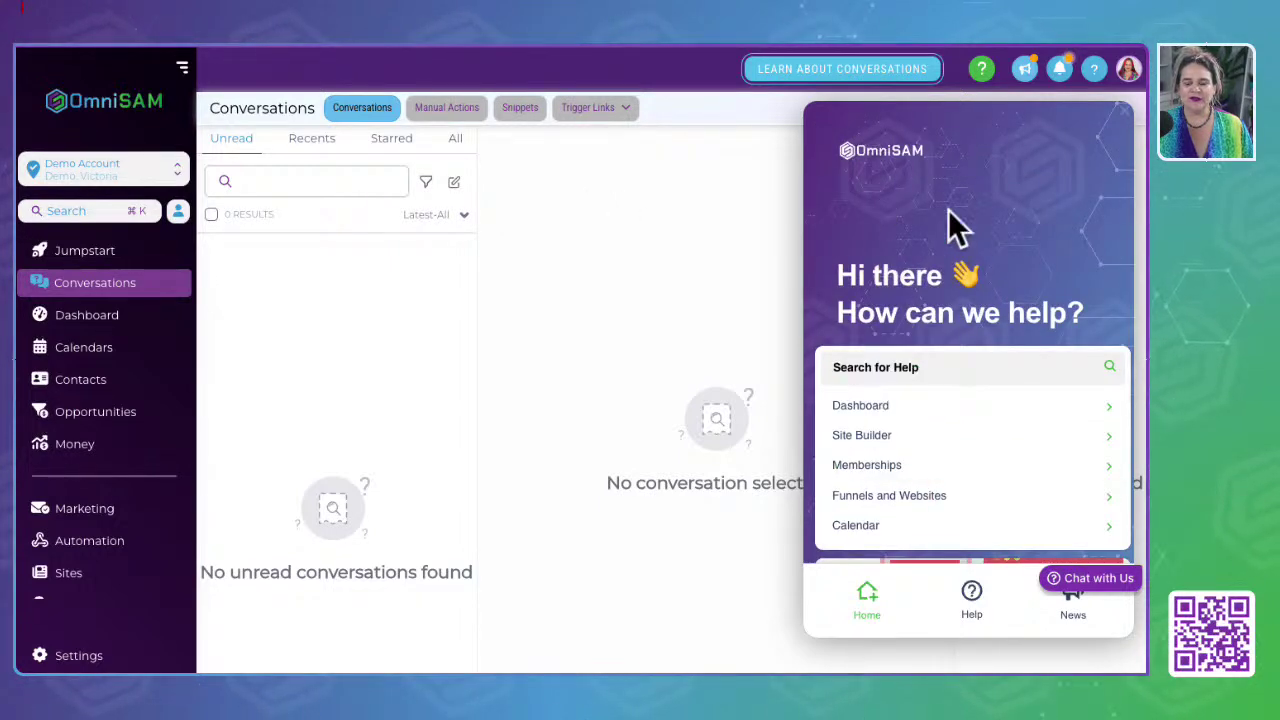
# Step: Open a new browser tab and load the OmniSAM Help Center site
pyautogui.press('super+t')
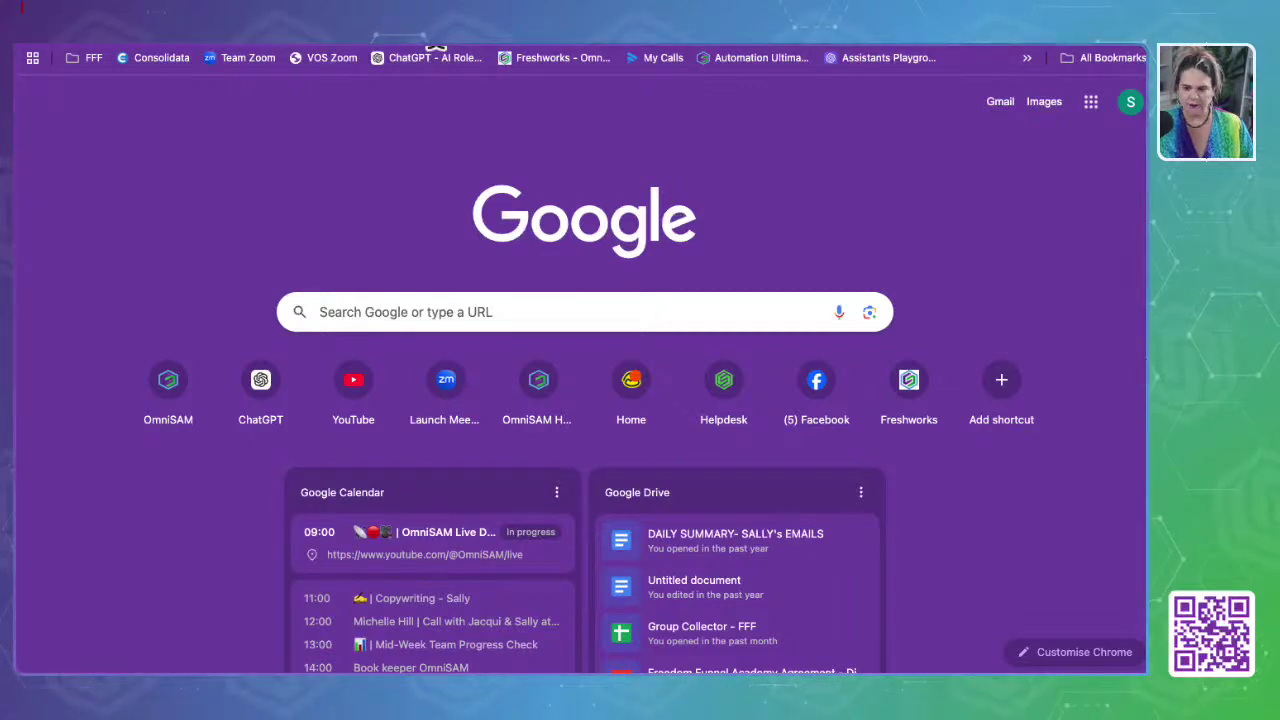
pyautogui.press('Return')
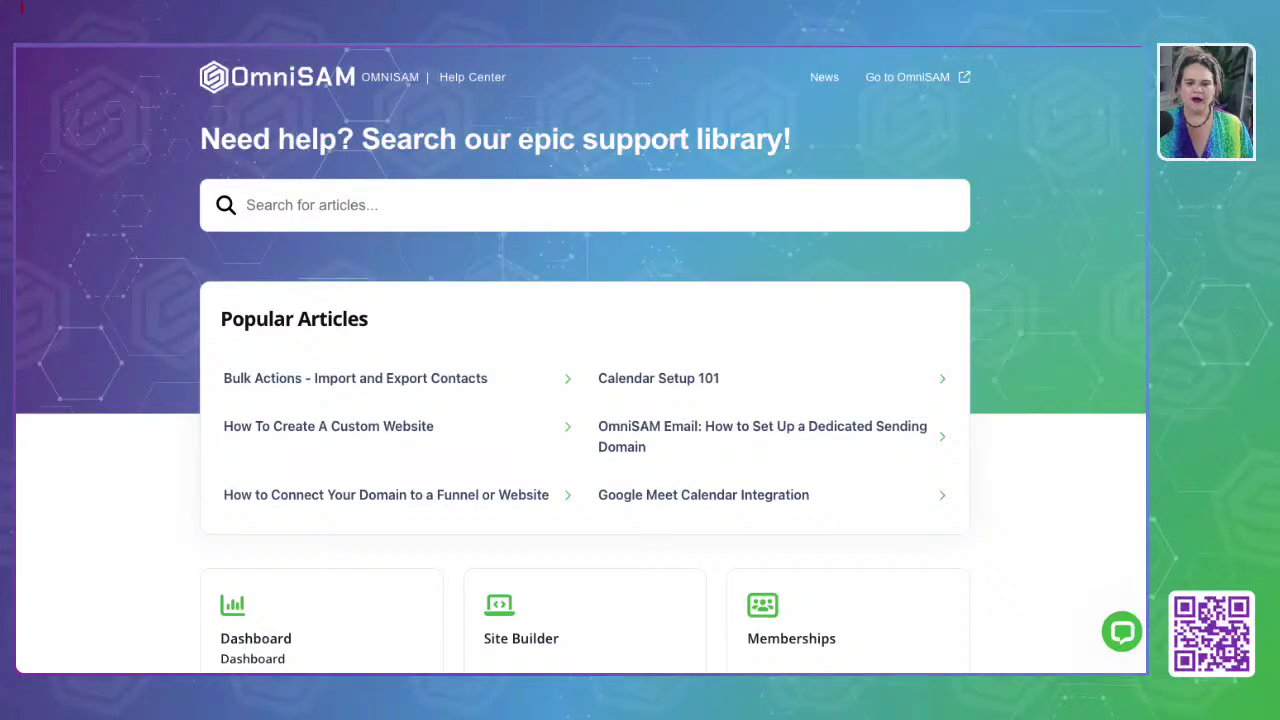
# Step: Focus the article search box, then open the Help Center's Latest News listing
pyautogui.click(308, 204)
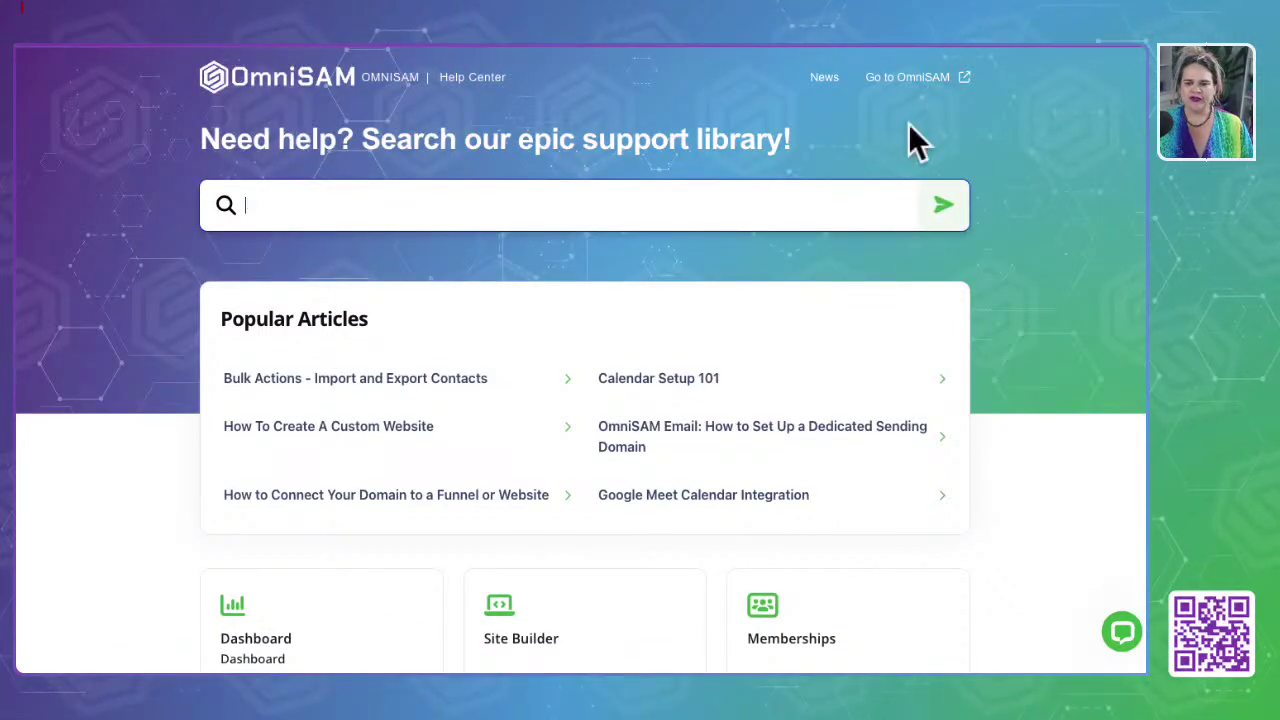
pyautogui.click(826, 78)
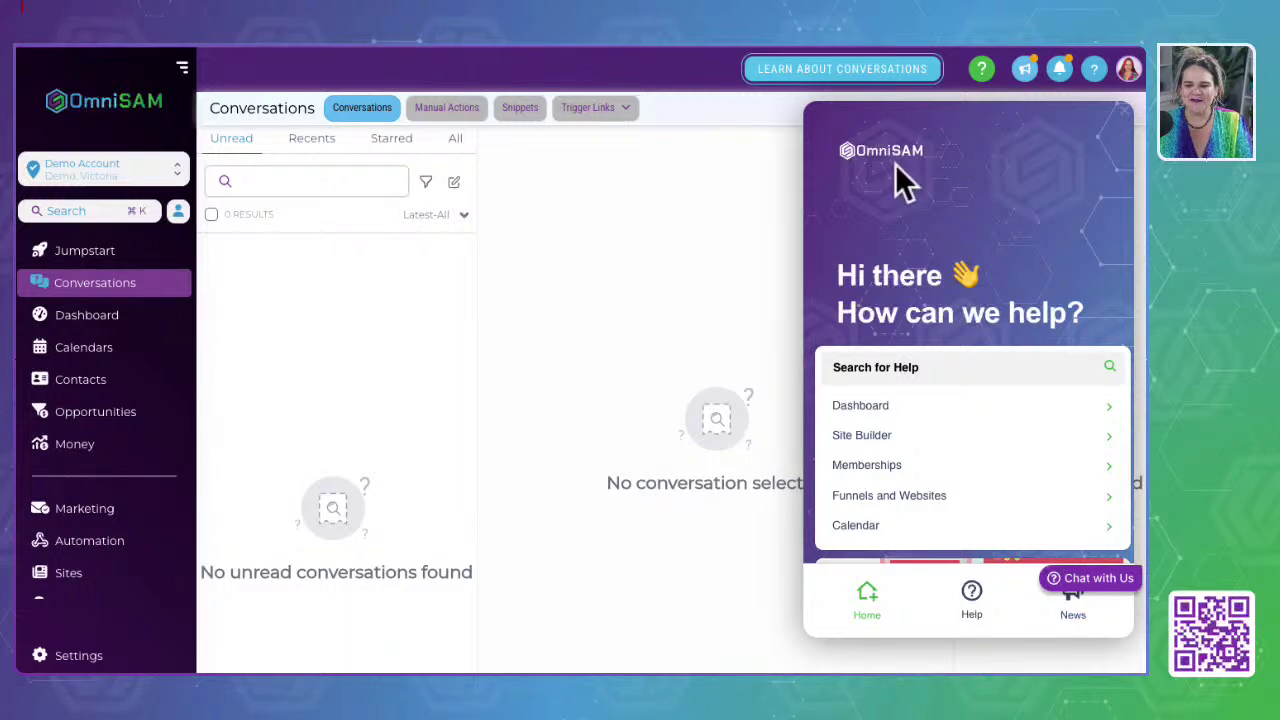
# Step: Close the help widget, then briefly view the product updates and profile account options
pyautogui.click(1128, 124)
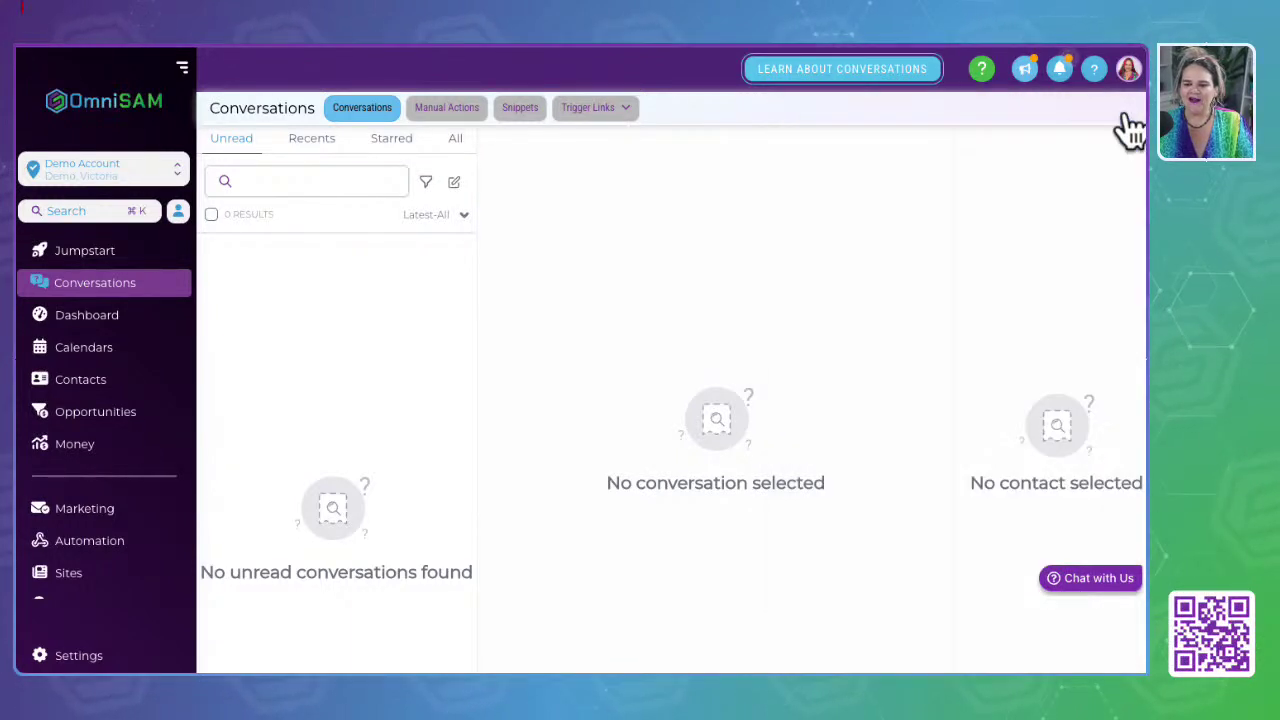
pyautogui.click(1024, 68)
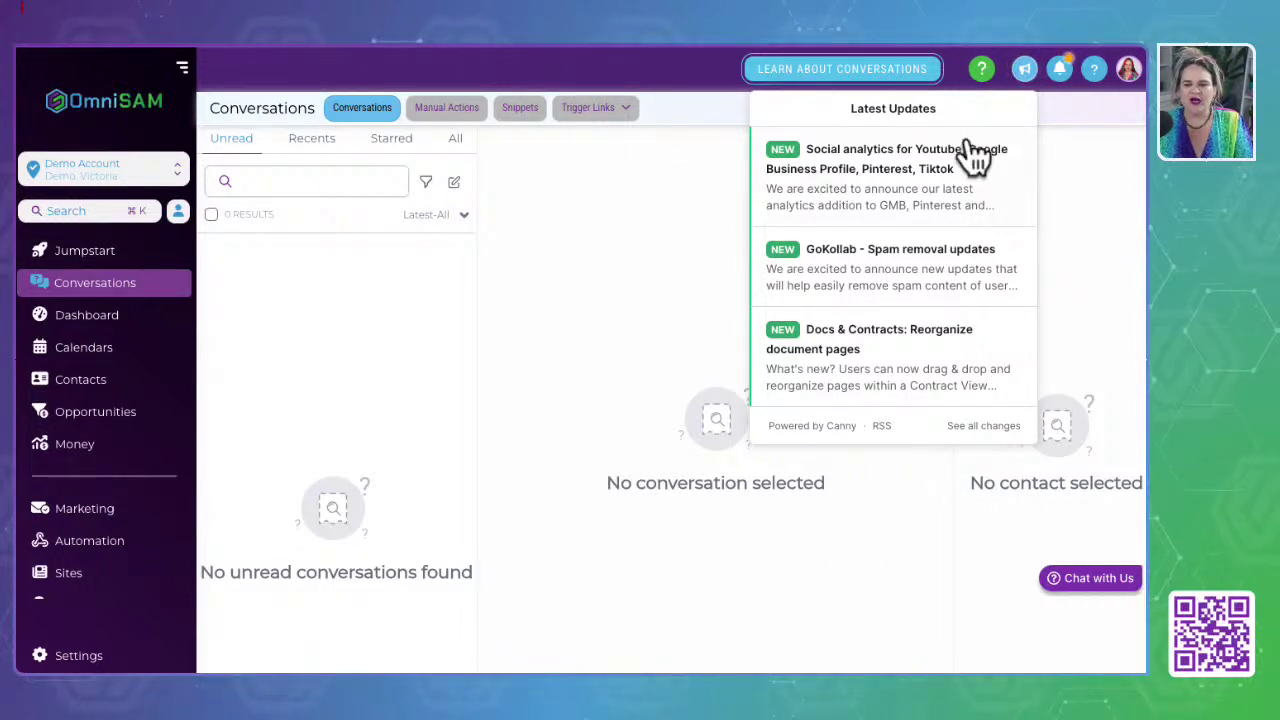
pyautogui.click(1100, 108)
pyautogui.click(1129, 72)
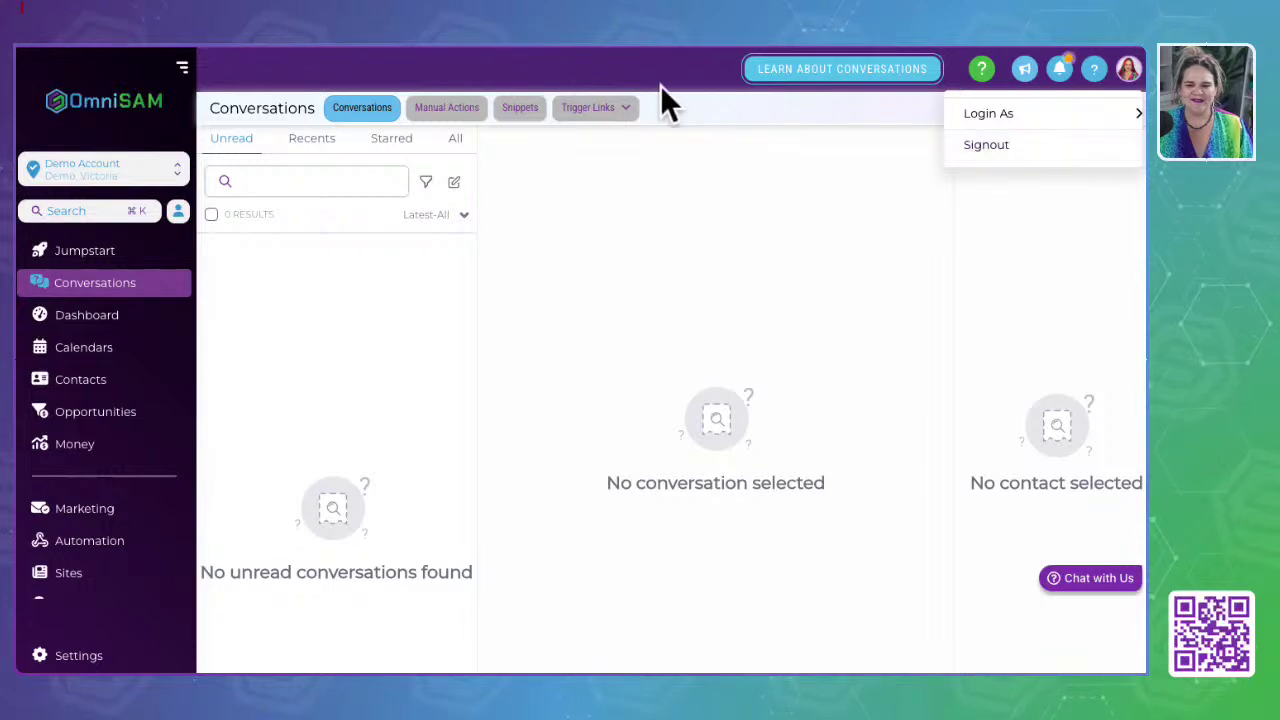
pyautogui.click(677, 104)
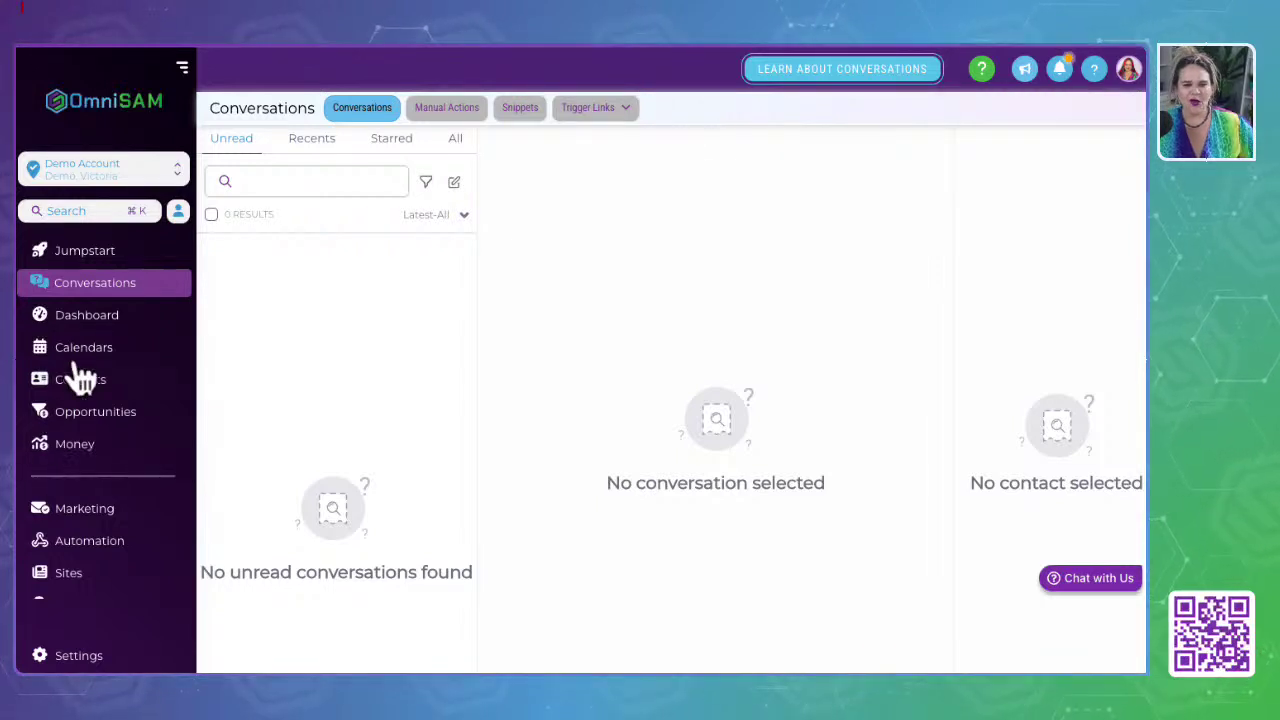
# Step: Open Jumpstart, then search for 'con', toggle the opportunities filter and clear the search
pyautogui.click(84, 253)
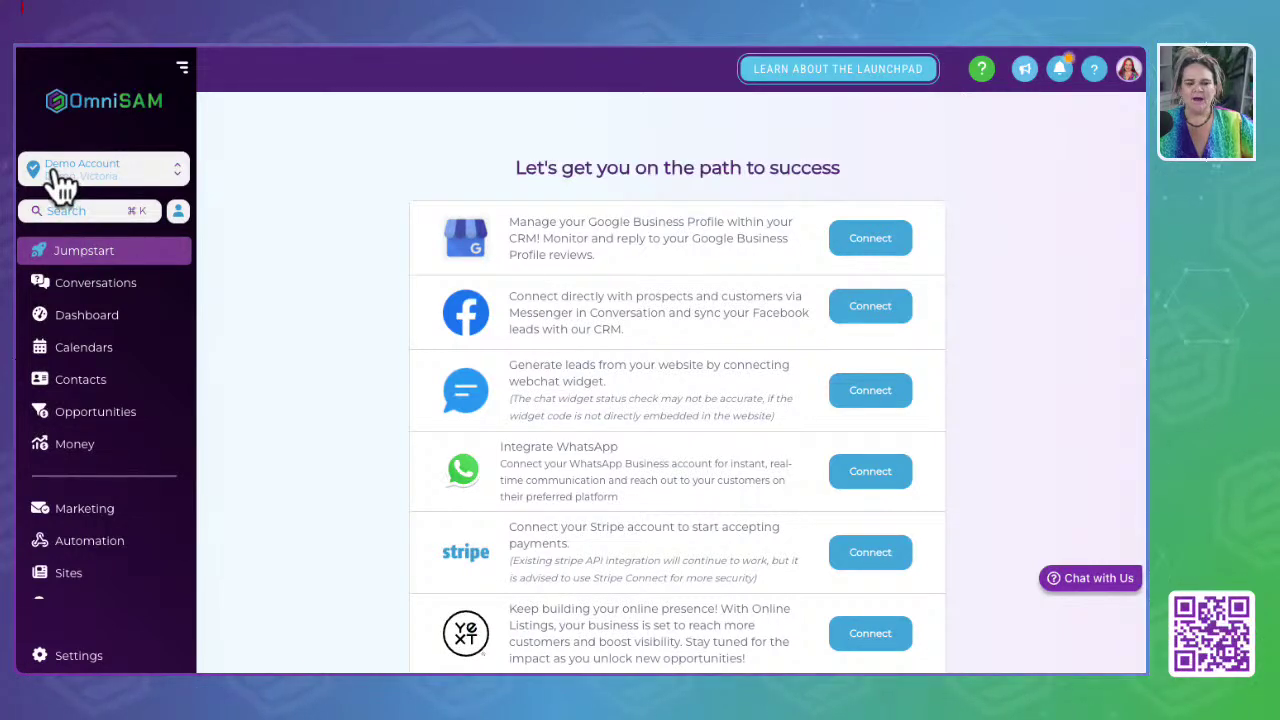
pyautogui.click(75, 211)
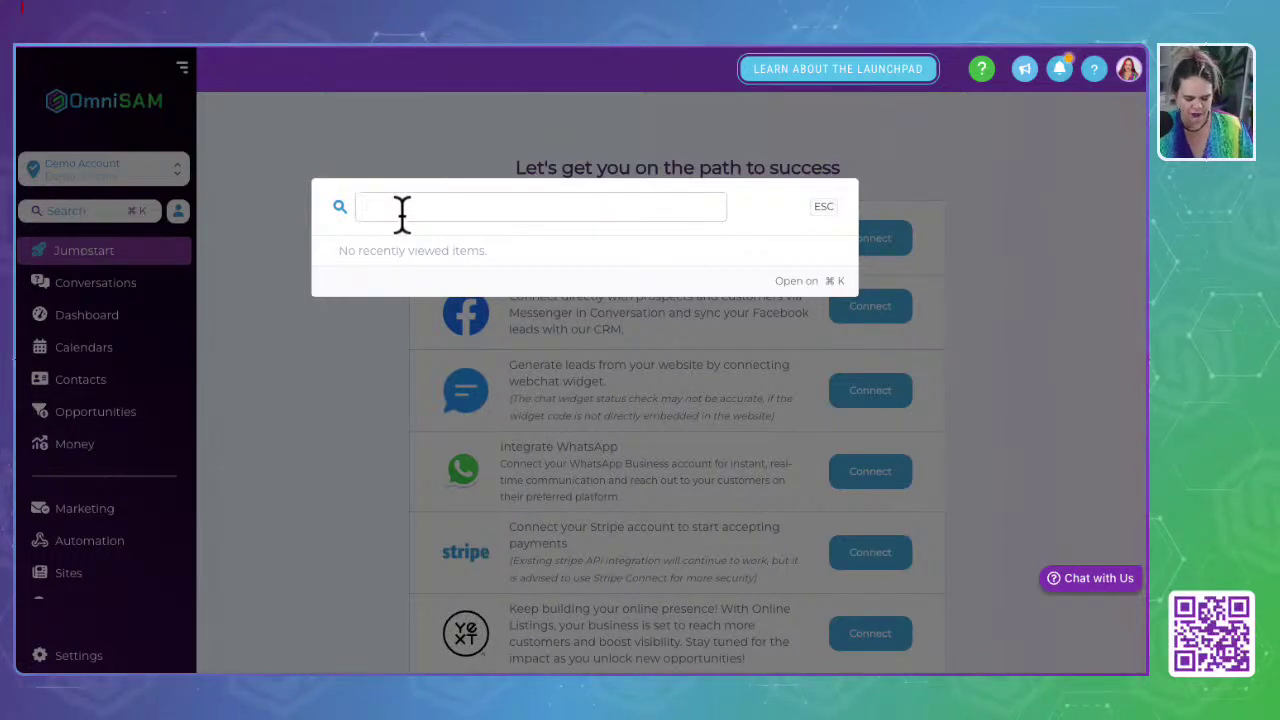
pyautogui.write('con')
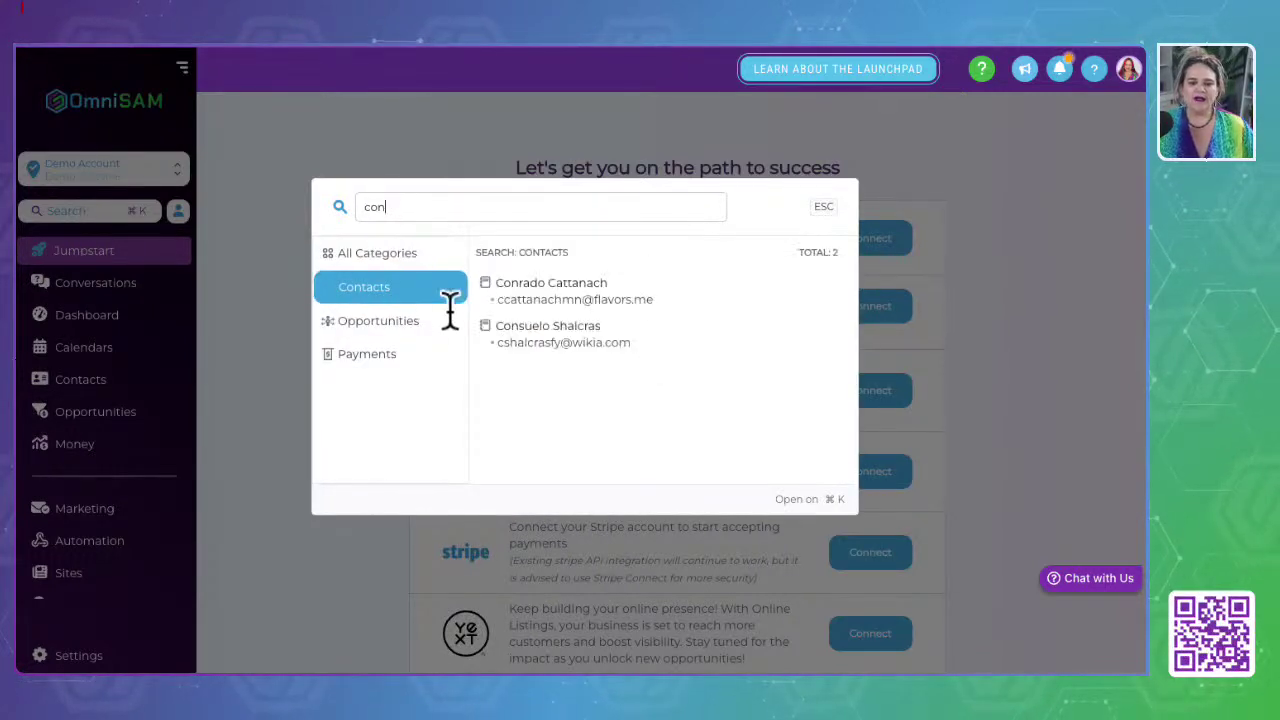
pyautogui.click(391, 331)
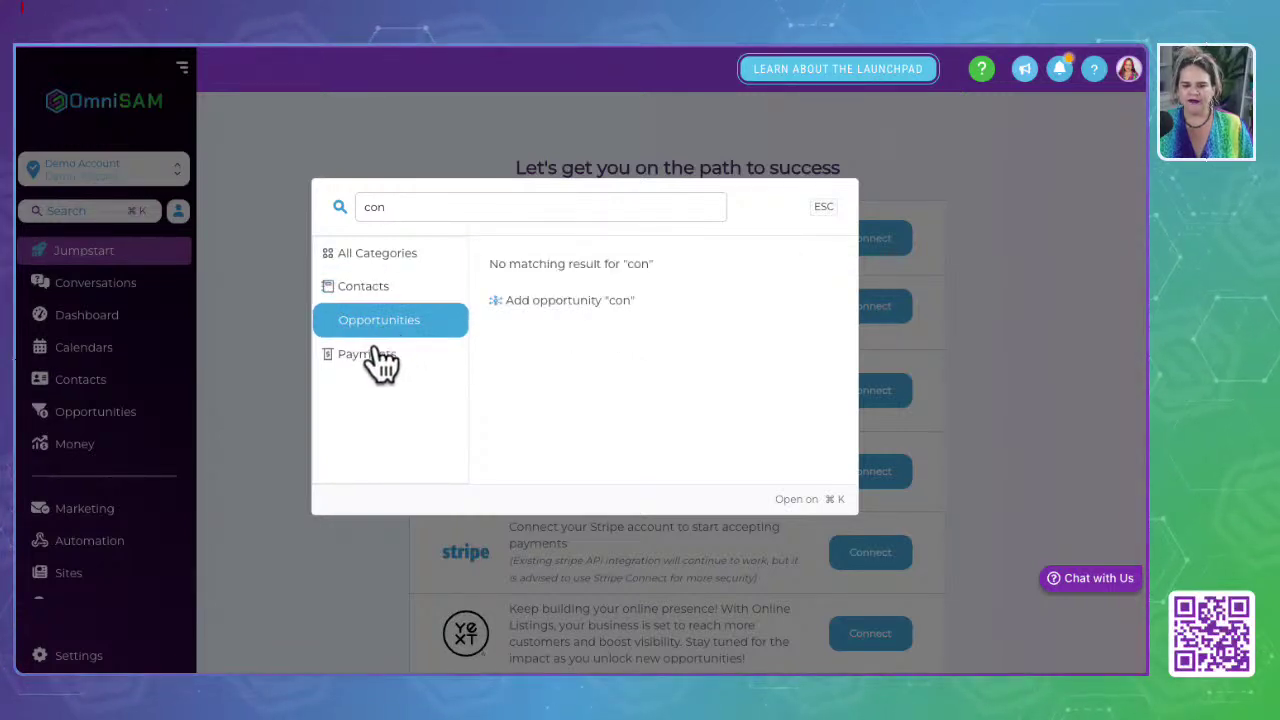
pyautogui.click(374, 369)
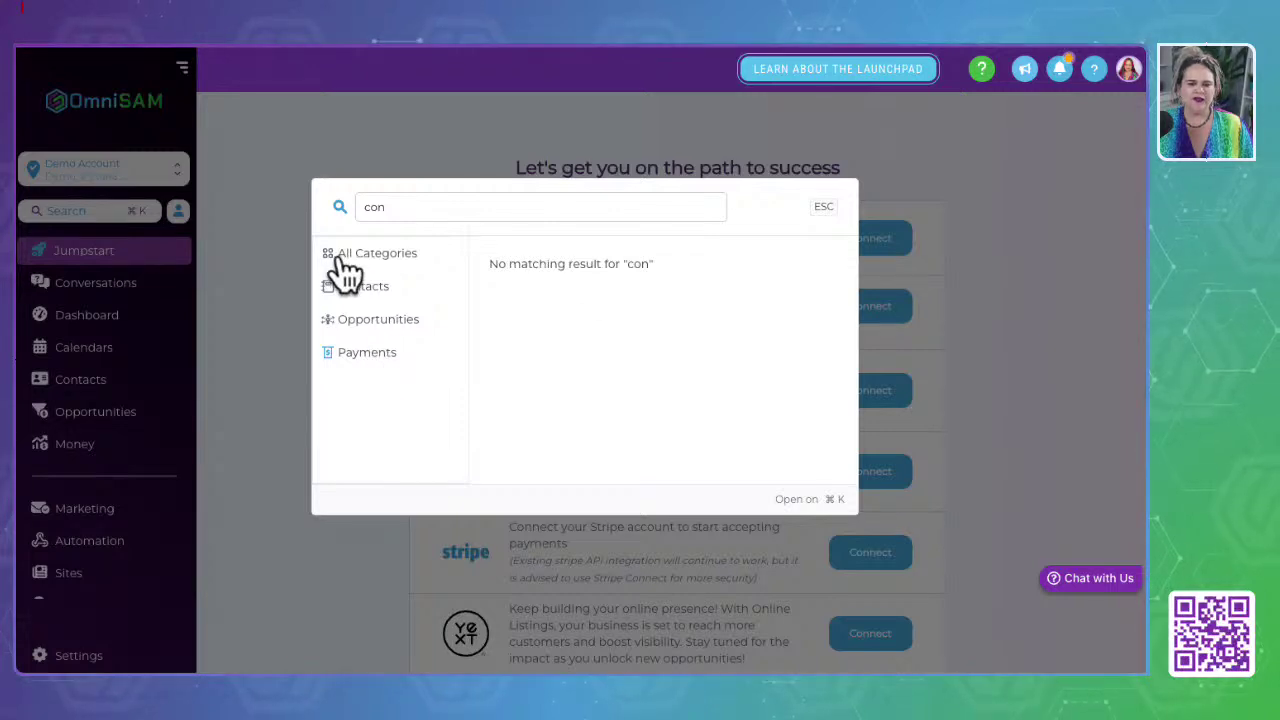
pyautogui.moveTo(394, 206); pyautogui.dragTo(297, 222)
pyautogui.press('BackSpace')
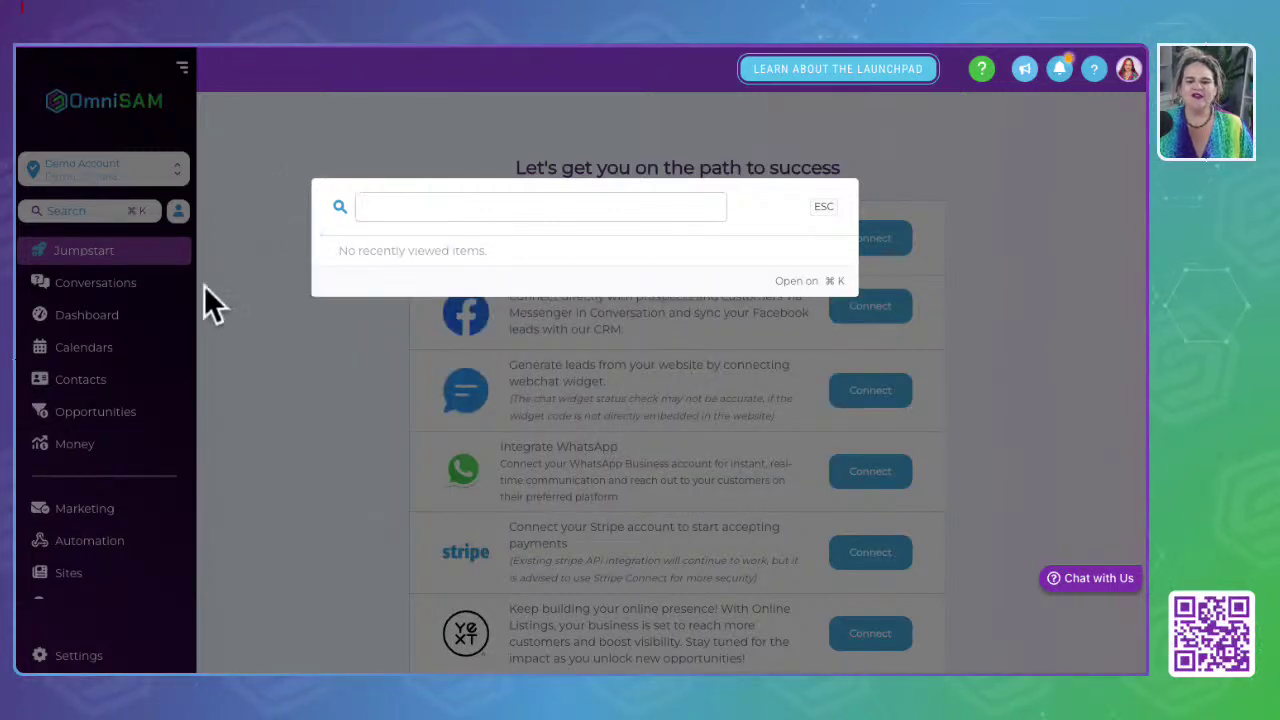
pyautogui.click(335, 381)
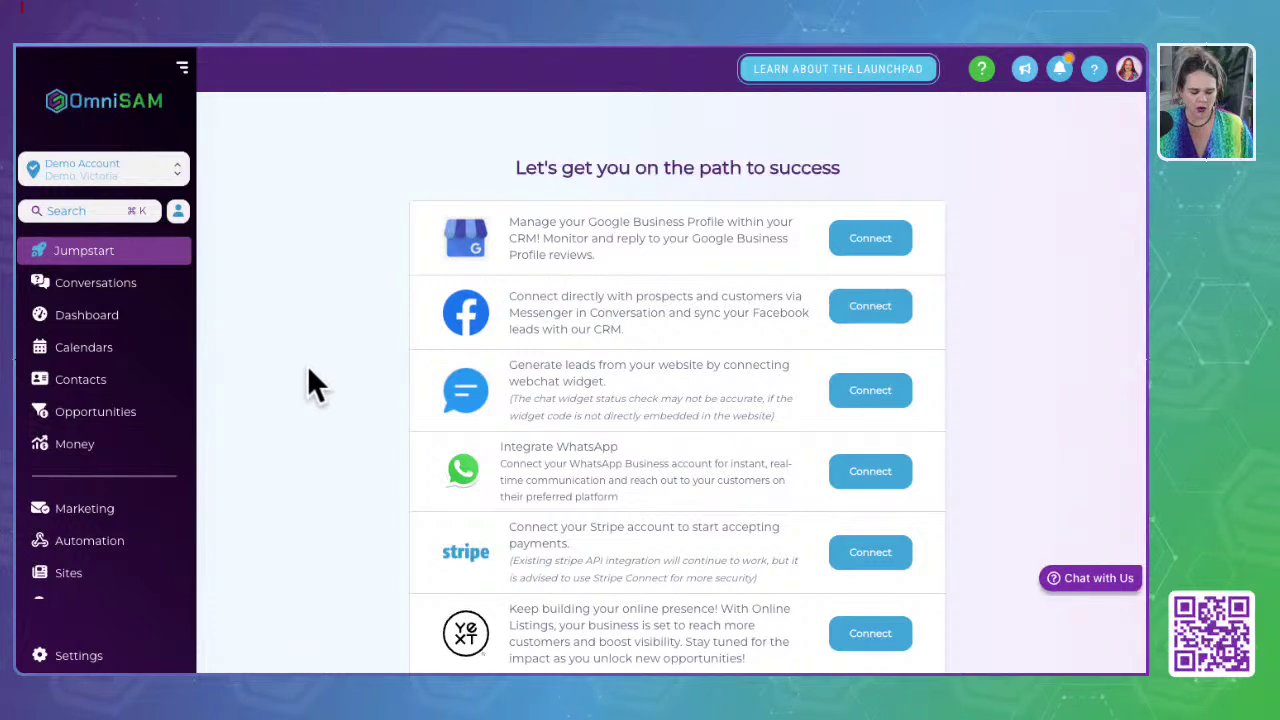
# Step: Start a new contact from Quick Actions and look over the form
pyautogui.click(178, 212)
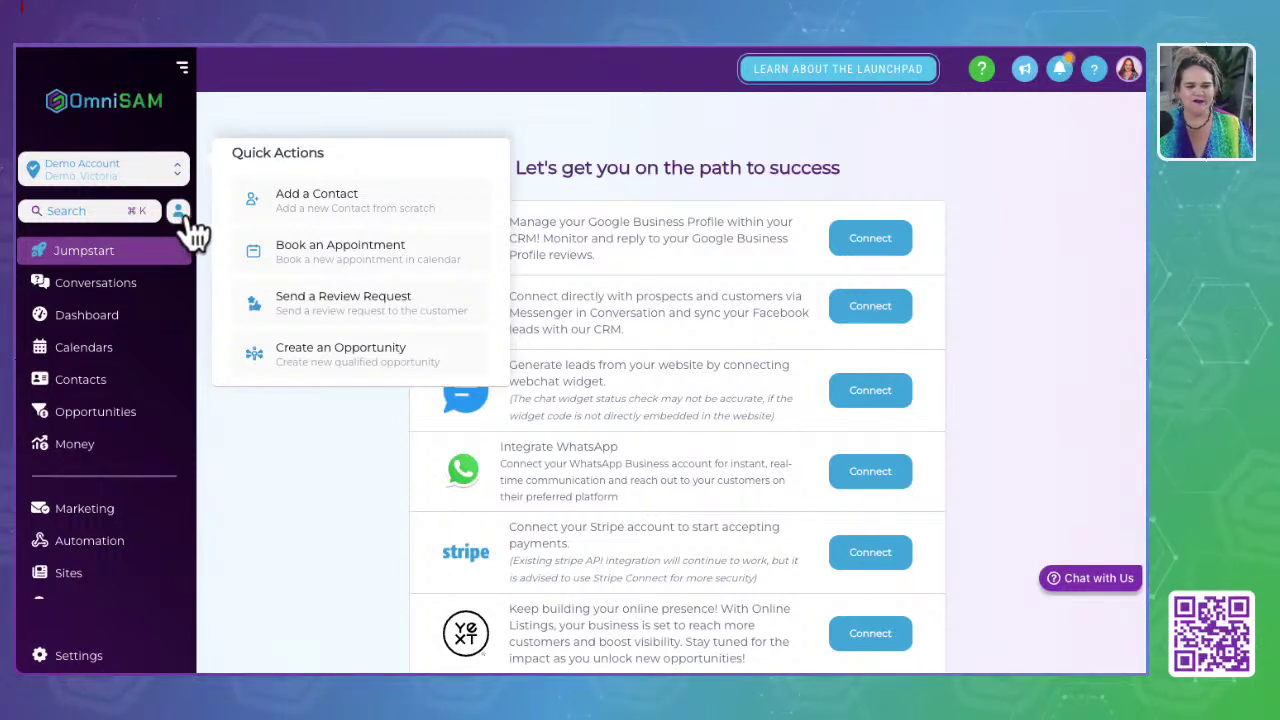
pyautogui.click(336, 212)
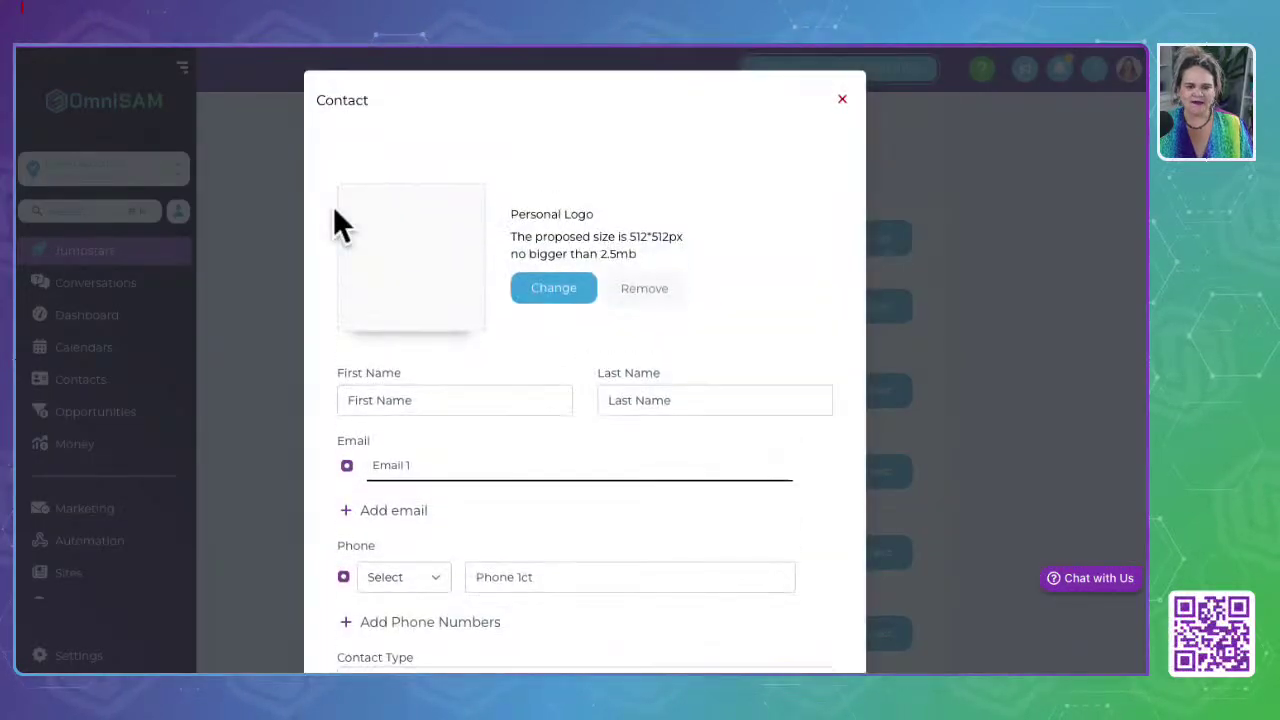
pyautogui.scroll(-5, 447, 440)
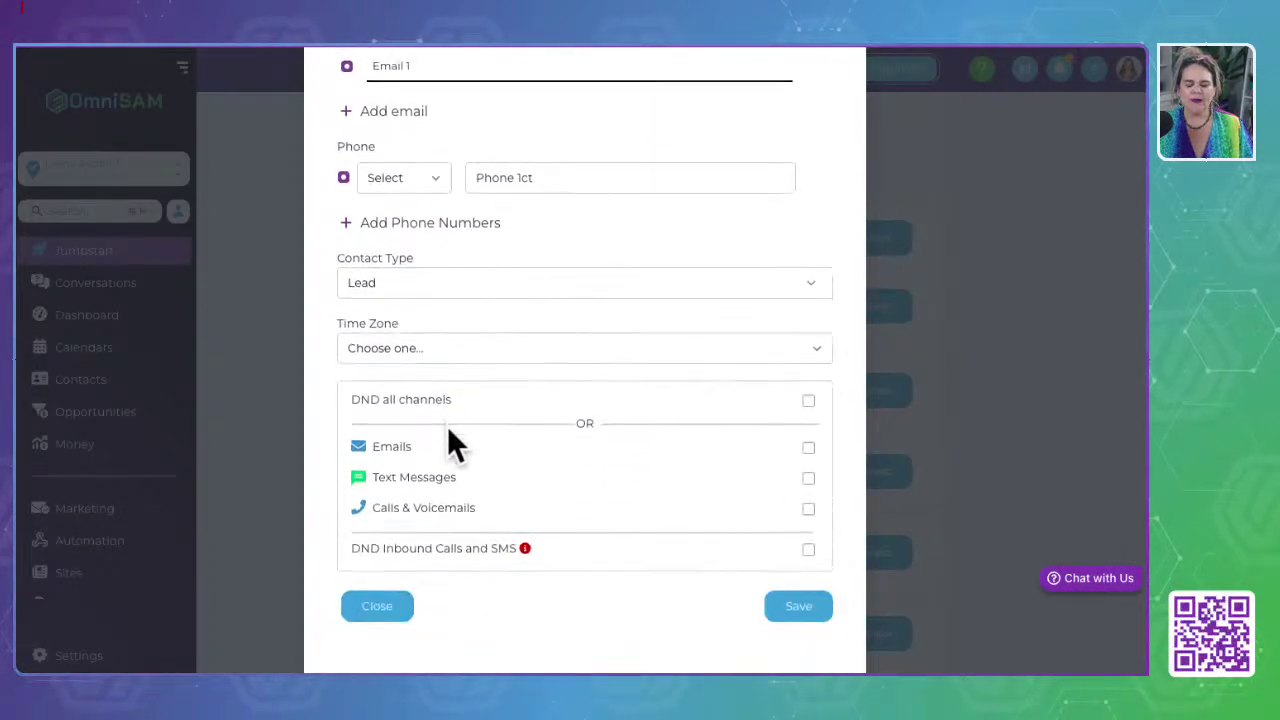
pyautogui.scroll(5, 449, 440)
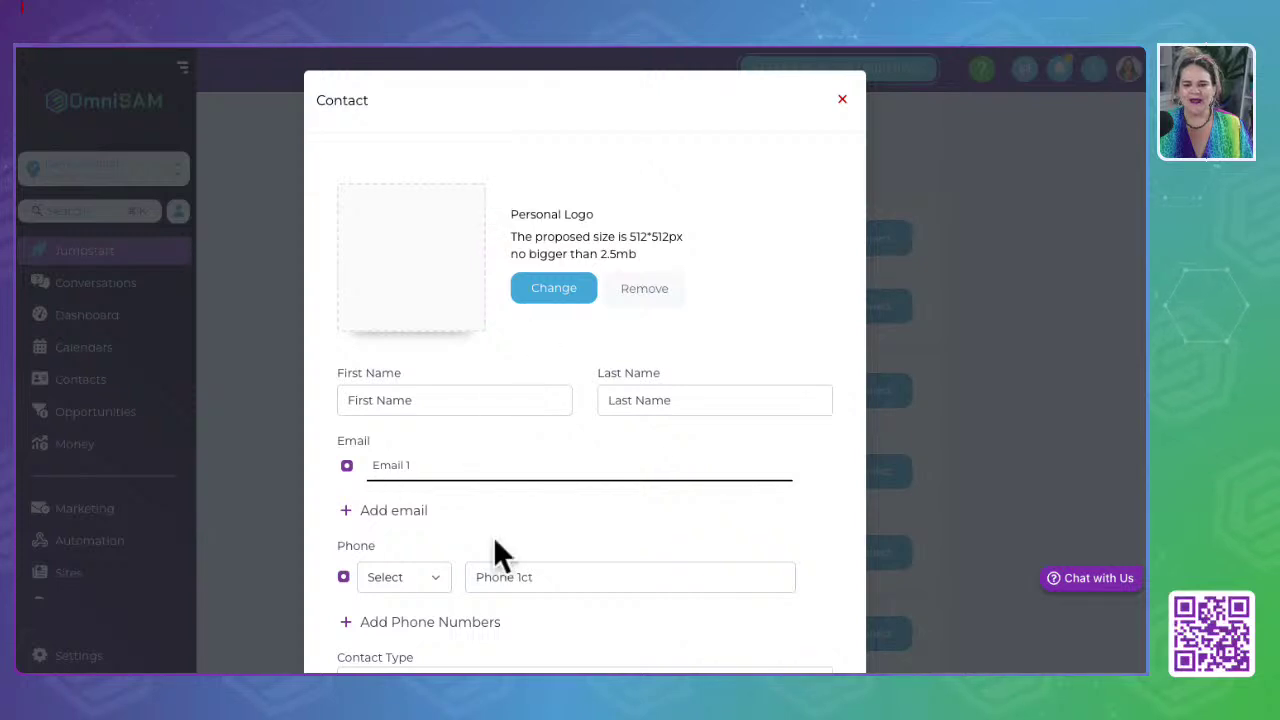
# Step: Close the contact form unsaved and choose Book an Appointment from Quick Actions
pyautogui.click(842, 99)
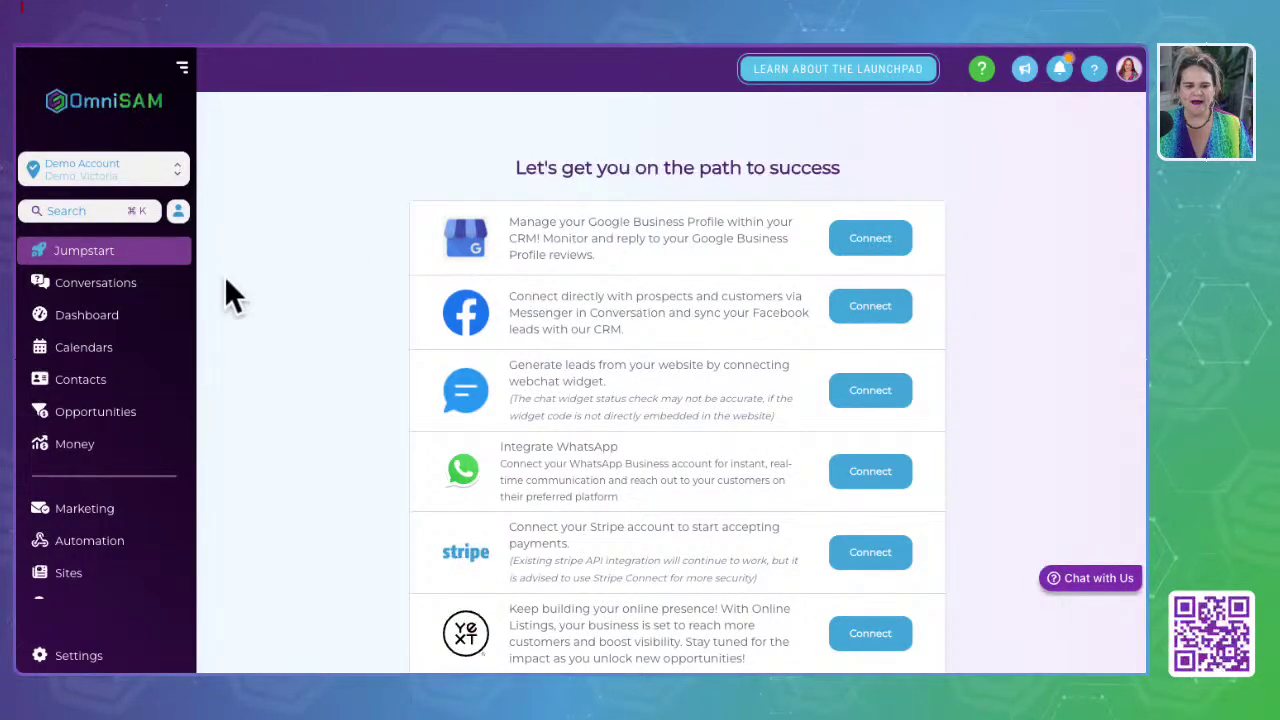
pyautogui.click(180, 212)
pyautogui.click(378, 252)
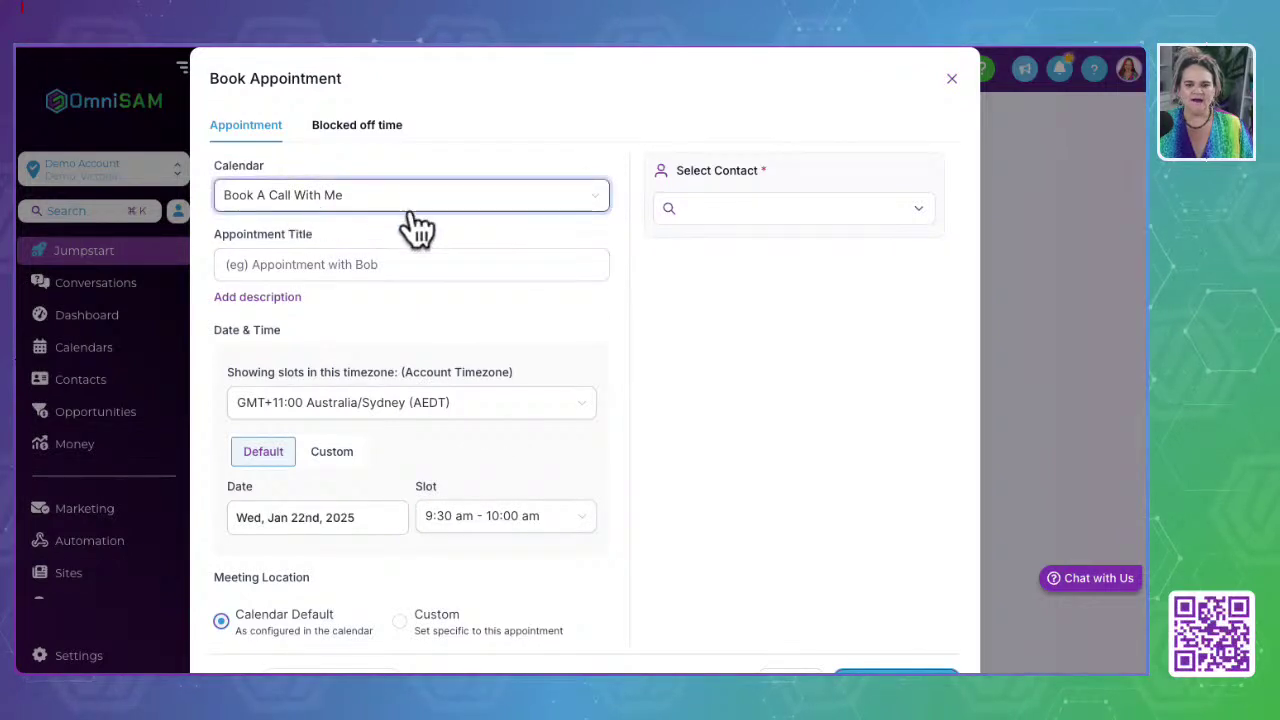
# Step: Pick a contact for the 9:30 am Jan 22nd, 2025 slot, then close the form unbooked
pyautogui.click(918, 208)
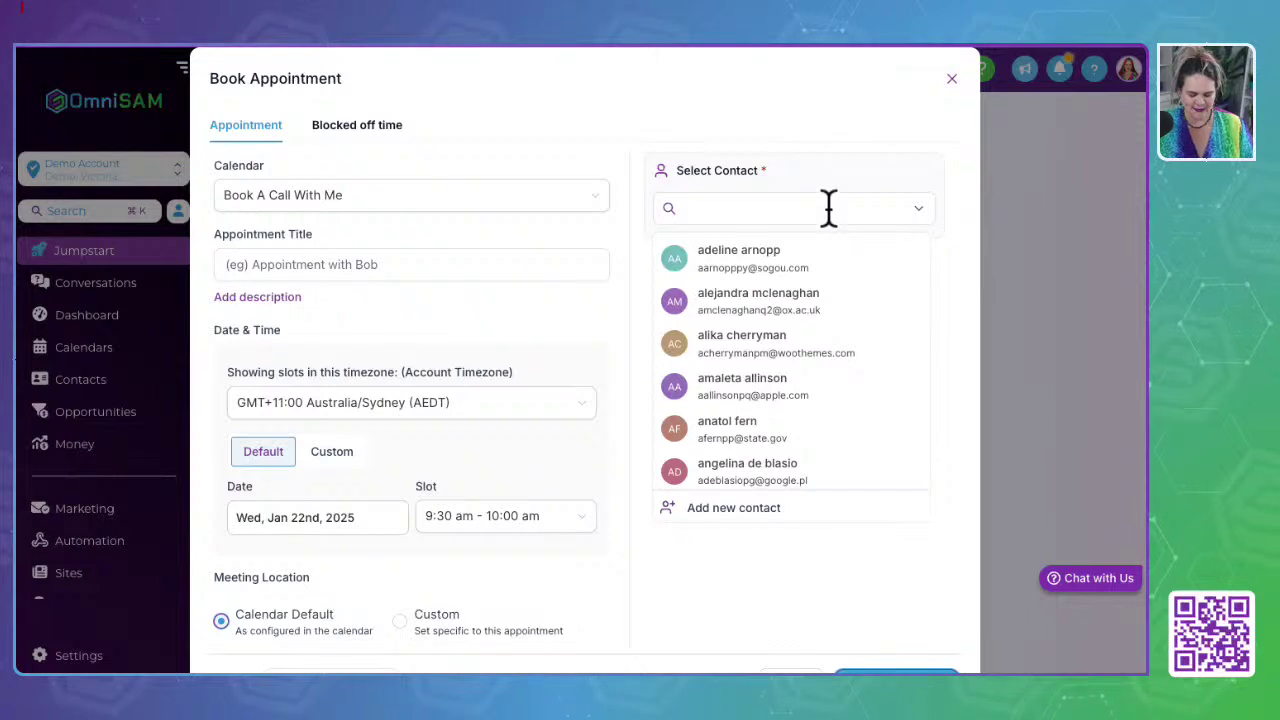
pyautogui.scroll(-2, 774, 337)
pyautogui.click(772, 330)
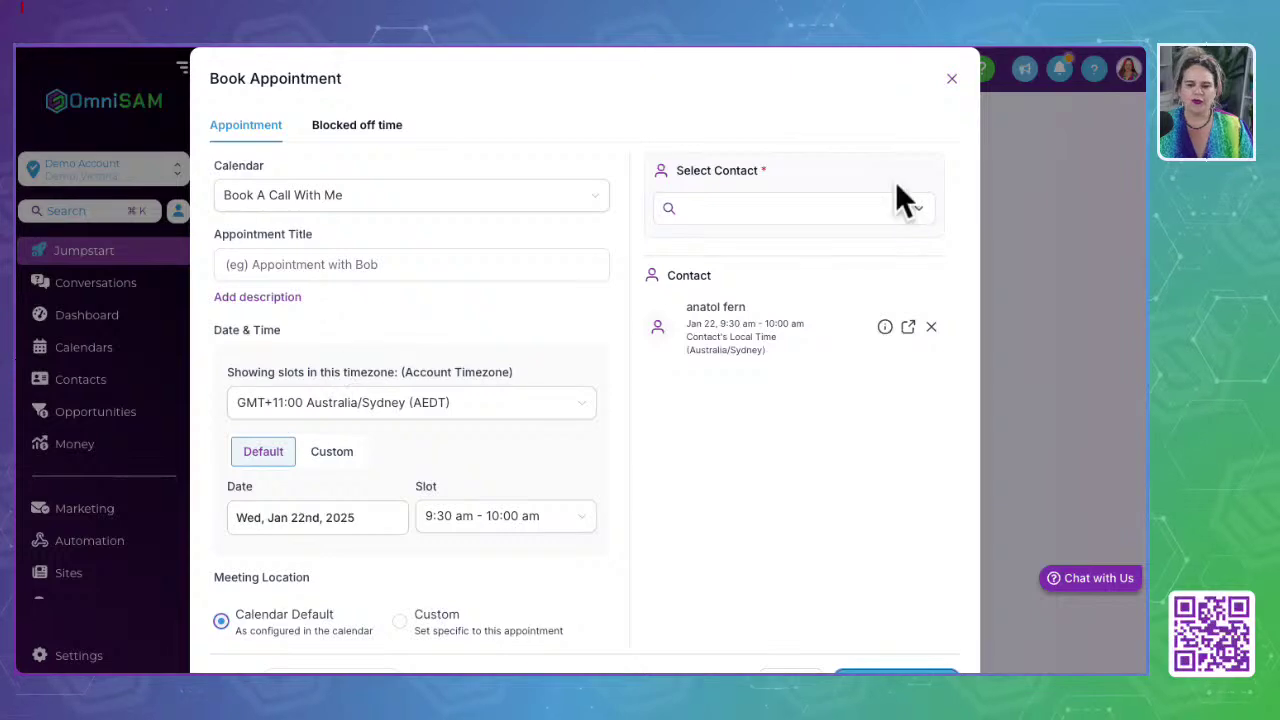
pyautogui.click(951, 79)
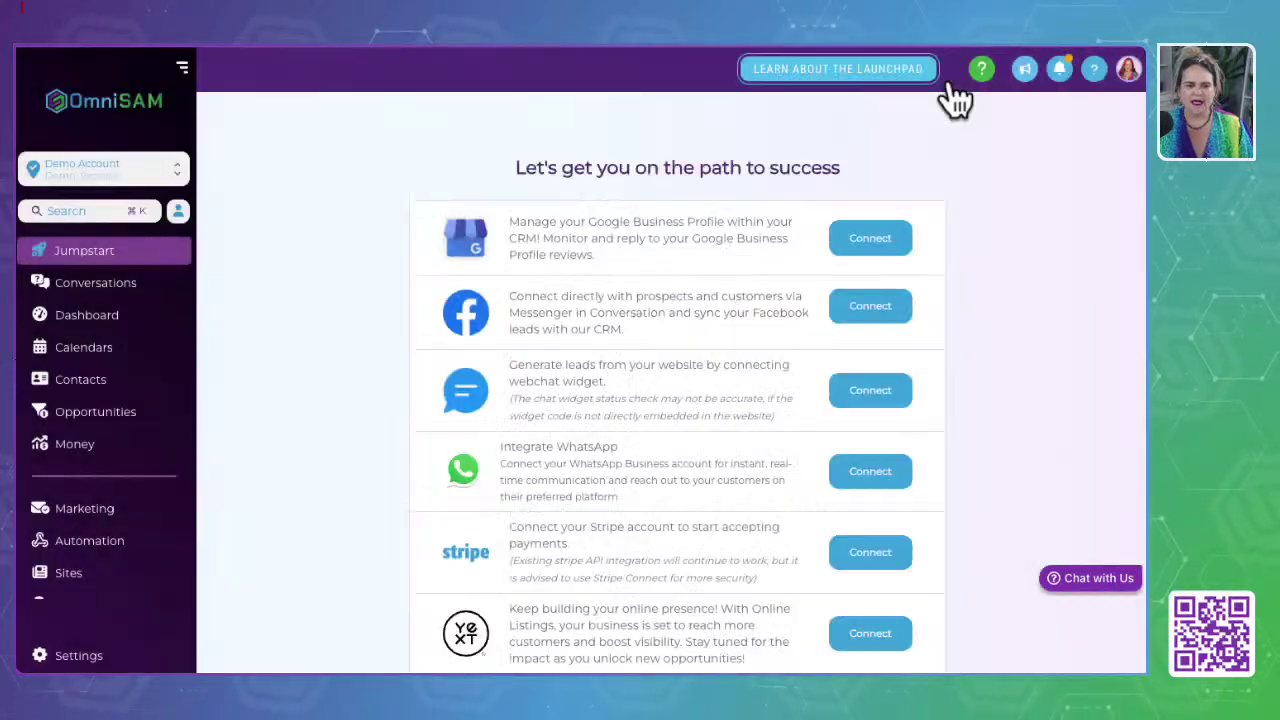
# Step: Start a Client Check In review request from Quick Actions and choose a contact
pyautogui.click(180, 211)
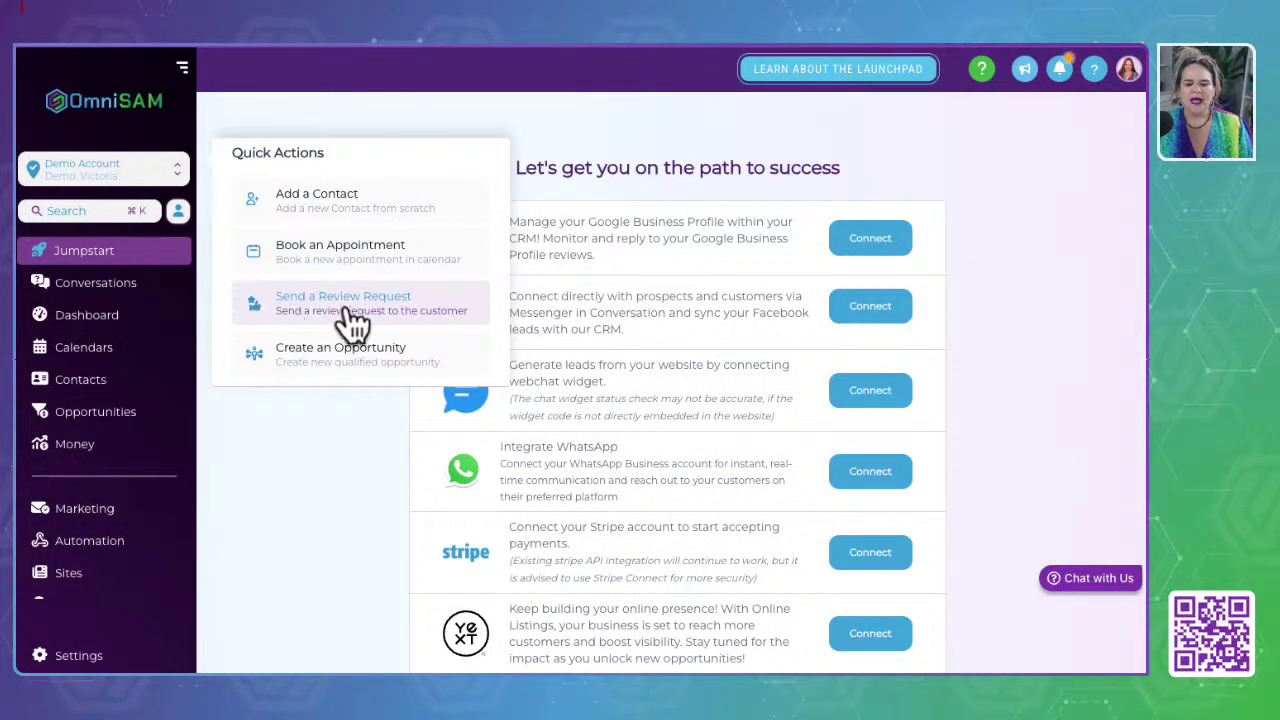
pyautogui.click(312, 320)
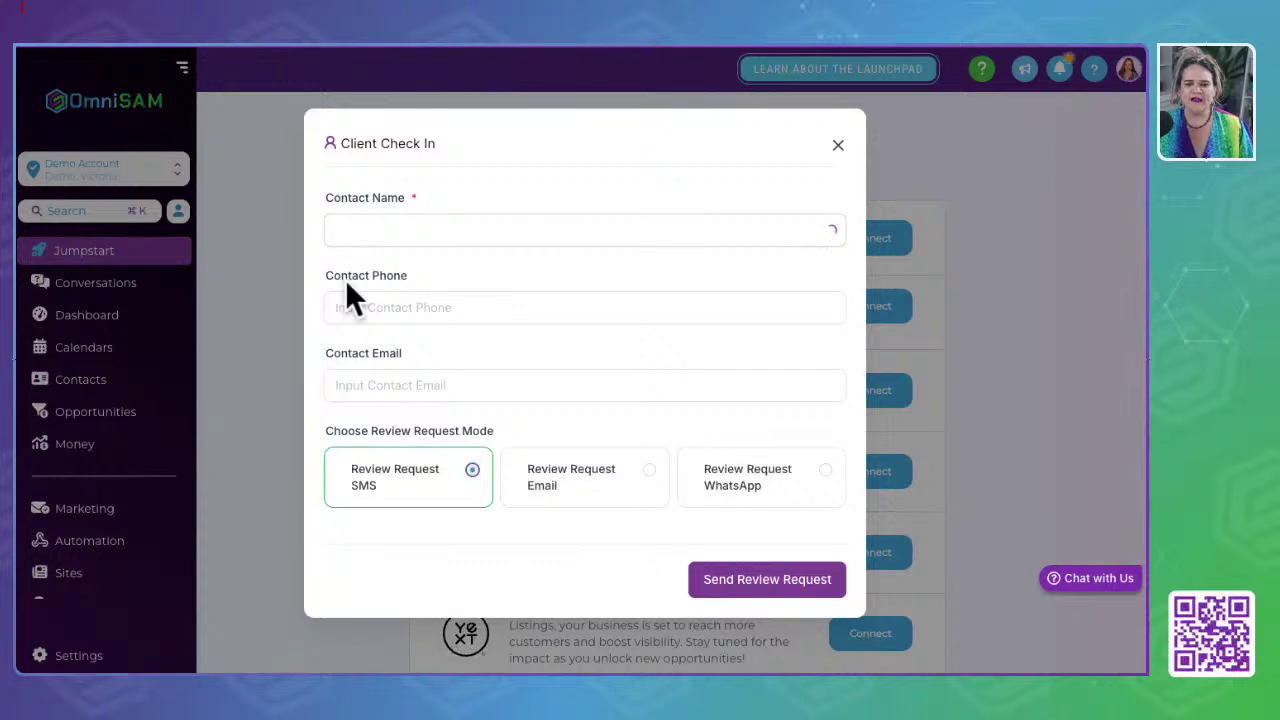
pyautogui.click(443, 240)
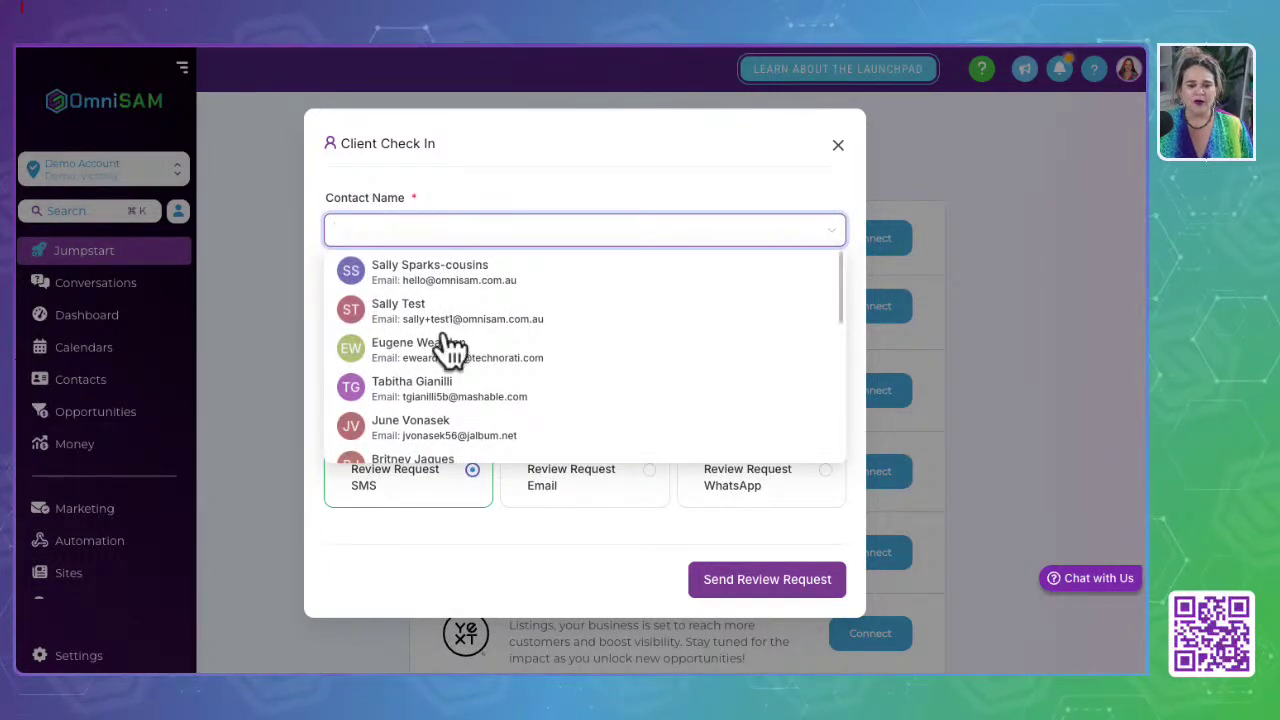
pyautogui.click(447, 355)
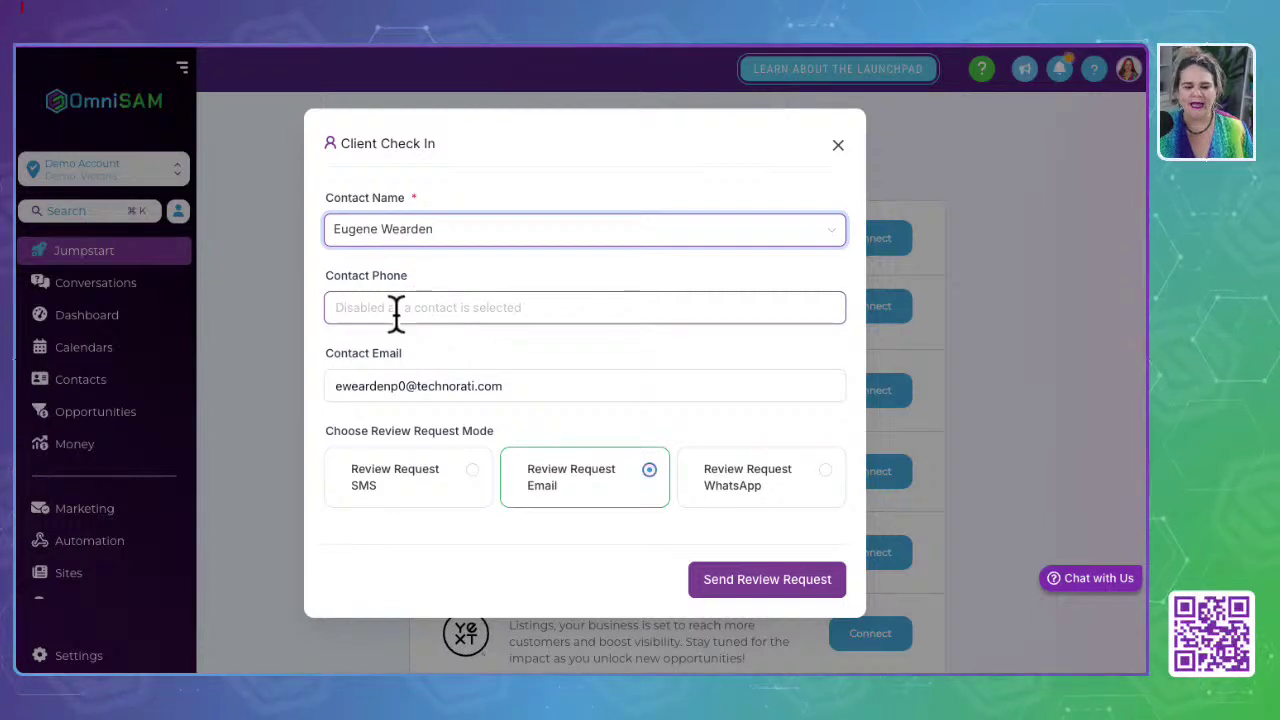
# Step: Try the SMS, Email and WhatsApp modes, then close the review request unsent
pyautogui.click(395, 508)
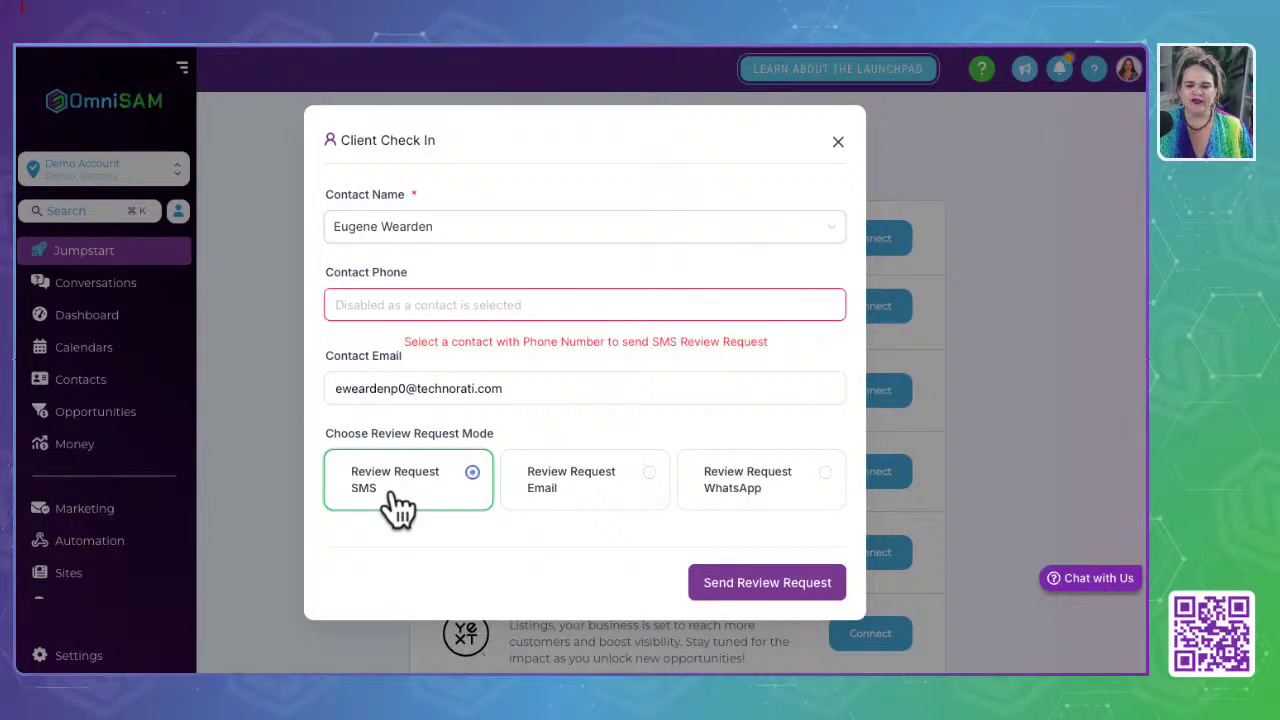
pyautogui.click(590, 505)
pyautogui.click(740, 488)
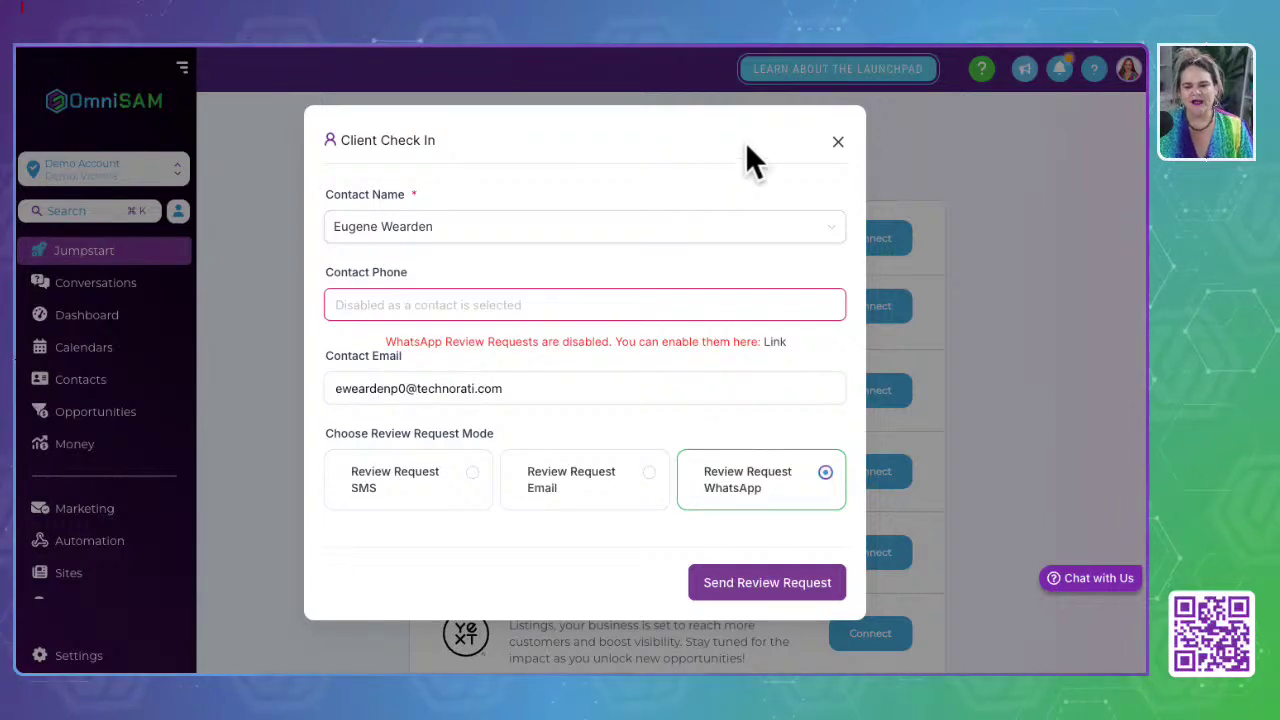
pyautogui.click(838, 142)
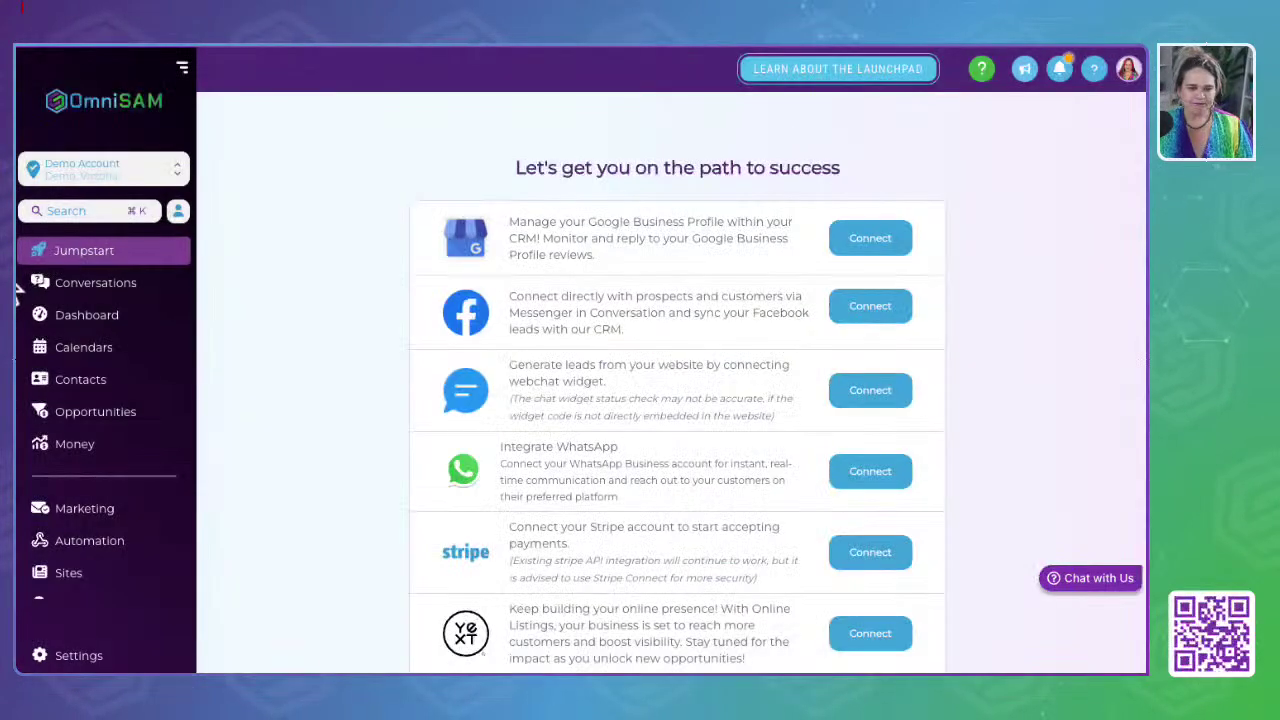
pyautogui.click(178, 212)
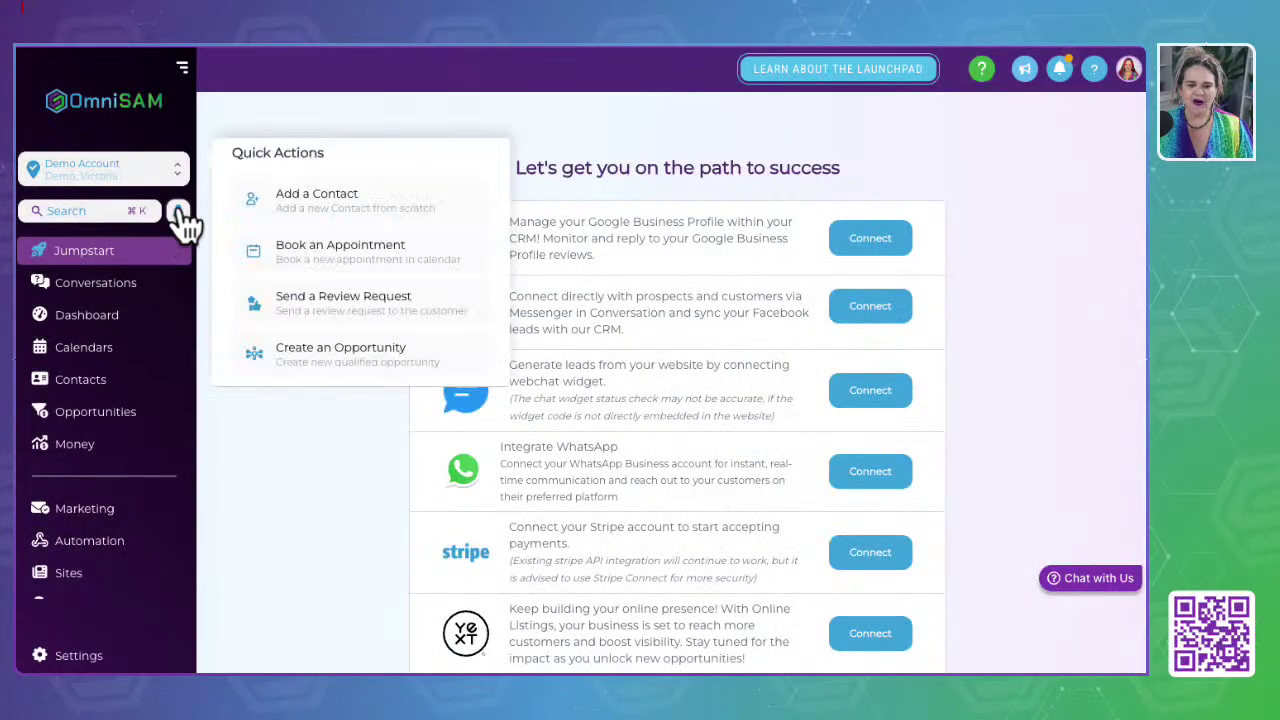
# Step: Start a new opportunity and choose its primary contact
pyautogui.click(386, 364)
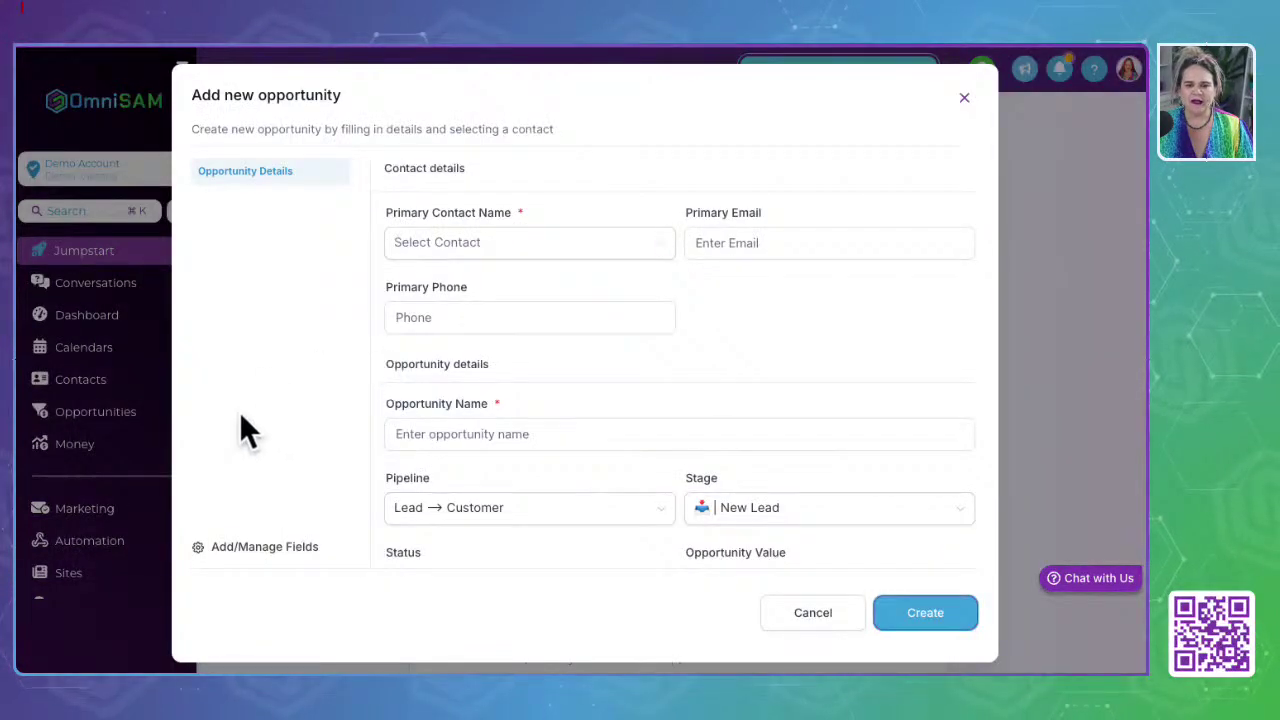
pyautogui.click(590, 243)
pyautogui.click(466, 403)
pyautogui.scroll(-1, 680, 418)
pyautogui.scroll(-2, 680, 418)
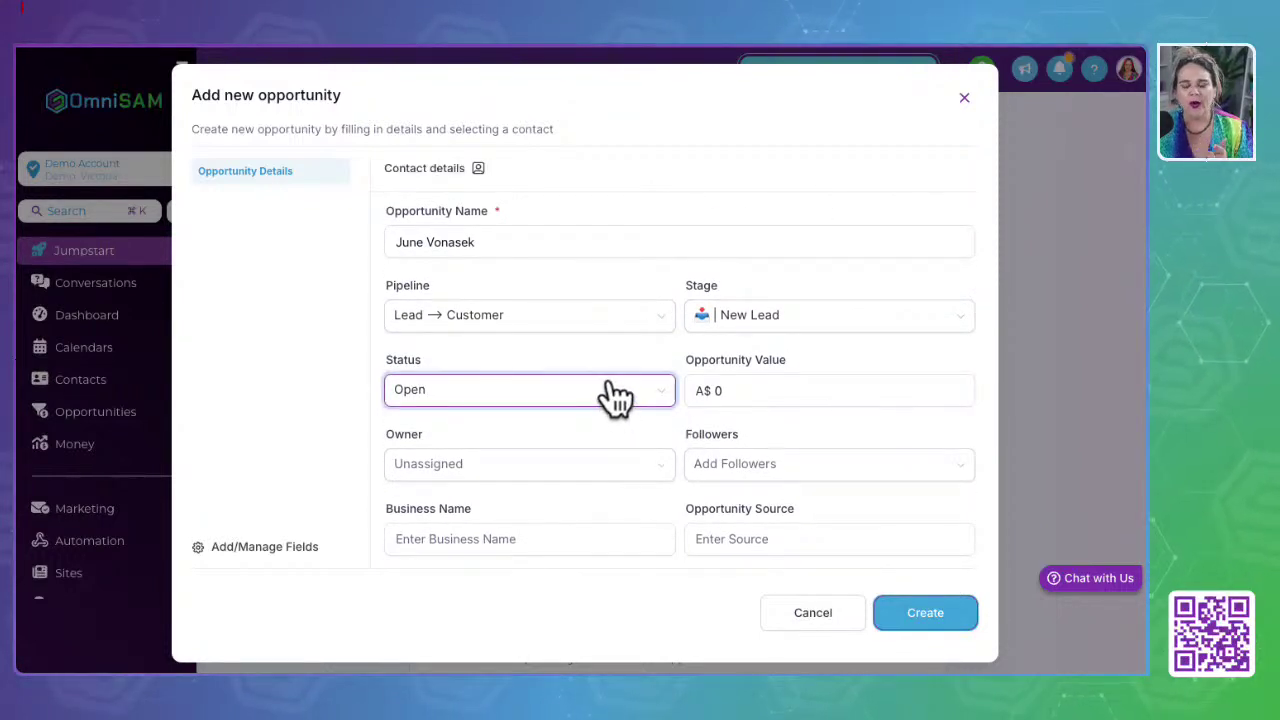
# Step: Keep the Lead → Customer pipeline and New Lead stage, then cancel the opportunity
pyautogui.click(471, 319)
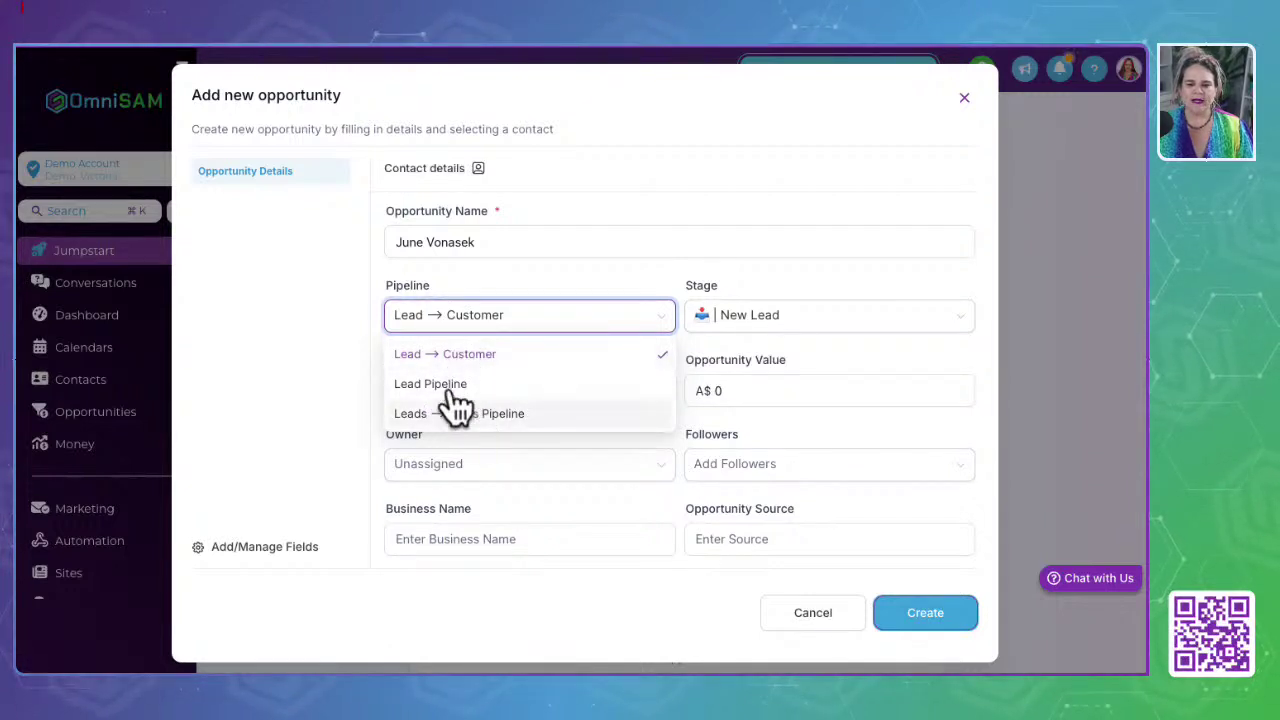
pyautogui.click(615, 278)
pyautogui.click(790, 330)
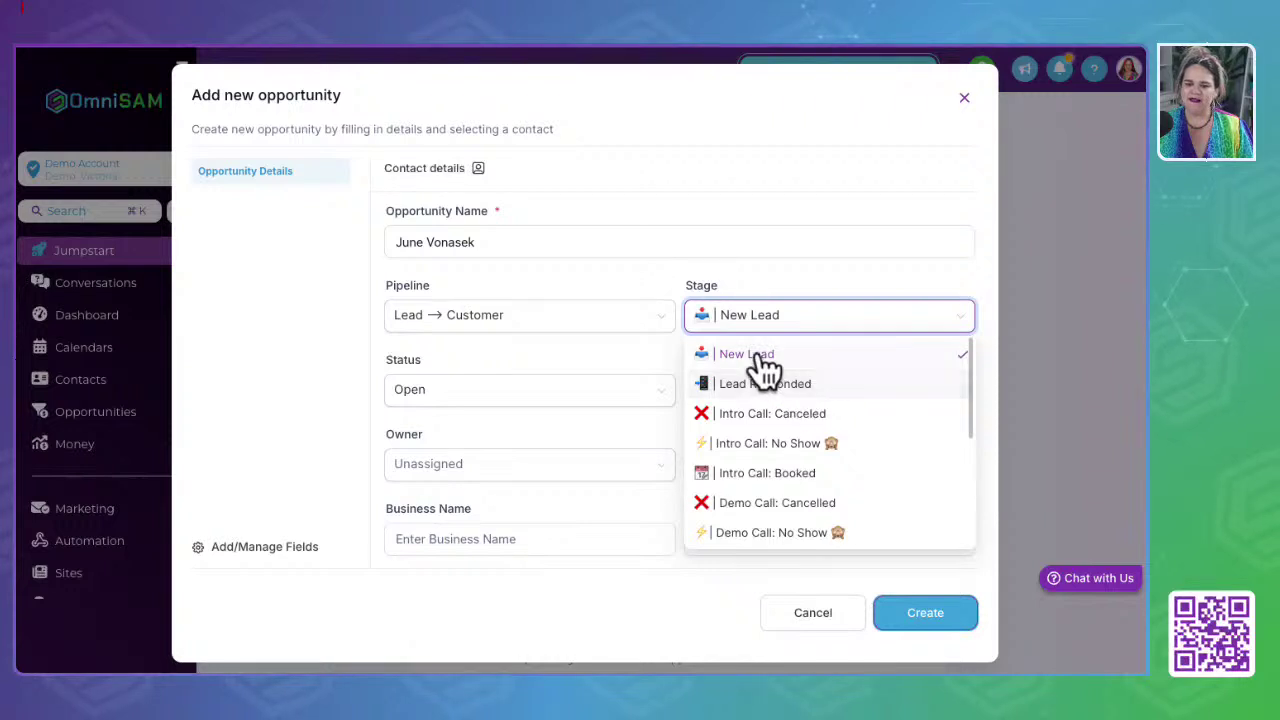
pyautogui.scroll(-3, 800, 485)
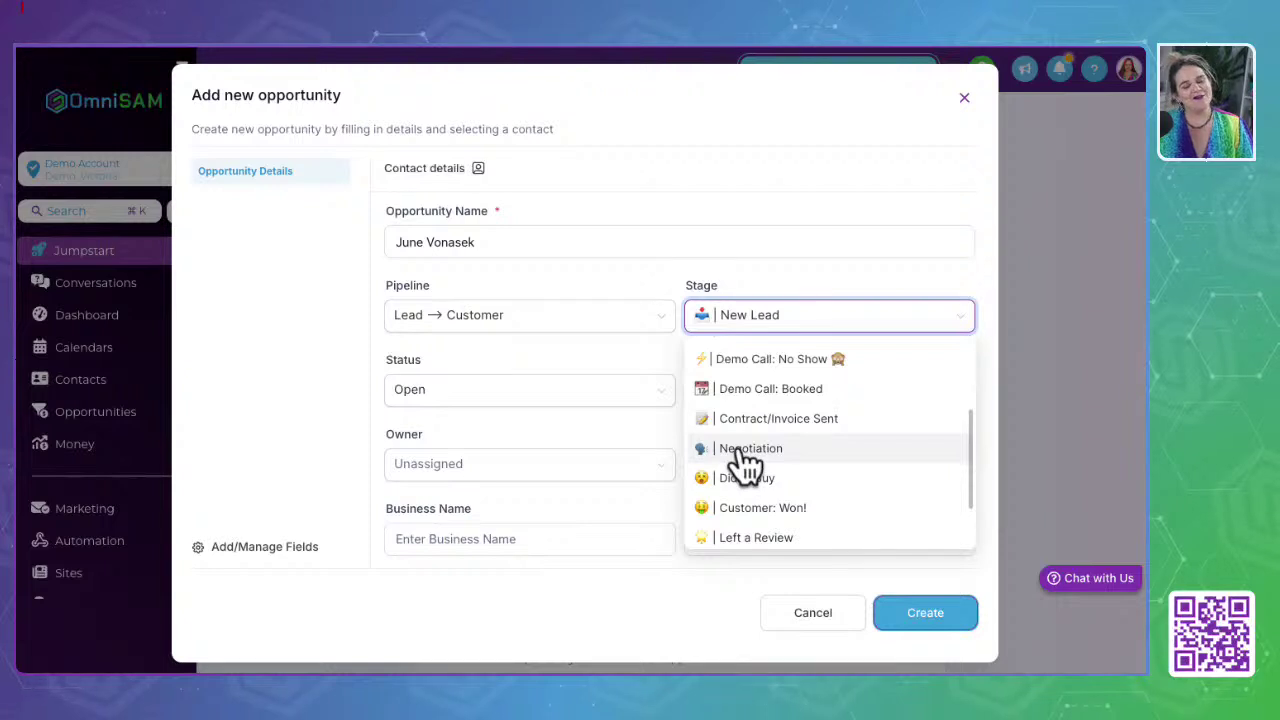
pyautogui.scroll(-3, 745, 462)
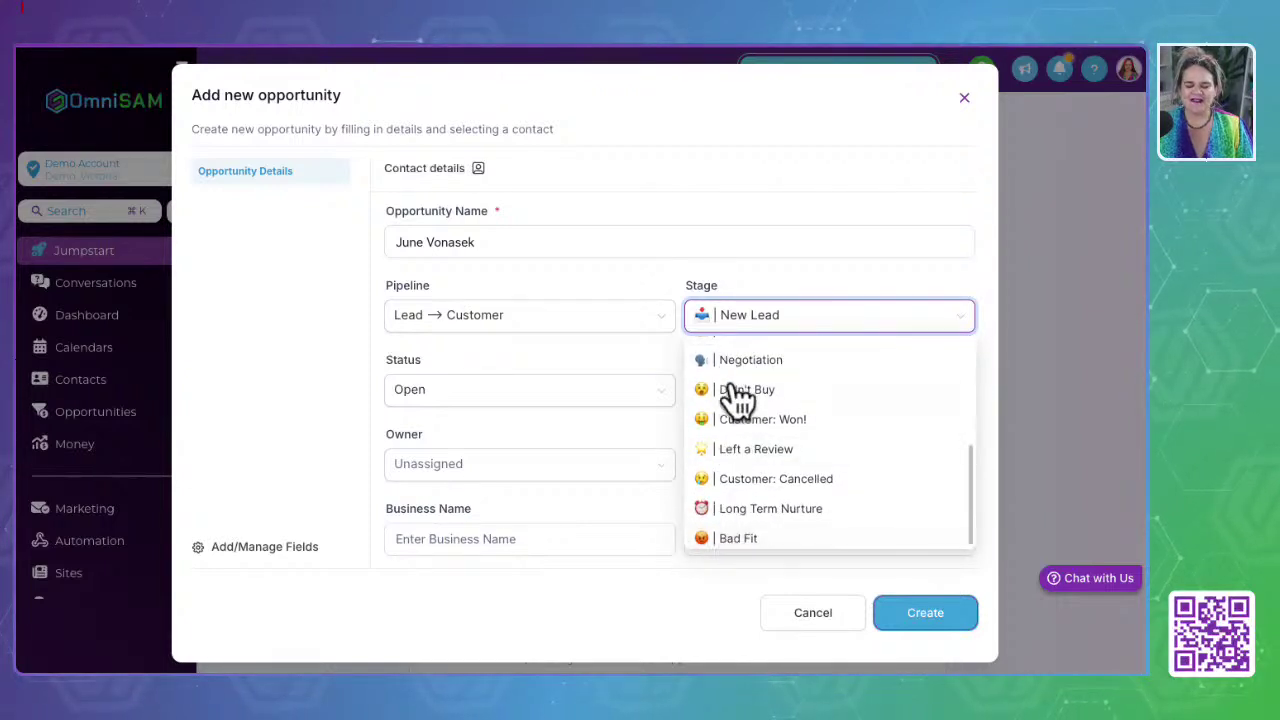
pyautogui.scroll(-1, 732, 528)
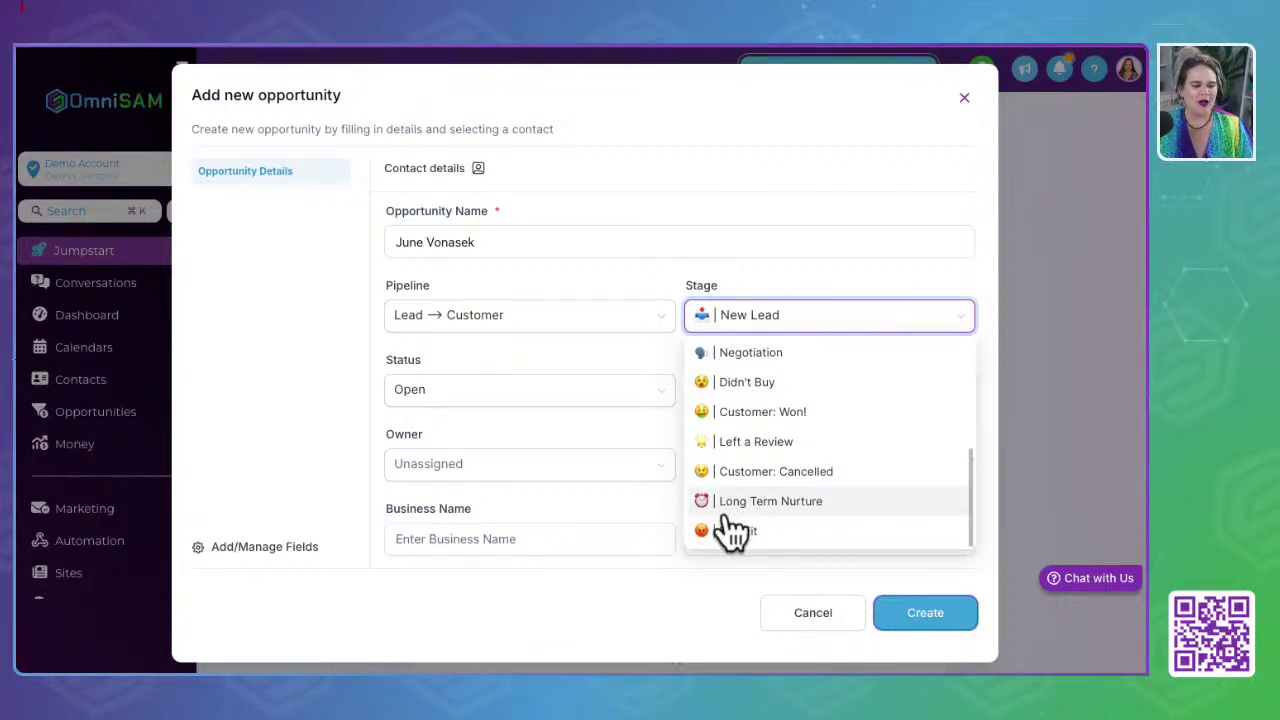
pyautogui.click(657, 612)
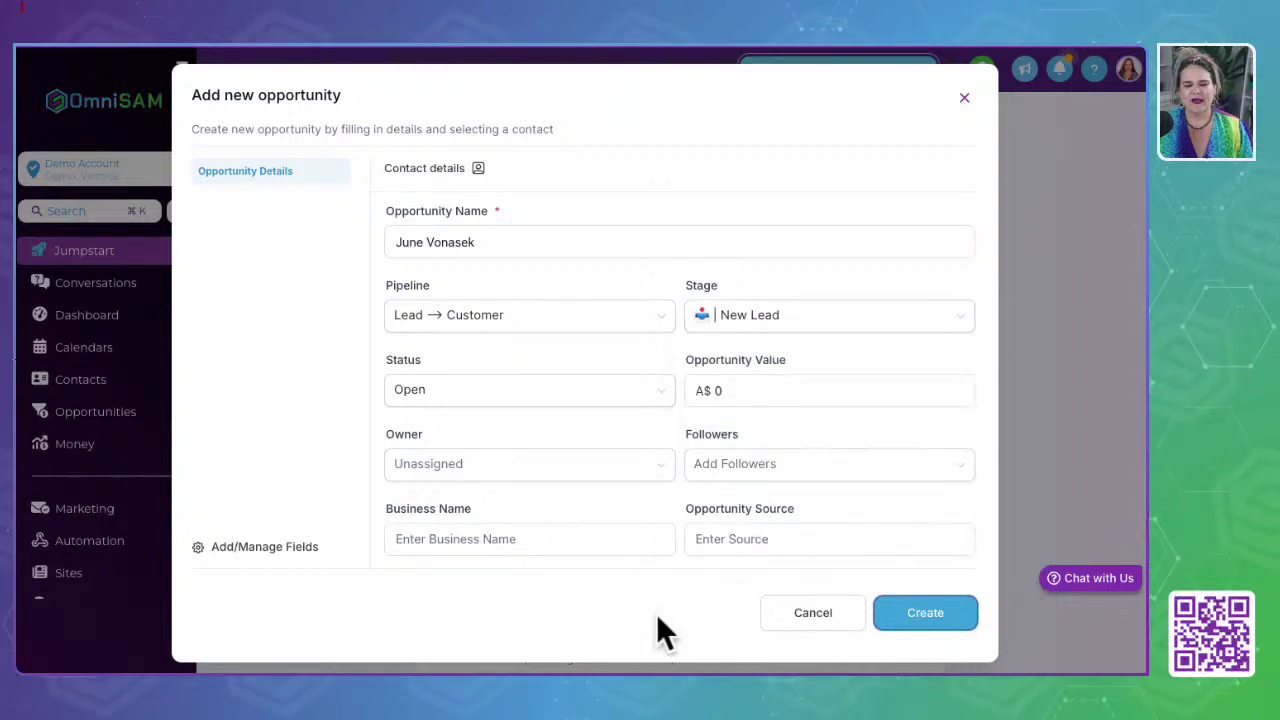
pyautogui.click(805, 615)
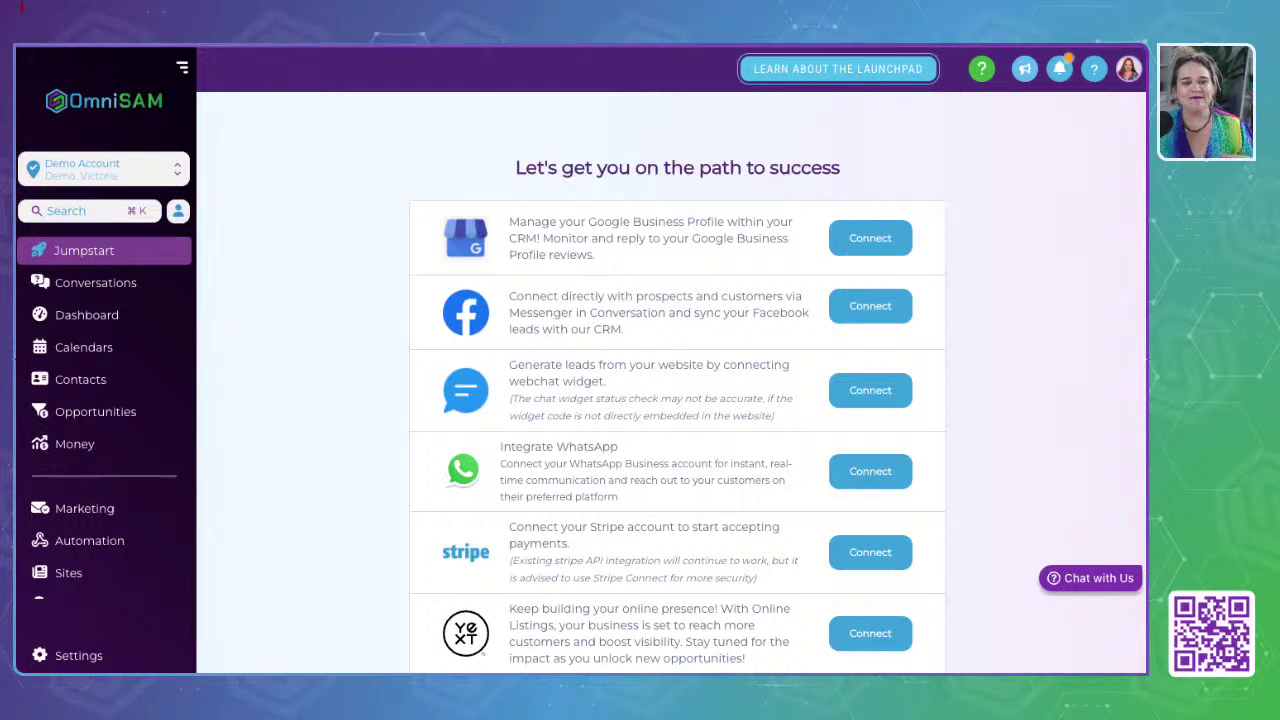
# Step: Go to the Conversations inbox, showing zero Unread results
pyautogui.click(113, 300)
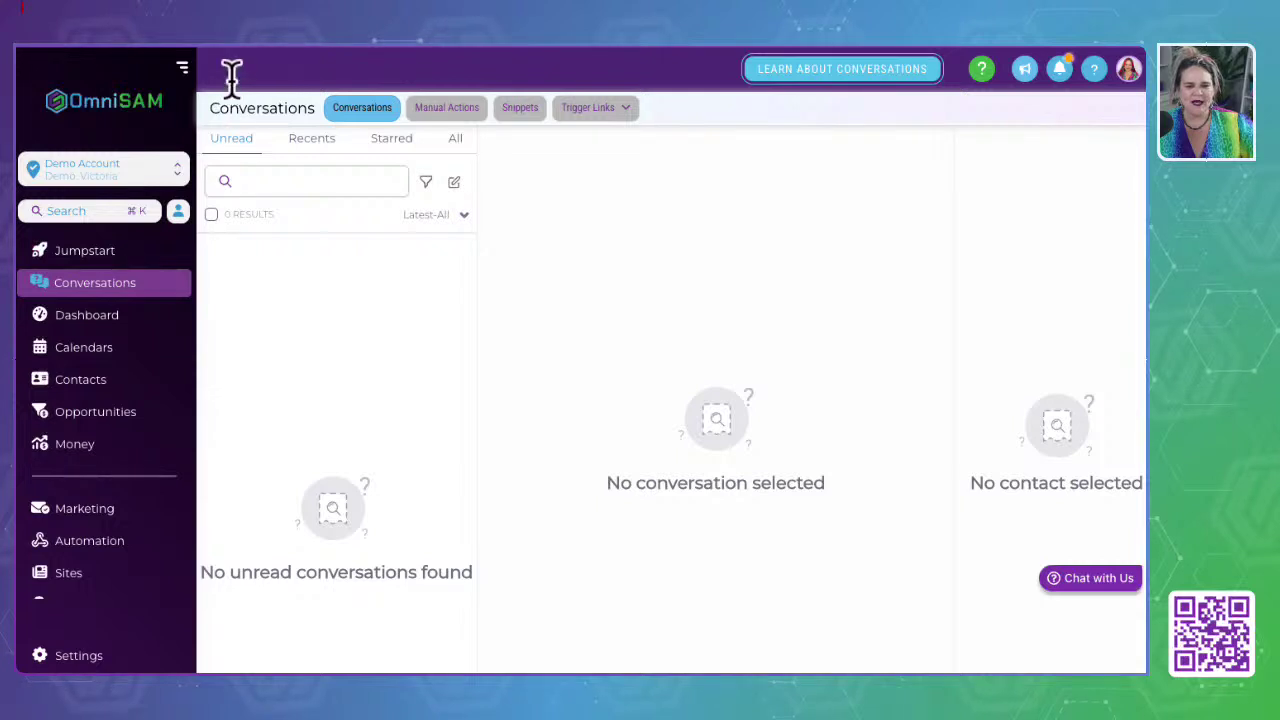
pyautogui.moveTo(214, 107); pyautogui.dragTo(690, 119)
pyautogui.click(275, 130)
pyautogui.doubleClick(267, 110)
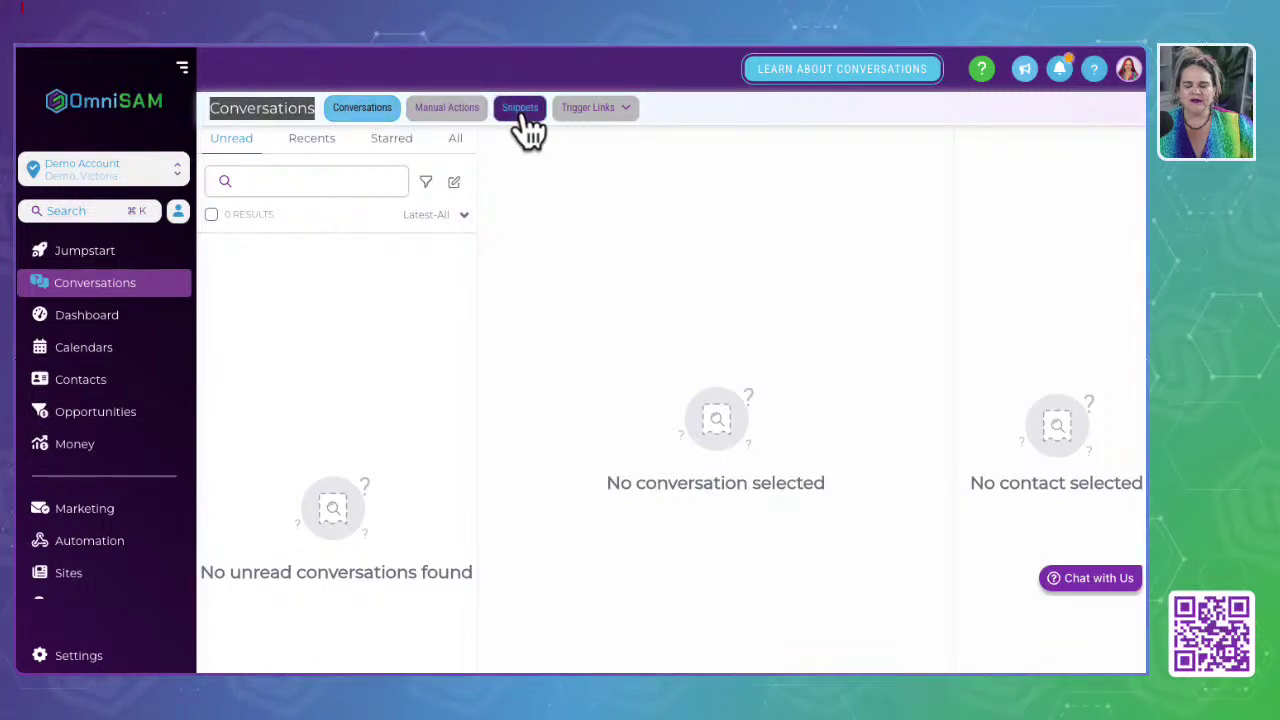
# Step: Open the Trigger Links dropdown in the header to view its options, then close it
pyautogui.click(605, 110)
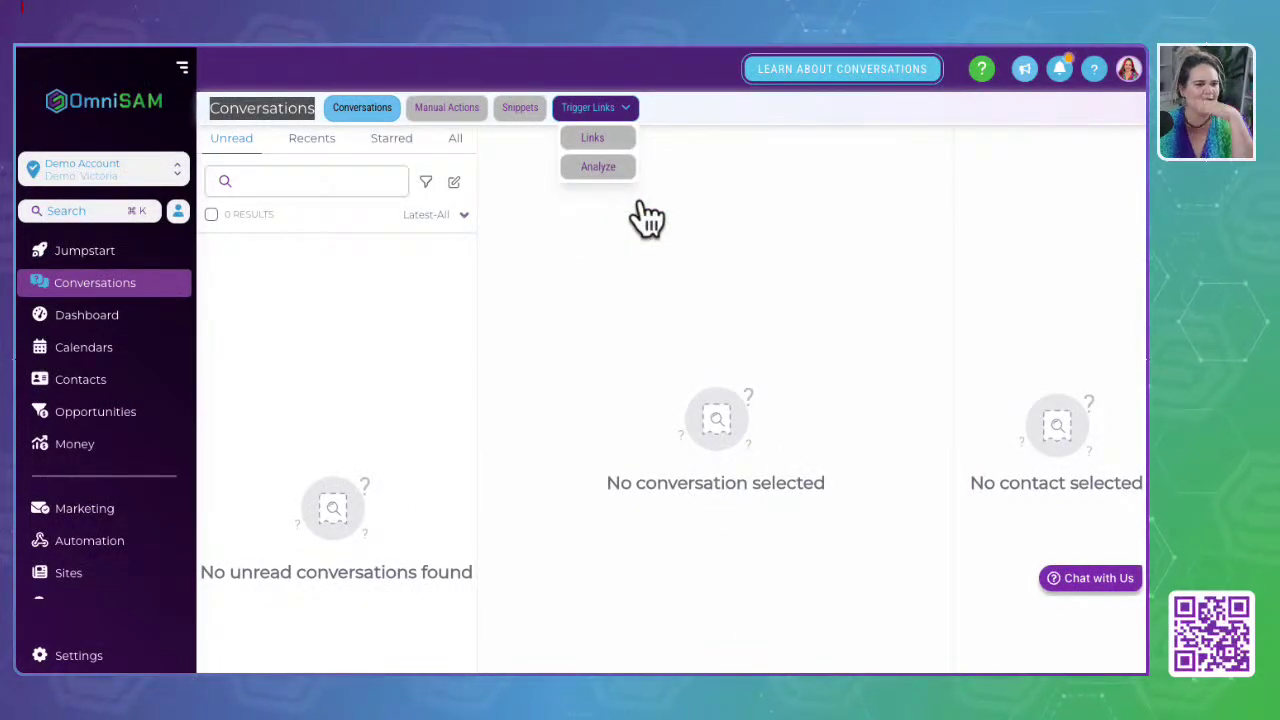
pyautogui.click(640, 230)
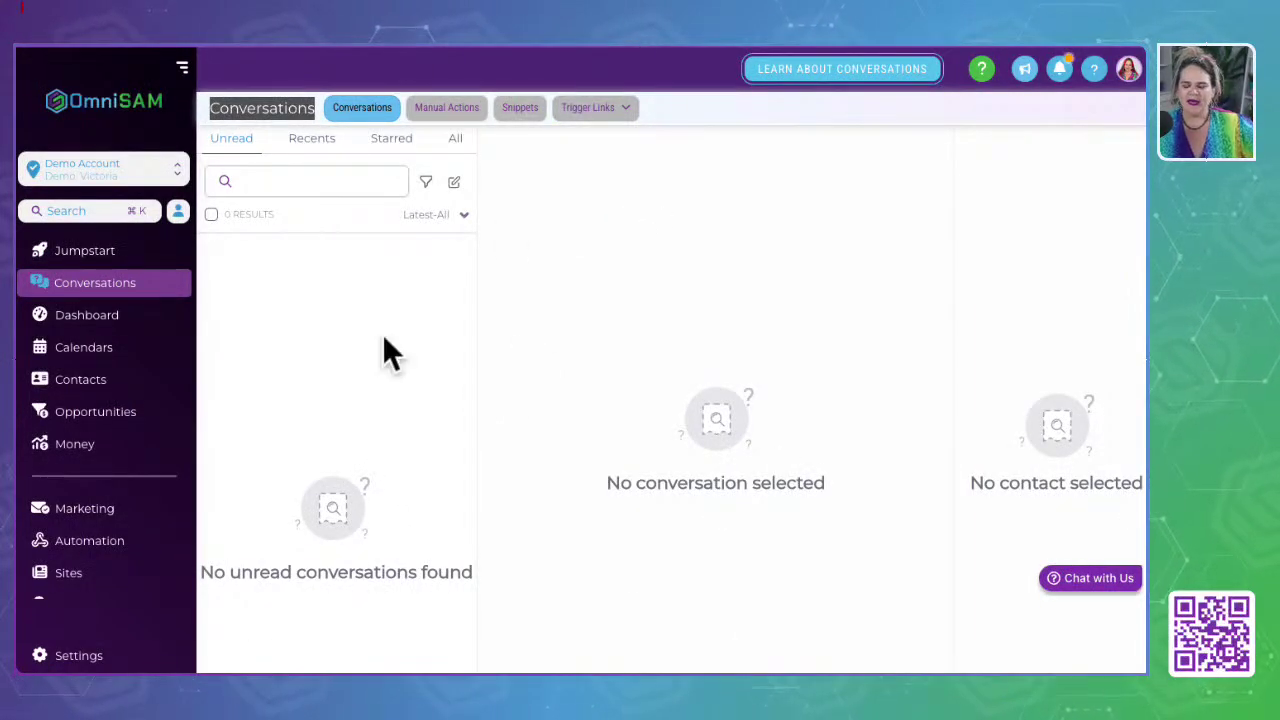
pyautogui.click(622, 108)
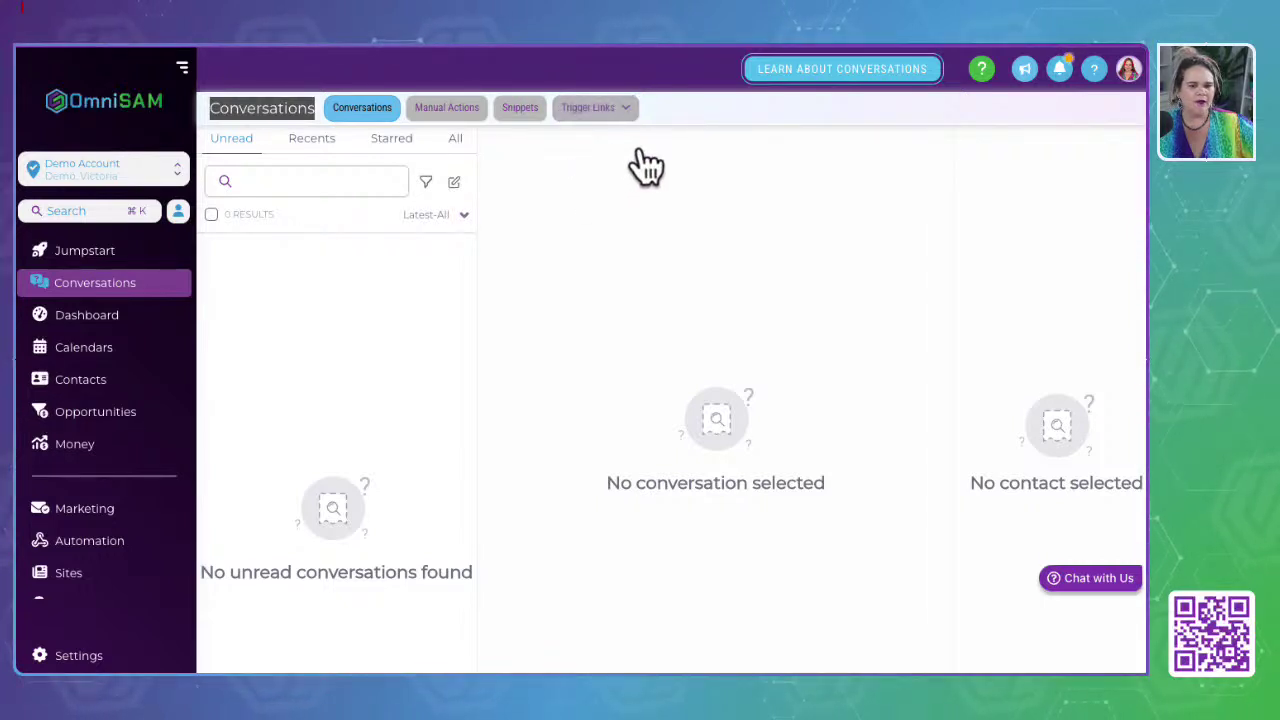
pyautogui.click(803, 113)
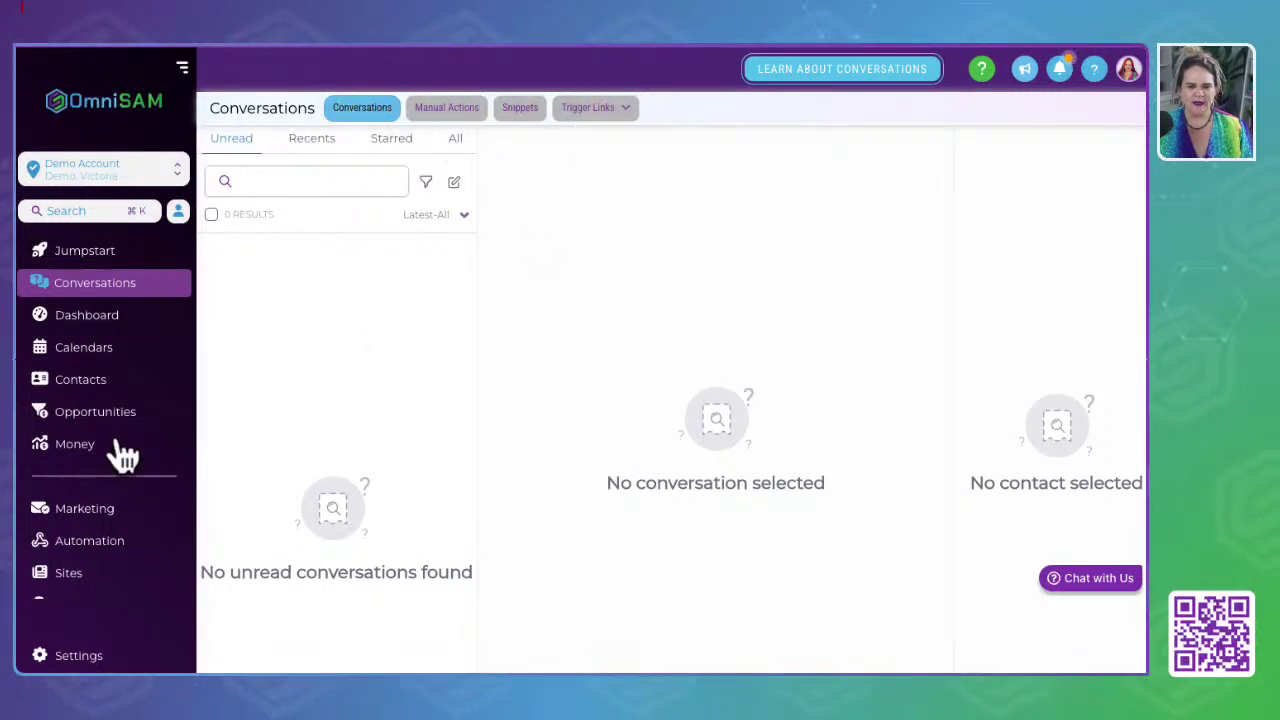
# Step: Visit Dashboard, Calendars and Contacts, then return to Conversations
pyautogui.click(85, 318)
pyautogui.click(88, 364)
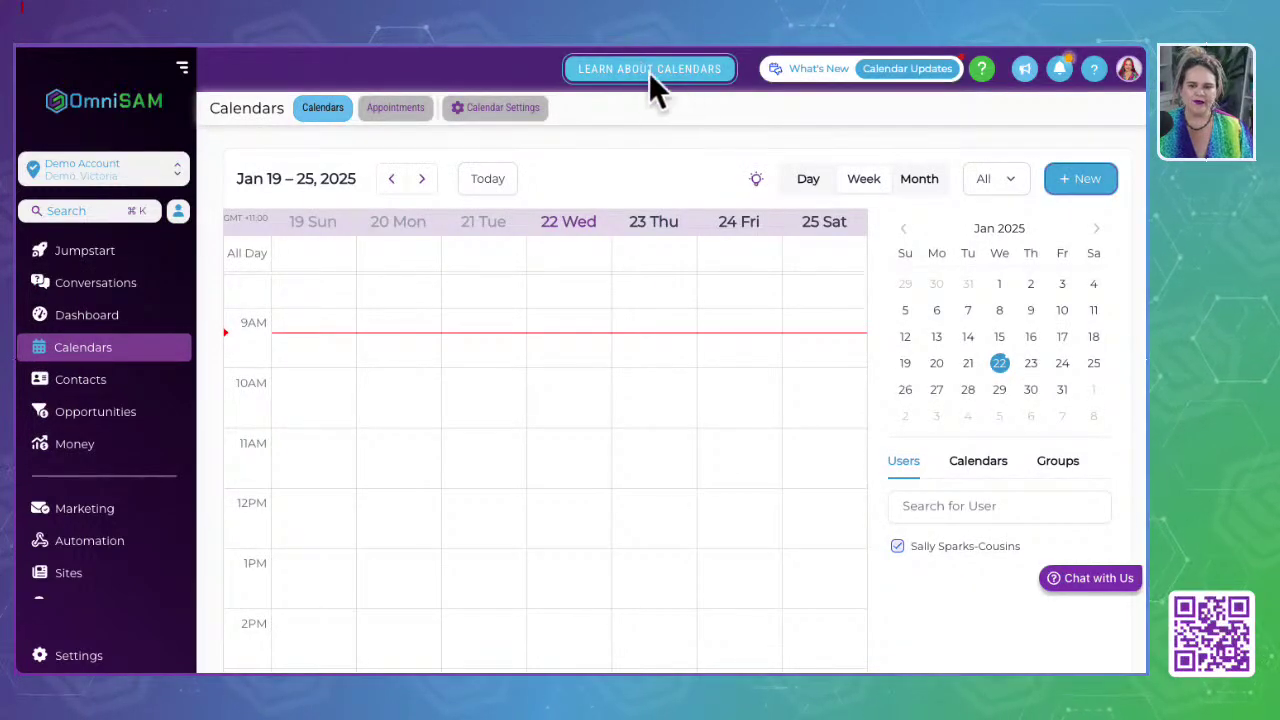
pyautogui.click(82, 388)
pyautogui.click(97, 286)
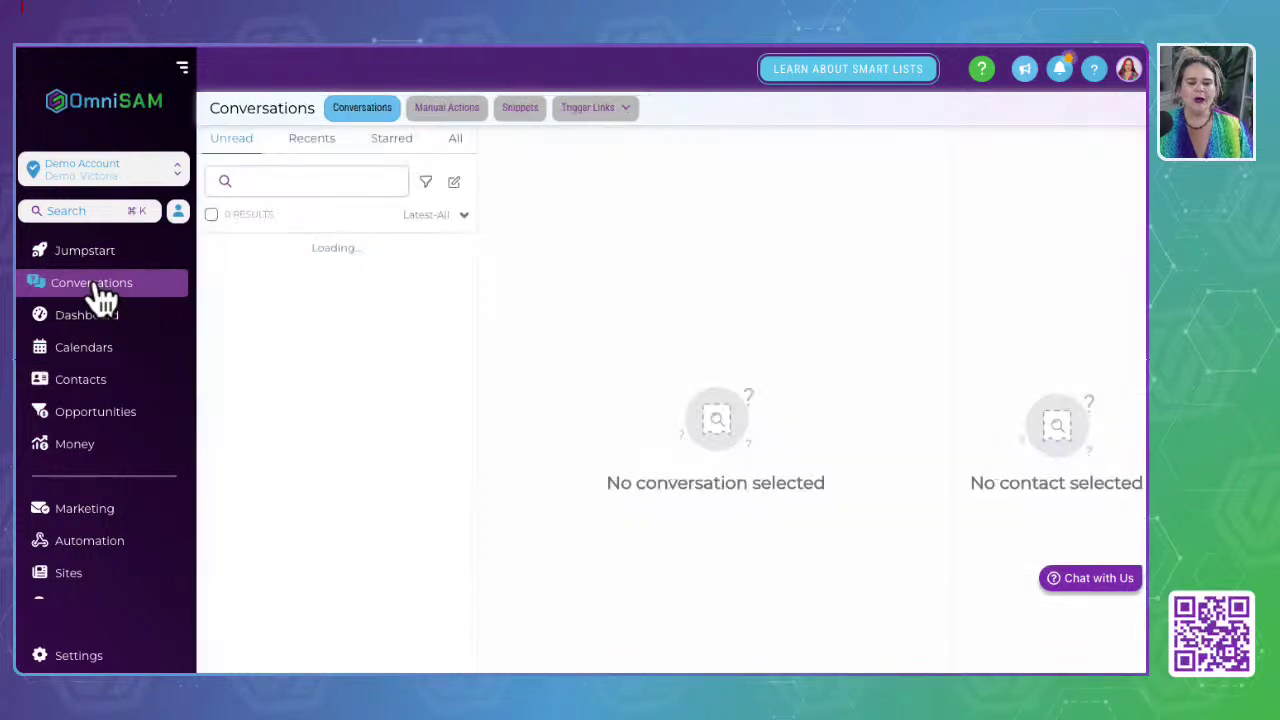
pyautogui.moveTo(209, 106); pyautogui.dragTo(673, 109)
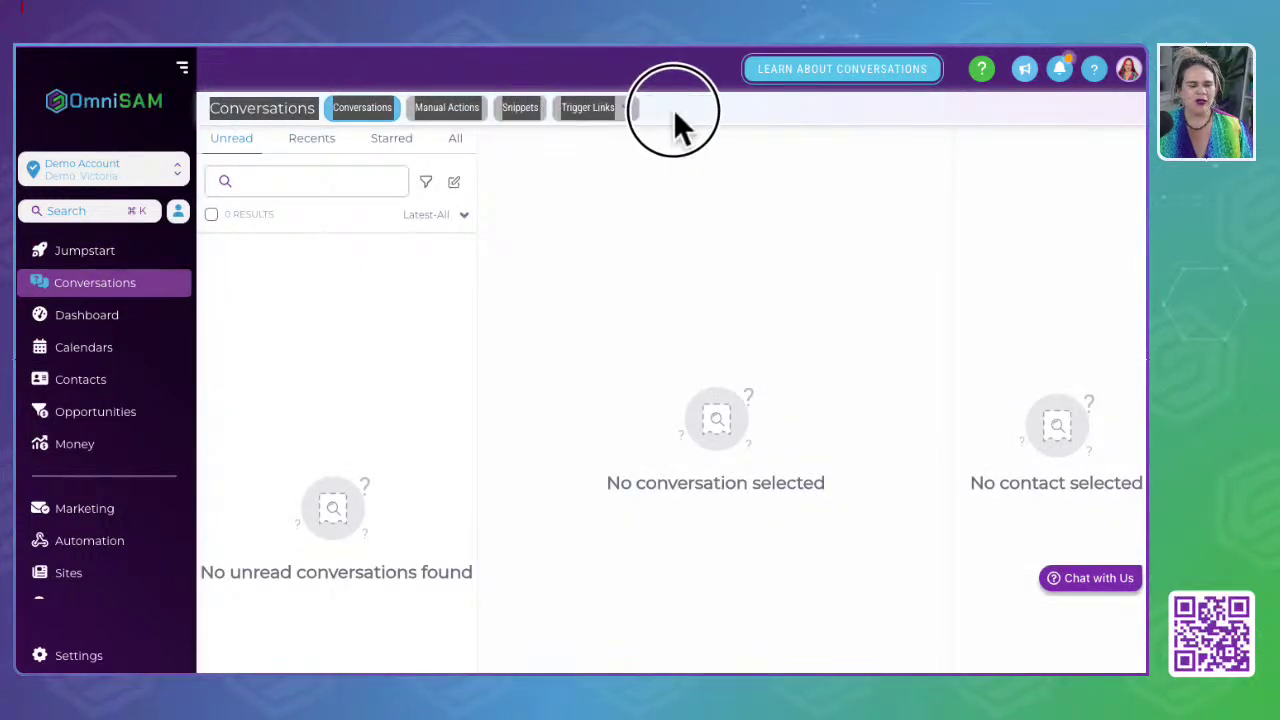
# Step: Pass through Dashboard, Calendars, Contacts (1002 records) and Opportunities, ending in Conversations
pyautogui.click(97, 311)
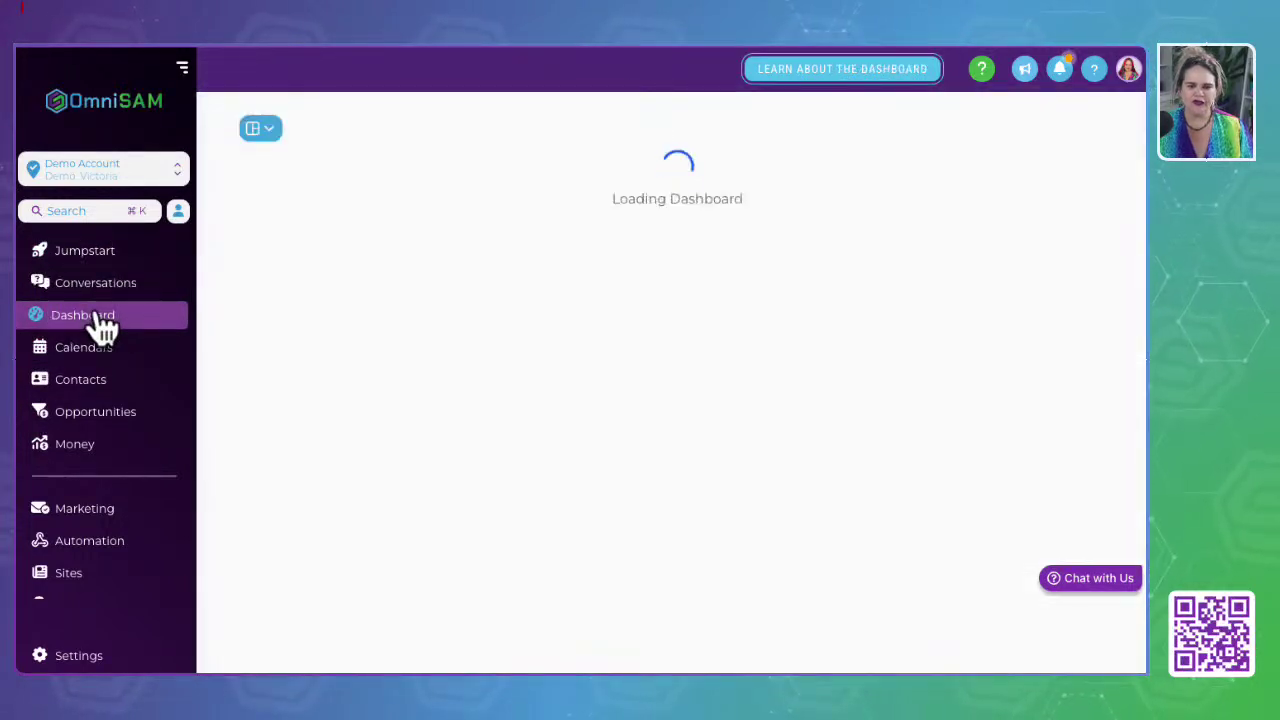
pyautogui.click(80, 350)
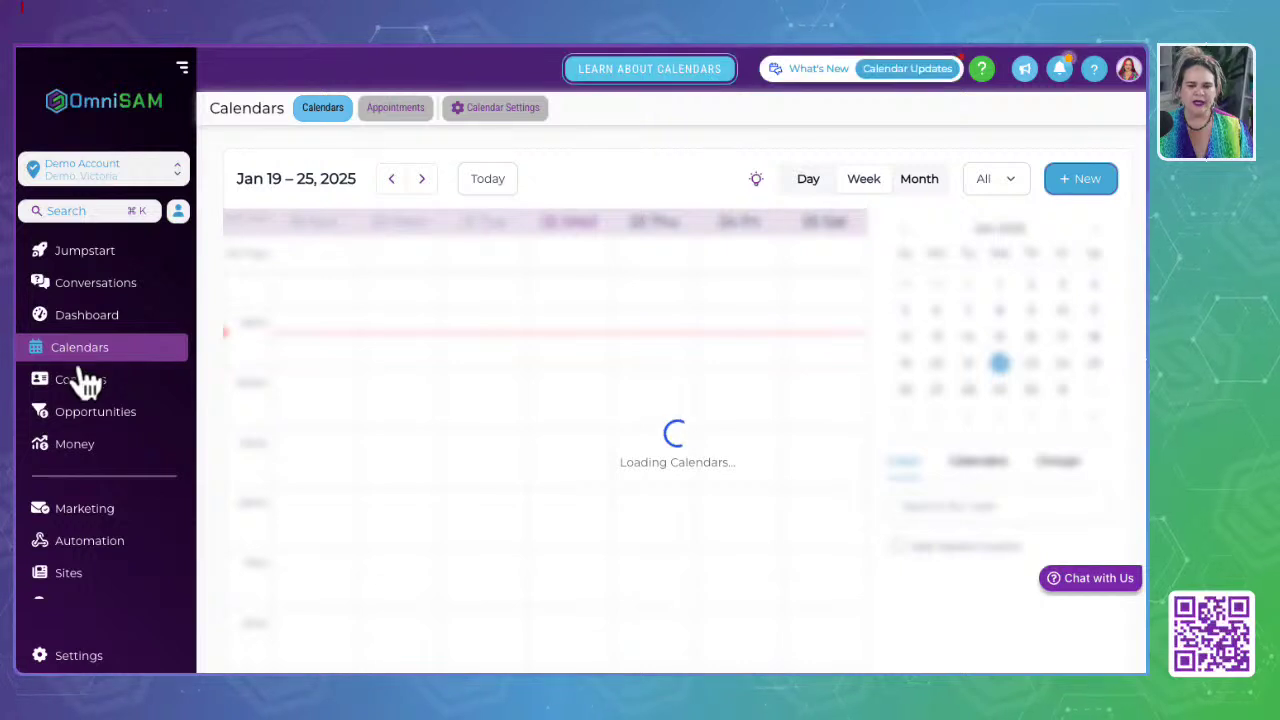
pyautogui.click(76, 385)
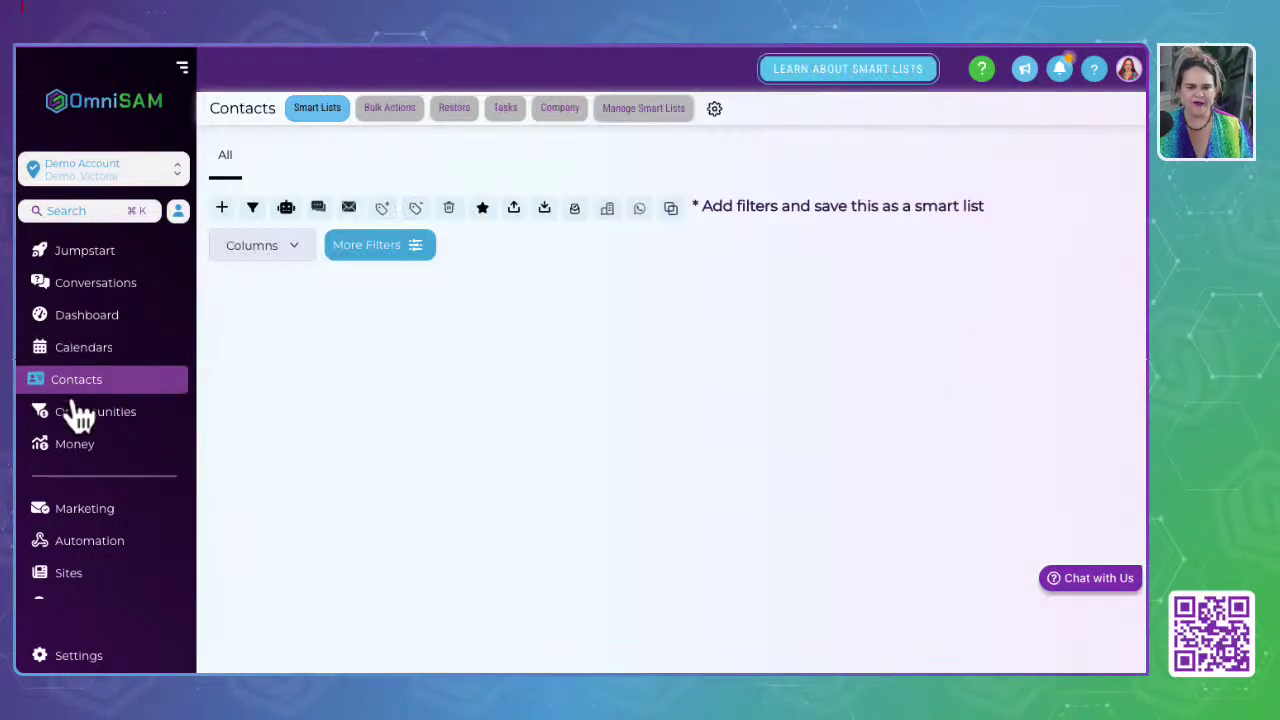
pyautogui.click(74, 413)
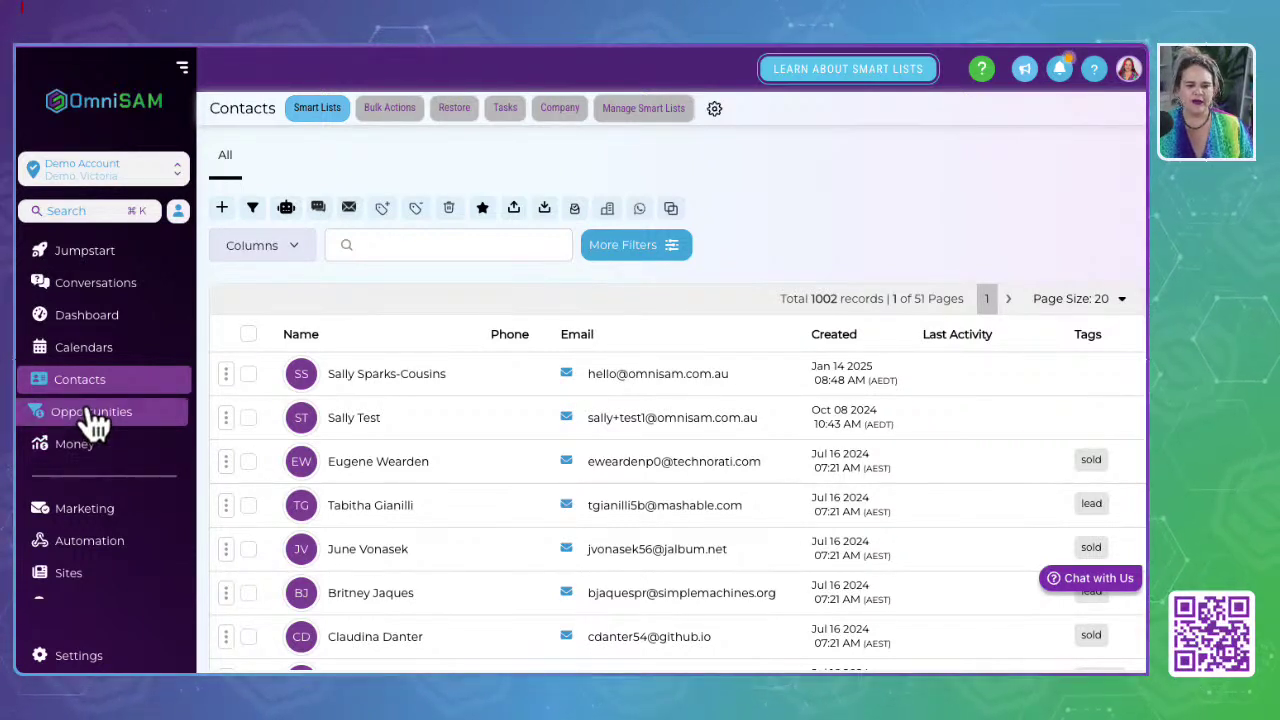
pyautogui.click(88, 292)
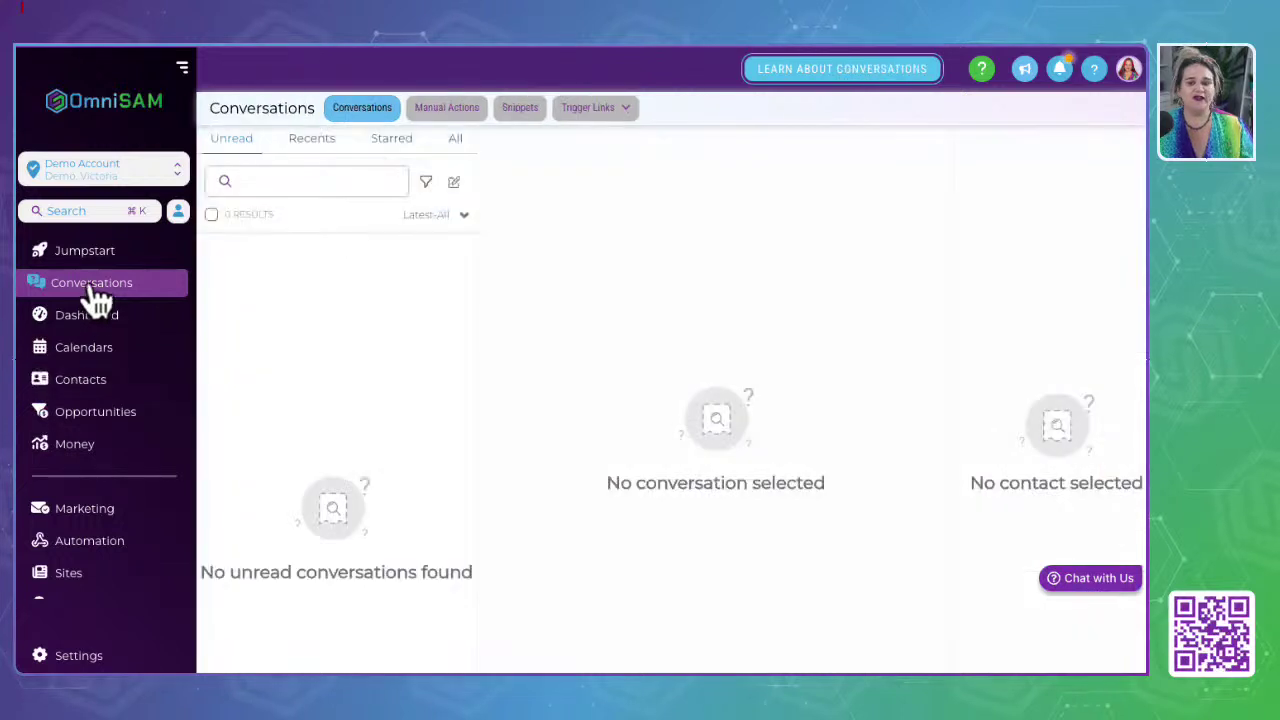
pyautogui.click(450, 118)
pyautogui.click(366, 112)
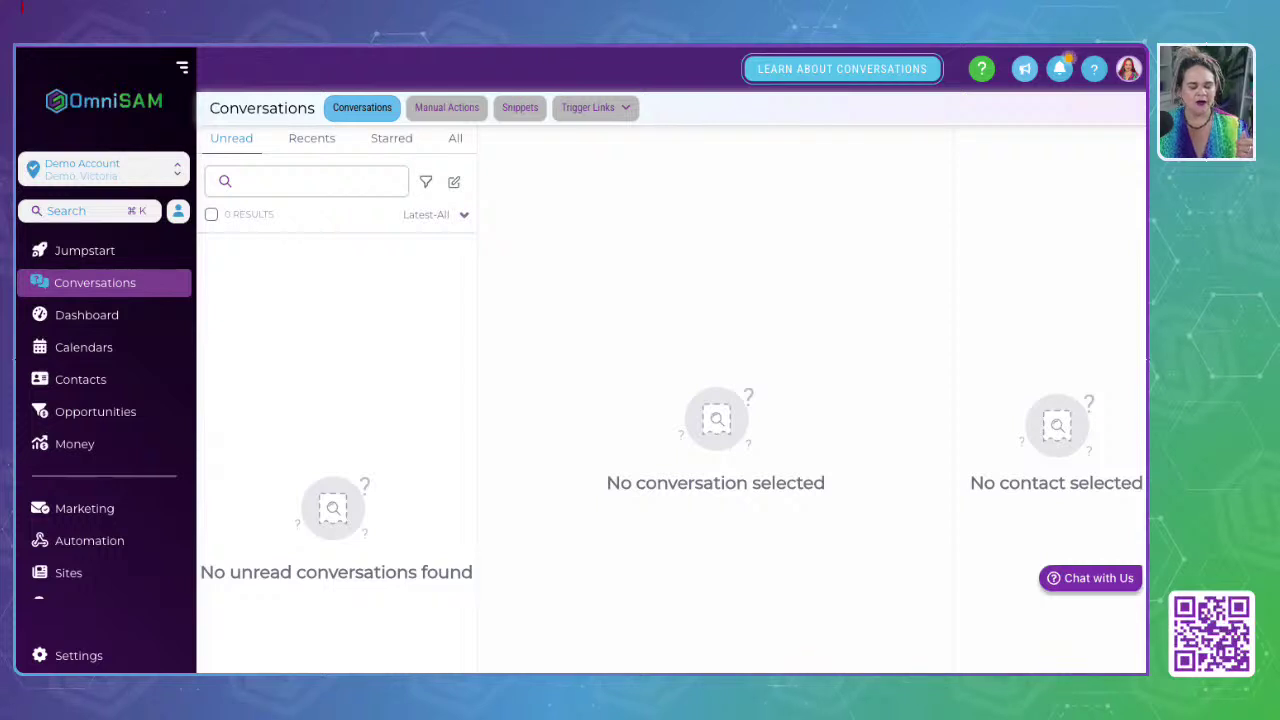
pyautogui.click(326, 429)
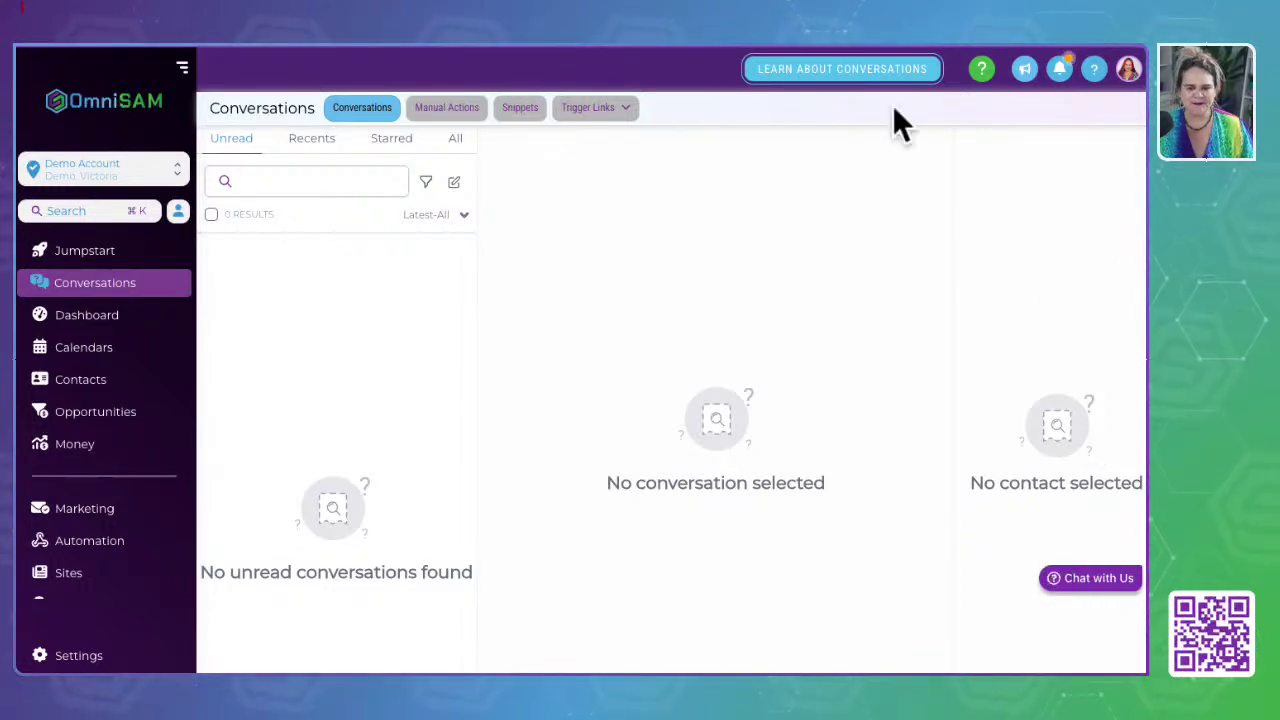
# Step: Review the Dashboard's funnel, lead source, Google Business Profile and ads reports, then return to the top
pyautogui.click(114, 326)
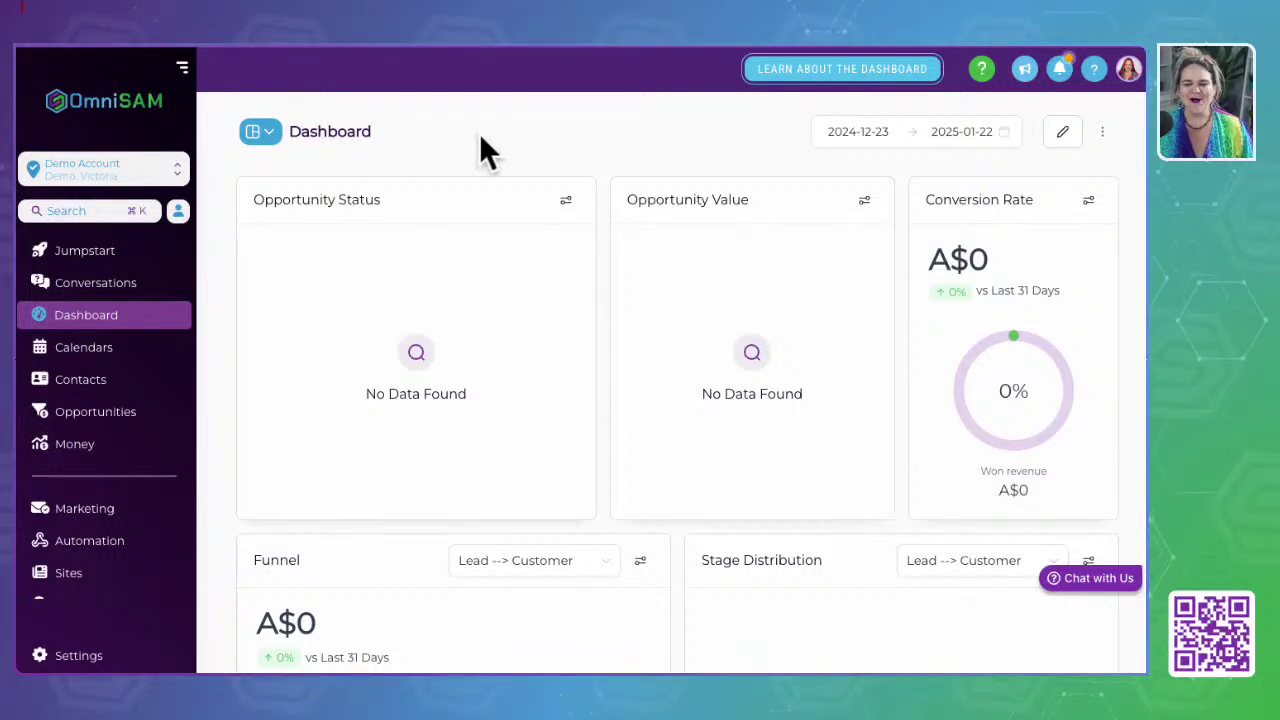
pyautogui.scroll(-3, 451, 393)
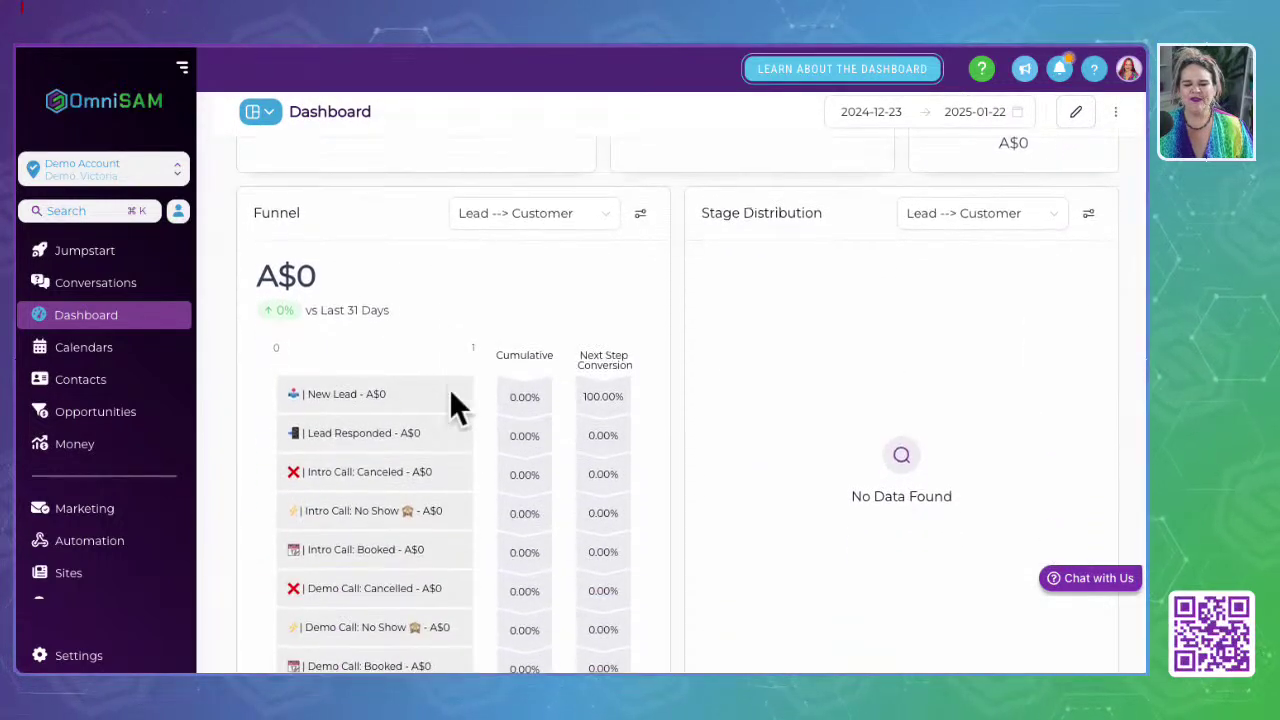
pyautogui.scroll(-6, 451, 398)
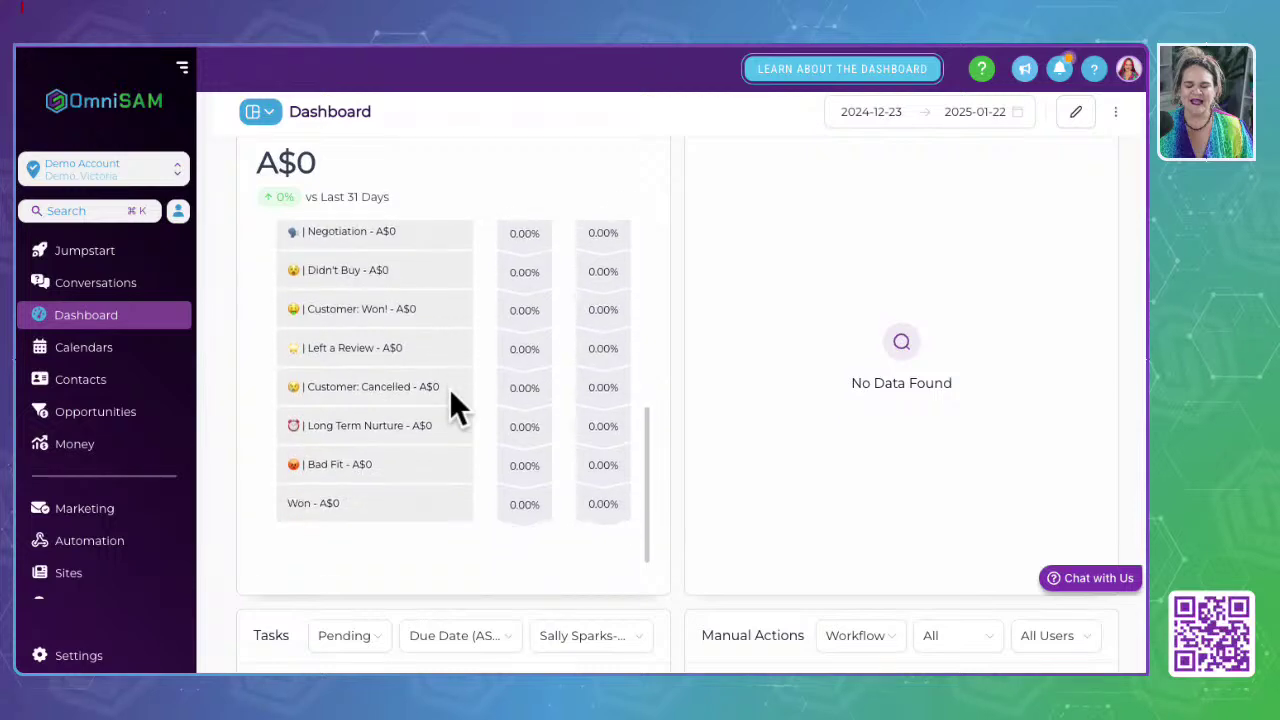
pyautogui.scroll(-6, 451, 395)
pyautogui.scroll(-8, 449, 392)
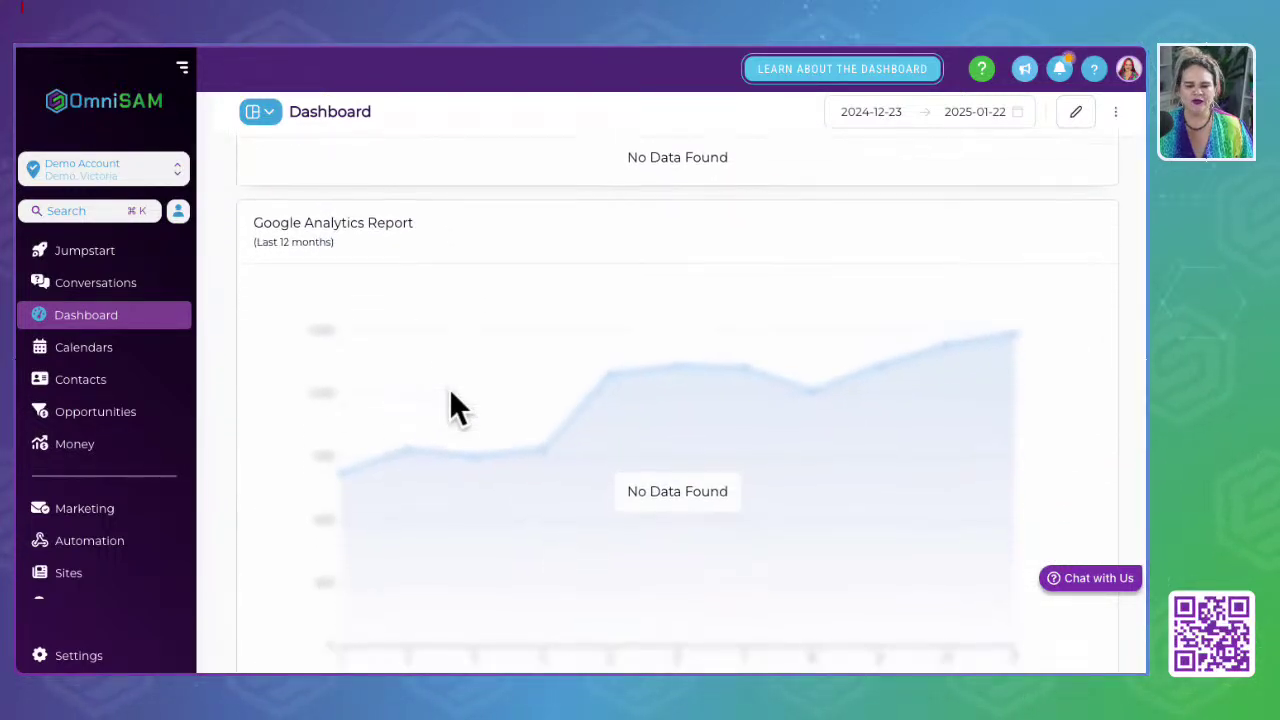
pyautogui.scroll(-8, 449, 403)
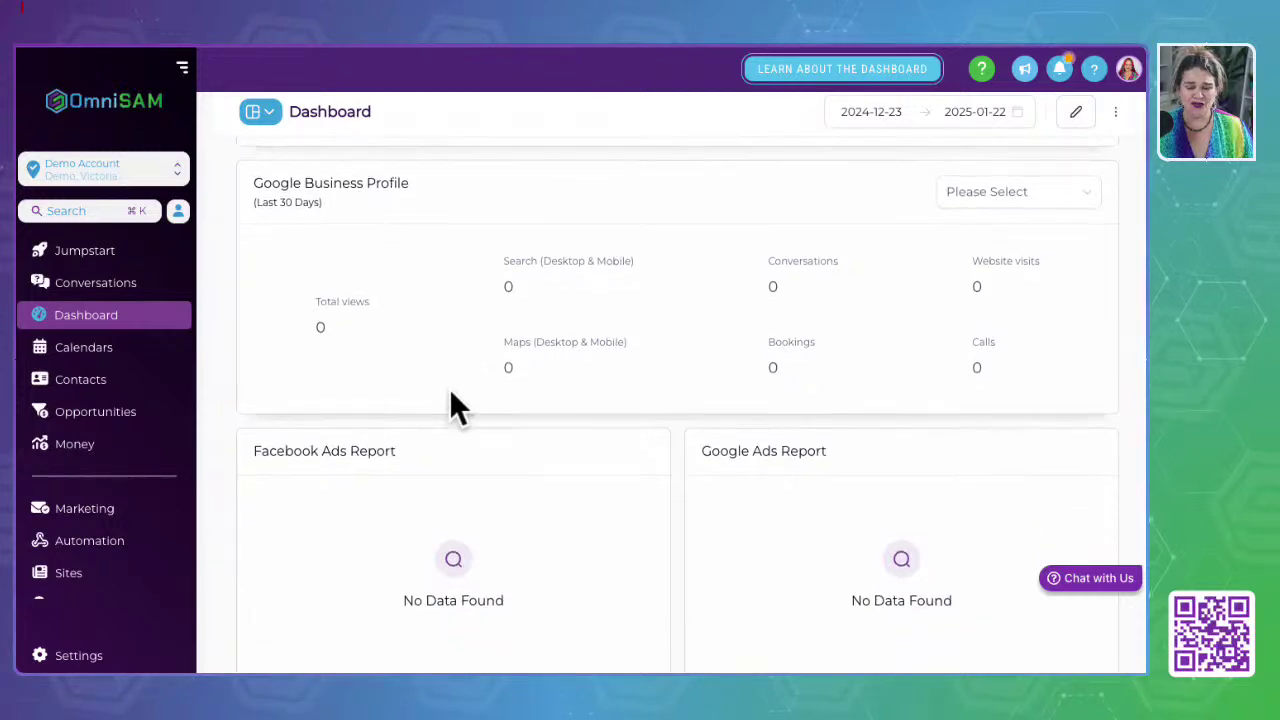
pyautogui.scroll(10, 449, 403)
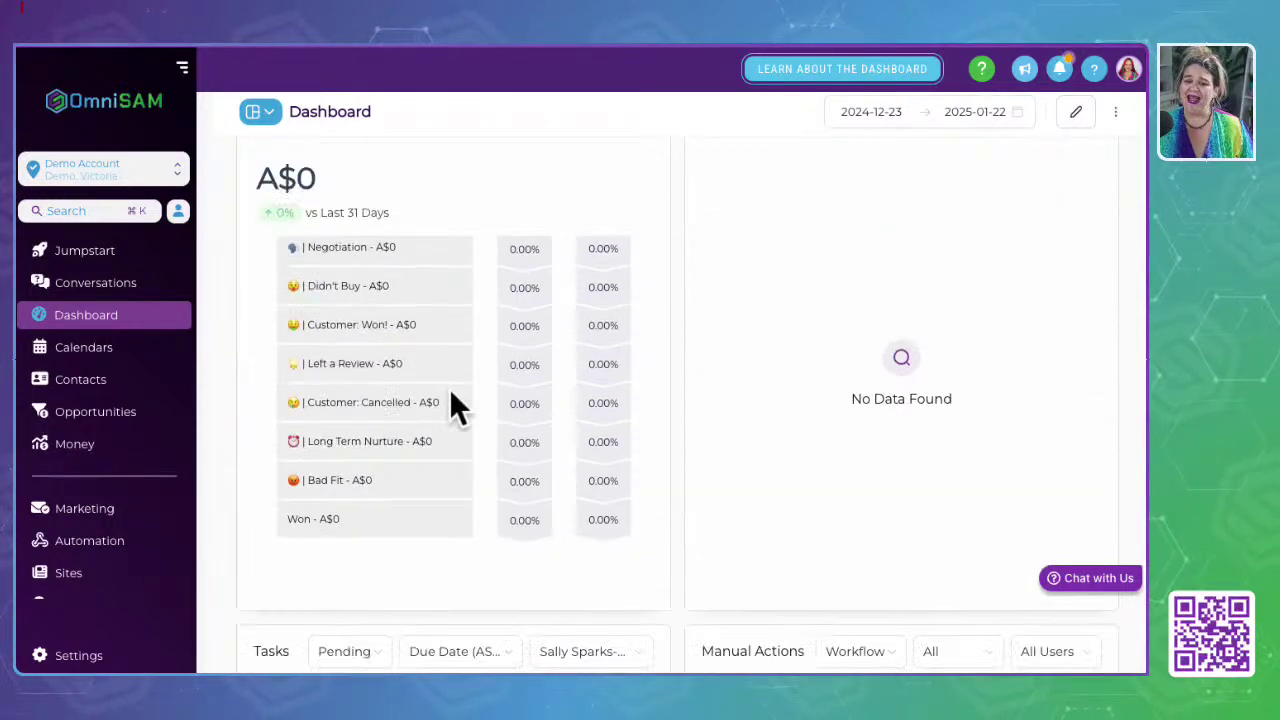
pyautogui.scroll(5, 451, 405)
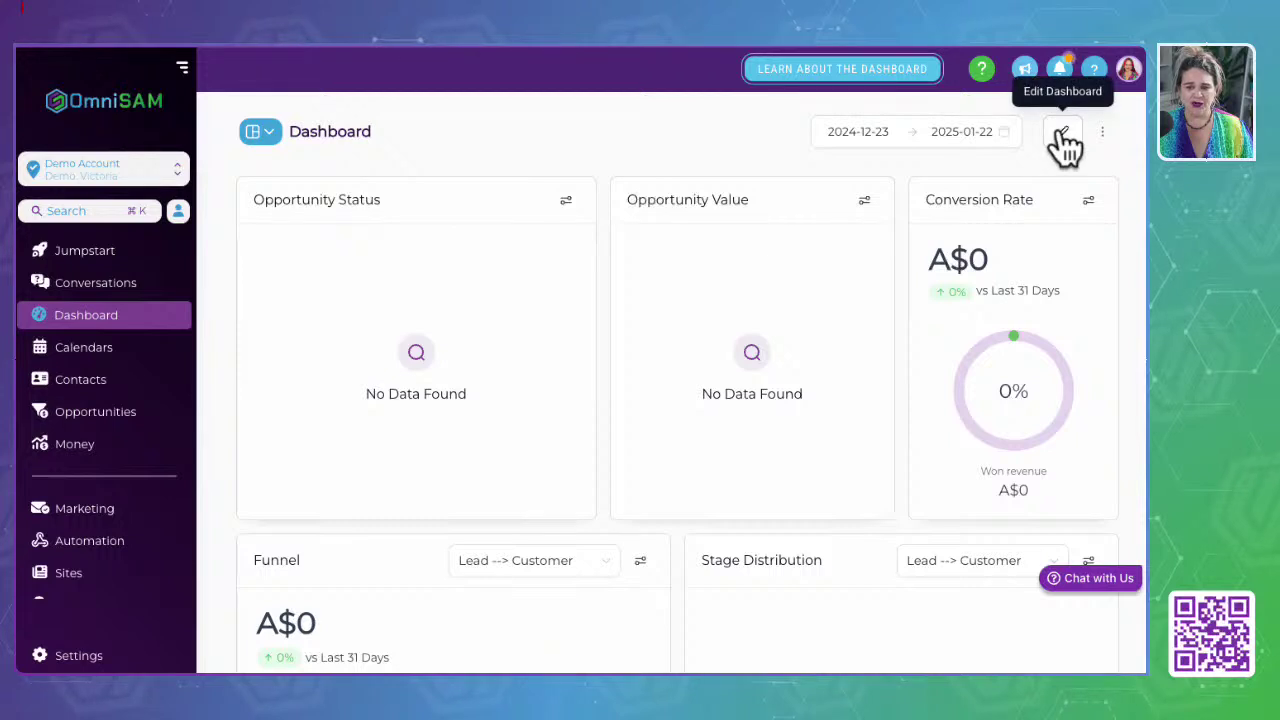
# Step: Look at the dashboard list, then put the Dashboard into edit mode
pyautogui.click(272, 134)
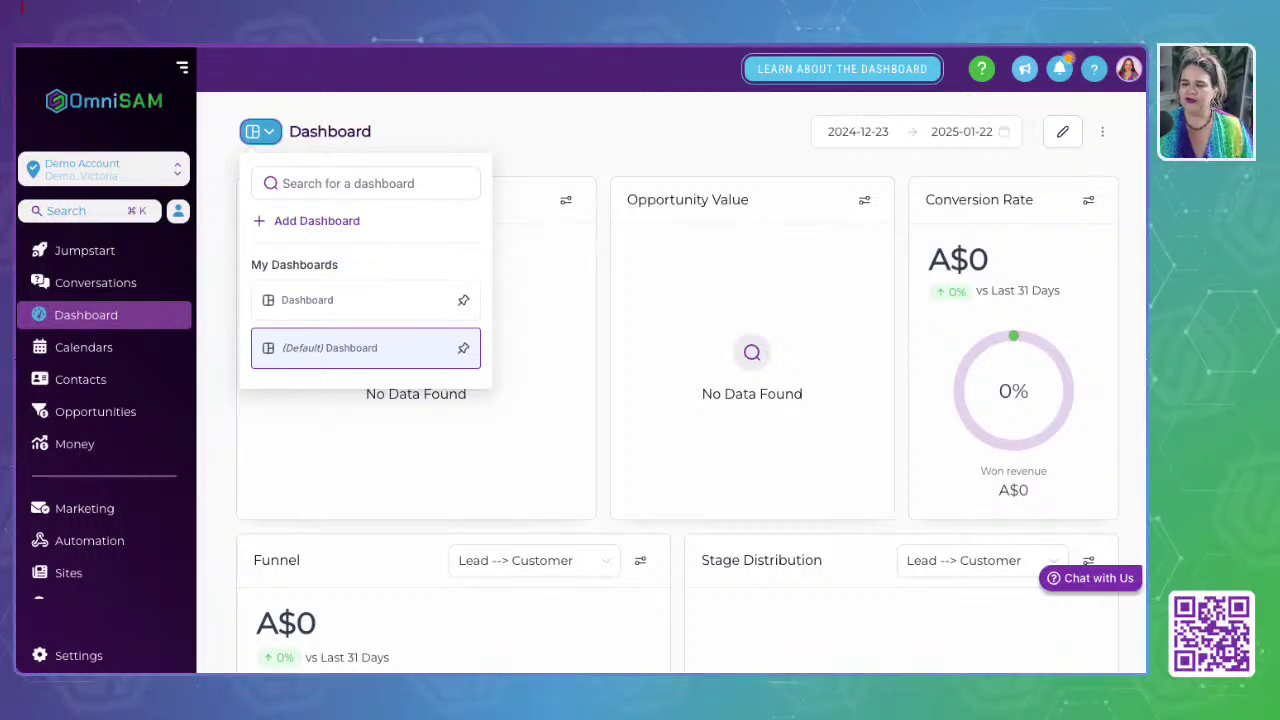
pyautogui.click(636, 145)
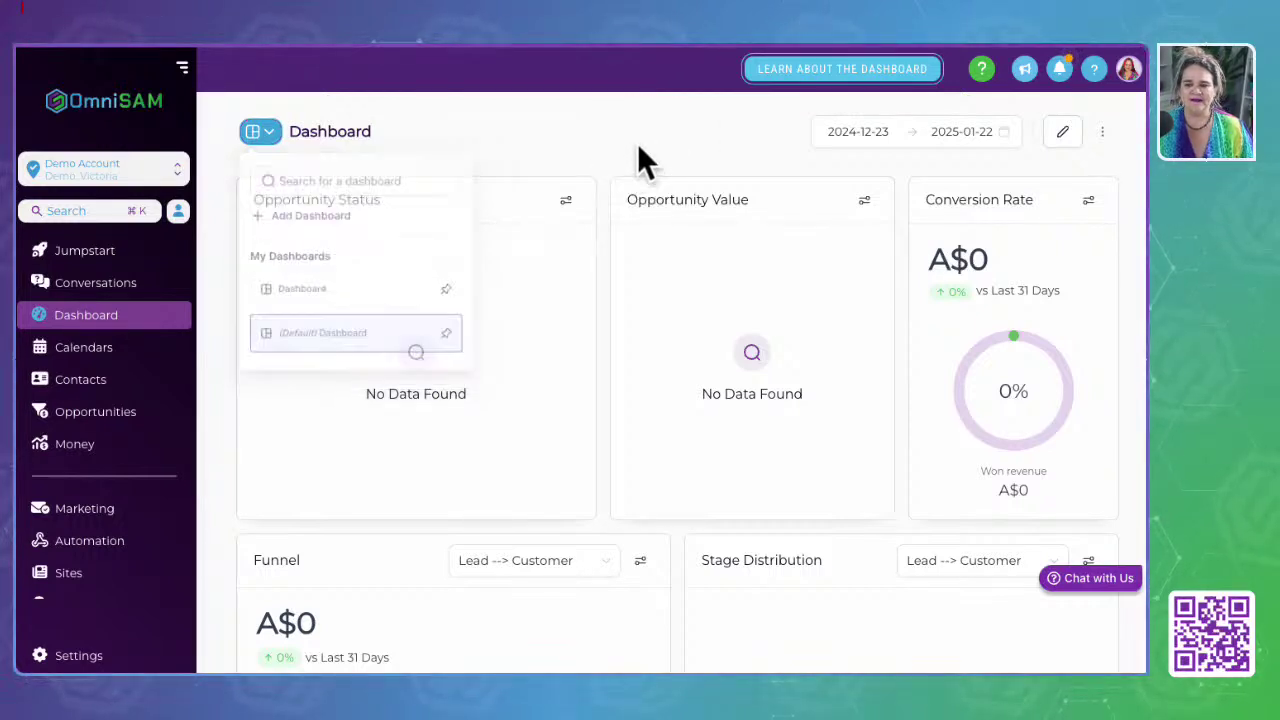
pyautogui.click(1100, 136)
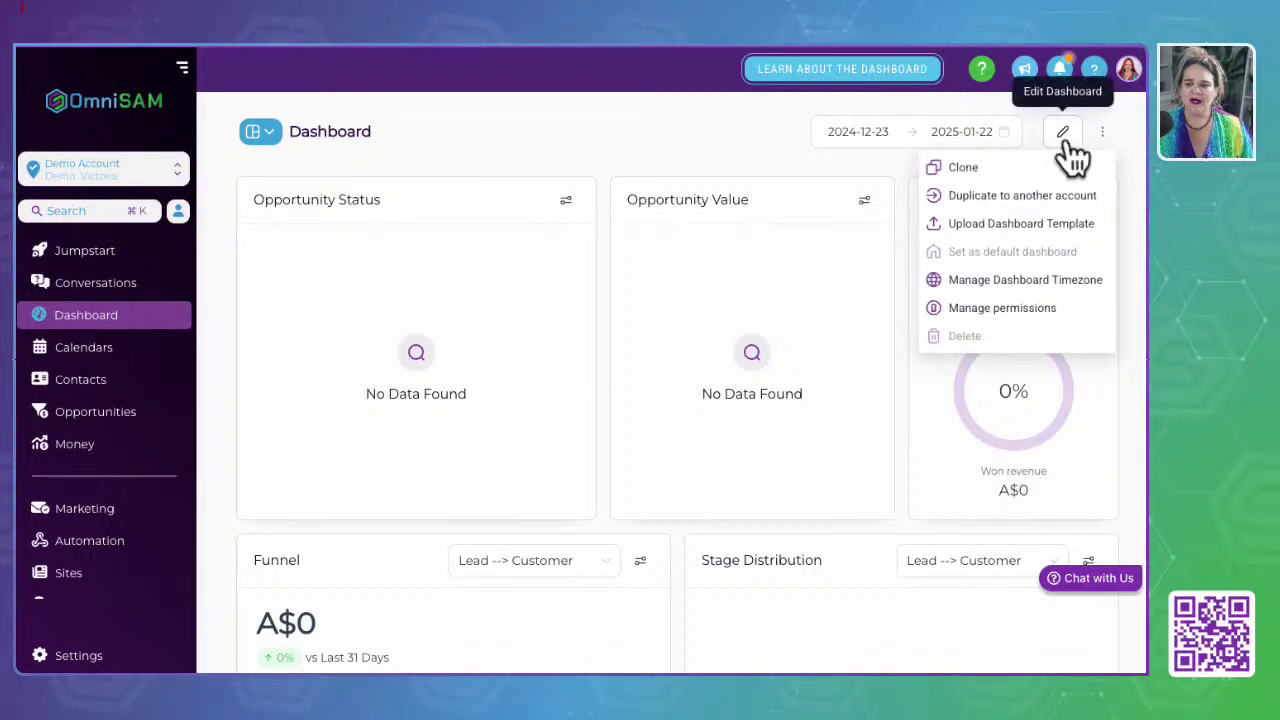
pyautogui.click(1065, 135)
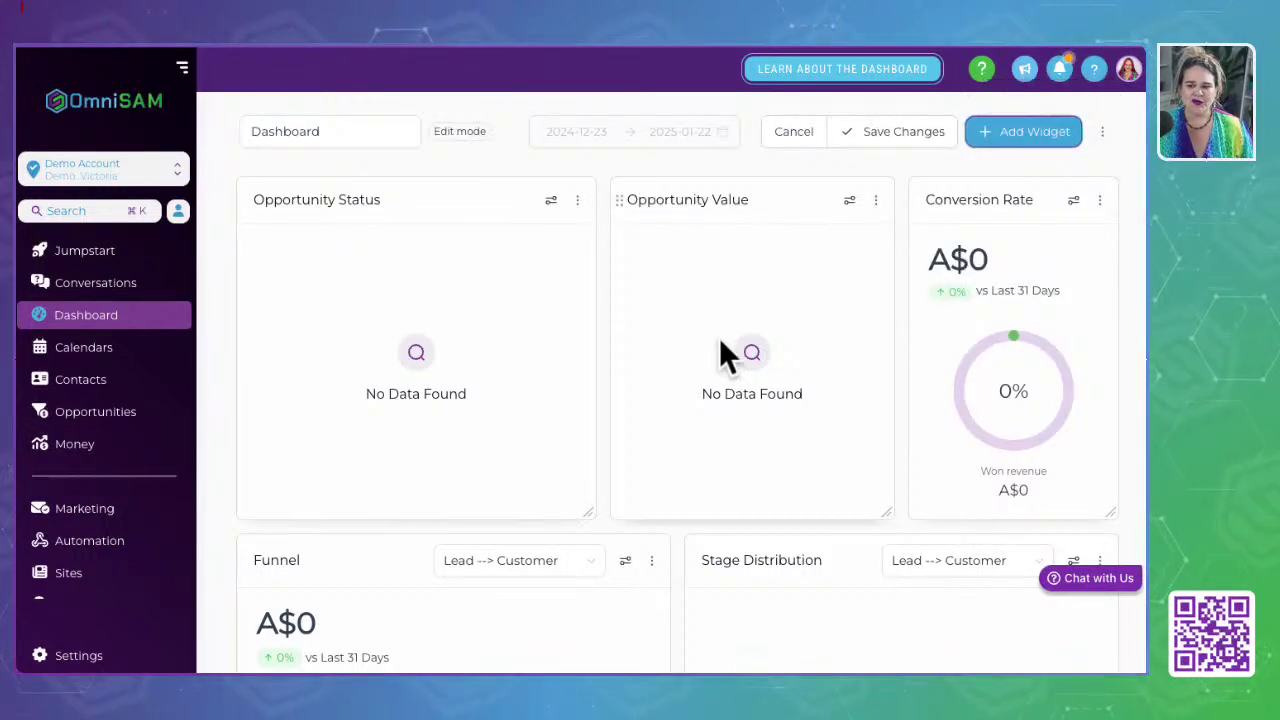
# Step: Move the Opportunity Value widget ahead of Opportunity Status in the top row
pyautogui.moveTo(776, 204); pyautogui.dragTo(424, 250)
pyautogui.moveTo(751, 183); pyautogui.dragTo(690, 232)
pyautogui.scroll(7, 686, 217)
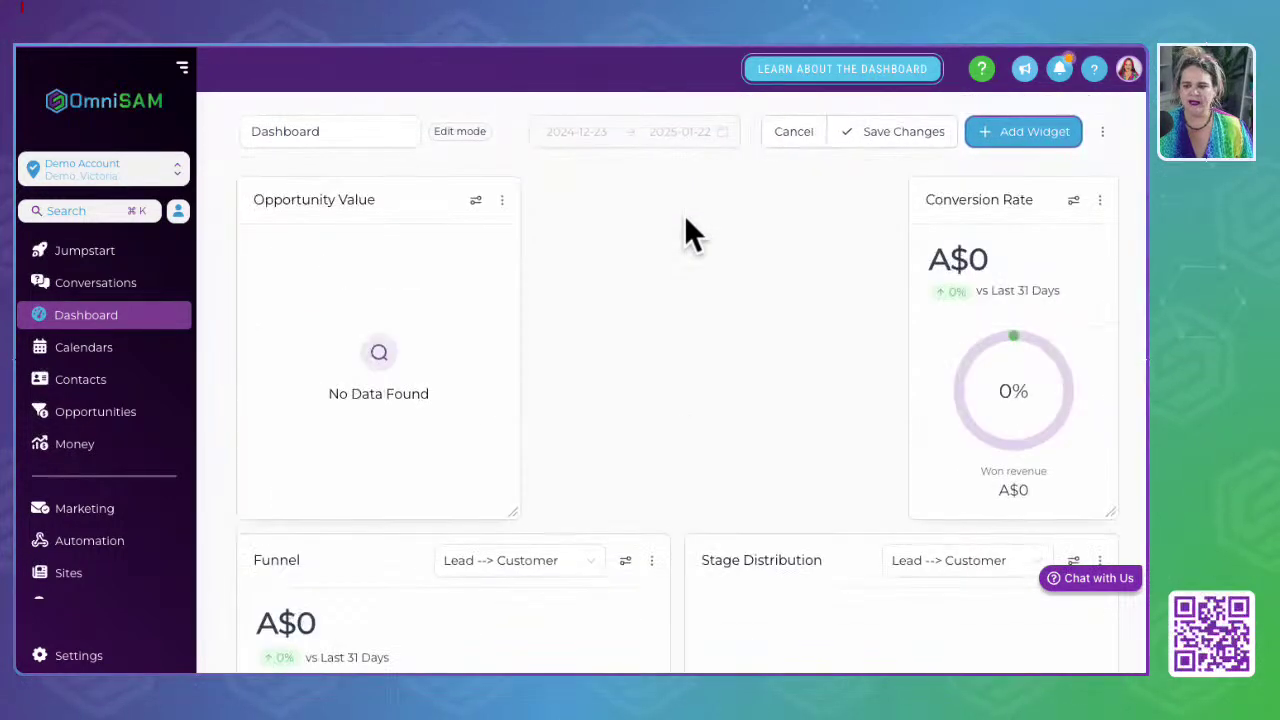
# Step: Add a widget, filter to donut charts, and pick Opened Opportunities from the Opportunities category
pyautogui.click(1036, 138)
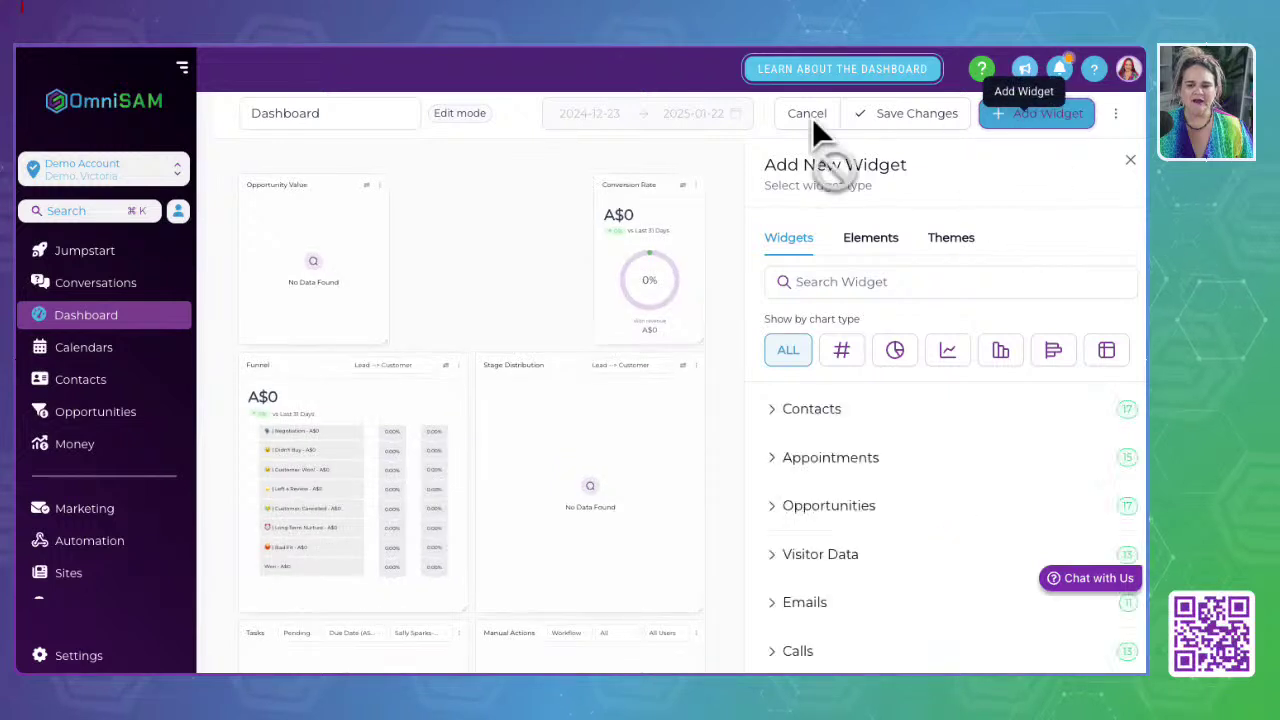
pyautogui.scroll(-1, 829, 435)
pyautogui.scroll(1, 829, 435)
pyautogui.click(841, 350)
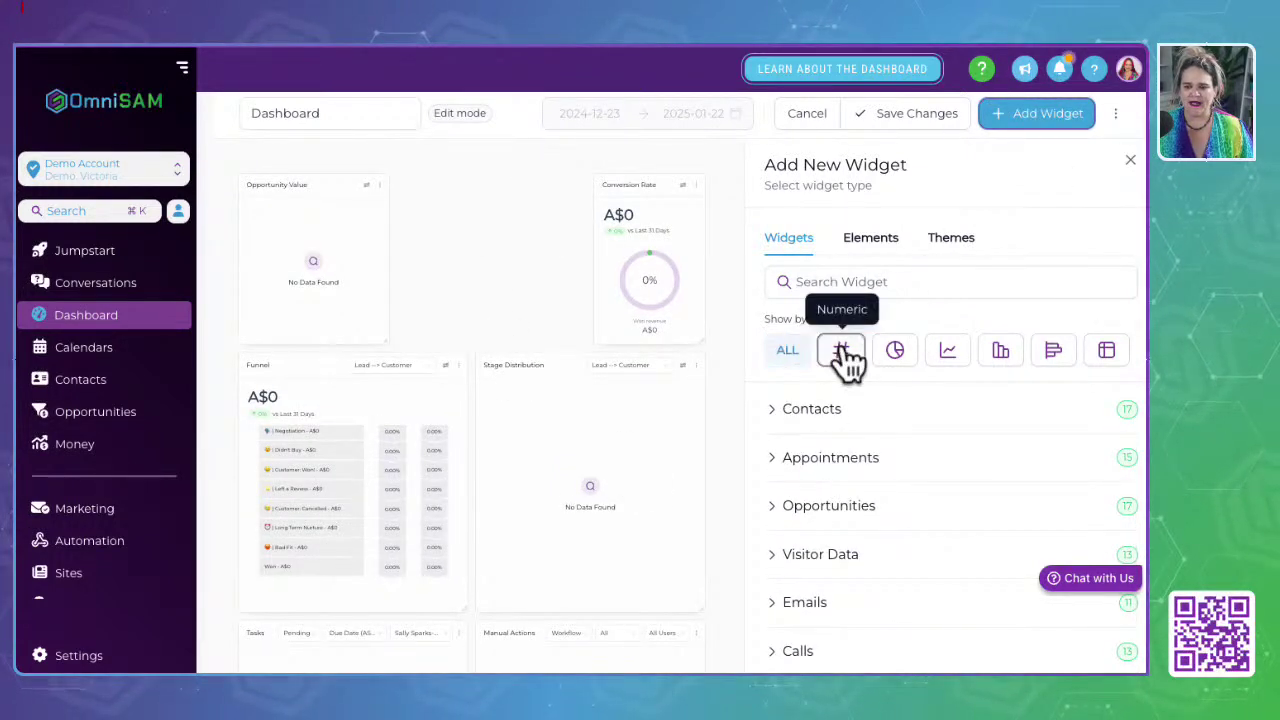
pyautogui.click(896, 352)
pyautogui.click(850, 284)
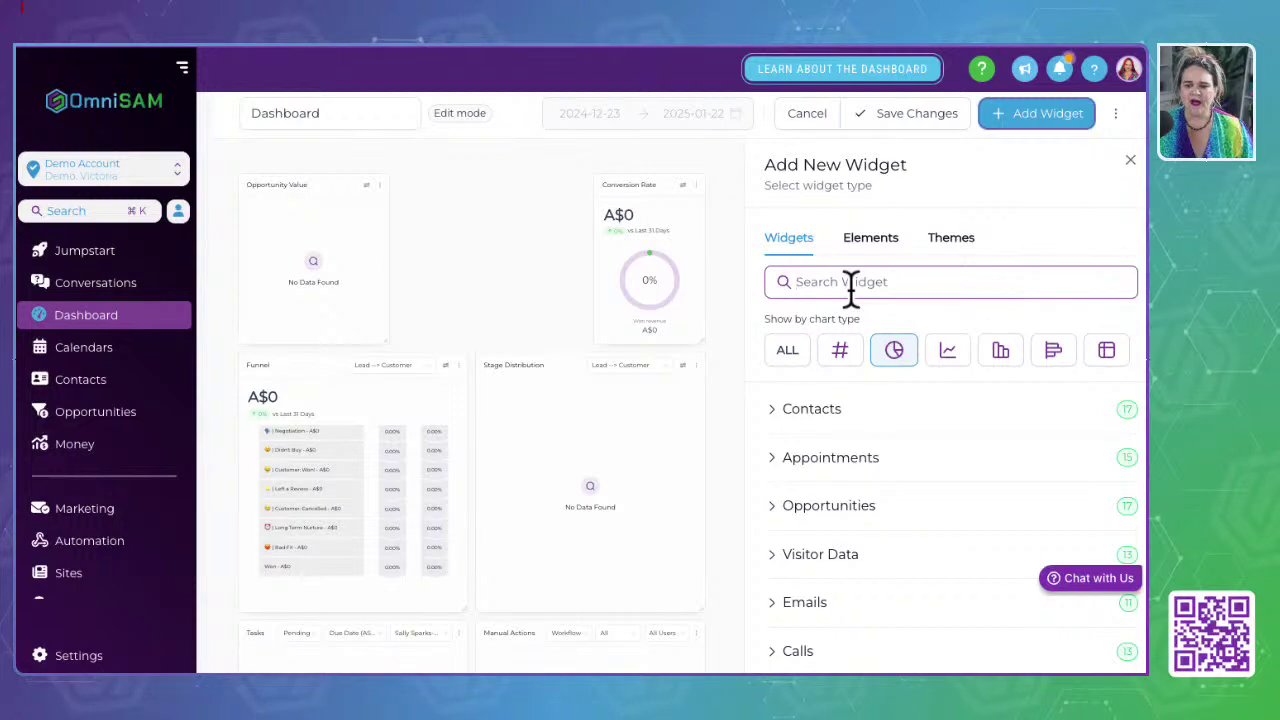
pyautogui.click(826, 506)
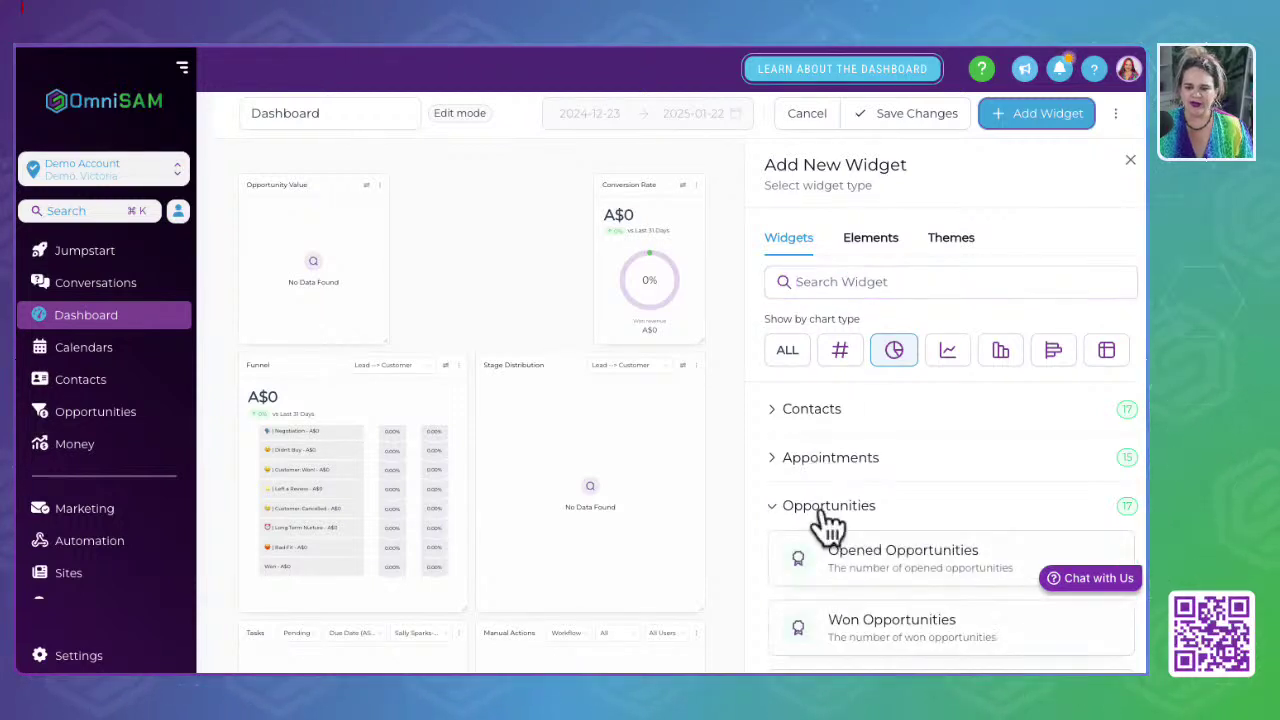
pyautogui.scroll(-3, 828, 523)
pyautogui.scroll(2, 828, 527)
pyautogui.click(868, 512)
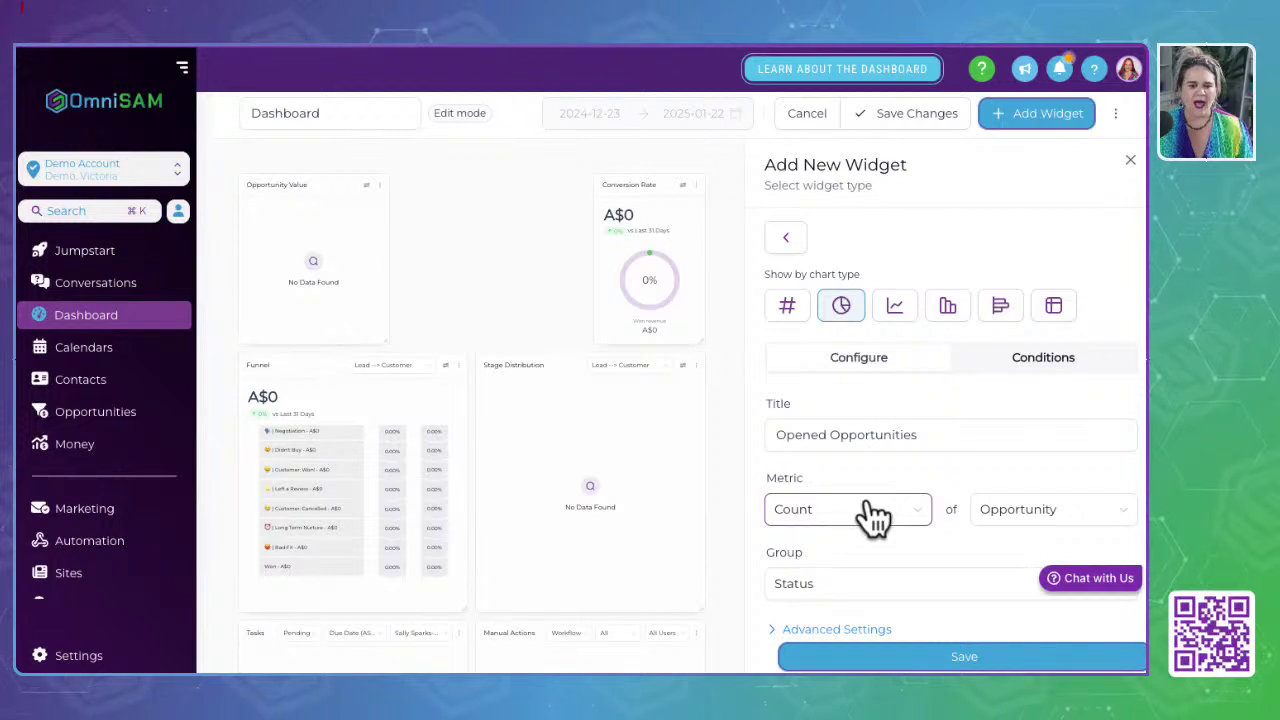
# Step: Set the Opened Opportunities widget's chart type to Horizontal bar
pyautogui.click(789, 312)
pyautogui.click(841, 310)
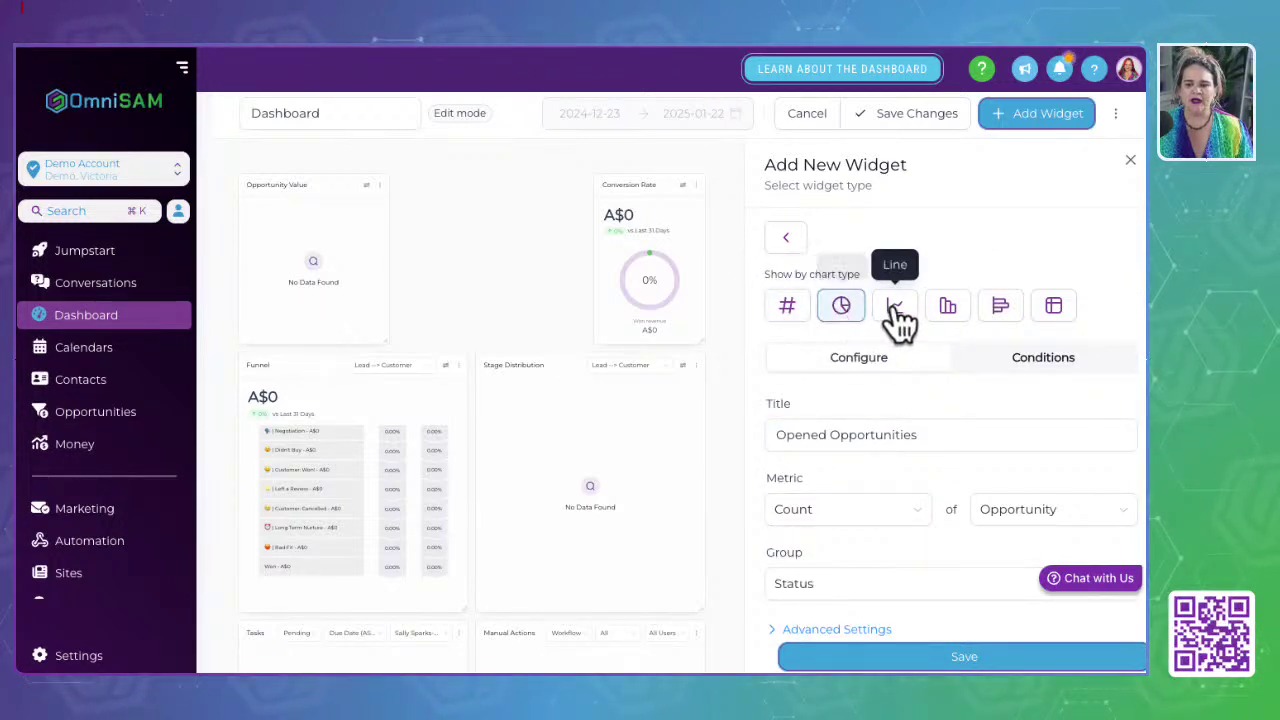
pyautogui.click(896, 312)
pyautogui.click(948, 310)
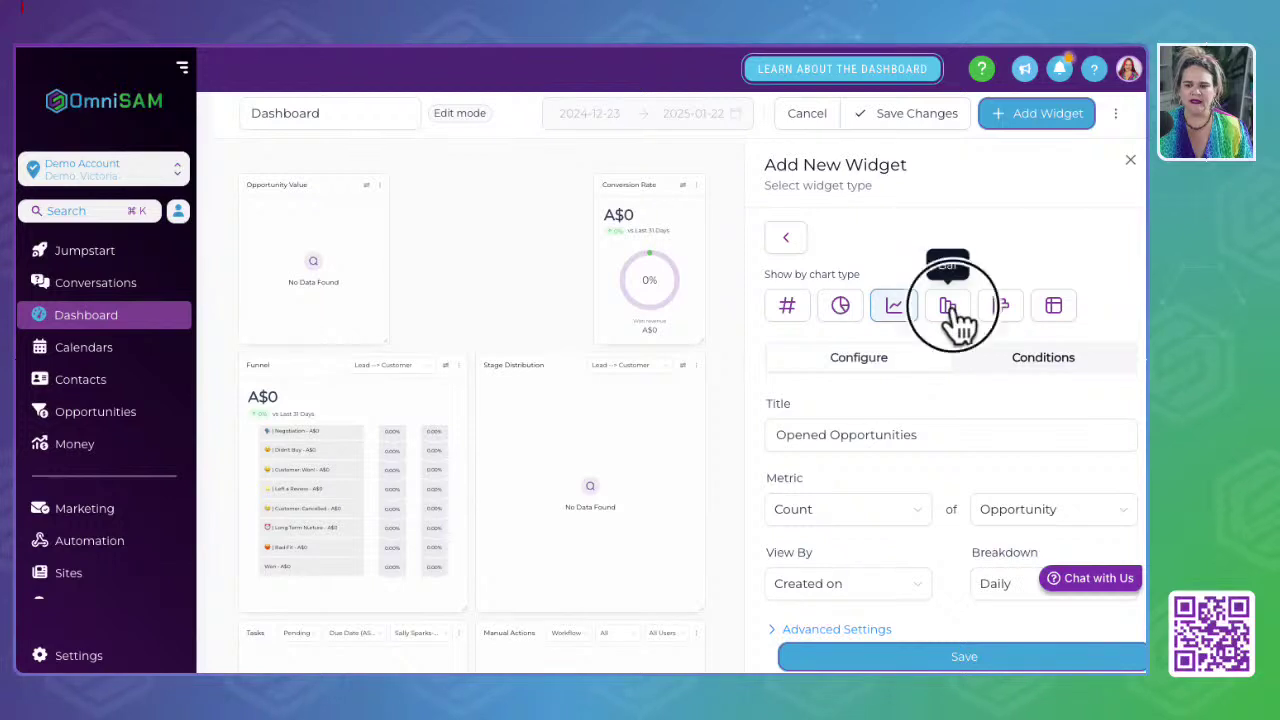
pyautogui.click(1000, 312)
pyautogui.click(1053, 308)
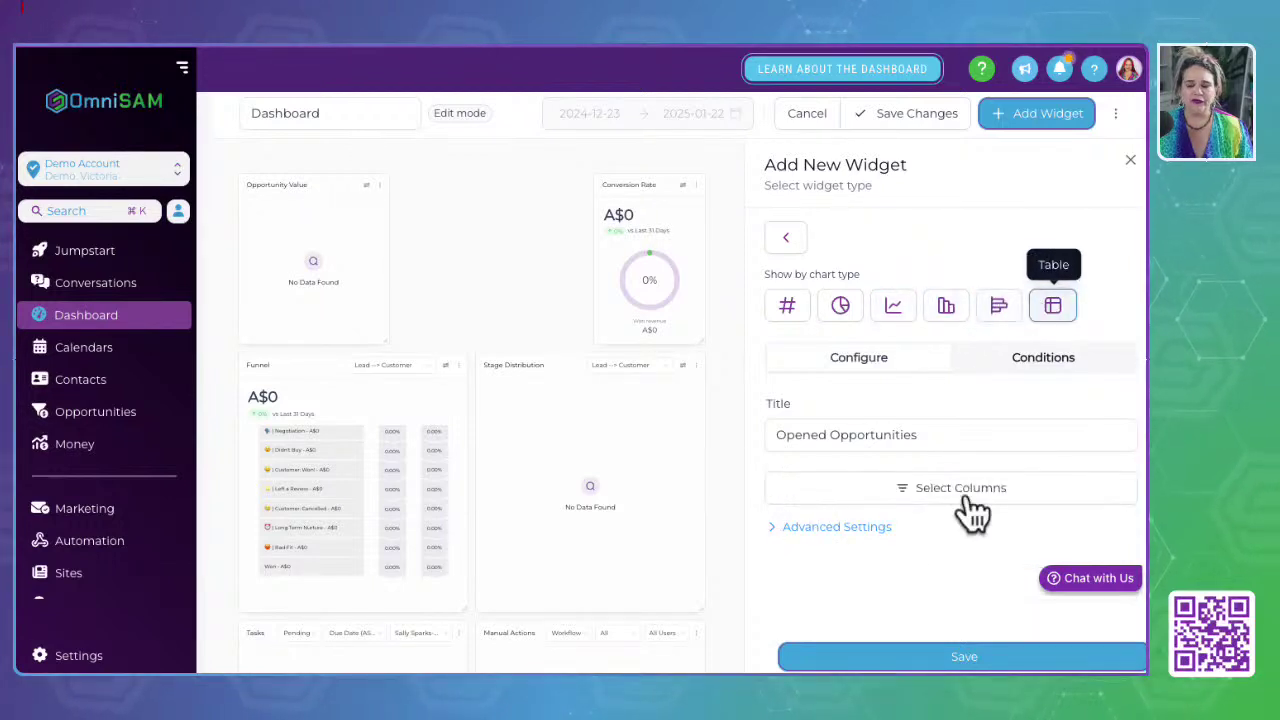
pyautogui.click(1000, 310)
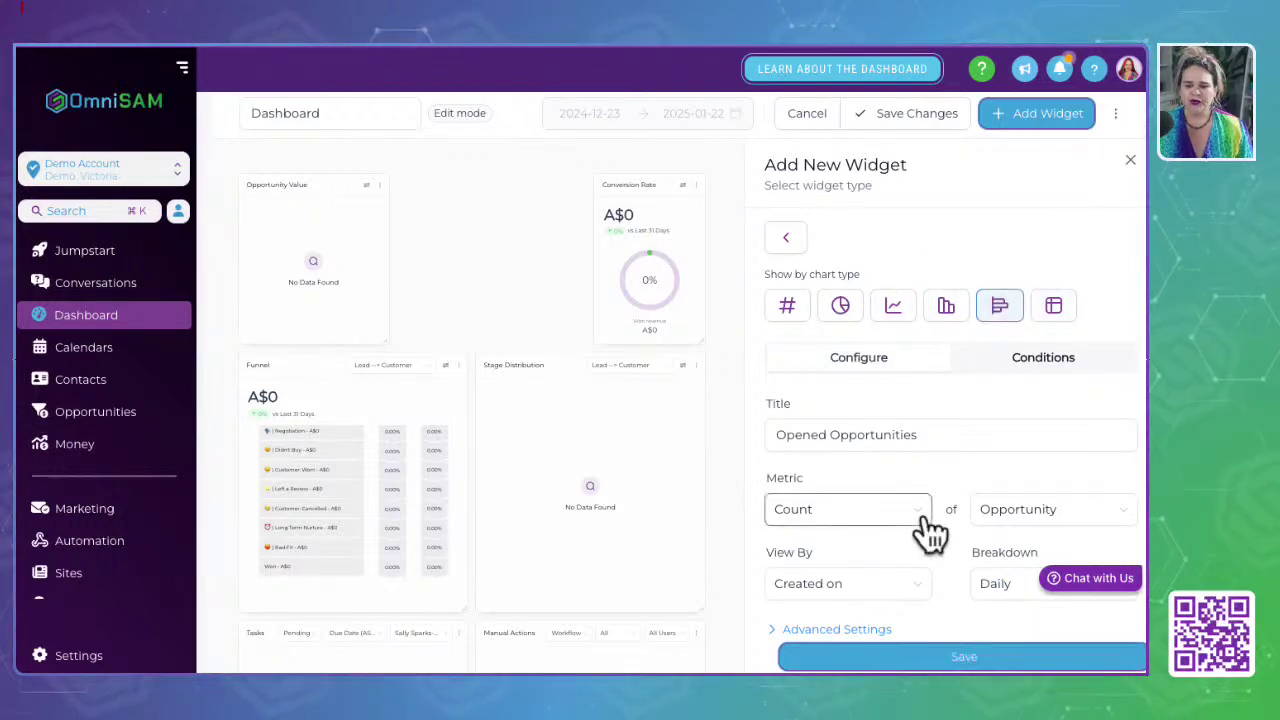
# Step: Save the widget to the dashboard after checking Advanced Settings, and close the Edit Widget panel
pyautogui.click(860, 630)
pyautogui.scroll(-3, 886, 523)
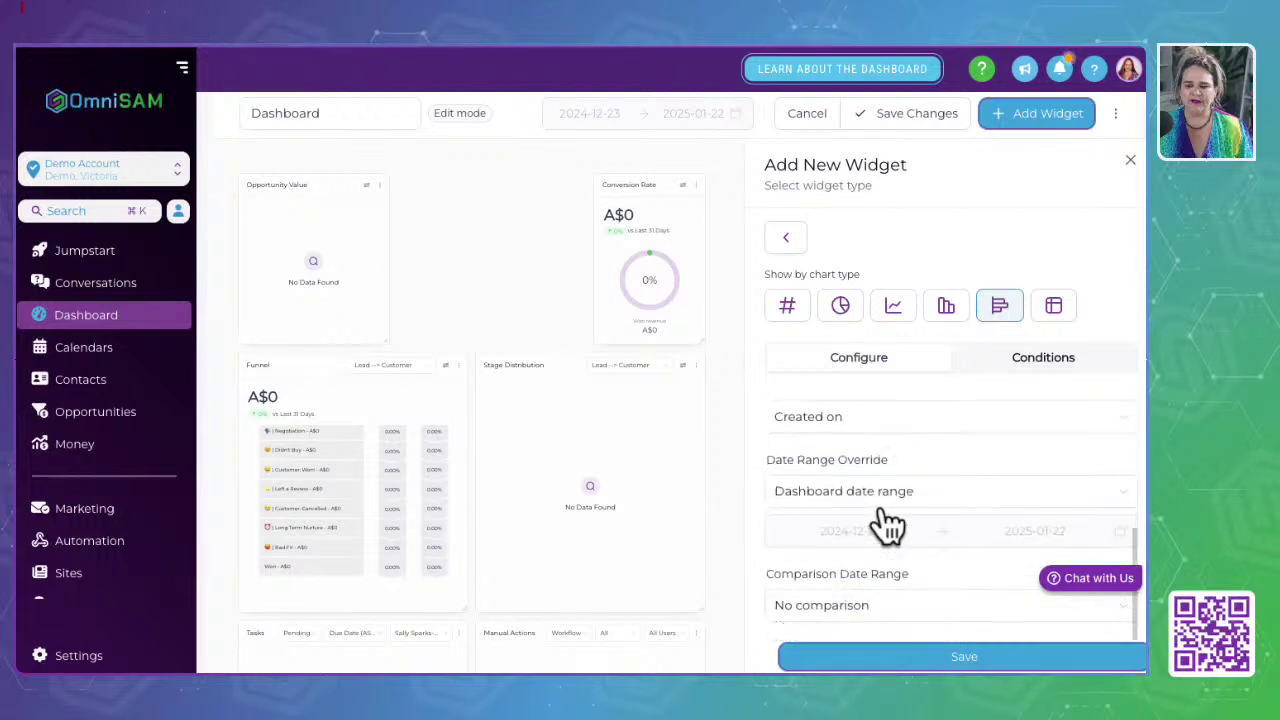
pyautogui.click(978, 656)
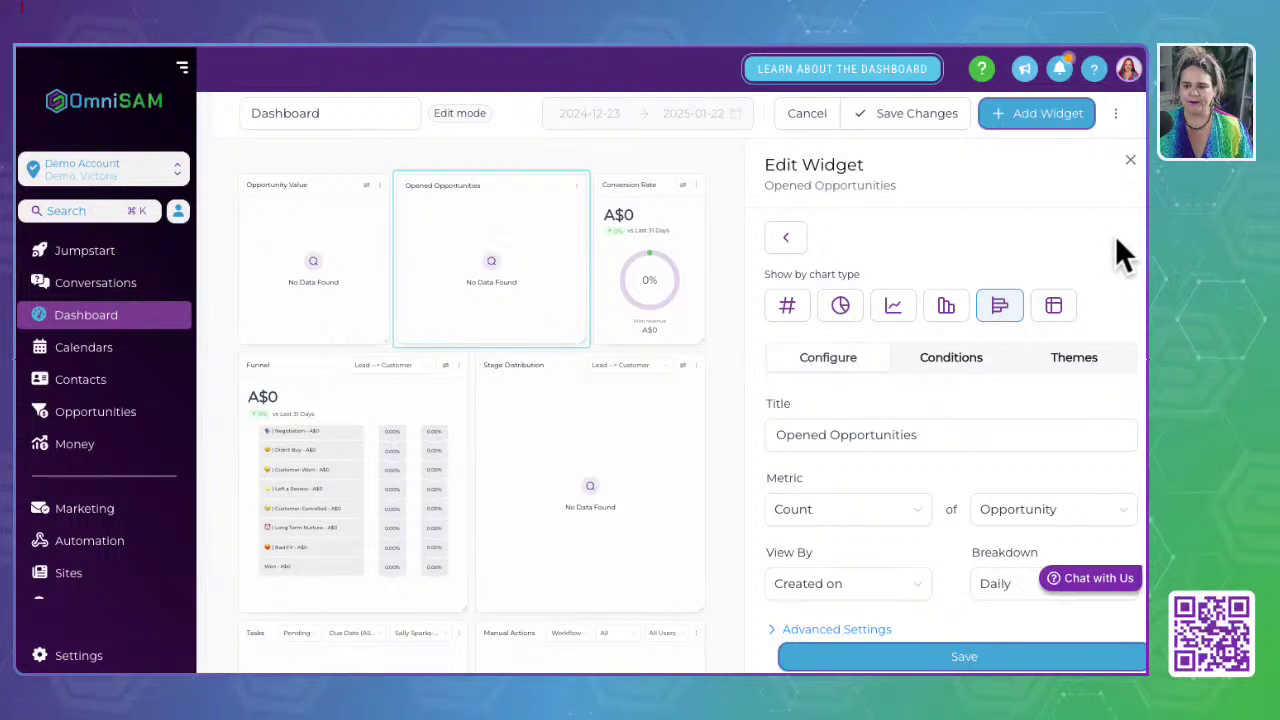
pyautogui.click(1130, 160)
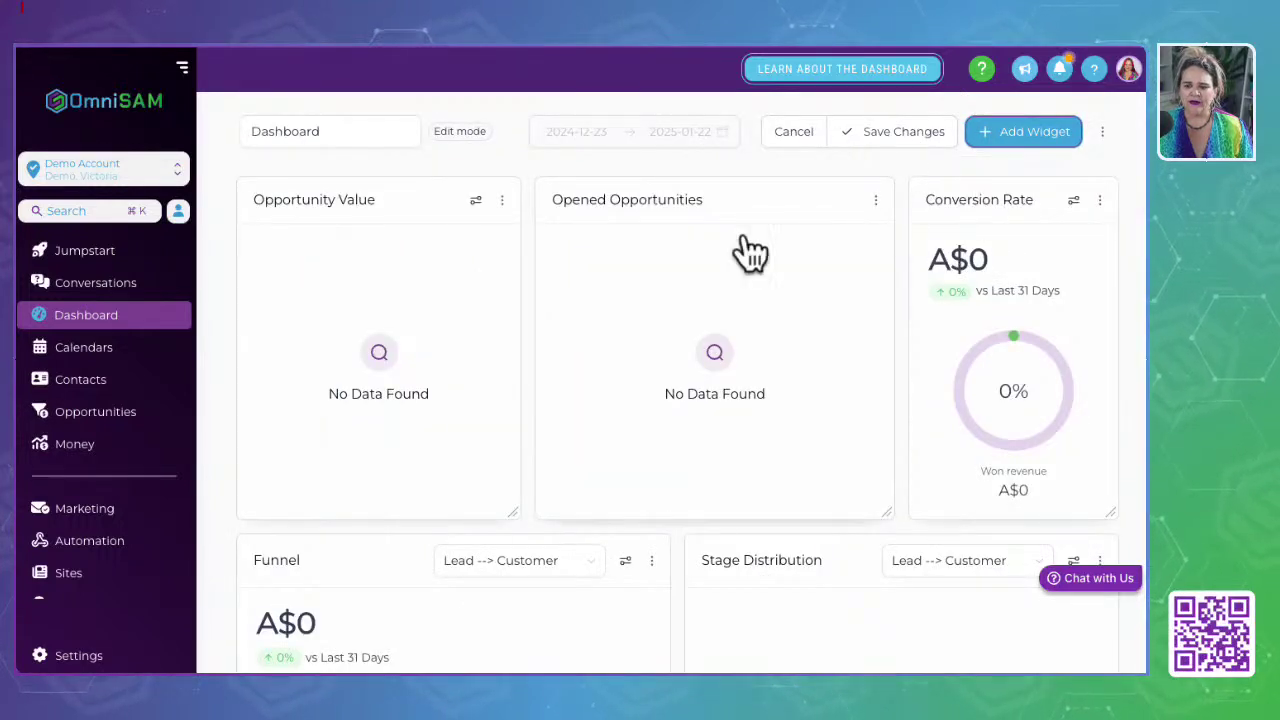
# Step: Save the Demo Account dashboard layout with Opportunity Value and Opened Opportunities leading the top row
pyautogui.click(1101, 134)
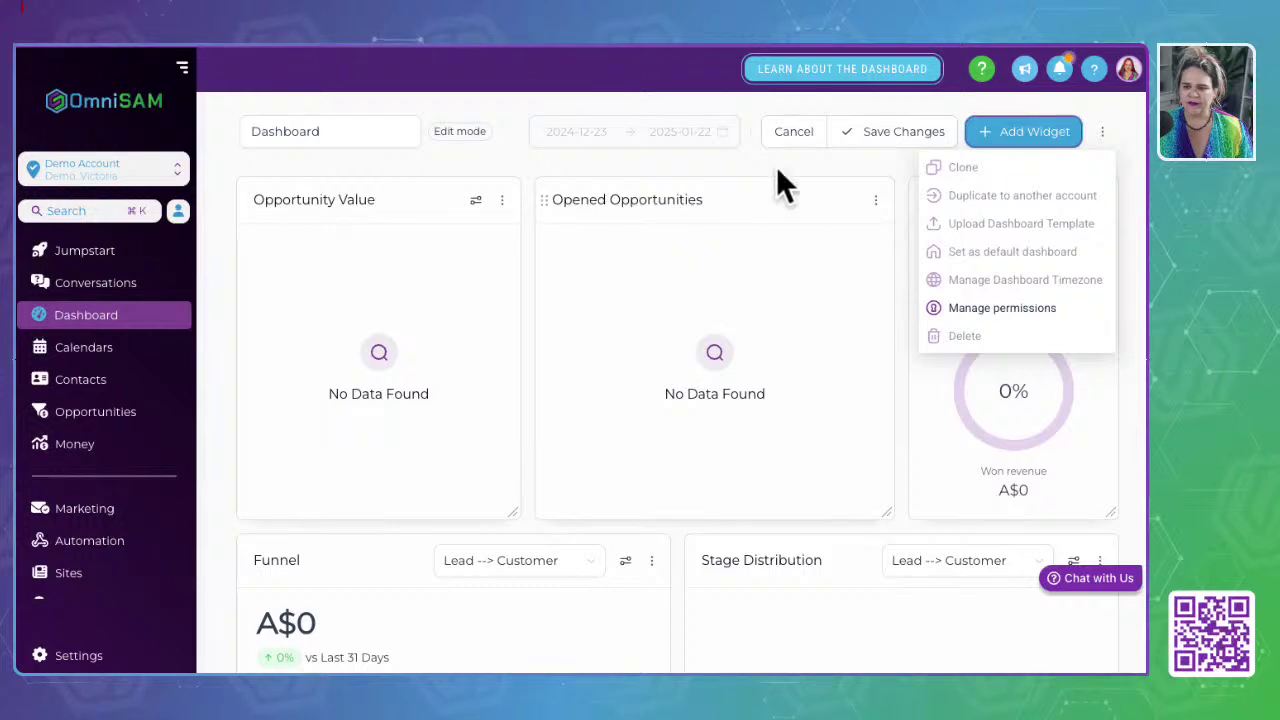
pyautogui.click(819, 155)
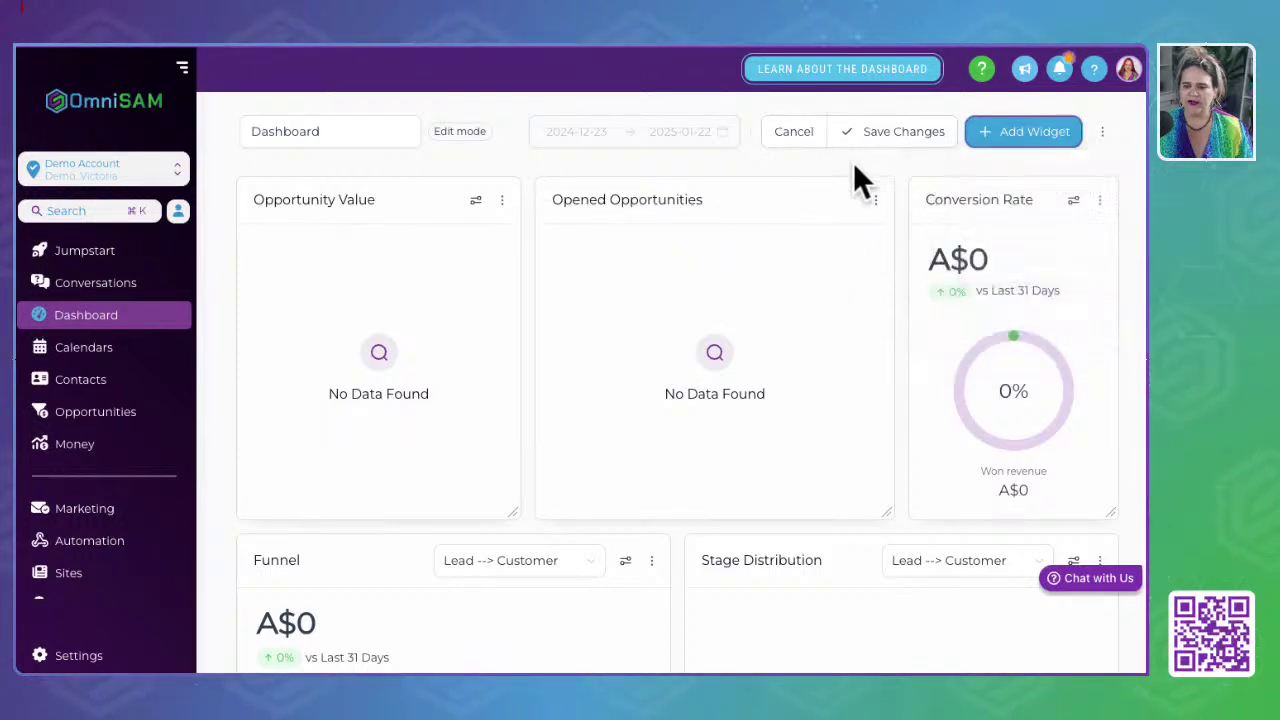
pyautogui.doubleClick(247, 131)
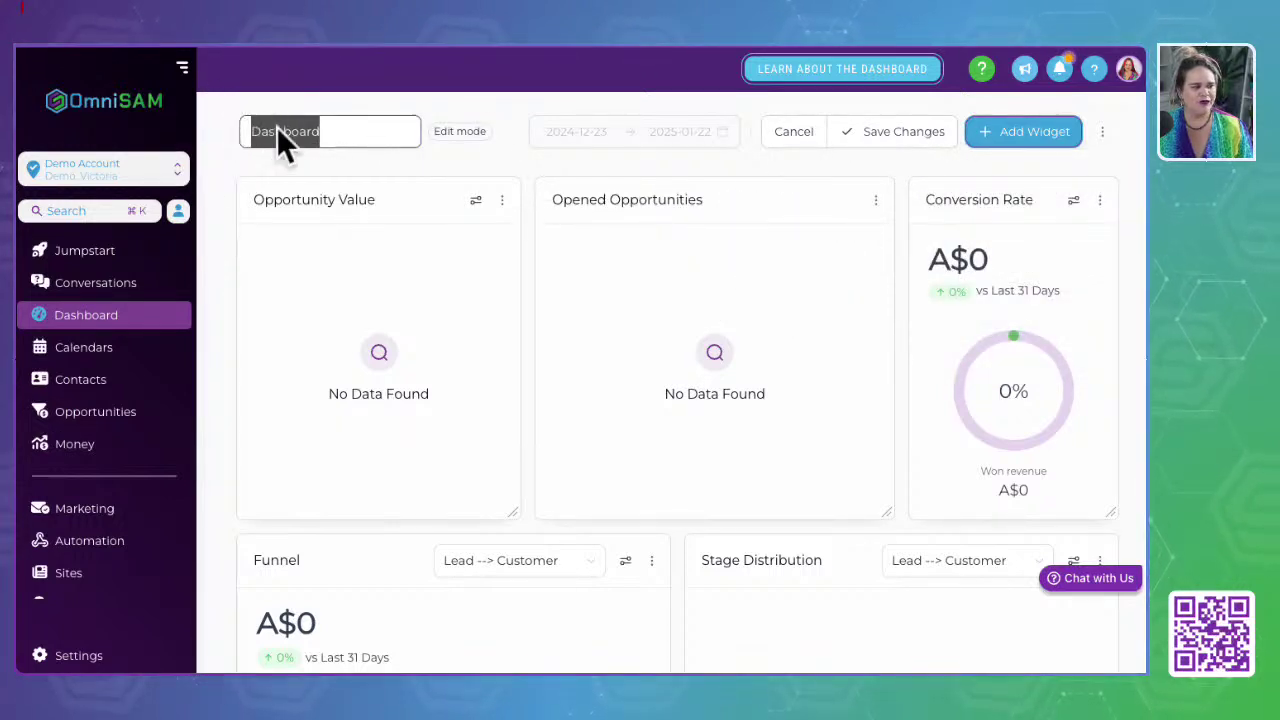
pyautogui.click(904, 142)
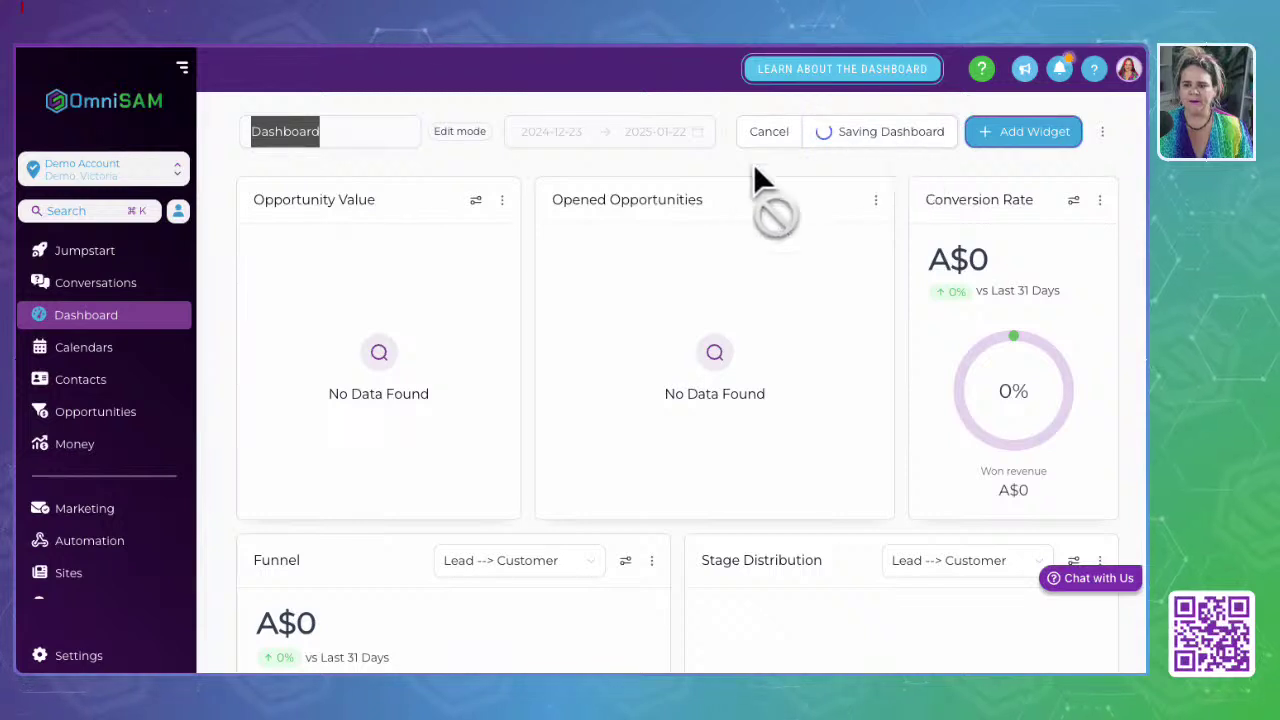
pyautogui.click(1103, 133)
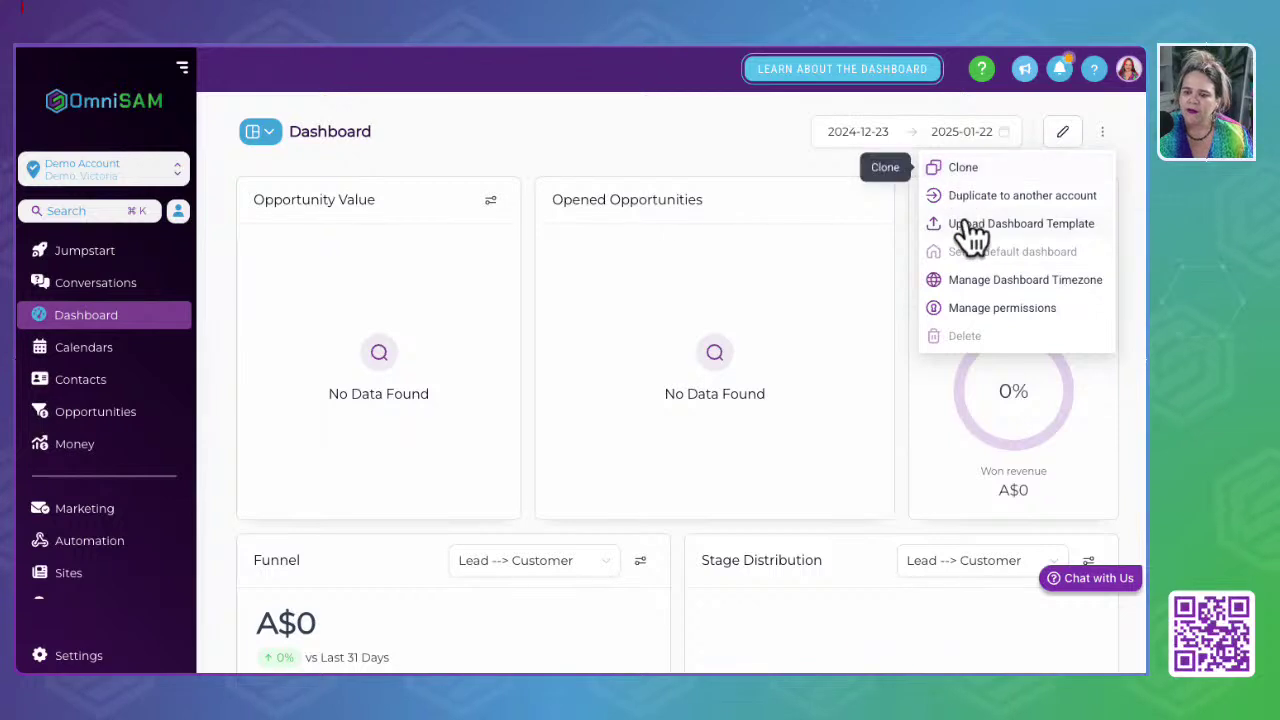
pyautogui.click(727, 136)
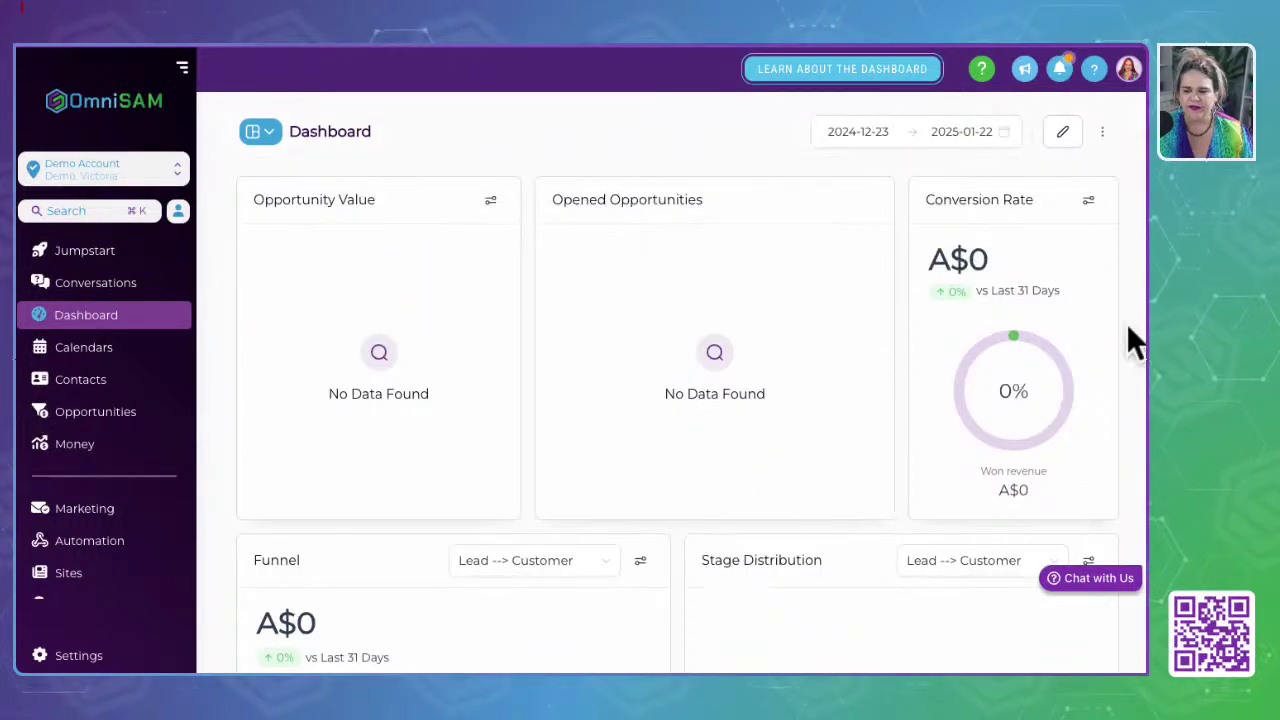
pyautogui.click(1103, 133)
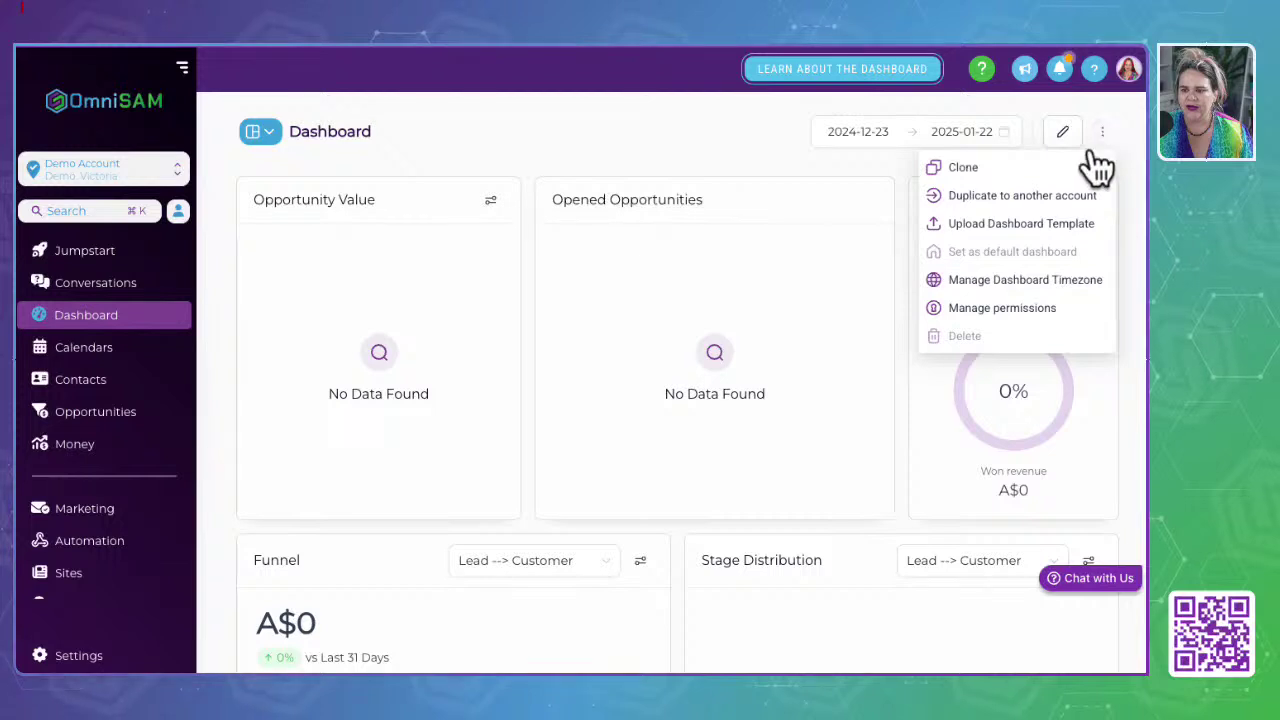
pyautogui.click(505, 154)
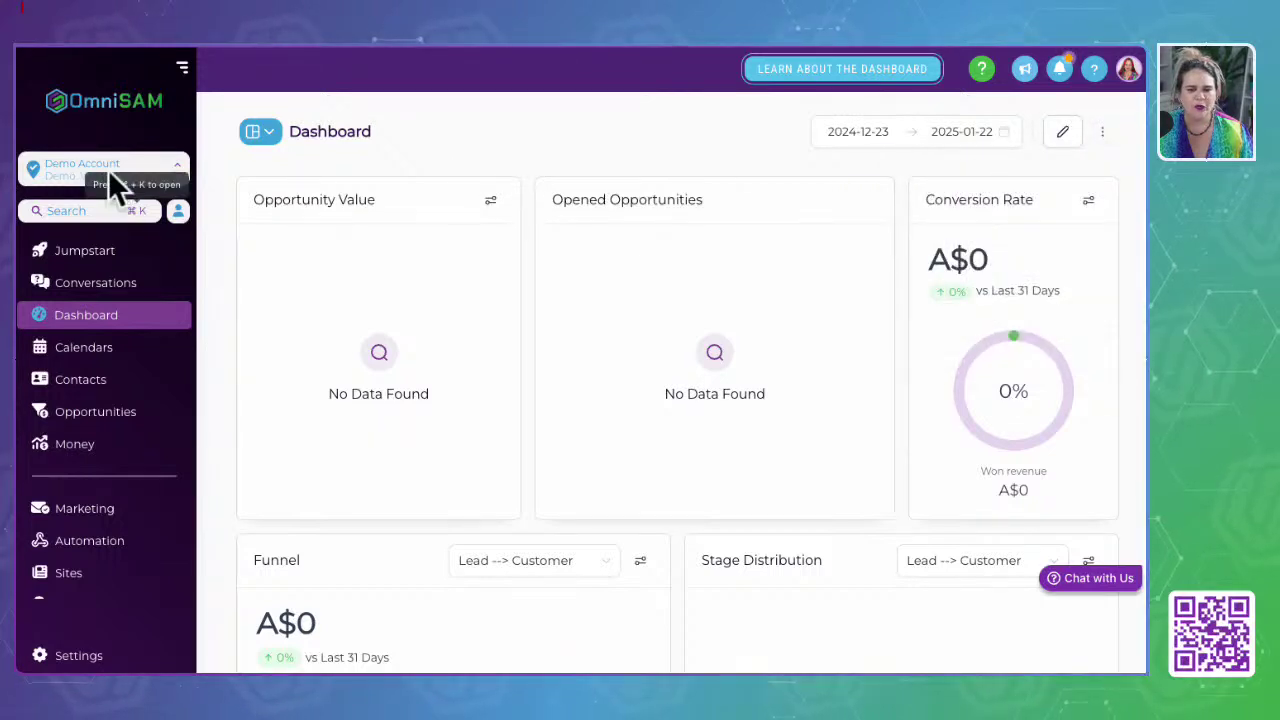
pyautogui.click(75, 164)
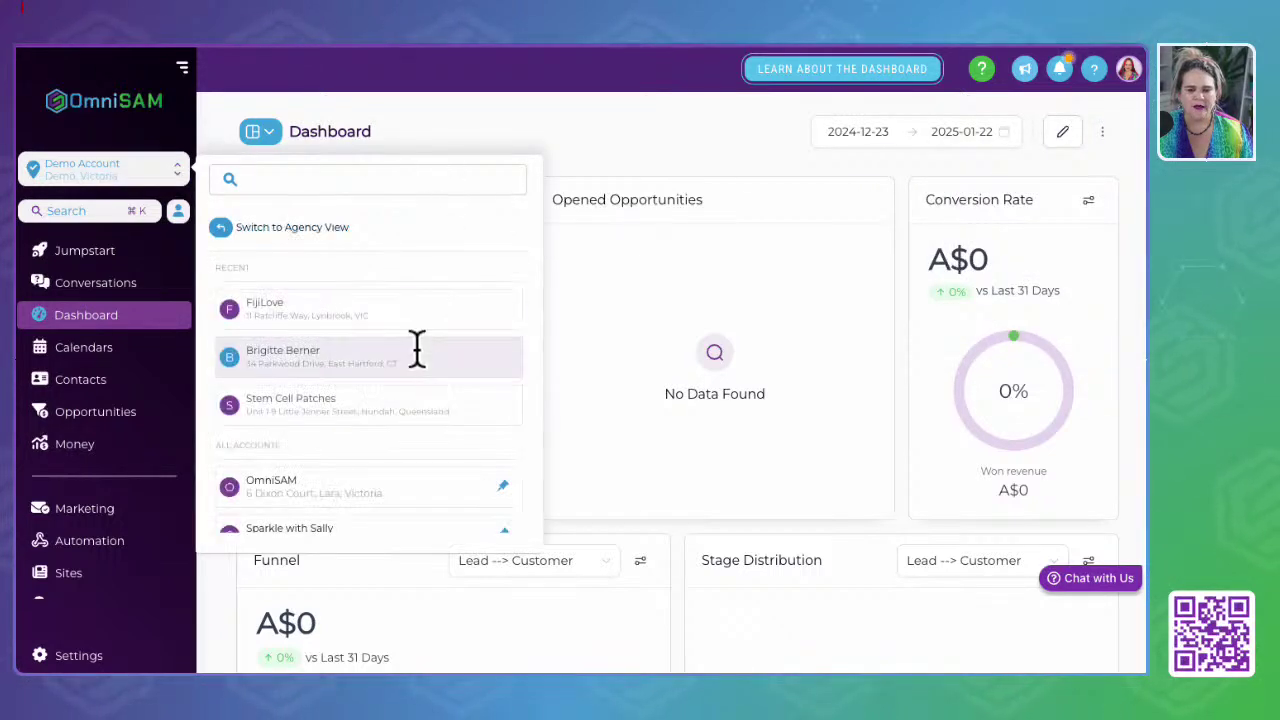
# Step: Switch to the OmniSAM sub-account and review its dashboard: 31 opportunities, A$721, 19.35% conversion
pyautogui.scroll(-2, 330, 372)
pyautogui.click(330, 372)
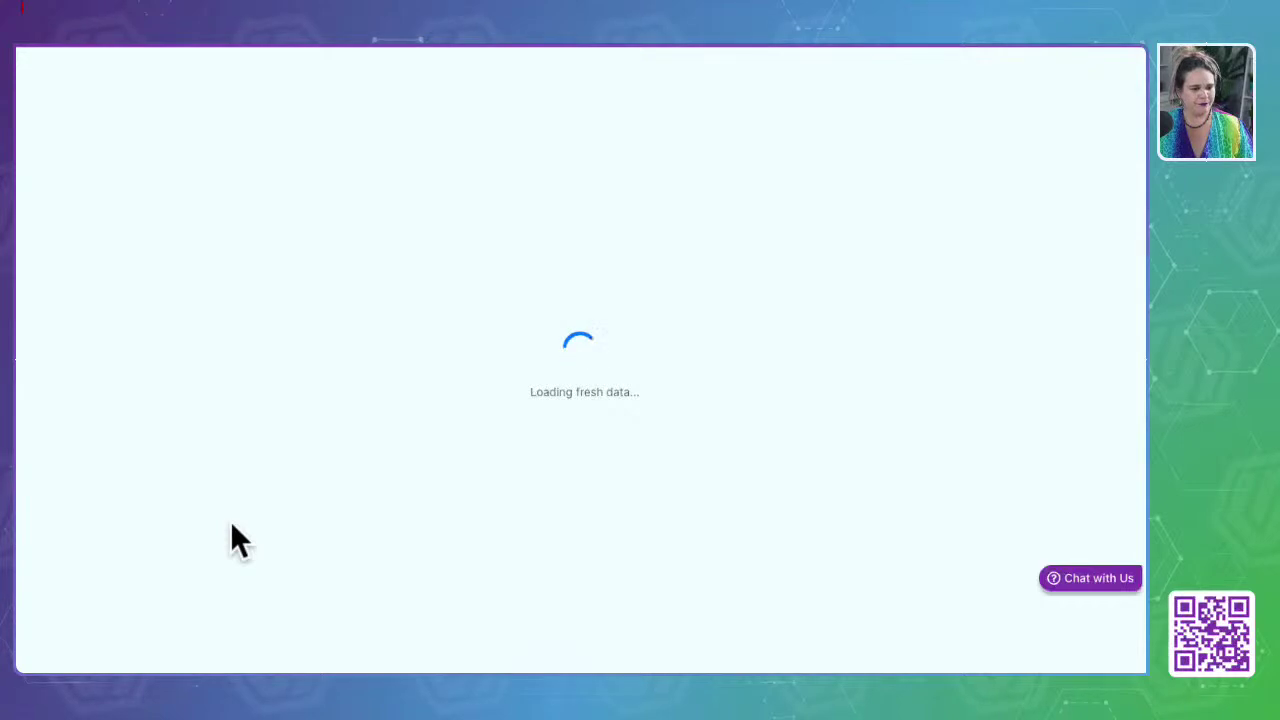
pyautogui.click(1102, 132)
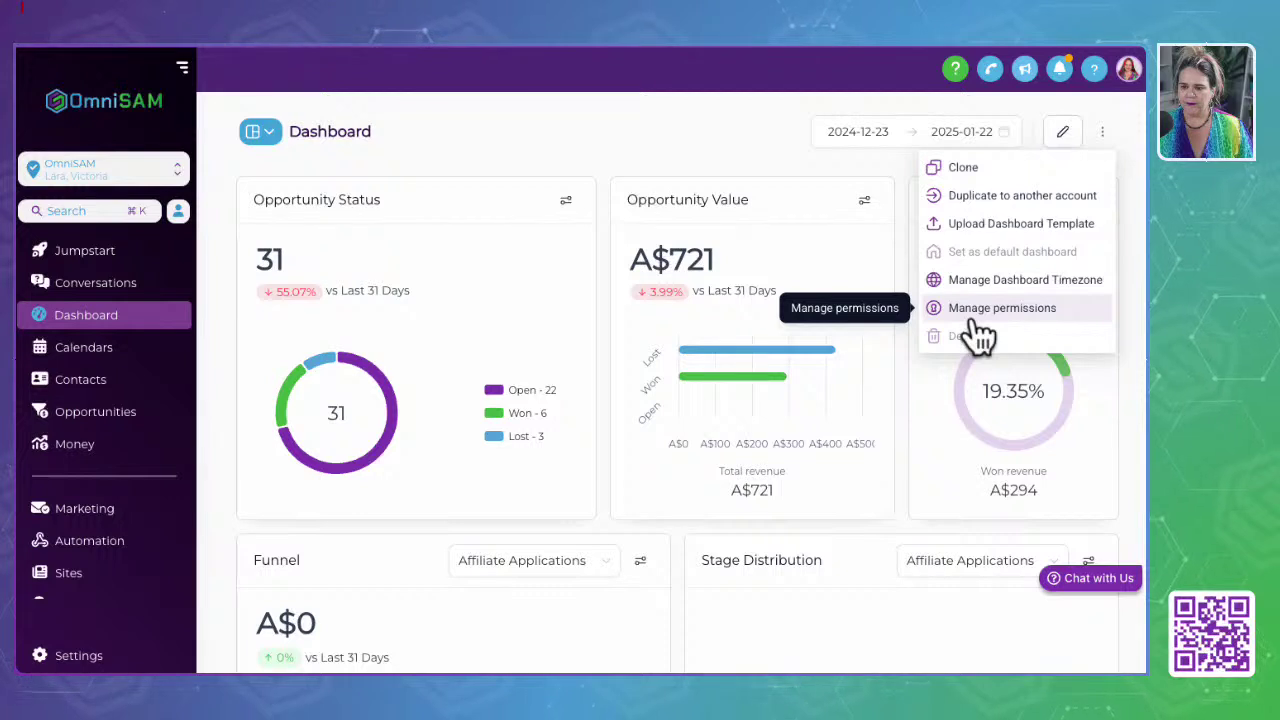
pyautogui.click(1025, 140)
pyautogui.click(1088, 201)
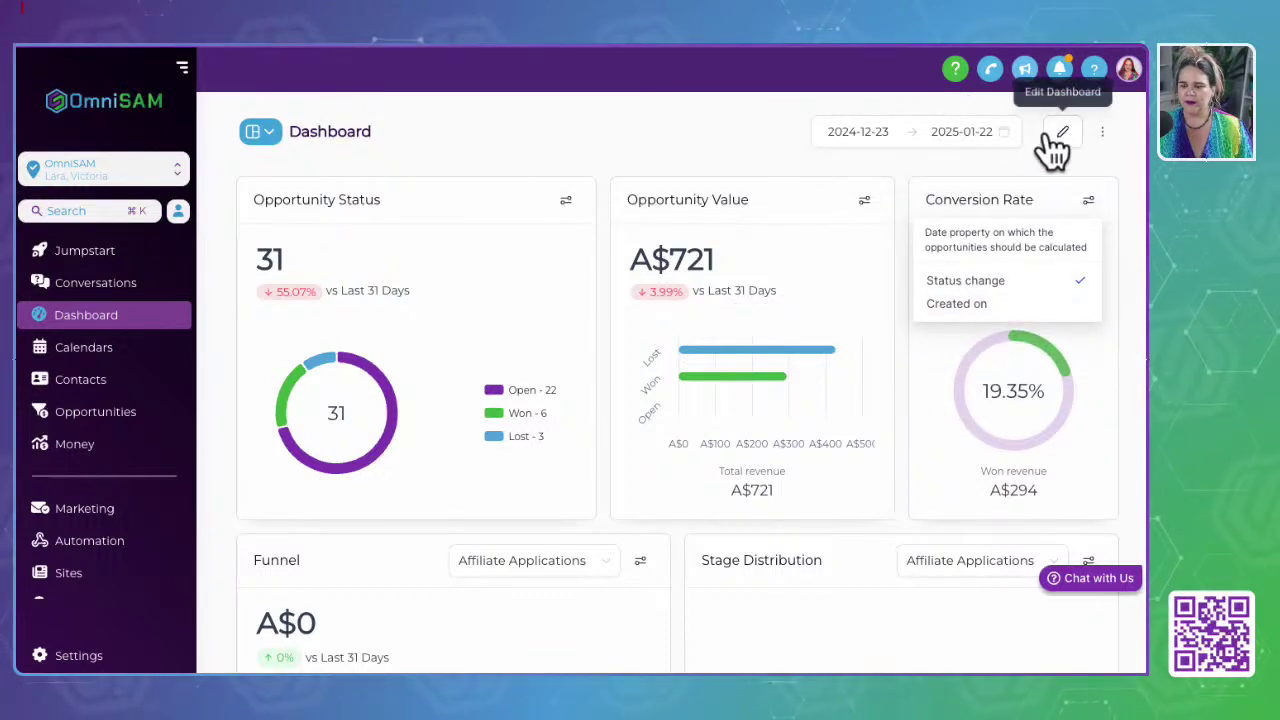
pyautogui.click(1103, 136)
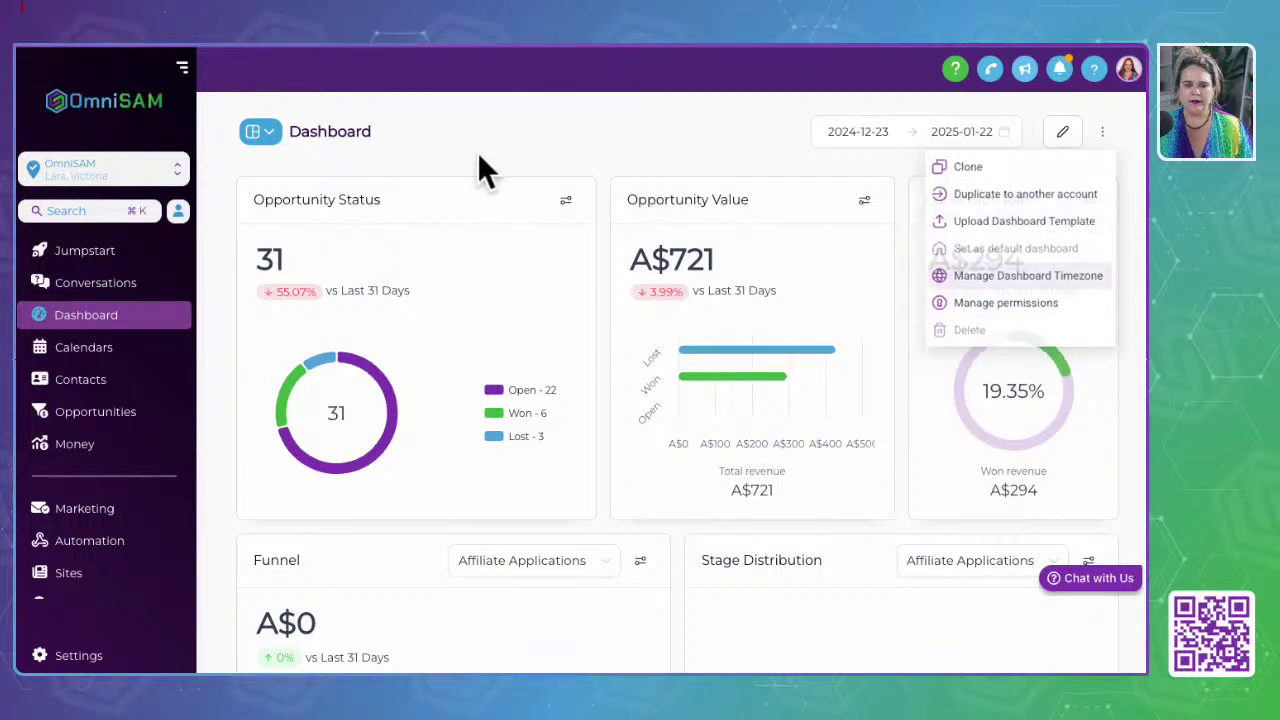
pyautogui.click(265, 133)
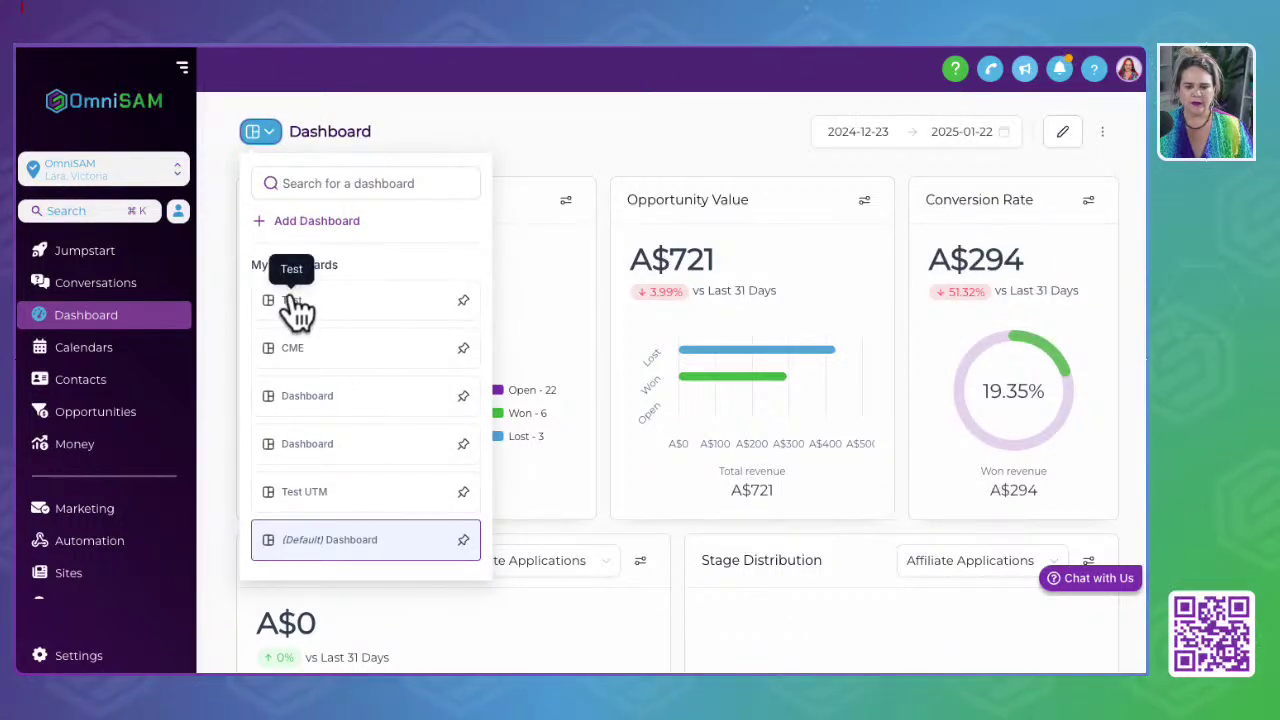
# Step: Open the Test dashboard, enter edit mode and save it
pyautogui.click(295, 305)
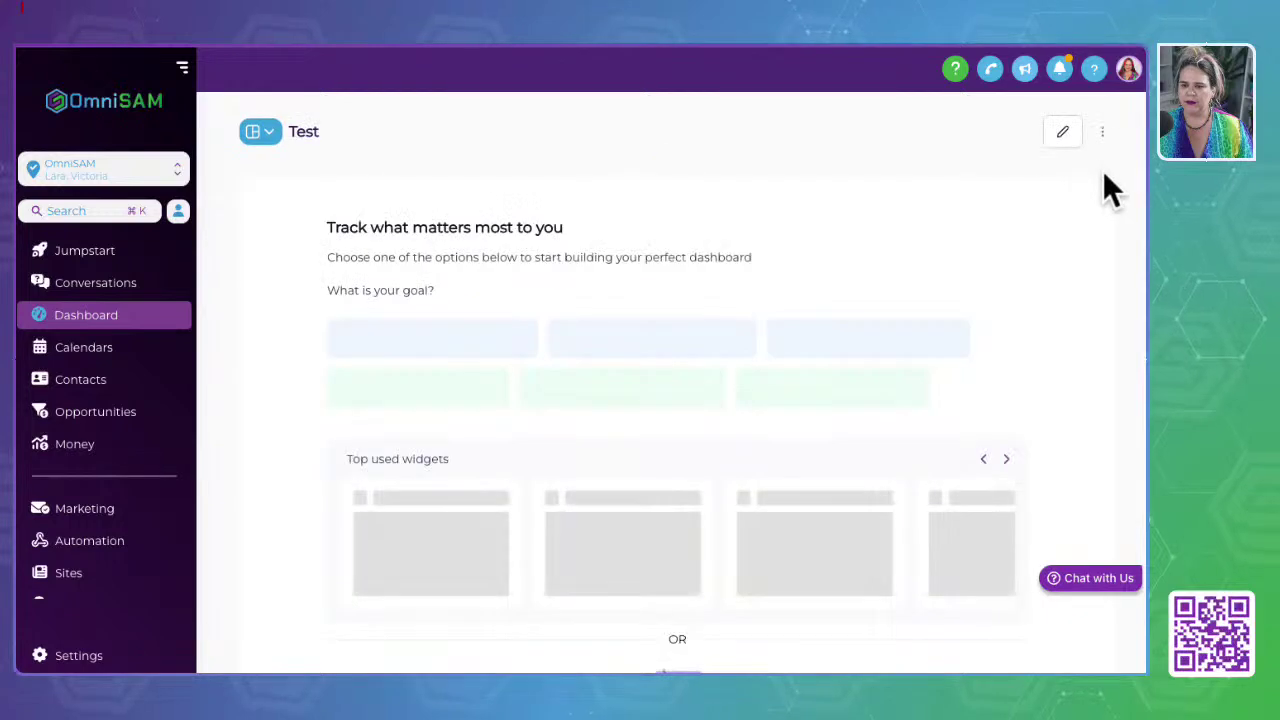
pyautogui.click(1101, 133)
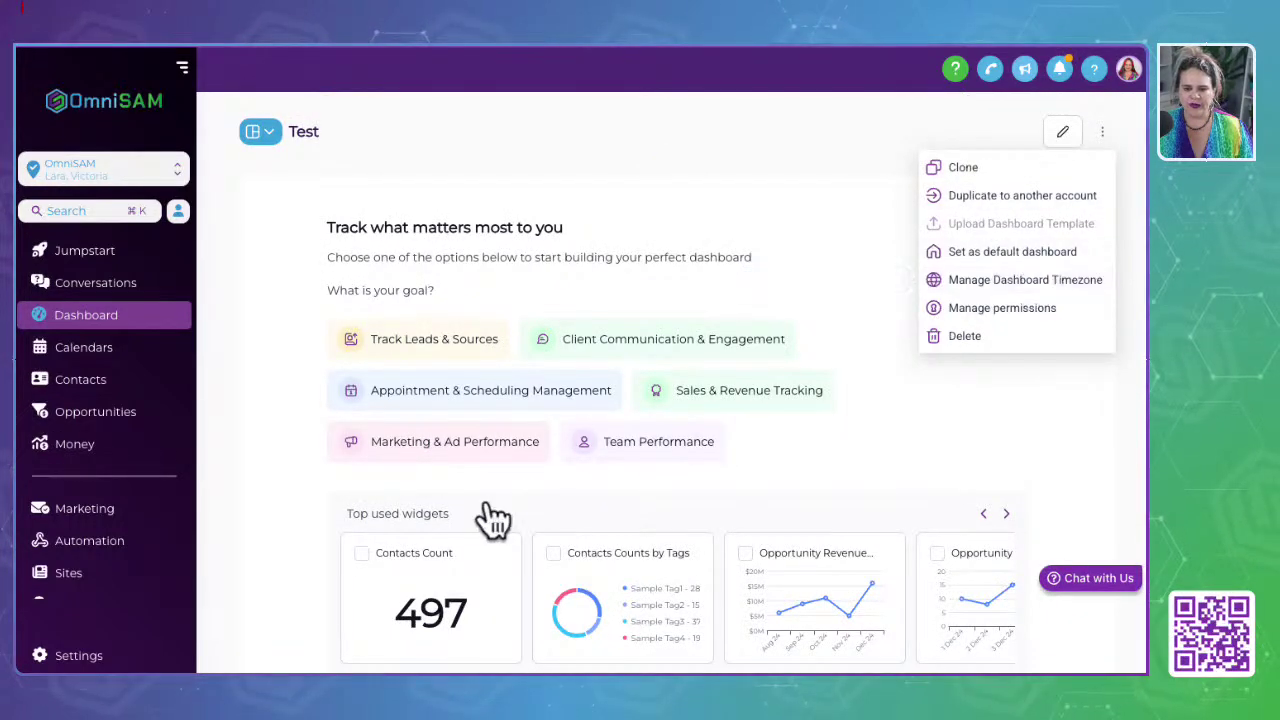
pyautogui.click(1066, 133)
pyautogui.click(889, 134)
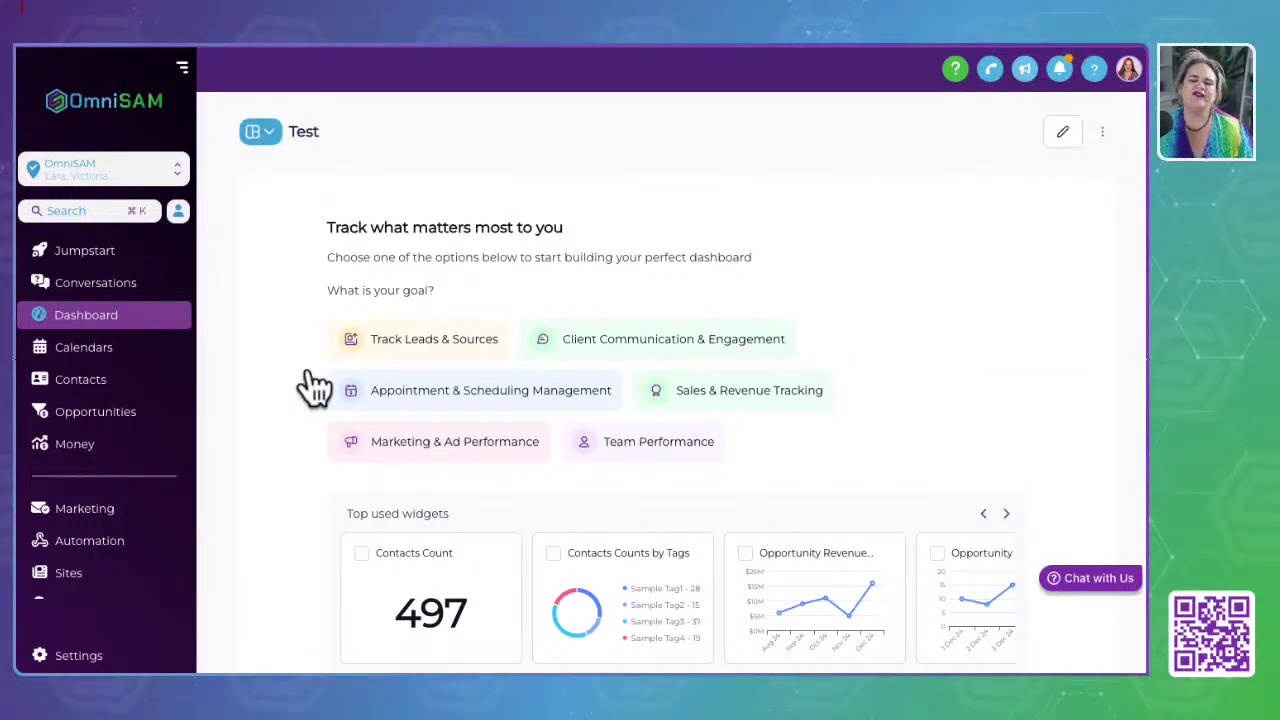
# Step: Browse the Test dashboard's goal-based starting options and top used widgets like Contacts Count
pyautogui.scroll(-1, 308, 385)
pyautogui.scroll(-3, 309, 370)
pyautogui.scroll(3, 309, 370)
pyautogui.scroll(-3, 309, 370)
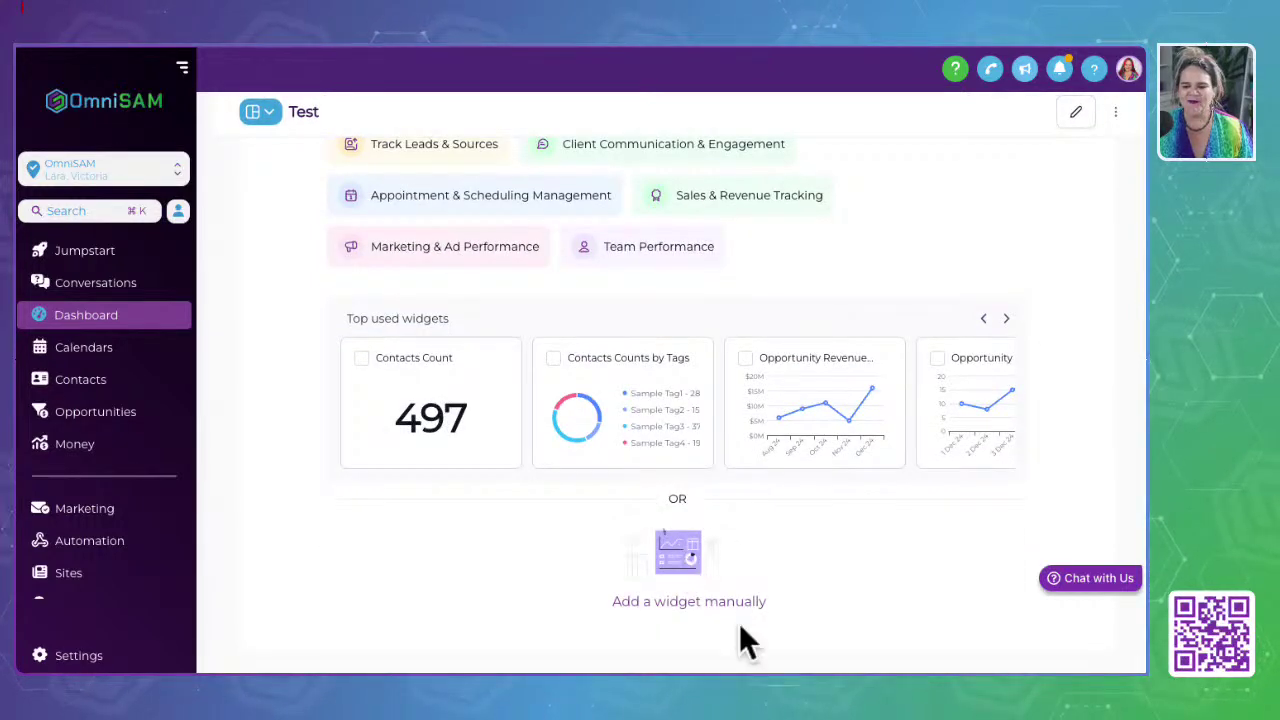
pyautogui.scroll(3, 900, 500)
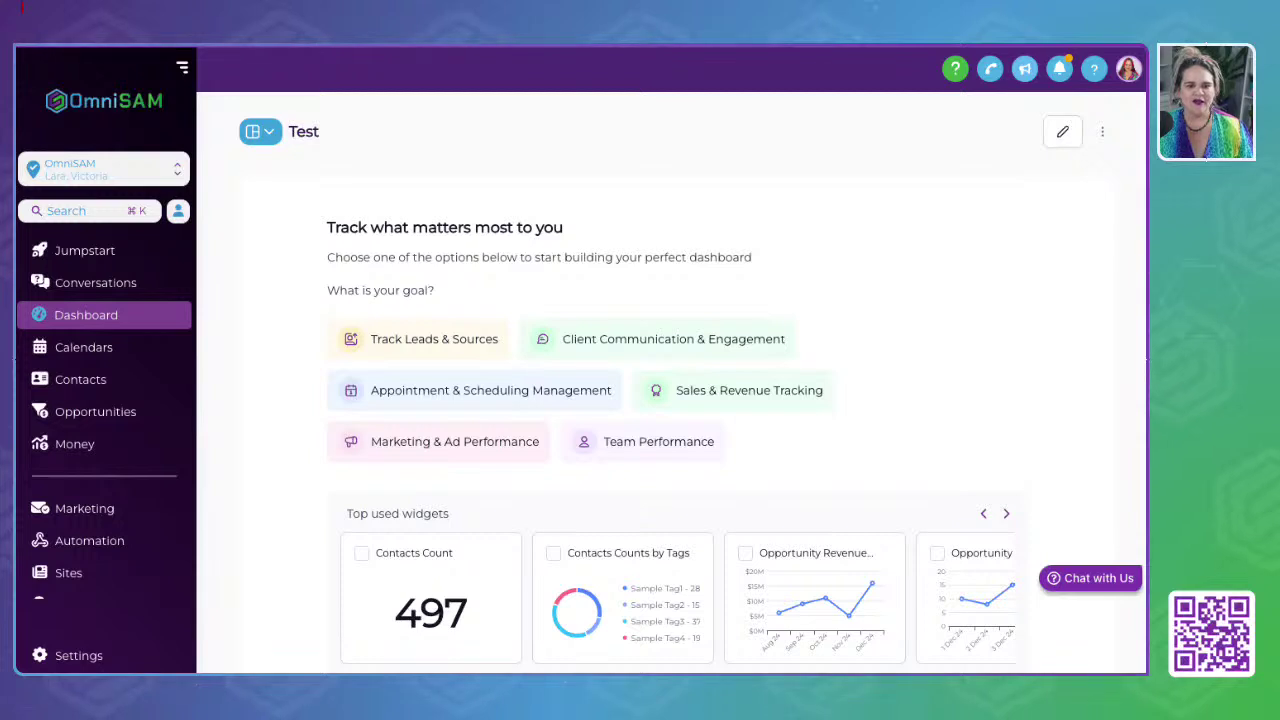
# Step: Switch back to the Demo Account and open Calendars at the empty Jan 19–25, 2025 week
pyautogui.click(112, 178)
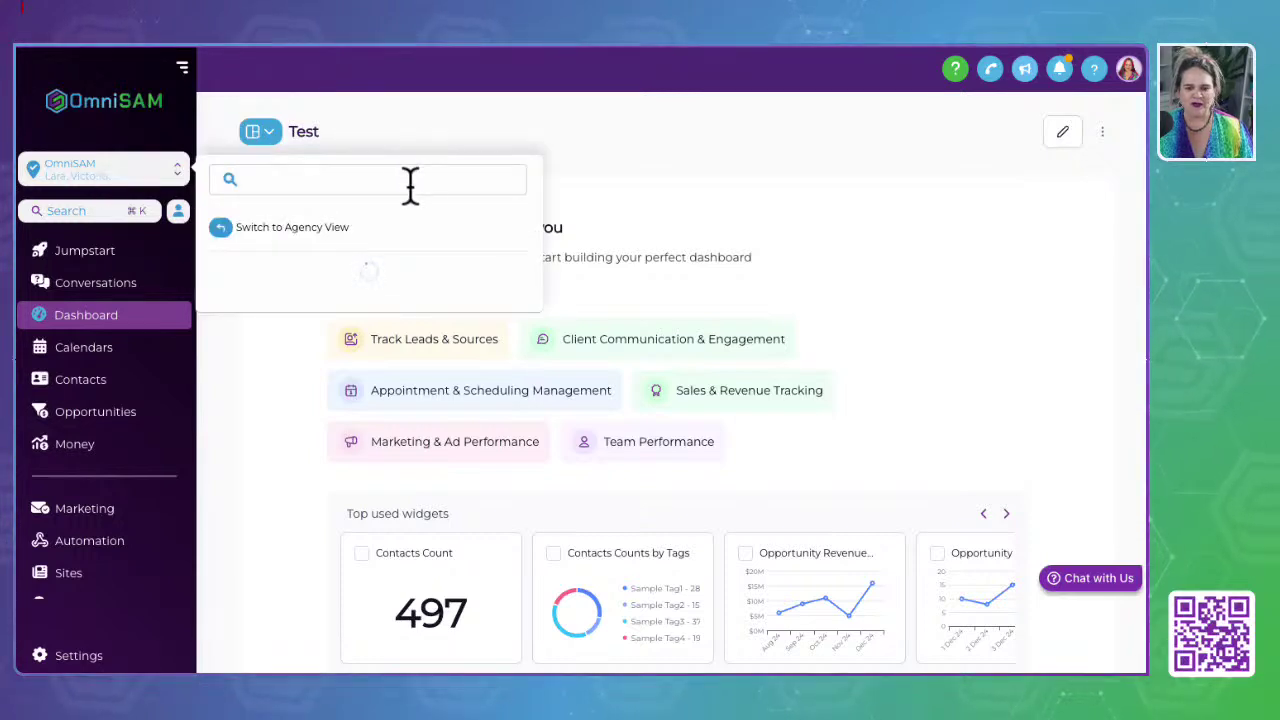
pyautogui.scroll(-2, 300, 300)
pyautogui.scroll(2, 297, 318)
pyautogui.click(298, 325)
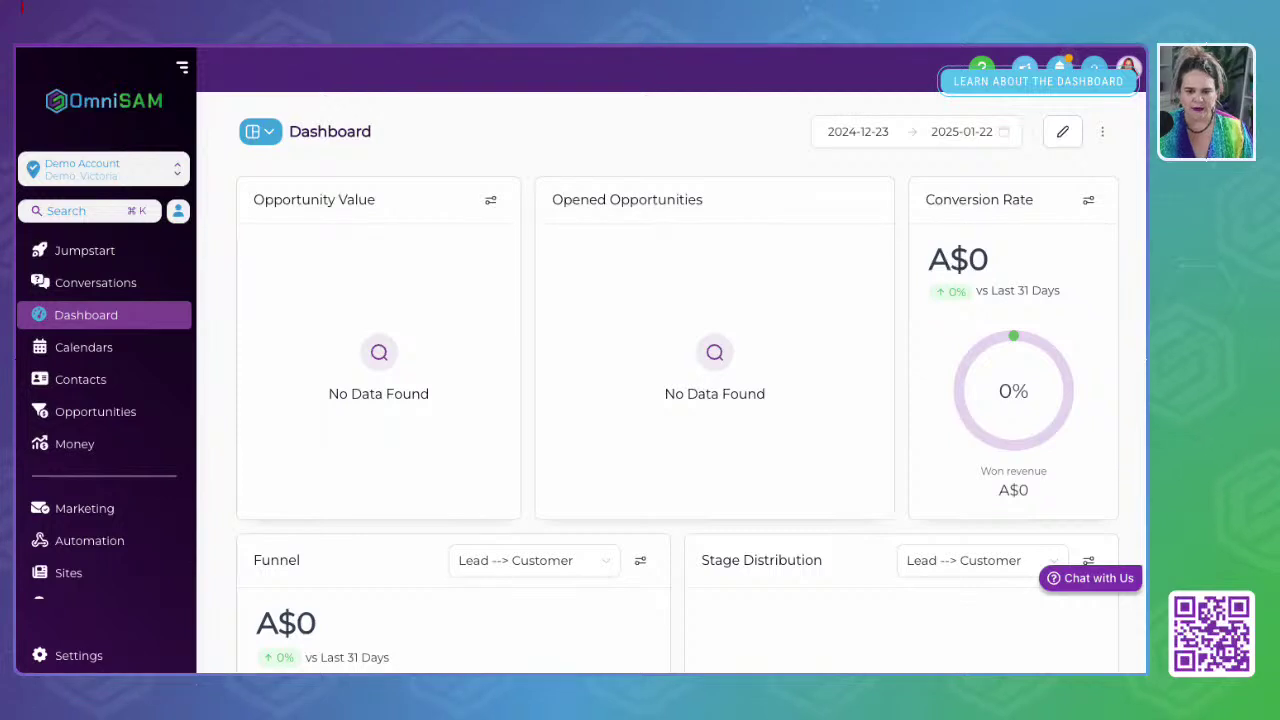
pyautogui.click(101, 352)
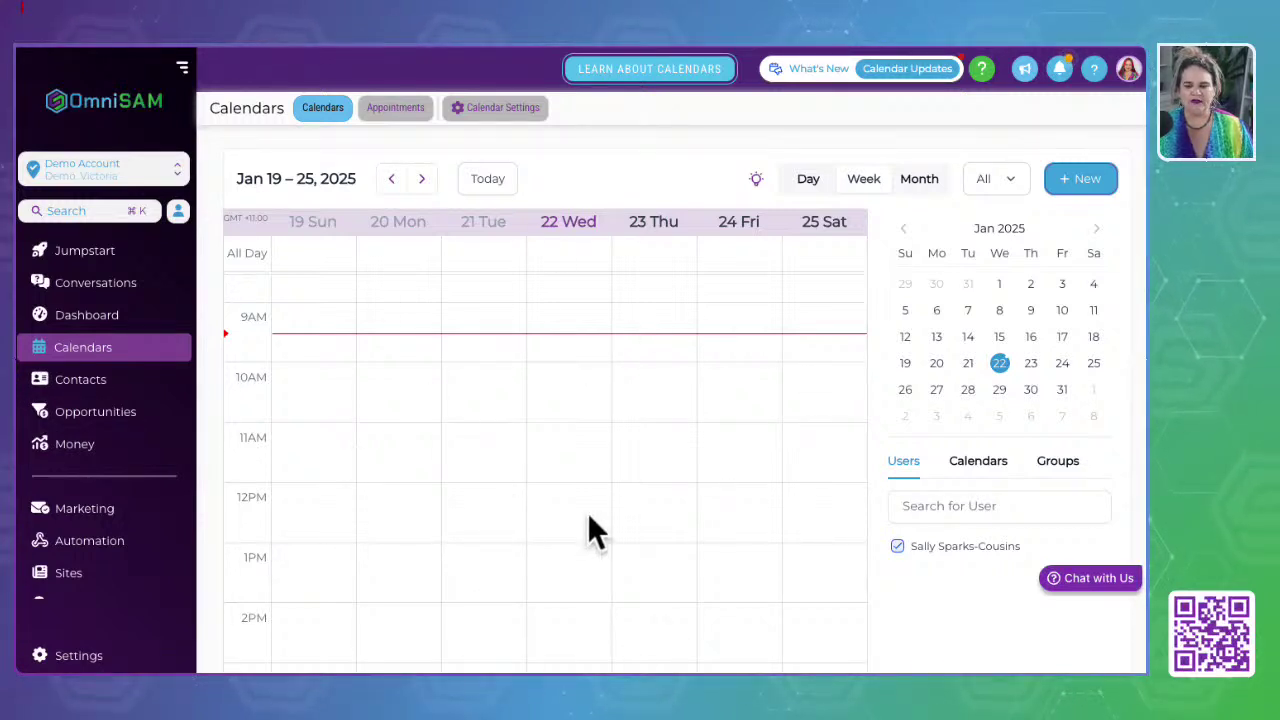
# Step: Switch to the OmniSAM sub-account
pyautogui.scroll(-8, 589, 518)
pyautogui.scroll(15, 589, 520)
pyautogui.click(103, 168)
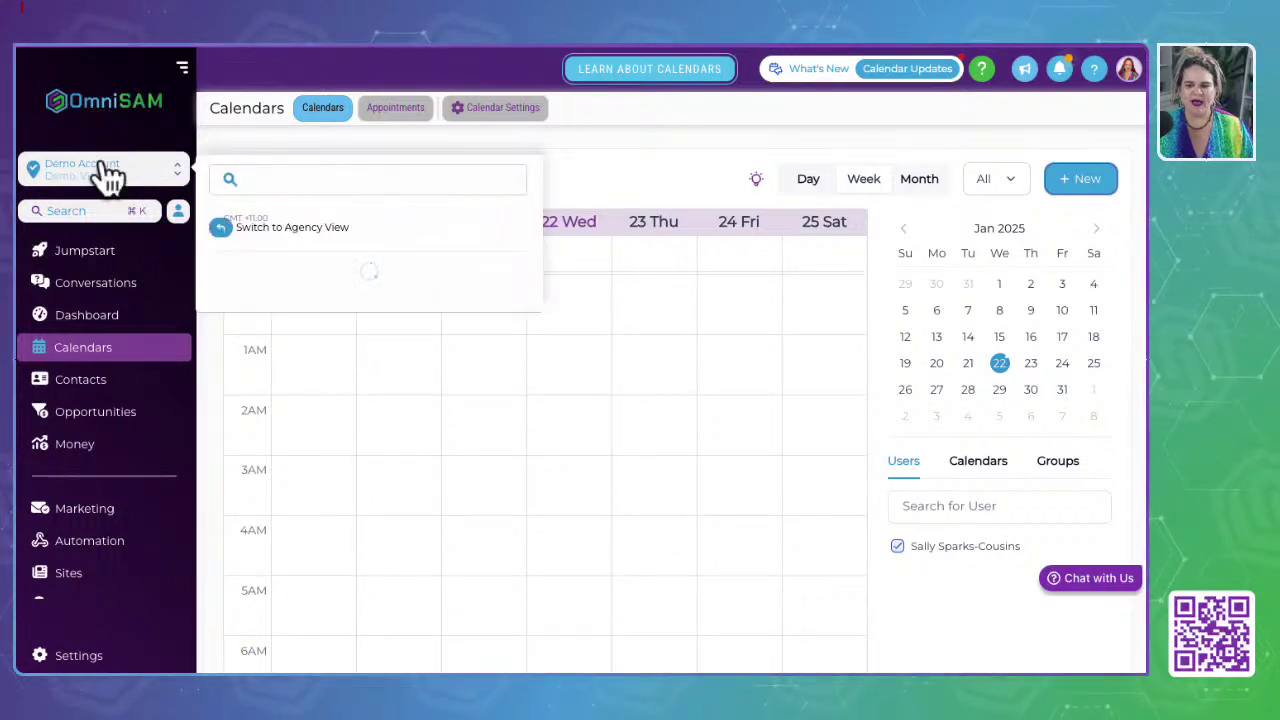
pyautogui.click(325, 318)
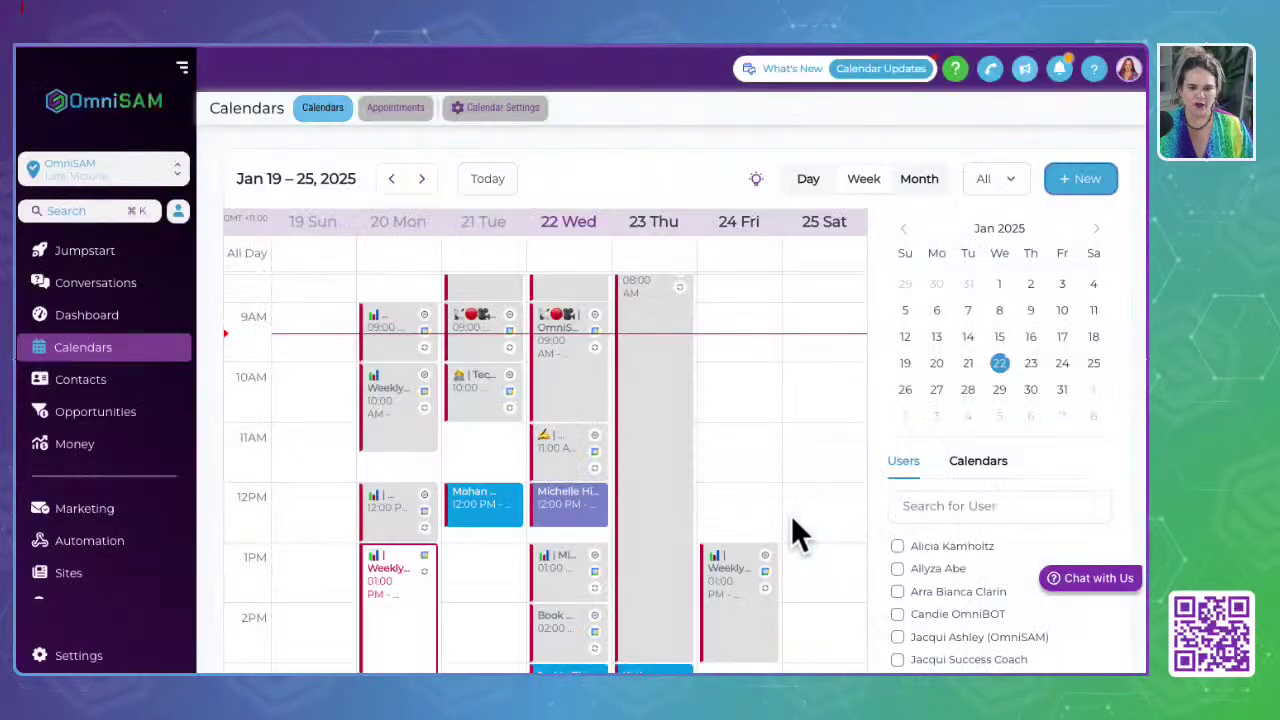
# Step: Add another user's appointments to the OmniSAM calendar
pyautogui.scroll(-5, 994, 523)
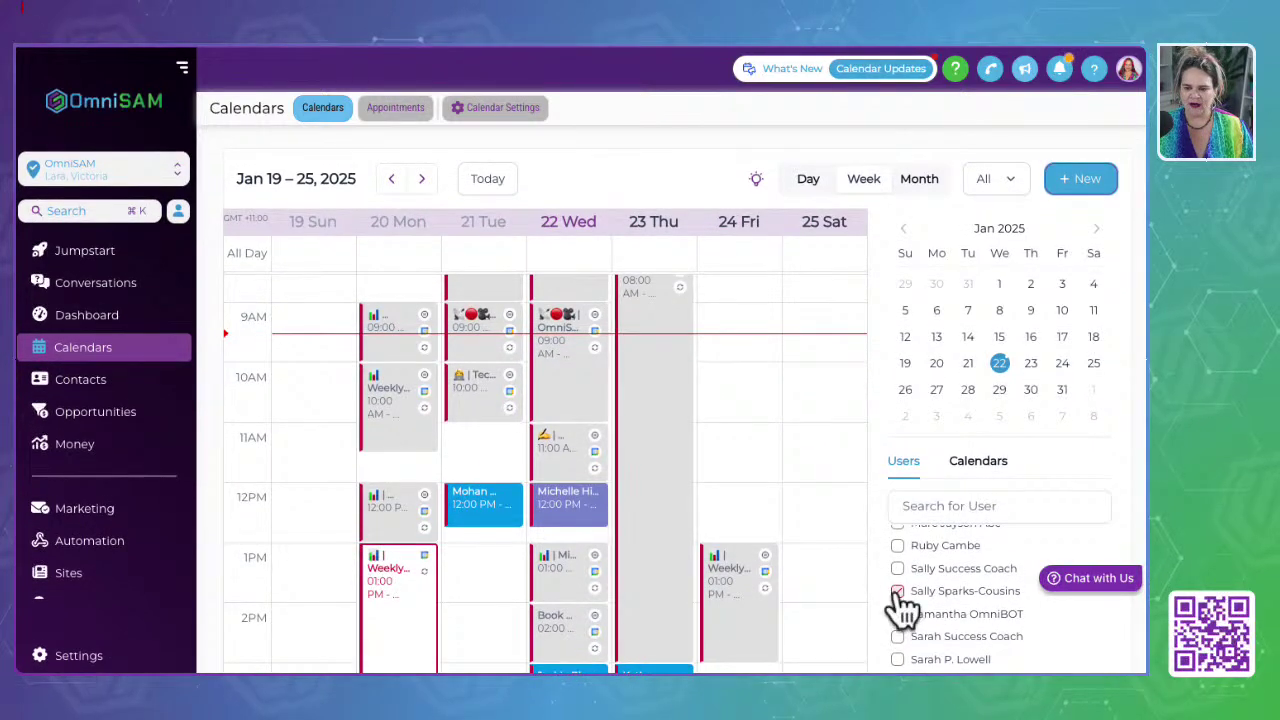
pyautogui.scroll(8, 900, 605)
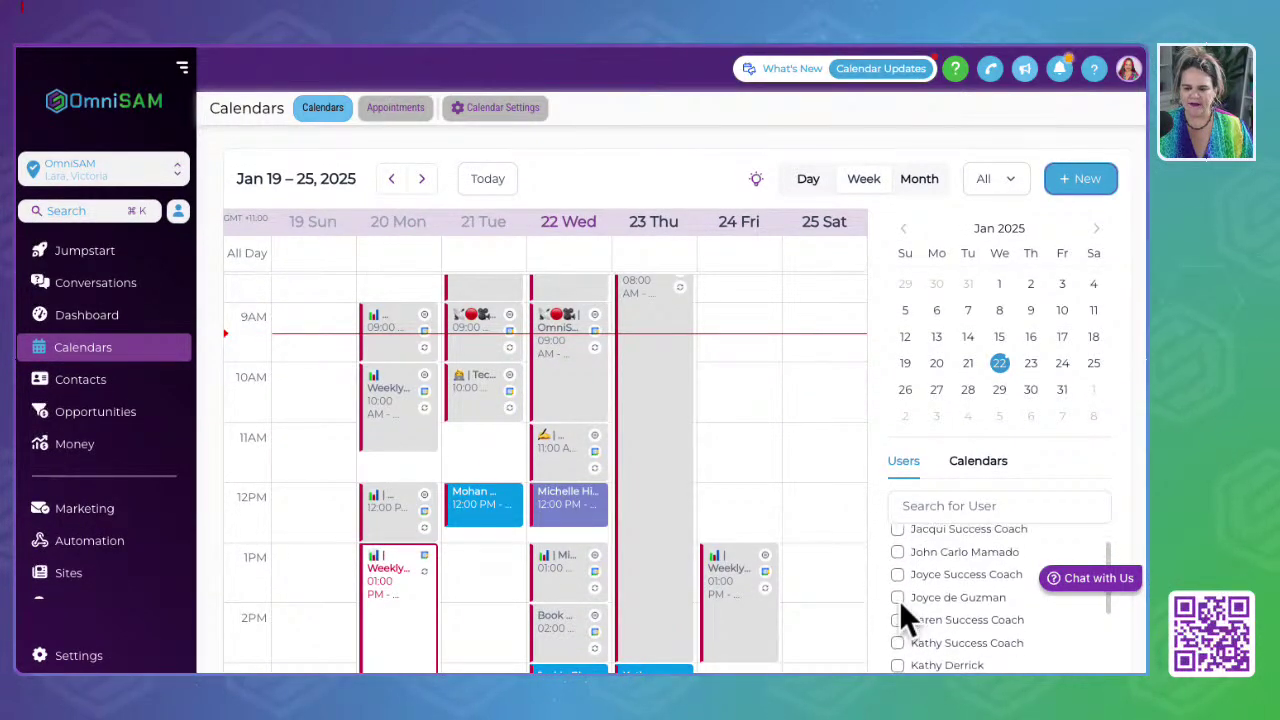
pyautogui.scroll(2, 900, 590)
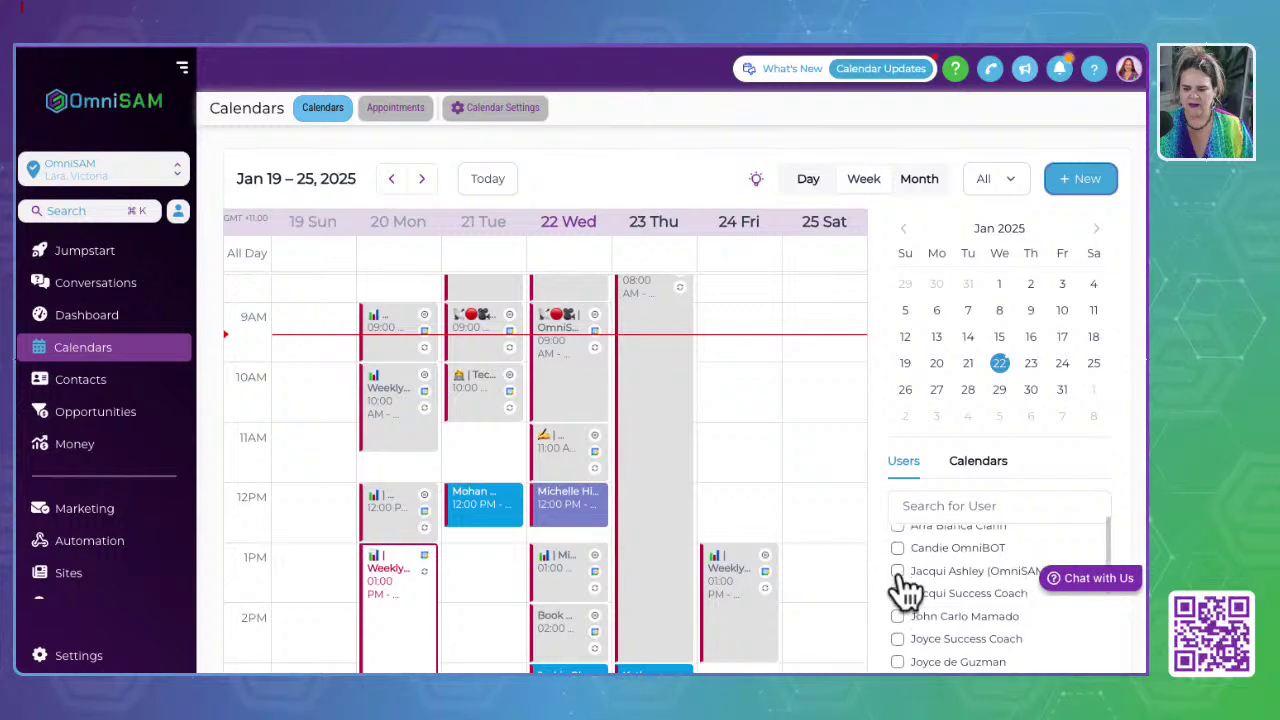
pyautogui.click(897, 590)
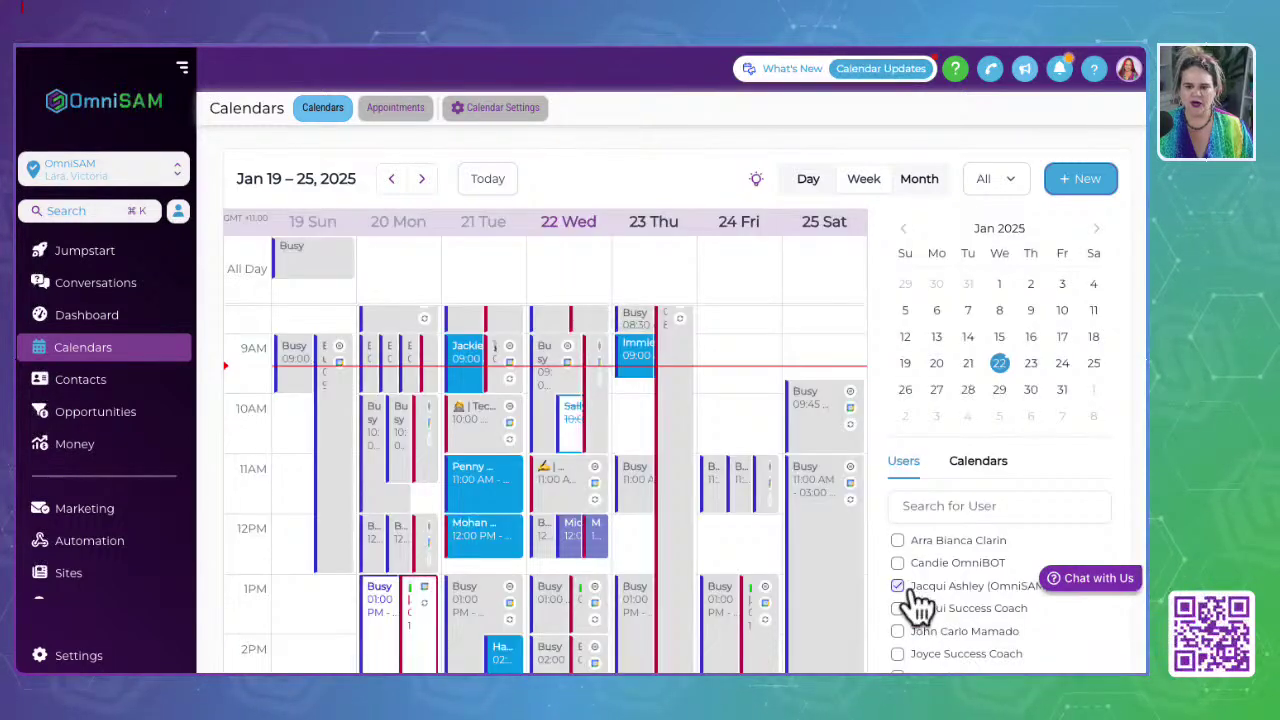
# Step: Move the month overview ahead to February 2025
pyautogui.scroll(-5, 911, 612)
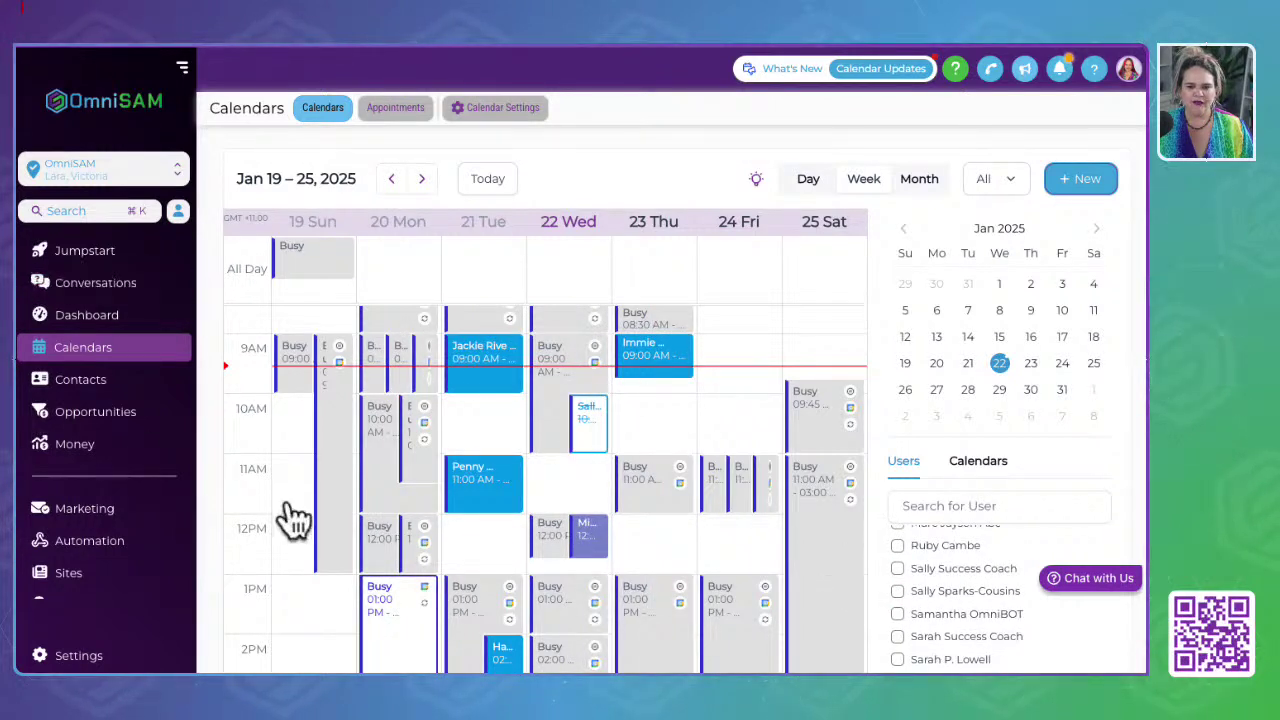
pyautogui.moveTo(398, 604)
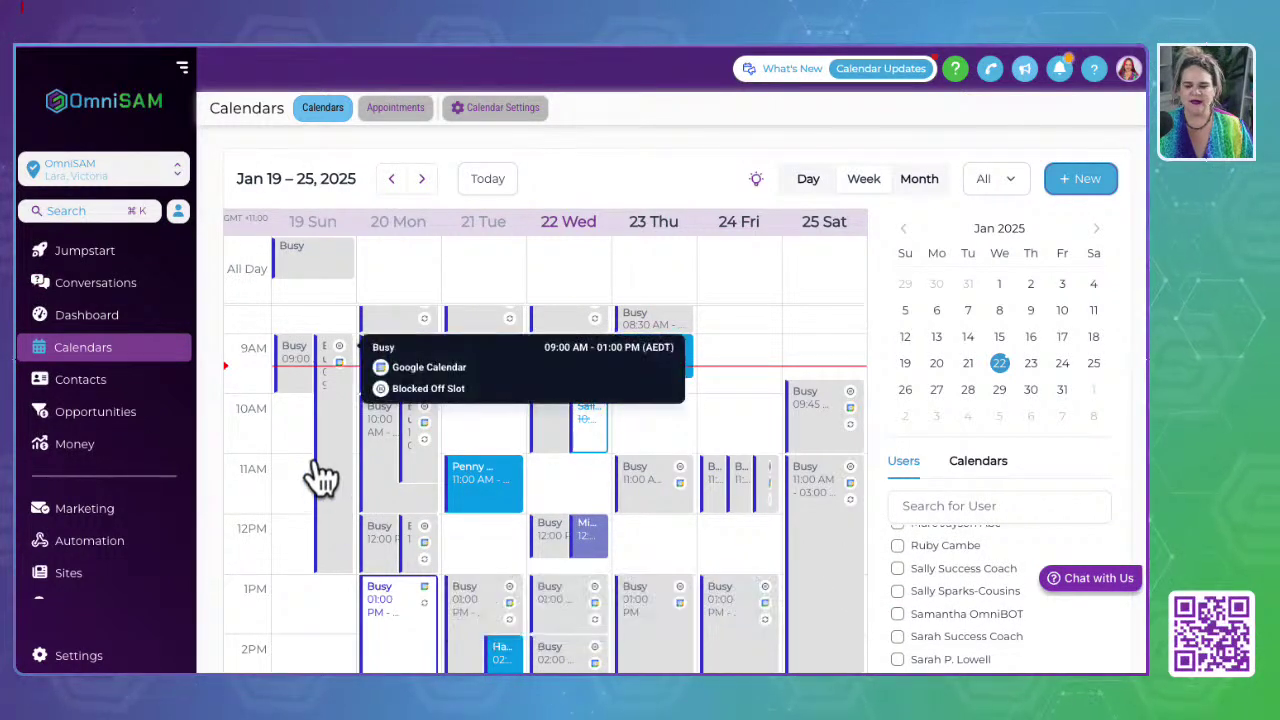
pyautogui.click(1098, 228)
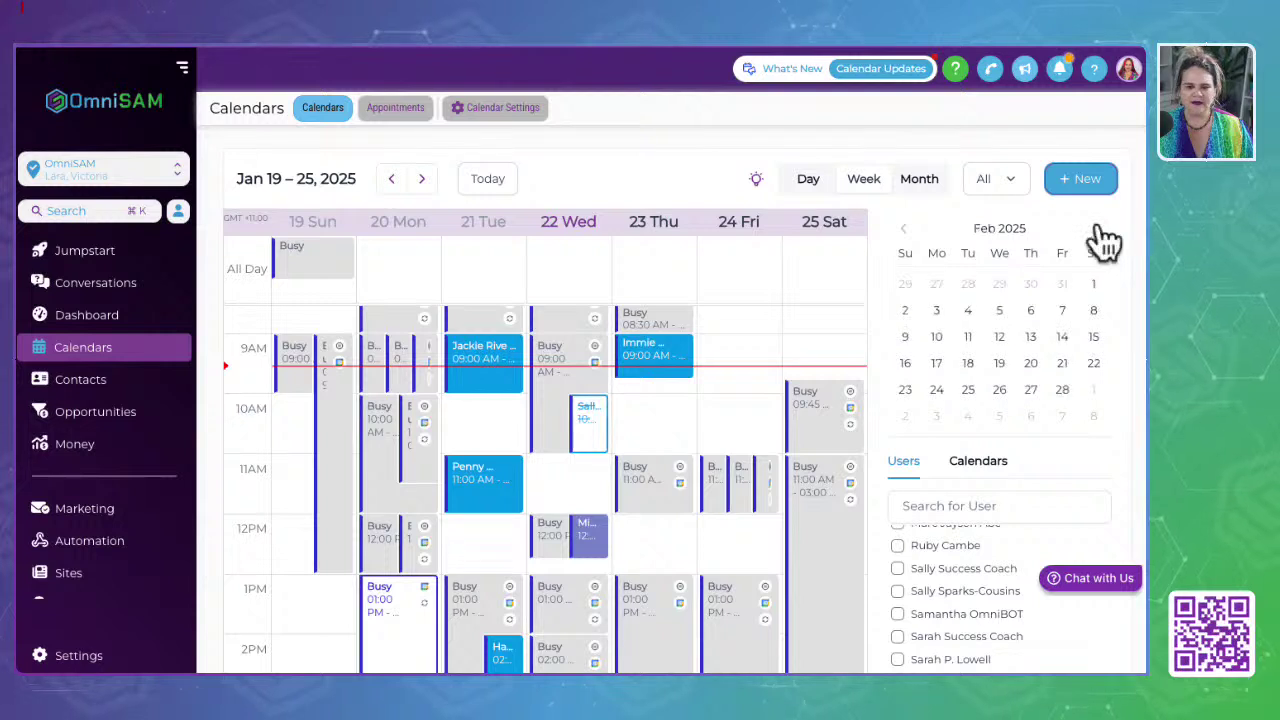
pyautogui.scroll(10, 910, 632)
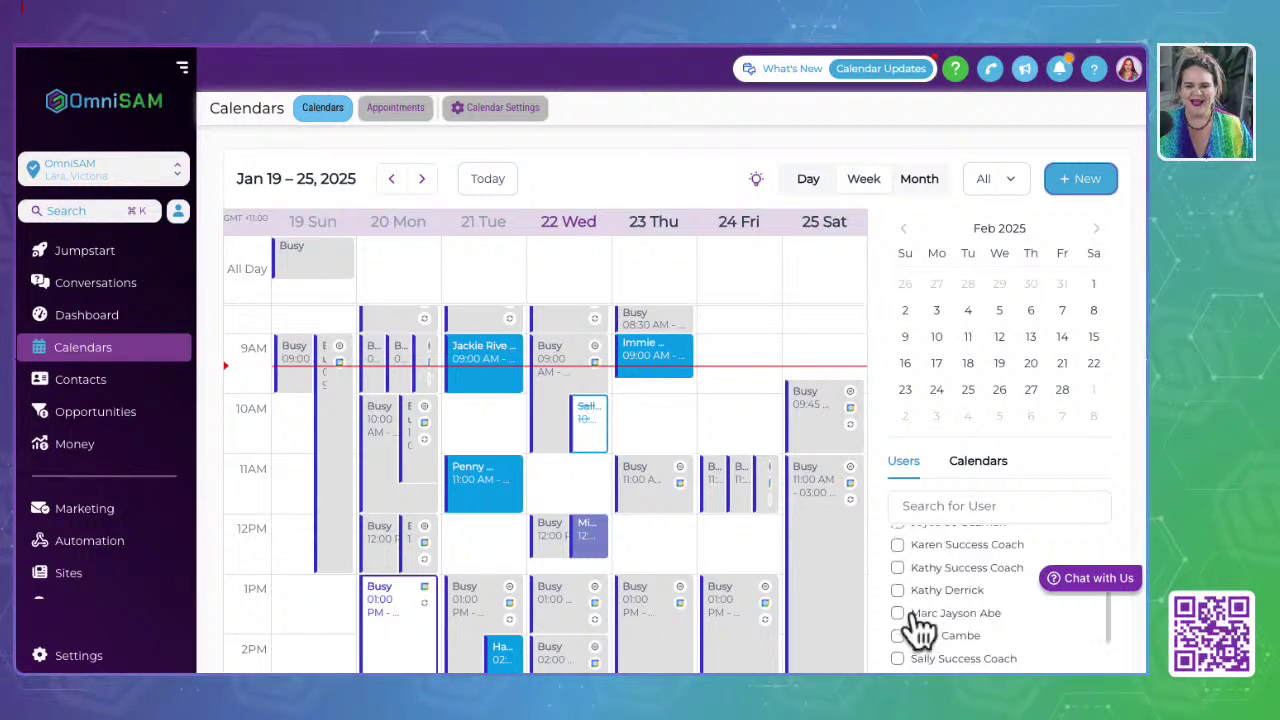
# Step: Filter the calendar to show only OmniSAM™ Intro Call bookings
pyautogui.click(897, 637)
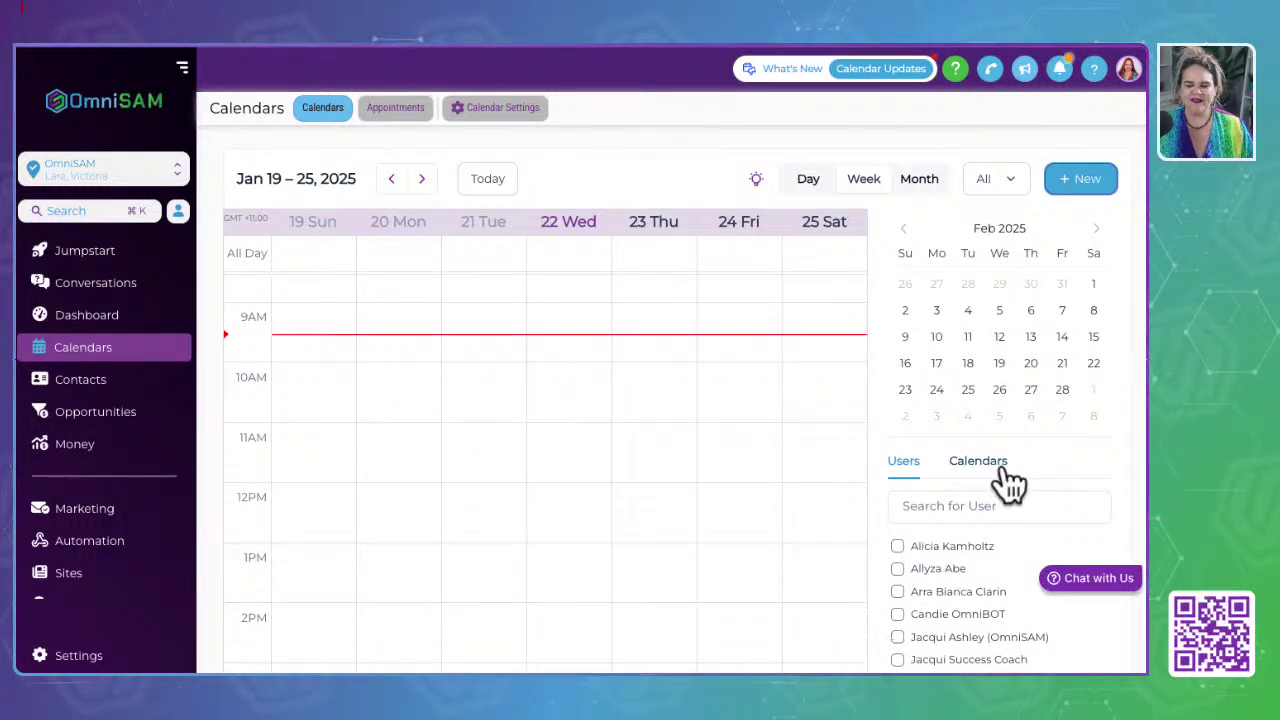
pyautogui.click(992, 465)
pyautogui.scroll(-5, 1010, 568)
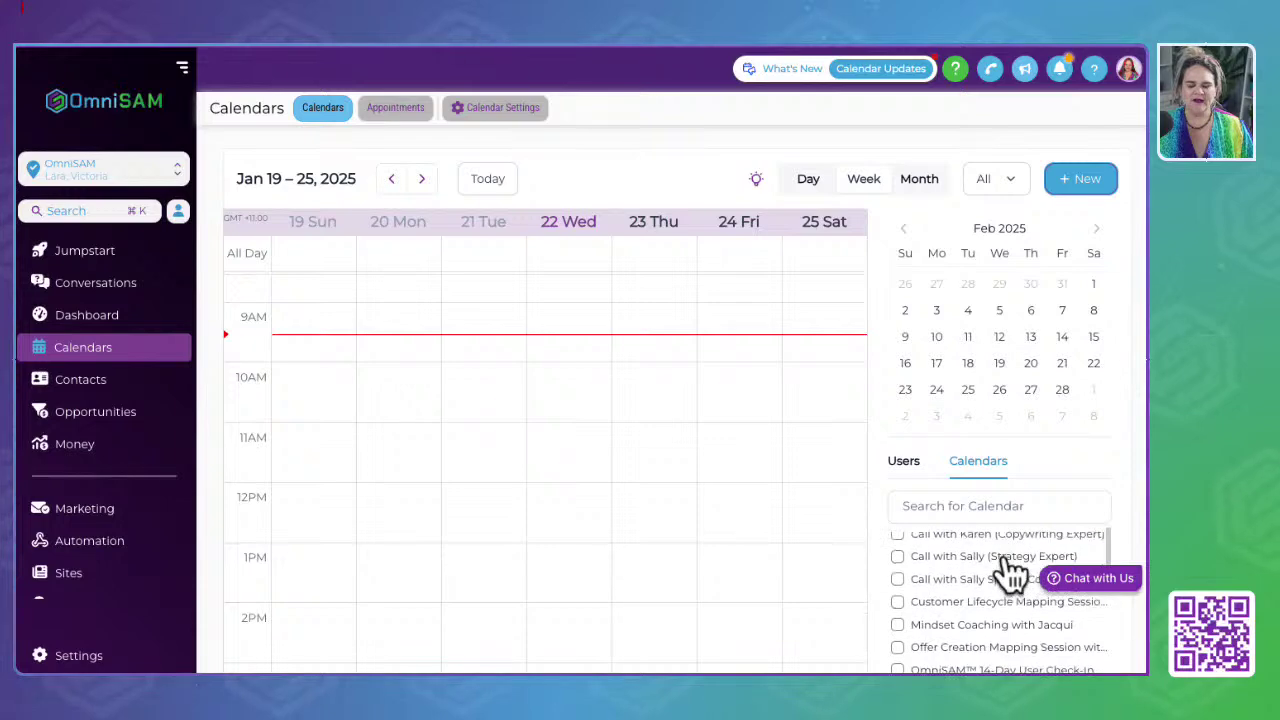
pyautogui.scroll(-10, 955, 607)
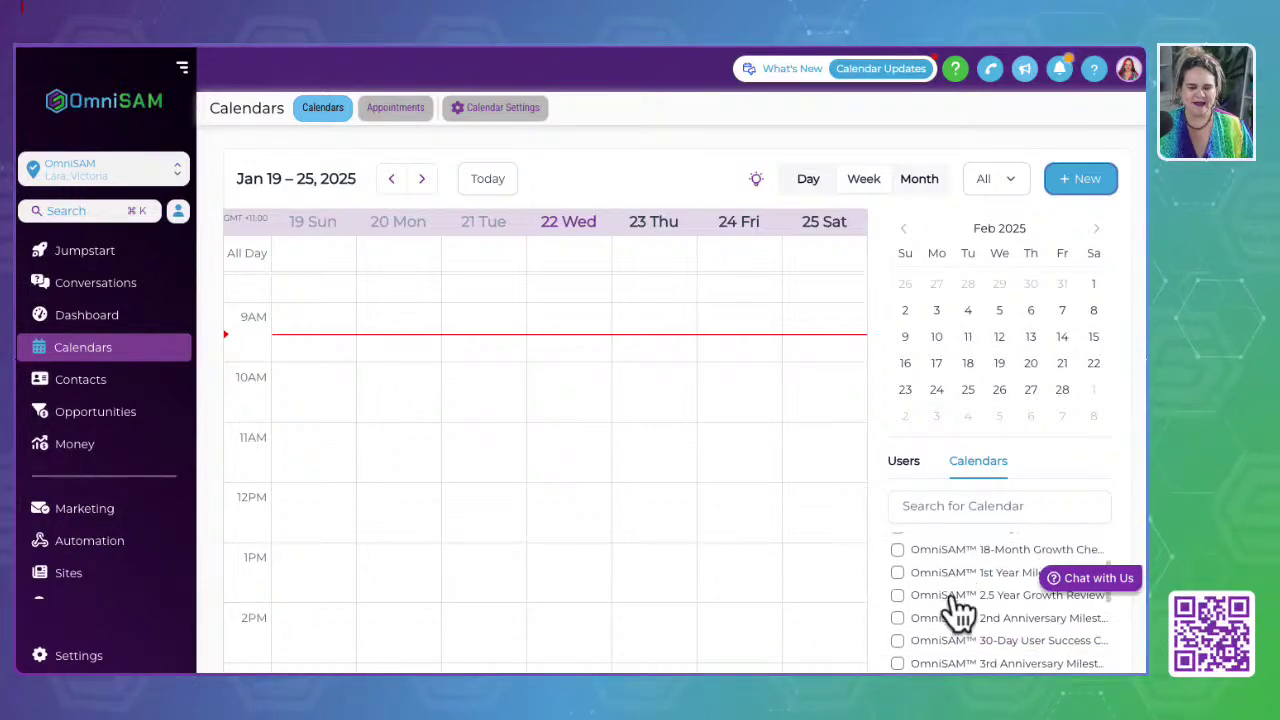
pyautogui.scroll(-5, 958, 607)
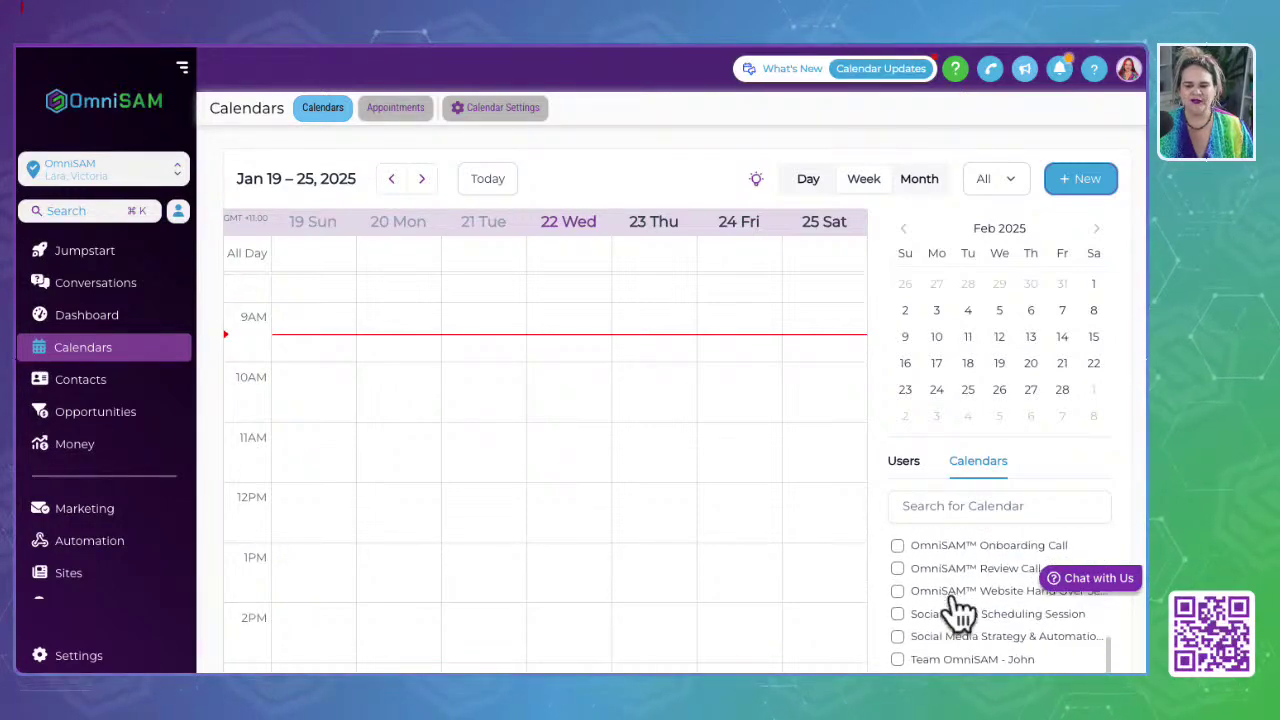
pyautogui.scroll(10, 958, 607)
pyautogui.scroll(-8, 958, 615)
pyautogui.click(897, 594)
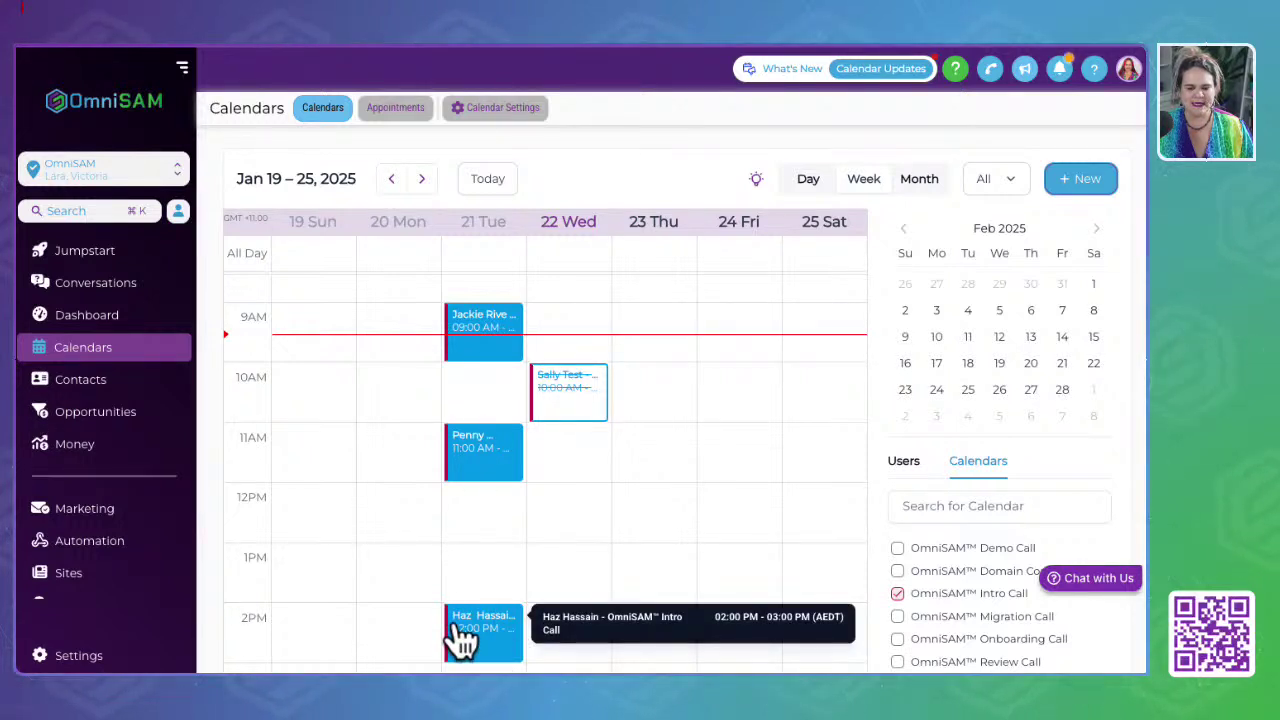
# Step: Keep Intro Call ticked, advance the mini calendar, and view January 22, 2025 as a single day
pyautogui.scroll(-3, 458, 634)
pyautogui.scroll(3, 458, 634)
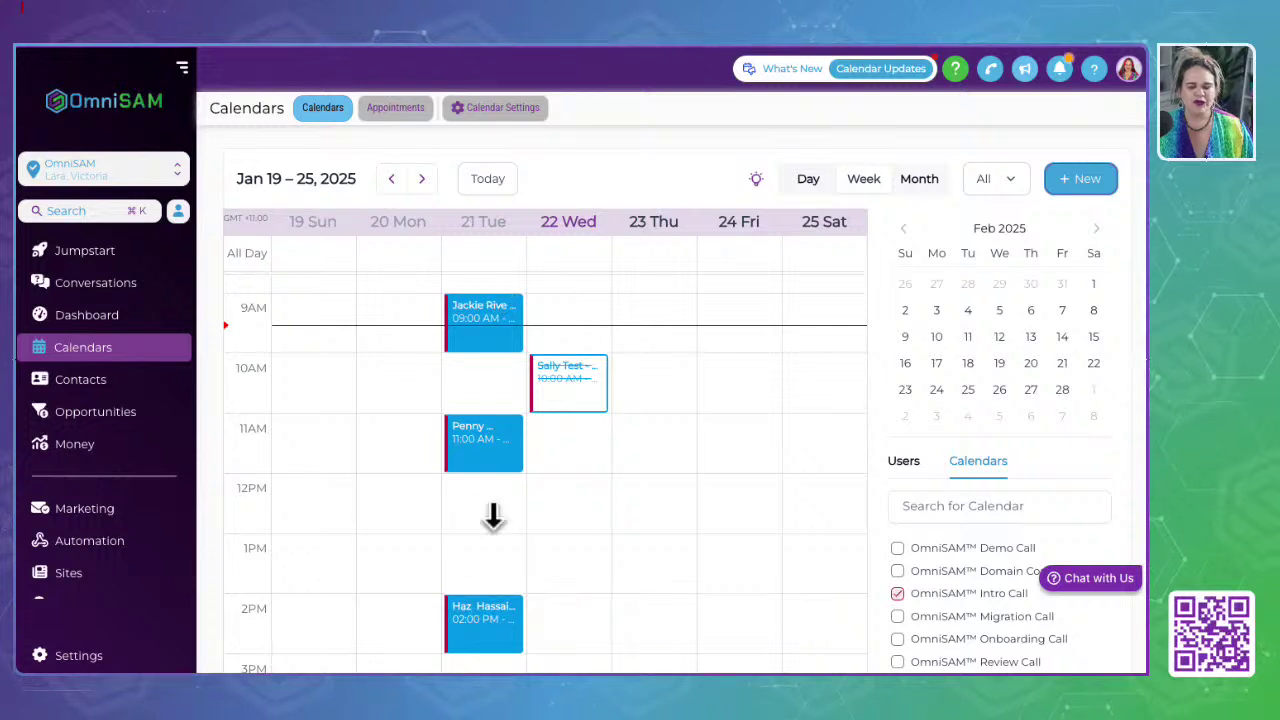
pyautogui.click(897, 593)
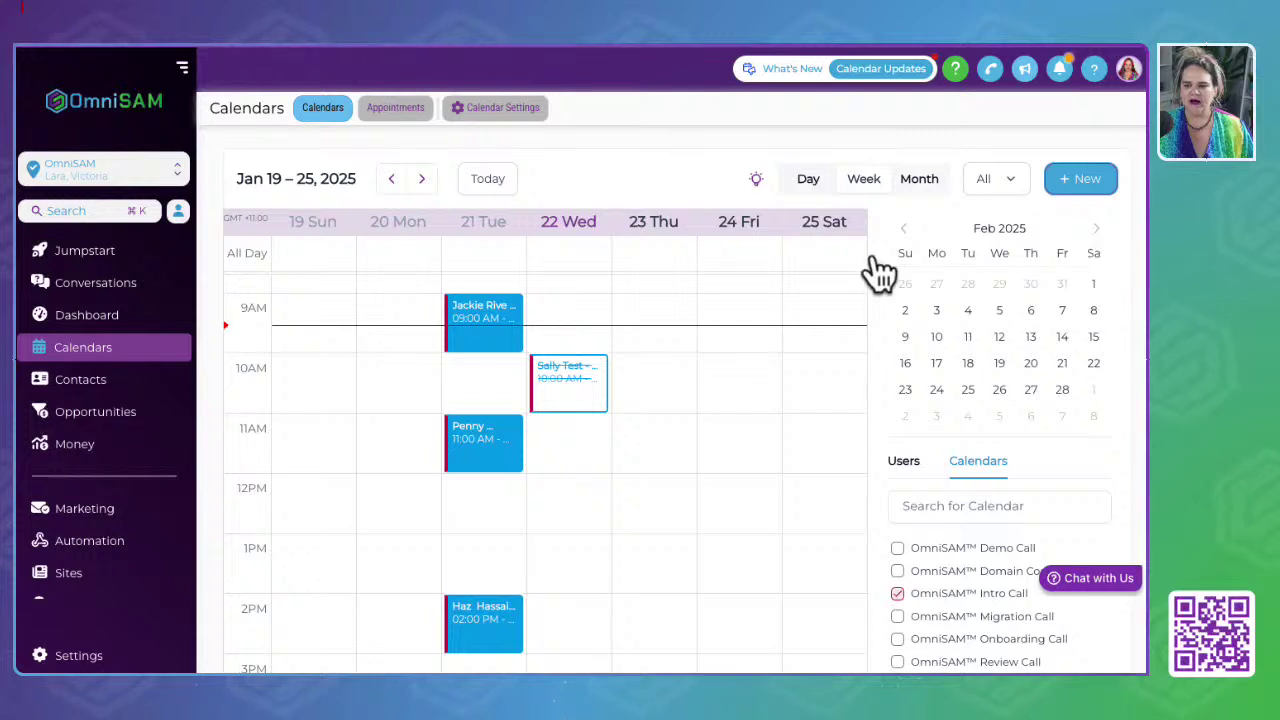
pyautogui.click(1096, 228)
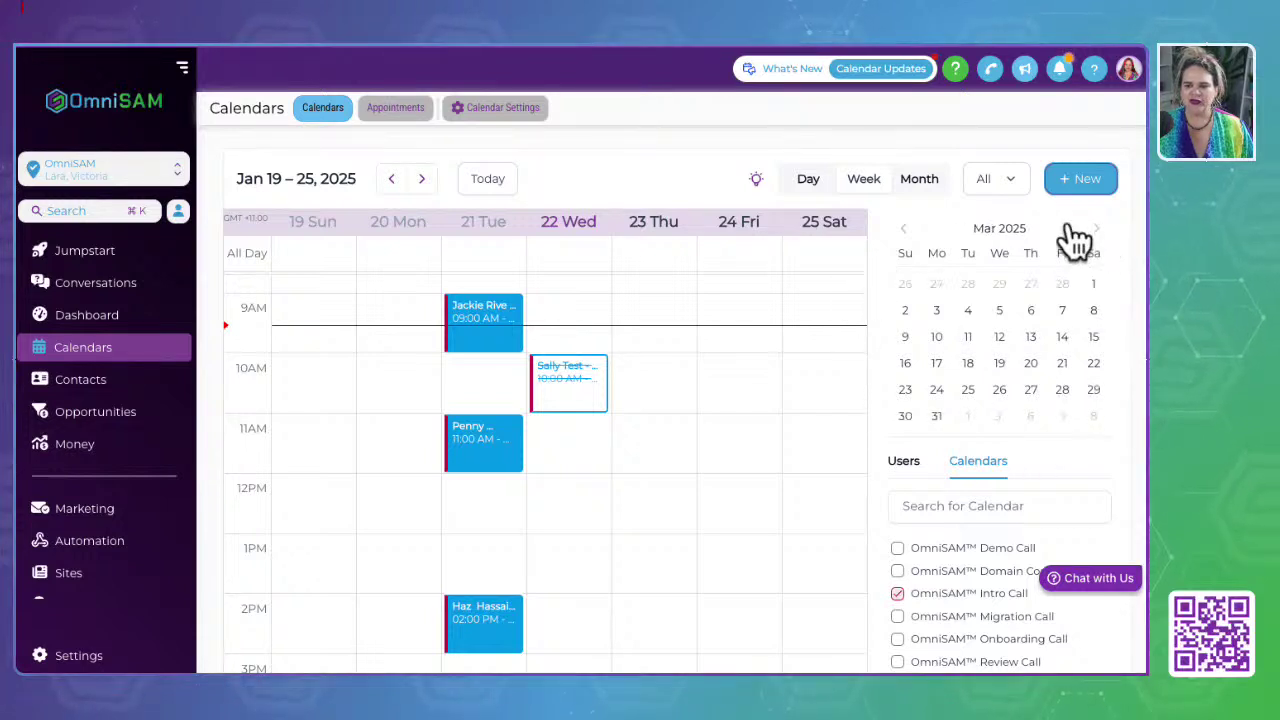
pyautogui.click(803, 182)
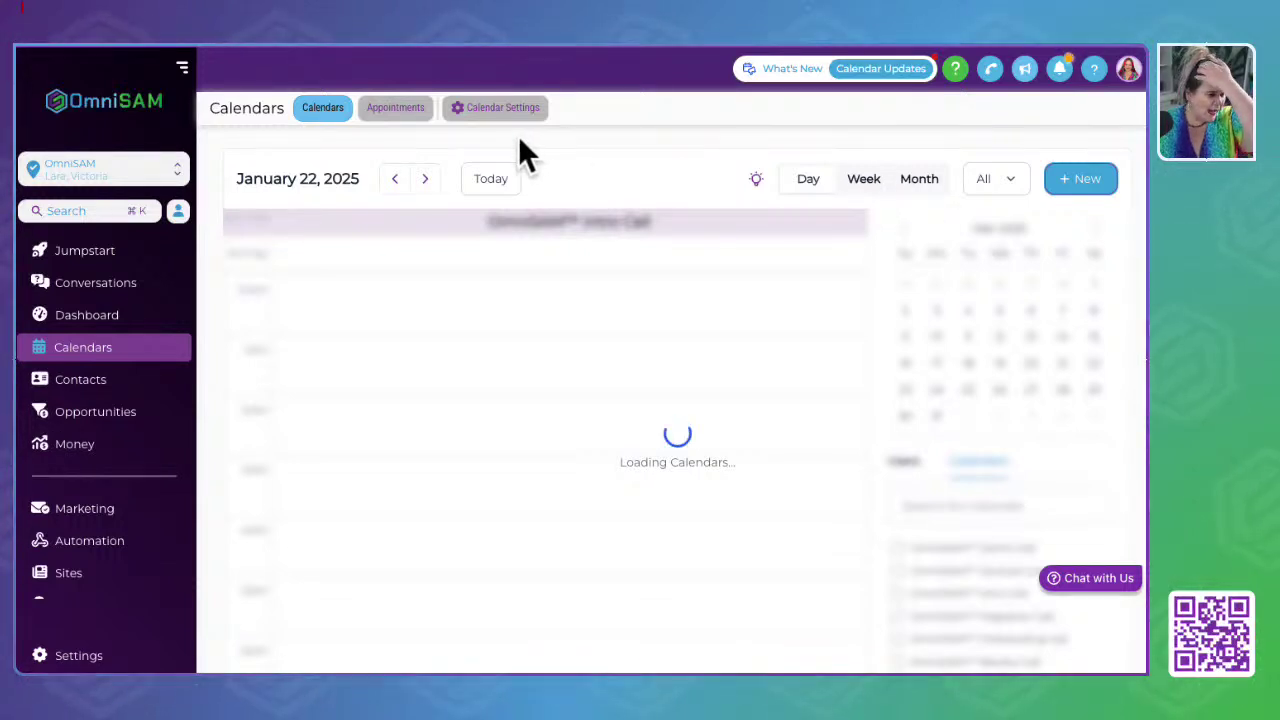
# Step: Open the Appointments list and check the sixth booking's status choices, leaving it Confirmed
pyautogui.click(396, 110)
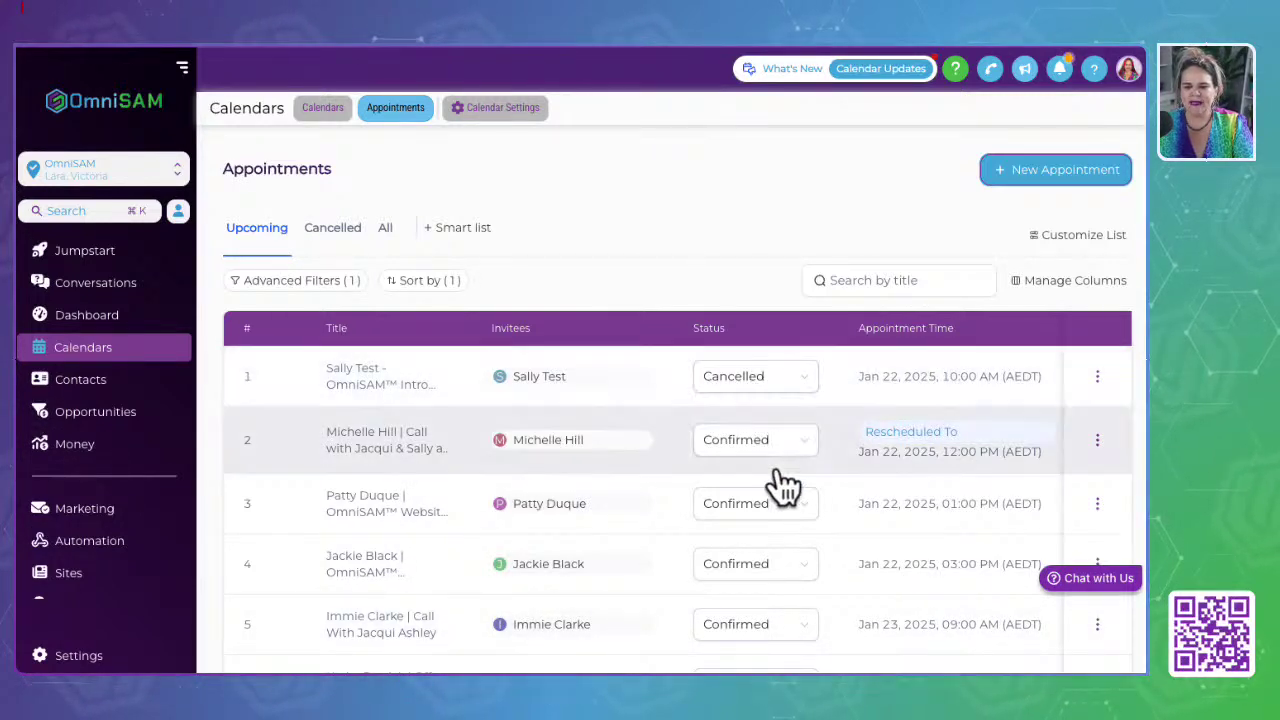
pyautogui.scroll(-3, 758, 612)
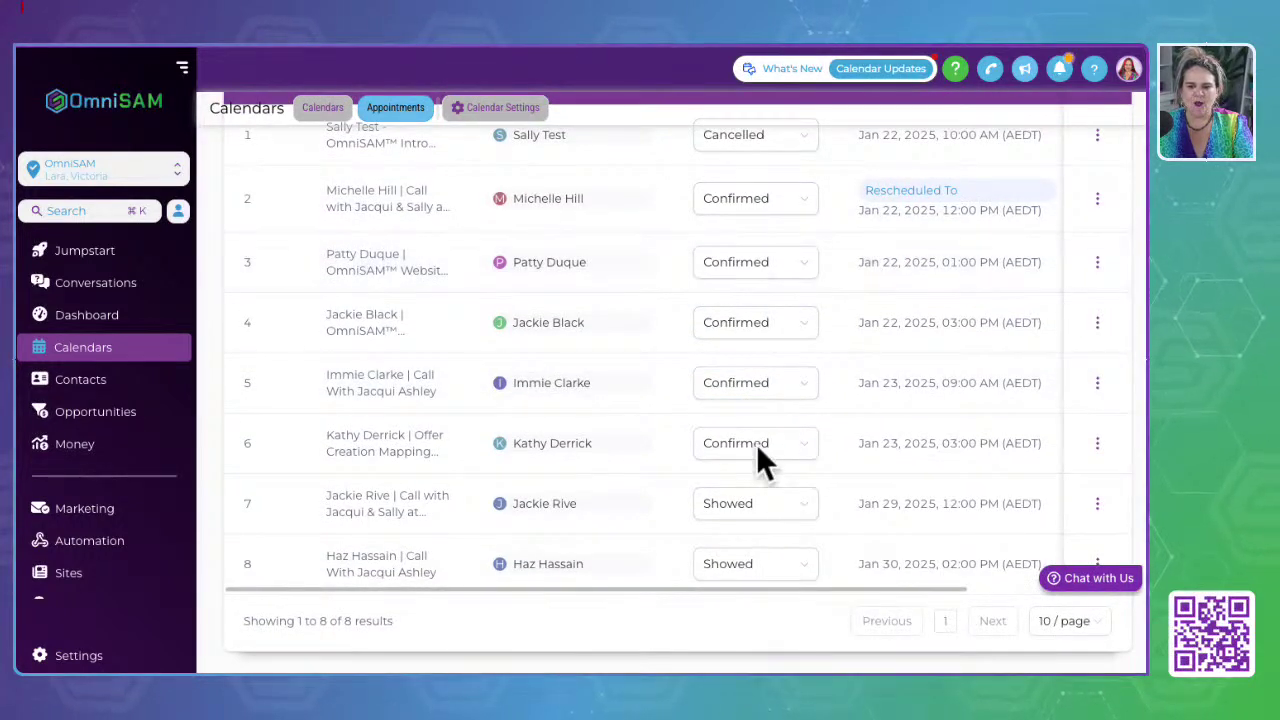
pyautogui.click(812, 446)
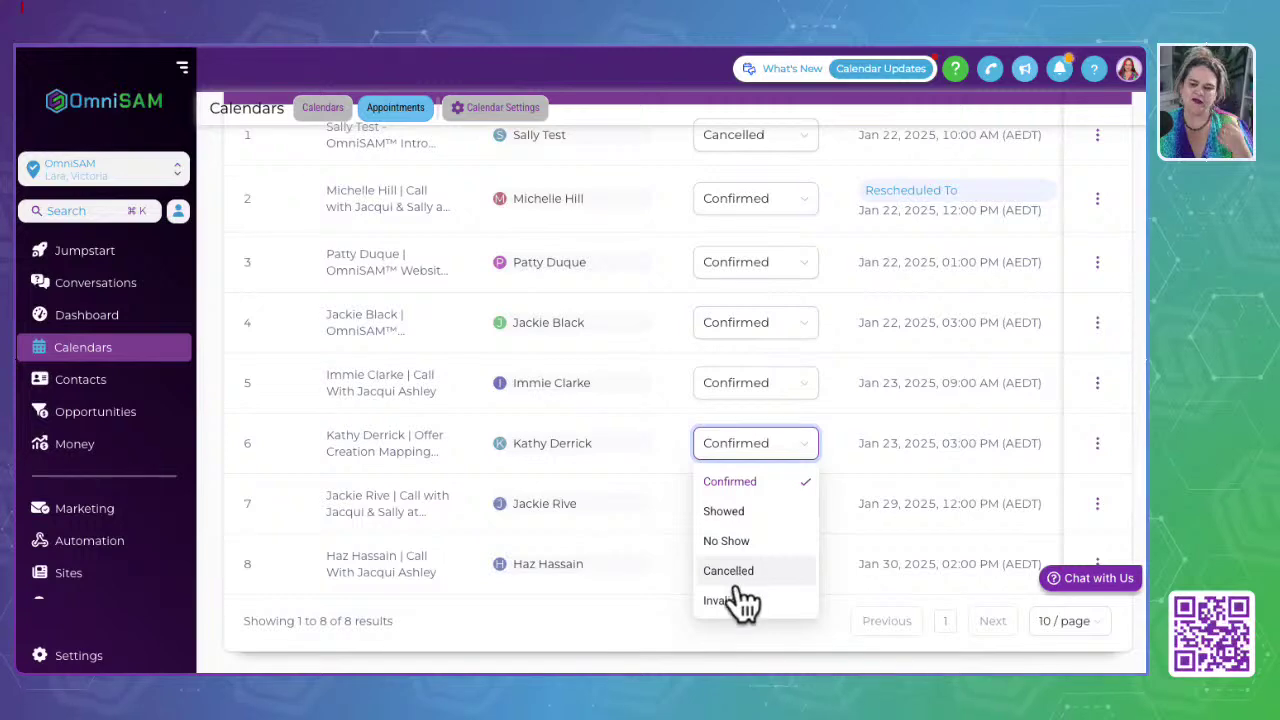
pyautogui.click(590, 621)
pyautogui.scroll(3, 584, 414)
pyautogui.scroll(-3, 586, 432)
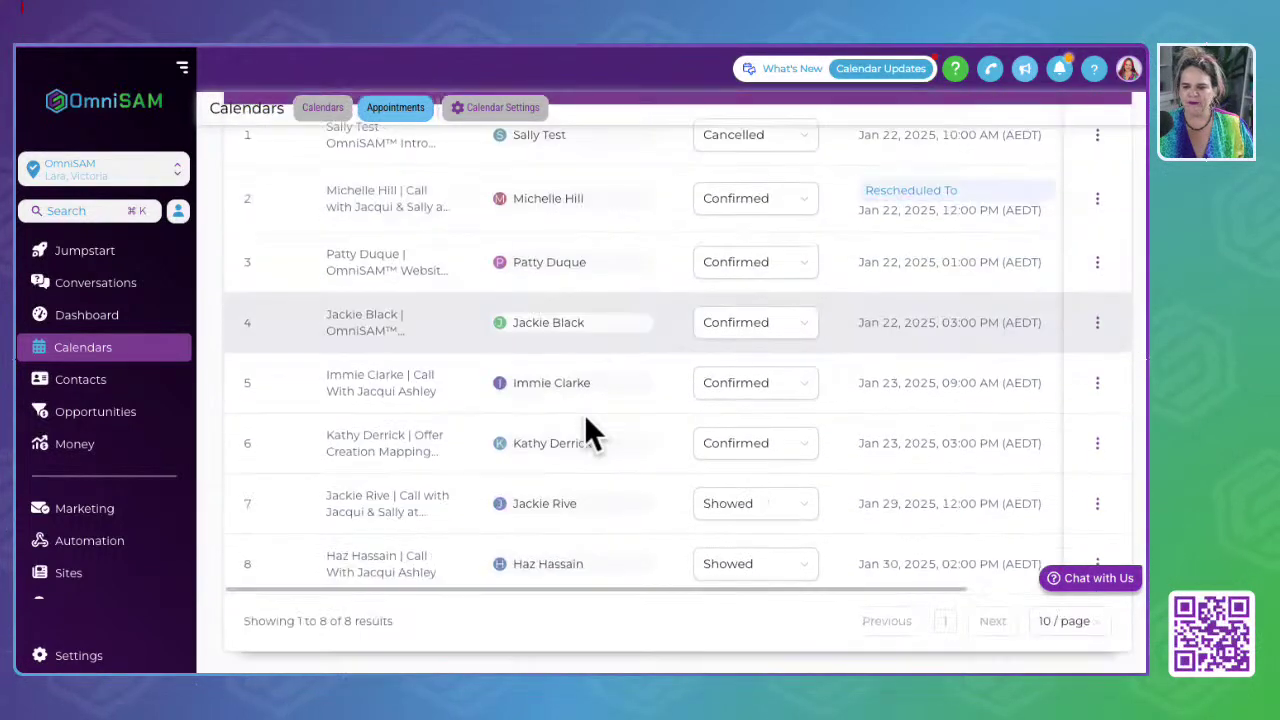
pyautogui.scroll(3, 586, 432)
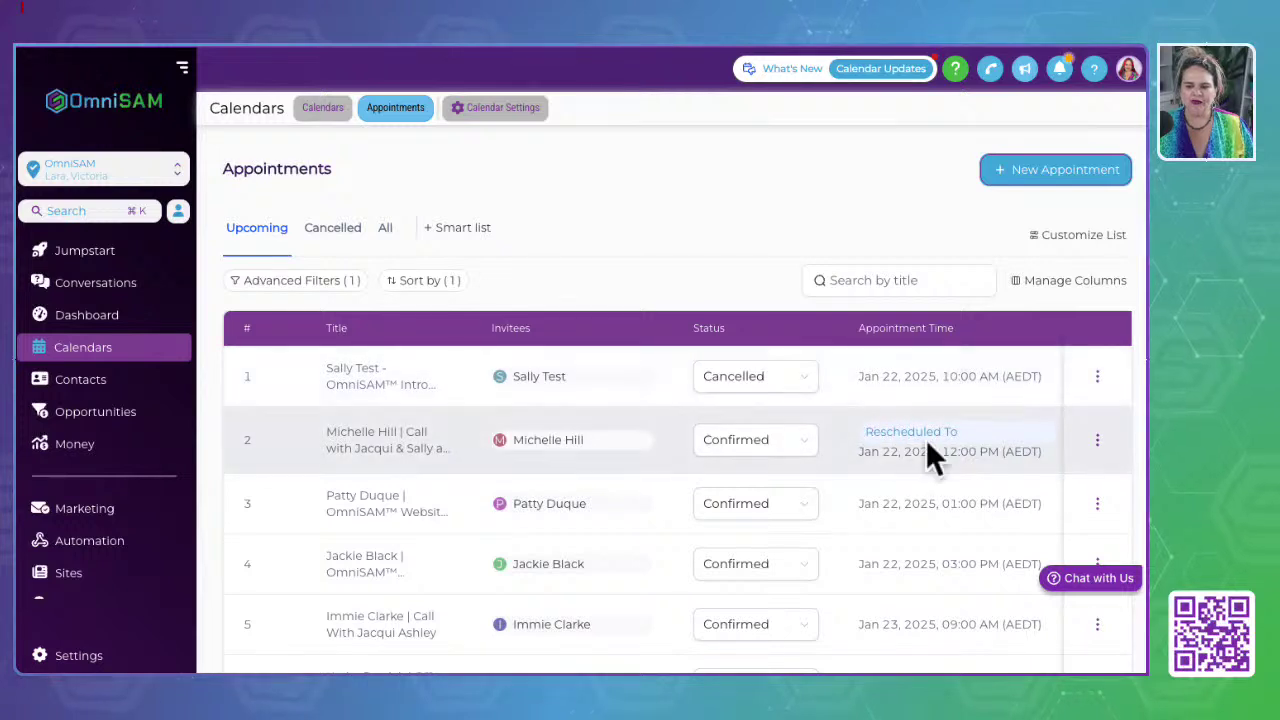
# Step: Inspect the second appointment's Rescheduled To time, its actions menu, and the Customize List options
pyautogui.moveTo(968, 431); pyautogui.dragTo(868, 431)
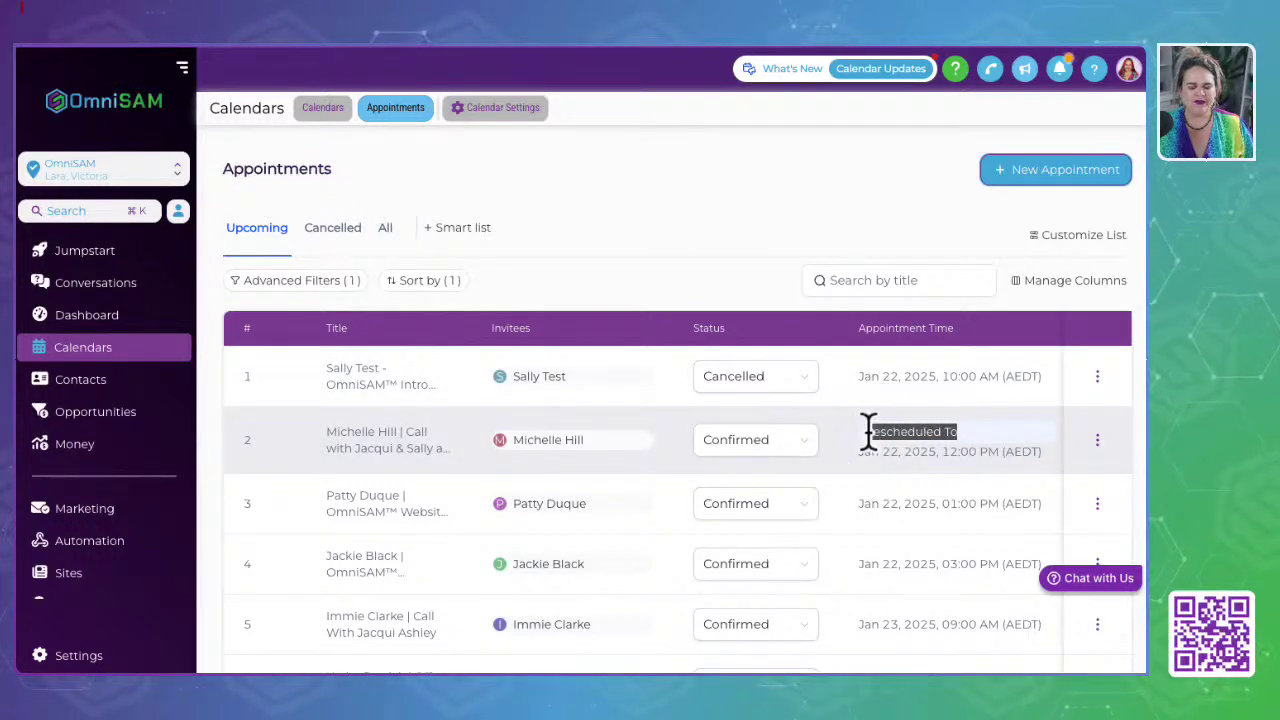
pyautogui.click(1097, 445)
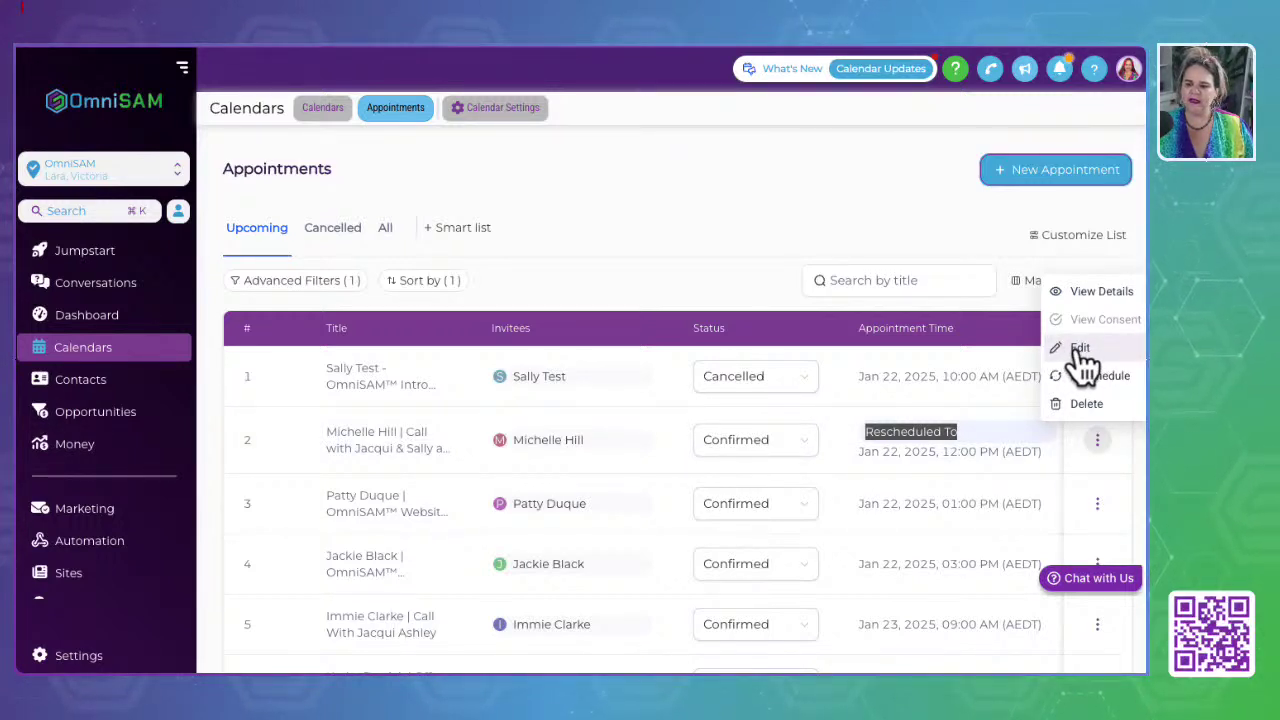
pyautogui.click(786, 198)
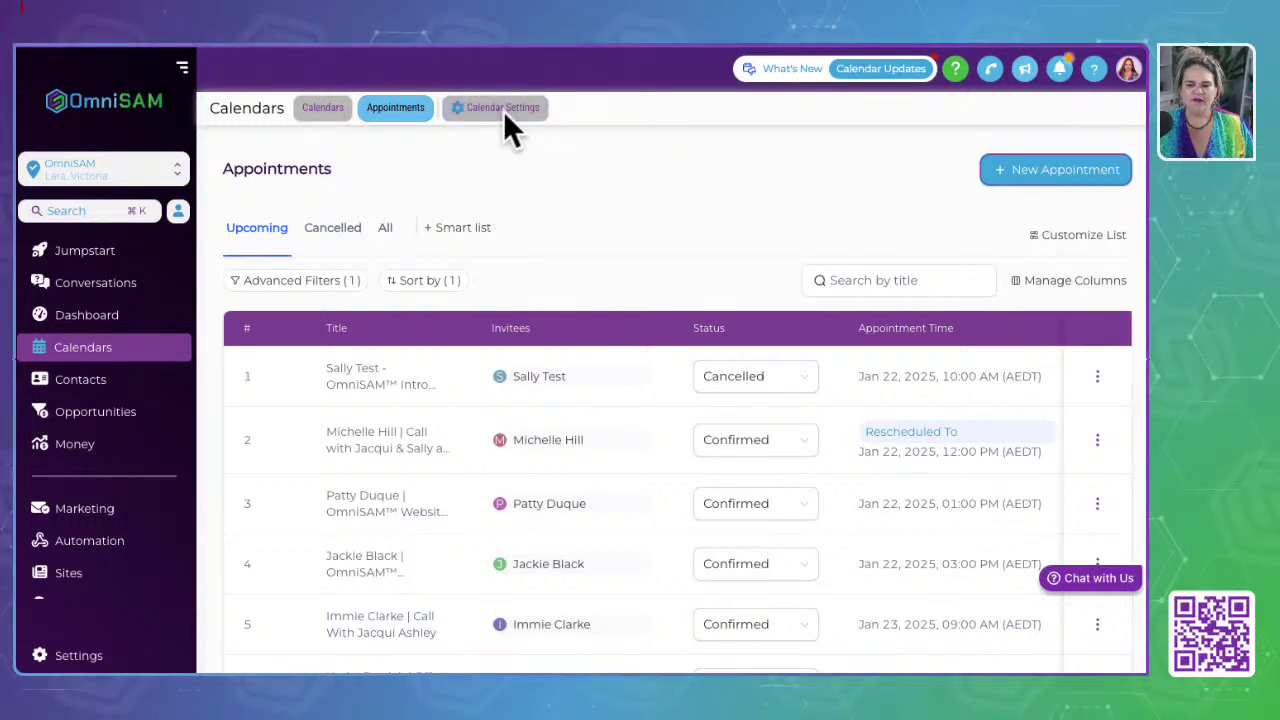
pyautogui.click(1085, 240)
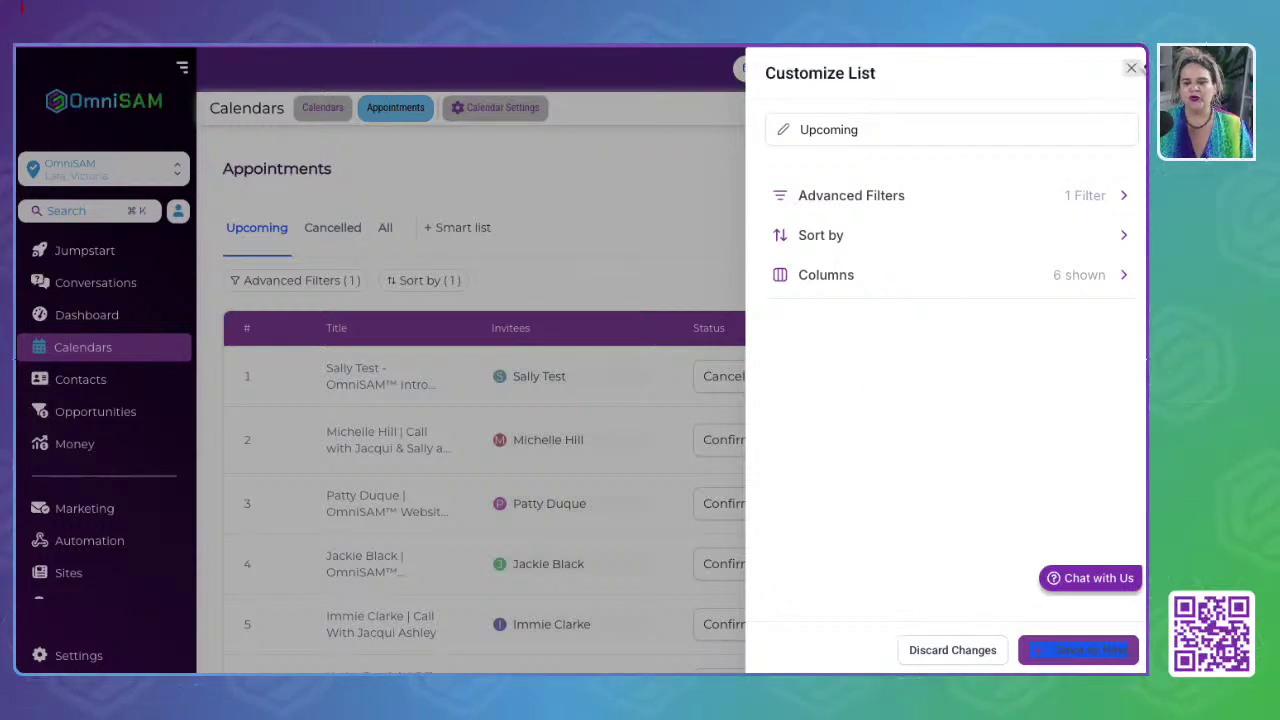
pyautogui.click(1131, 68)
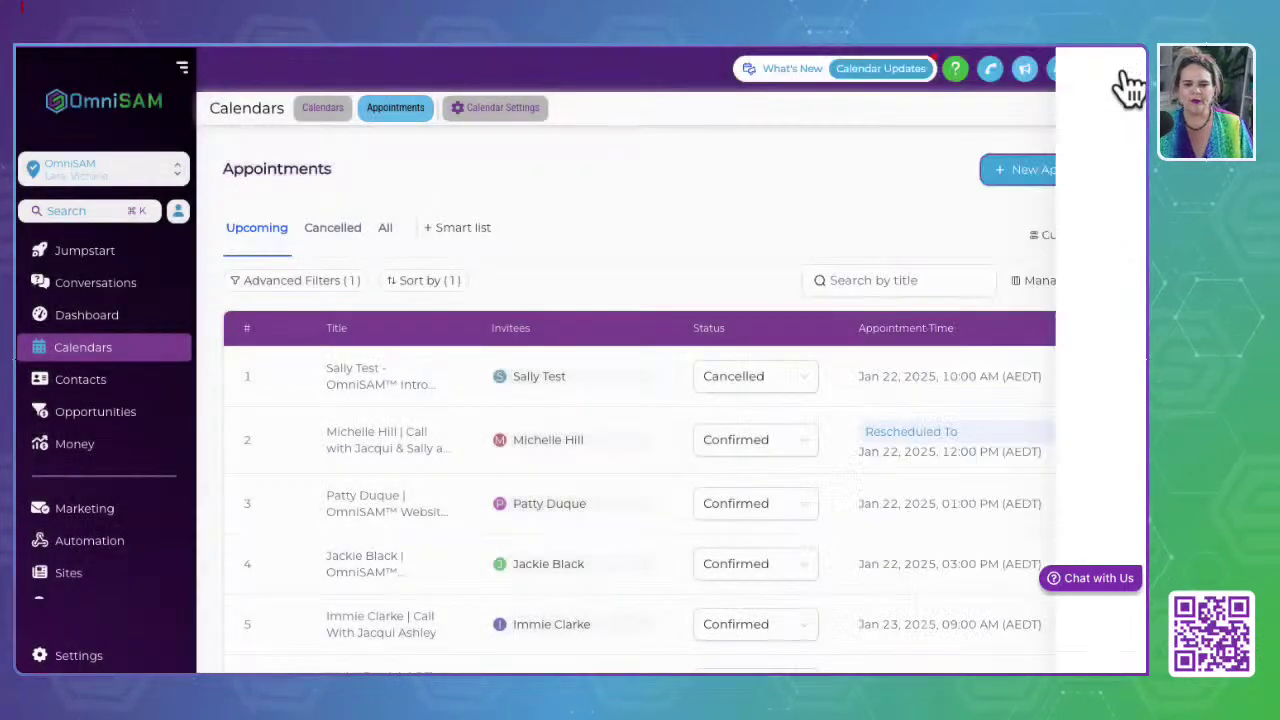
# Step: Open Calendar Settings, going back to Appointments once and reopening it
pyautogui.click(505, 110)
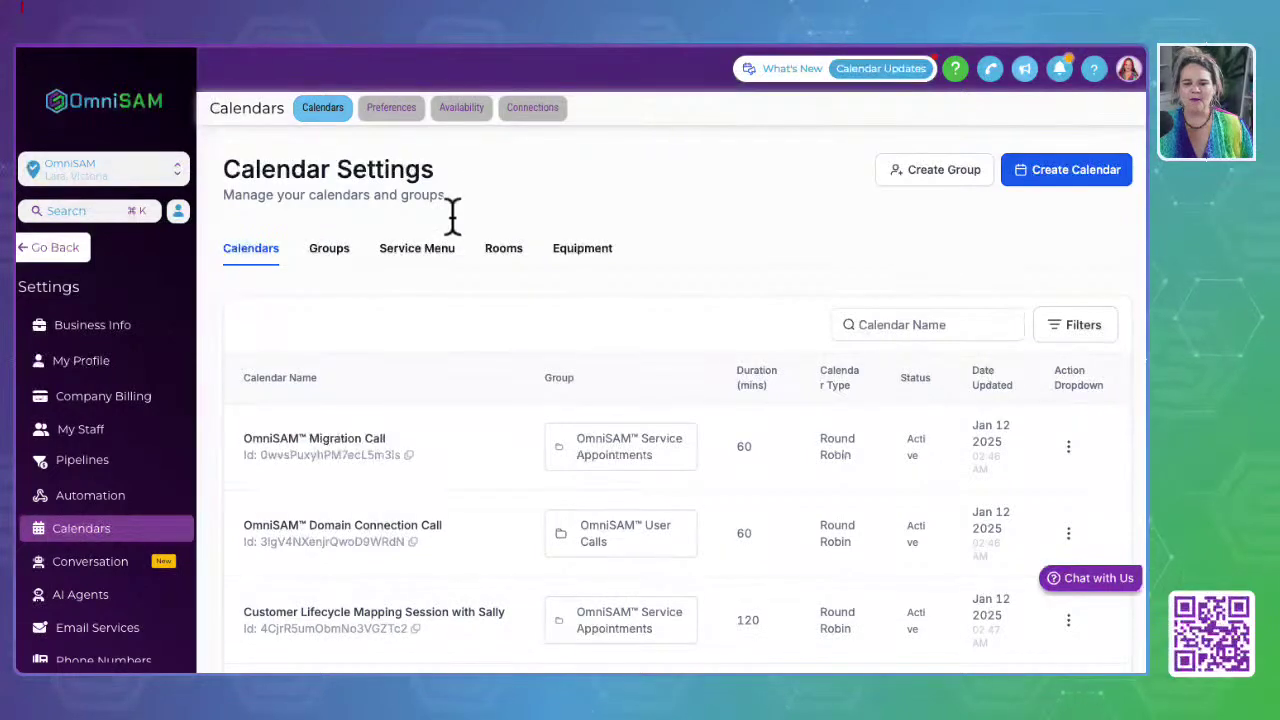
pyautogui.click(58, 262)
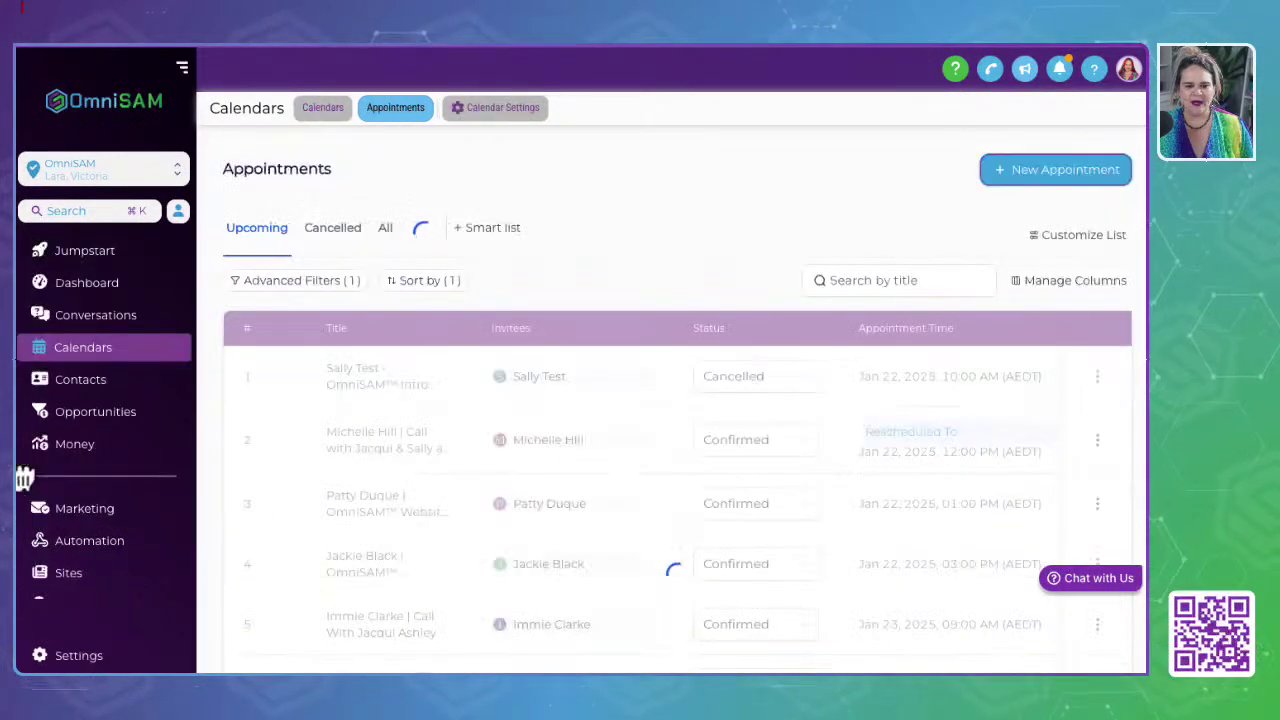
pyautogui.click(490, 112)
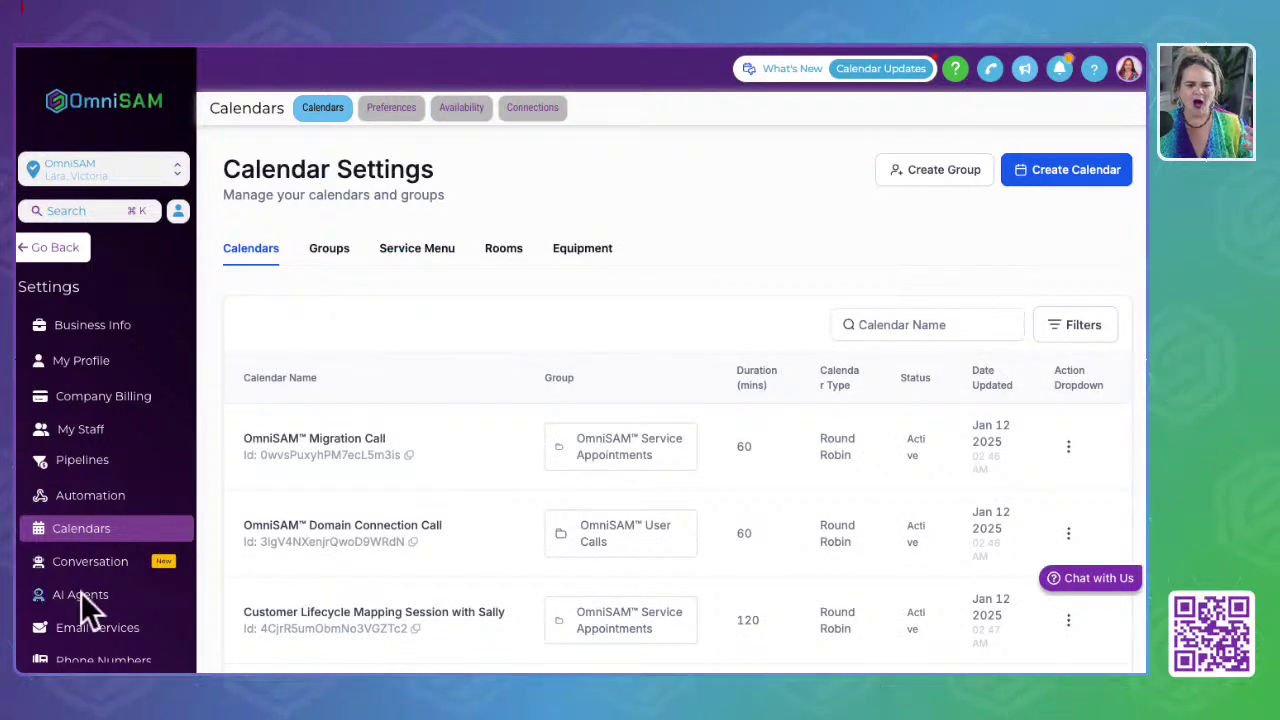
# Step: Scroll the calendars list and highlight the Group column and the first calendar's group
pyautogui.scroll(-5, 78, 603)
pyautogui.scroll(5, 75, 605)
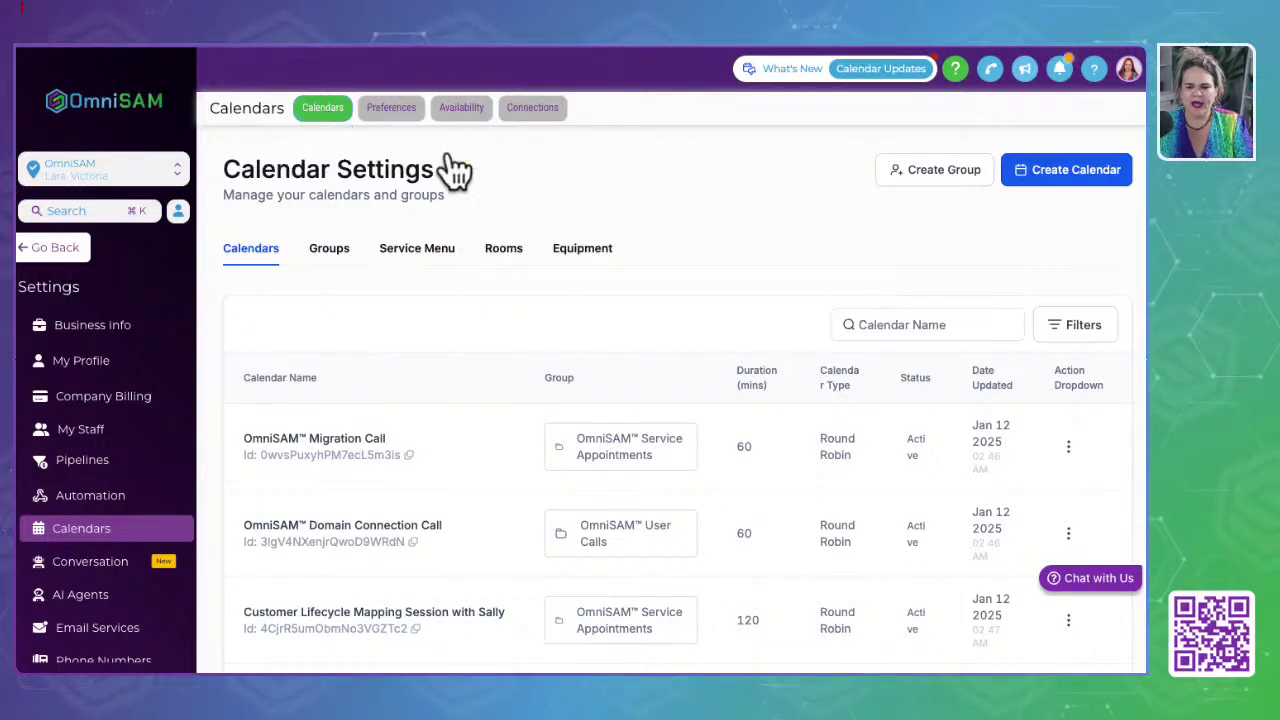
pyautogui.scroll(-2, 397, 500)
pyautogui.scroll(-4, 397, 500)
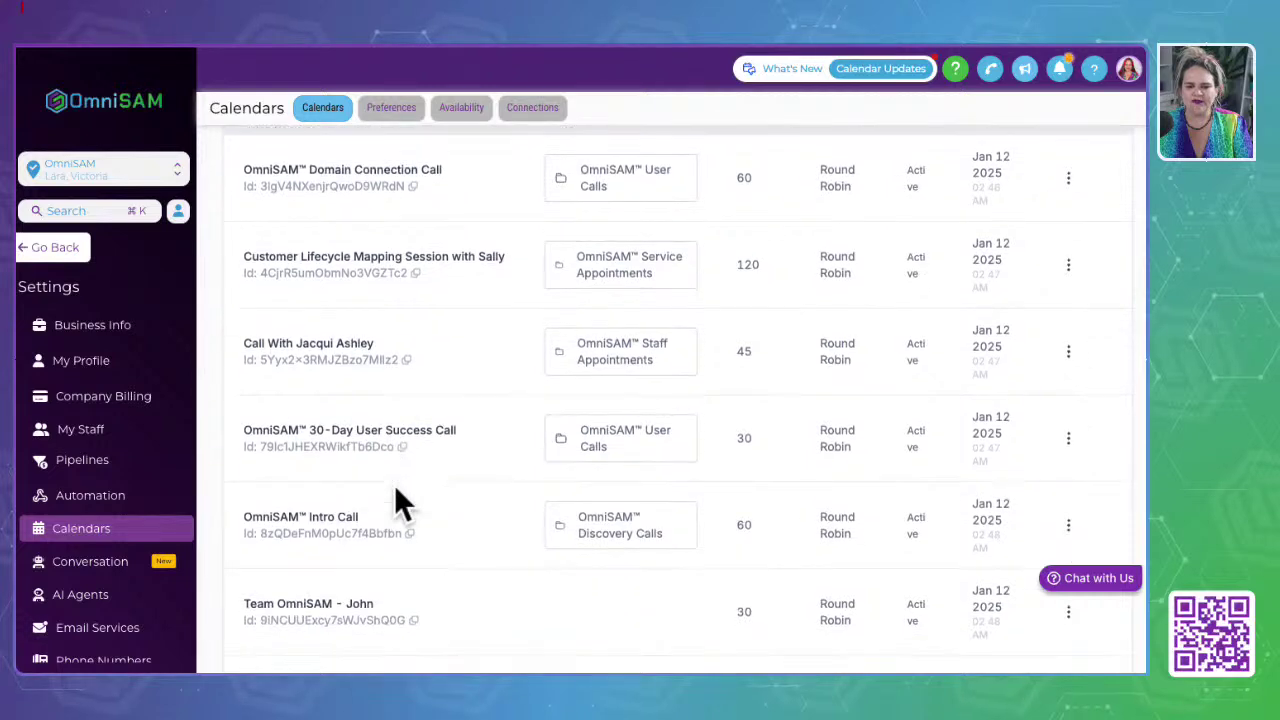
pyautogui.scroll(-2, 397, 500)
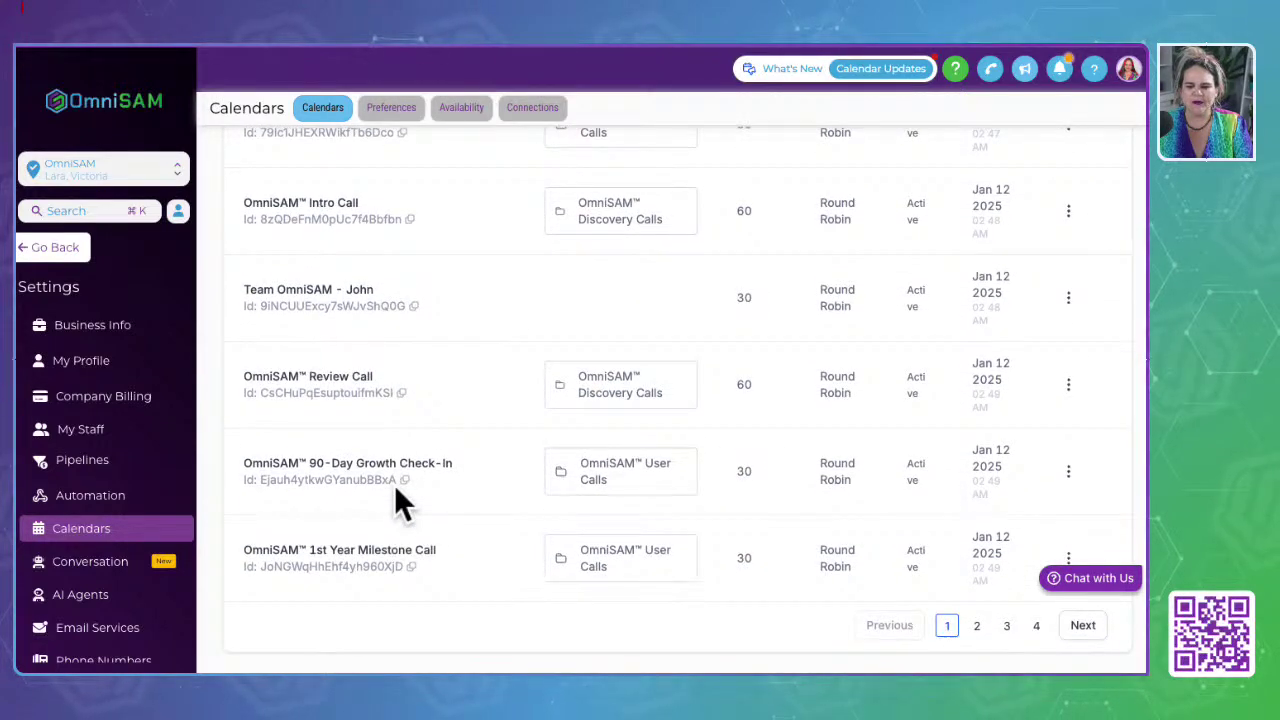
pyautogui.scroll(5, 395, 490)
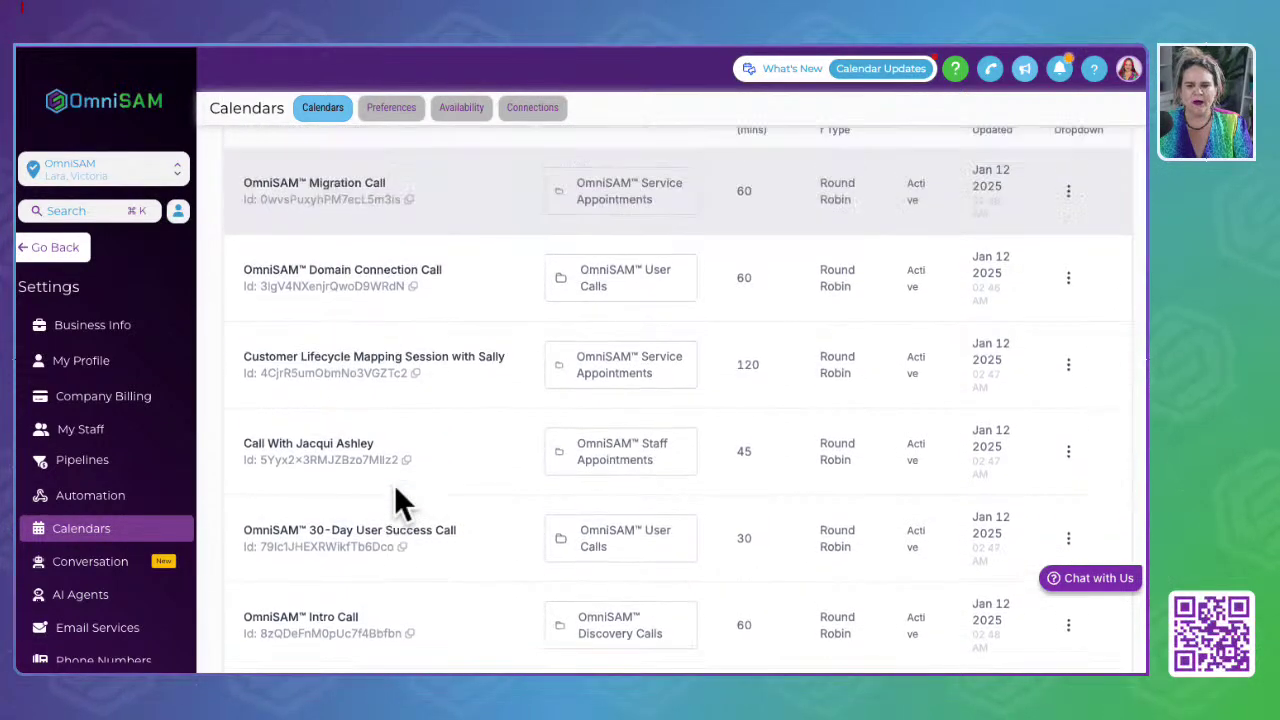
pyautogui.scroll(3, 395, 490)
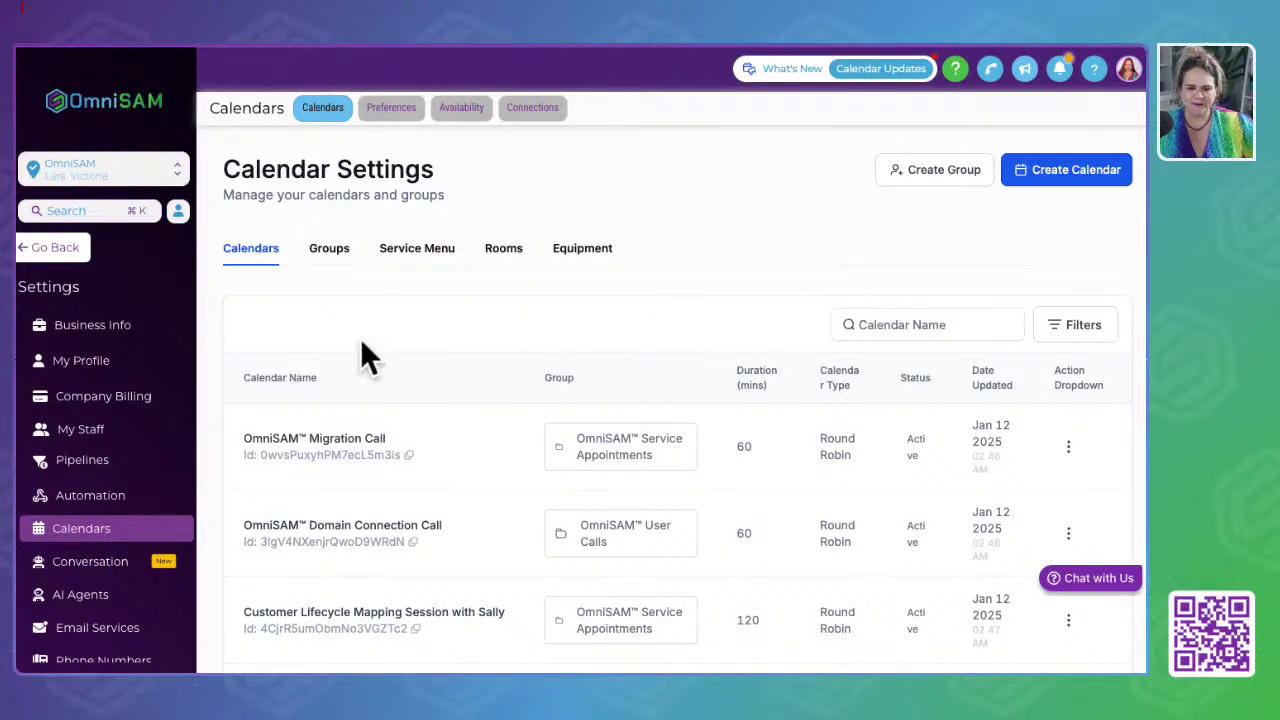
pyautogui.scroll(-1, 360, 350)
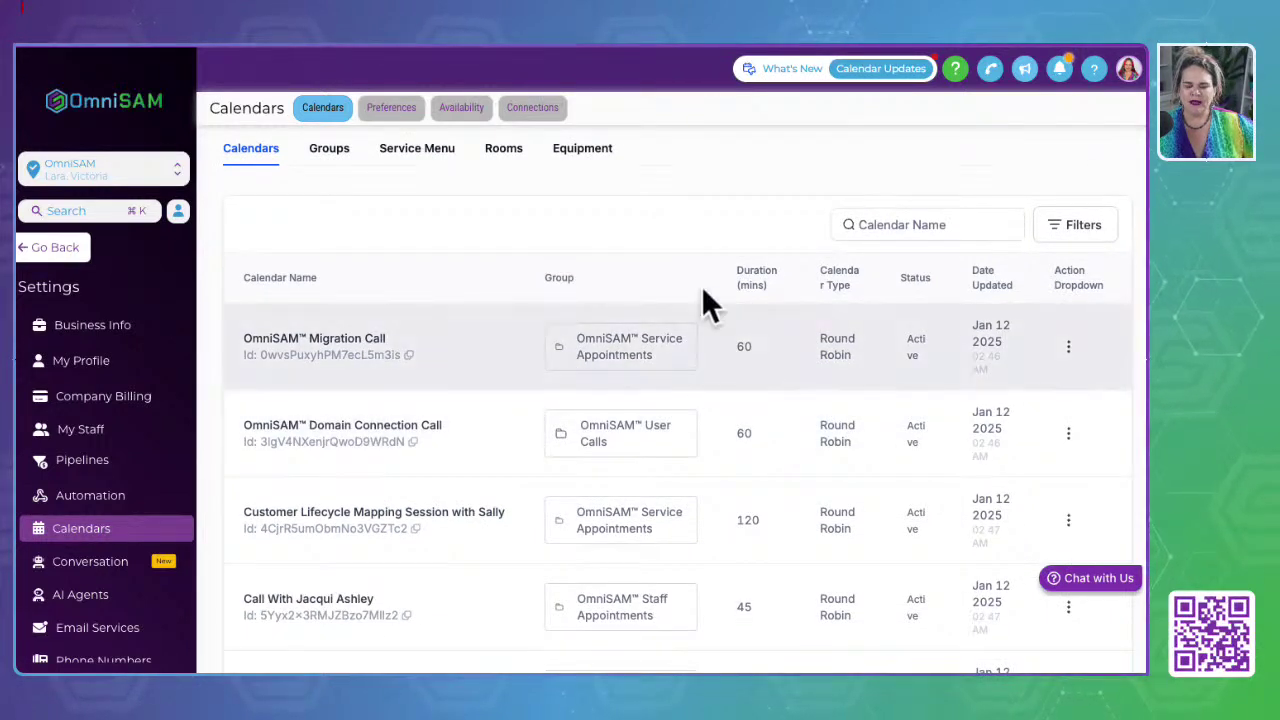
pyautogui.moveTo(540, 280); pyautogui.dragTo(614, 277)
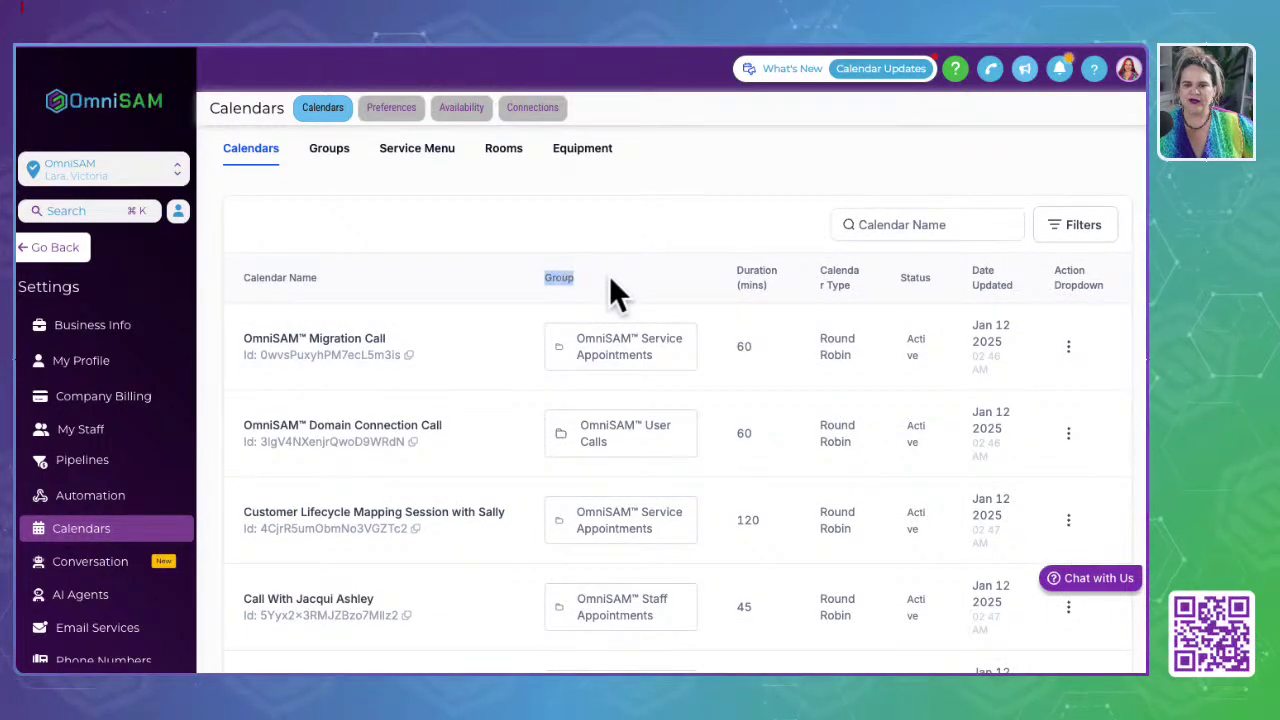
pyautogui.moveTo(578, 338); pyautogui.dragTo(670, 362)
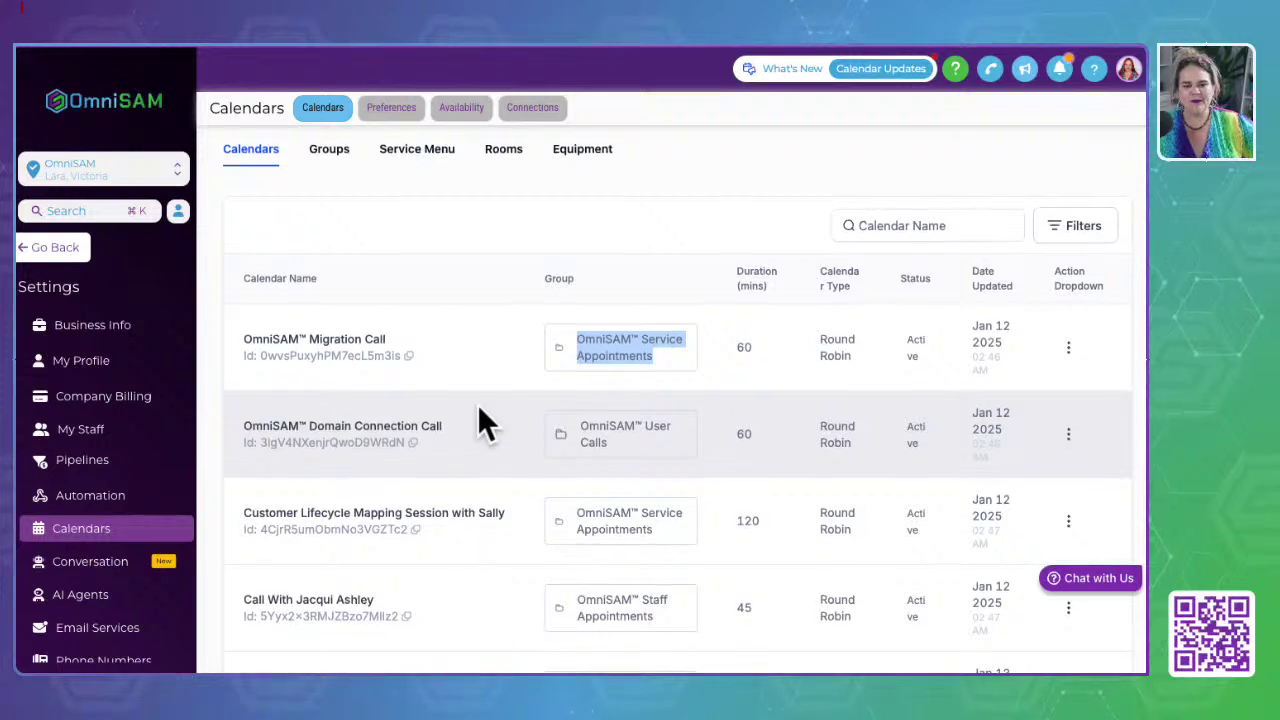
pyautogui.scroll(2, 460, 400)
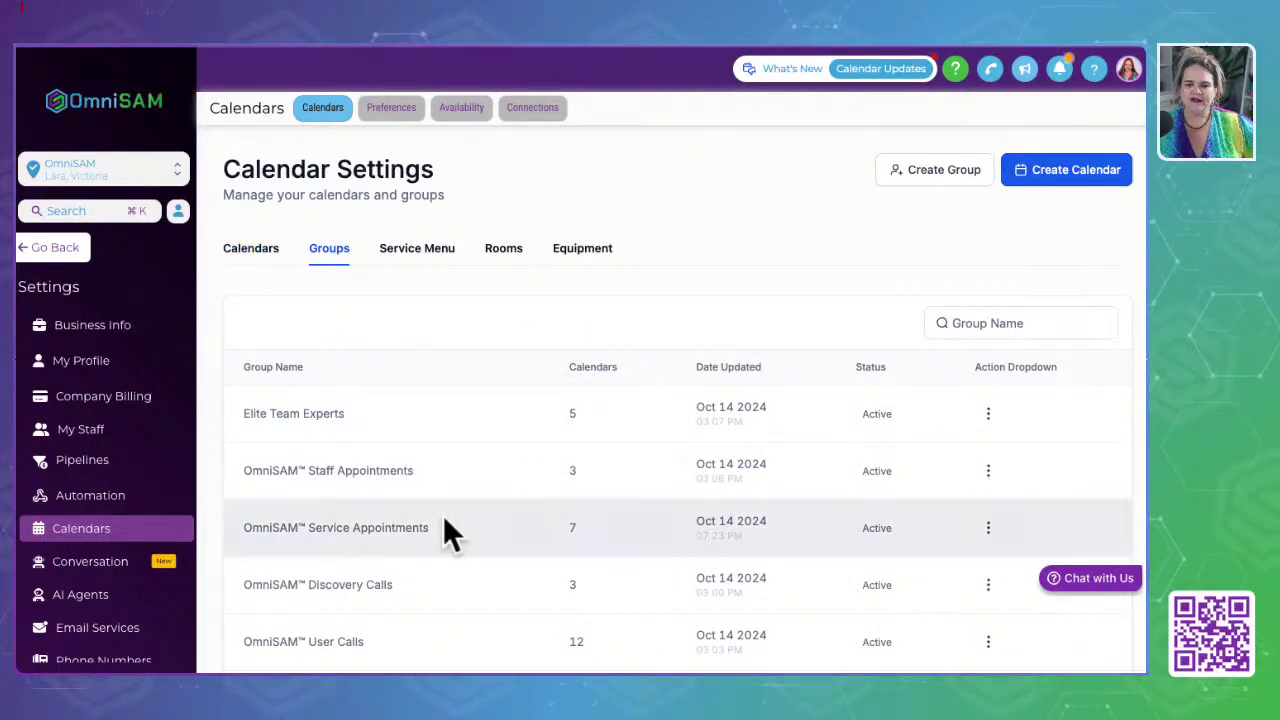
pyautogui.scroll(-1, 443, 520)
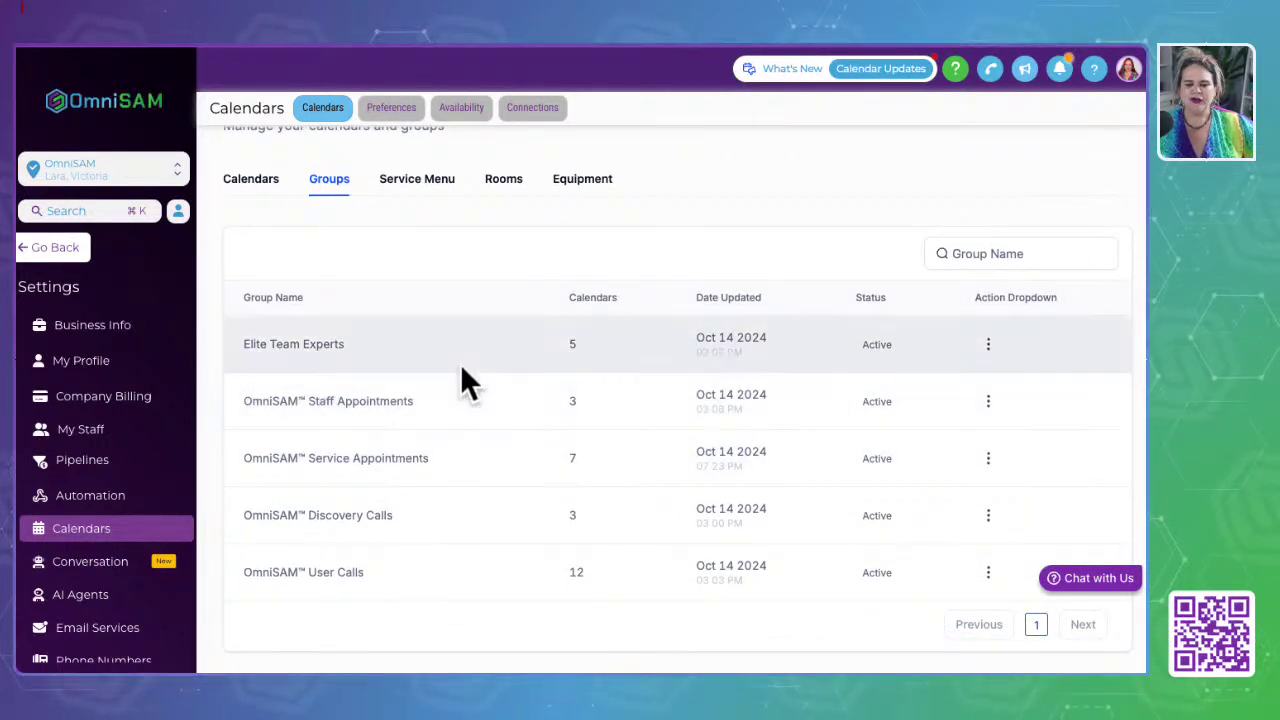
pyautogui.moveTo(232, 345); pyautogui.dragTo(383, 345)
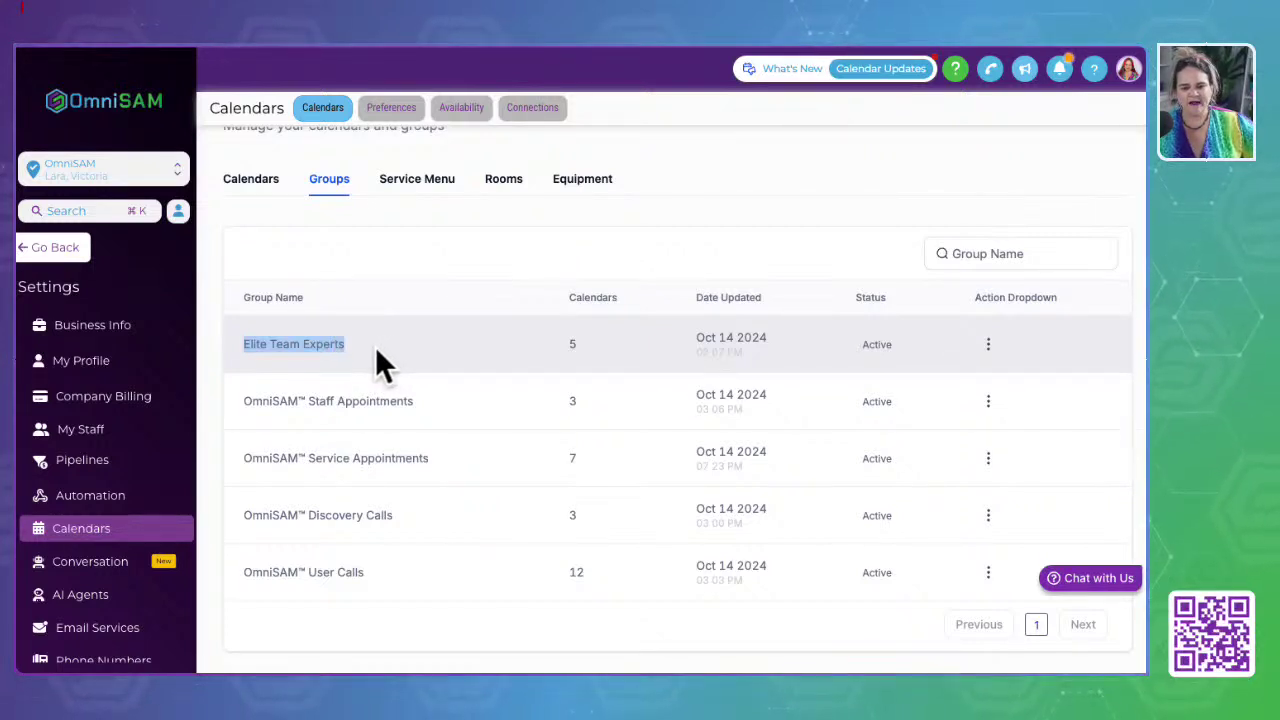
pyautogui.click(375, 346)
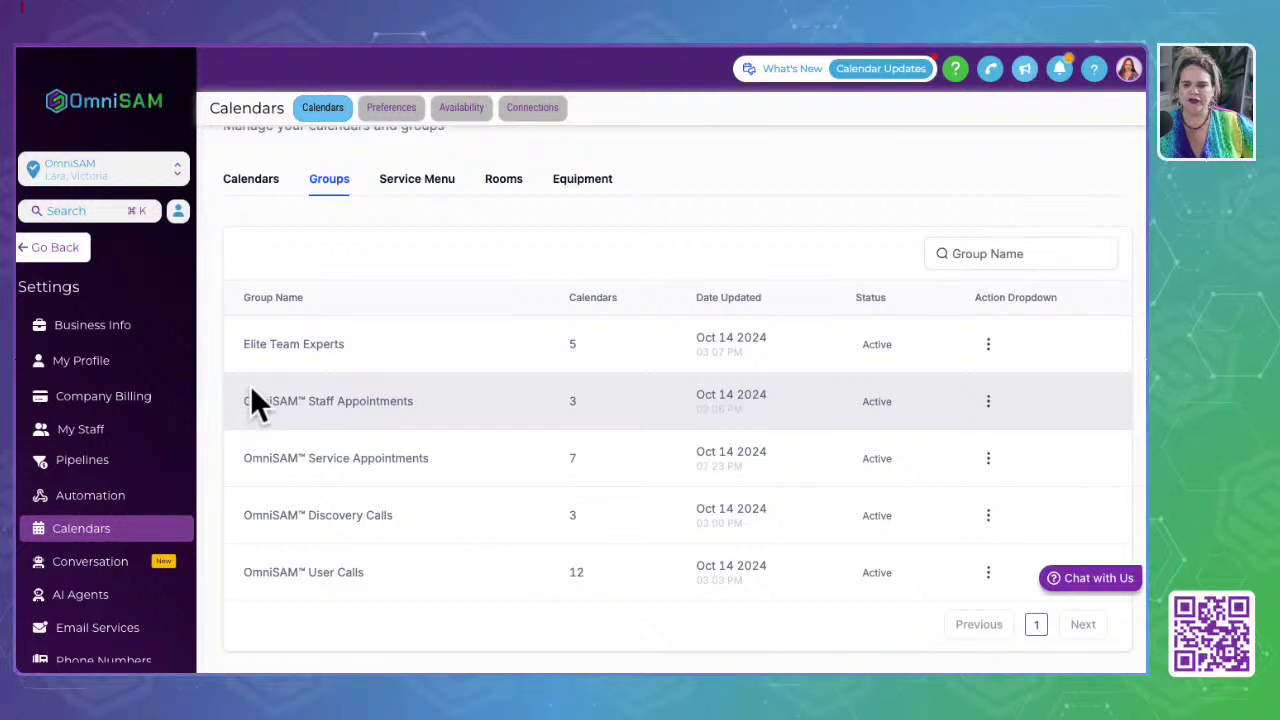
pyautogui.moveTo(236, 403); pyautogui.dragTo(427, 402)
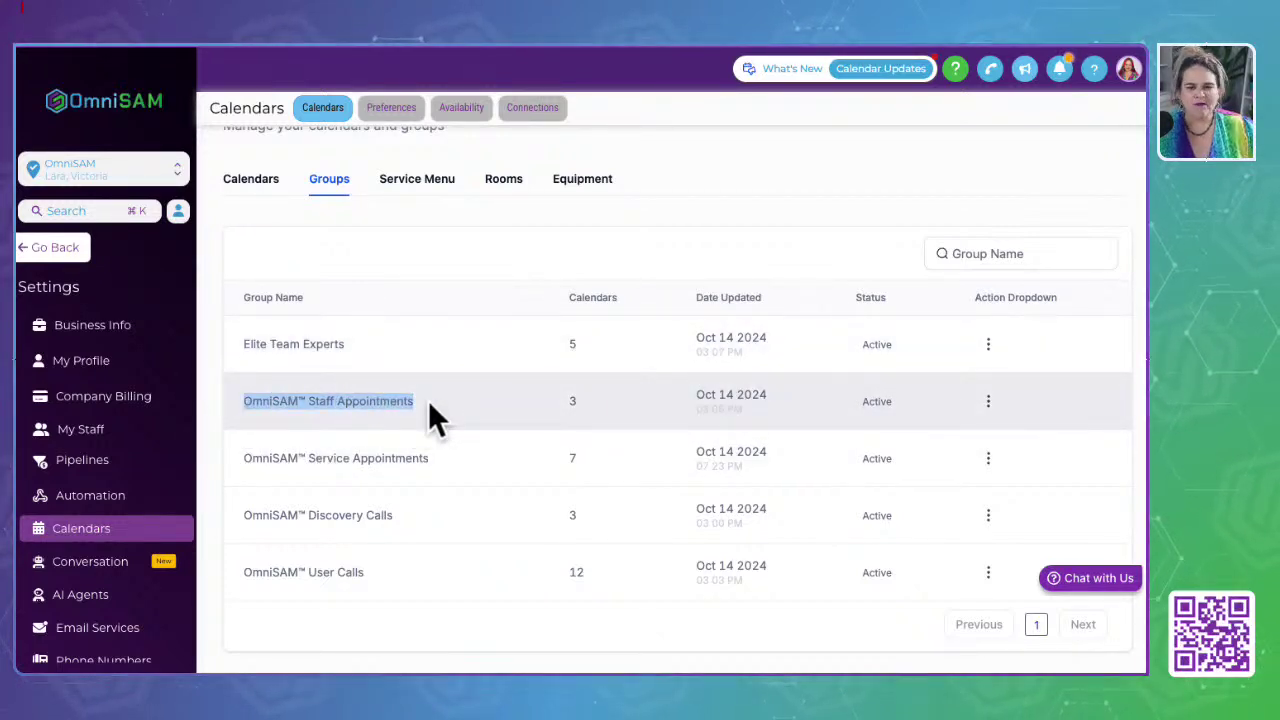
pyautogui.moveTo(240, 460); pyautogui.dragTo(438, 460)
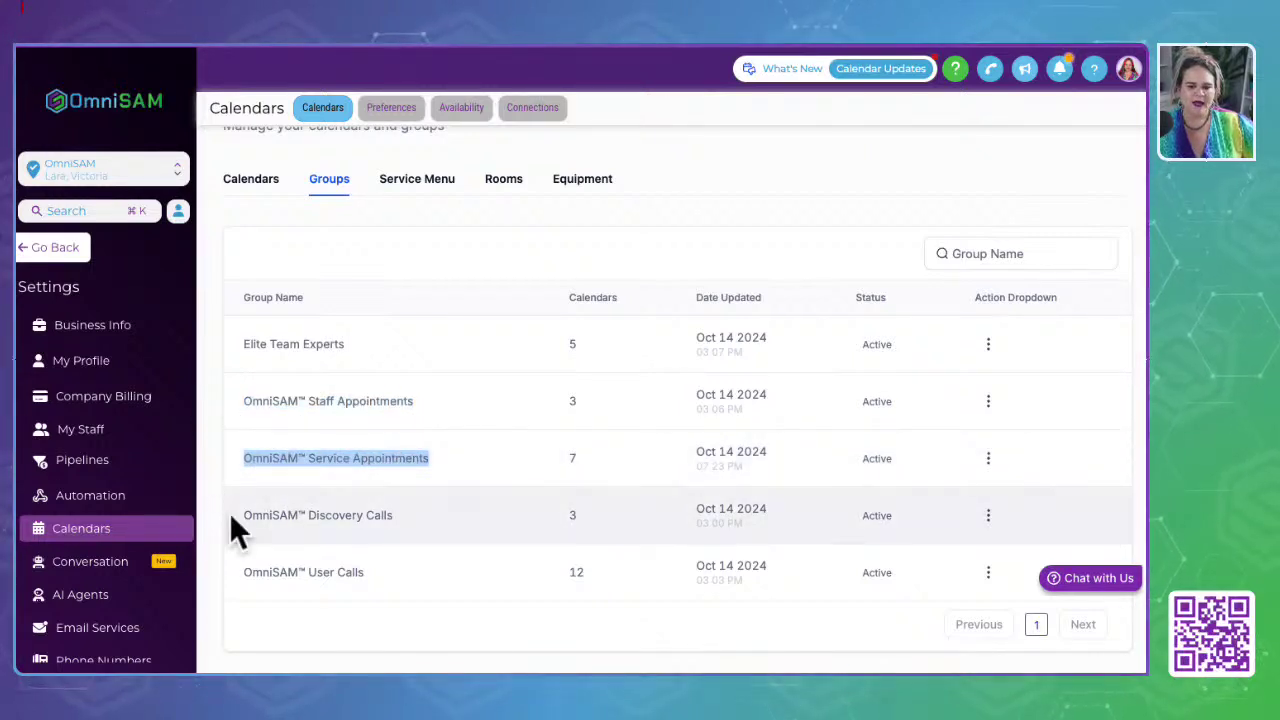
pyautogui.moveTo(231, 517); pyautogui.dragTo(419, 517)
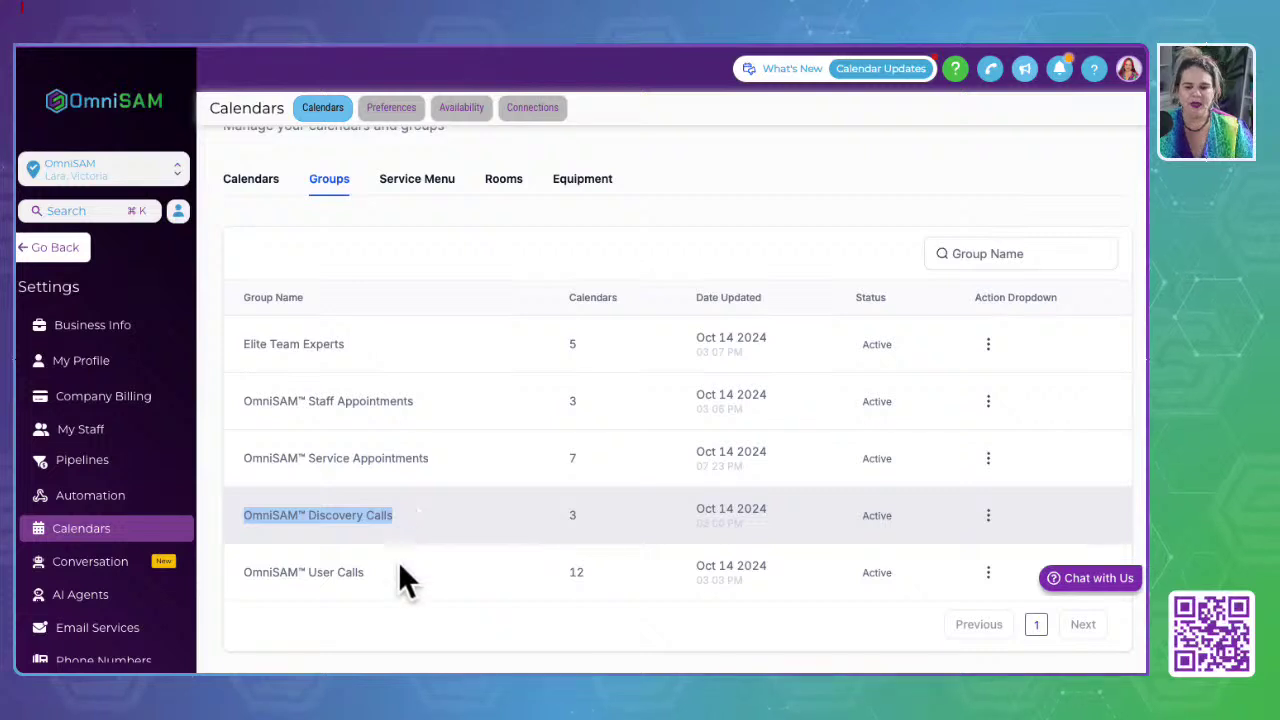
pyautogui.moveTo(238, 575); pyautogui.dragTo(430, 572)
pyautogui.click(410, 621)
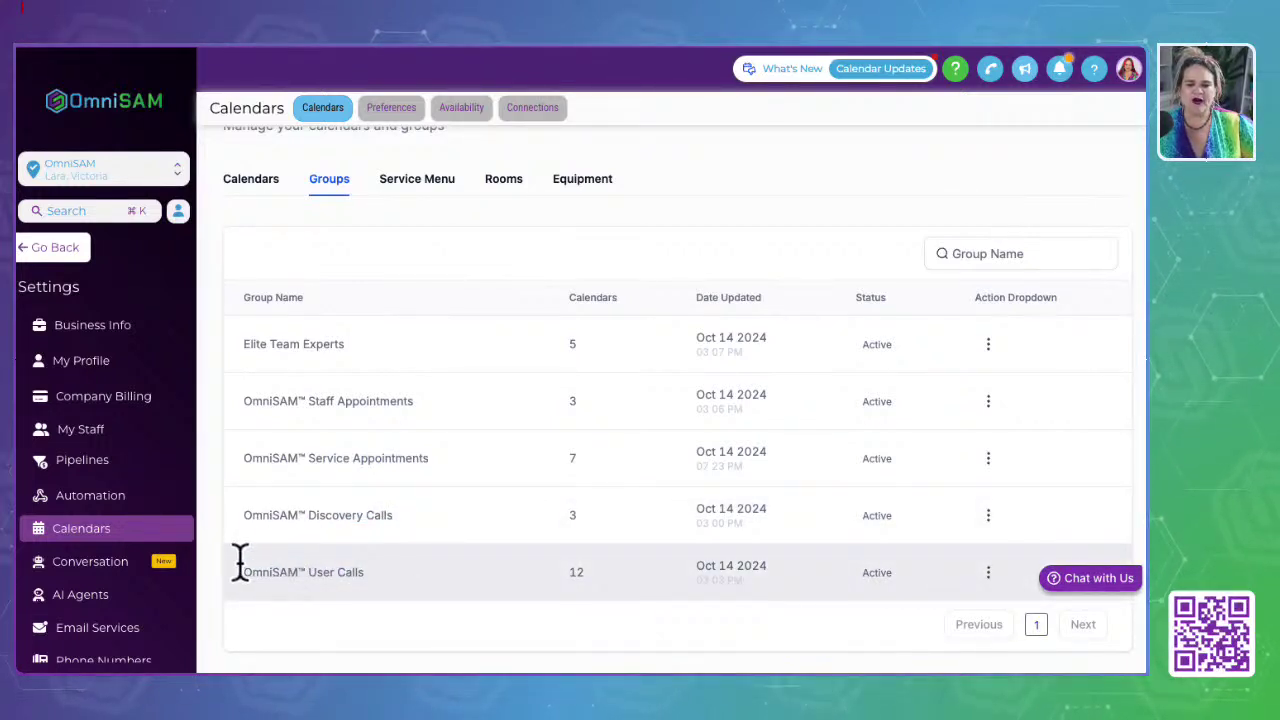
pyautogui.moveTo(240, 572); pyautogui.dragTo(374, 571)
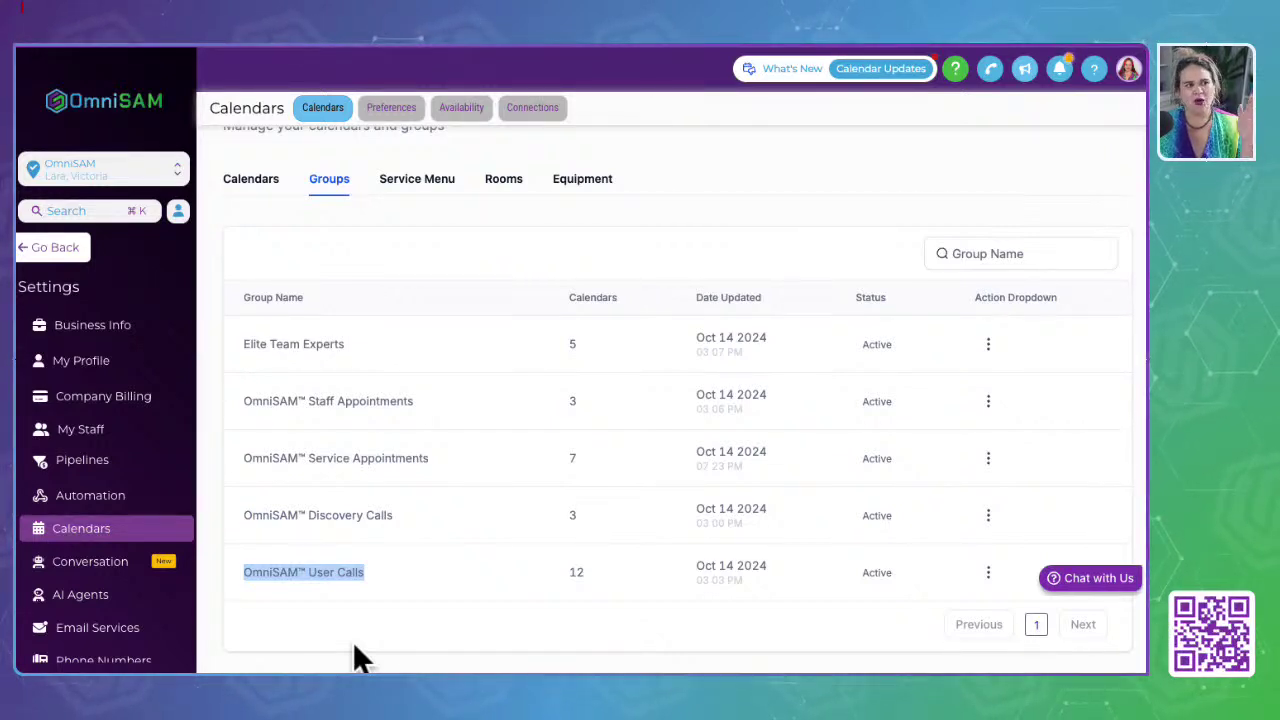
pyautogui.scroll(1, 390, 545)
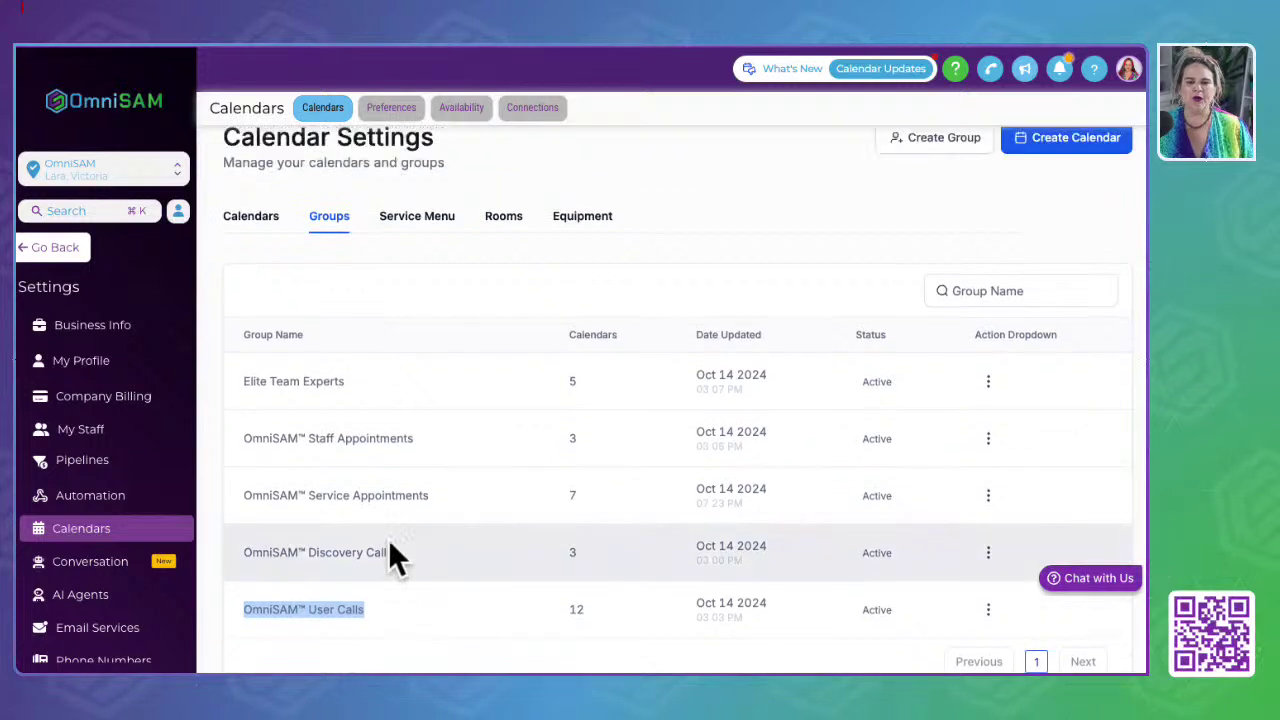
pyautogui.scroll(1, 388, 553)
pyautogui.click(730, 285)
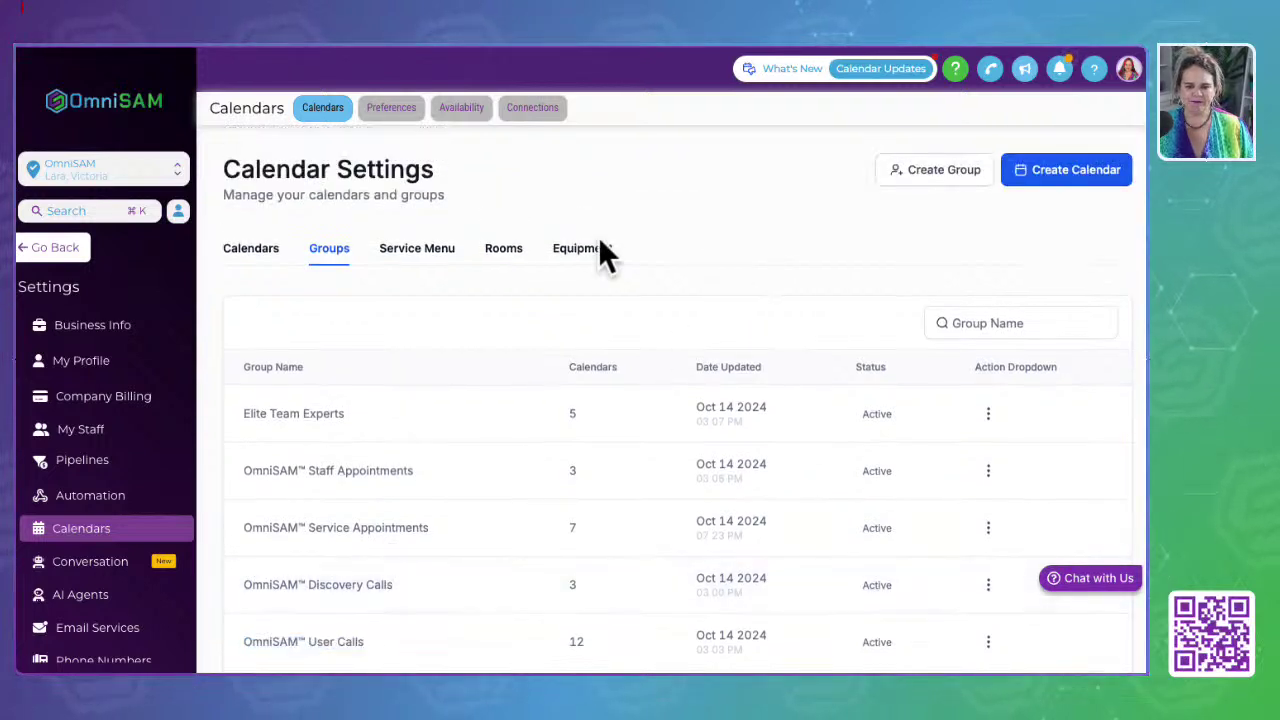
# Step: Start a new service menu and name it Waxing
pyautogui.click(414, 258)
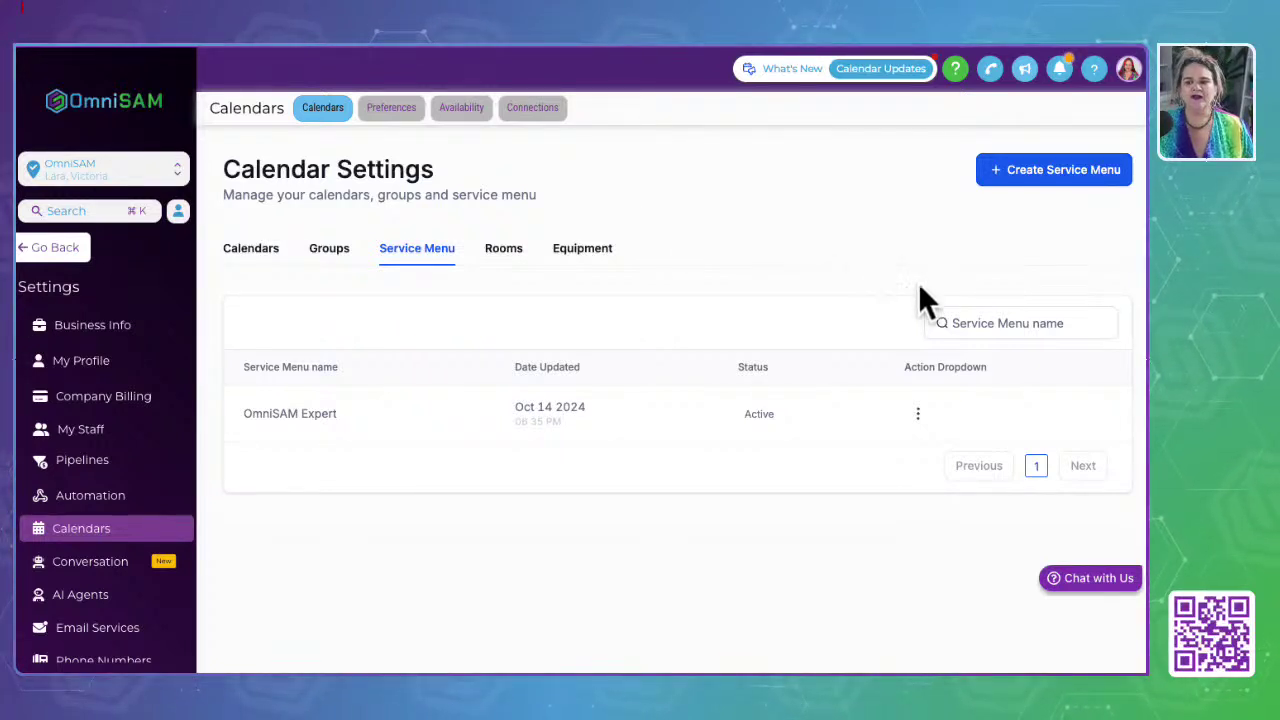
pyautogui.click(1045, 175)
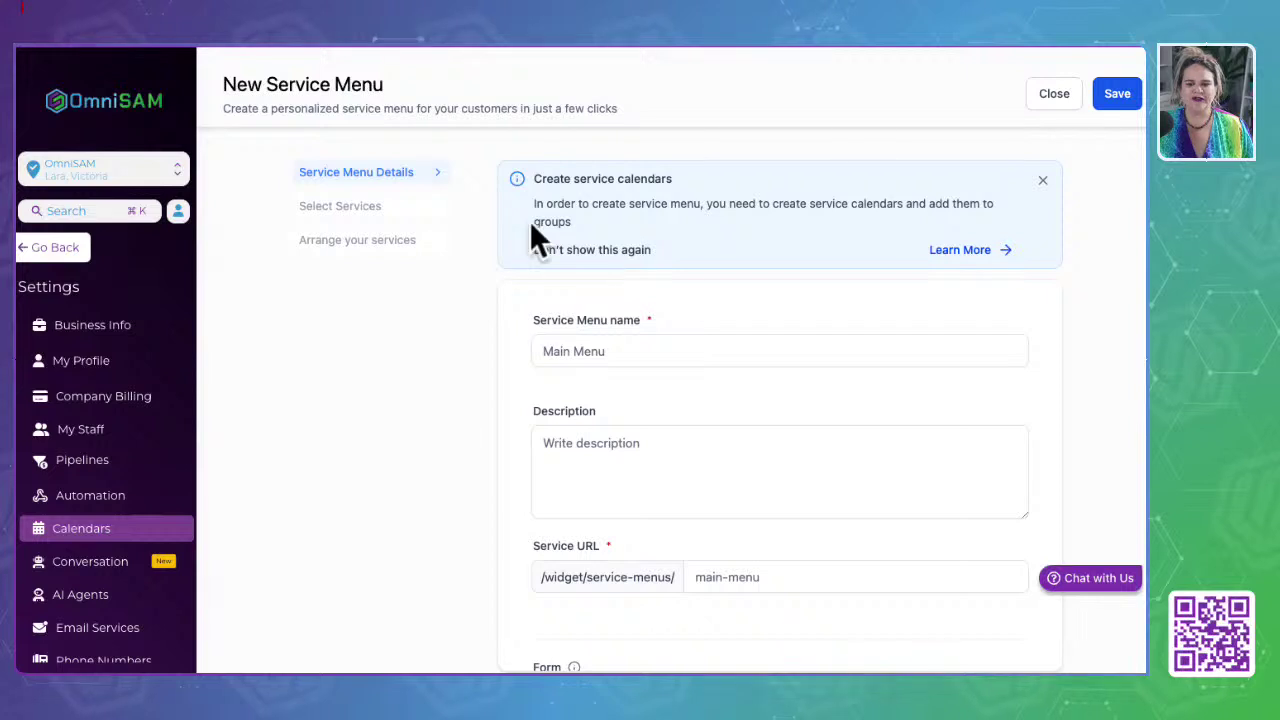
pyautogui.scroll(-1, 615, 391)
pyautogui.scroll(1, 615, 391)
pyautogui.scroll(-1, 515, 405)
pyautogui.scroll(1, 510, 425)
pyautogui.click(671, 351)
pyautogui.write('Waxing')
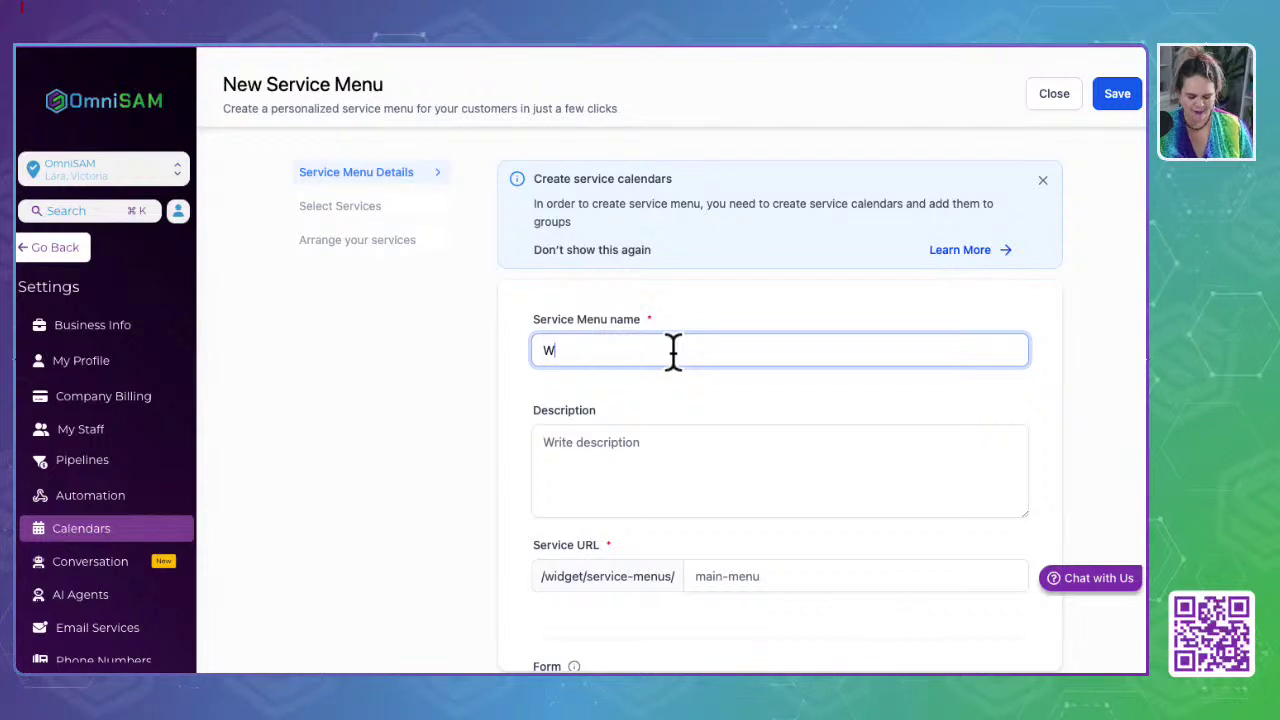
# Step: Set the service URL slug to waxing34235 and save the Waxing menu
pyautogui.click(780, 480)
pyautogui.scroll(-1, 749, 480)
pyautogui.click(586, 409)
pyautogui.scroll(-2, 586, 409)
pyautogui.click(800, 381)
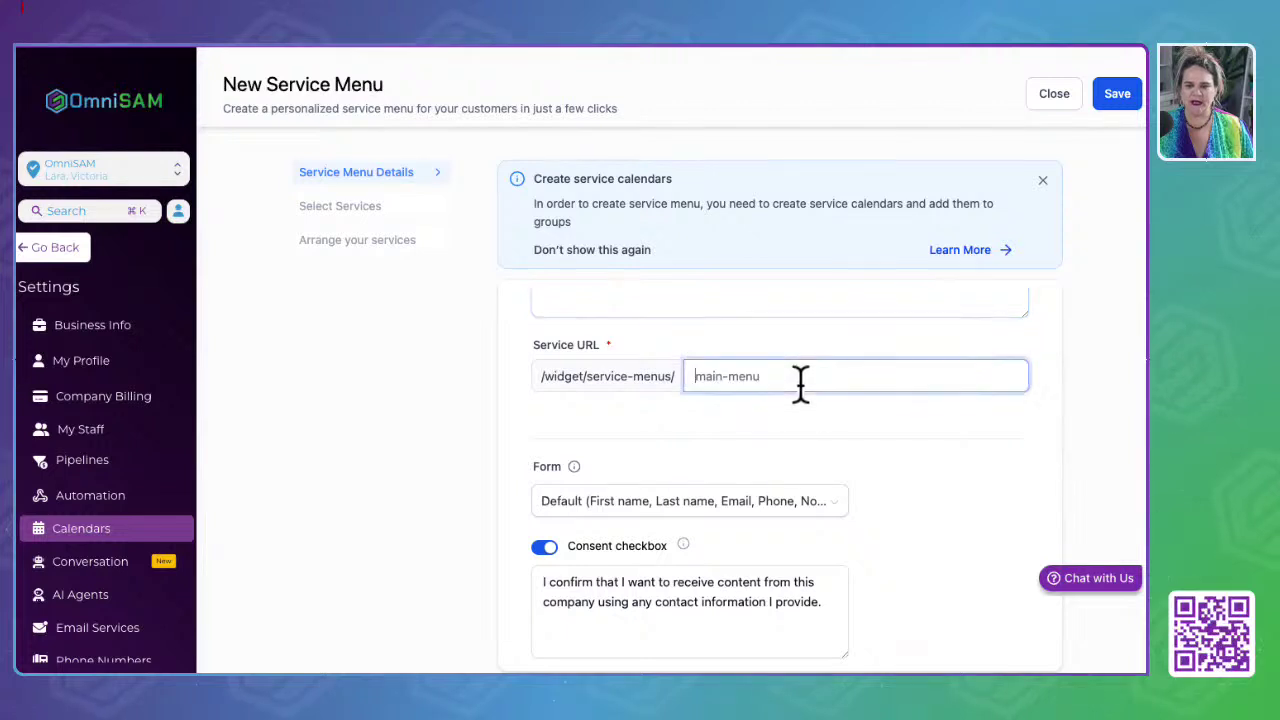
pyautogui.write('waxing')
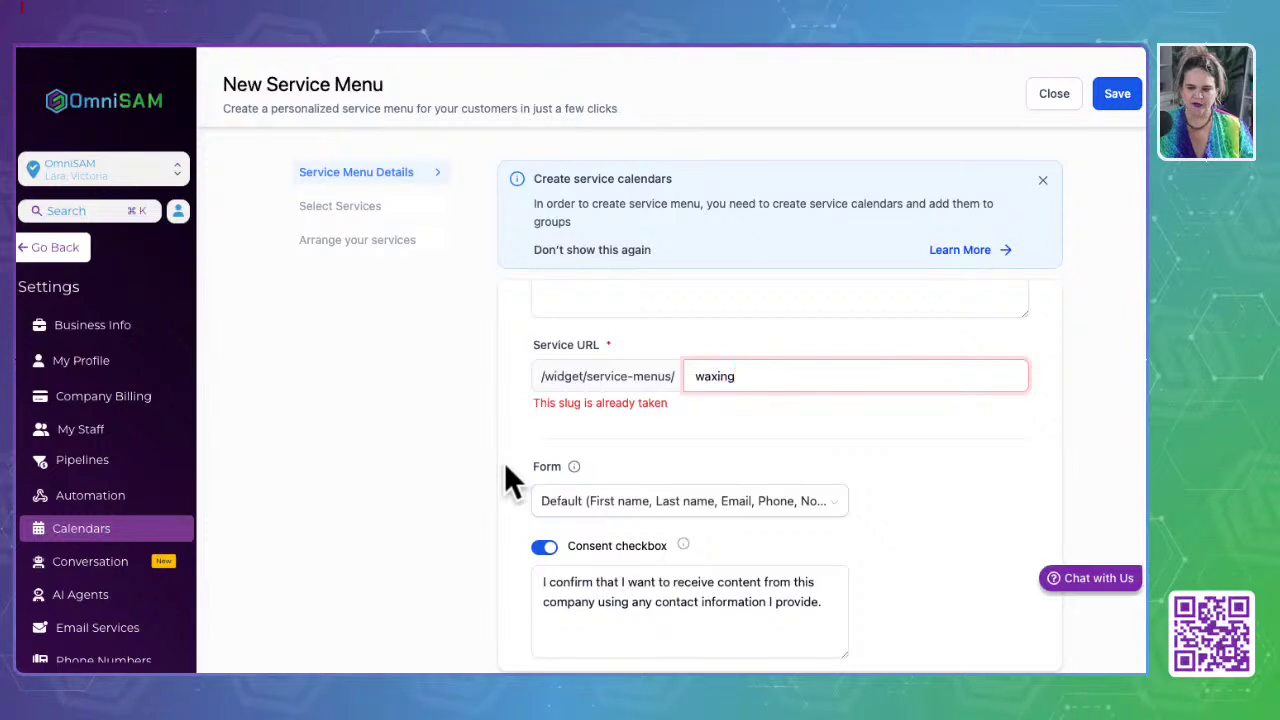
pyautogui.write('34235')
pyautogui.scroll(-3, 625, 455)
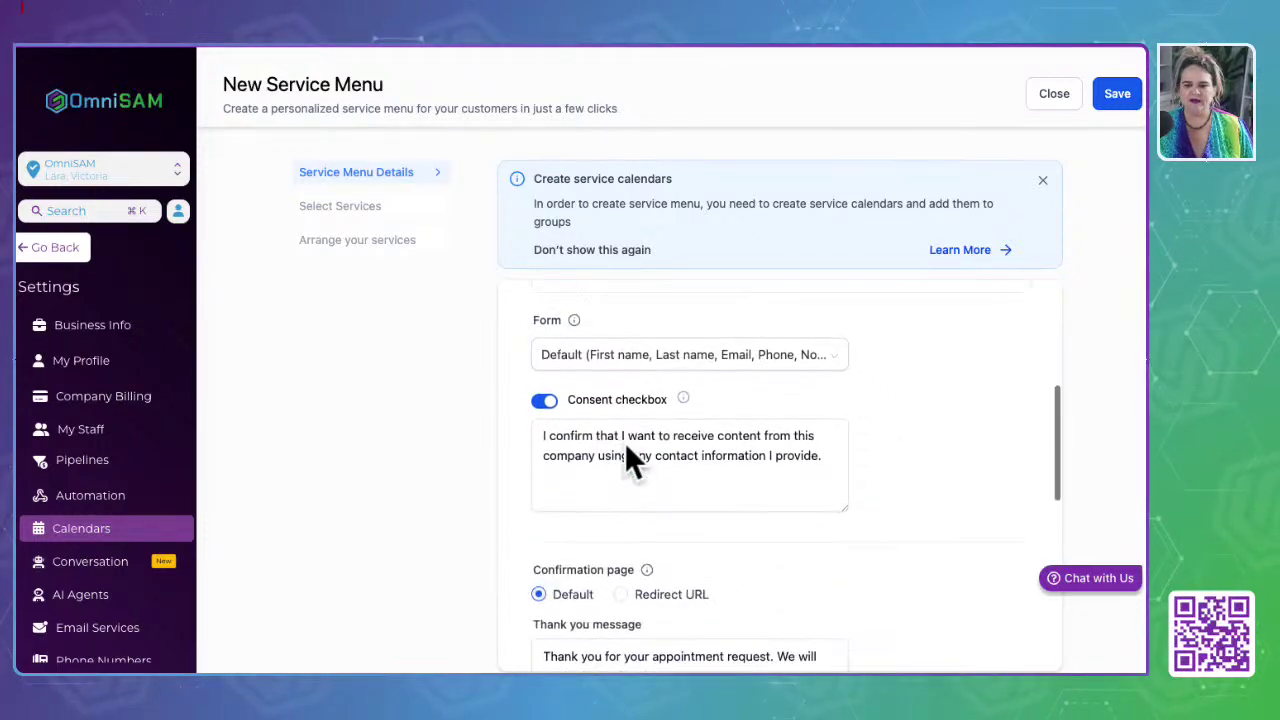
pyautogui.scroll(-5, 625, 457)
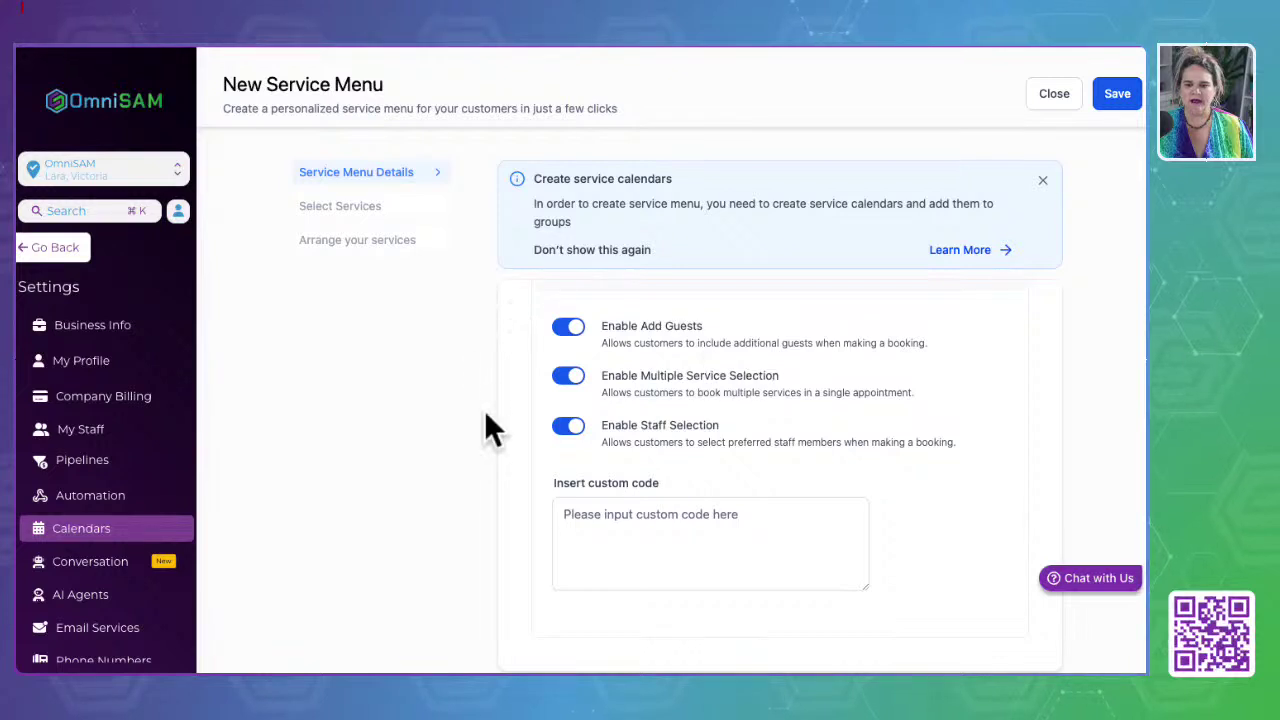
pyautogui.scroll(10, 725, 430)
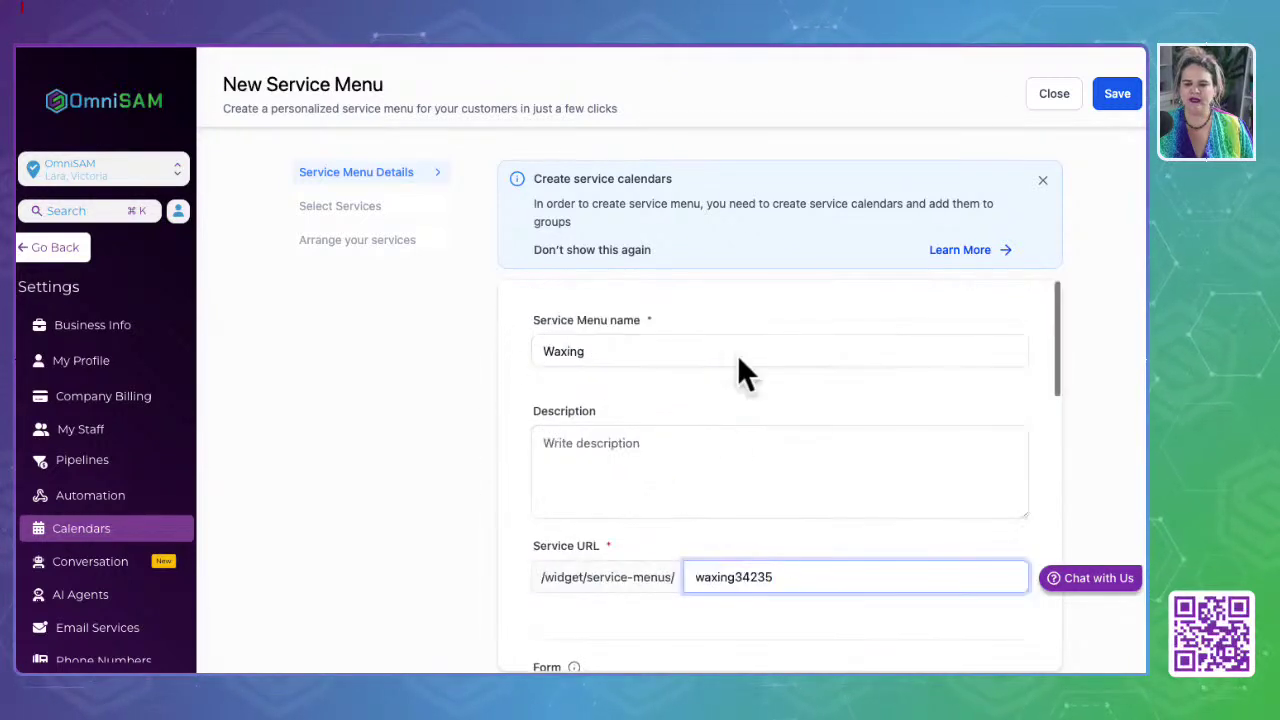
pyautogui.click(1126, 94)
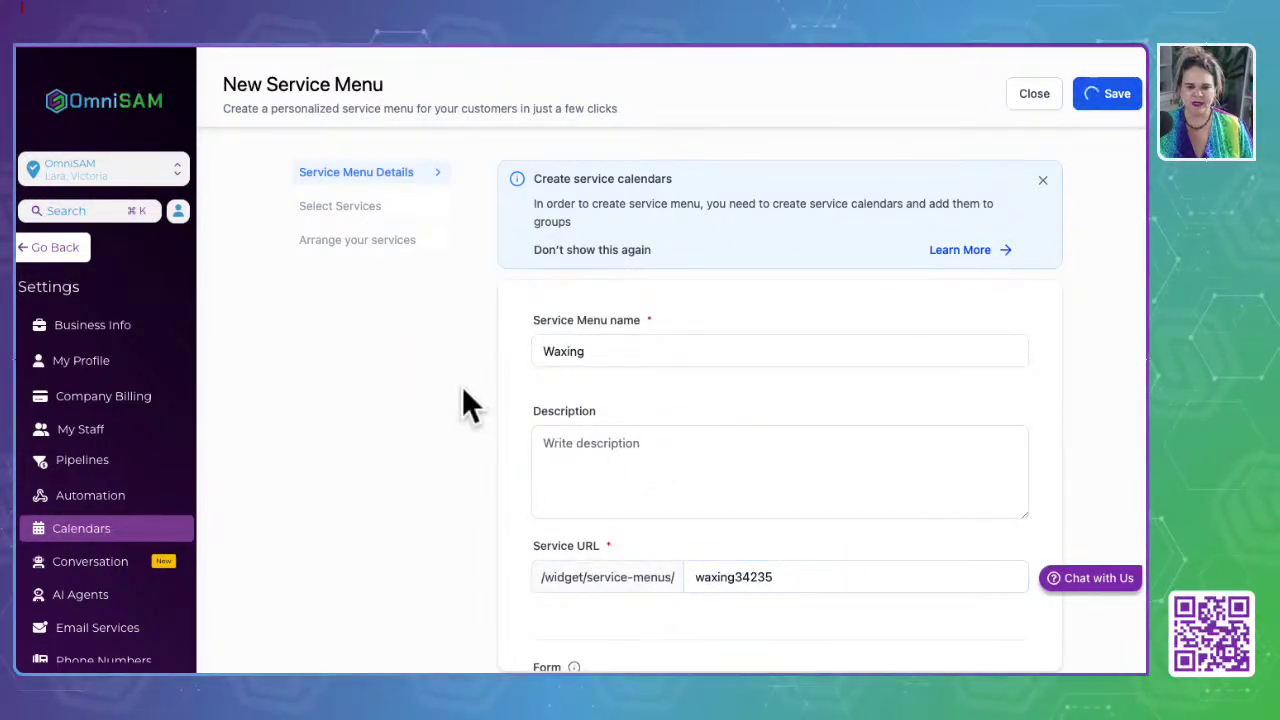
# Step: Review the Waxing menu's Select Services and Arrange your services steps, then return to Appointments
pyautogui.click(350, 210)
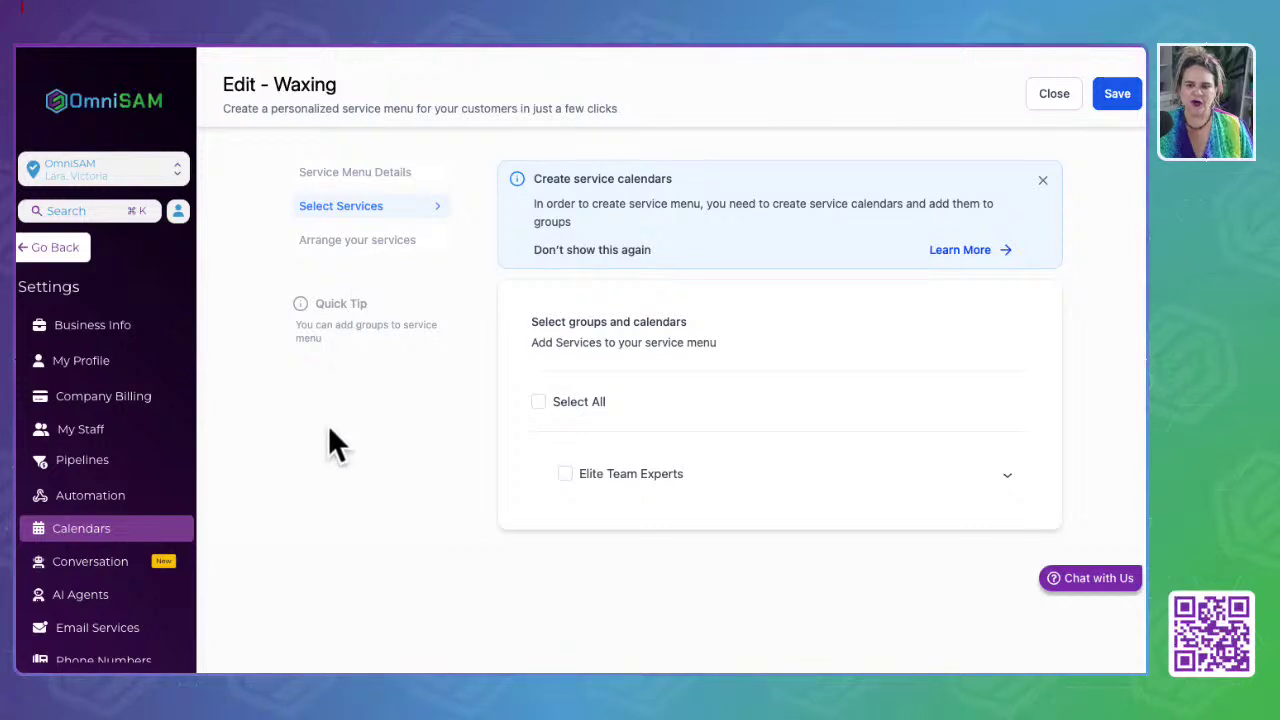
pyautogui.click(362, 255)
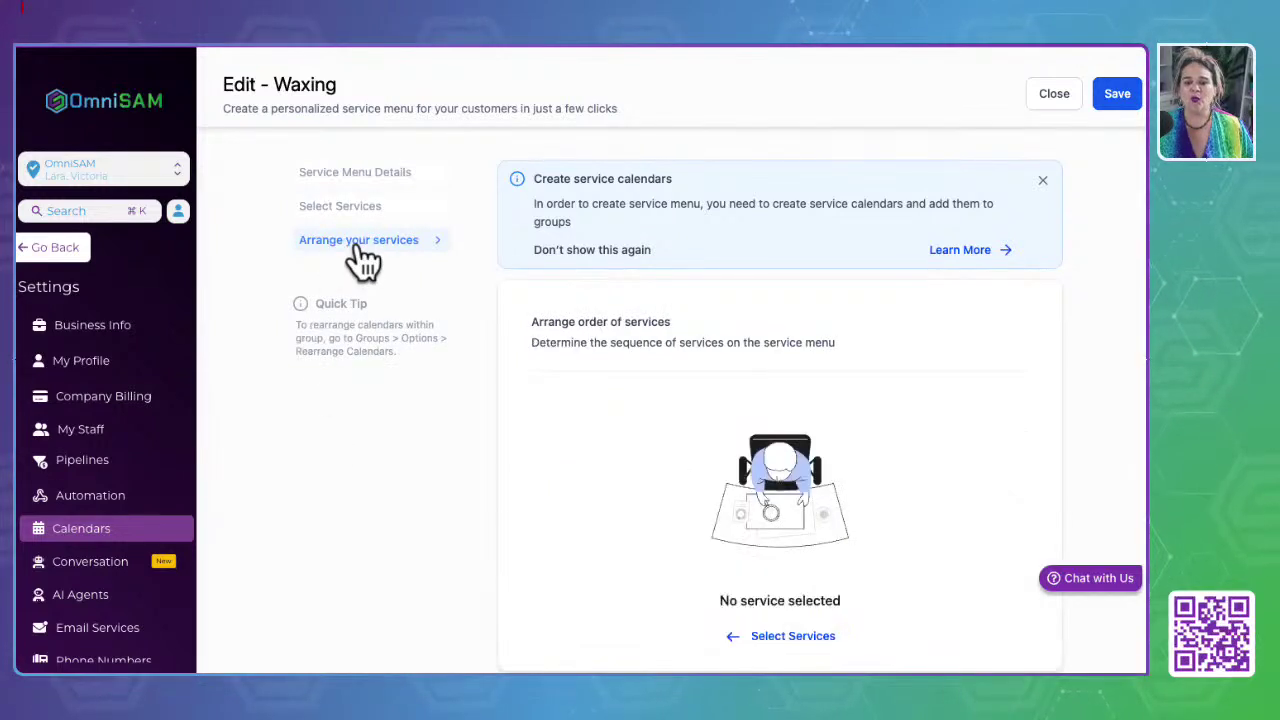
pyautogui.scroll(-1, 471, 540)
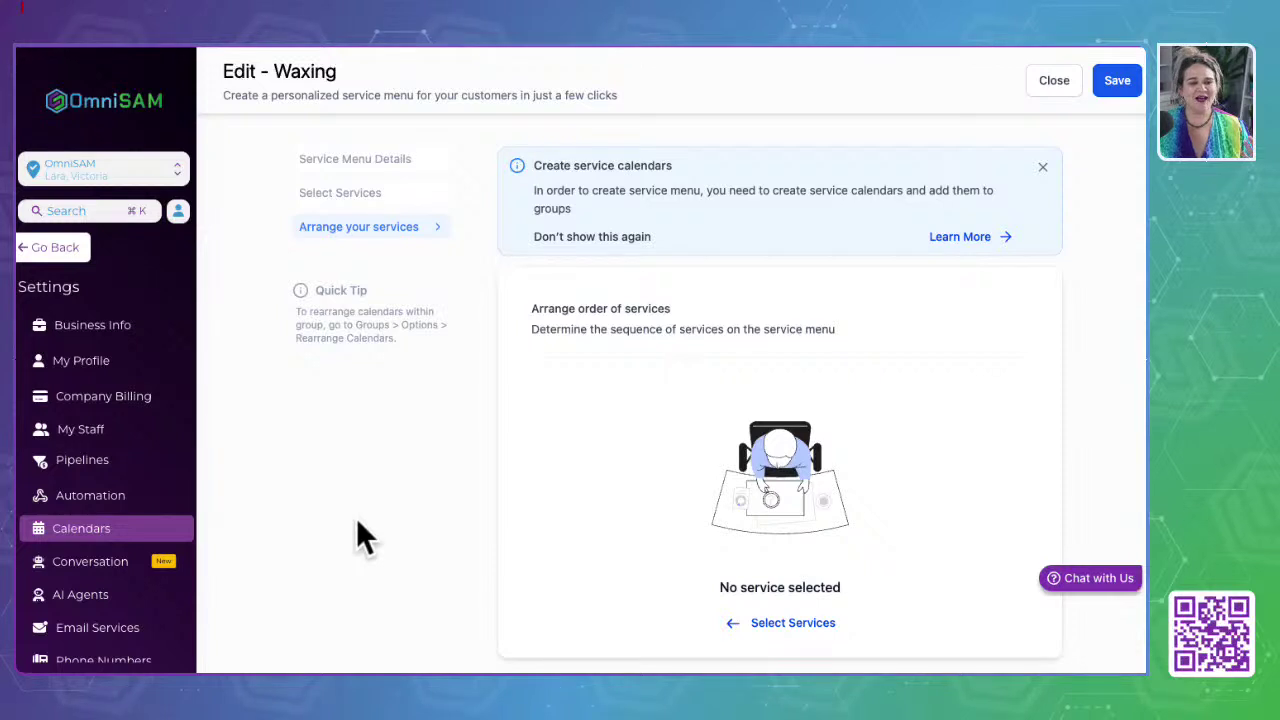
pyautogui.click(345, 192)
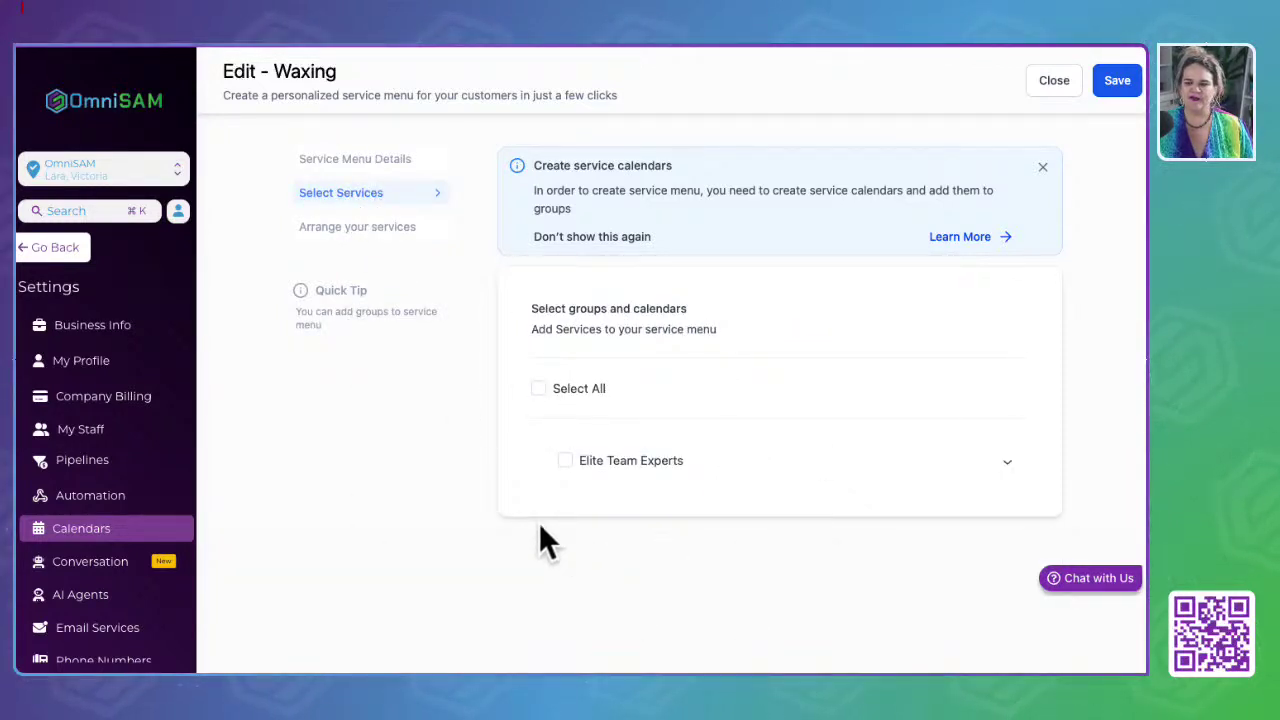
pyautogui.click(439, 406)
pyautogui.click(58, 248)
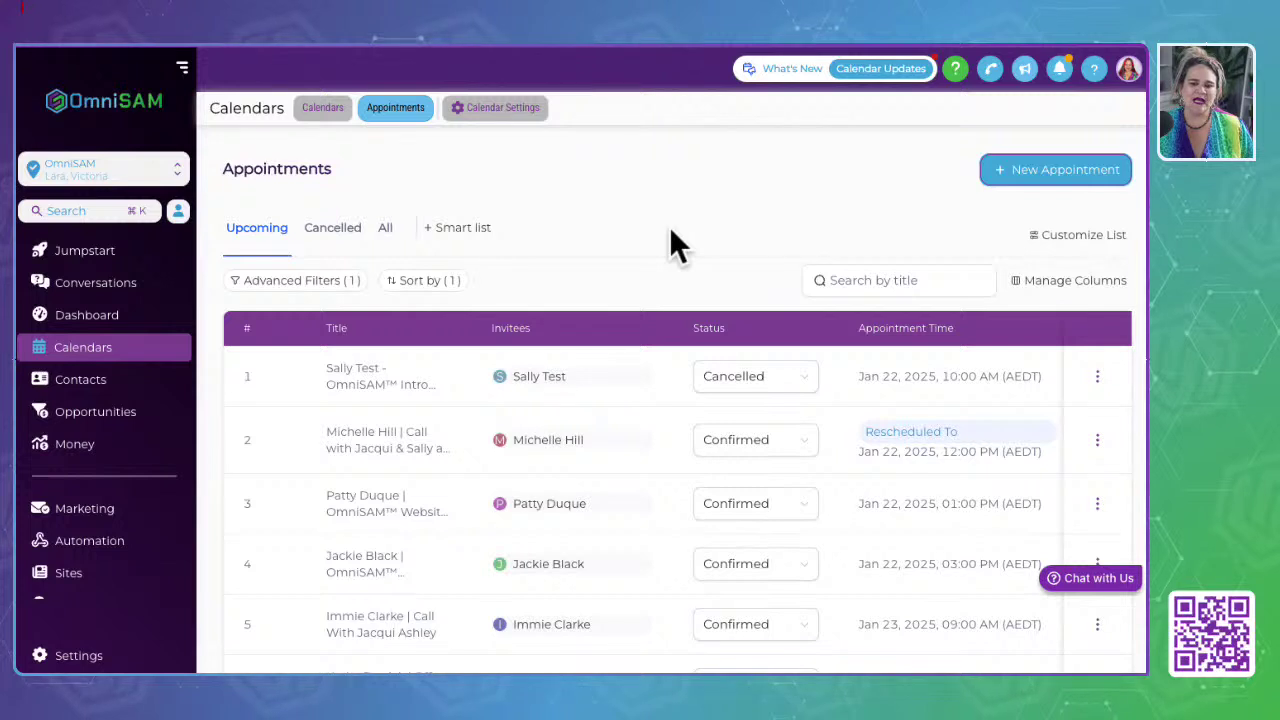
# Step: From the Calendars view, go to Calendar Settings and start a new calendar to see scheduling types
pyautogui.click(318, 105)
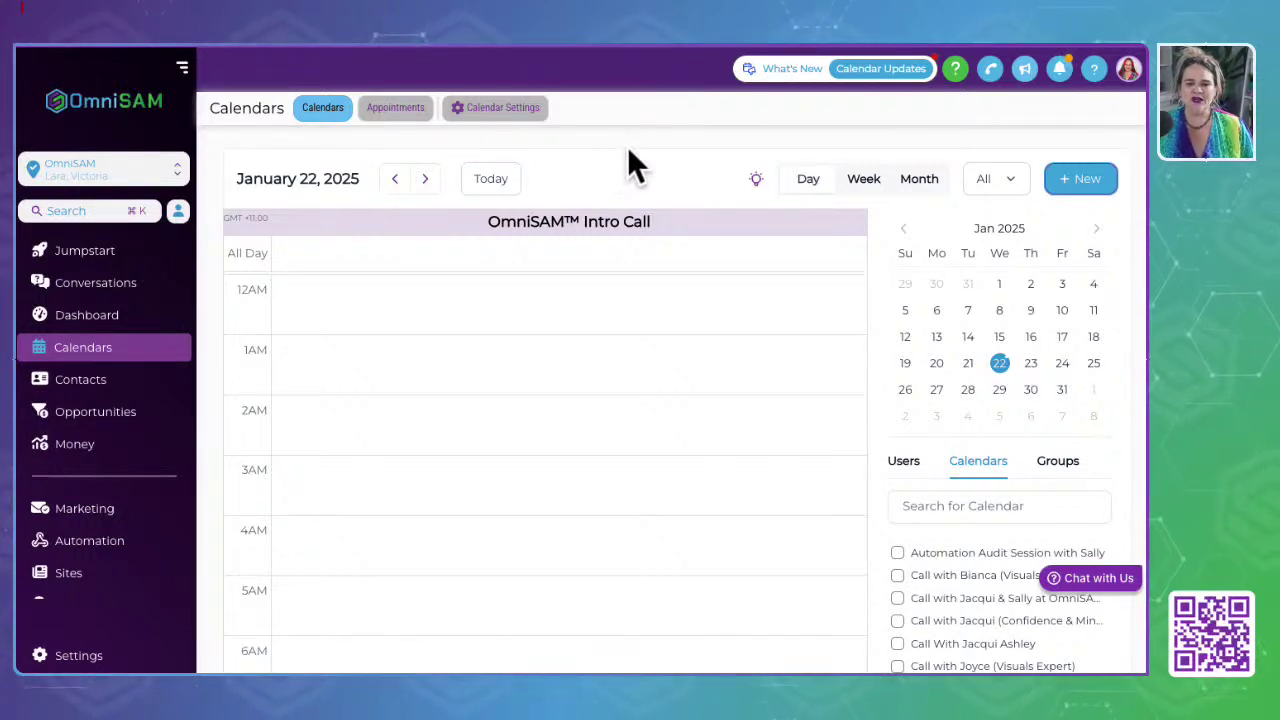
pyautogui.click(1084, 188)
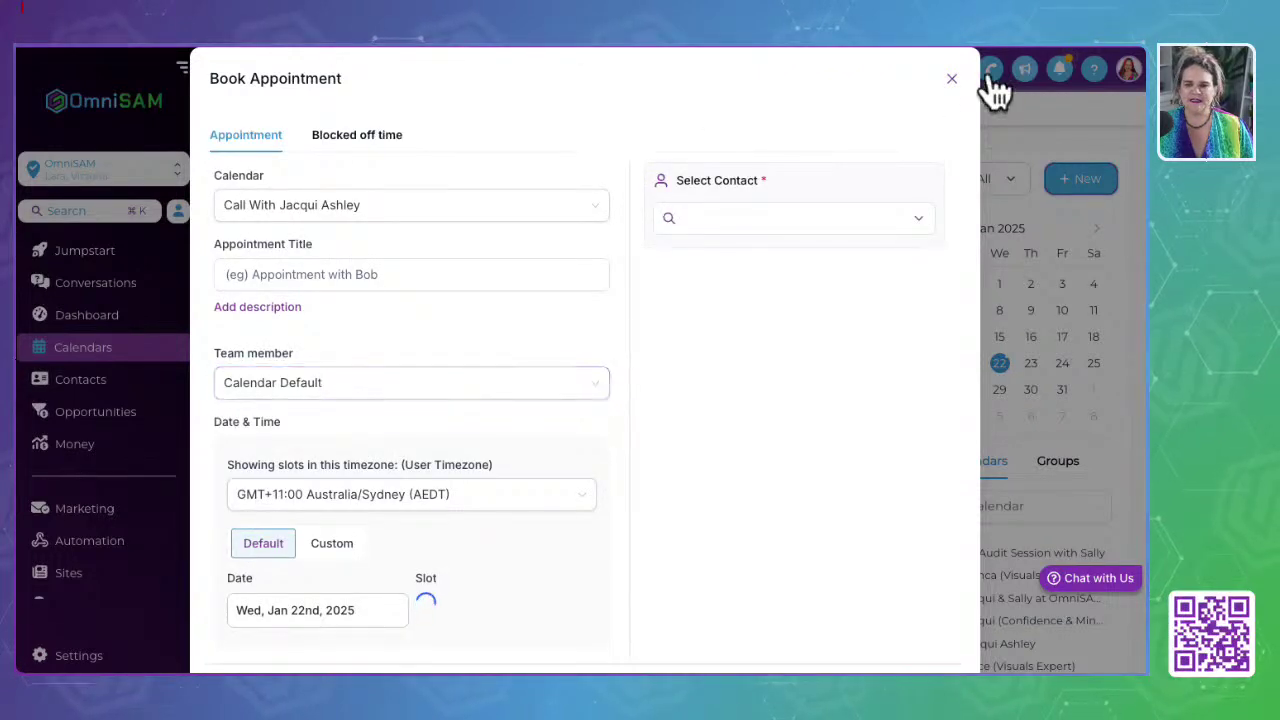
pyautogui.click(951, 79)
pyautogui.click(508, 108)
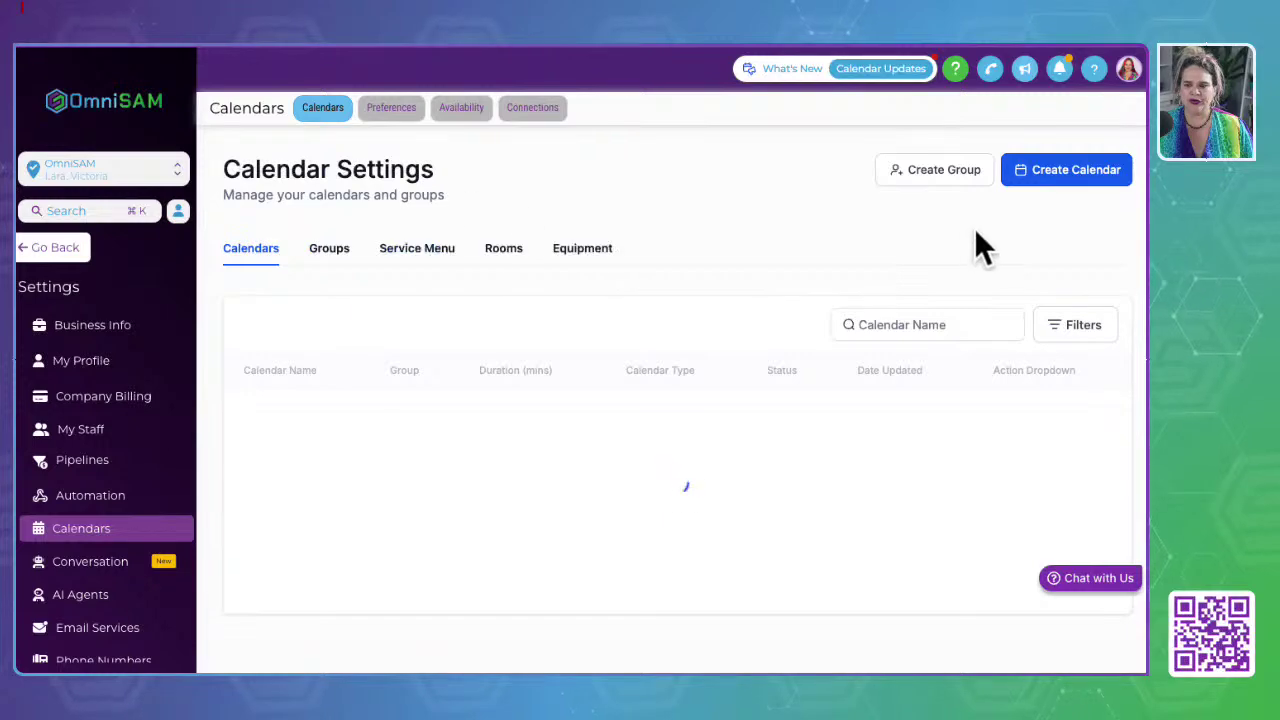
pyautogui.click(1028, 180)
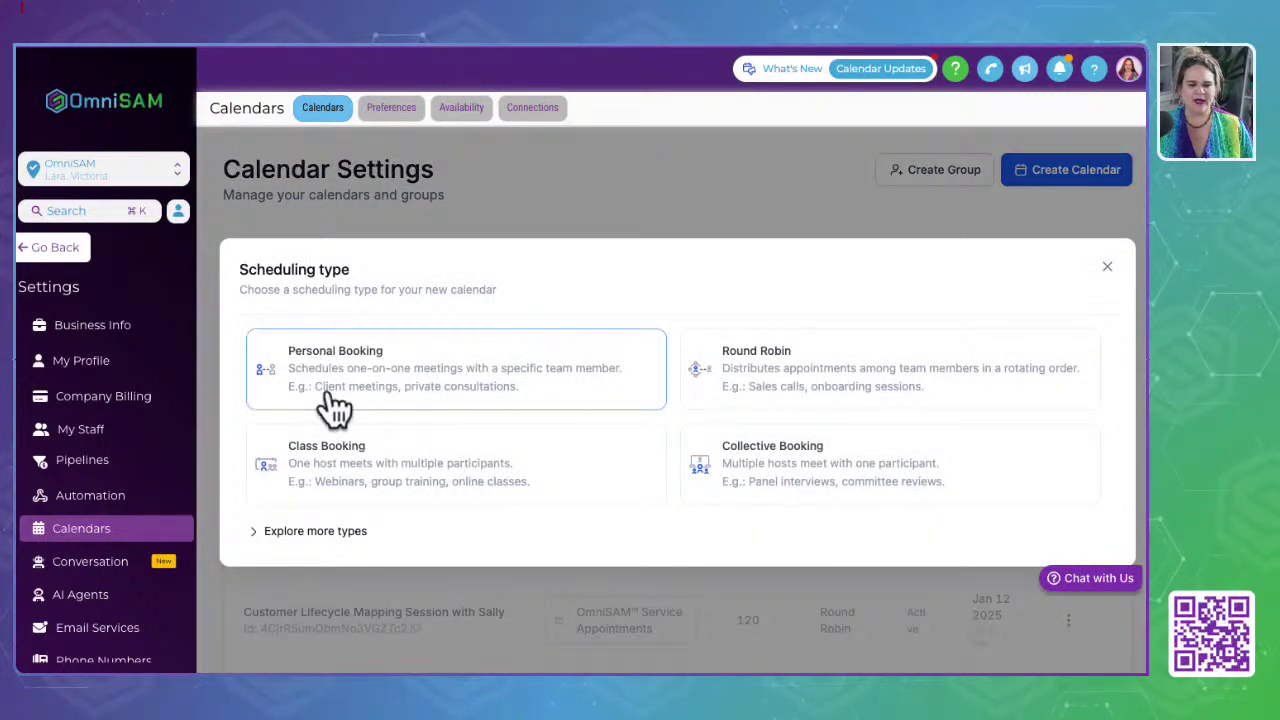
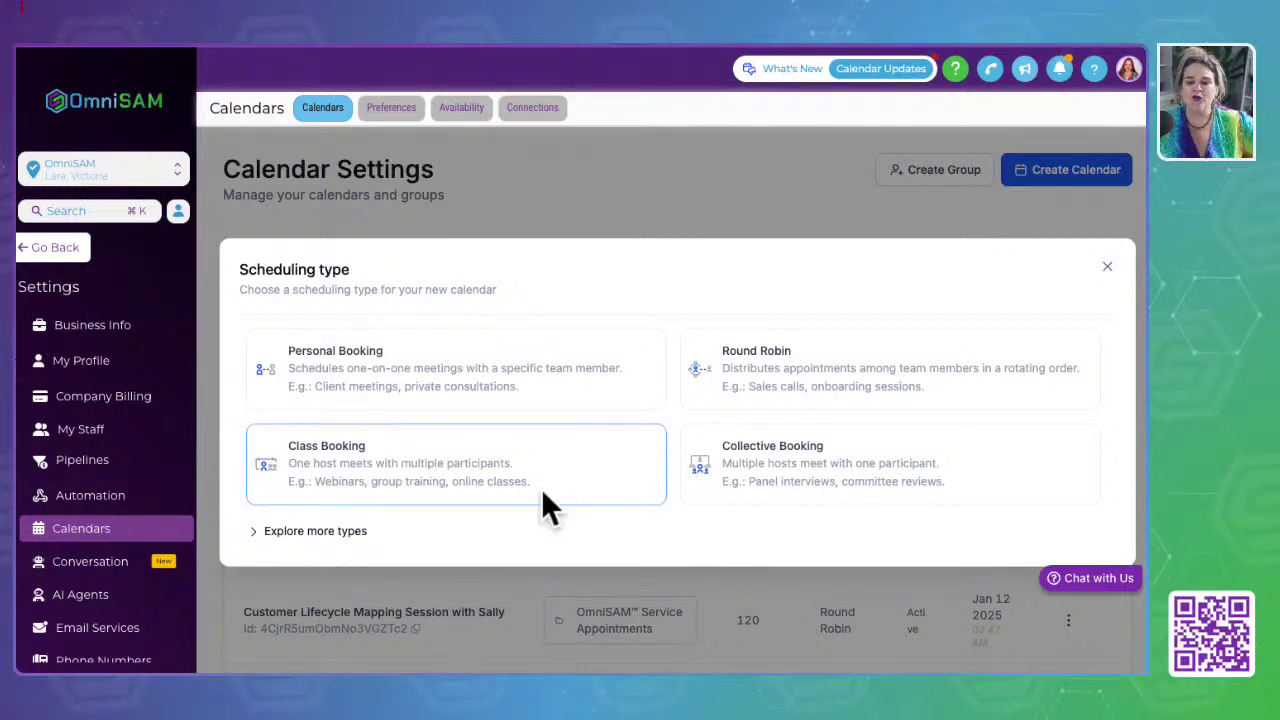
# Step: Browse the extra calendar types, pick Service Booking, then close the new calendar form unsaved
pyautogui.click(331, 532)
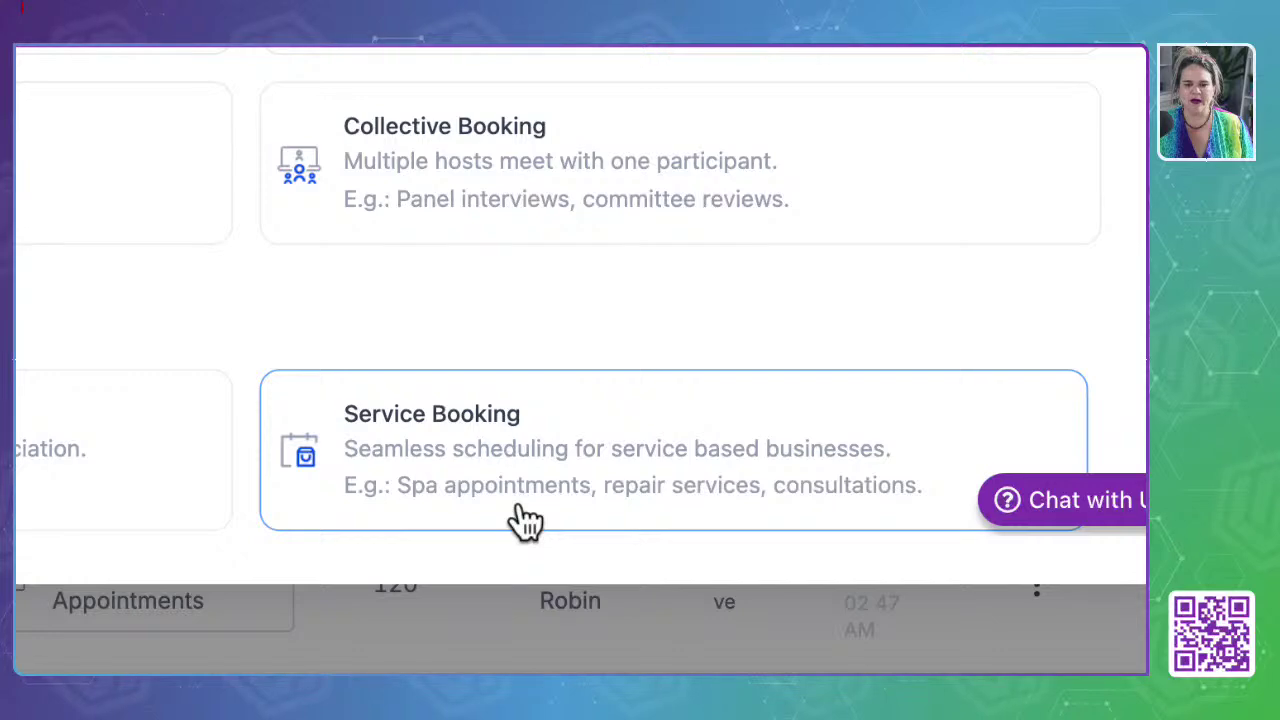
pyautogui.click(519, 506)
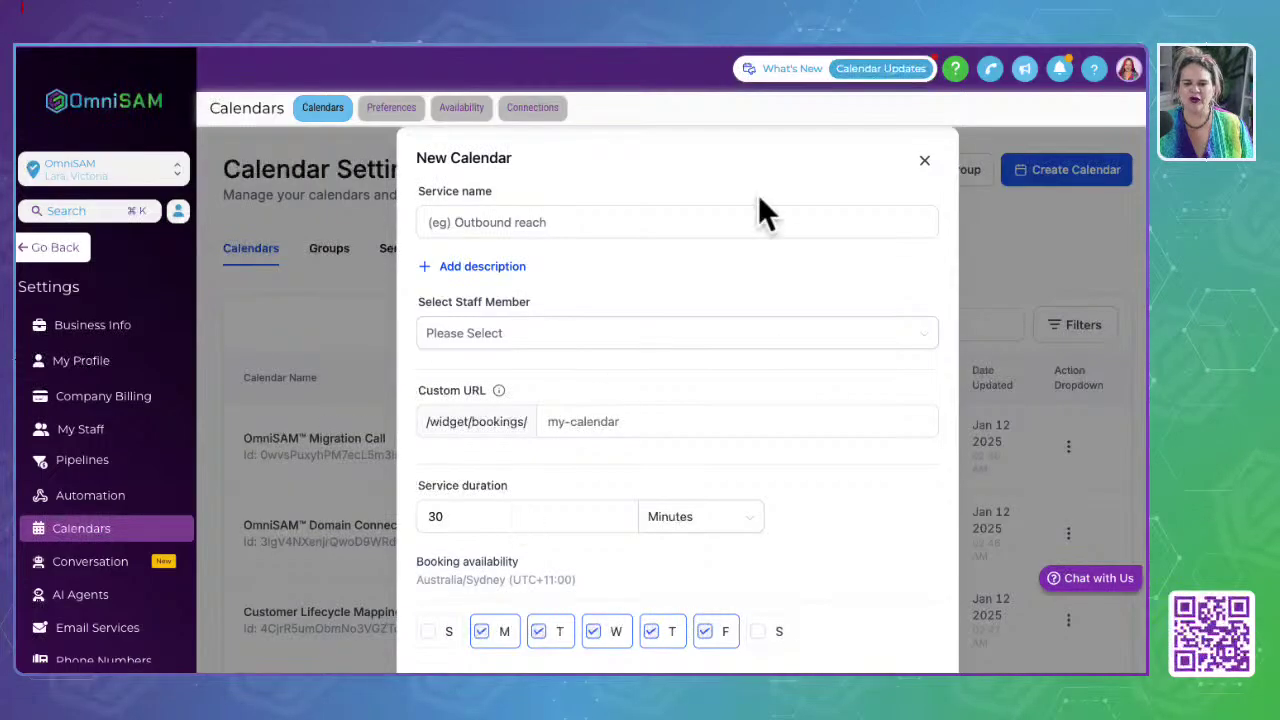
pyautogui.click(924, 160)
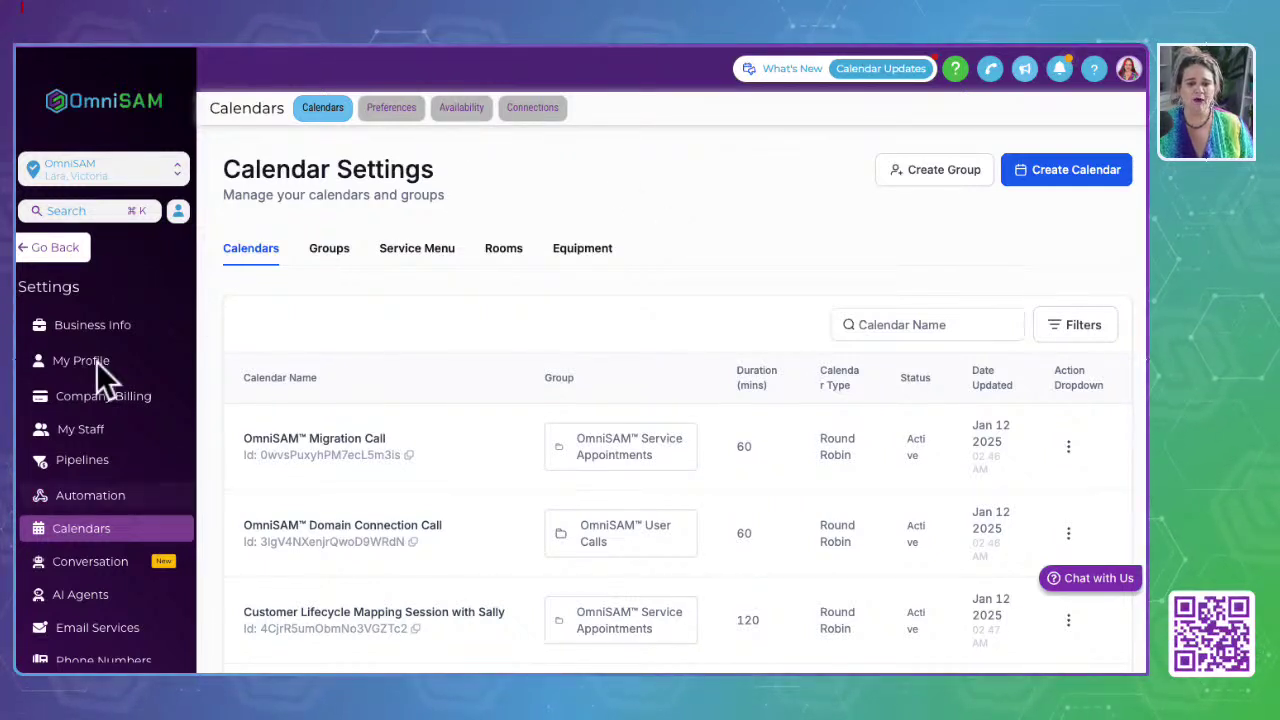
# Step: Leave Calendar Settings, switch to the Demo Account sub-account and open its Contacts list
pyautogui.click(60, 262)
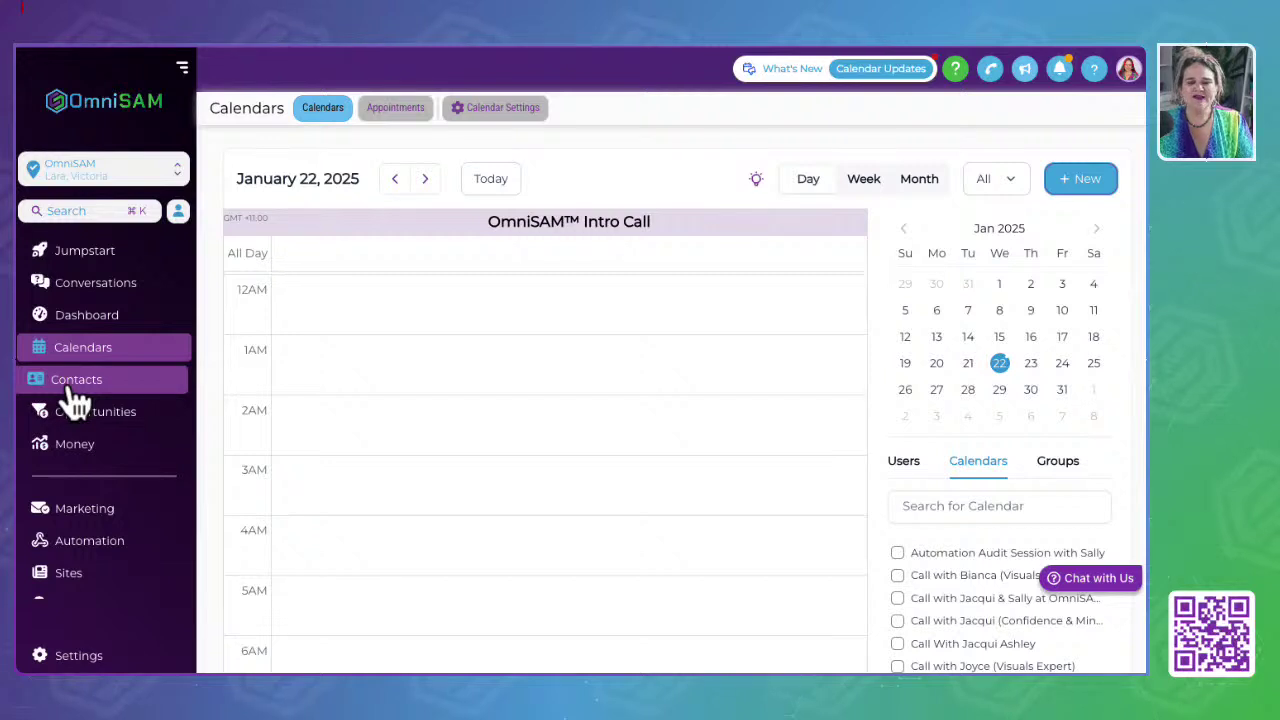
pyautogui.click(105, 178)
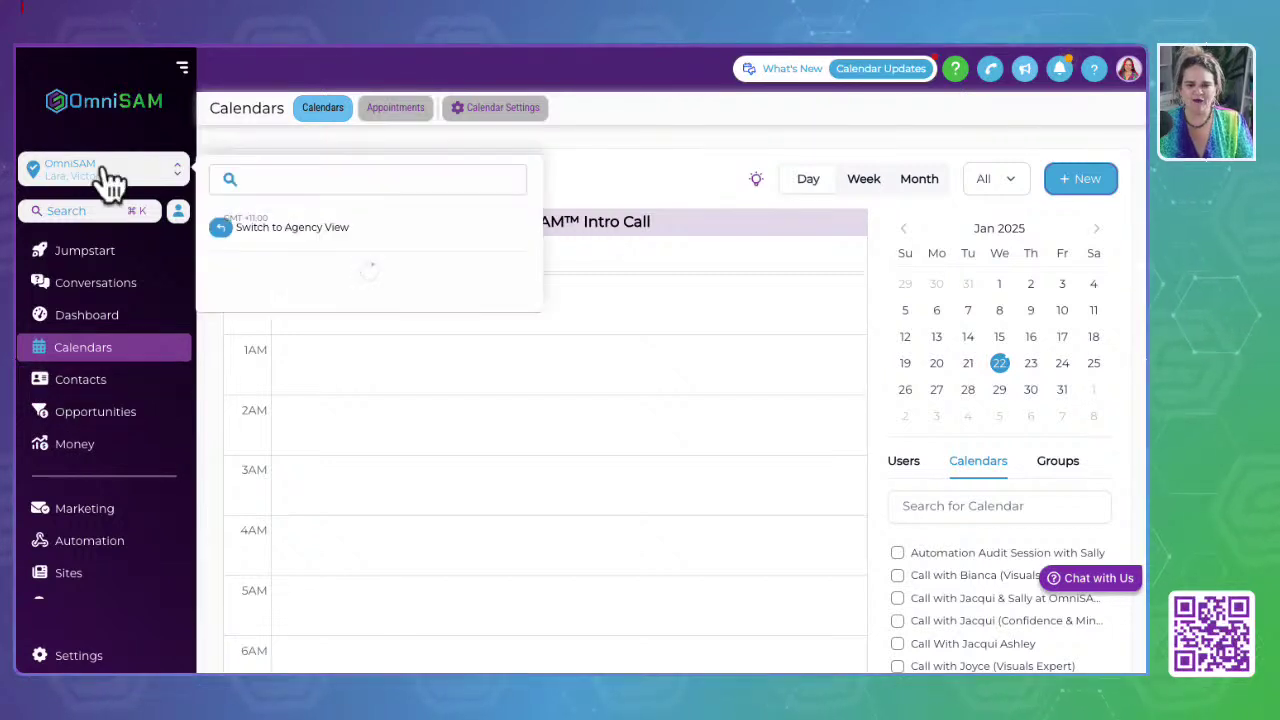
pyautogui.click(300, 308)
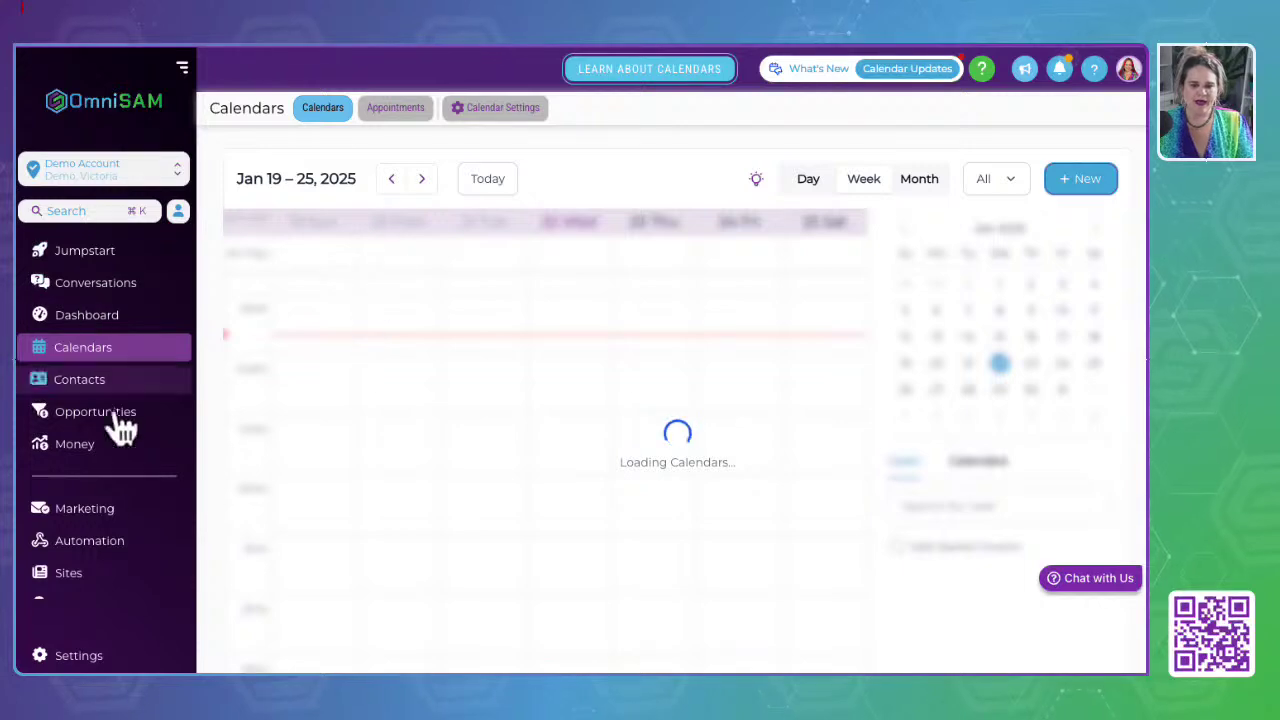
pyautogui.click(80, 390)
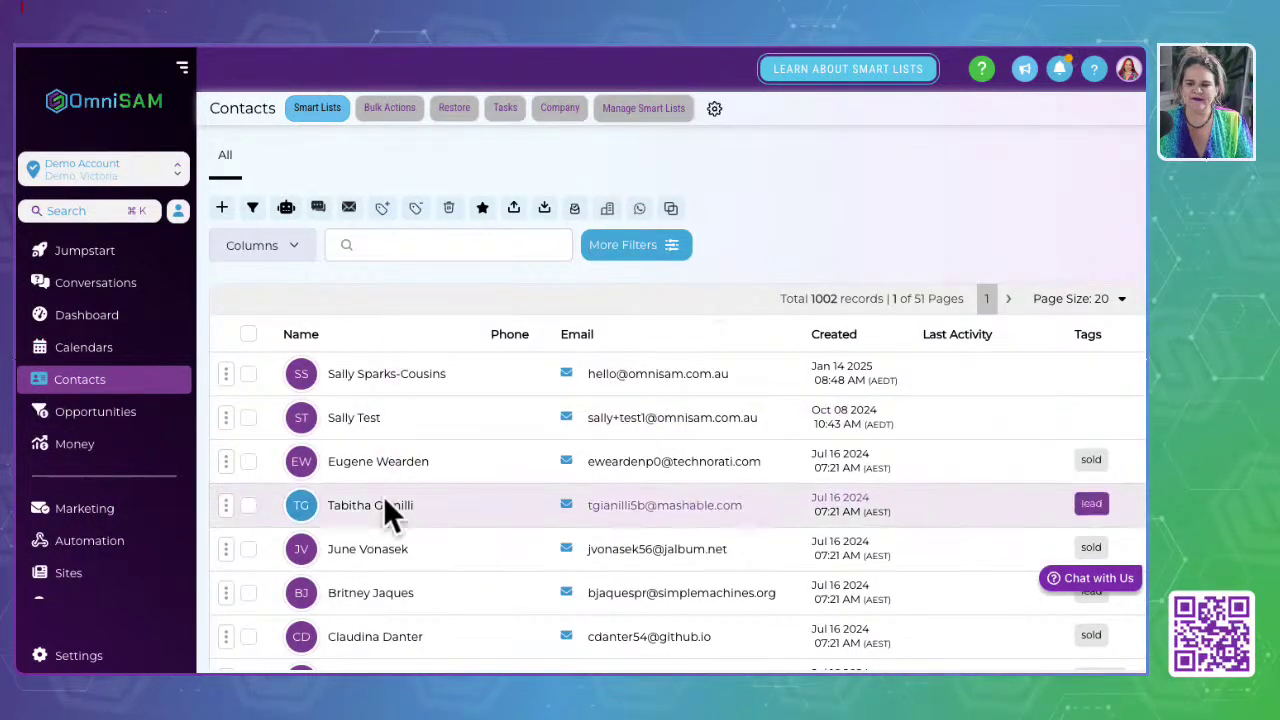
# Step: Scroll through the contacts list and open one contact's record
pyautogui.scroll(-2, 386, 512)
pyautogui.scroll(-4, 388, 515)
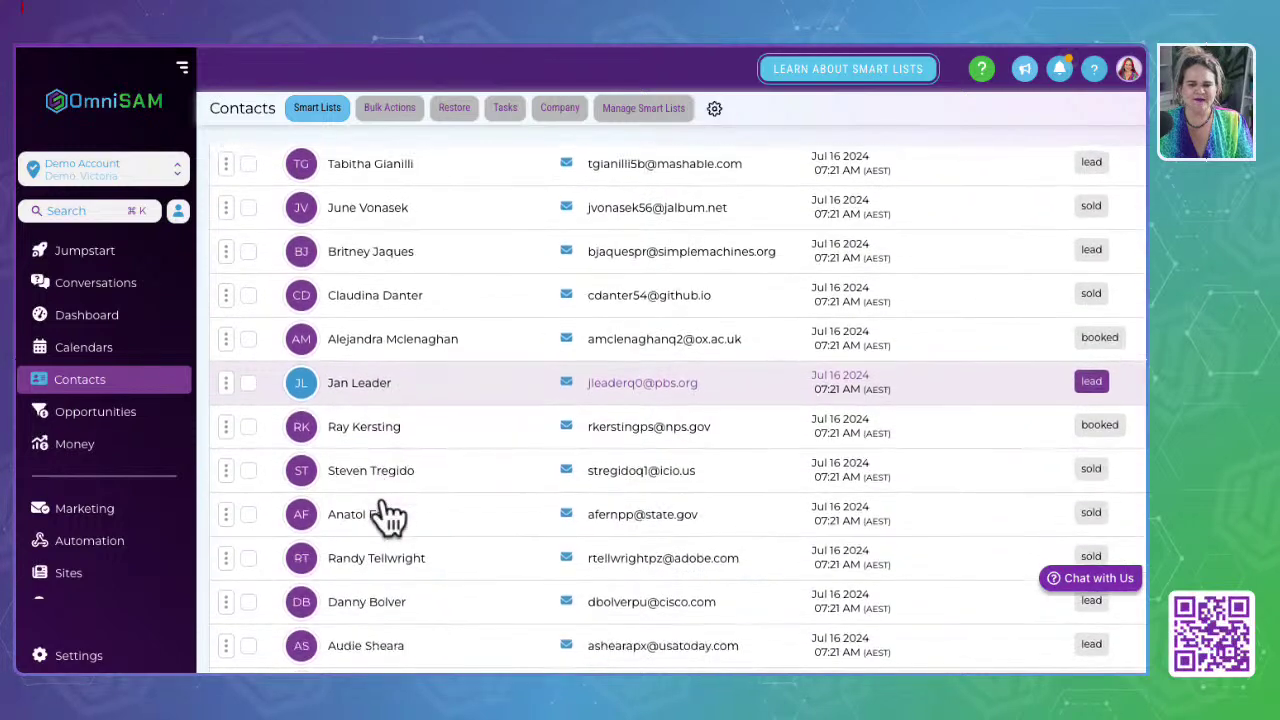
pyautogui.scroll(6, 388, 514)
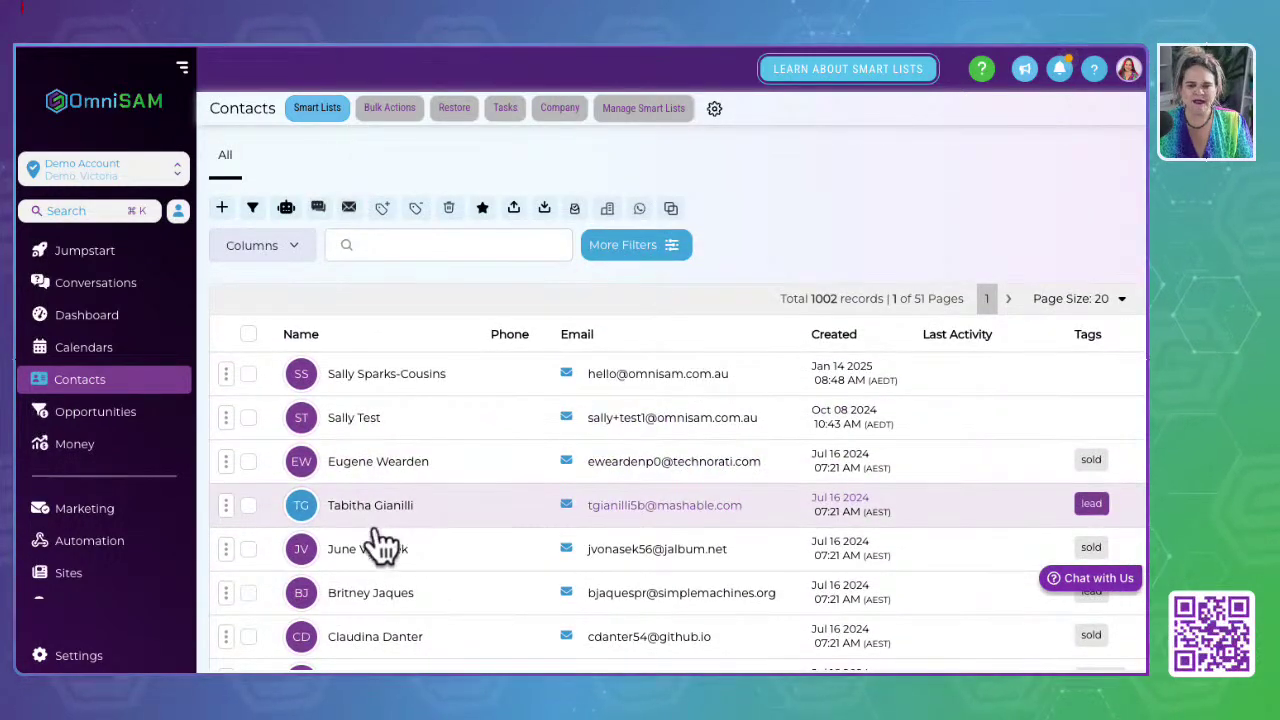
pyautogui.scroll(-3, 381, 543)
pyautogui.scroll(-1, 381, 543)
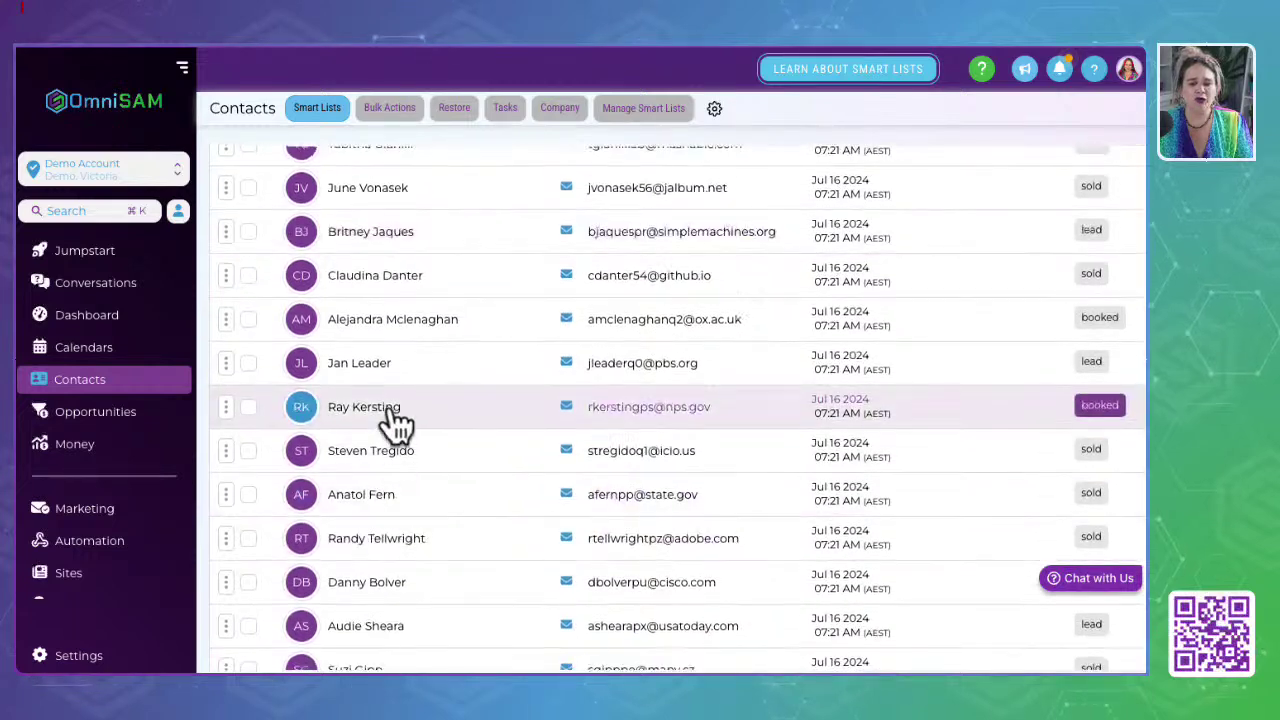
pyautogui.click(375, 322)
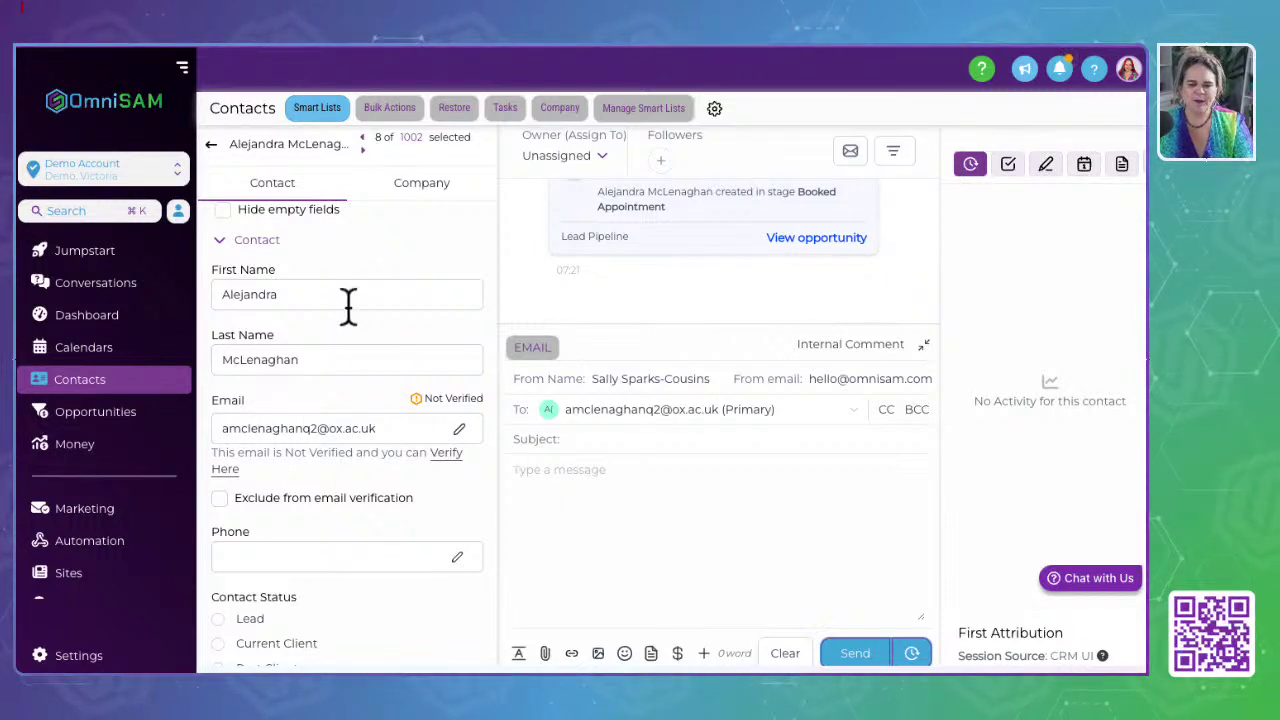
# Step: Expand and collapse the contact's Contact, General Info and Referrals & Reviews sections
pyautogui.click(222, 245)
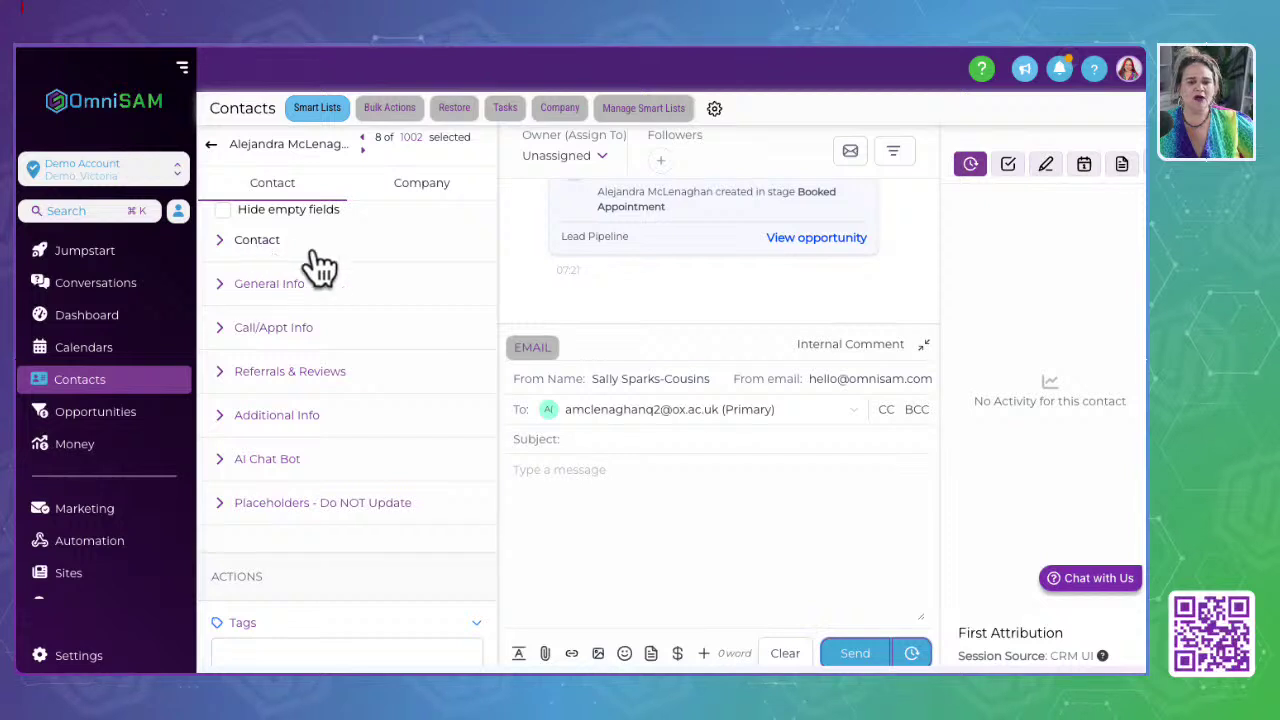
pyautogui.click(218, 288)
pyautogui.scroll(-5, 268, 370)
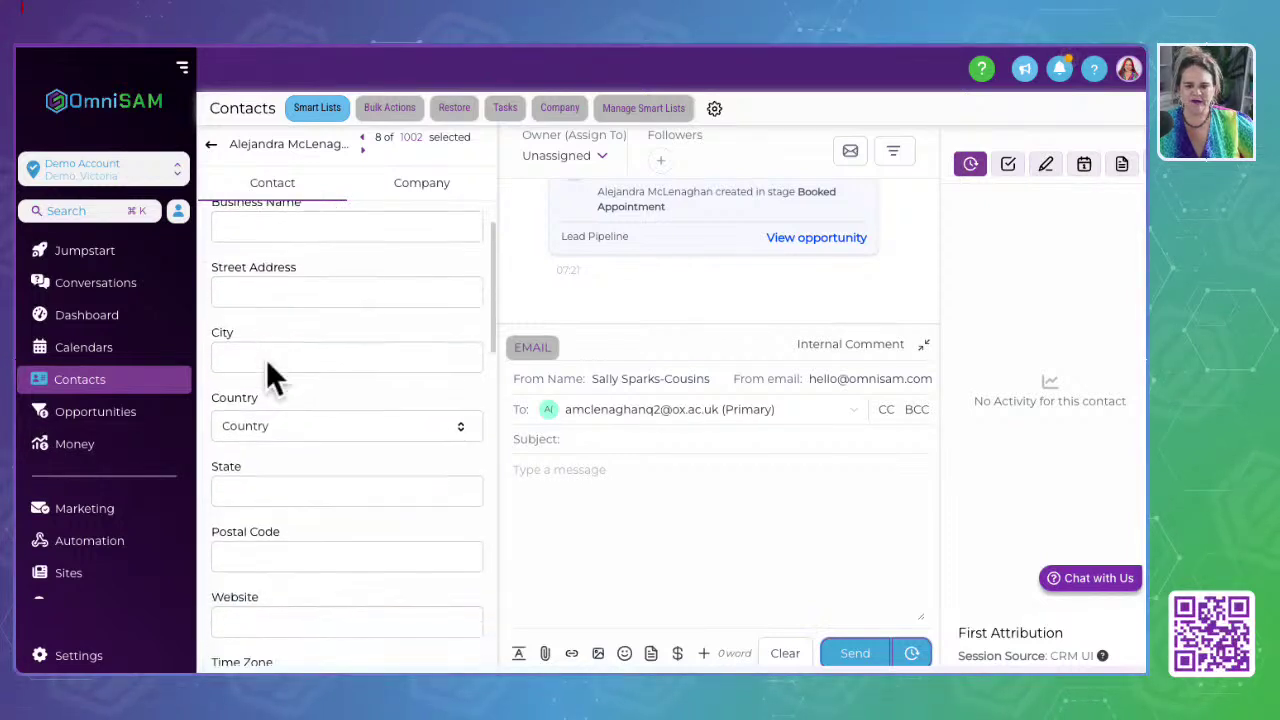
pyautogui.scroll(5, 266, 362)
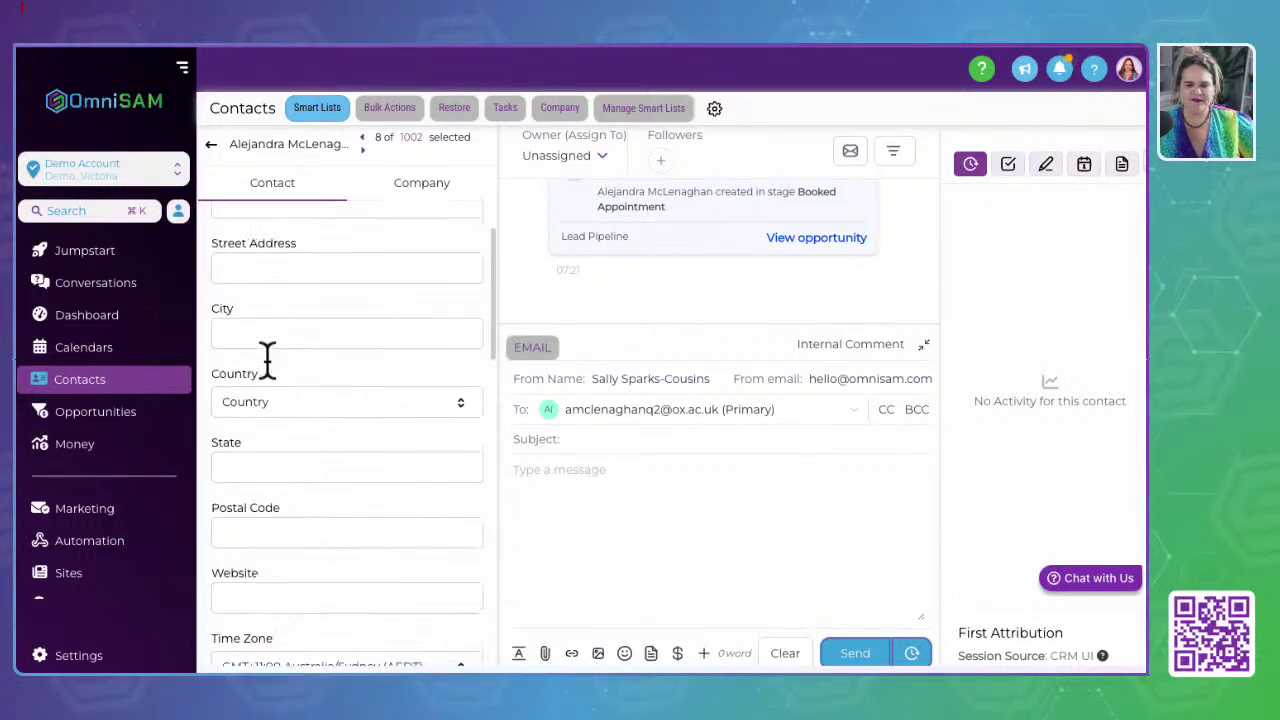
pyautogui.click(217, 285)
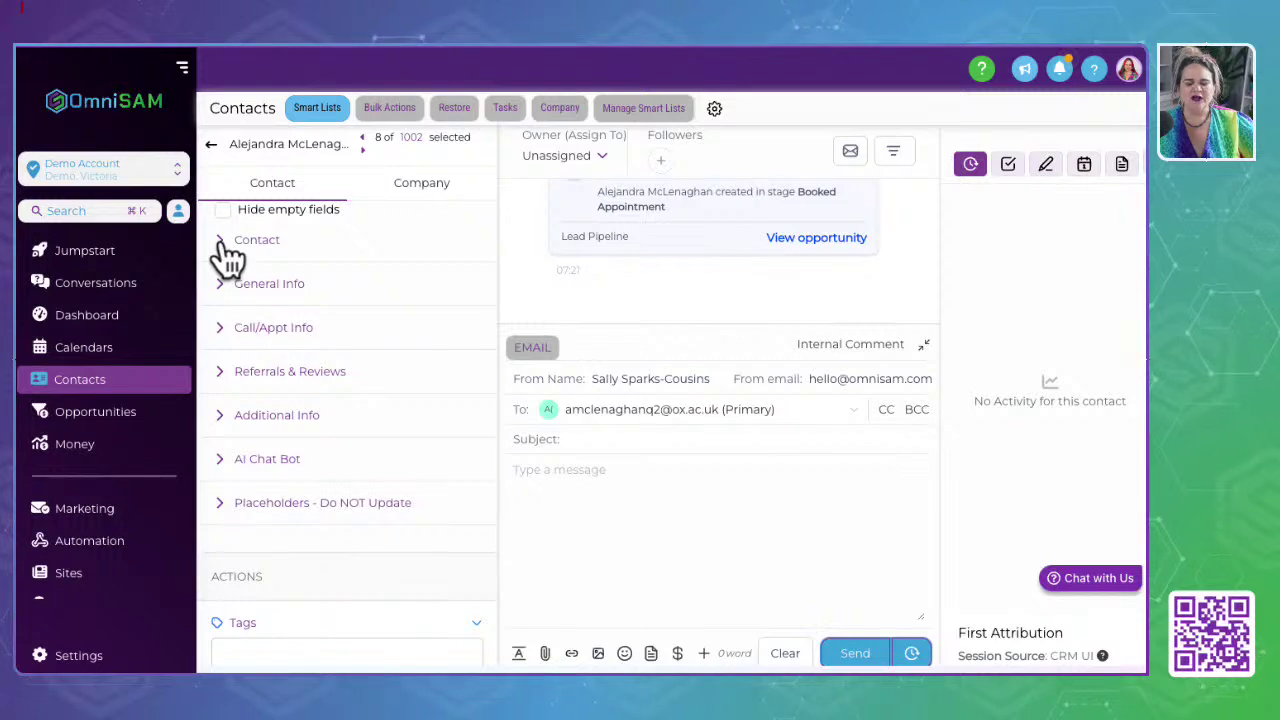
pyautogui.click(220, 242)
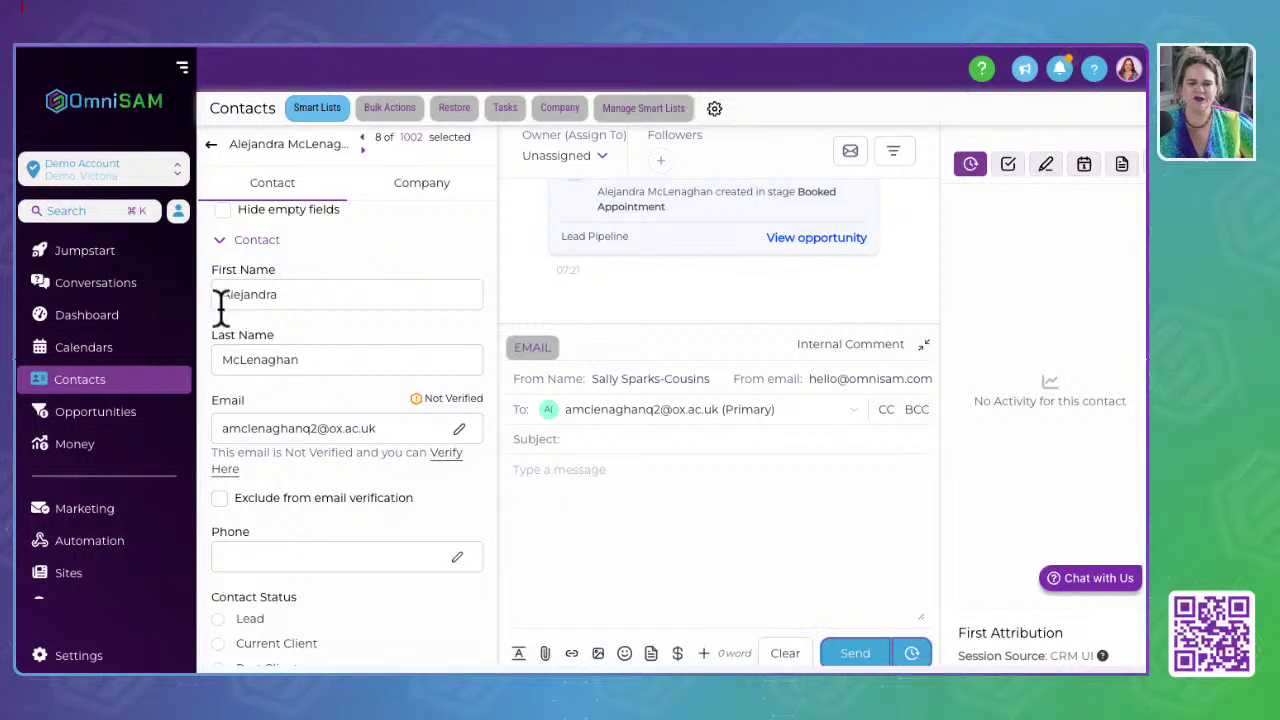
pyautogui.click(219, 241)
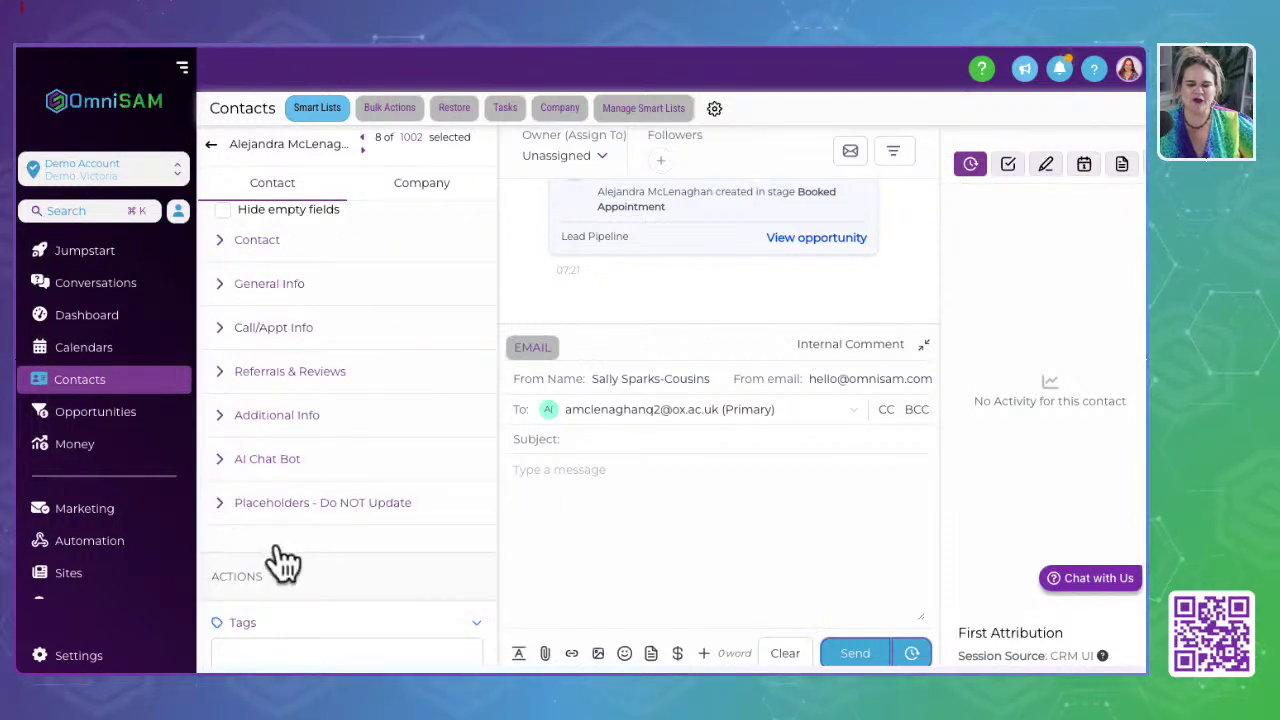
pyautogui.scroll(-1, 278, 555)
pyautogui.scroll(-1, 279, 548)
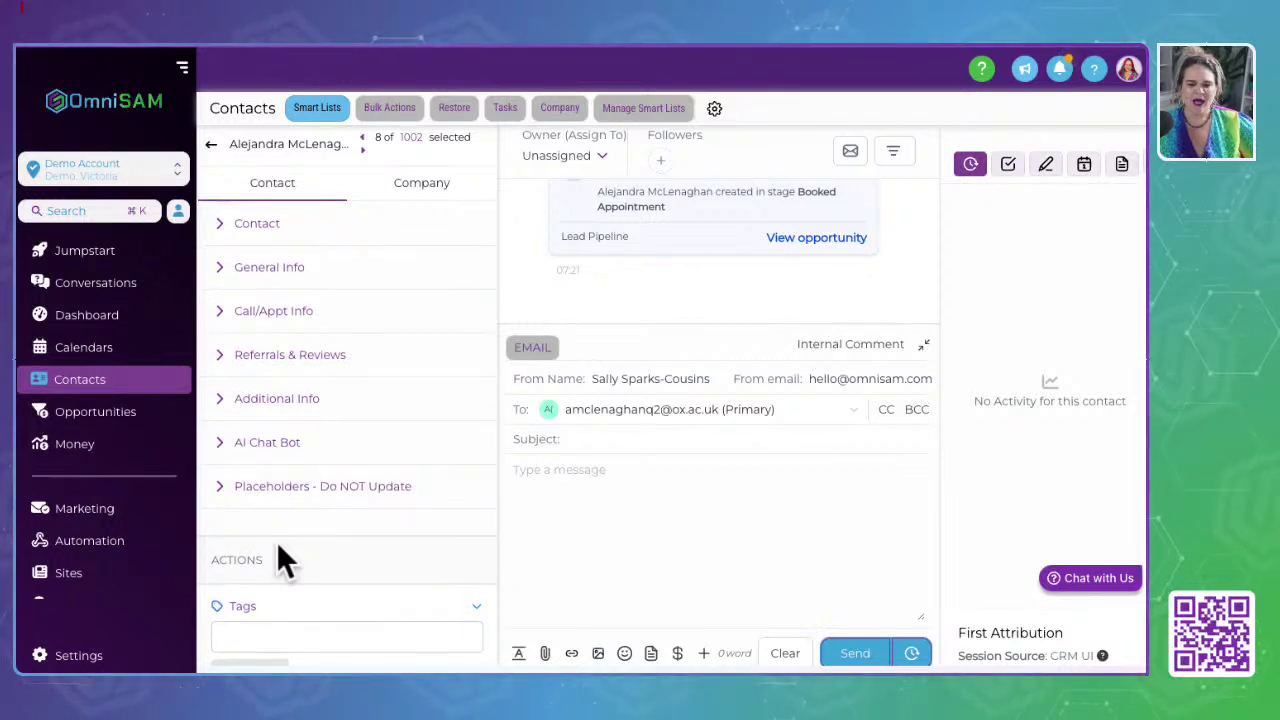
pyautogui.click(222, 356)
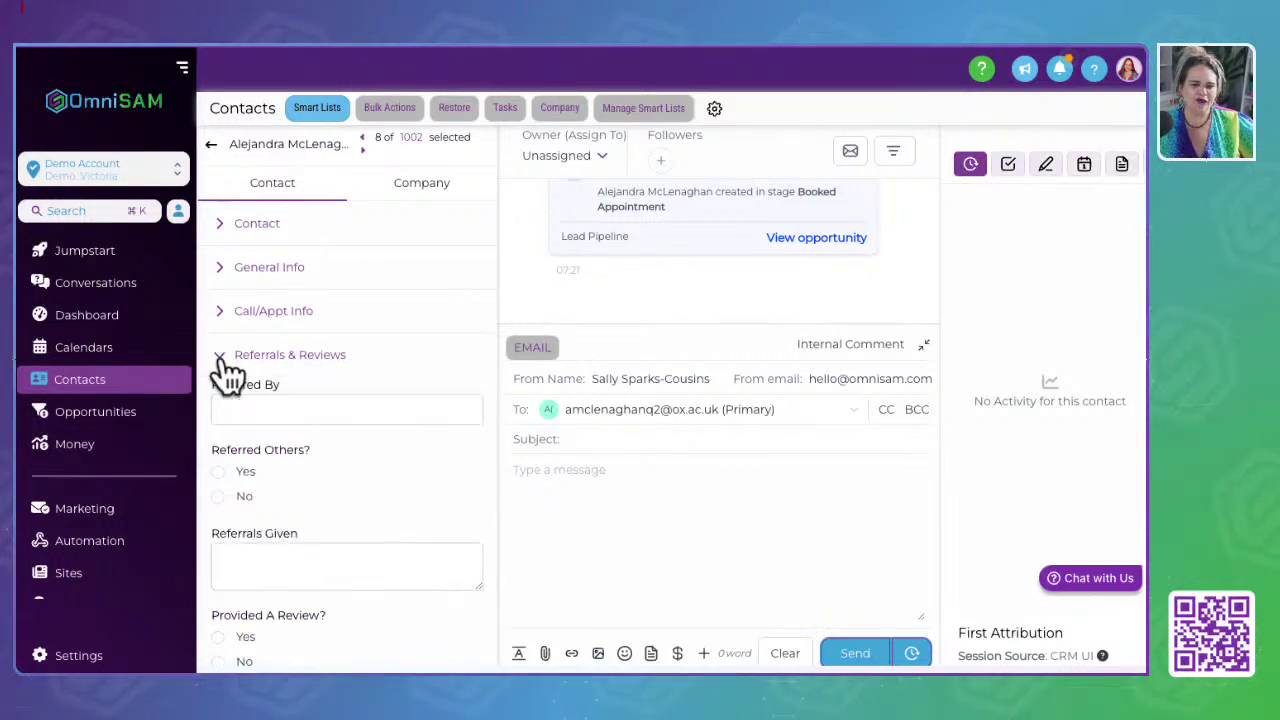
pyautogui.click(225, 357)
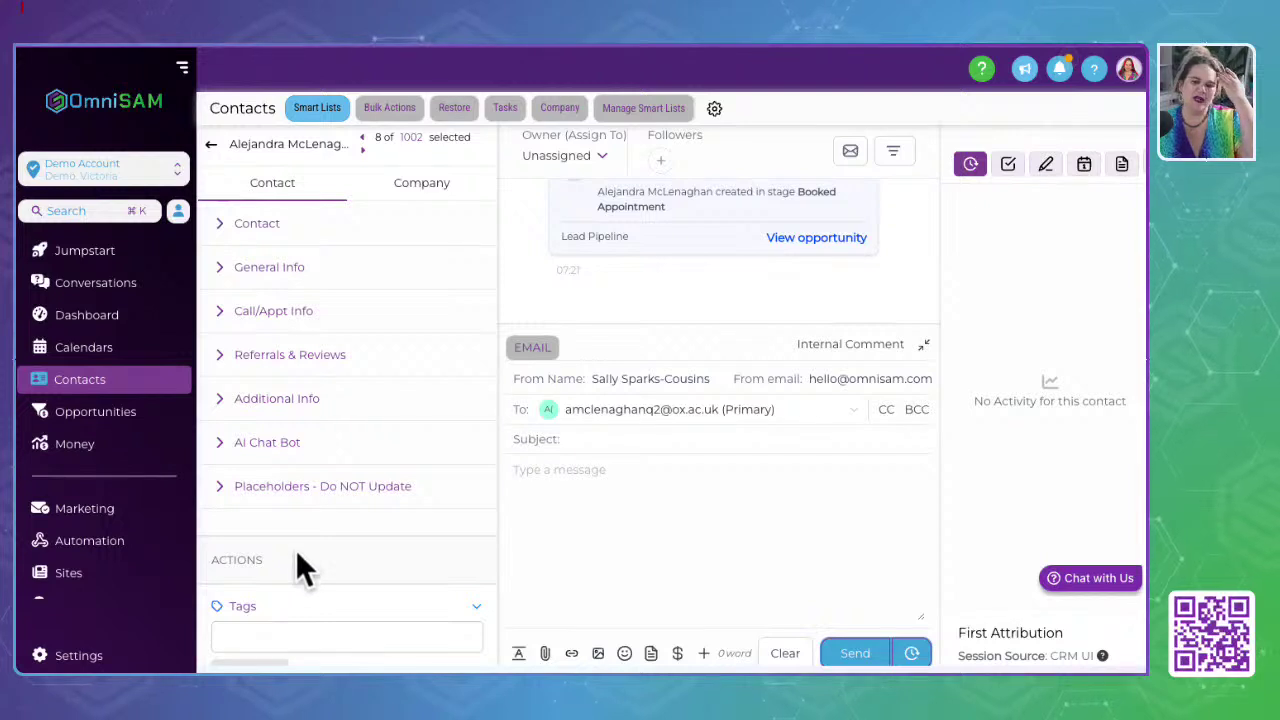
pyautogui.scroll(-2, 293, 549)
# Step: Check the tag suggestions, collapse Tags, and expand Automation to see the past Appointment workflow
pyautogui.click(246, 464)
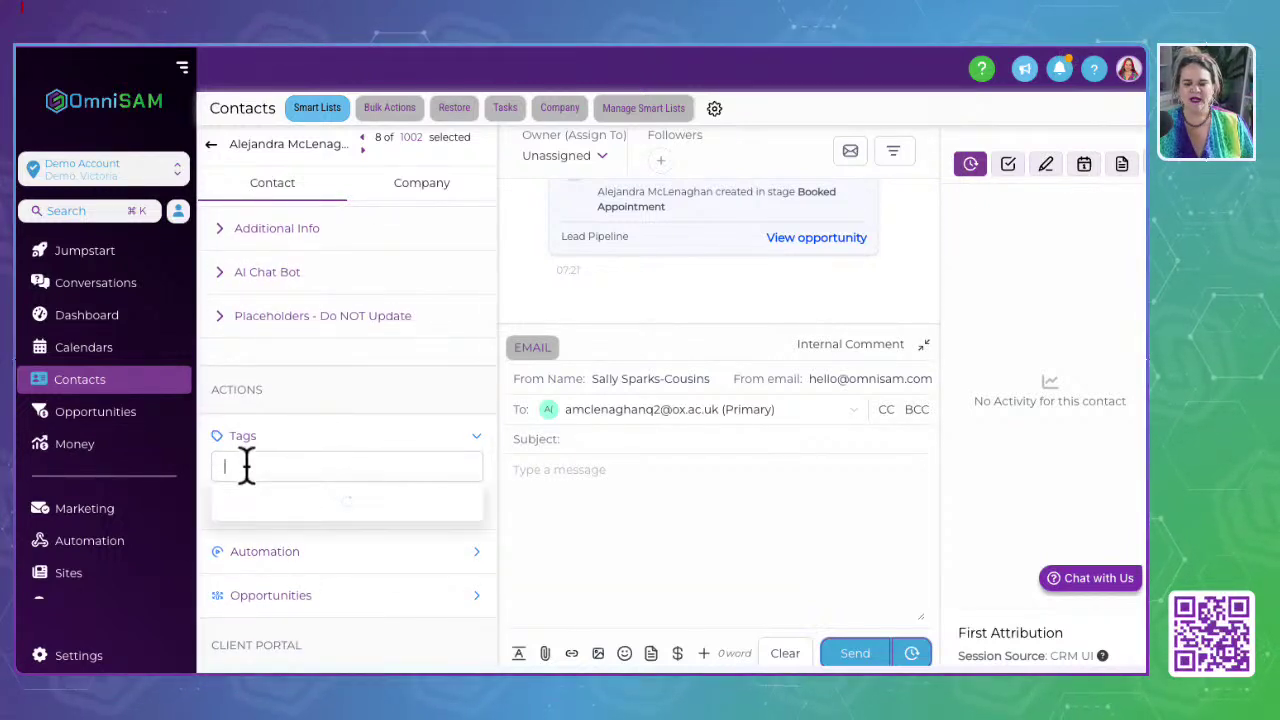
pyautogui.click(292, 429)
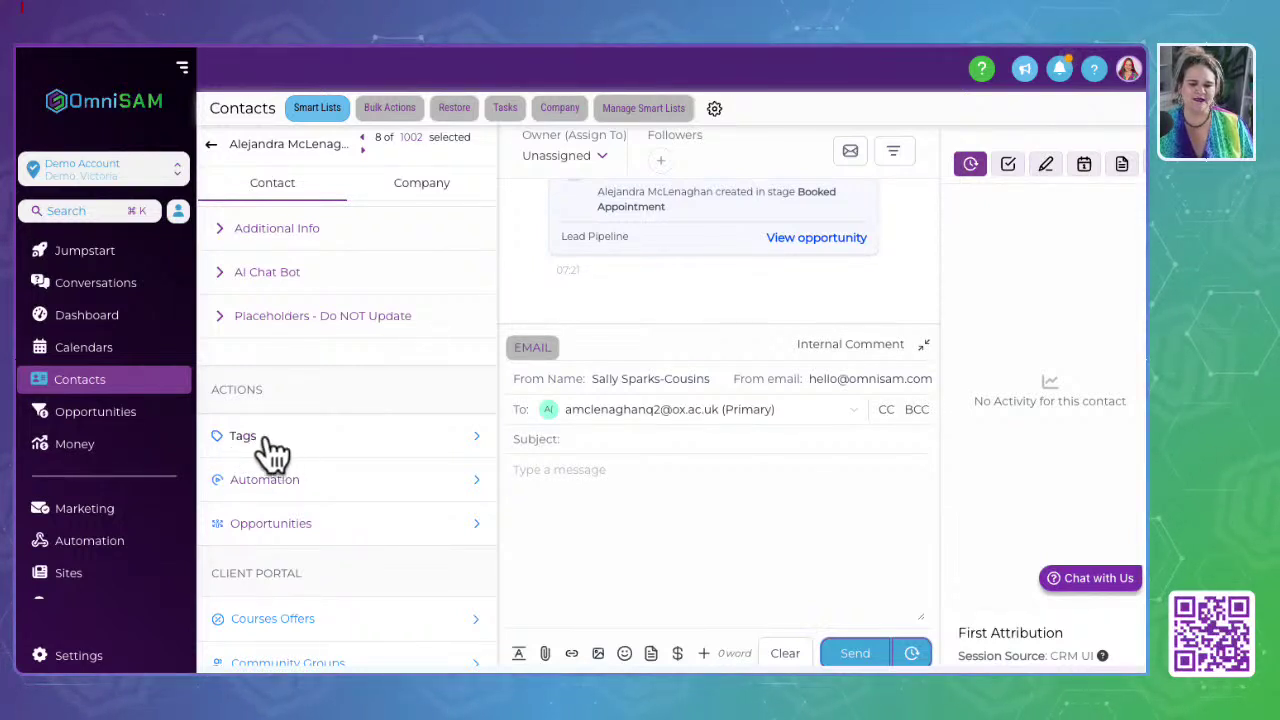
pyautogui.click(265, 481)
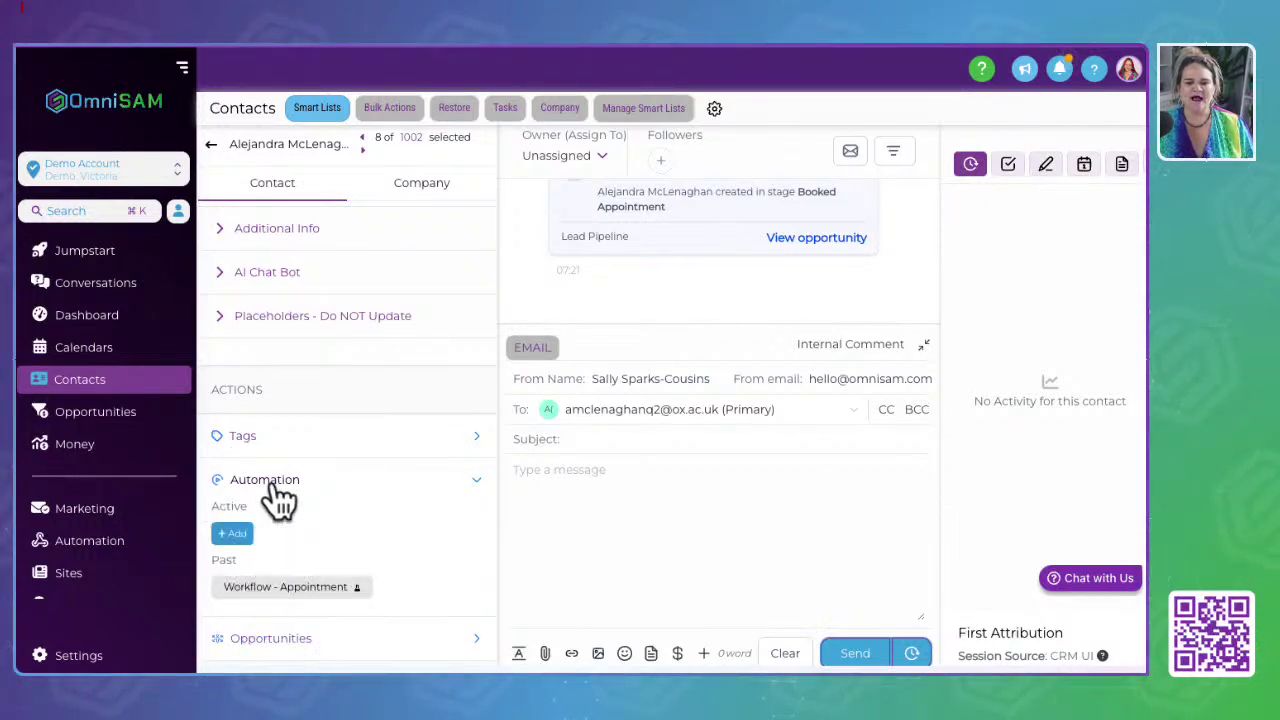
pyautogui.scroll(-2, 272, 486)
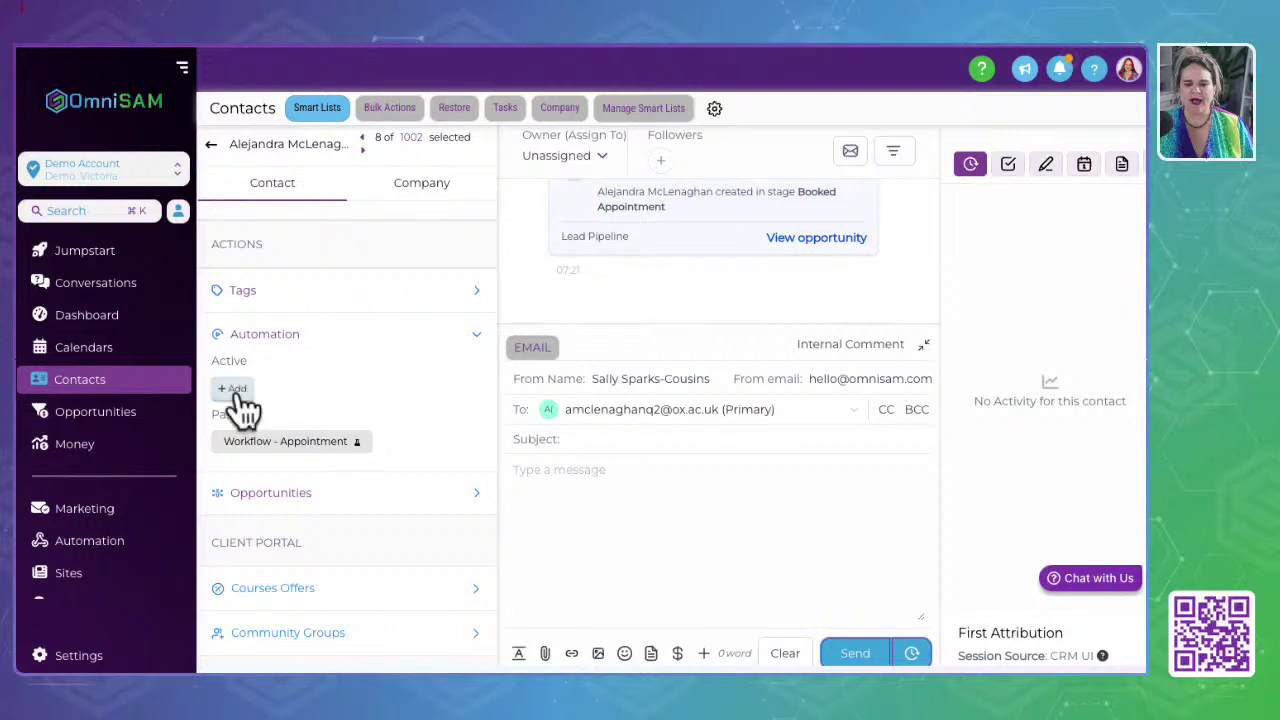
# Step: Add the contact to the 6.01 Review Request workflow from the Automation section
pyautogui.click(233, 388)
pyautogui.click(641, 179)
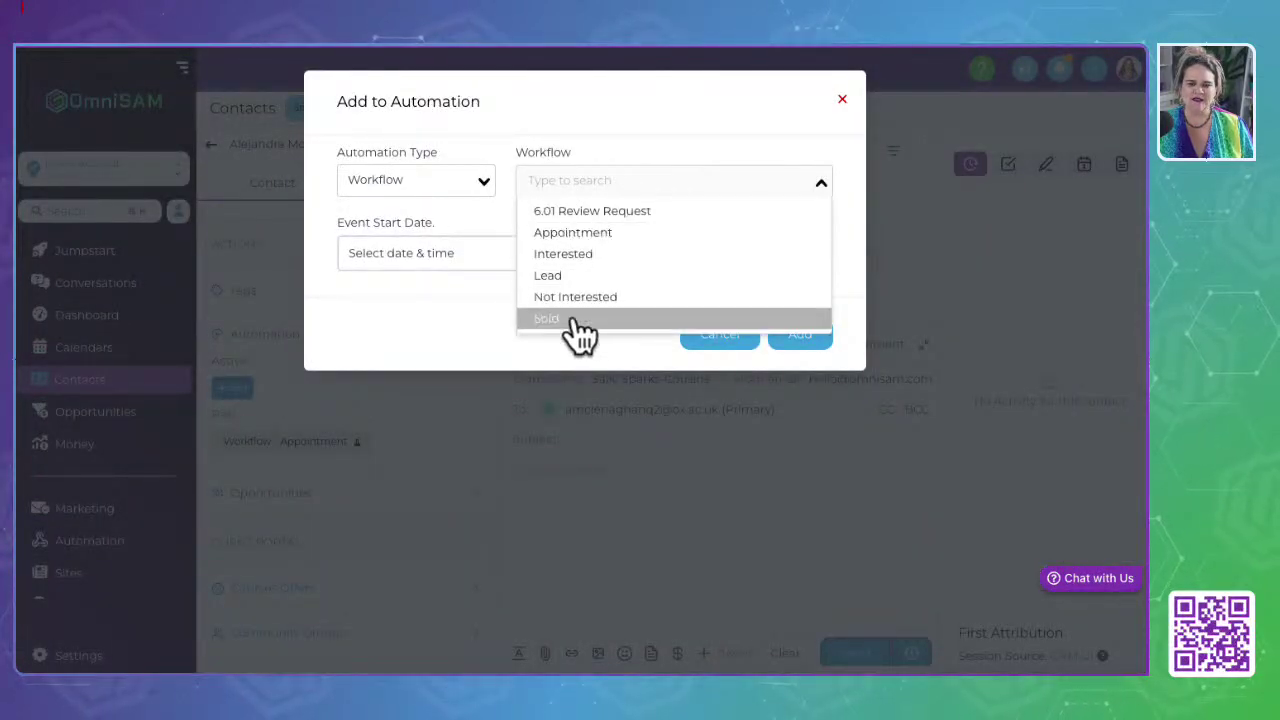
pyautogui.click(610, 213)
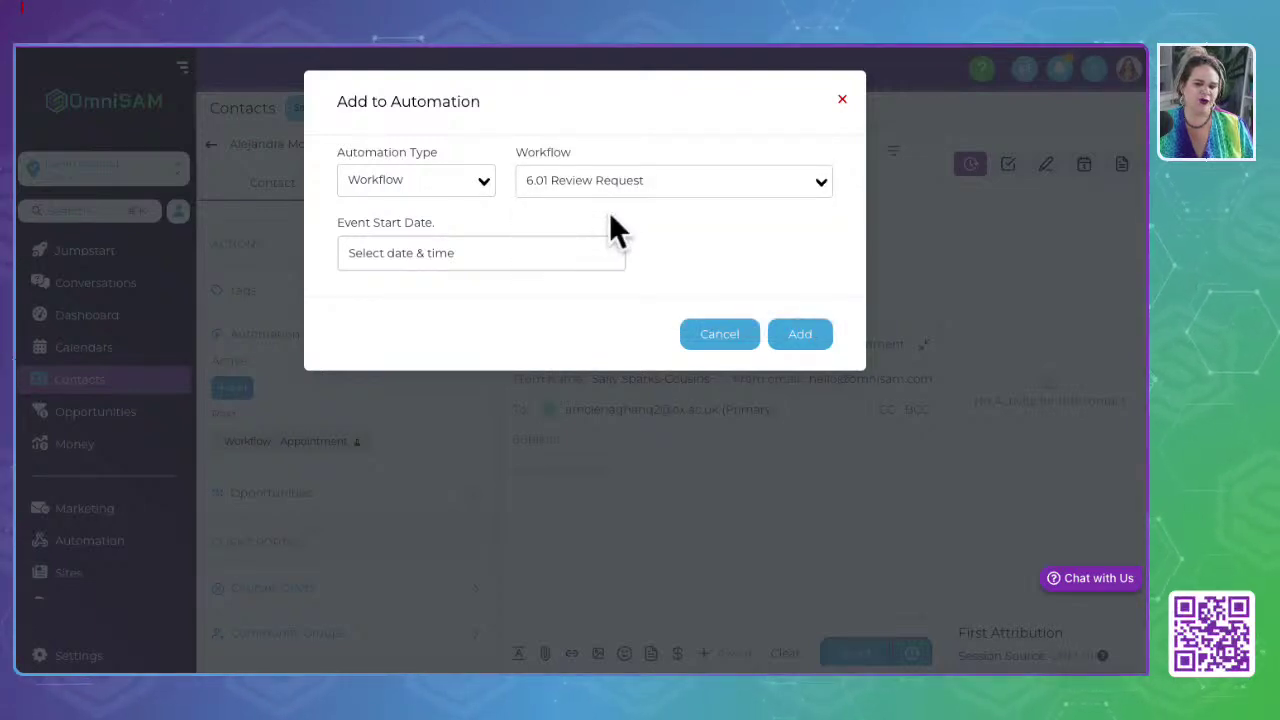
pyautogui.click(801, 340)
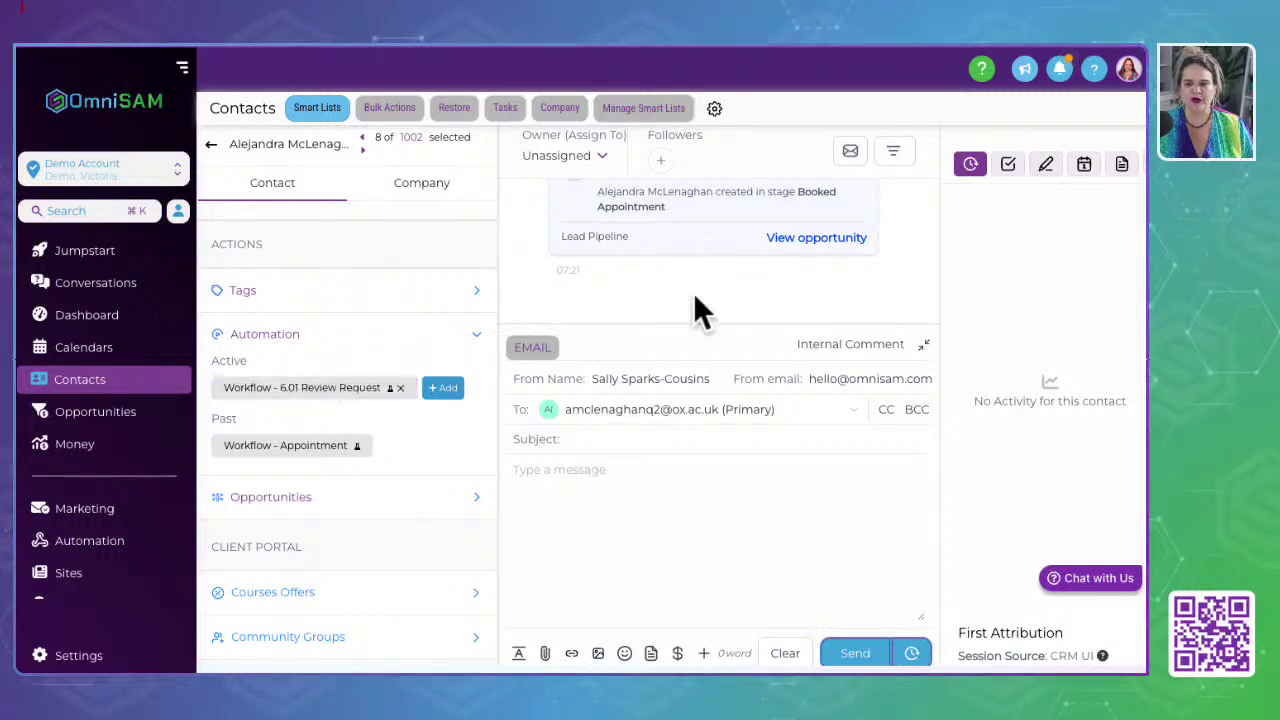
# Step: Check the latest activity and highlight the active 6.01 Review Request workflow under Automation
pyautogui.scroll(1, 653, 279)
pyautogui.scroll(-2, 653, 279)
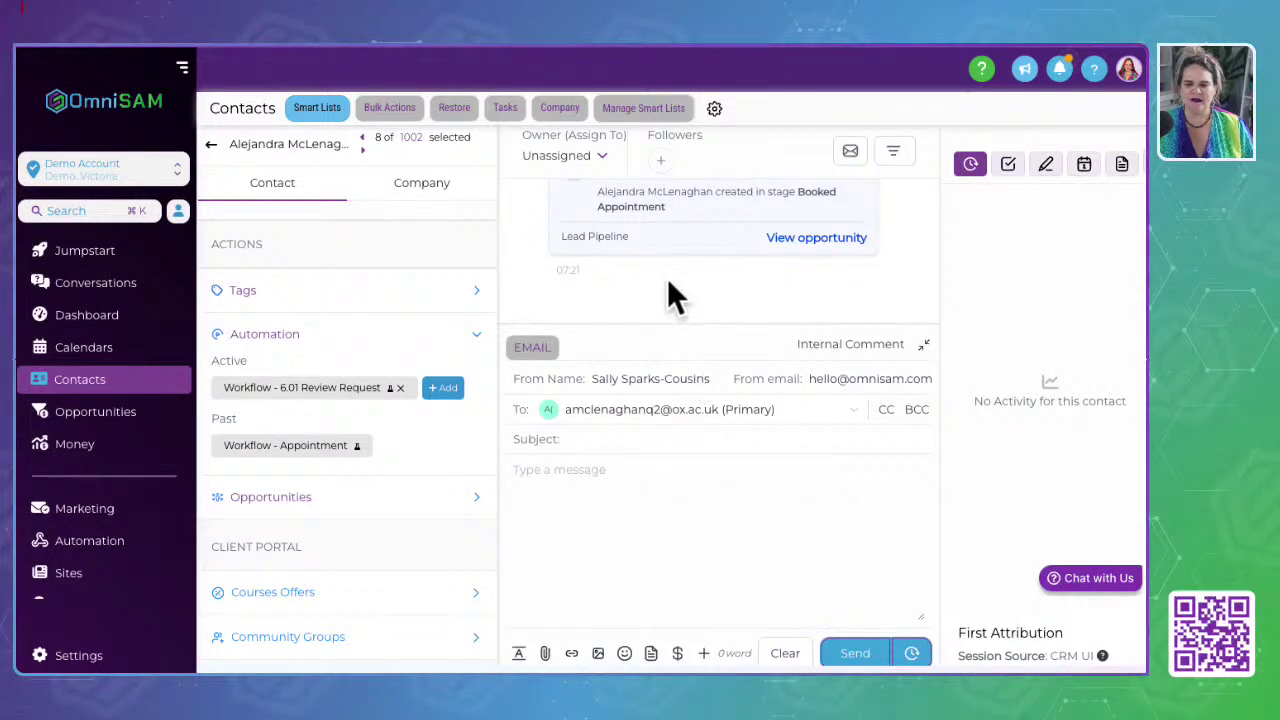
pyautogui.scroll(2, 668, 283)
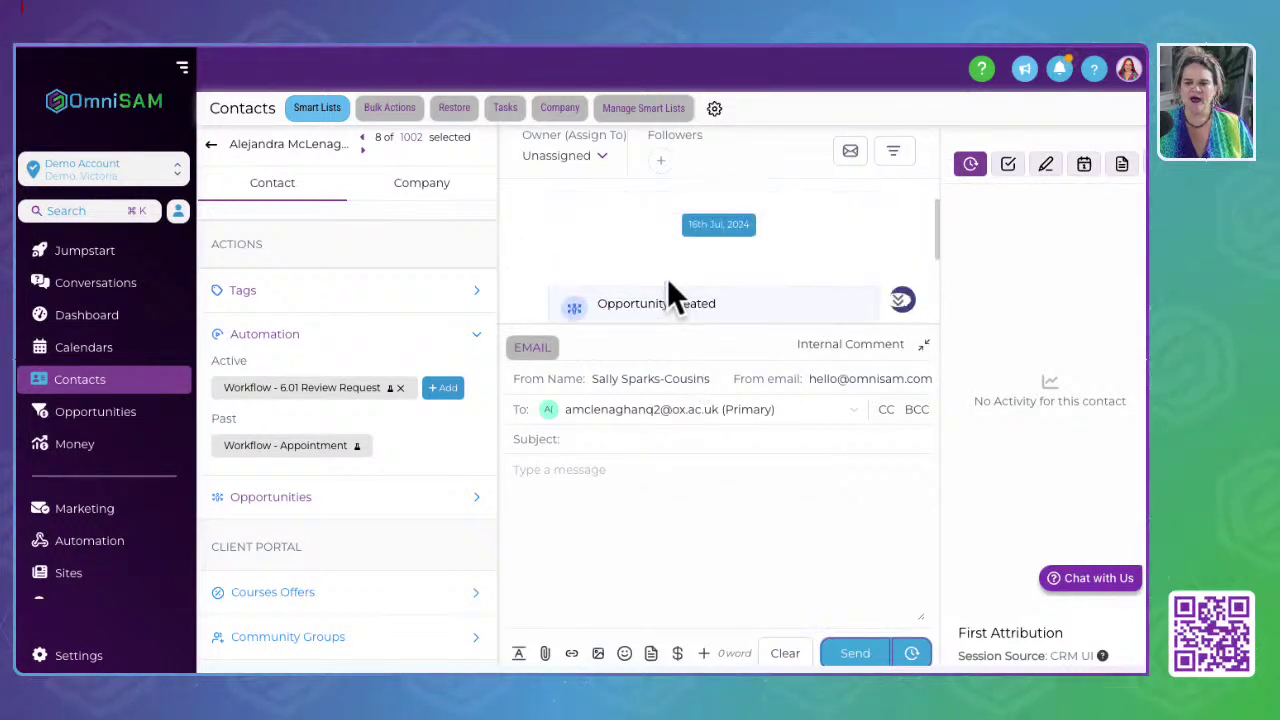
pyautogui.click(898, 300)
pyautogui.scroll(3, 620, 294)
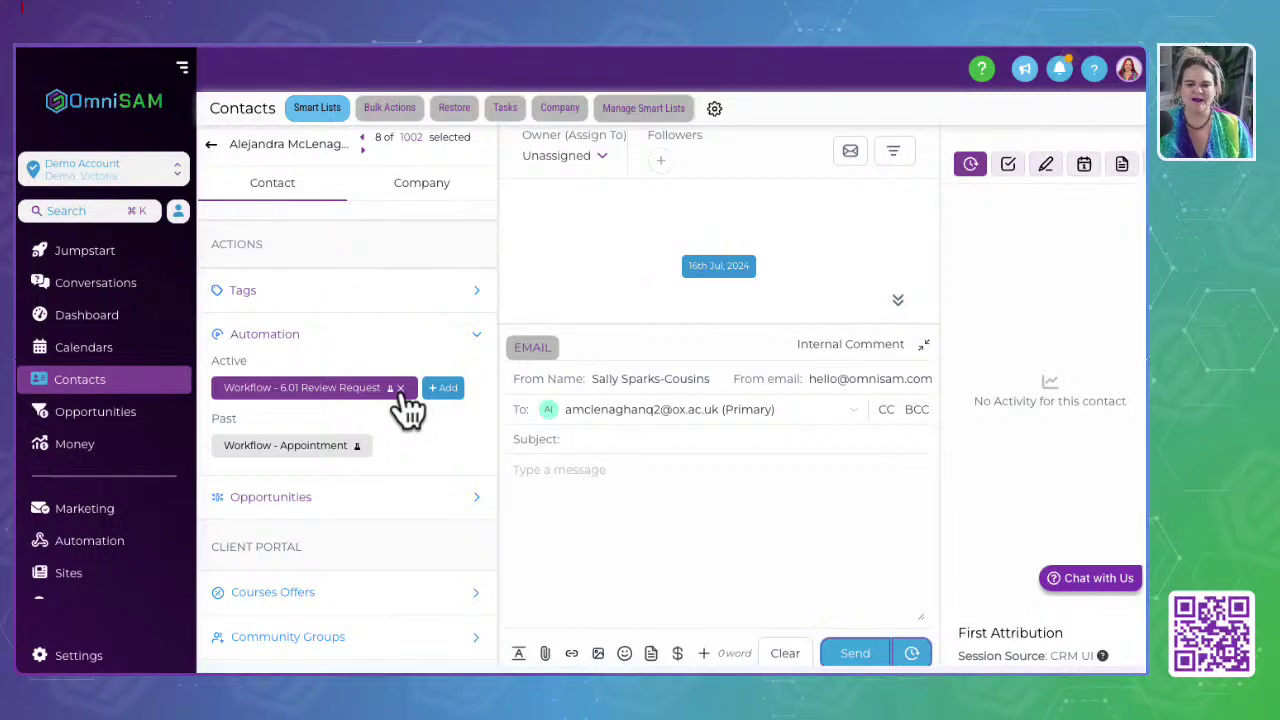
pyautogui.moveTo(222, 388); pyautogui.dragTo(395, 405)
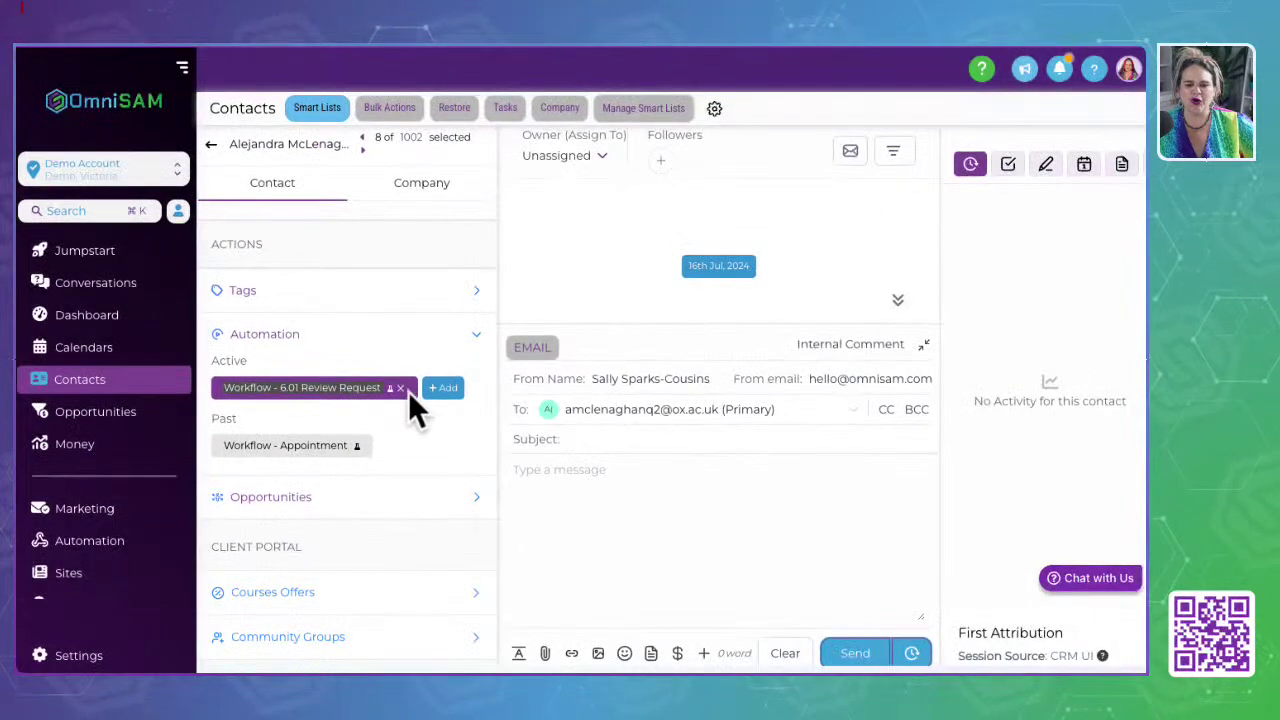
pyautogui.click(390, 392)
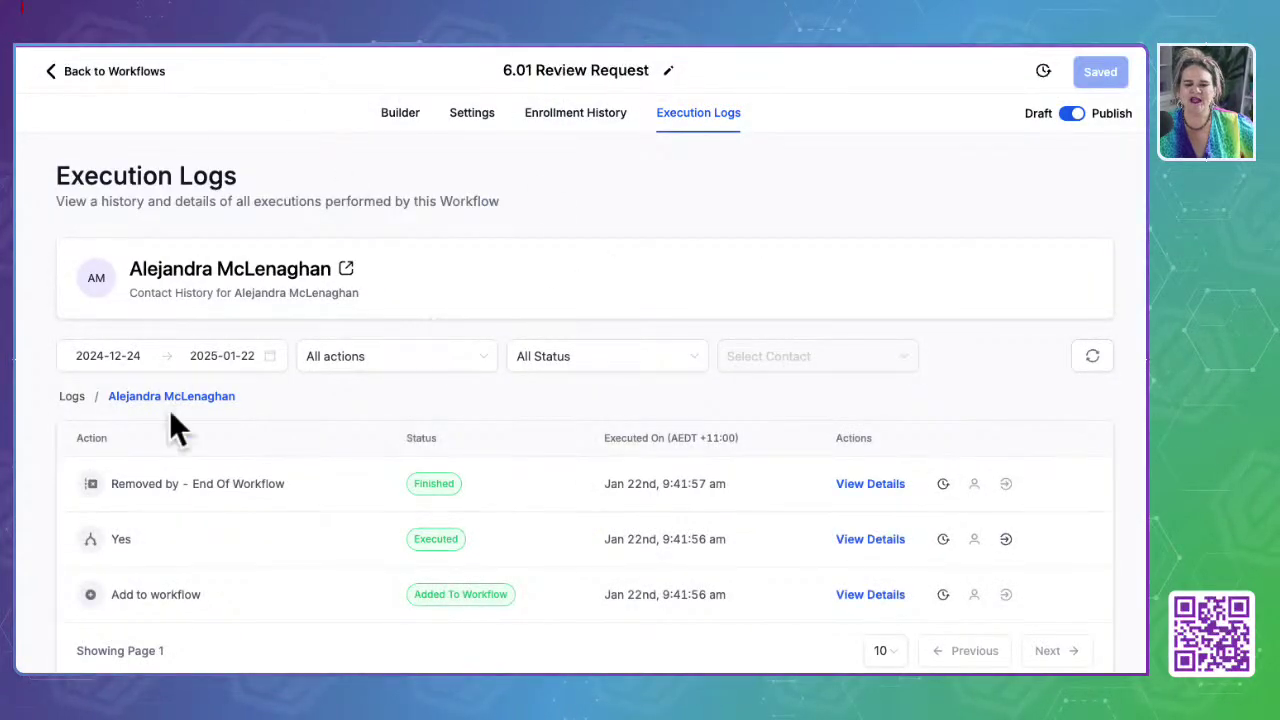
pyautogui.scroll(-1, 285, 500)
pyautogui.scroll(1, 285, 500)
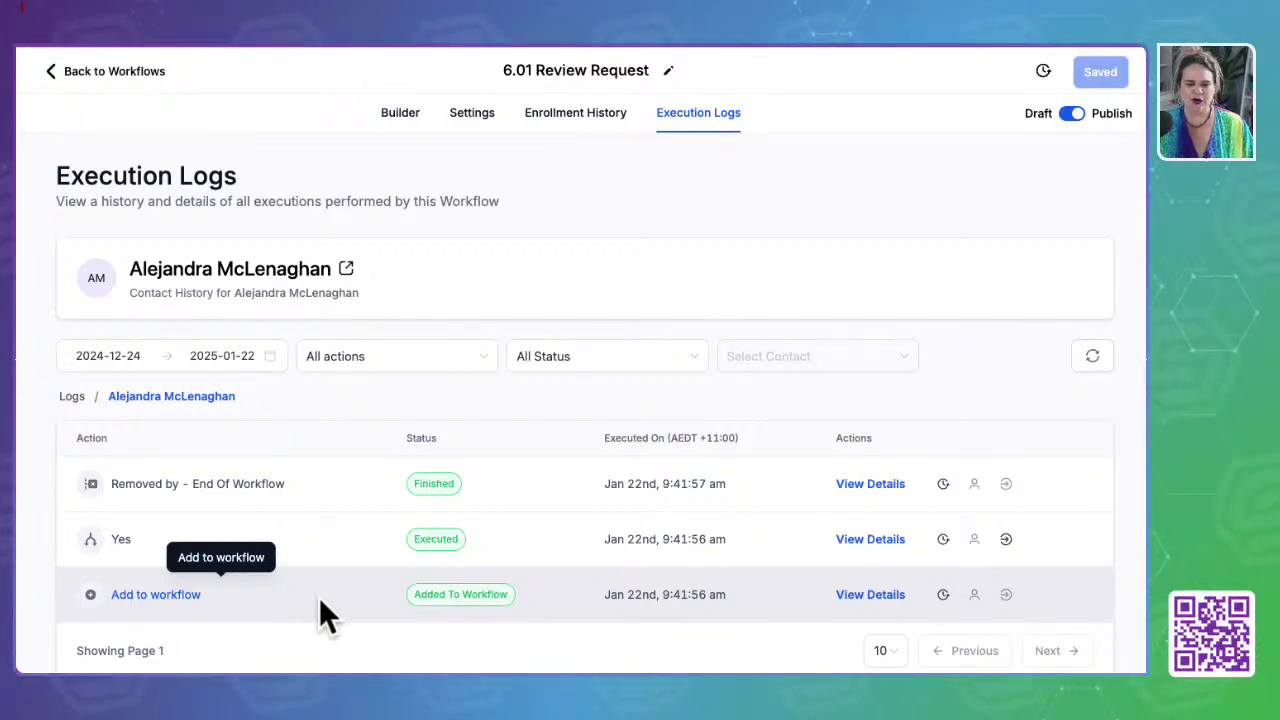
pyautogui.moveTo(603, 595); pyautogui.dragTo(743, 592)
pyautogui.moveTo(603, 540); pyautogui.dragTo(752, 540)
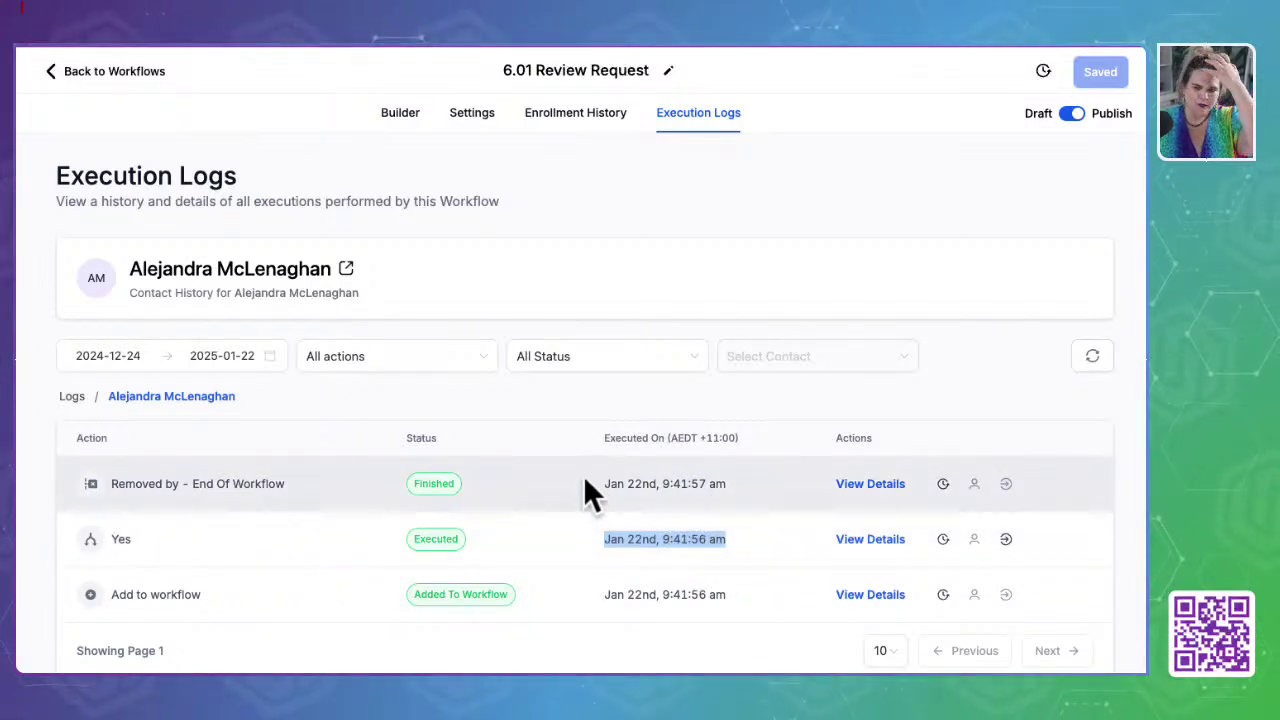
pyautogui.click(780, 481)
pyautogui.moveTo(690, 484)
pyautogui.mouseDown()
pyautogui.moveTo(734, 480)
pyautogui.moveTo(599, 484)
pyautogui.mouseUp()
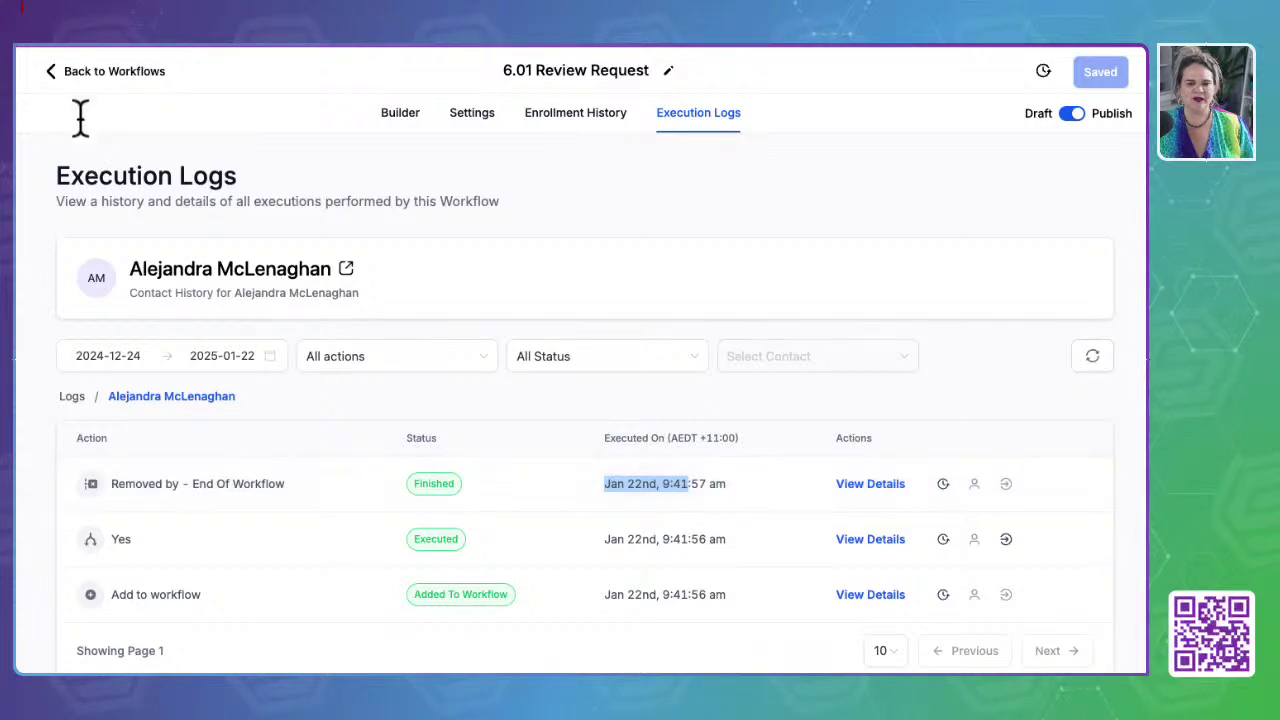
pyautogui.click(103, 72)
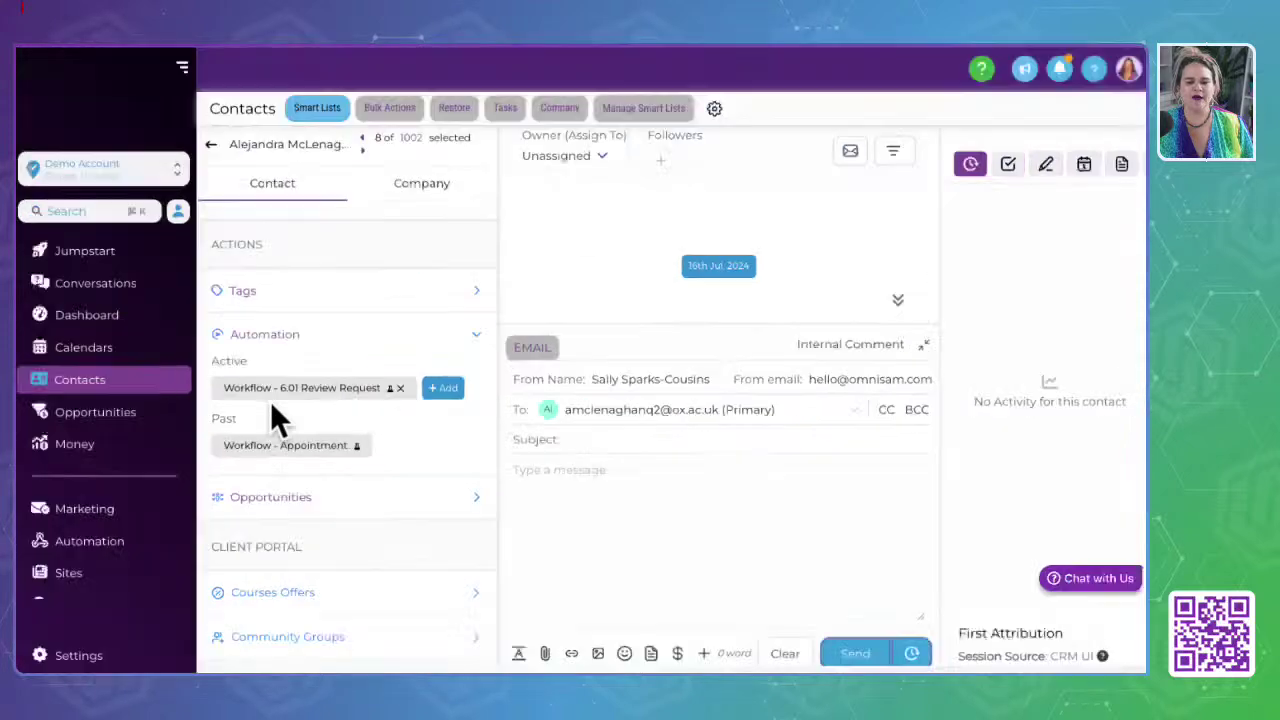
# Step: Collapse Automation, view the primary Booked Appointment (Lead Pipeline) opportunity, then collapse Opportunities
pyautogui.click(476, 338)
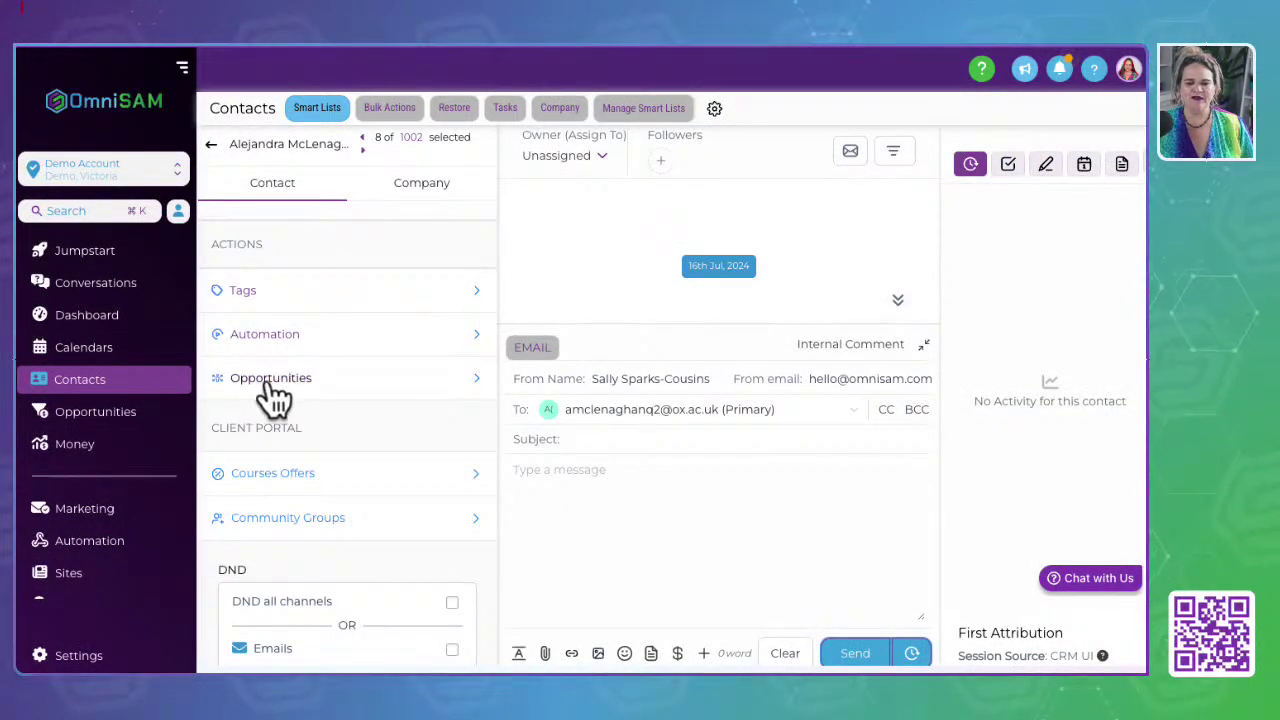
pyautogui.click(275, 396)
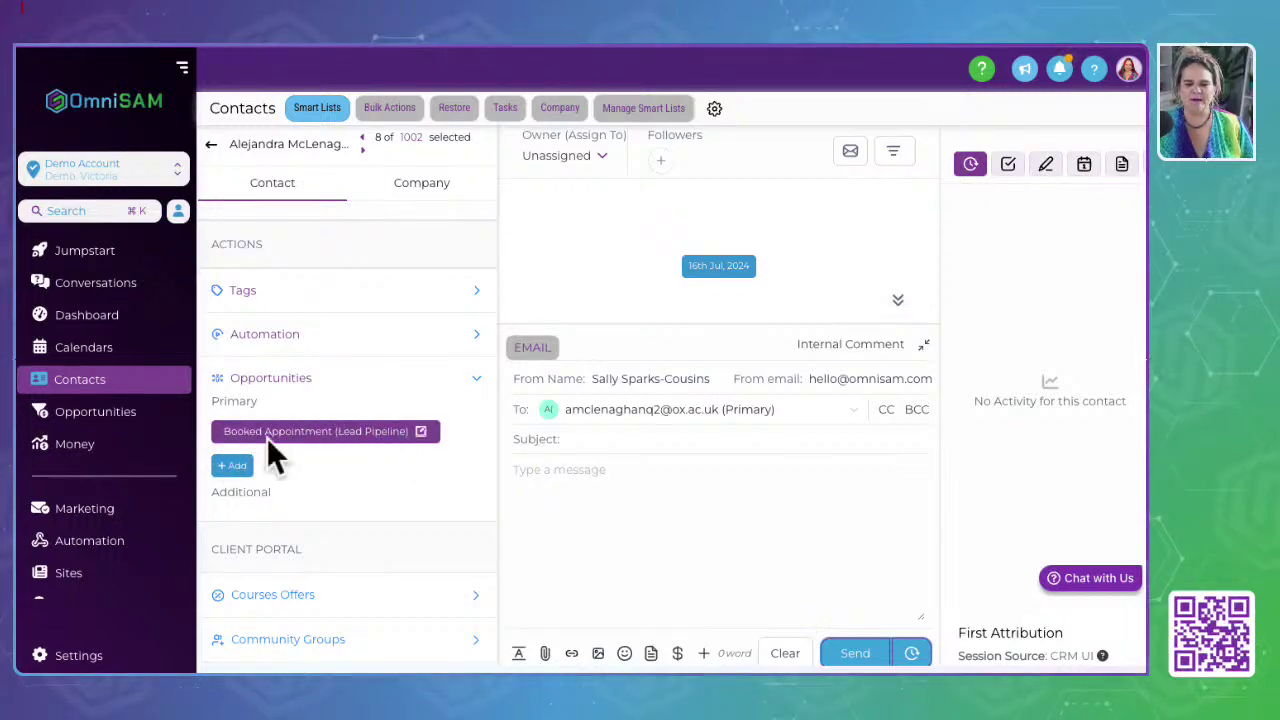
pyautogui.click(236, 464)
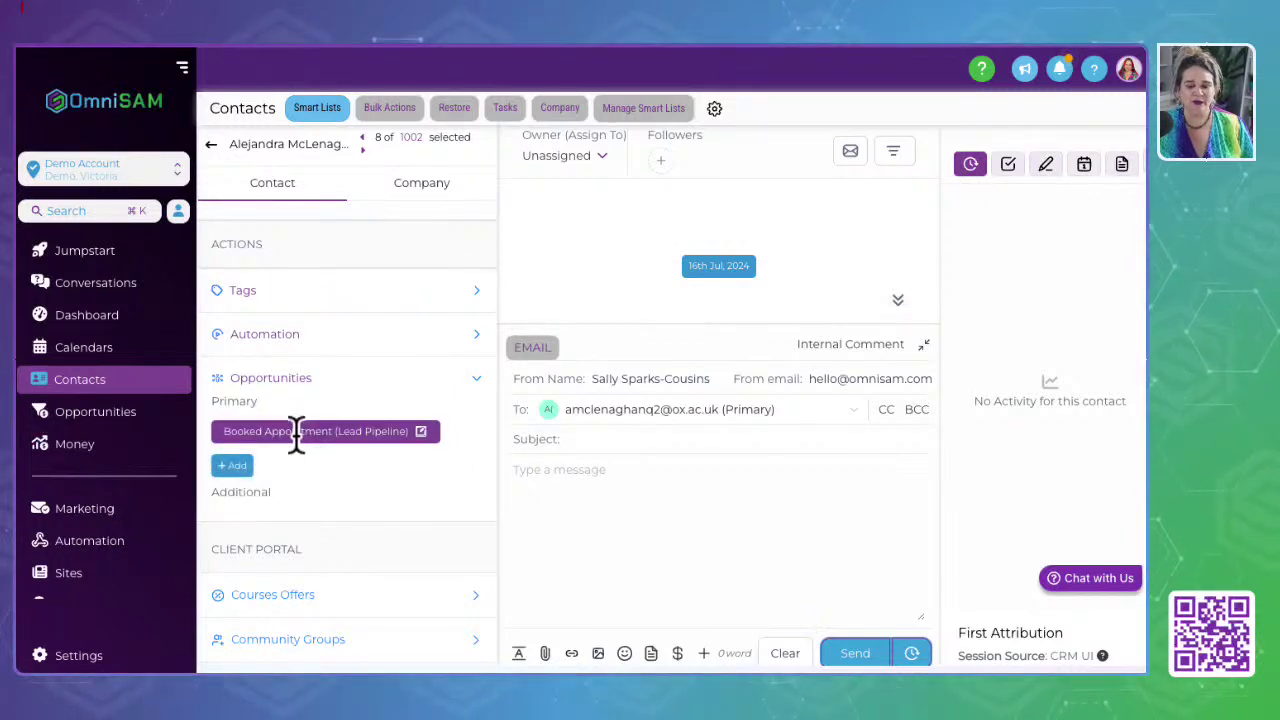
pyautogui.click(463, 388)
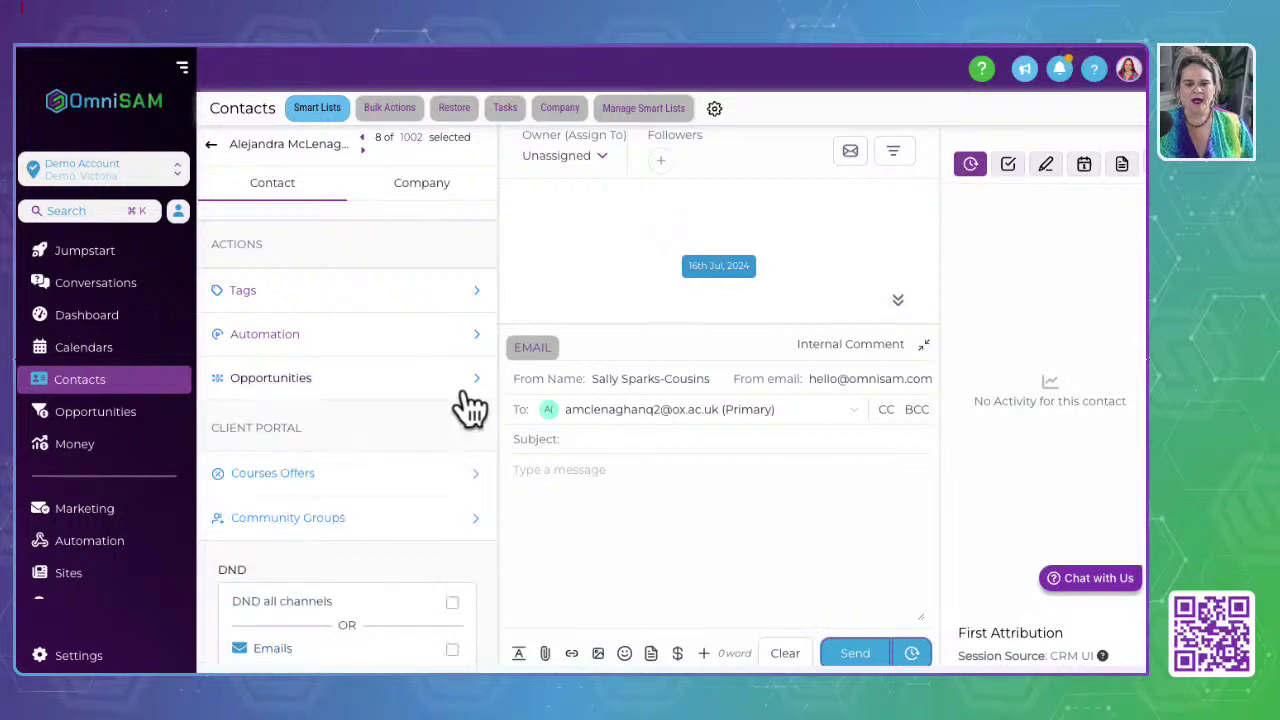
pyautogui.scroll(-1, 400, 450)
# Step: Expand Courses Offers and Community Groups and check their add lists, both showing No Data
pyautogui.click(258, 425)
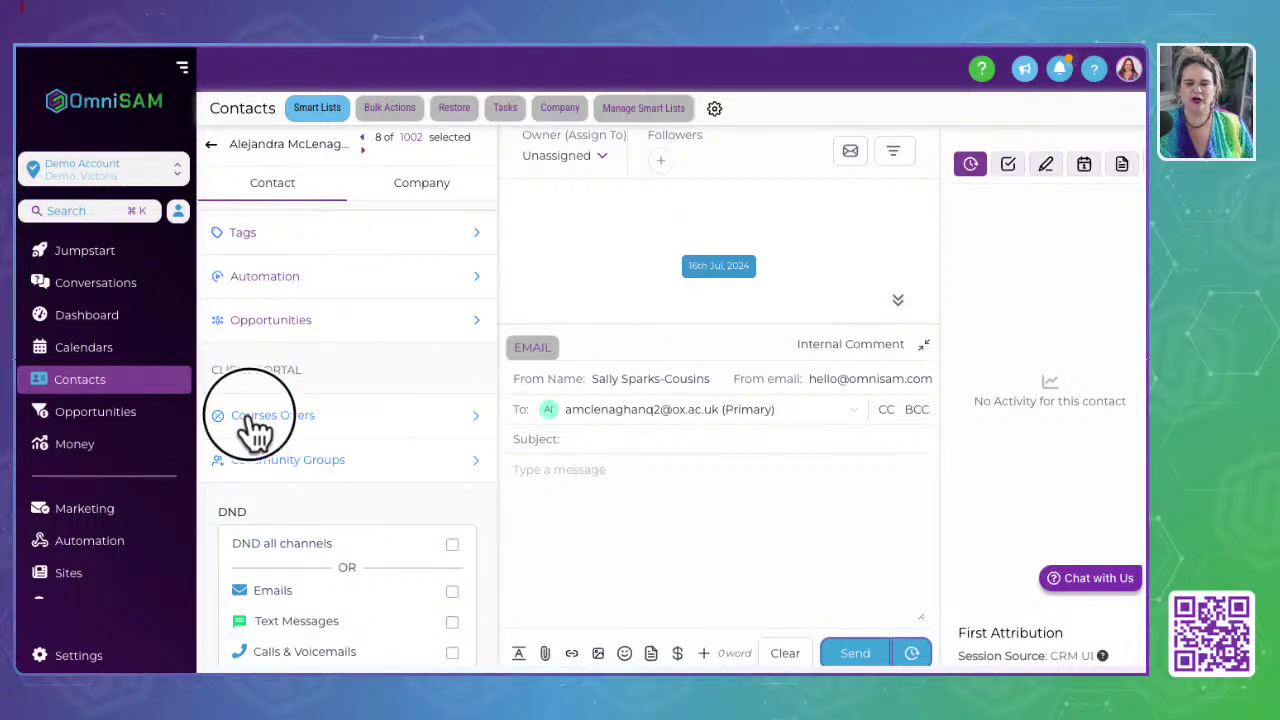
pyautogui.scroll(-1, 365, 391)
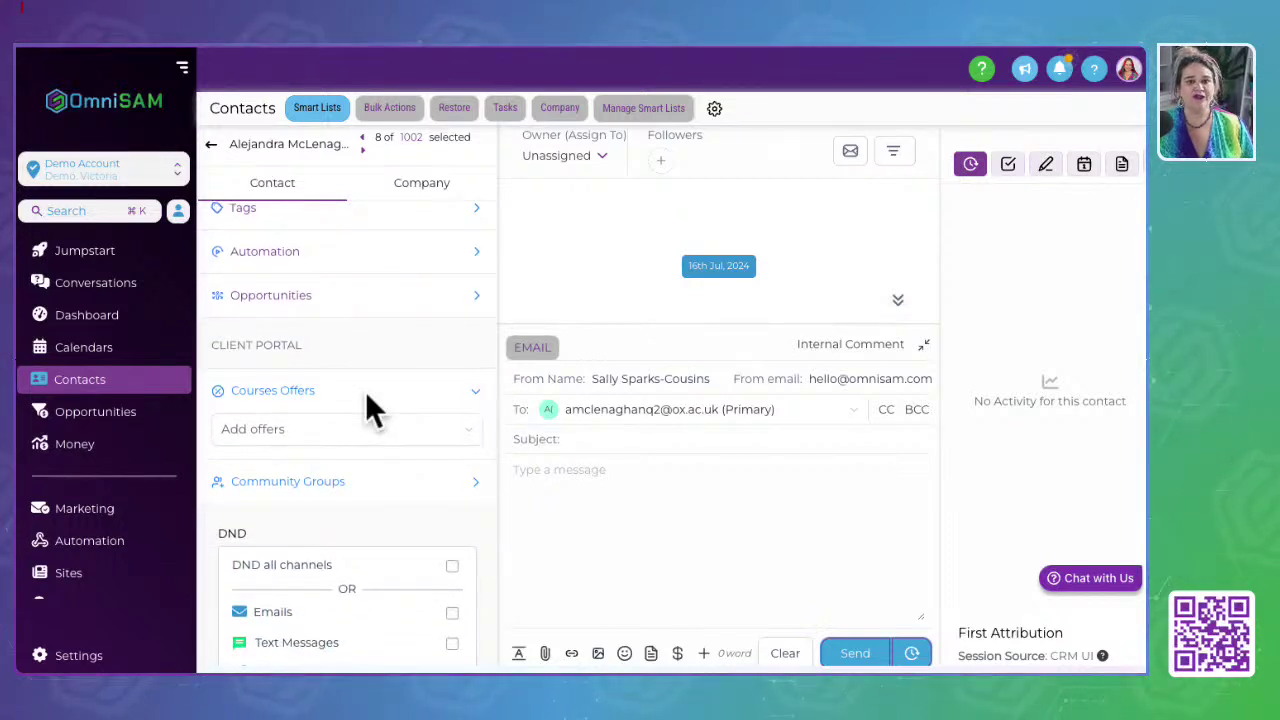
pyautogui.click(283, 433)
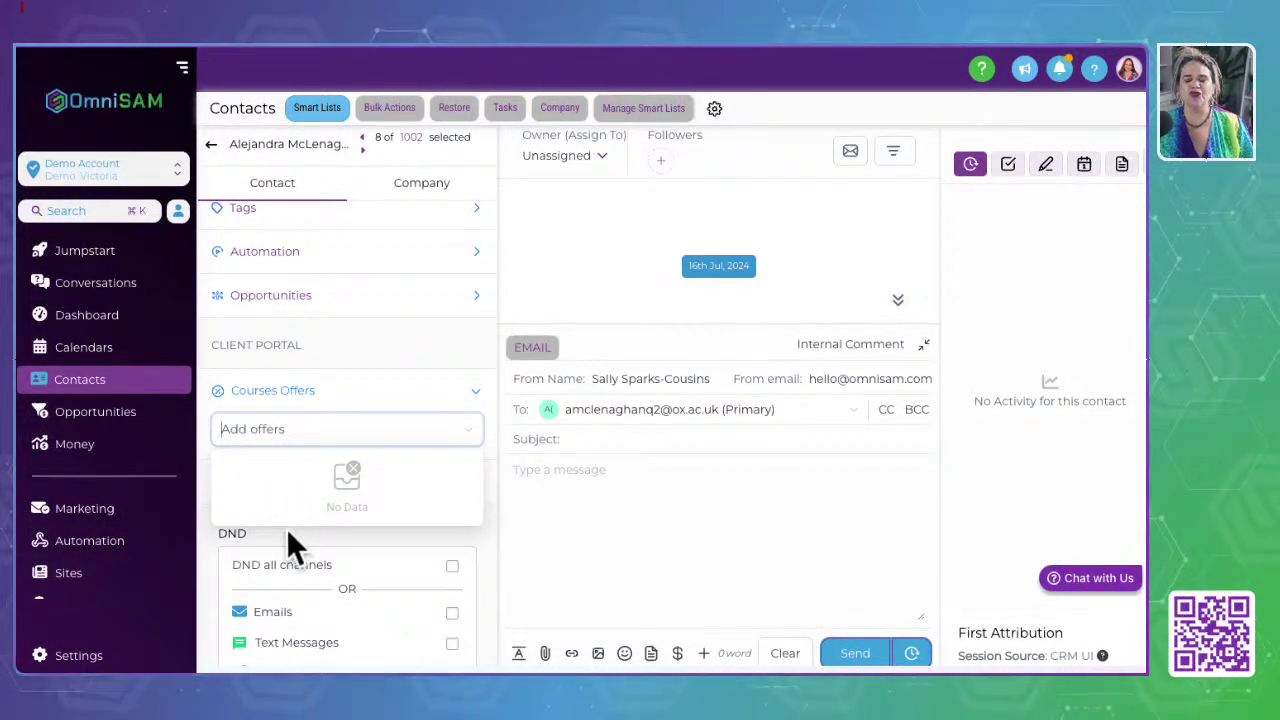
pyautogui.click(427, 402)
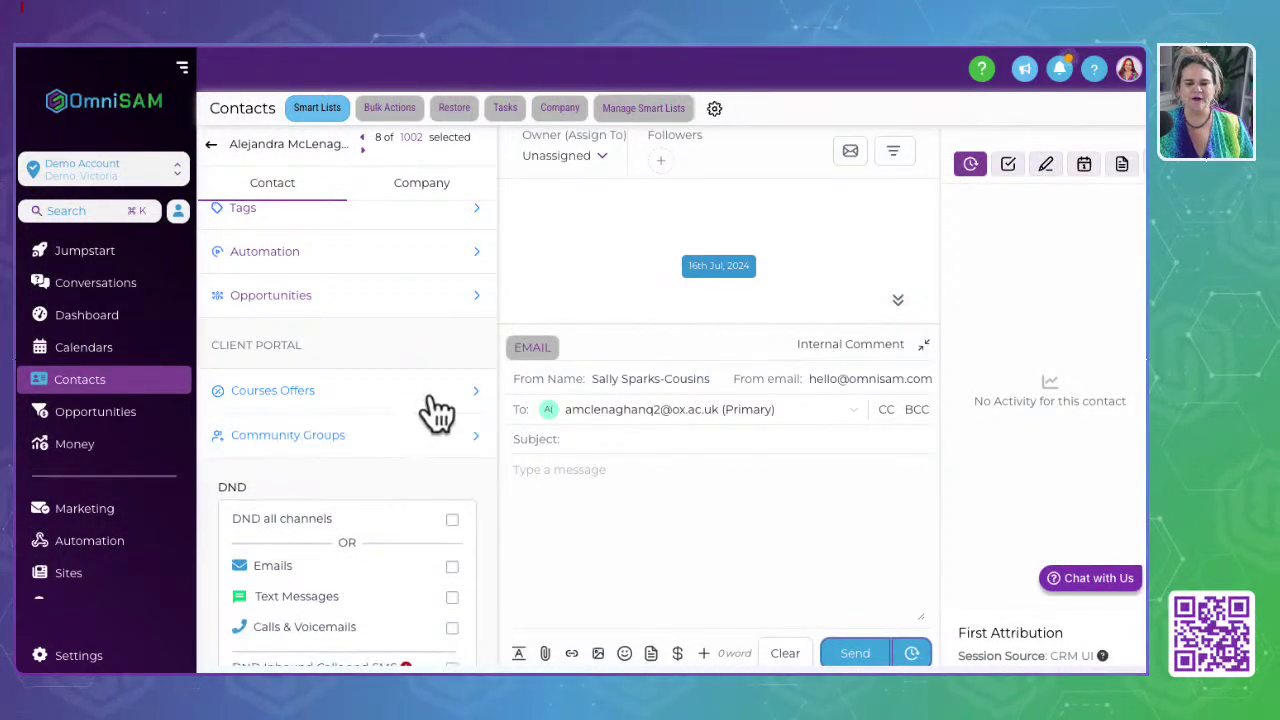
pyautogui.click(474, 437)
pyautogui.click(257, 478)
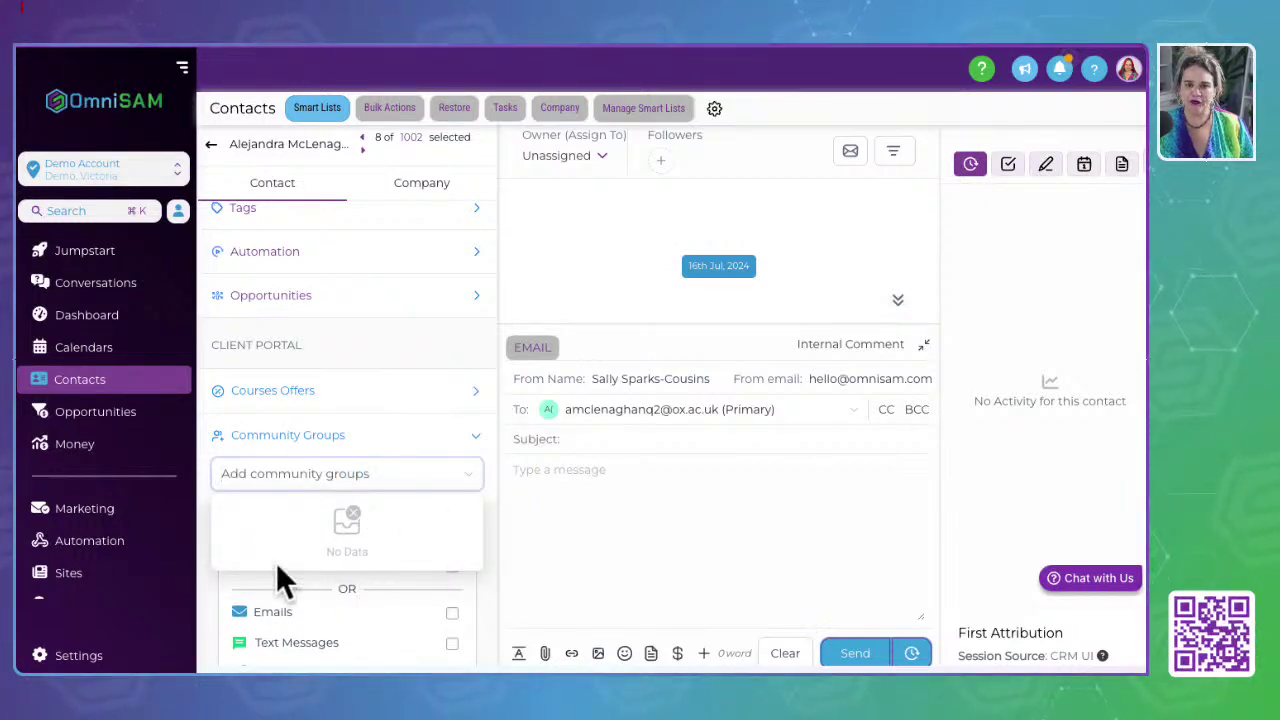
pyautogui.click(263, 445)
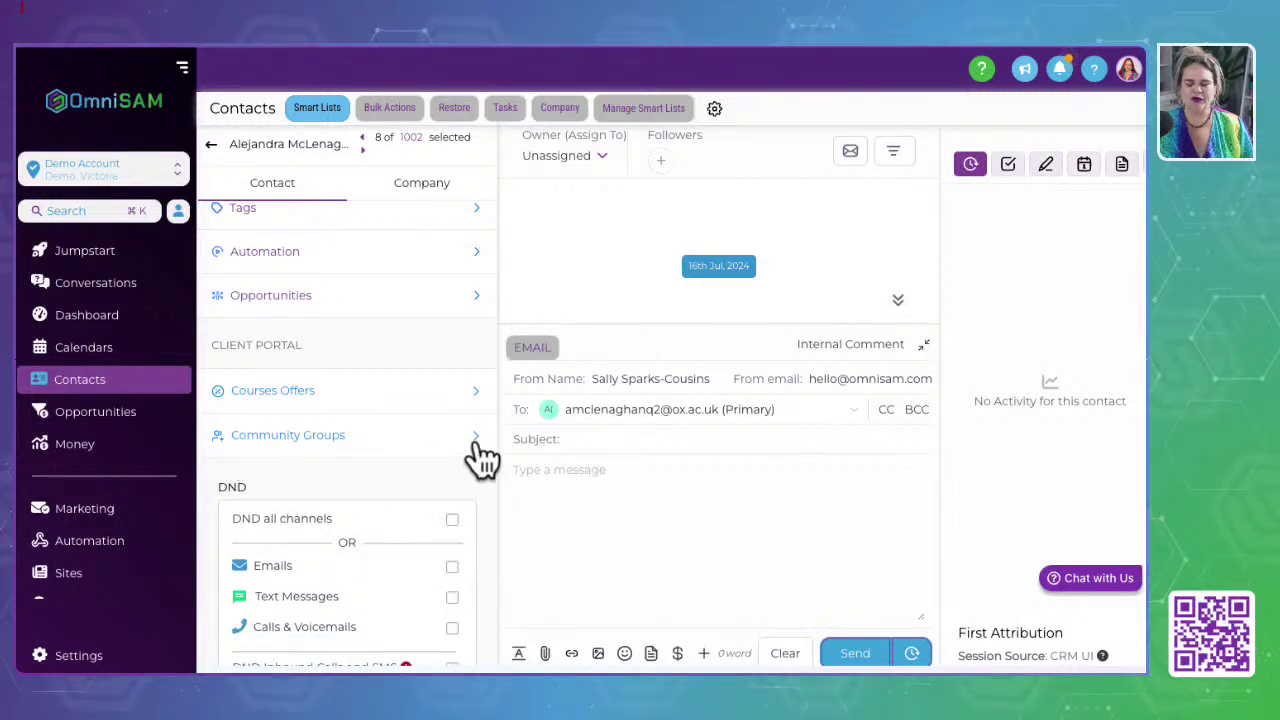
# Step: Reopen both sections to recheck available offers and community groups, then collapse them
pyautogui.click(475, 440)
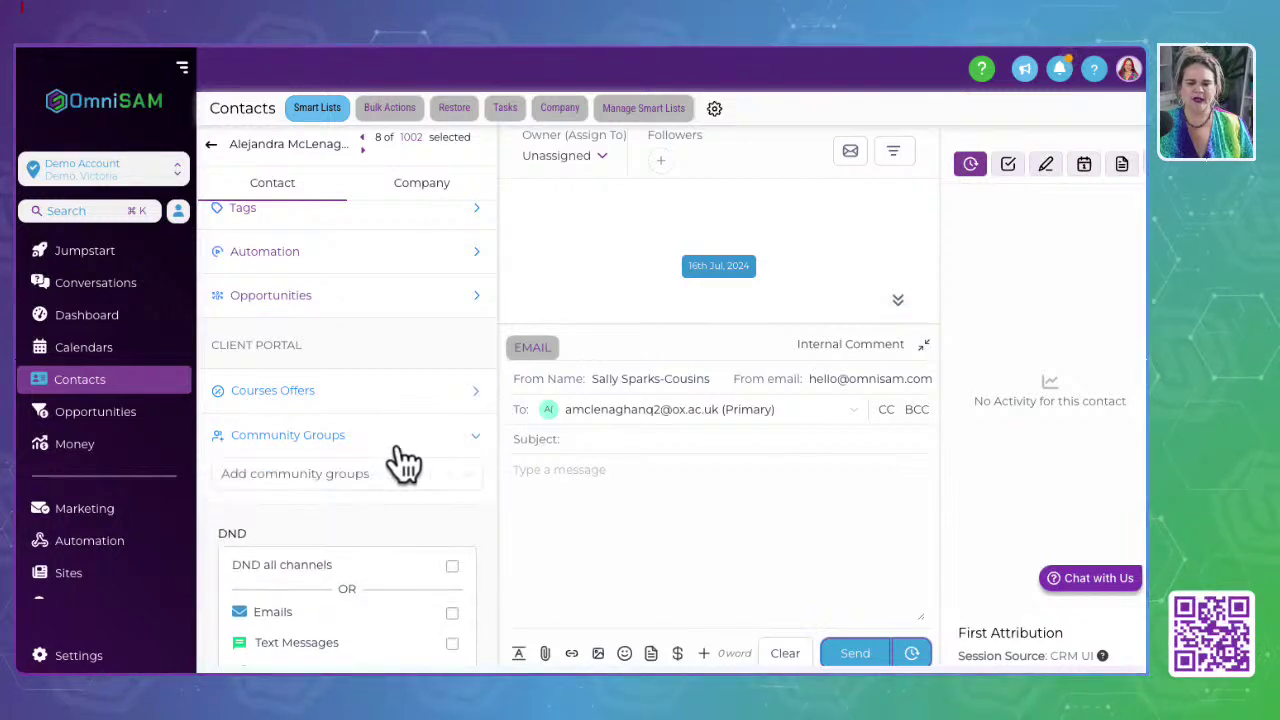
pyautogui.click(272, 395)
pyautogui.click(266, 430)
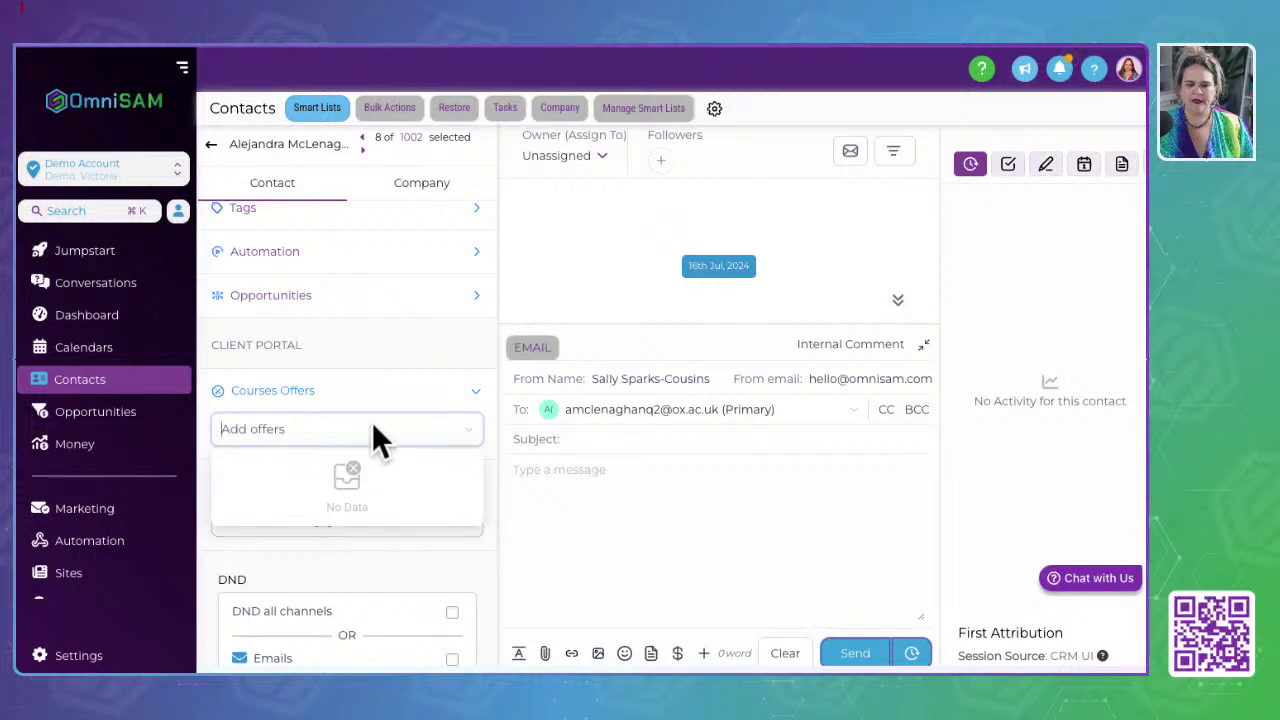
pyautogui.click(294, 398)
pyautogui.click(310, 481)
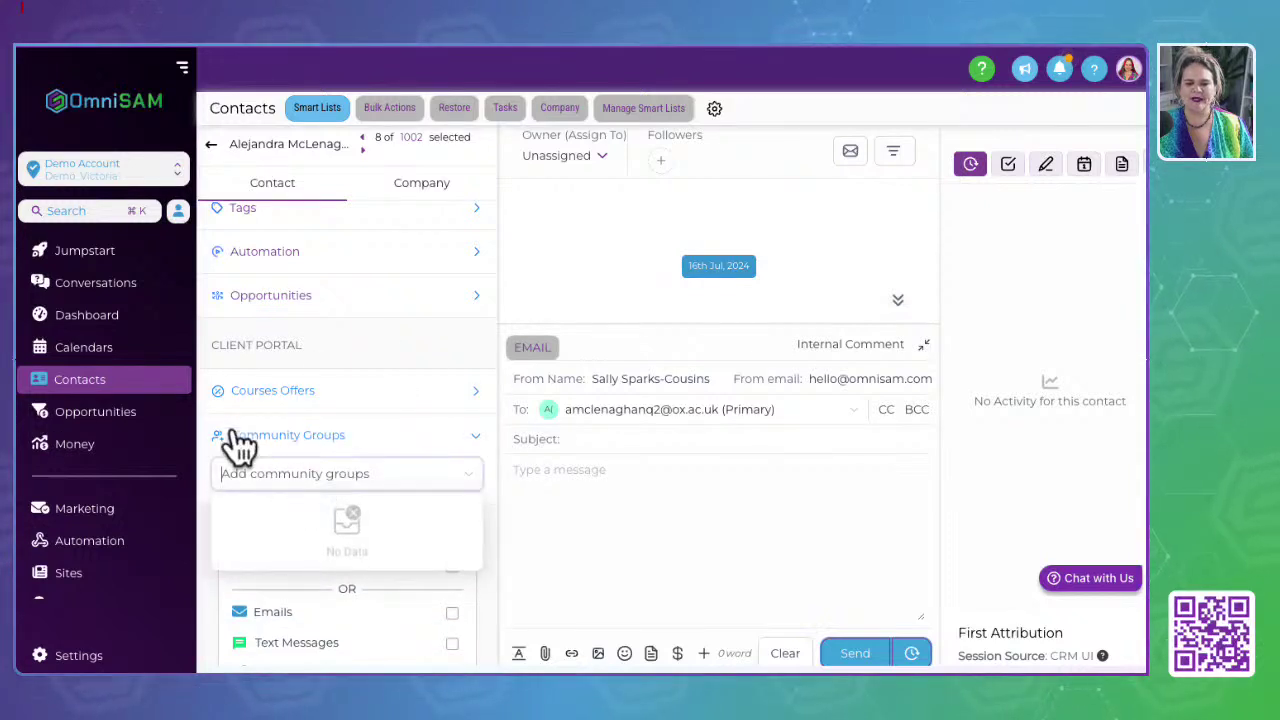
pyautogui.click(311, 395)
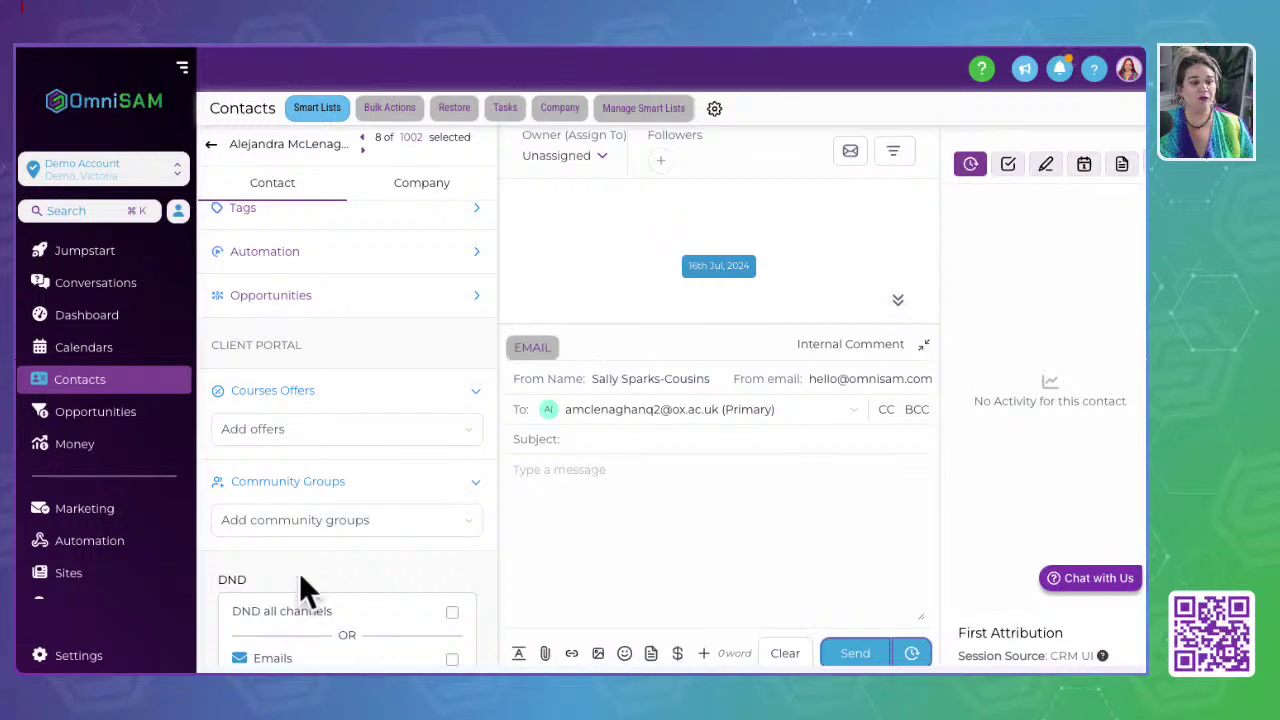
pyautogui.click(476, 391)
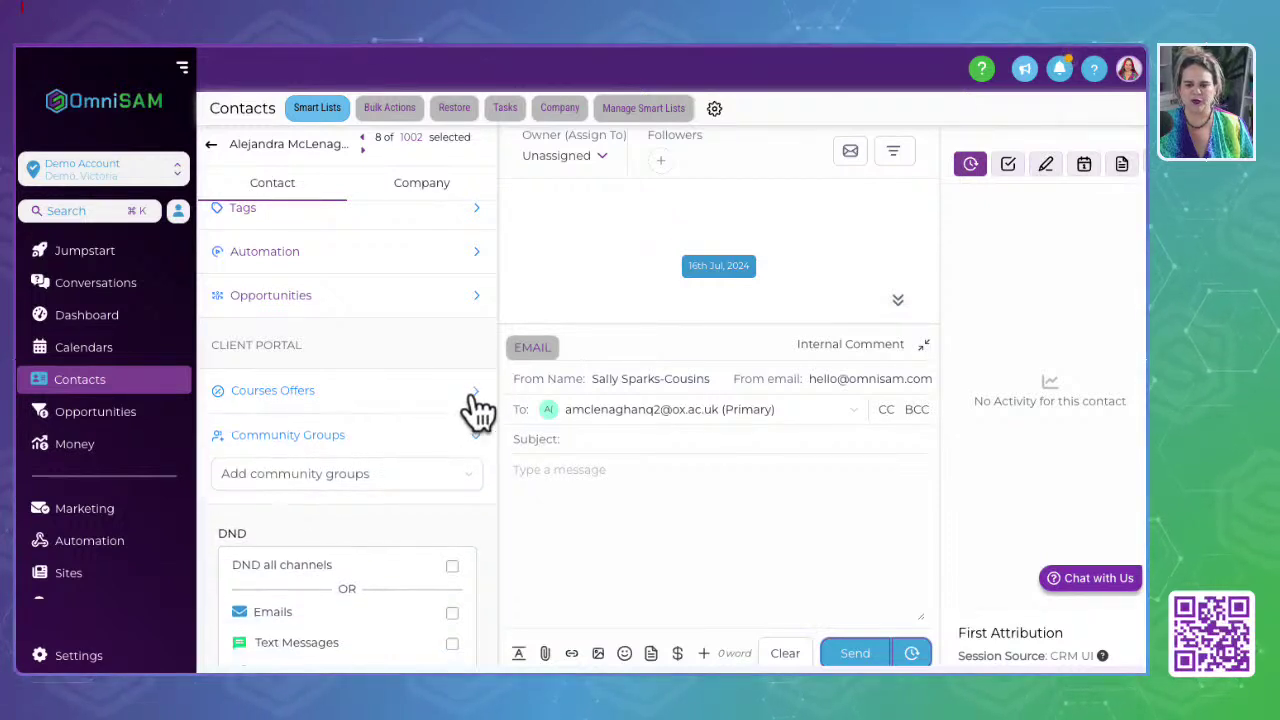
pyautogui.click(476, 436)
# Step: Review the DND options — Emails, Text Messages, Calls & Voicemails, Inbound Calls and SMS — all unchecked
pyautogui.scroll(-3, 324, 495)
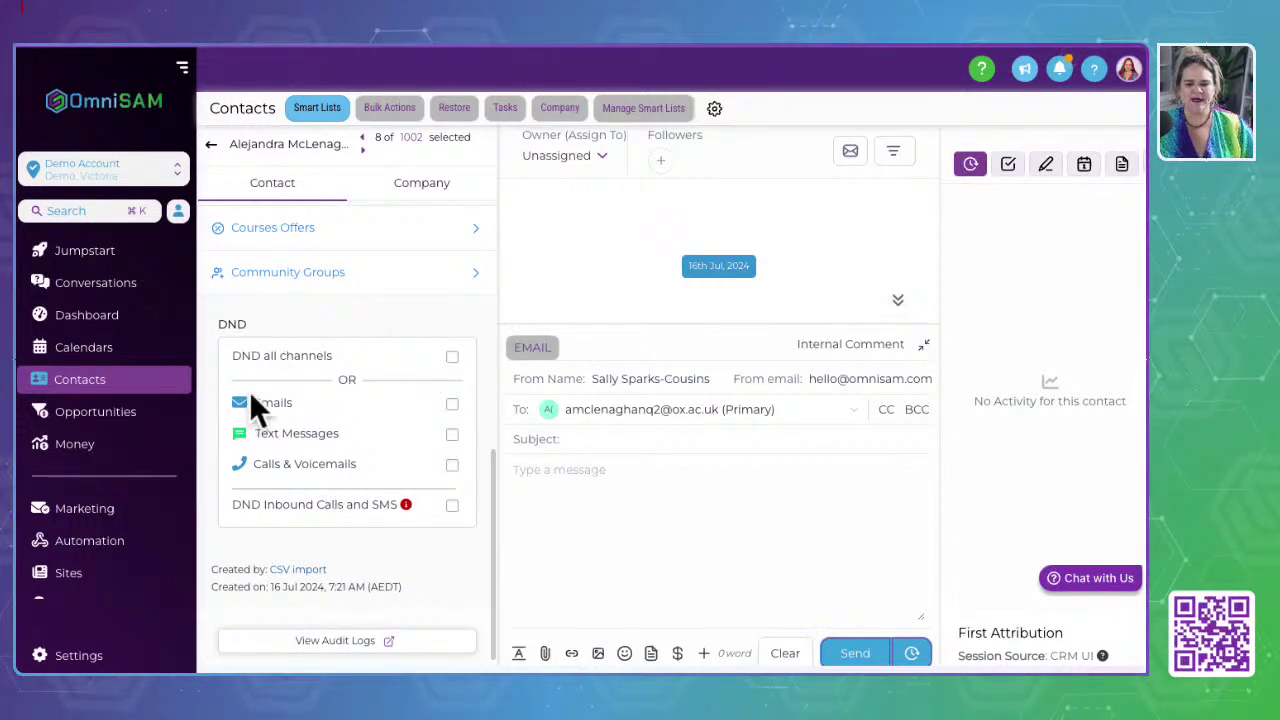
pyautogui.moveTo(222, 326); pyautogui.dragTo(262, 320)
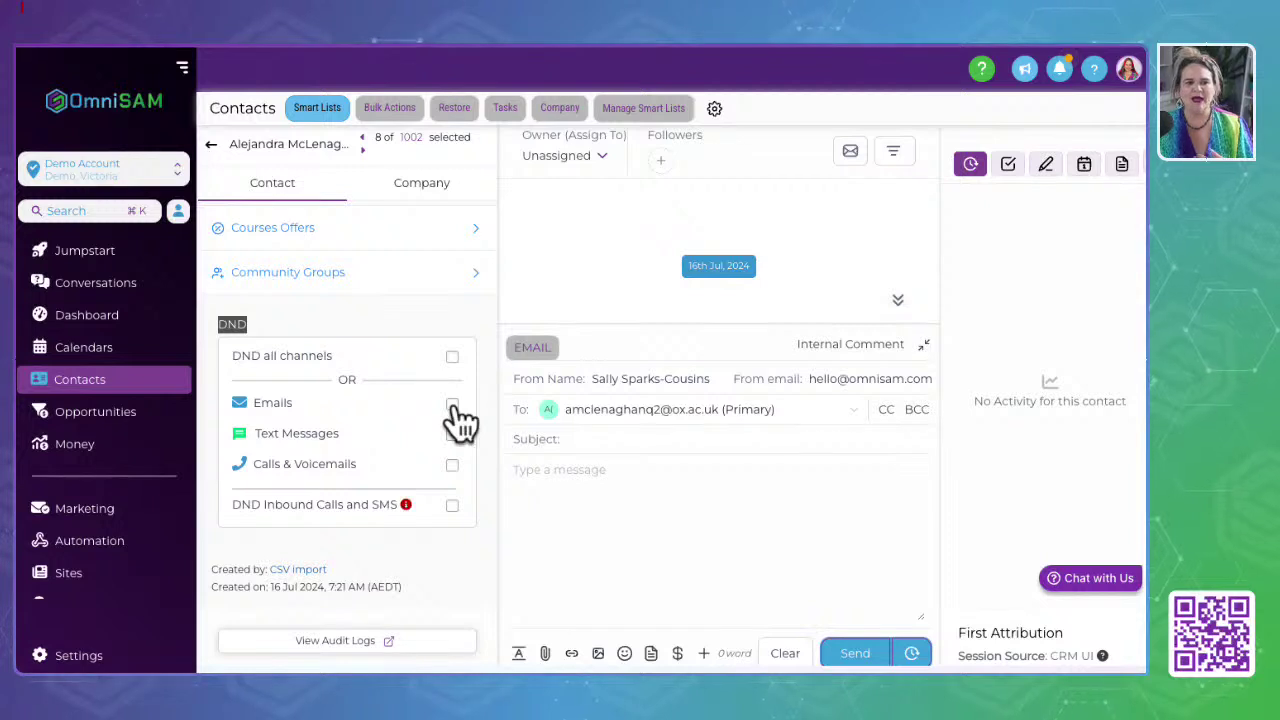
pyautogui.doubleClick(266, 404)
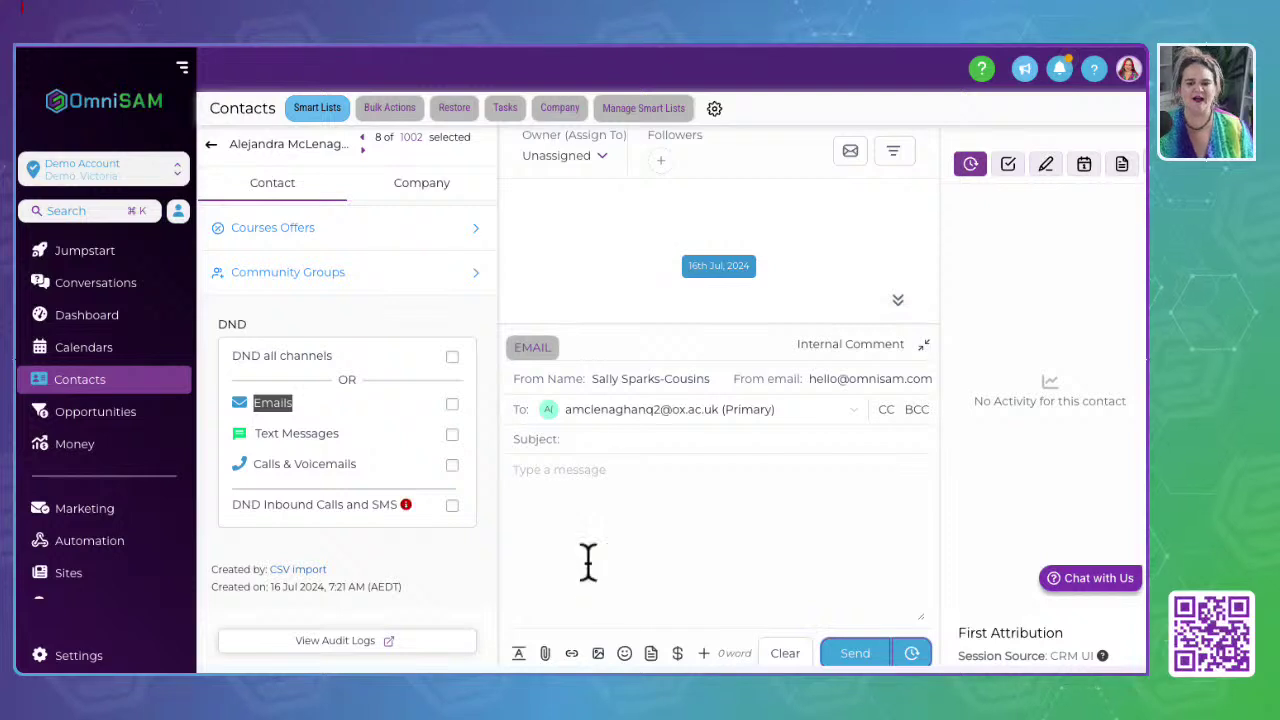
pyautogui.doubleClick(265, 433)
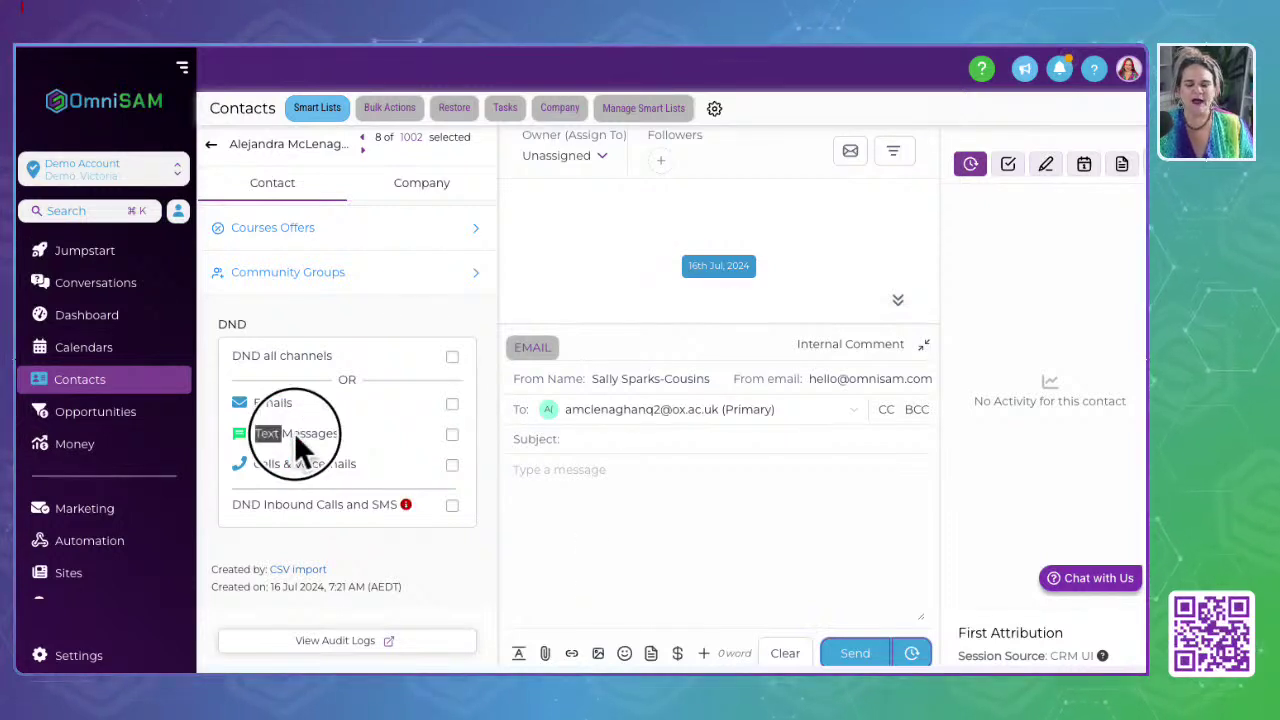
pyautogui.moveTo(296, 437); pyautogui.dragTo(377, 436)
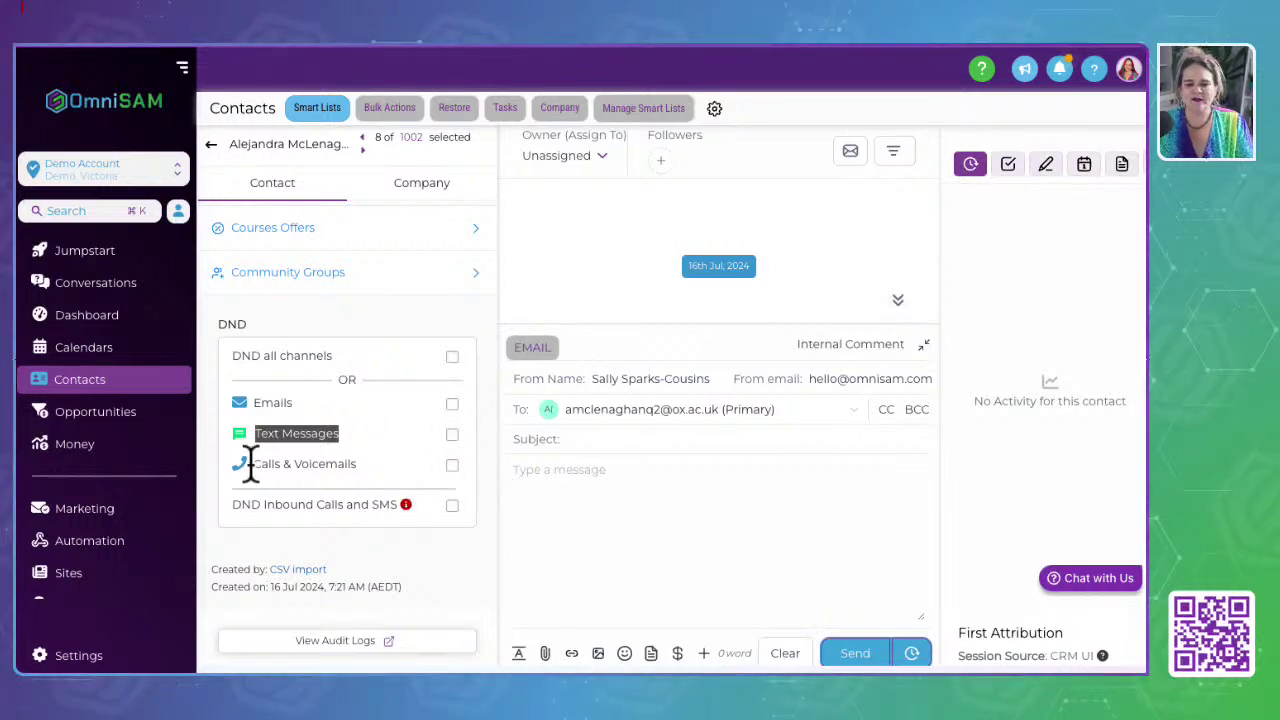
pyautogui.moveTo(247, 462); pyautogui.dragTo(374, 463)
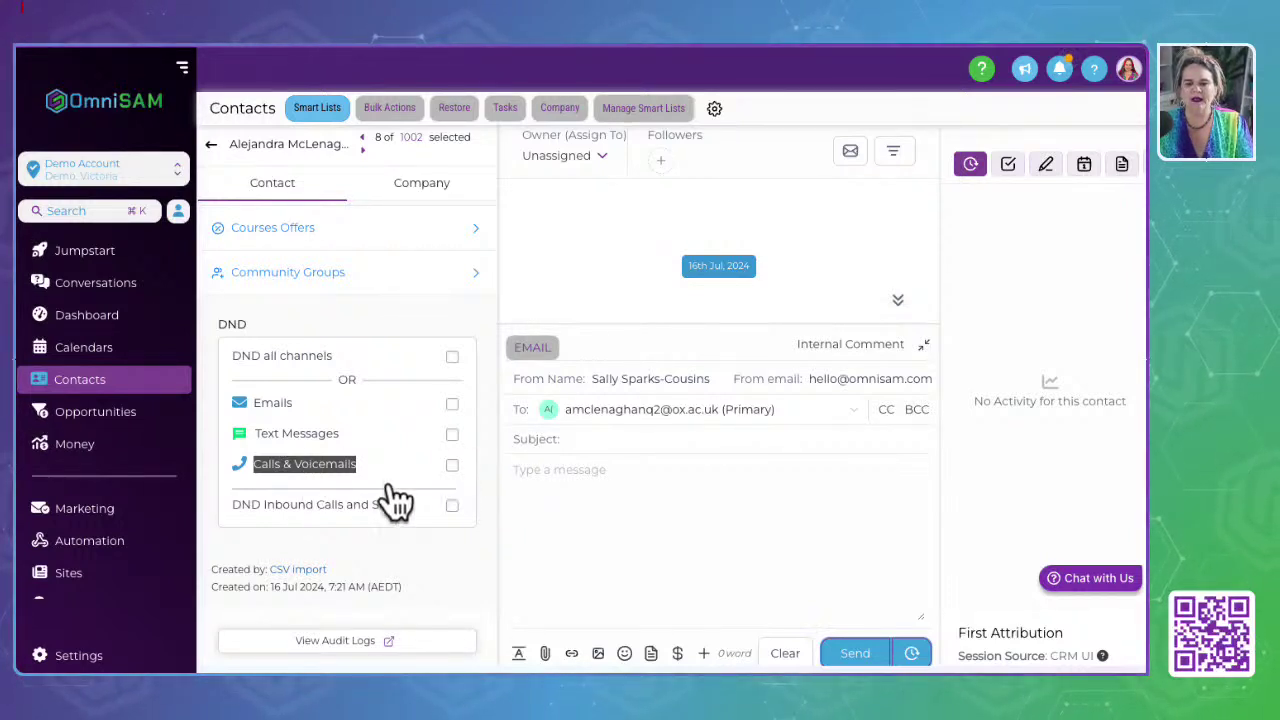
pyautogui.moveTo(231, 505); pyautogui.dragTo(409, 516)
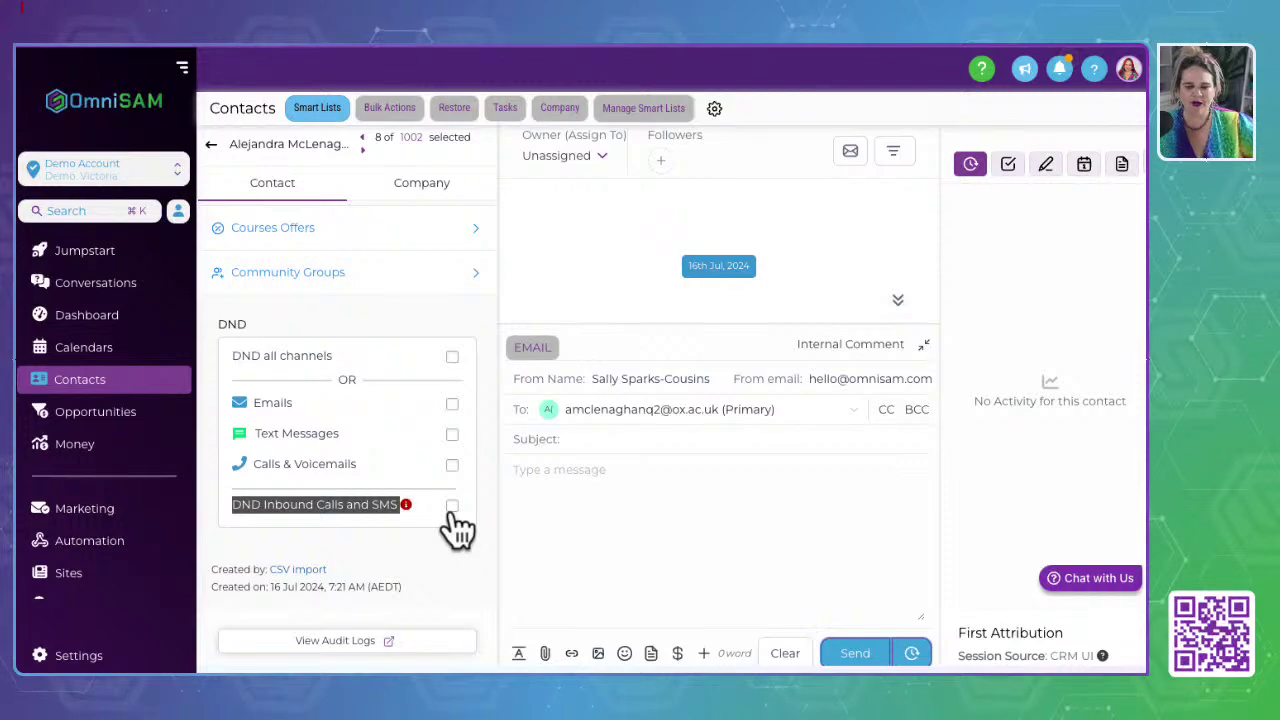
pyautogui.click(425, 569)
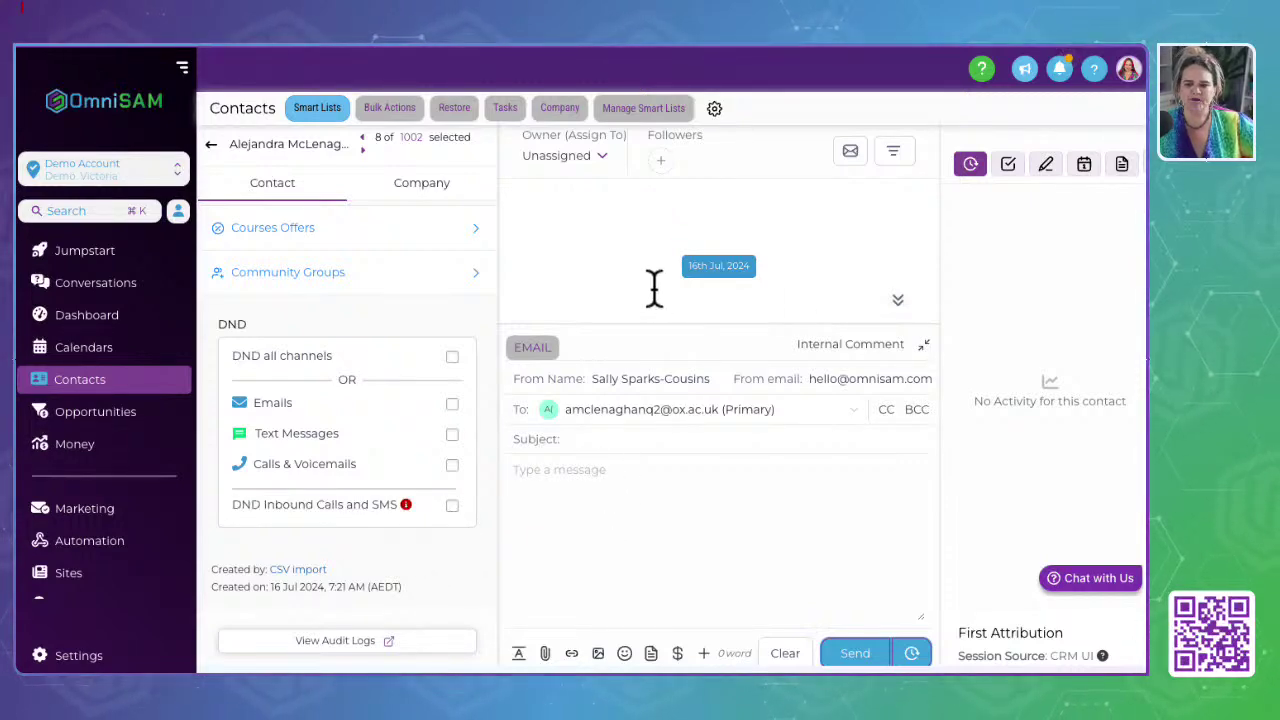
# Step: Scroll the contact's activity feed to the opportunity card, then go to Conversations
pyautogui.click(898, 302)
pyautogui.scroll(3, 615, 230)
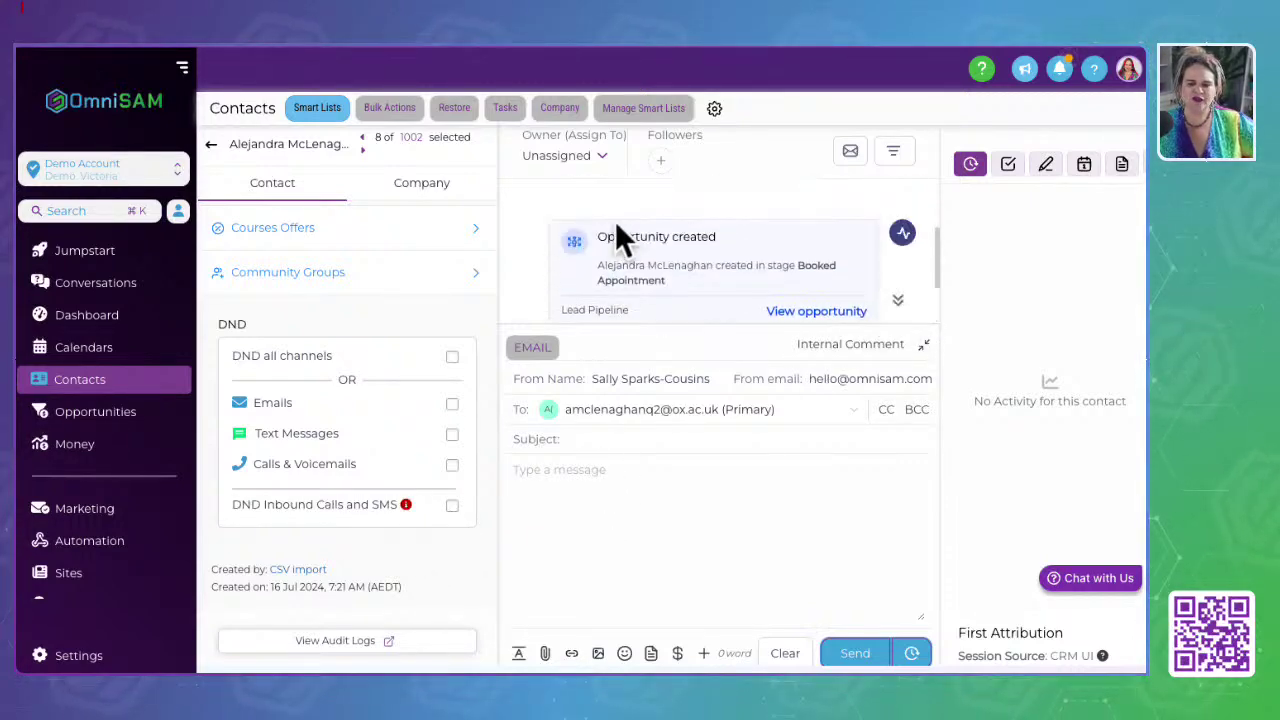
pyautogui.scroll(-3, 615, 222)
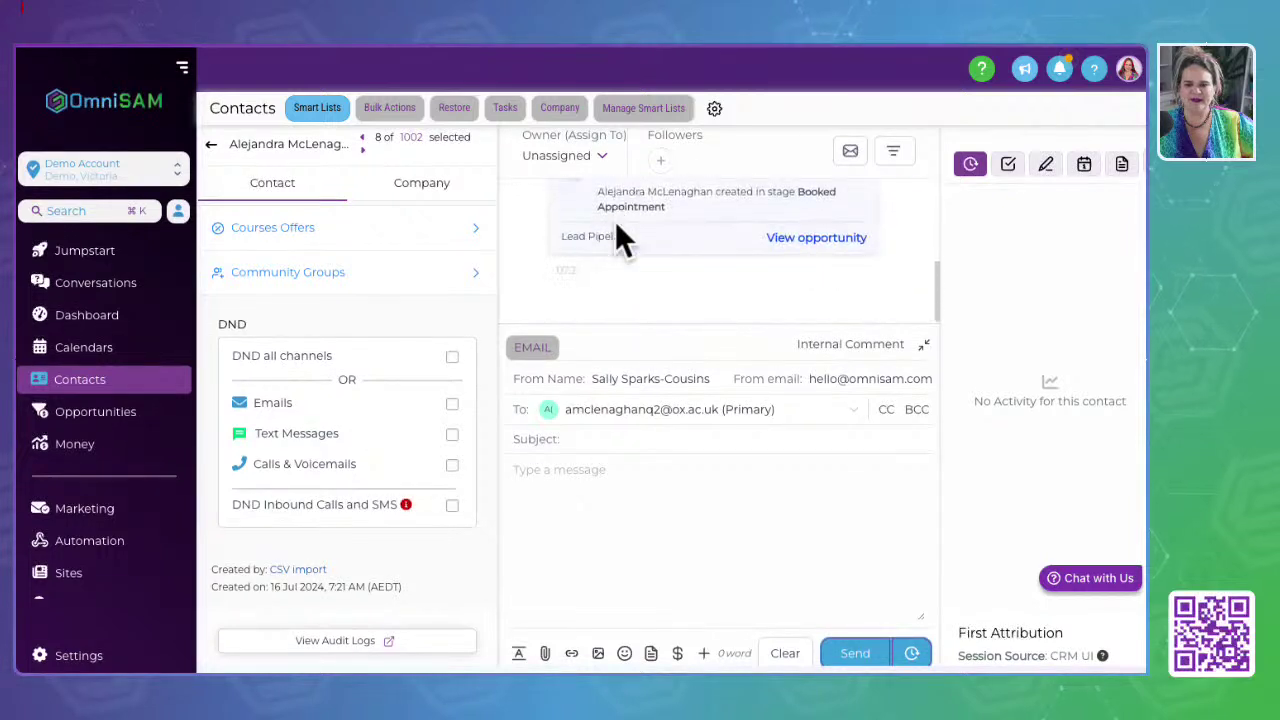
pyautogui.scroll(4, 615, 222)
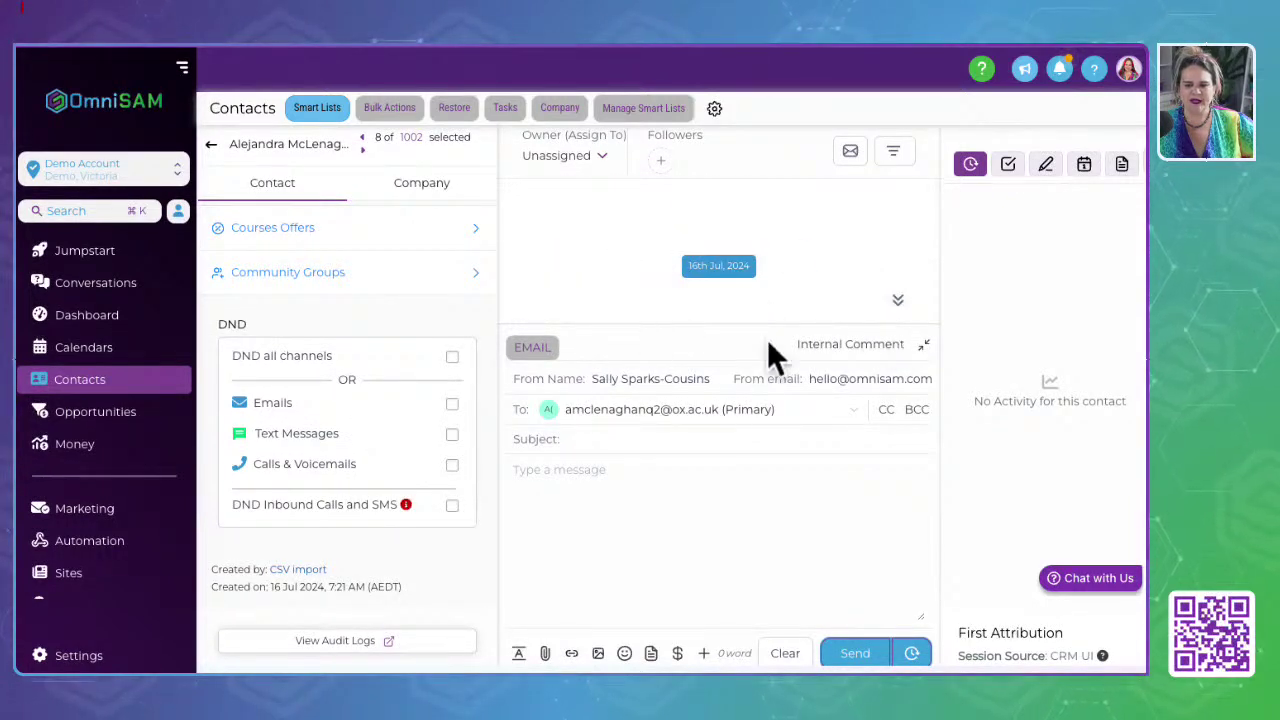
pyautogui.click(94, 284)
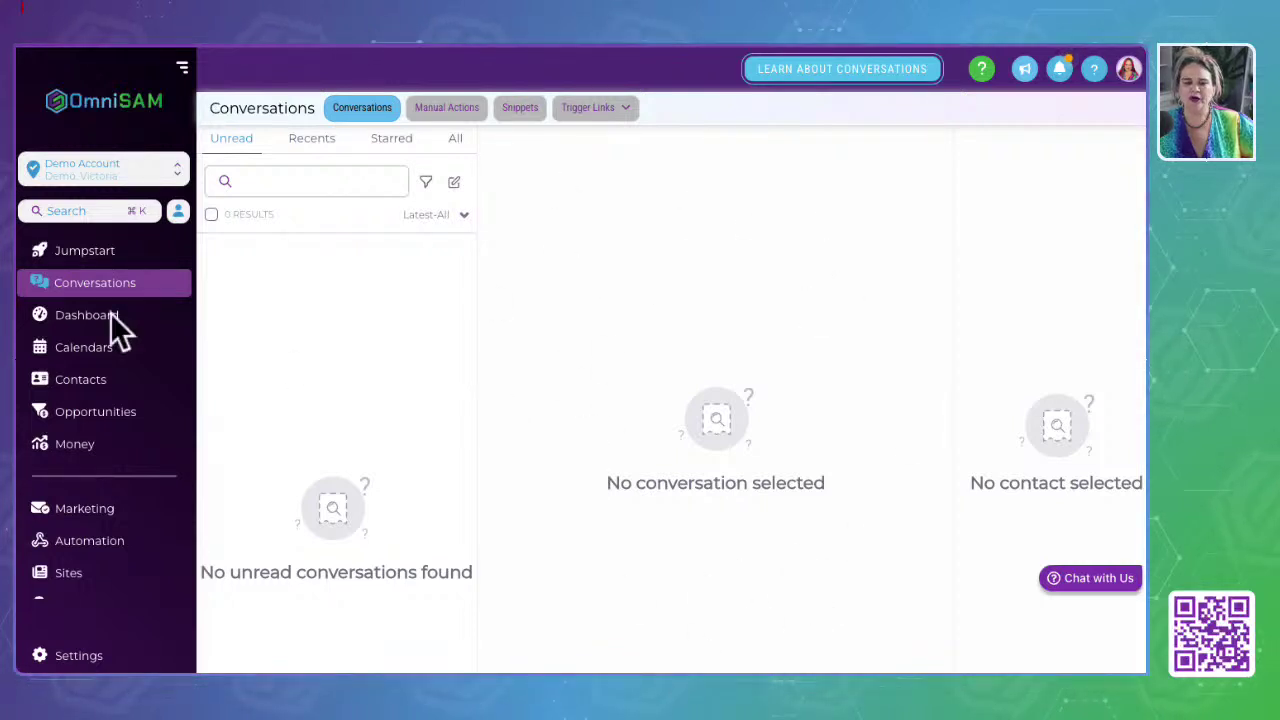
# Step: Open the contacts list, view the first contact's record and email composer, then return to the list
pyautogui.click(76, 390)
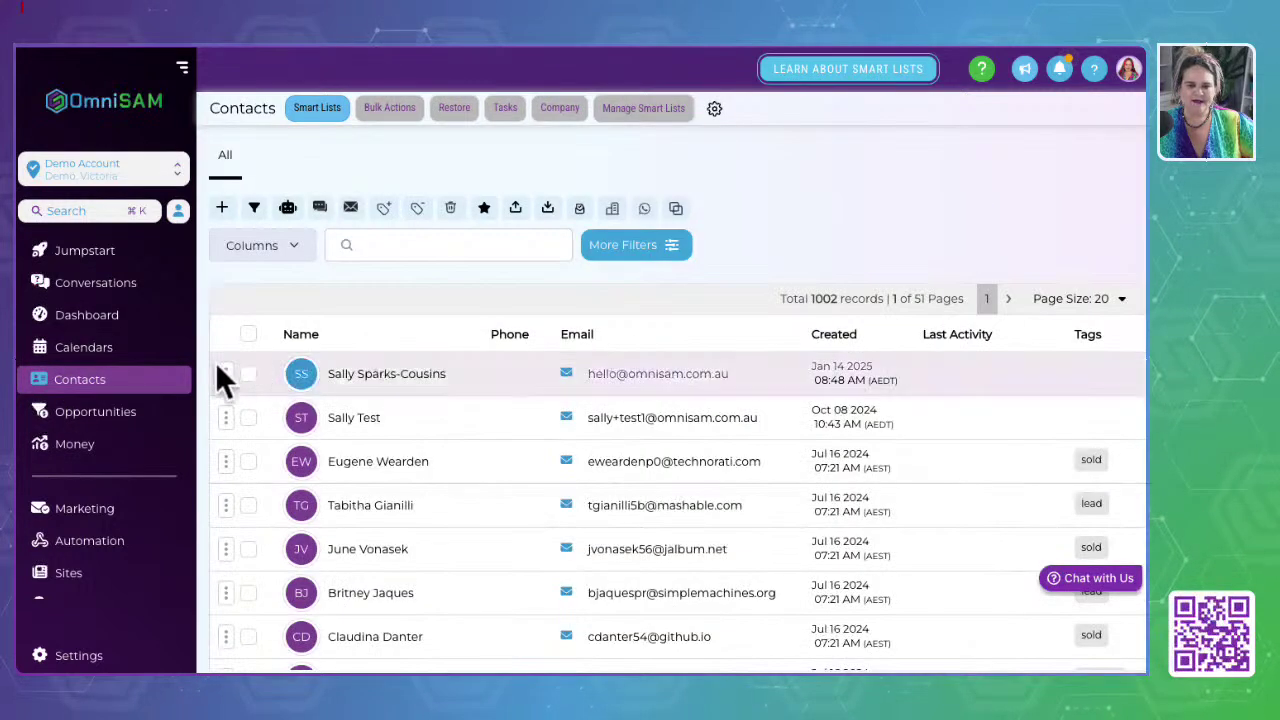
pyautogui.click(368, 376)
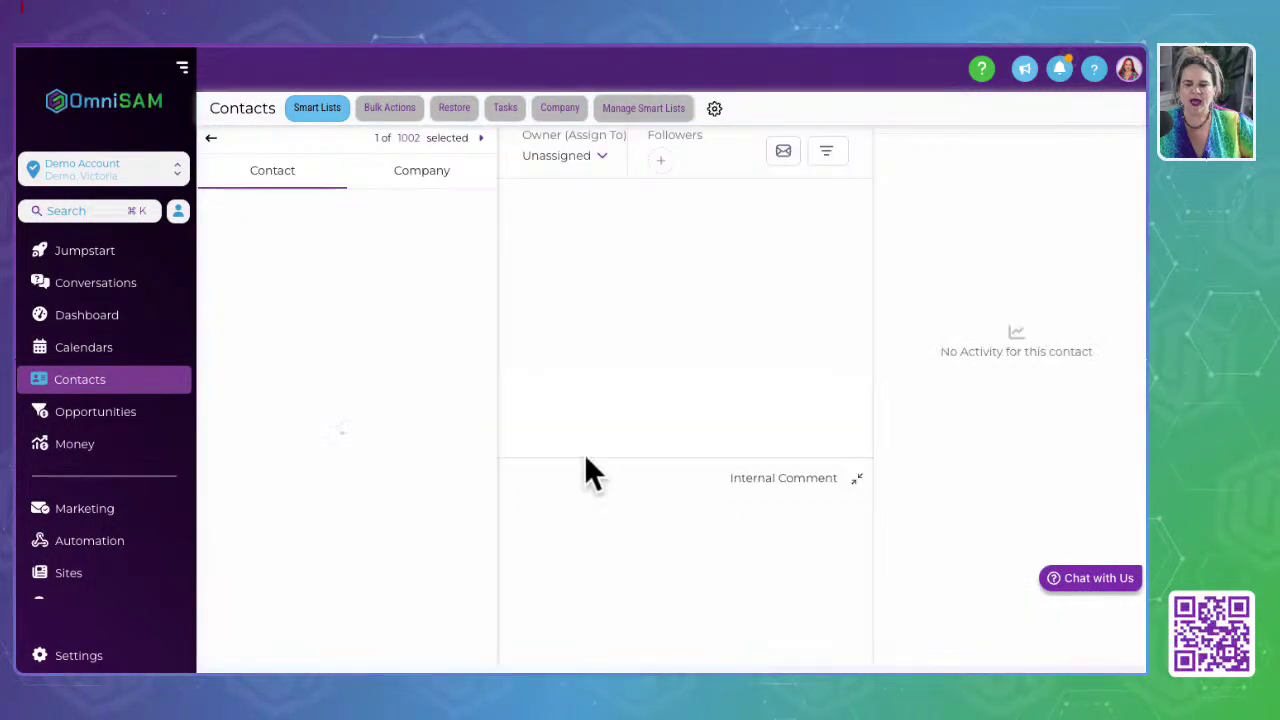
pyautogui.click(538, 348)
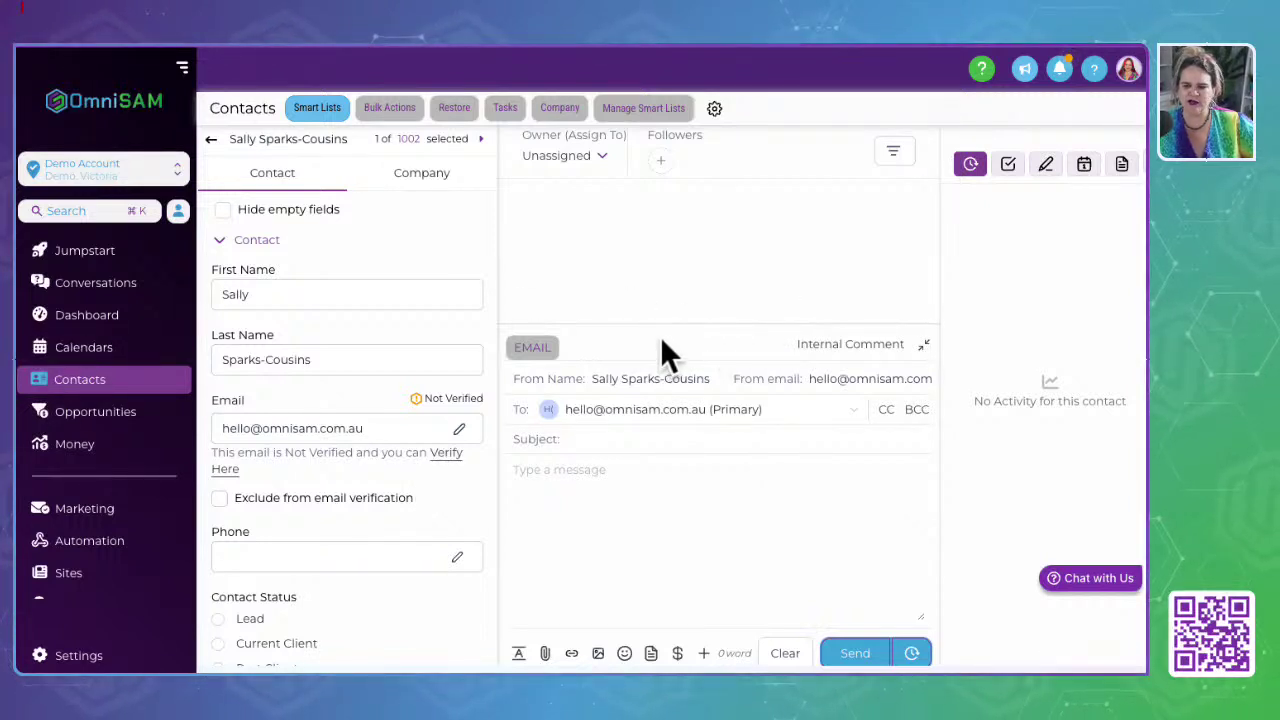
pyautogui.click(81, 348)
pyautogui.click(86, 381)
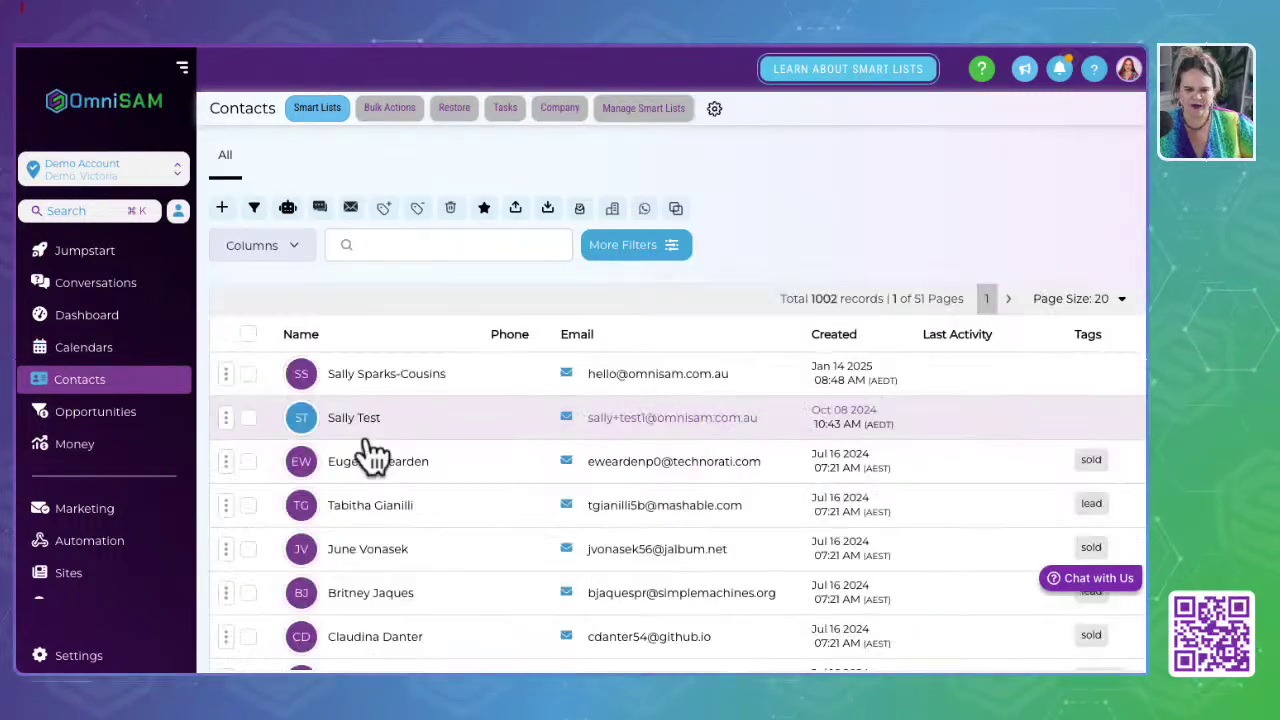
# Step: Open the third contact, collapse its Contact section, and advance to record 5 of 1002
pyautogui.scroll(-3, 366, 451)
pyautogui.click(355, 310)
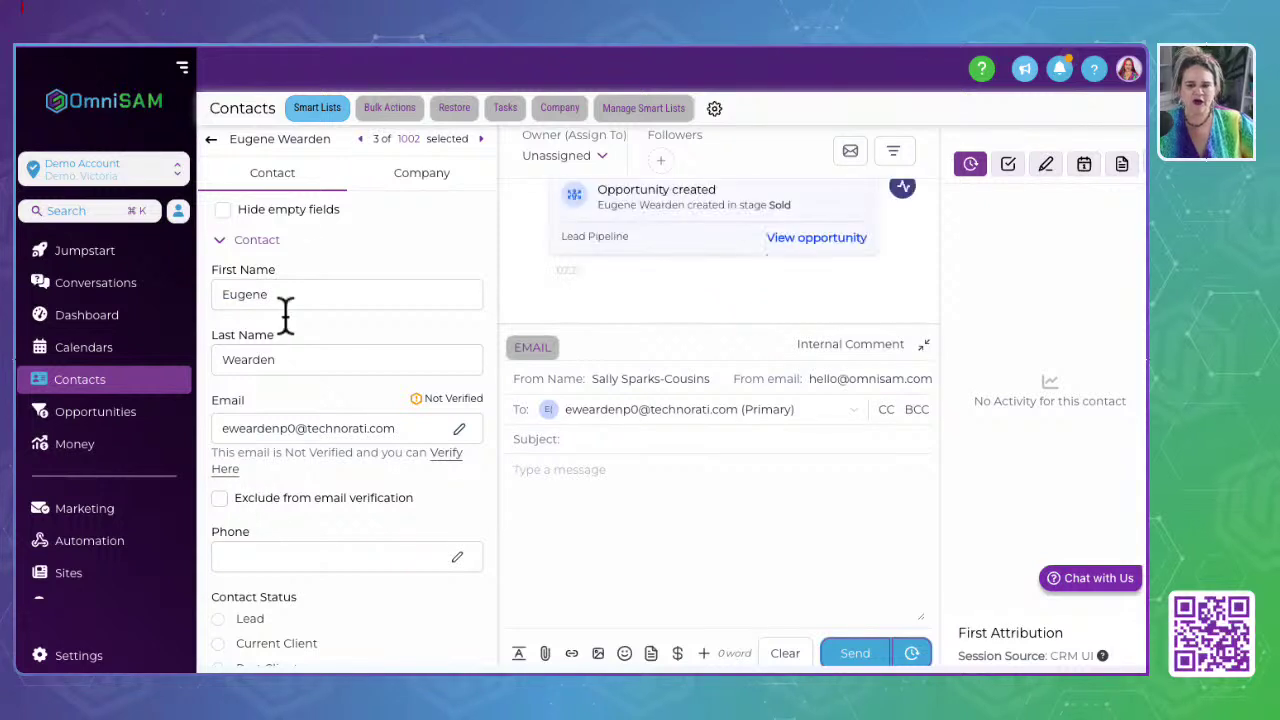
pyautogui.click(224, 245)
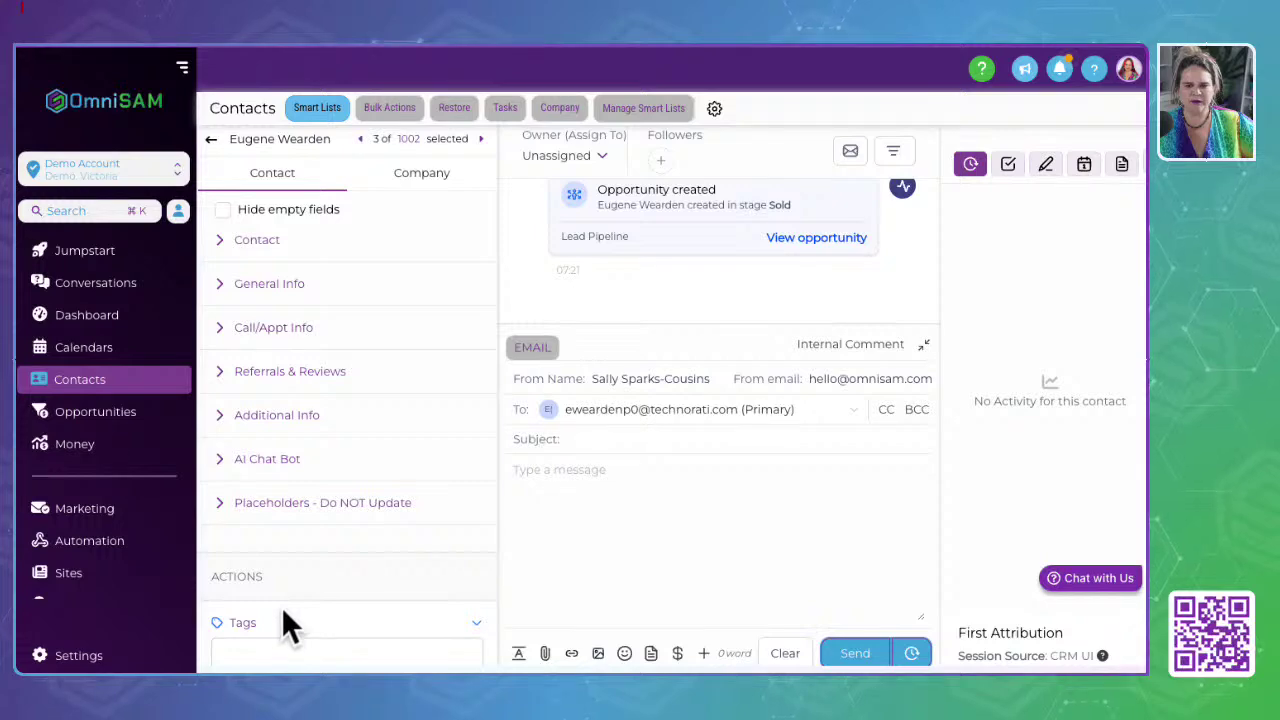
pyautogui.click(481, 138)
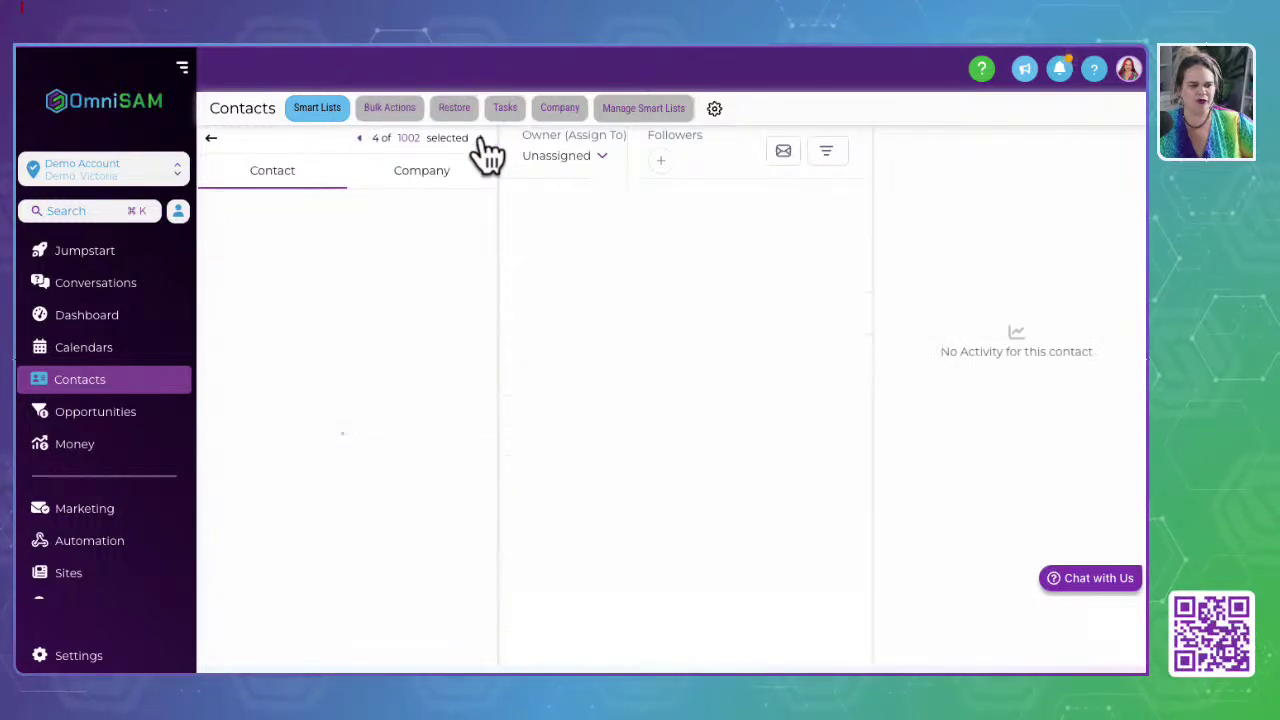
pyautogui.click(481, 139)
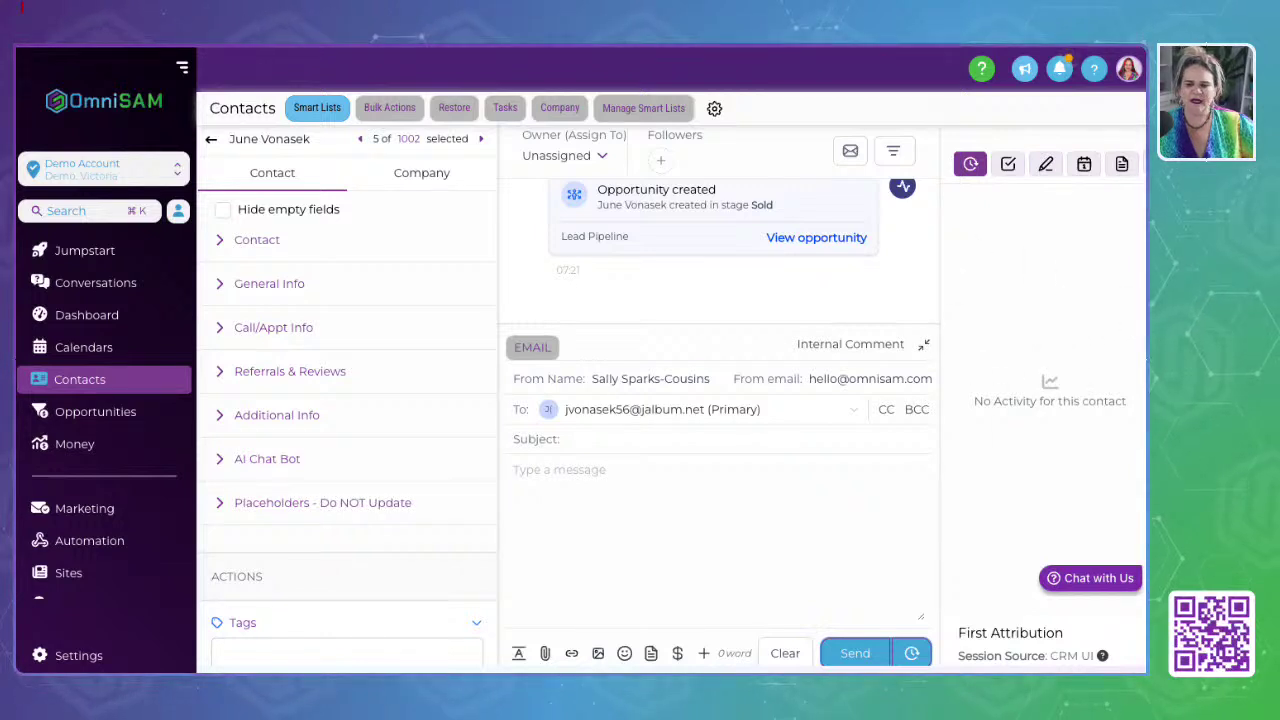
# Step: Zoom the browser out and show the contact's Tasks panel, which has no tasks assigned
pyautogui.hscroll(1, 1146, 292)
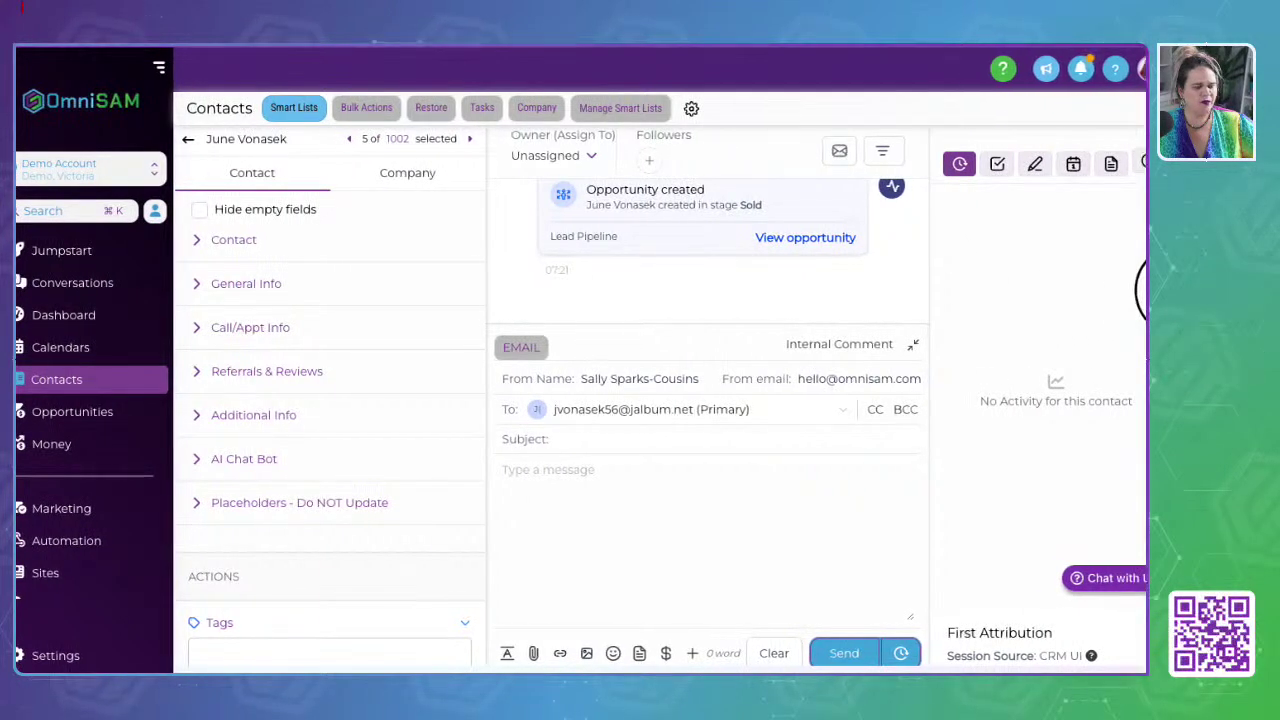
pyautogui.hscroll(-1, 1140, 290)
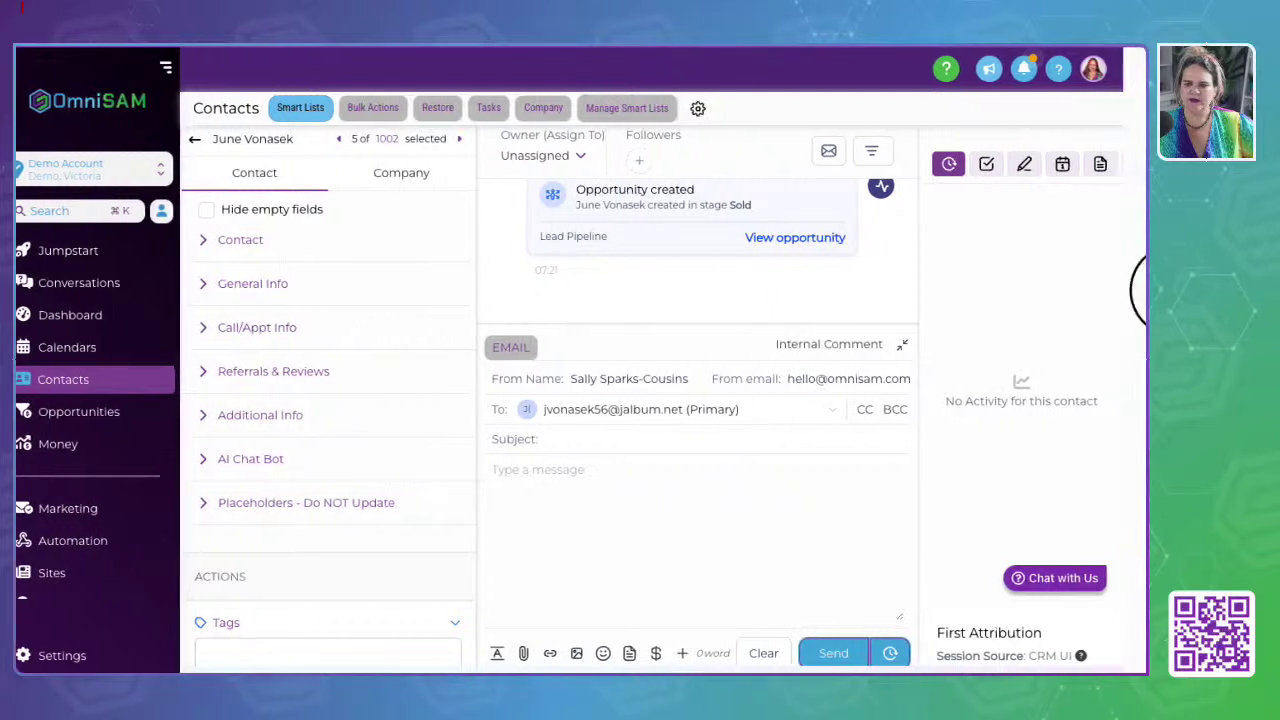
pyautogui.hscroll(-1, 1140, 290)
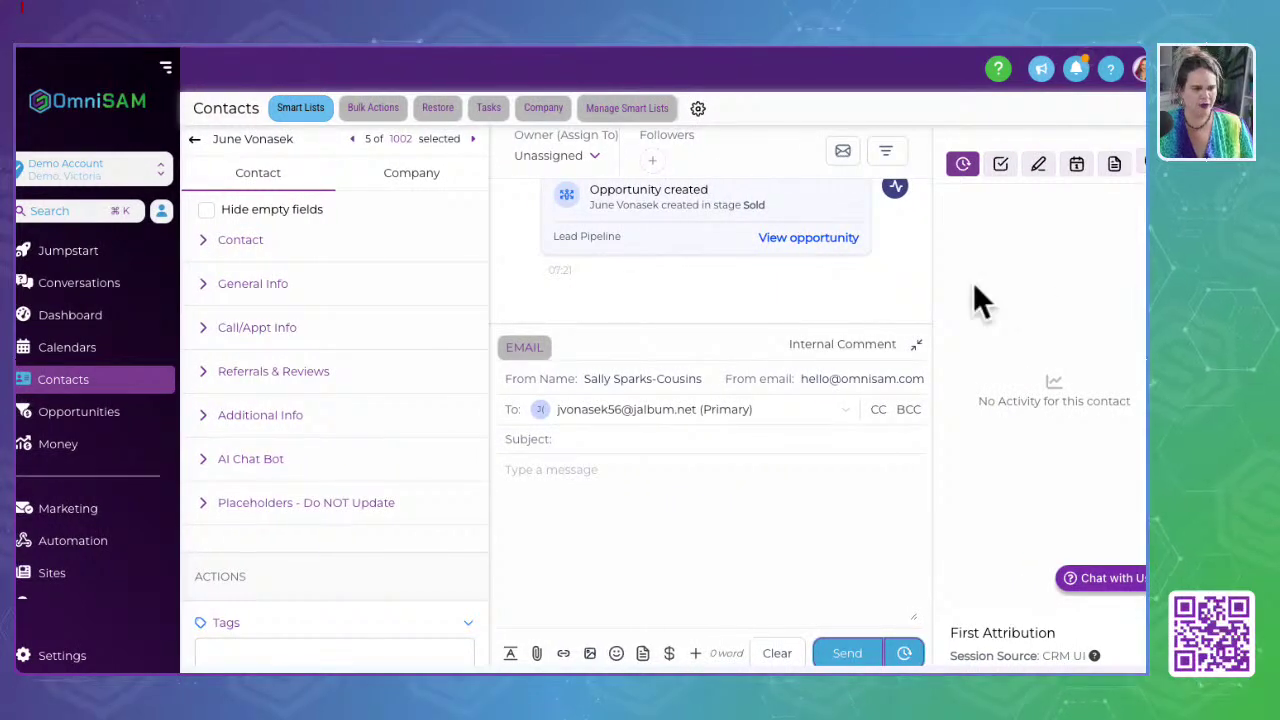
pyautogui.hotkey('ctrl', '-')
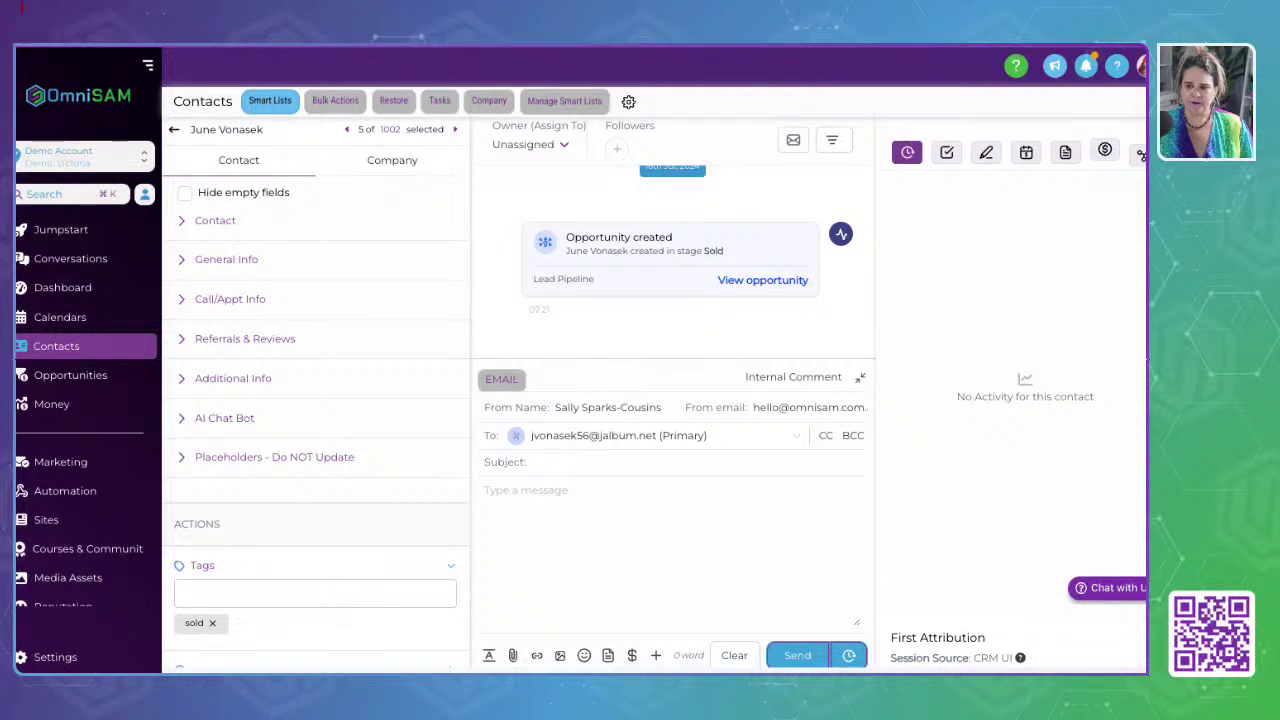
pyautogui.hscroll(-2, 1140, 320)
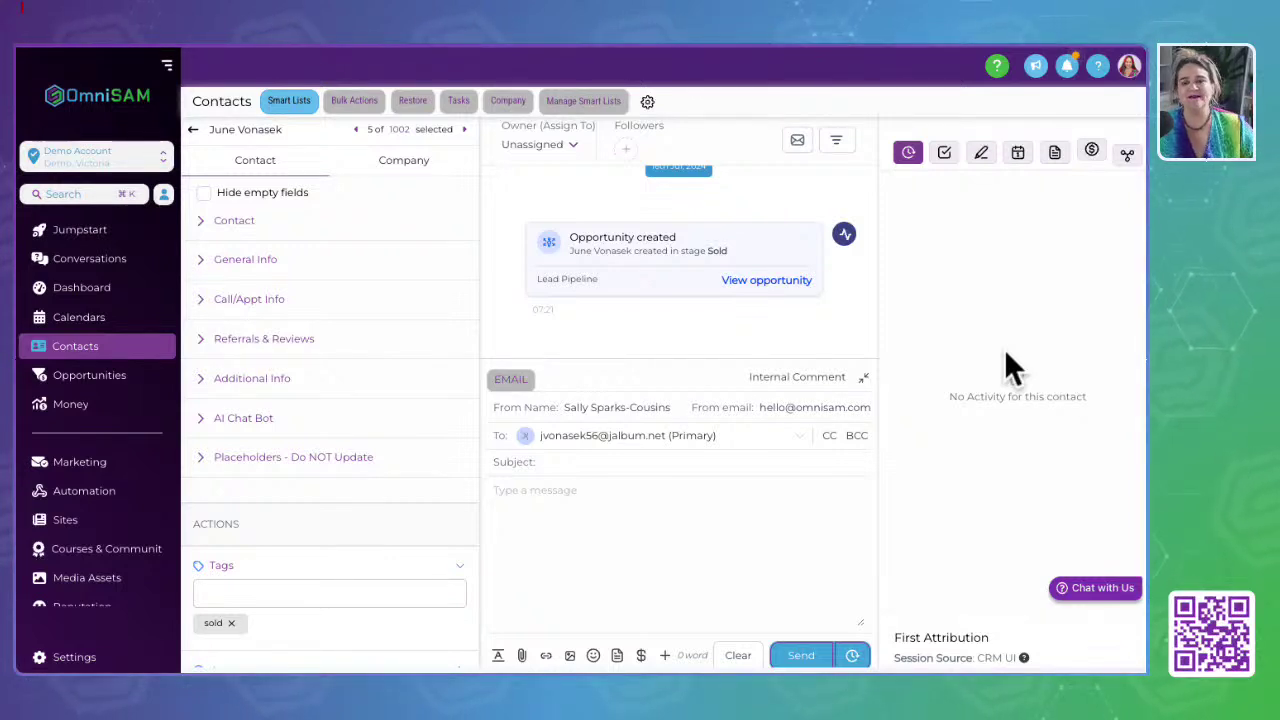
pyautogui.click(944, 152)
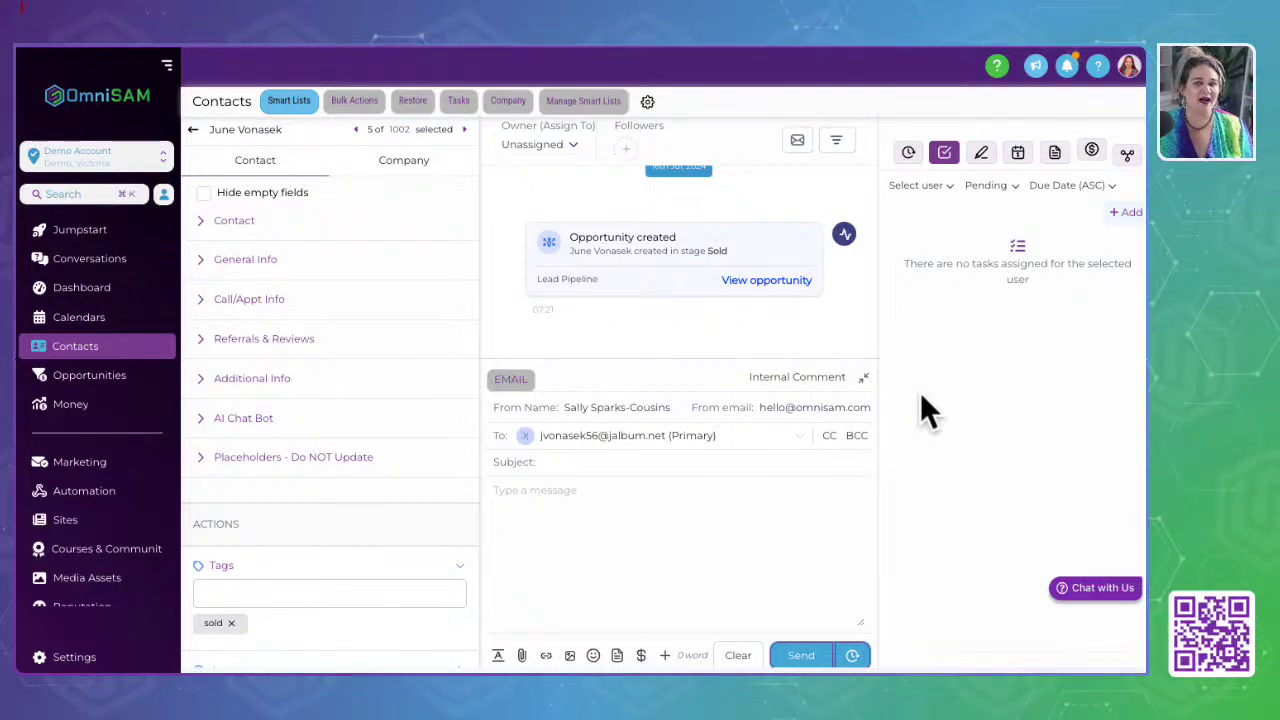
# Step: Start a new task titled 'Call Back with More info' and add a description
pyautogui.click(1130, 214)
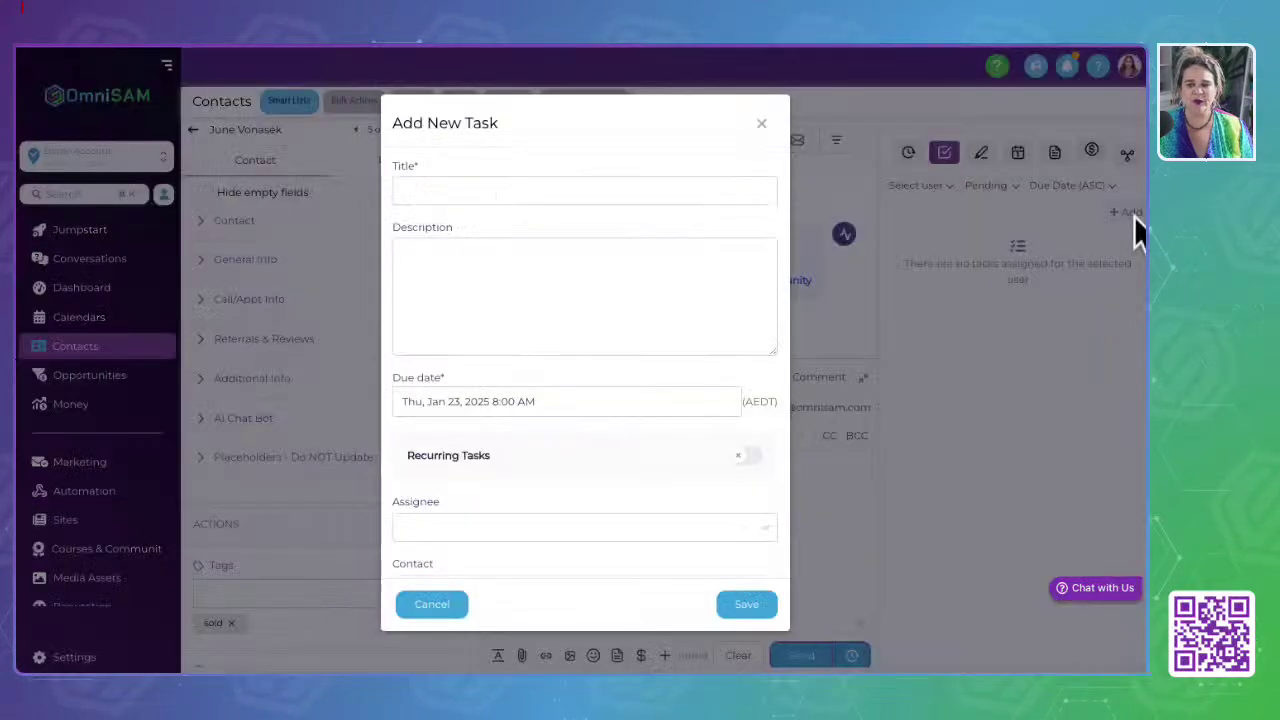
pyautogui.click(452, 195)
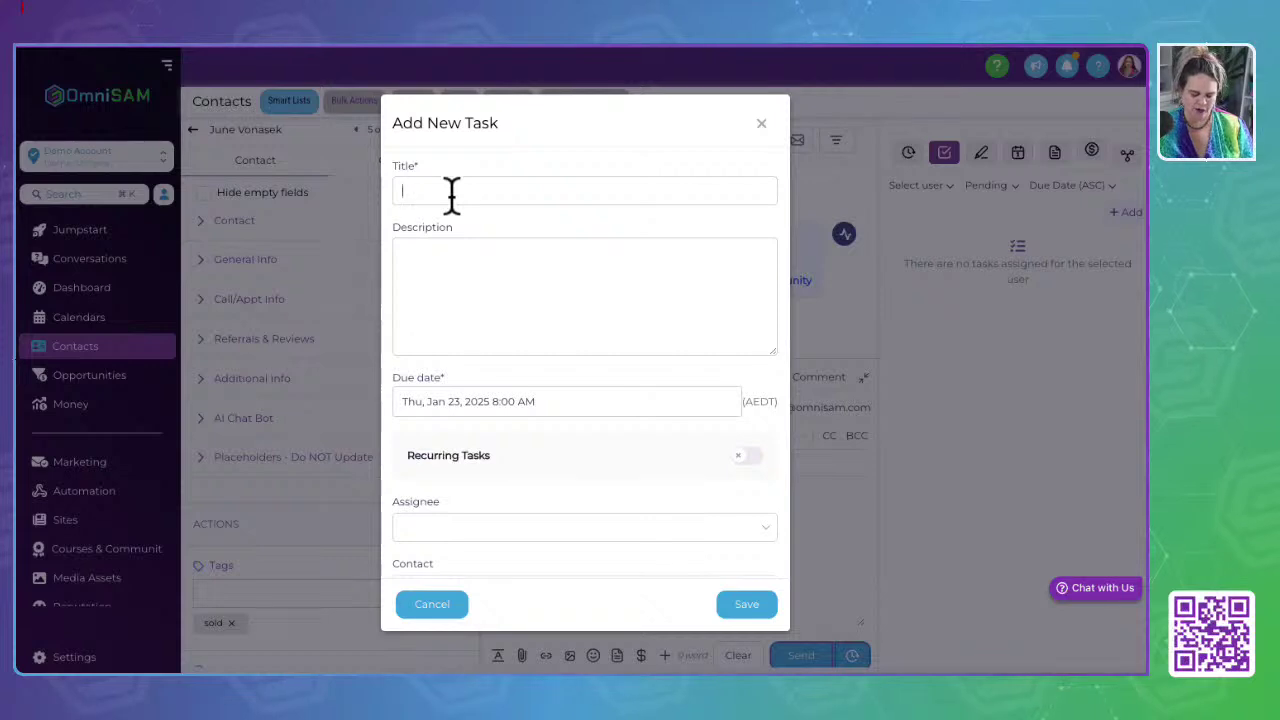
pyautogui.write('Call Back with More inf')
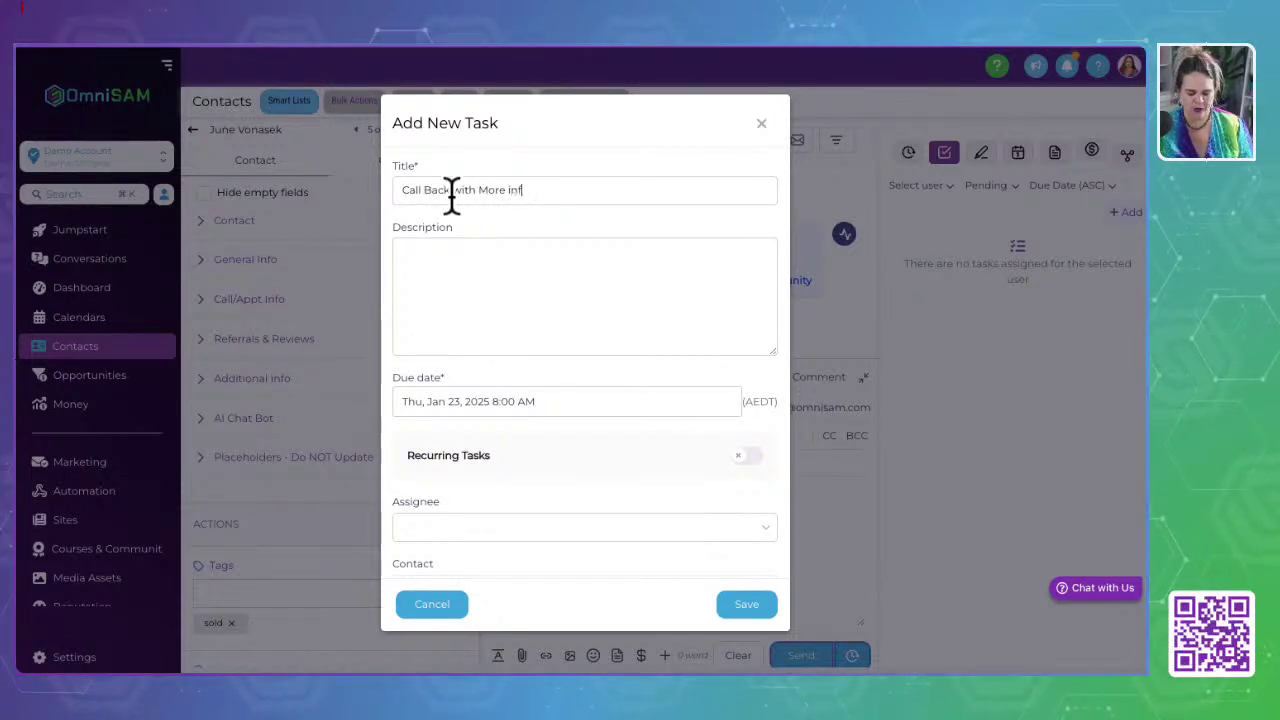
pyautogui.click(453, 262)
pyautogui.write('here')
# Step: Keep the 23 Jan 2025 8:00 AM due date, assign the task to the account user, and save
pyautogui.click(576, 412)
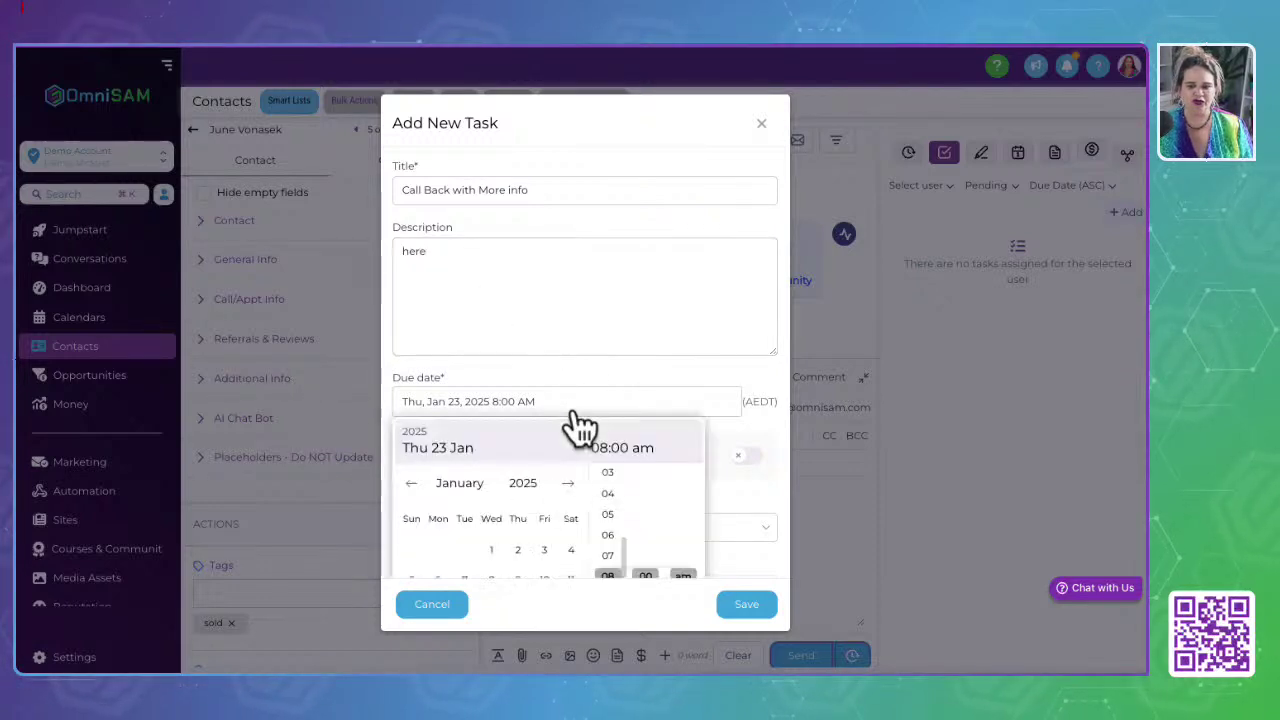
pyautogui.scroll(-2, 576, 413)
pyautogui.click(731, 346)
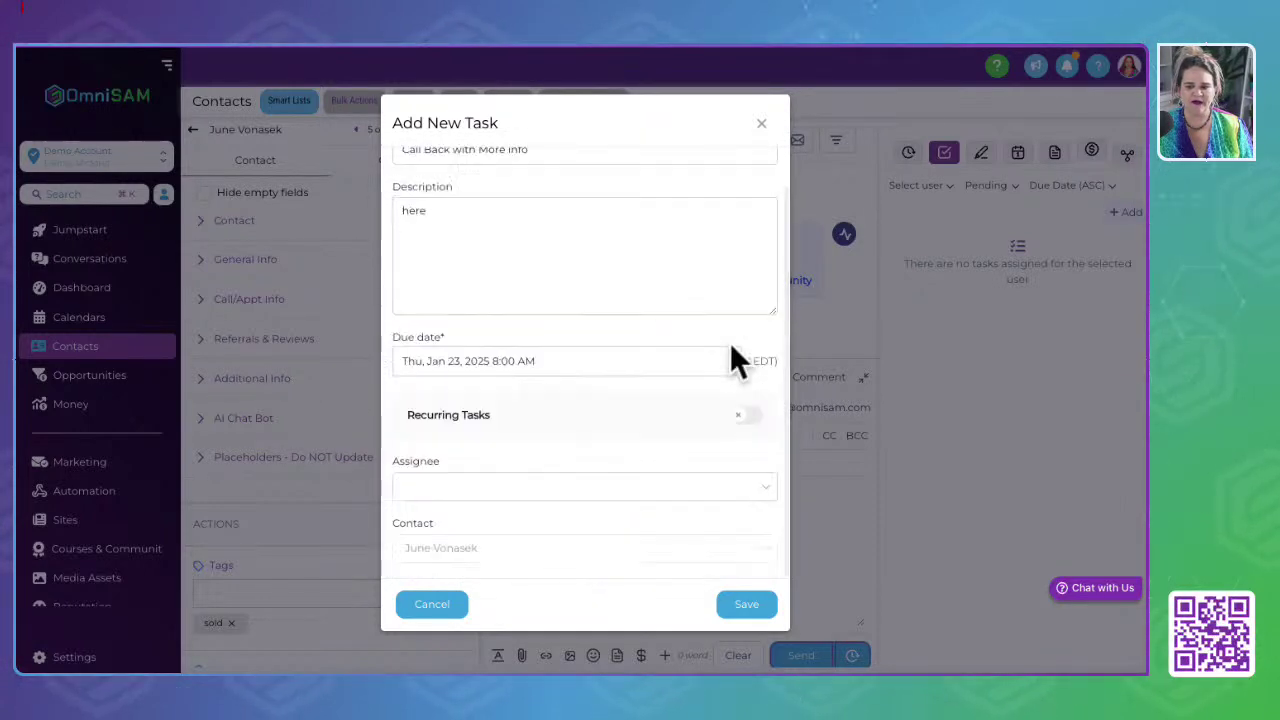
pyautogui.click(471, 486)
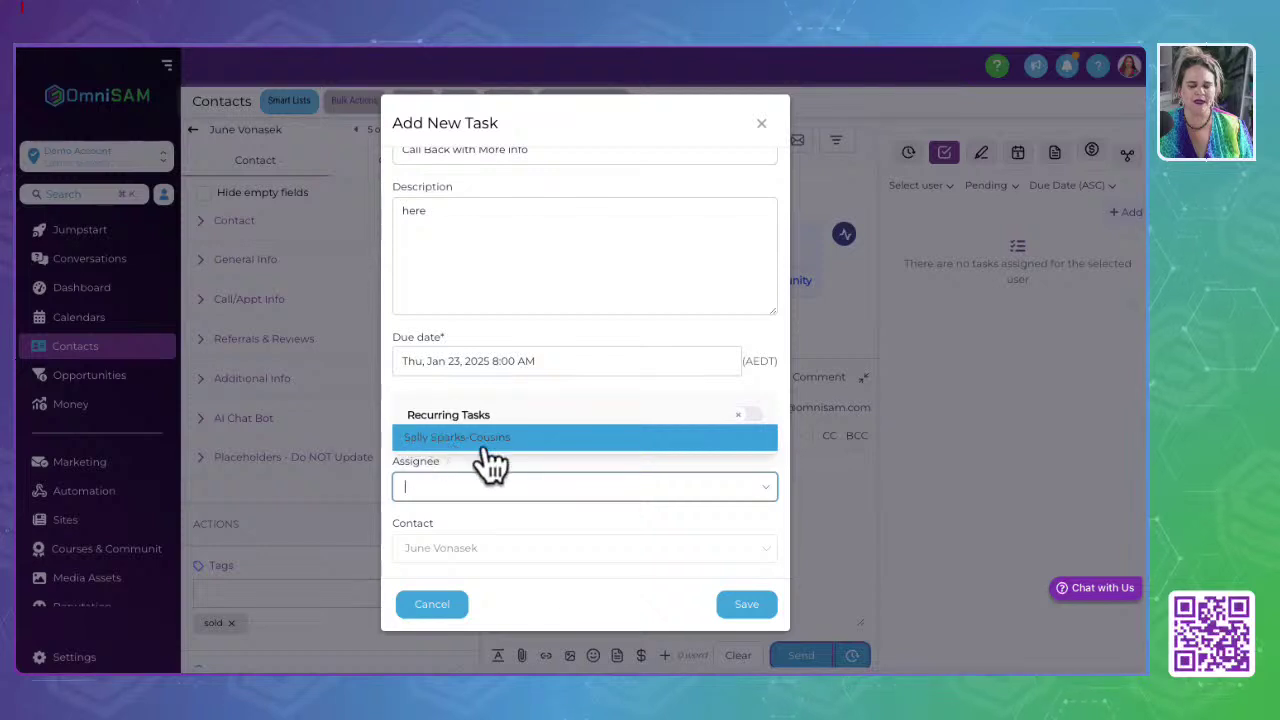
pyautogui.click(486, 445)
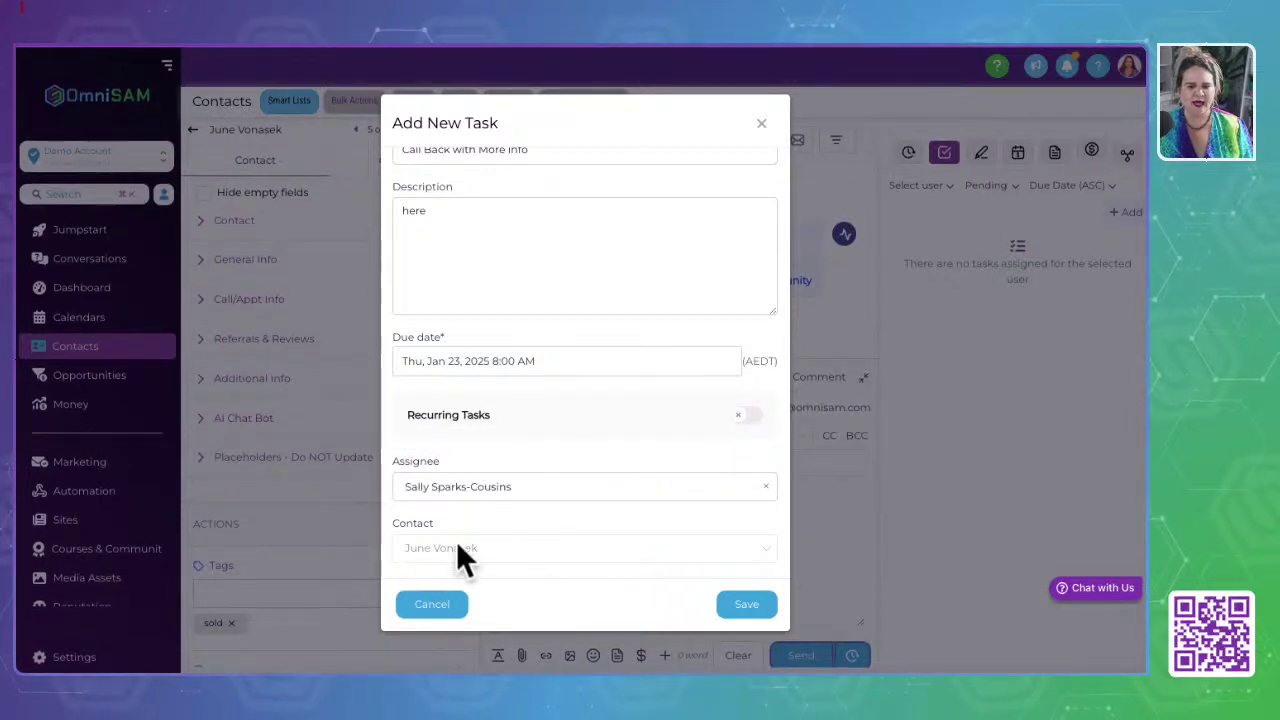
pyautogui.moveTo(409, 549); pyautogui.dragTo(501, 553)
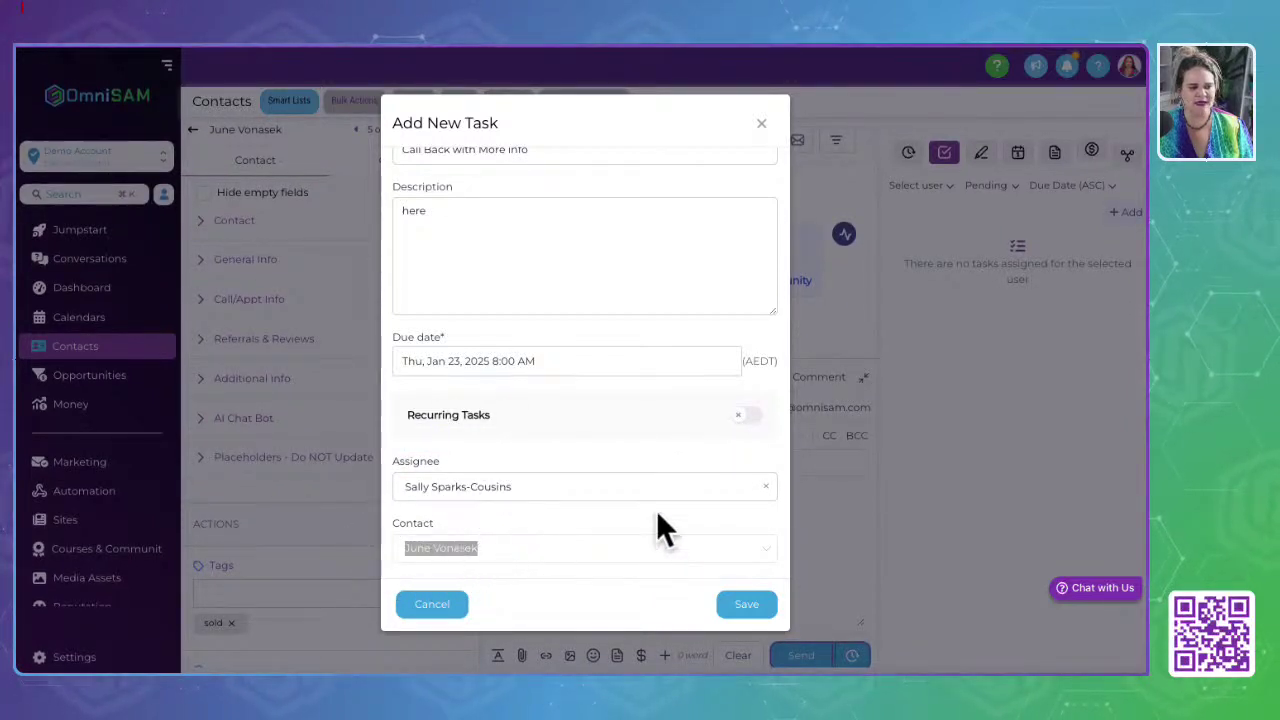
pyautogui.click(747, 606)
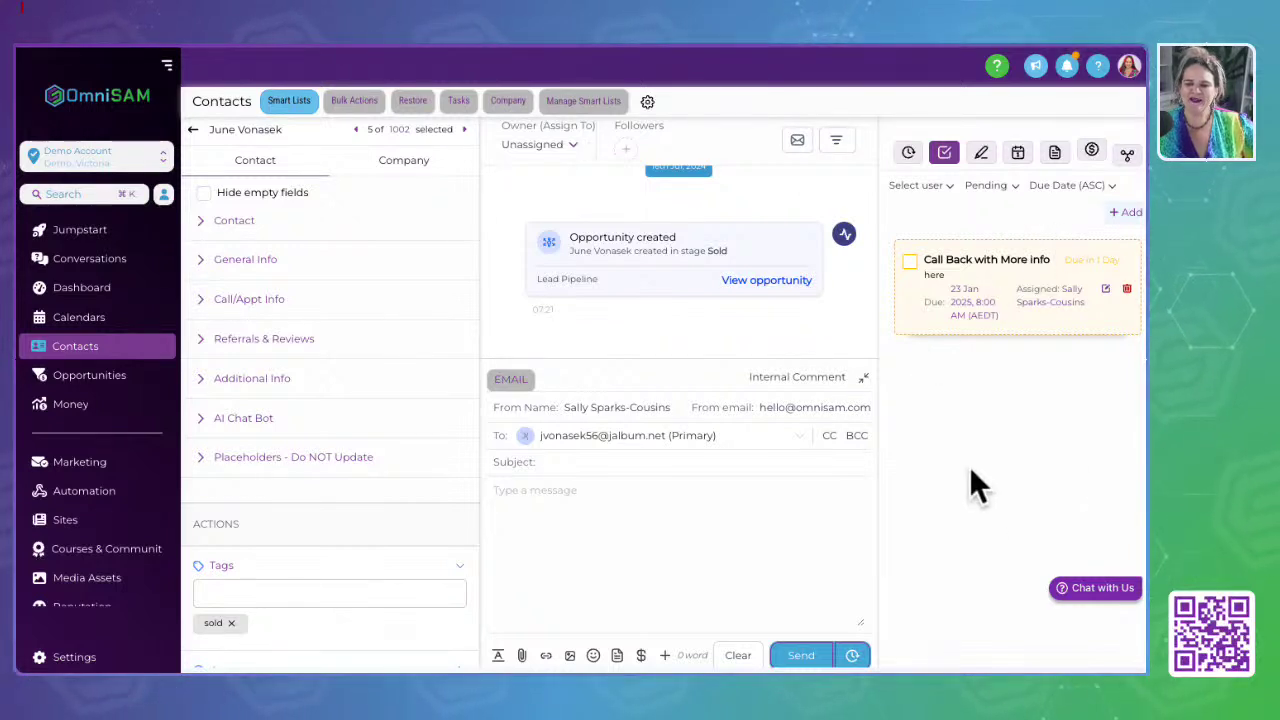
# Step: Switch the contact's side panel to Notes, which shows no notes yet
pyautogui.click(982, 157)
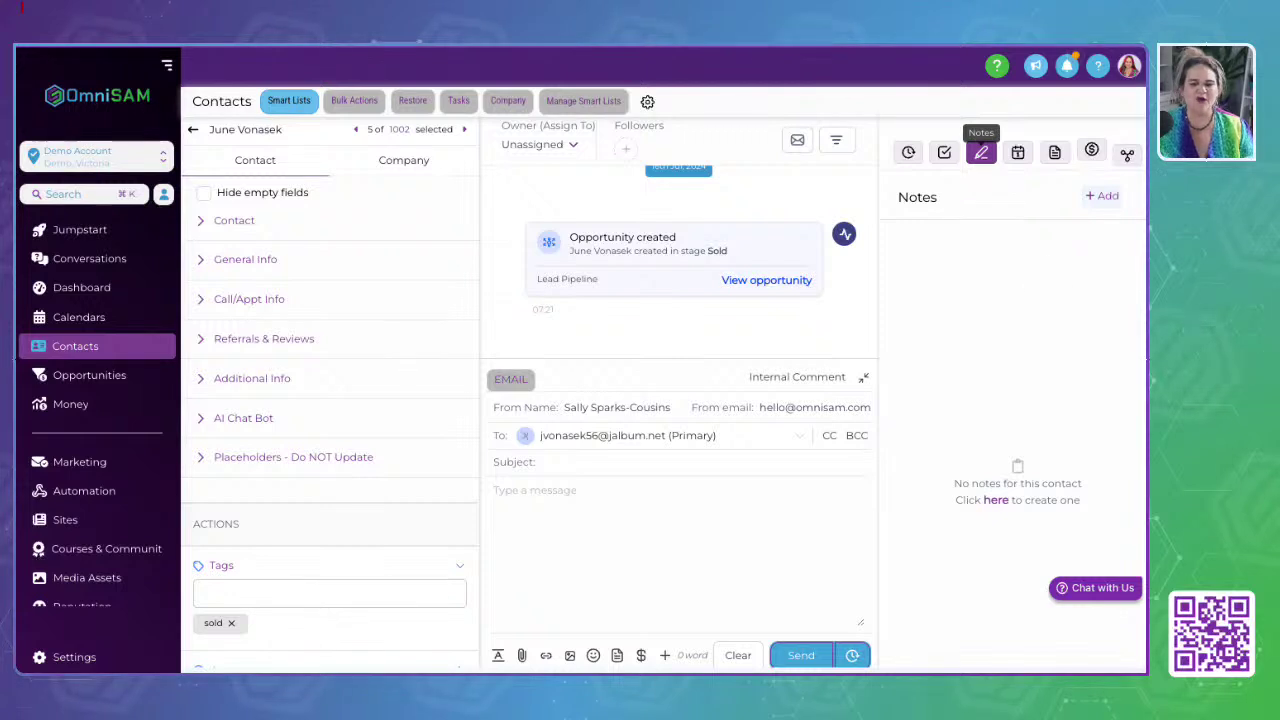
pyautogui.click(506, 527)
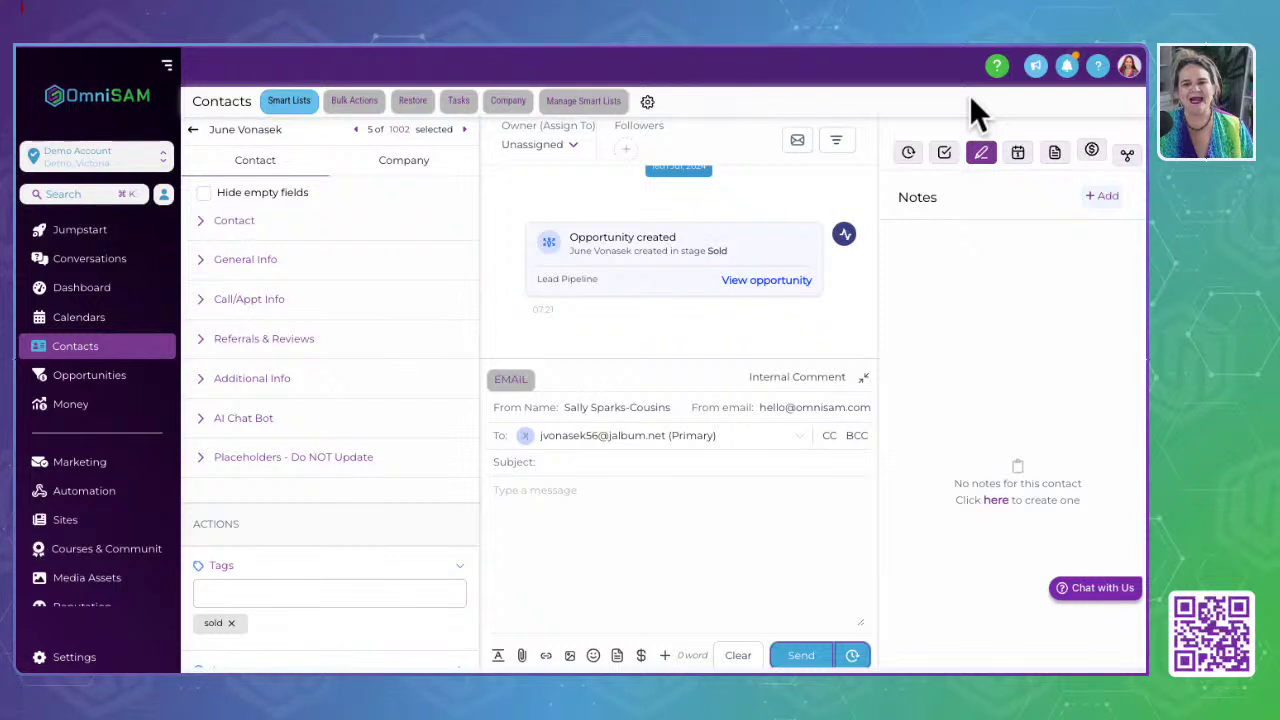
# Step: Draft a note with the lines 'had meeting', 'recap' and 'next step', then select all its text
pyautogui.click(1104, 196)
pyautogui.click(955, 206)
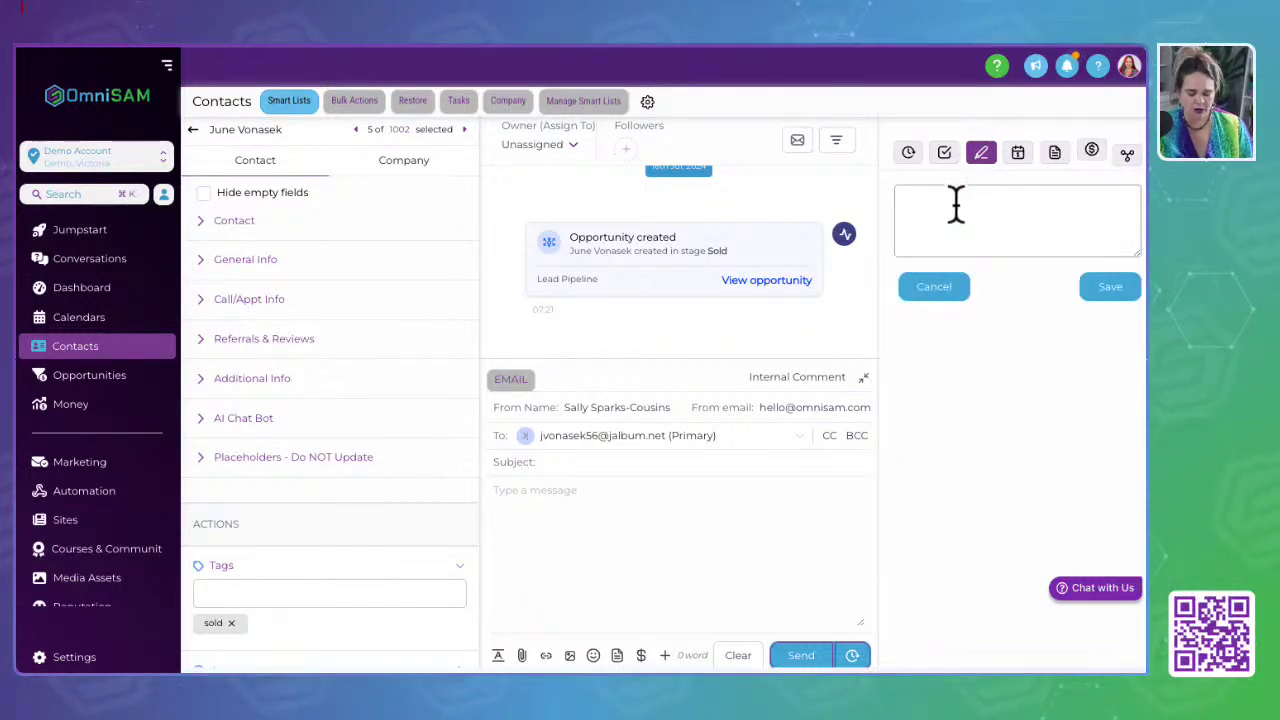
pyautogui.write('had meeting')
pyautogui.press('Return')
pyautogui.write('rtecap')
pyautogui.press('BackSpace')
pyautogui.press('BackSpace')
pyautogui.write('ecap')
pyautogui.press('Return')
pyautogui.write('next step')
pyautogui.press('Return')
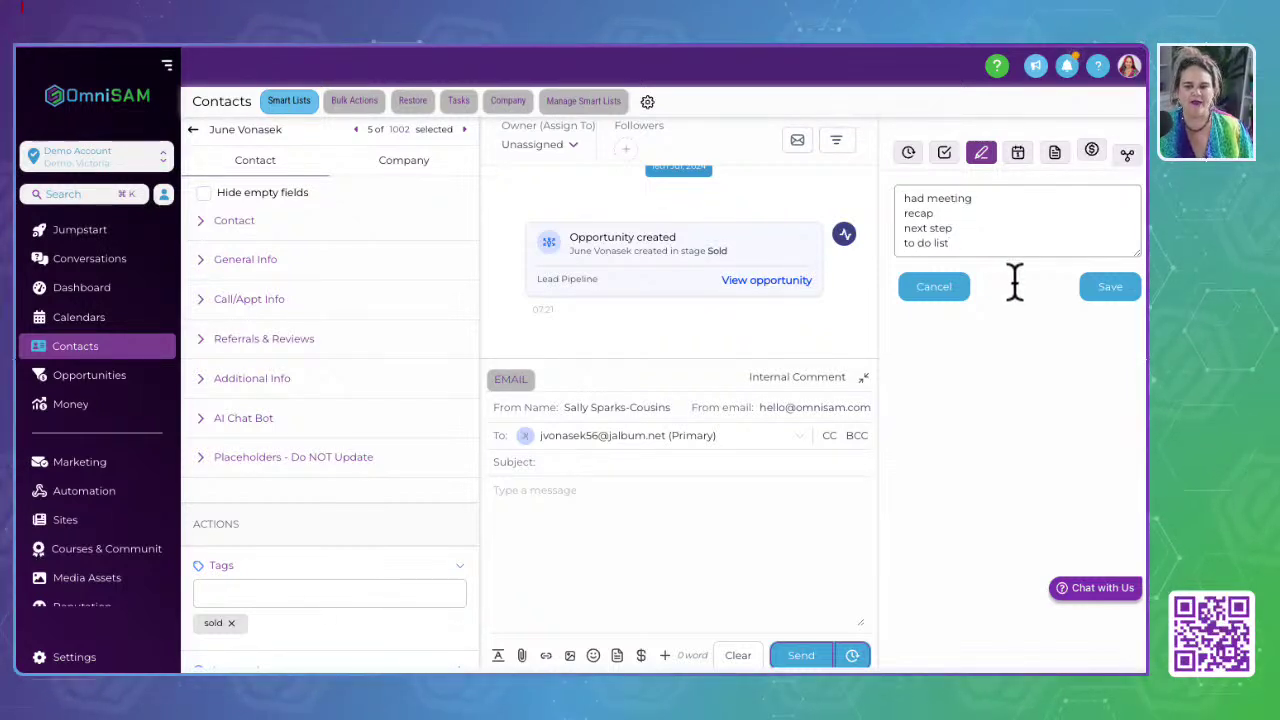
pyautogui.hotkey('ctrl', 'a')
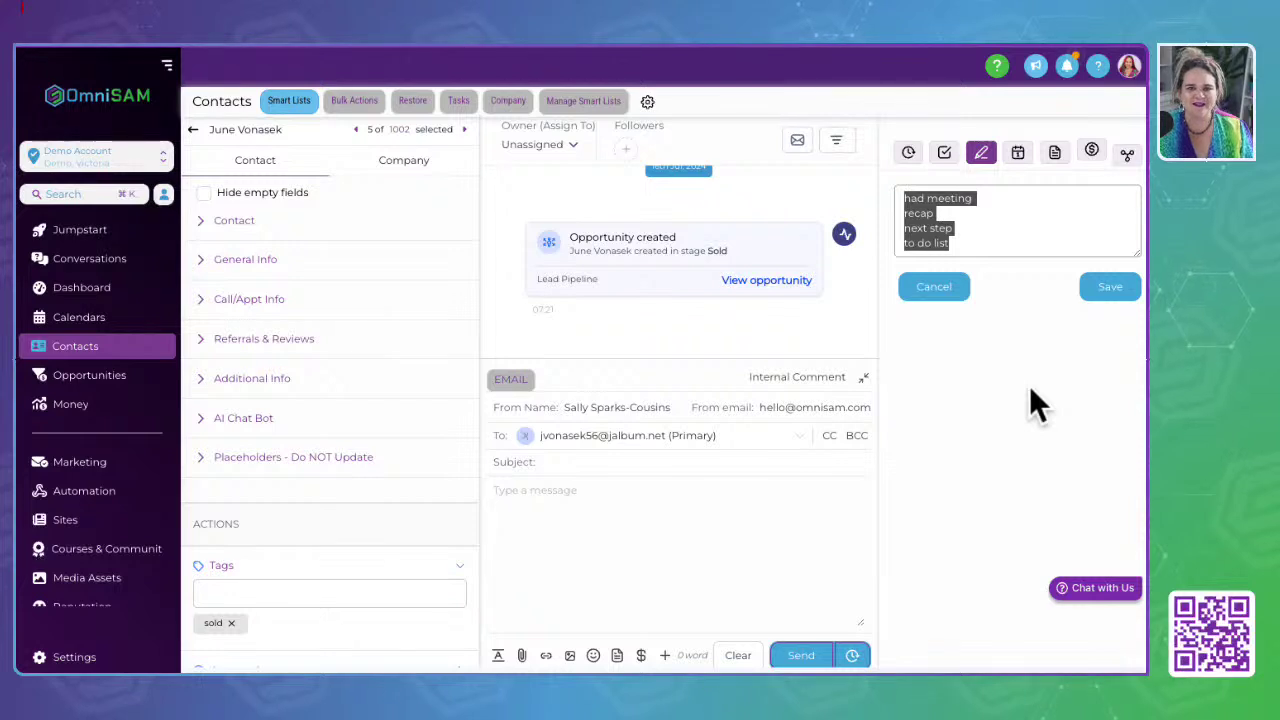
# Step: Discard the draft note, then view the contact's appointments and documents, both empty
pyautogui.click(1003, 390)
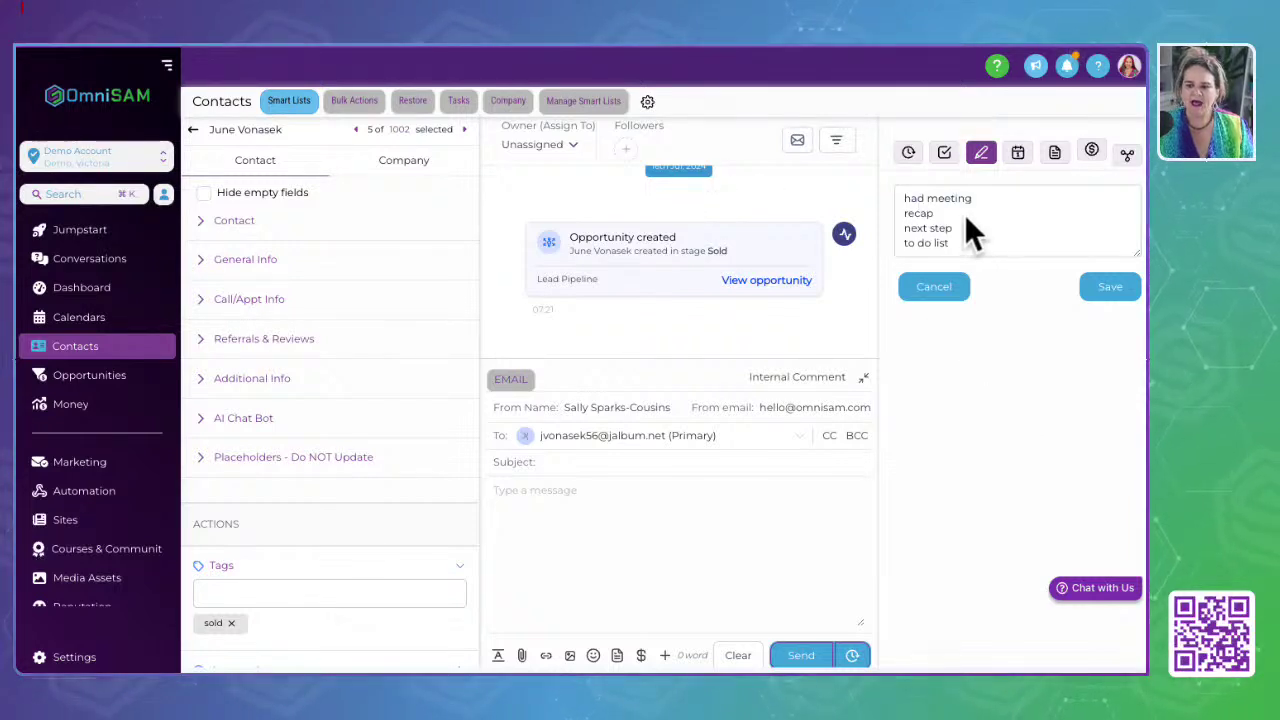
pyautogui.click(1018, 152)
pyautogui.click(930, 286)
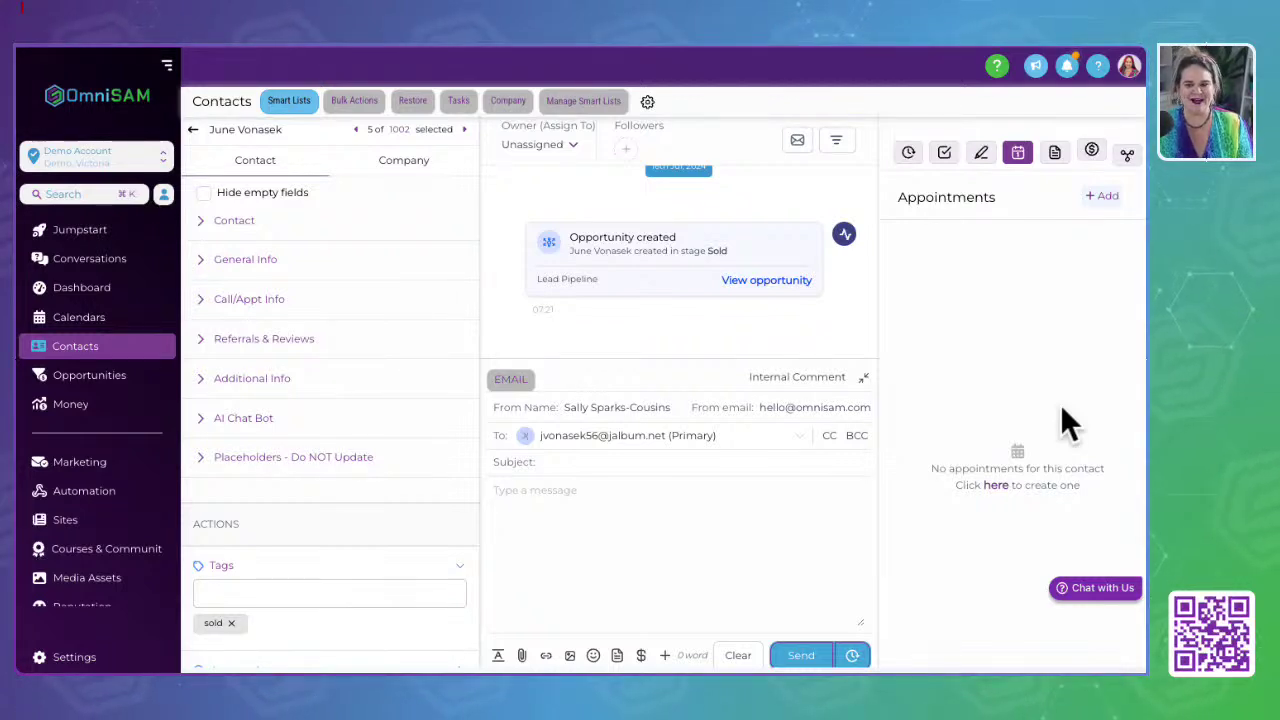
pyautogui.click(1054, 158)
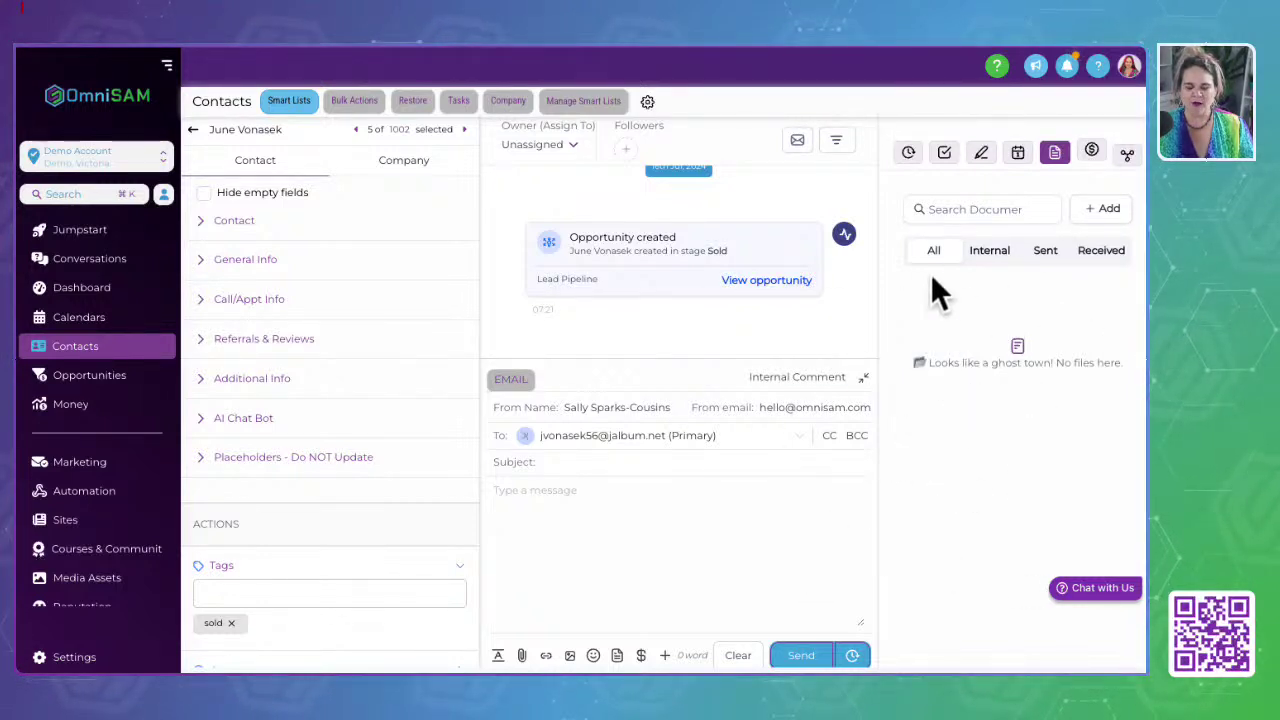
# Step: Browse the Internal, Sent, Received and All document tabs, then bring up the payments panel
pyautogui.click(985, 252)
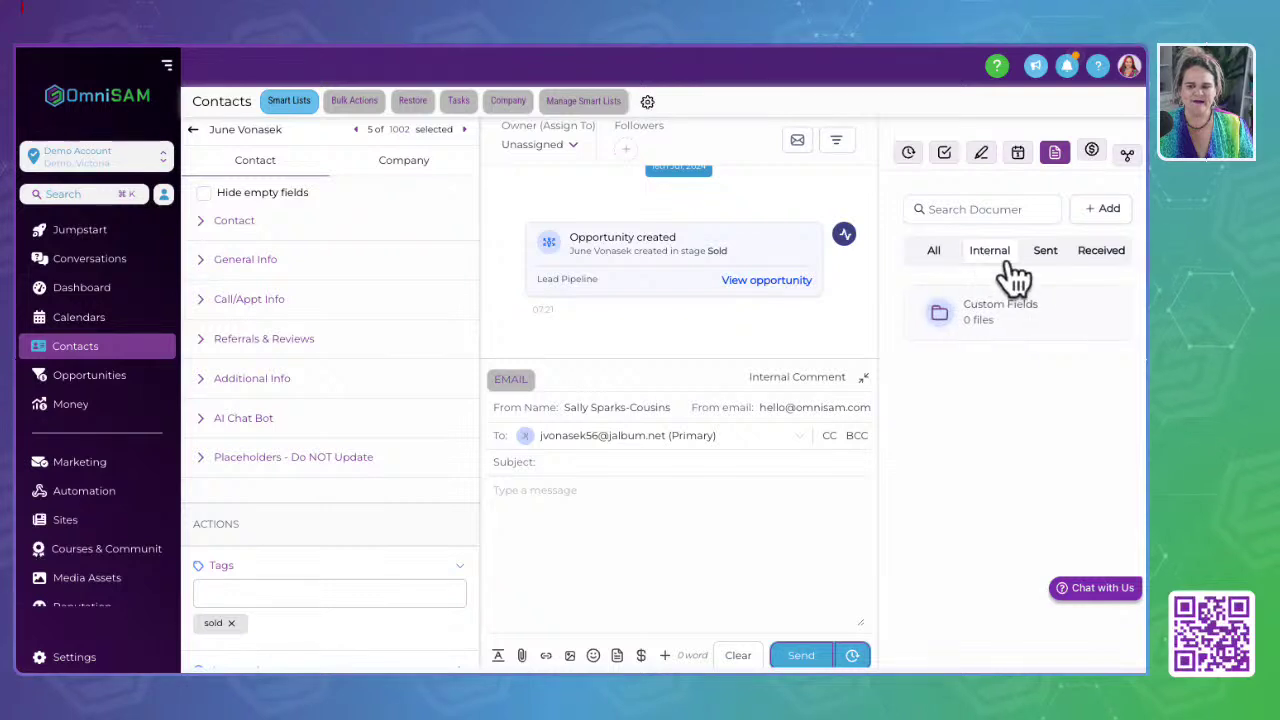
pyautogui.click(1045, 252)
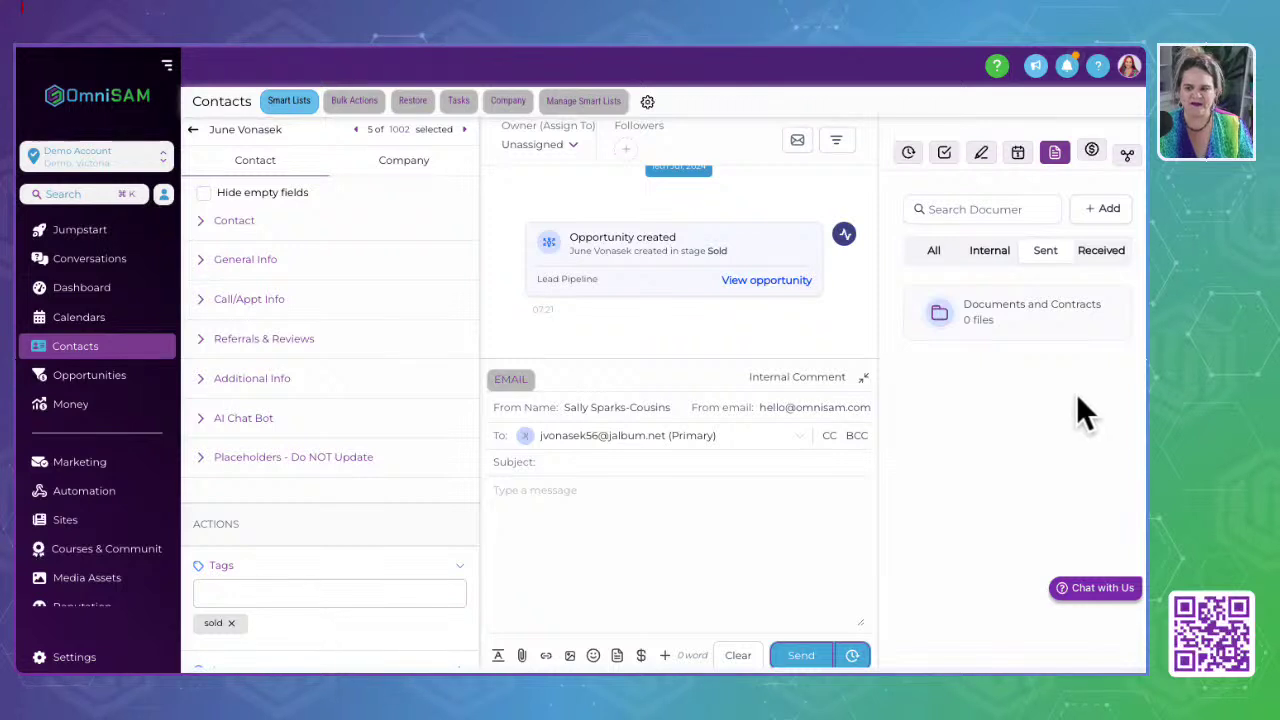
pyautogui.click(1102, 250)
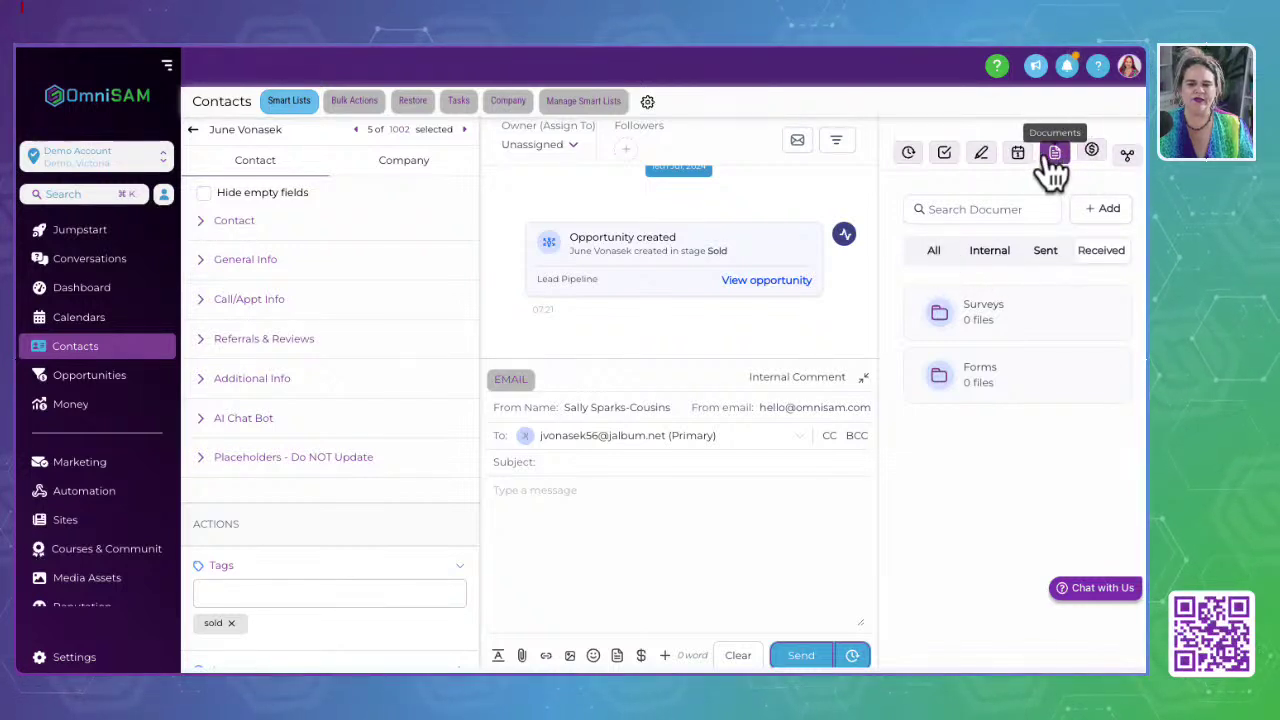
pyautogui.click(936, 252)
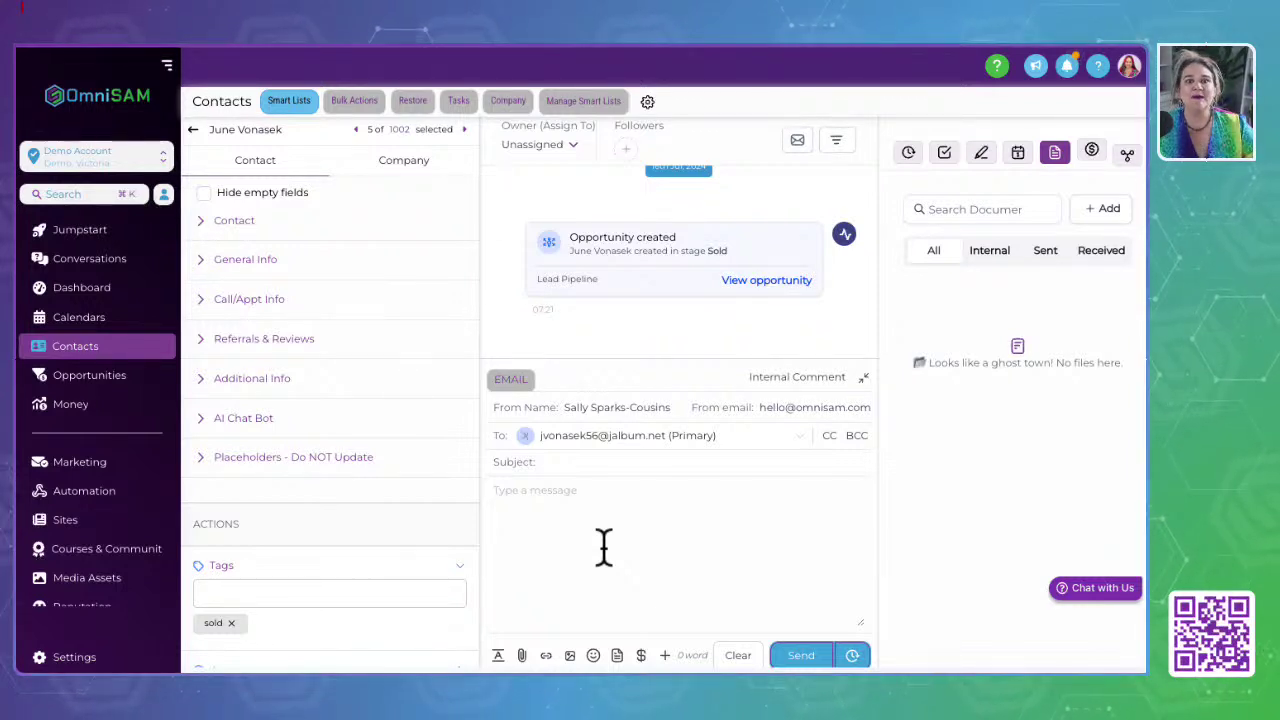
pyautogui.click(1091, 148)
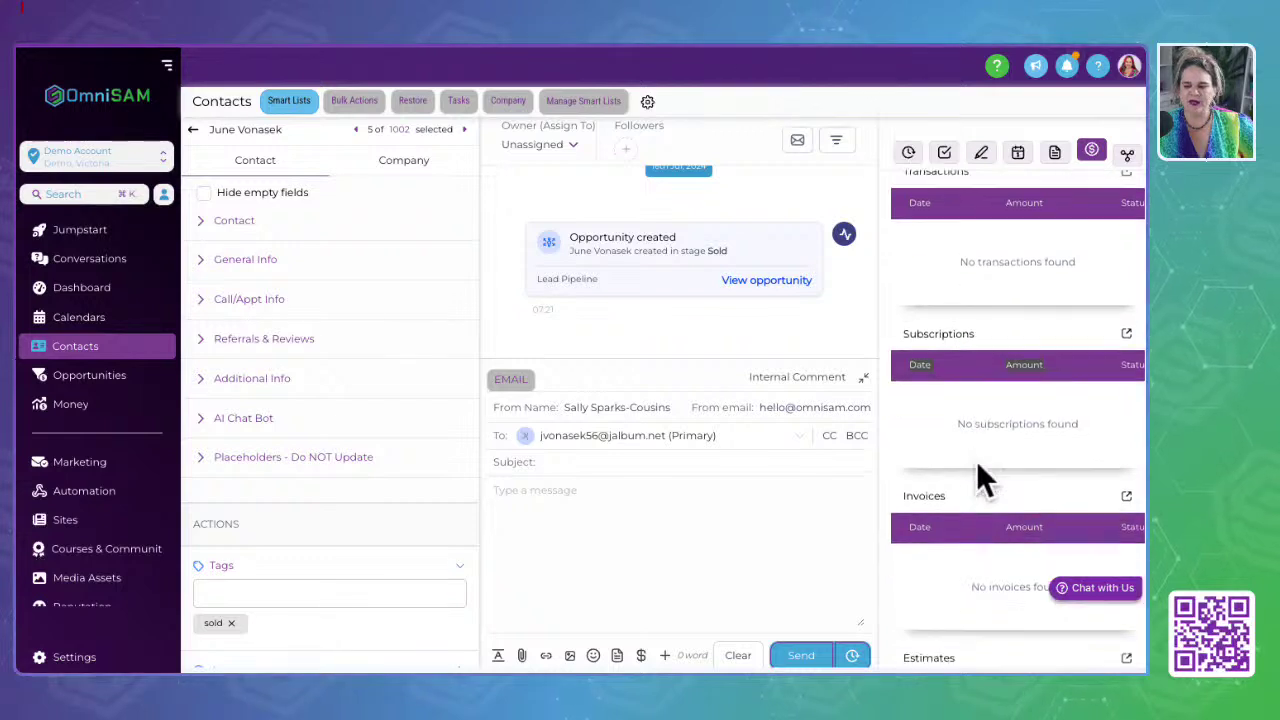
# Step: Scroll through the payment records, then show the Related objects panel with no associations
pyautogui.scroll(-2, 976, 460)
pyautogui.scroll(-2, 962, 518)
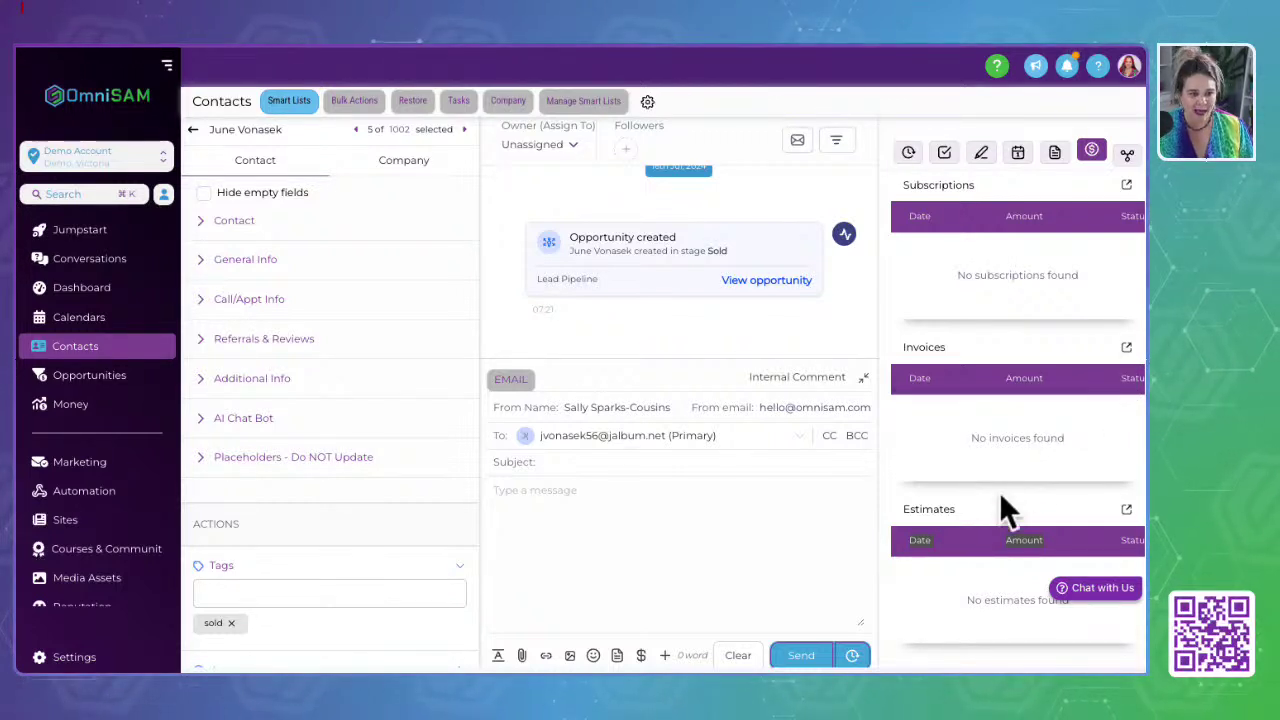
pyautogui.scroll(3, 1000, 508)
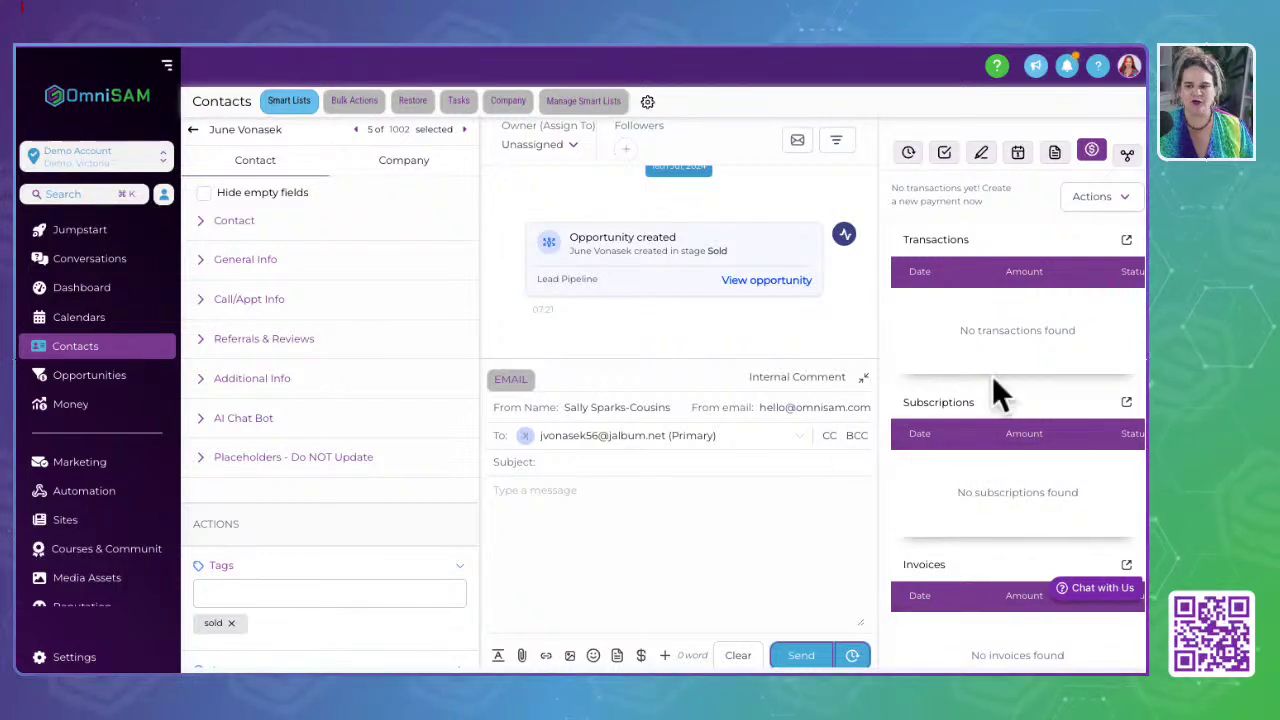
pyautogui.click(1127, 152)
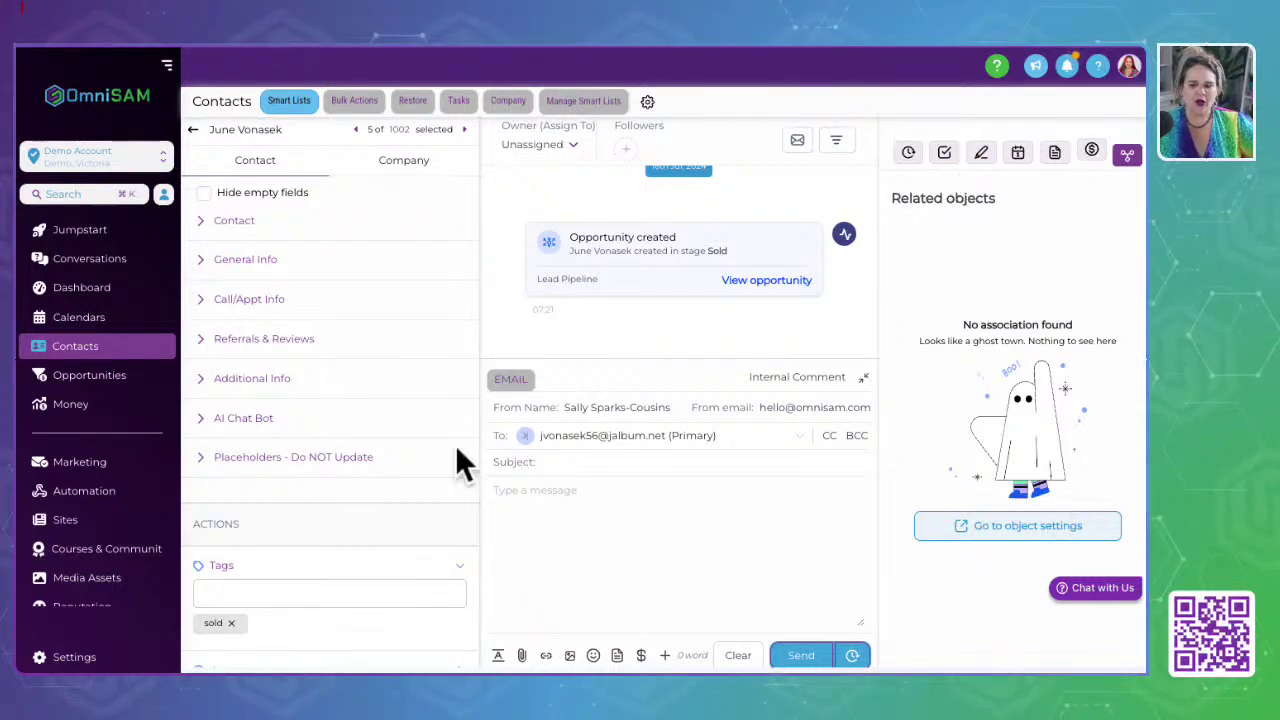
# Step: Return to the full contacts list and filter for contacts whose Email is not empty
pyautogui.click(342, 106)
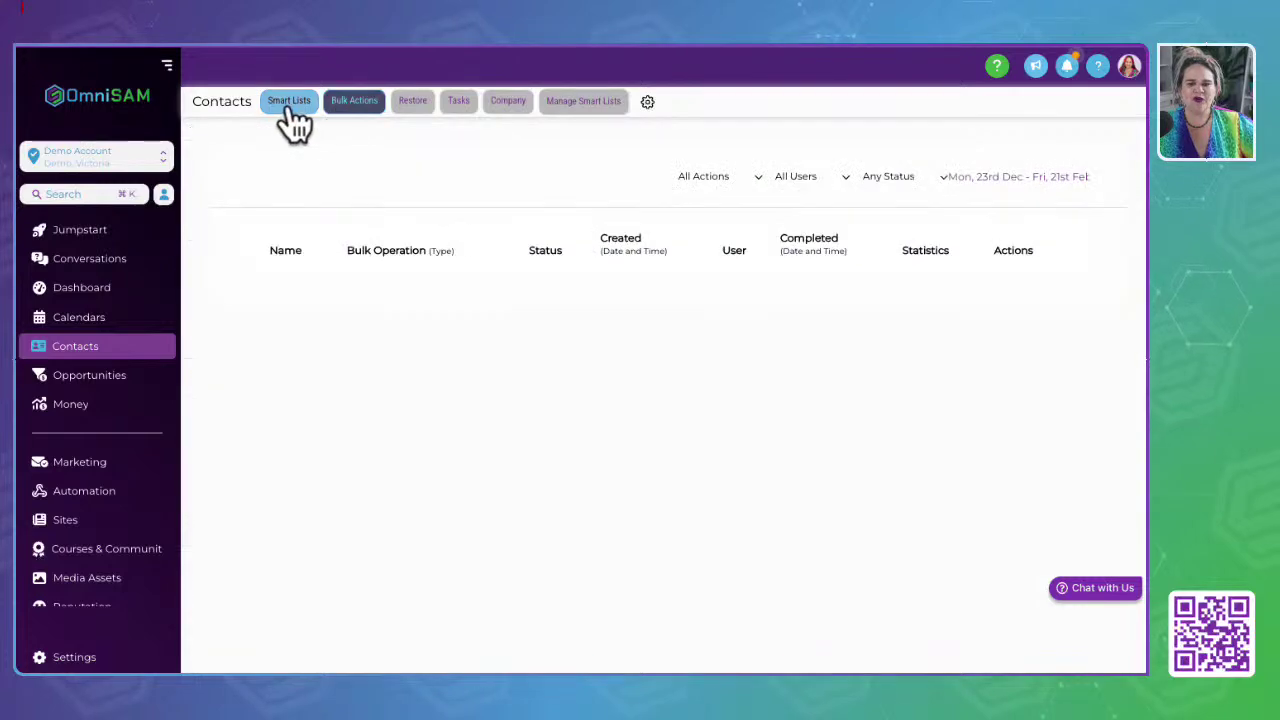
pyautogui.click(290, 104)
pyautogui.click(291, 101)
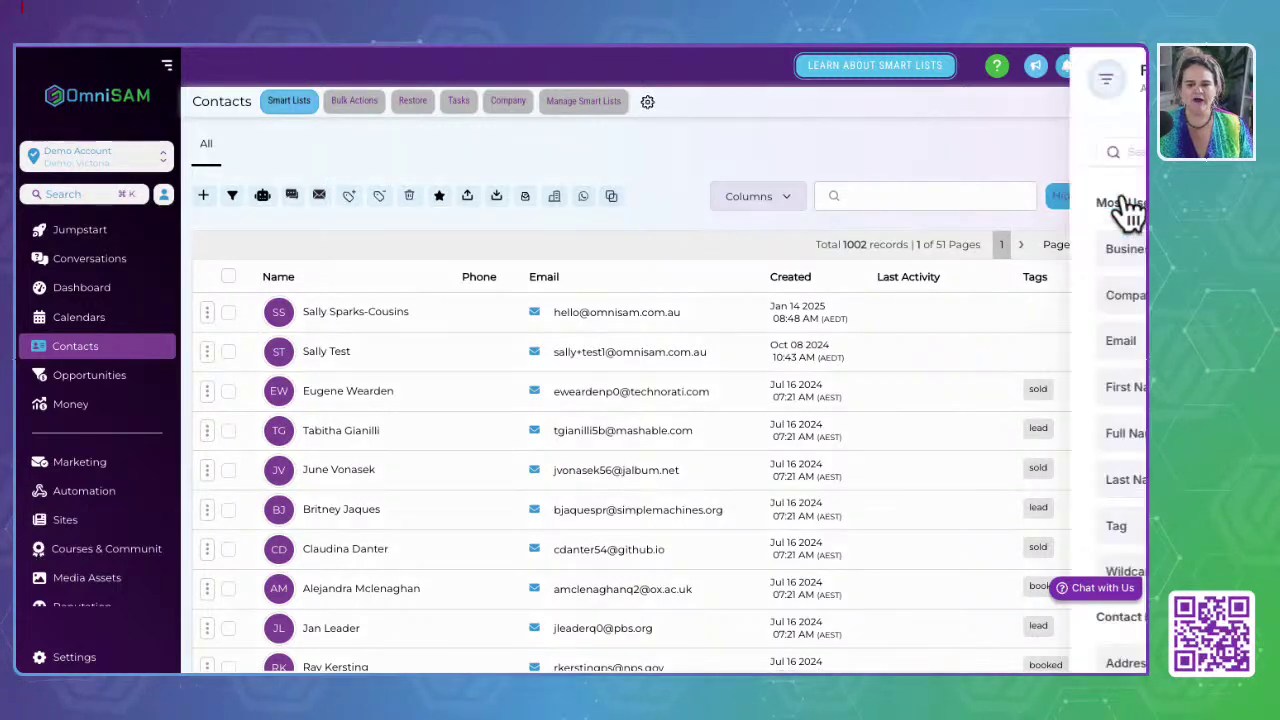
pyautogui.click(1115, 198)
pyautogui.click(948, 152)
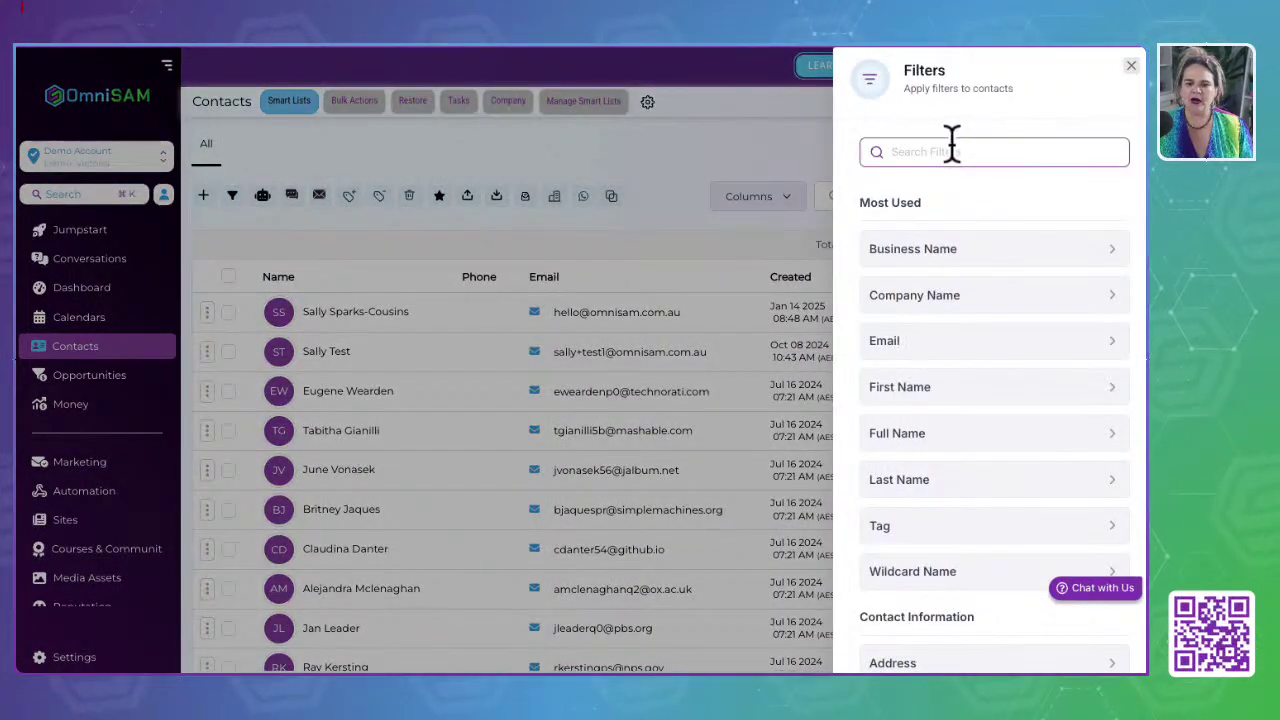
pyautogui.click(898, 343)
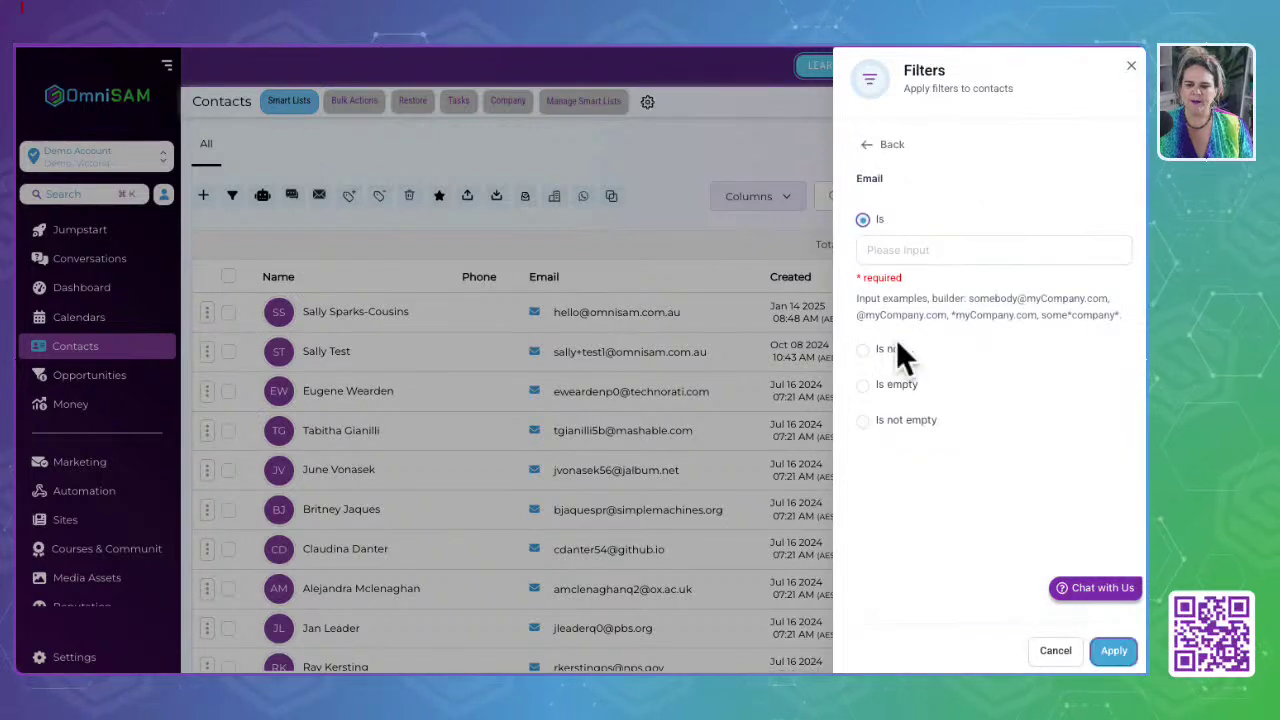
pyautogui.click(861, 390)
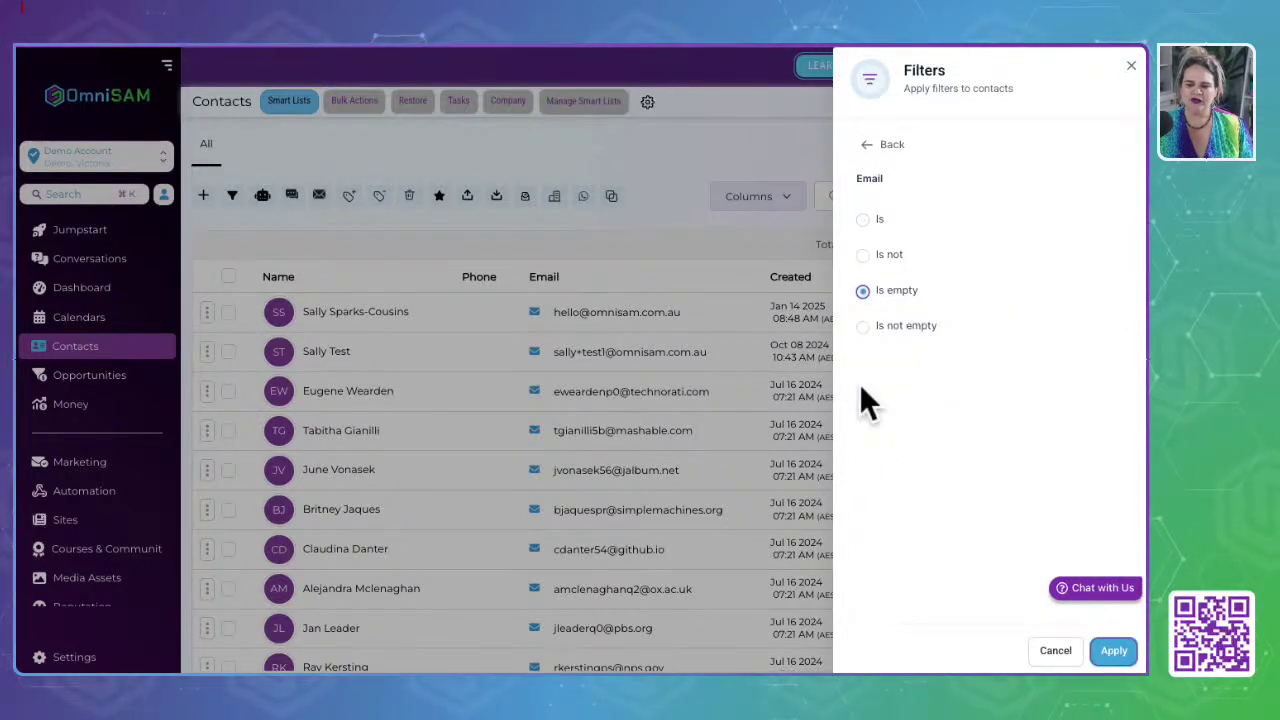
pyautogui.click(862, 255)
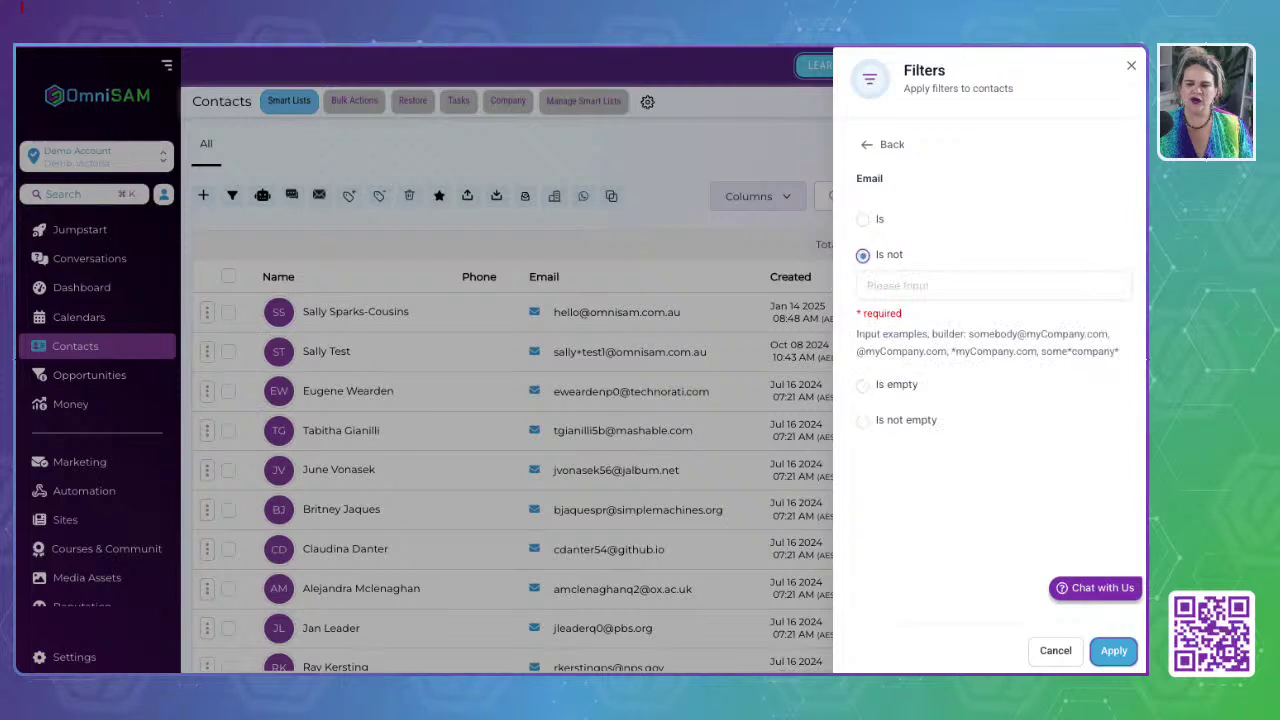
pyautogui.click(866, 421)
pyautogui.click(1113, 651)
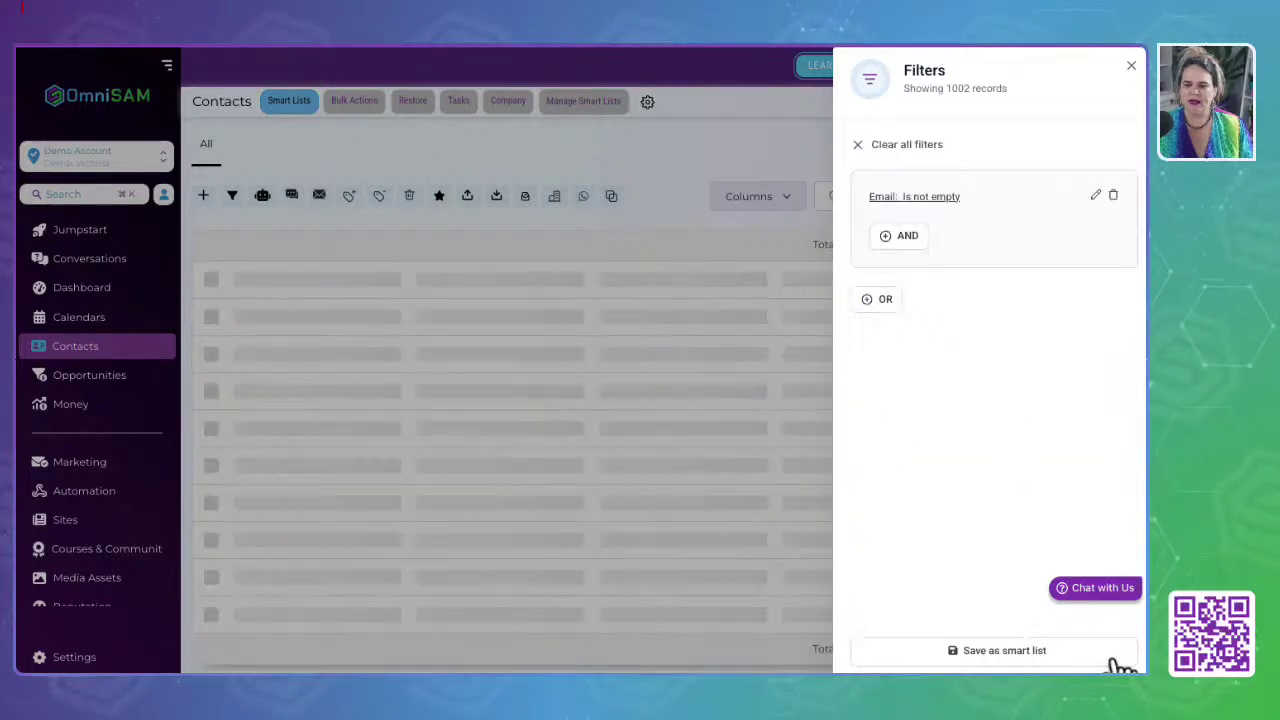
# Step: Add an OR condition requiring Company Name is not empty, and apply it
pyautogui.click(885, 300)
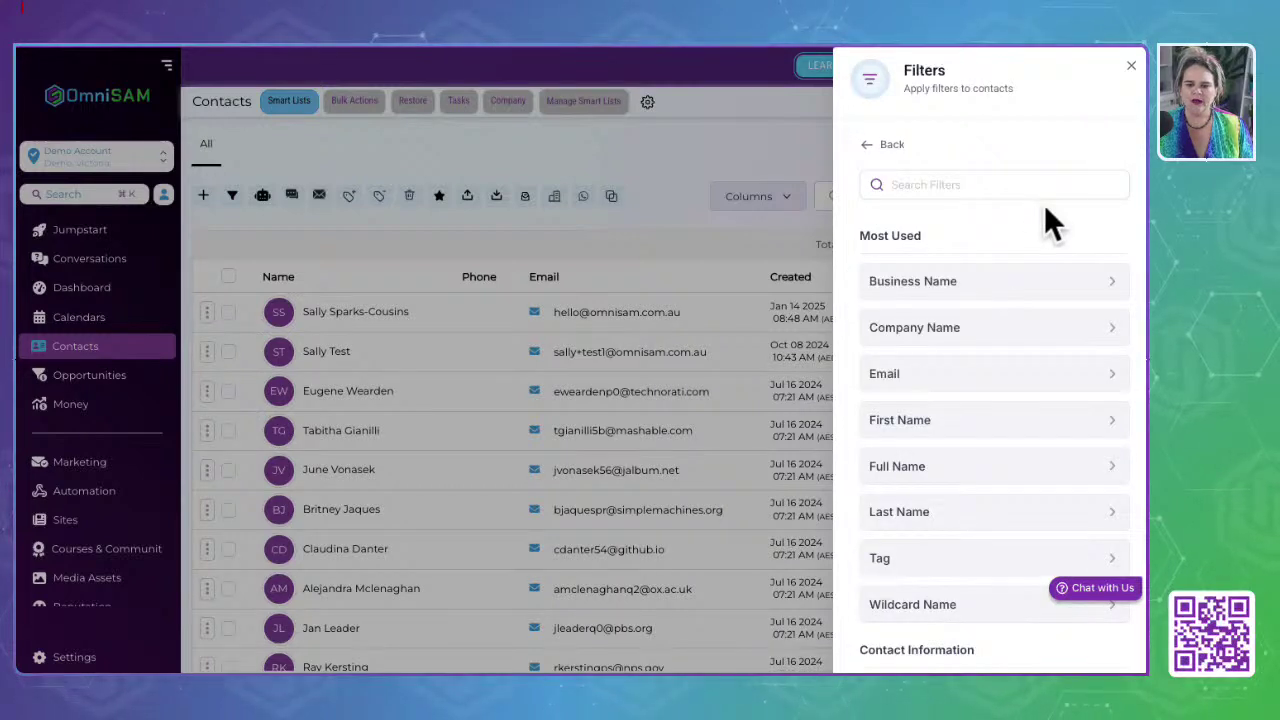
pyautogui.click(940, 332)
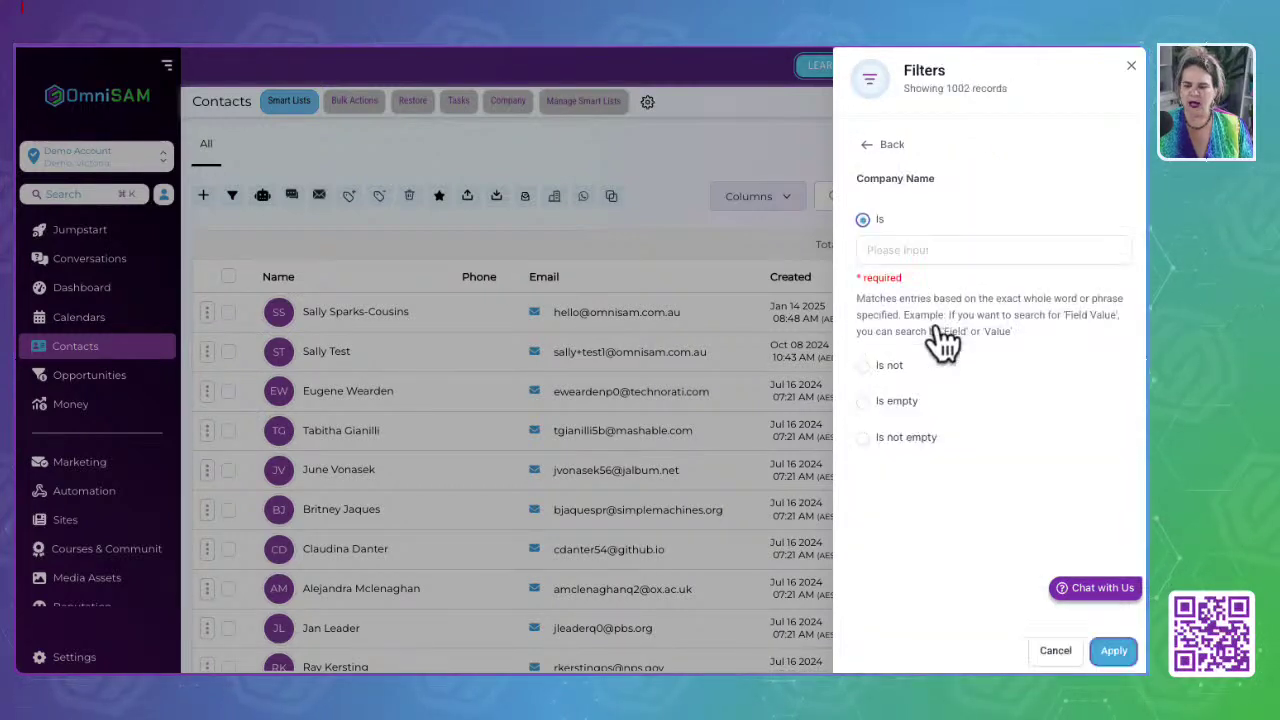
pyautogui.click(862, 437)
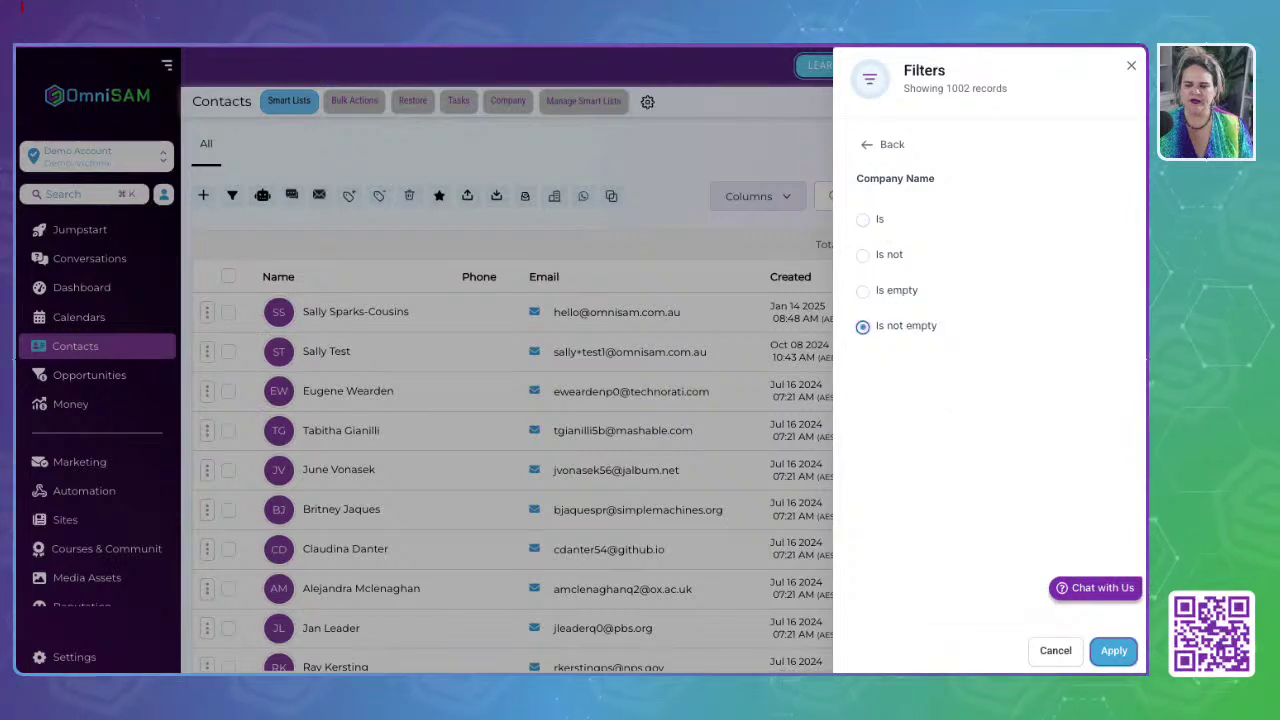
pyautogui.click(1113, 651)
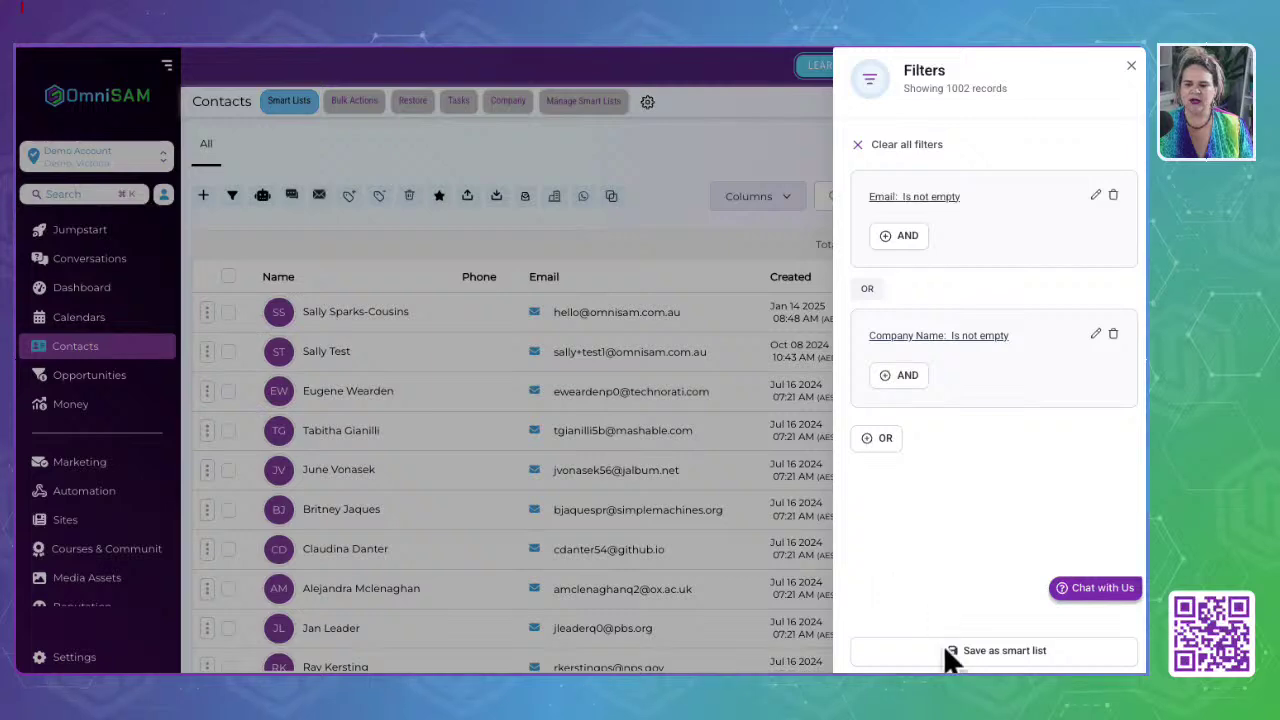
# Step: Save the current filters as a smart list named 'Companies' and show its 1002 contacts
pyautogui.click(997, 651)
pyautogui.click(418, 190)
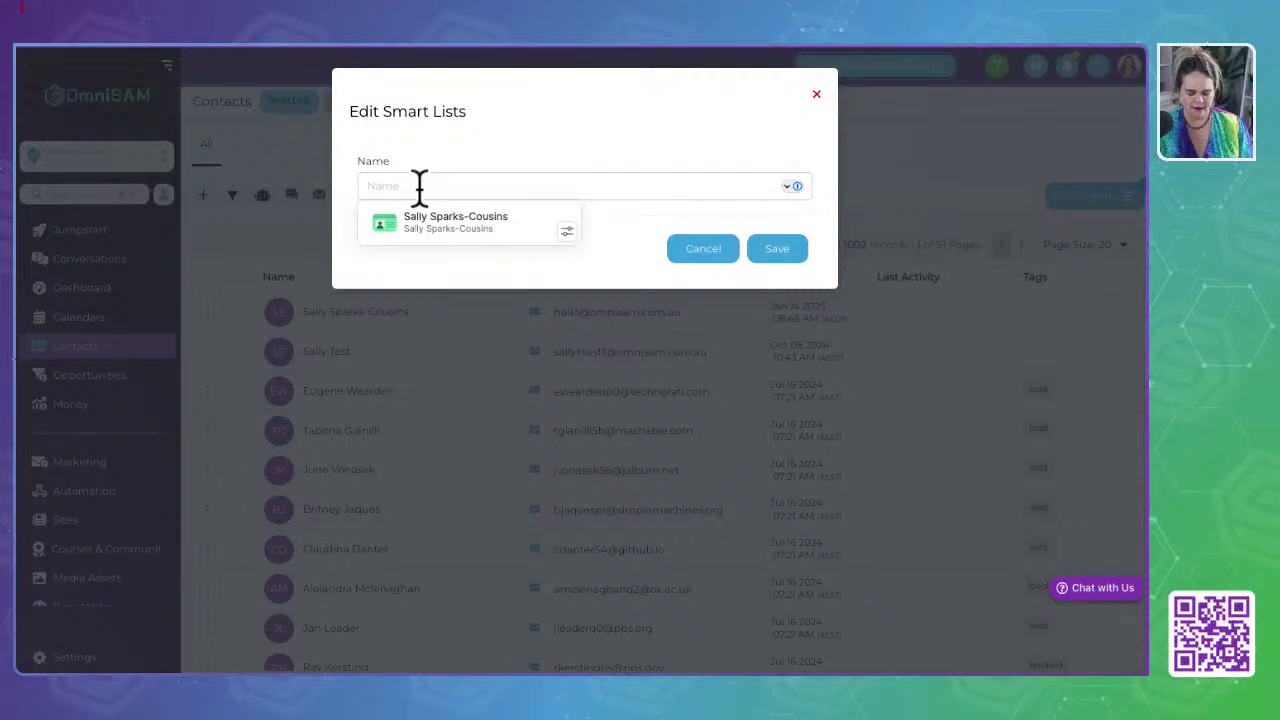
pyautogui.write('Com')
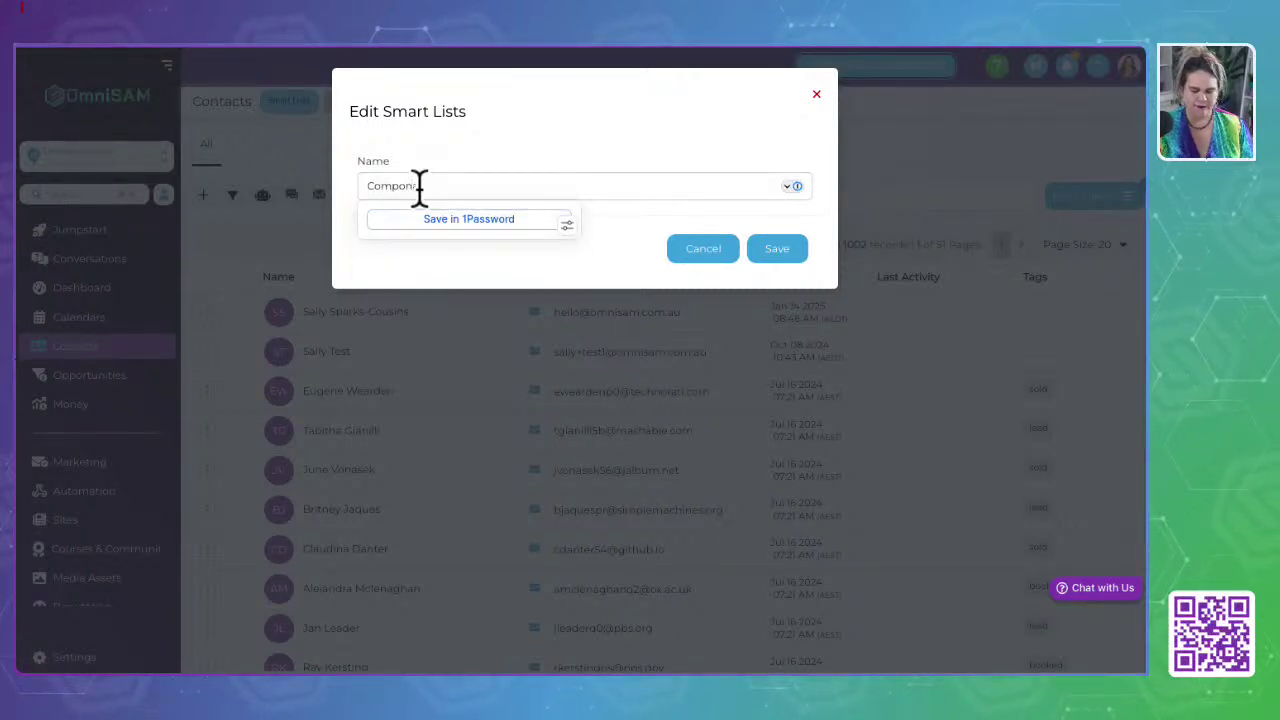
pyautogui.write('panies')
pyautogui.click(796, 254)
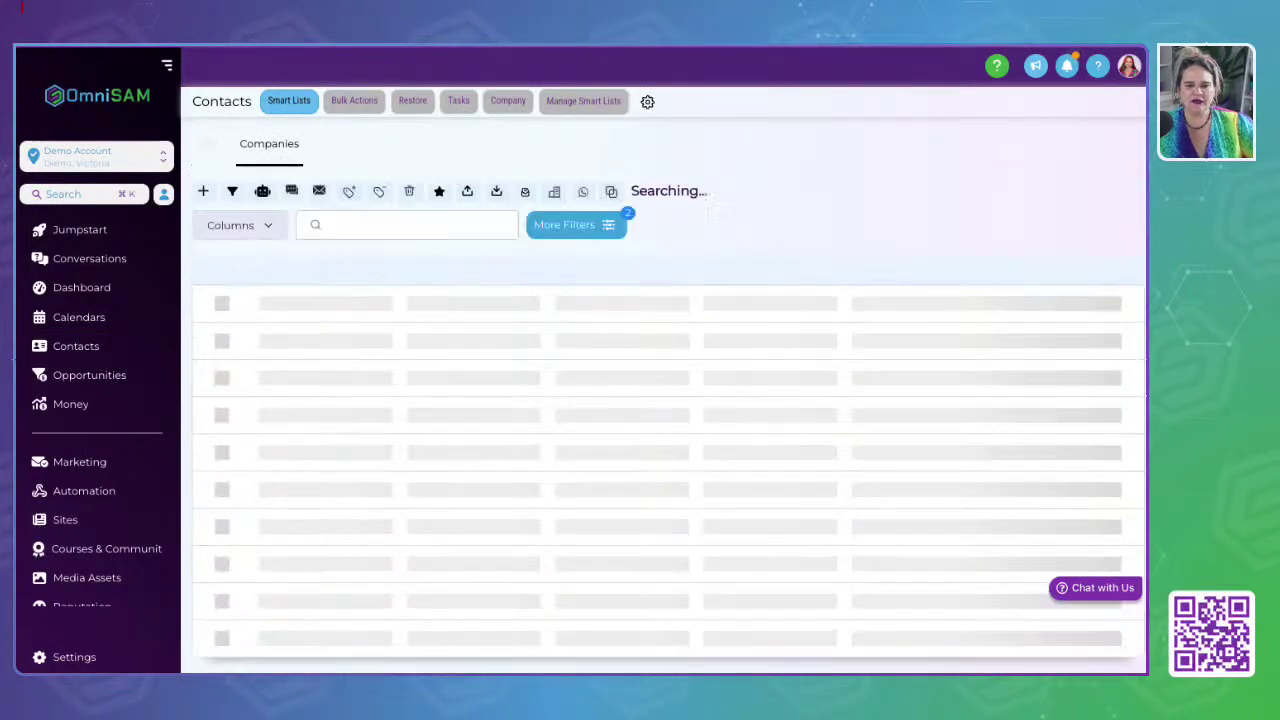
pyautogui.click(268, 148)
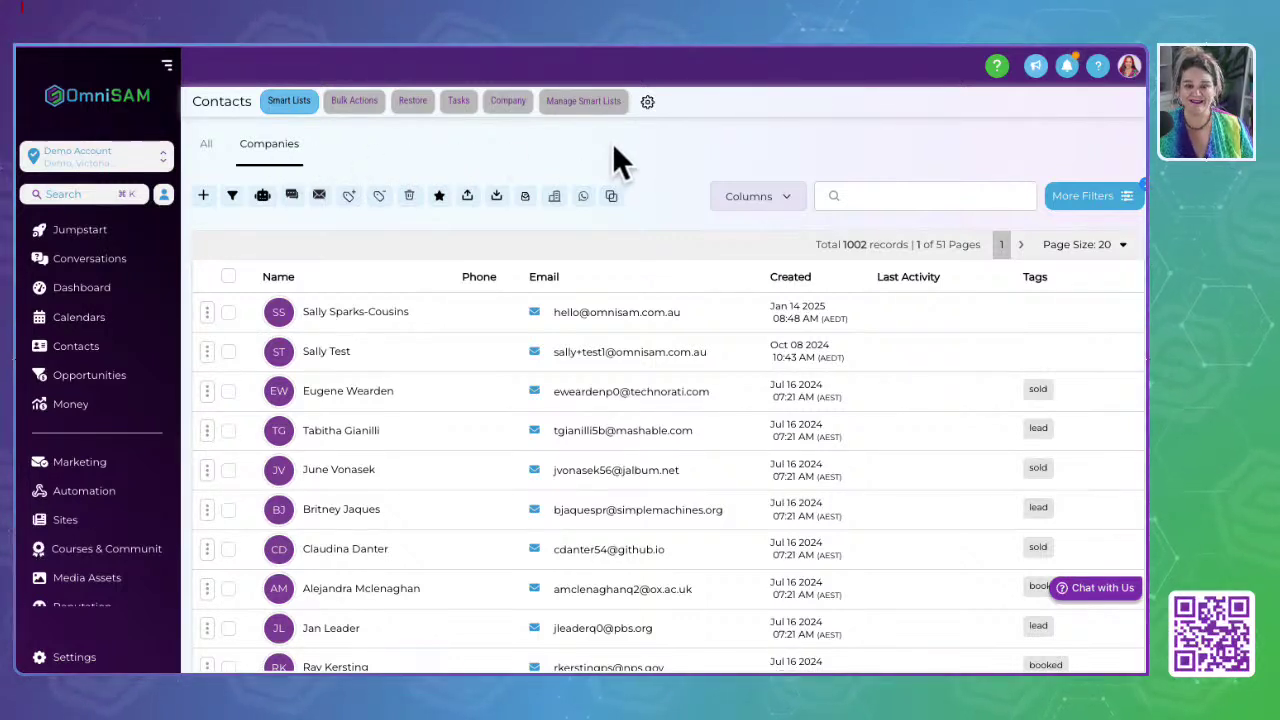
# Step: Add a company named 'OmniSAM' on the Companies page and view its related contacts
pyautogui.click(459, 102)
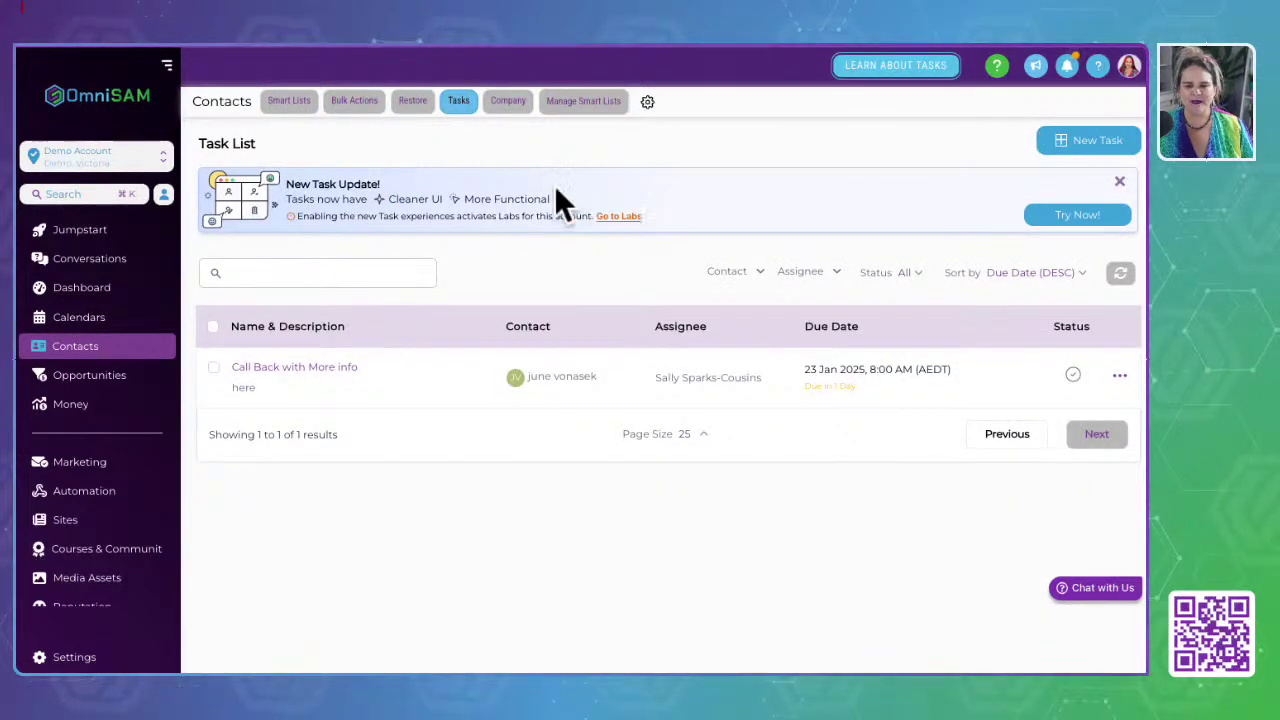
pyautogui.click(508, 101)
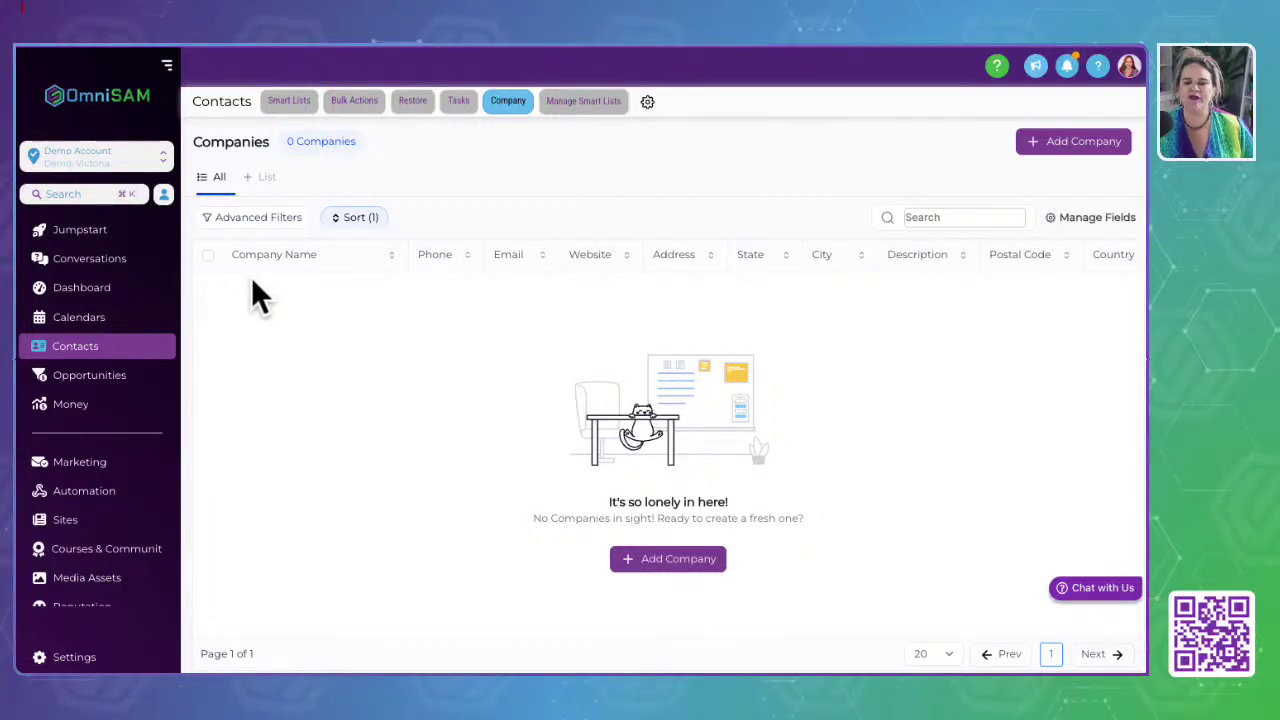
pyautogui.click(675, 558)
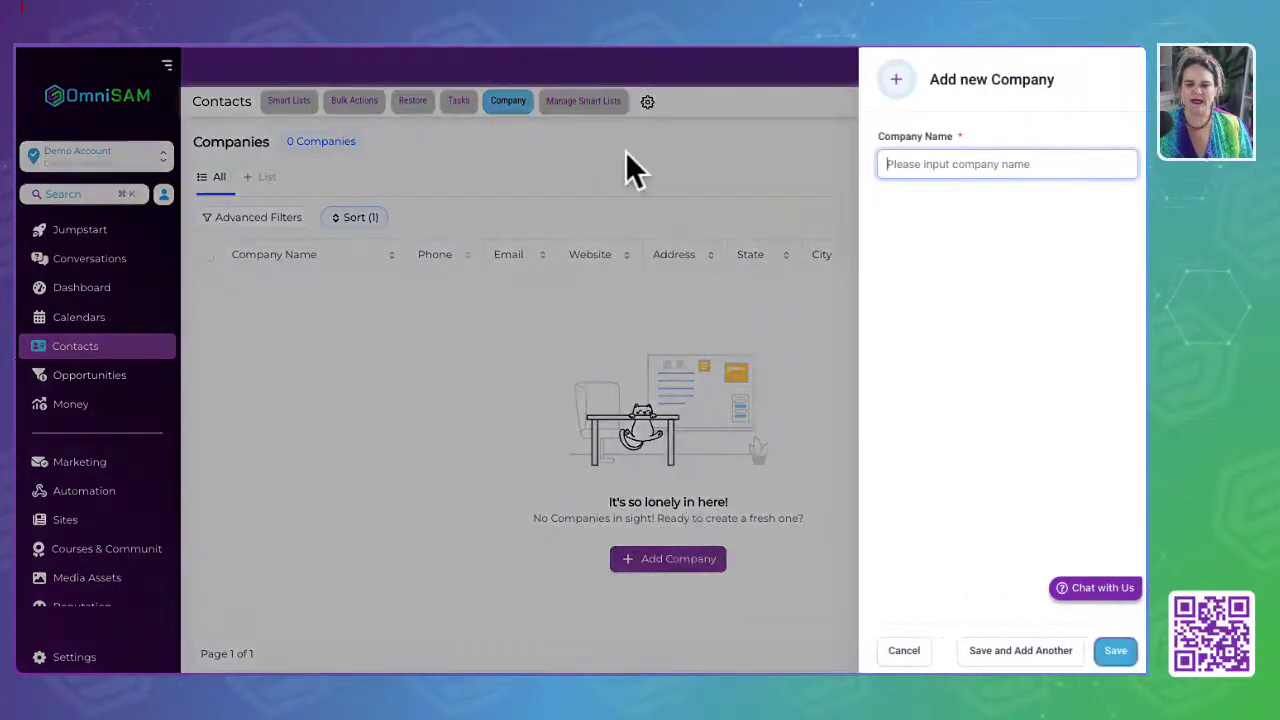
pyautogui.write('OmniSAM')
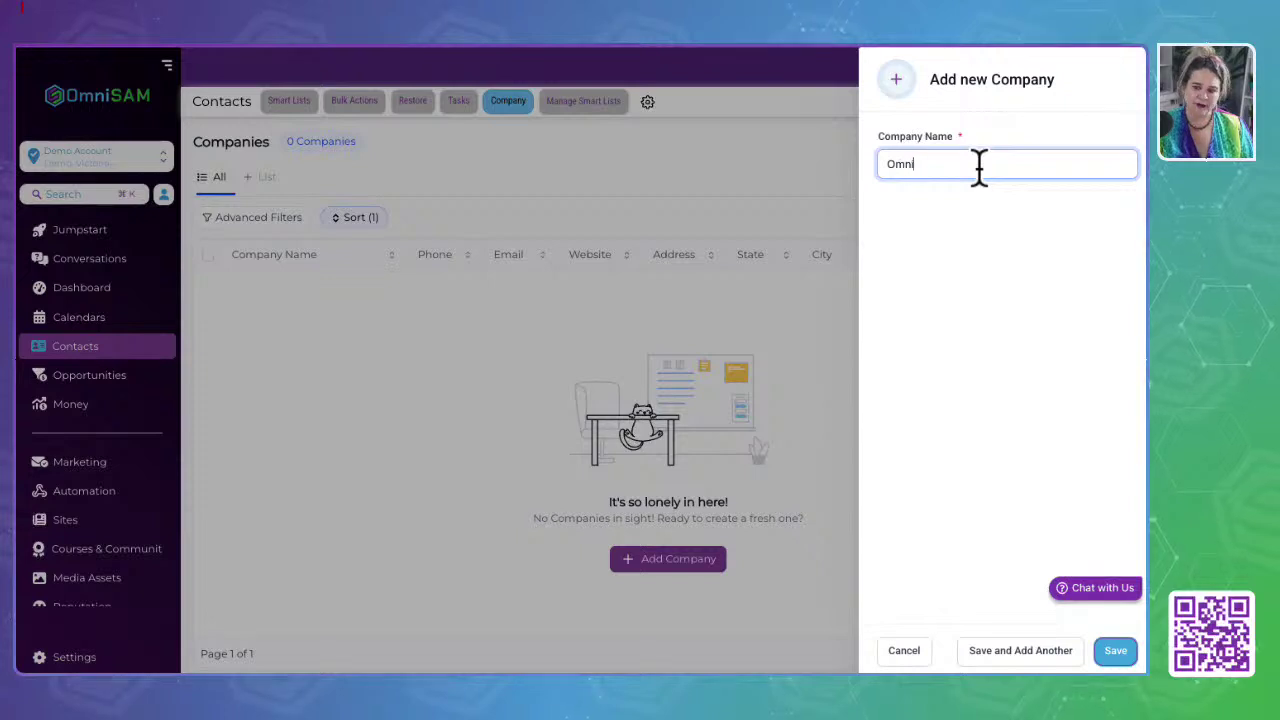
pyautogui.click(1125, 648)
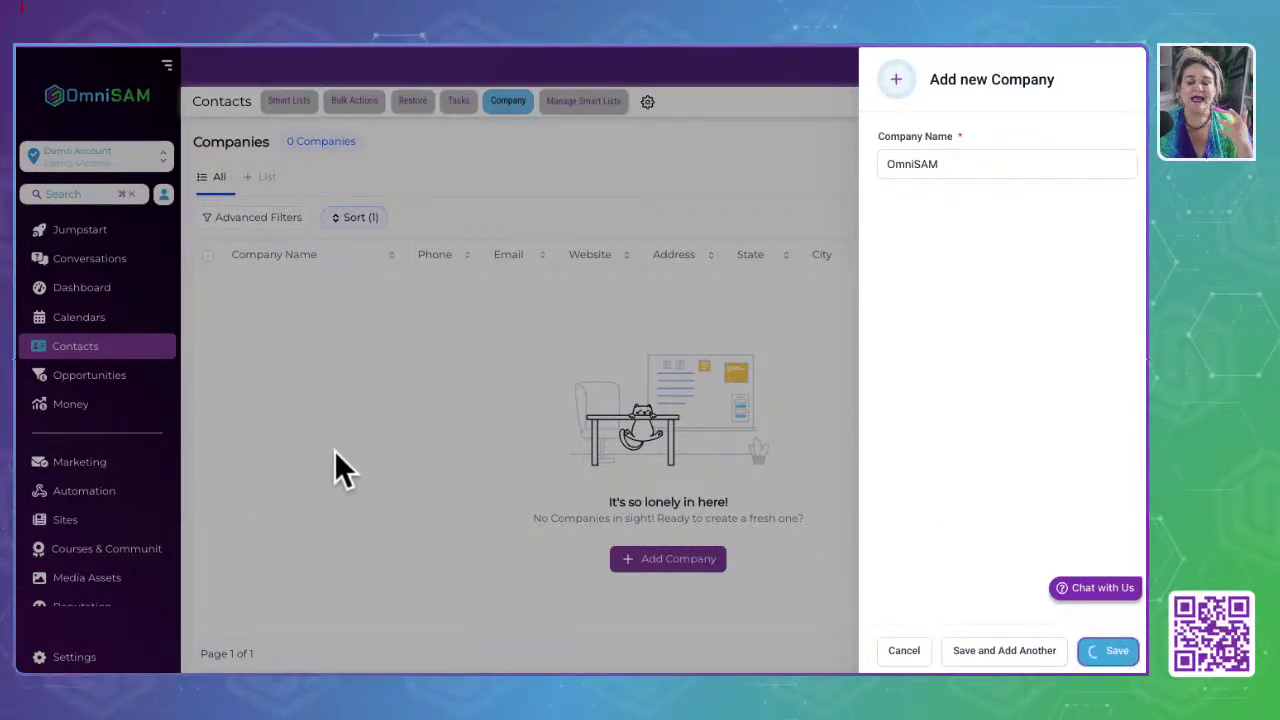
pyautogui.scroll(-5, 817, 451)
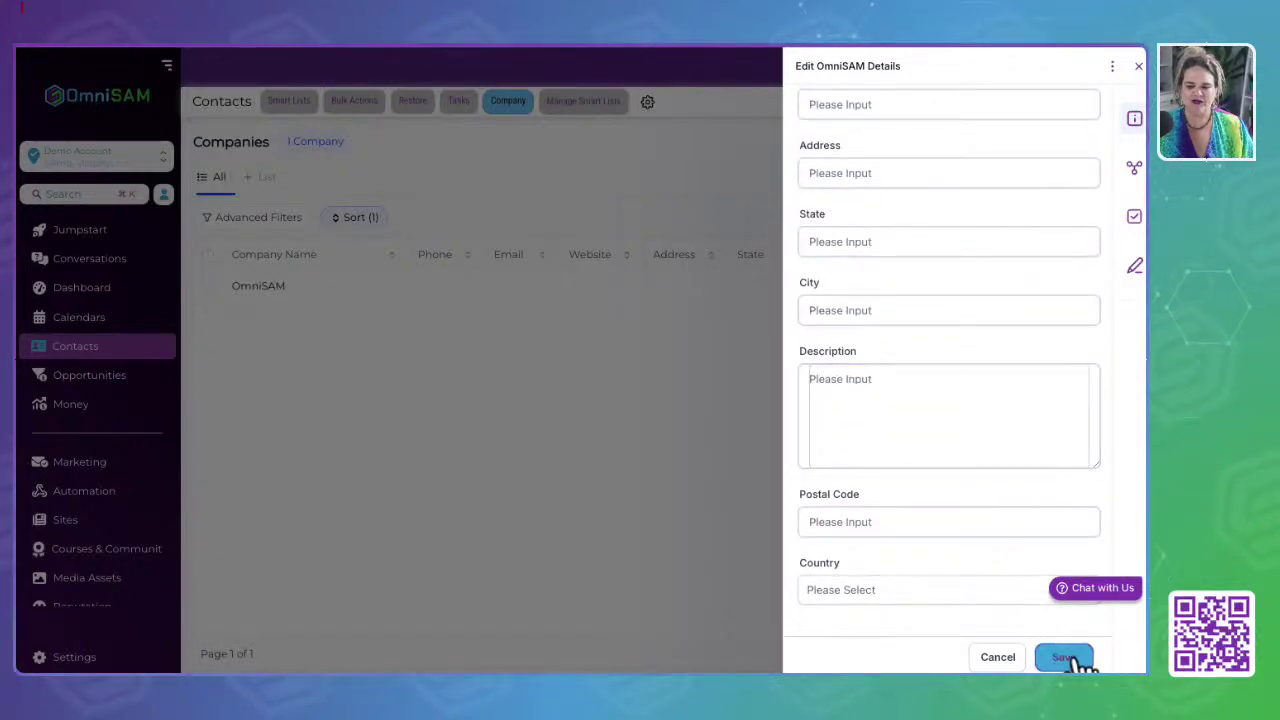
pyautogui.click(1134, 168)
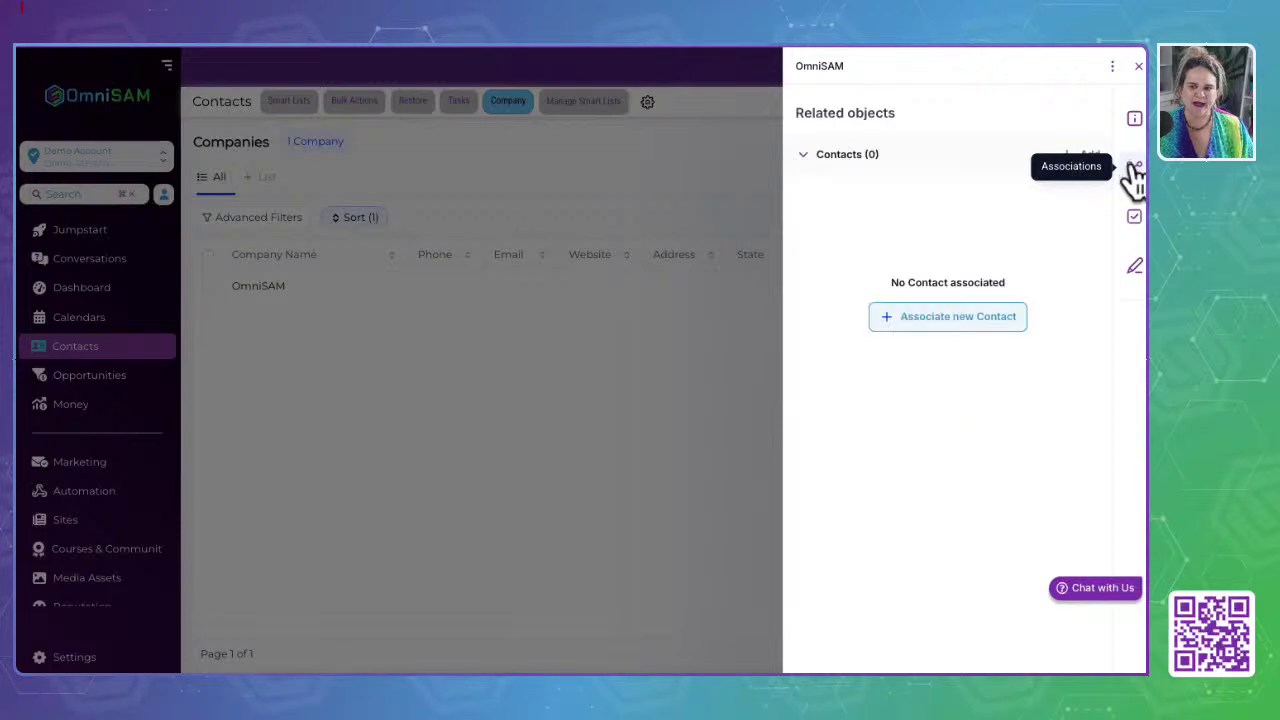
# Step: Begin associating a contact with OmniSAM, selecting the first contact found by a name search
pyautogui.click(843, 158)
pyautogui.click(845, 158)
pyautogui.click(963, 314)
pyautogui.click(870, 168)
pyautogui.write('sally')
pyautogui.click(862, 197)
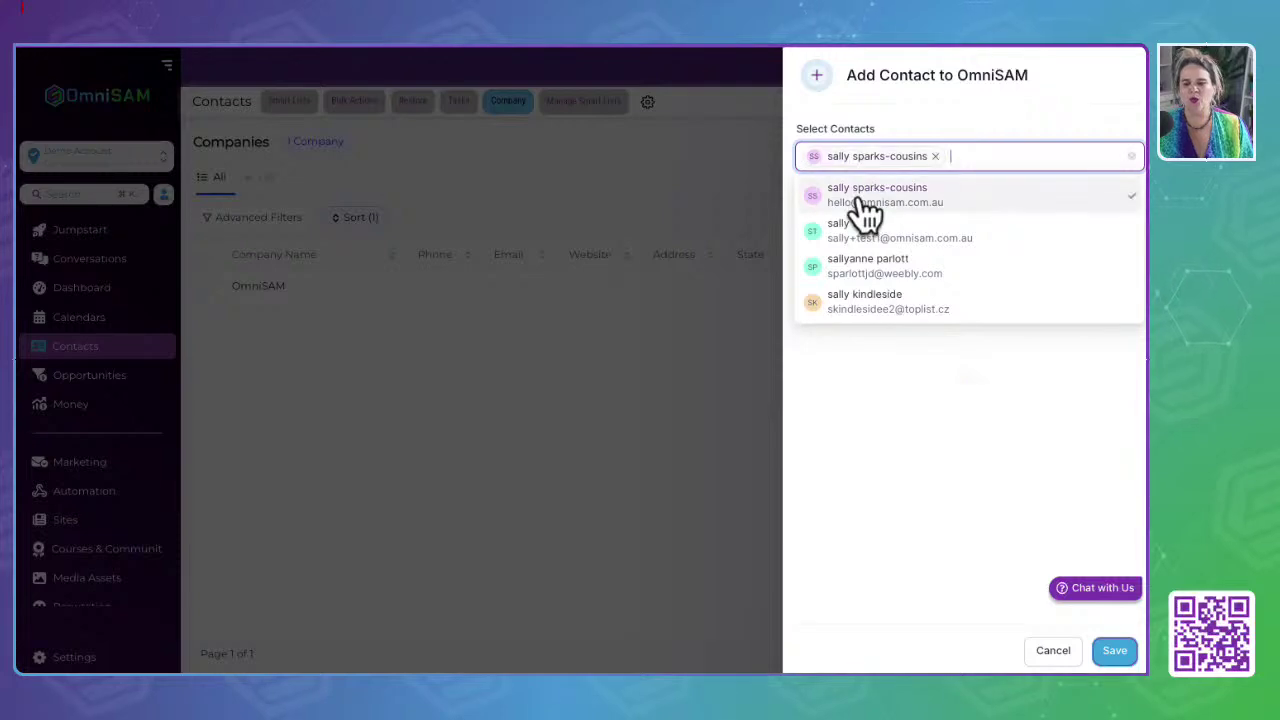
pyautogui.click(1110, 654)
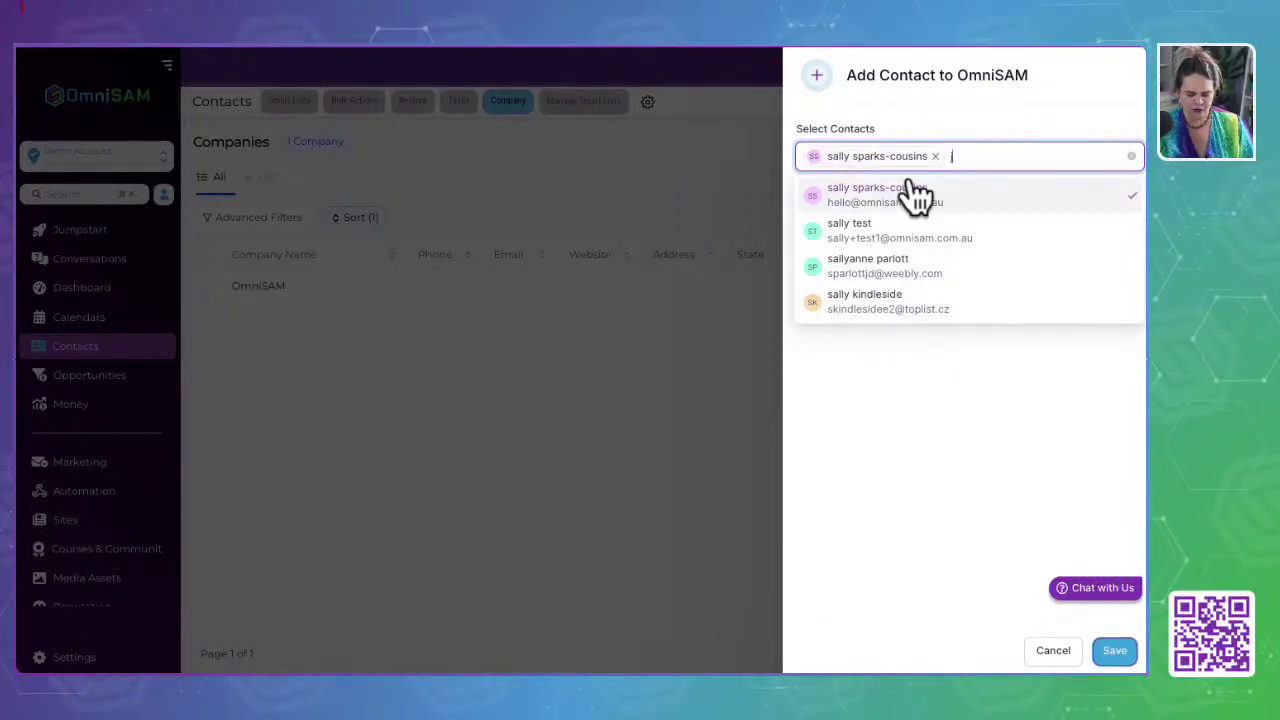
# Step: Search for and select a second contact, save both associations, and close the company panel
pyautogui.write('jac')
pyautogui.press('BackSpace')
pyautogui.press('BackSpace')
pyautogui.press('BackSpace')
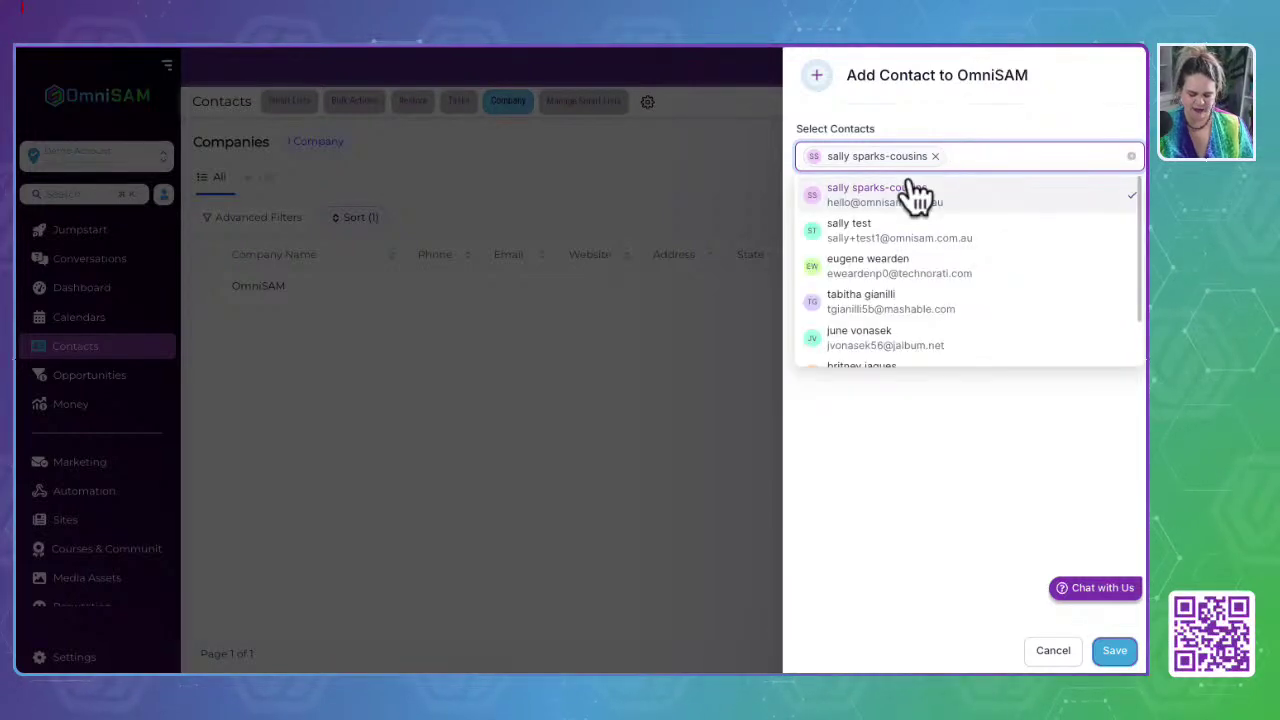
pyautogui.write('br')
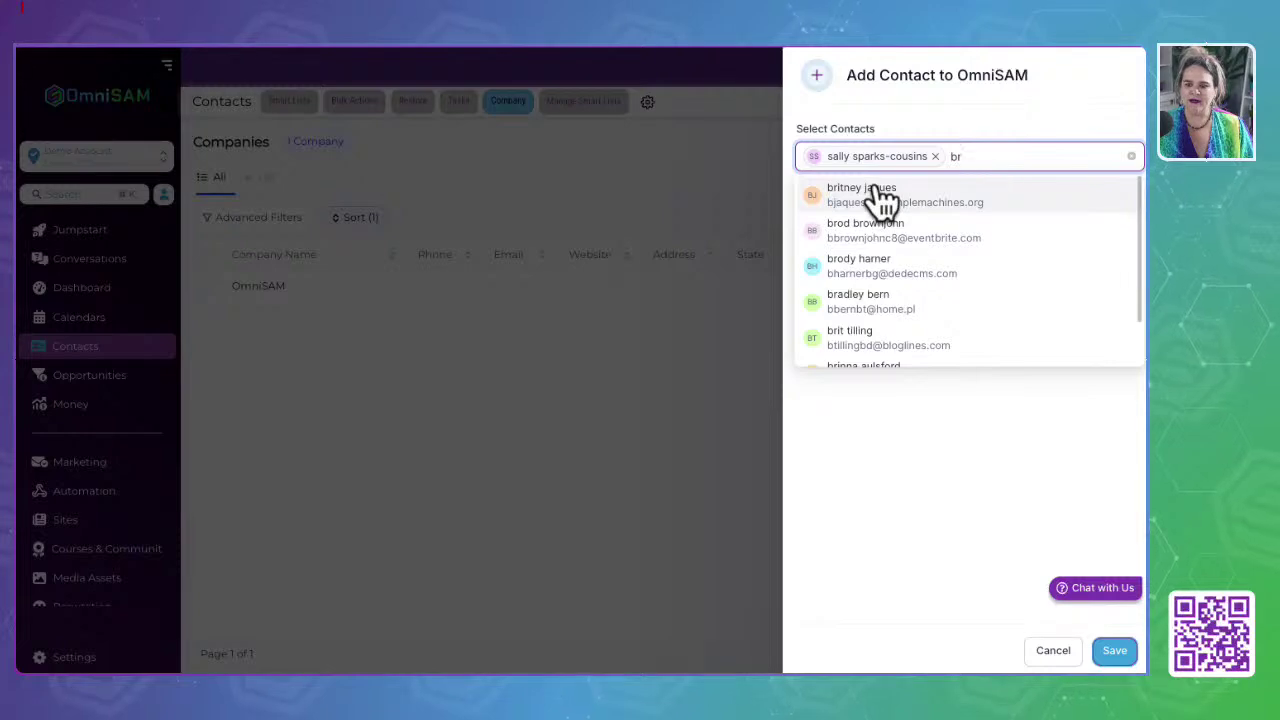
pyautogui.click(880, 197)
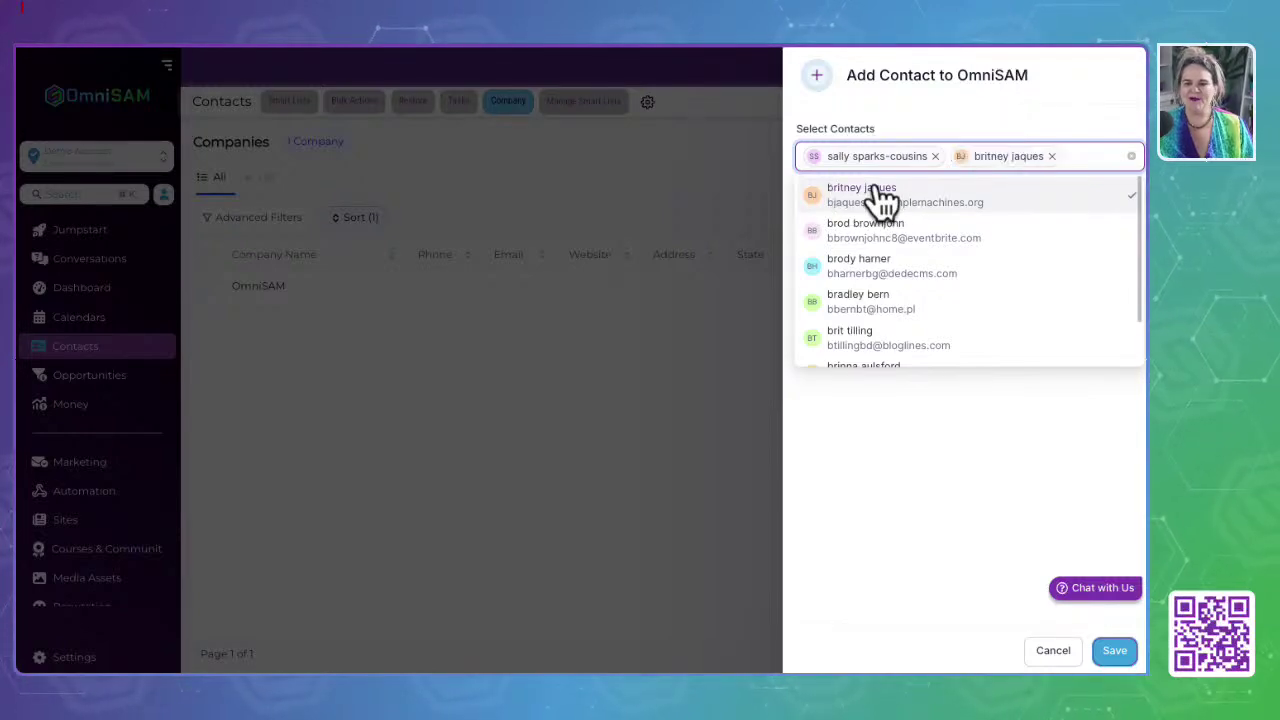
pyautogui.click(935, 460)
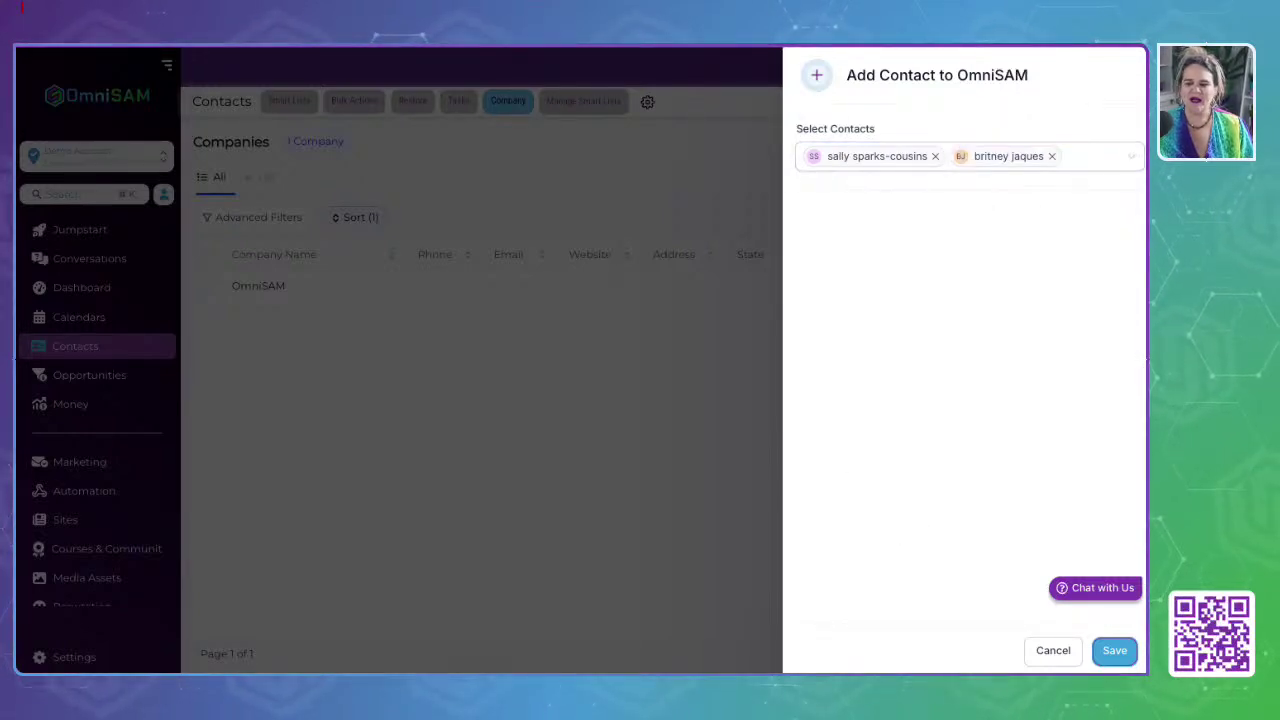
pyautogui.click(1113, 651)
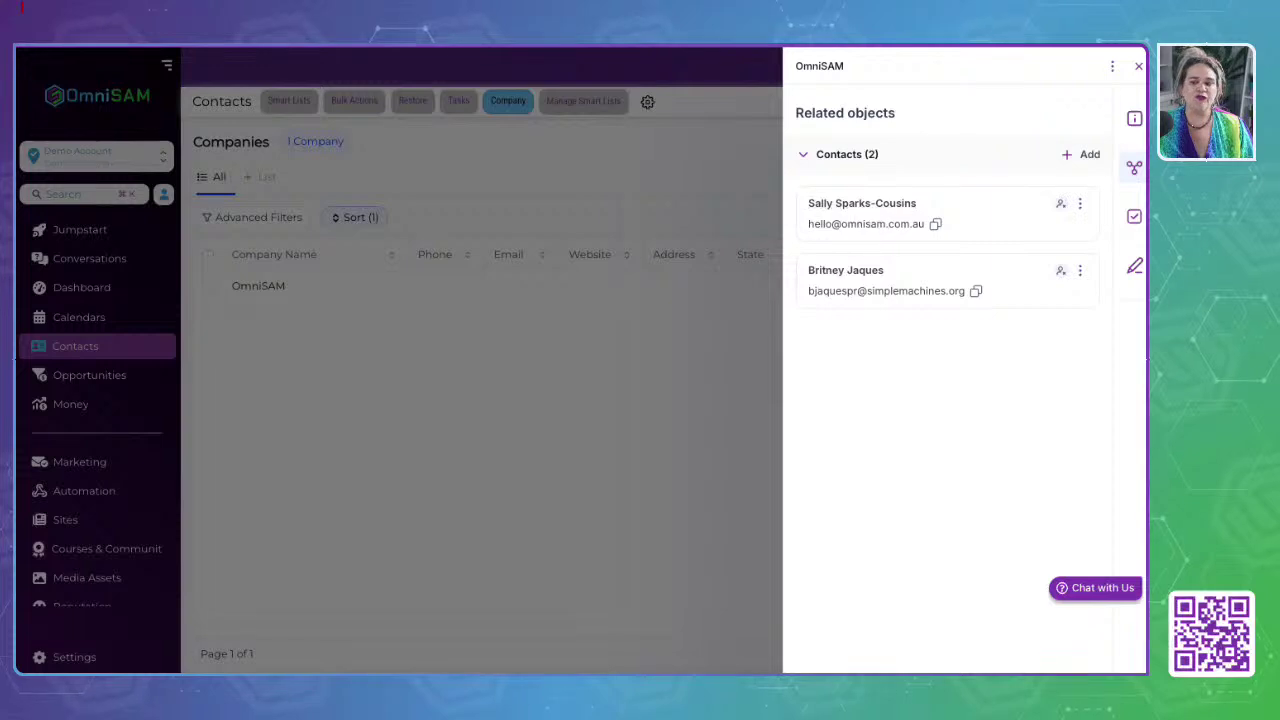
pyautogui.click(1138, 66)
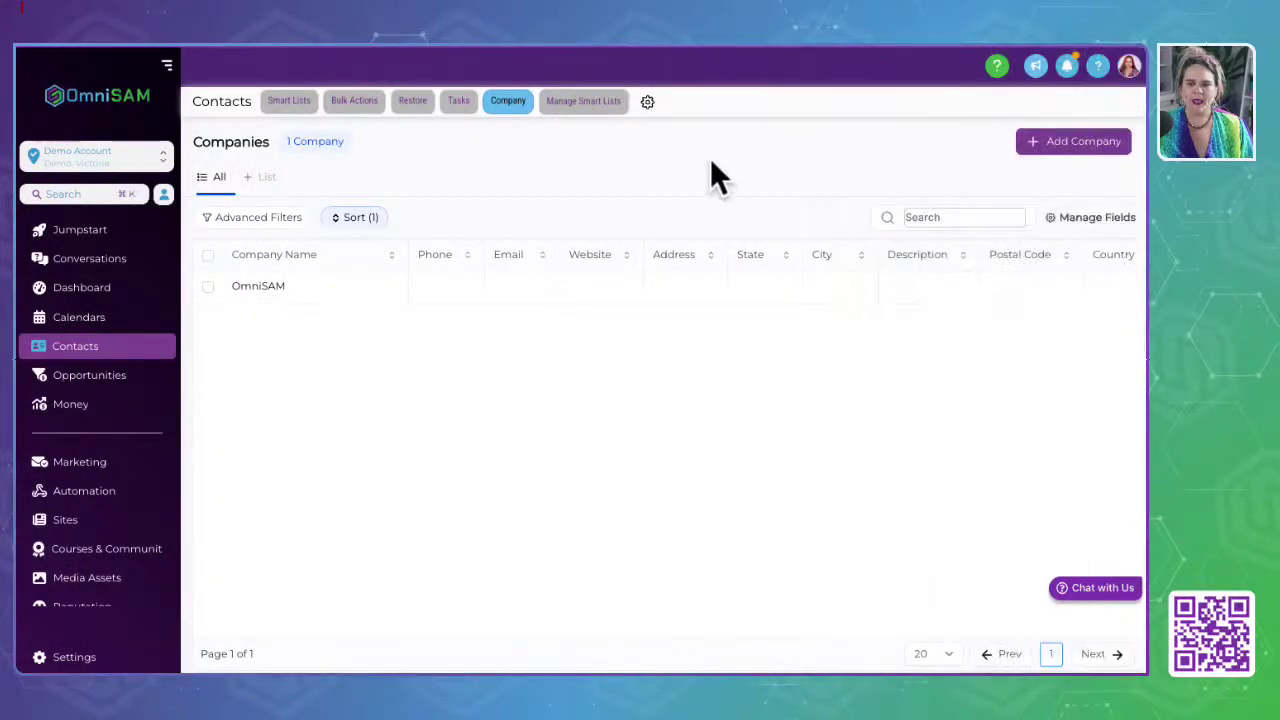
# Step: Review the Global List and Shared By You smart lists, then return to all 1002 contacts
pyautogui.click(577, 104)
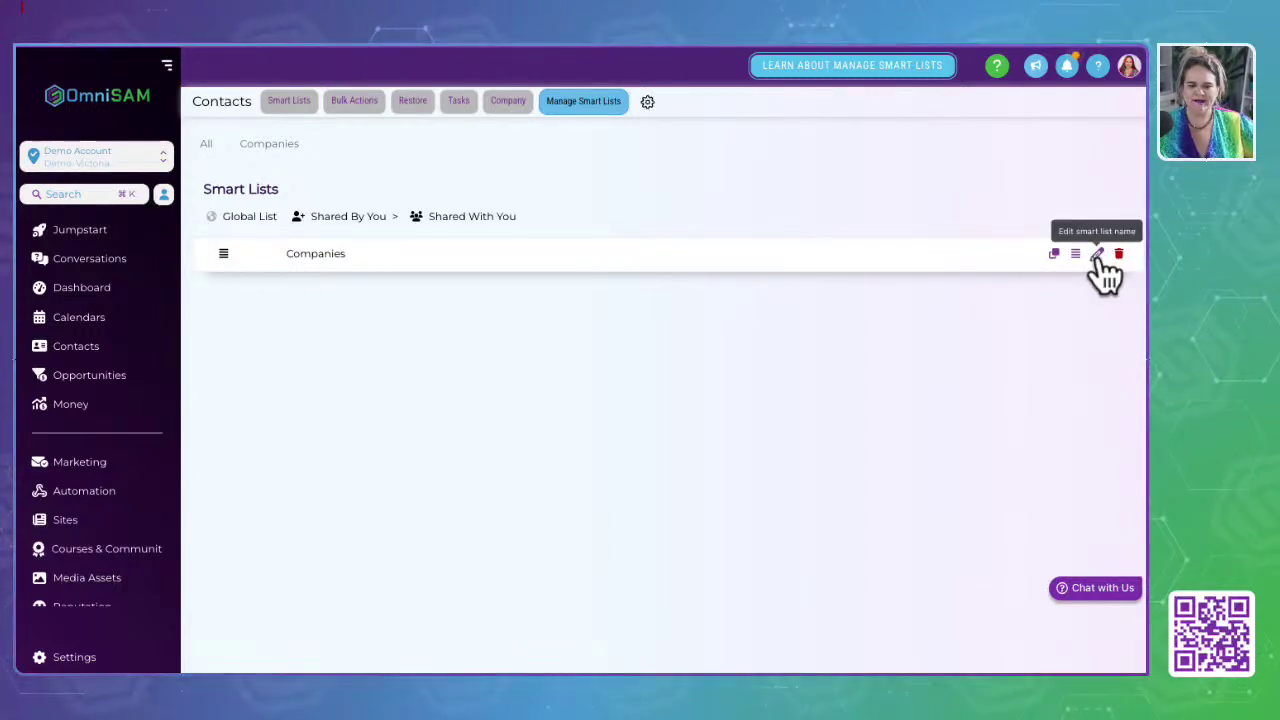
pyautogui.moveTo(212, 217); pyautogui.dragTo(286, 217)
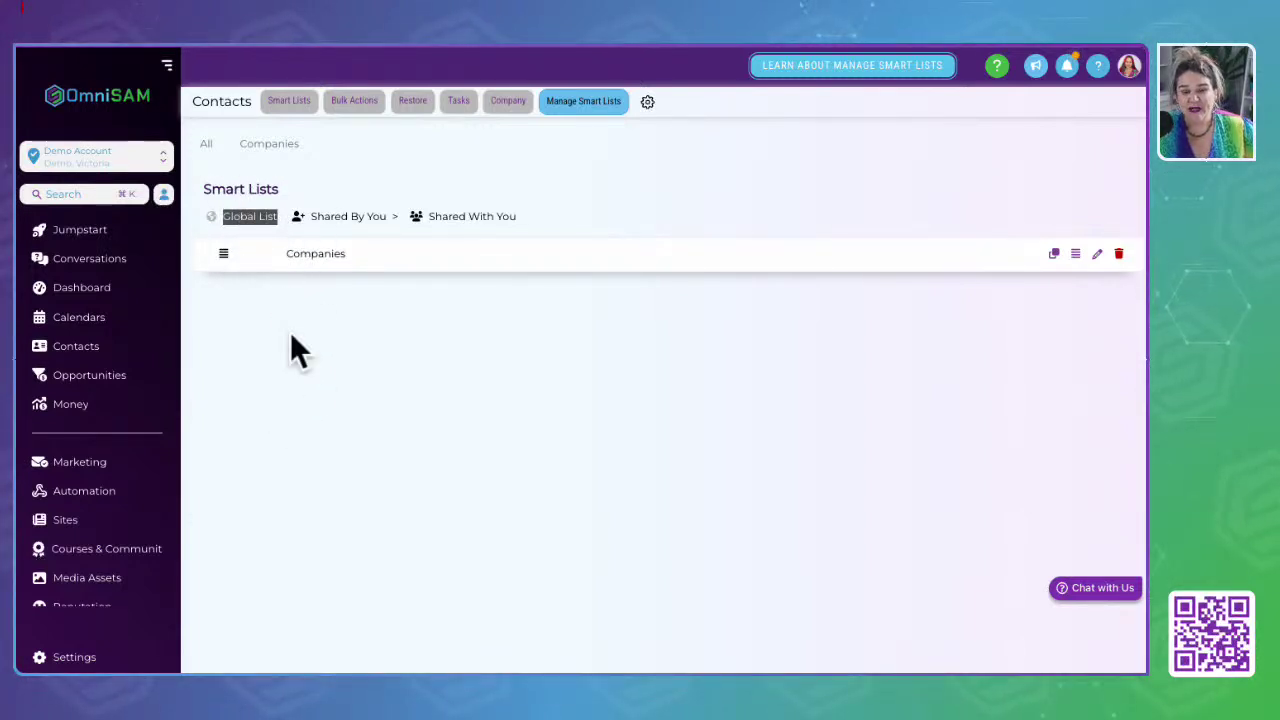
pyautogui.click(244, 217)
pyautogui.moveTo(224, 217); pyautogui.dragTo(309, 206)
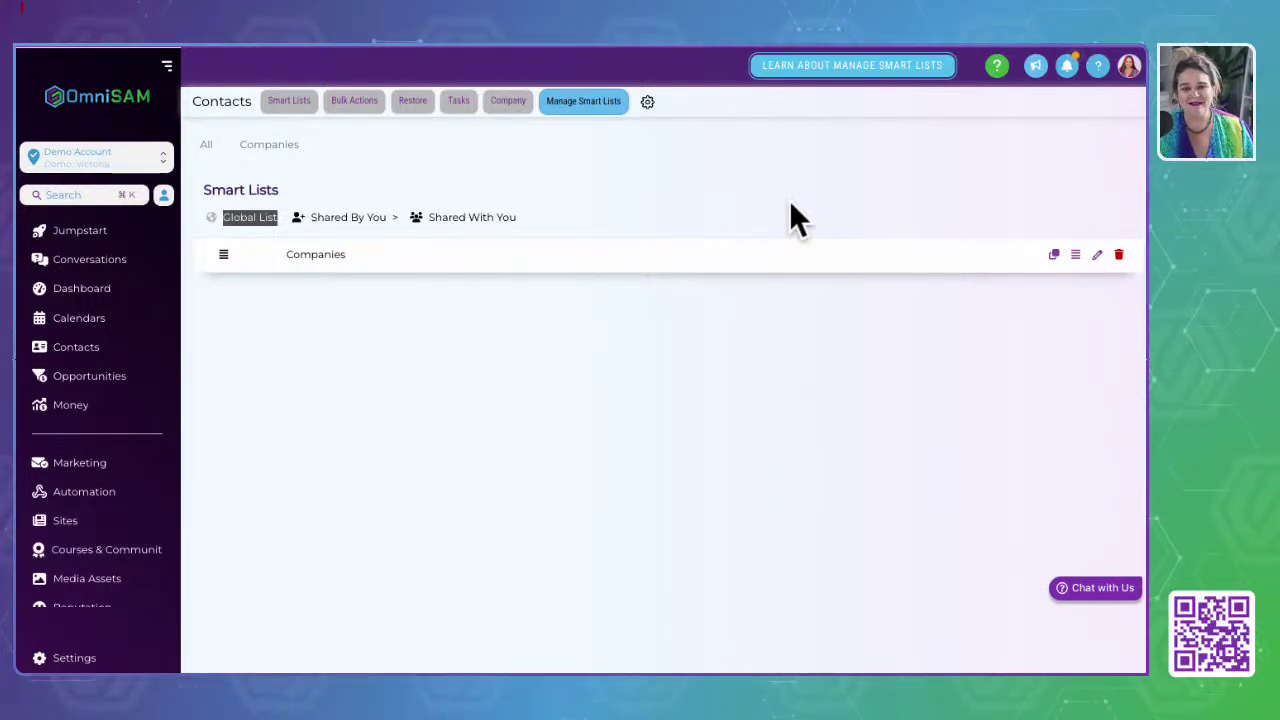
pyautogui.moveTo(312, 214); pyautogui.dragTo(403, 213)
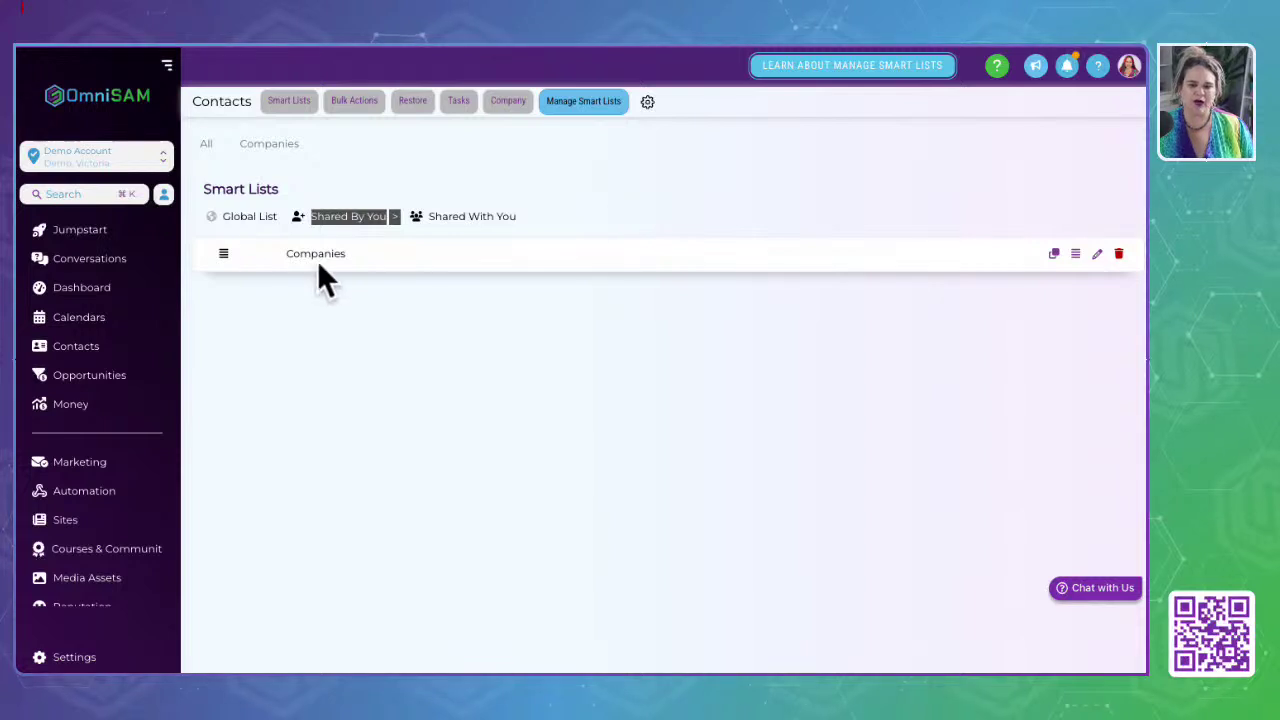
pyautogui.moveTo(221, 217); pyautogui.dragTo(279, 215)
pyautogui.click(573, 360)
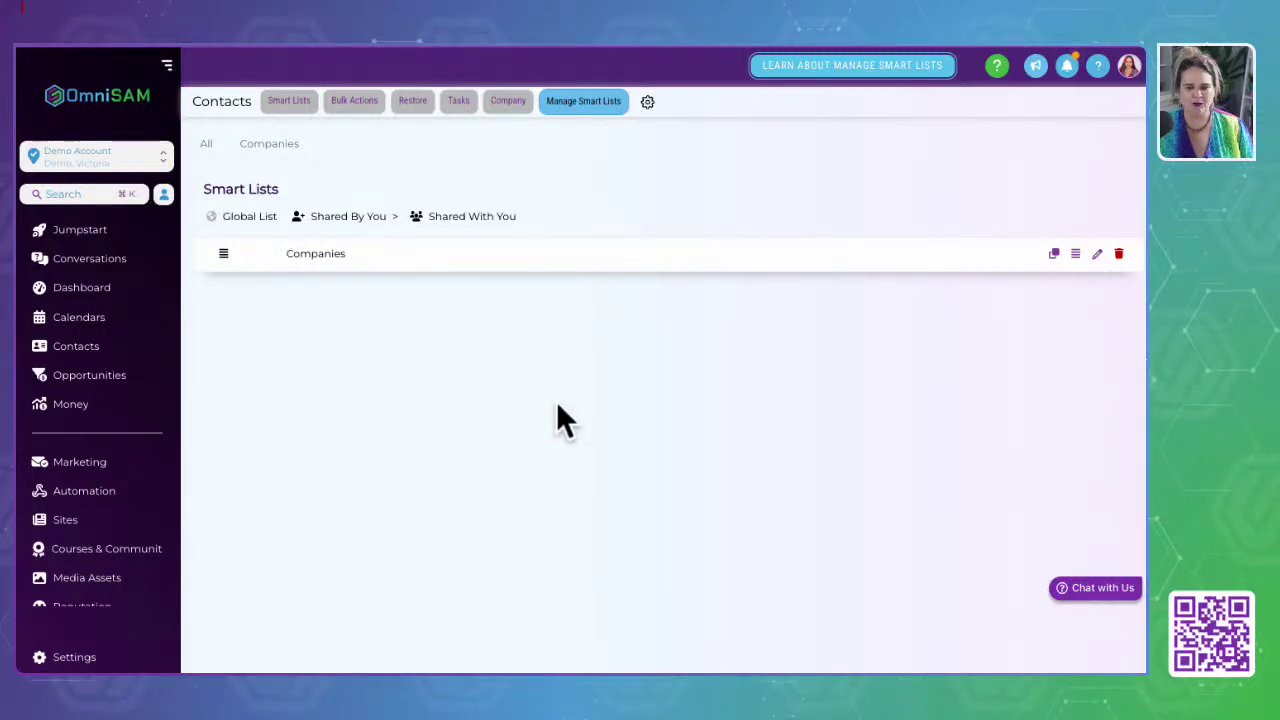
pyautogui.click(90, 350)
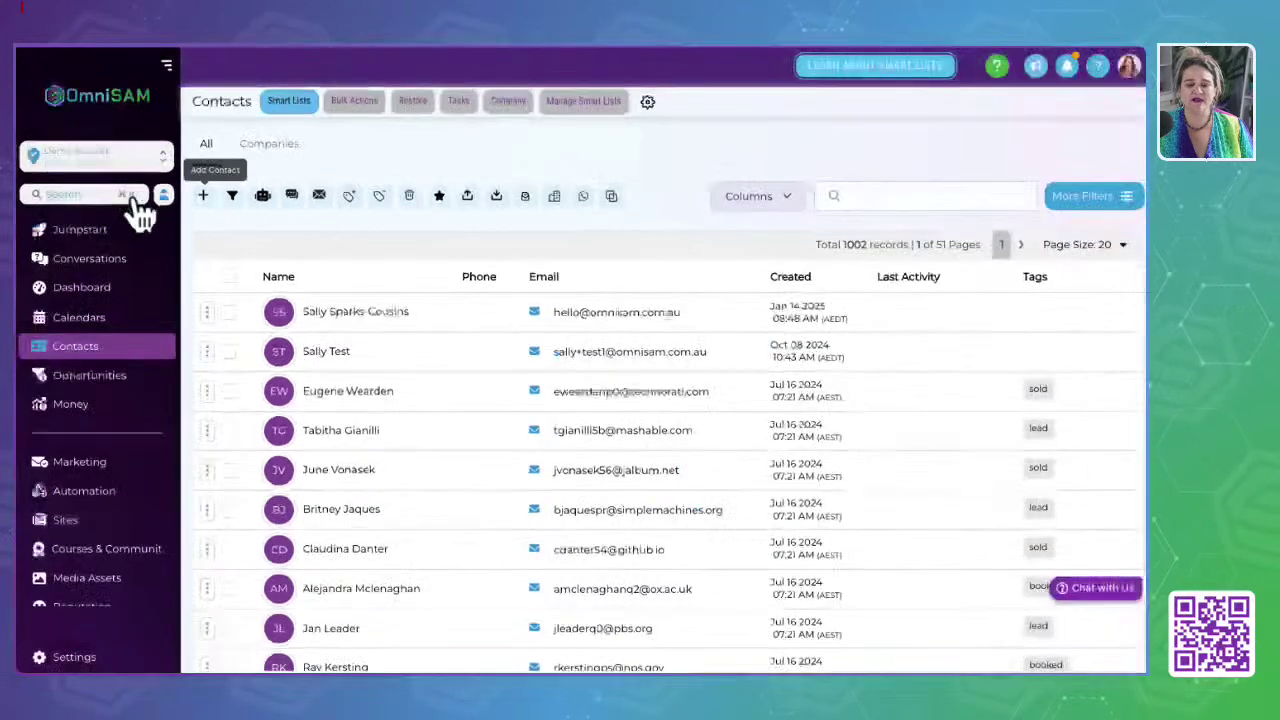
pyautogui.click(164, 196)
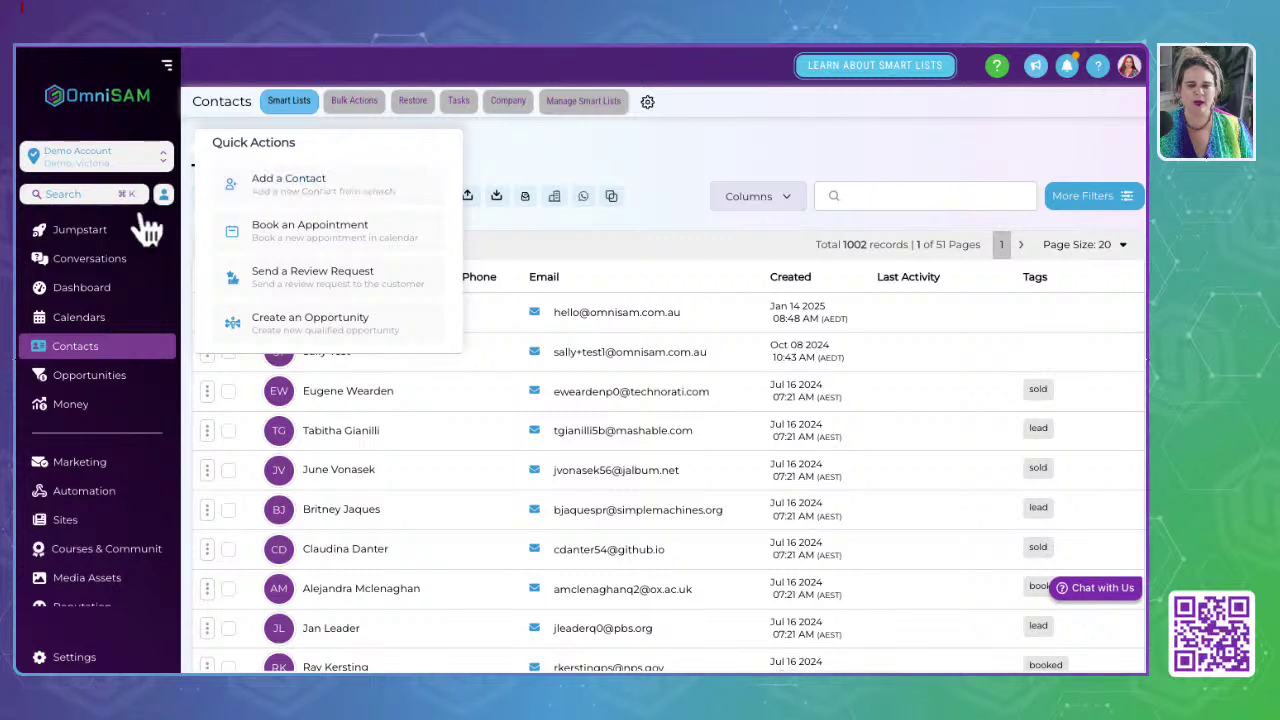
pyautogui.click(531, 153)
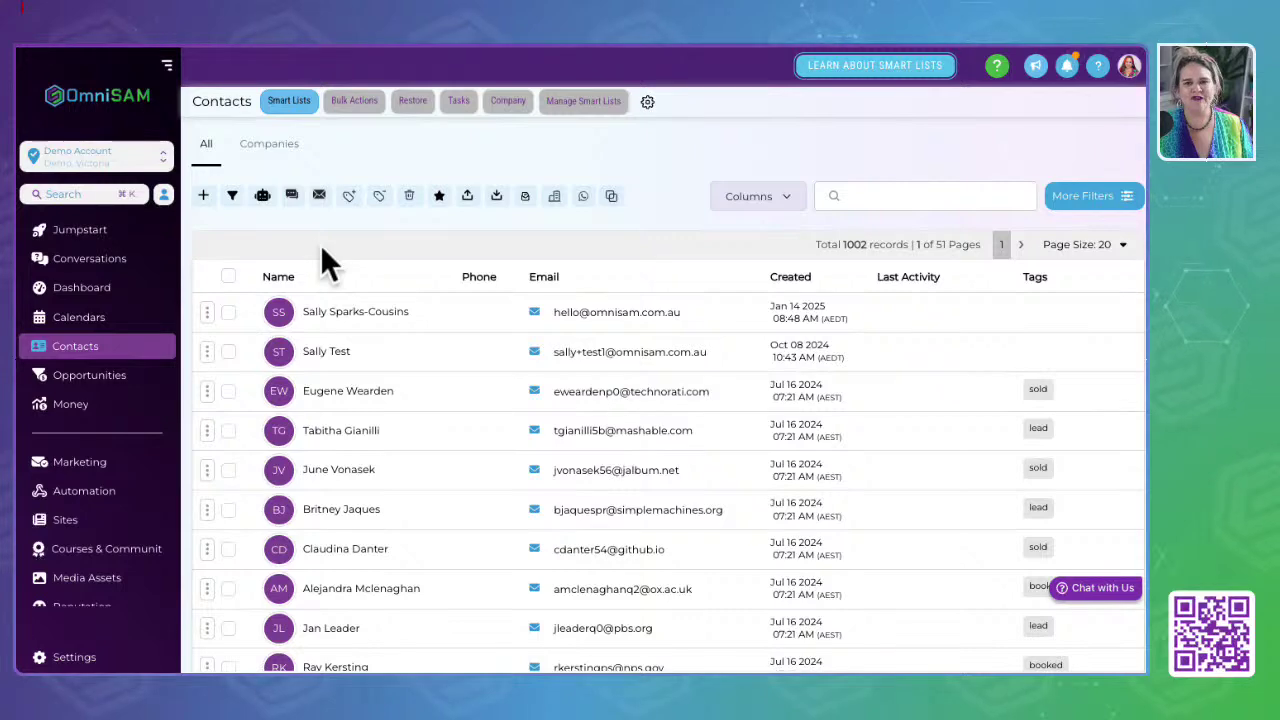
# Step: Select all 20 contacts on the page and open Add to Automation's Automation Type choices
pyautogui.click(358, 264)
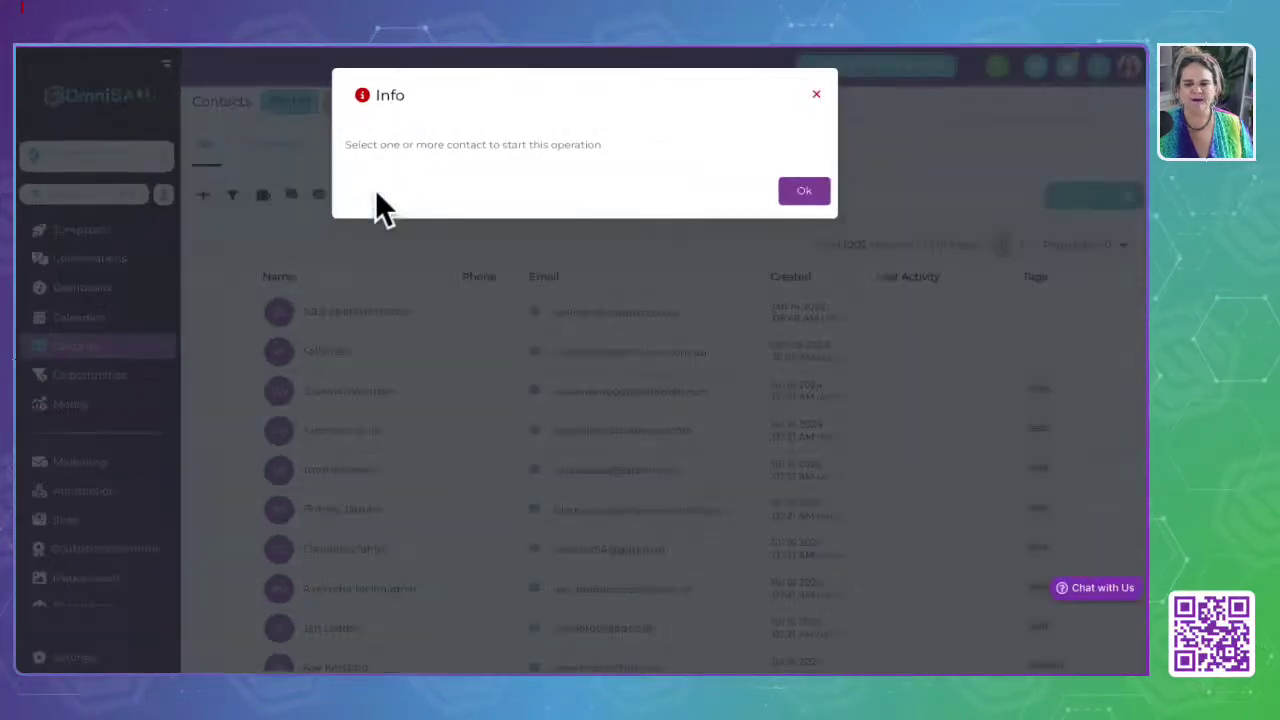
pyautogui.moveTo(352, 144); pyautogui.dragTo(748, 145)
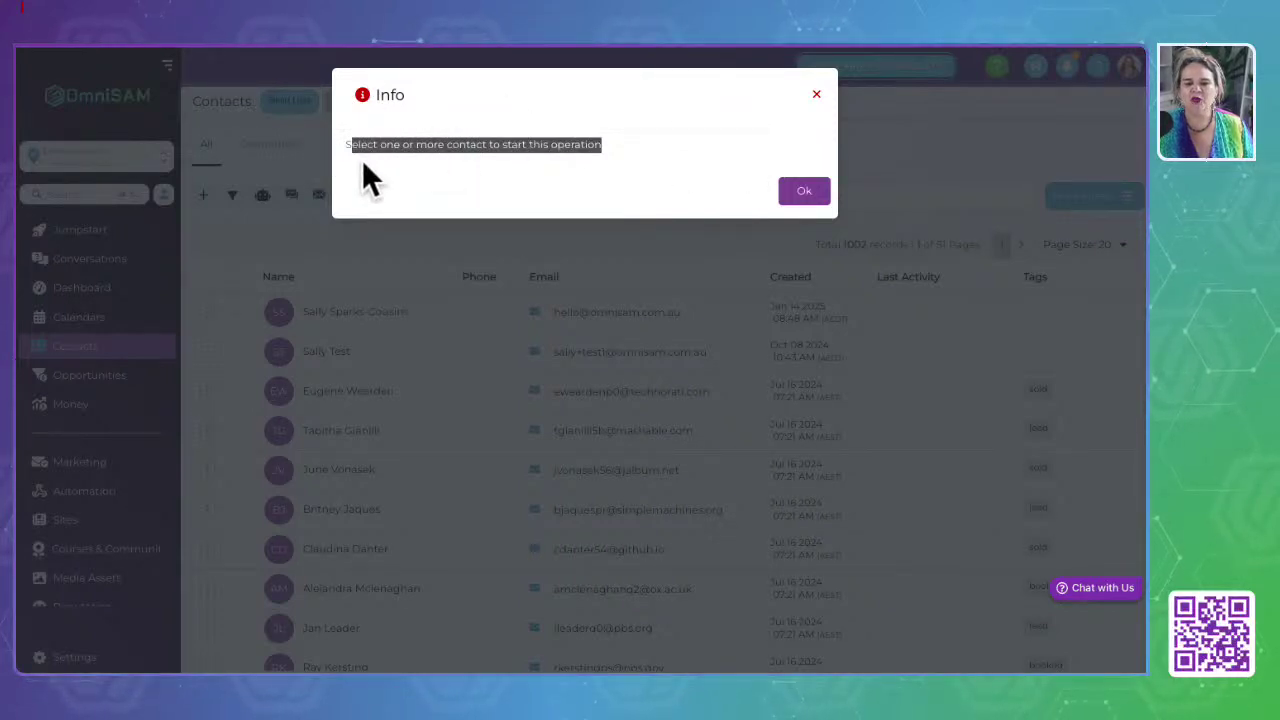
pyautogui.click(817, 95)
pyautogui.click(228, 277)
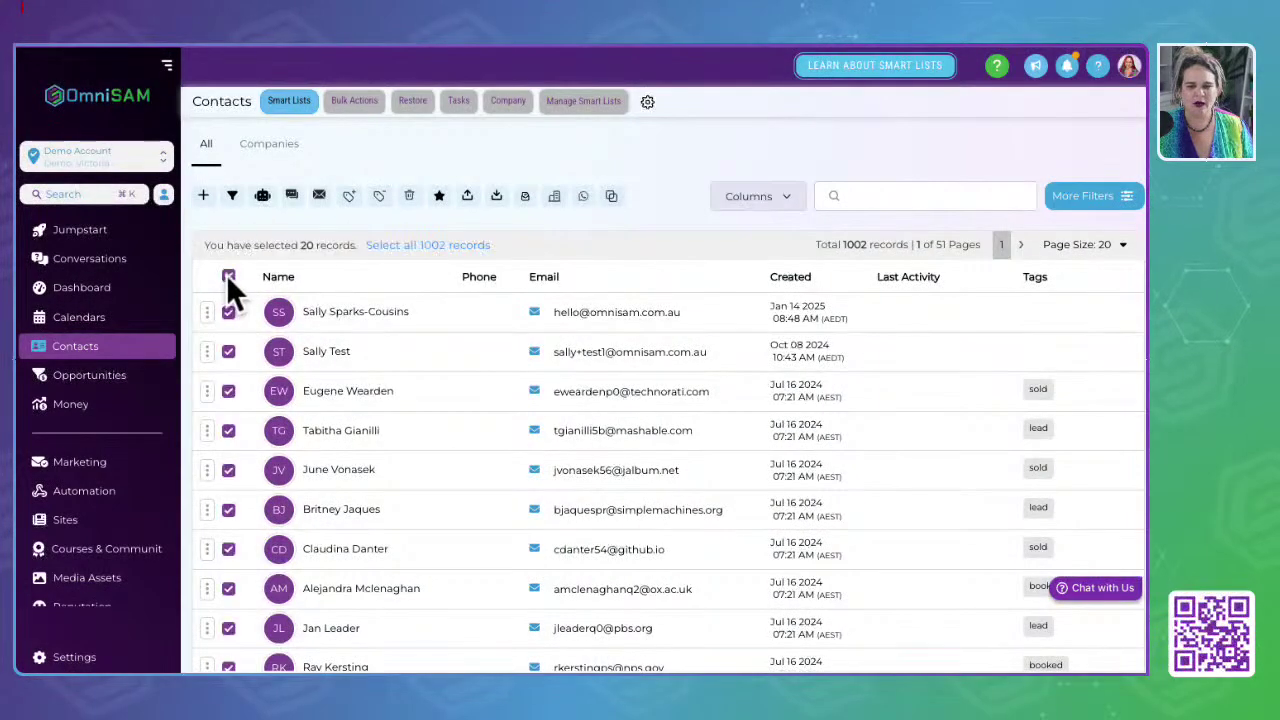
pyautogui.click(262, 196)
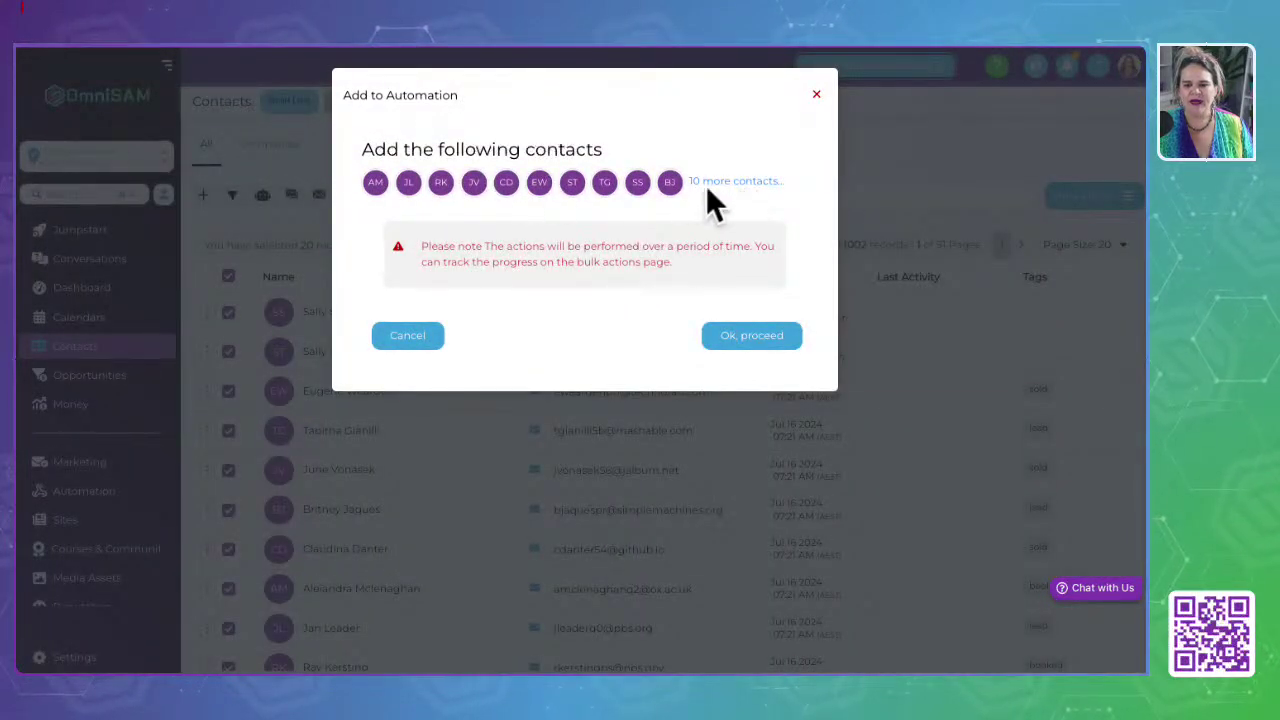
pyautogui.click(755, 340)
pyautogui.click(443, 254)
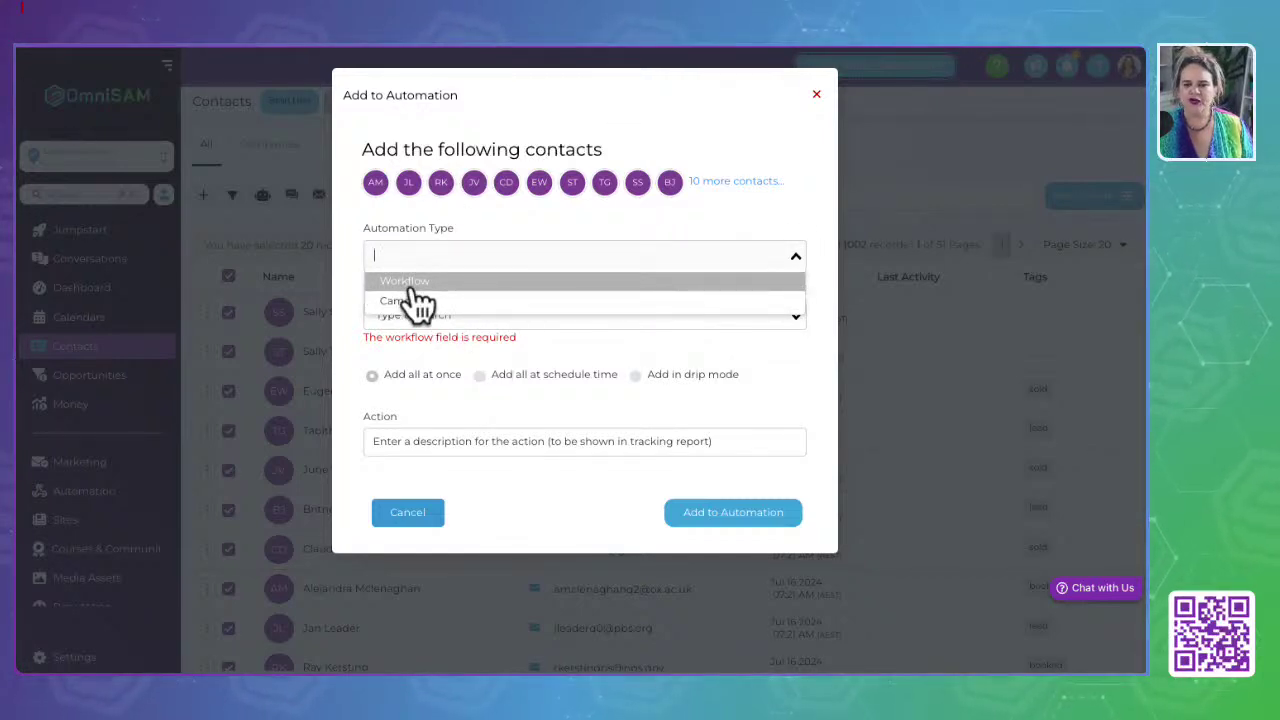
# Step: Try the Workflow and Campaign types and enter the action 'Added to List Growth made easy promo'
pyautogui.click(410, 284)
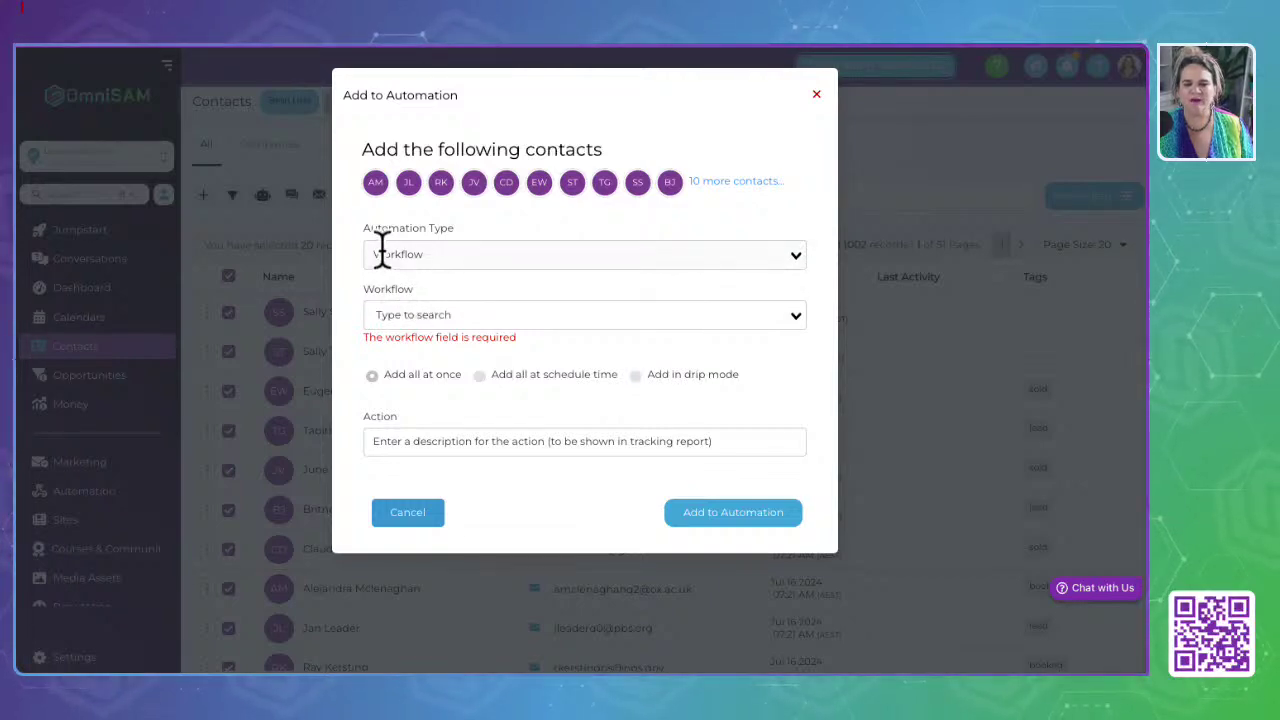
pyautogui.click(444, 252)
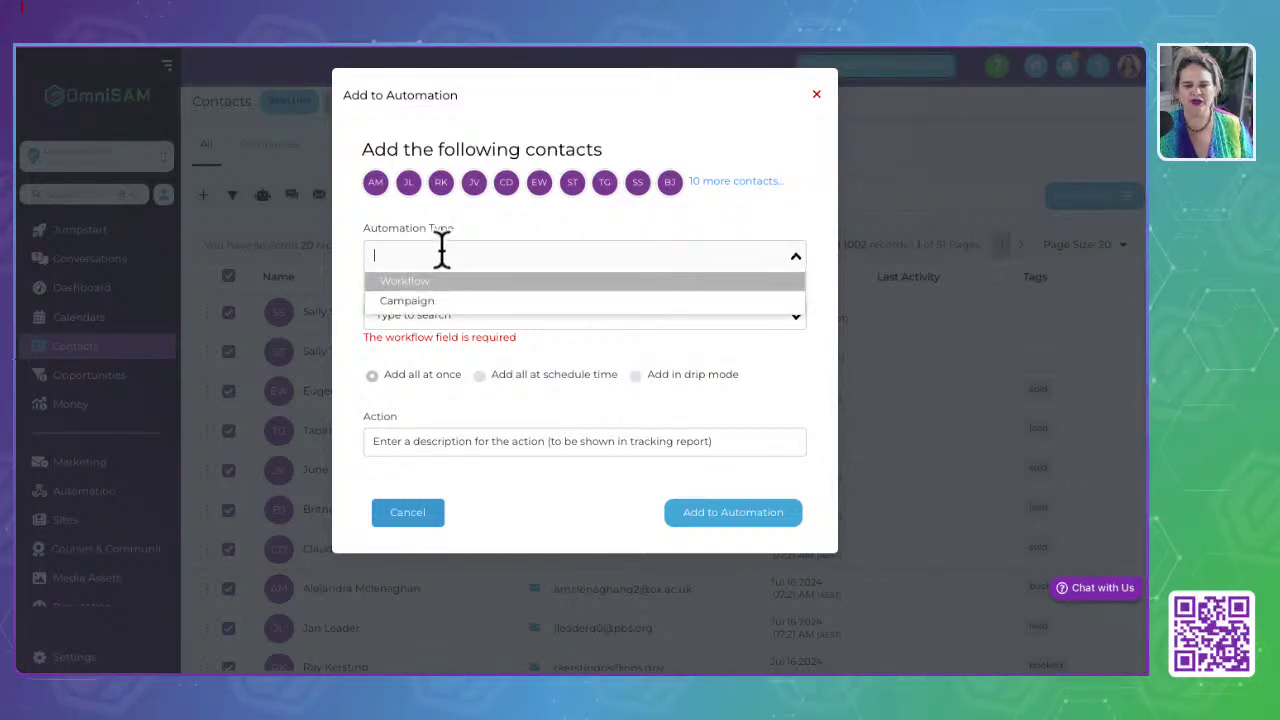
pyautogui.click(408, 300)
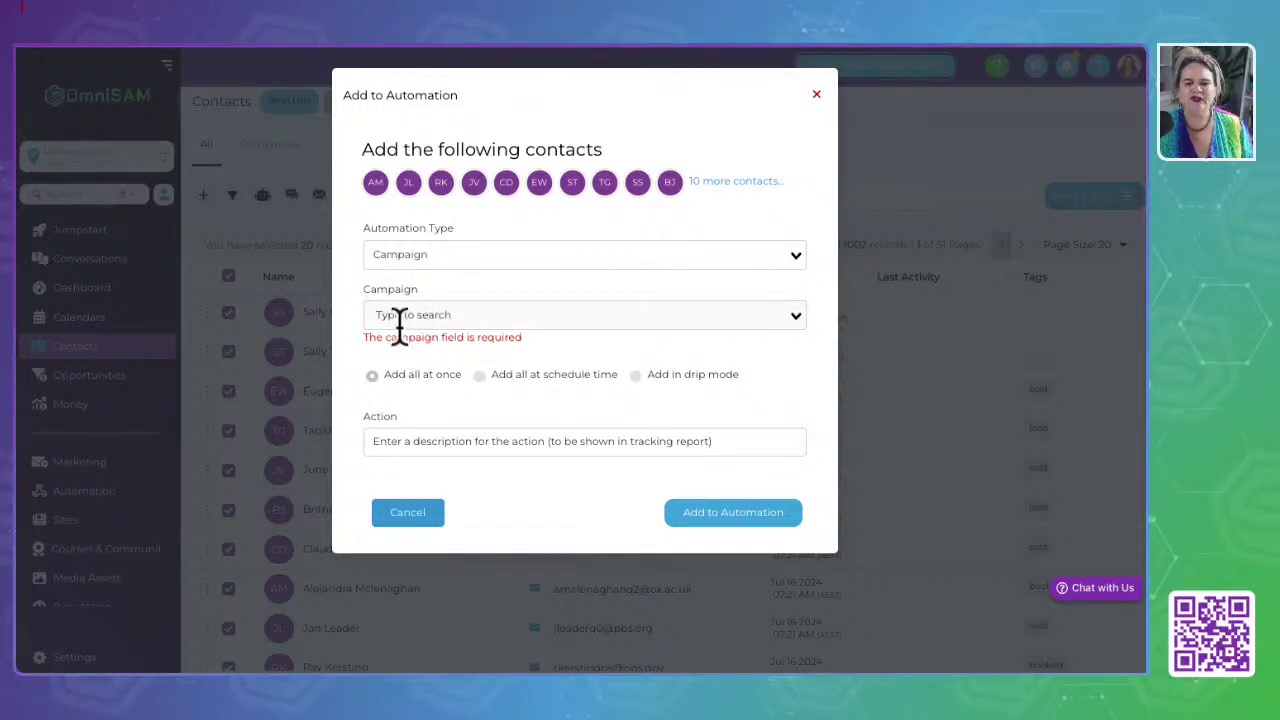
pyautogui.click(403, 316)
pyautogui.click(570, 407)
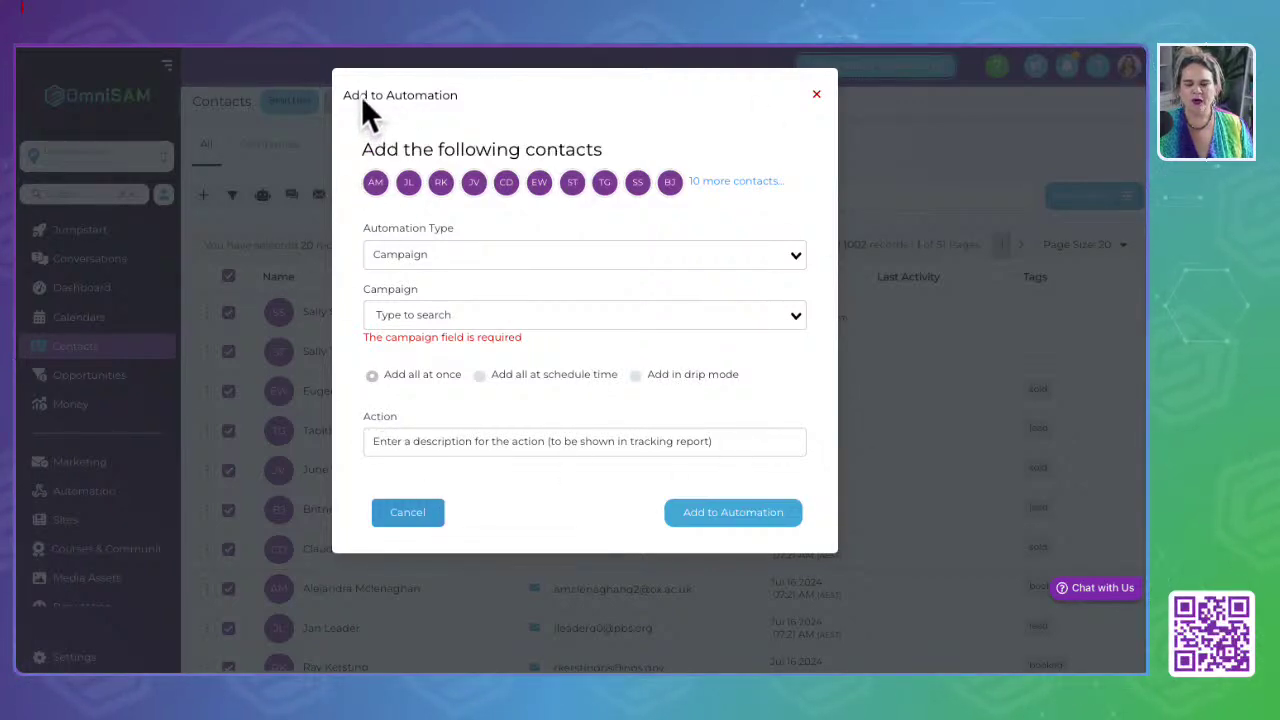
pyautogui.moveTo(343, 95); pyautogui.dragTo(468, 94)
pyautogui.click(413, 437)
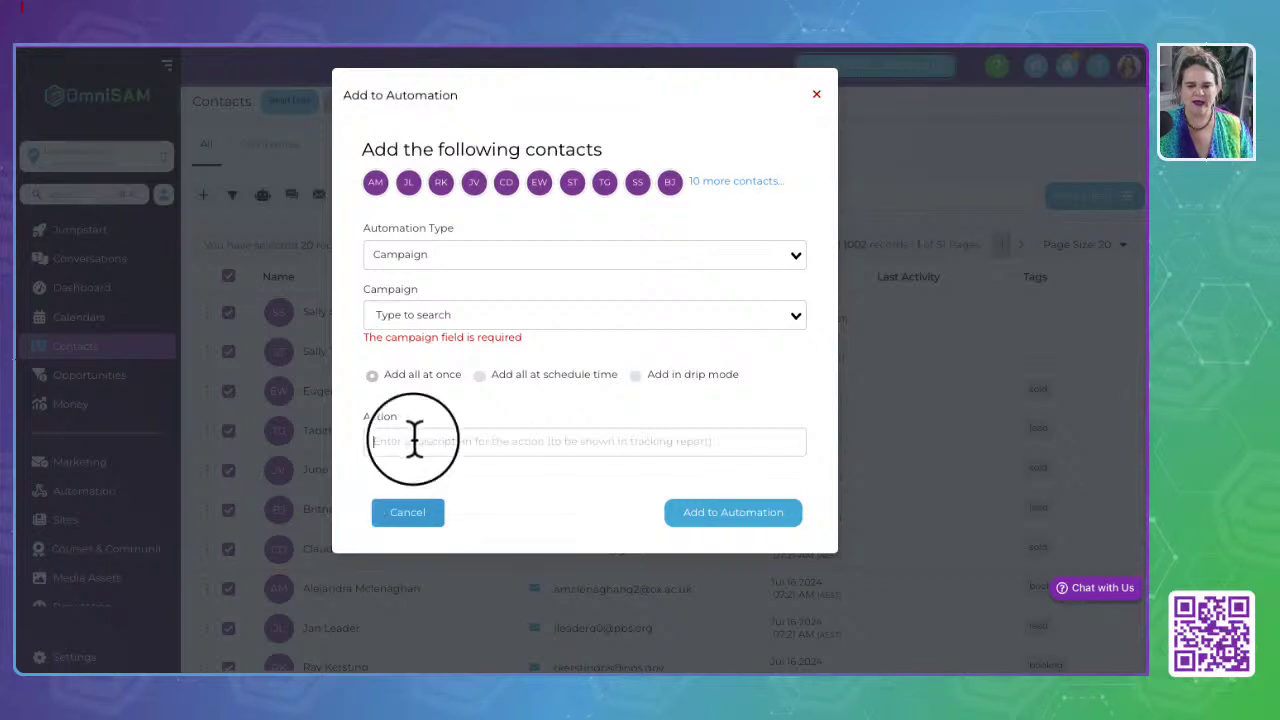
pyautogui.moveTo(363, 417); pyautogui.dragTo(419, 414)
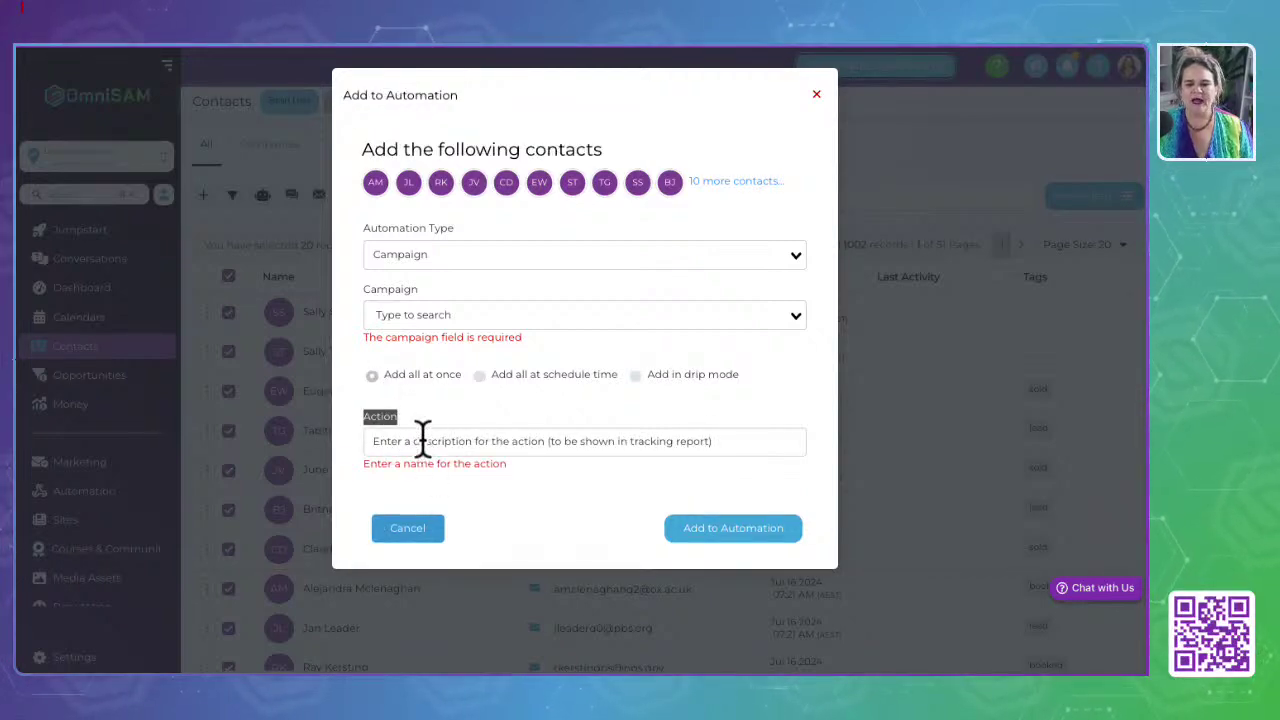
pyautogui.click(422, 437)
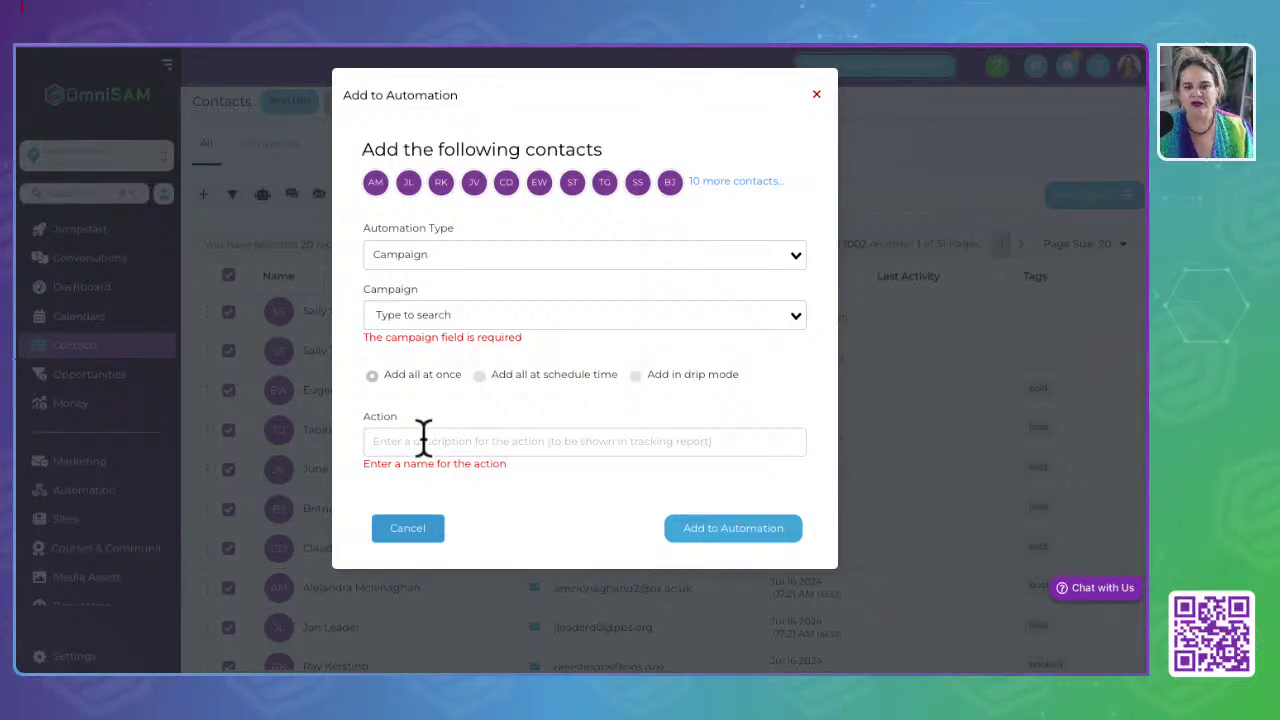
pyautogui.write('Added to')
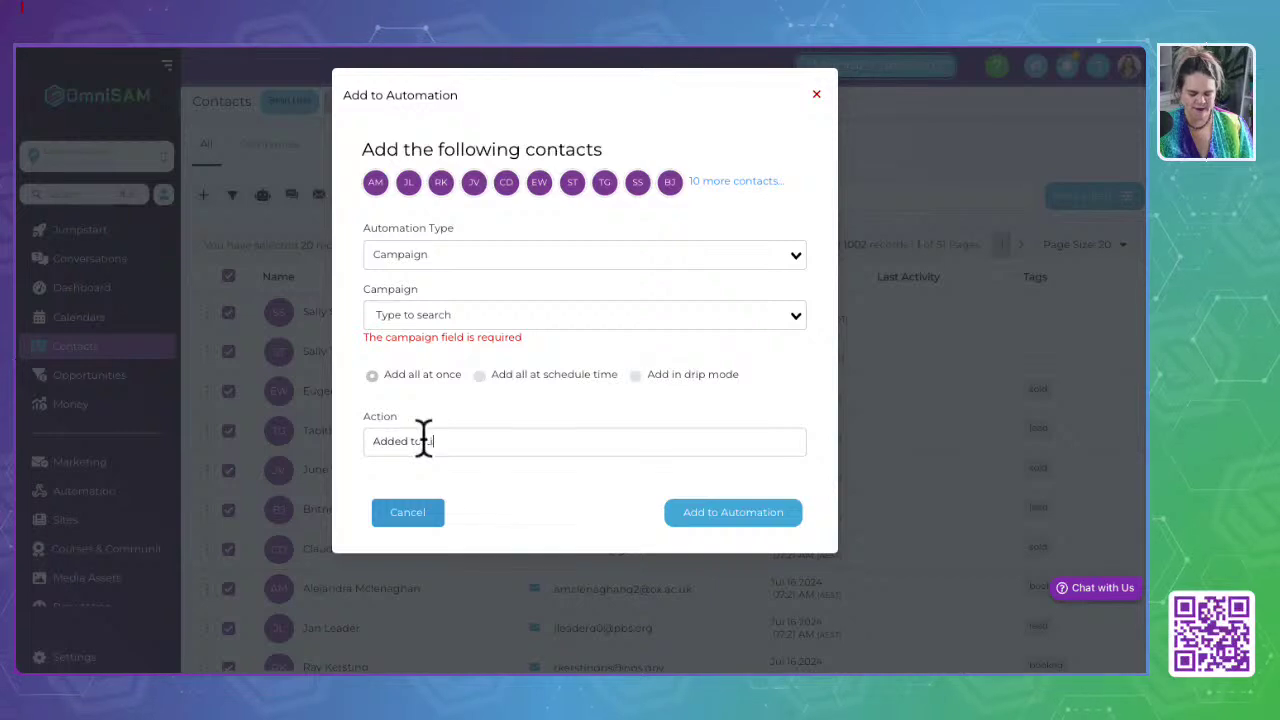
pyautogui.write(' List Growth made easy pro')
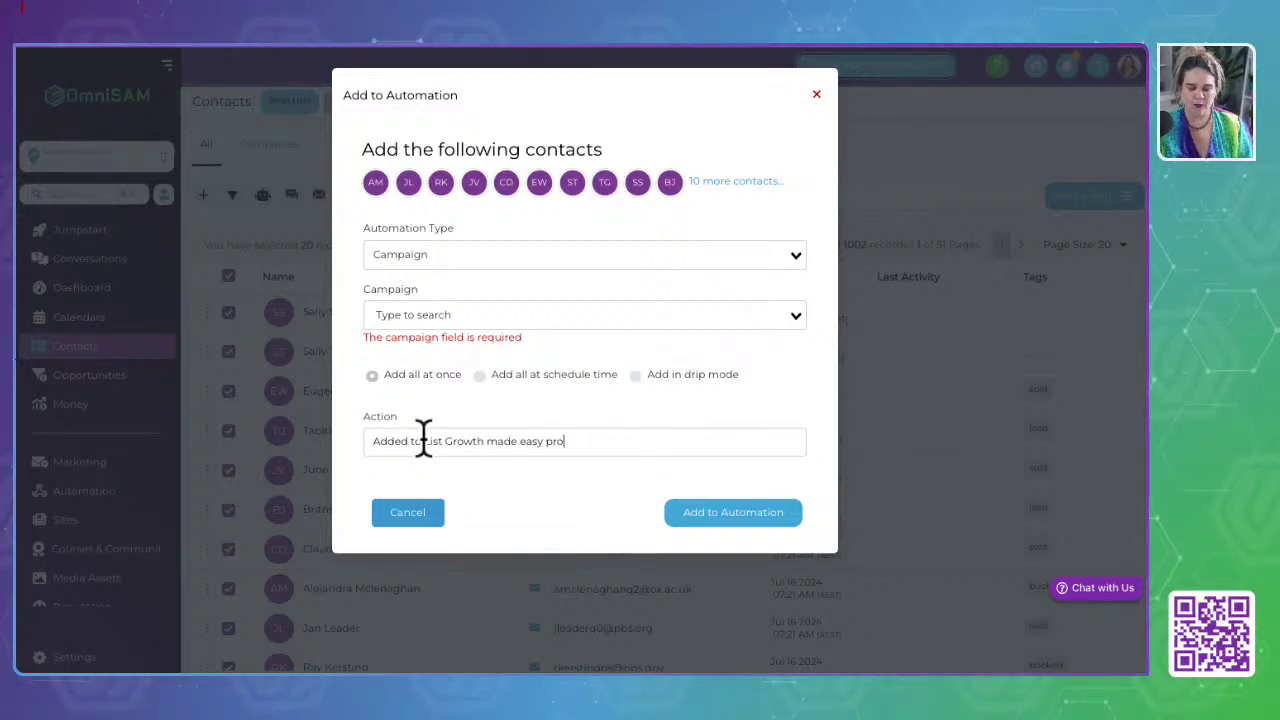
pyautogui.write('mo')
pyautogui.click(735, 515)
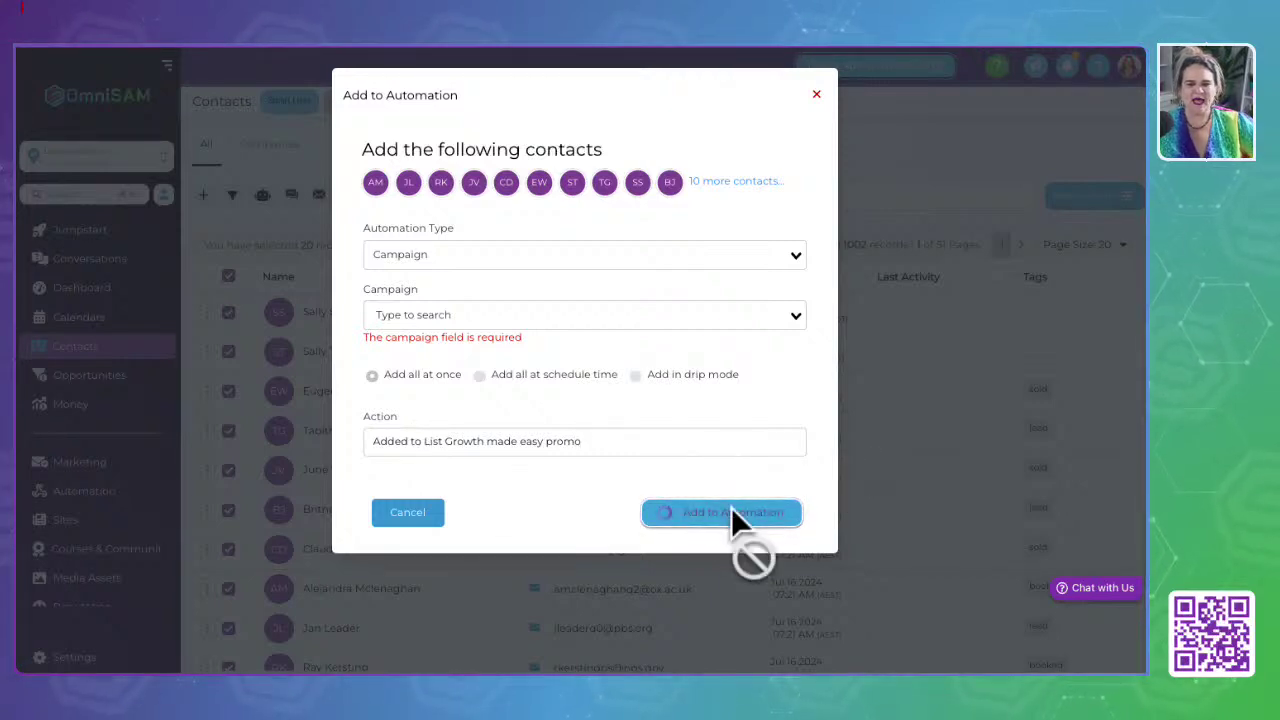
# Step: Set the type back to Workflow, choose the Appointment workflow, and add the 20 contacts
pyautogui.click(705, 318)
pyautogui.click(466, 256)
pyautogui.click(423, 284)
pyautogui.click(421, 314)
pyautogui.click(422, 362)
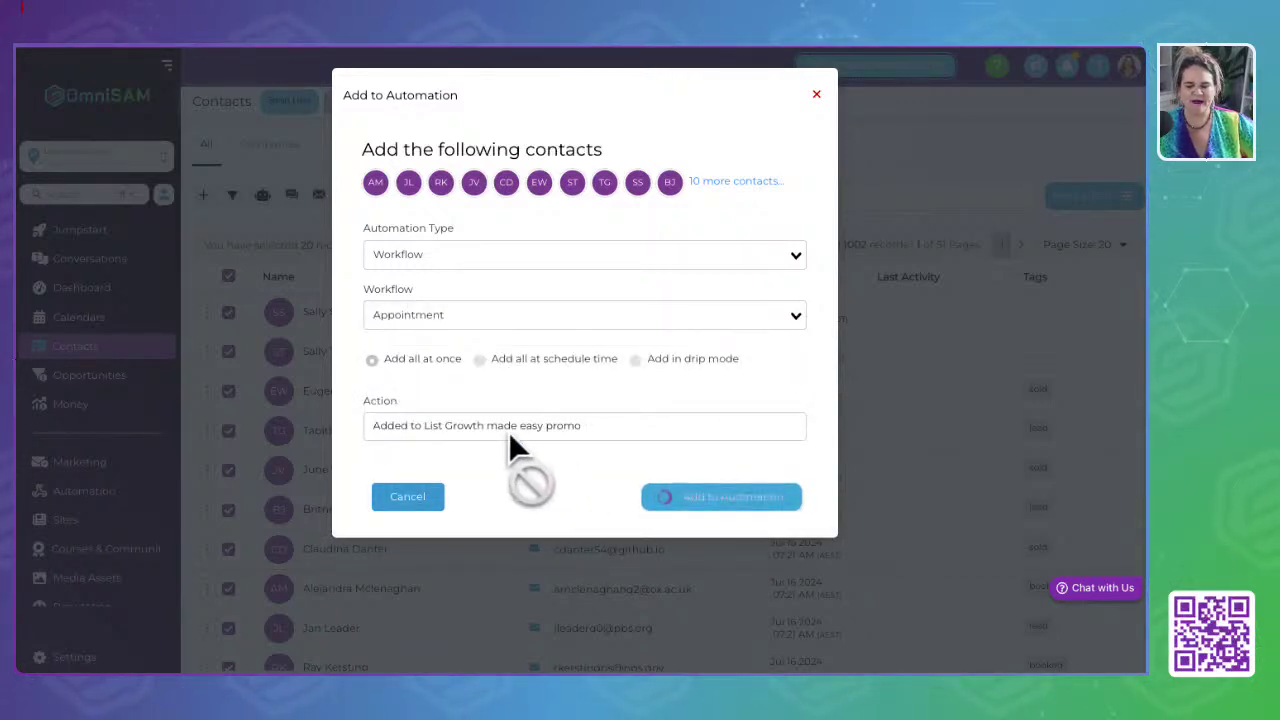
pyautogui.click(818, 97)
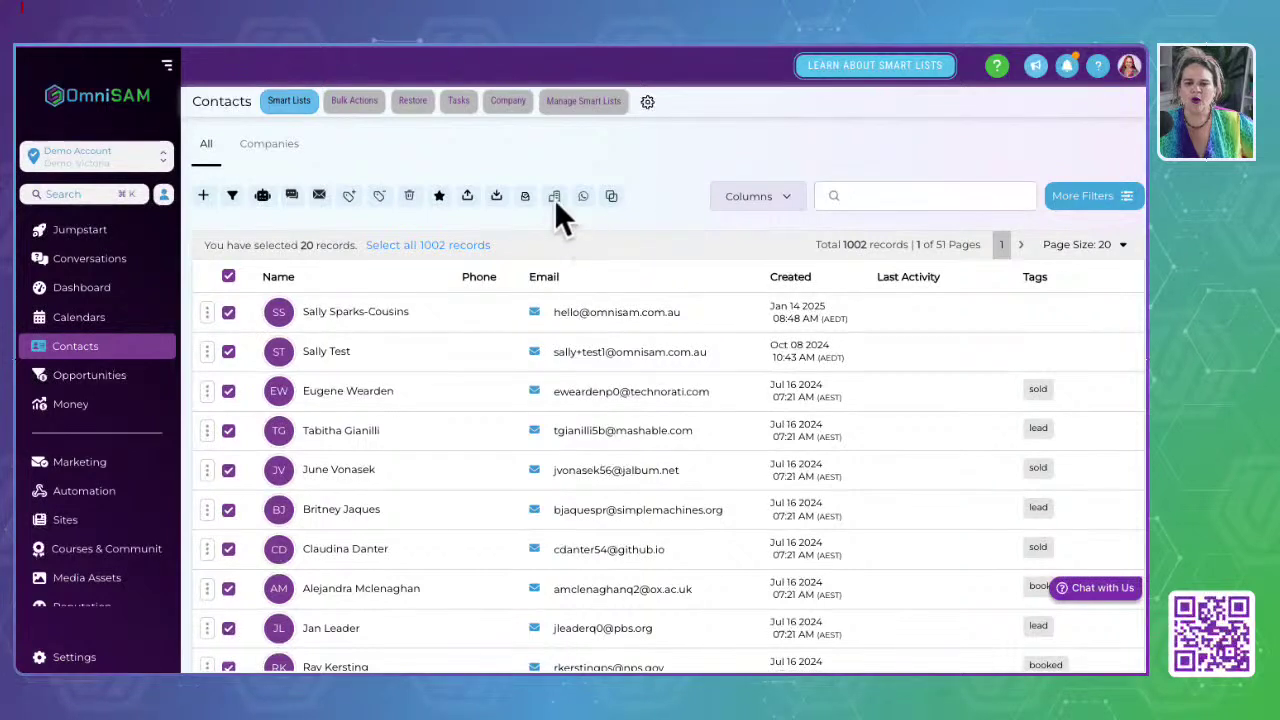
# Step: Open the first contact's record and run verification on its email address
pyautogui.click(344, 330)
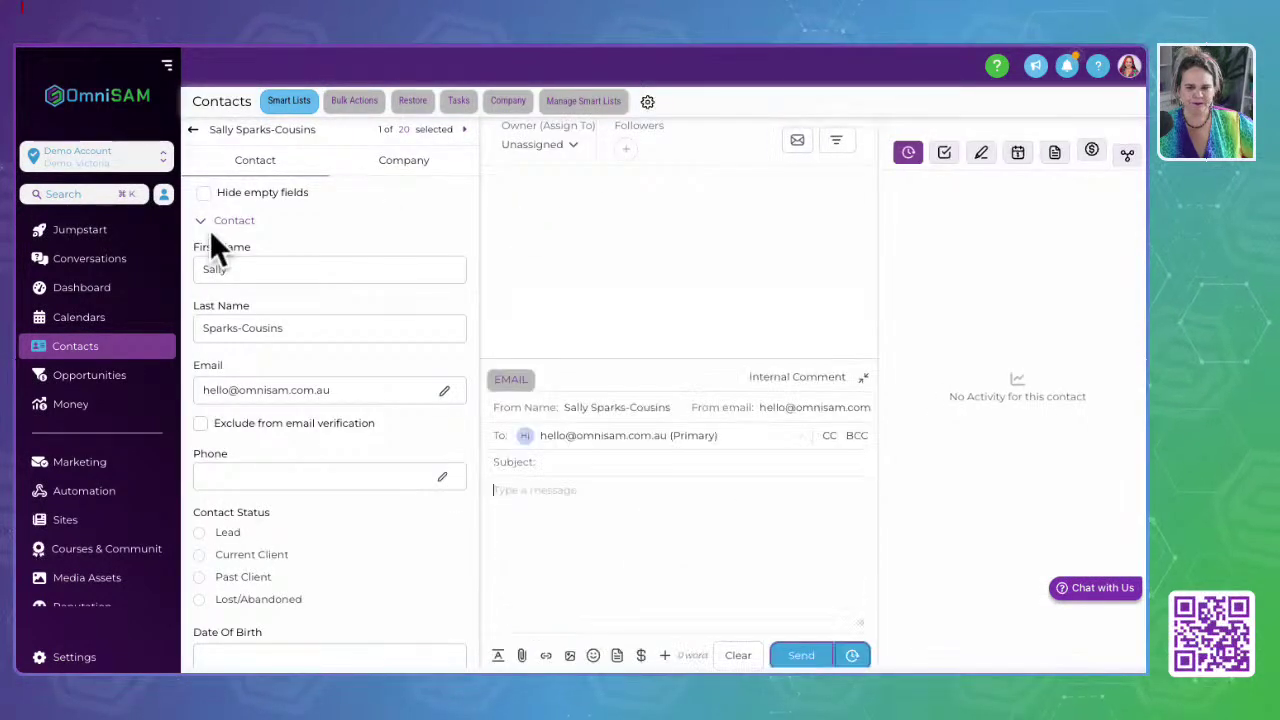
pyautogui.moveTo(405, 360); pyautogui.dragTo(469, 359)
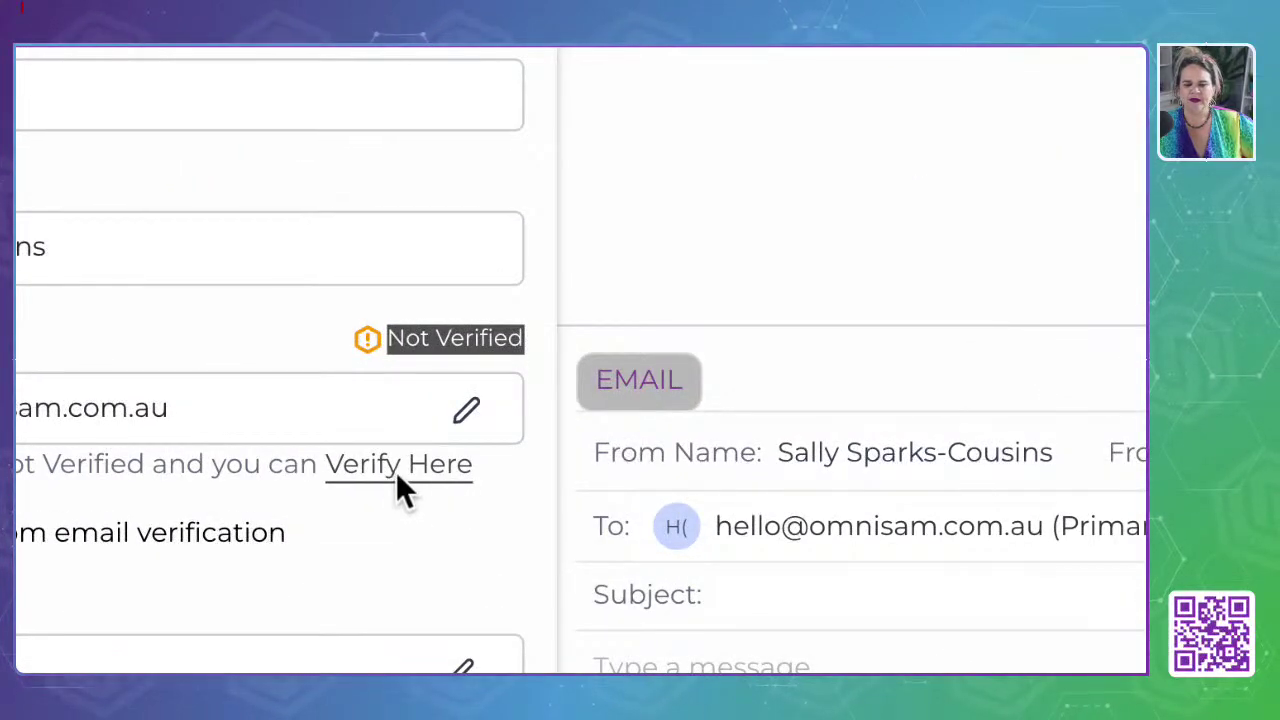
pyautogui.click(396, 474)
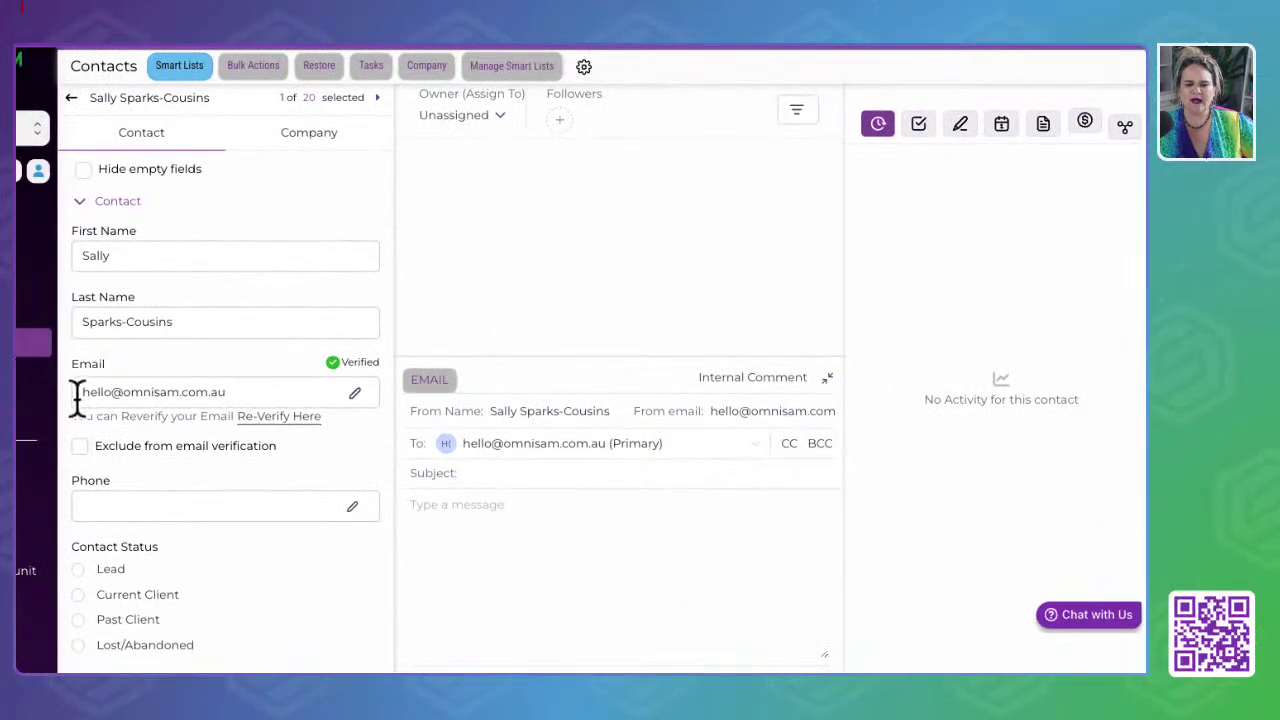
pyautogui.moveTo(78, 392); pyautogui.dragTo(254, 393)
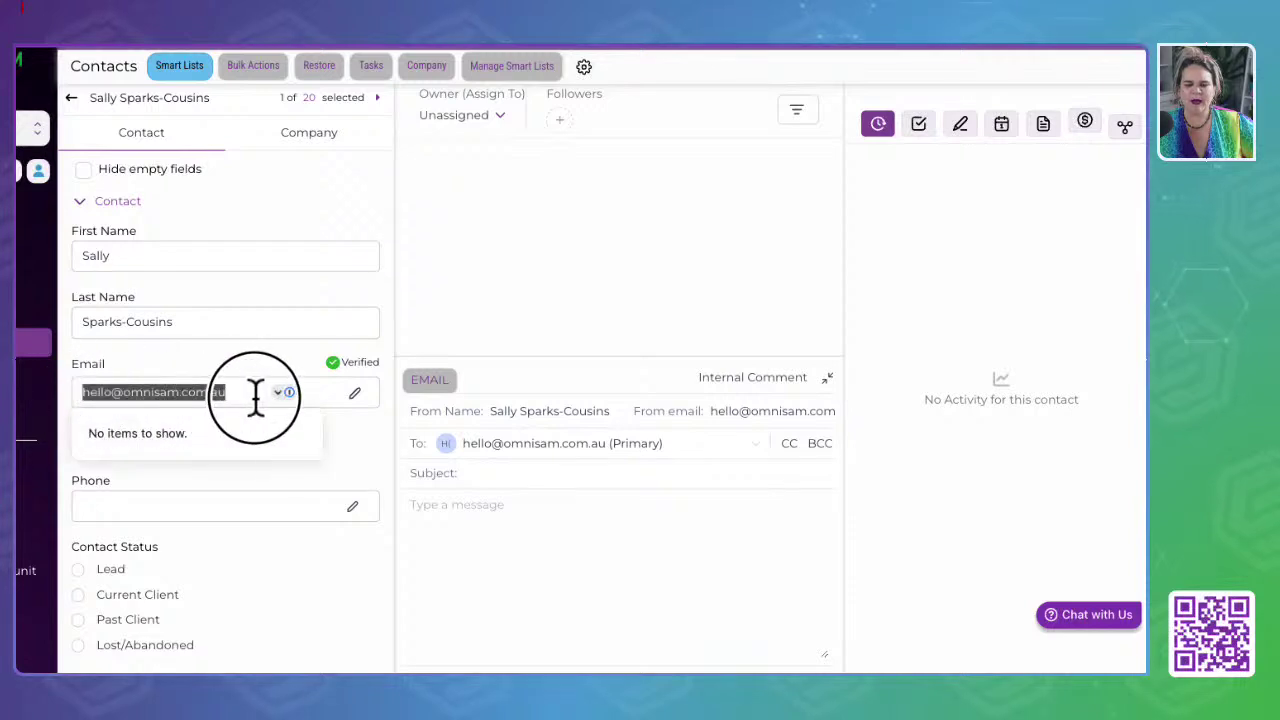
pyautogui.click(257, 363)
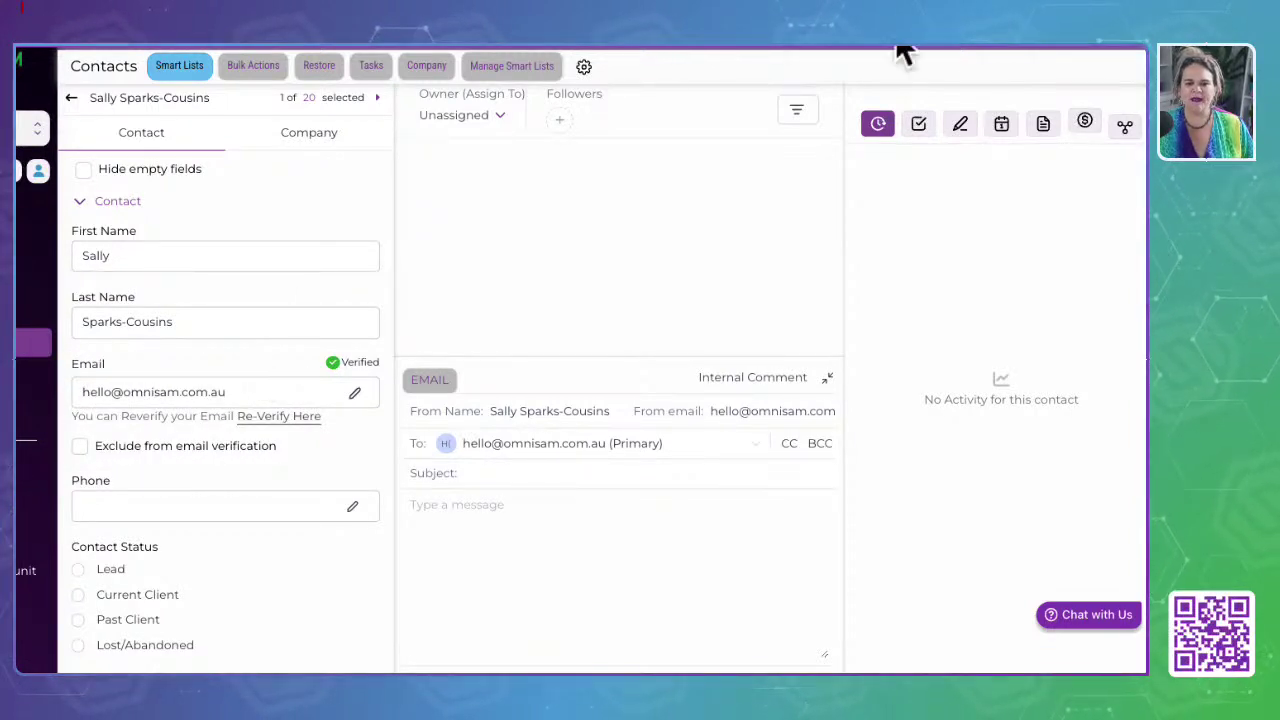
pyautogui.hscroll(-2, 121, 272)
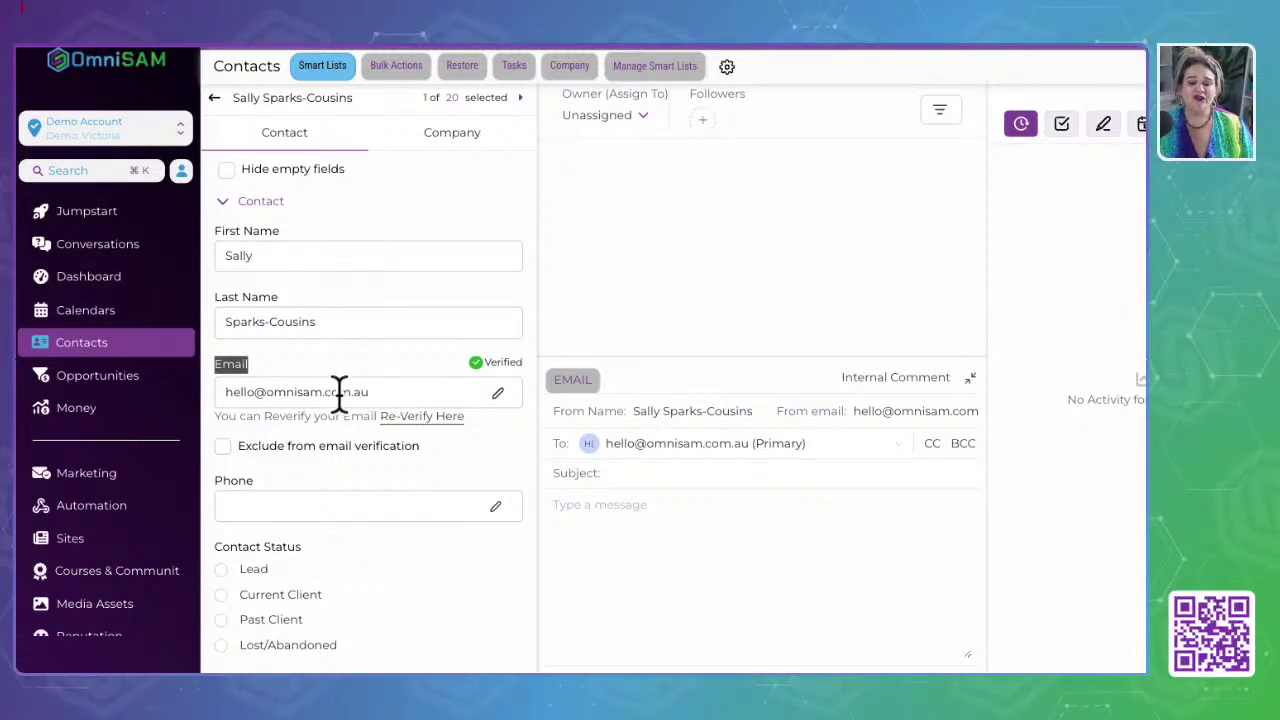
# Step: Delete the ending of the email address and attempt to save the shortened address
pyautogui.moveTo(340, 391); pyautogui.dragTo(375, 393)
pyautogui.press('BackSpace')
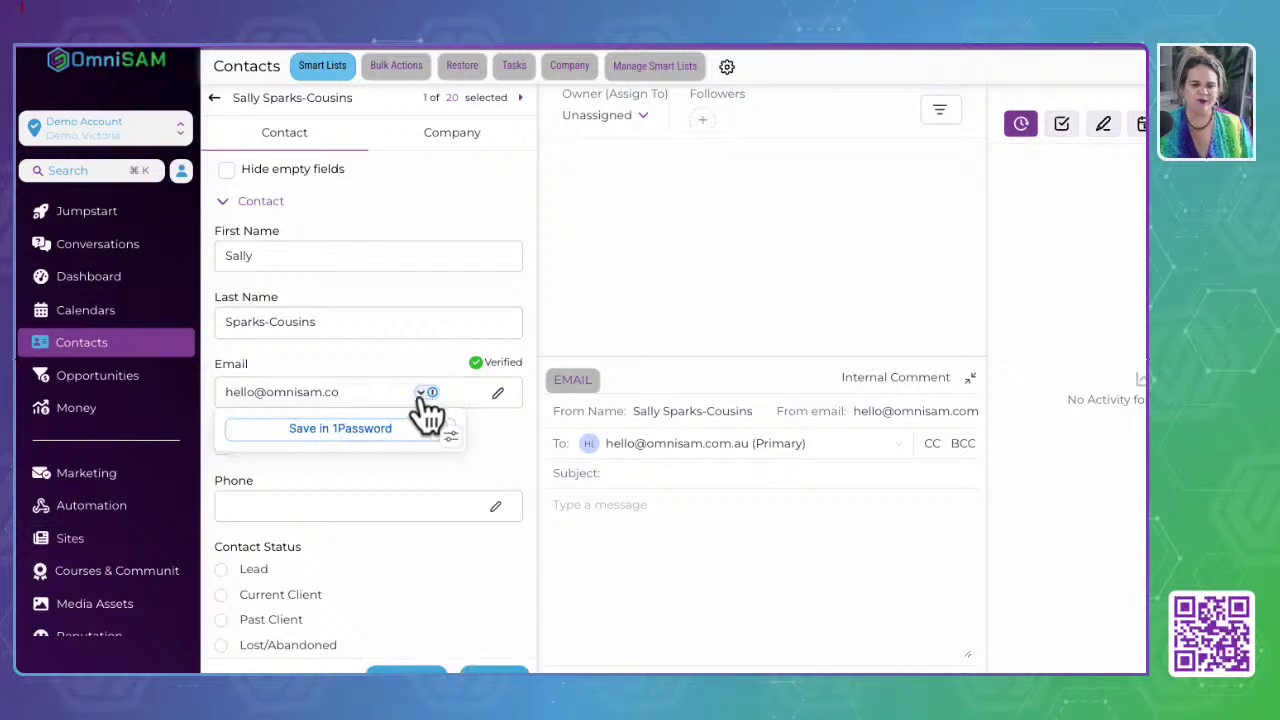
pyautogui.press('Return')
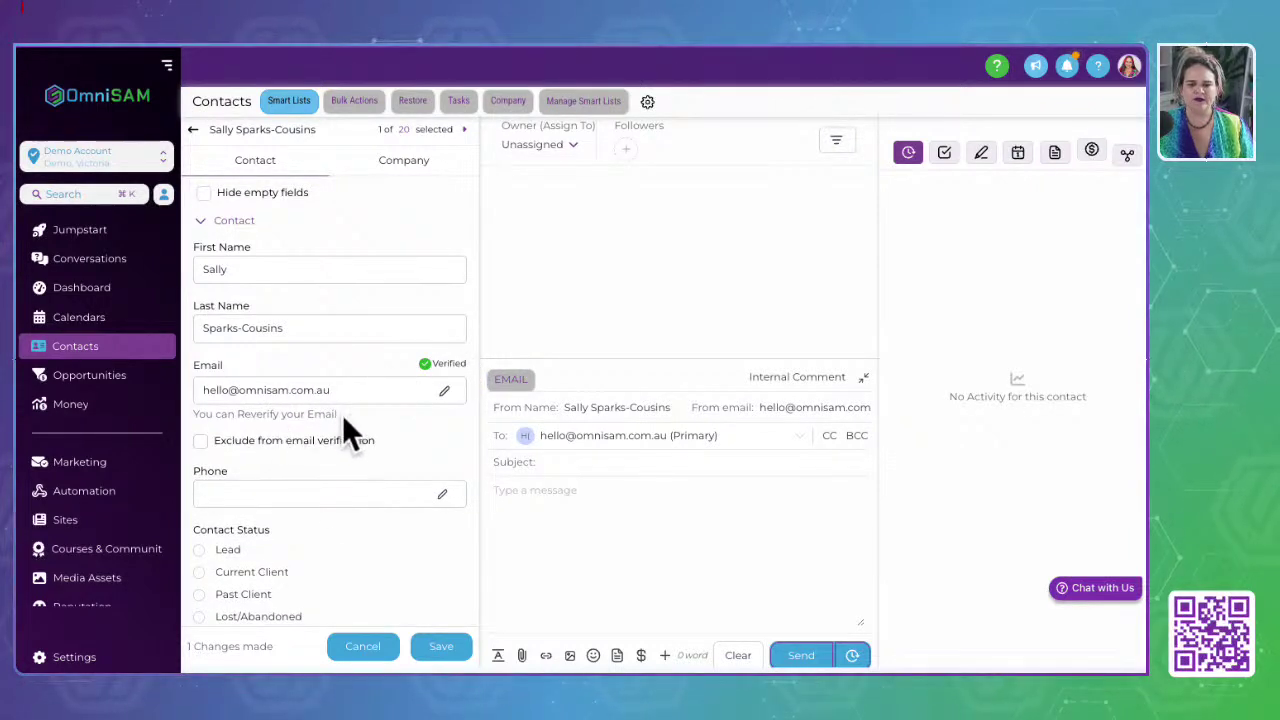
pyautogui.click(308, 391)
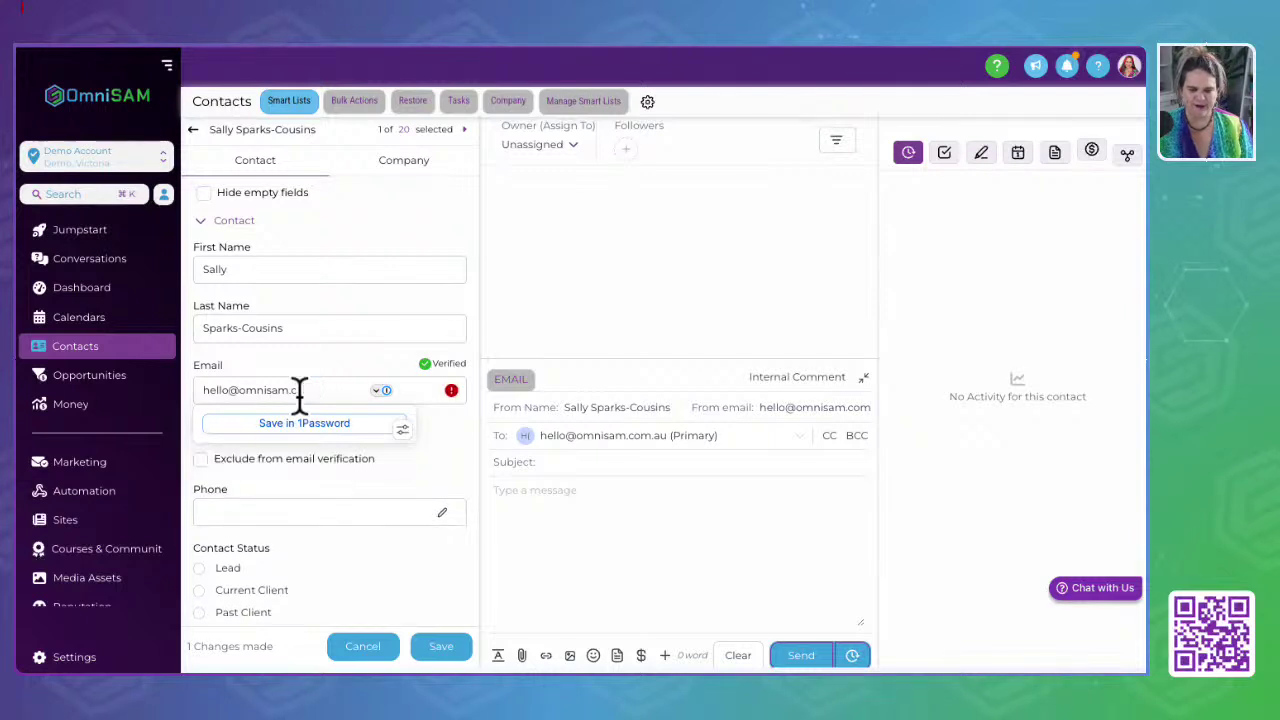
pyautogui.click(460, 655)
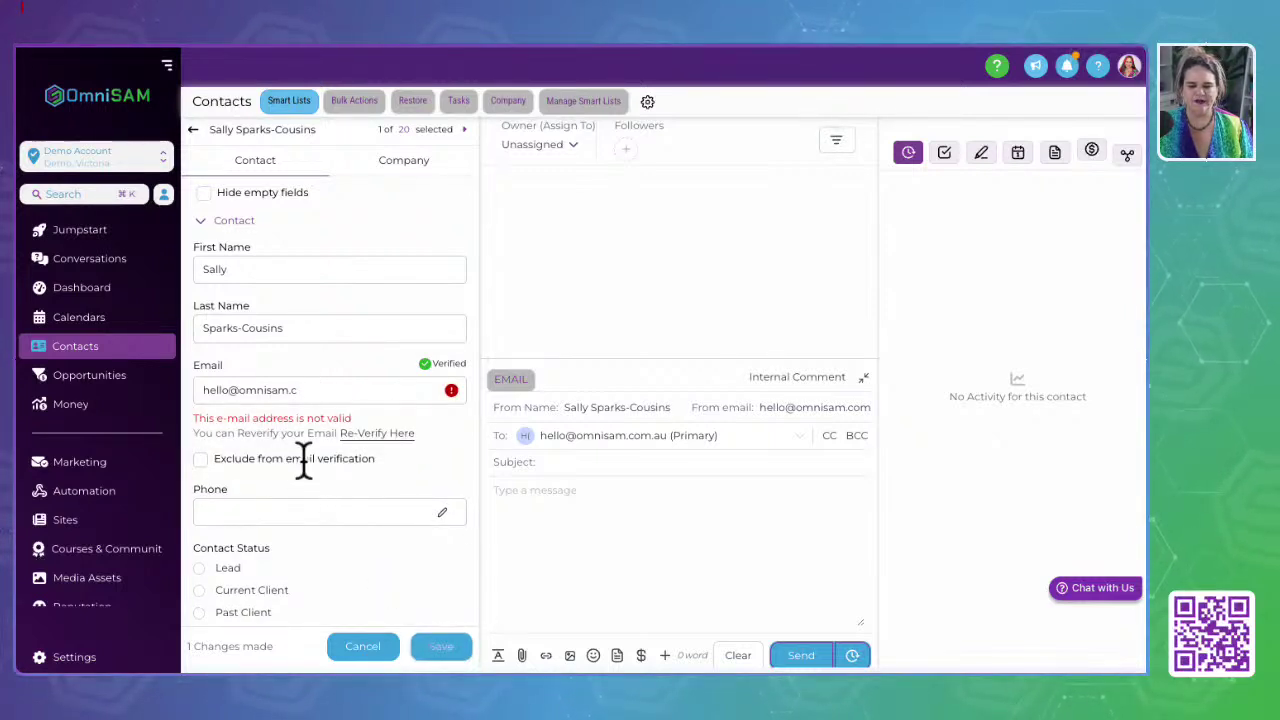
pyautogui.click(436, 640)
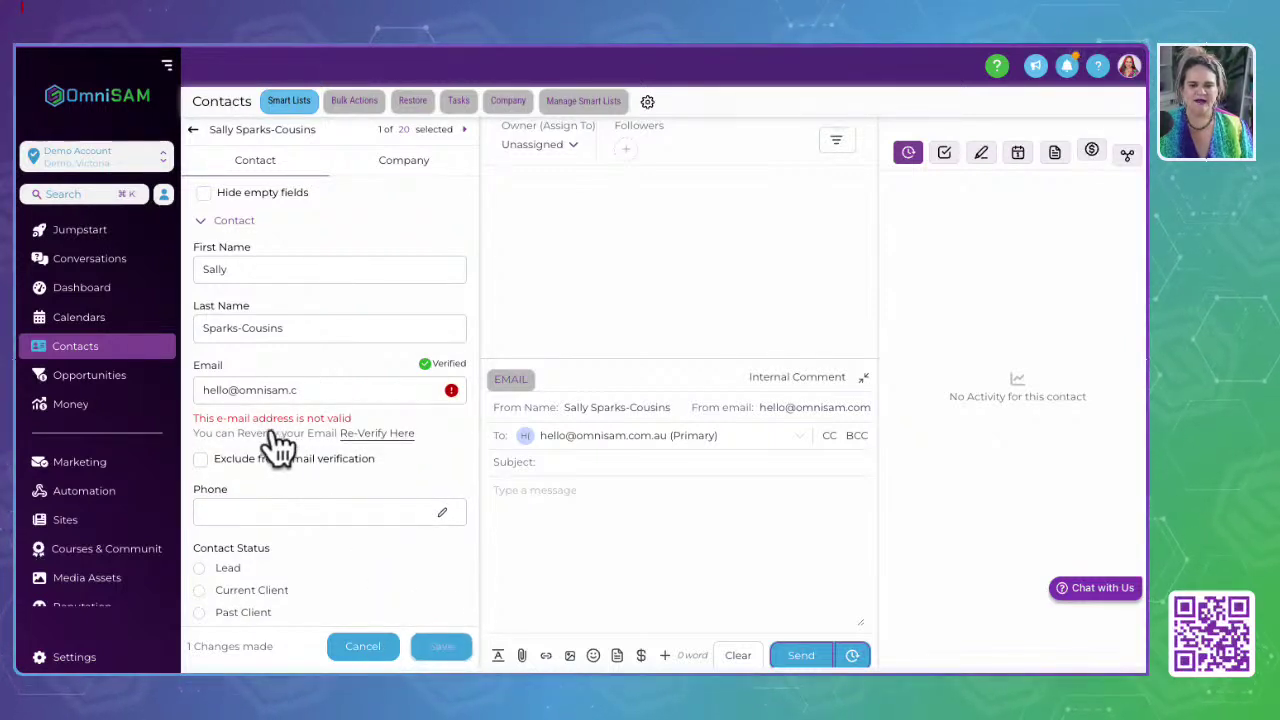
# Step: Append 'o' to the email, save and re-verify it, leaving it Invalid for having no MX records
pyautogui.moveTo(189, 420); pyautogui.dragTo(400, 418)
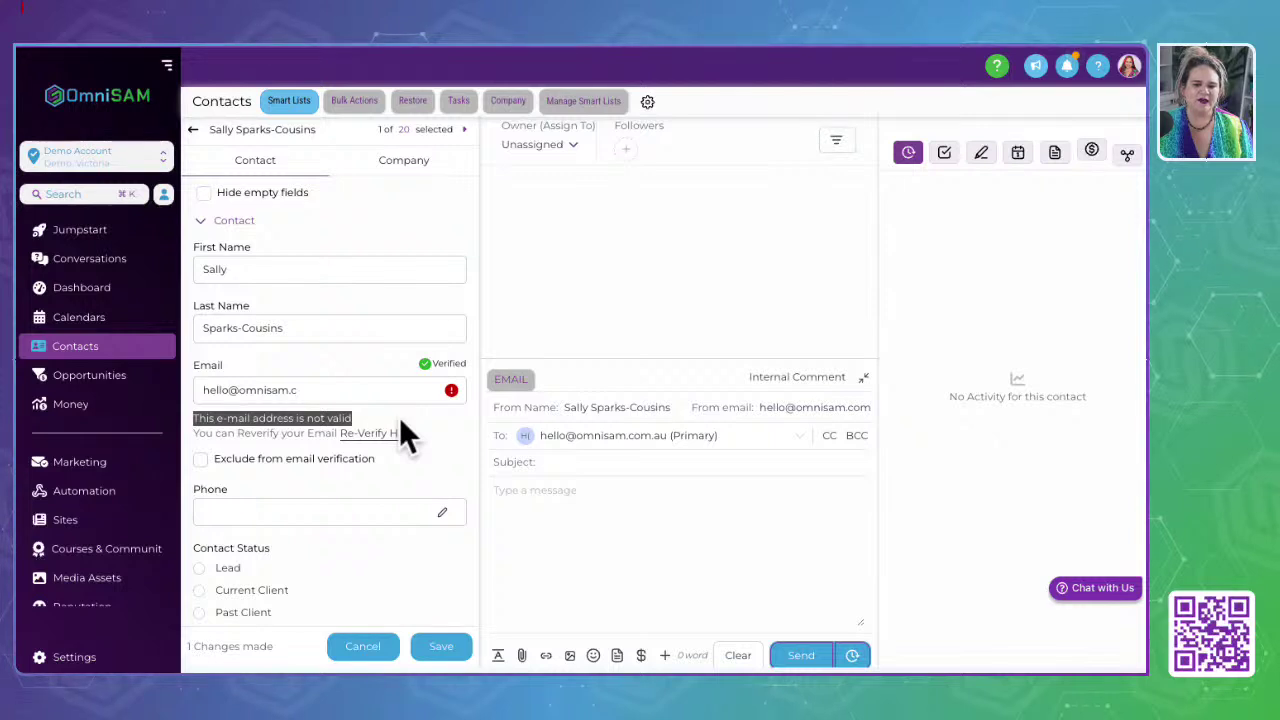
pyautogui.click(328, 388)
pyautogui.write('o')
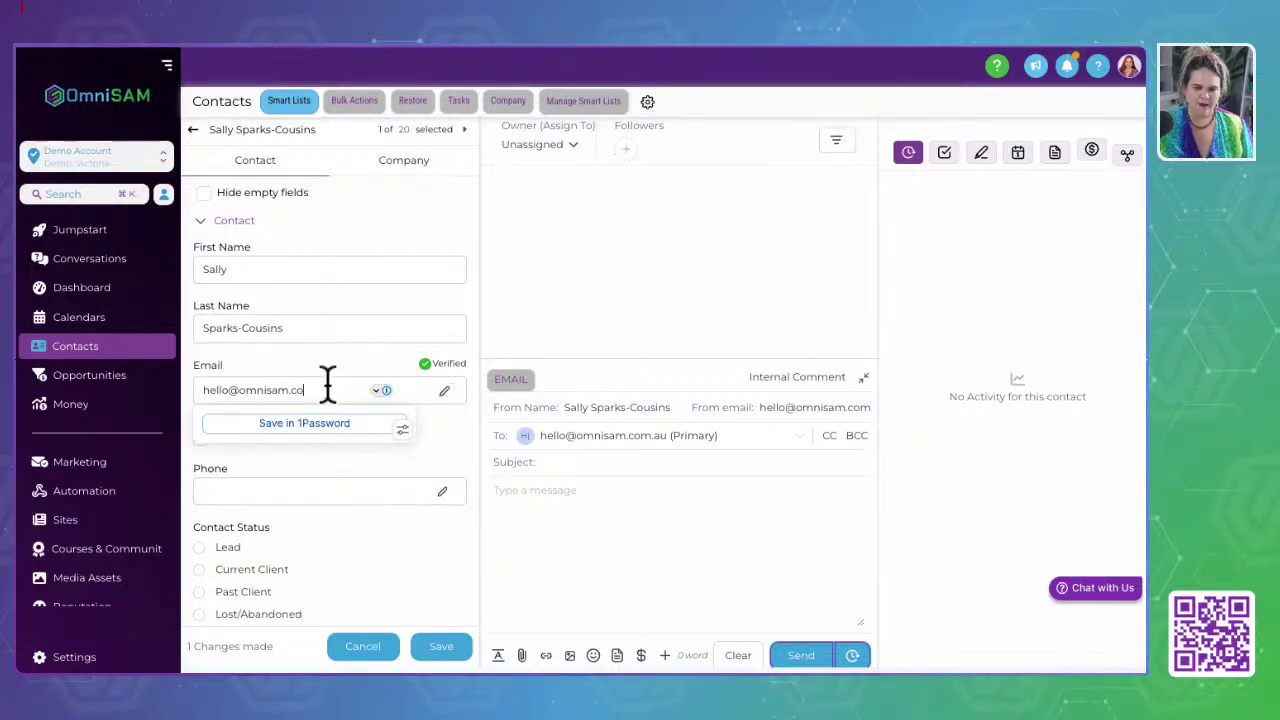
pyautogui.click(456, 463)
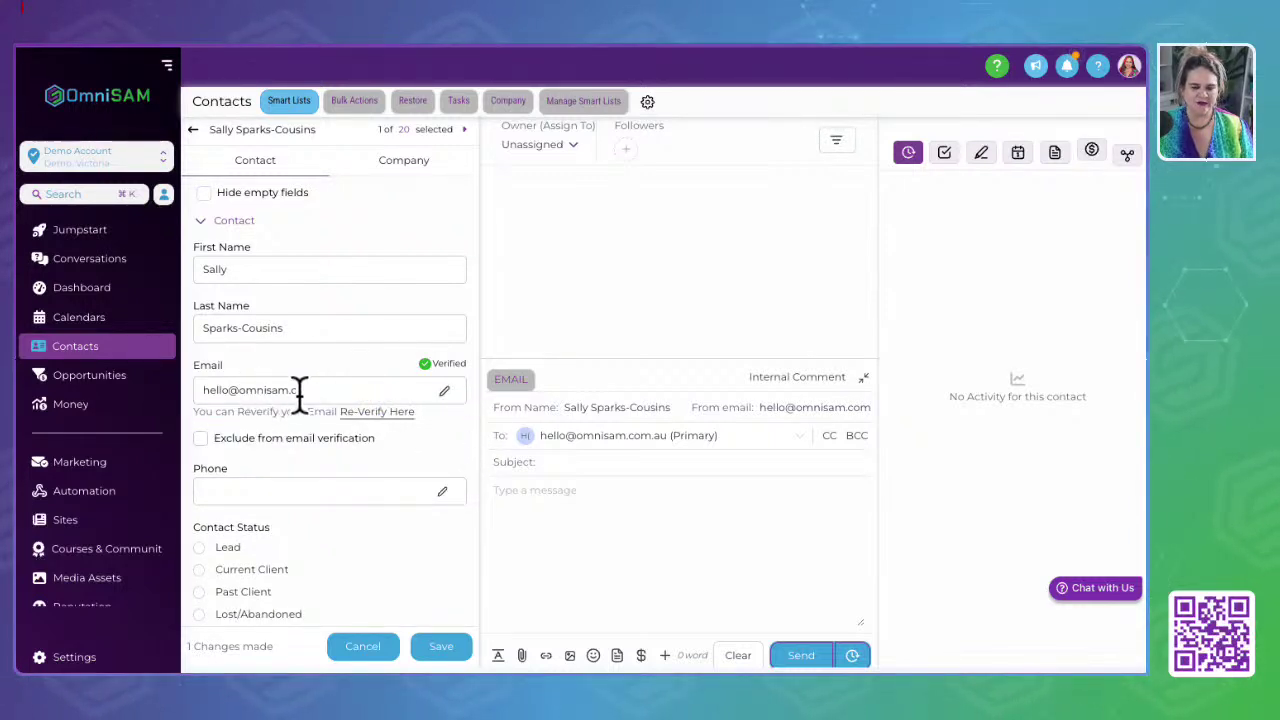
pyautogui.click(428, 646)
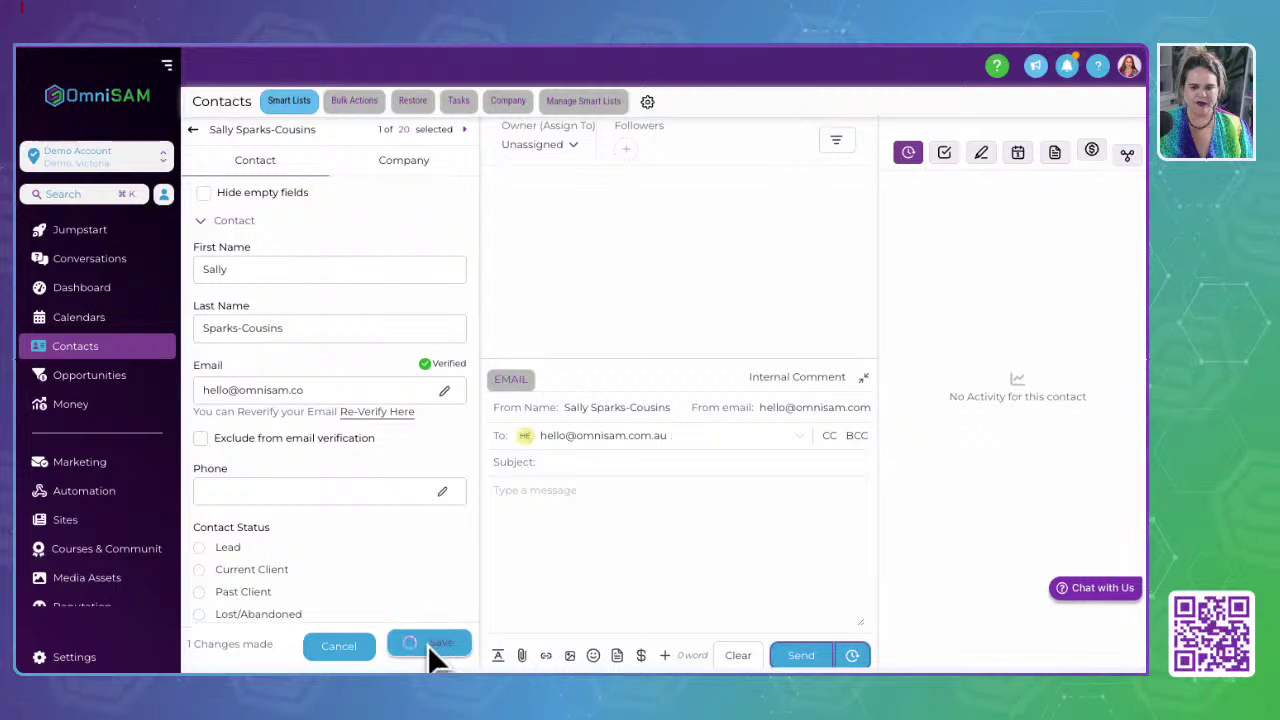
pyautogui.click(416, 412)
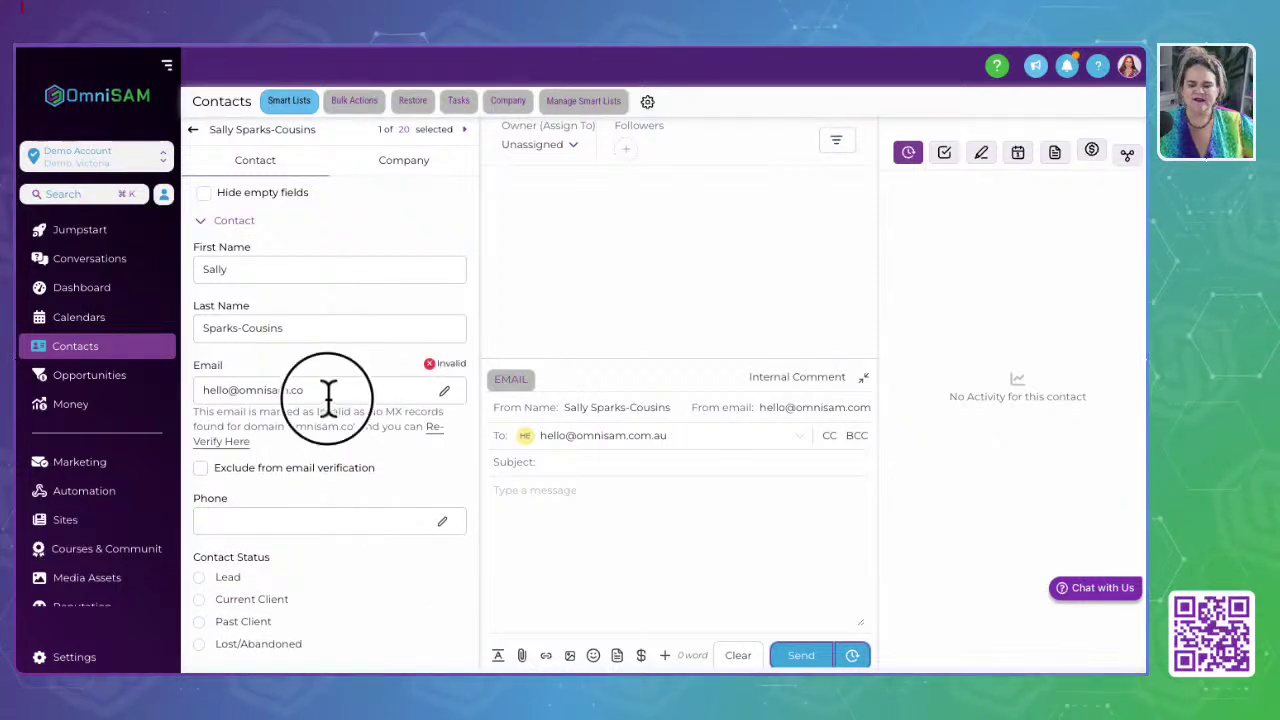
pyautogui.click(329, 396)
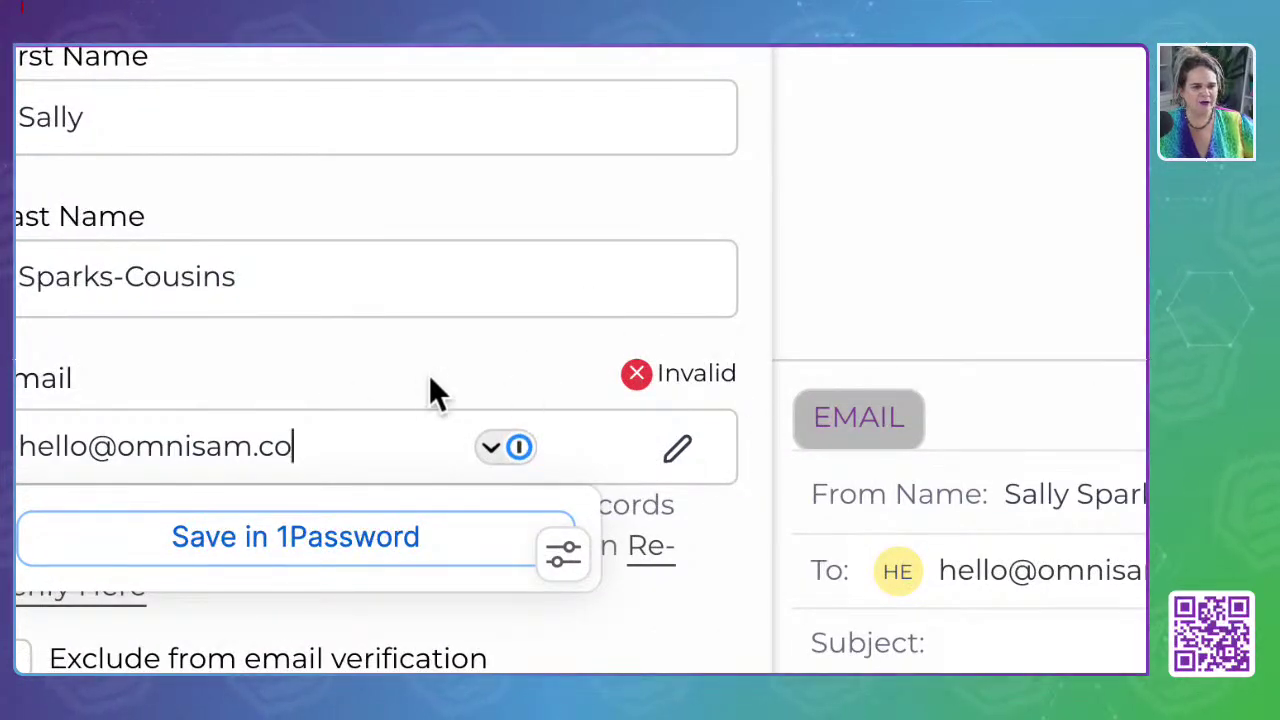
pyautogui.click(425, 481)
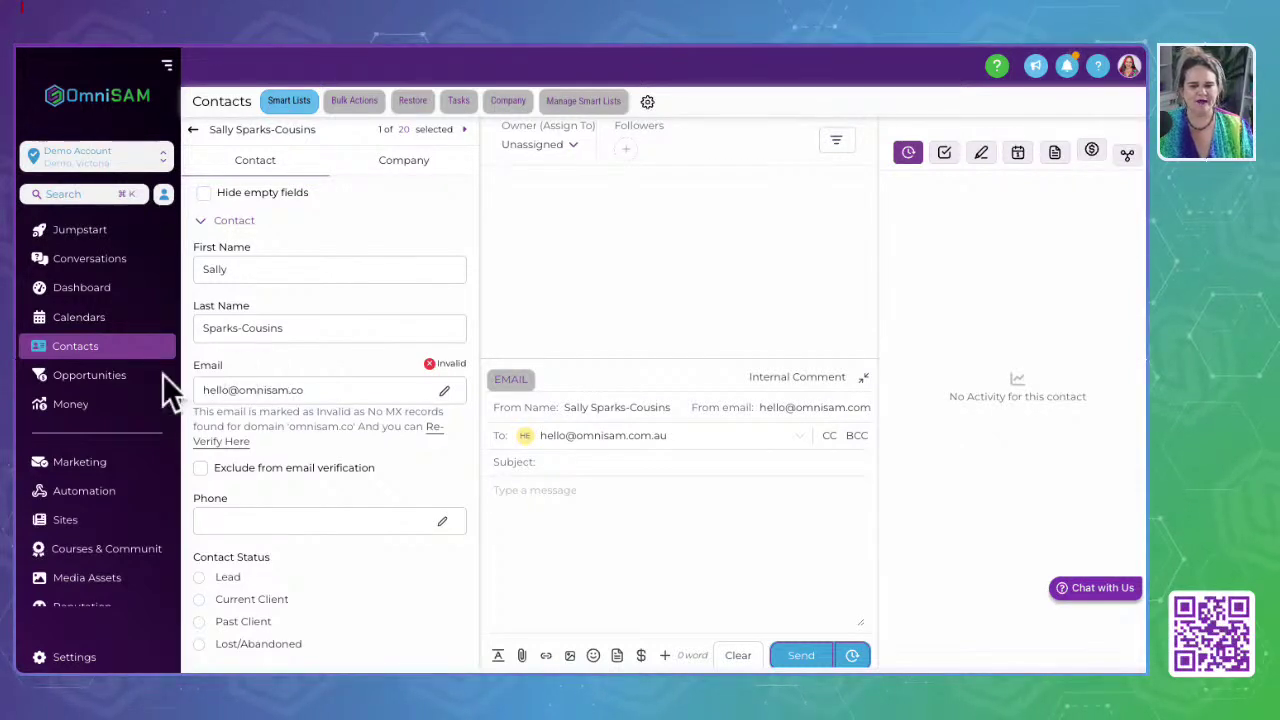
pyautogui.click(86, 348)
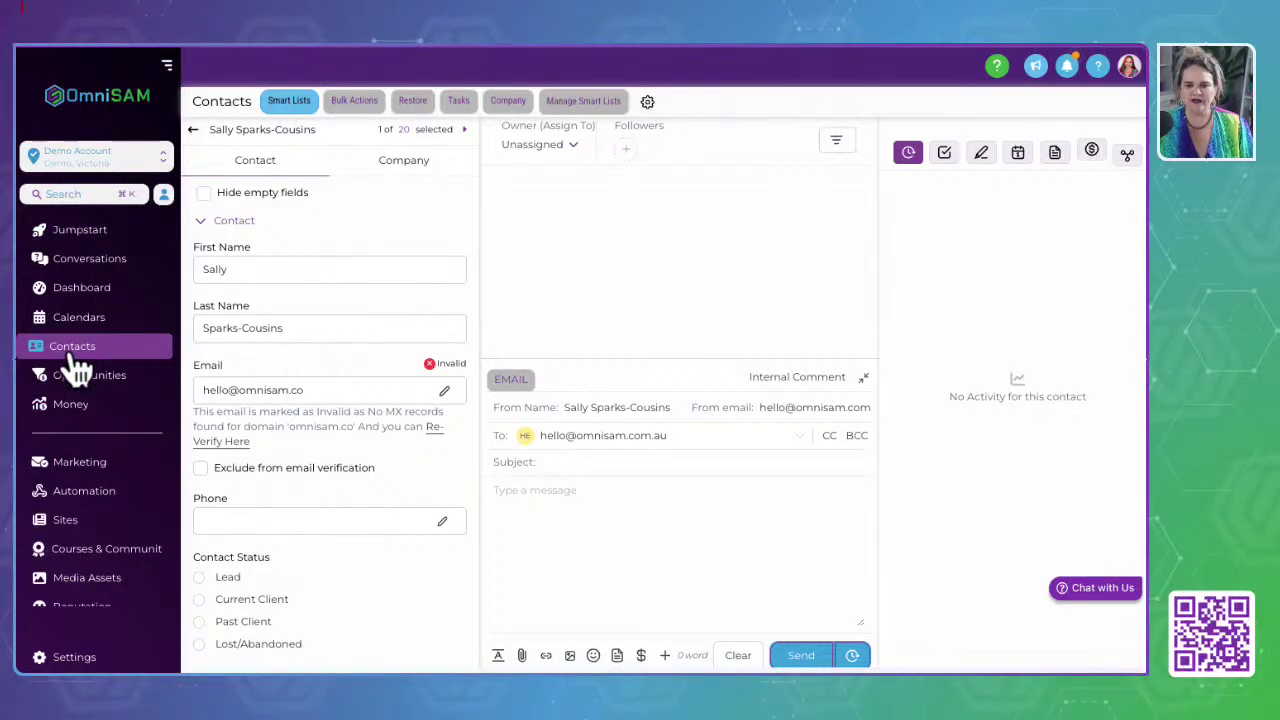
# Step: Look over the contacts Smart List, then open the Lead --> Customer opportunities board
pyautogui.click(72, 372)
pyautogui.click(74, 352)
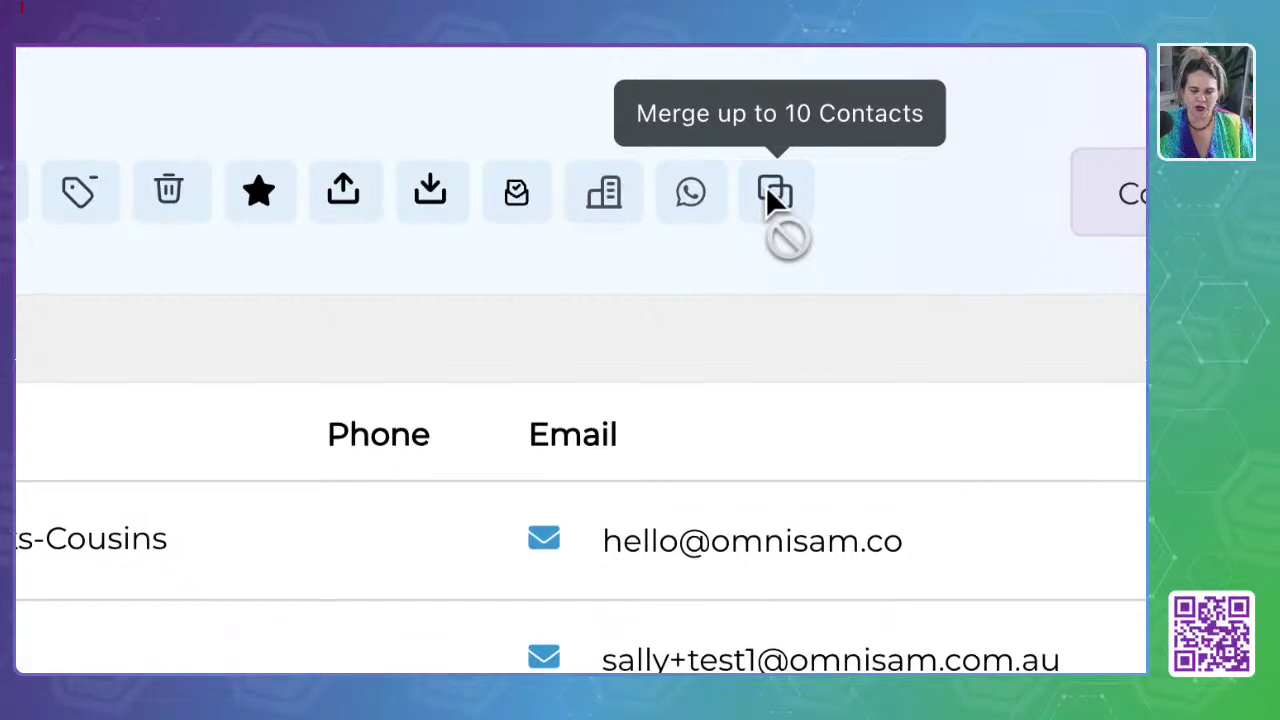
pyautogui.scroll(2, 766, 186)
pyautogui.scroll(-1, 766, 186)
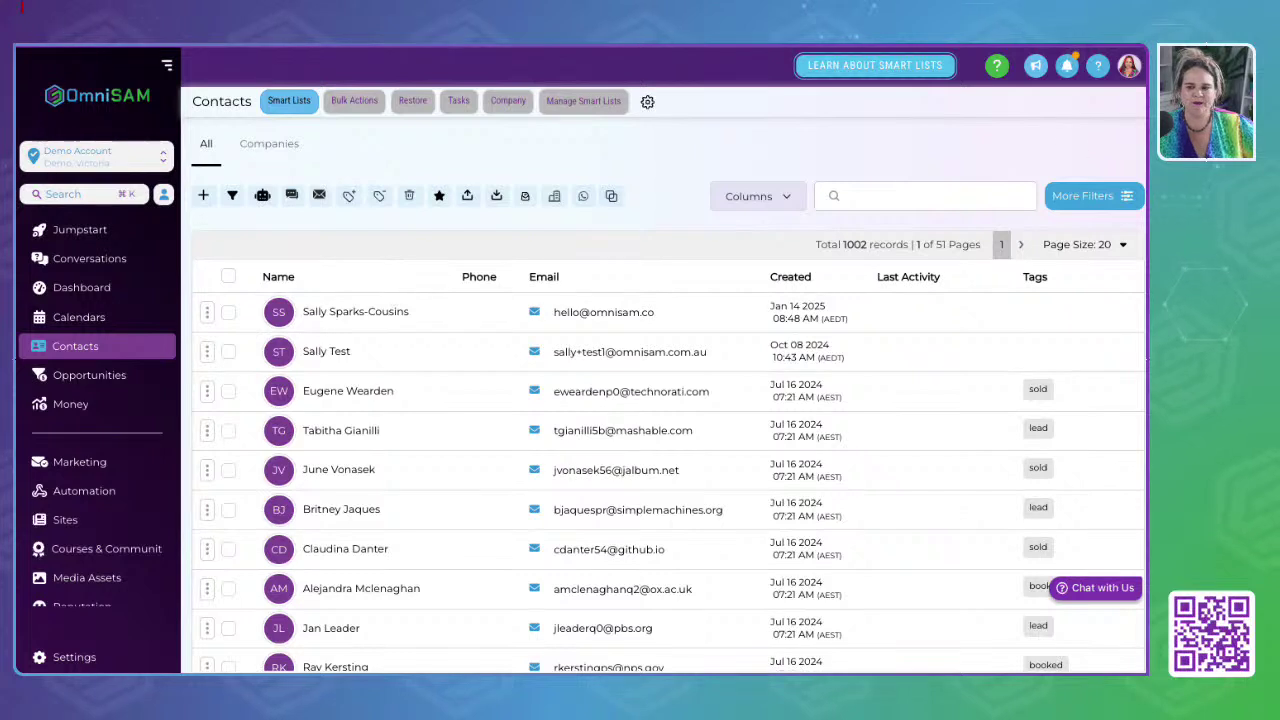
pyautogui.click(92, 378)
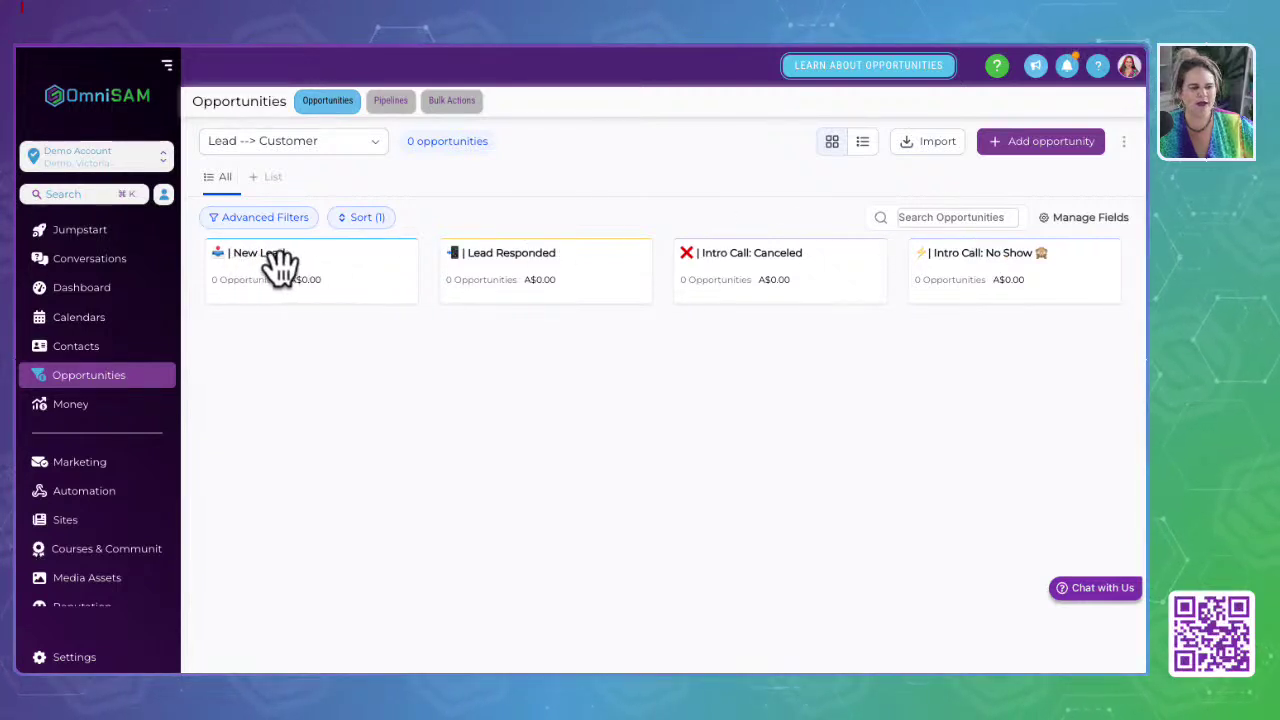
pyautogui.hscroll(4, 476, 283)
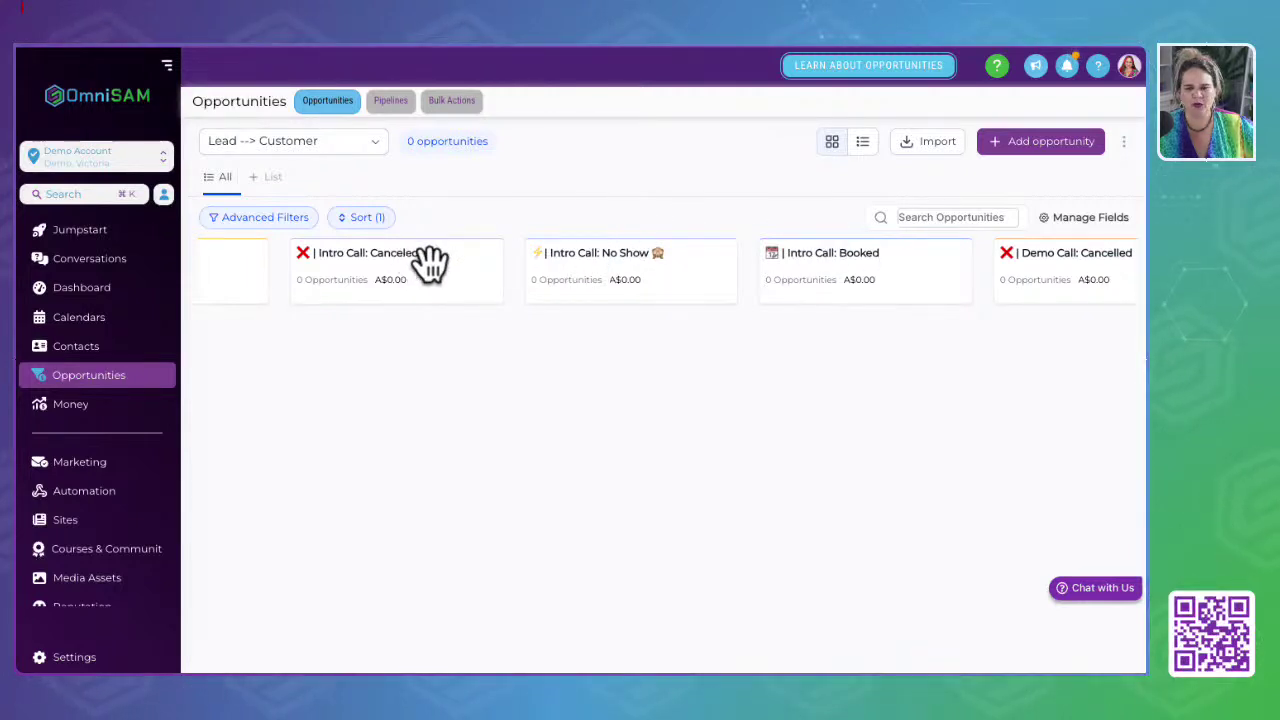
pyautogui.hscroll(5, 700, 257)
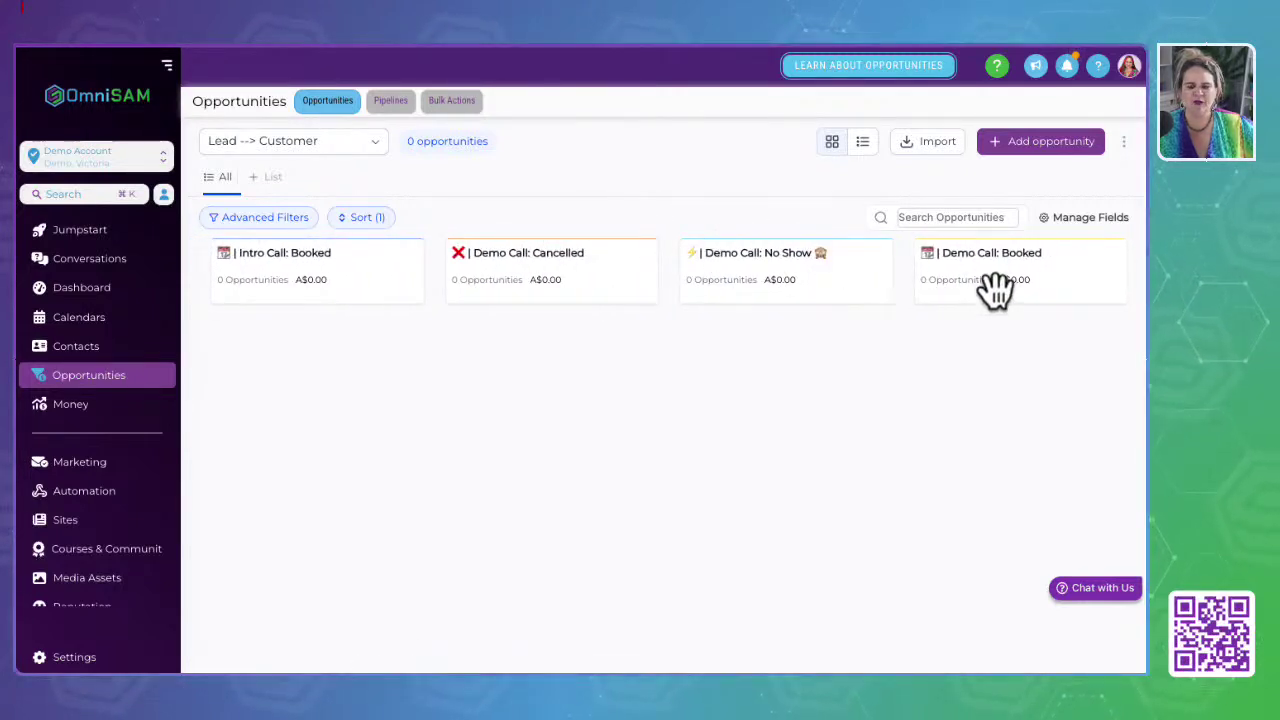
pyautogui.hscroll(6, 535, 257)
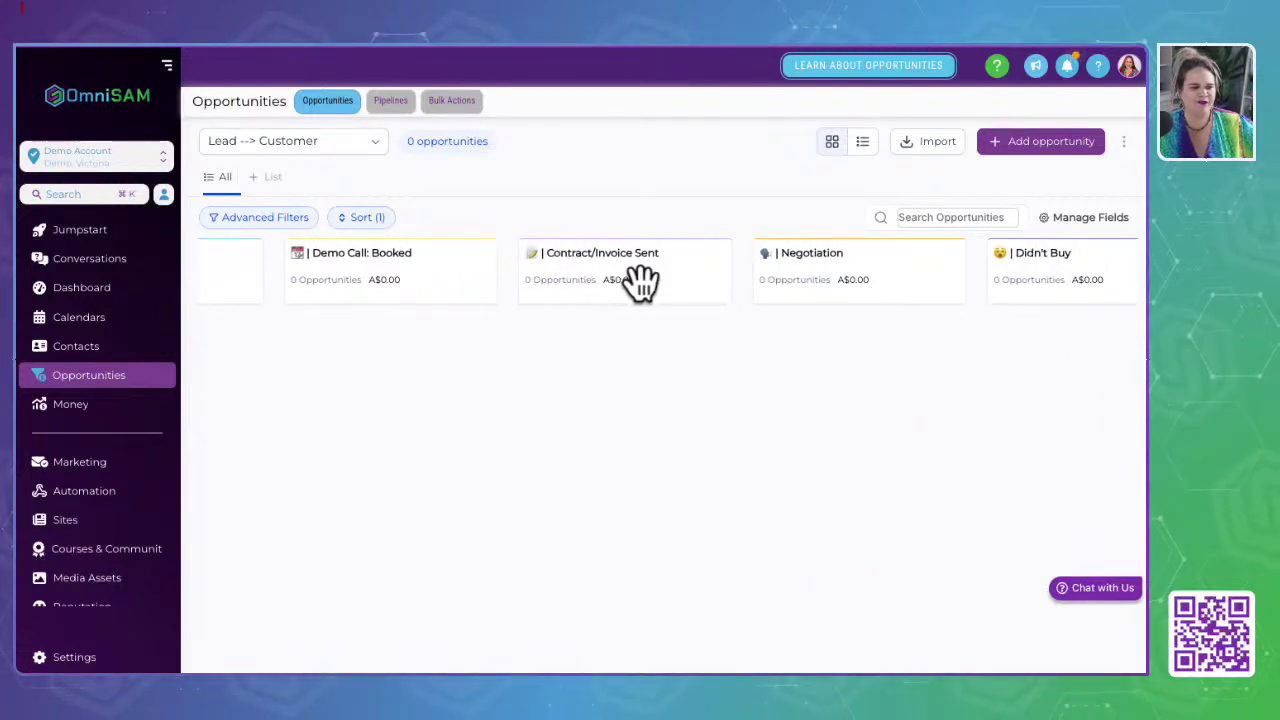
pyautogui.hscroll(3, 843, 283)
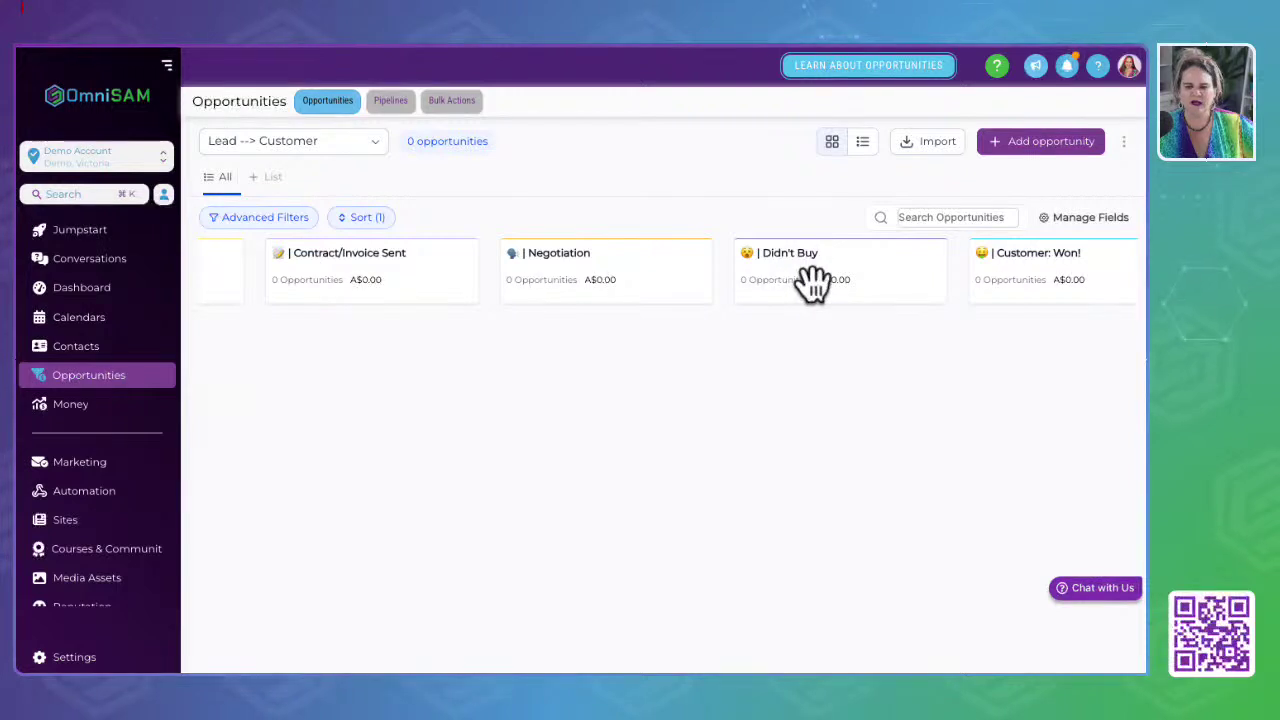
pyautogui.hscroll(4, 812, 280)
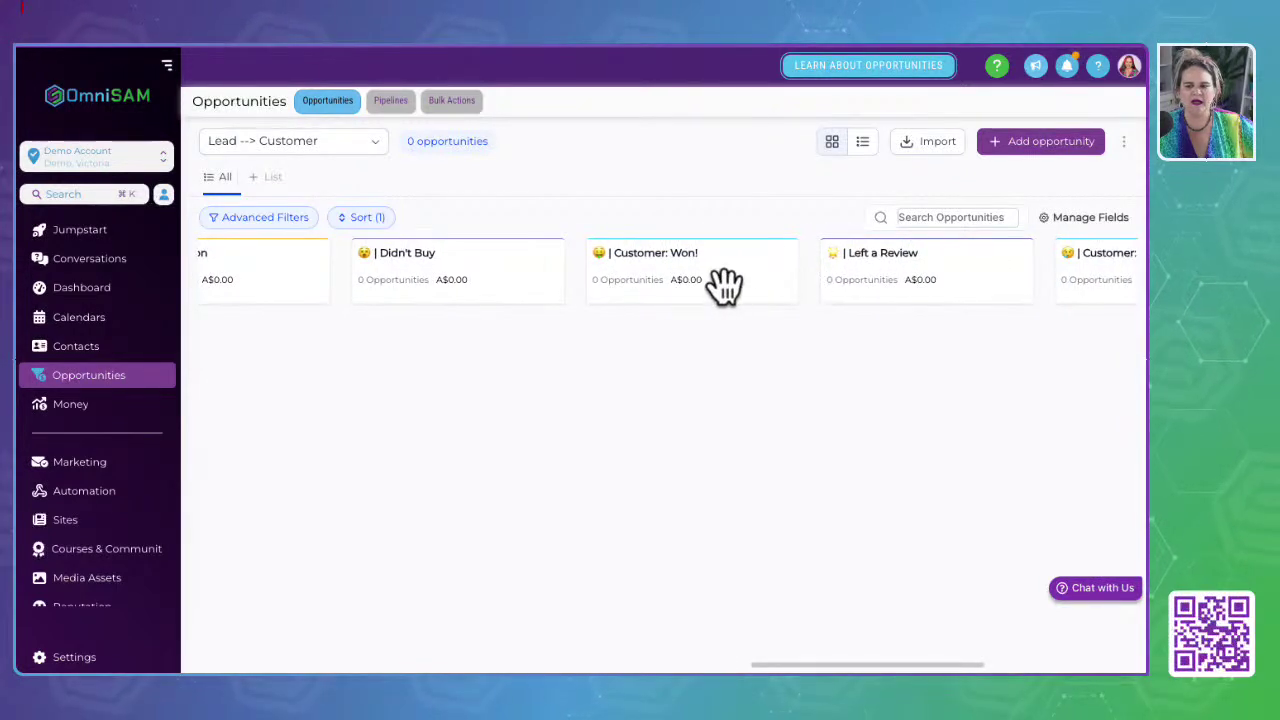
pyautogui.hscroll(5, 723, 285)
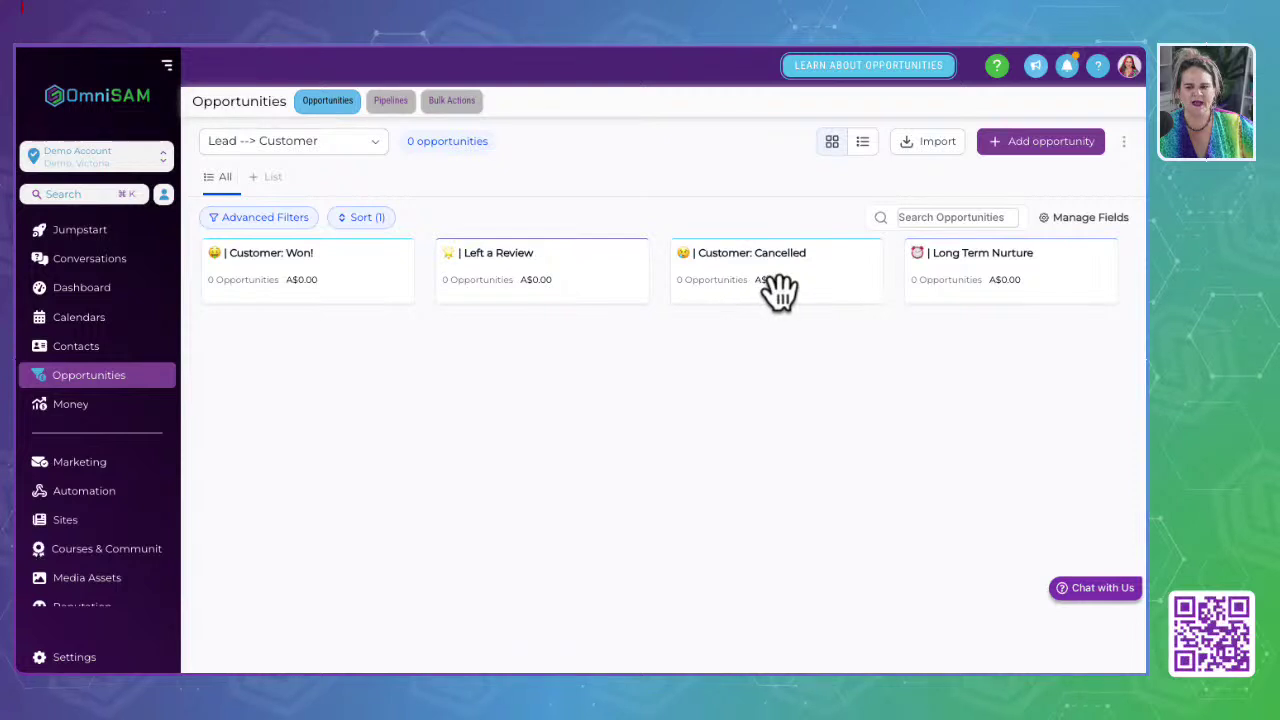
pyautogui.hscroll(3, 1025, 285)
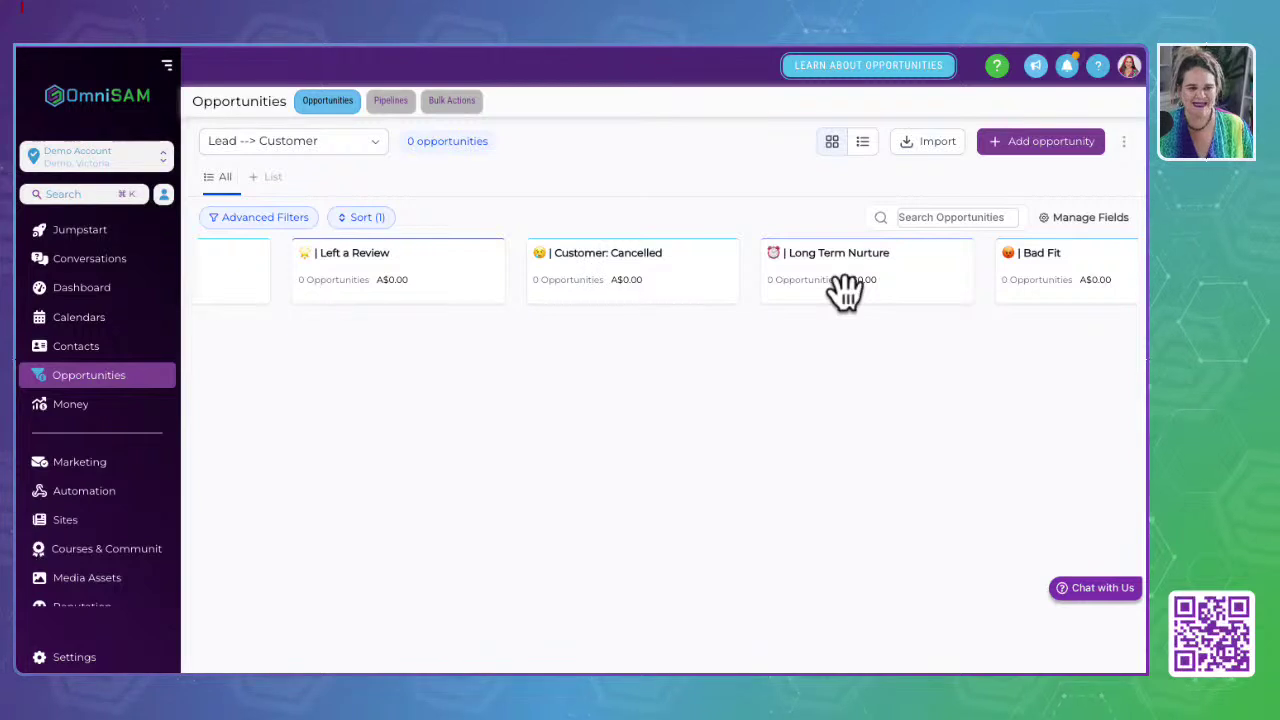
pyautogui.hscroll(2, 1029, 263)
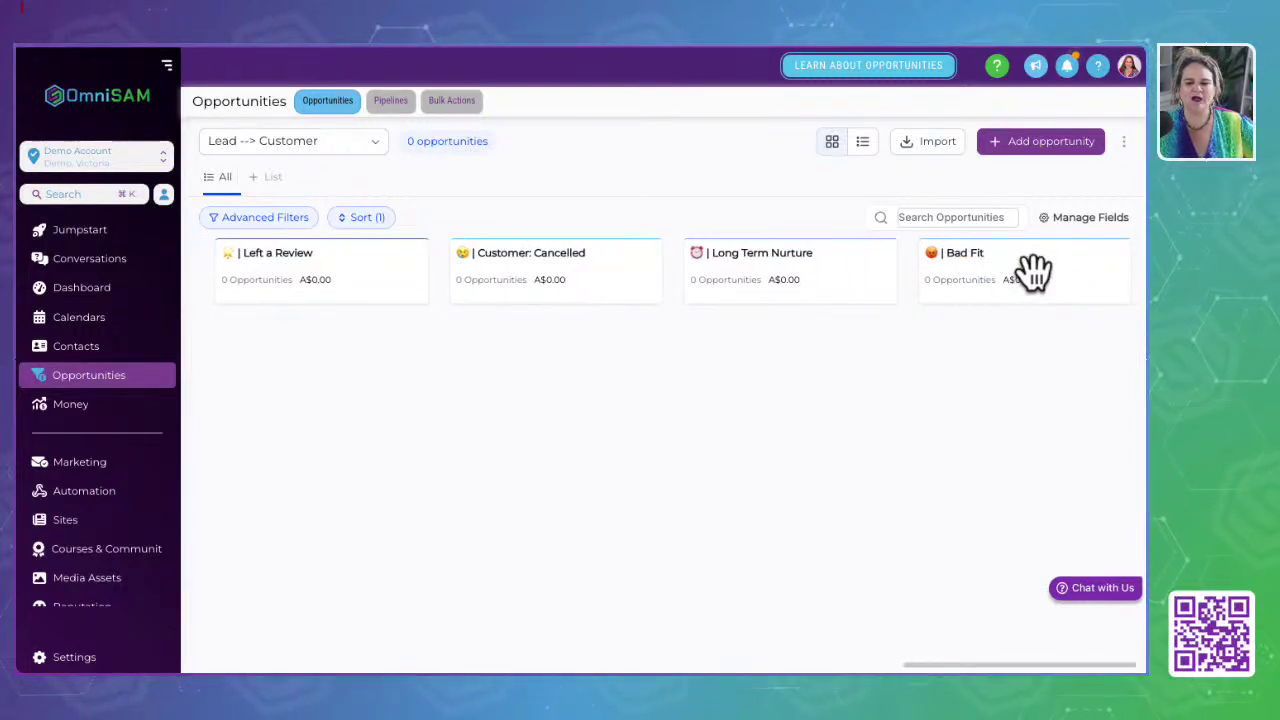
pyautogui.hscroll(-5, 380, 280)
pyautogui.hscroll(-8, 380, 280)
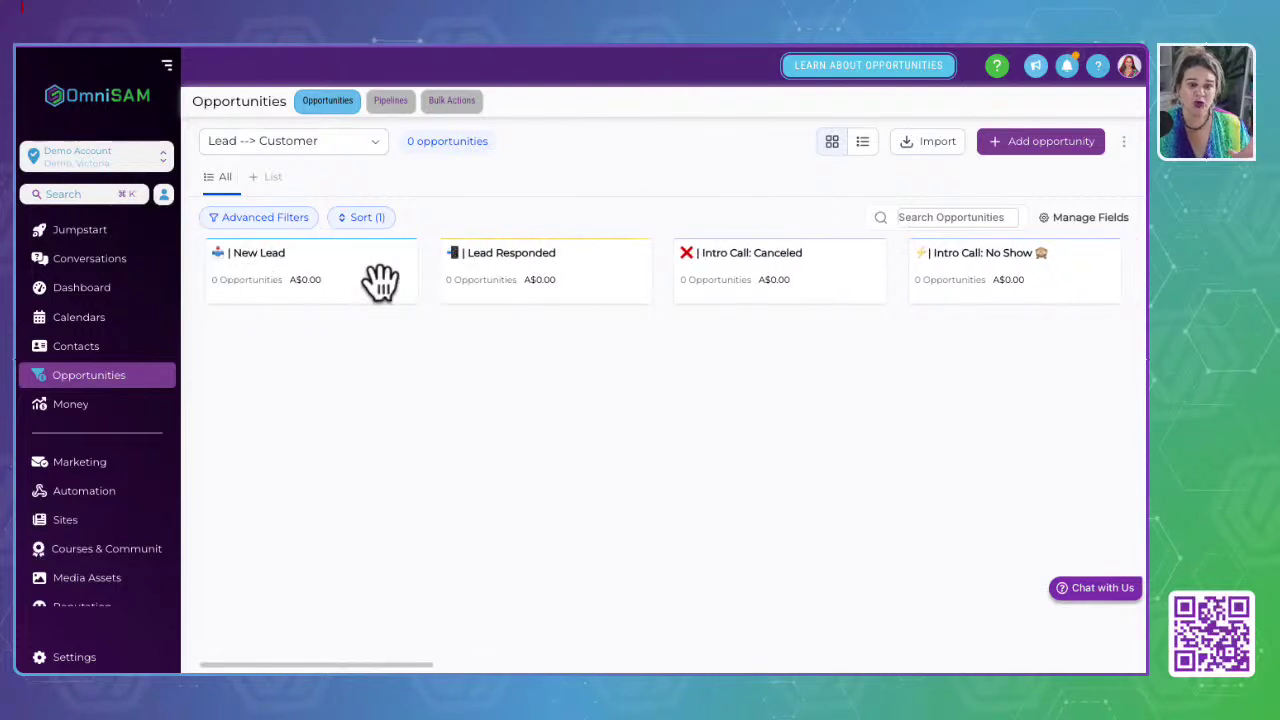
pyautogui.click(36, 348)
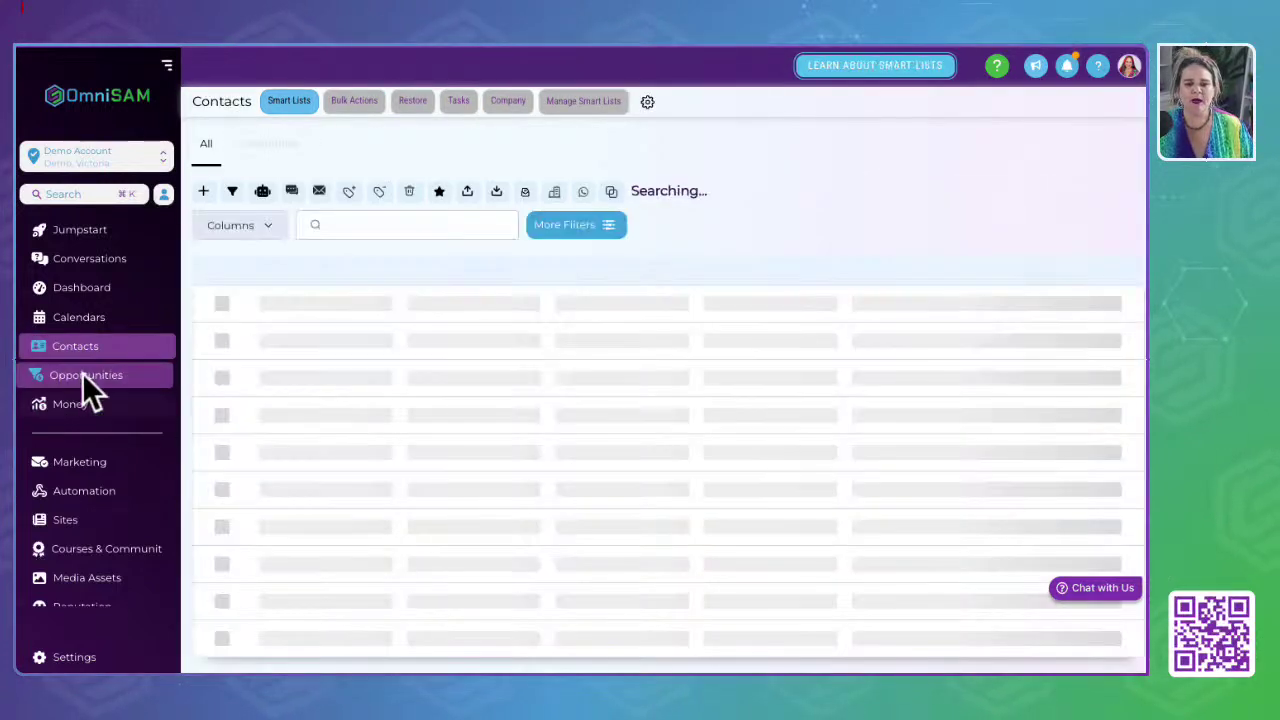
pyautogui.click(82, 374)
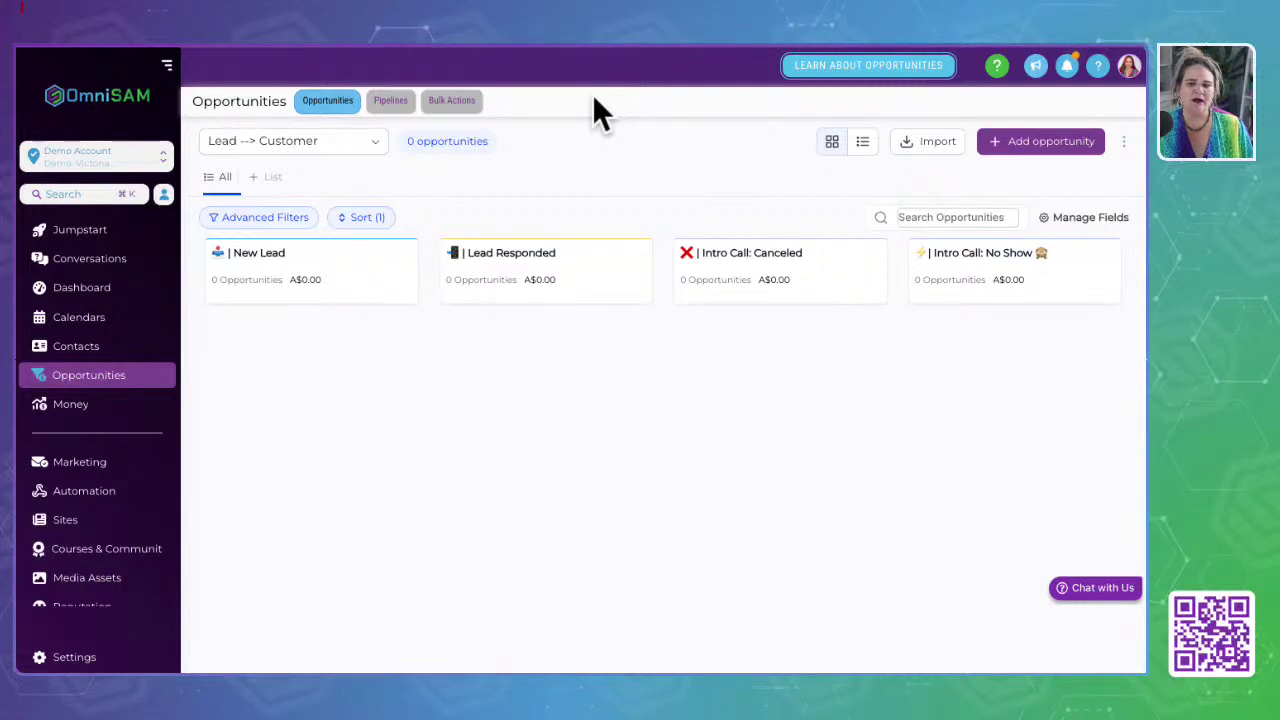
pyautogui.hscroll(10, 663, 255)
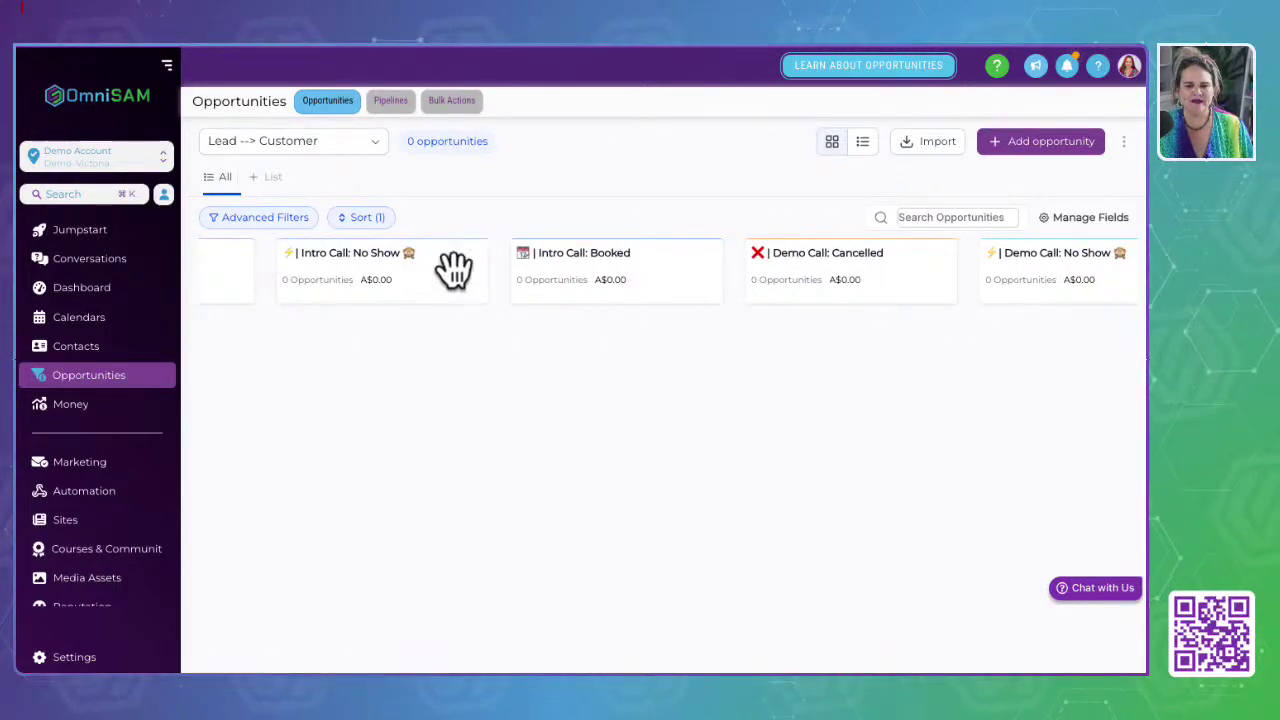
pyautogui.hscroll(-10, 451, 268)
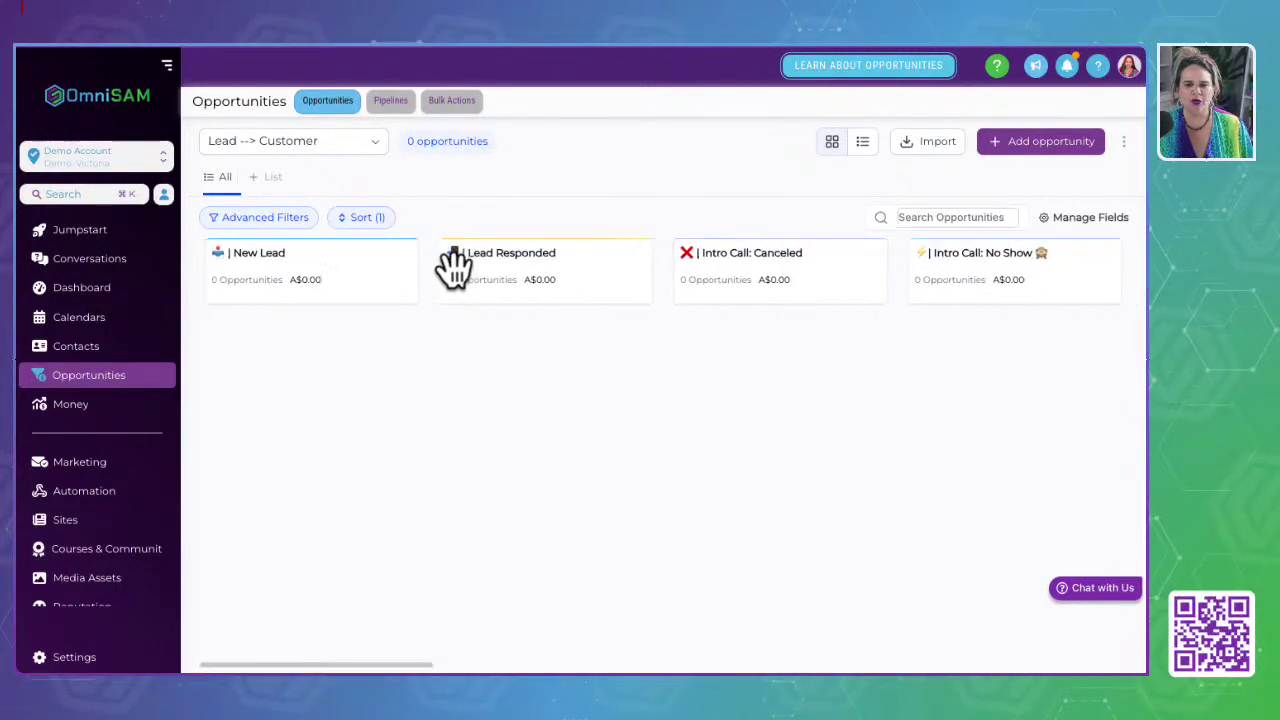
# Step: Open Edit pipeline for Lead Pipeline, showing stages Lead, Interested, Booked Appointment, Not Interested and Sold
pyautogui.click(384, 106)
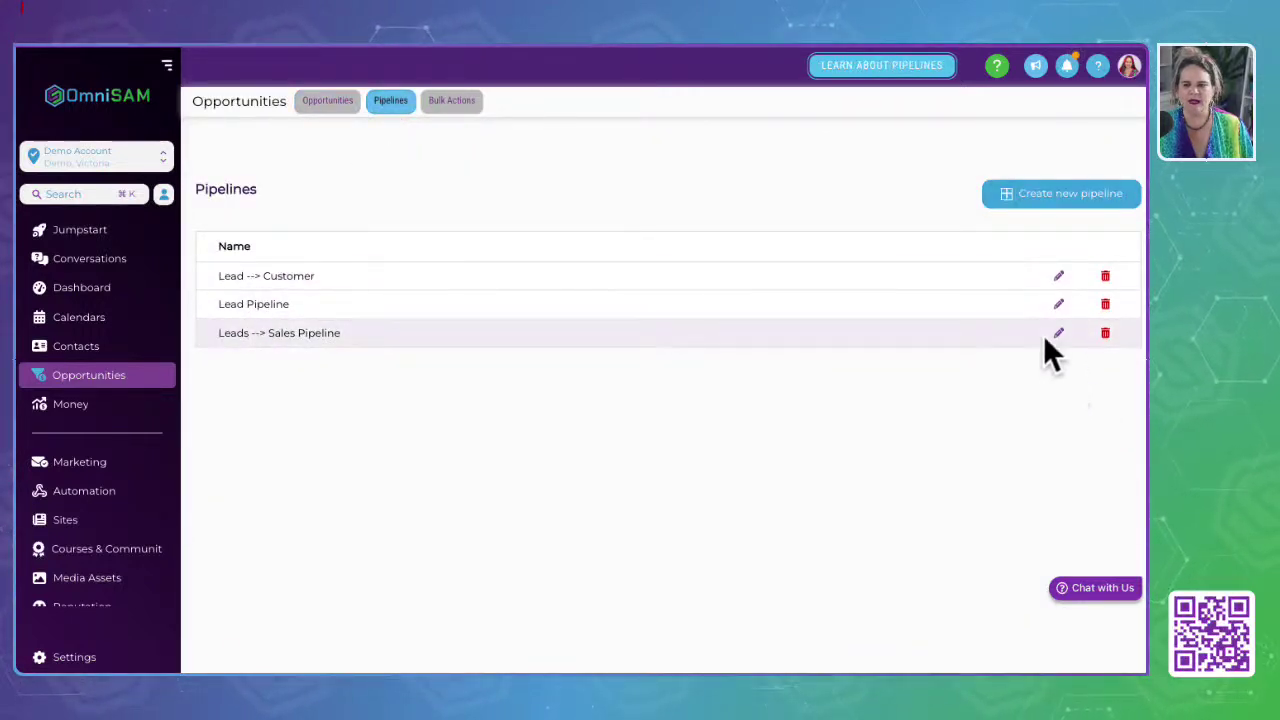
pyautogui.click(1058, 304)
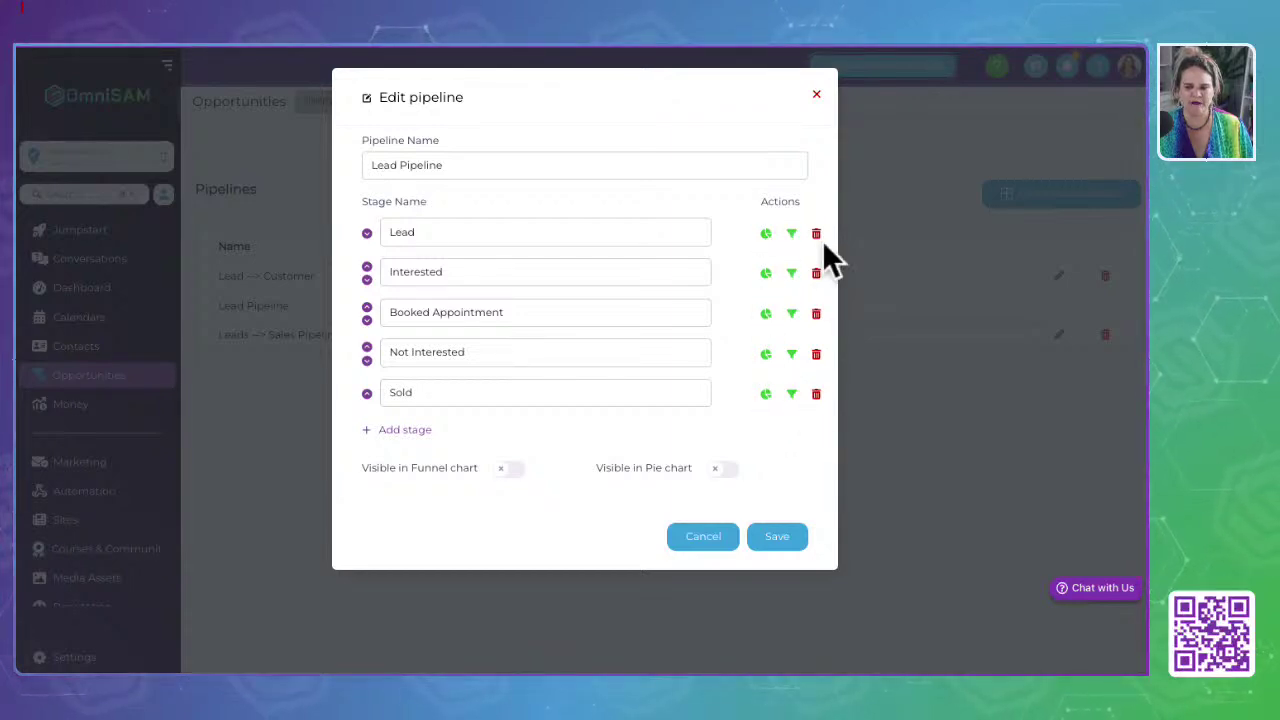
# Step: Enable Visible in Funnel chart and Visible in Pie chart, close the editor, and return to Opportunities
pyautogui.click(508, 469)
pyautogui.click(718, 472)
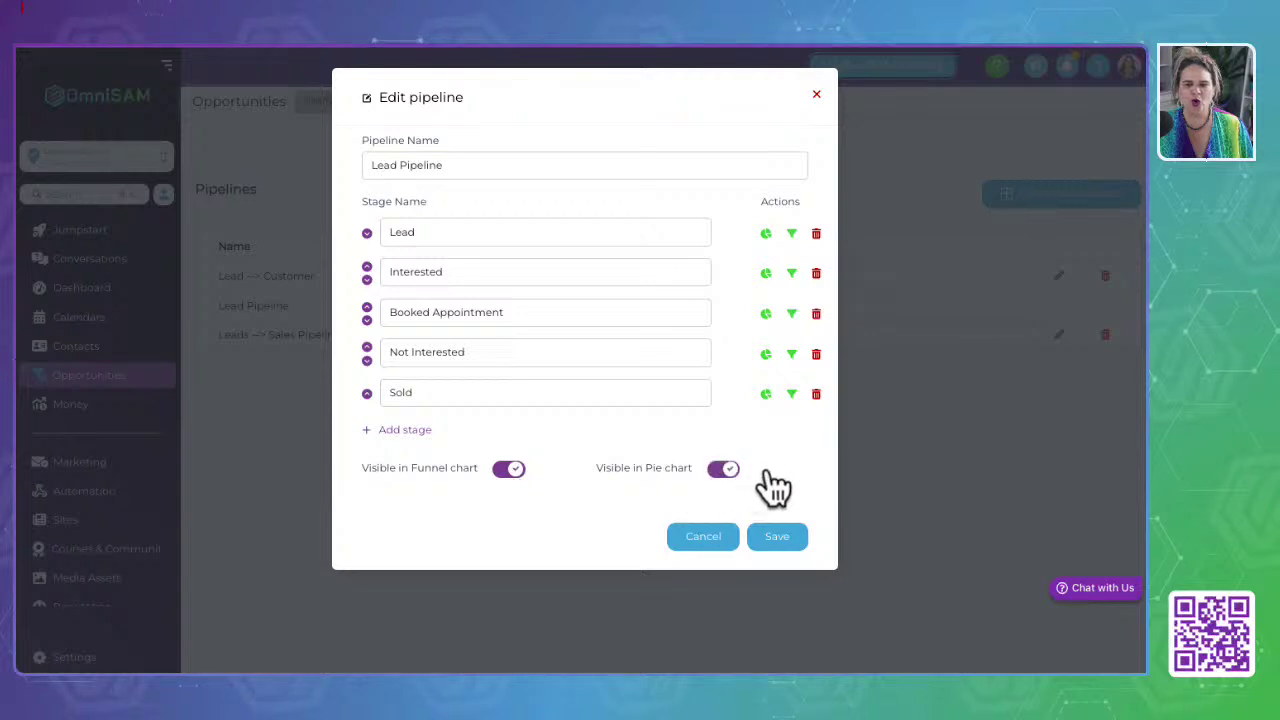
pyautogui.doubleClick(491, 468)
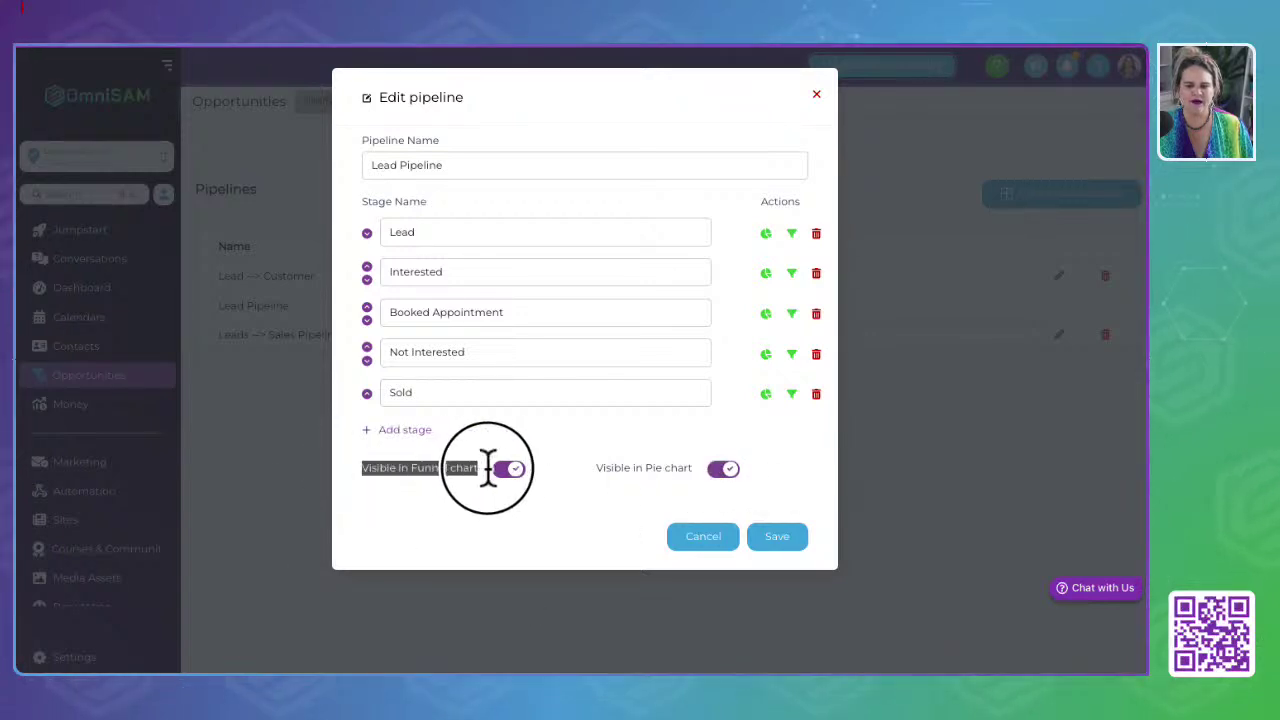
pyautogui.click(571, 480)
pyautogui.doubleClick(722, 472)
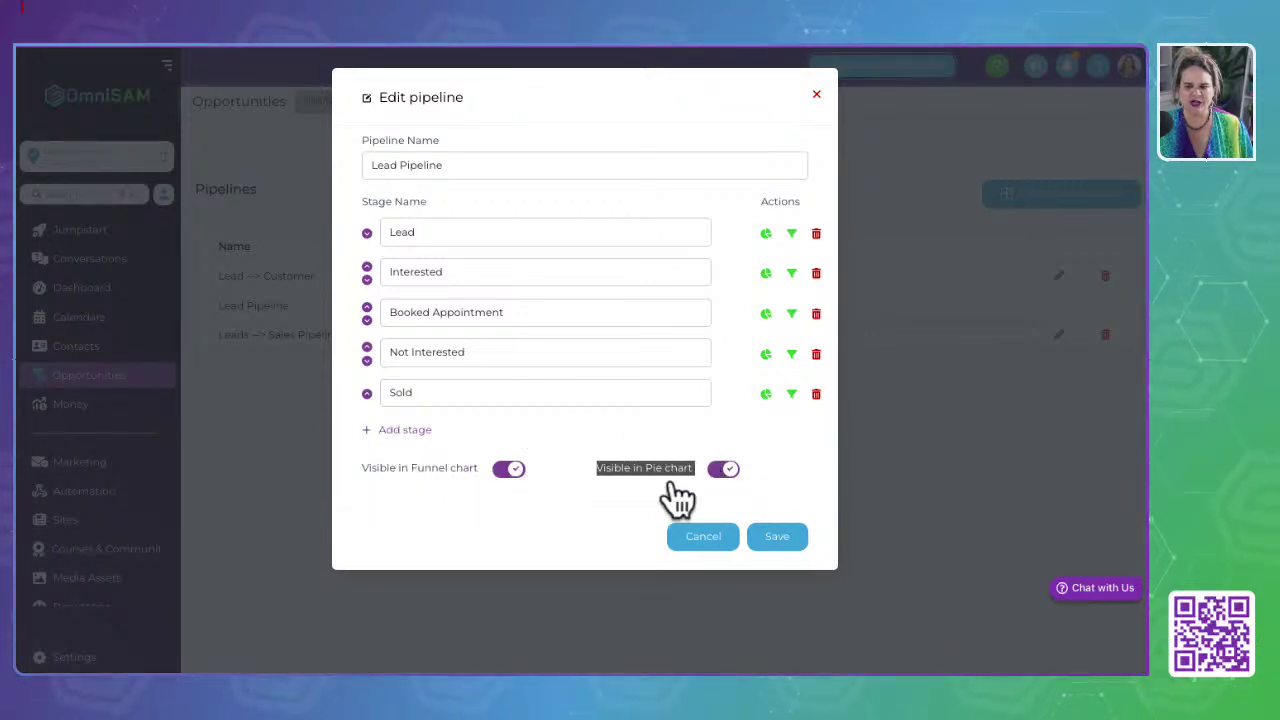
pyautogui.click(730, 505)
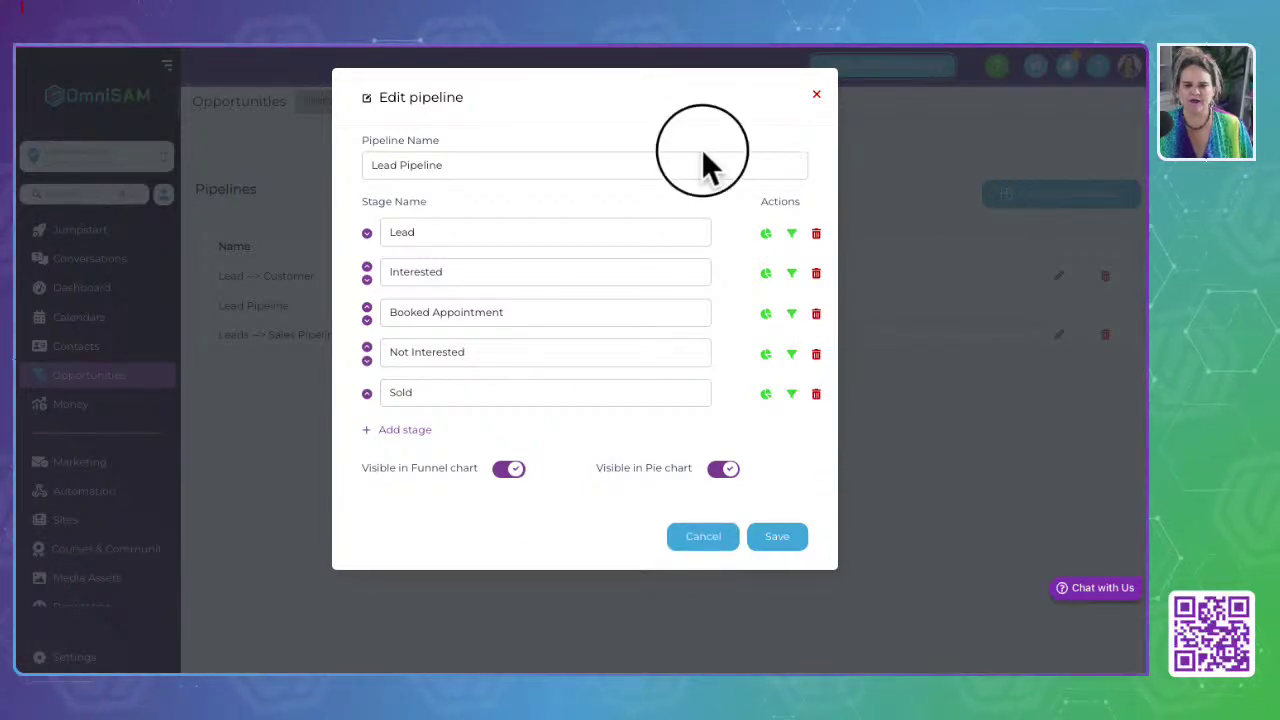
pyautogui.click(816, 353)
pyautogui.click(817, 95)
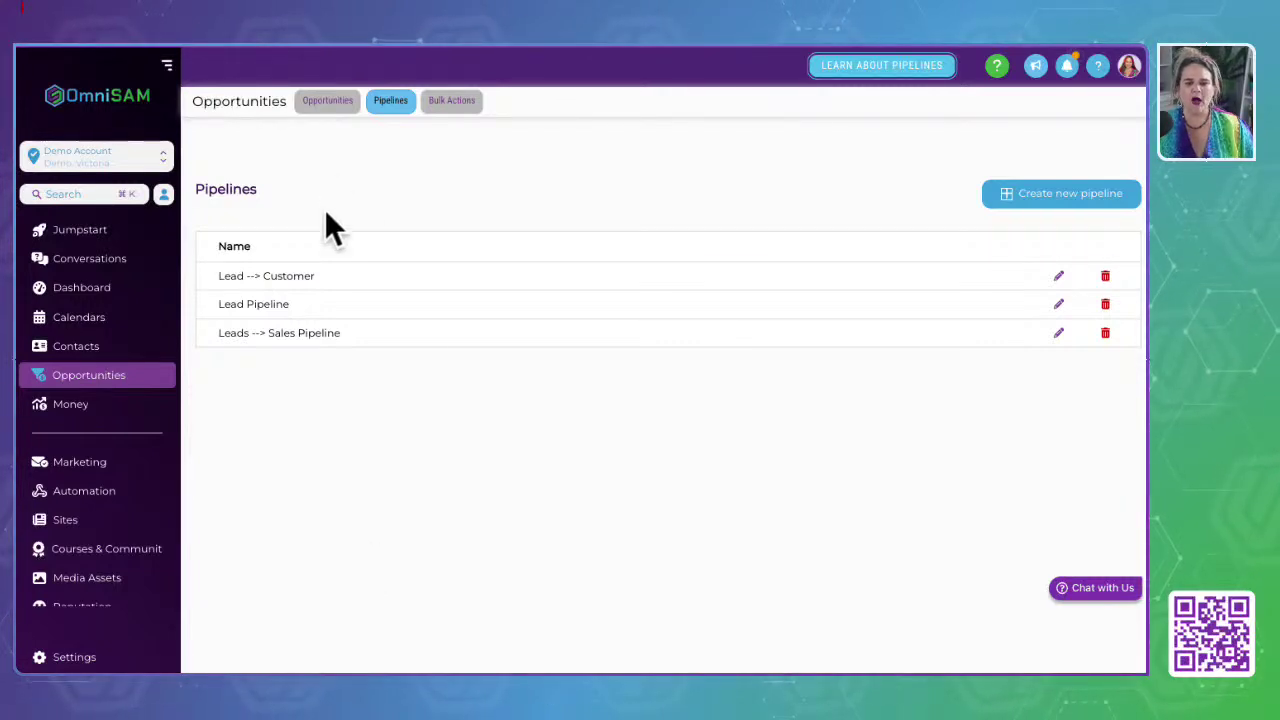
pyautogui.click(327, 101)
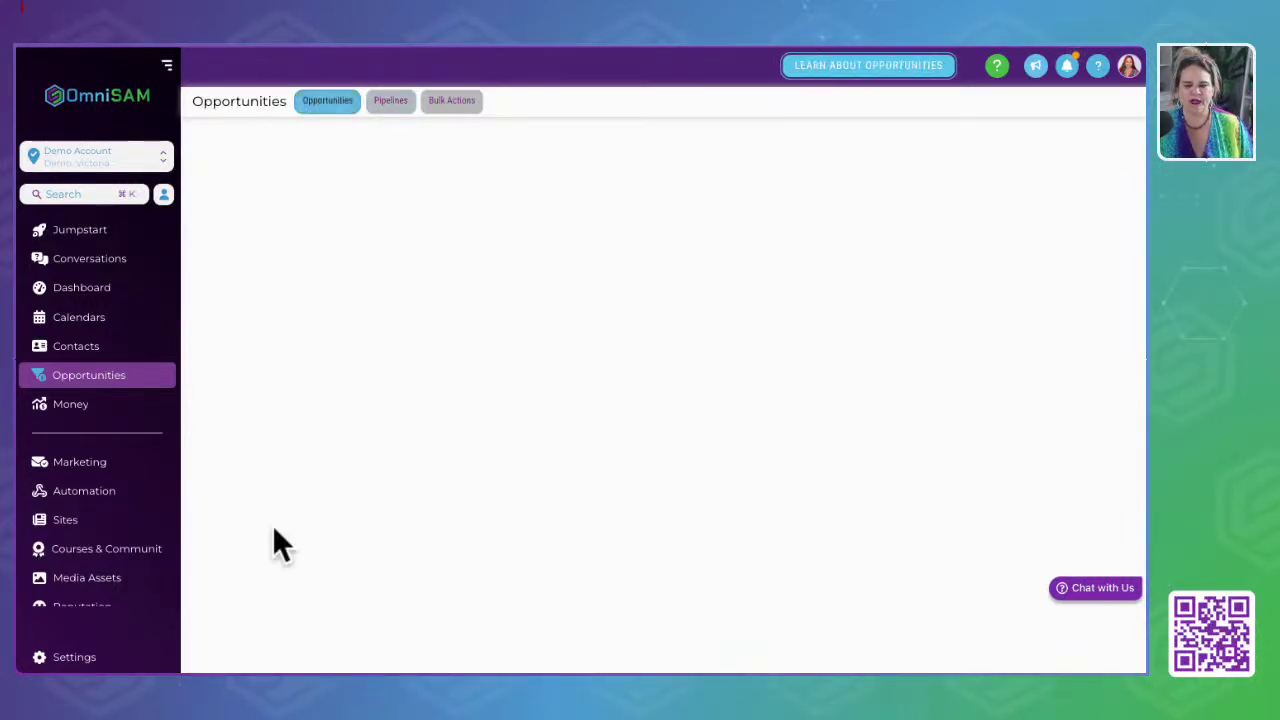
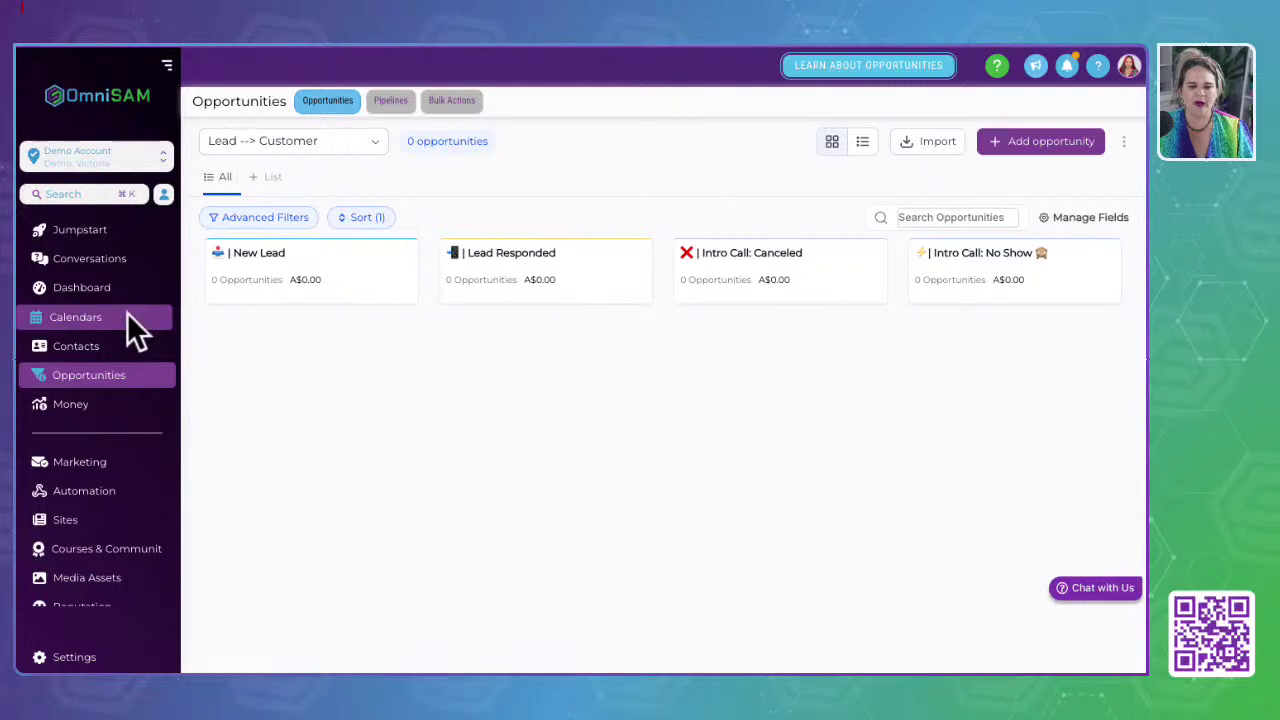
# Step: Show the Lead Pipeline board and move opportunities into Booked Appointment, Interested and Not Interested
pyautogui.click(301, 146)
pyautogui.click(258, 203)
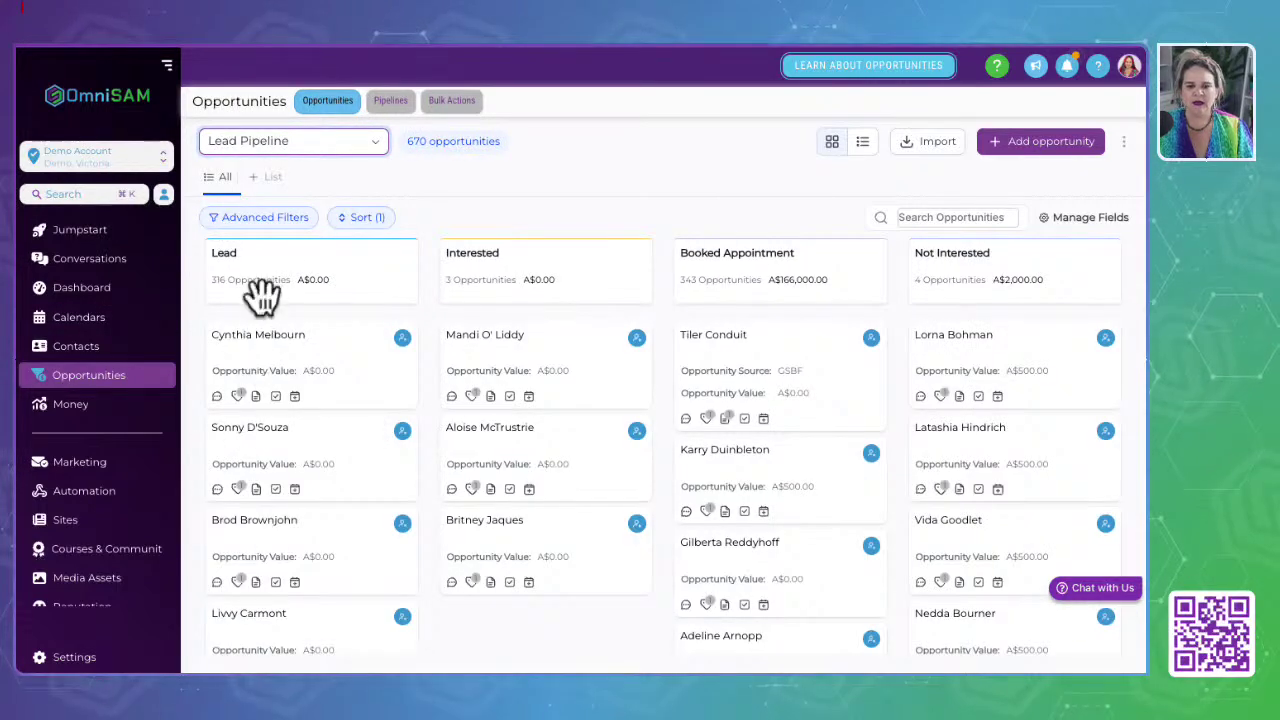
pyautogui.moveTo(306, 323); pyautogui.dragTo(646, 363)
pyautogui.moveTo(790, 370); pyautogui.dragTo(941, 374)
pyautogui.hscroll(3, 600, 366)
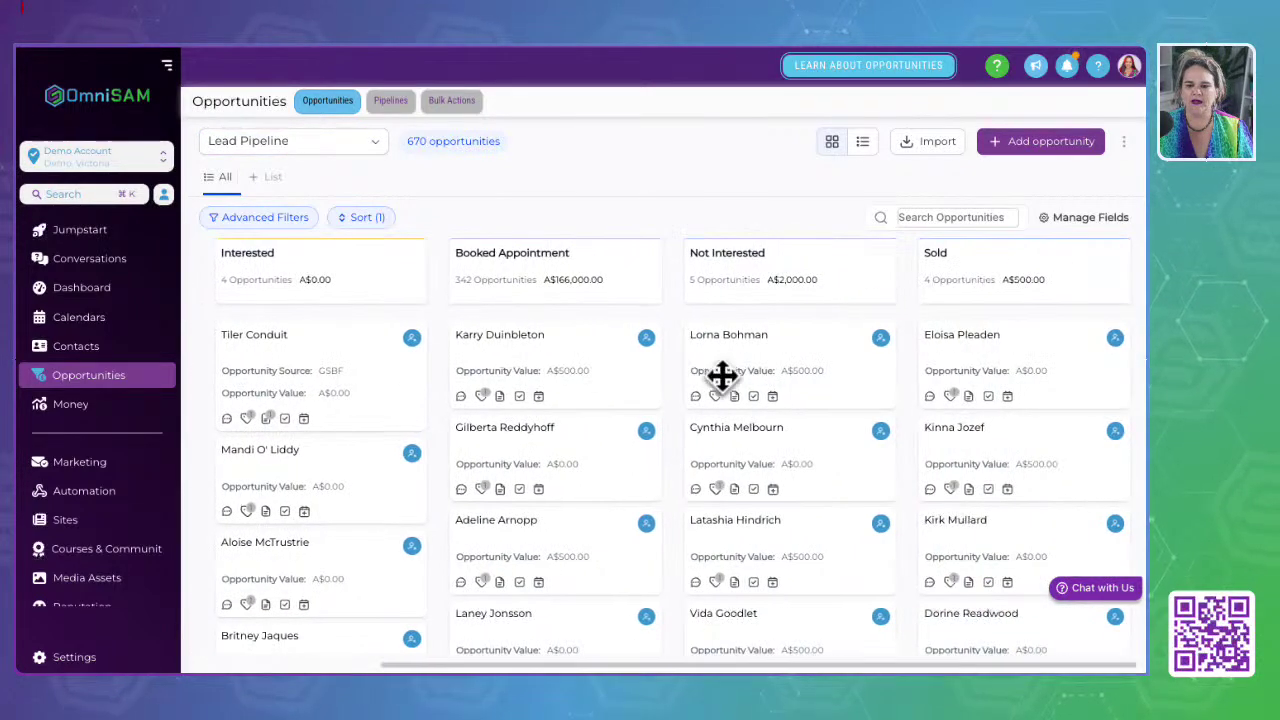
# Step: Shift an opportunity from Not Interested to Sold and back, then open Payments
pyautogui.moveTo(820, 340); pyautogui.dragTo(1079, 408)
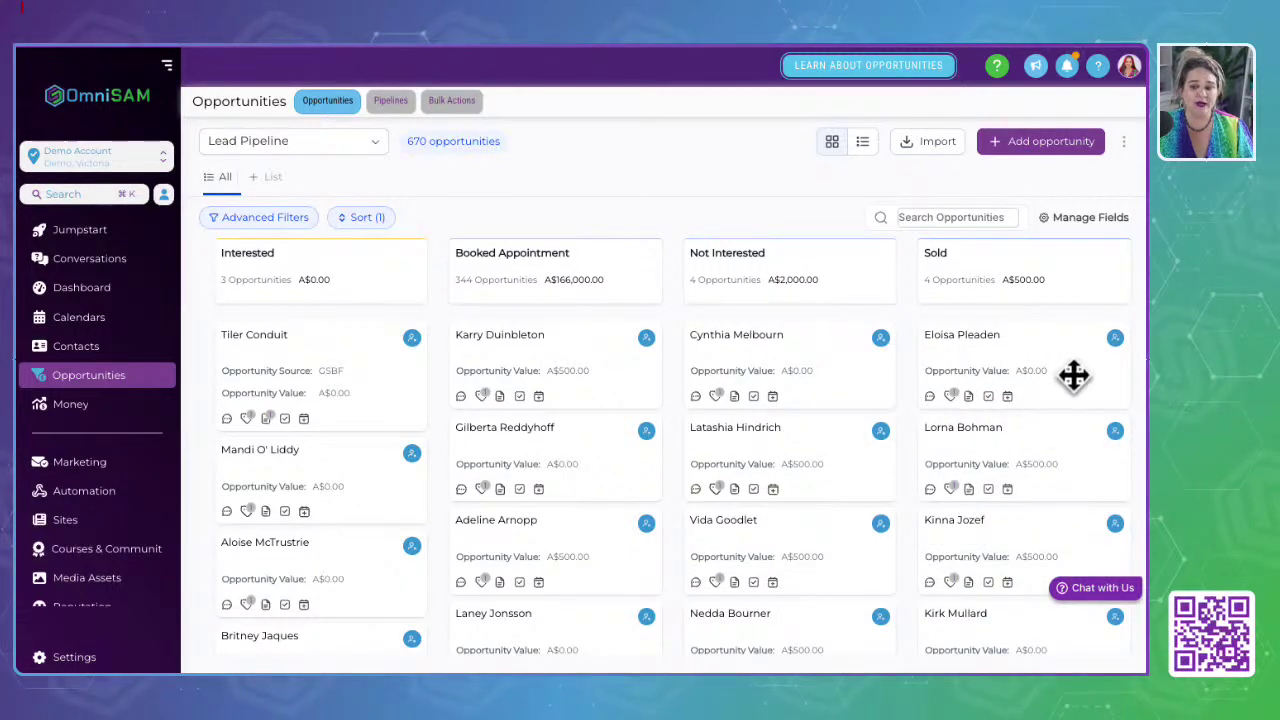
pyautogui.moveTo(1073, 375); pyautogui.dragTo(740, 385)
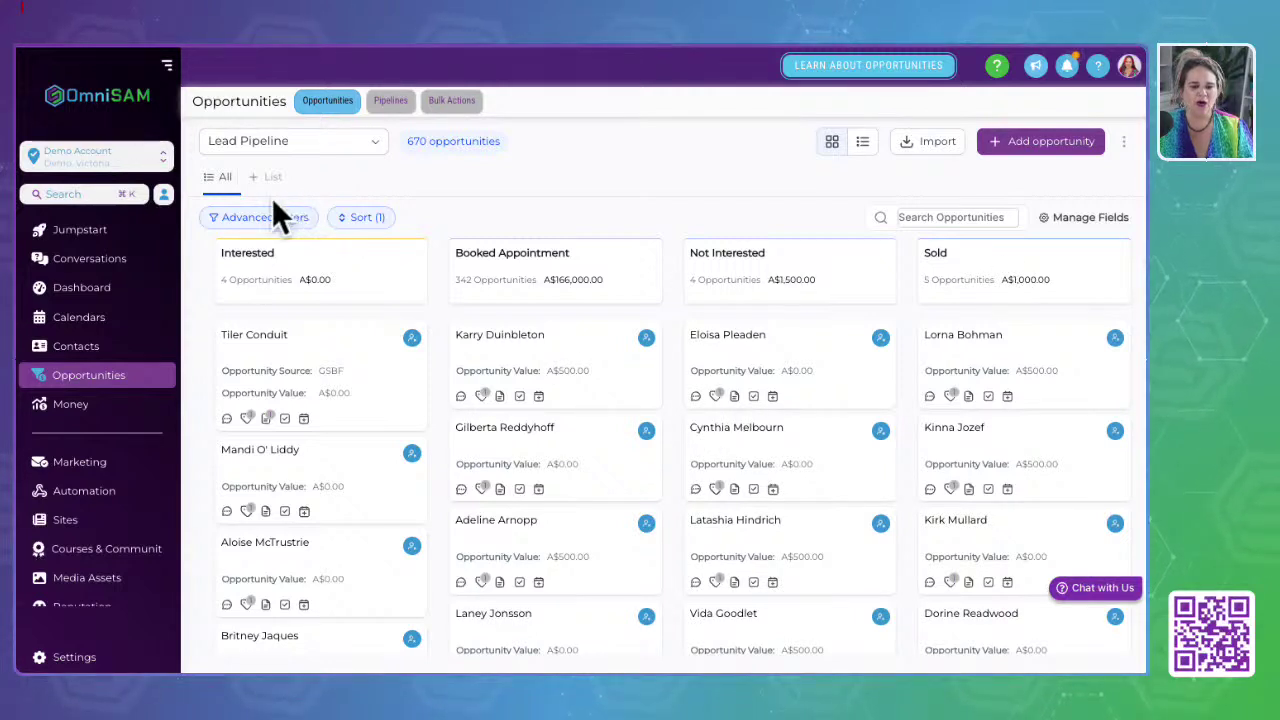
pyautogui.click(63, 412)
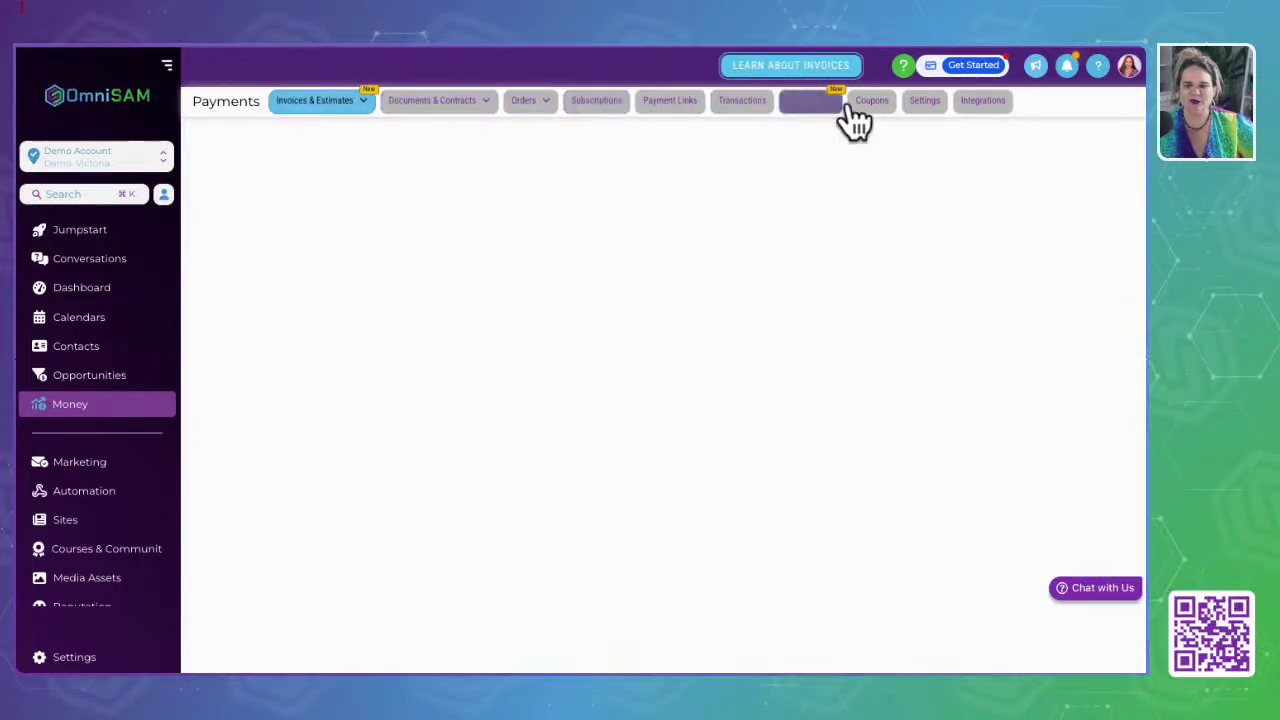
# Step: Open Recurring Invoices from the Invoices & Estimates menu, which shows no recurring invoices yet
pyautogui.moveTo(300, 106)
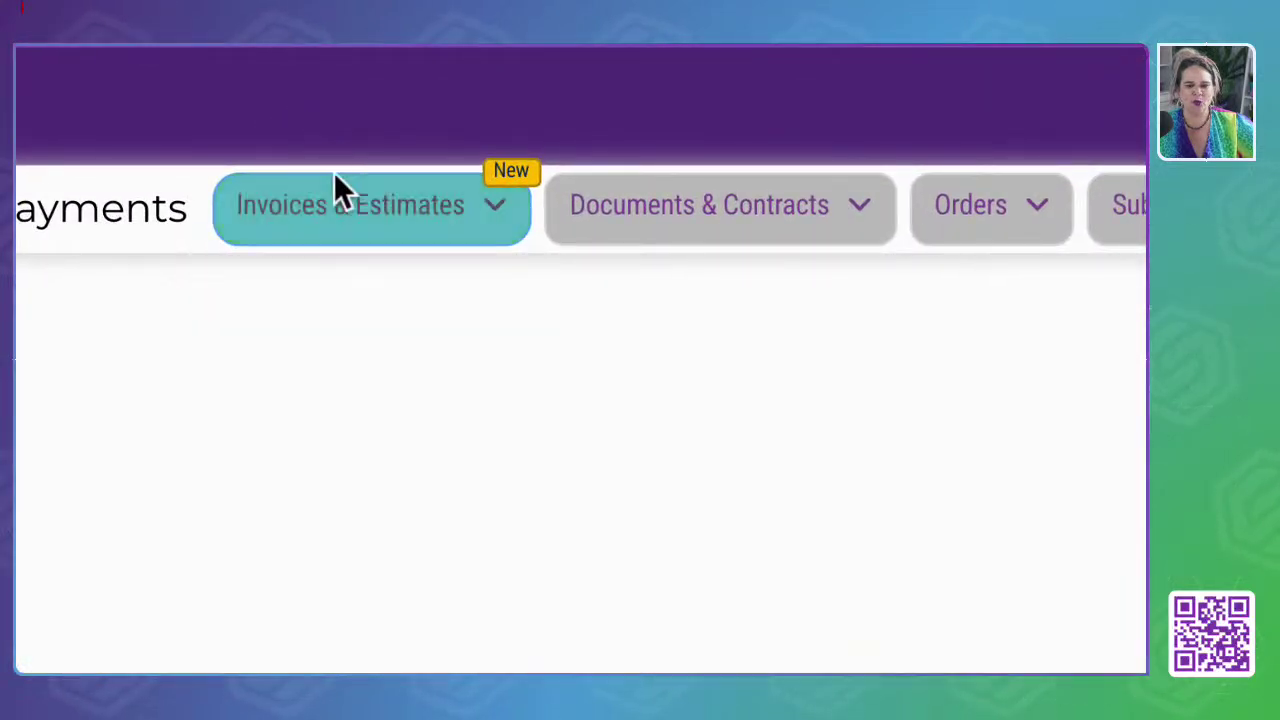
pyautogui.moveTo(293, 128)
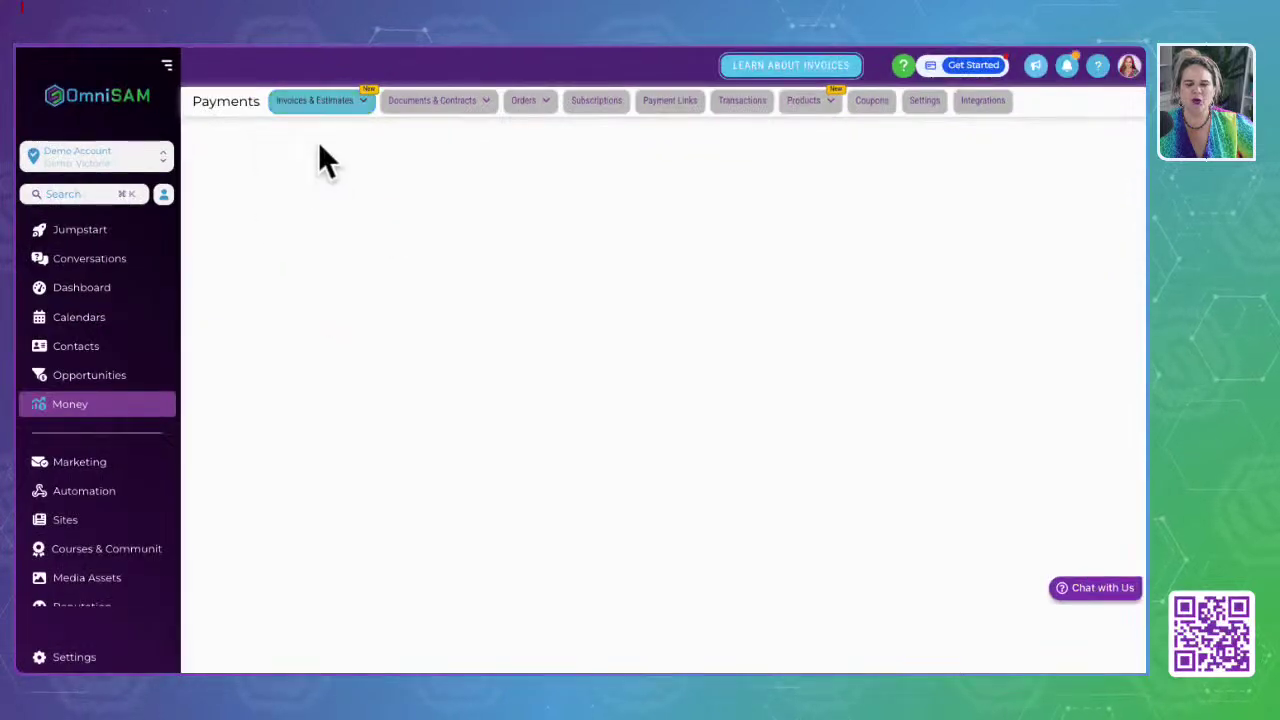
pyautogui.moveTo(341, 172)
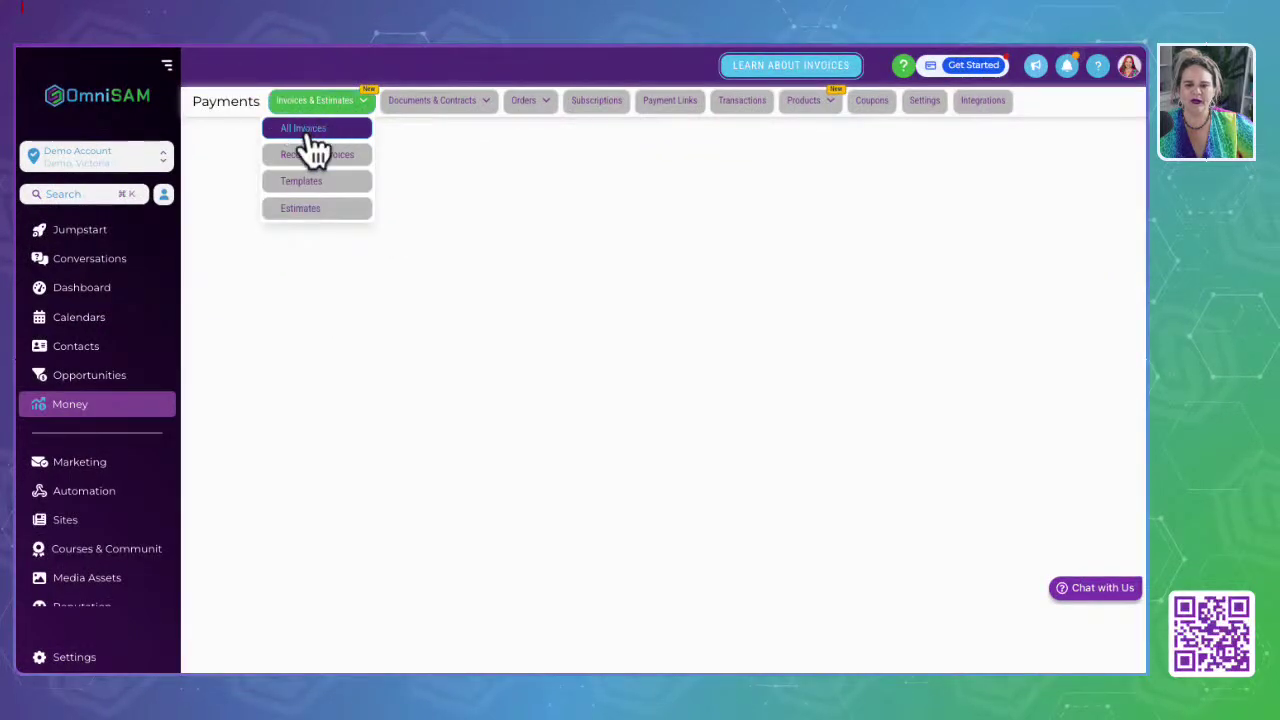
pyautogui.moveTo(368, 88)
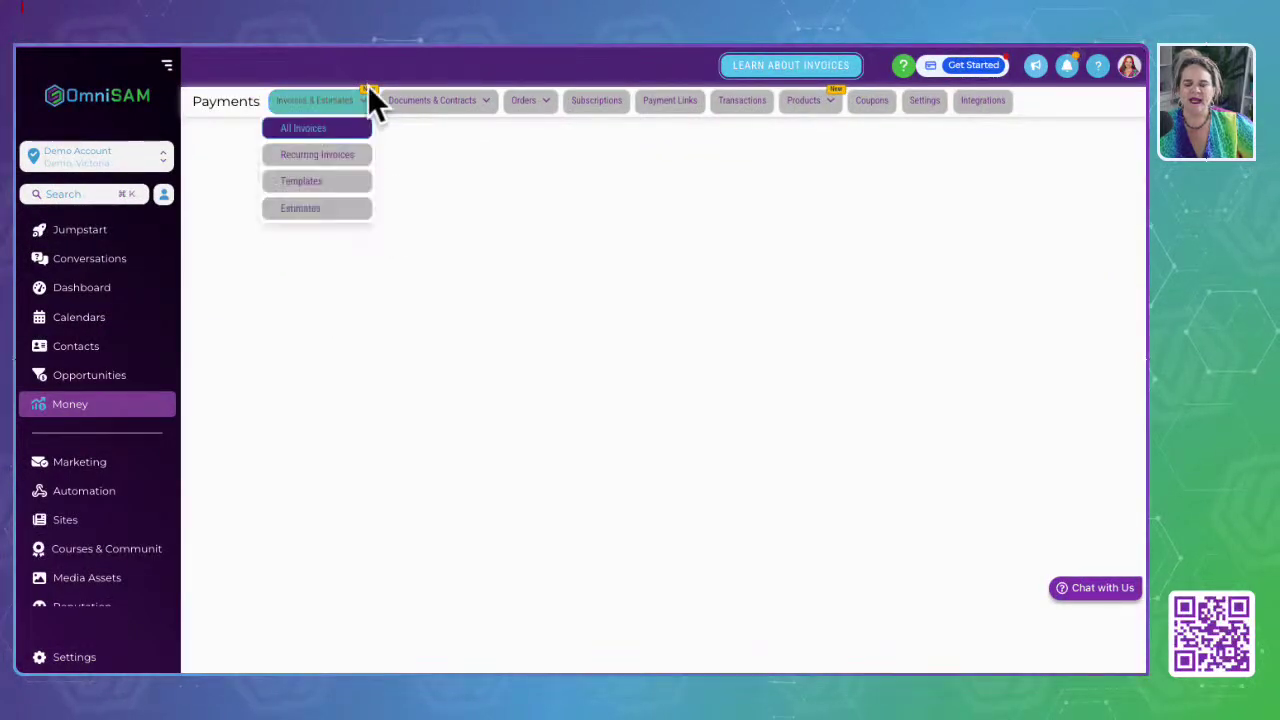
pyautogui.click(312, 158)
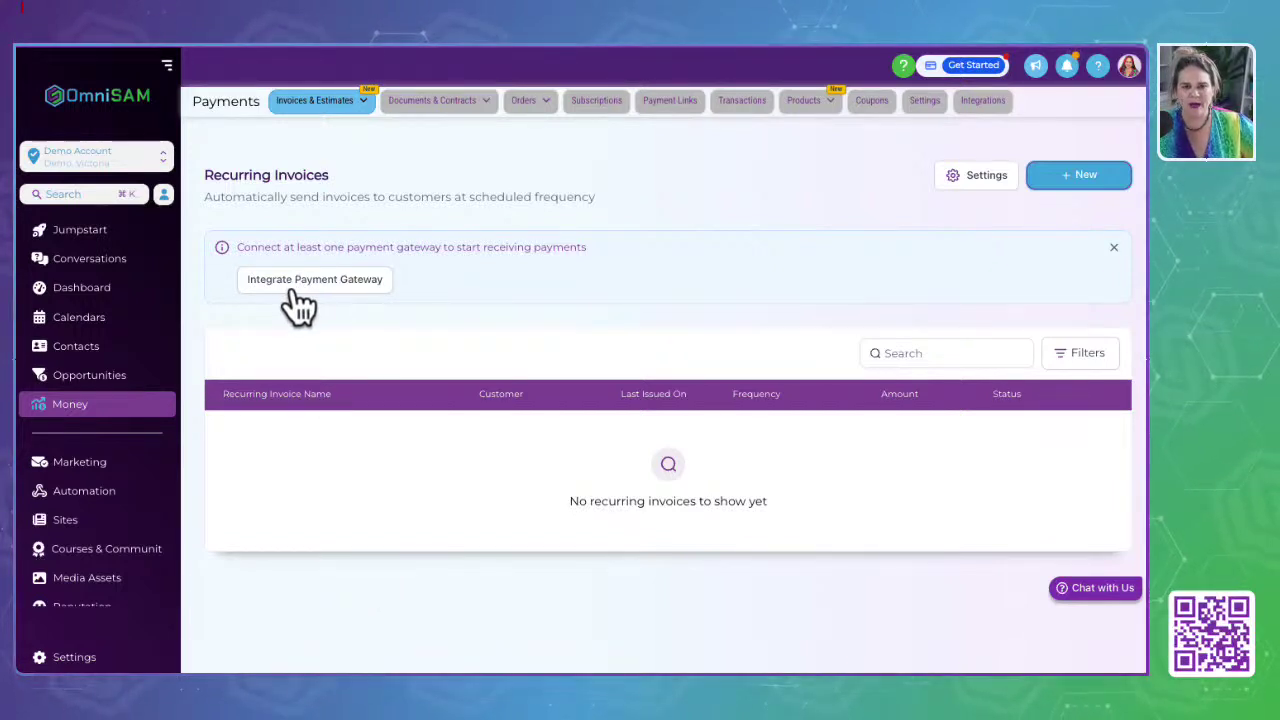
# Step: Check the empty Invoices and Estimates template lists, then start a New Template for invoices
pyautogui.click(322, 98)
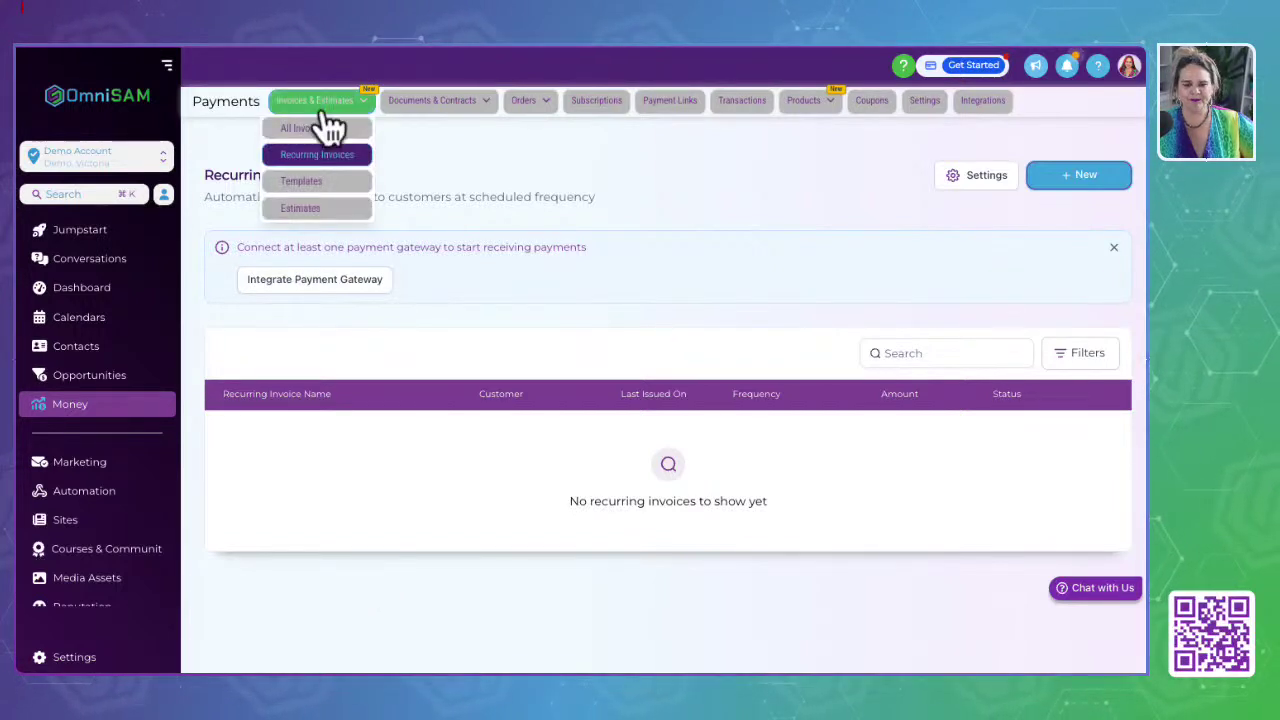
pyautogui.click(300, 185)
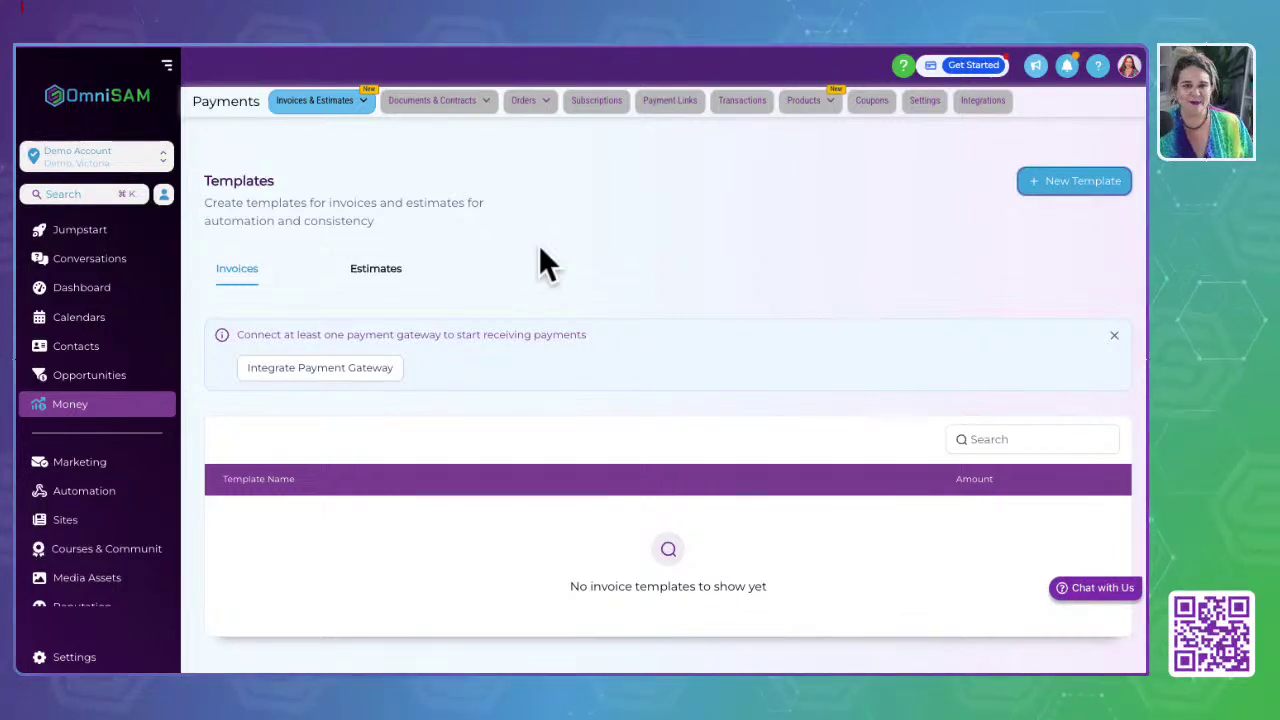
pyautogui.click(380, 278)
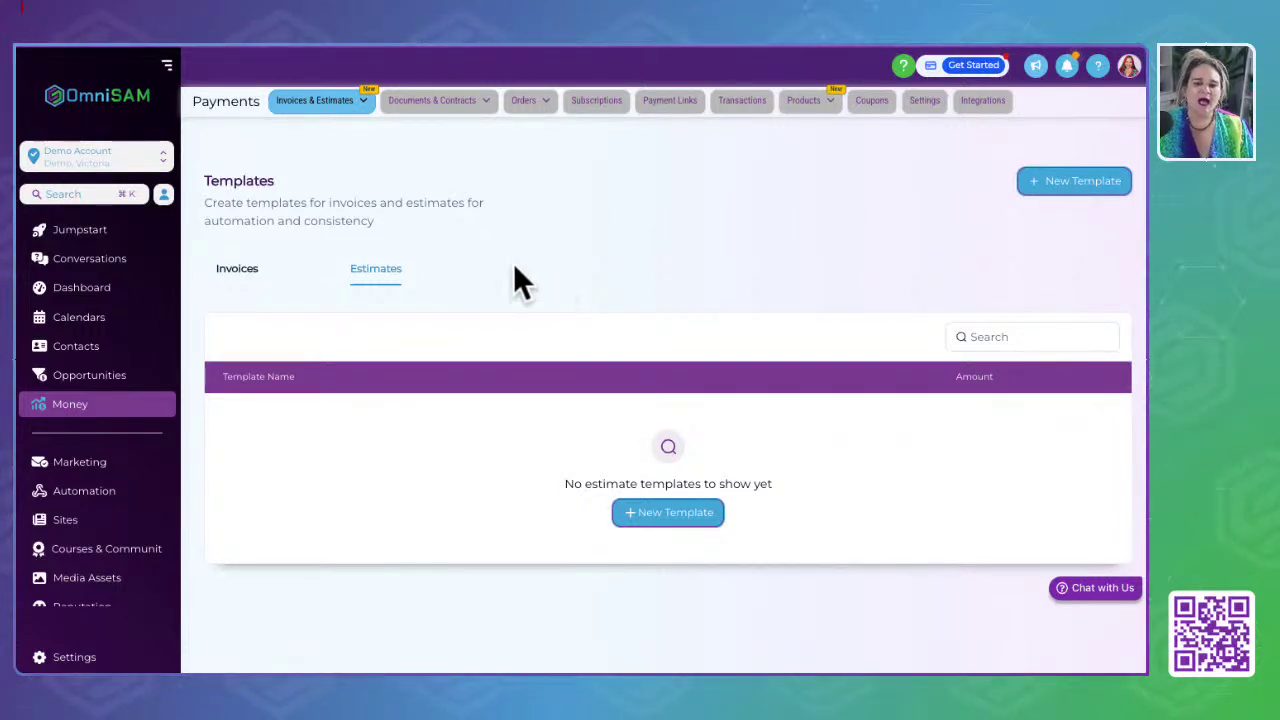
pyautogui.click(240, 268)
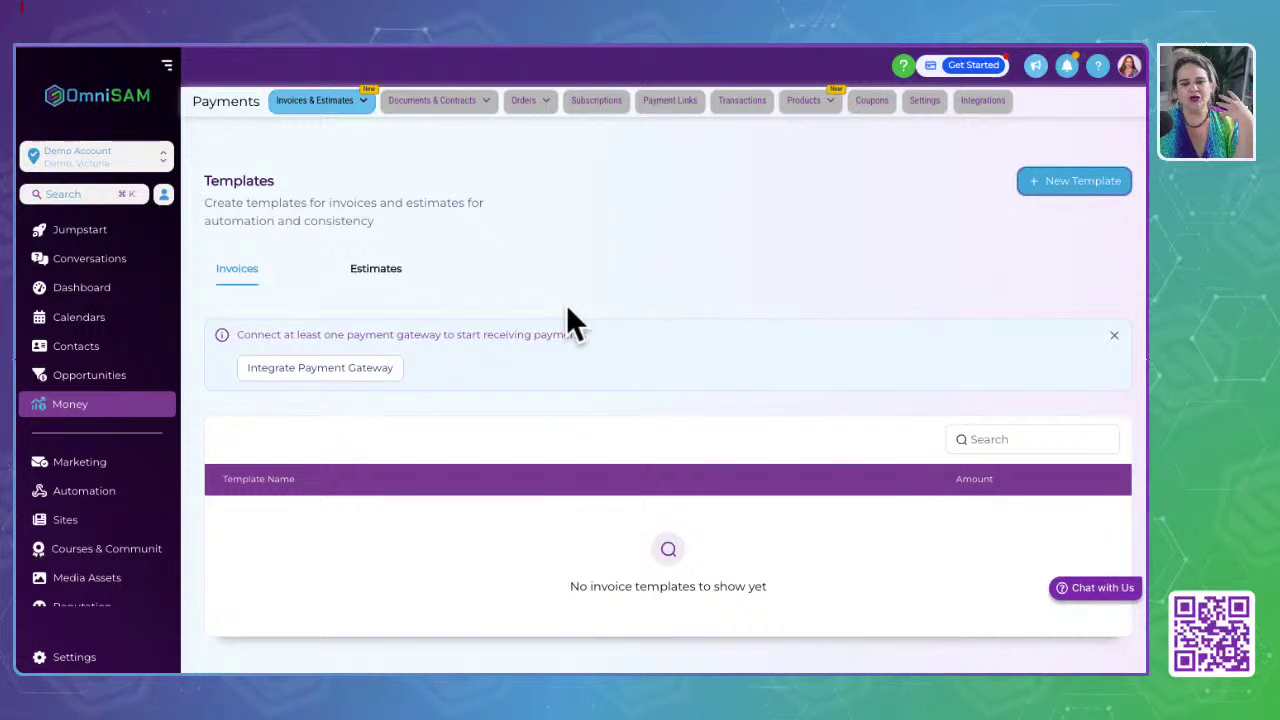
pyautogui.click(1085, 180)
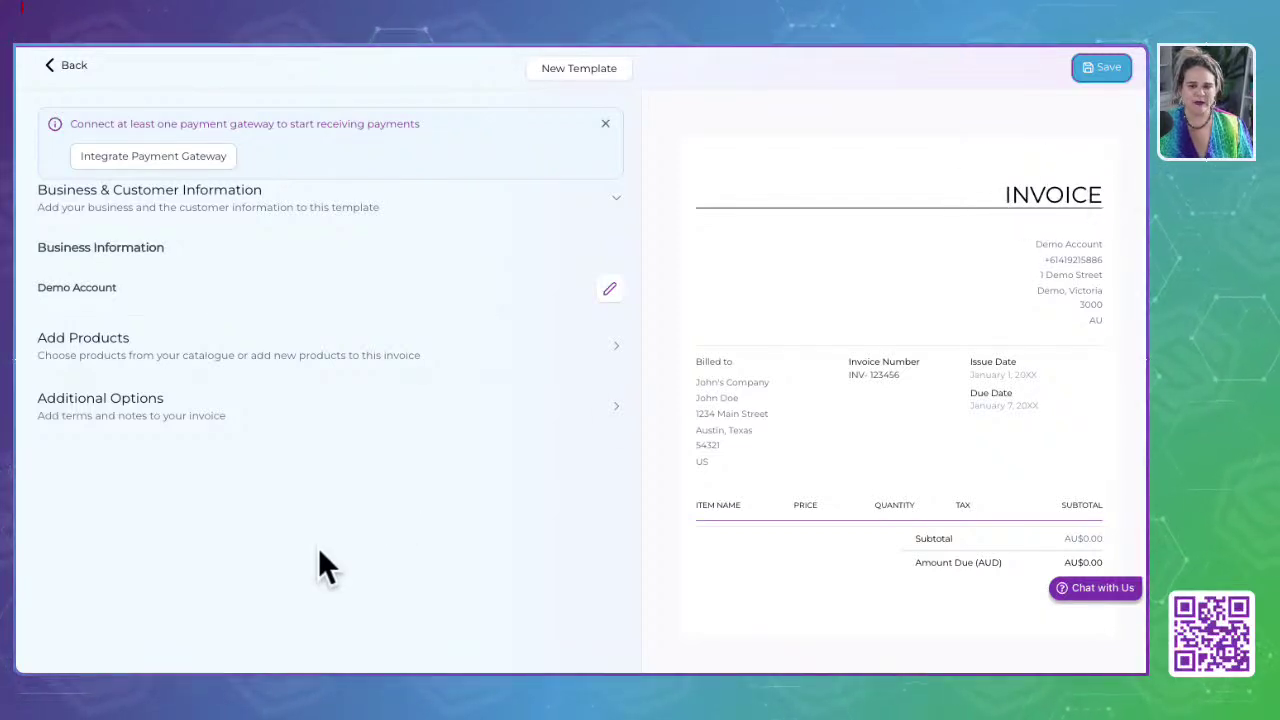
# Step: Change the template title from 'New Template' to 'Invoice Template'
pyautogui.click(584, 66)
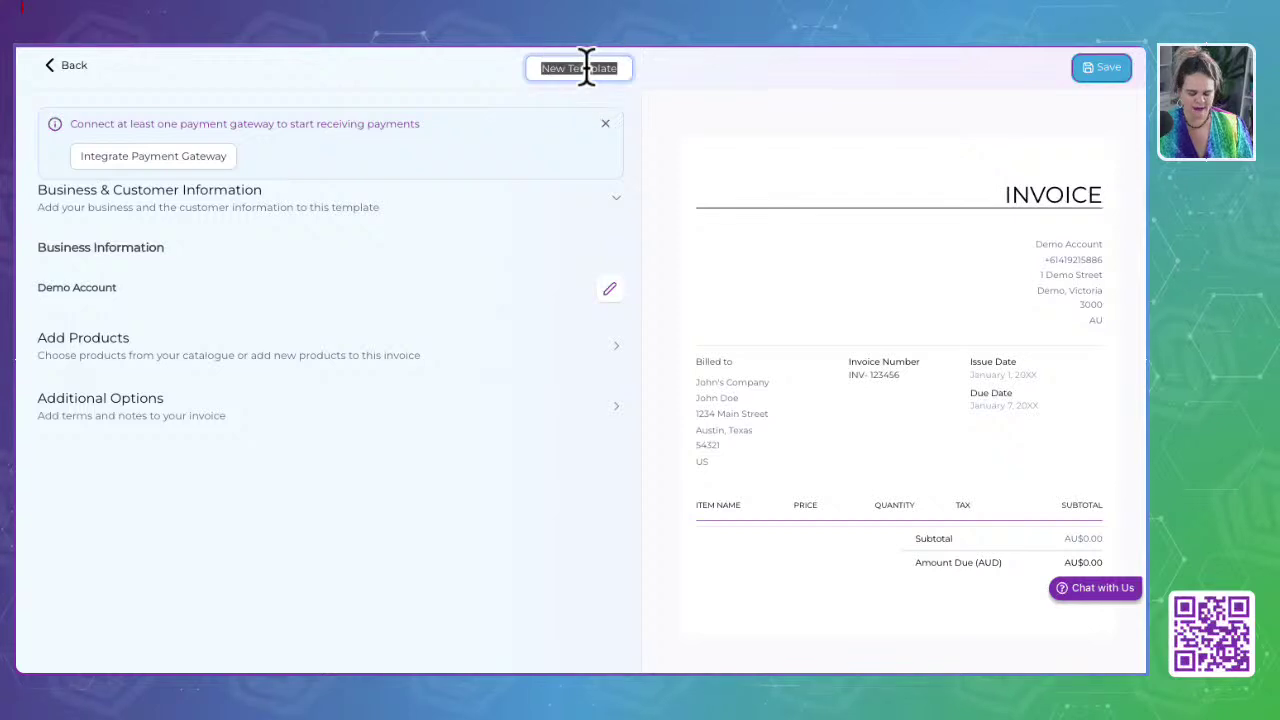
pyautogui.write('Invoice Template')
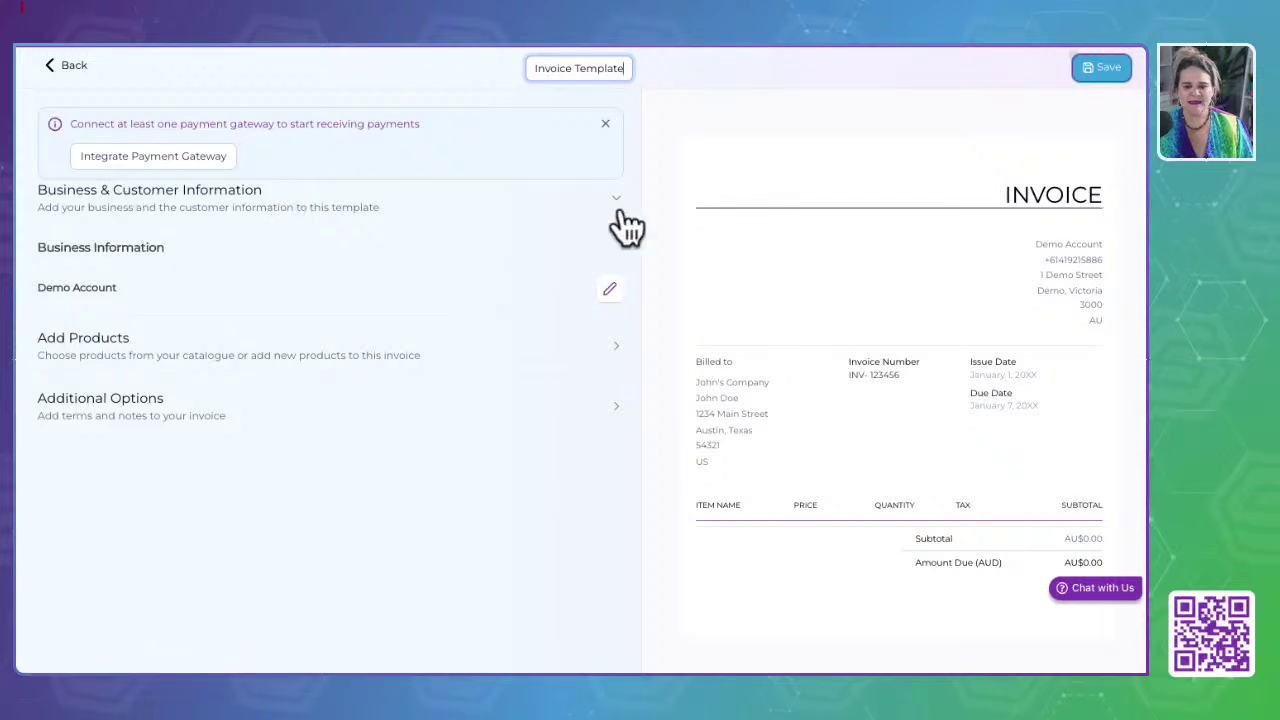
pyautogui.click(621, 205)
pyautogui.click(620, 206)
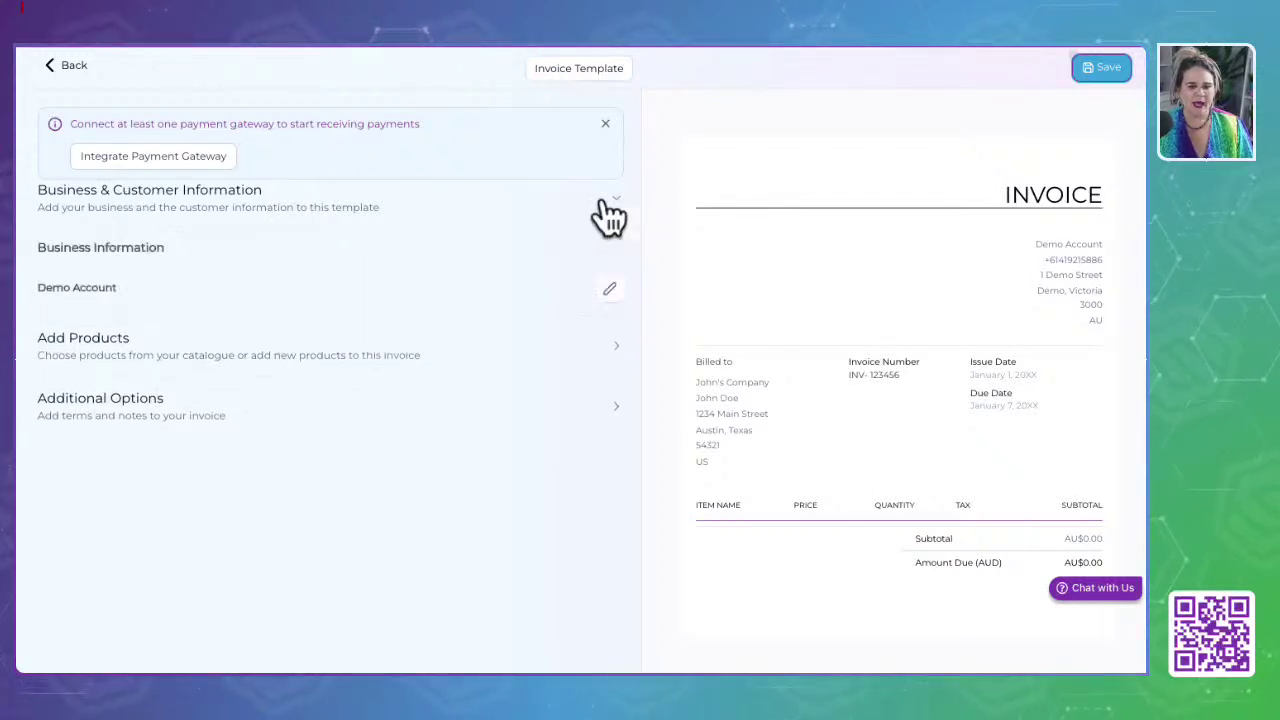
pyautogui.click(608, 287)
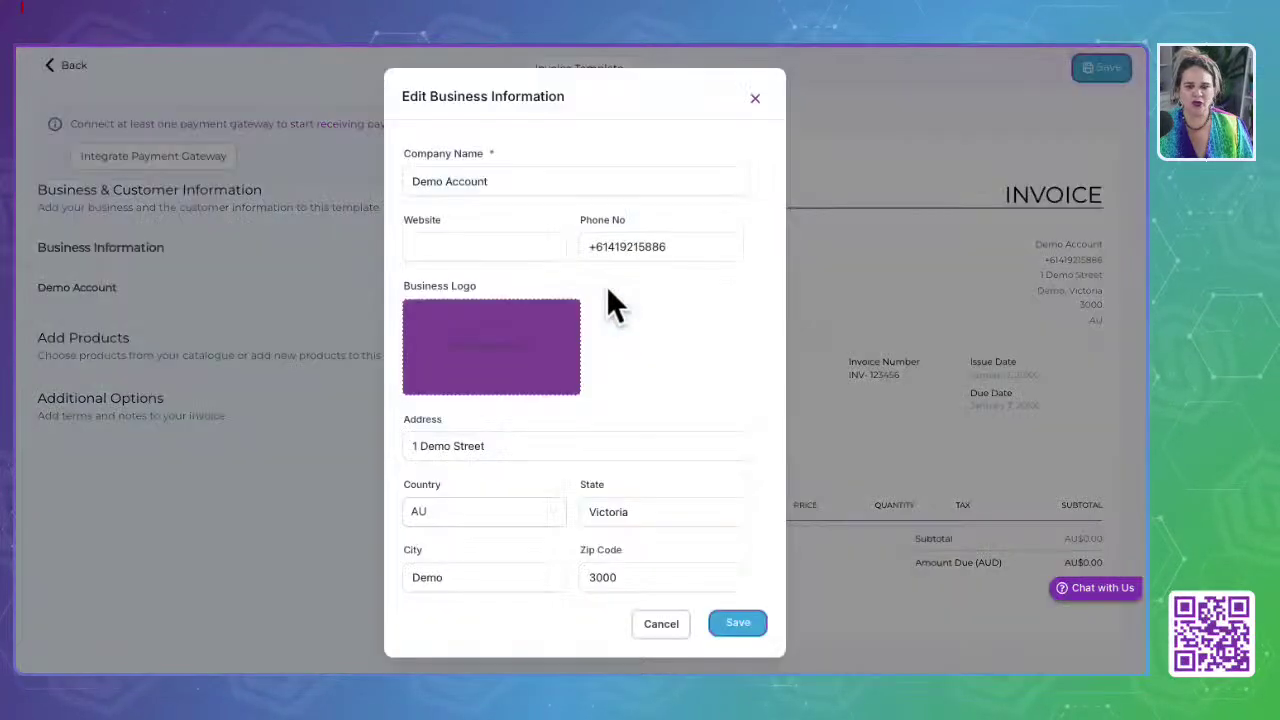
pyautogui.moveTo(491, 182); pyautogui.dragTo(342, 180)
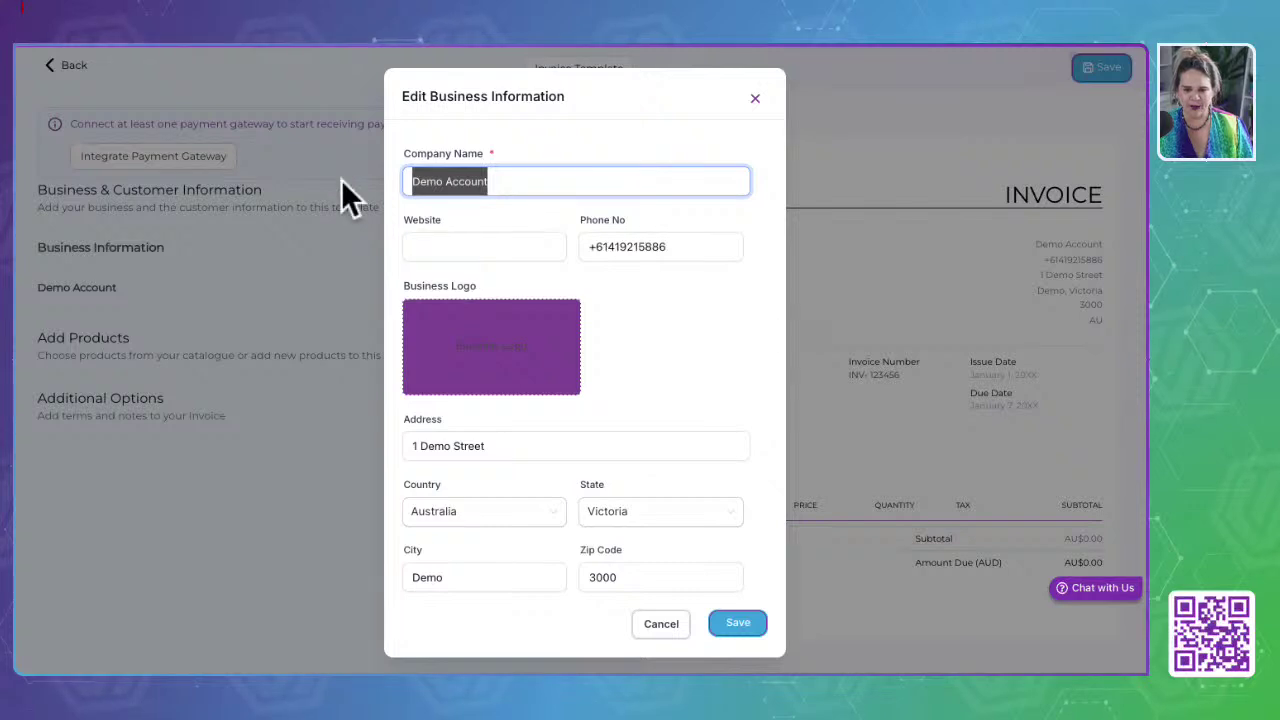
pyautogui.click(478, 246)
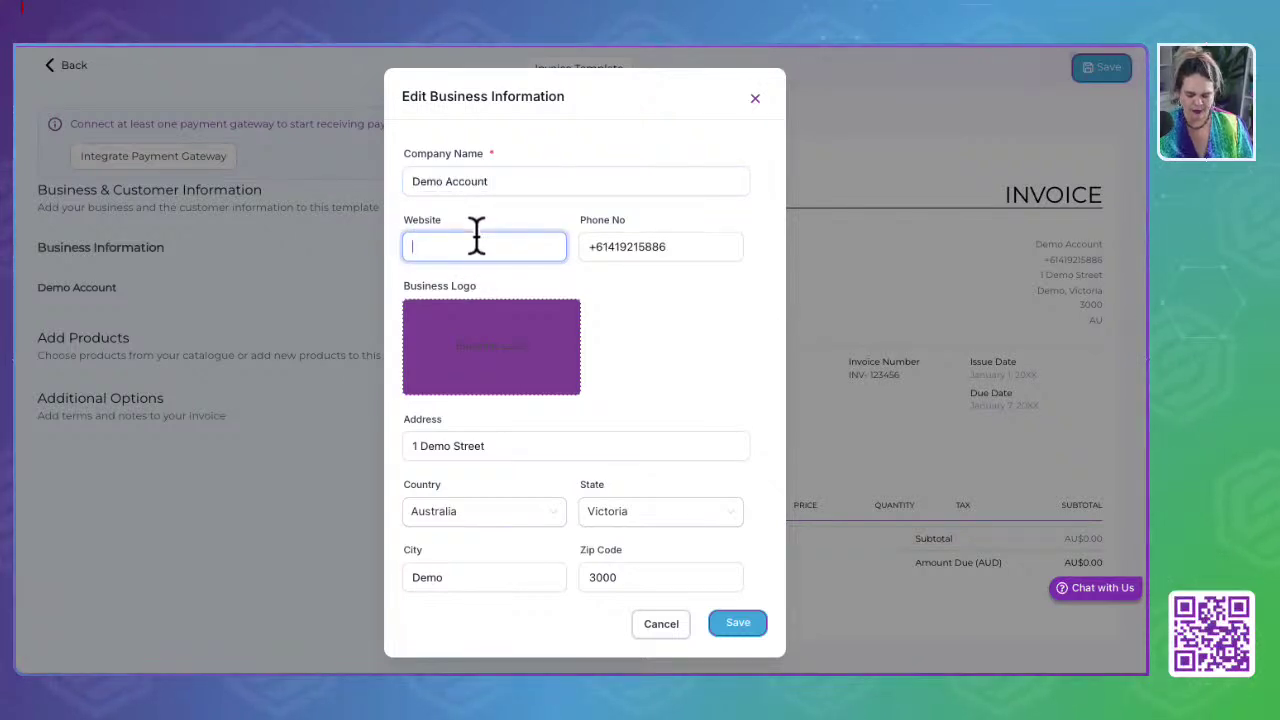
pyautogui.write('www.omnisam.com.au')
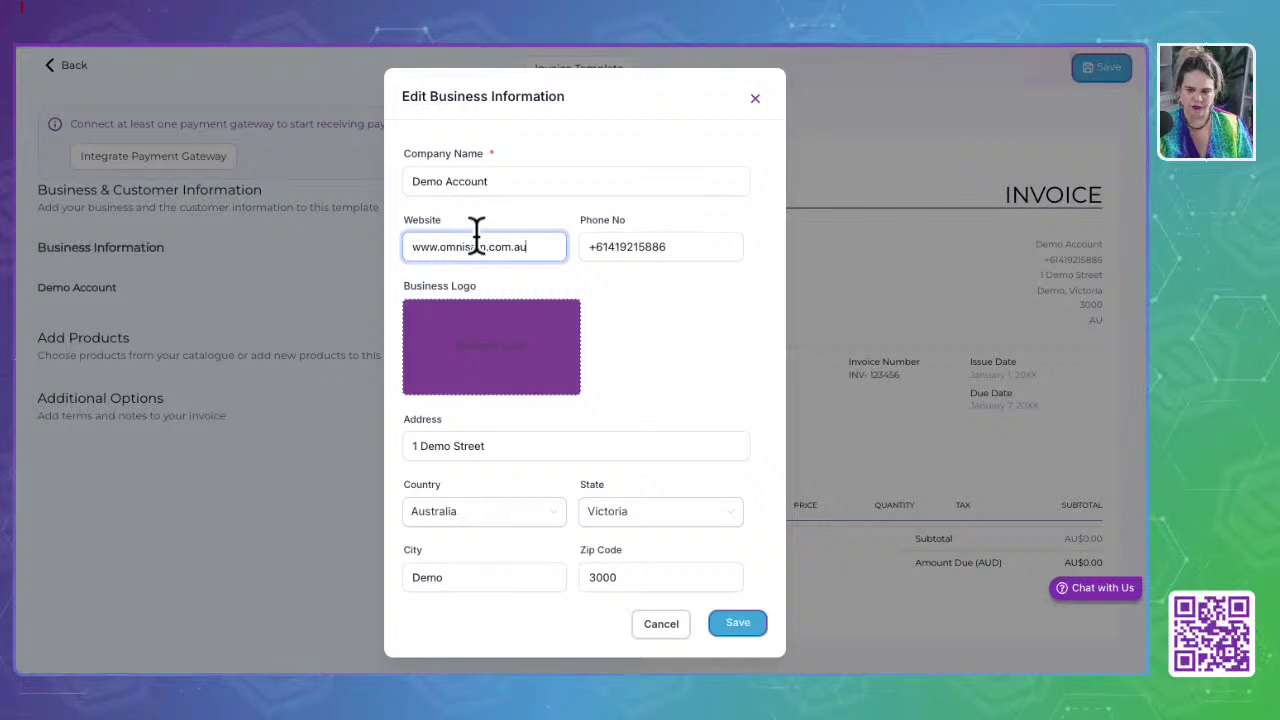
pyautogui.click(476, 356)
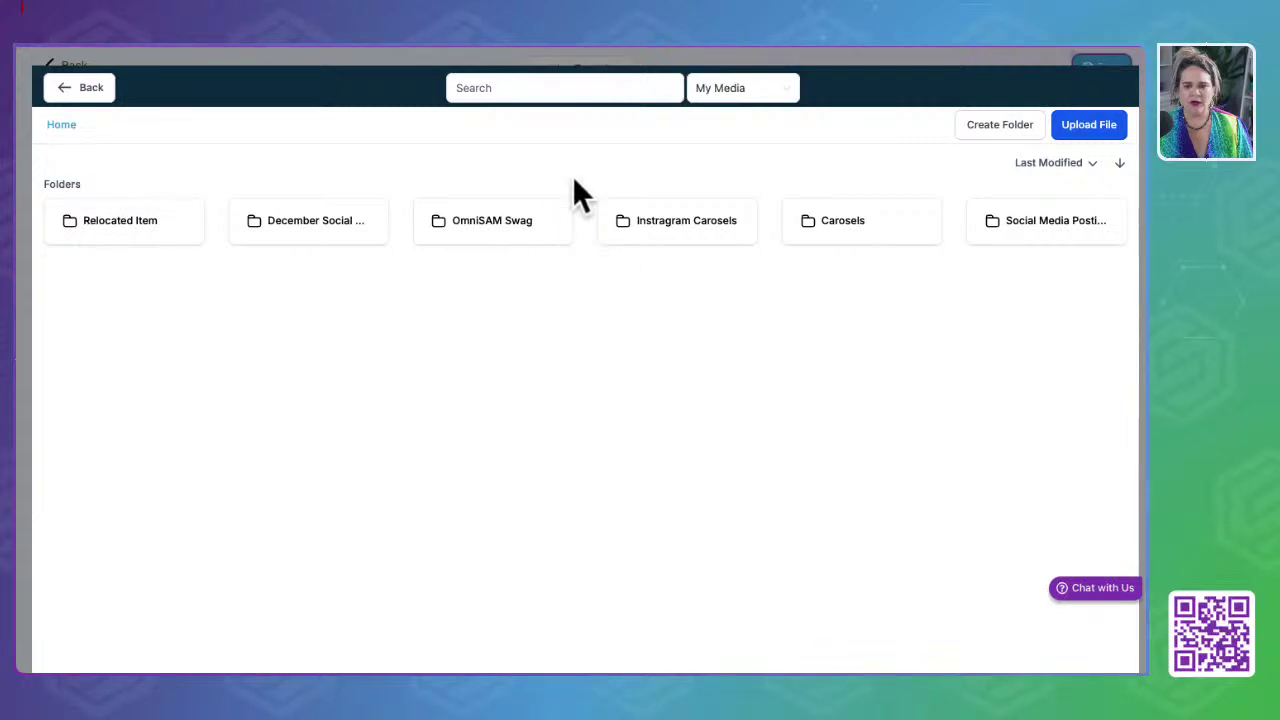
pyautogui.click(500, 238)
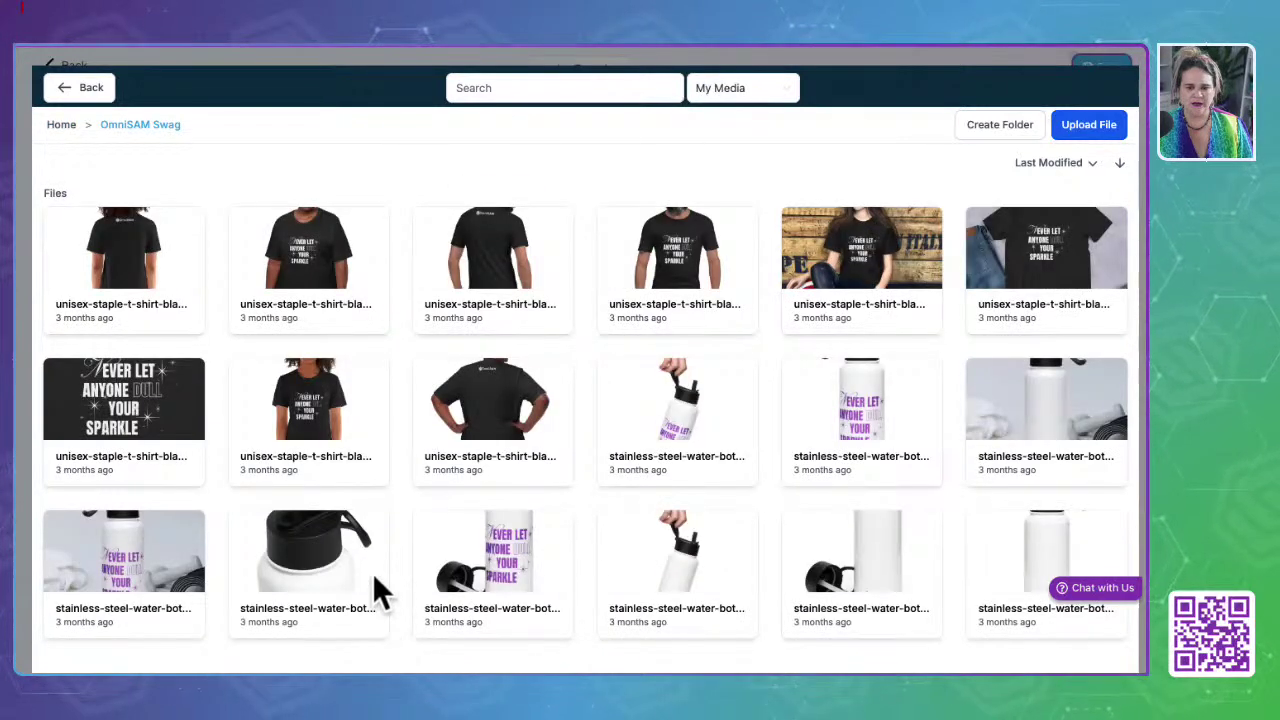
pyautogui.click(121, 417)
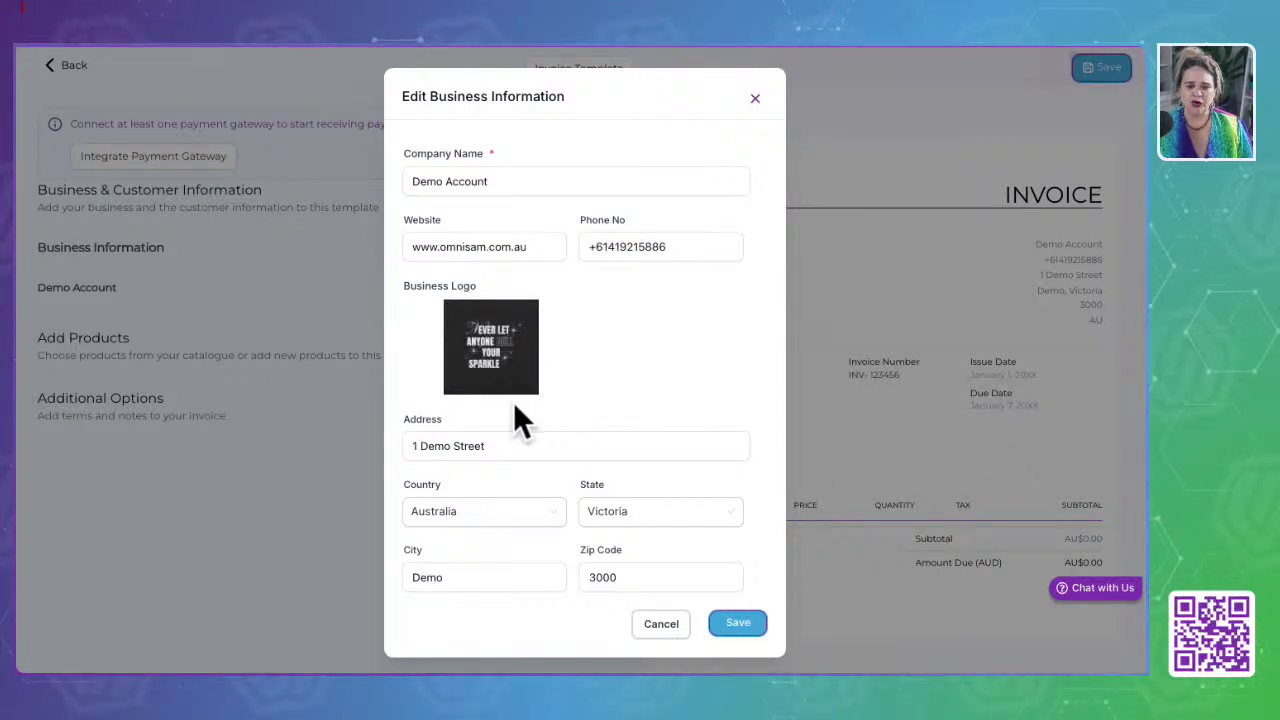
pyautogui.click(736, 624)
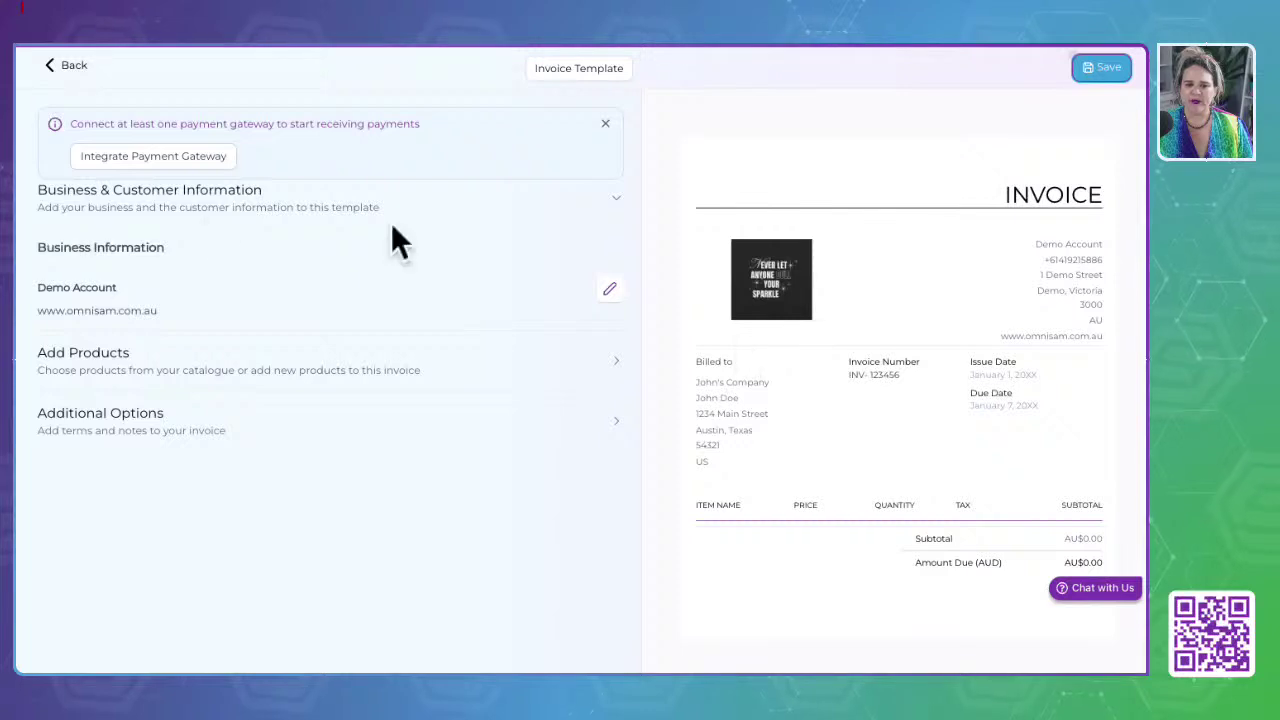
# Step: Add two Unisex t-shirt lines: L / Black Heather and 2XL / Black Heather
pyautogui.click(610, 362)
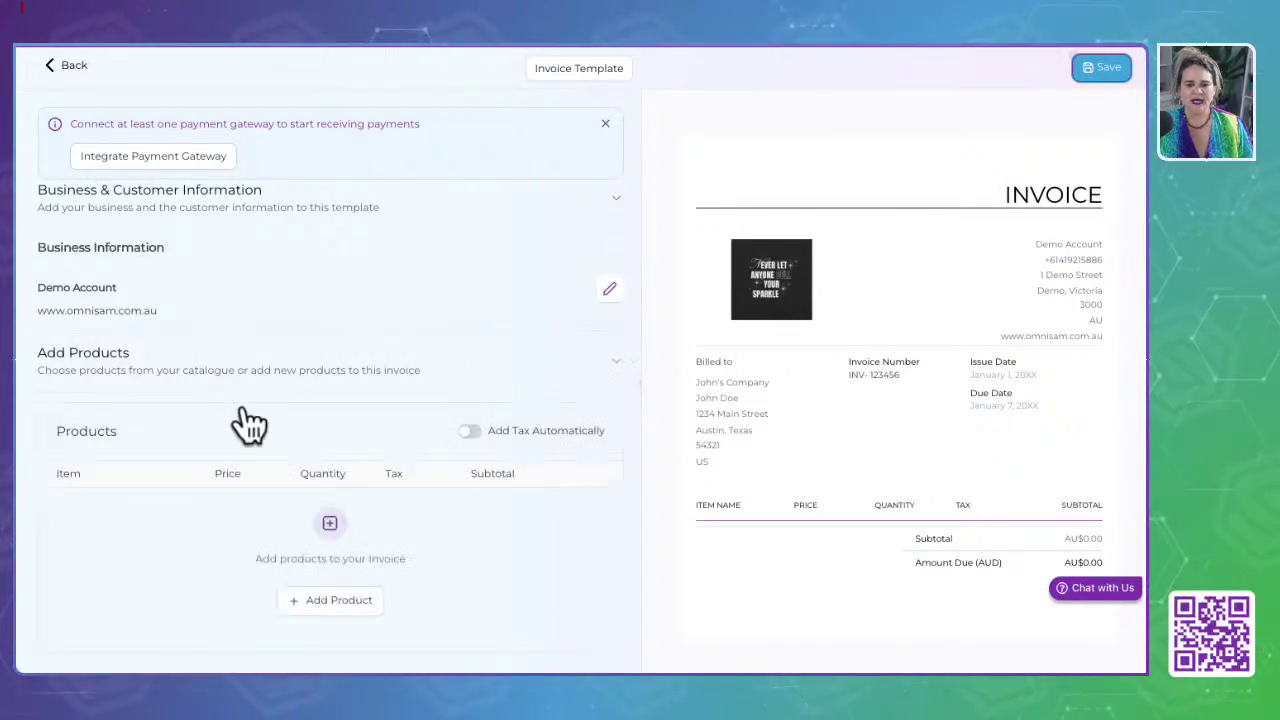
pyautogui.scroll(-2, 208, 405)
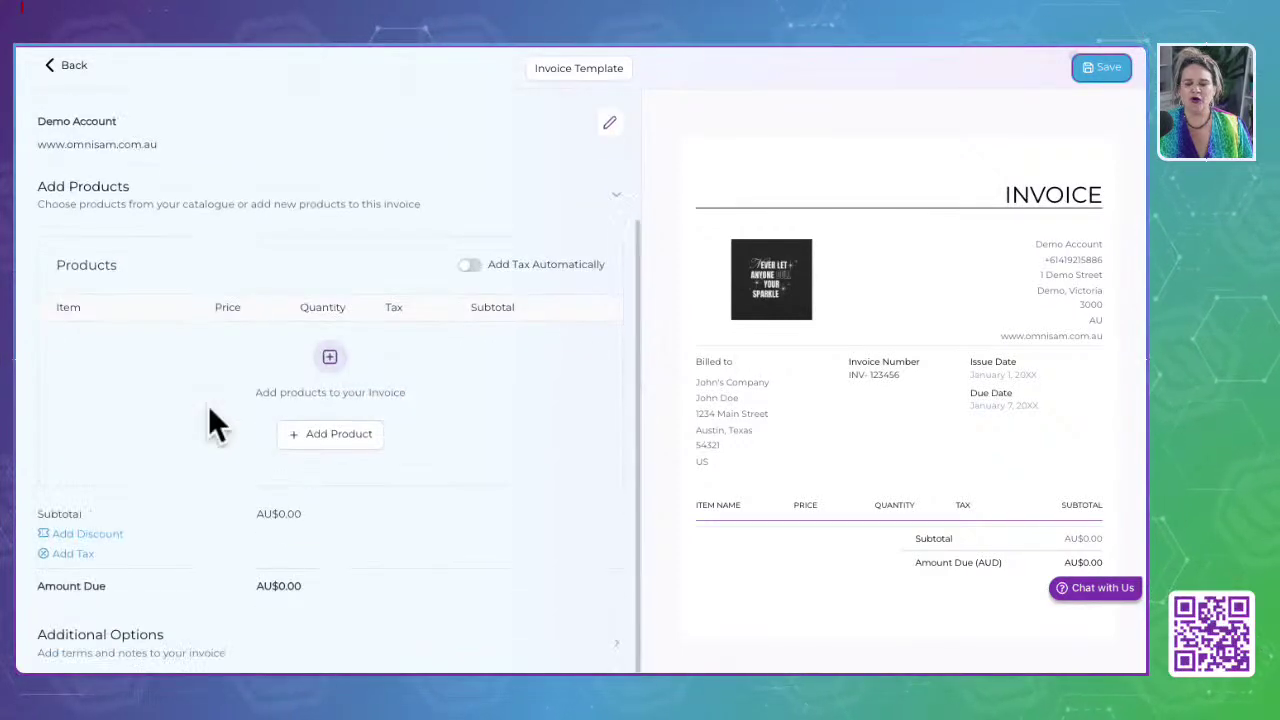
pyautogui.click(354, 436)
pyautogui.click(100, 410)
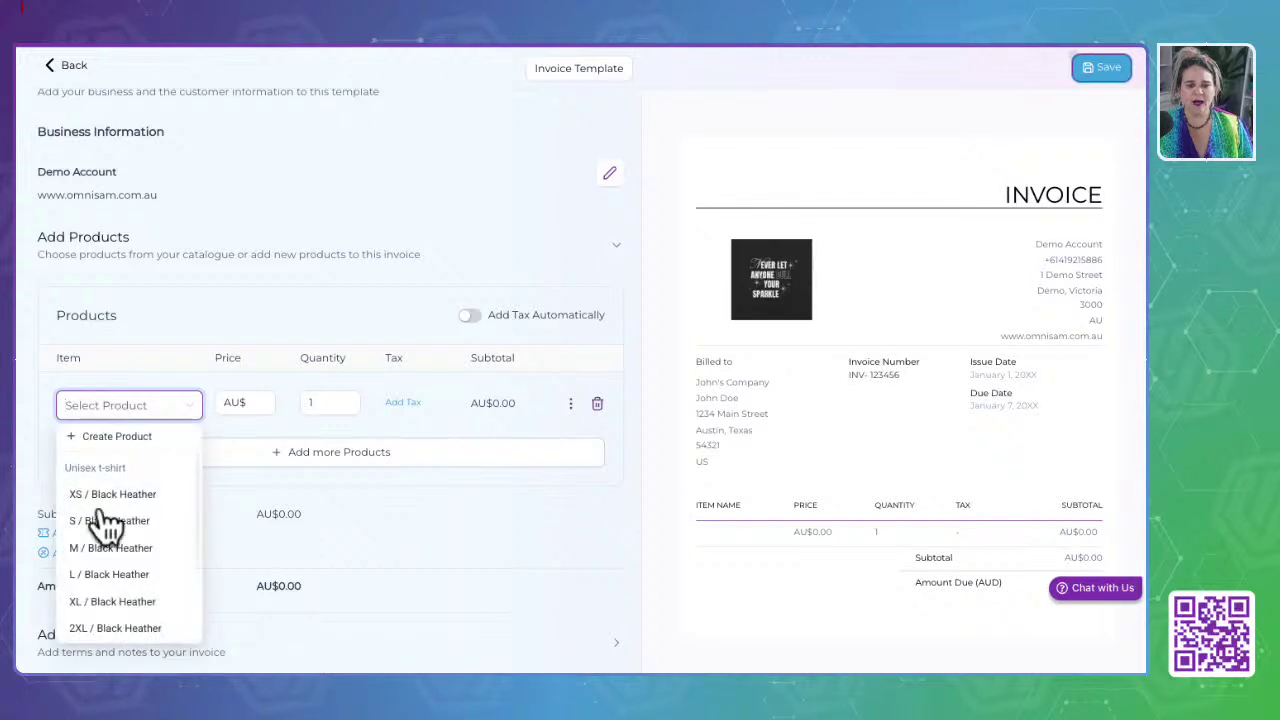
pyautogui.click(108, 576)
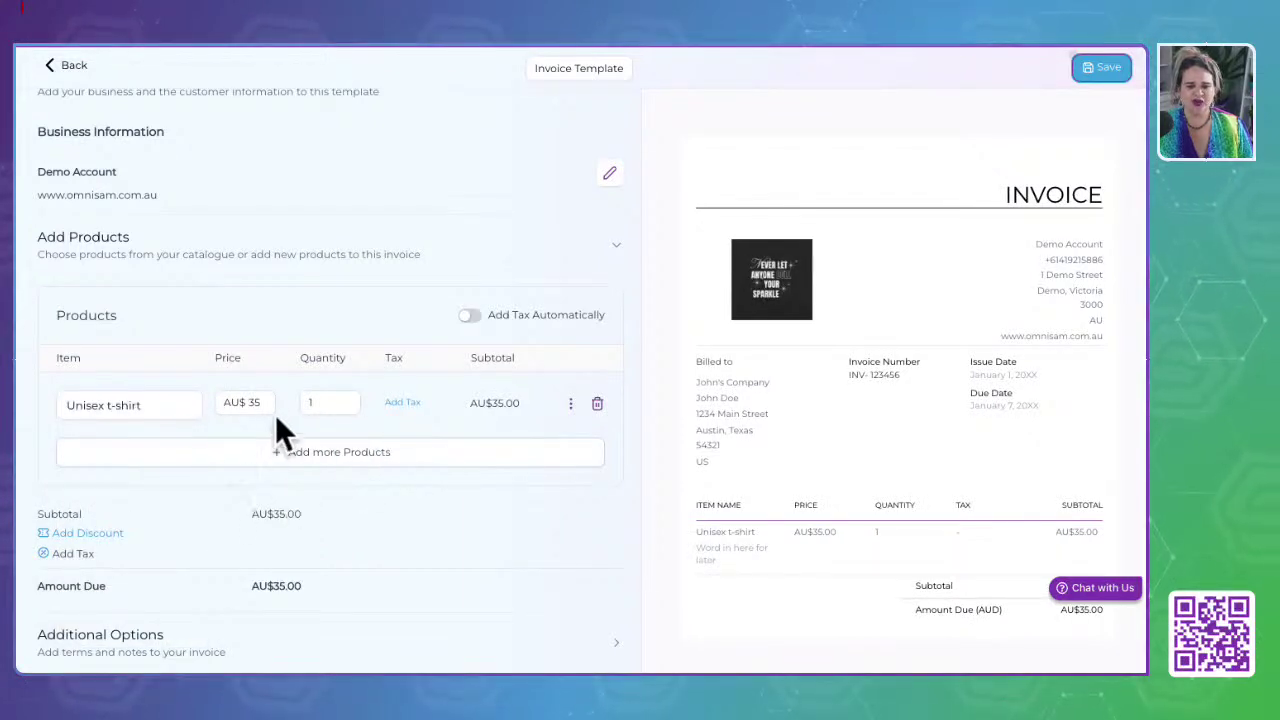
pyautogui.click(362, 455)
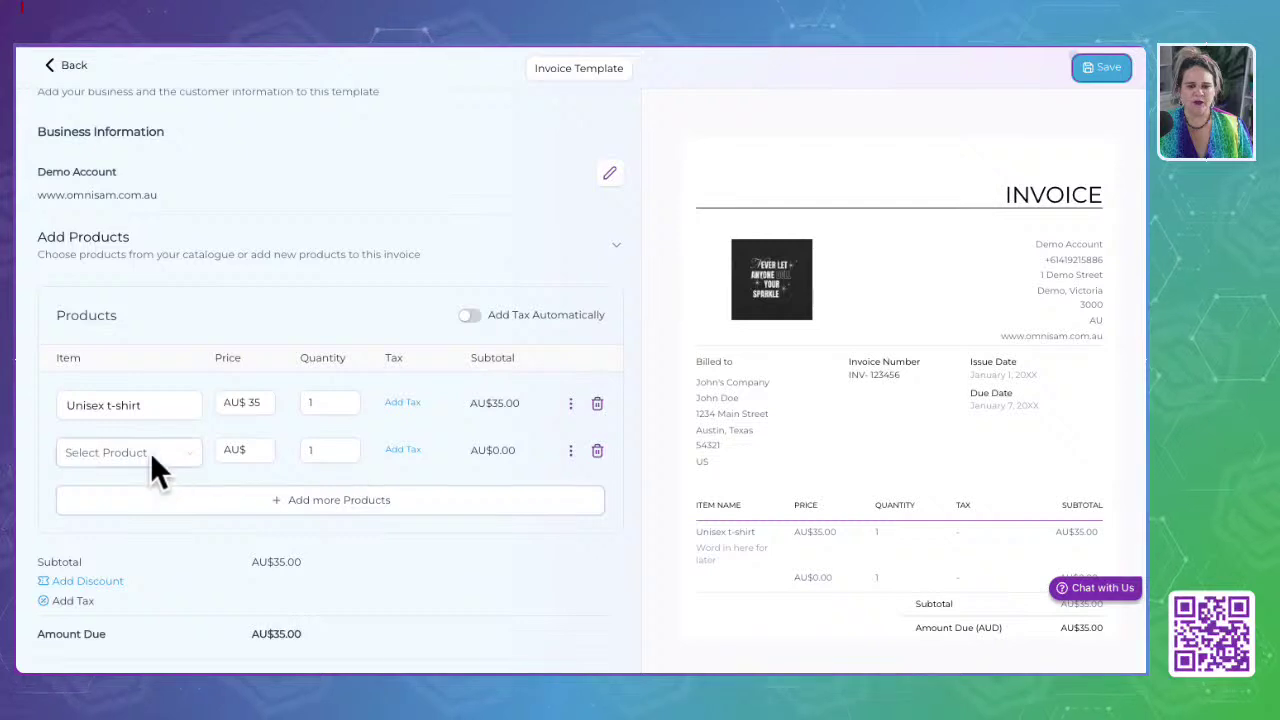
pyautogui.click(150, 458)
pyautogui.click(130, 420)
pyautogui.scroll(-1, 427, 400)
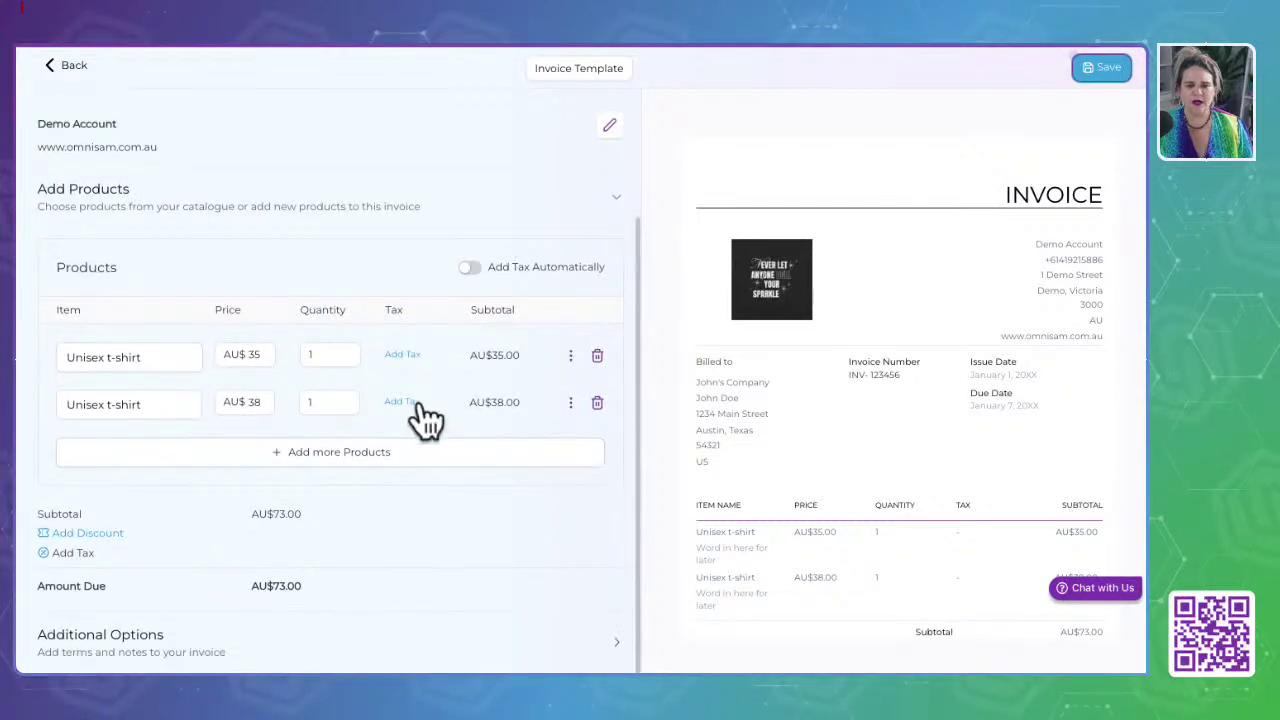
# Step: Add a stainless steel water bottle (AU$39.95) as the third line, making the subtotal AU$112.95
pyautogui.click(358, 457)
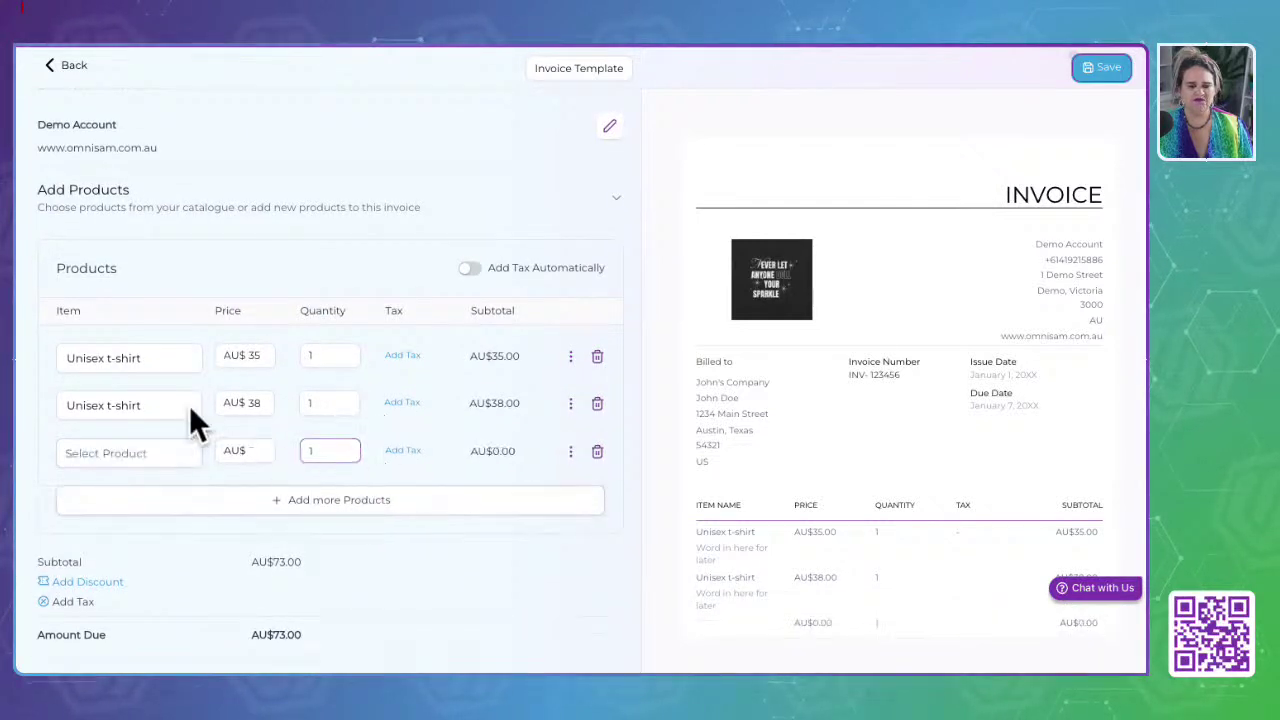
pyautogui.click(121, 455)
pyautogui.scroll(-5, 118, 393)
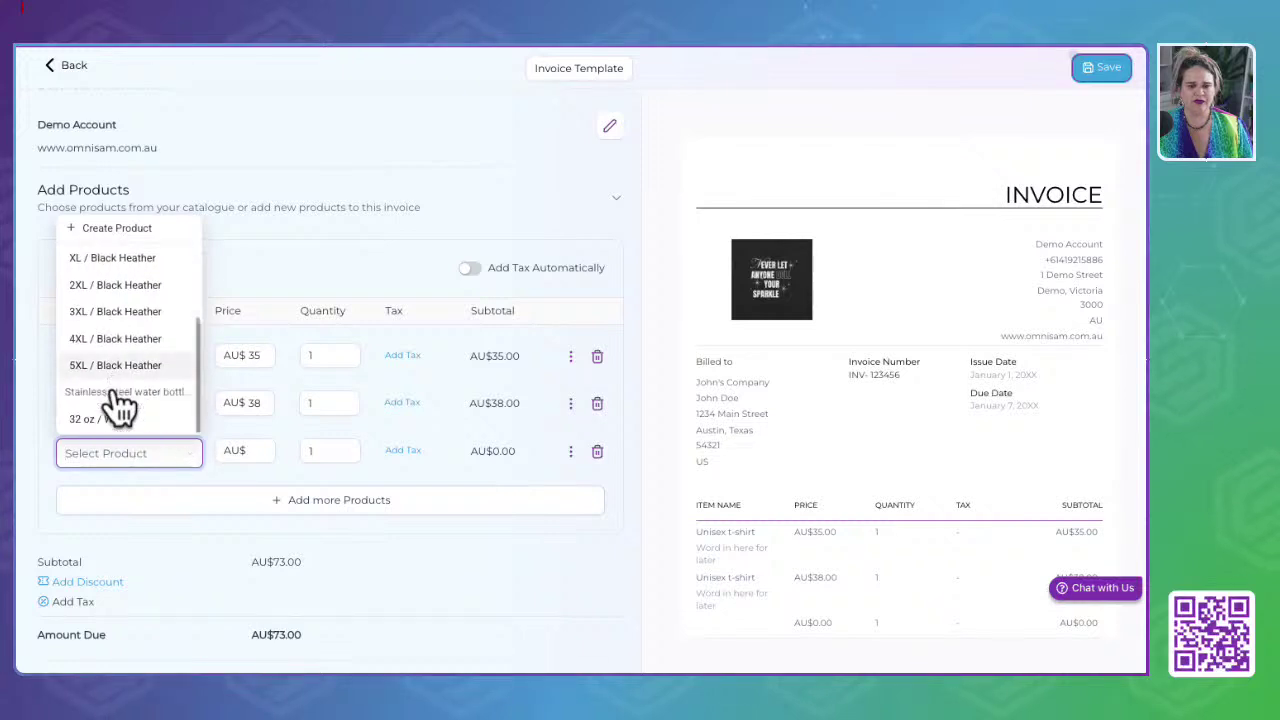
pyautogui.click(106, 437)
pyautogui.scroll(-1, 249, 457)
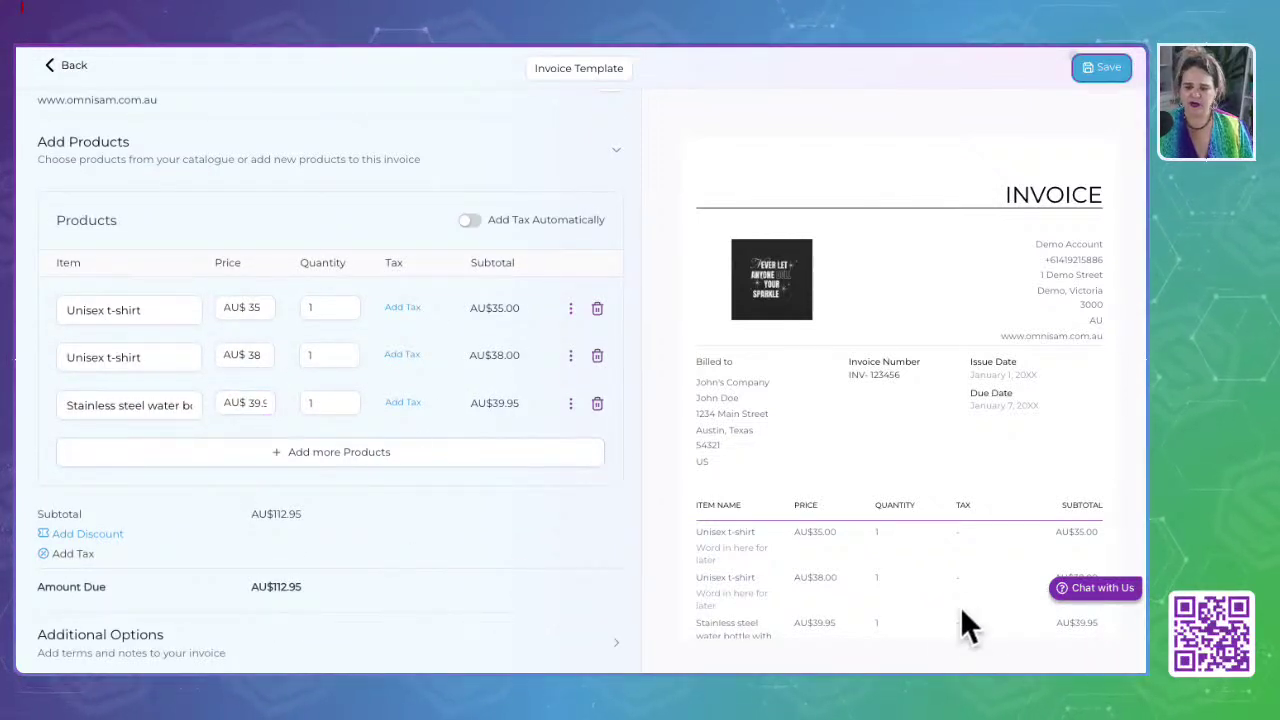
pyautogui.scroll(-3, 920, 512)
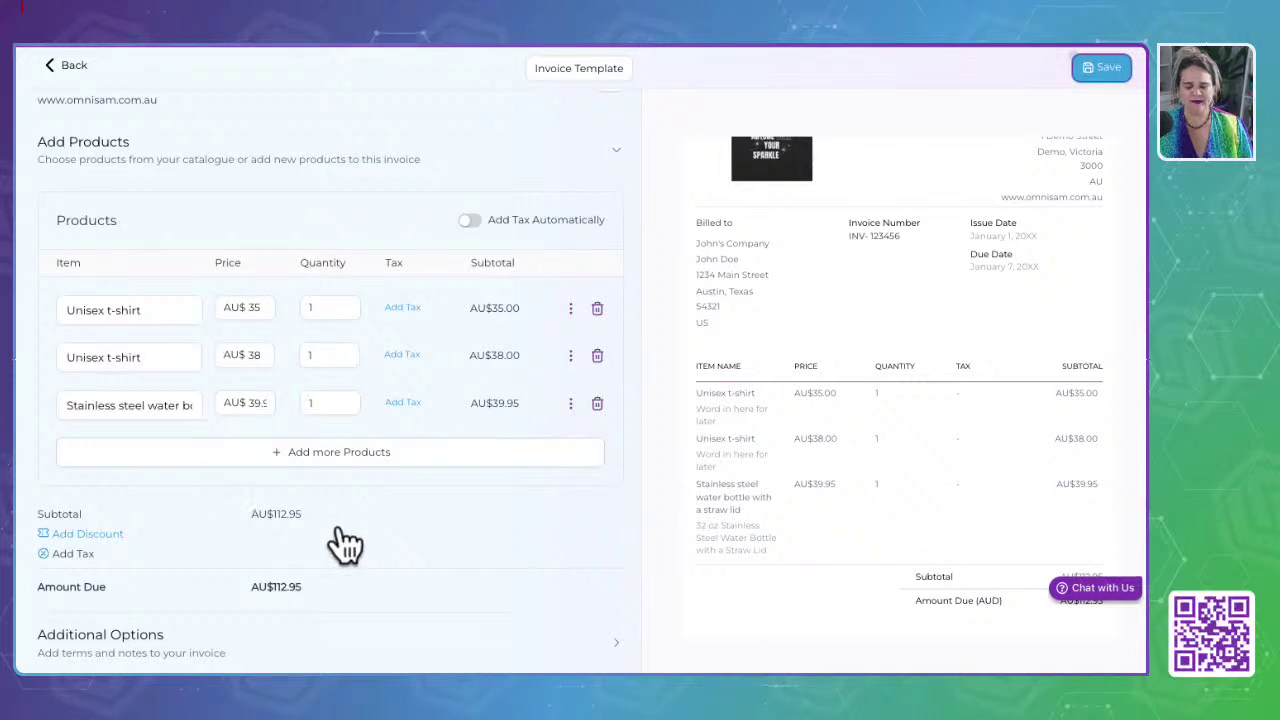
# Step: Apply a 28% percentage discount of AU$31.63, leaving AU$81.32 due
pyautogui.click(89, 535)
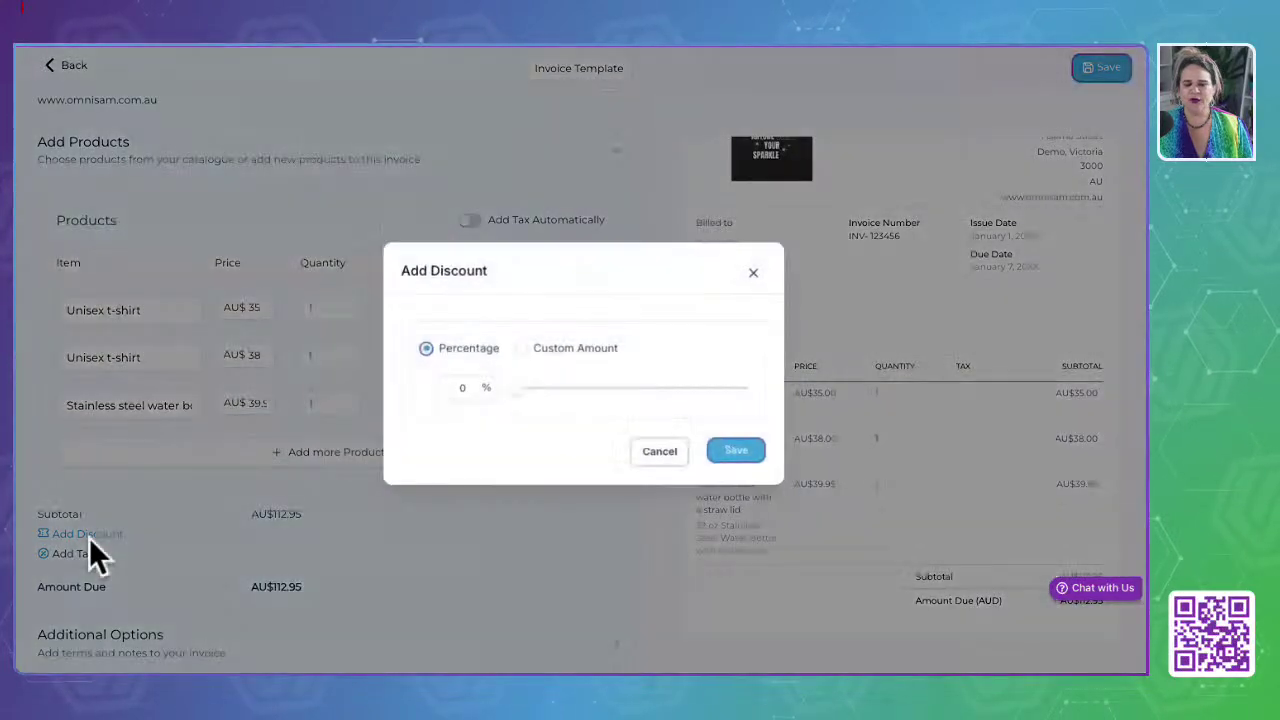
pyautogui.moveTo(518, 385); pyautogui.dragTo(551, 389)
pyautogui.click(521, 348)
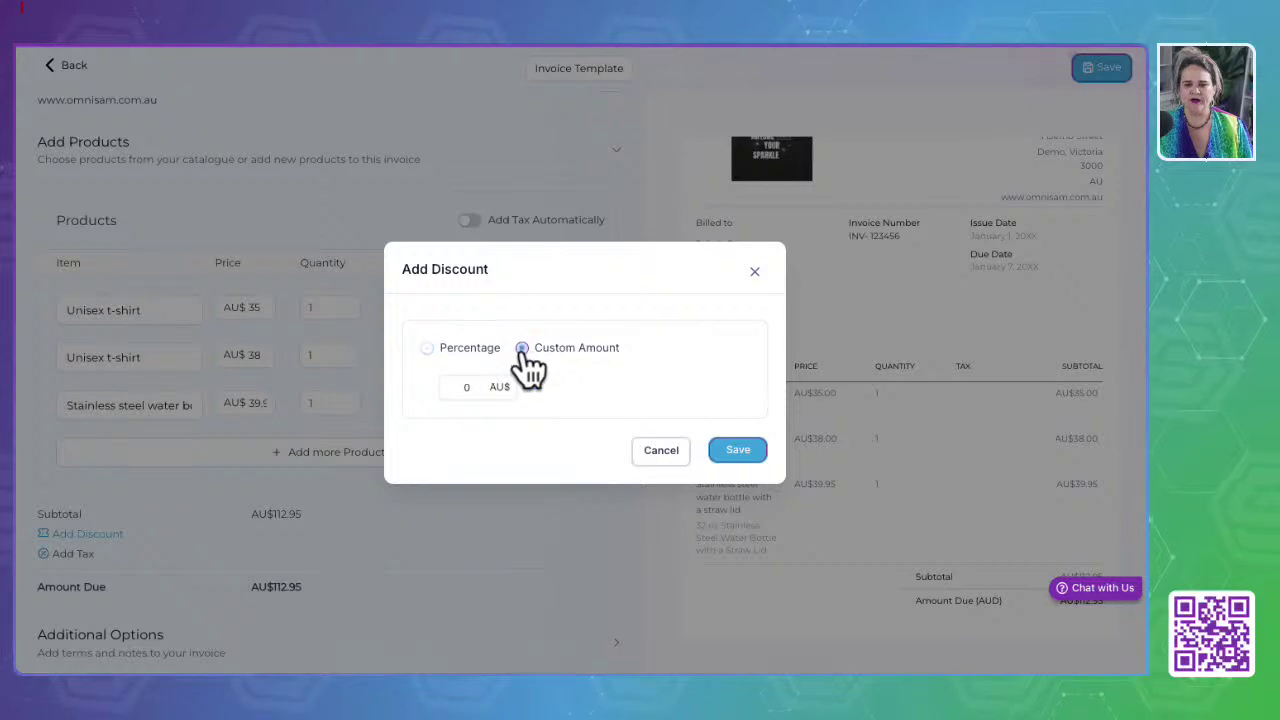
pyautogui.click(428, 348)
pyautogui.moveTo(518, 392); pyautogui.dragTo(583, 388)
pyautogui.click(738, 450)
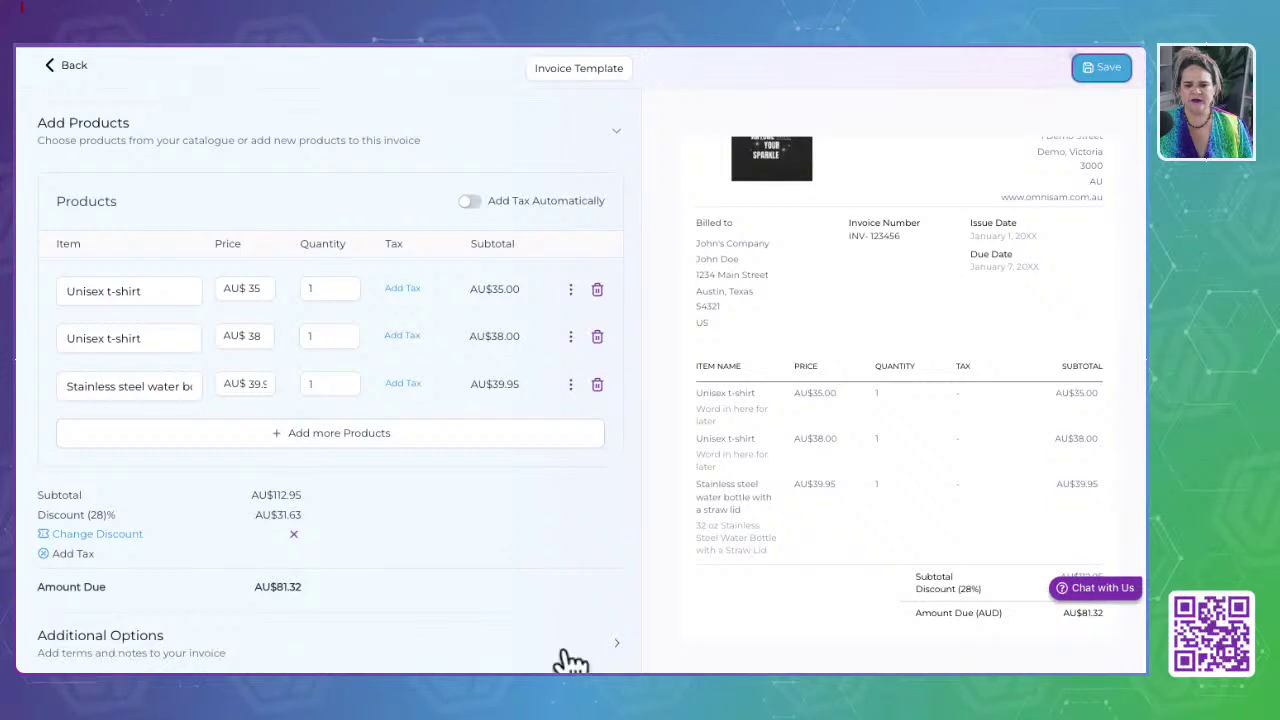
# Step: Expand Additional Options and try the notes and terms editor
pyautogui.click(614, 642)
pyautogui.scroll(-4, 420, 552)
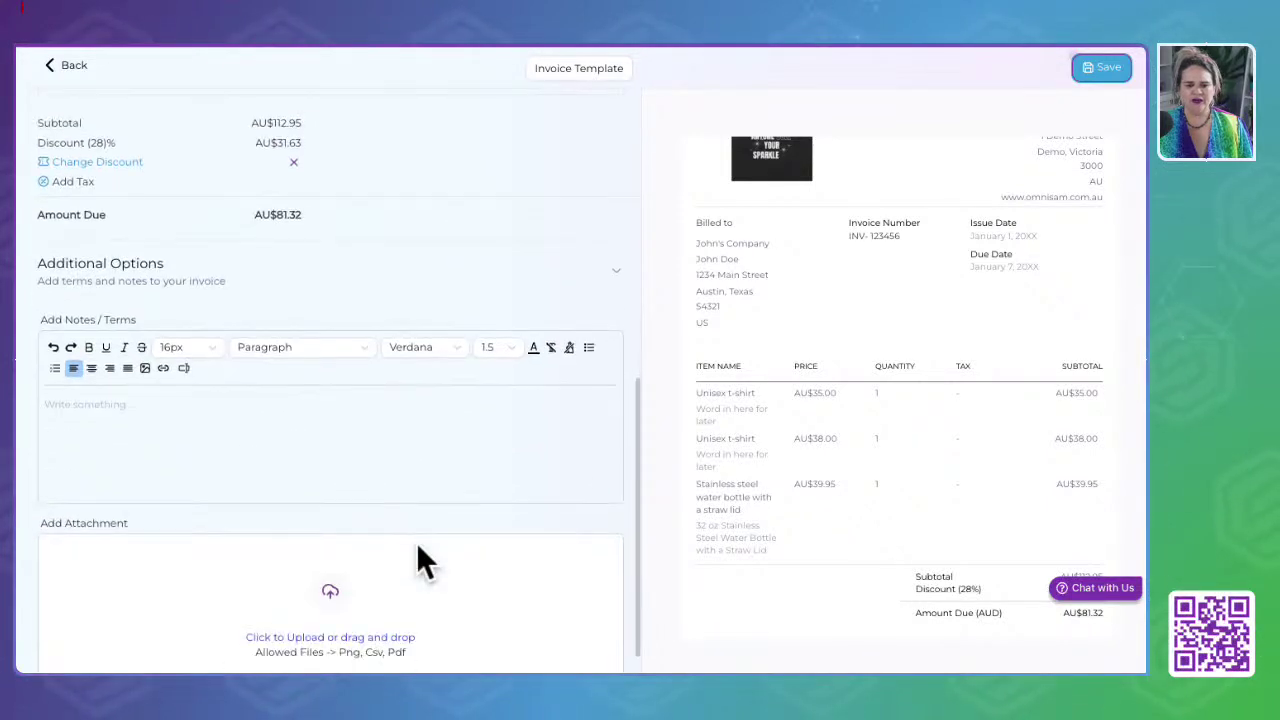
pyautogui.scroll(-1, 418, 548)
pyautogui.moveTo(35, 228); pyautogui.dragTo(243, 256)
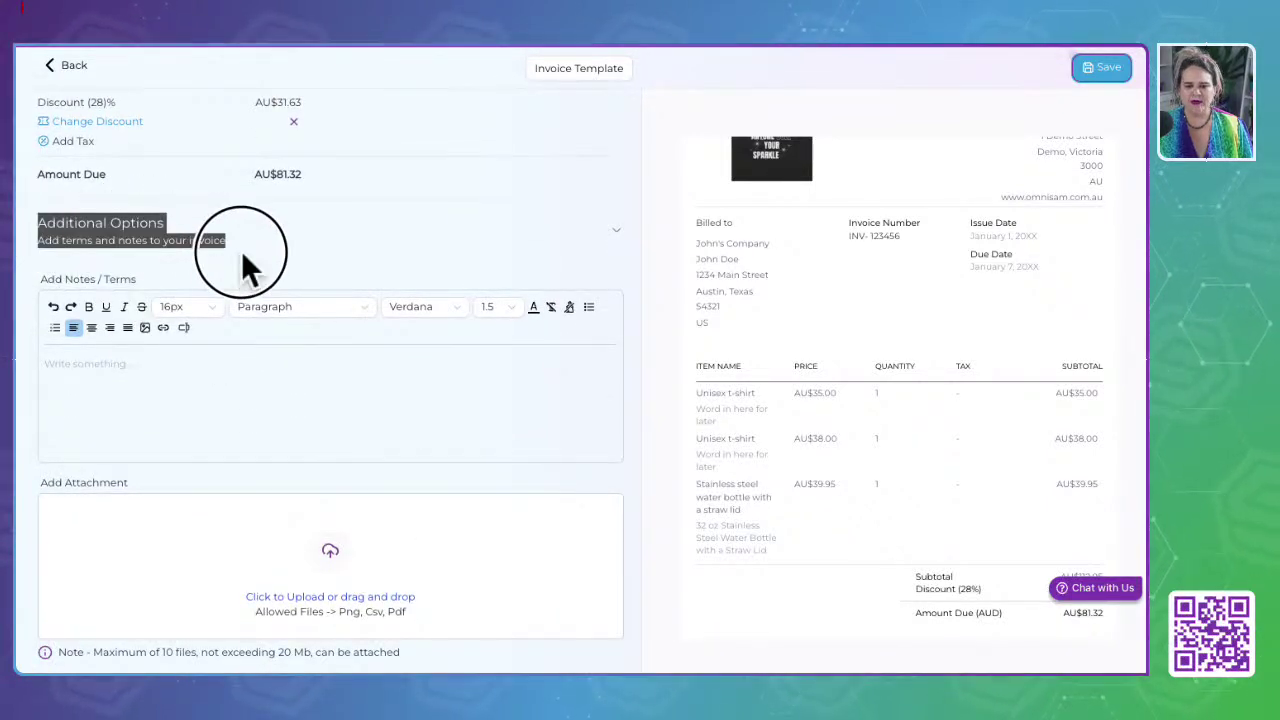
pyautogui.click(57, 377)
pyautogui.click(86, 375)
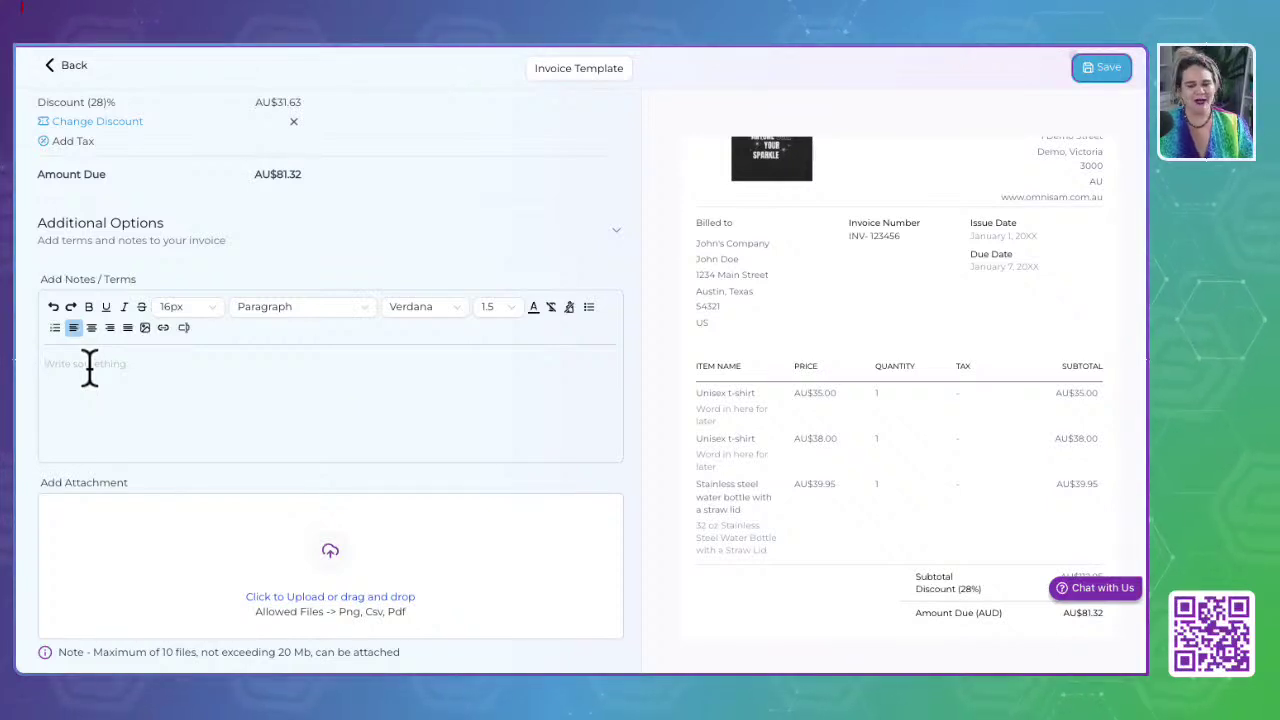
pyautogui.click(88, 373)
pyautogui.click(88, 375)
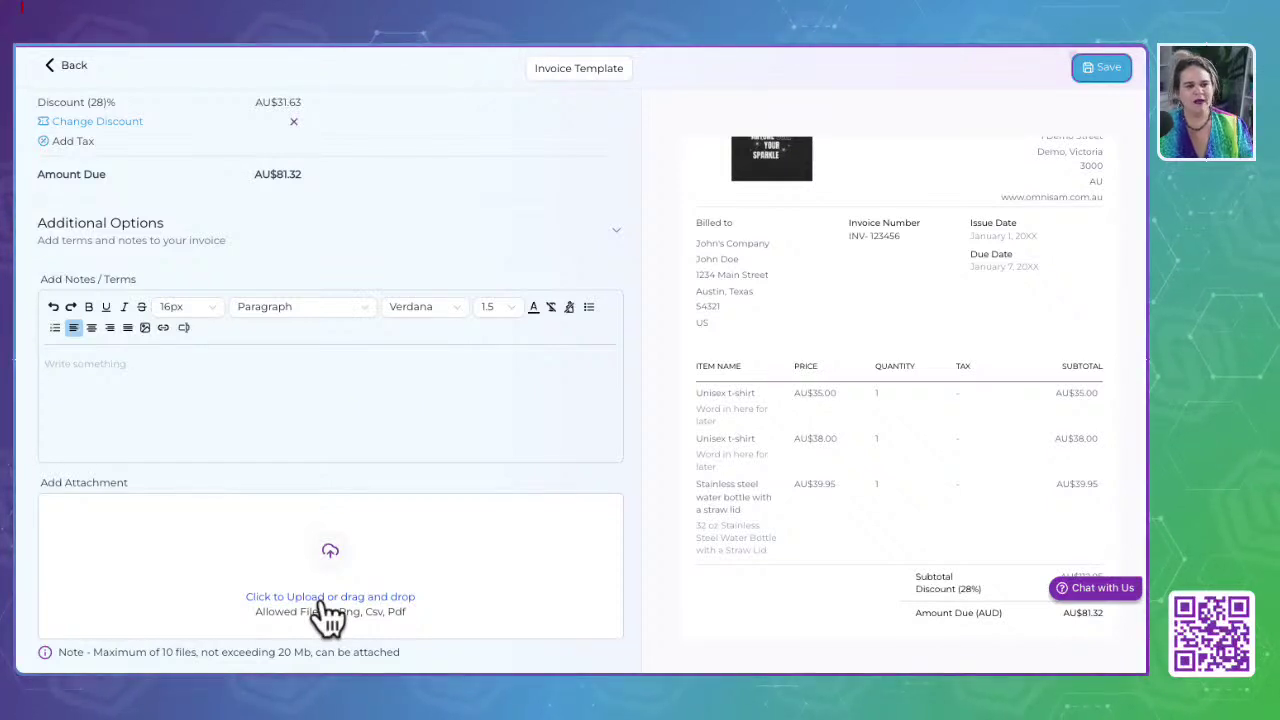
# Step: Open Media Storage for an attachment, close it unused, and return to the invoice Templates page
pyautogui.click(321, 598)
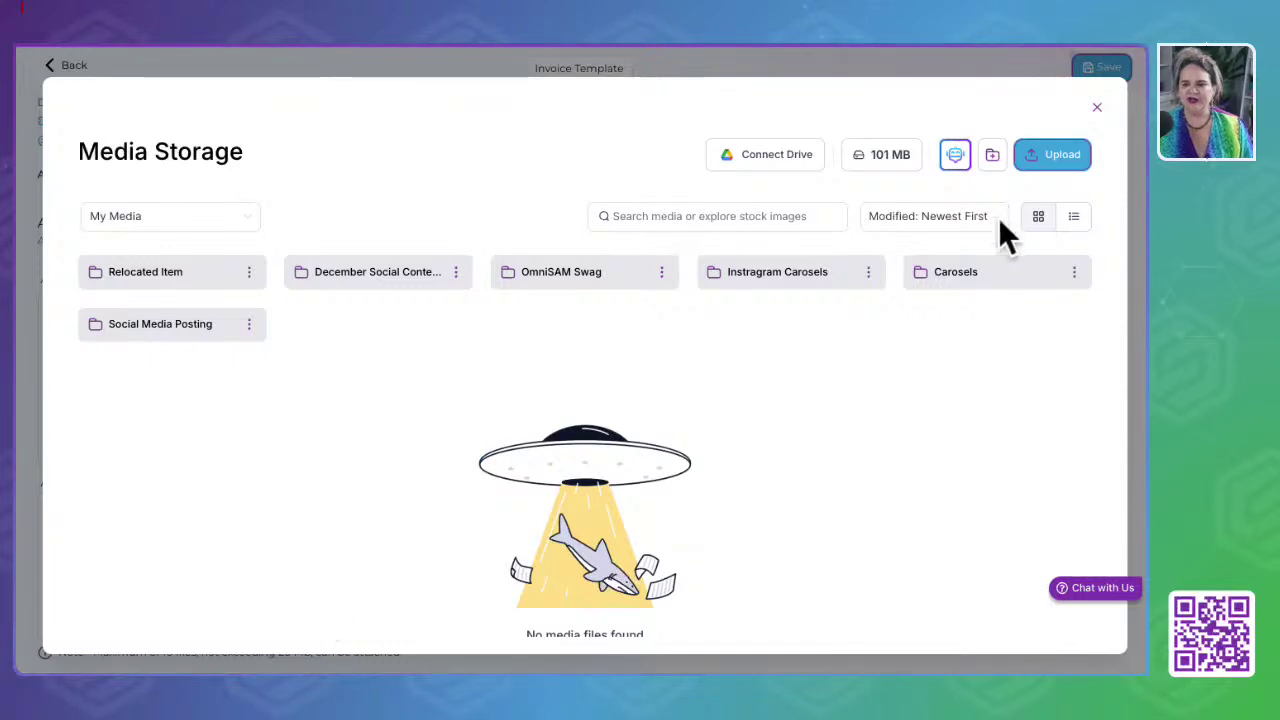
pyautogui.click(1097, 106)
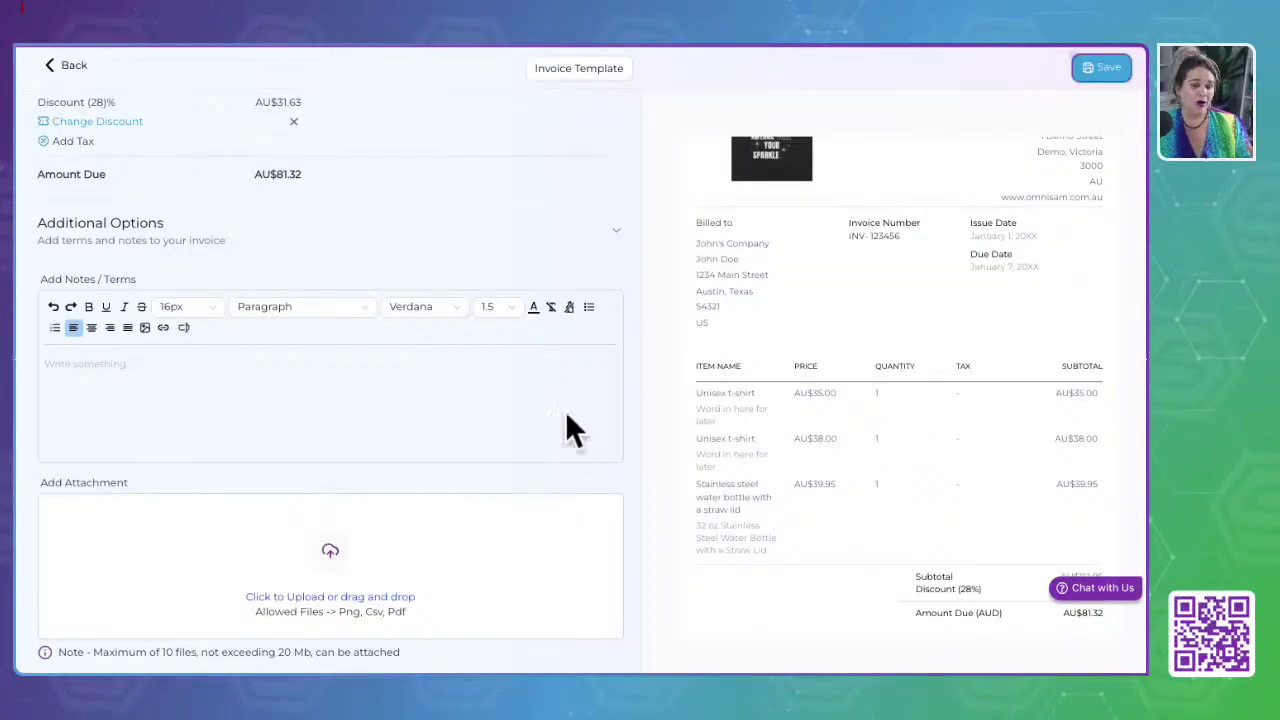
pyautogui.scroll(10, 422, 466)
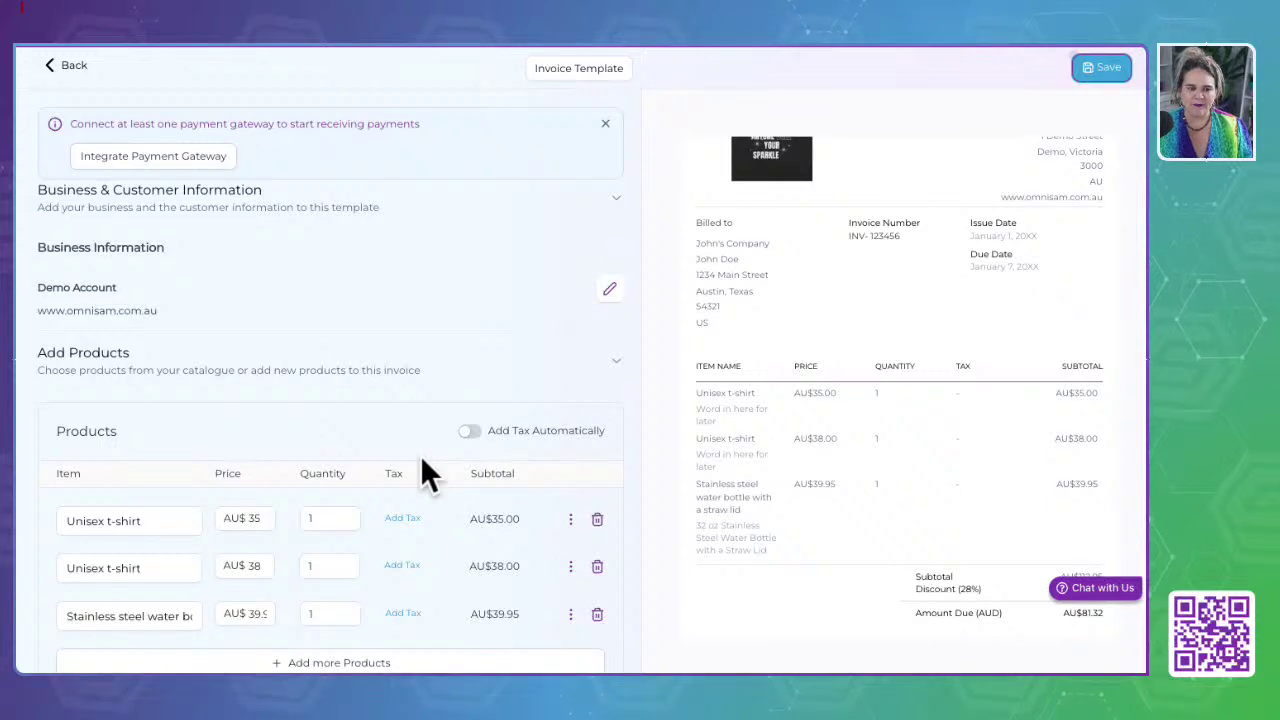
pyautogui.scroll(-1, 314, 432)
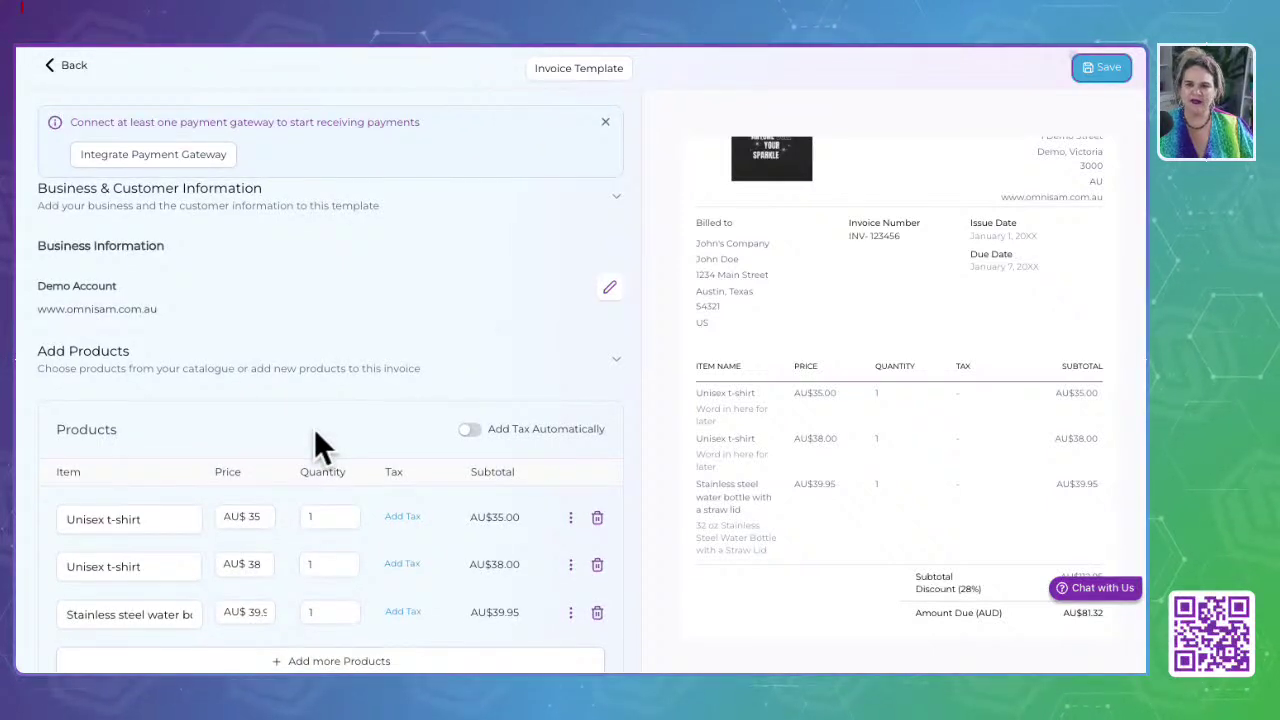
pyautogui.scroll(-1, 316, 432)
pyautogui.scroll(-2, 316, 432)
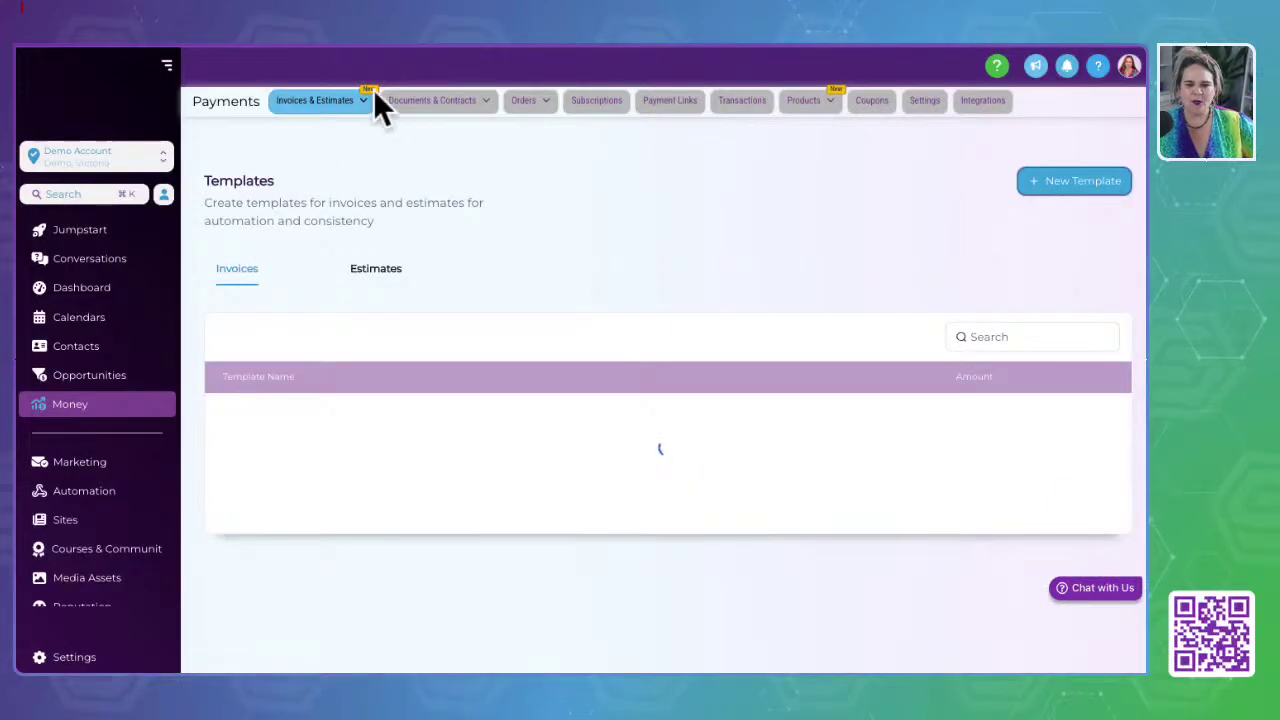
# Step: Go to All Documents & Contracts and start a new document via + New > Upload a PDF
pyautogui.click(321, 103)
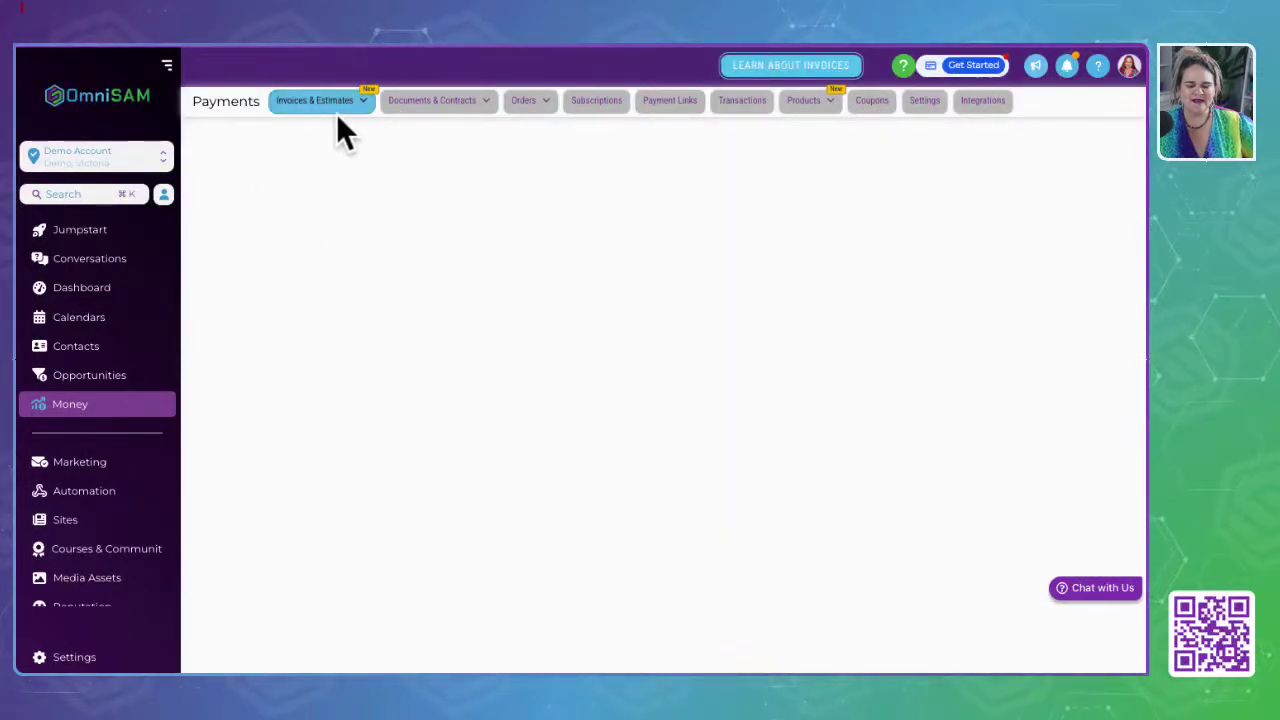
pyautogui.moveTo(430, 110)
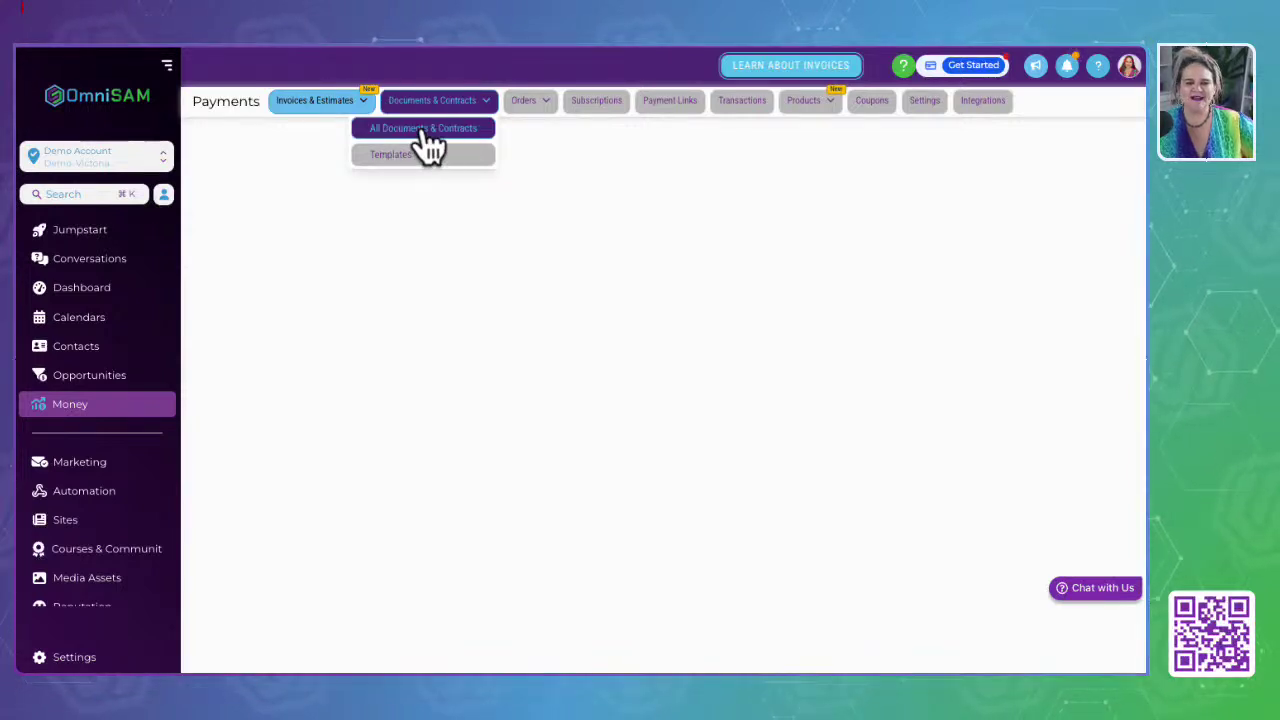
pyautogui.click(425, 132)
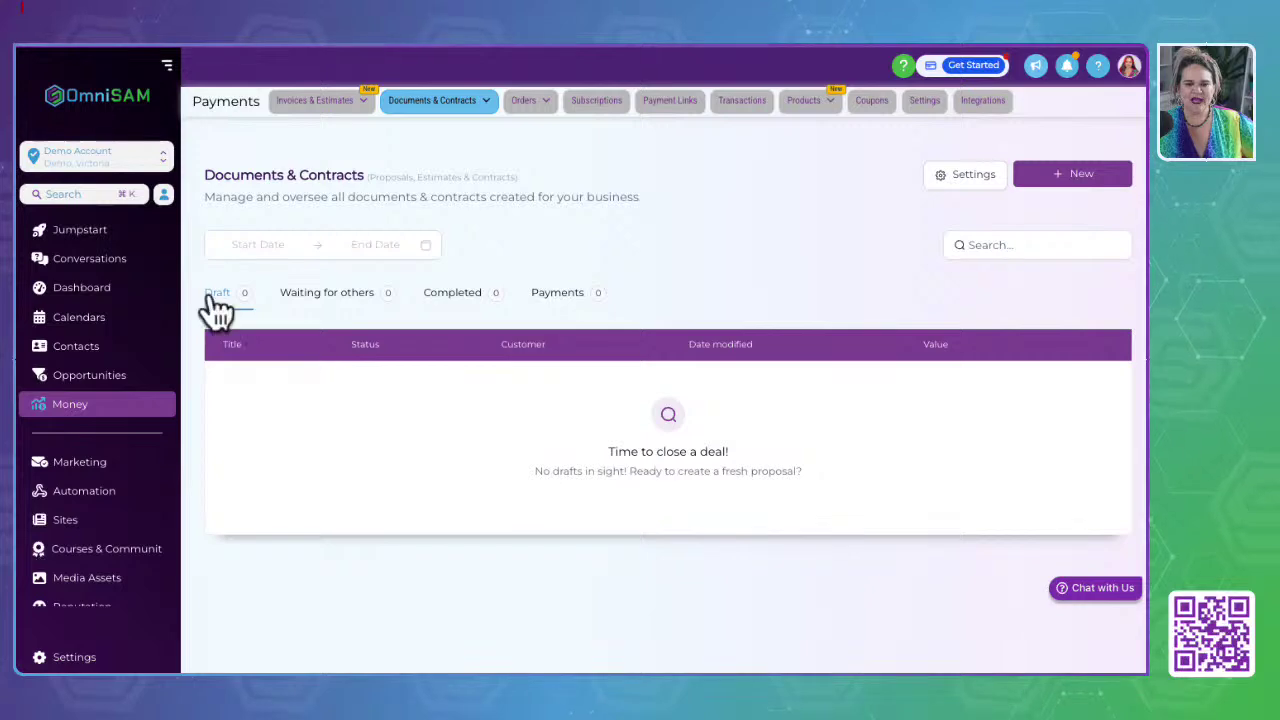
pyautogui.click(1078, 178)
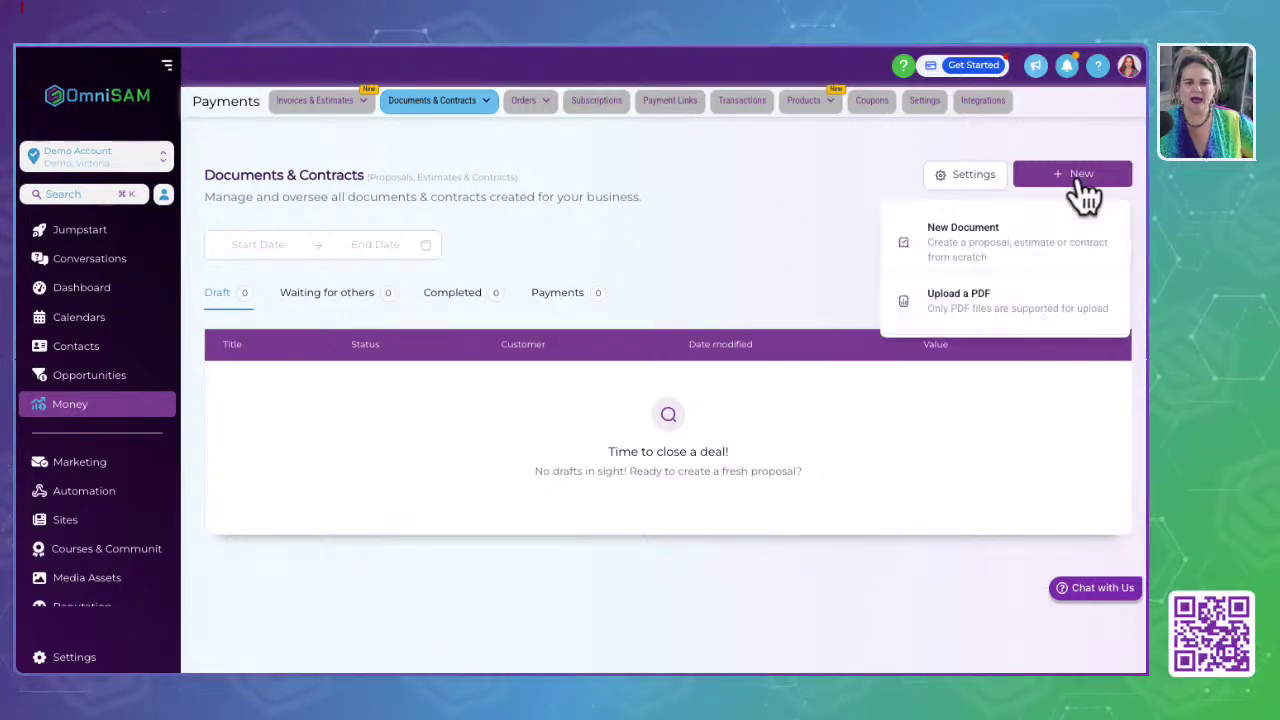
pyautogui.click(955, 300)
pyautogui.click(573, 360)
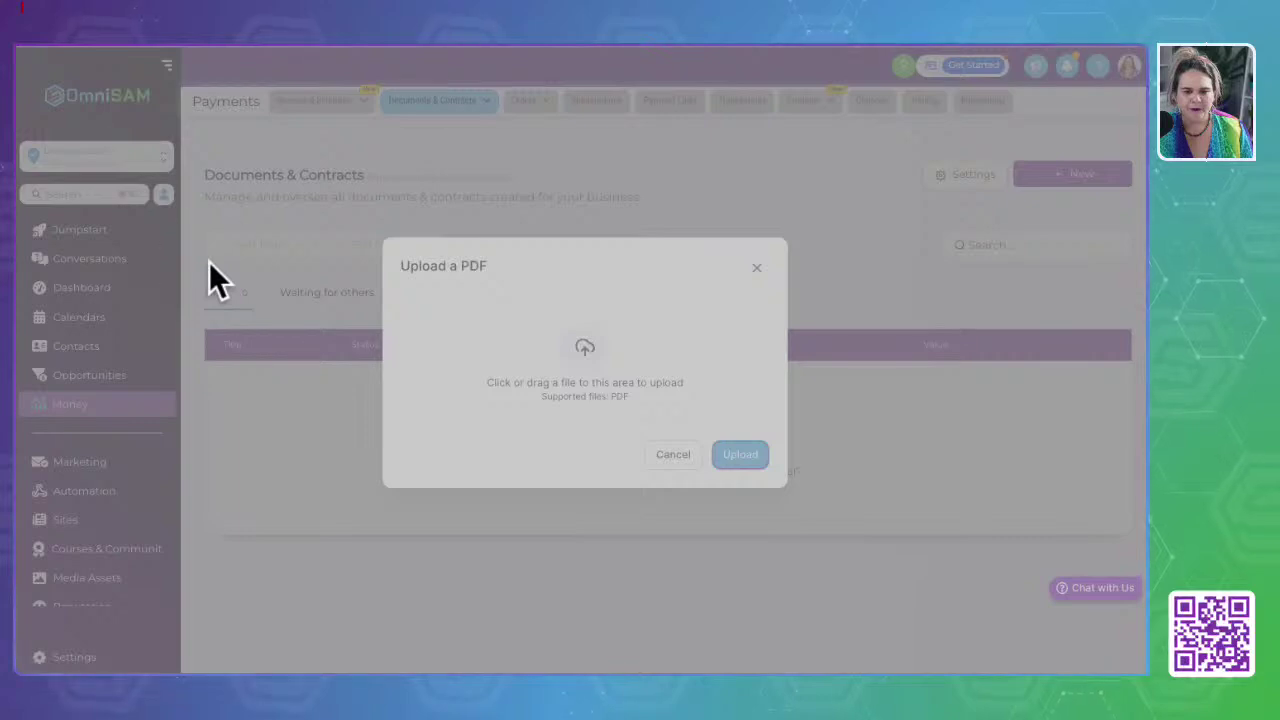
# Step: Select the Australian Omnisam Company Proposal PDF and upload it as a new document
pyautogui.click(78, 276)
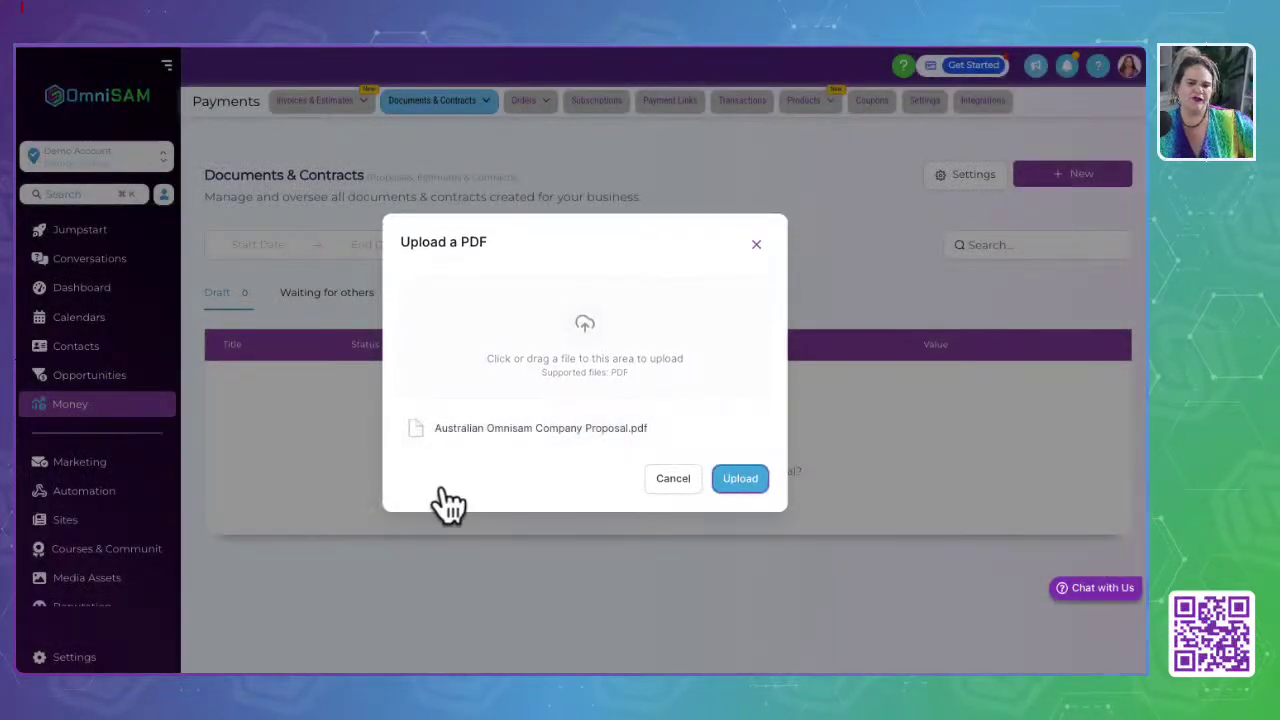
pyautogui.click(728, 482)
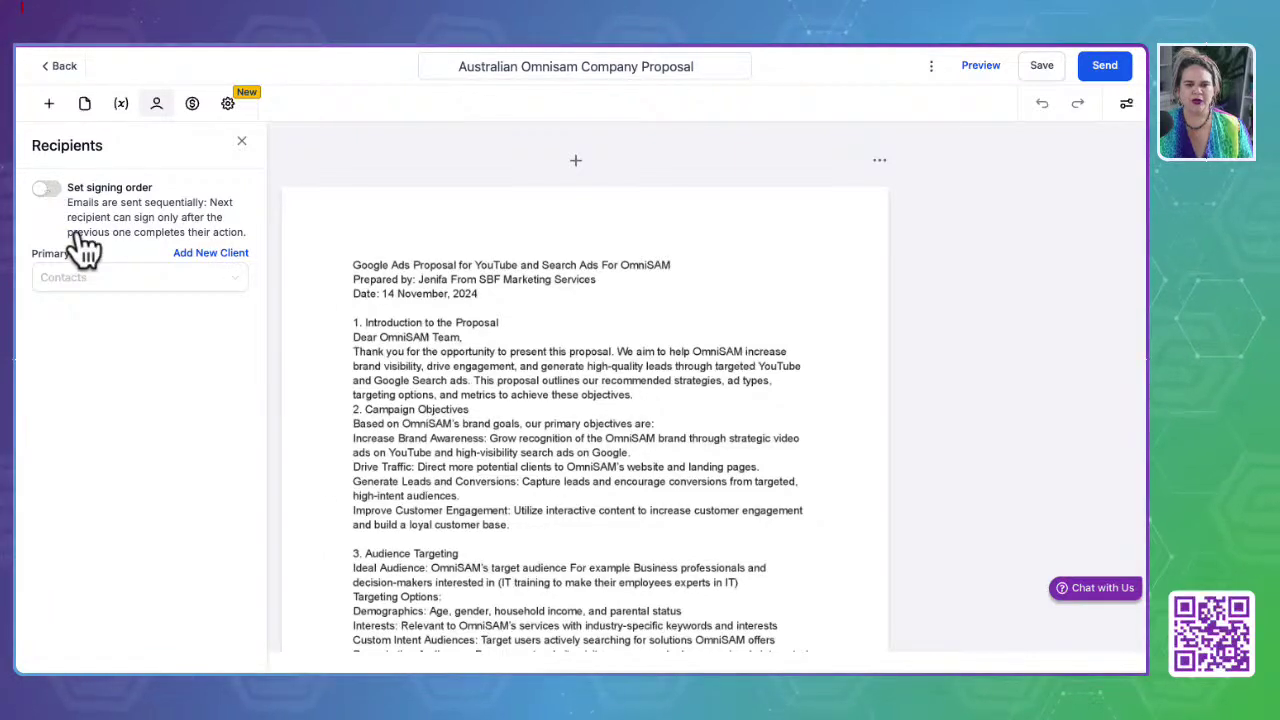
# Step: Set the primary client recipient, enforce signing order, and add second and third recipients
pyautogui.click(89, 279)
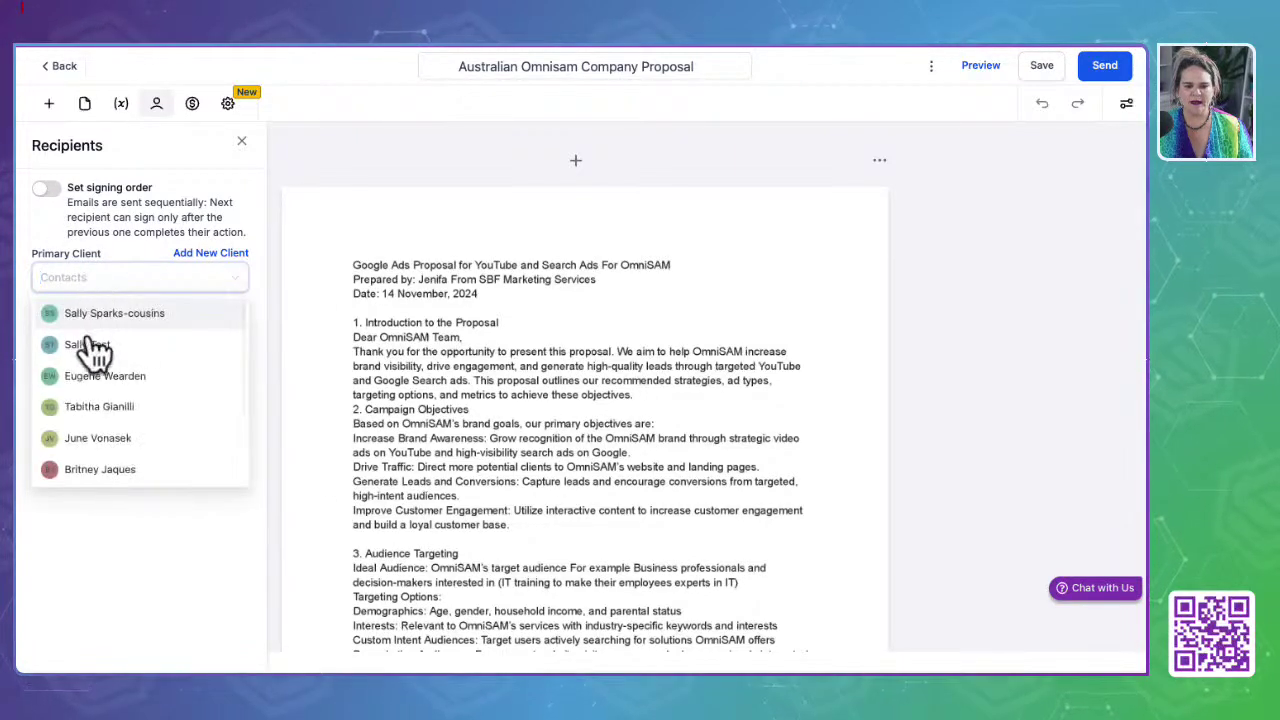
pyautogui.click(88, 406)
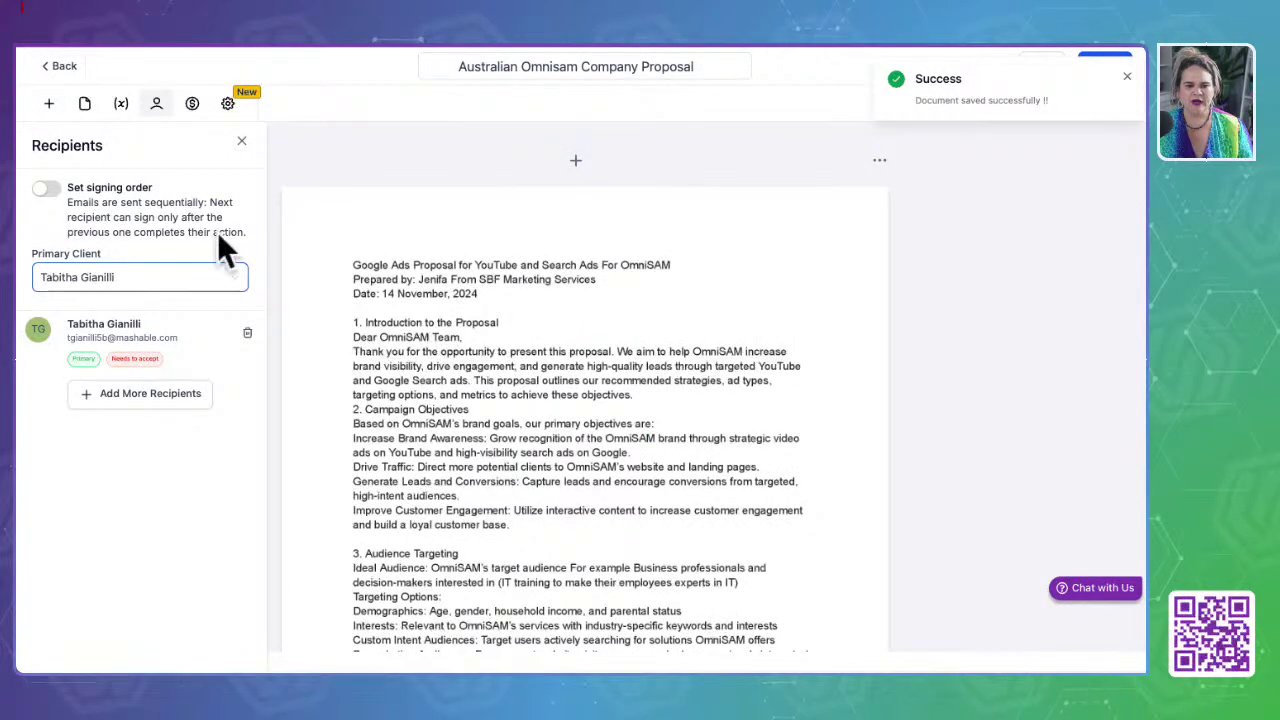
pyautogui.click(45, 190)
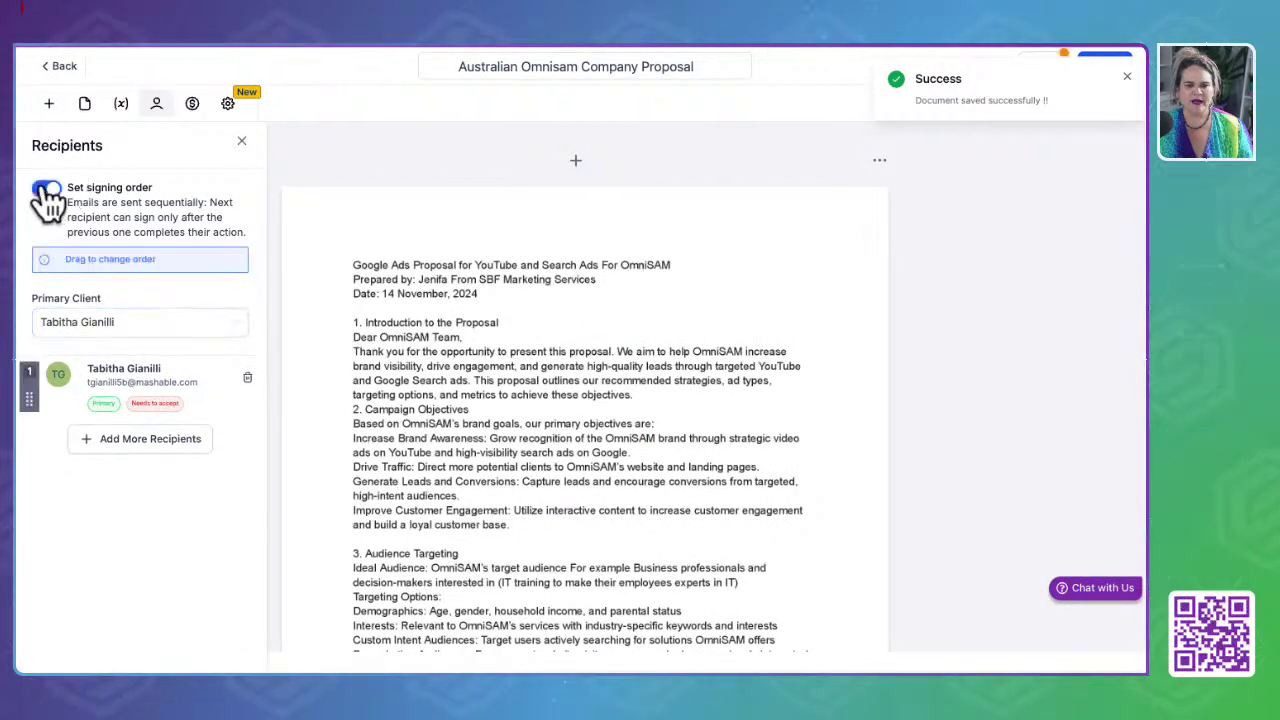
pyautogui.click(134, 439)
pyautogui.click(345, 272)
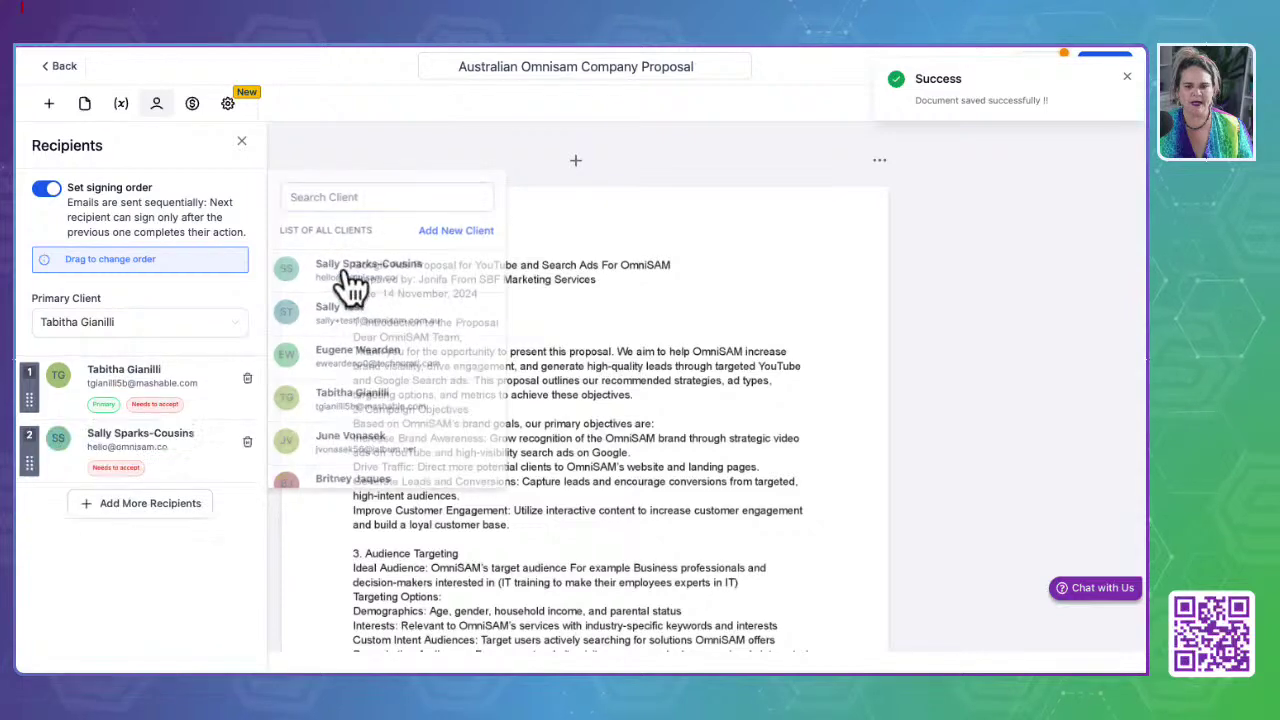
pyautogui.click(125, 503)
pyautogui.click(360, 355)
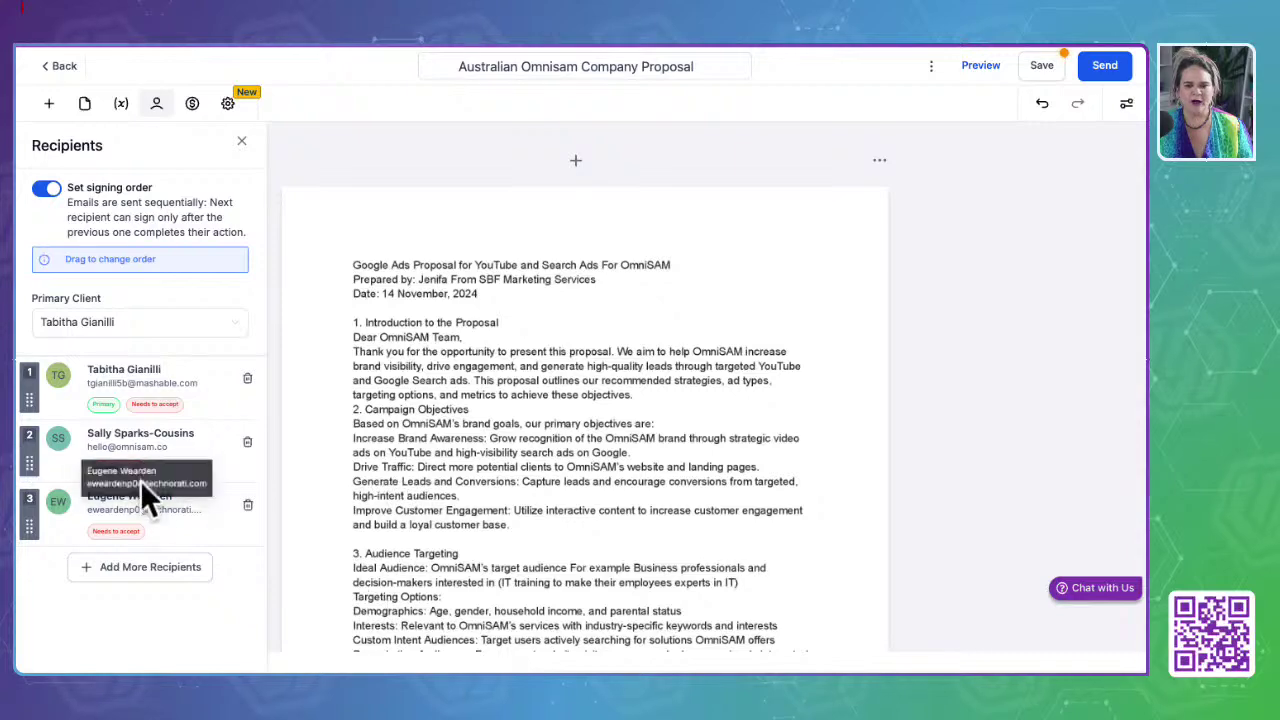
pyautogui.scroll(-4, 555, 536)
pyautogui.scroll(-20, 557, 538)
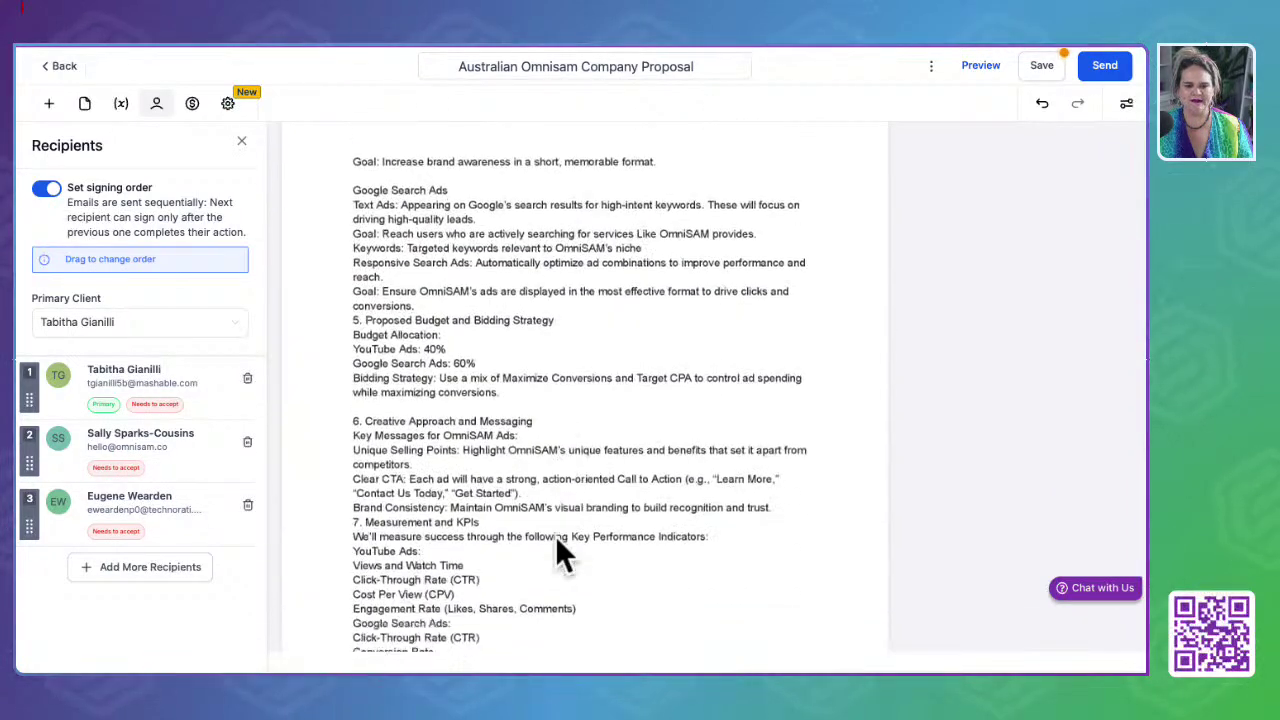
pyautogui.scroll(-15, 557, 540)
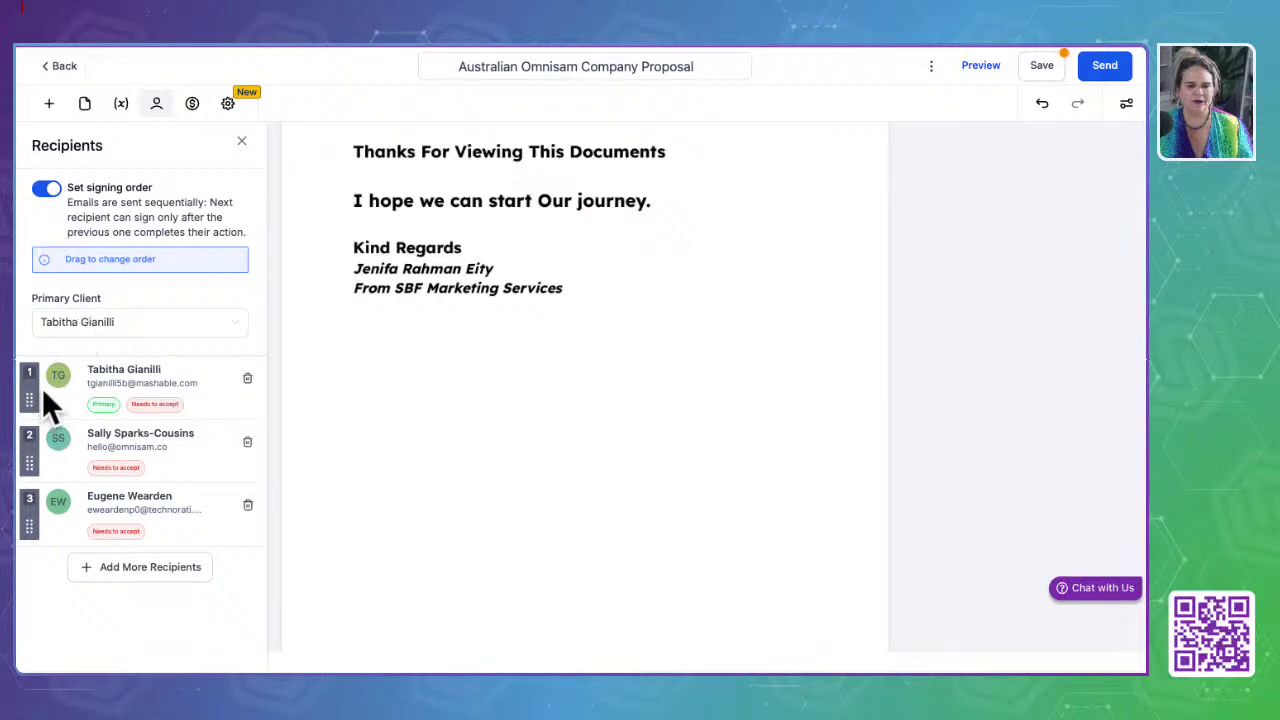
# Step: Close the recipients panel and display the created date, reference number and sub-account variables
pyautogui.click(551, 334)
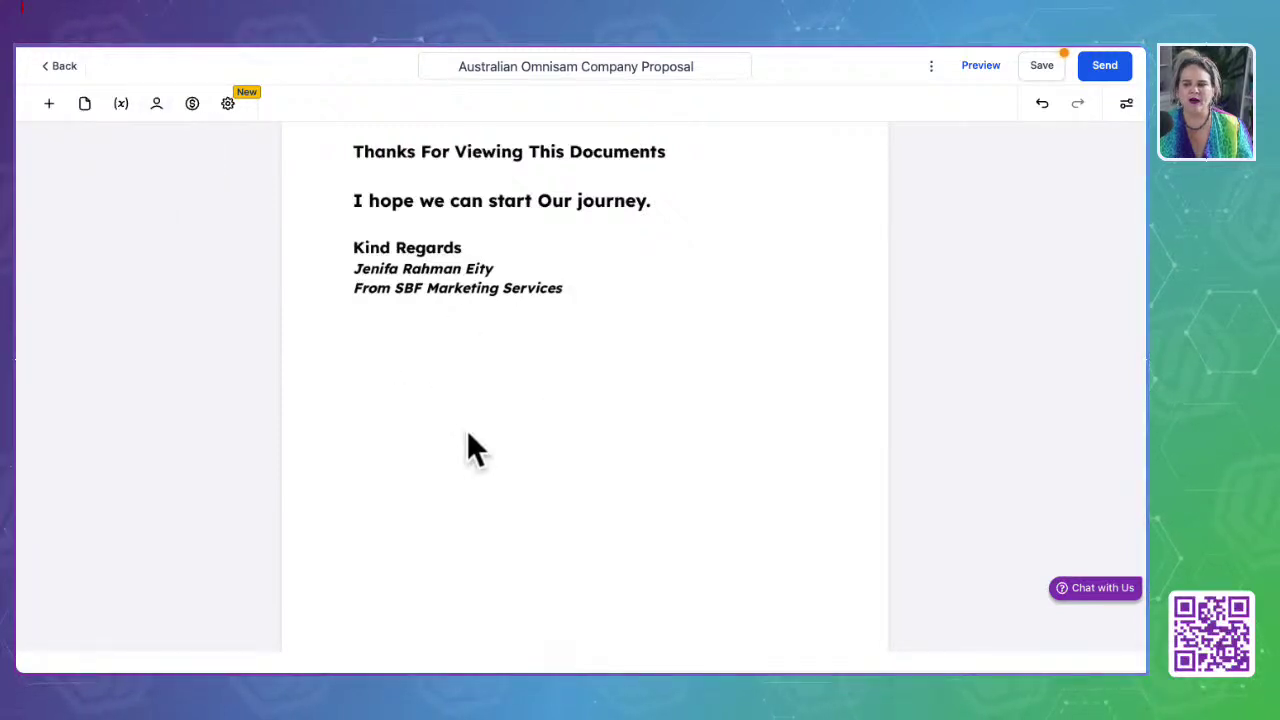
pyautogui.click(156, 106)
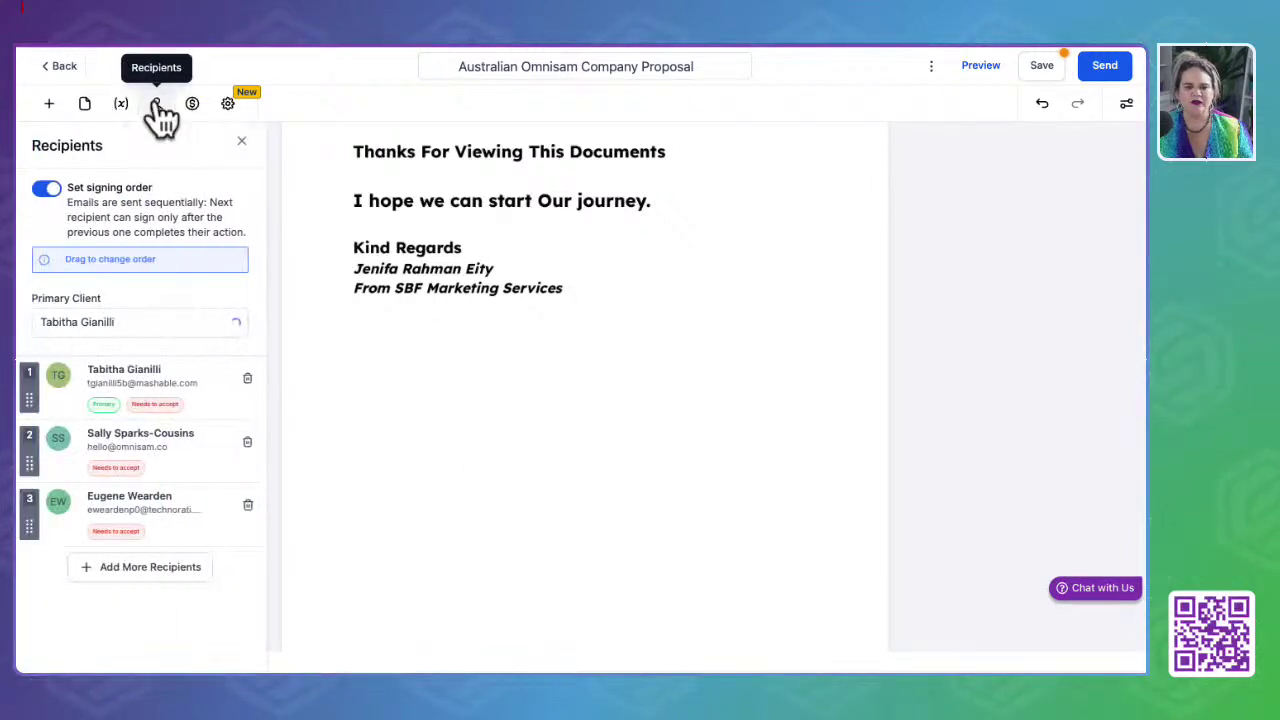
pyautogui.click(123, 108)
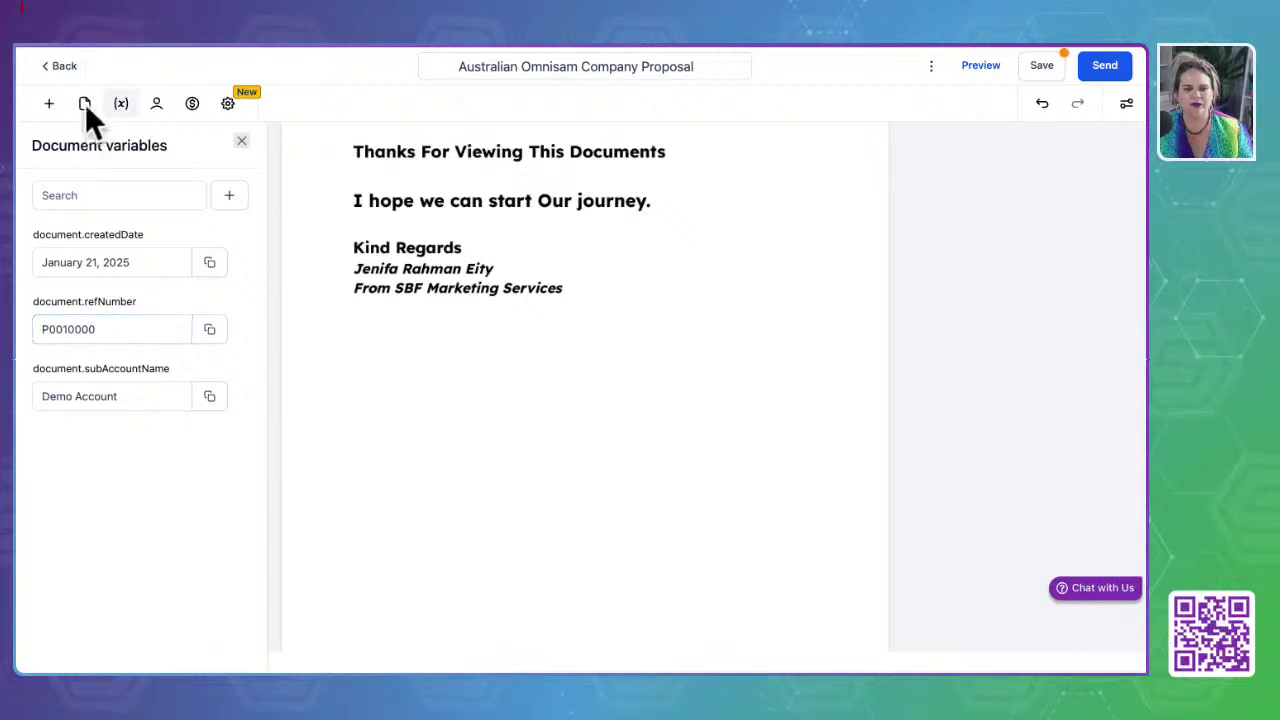
# Step: Place a signature field below the sign-off, to be signed by the second recipient
pyautogui.click(86, 108)
pyautogui.click(50, 104)
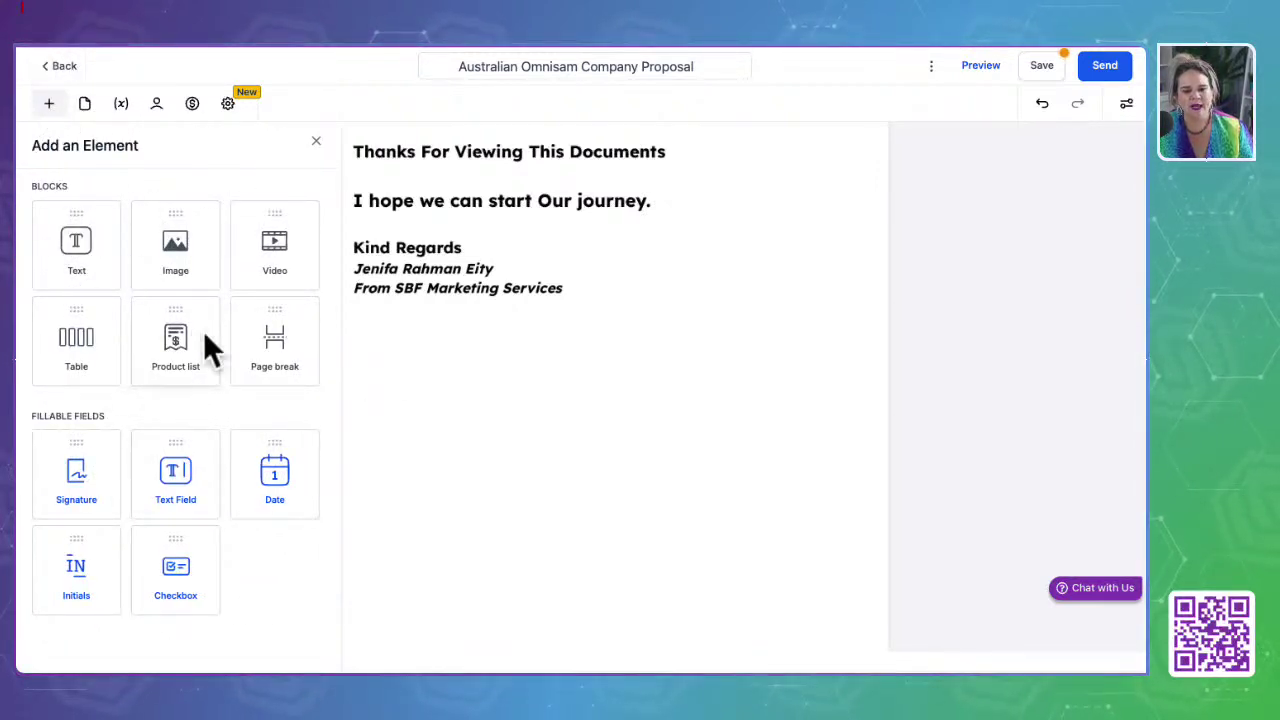
pyautogui.moveTo(93, 501)
pyautogui.mouseDown()
pyautogui.moveTo(386, 476)
pyautogui.moveTo(349, 323)
pyautogui.moveTo(389, 323)
pyautogui.moveTo(405, 372)
pyautogui.moveTo(454, 369)
pyautogui.mouseUp()
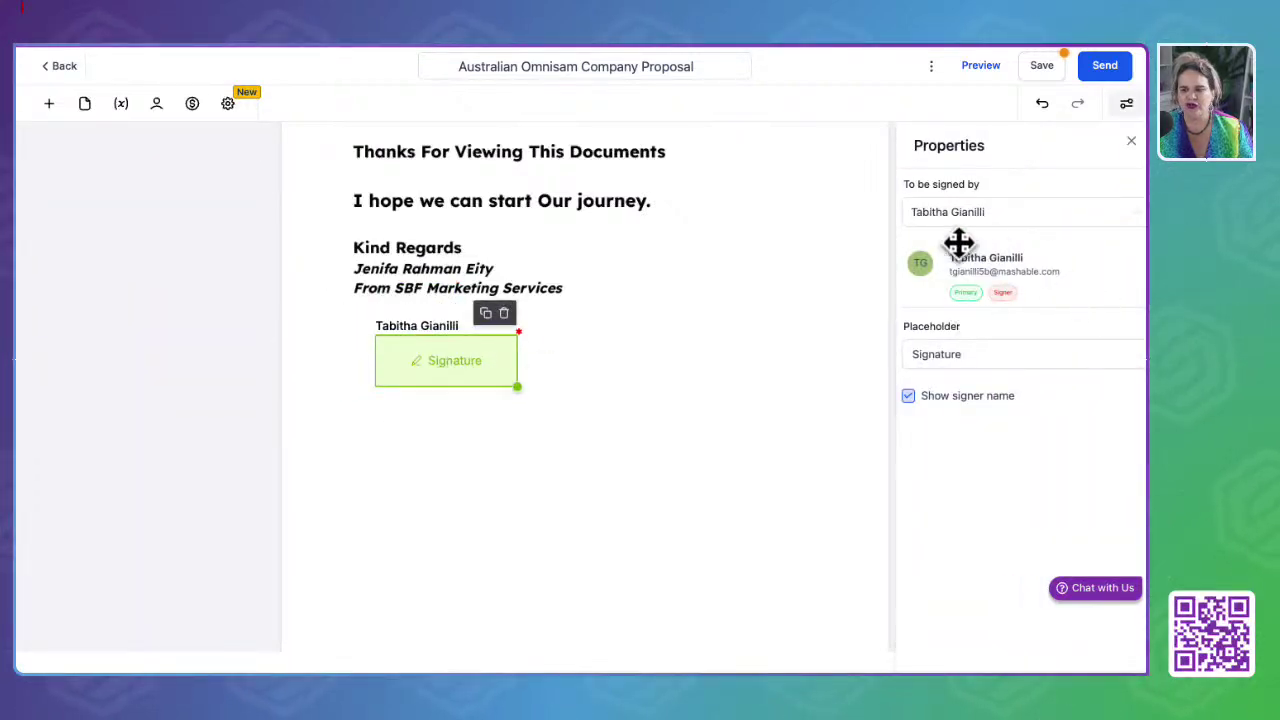
pyautogui.click(1040, 214)
pyautogui.click(985, 282)
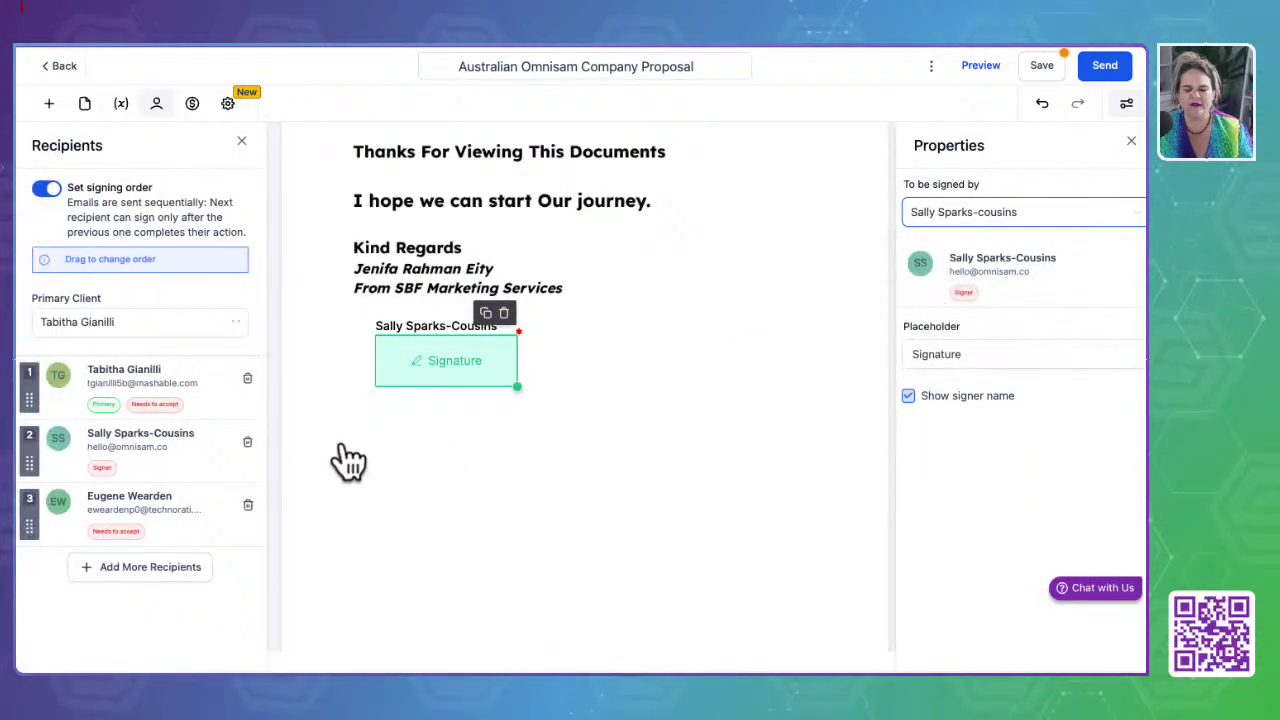
# Step: Add another signature field underneath, to be signed by the third recipient
pyautogui.click(48, 103)
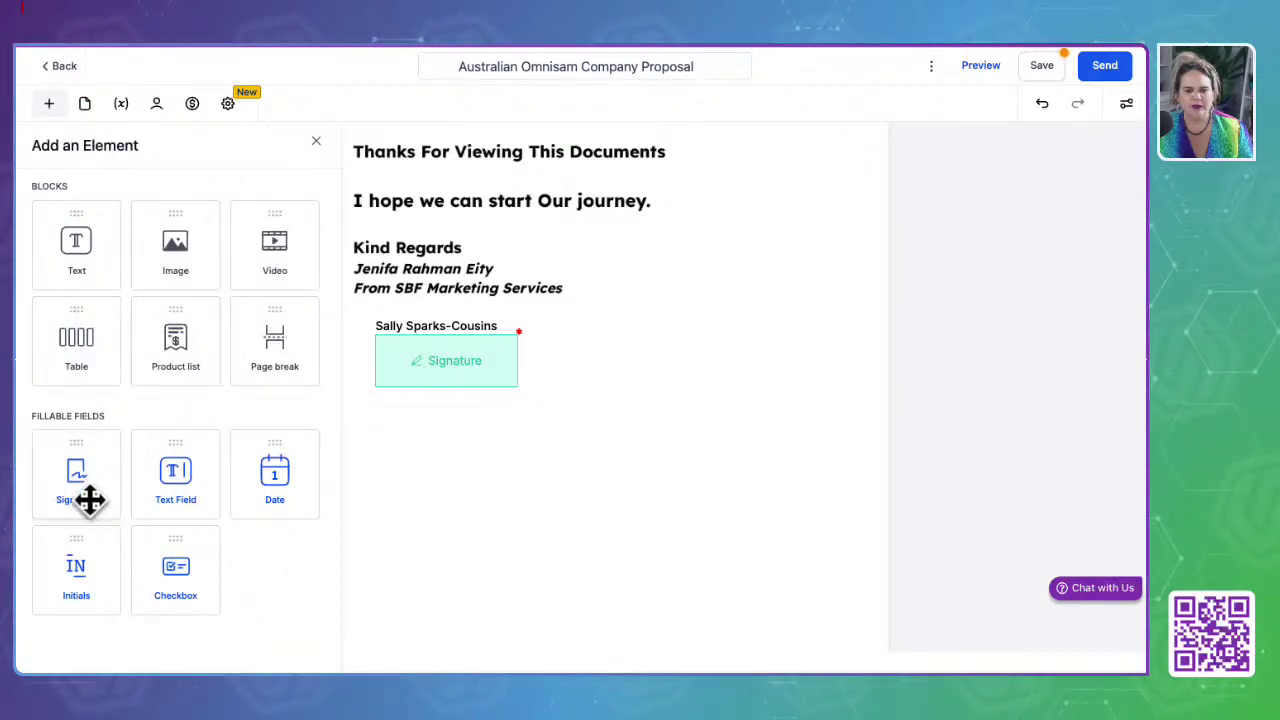
pyautogui.click(590, 488)
pyautogui.click(360, 440)
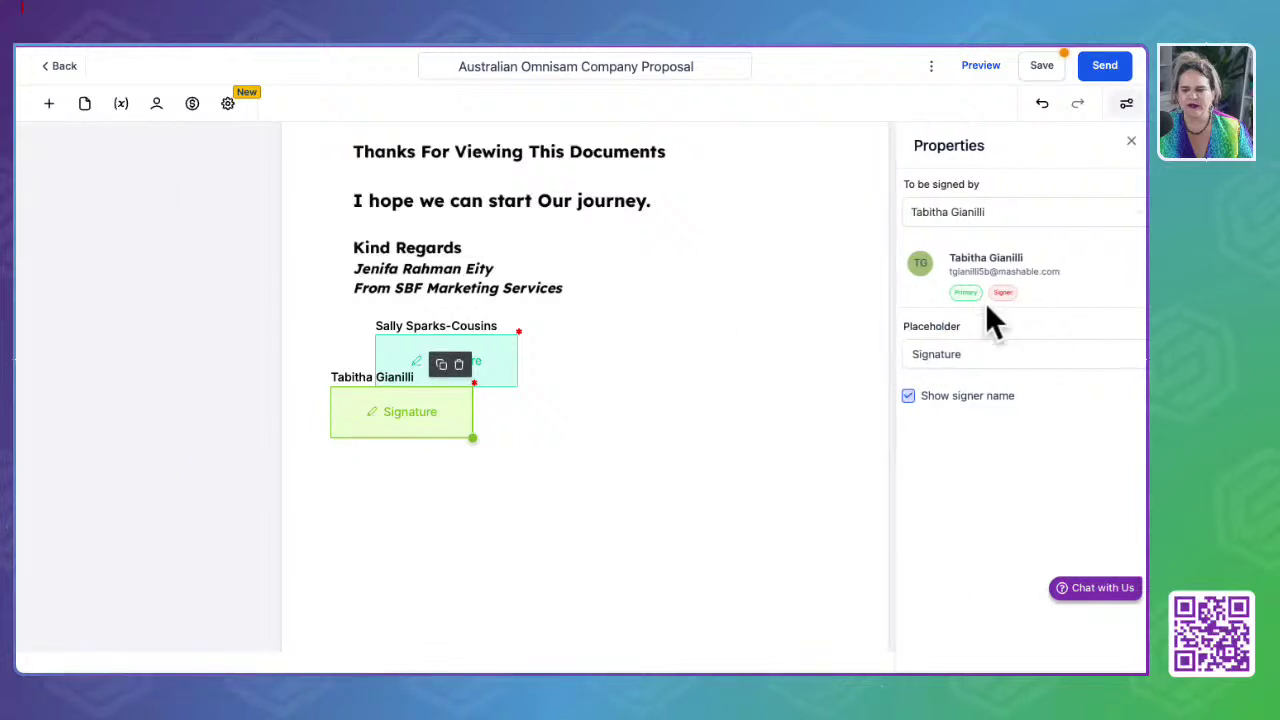
pyautogui.click(966, 356)
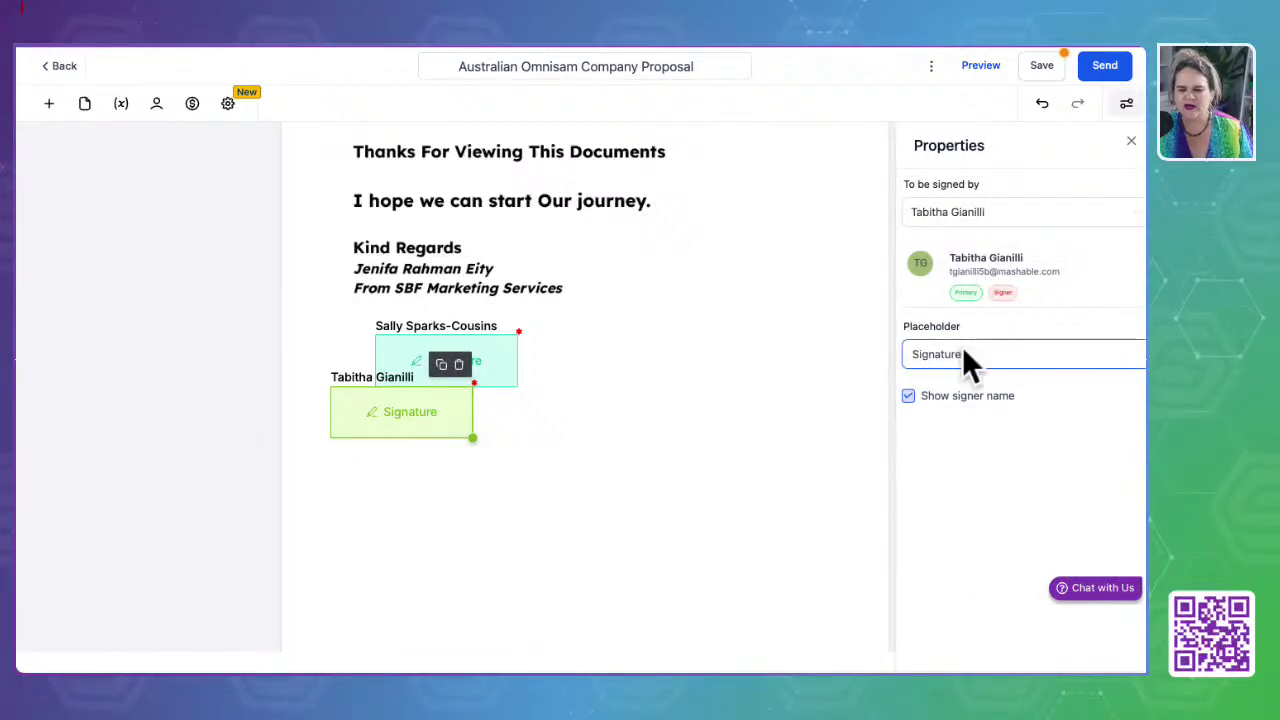
pyautogui.click(954, 222)
pyautogui.click(974, 320)
pyautogui.click(486, 534)
# Step: Line the two signature fields up at the left margin, one above the other
pyautogui.moveTo(386, 397)
pyautogui.mouseDown()
pyautogui.moveTo(409, 489)
pyautogui.moveTo(411, 429)
pyautogui.moveTo(437, 461)
pyautogui.mouseUp()
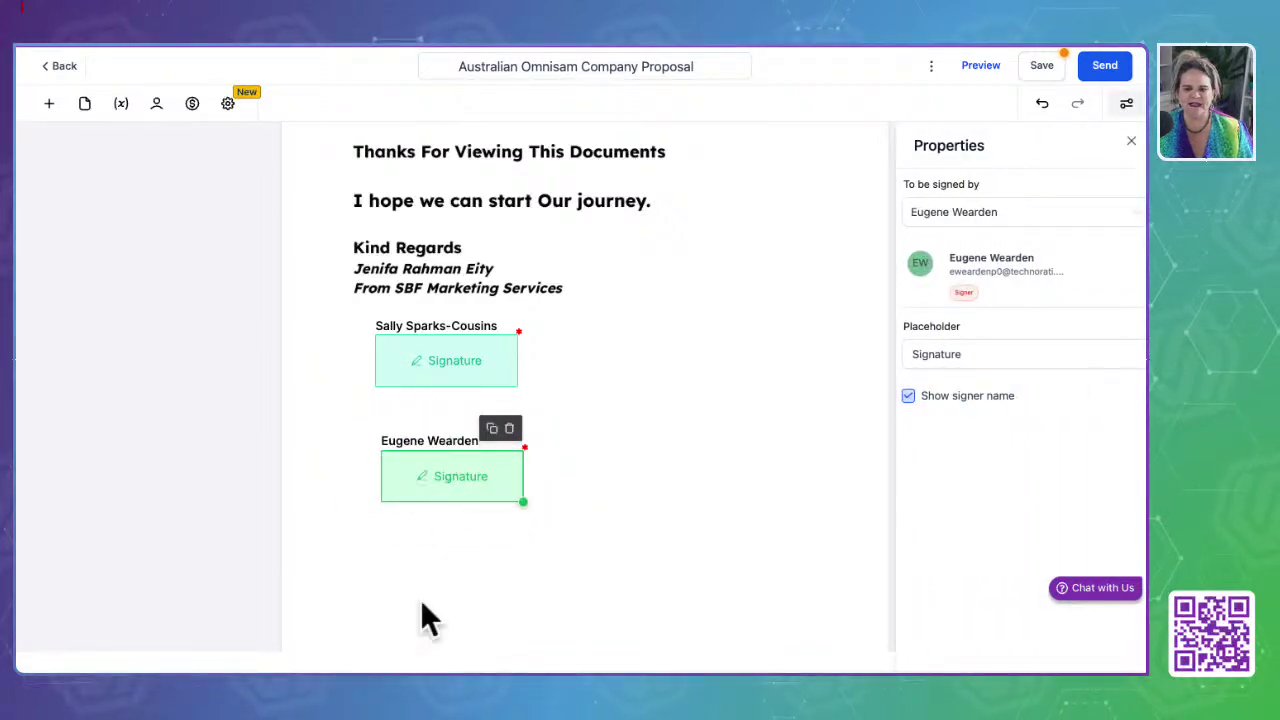
pyautogui.moveTo(448, 383); pyautogui.dragTo(436, 377)
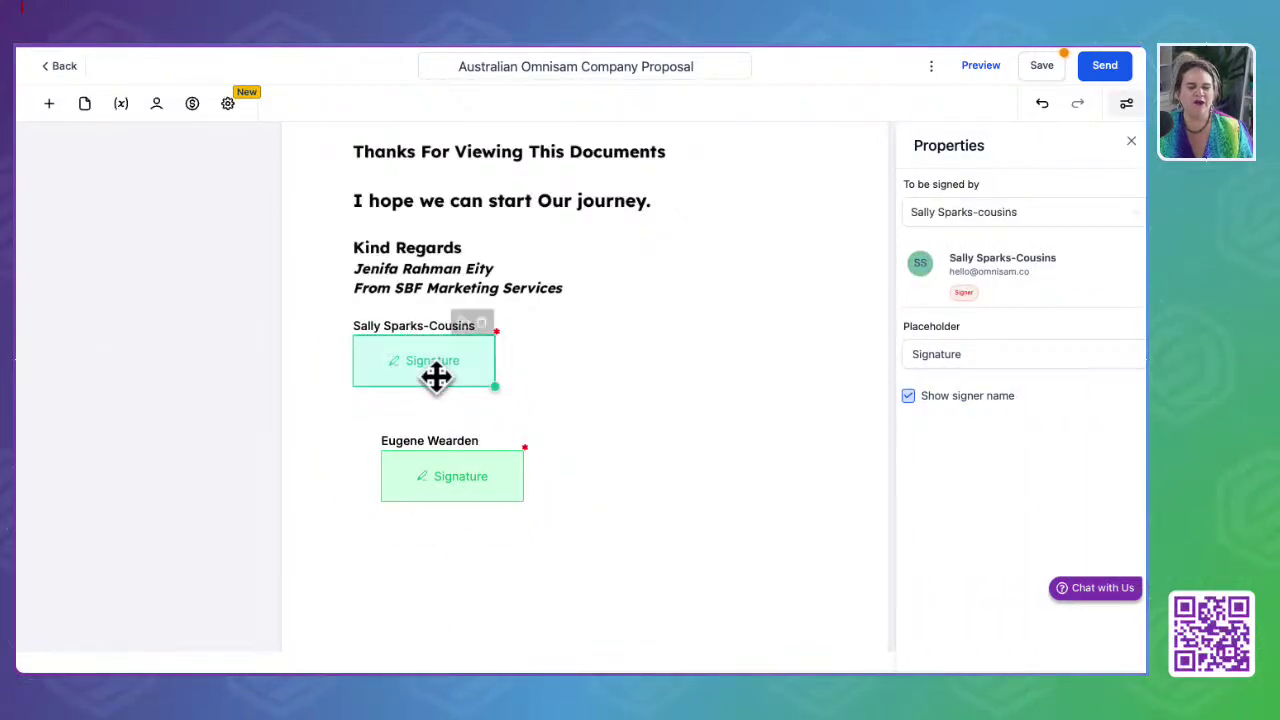
pyautogui.moveTo(433, 492)
pyautogui.mouseDown()
pyautogui.moveTo(394, 446)
pyautogui.moveTo(400, 456)
pyautogui.mouseUp()
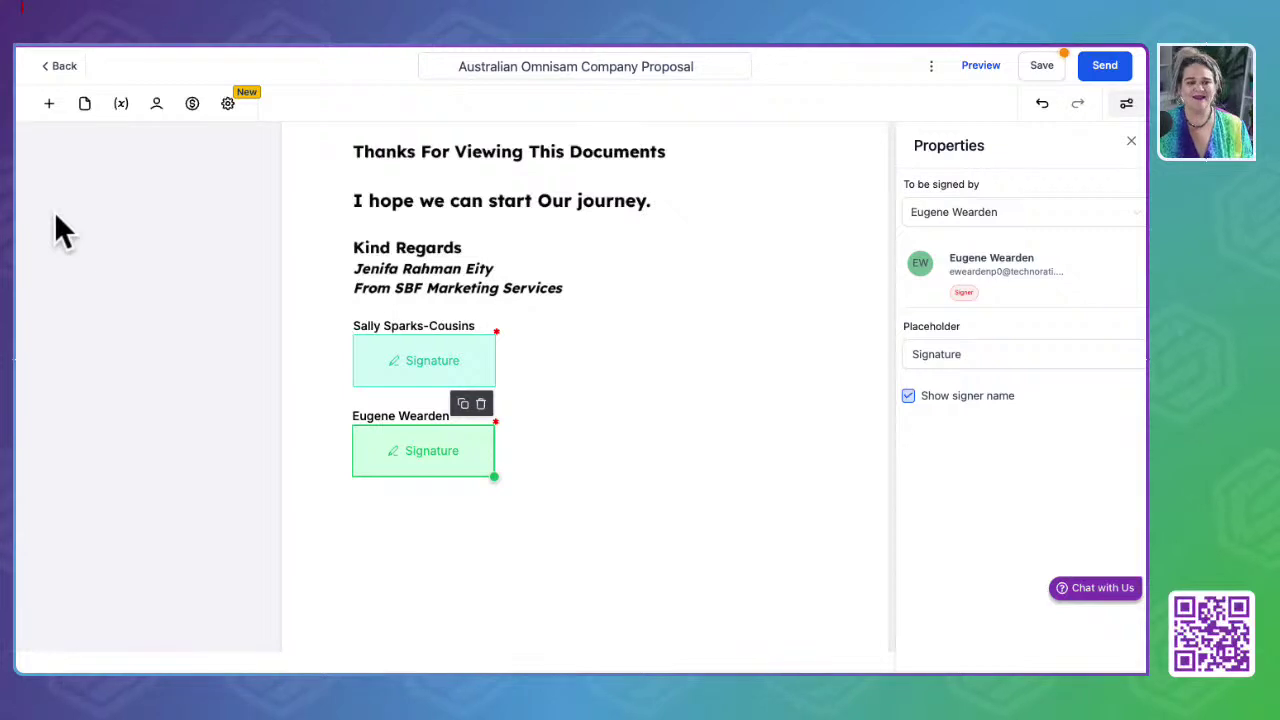
pyautogui.click(48, 104)
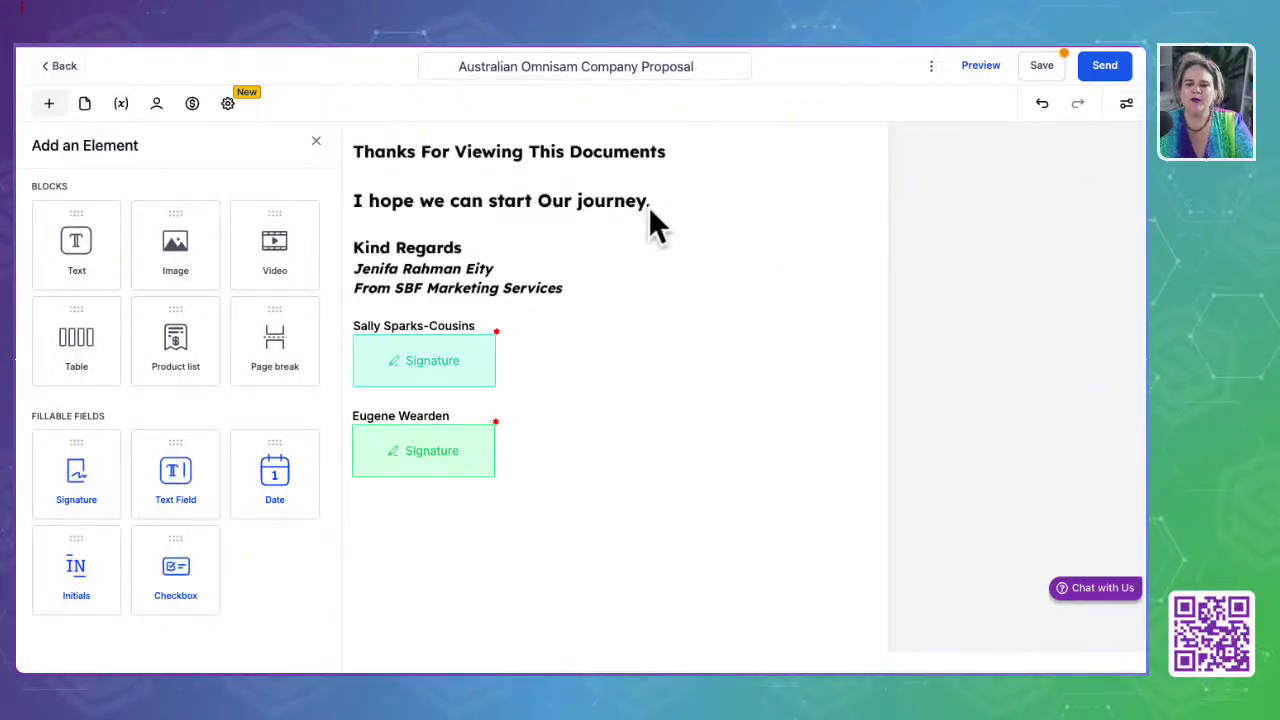
pyautogui.click(531, 225)
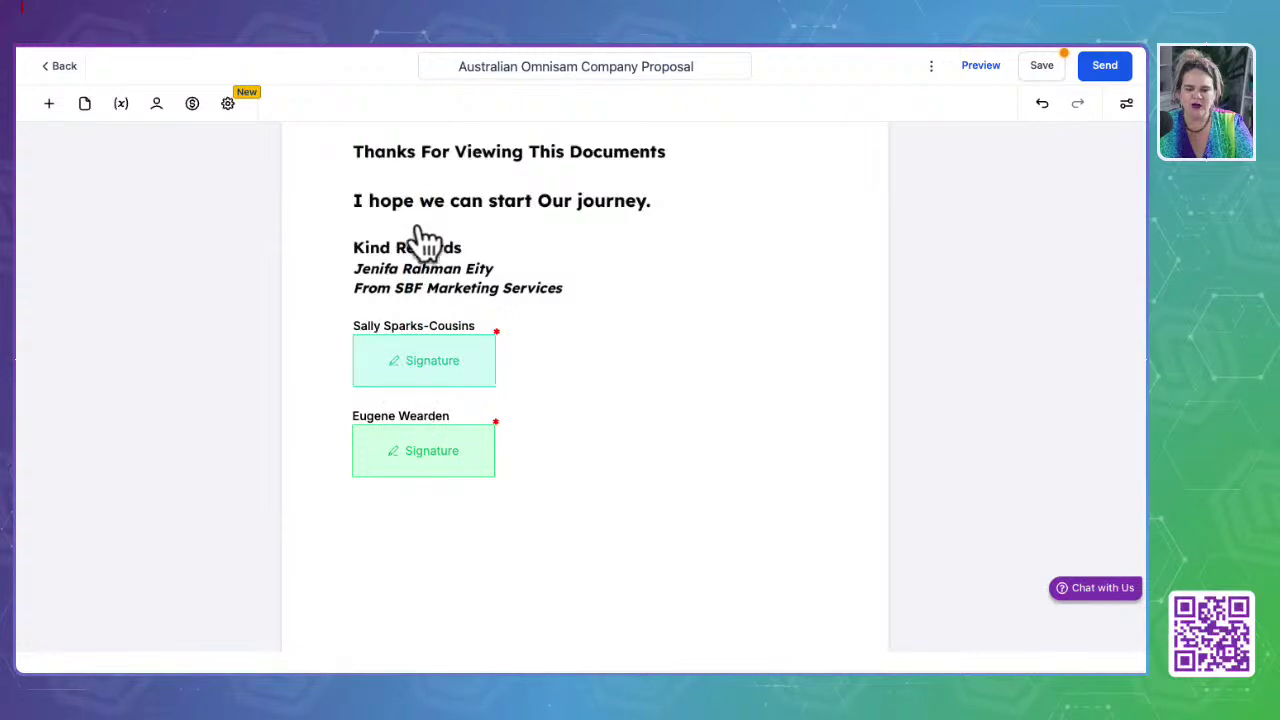
pyautogui.moveTo(390, 201); pyautogui.dragTo(677, 205)
pyautogui.click(437, 249)
pyautogui.moveTo(420, 196); pyautogui.dragTo(691, 323)
pyautogui.scroll(-3, 449, 296)
pyautogui.scroll(3, 449, 296)
pyautogui.scroll(-3, 449, 296)
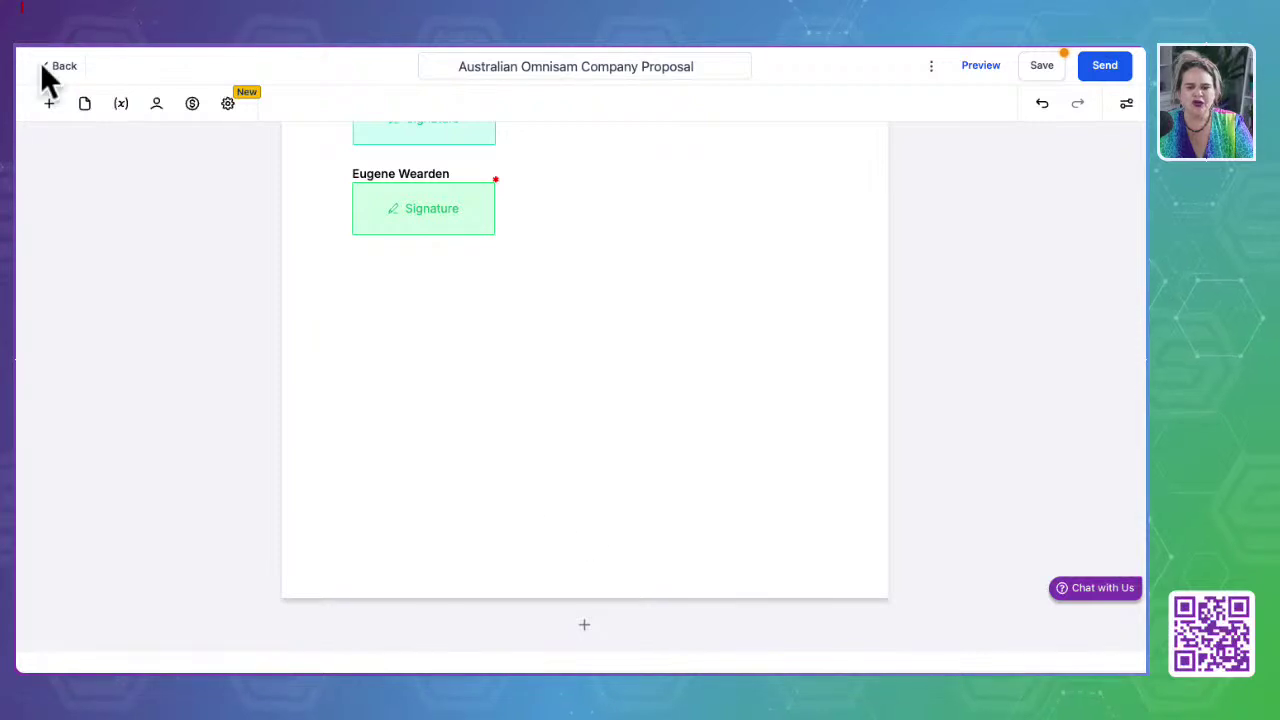
# Step: Add a Heading text block at the top of the proposal page
pyautogui.click(49, 103)
pyautogui.moveTo(79, 288); pyautogui.dragTo(351, 263)
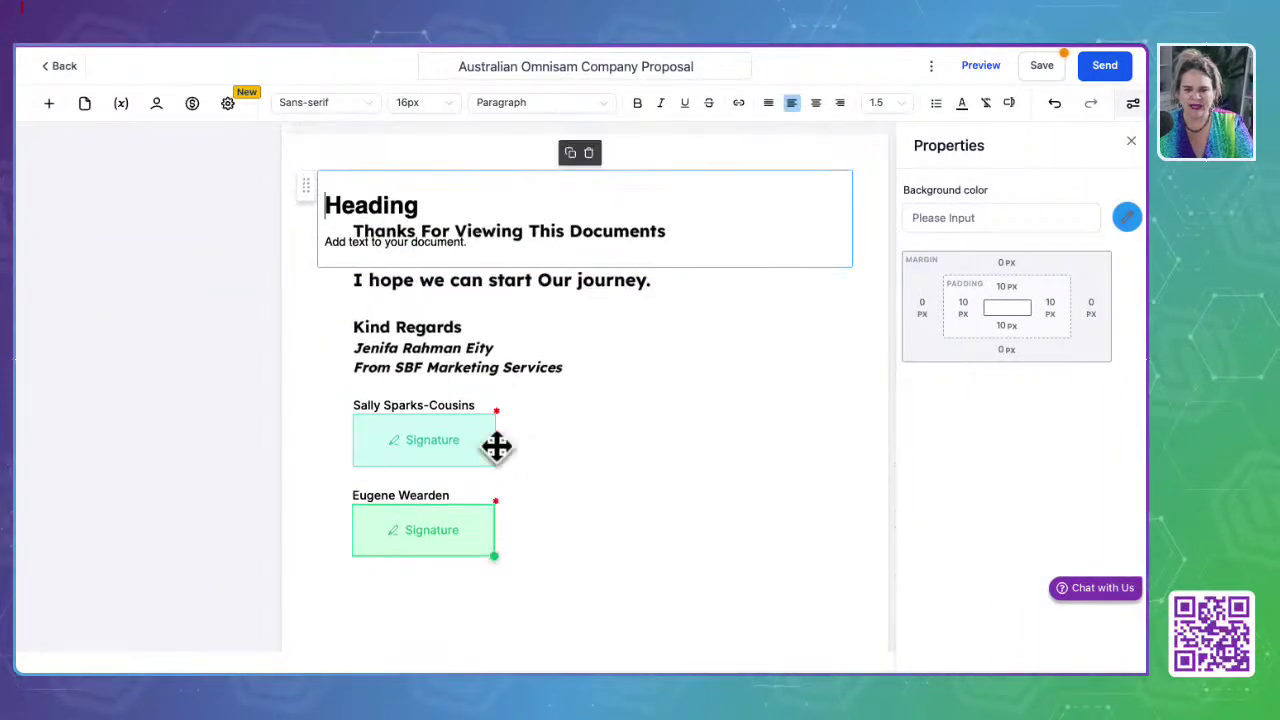
pyautogui.moveTo(414, 205); pyautogui.dragTo(594, 506)
pyautogui.scroll(-2, 480, 471)
pyautogui.scroll(3, 475, 424)
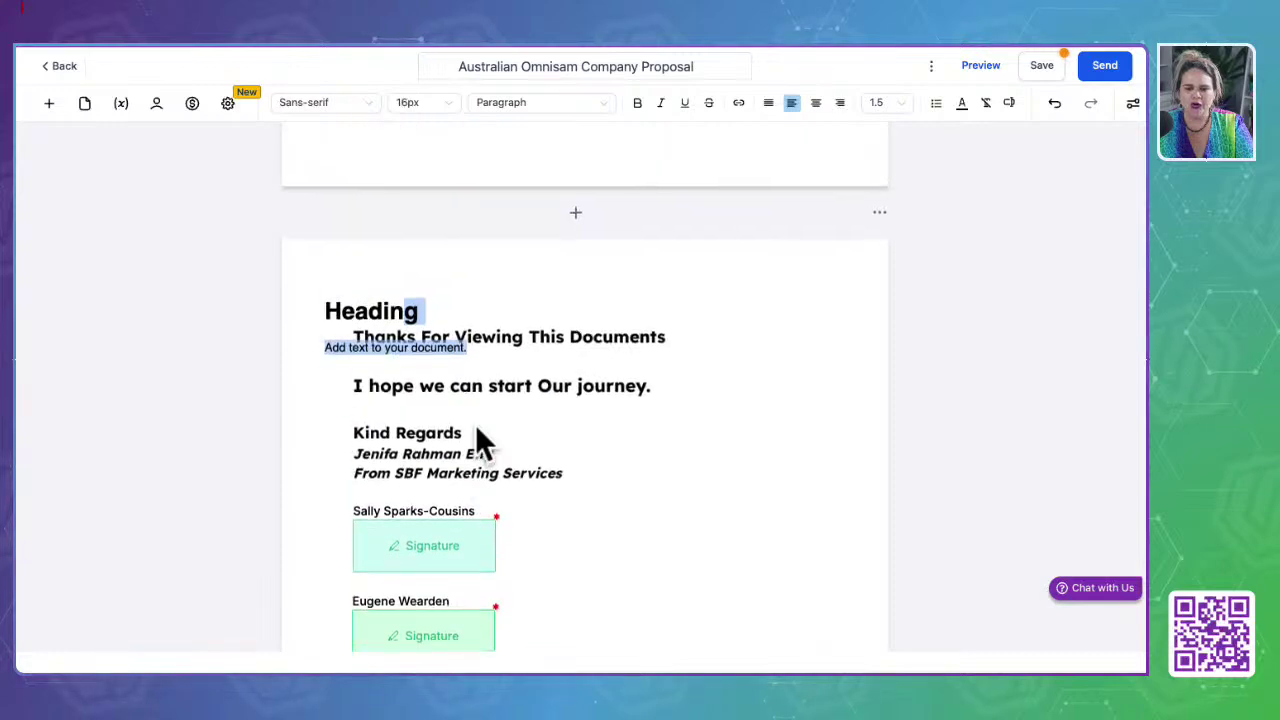
pyautogui.moveTo(311, 289); pyautogui.dragTo(315, 537)
pyautogui.scroll(-1, 316, 535)
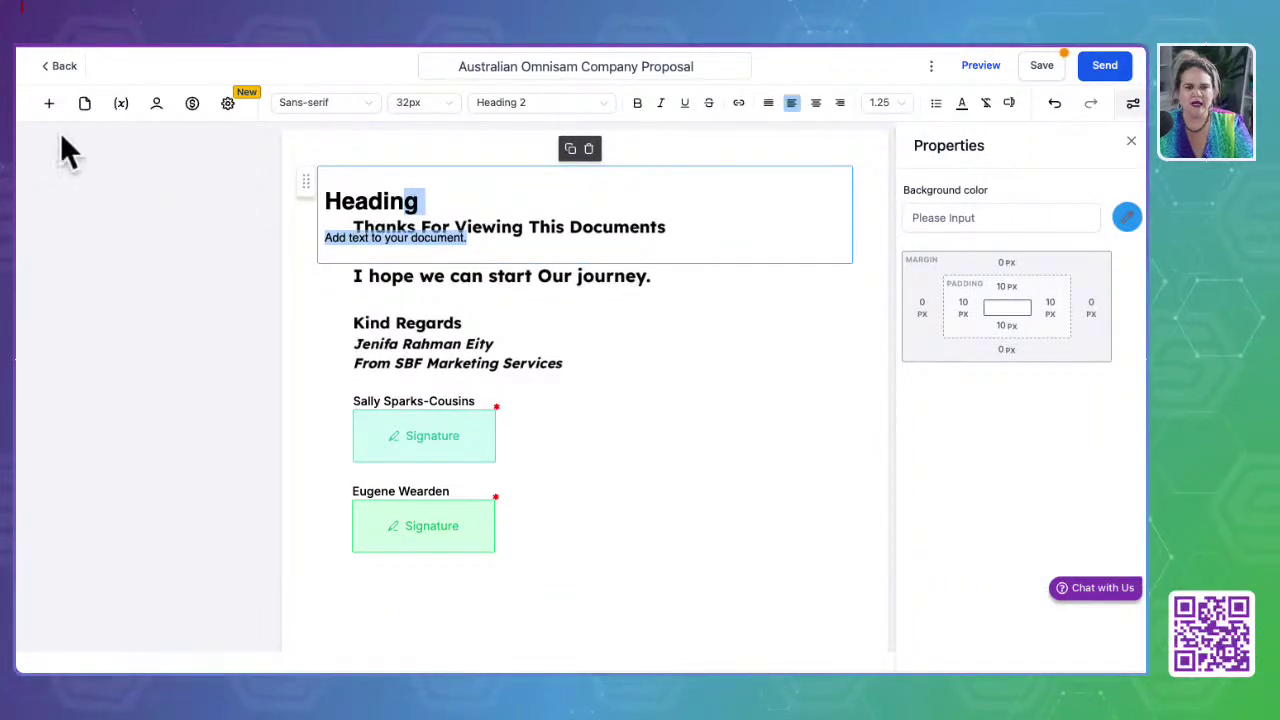
# Step: Add an empty table and a product list with item, price, quantity and subtotal columns
pyautogui.click(48, 103)
pyautogui.moveTo(69, 357); pyautogui.dragTo(371, 570)
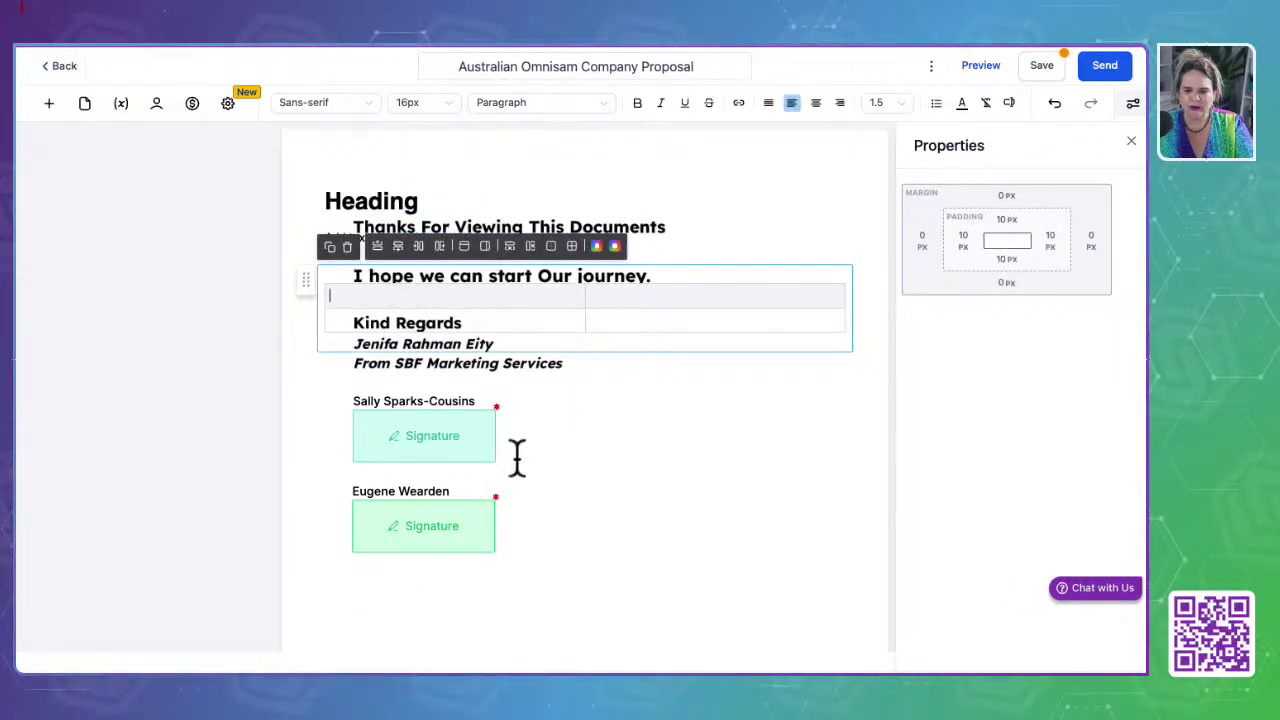
pyautogui.click(47, 103)
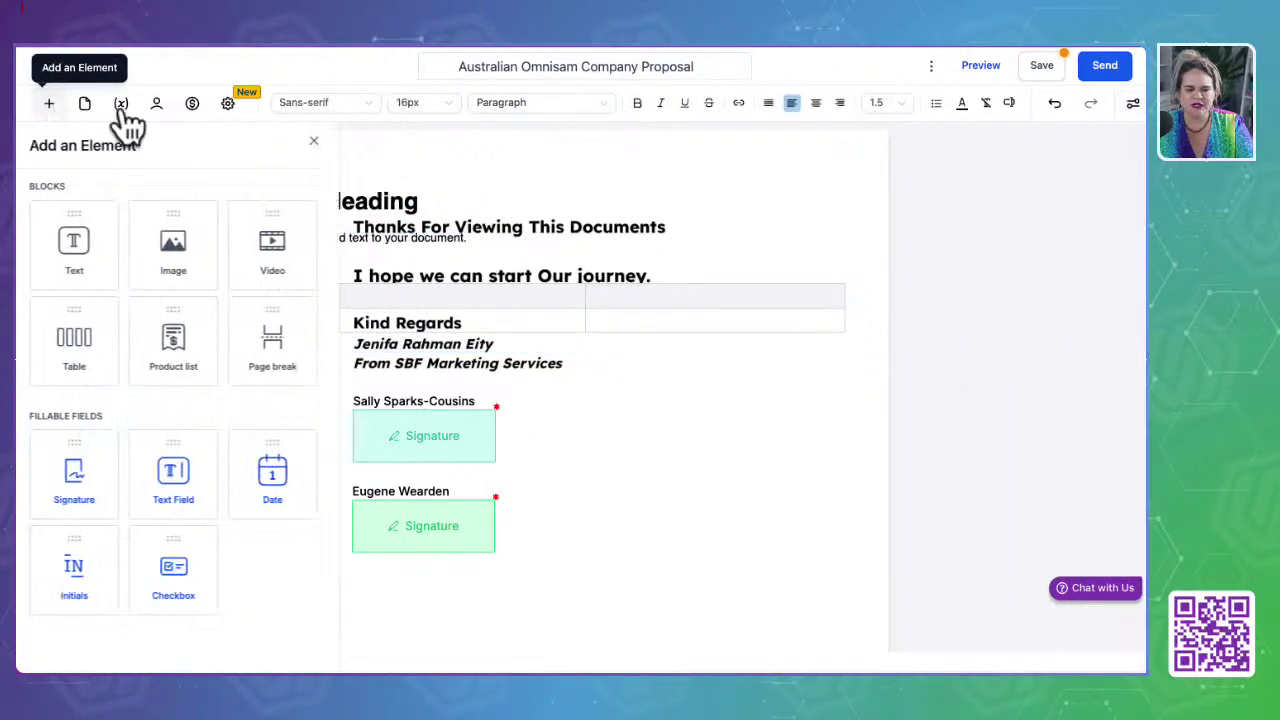
pyautogui.moveTo(134, 343); pyautogui.dragTo(427, 585)
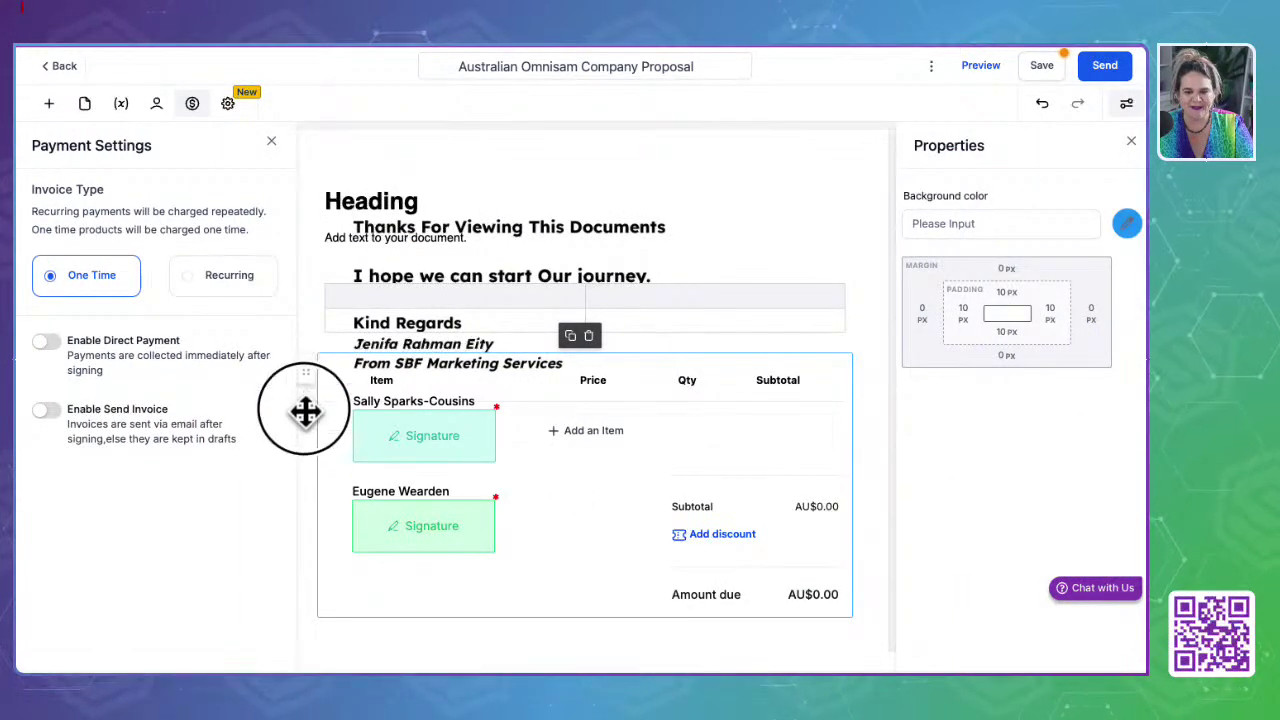
# Step: Delete the second and third recipients' signature fields
pyautogui.click(431, 430)
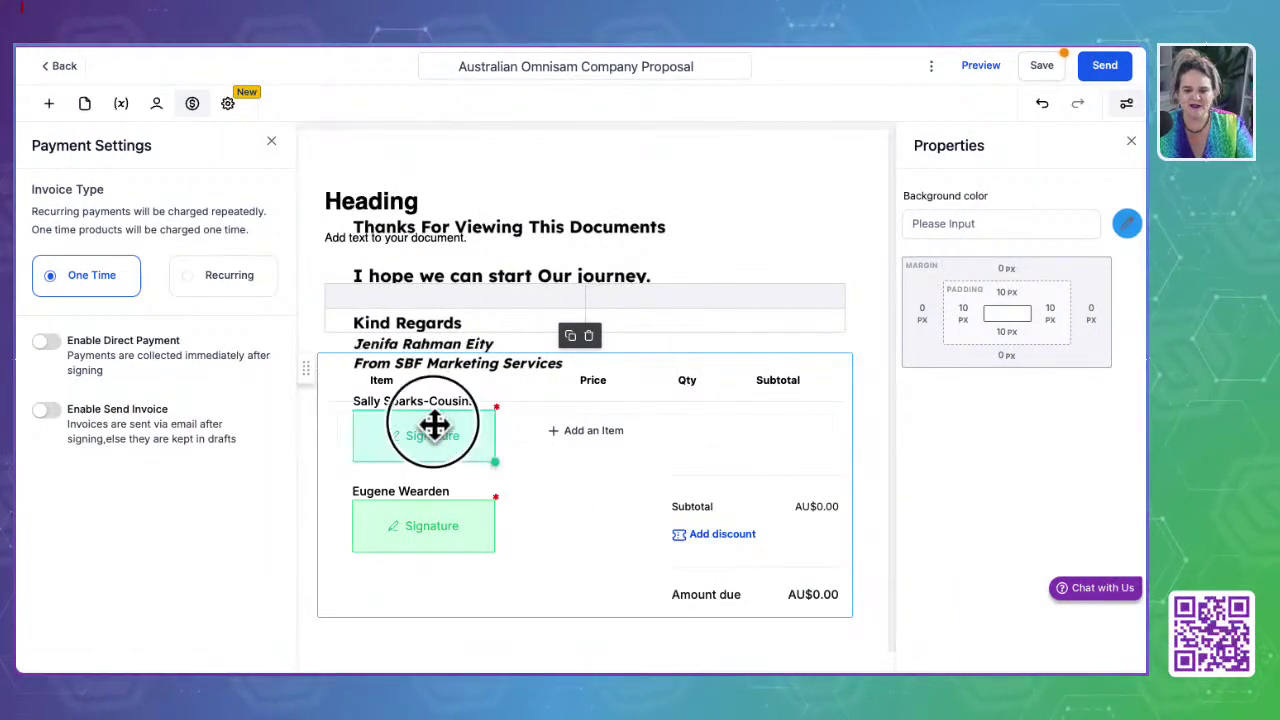
pyautogui.click(437, 540)
pyautogui.click(414, 437)
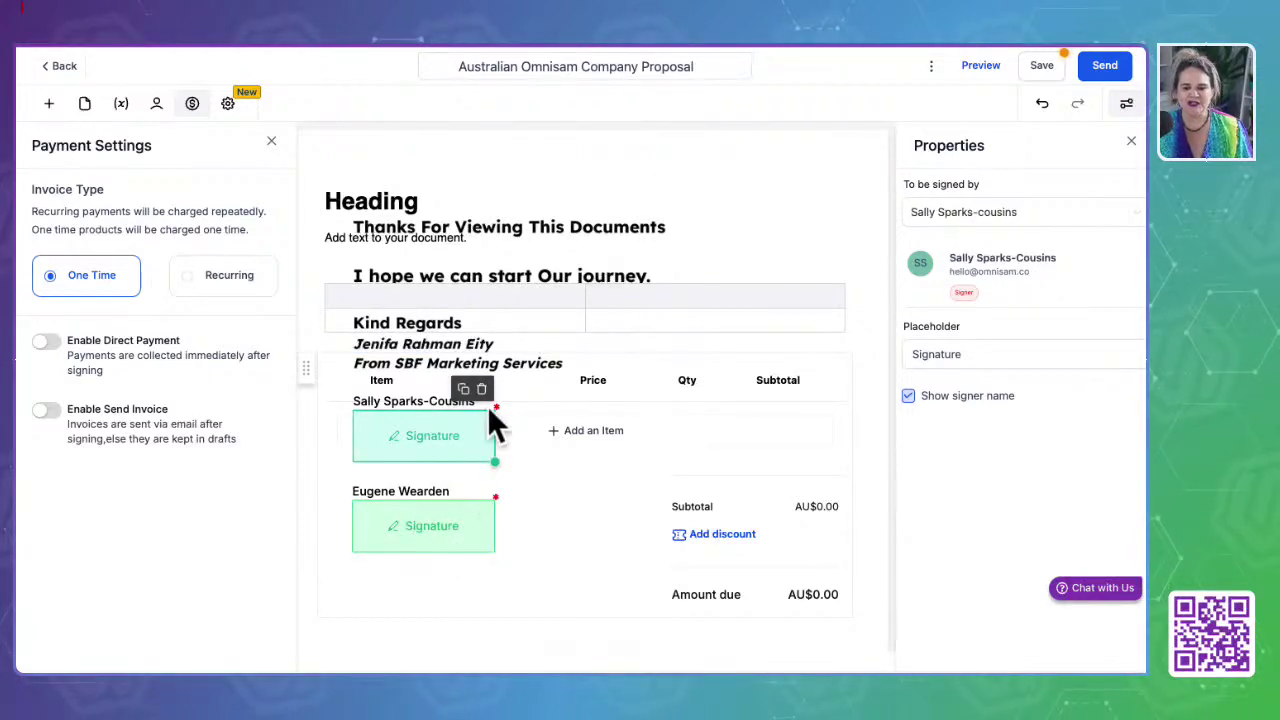
pyautogui.click(481, 389)
pyautogui.click(465, 540)
pyautogui.click(481, 478)
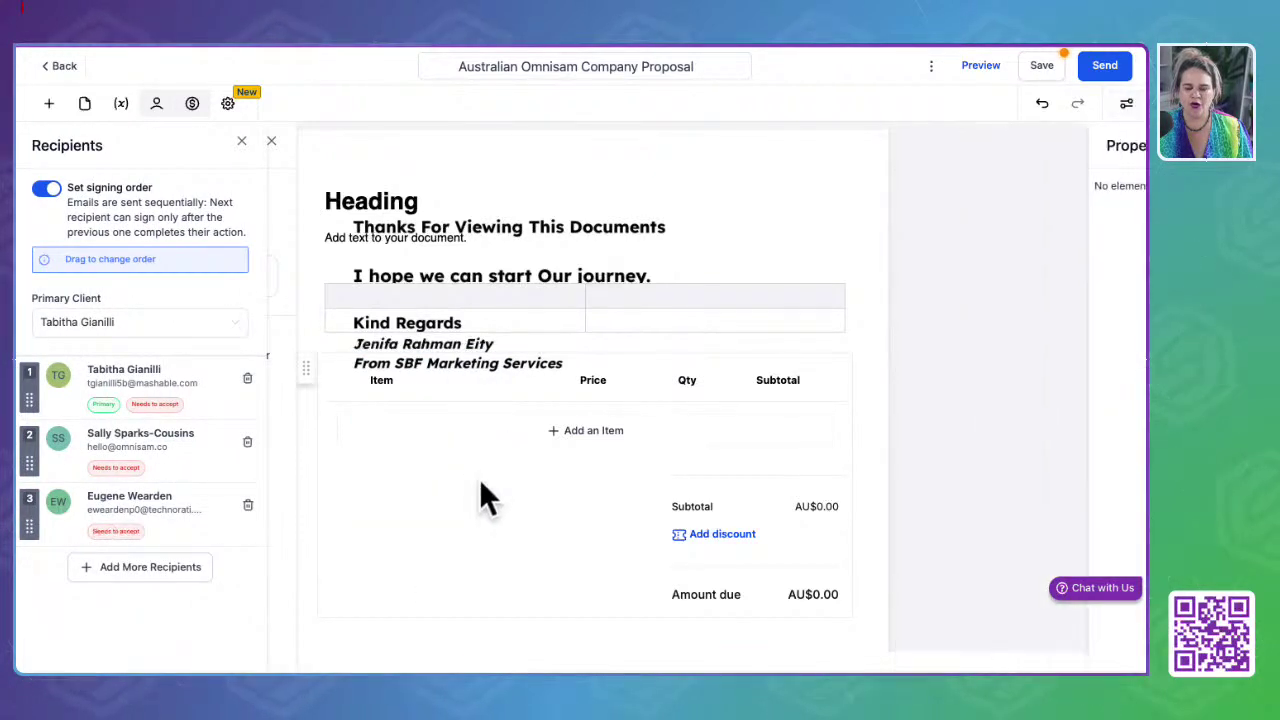
# Step: Turn on Enable Direct Payment for the product list and return to Documents & Contracts
pyautogui.click(467, 502)
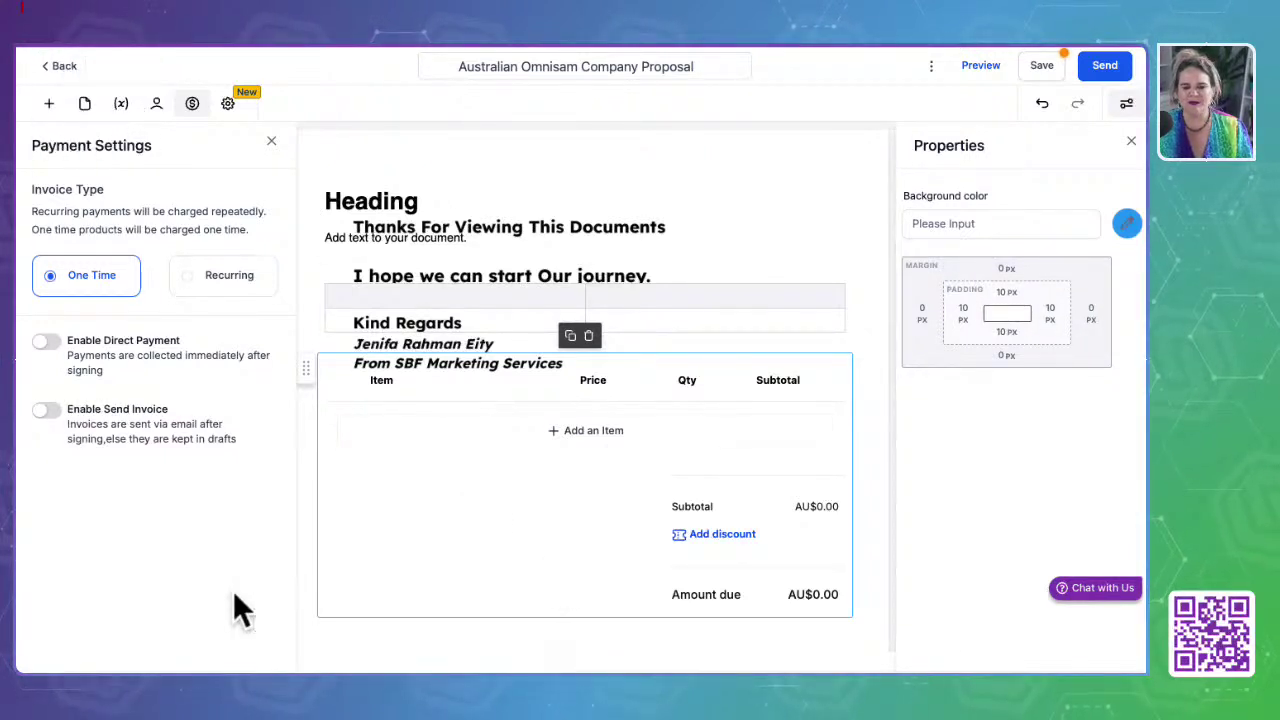
pyautogui.click(48, 342)
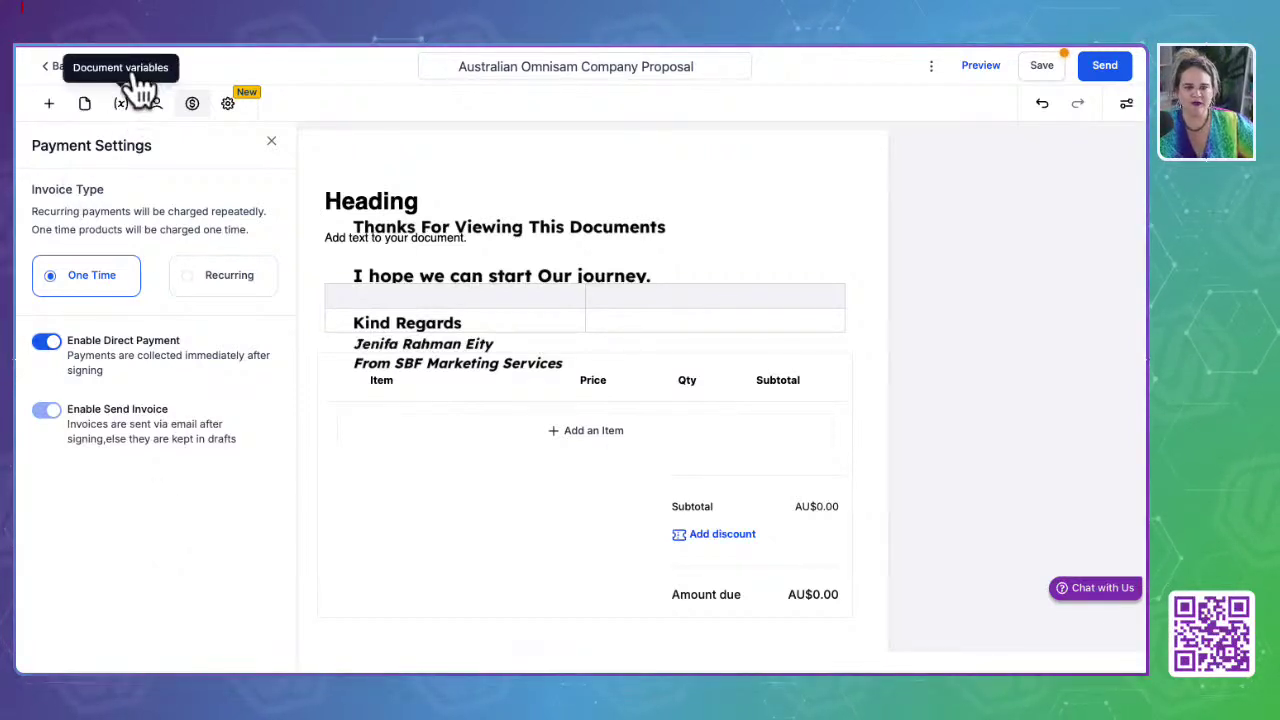
pyautogui.click(48, 104)
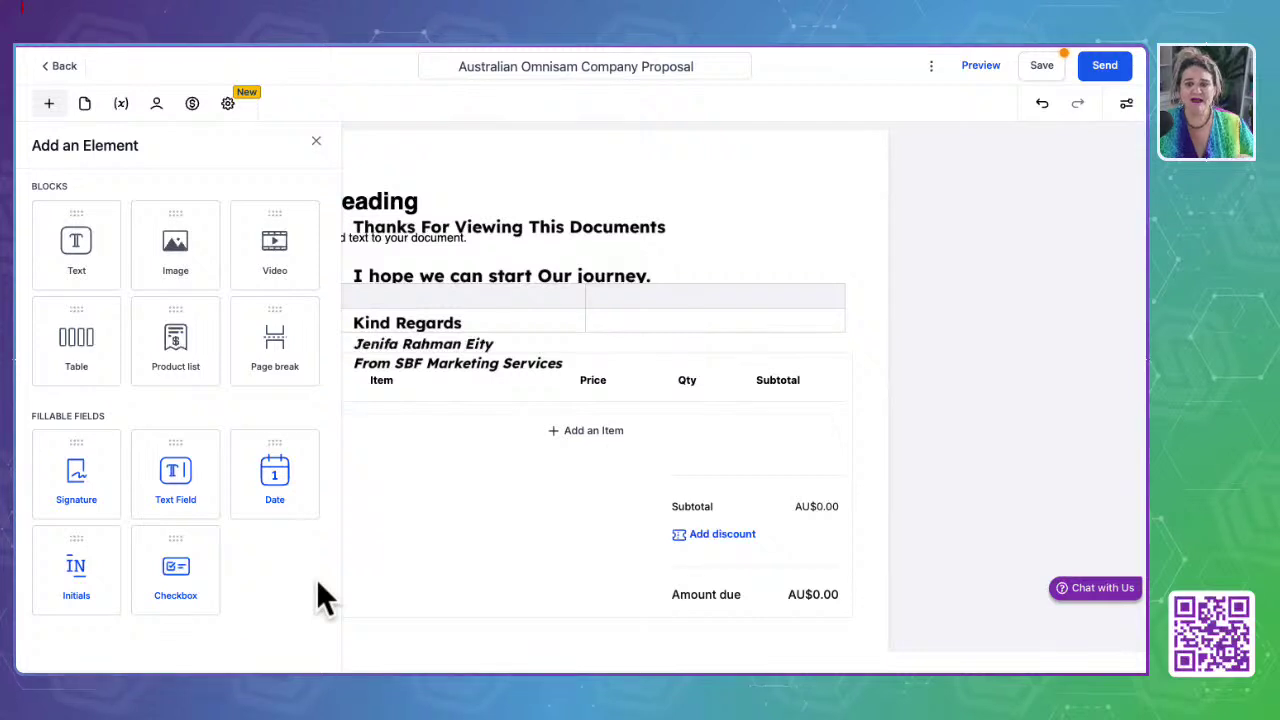
pyautogui.click(310, 80)
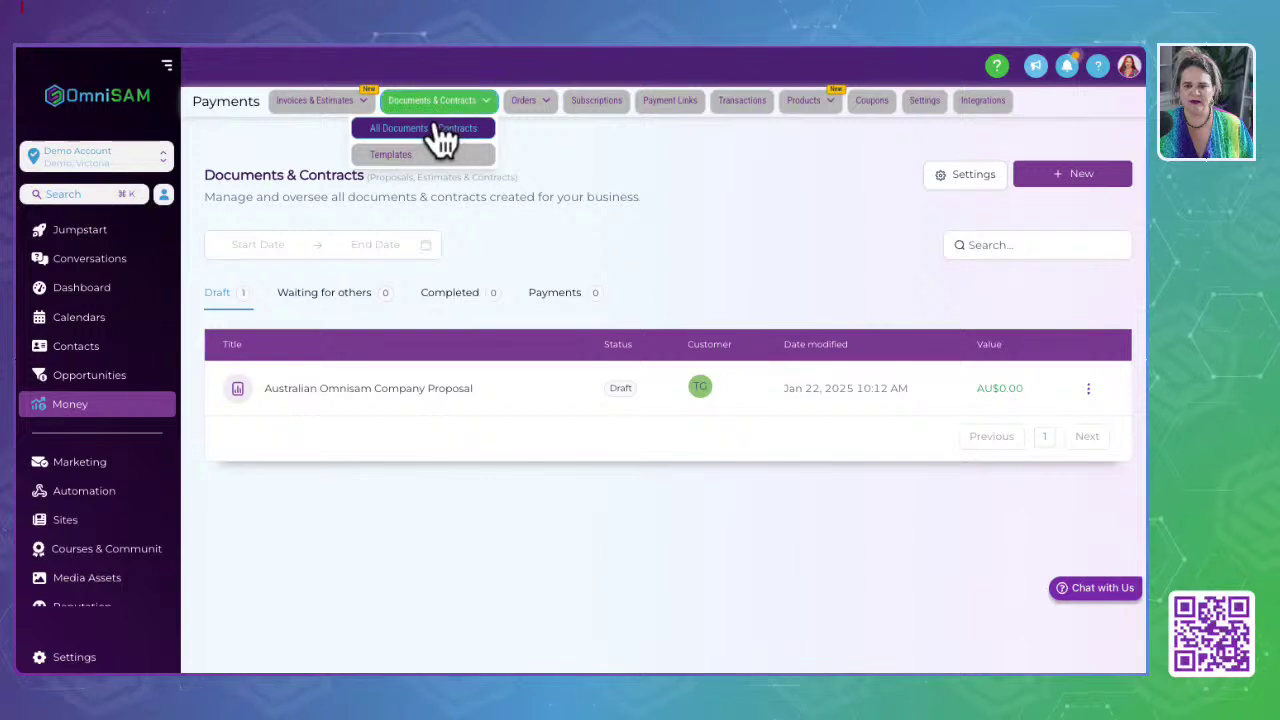
# Step: View the empty Orders and Abandoned Checkouts pages, then switch to Subscriptions
pyautogui.moveTo(538, 122)
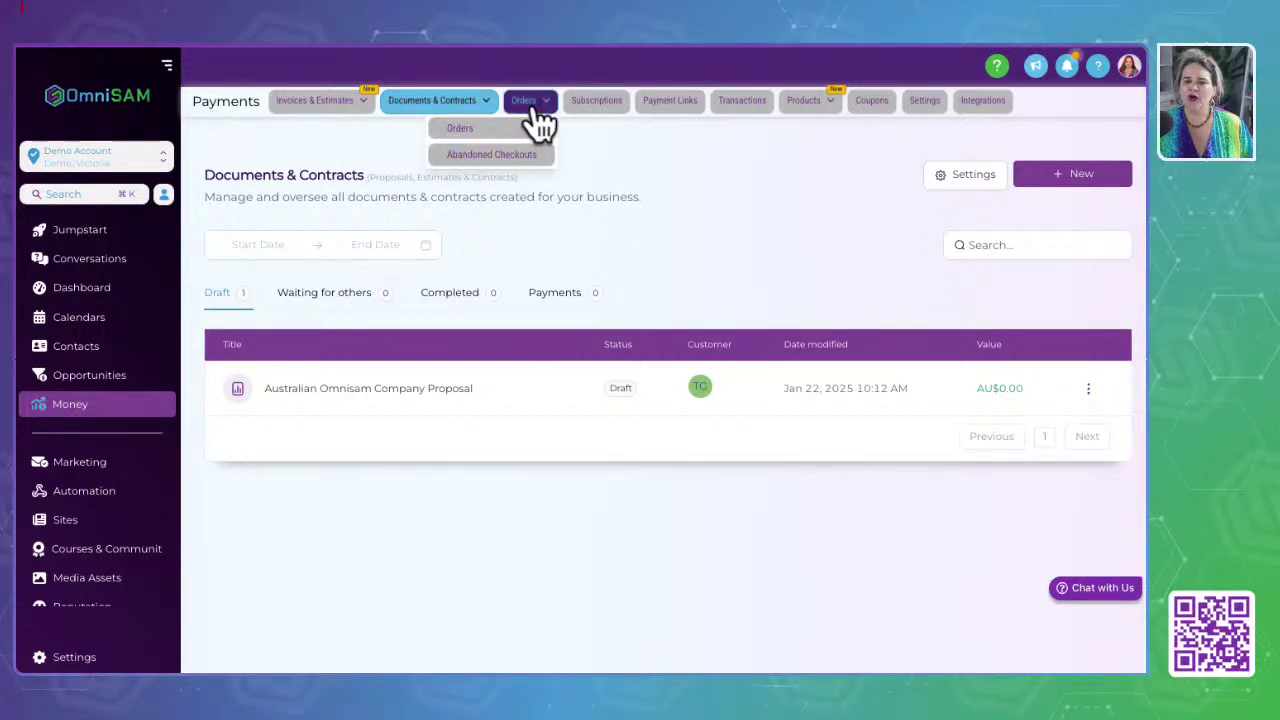
pyautogui.click(459, 130)
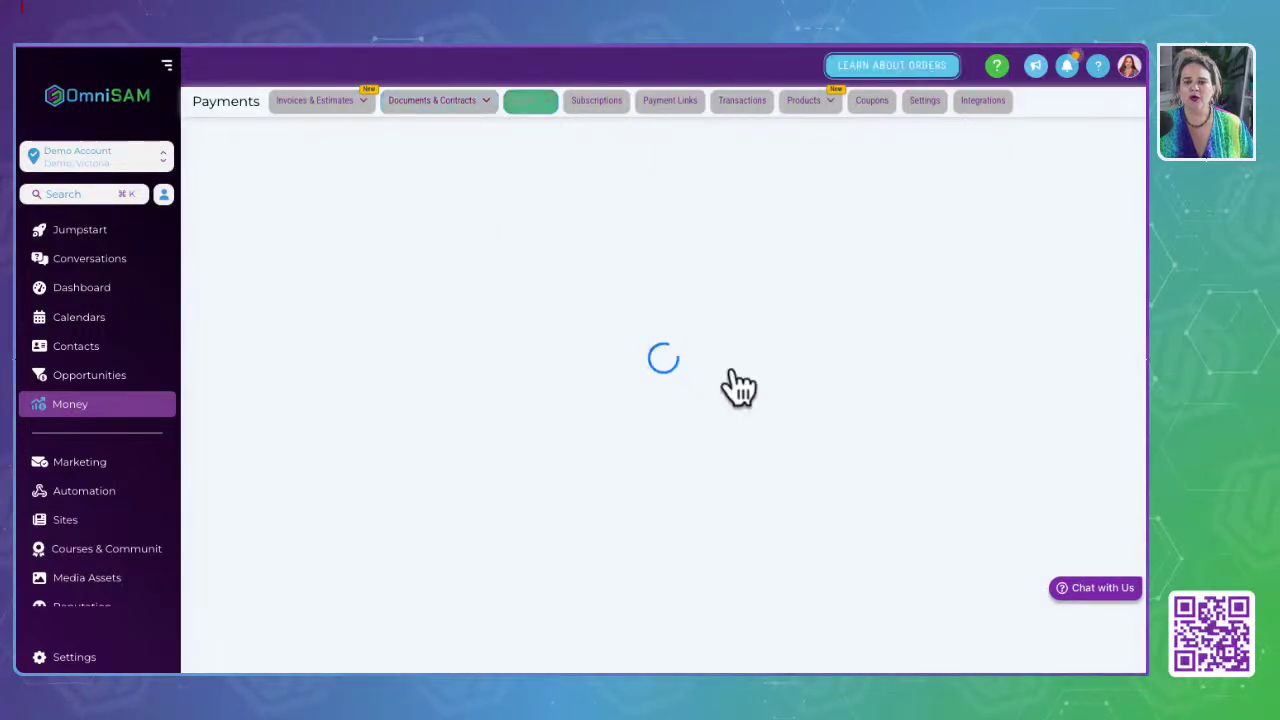
pyautogui.click(522, 104)
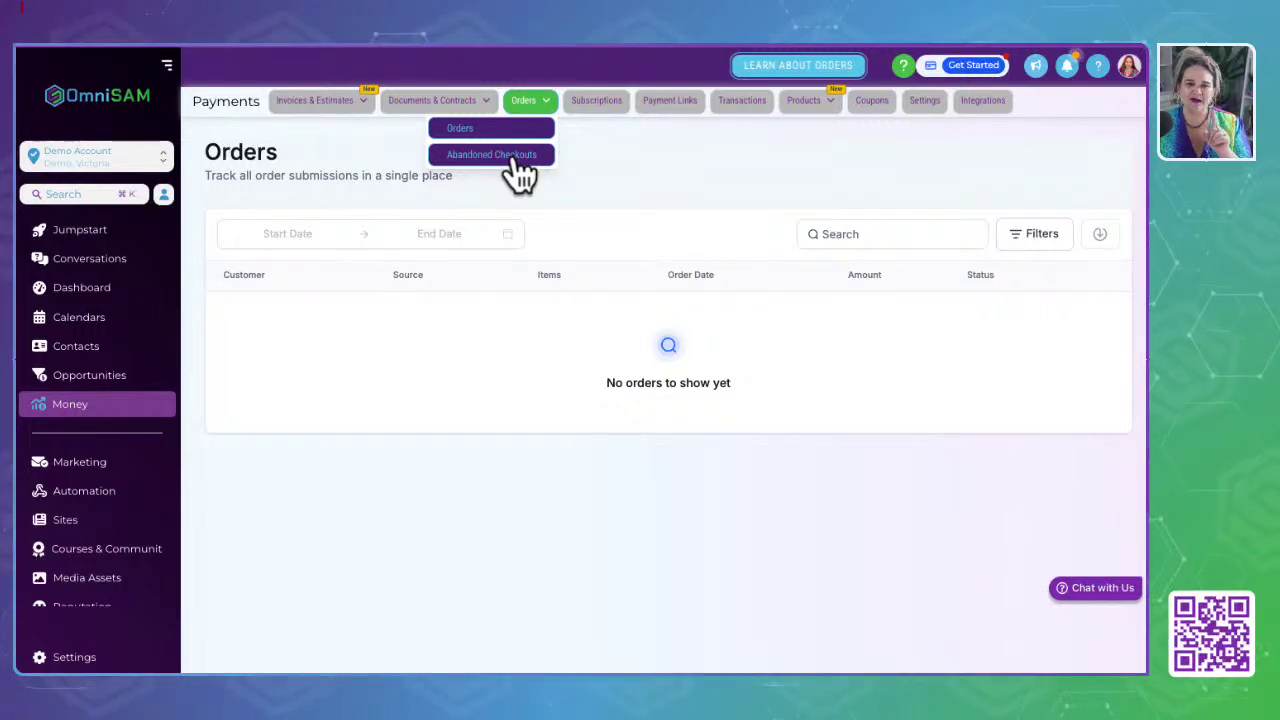
pyautogui.click(518, 163)
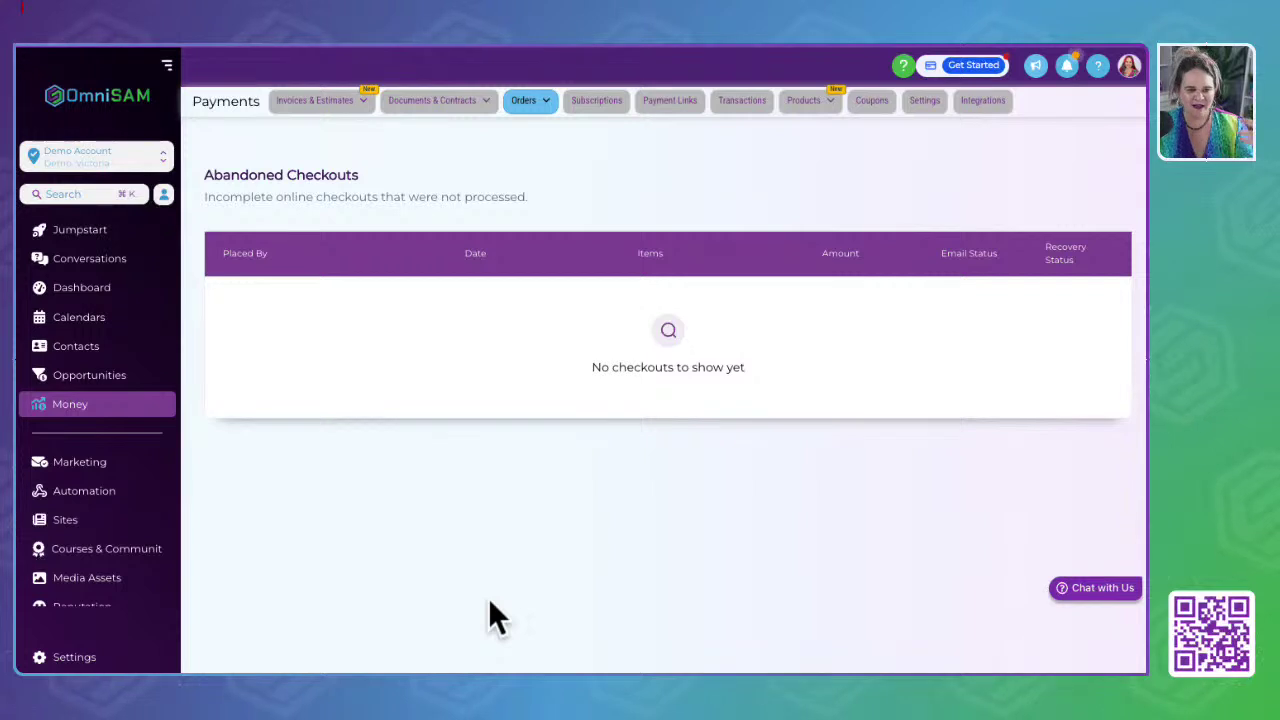
pyautogui.click(596, 100)
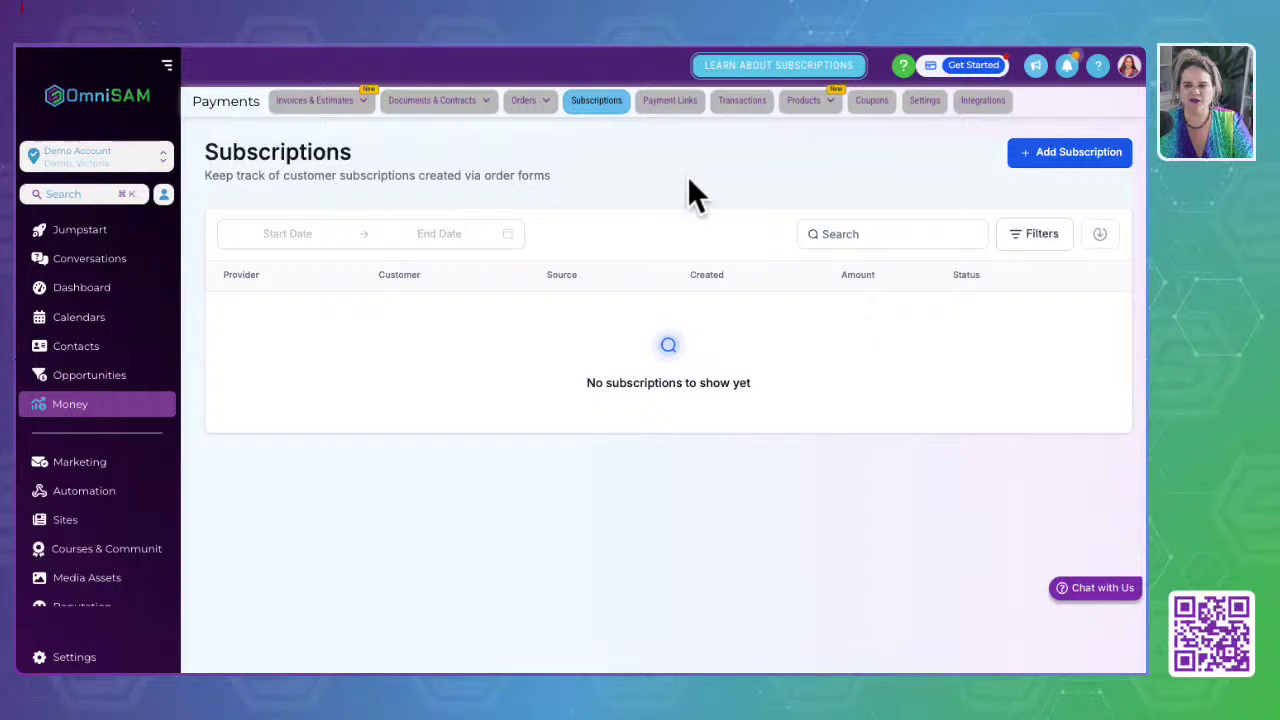
# Step: Pick a customer for a new subscription, search products for 'membership', find none, and close unsaved
pyautogui.click(663, 132)
pyautogui.click(1072, 149)
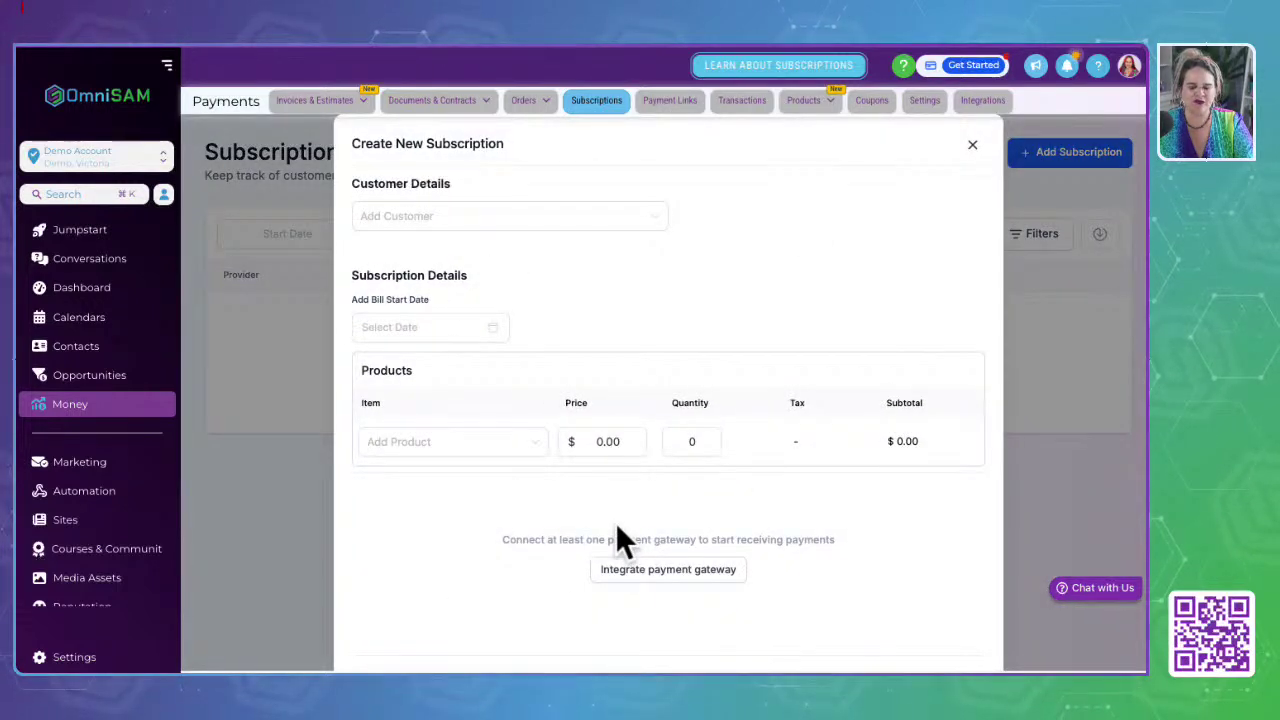
pyautogui.click(450, 218)
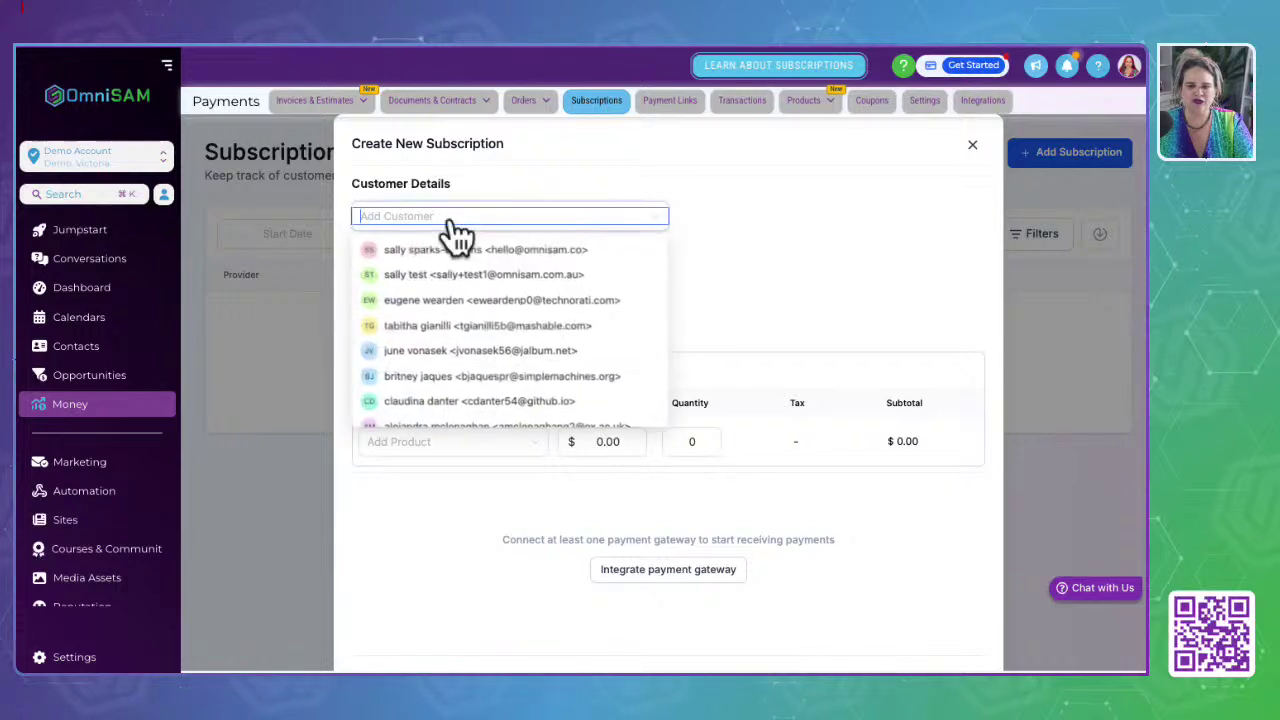
pyautogui.click(414, 378)
pyautogui.click(424, 481)
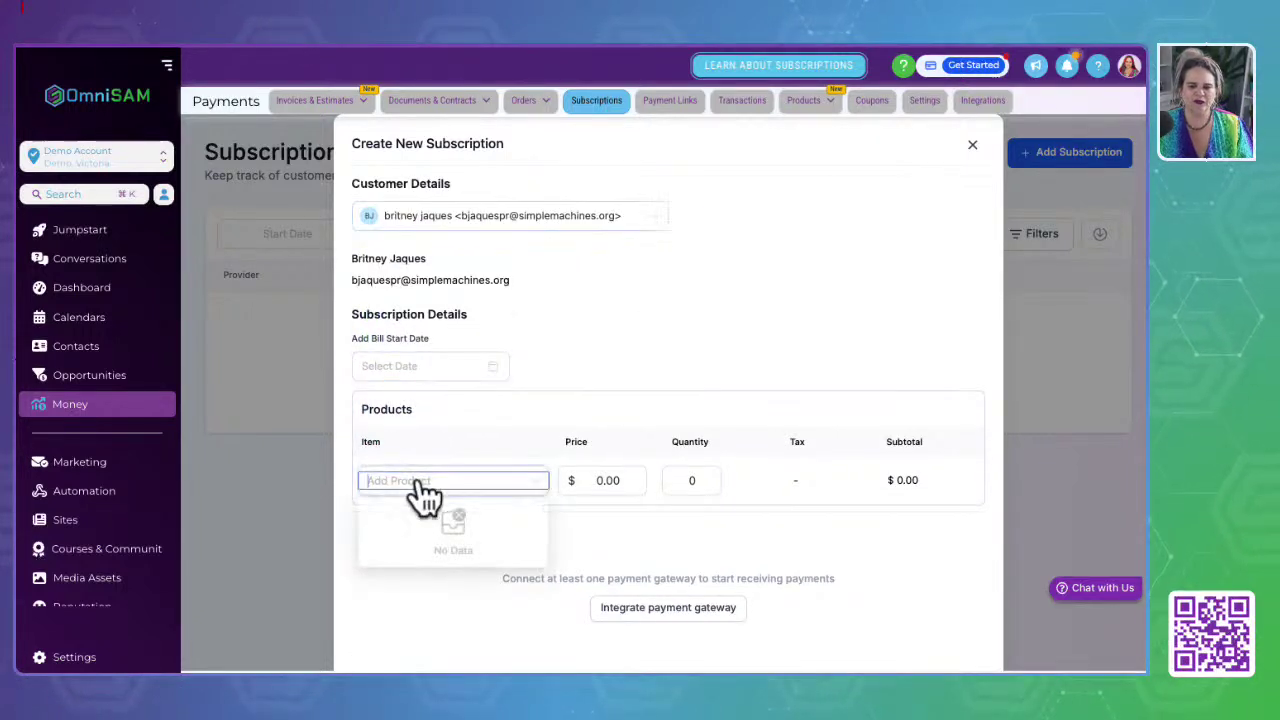
pyautogui.write('me')
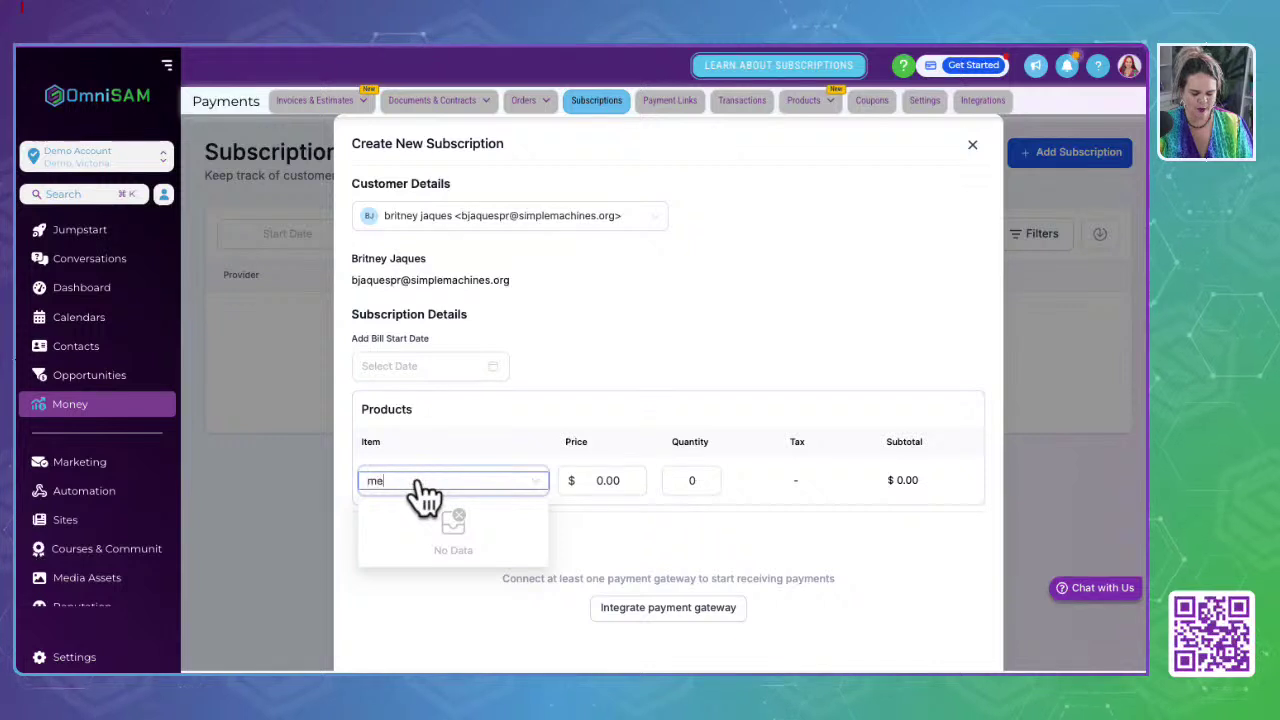
pyautogui.write('mbership')
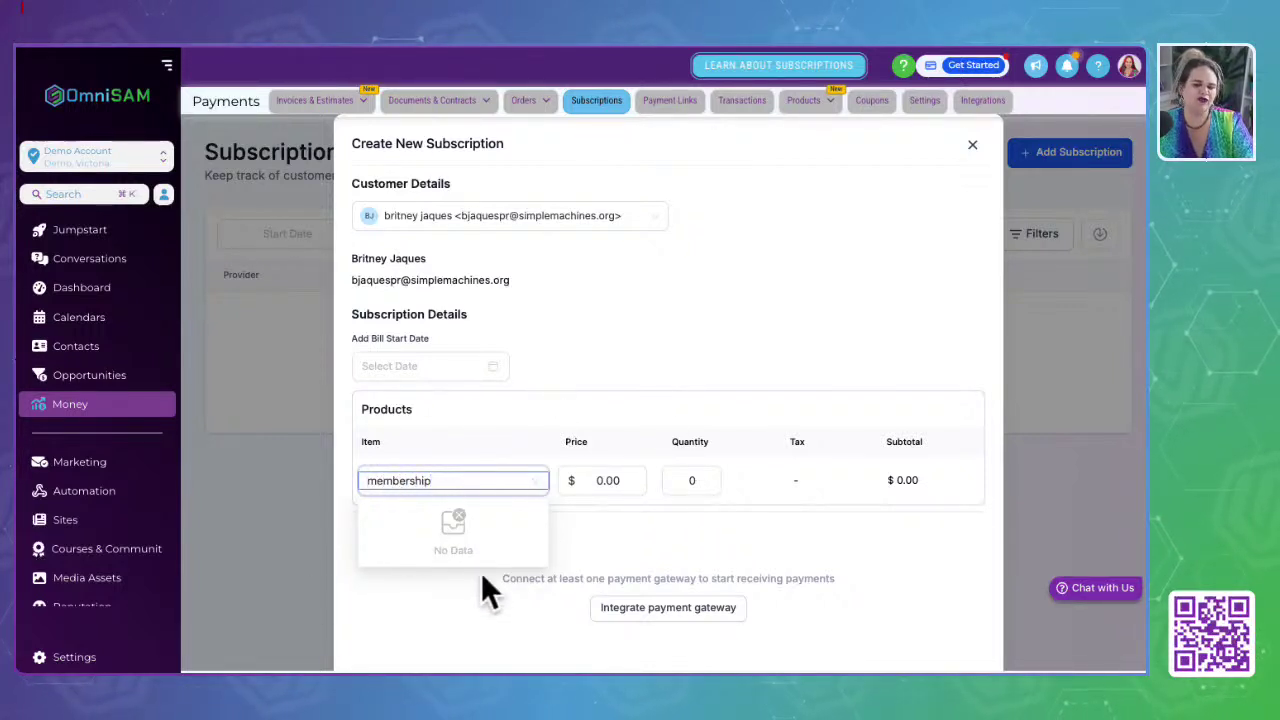
pyautogui.scroll(-2, 481, 572)
pyautogui.scroll(2, 481, 572)
pyautogui.click(861, 167)
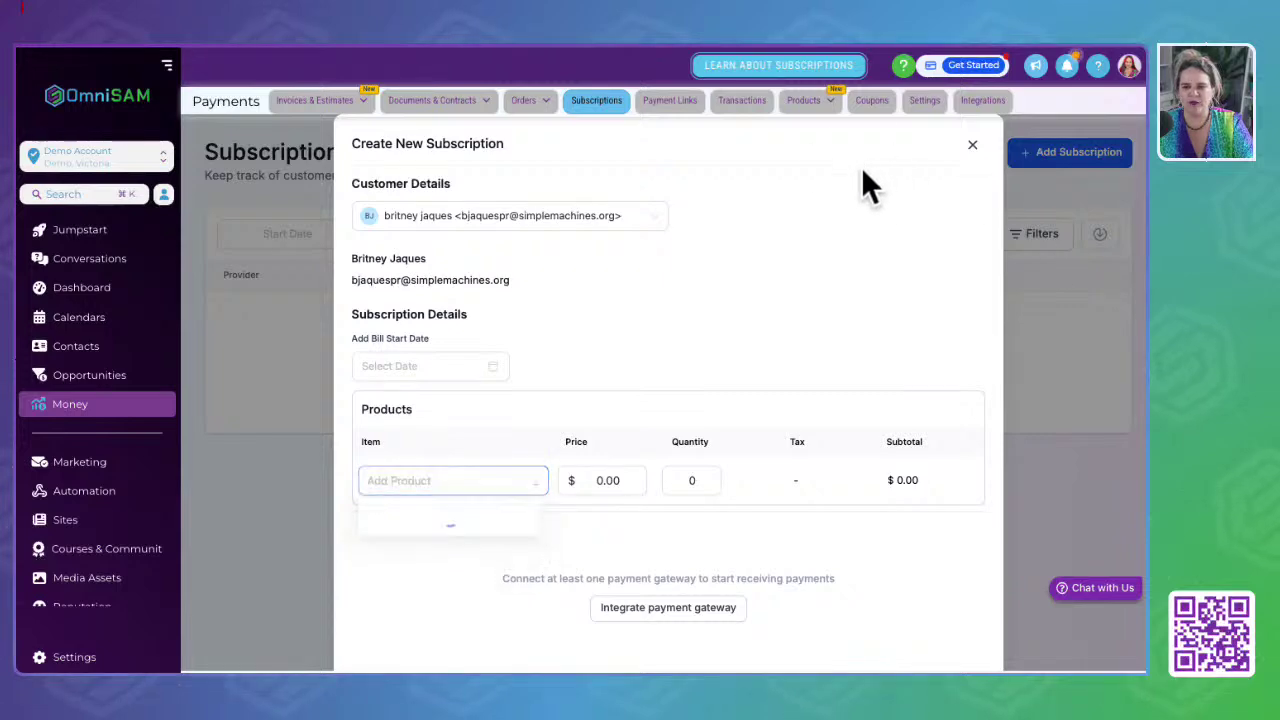
pyautogui.click(972, 146)
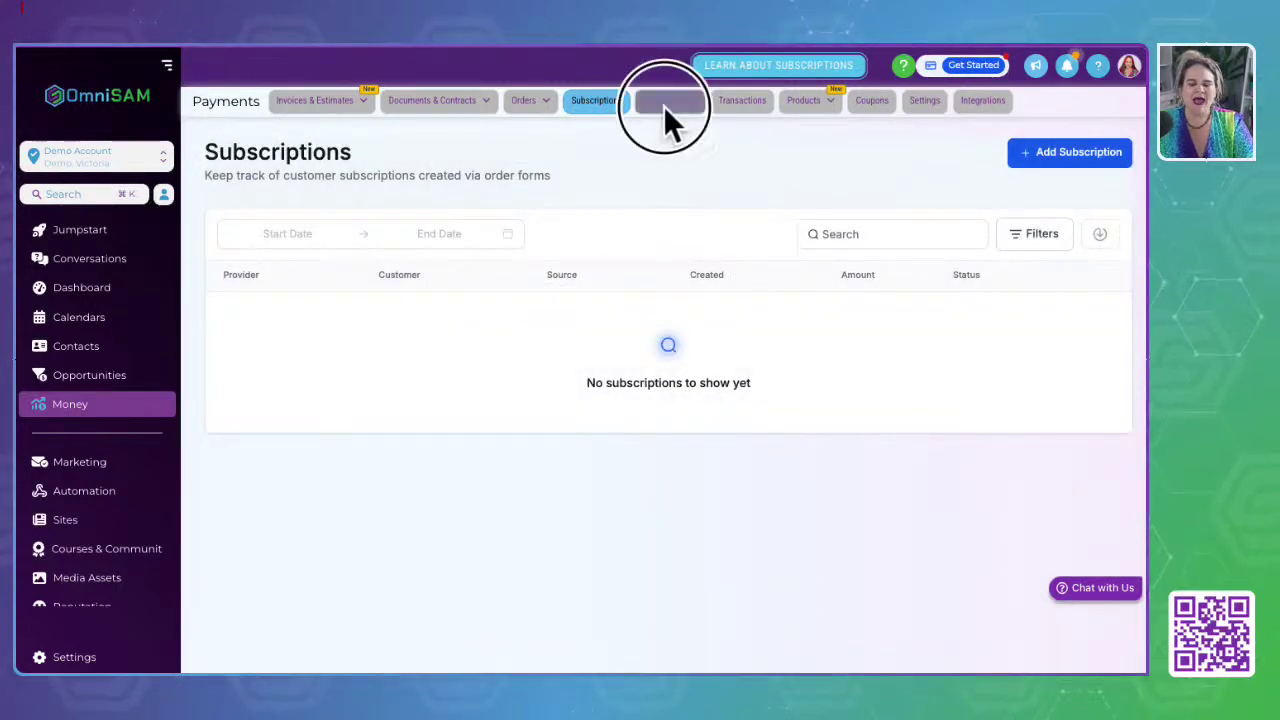
# Step: Preview the Create New Payment Link builder, back out, and show the empty Transactions list
pyautogui.click(666, 108)
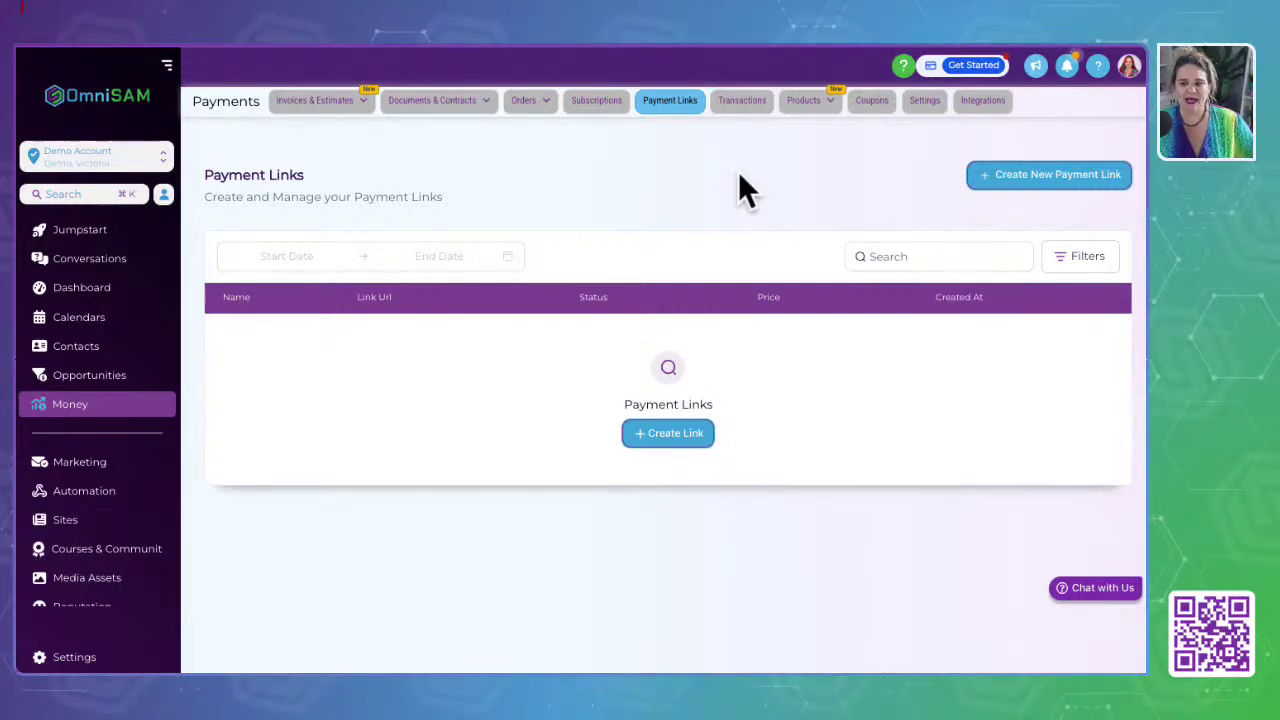
pyautogui.click(1040, 176)
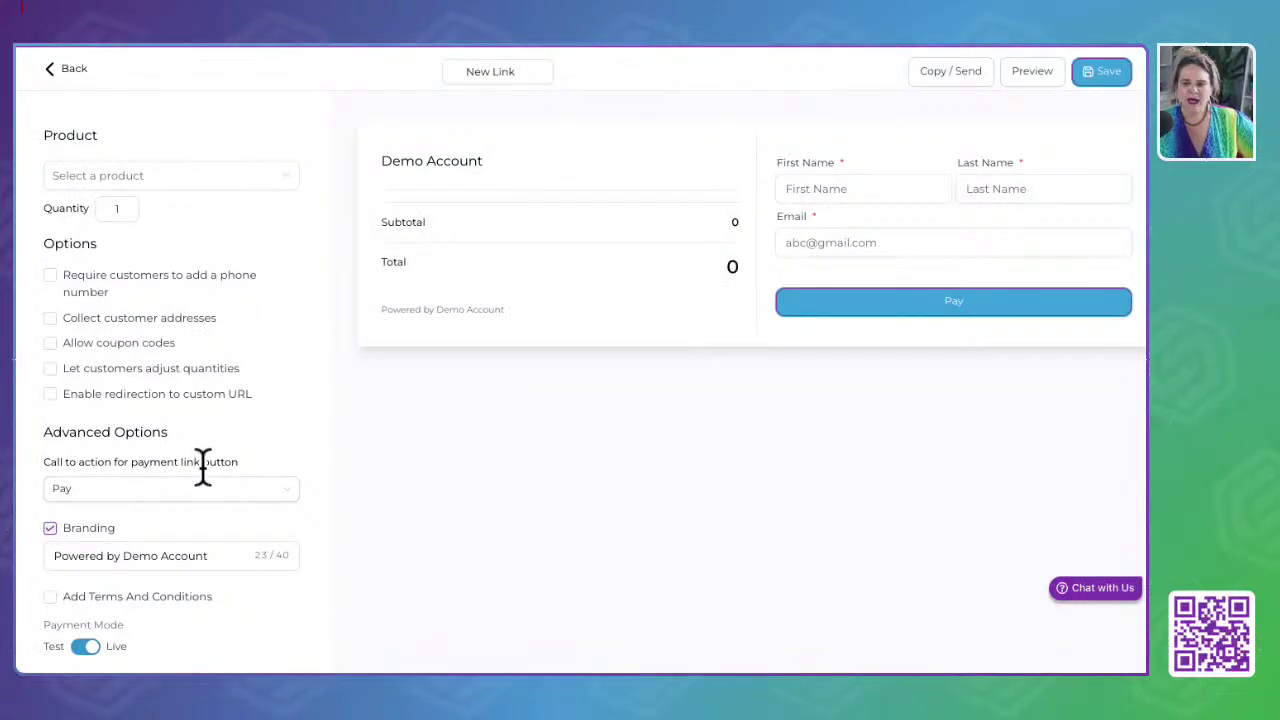
pyautogui.scroll(-1, 201, 465)
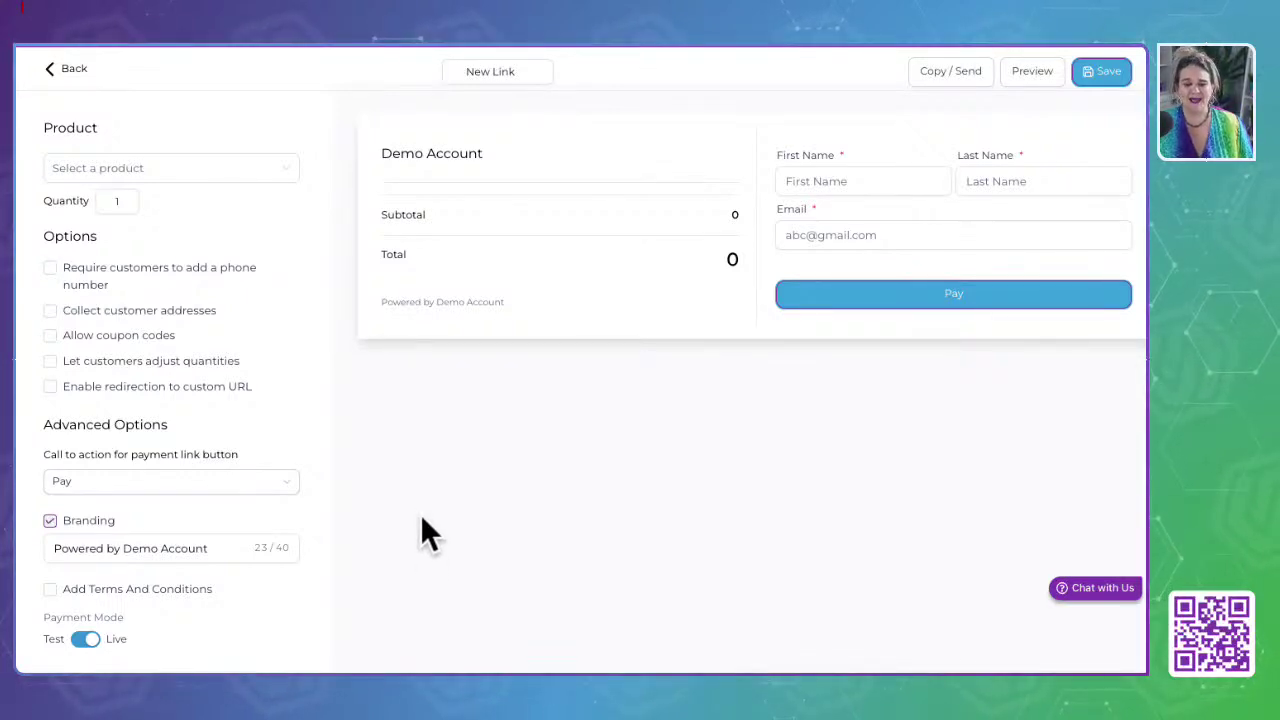
pyautogui.click(50, 72)
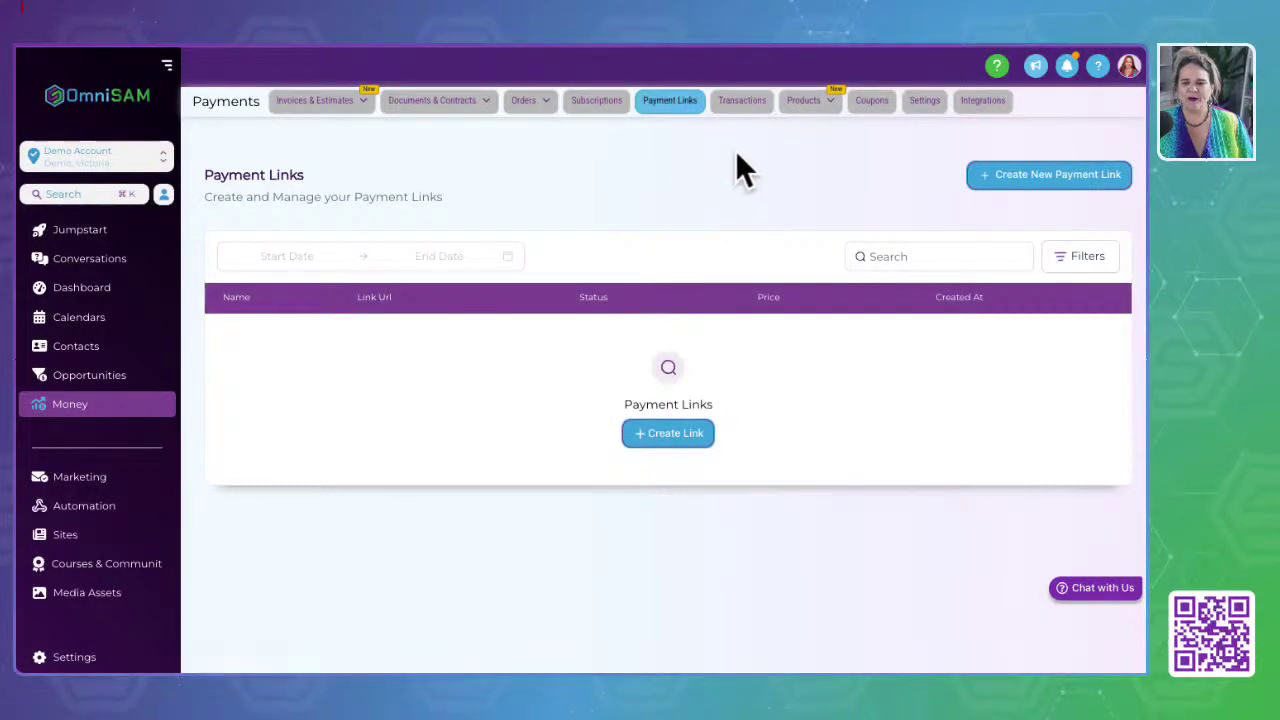
pyautogui.click(742, 100)
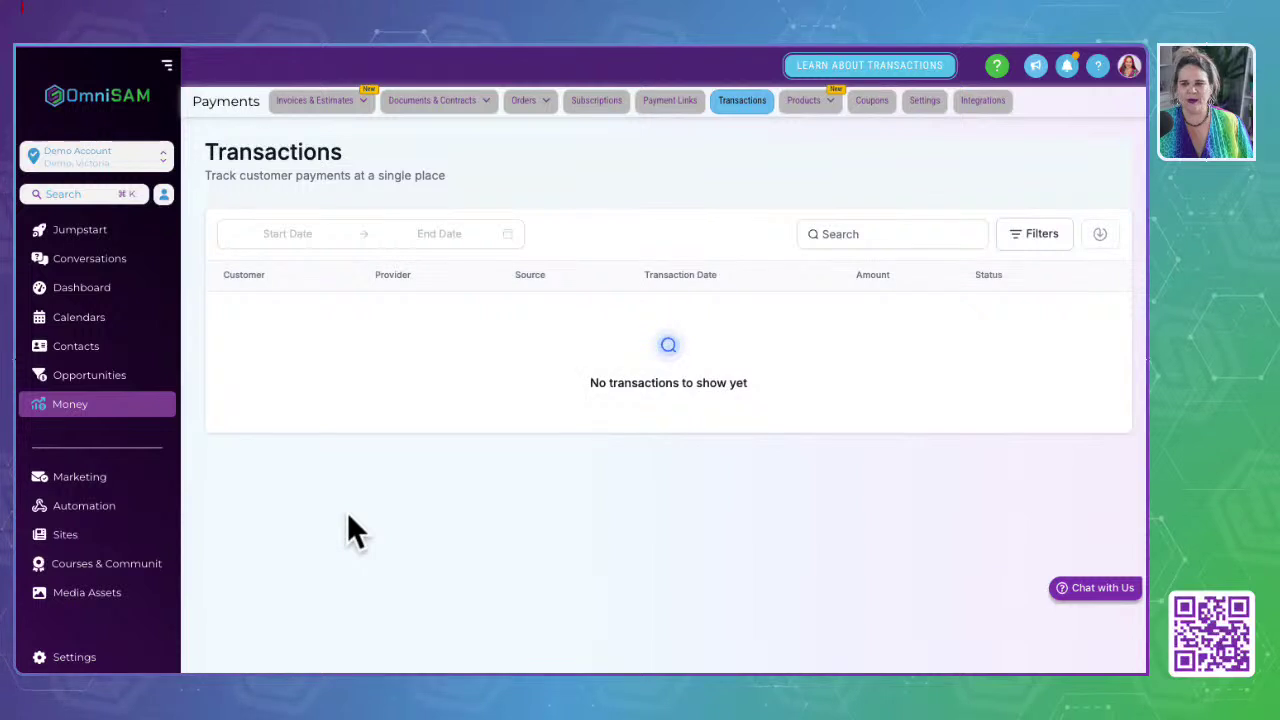
# Step: Open the Unisex t-shirt from the Products list and jump to its size and colour variants
pyautogui.click(810, 102)
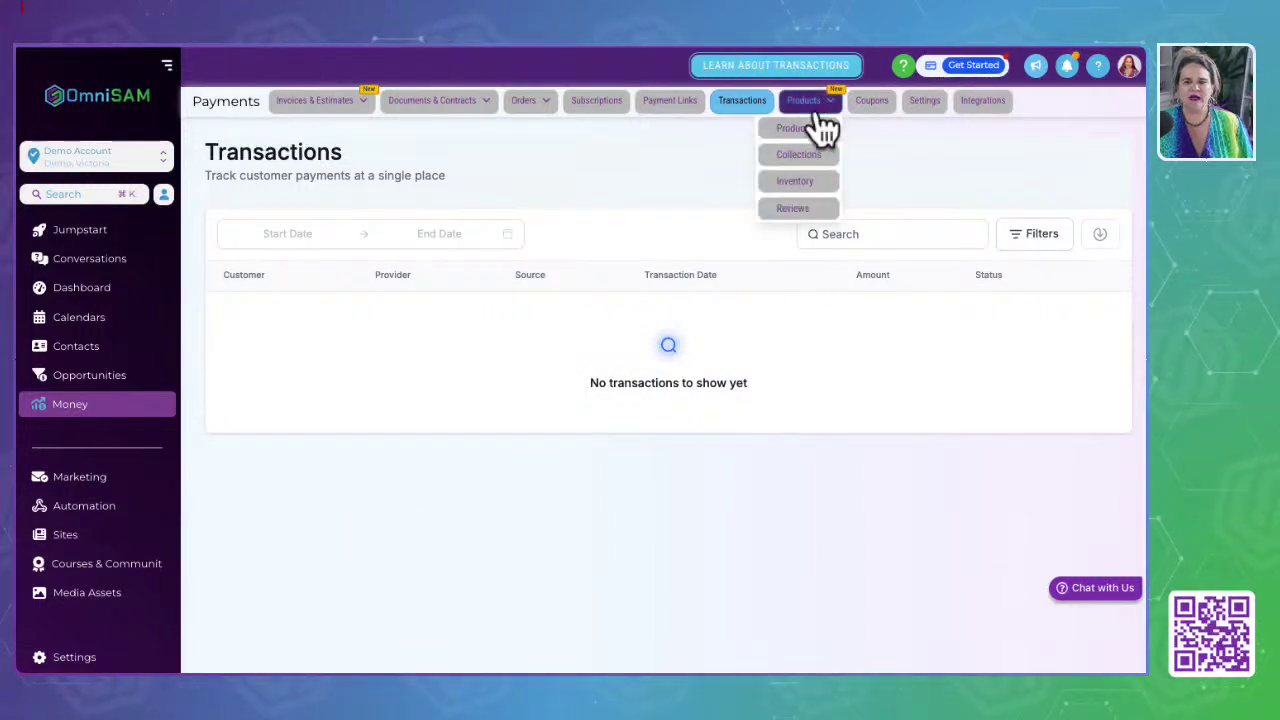
pyautogui.click(816, 125)
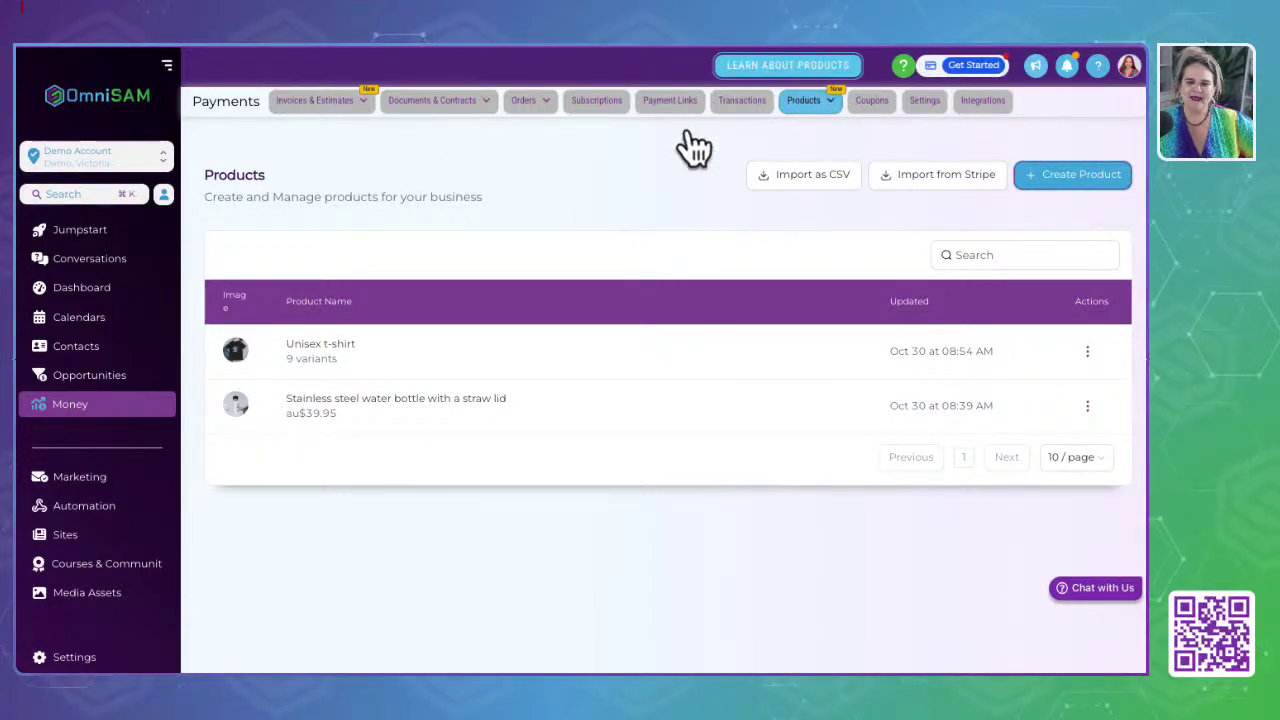
pyautogui.click(318, 350)
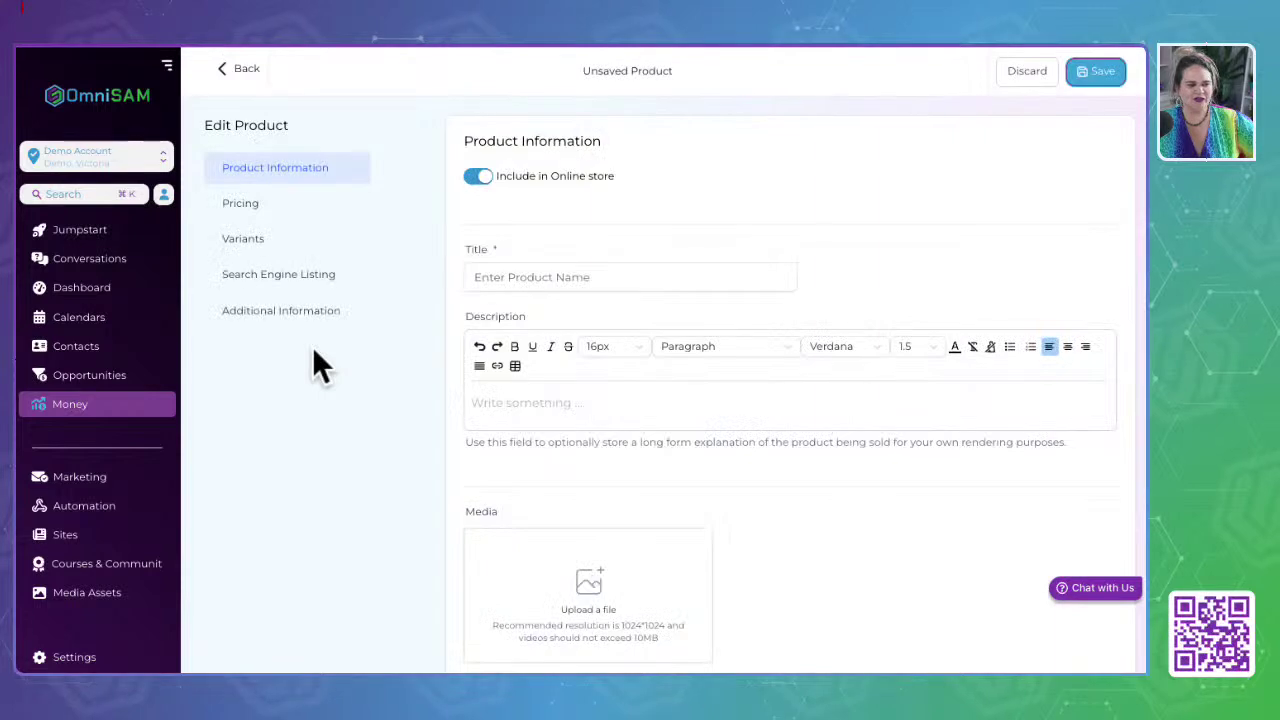
pyautogui.scroll(-3, 760, 468)
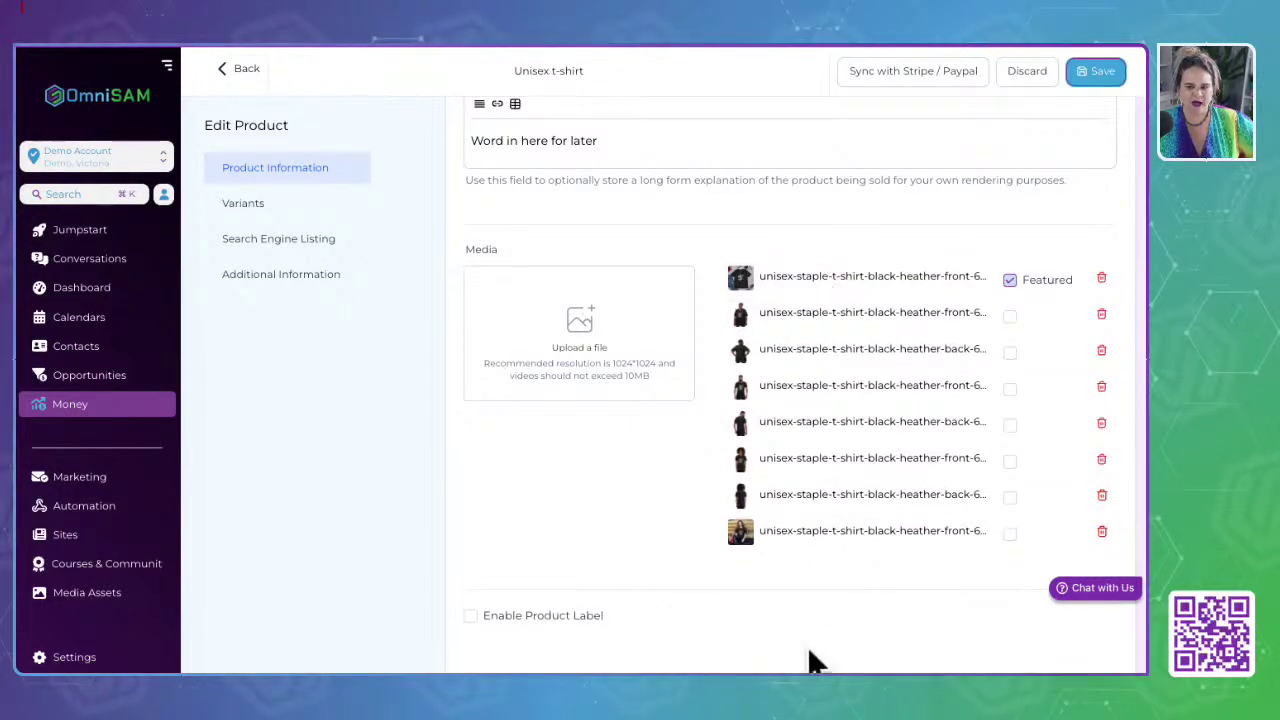
pyautogui.scroll(-4, 781, 553)
pyautogui.scroll(6, 781, 553)
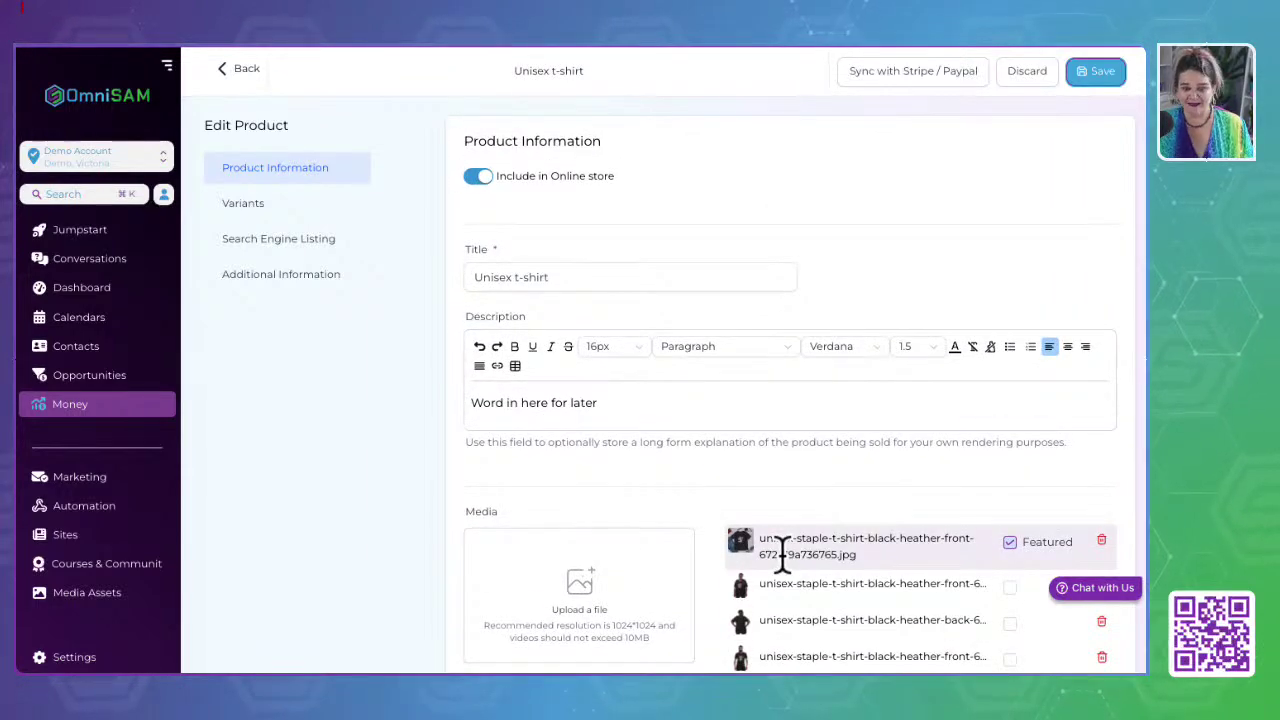
pyautogui.click(262, 205)
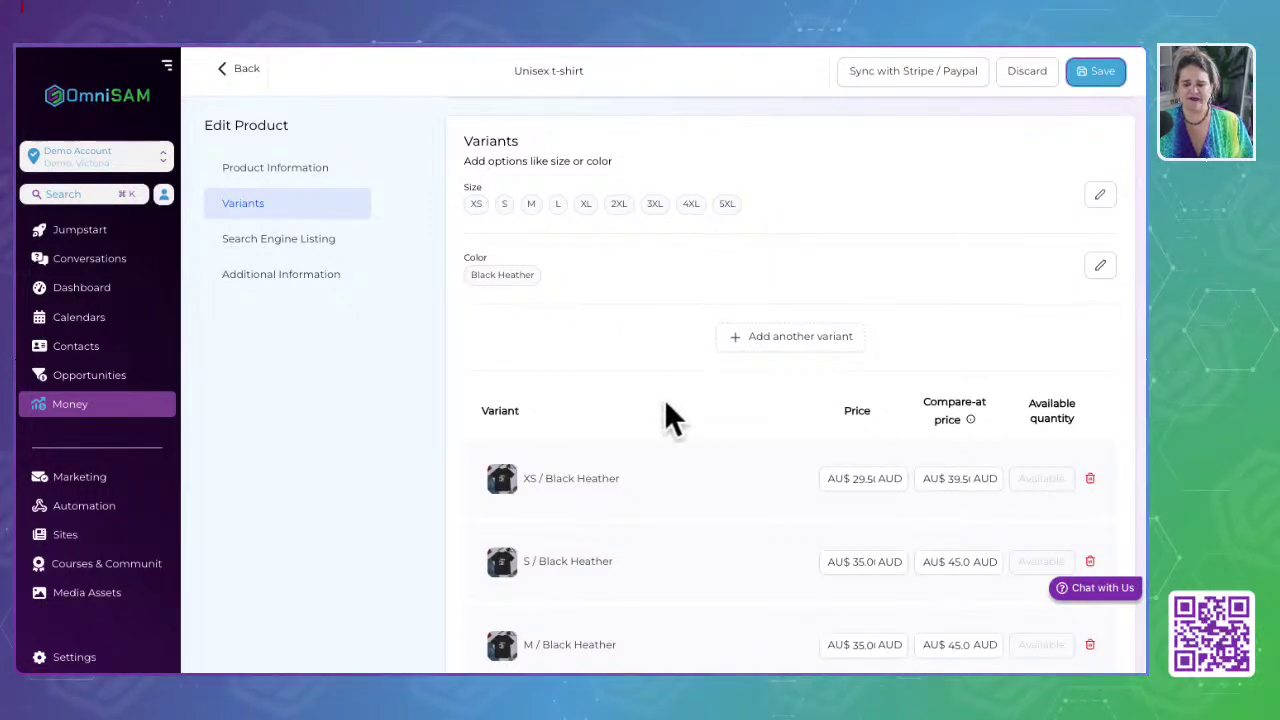
pyautogui.scroll(-5, 664, 405)
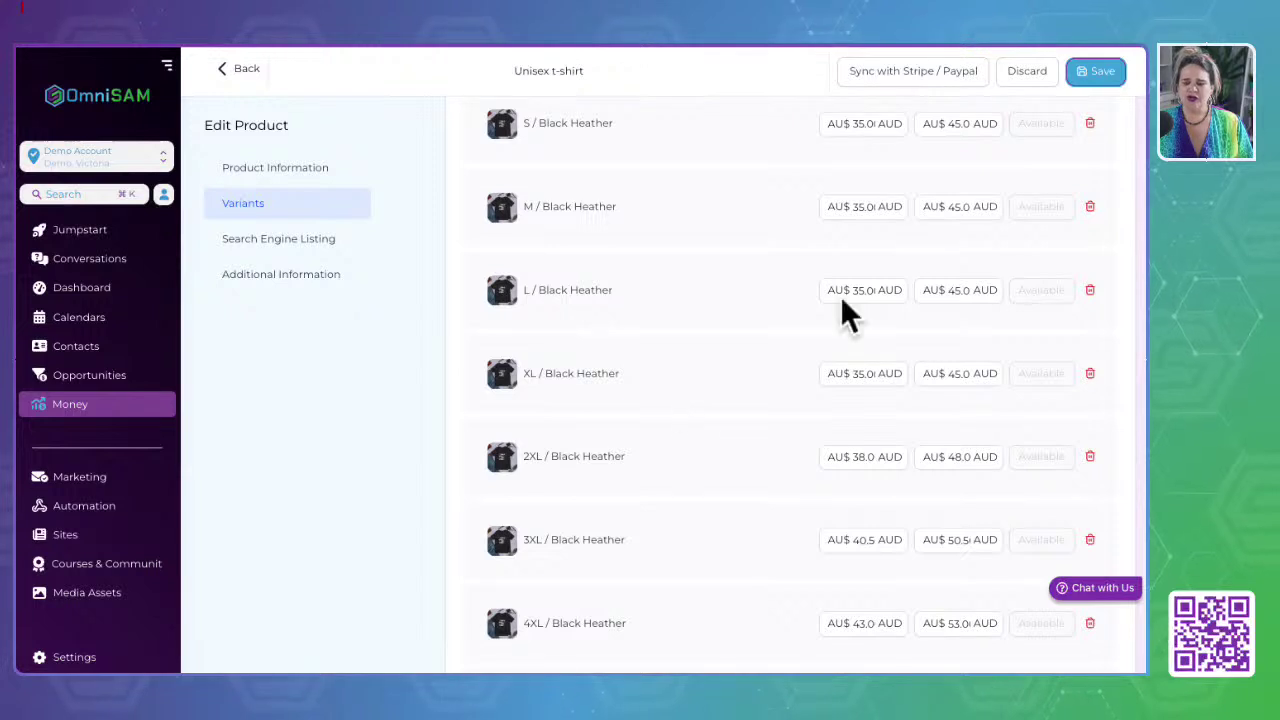
# Step: Check the M variant's price and 45.0 compare-at price, then return to the Products list
pyautogui.click(857, 206)
pyautogui.doubleClick(960, 206)
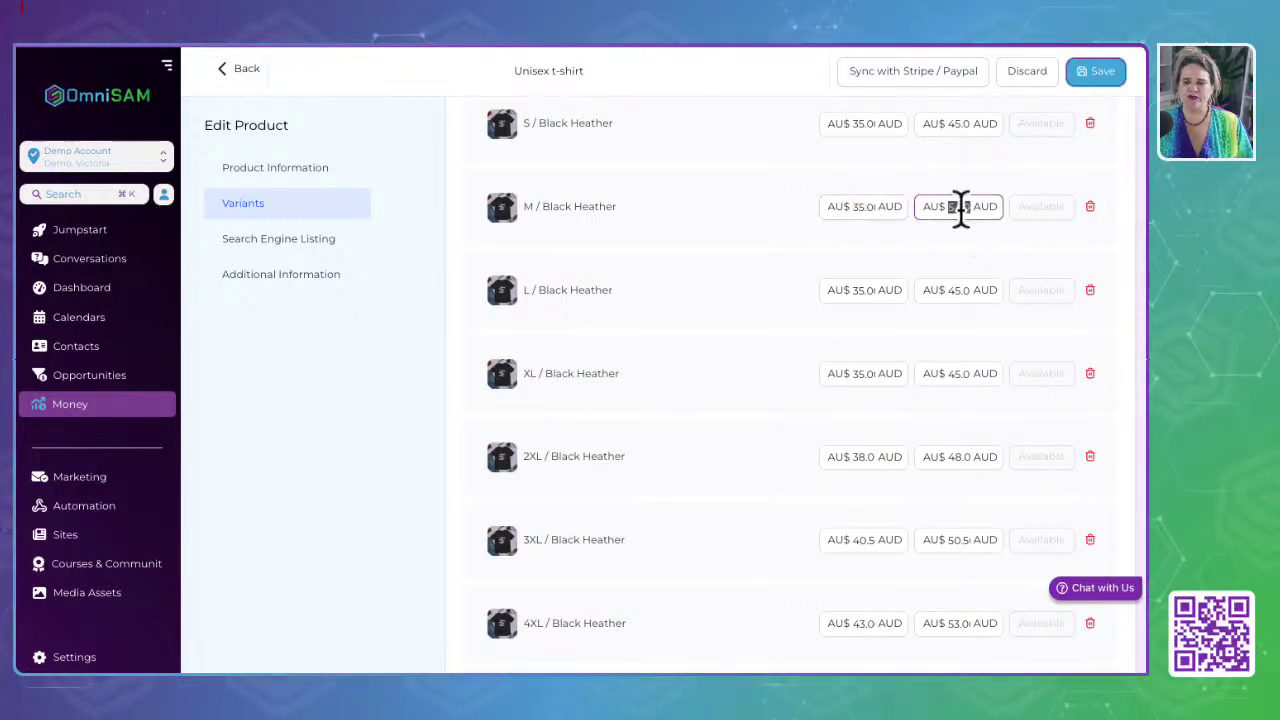
pyautogui.click(883, 206)
pyautogui.scroll(1, 877, 206)
pyautogui.scroll(4, 877, 206)
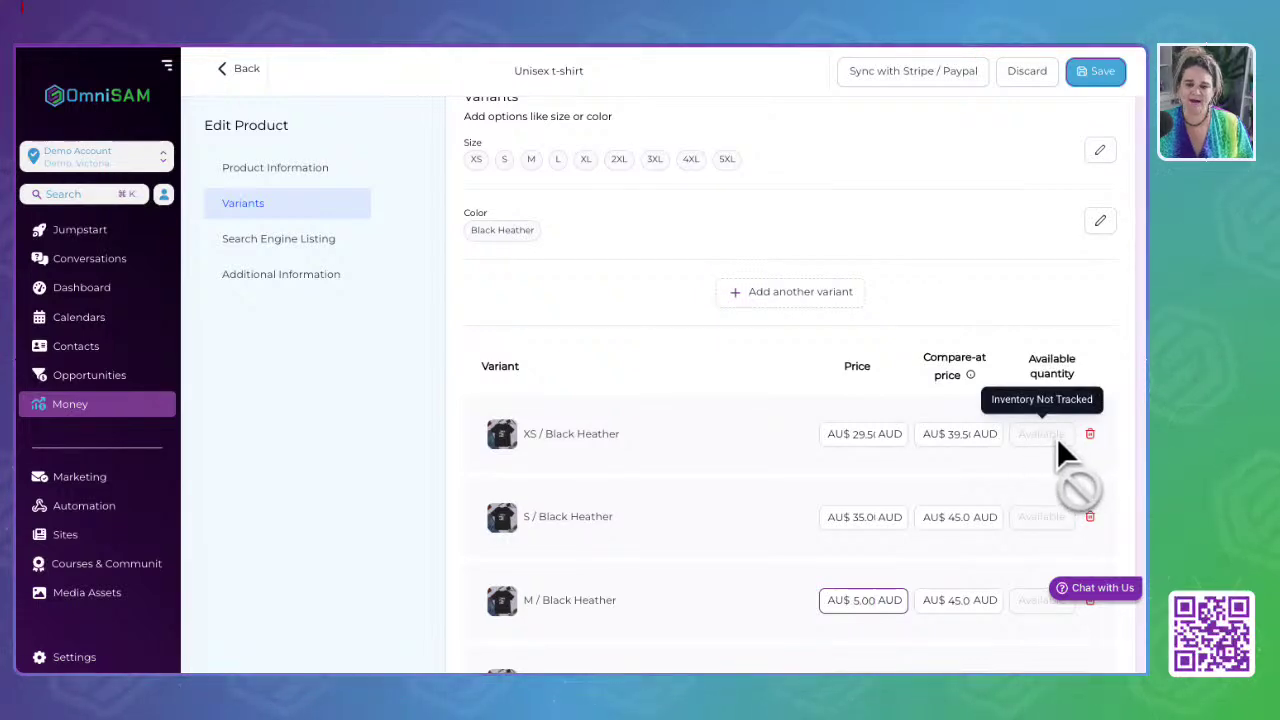
pyautogui.scroll(10, 668, 335)
pyautogui.scroll(8, 668, 350)
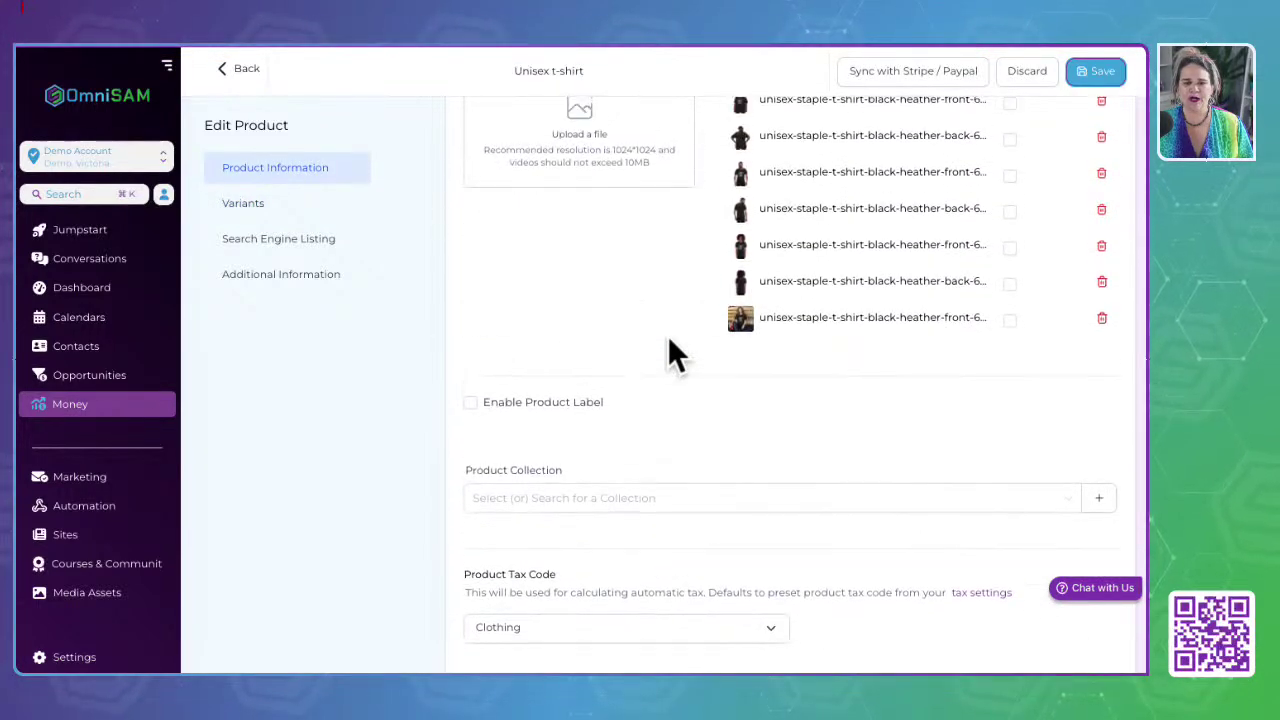
pyautogui.click(243, 70)
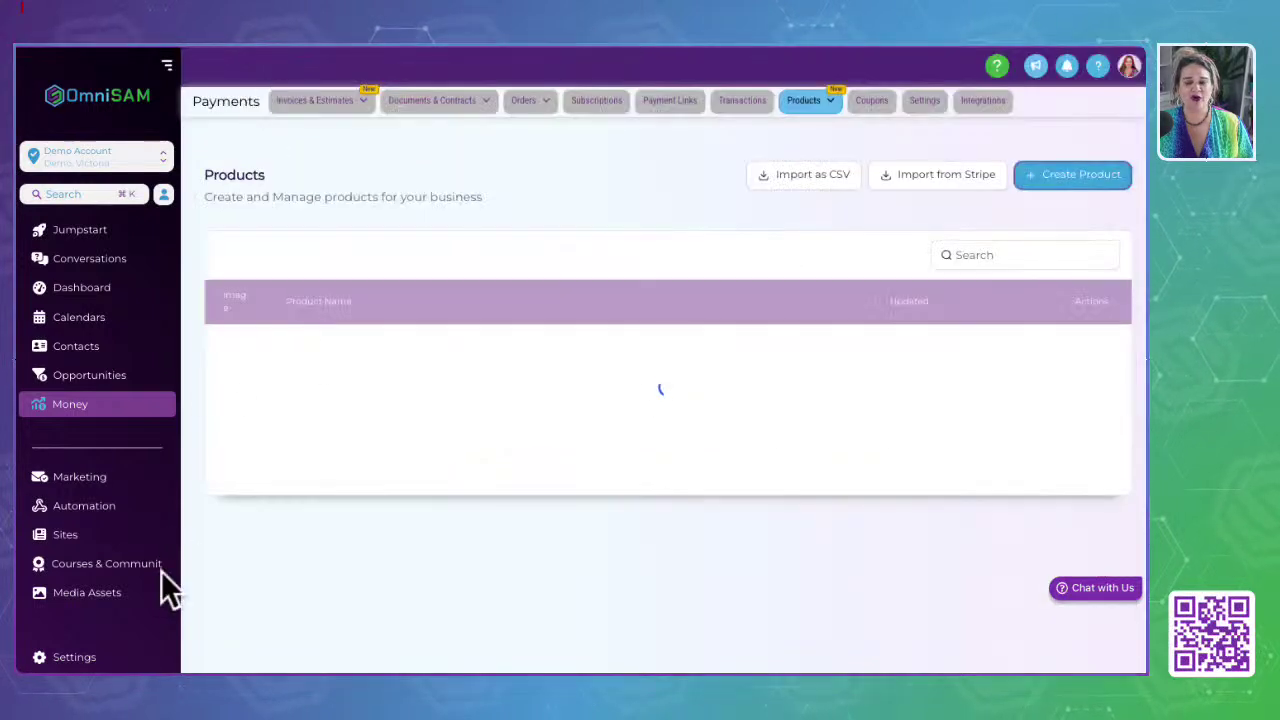
pyautogui.click(822, 106)
pyautogui.click(826, 128)
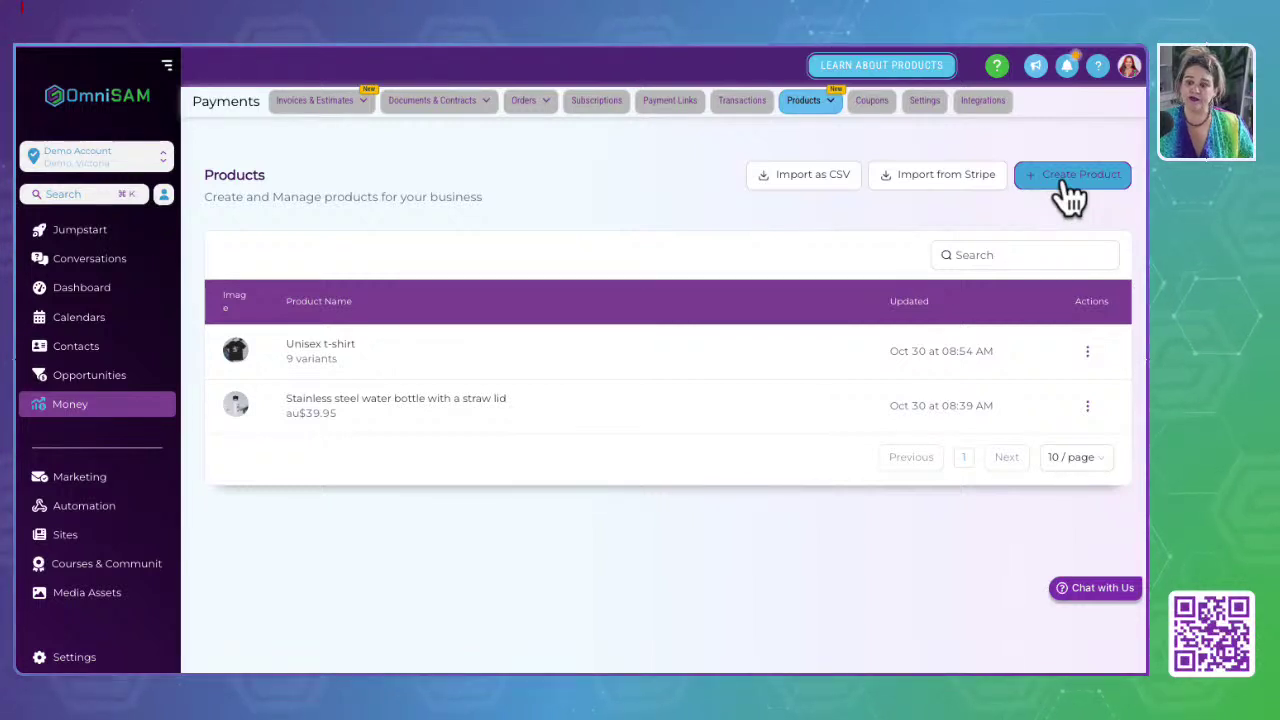
# Step: Start a new product titled 'Membership' and reveal its extra pricing options
pyautogui.click(1066, 186)
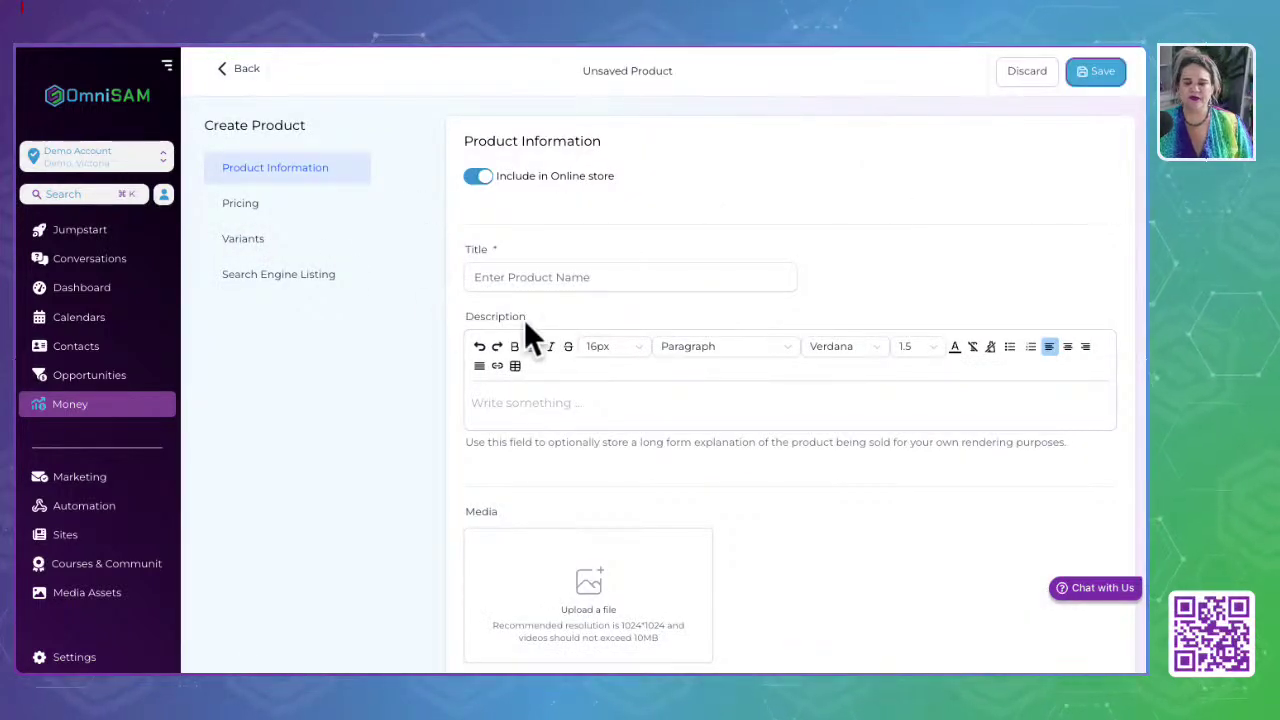
pyautogui.click(541, 277)
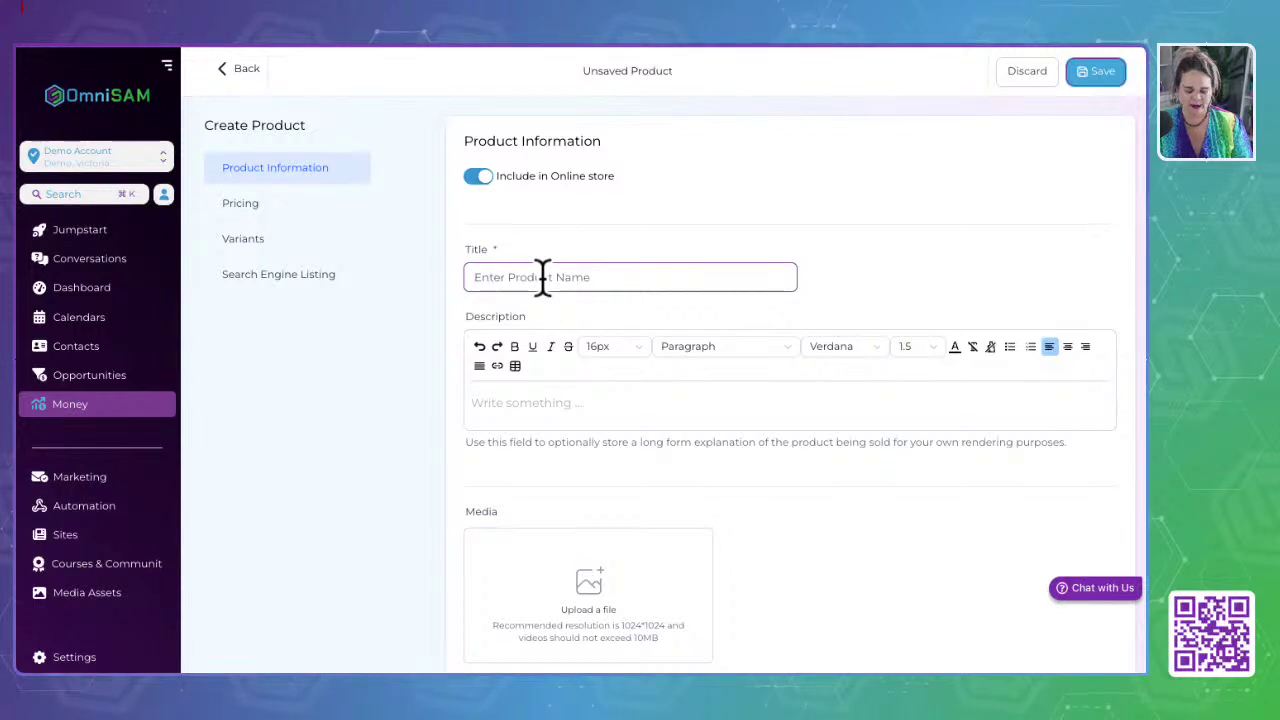
pyautogui.write('embe')
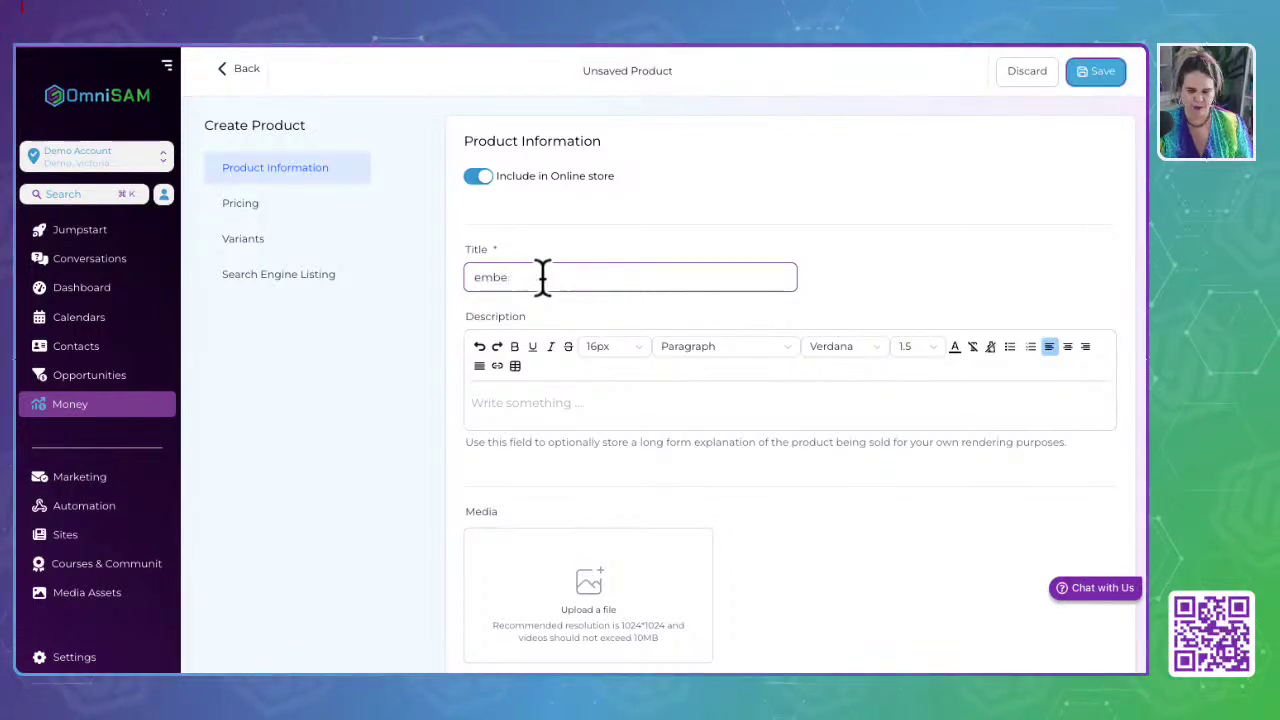
pyautogui.write('rship')
pyautogui.scroll(-4, 589, 470)
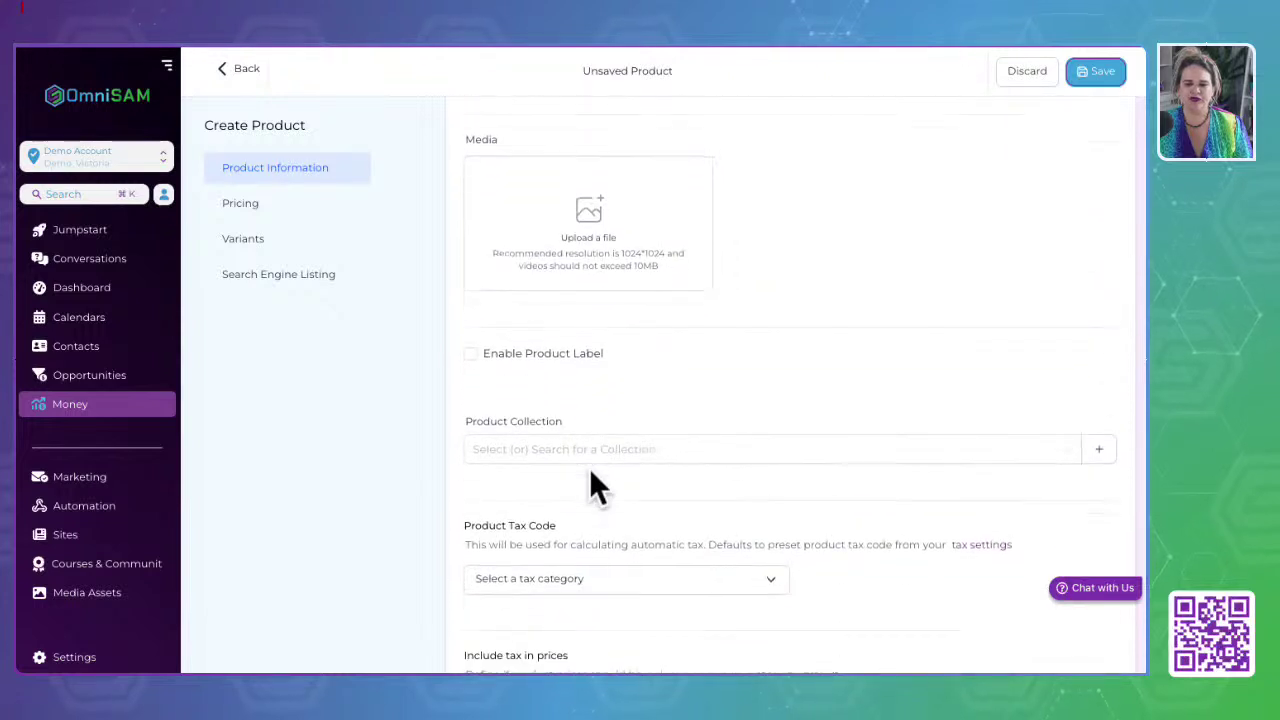
pyautogui.scroll(-4, 589, 470)
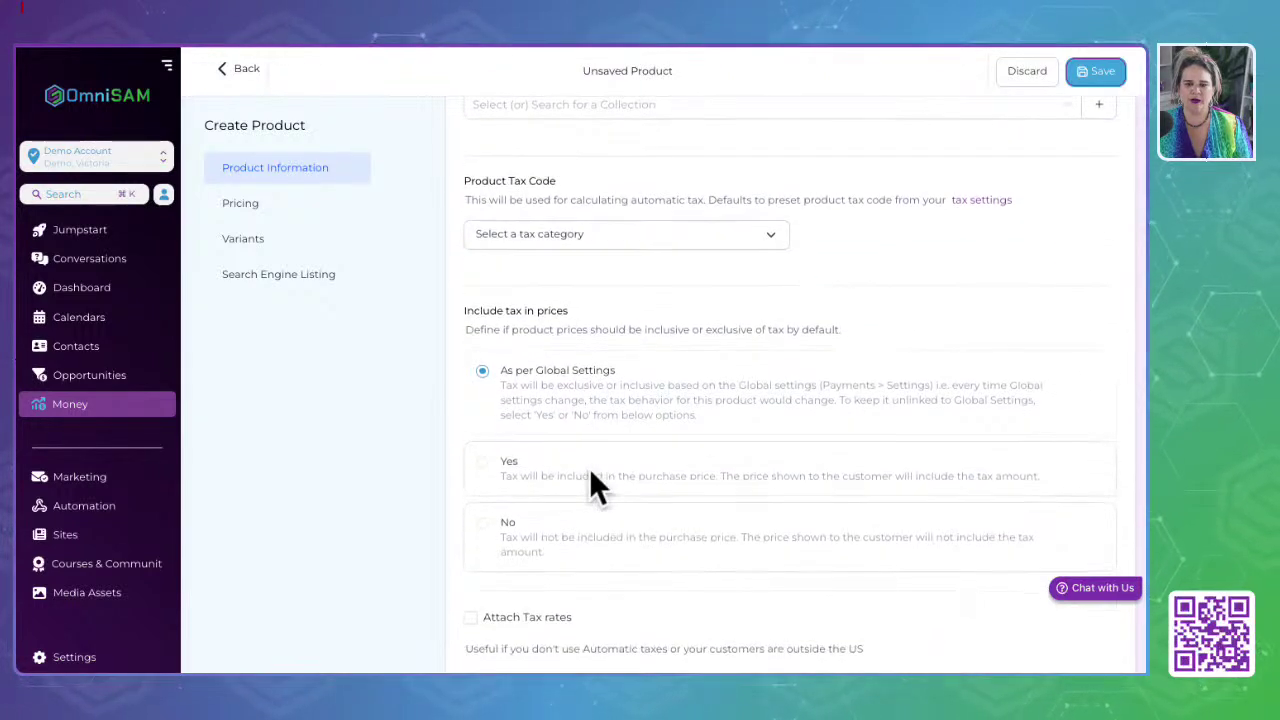
pyautogui.scroll(-2, 594, 488)
pyautogui.scroll(-2, 594, 488)
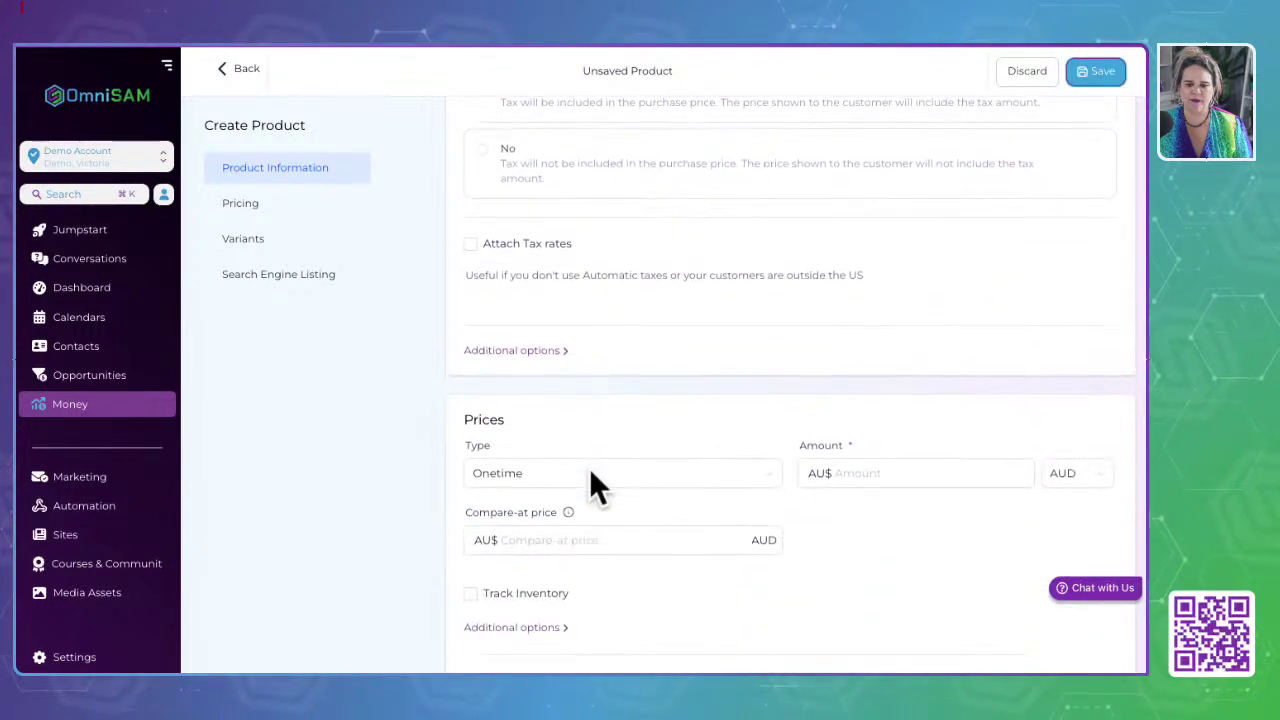
pyautogui.click(514, 350)
pyautogui.scroll(-3, 551, 480)
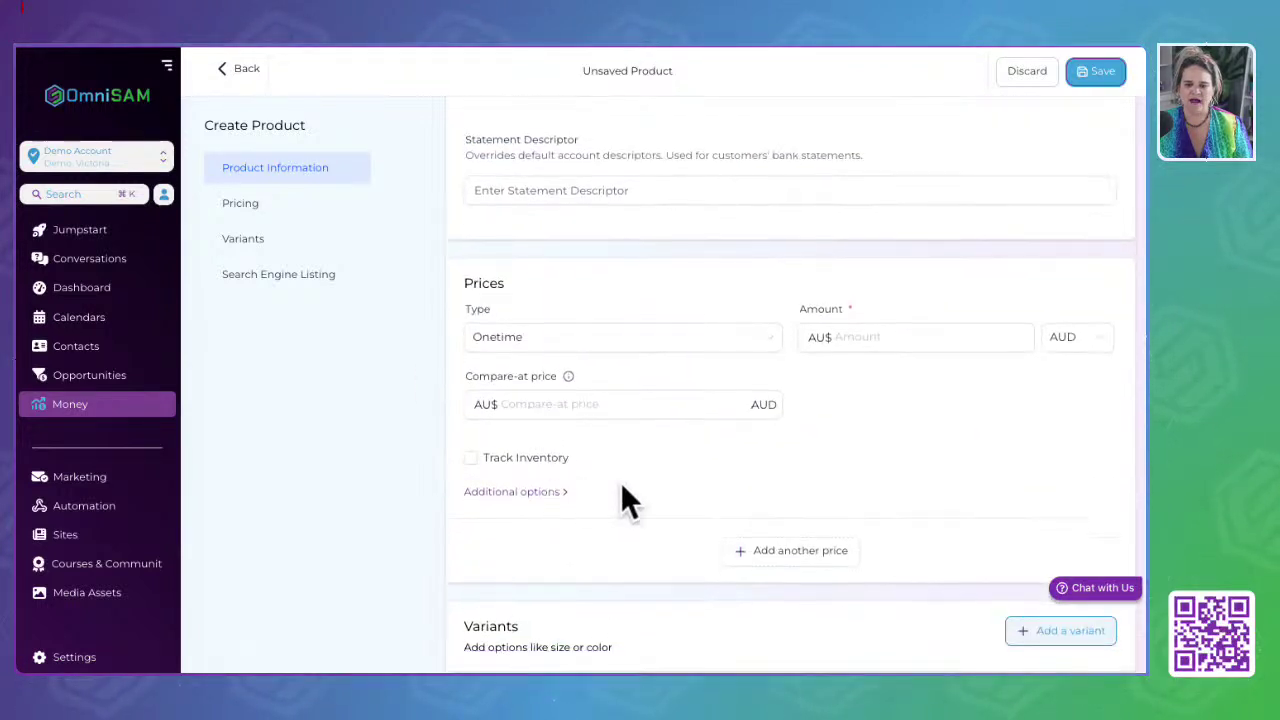
pyautogui.scroll(-3, 566, 541)
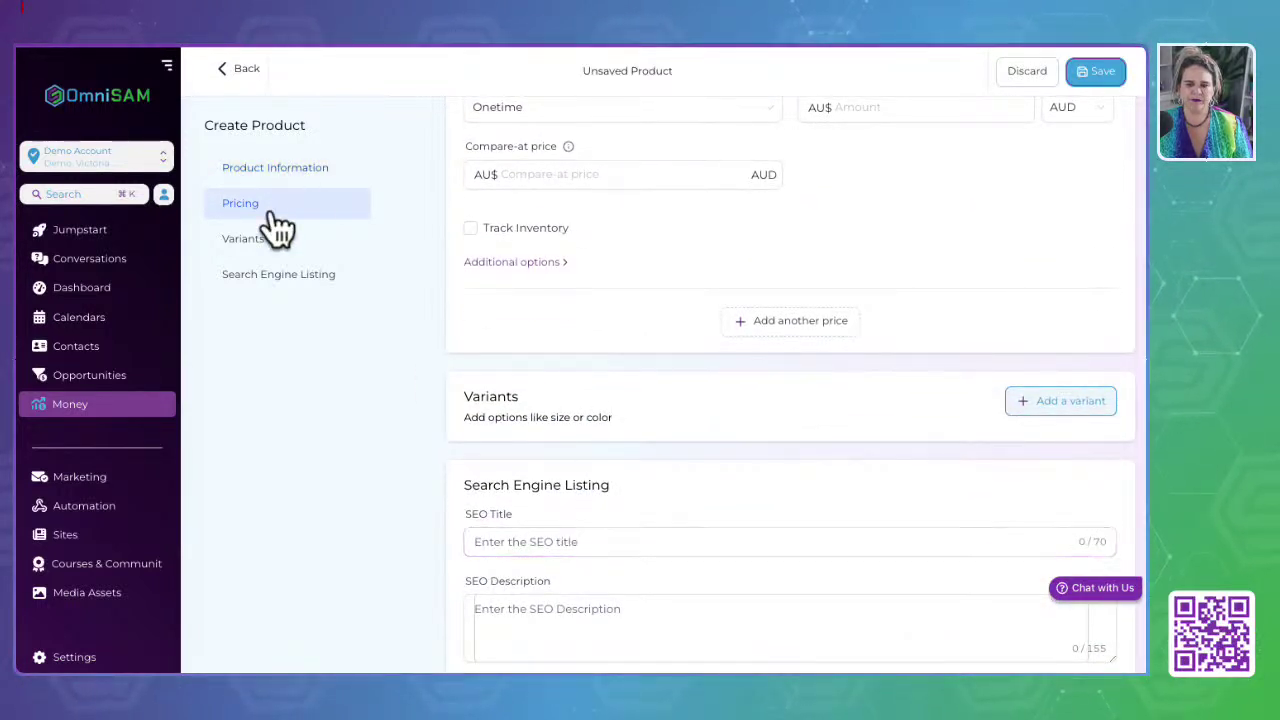
# Step: Review the product information section and the empty Product Collection dropdown
pyautogui.click(293, 187)
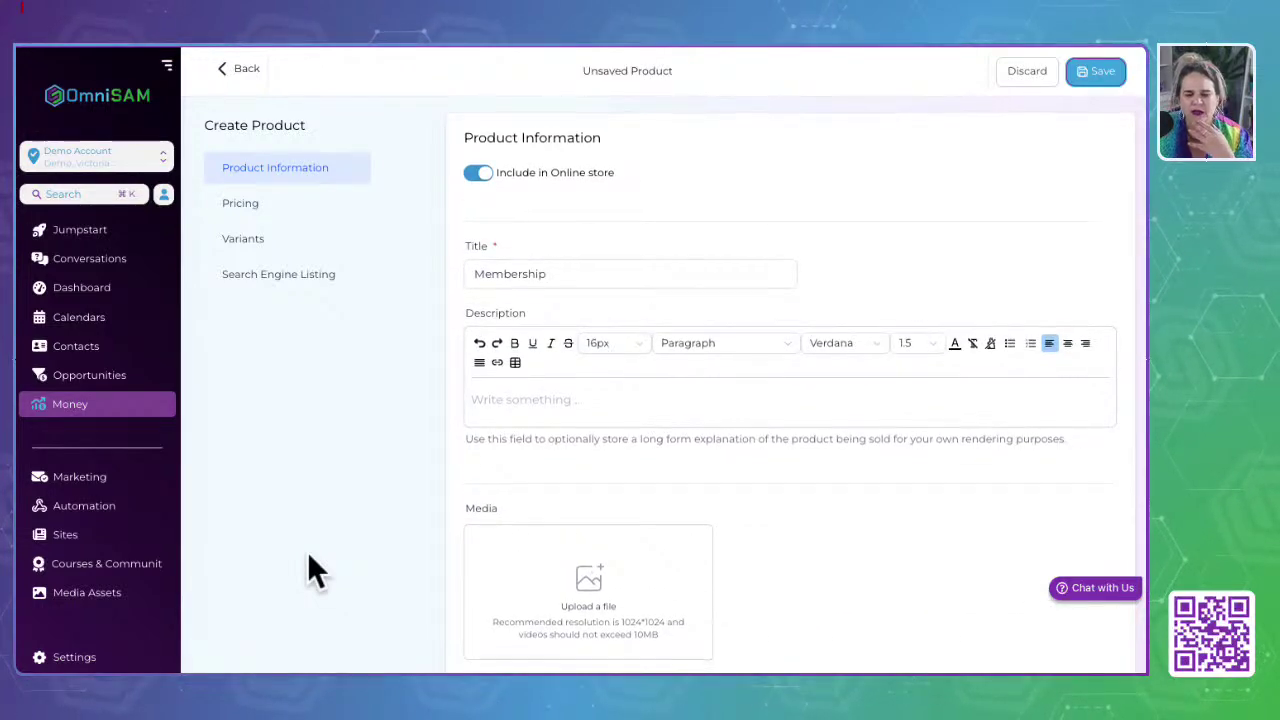
pyautogui.scroll(-4, 307, 570)
pyautogui.click(560, 366)
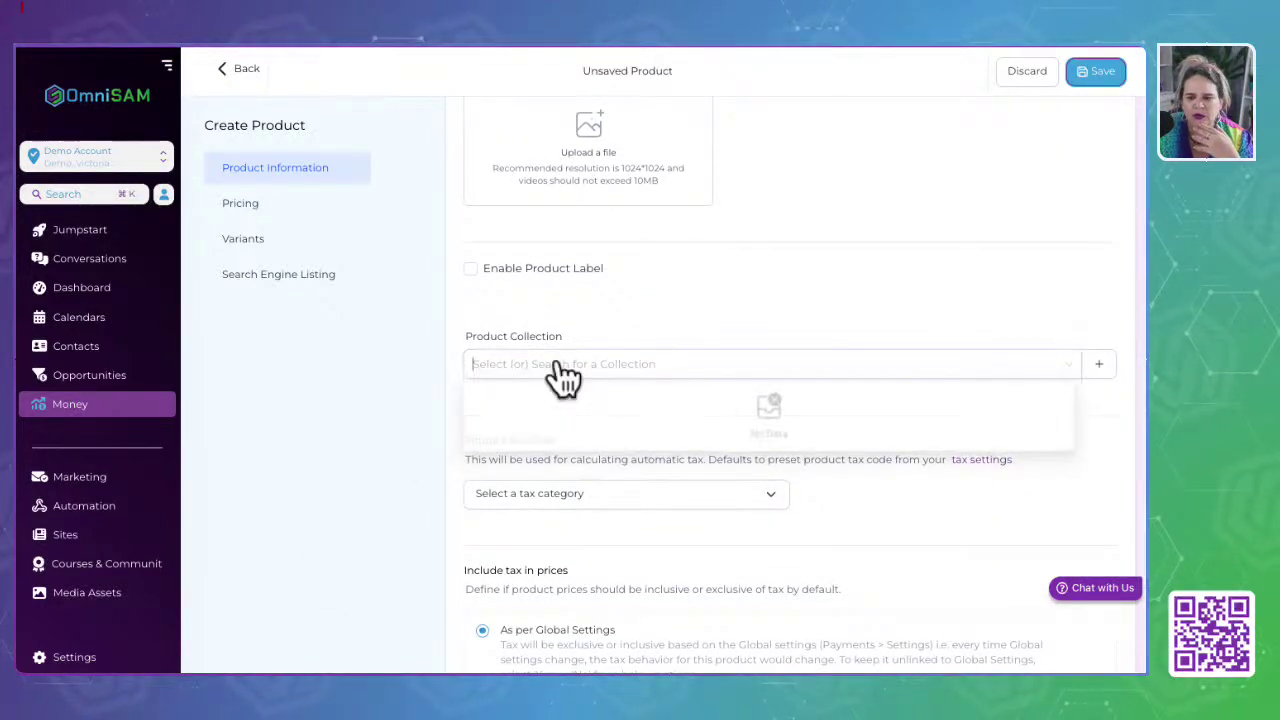
pyautogui.click(651, 563)
pyautogui.scroll(-1, 590, 455)
pyautogui.scroll(-4, 590, 455)
pyautogui.scroll(-6, 588, 455)
pyautogui.scroll(20, 588, 455)
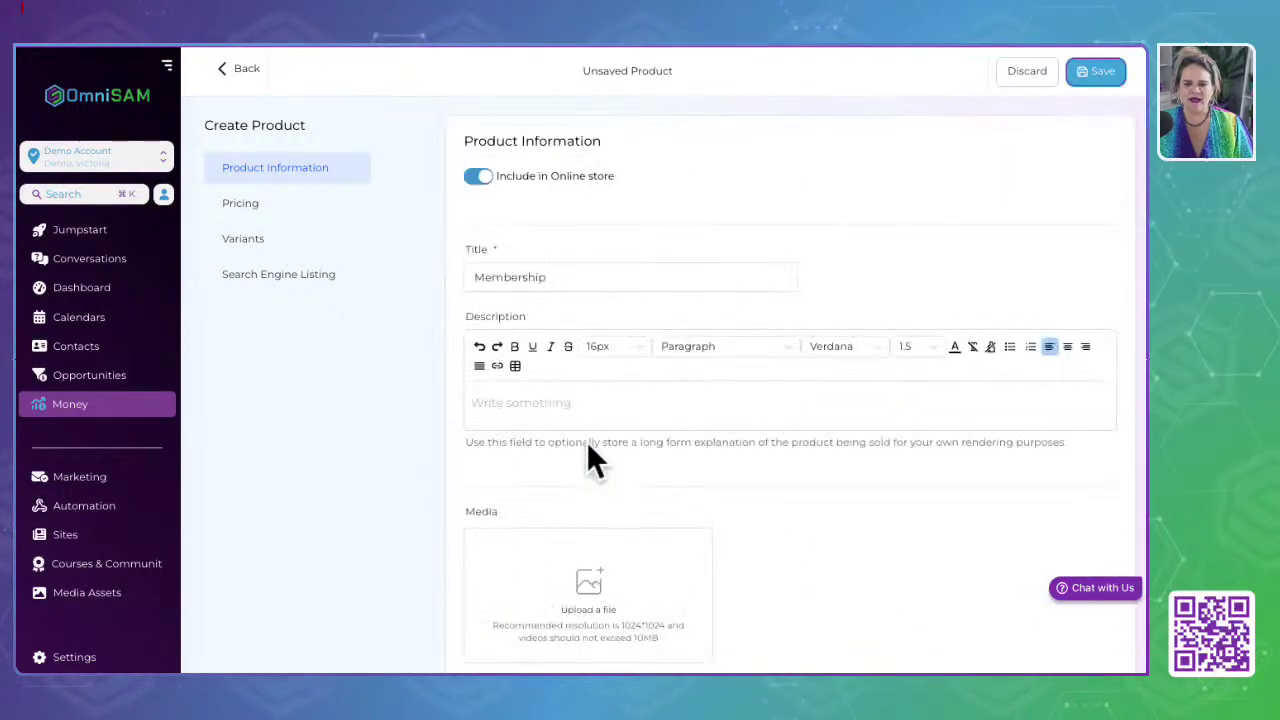
# Step: Look over the Include in Online store setting in pricing, then open a new browser tab
pyautogui.click(232, 202)
pyautogui.scroll(8, 503, 250)
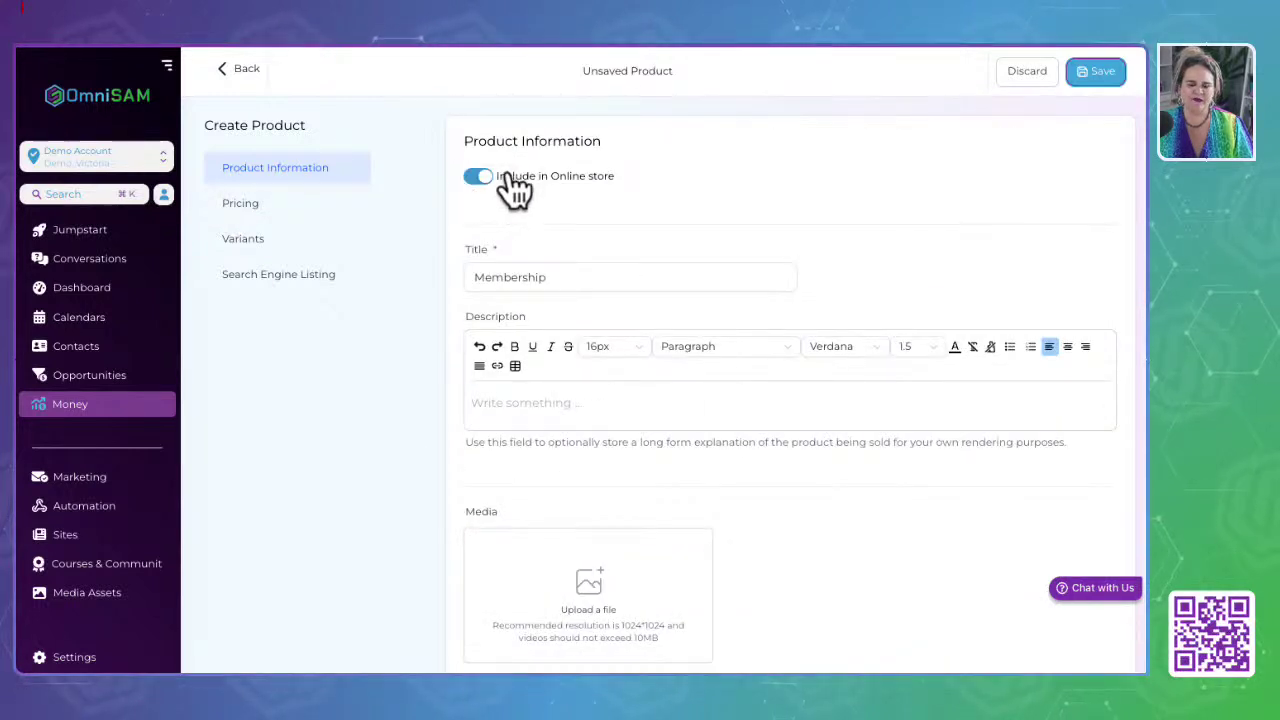
pyautogui.moveTo(497, 176); pyautogui.dragTo(644, 183)
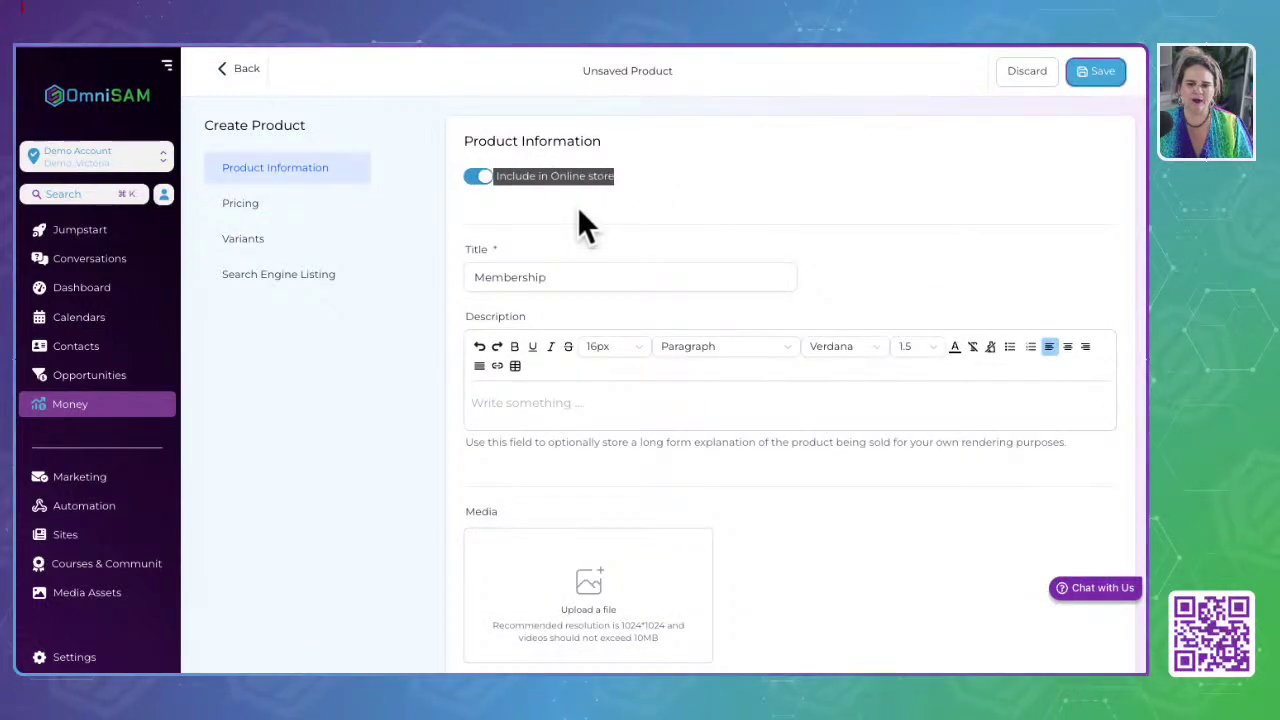
pyautogui.click(644, 183)
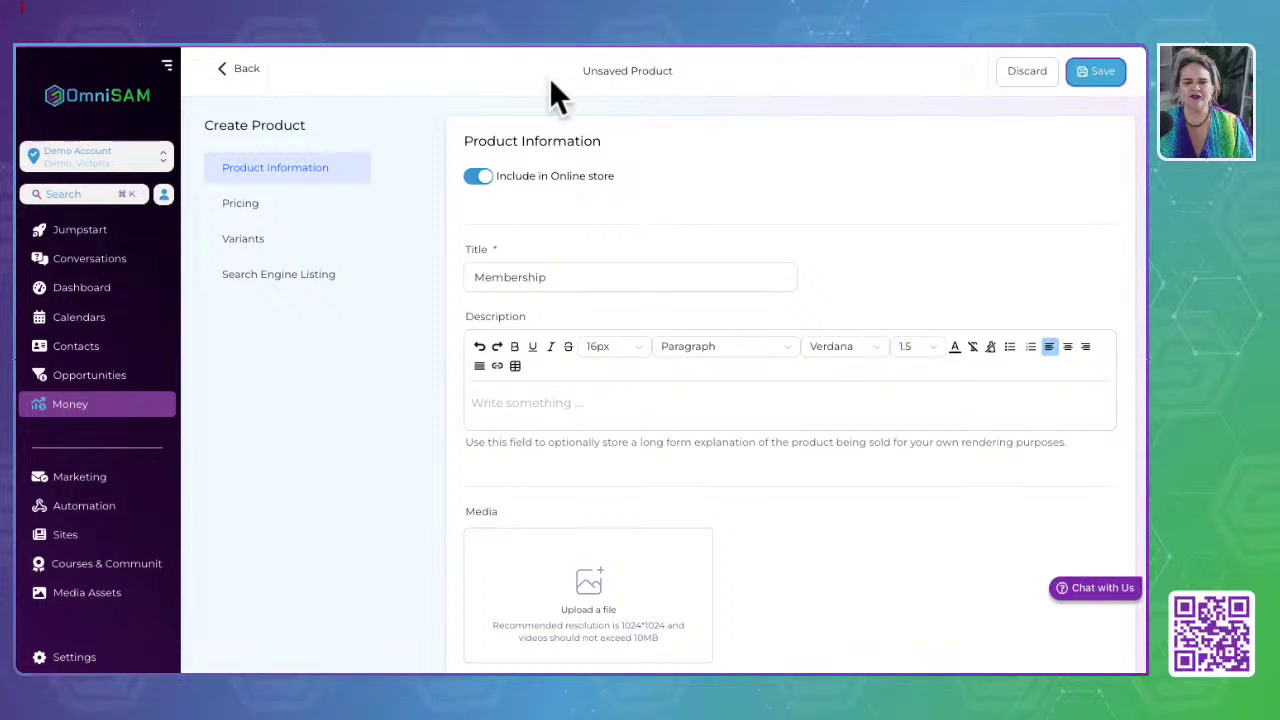
pyautogui.click(896, 35)
pyautogui.click(447, 50)
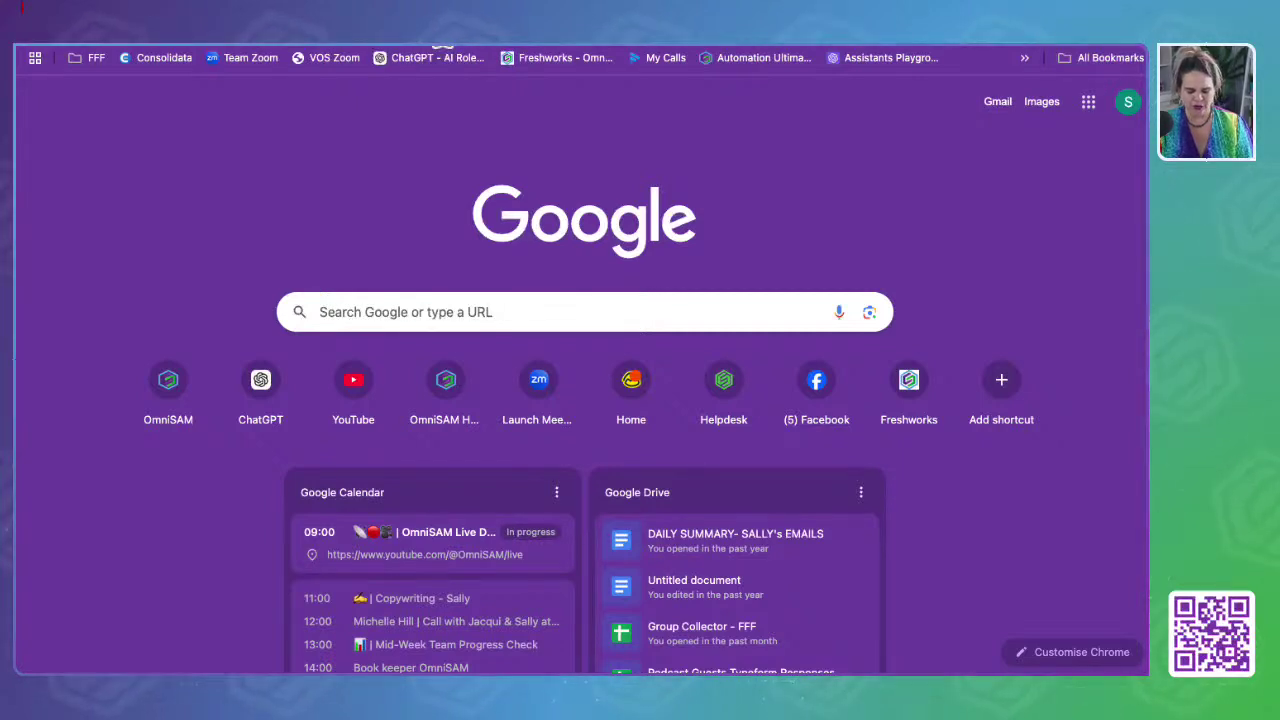
# Step: Load the Service Store site and read the AU$70/week Social Media Power Pack product page
pyautogui.press('Return')
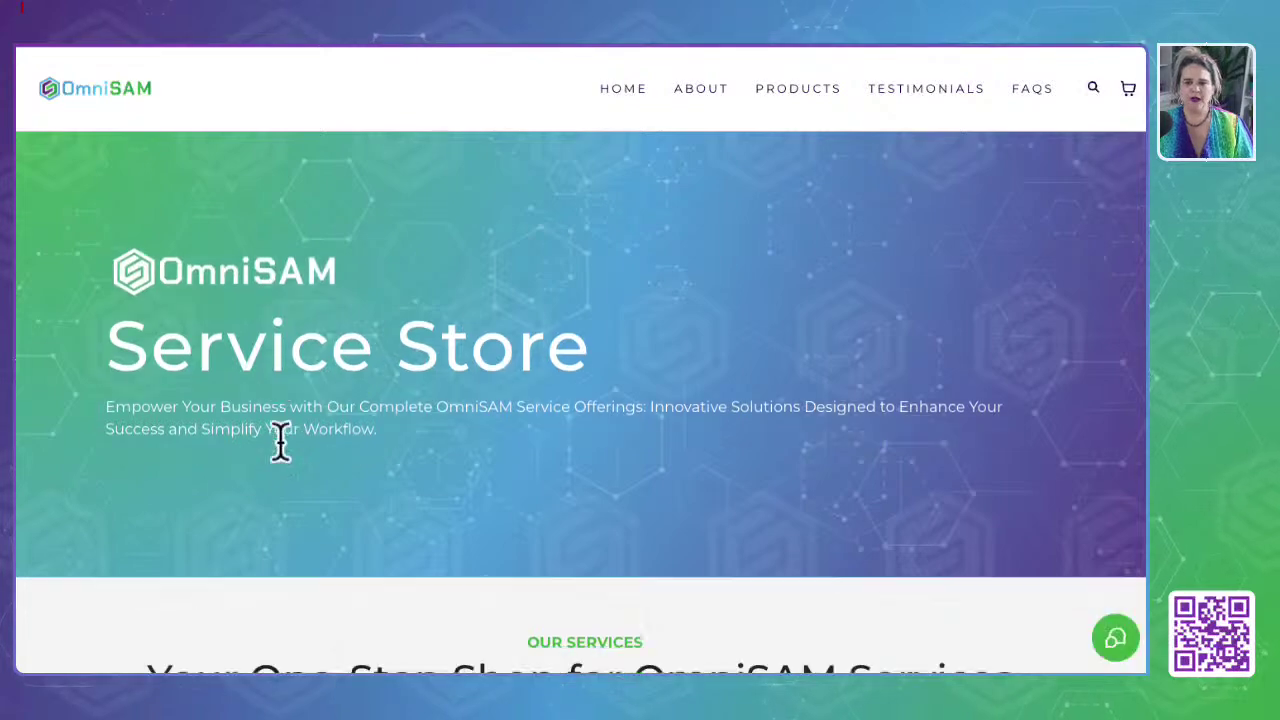
pyautogui.scroll(-6, 280, 440)
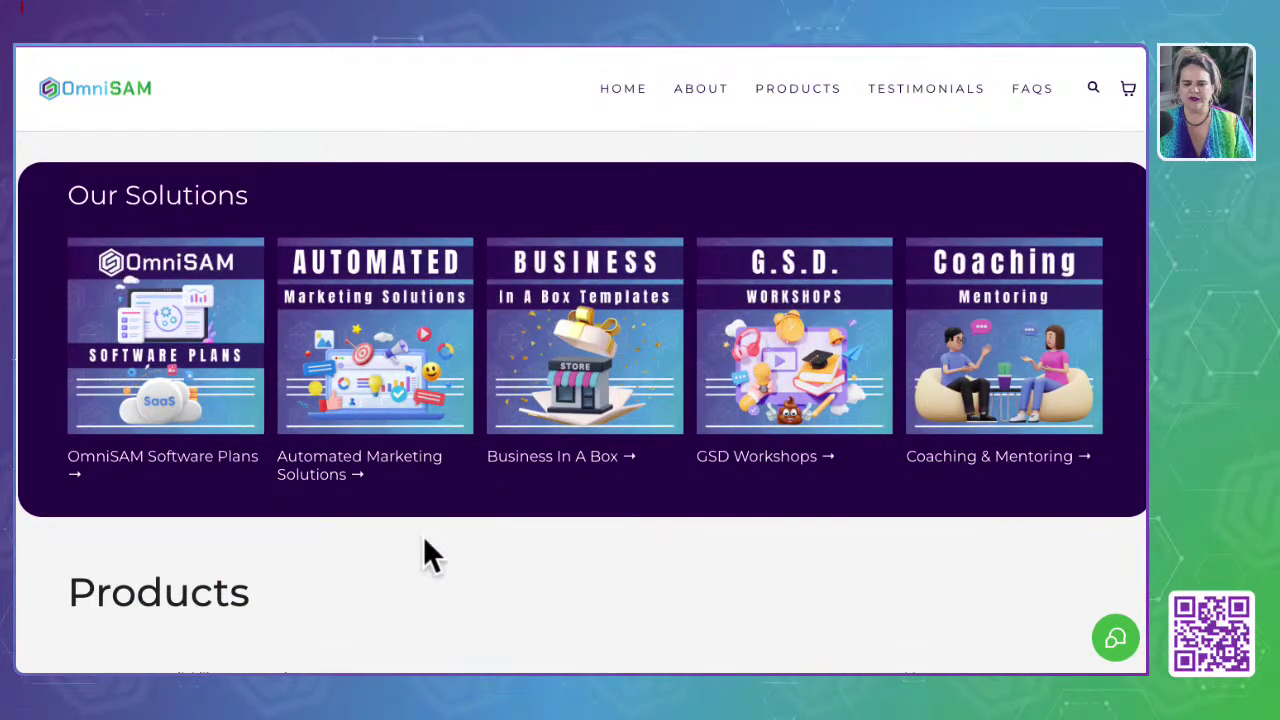
pyautogui.scroll(-6, 425, 541)
pyautogui.scroll(-6, 430, 550)
pyautogui.scroll(6, 424, 534)
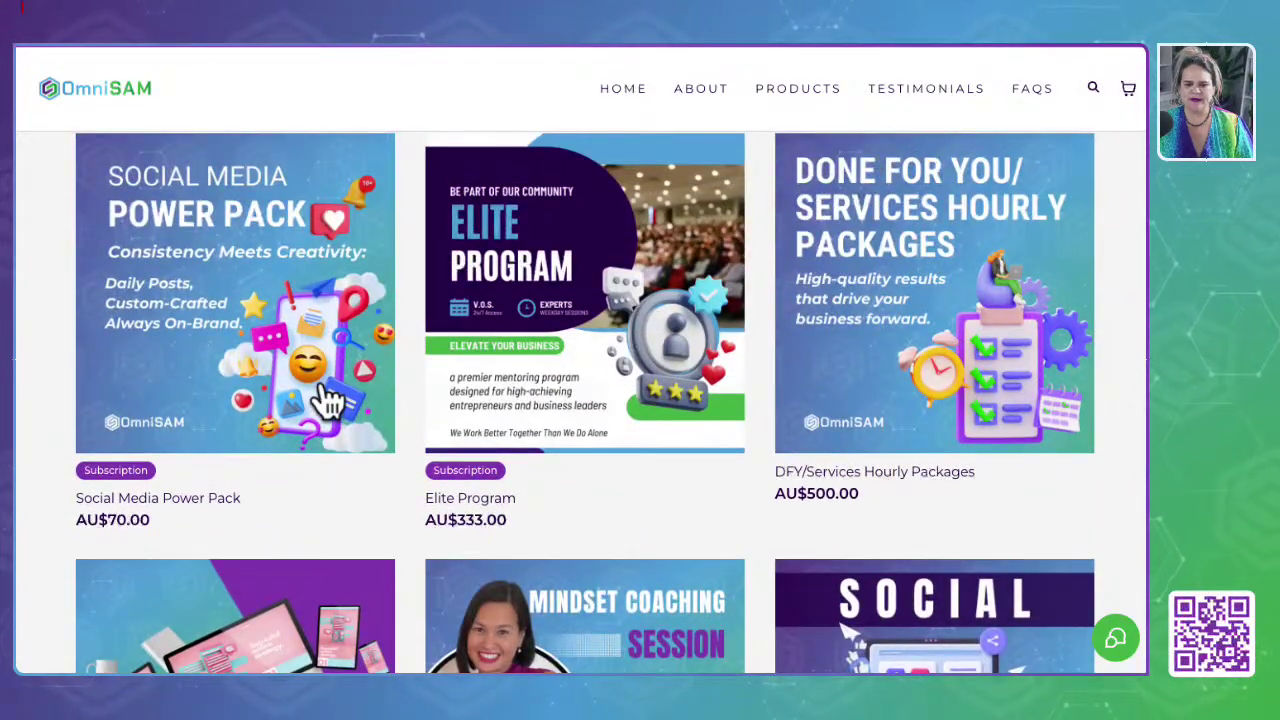
pyautogui.click(294, 349)
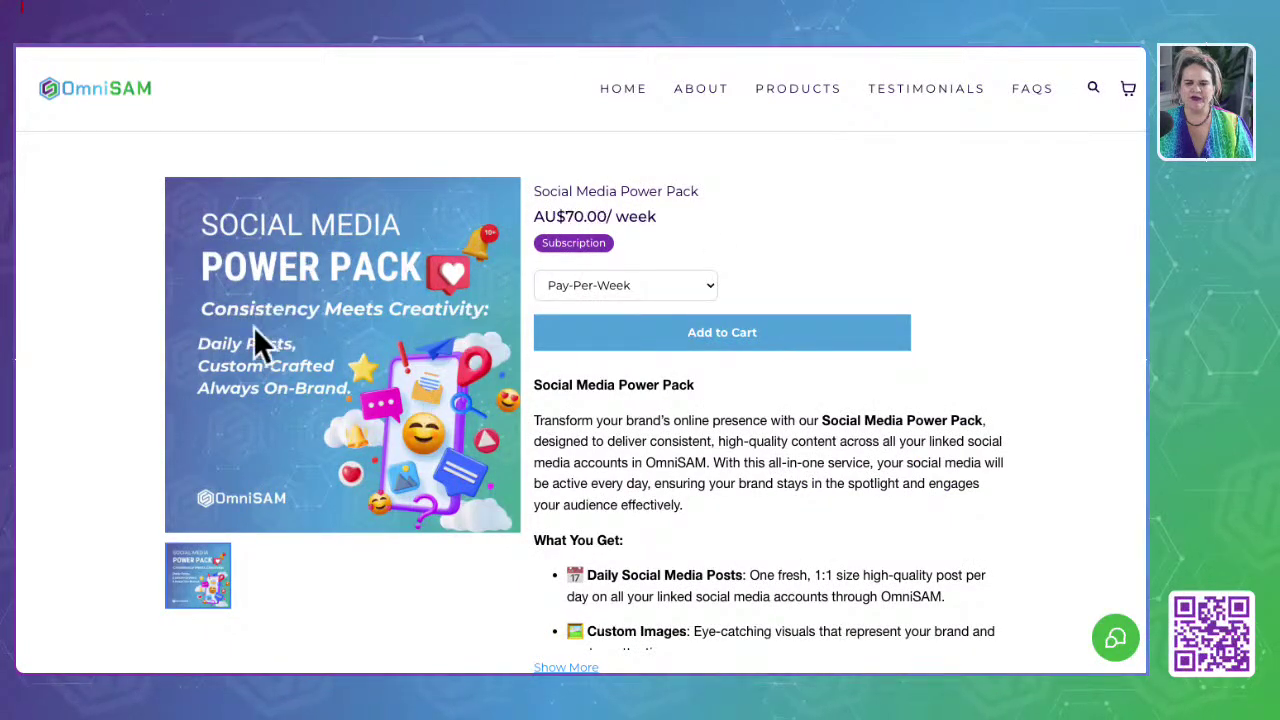
pyautogui.scroll(-3, 710, 400)
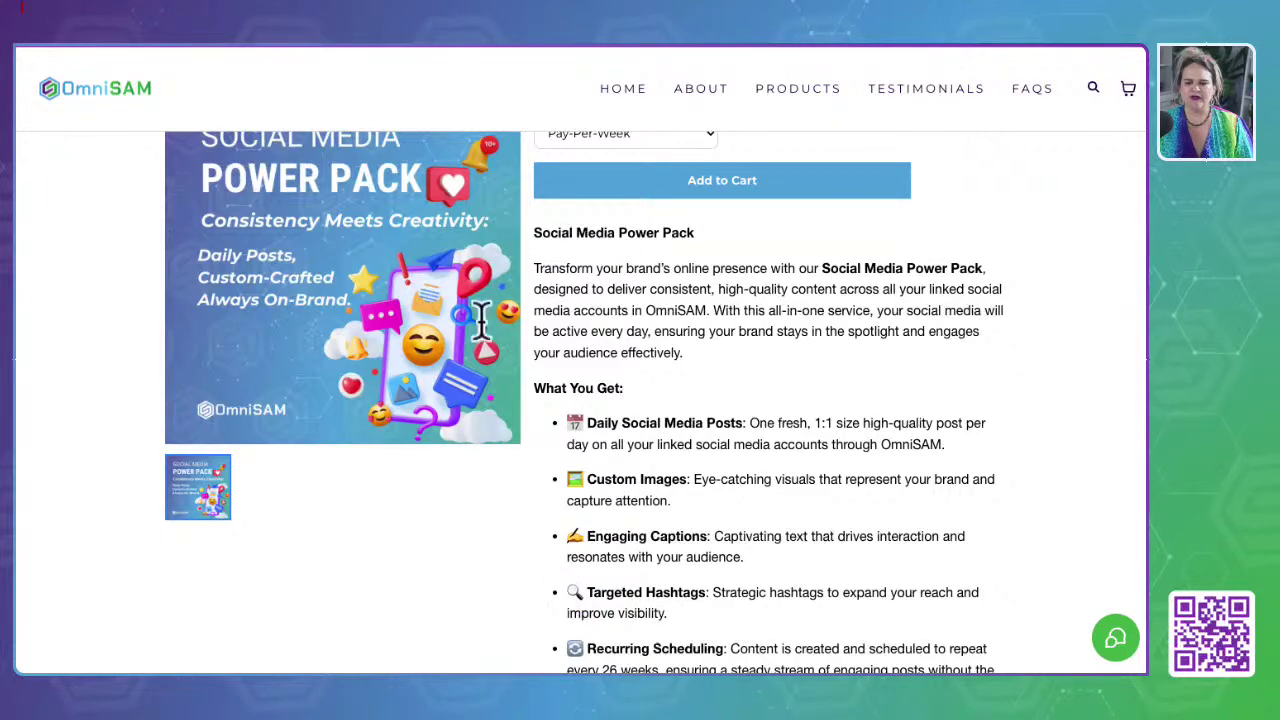
pyautogui.scroll(-3, 648, 440)
pyautogui.scroll(-5, 648, 443)
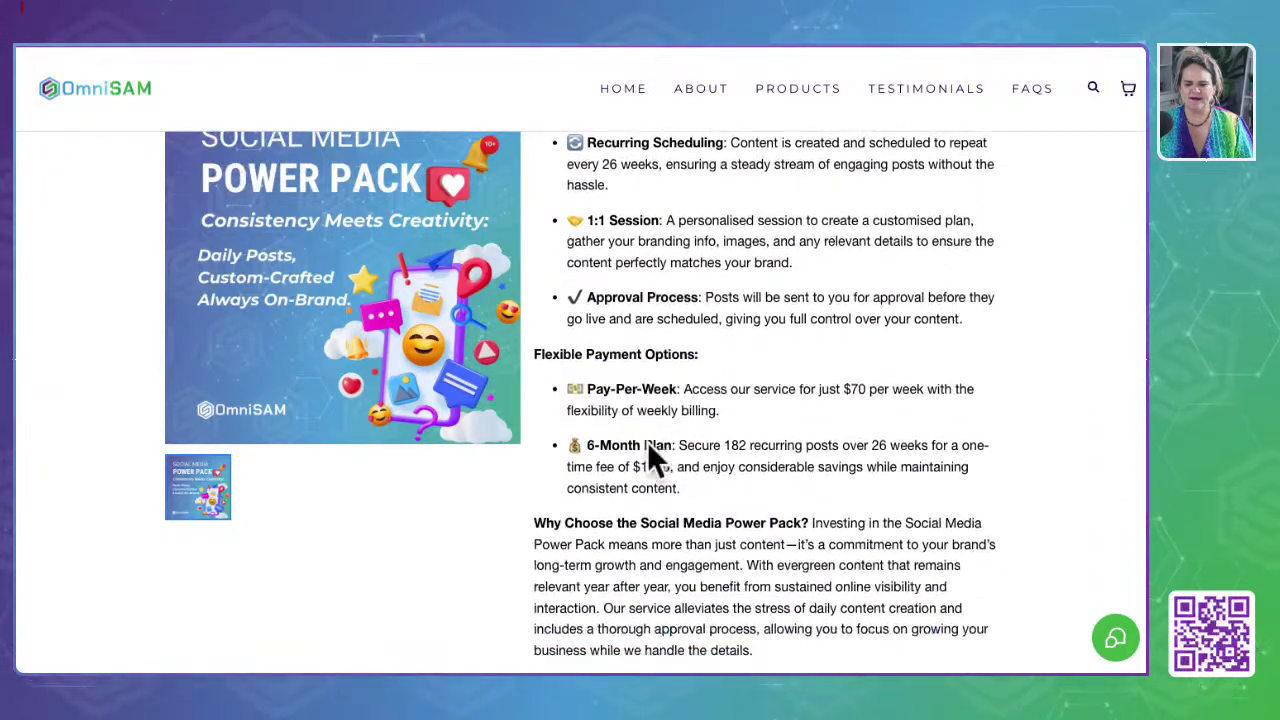
pyautogui.scroll(5, 648, 443)
pyautogui.scroll(5, 648, 448)
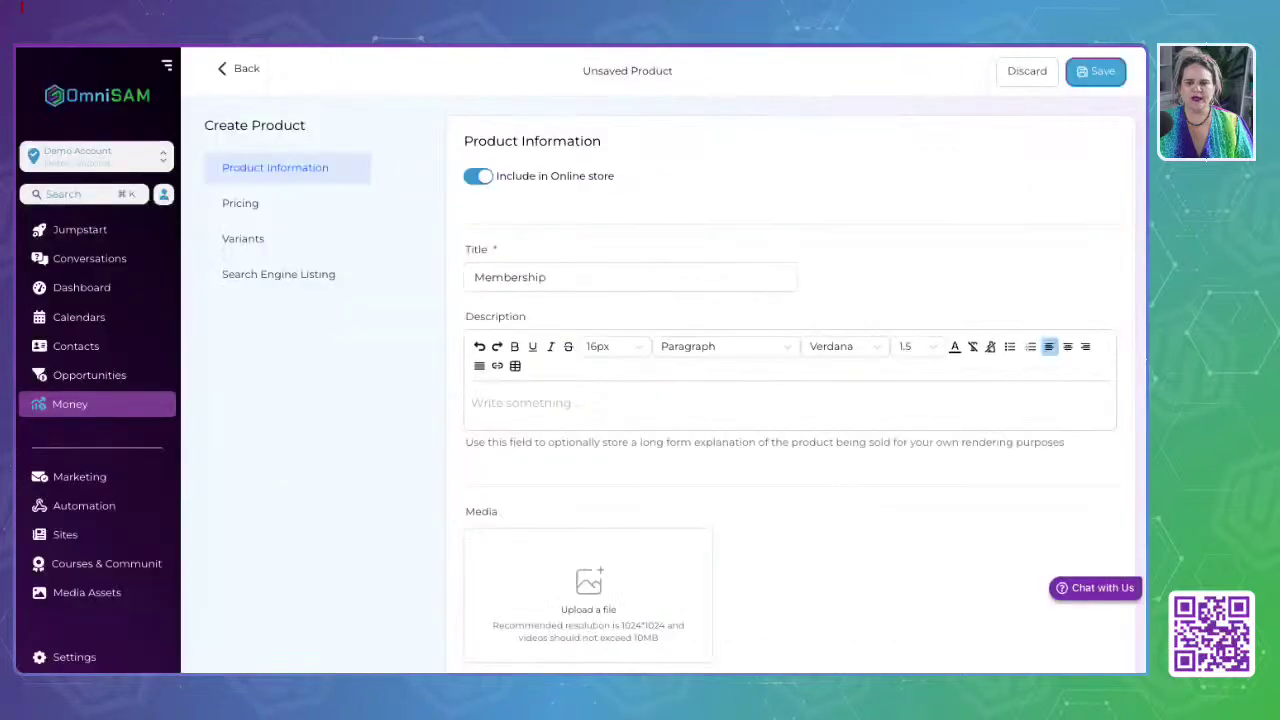
# Step: Look over the Social Media Power Pack product, then view the Elite Program page
pyautogui.click(472, 277)
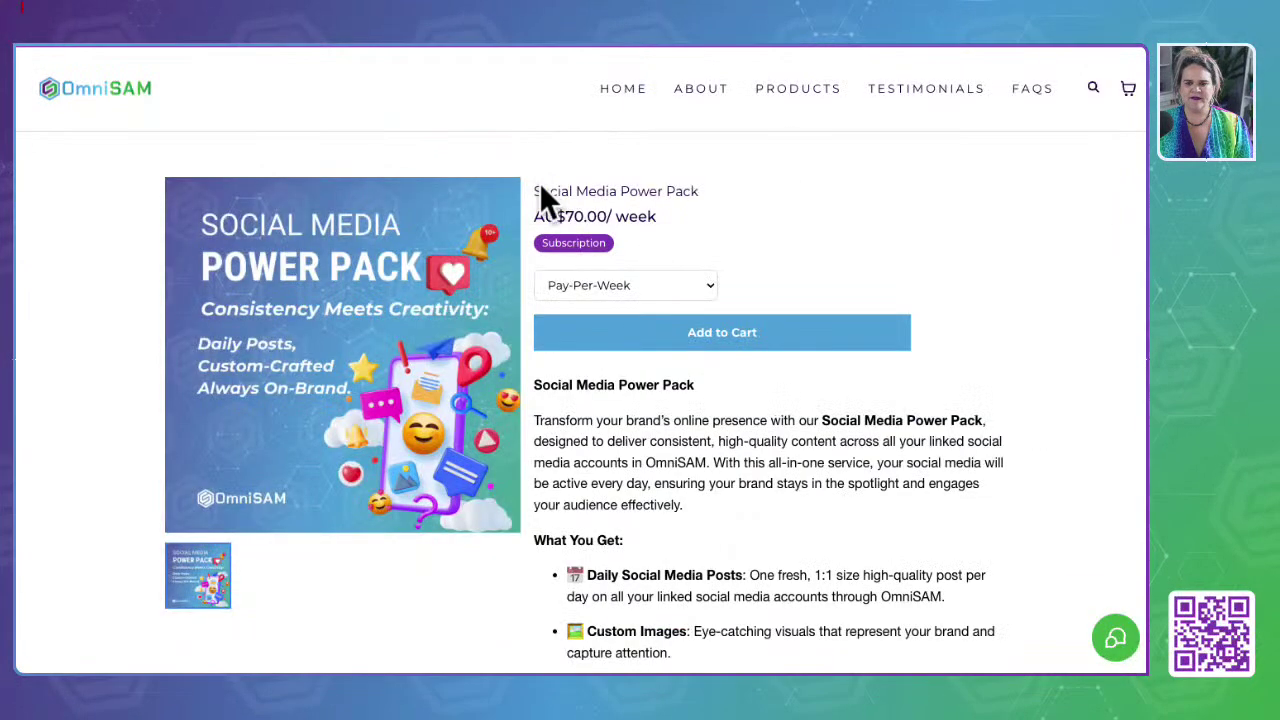
pyautogui.moveTo(540, 187); pyautogui.dragTo(737, 198)
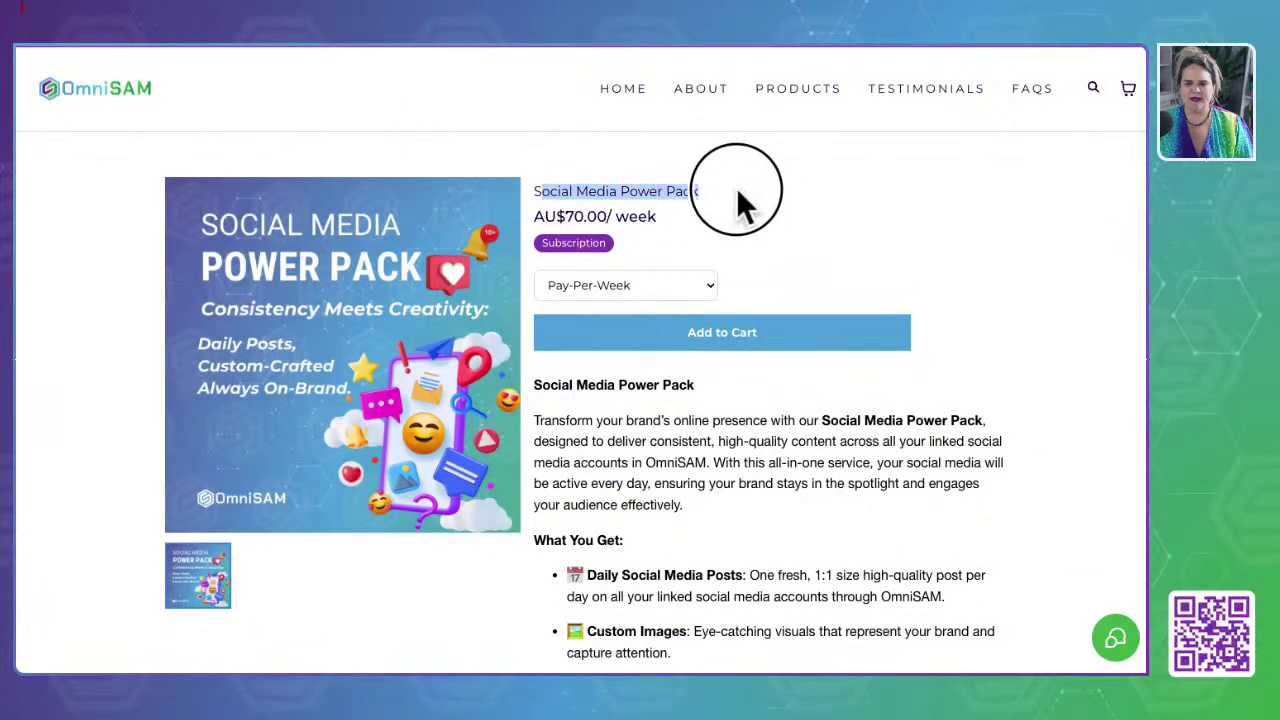
pyautogui.click(28, 46)
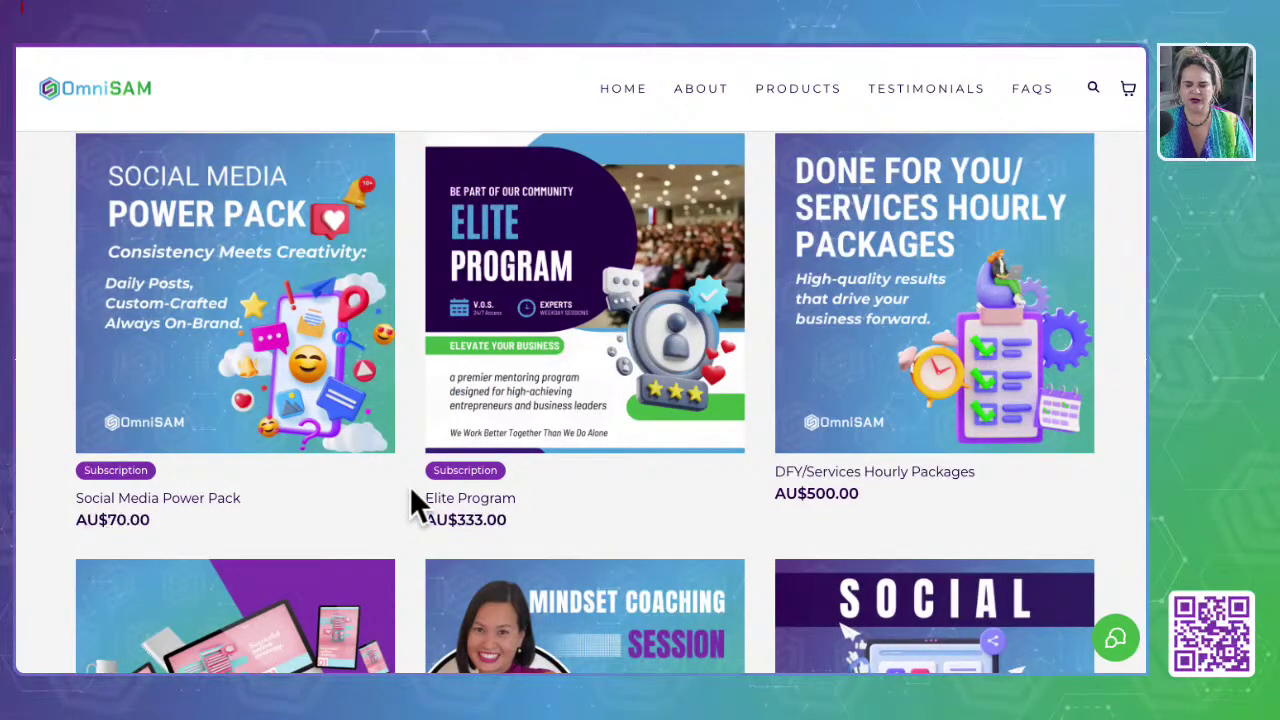
pyautogui.click(614, 284)
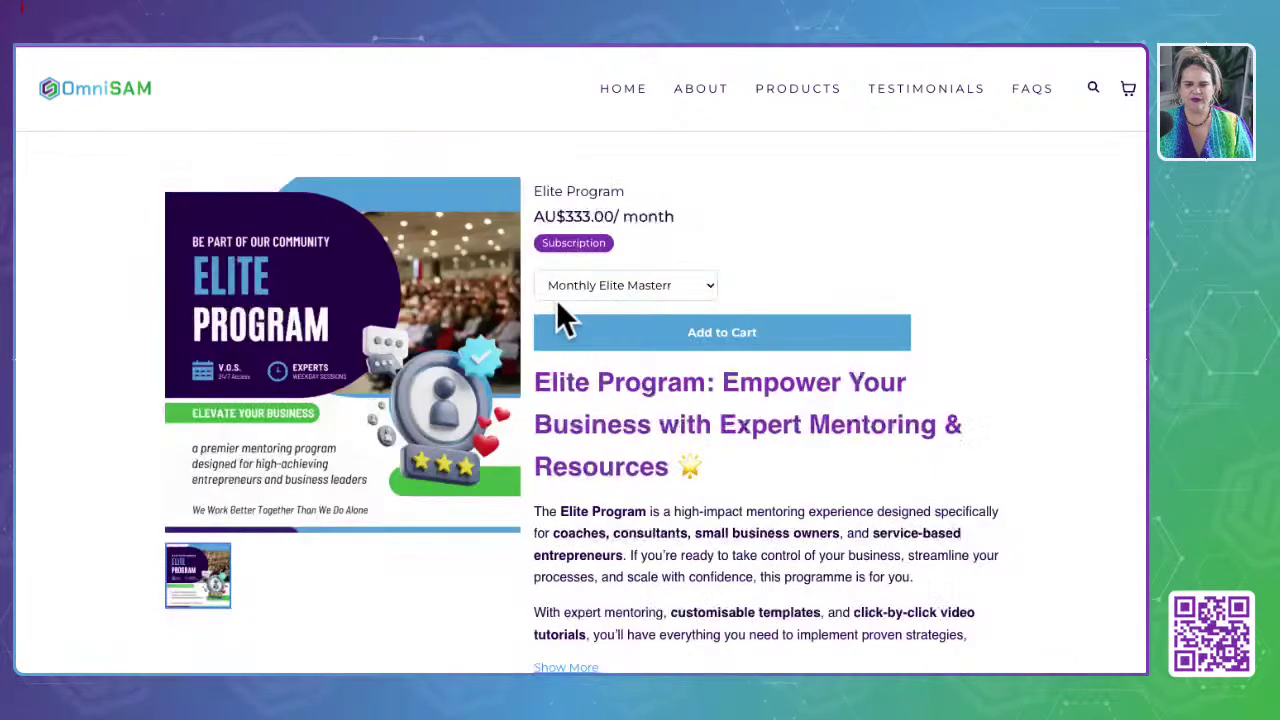
# Step: Browse the Social Starter and Website Migration & Redesign Service product pages
pyautogui.click(38, 50)
pyautogui.scroll(-2, 564, 451)
pyautogui.click(1005, 507)
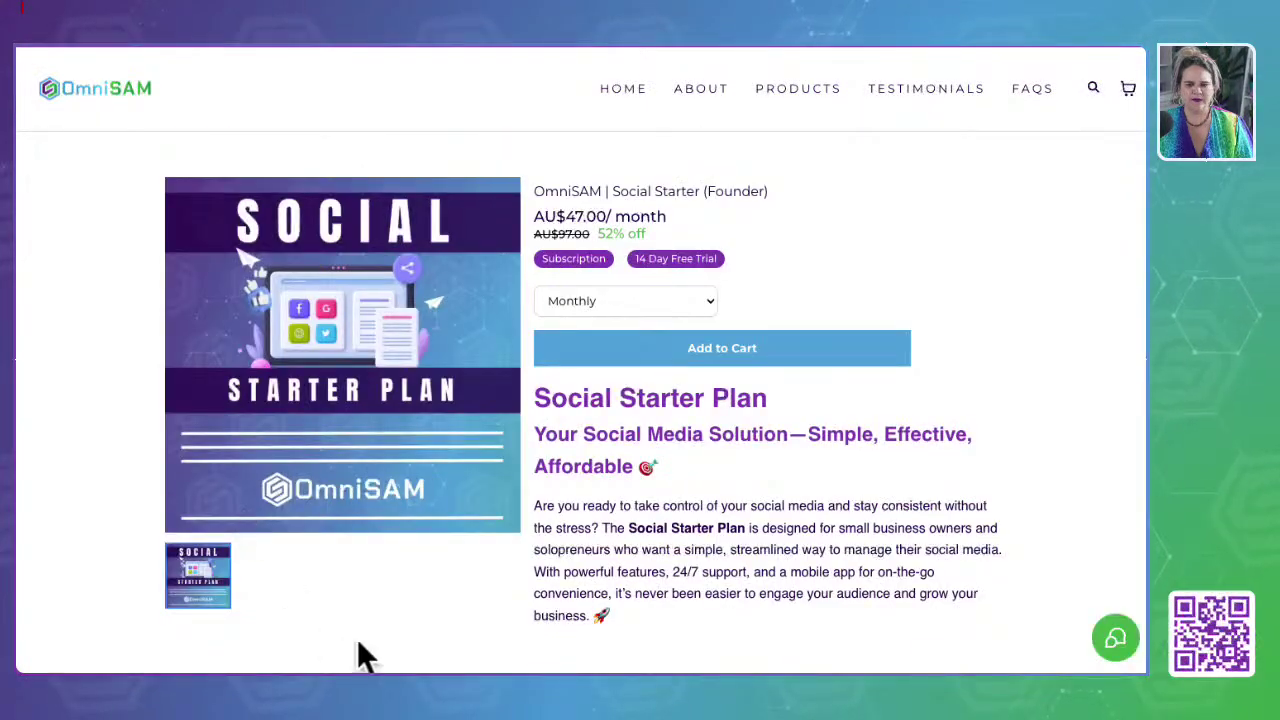
pyautogui.click(42, 52)
pyautogui.scroll(-2, 523, 390)
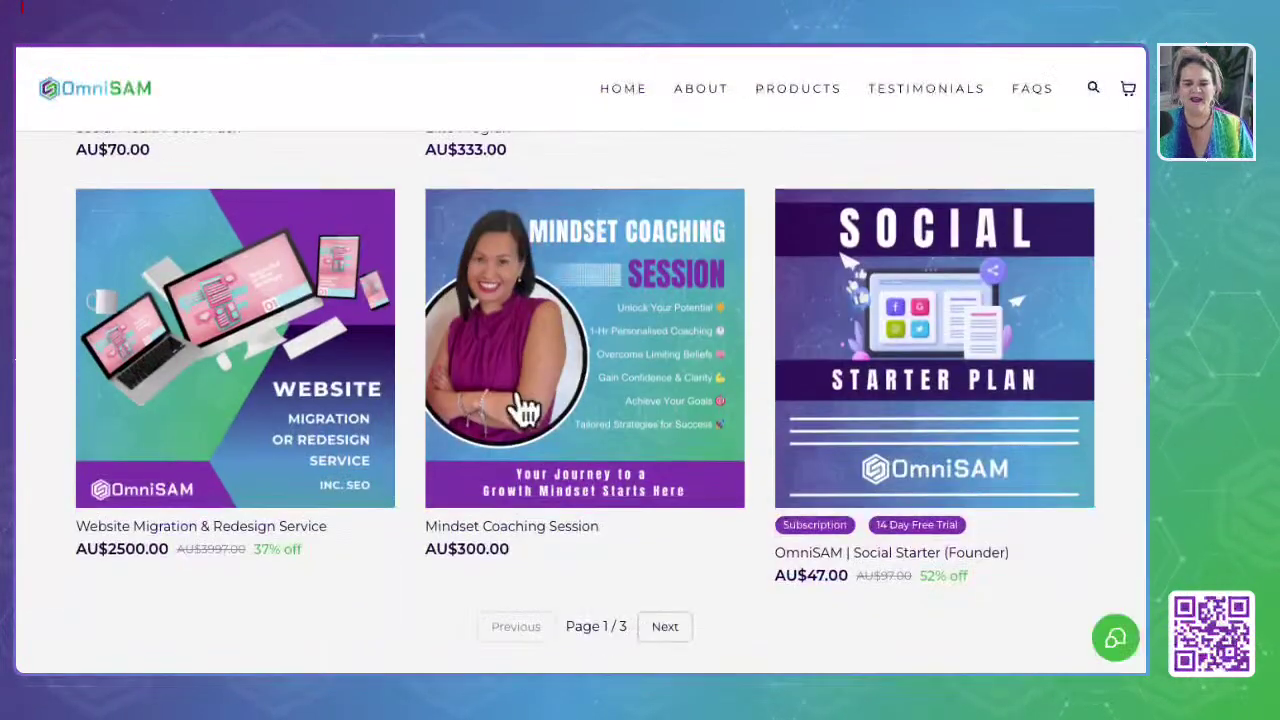
pyautogui.click(218, 358)
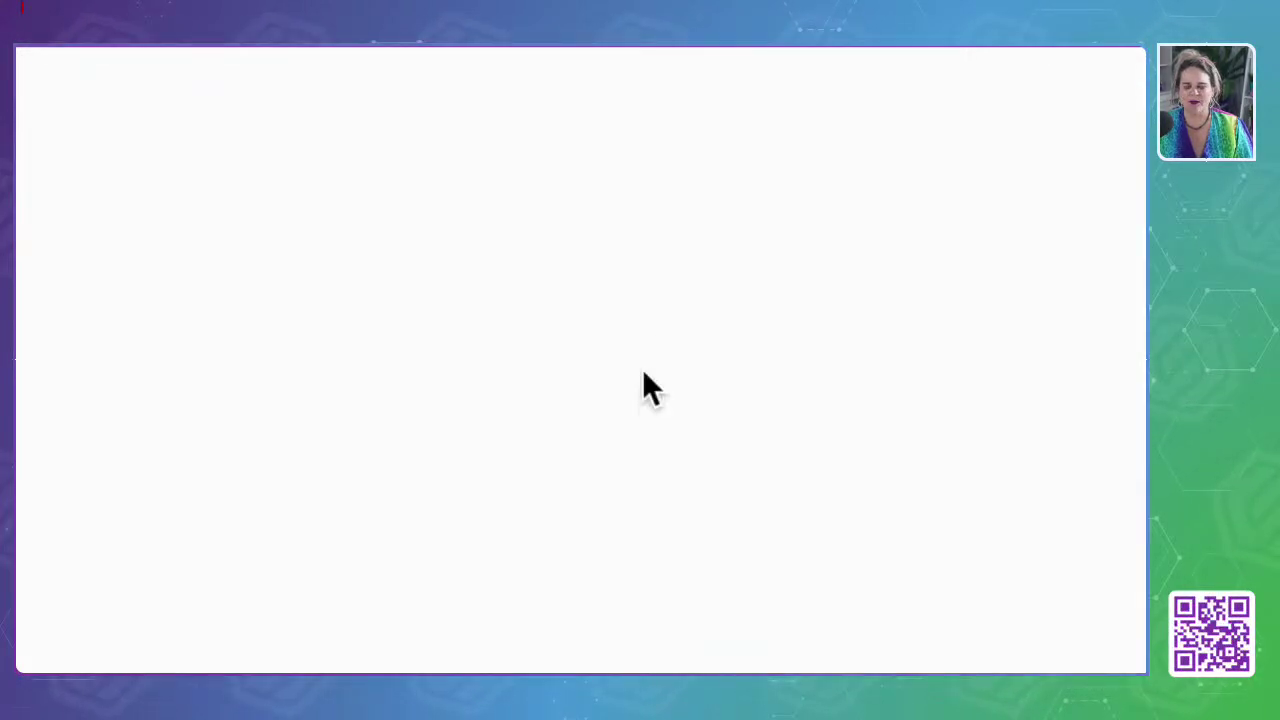
pyautogui.scroll(-3, 650, 520)
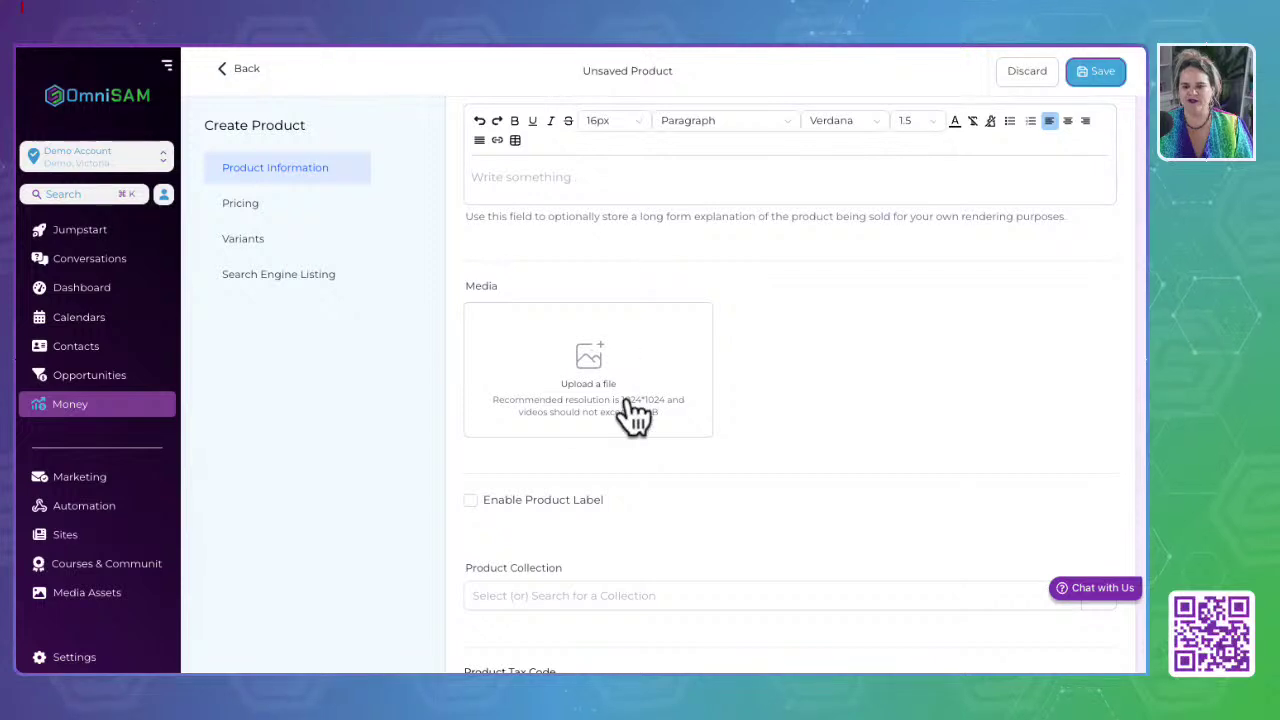
# Step: Enable the Membership product's label and put the cursor in its Content field
pyautogui.scroll(-3, 629, 405)
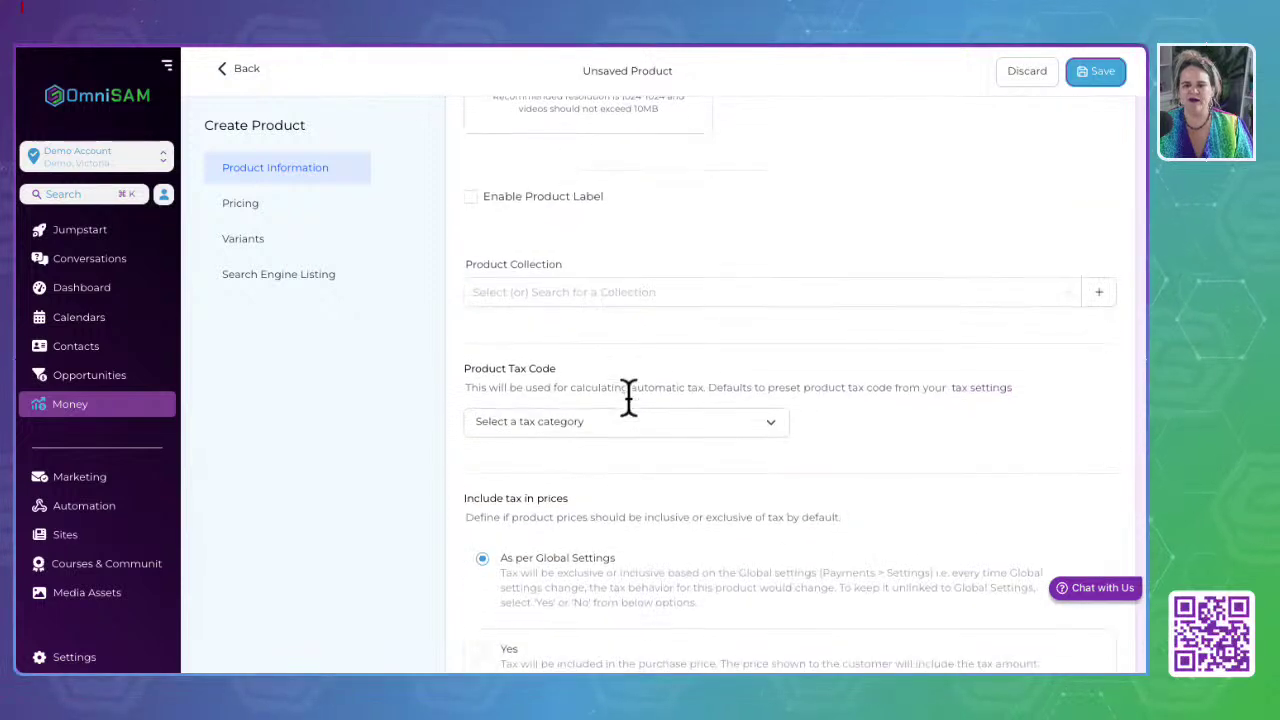
pyautogui.click(470, 197)
pyautogui.click(535, 255)
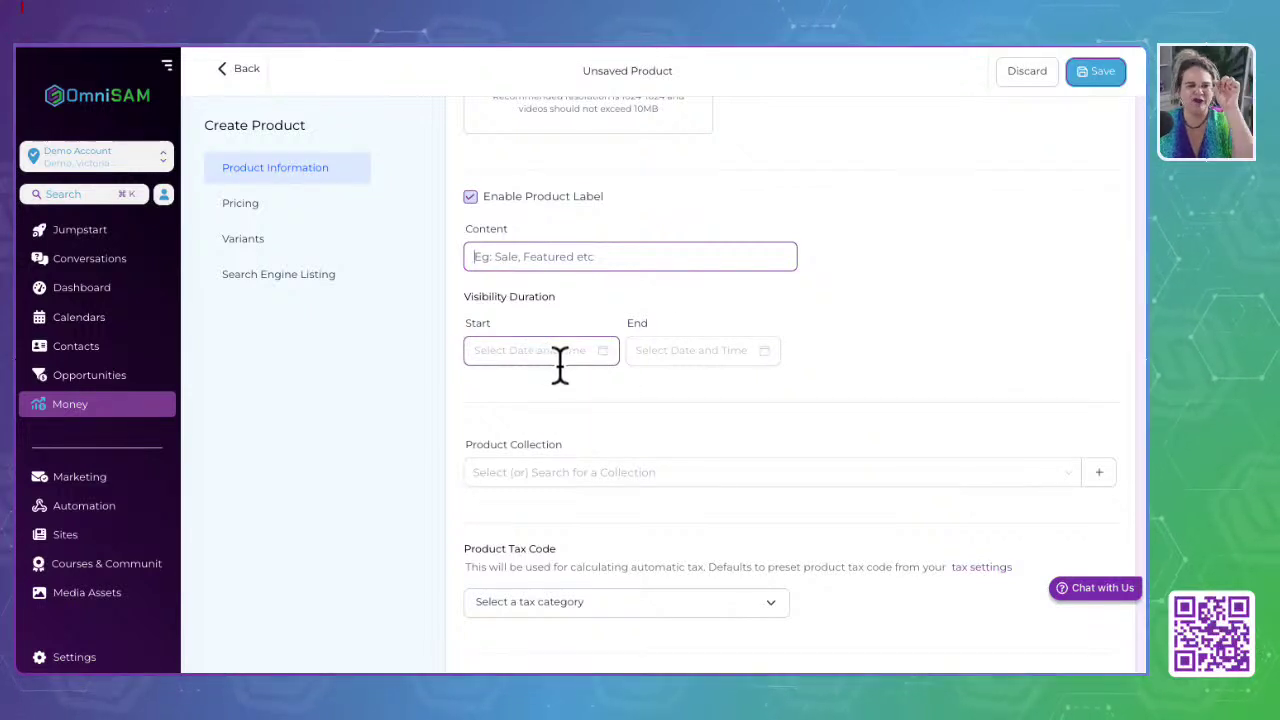
pyautogui.scroll(-1, 606, 405)
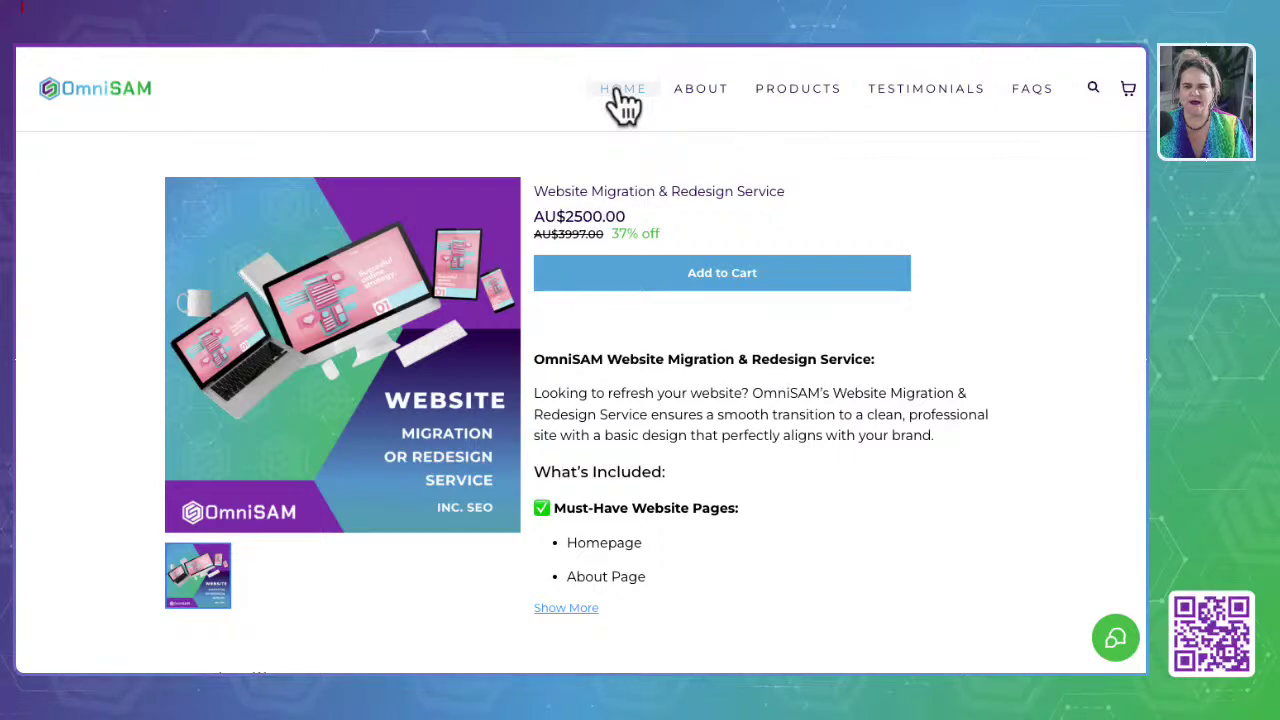
# Step: Go from the OmniSAM home page to the Service Store products page
pyautogui.click(622, 92)
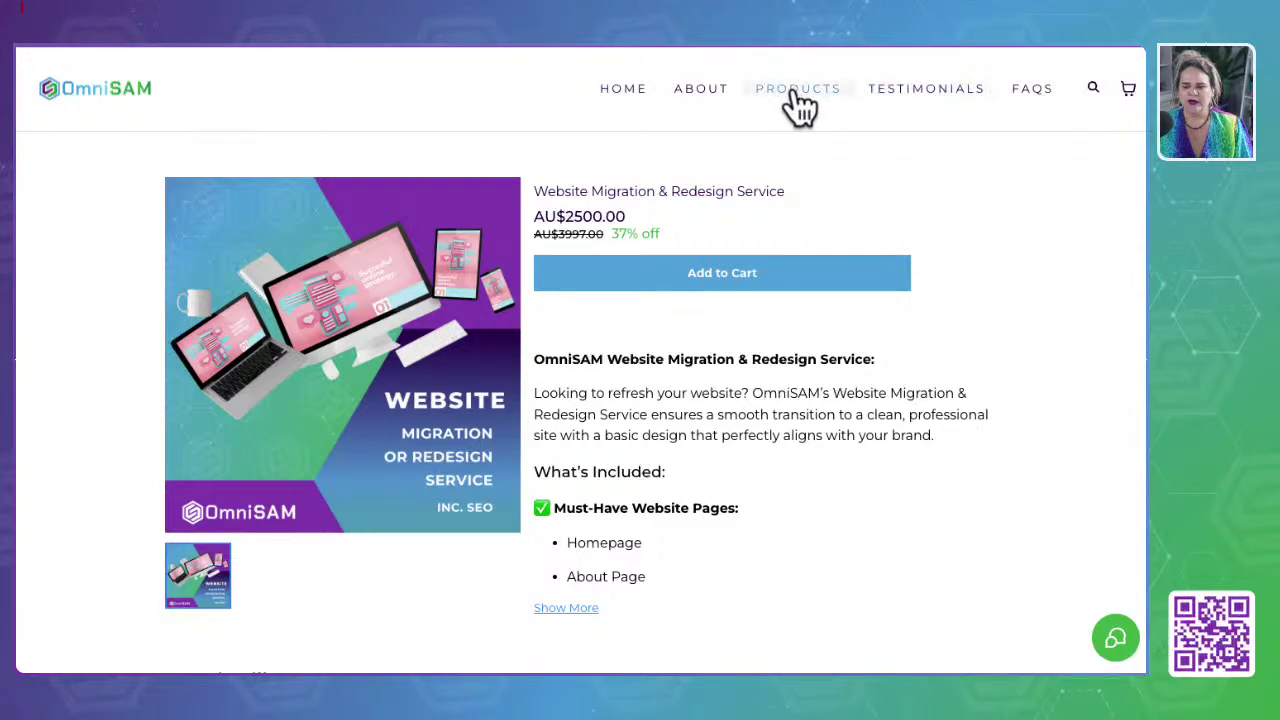
pyautogui.click(797, 90)
pyautogui.scroll(-5, 297, 482)
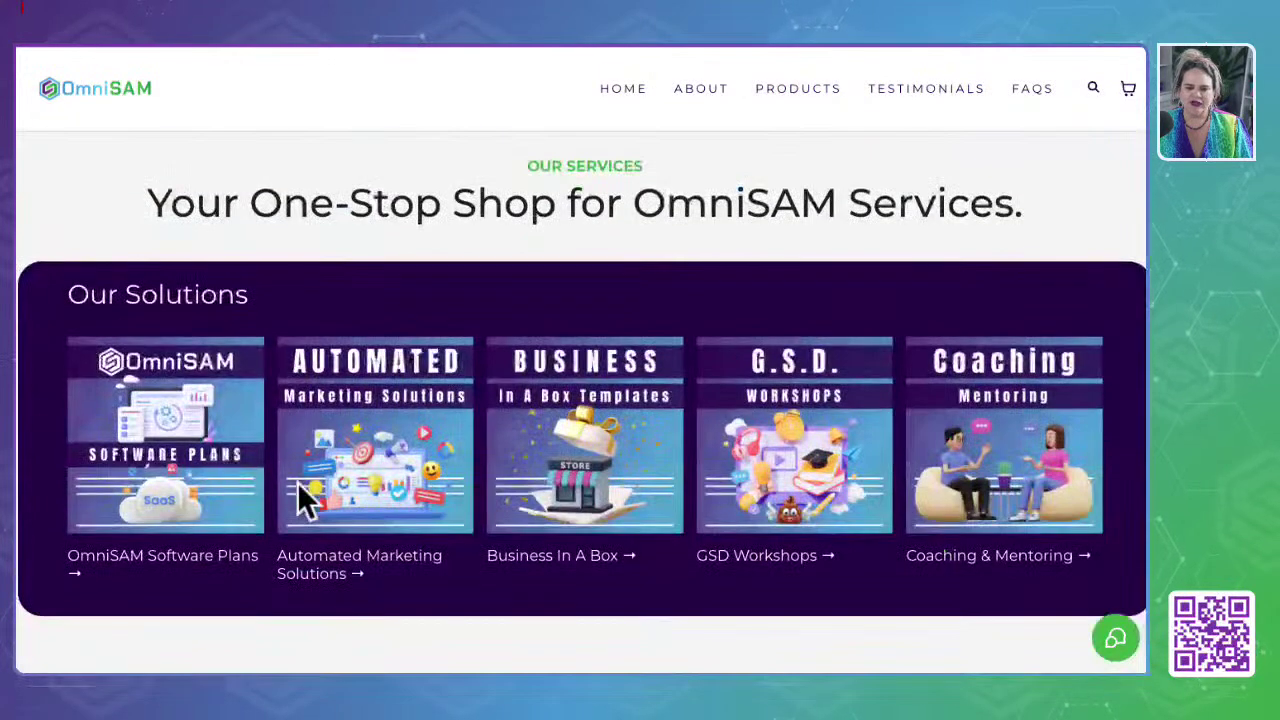
# Step: Open the OmniSAM Software Plans collection and scroll through its six plan cards
pyautogui.click(163, 486)
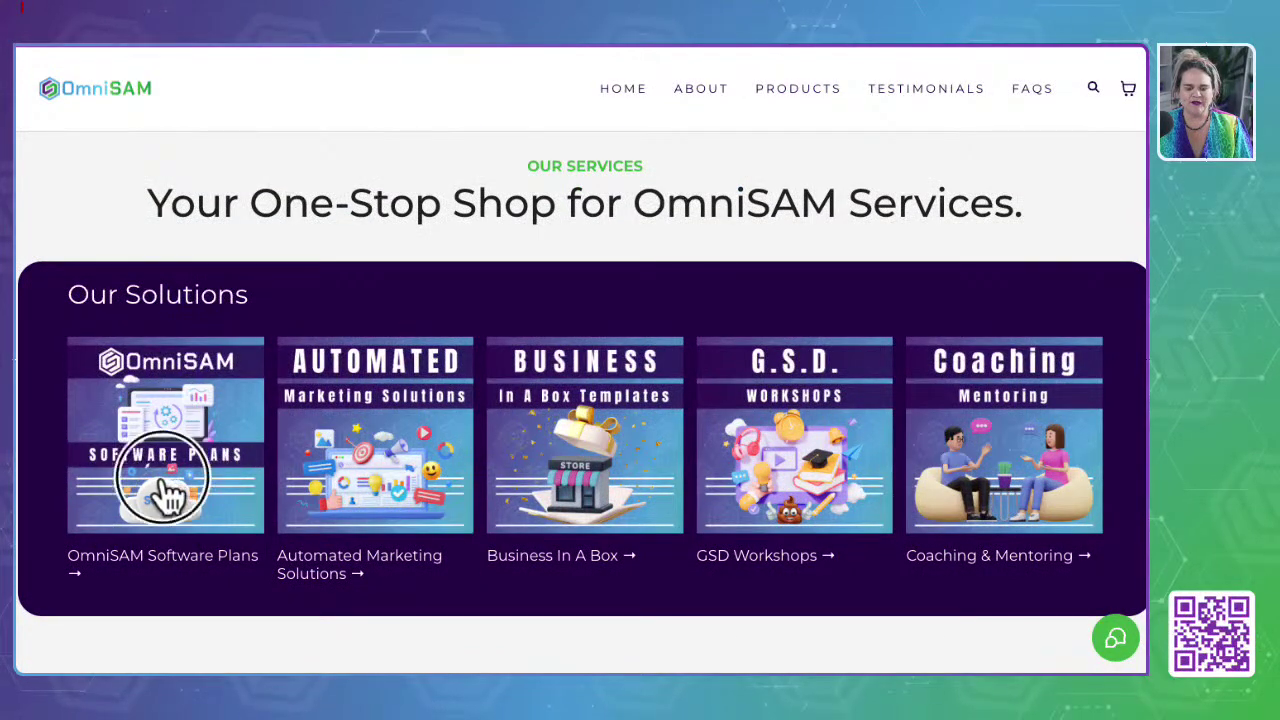
pyautogui.scroll(-4, 162, 475)
pyautogui.scroll(-6, 162, 475)
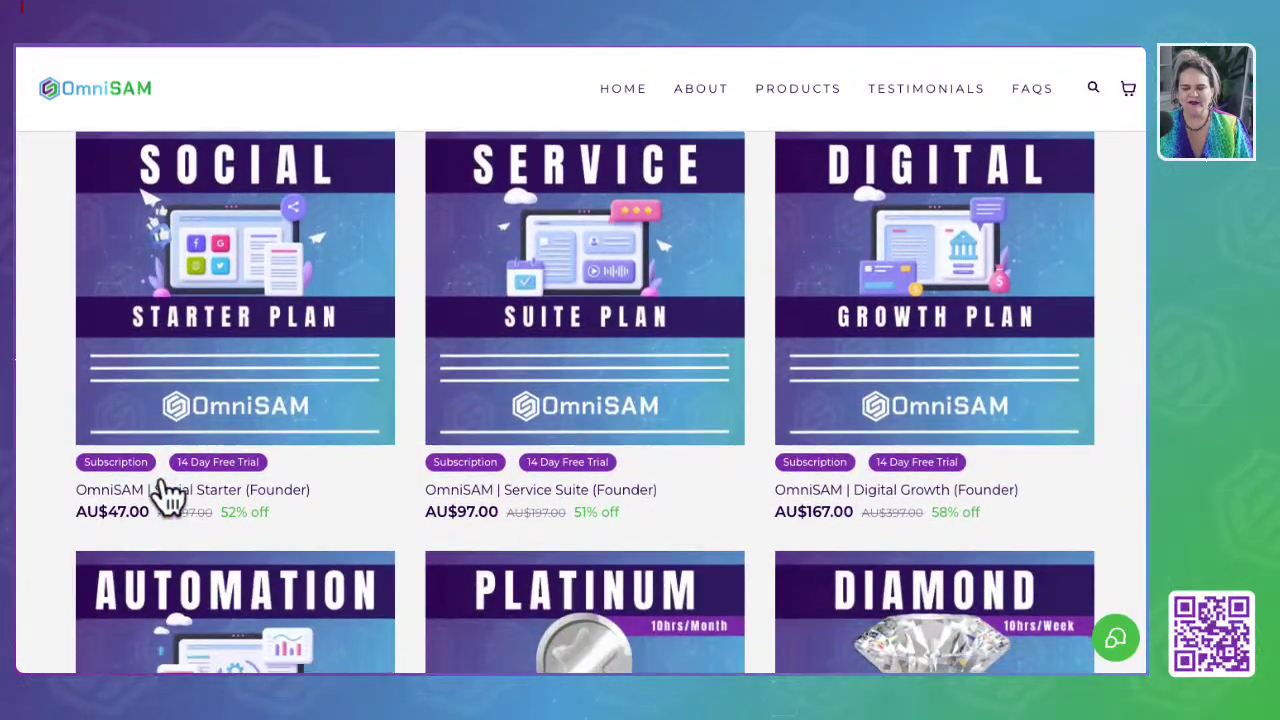
pyautogui.scroll(1, 165, 480)
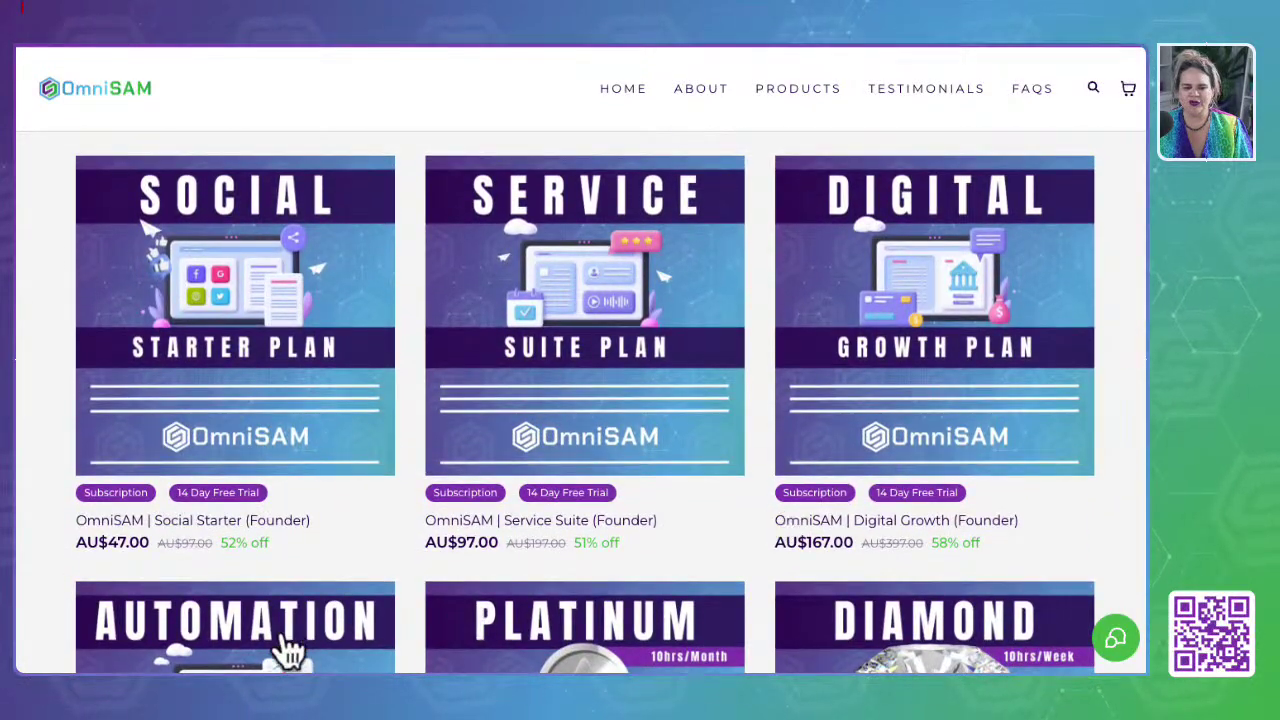
pyautogui.scroll(-3, 288, 650)
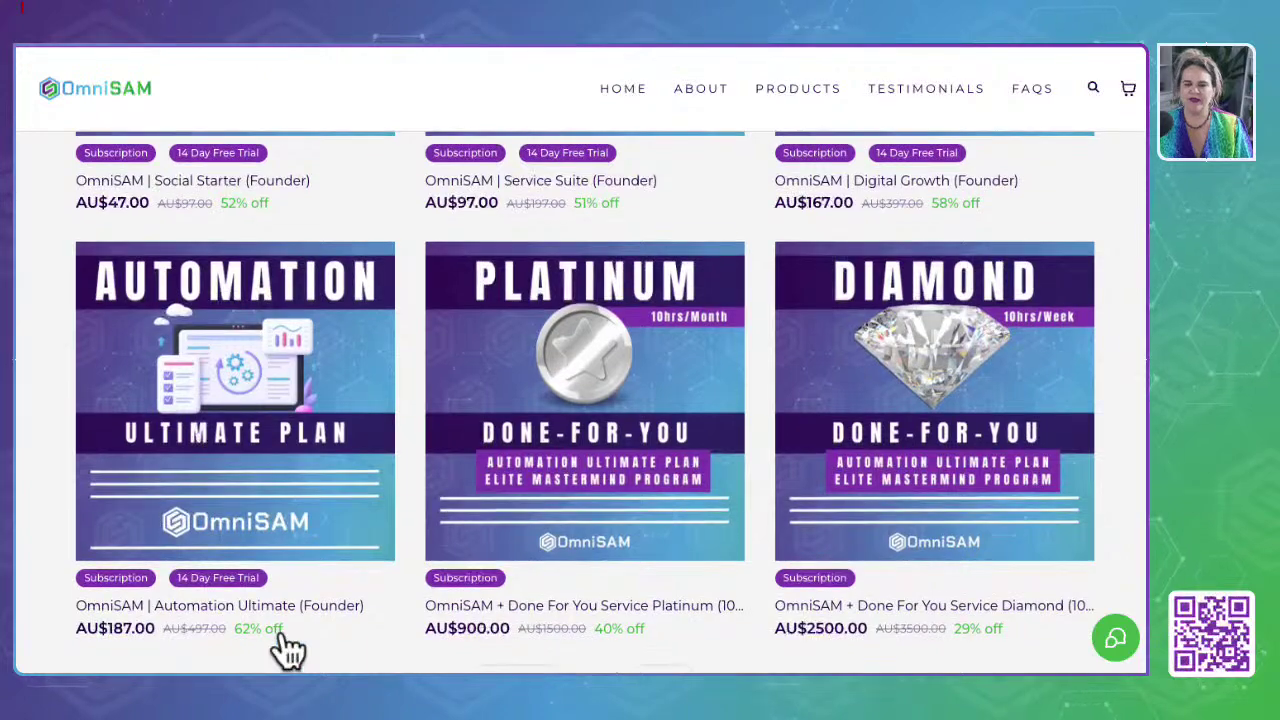
pyautogui.scroll(5, 288, 650)
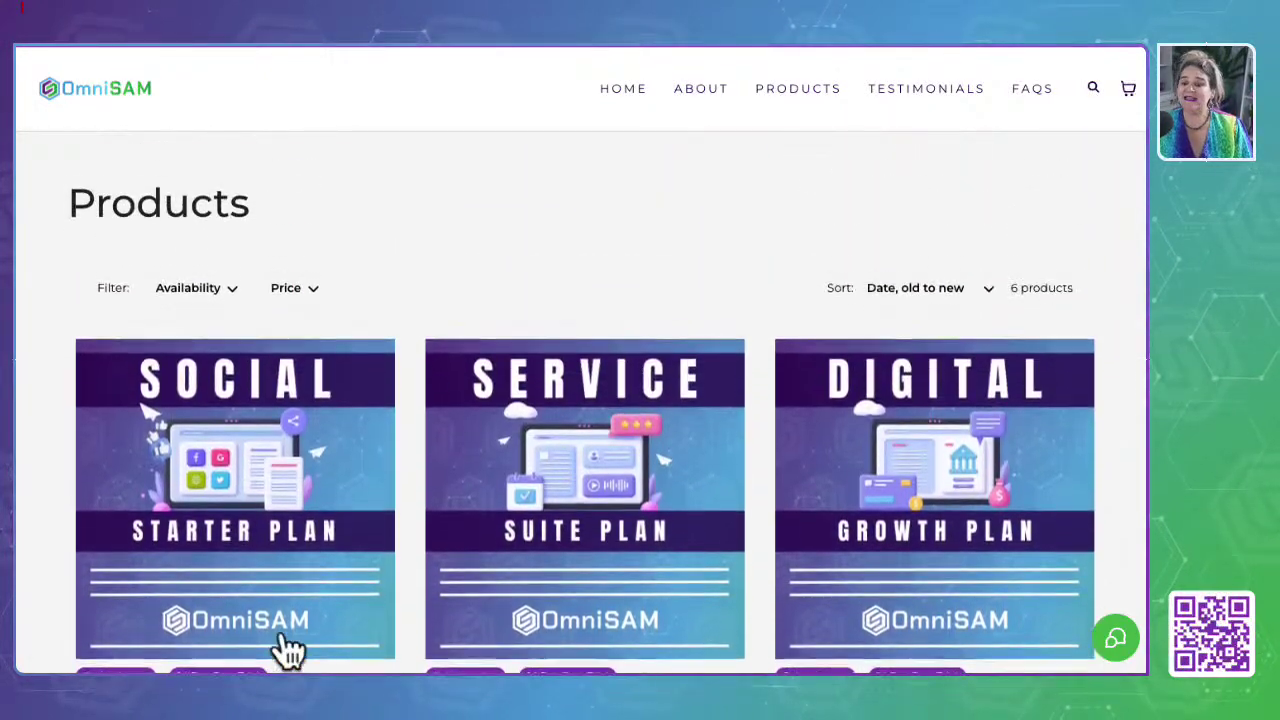
pyautogui.scroll(4, 288, 650)
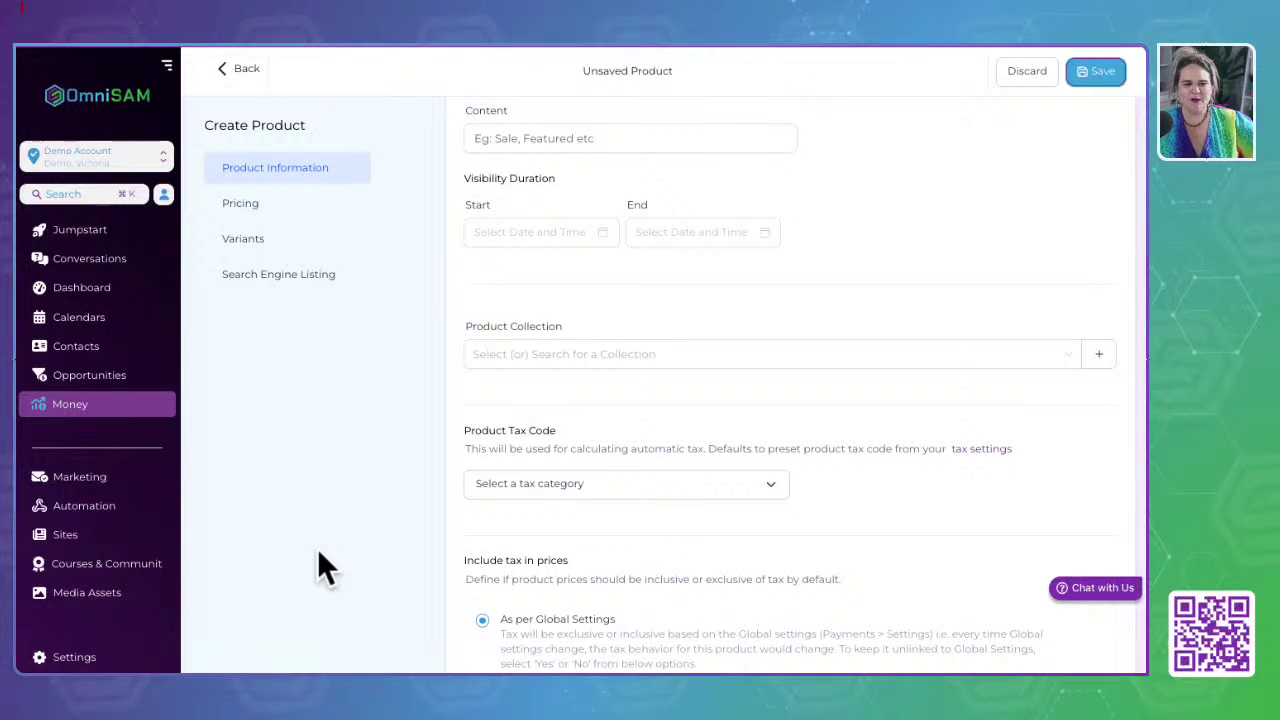
# Step: Discard the unsaved Membership product and return to the Payments Products list
pyautogui.click(251, 70)
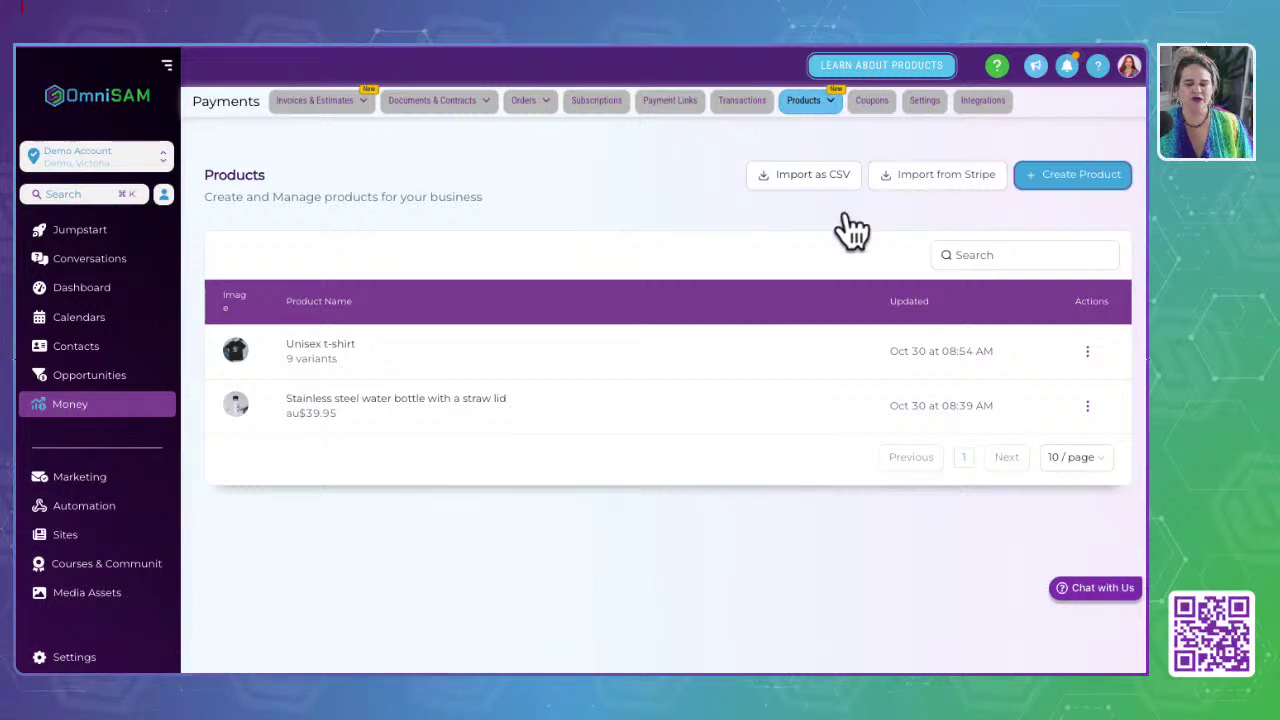
# Step: View the empty Coupons page, then bring up Payments Settings at Receipts
pyautogui.click(869, 103)
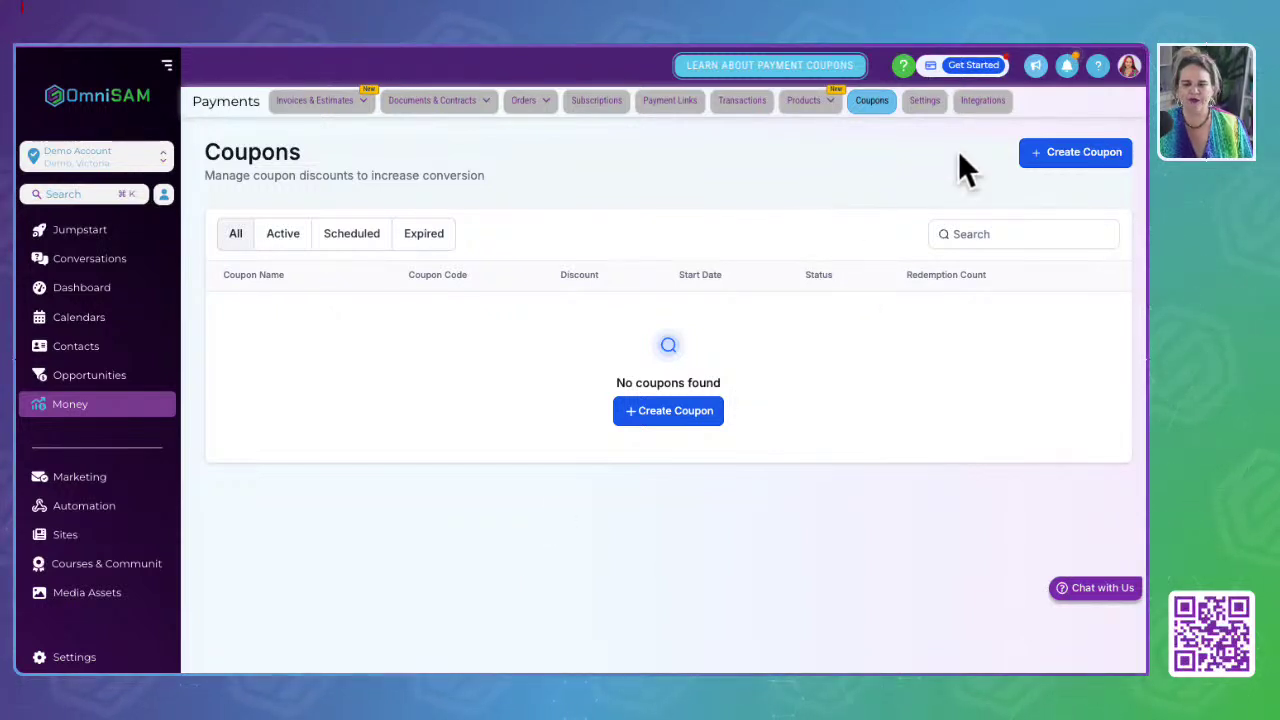
pyautogui.click(924, 104)
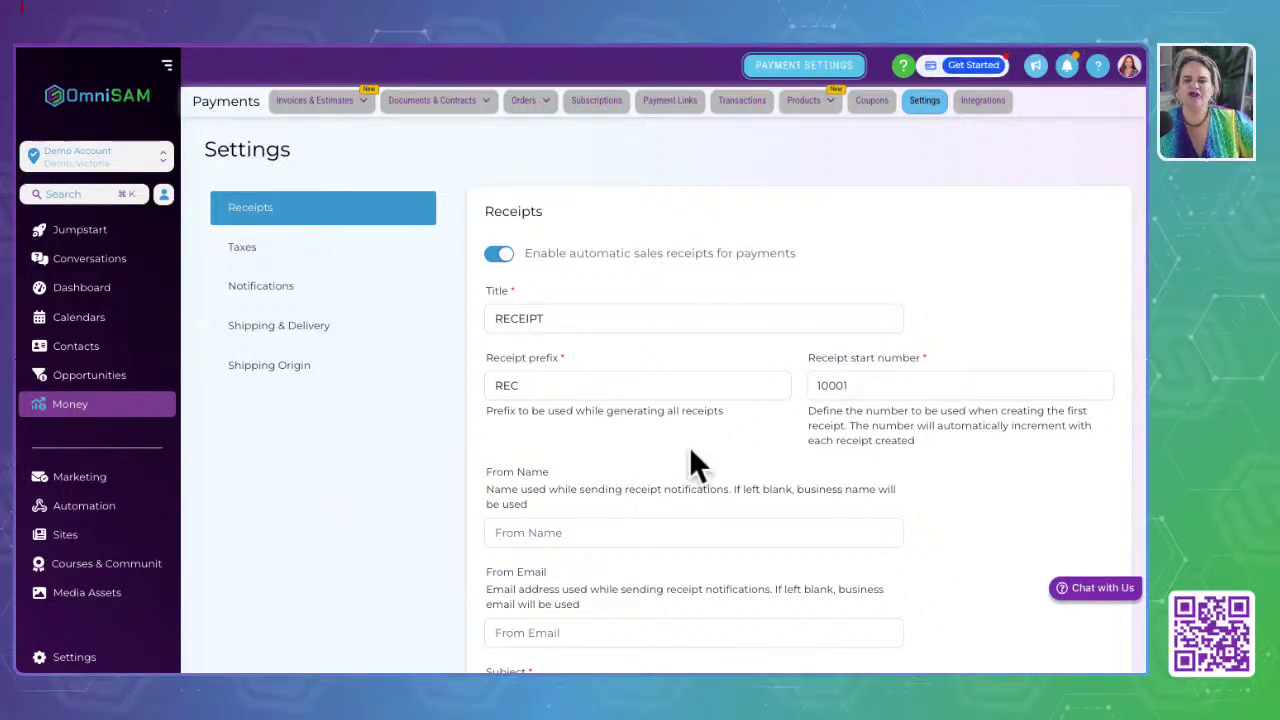
# Step: Review the Receipts settings, including the RECEIPT title, then switch to Taxes
pyautogui.scroll(-5, 698, 462)
pyautogui.scroll(2, 694, 466)
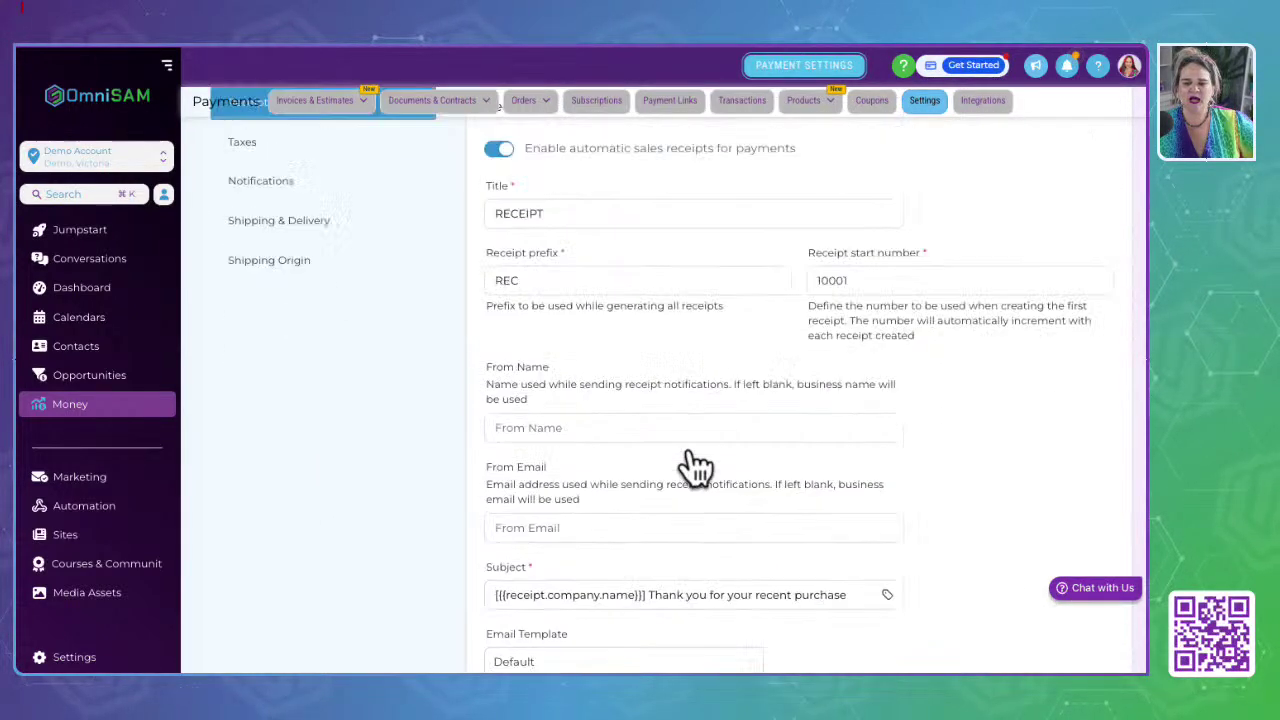
pyautogui.scroll(3, 698, 462)
pyautogui.doubleClick(505, 318)
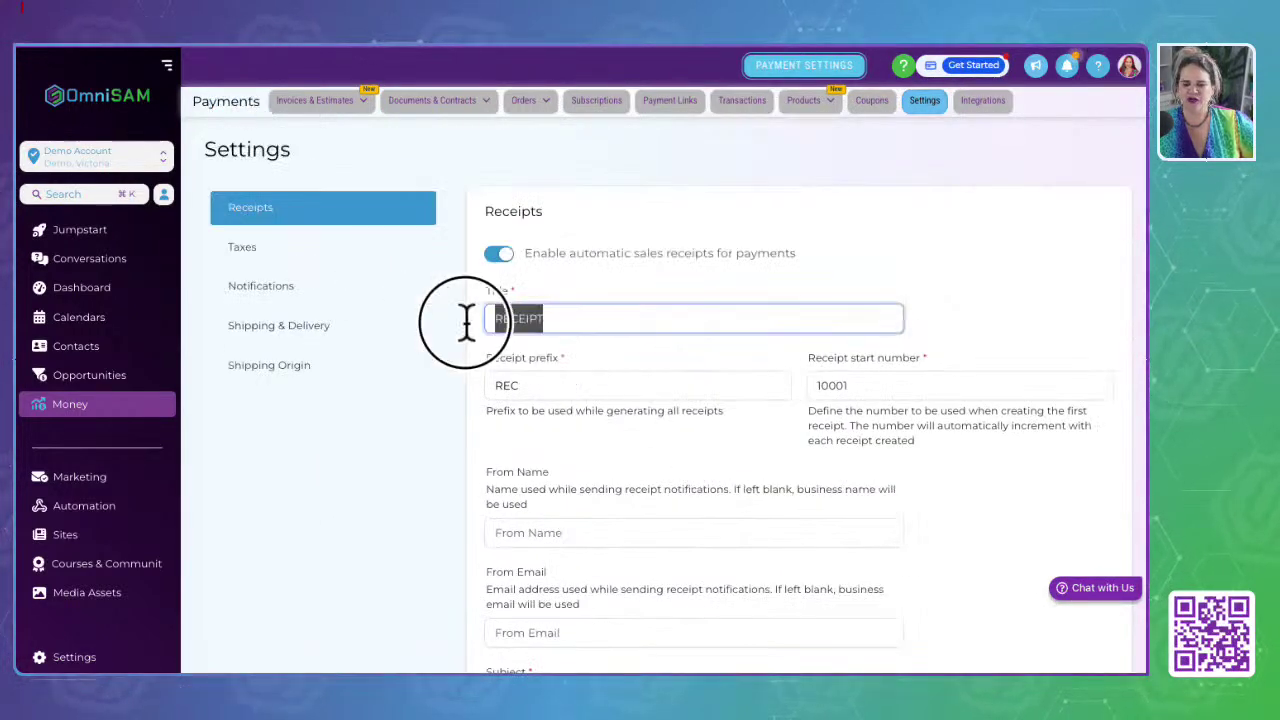
pyautogui.click(315, 575)
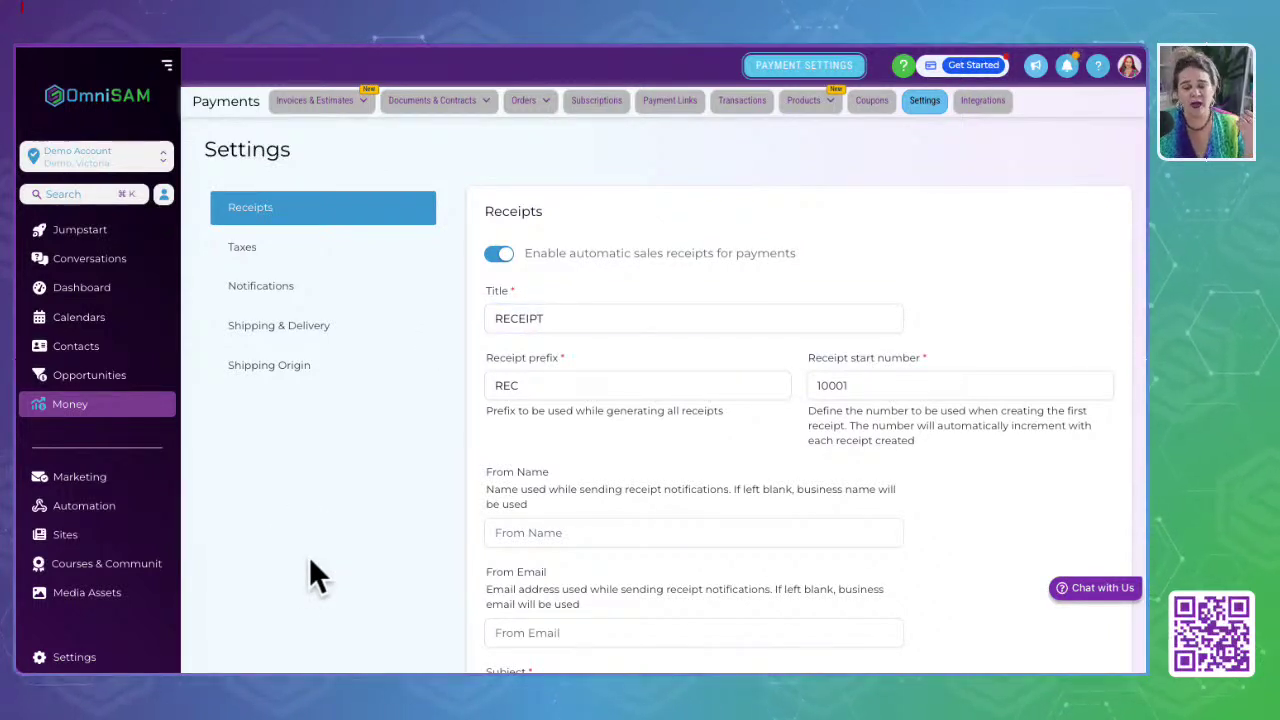
pyautogui.click(232, 257)
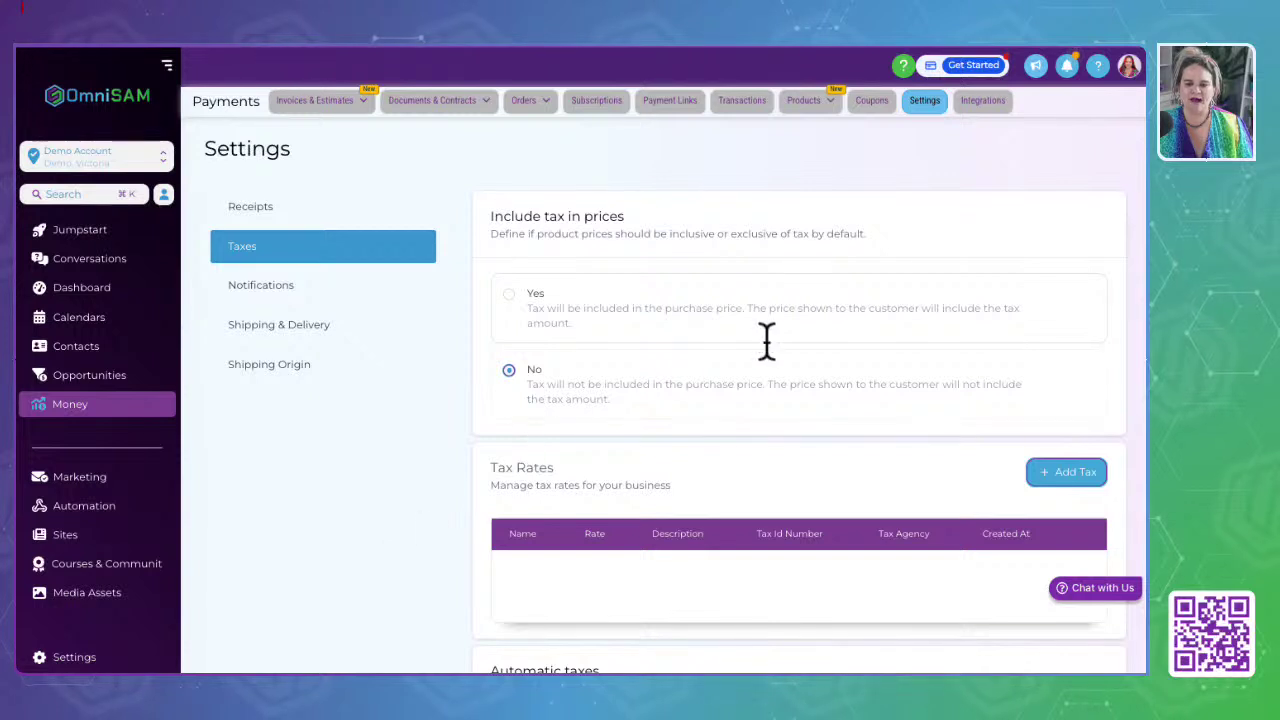
# Step: Set Include tax in prices to Yes, revert it to No, then begin adding a tax rate
pyautogui.moveTo(489, 217); pyautogui.dragTo(645, 222)
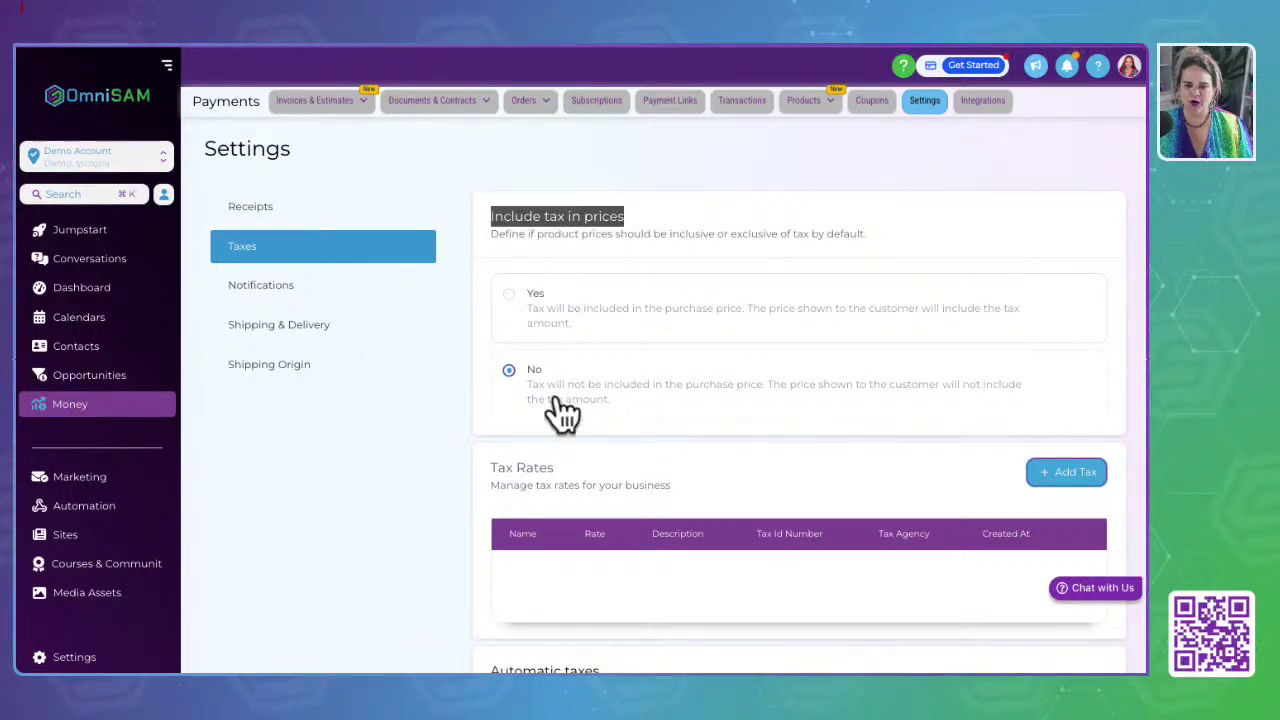
pyautogui.click(541, 320)
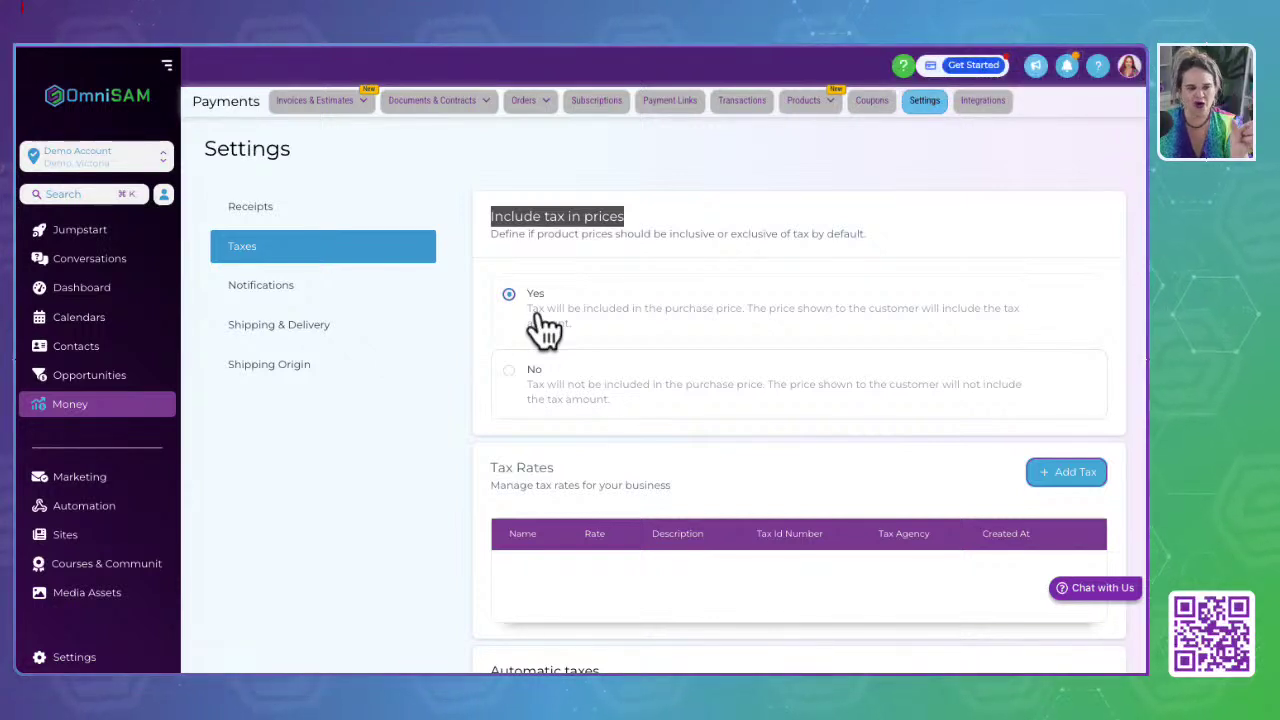
pyautogui.click(543, 392)
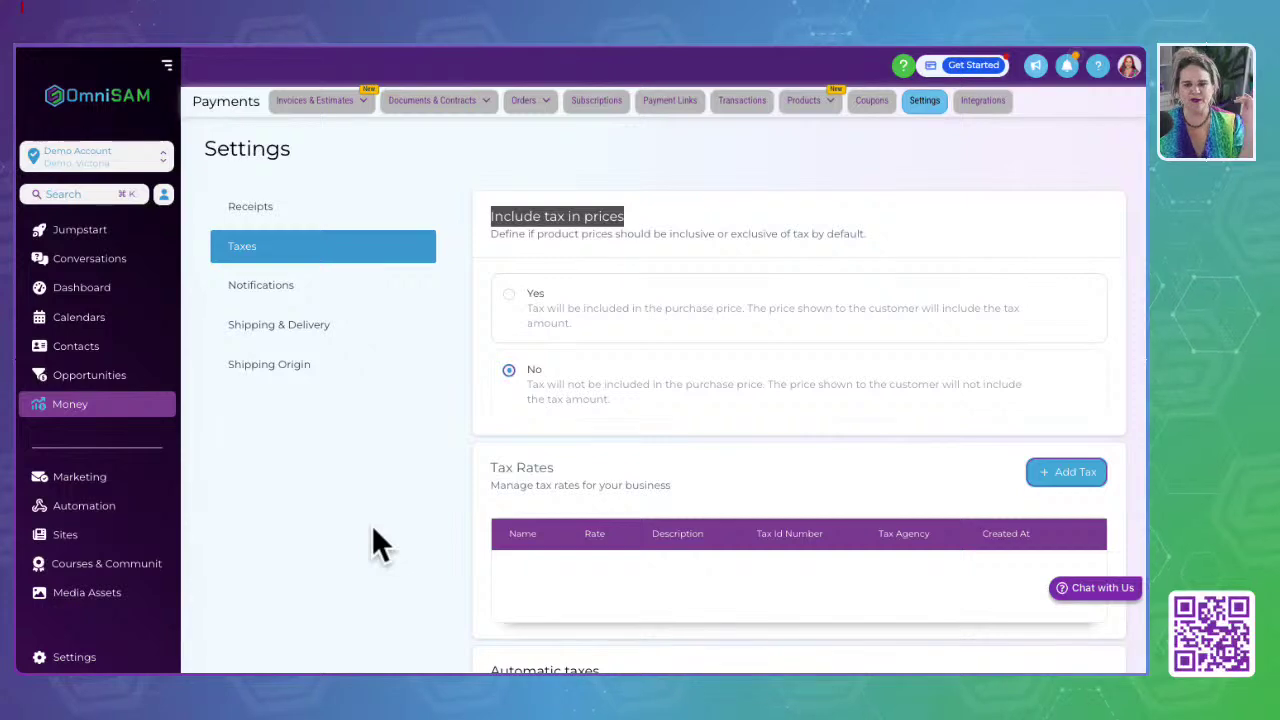
pyautogui.click(372, 530)
pyautogui.scroll(-2, 728, 586)
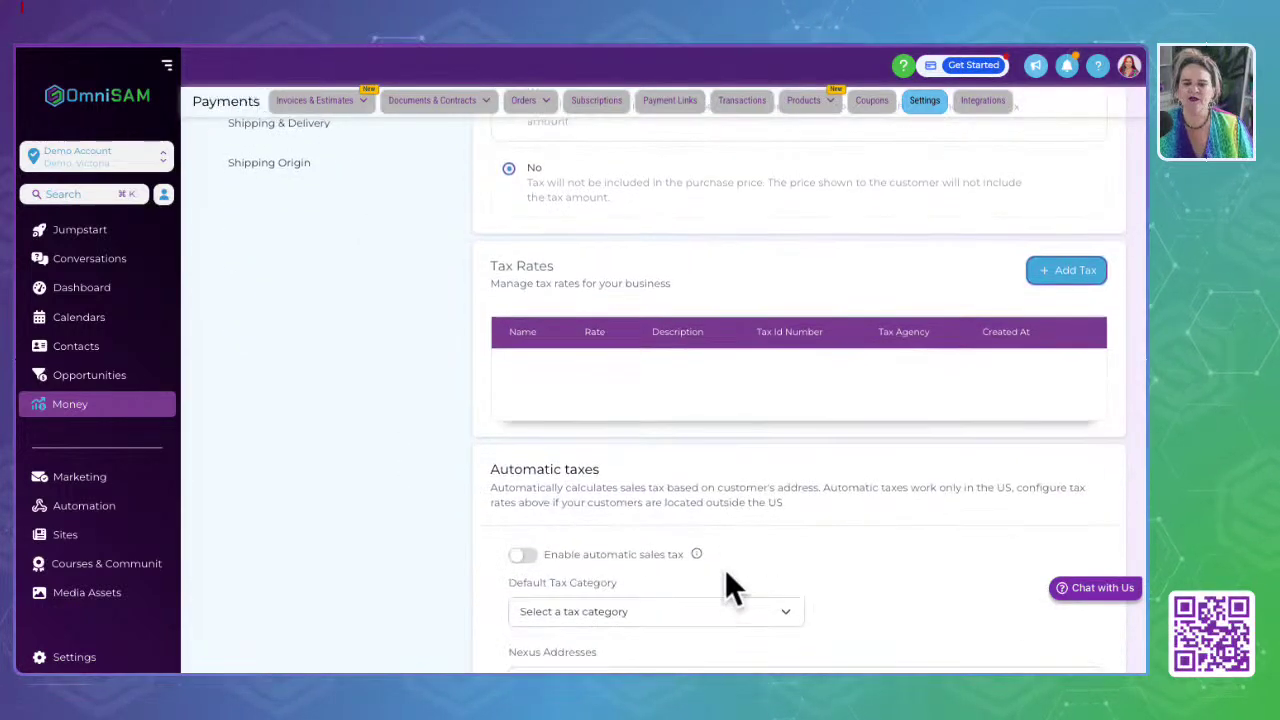
pyautogui.click(1067, 265)
# Step: Name the new tax 'GST 10%' and give it a 10% rate
pyautogui.click(1067, 265)
pyautogui.click(1067, 265)
pyautogui.click(518, 234)
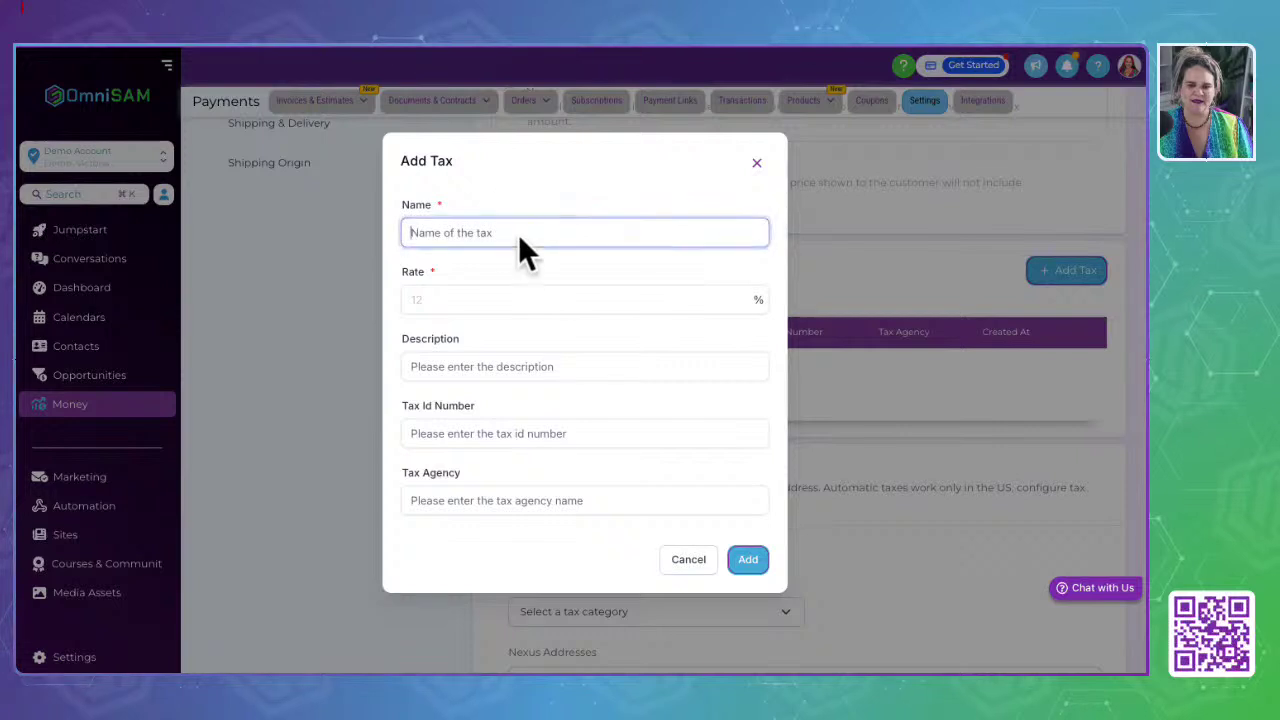
pyautogui.write('GST')
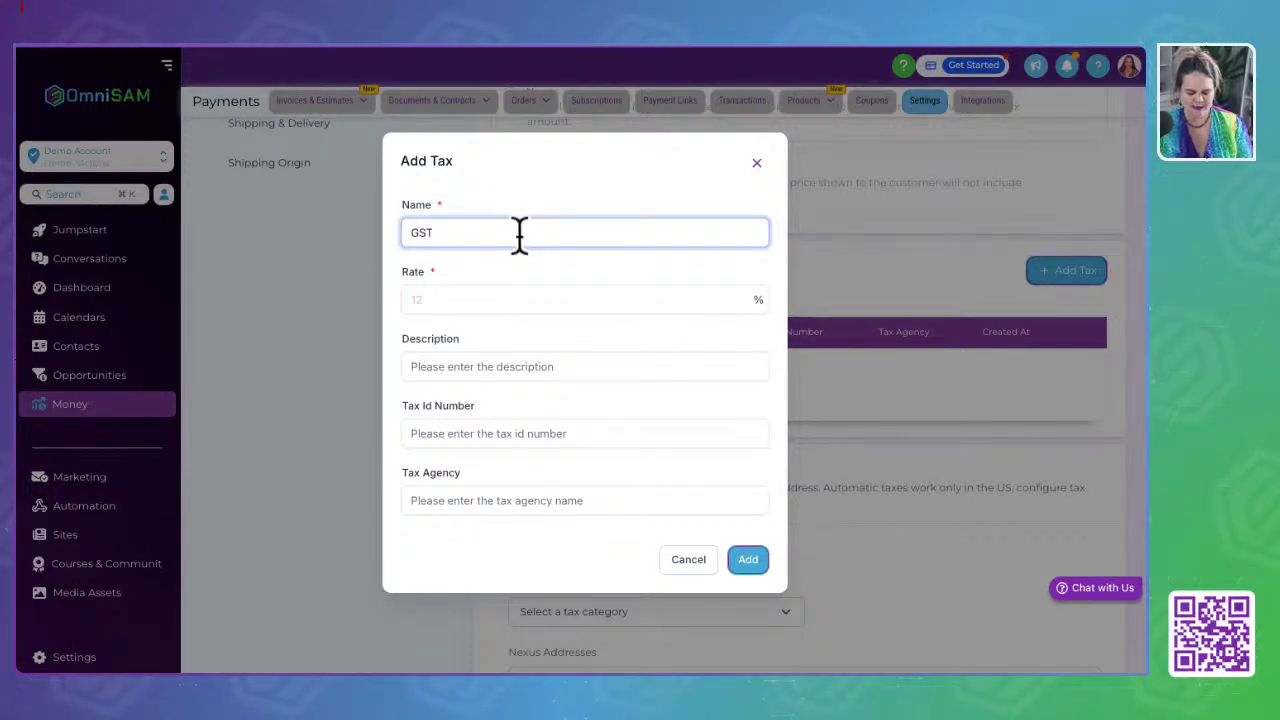
pyautogui.click(510, 305)
pyautogui.write('10')
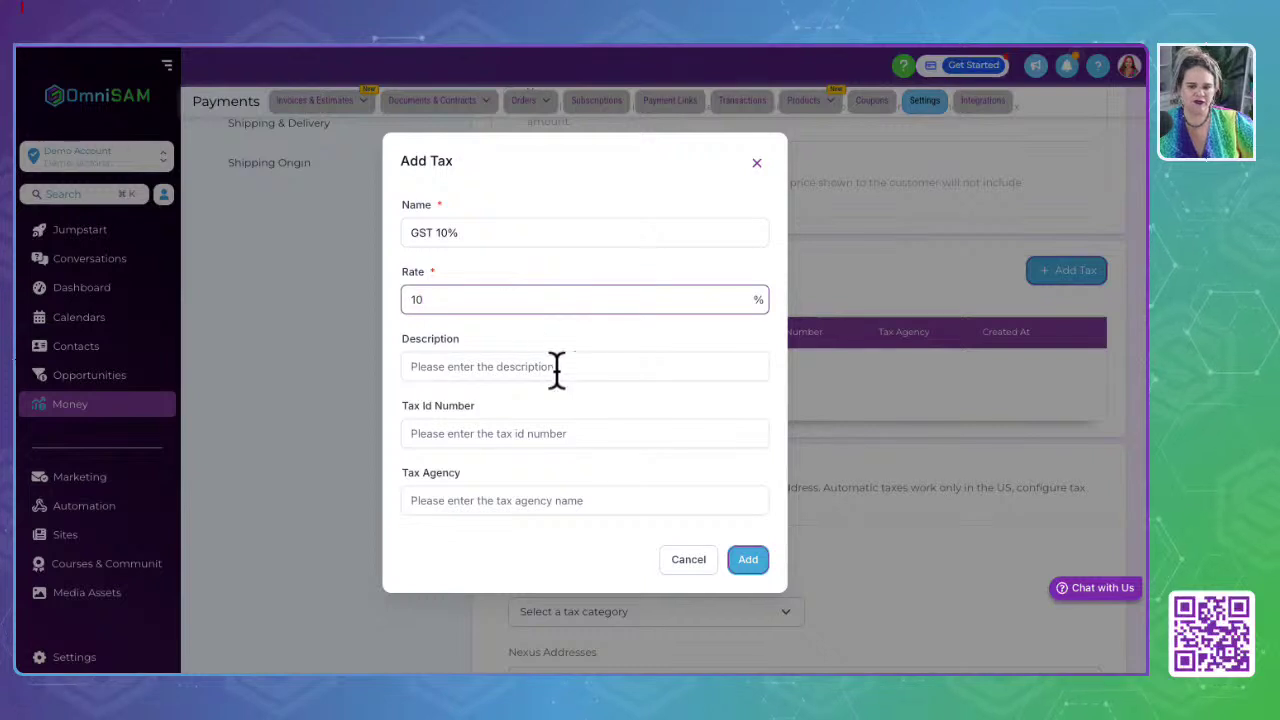
pyautogui.click(517, 367)
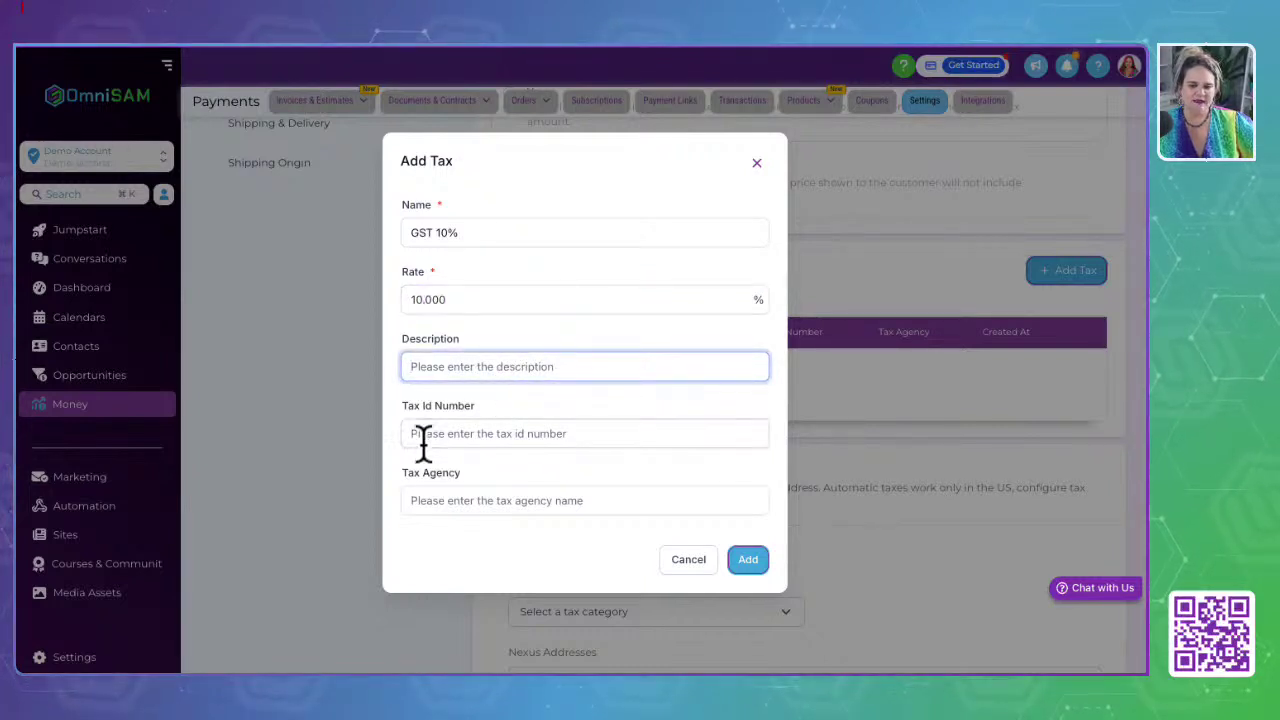
# Step: Enter the tax ID number and save the GST 10% tax rate
pyautogui.moveTo(394, 406); pyautogui.dragTo(512, 406)
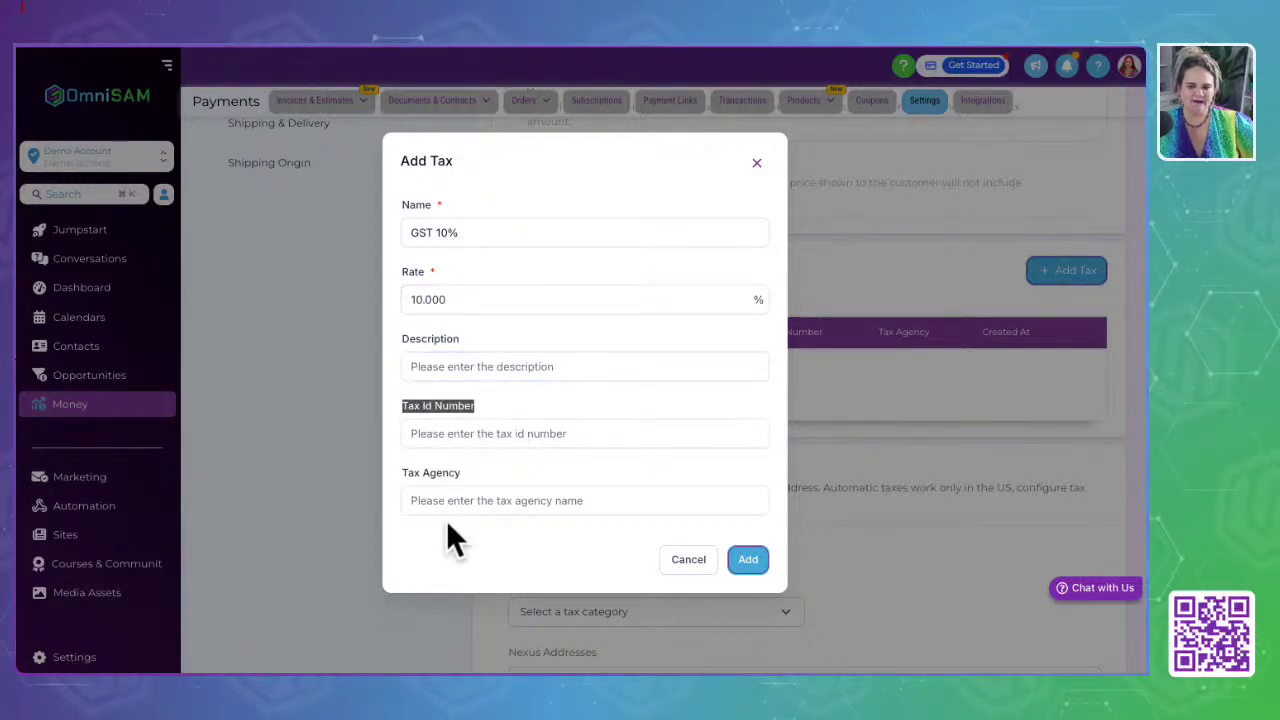
pyautogui.click(404, 336)
pyautogui.moveTo(404, 338); pyautogui.dragTo(510, 338)
pyautogui.click(469, 436)
pyautogui.click(489, 503)
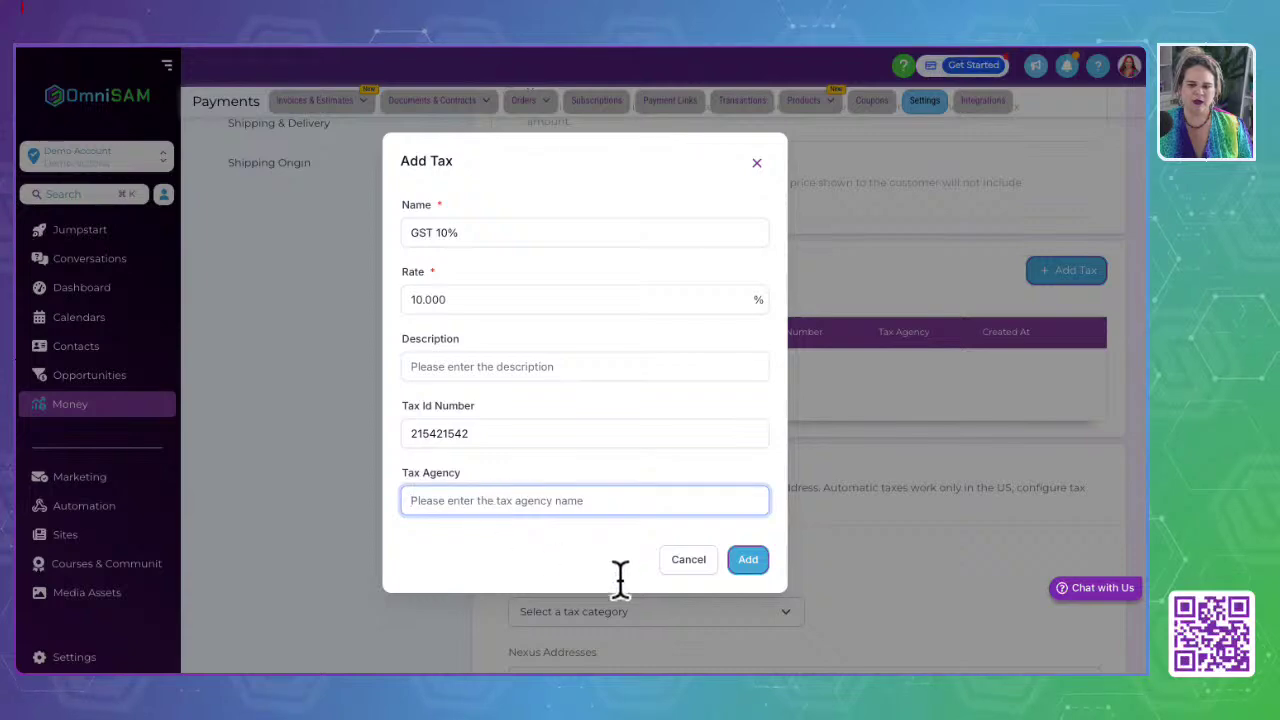
pyautogui.click(758, 563)
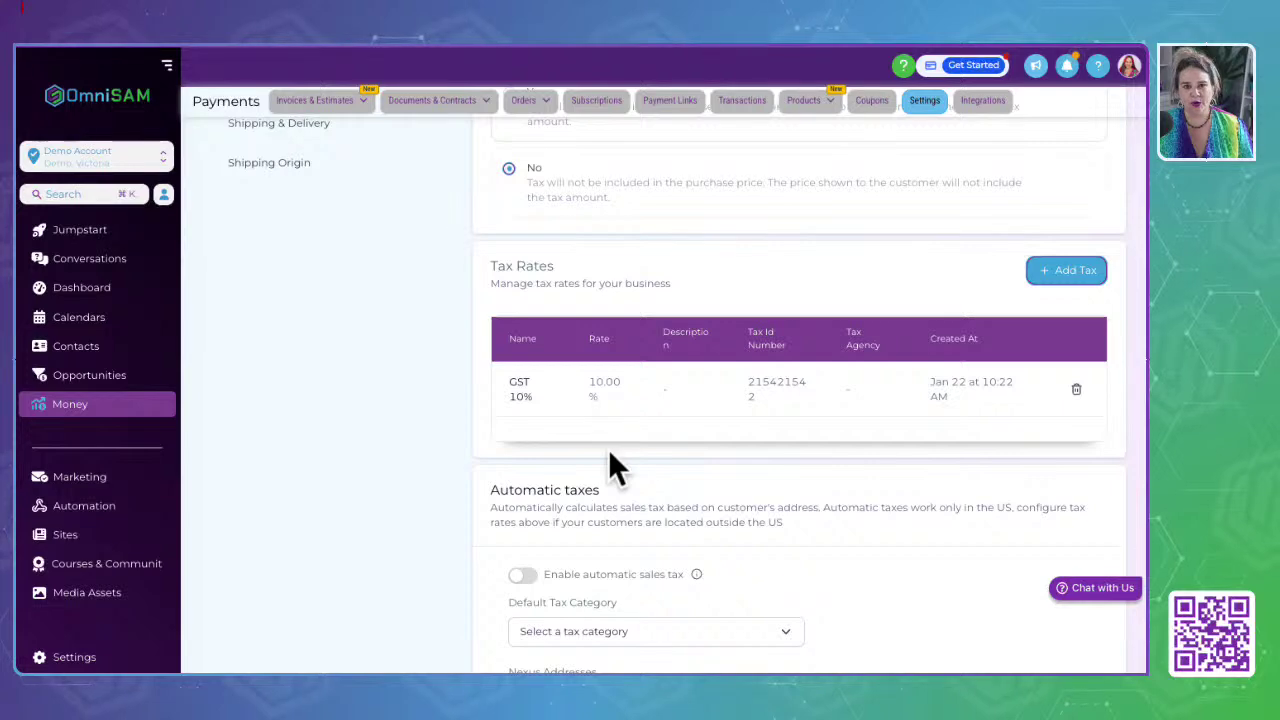
# Step: Enable automatic sales tax with SaaS Business Use as the default tax category
pyautogui.scroll(2, 608, 449)
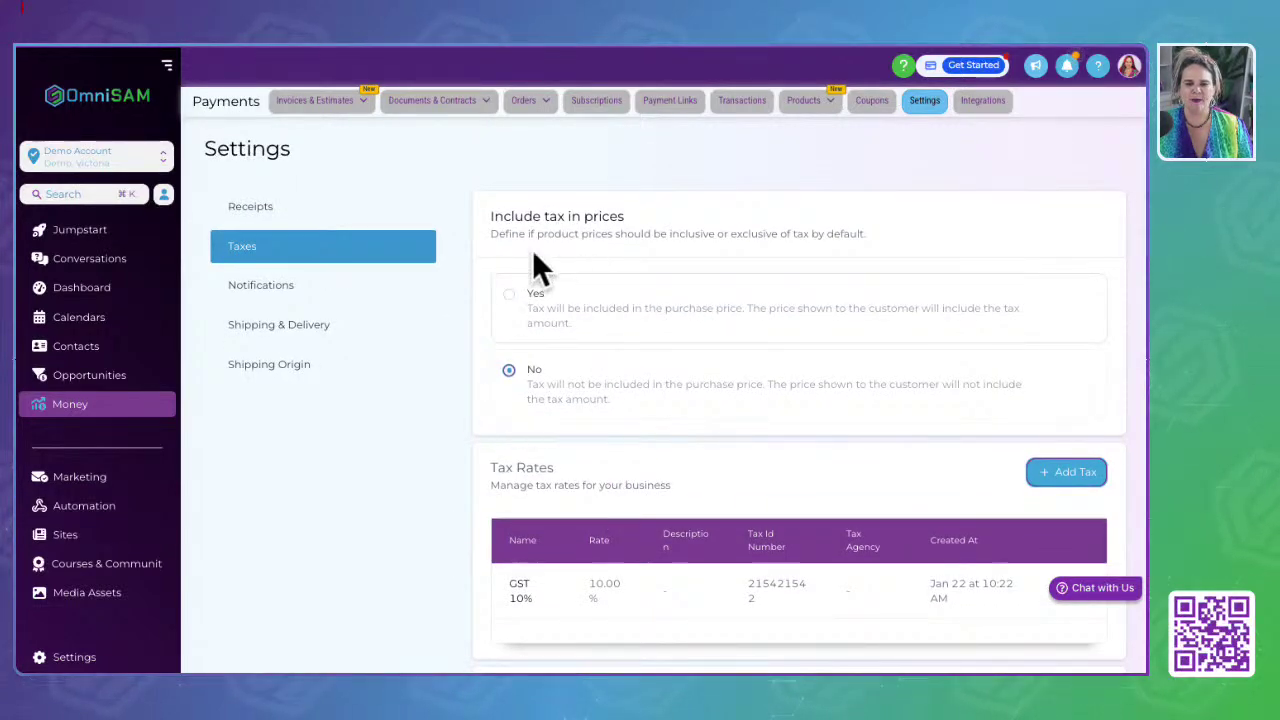
pyautogui.scroll(-4, 612, 322)
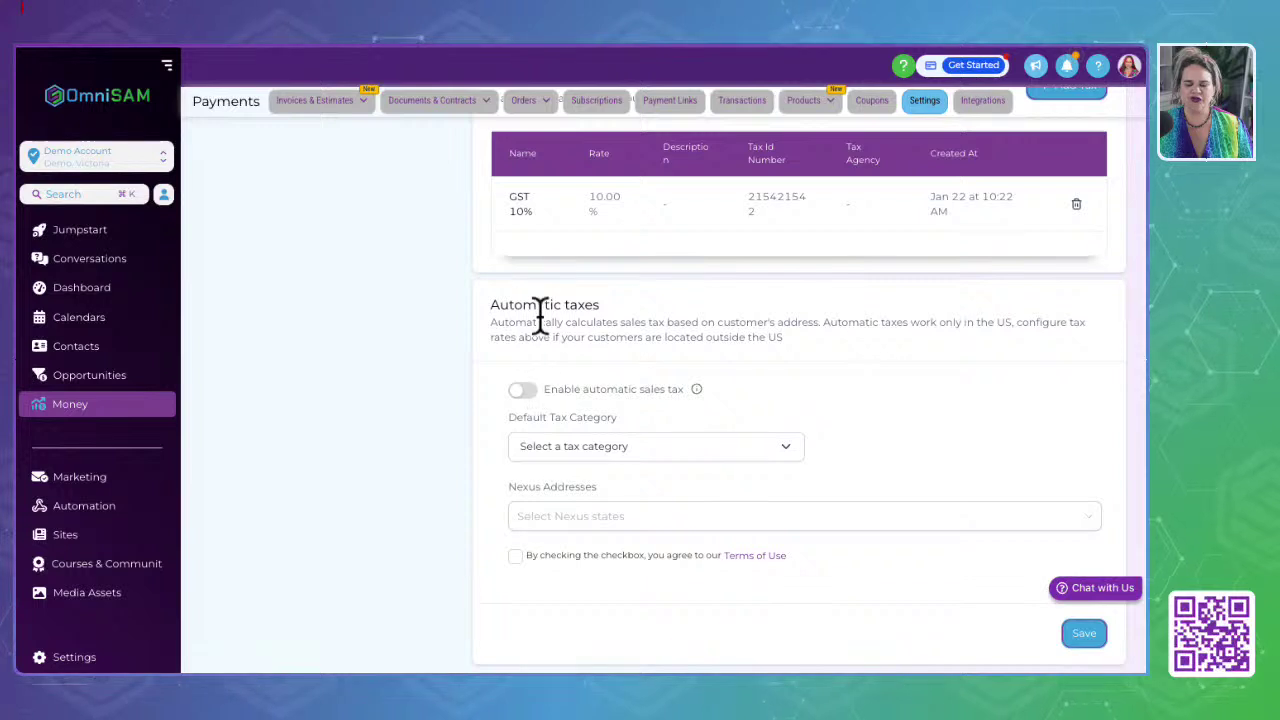
pyautogui.click(521, 388)
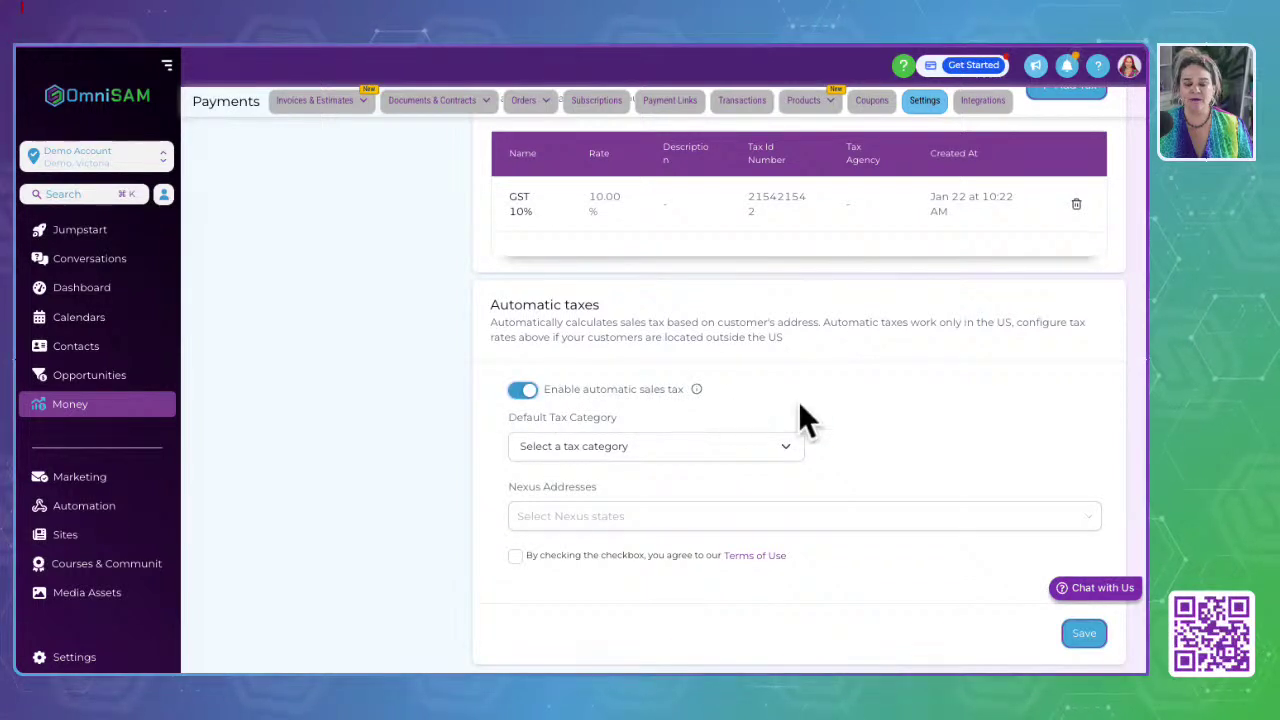
pyautogui.click(576, 466)
pyautogui.click(990, 362)
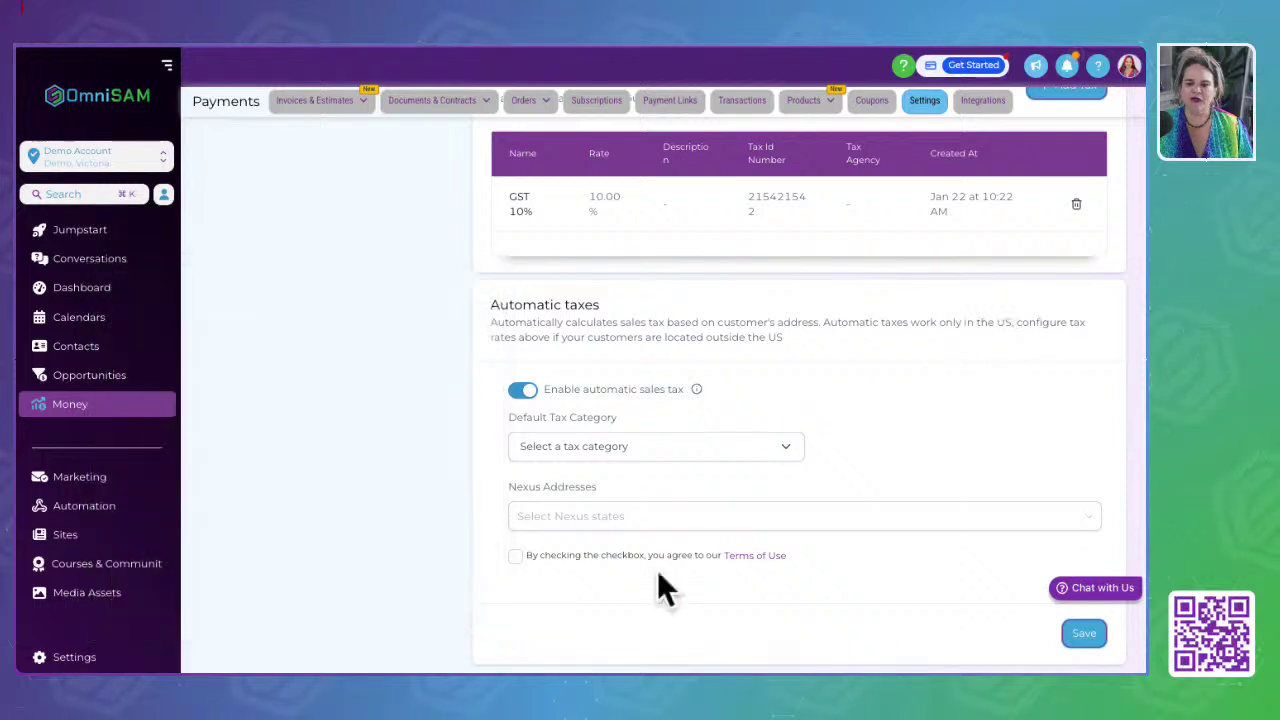
pyautogui.click(787, 450)
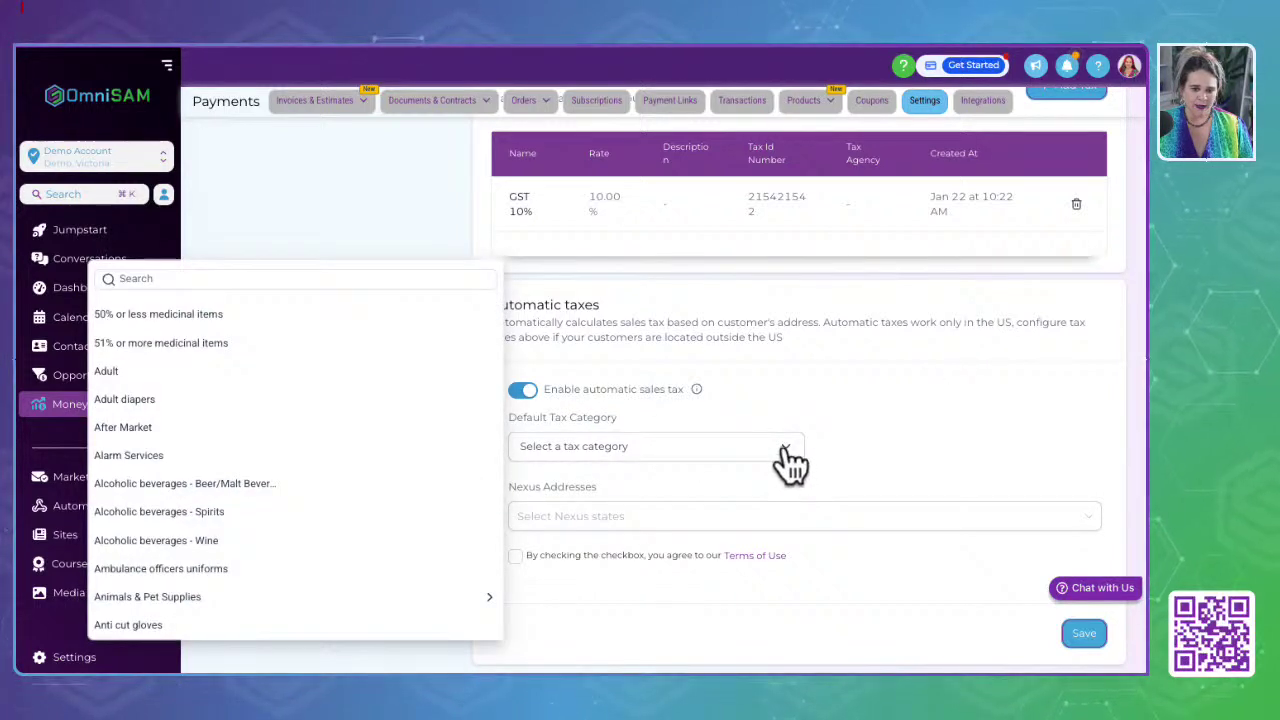
pyautogui.click(157, 278)
pyautogui.write('saas')
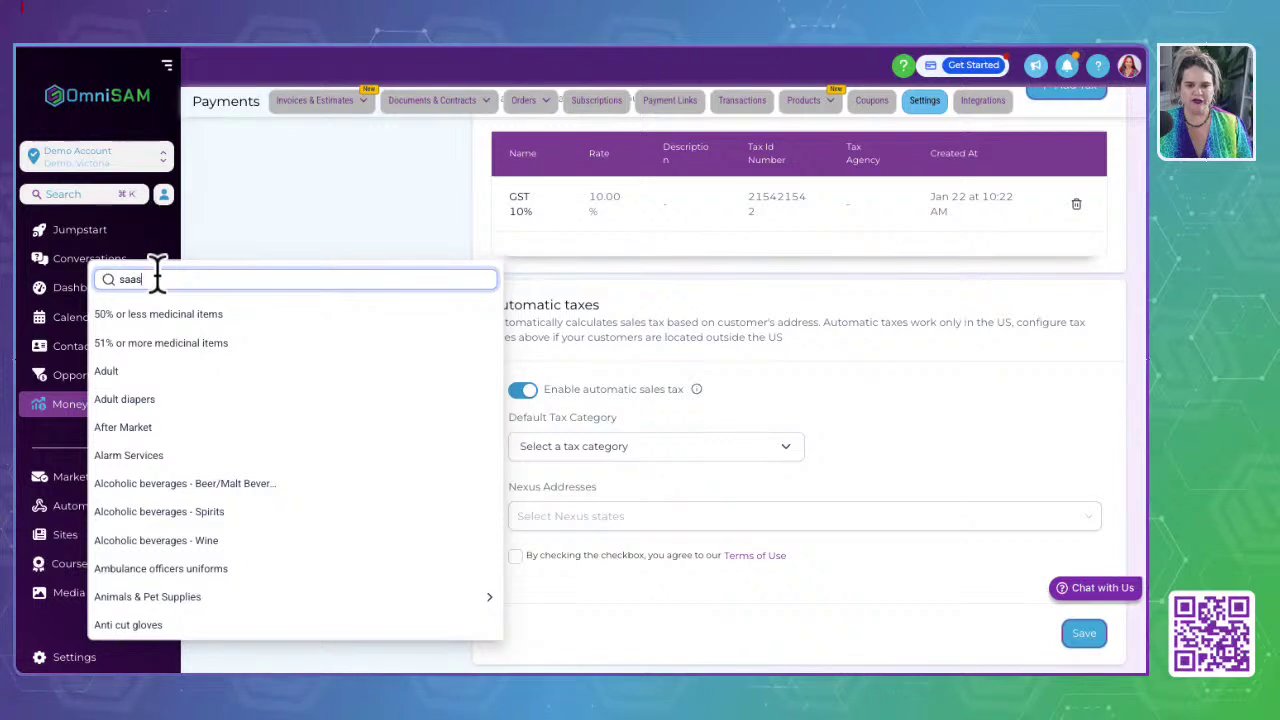
pyautogui.click(165, 457)
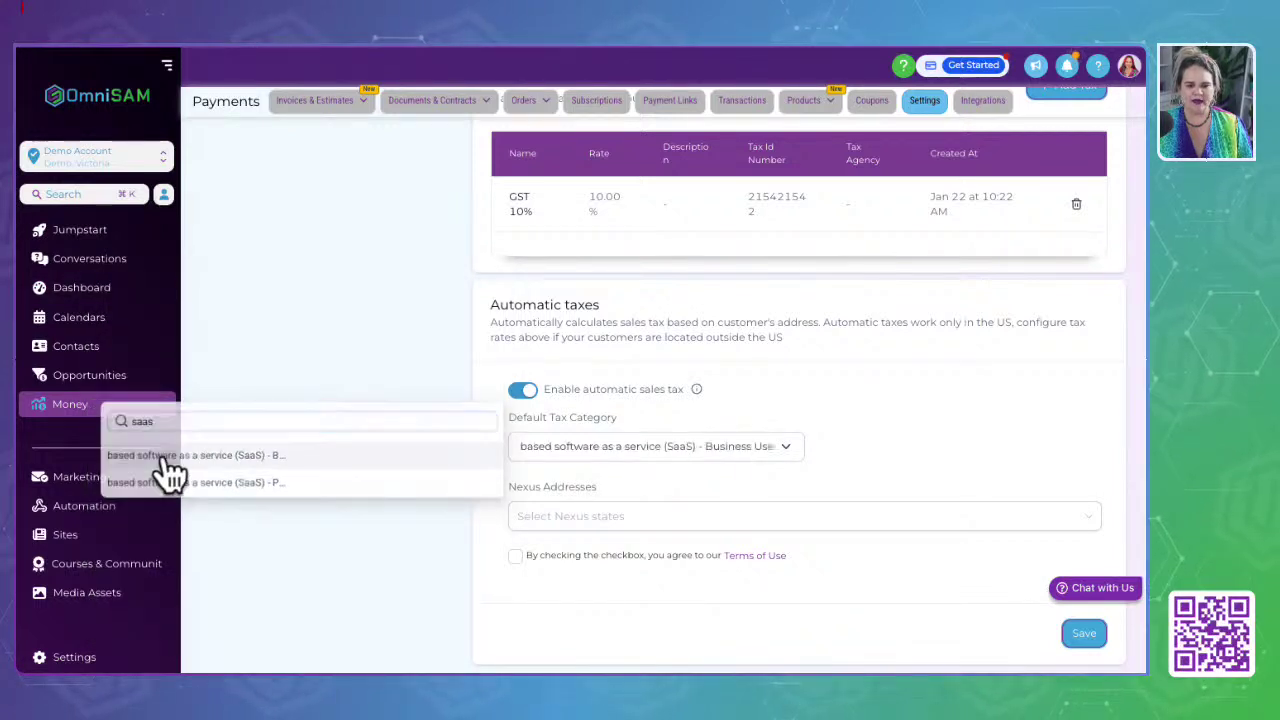
# Step: Try saving the automatic tax settings, dismiss the terms error, and go to Notifications
pyautogui.click(964, 420)
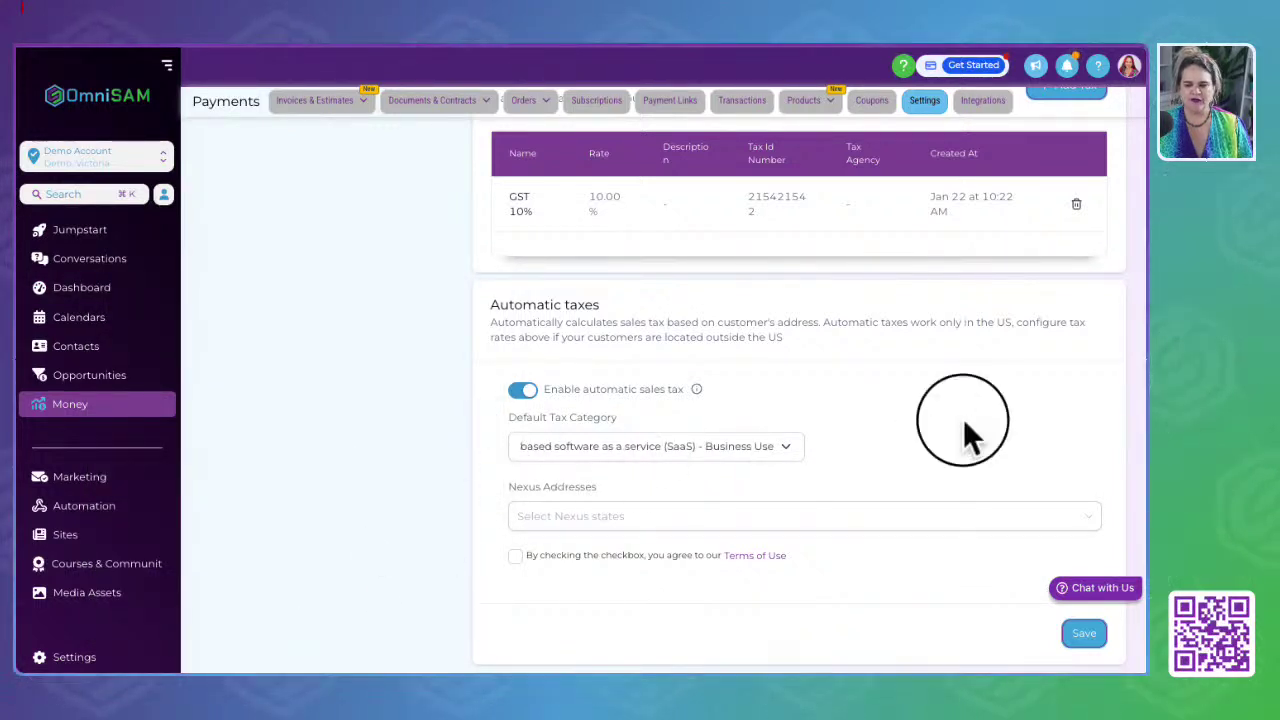
pyautogui.click(1088, 634)
pyautogui.scroll(1, 760, 425)
pyautogui.scroll(-1, 759, 411)
pyautogui.scroll(3, 318, 440)
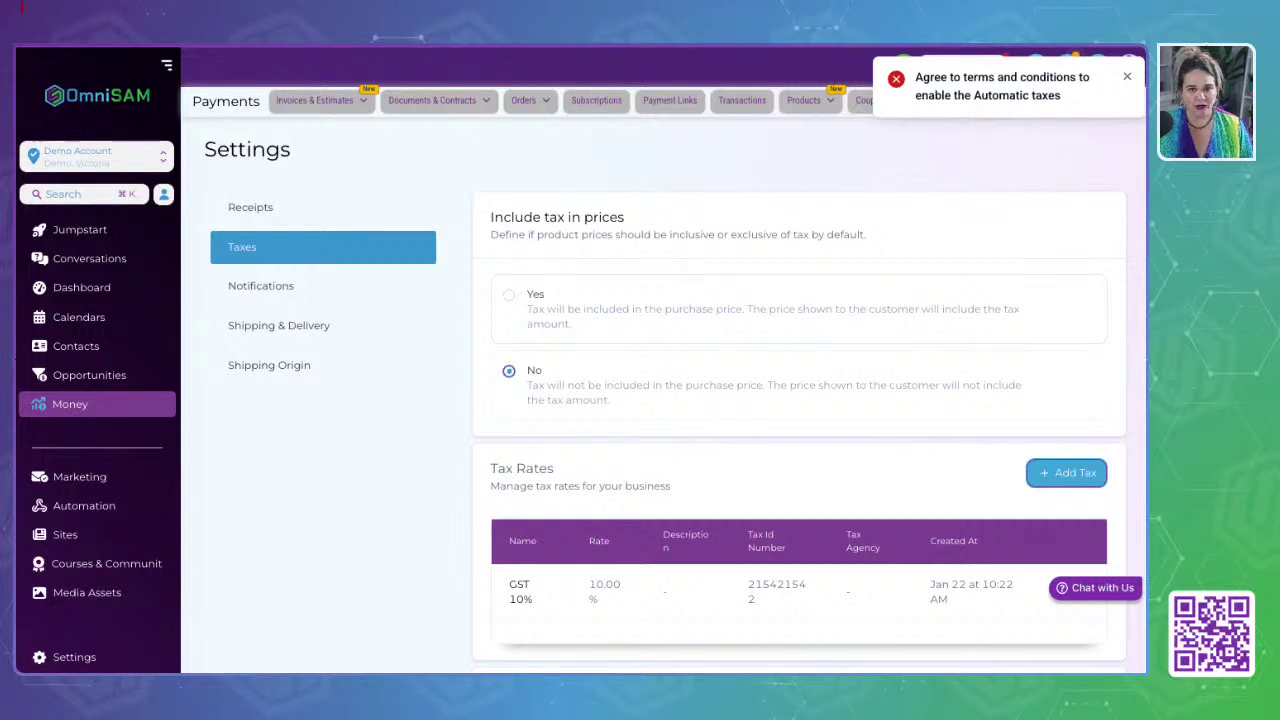
pyautogui.click(1127, 78)
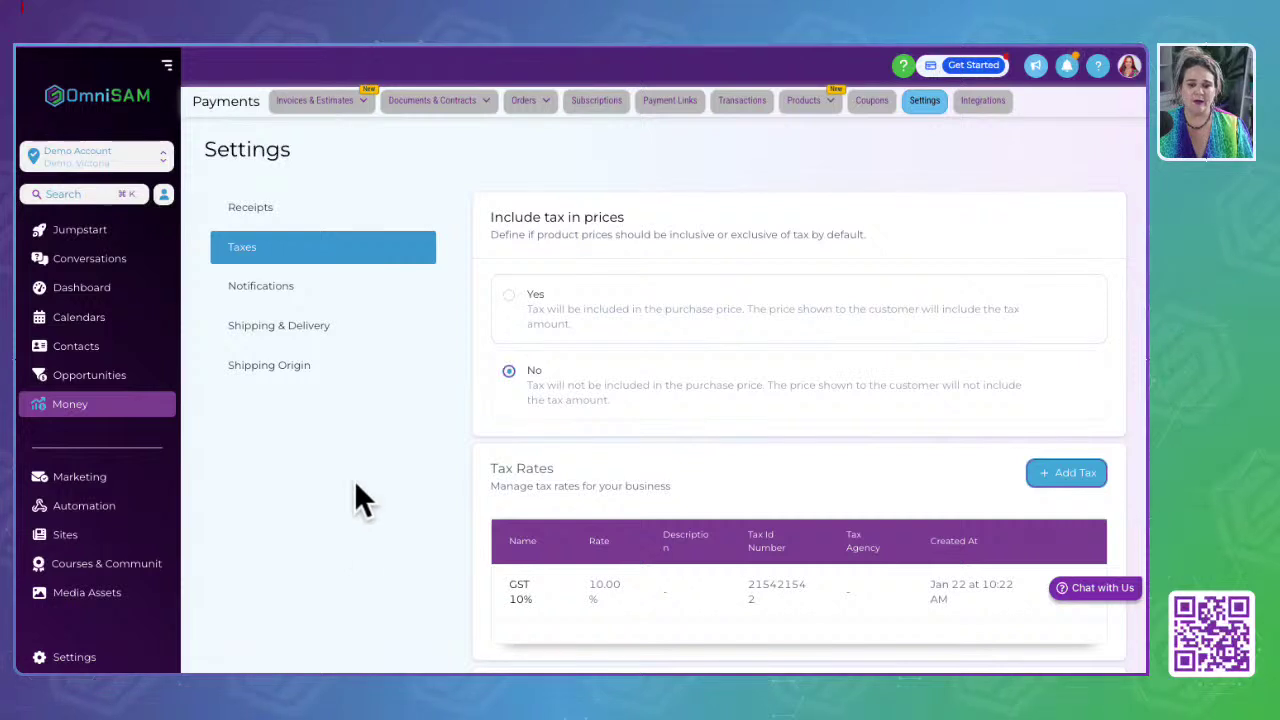
pyautogui.click(296, 290)
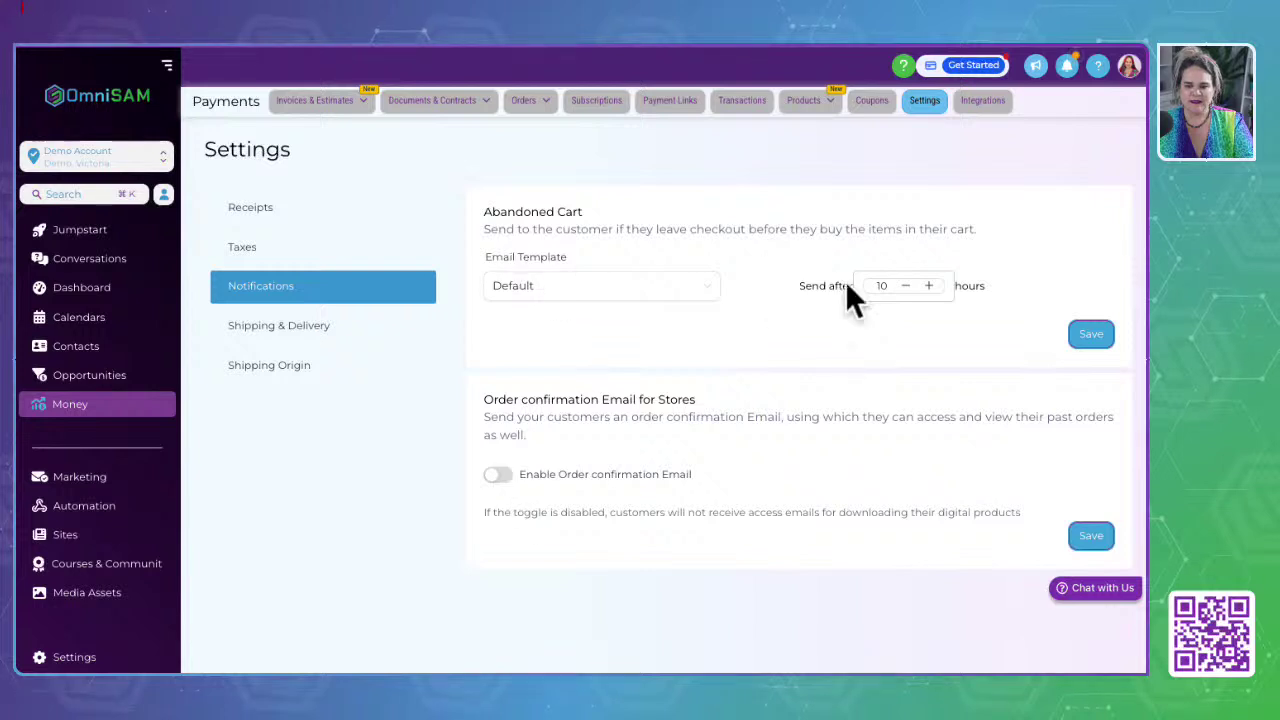
# Step: Turn on order confirmation emails, then start a new zone under Shipping & Delivery
pyautogui.click(496, 475)
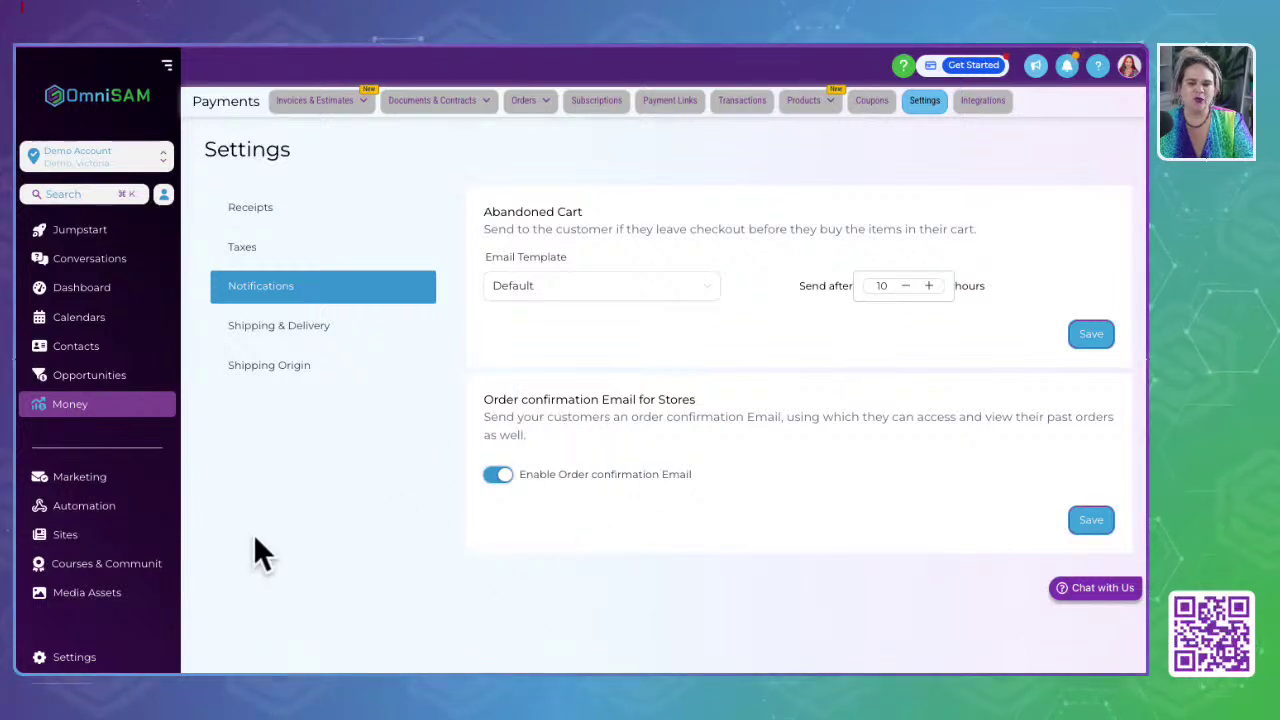
pyautogui.click(285, 334)
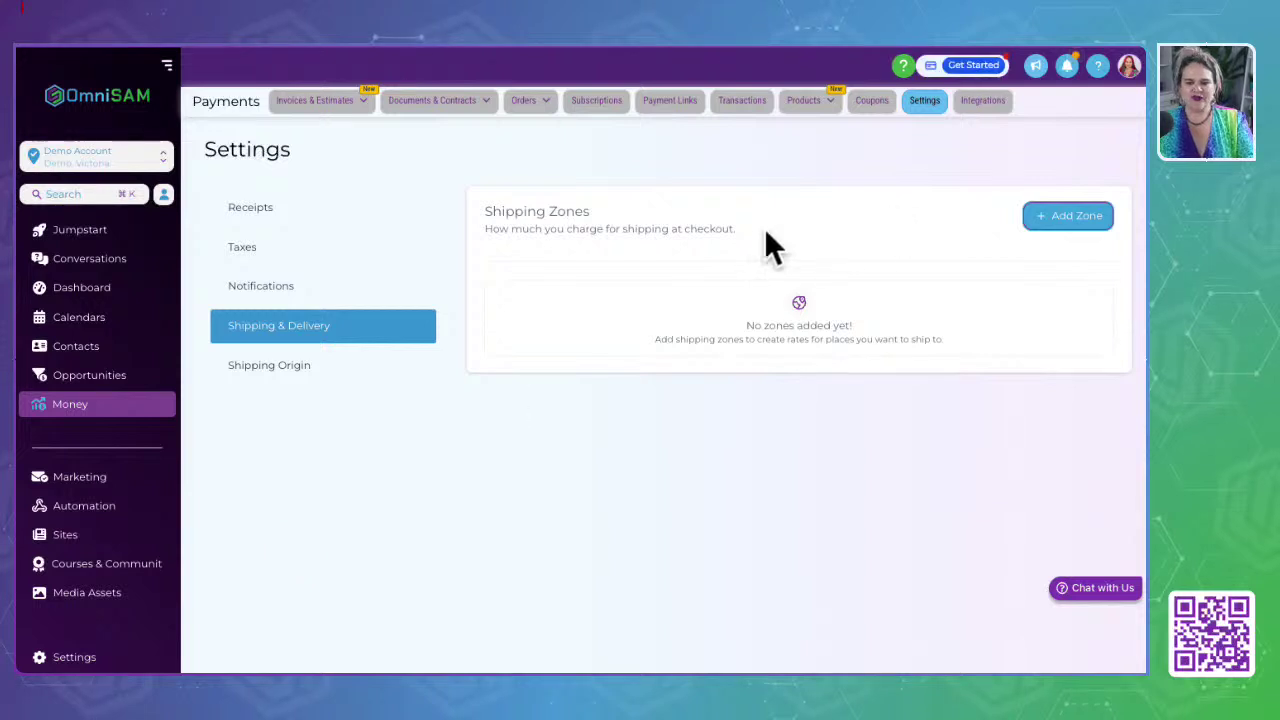
pyautogui.moveTo(485, 211); pyautogui.dragTo(800, 243)
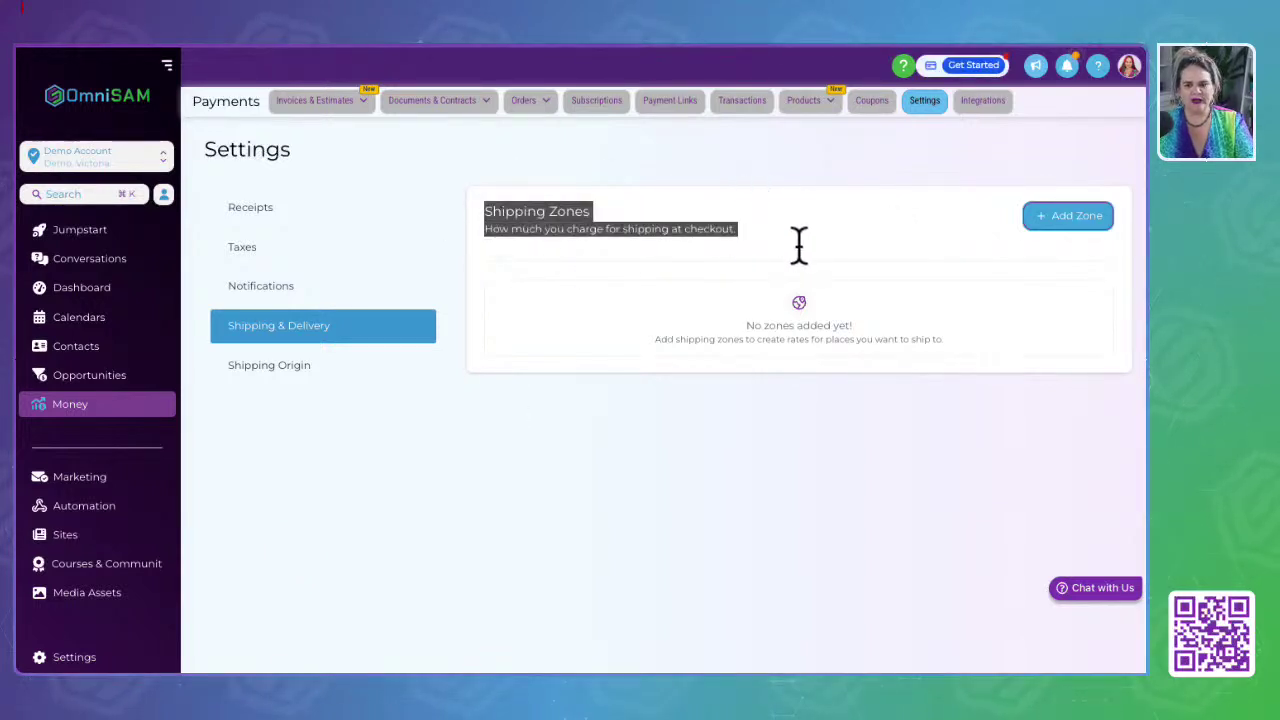
pyautogui.click(1066, 217)
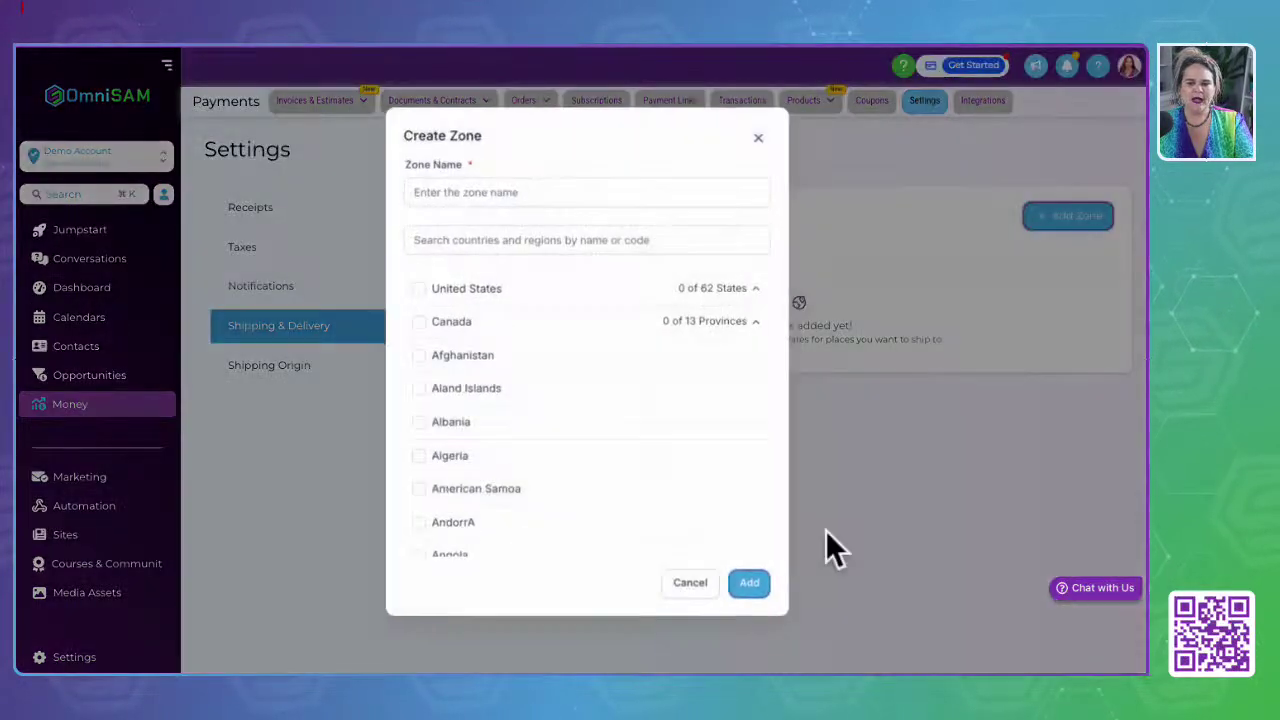
# Step: Name the new shipping zone 'austalia'
pyautogui.scroll(-7, 523, 520)
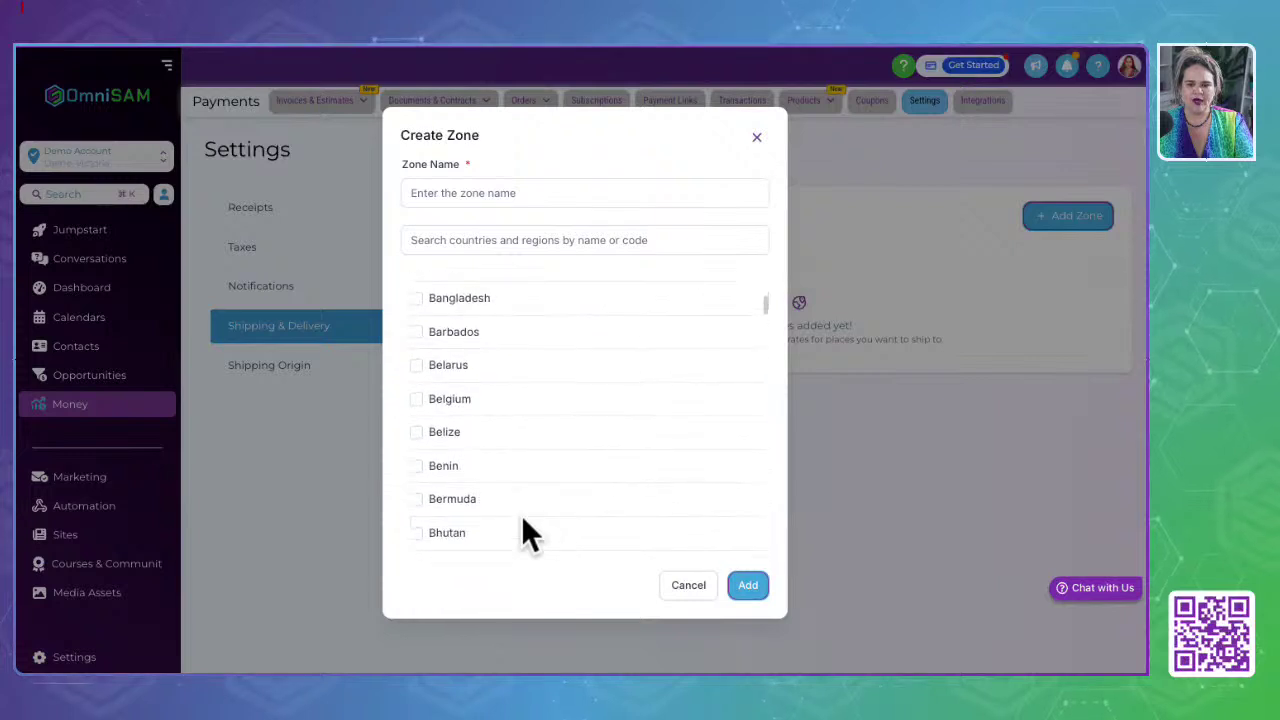
pyautogui.scroll(5, 523, 520)
pyautogui.scroll(2, 521, 515)
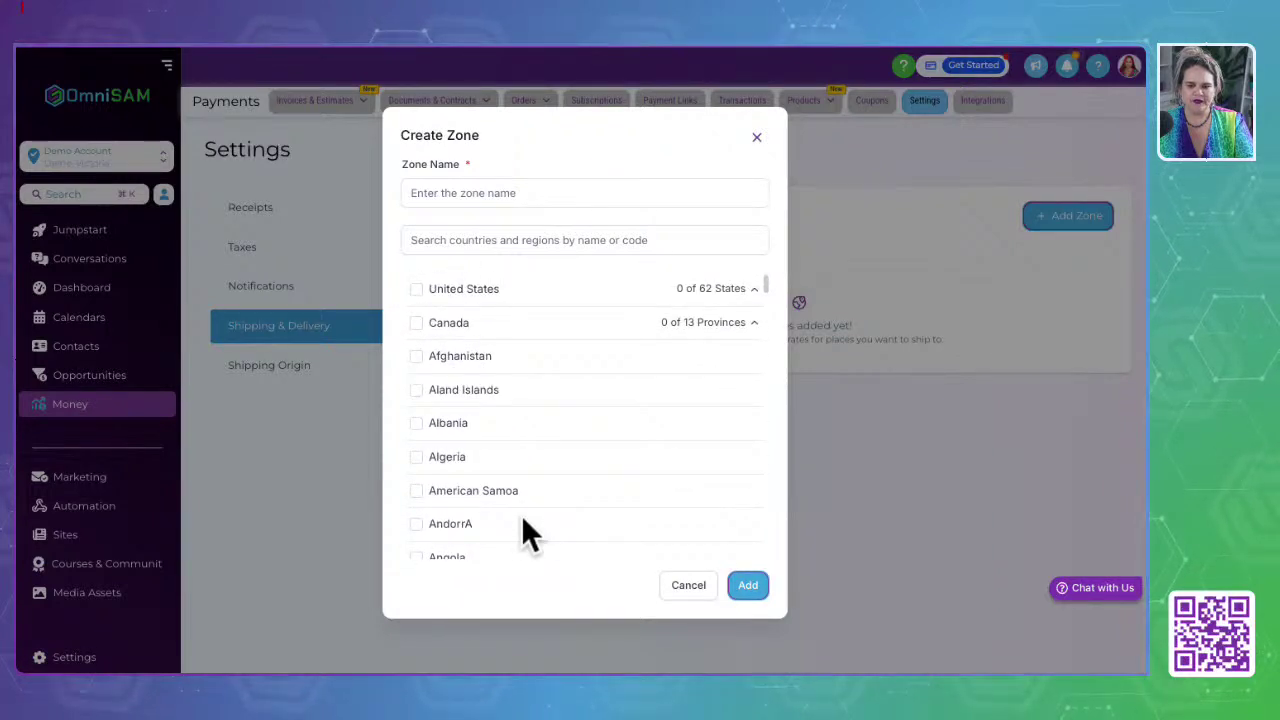
pyautogui.click(476, 200)
pyautogui.write('us')
pyautogui.press('BackSpace')
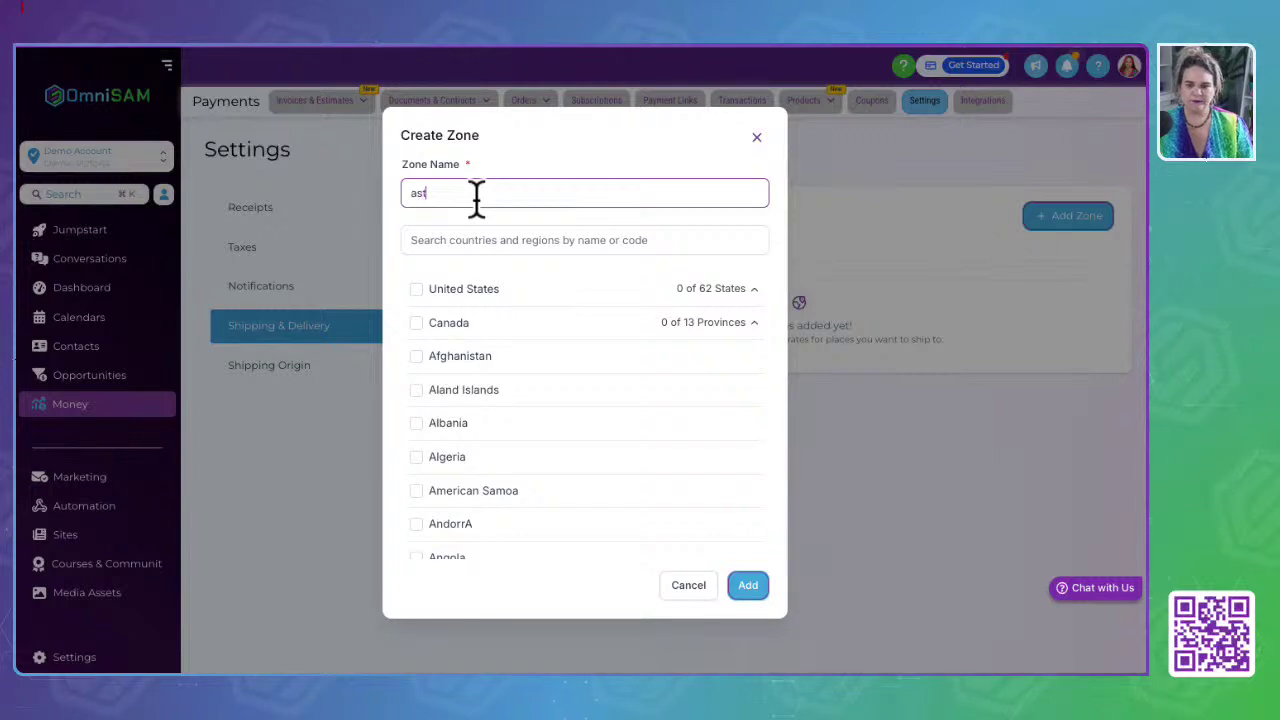
pyautogui.write('s')
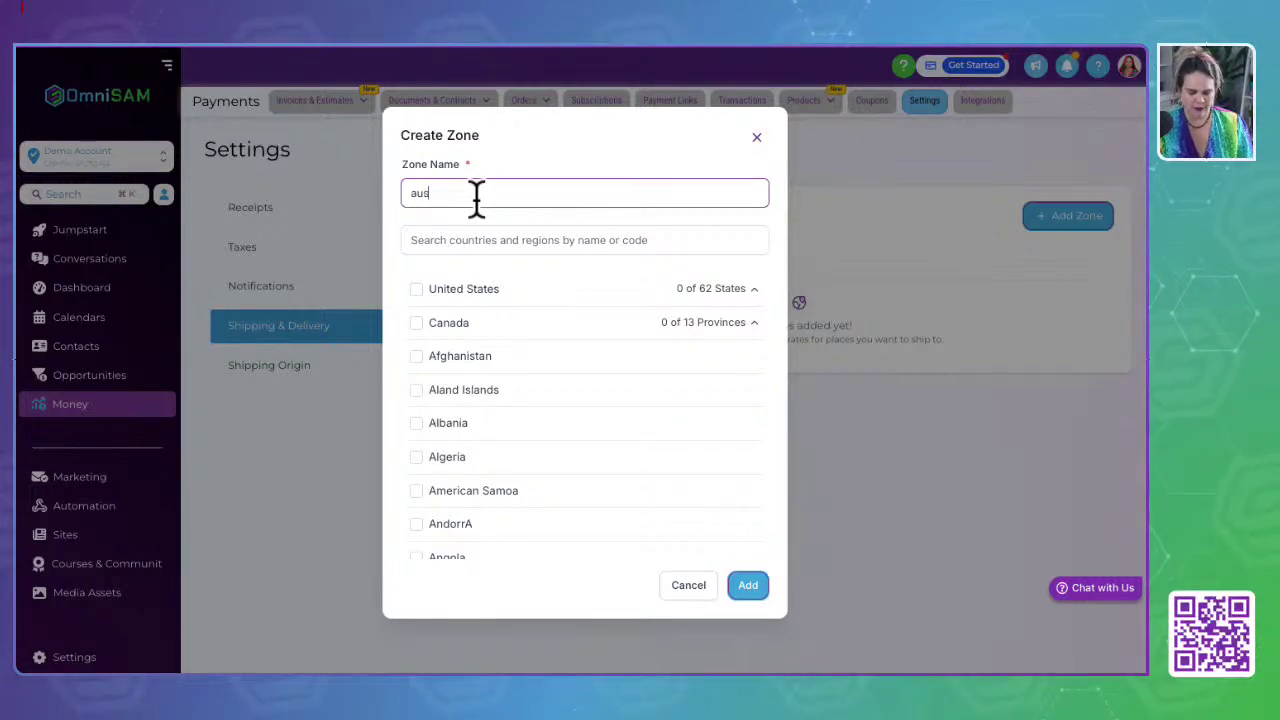
pyautogui.write('talia')
# Step: Add Australia with all 8 states and territories to the zone, save it, and start a new rate
pyautogui.click(476, 240)
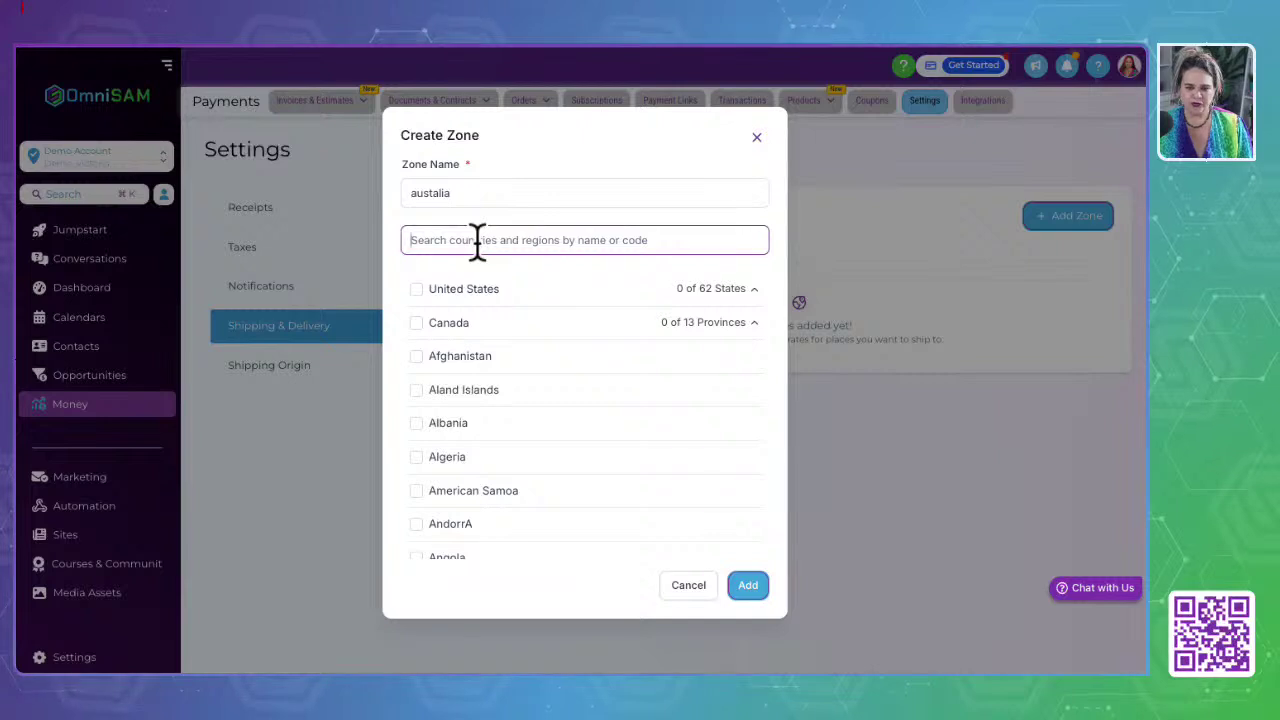
pyautogui.write('aus')
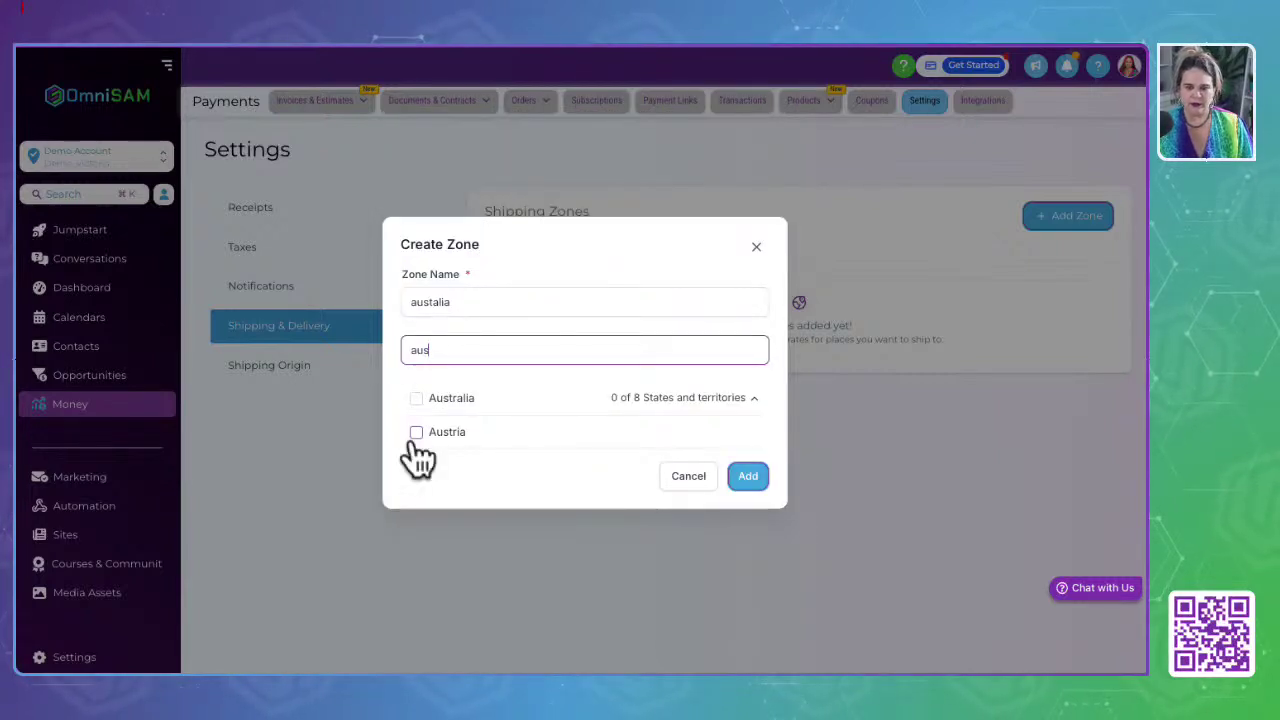
pyautogui.click(416, 398)
pyautogui.click(755, 400)
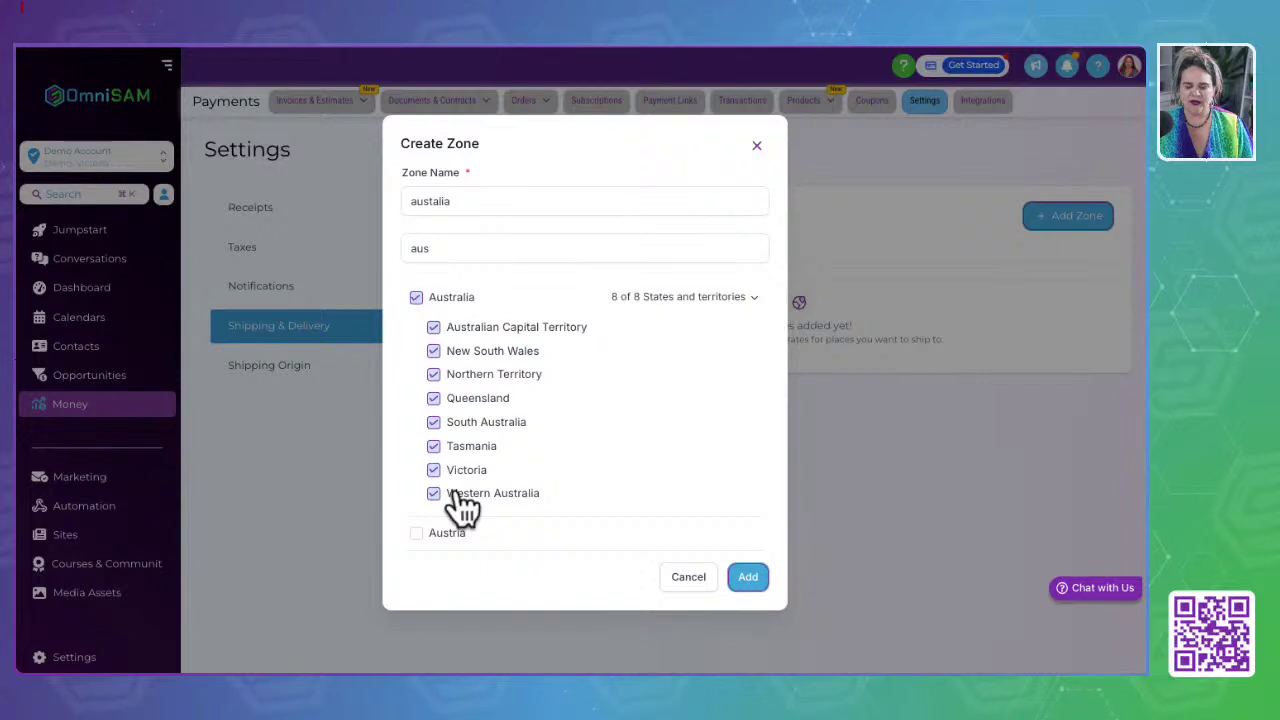
pyautogui.click(764, 581)
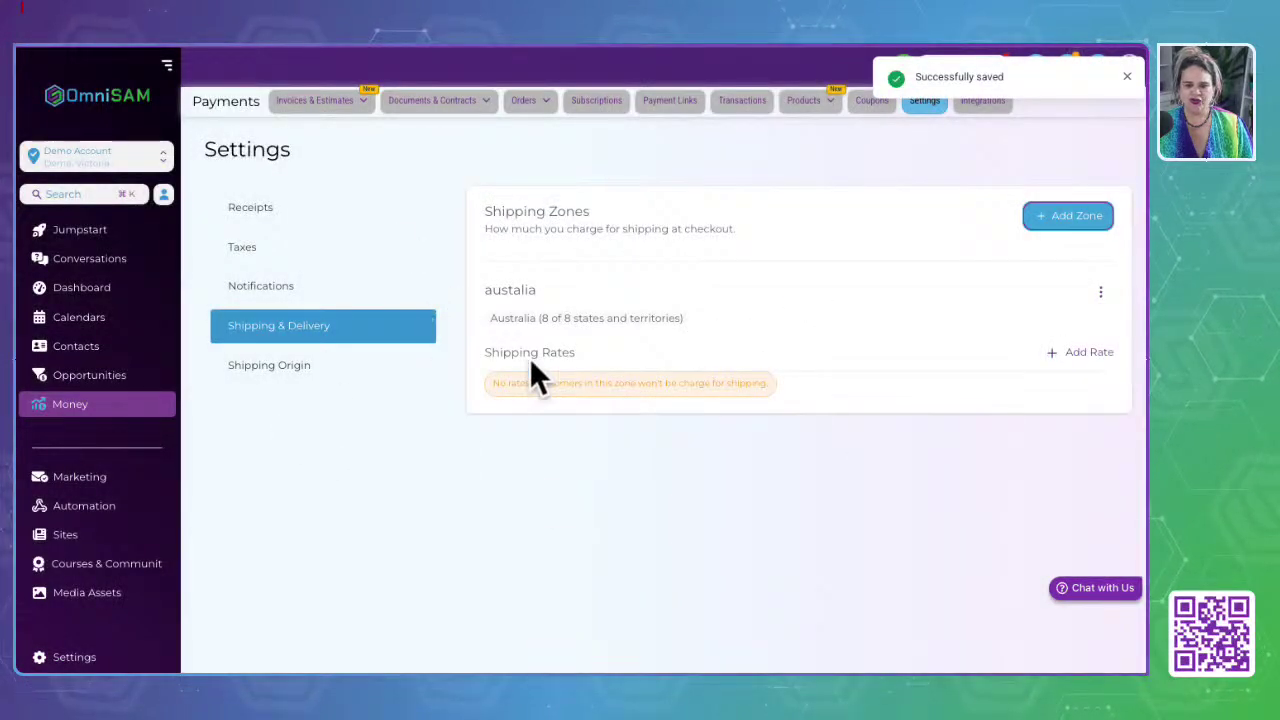
pyautogui.click(1085, 355)
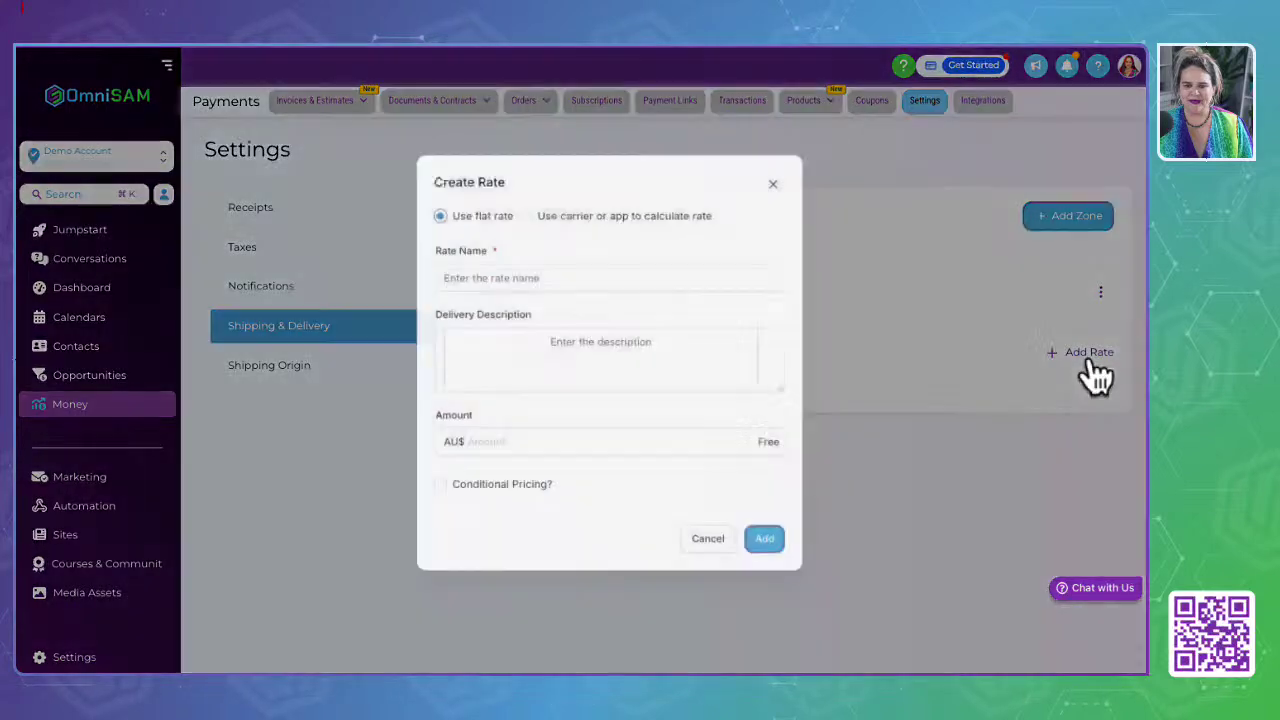
# Step: Try the flat and carrier-calculated rate options and Conditional Pricing, then cancel the rate form
pyautogui.click(617, 210)
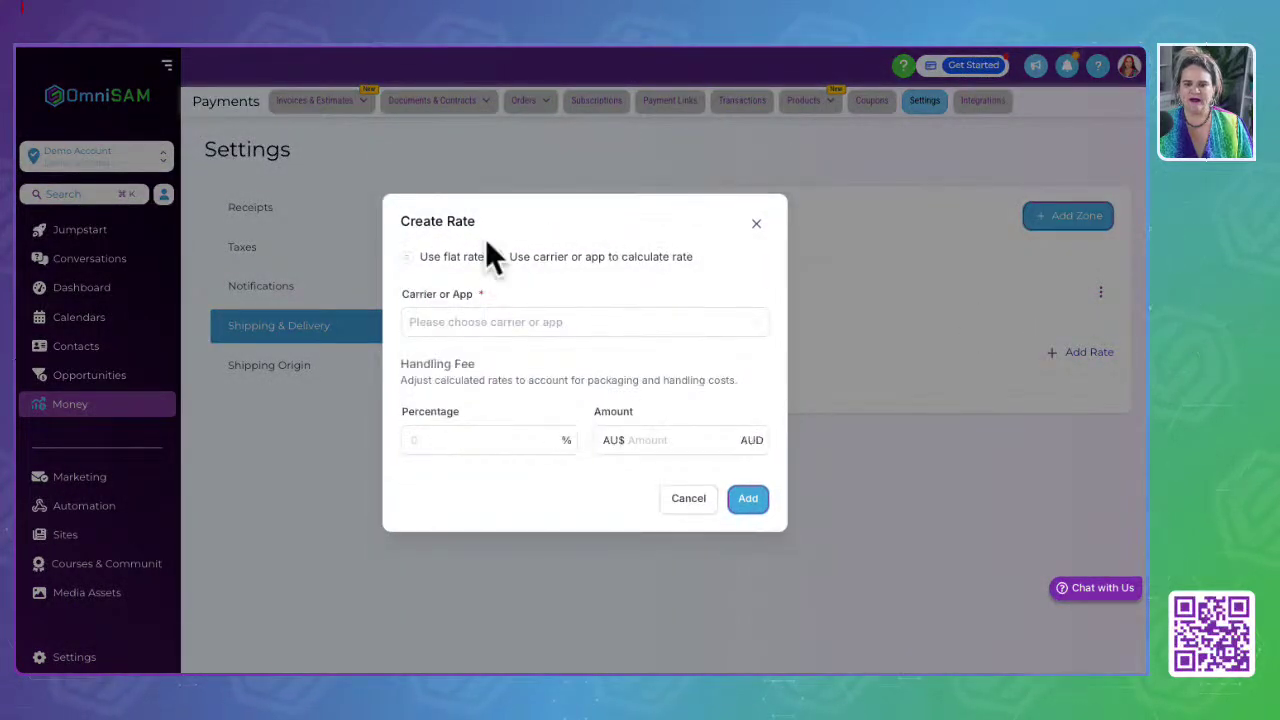
pyautogui.click(440, 255)
pyautogui.click(480, 276)
pyautogui.click(574, 207)
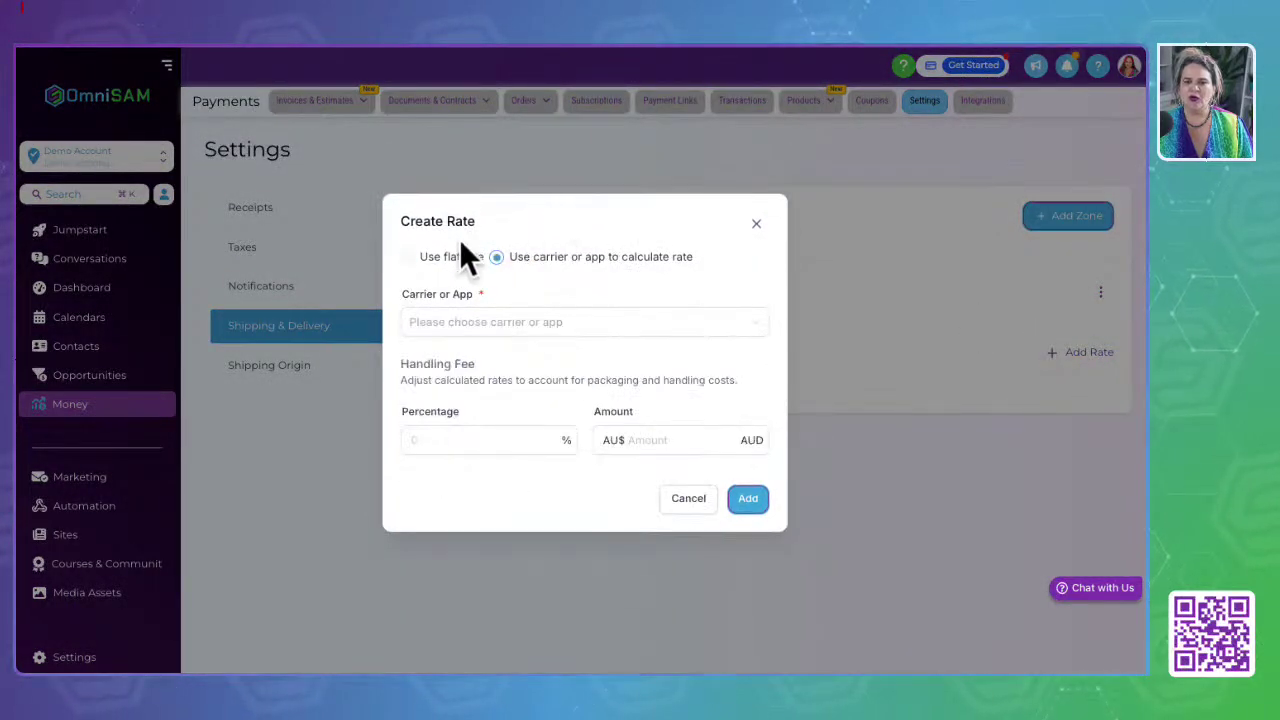
pyautogui.click(443, 253)
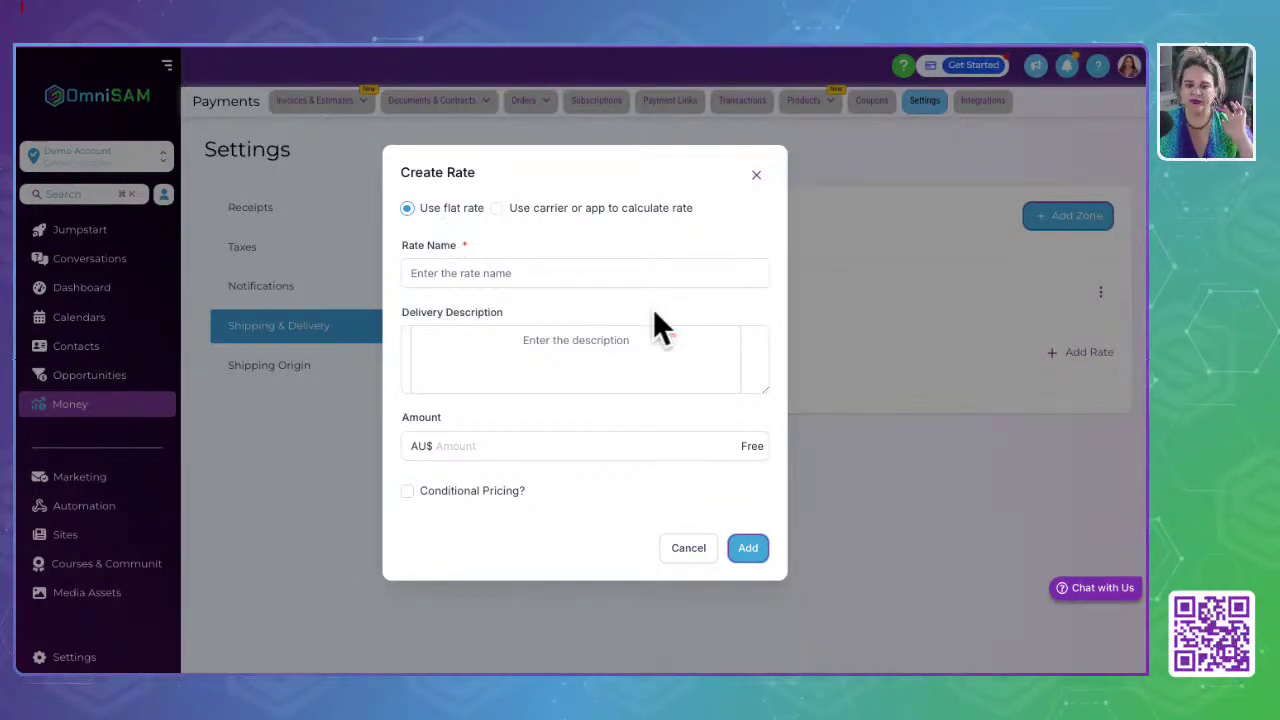
pyautogui.click(484, 490)
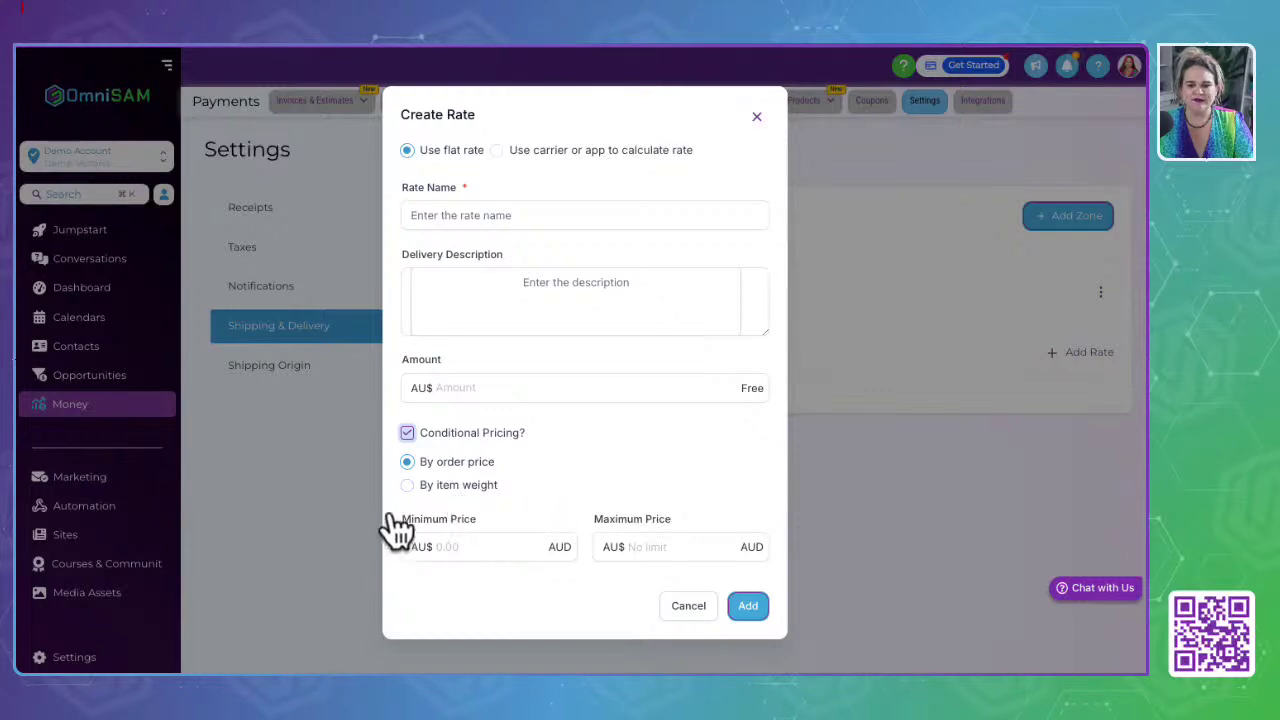
pyautogui.click(688, 606)
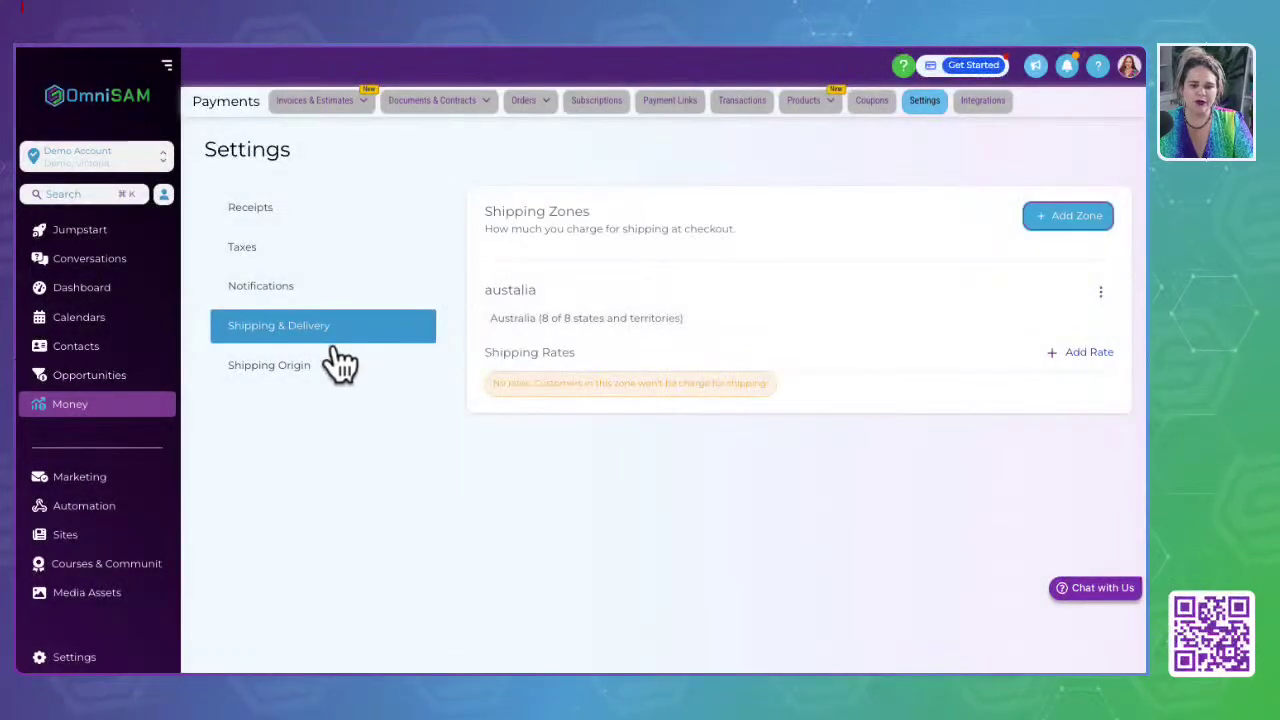
# Step: Review the Shipping Origin details, then go to the Payments Integrations page
pyautogui.click(268, 370)
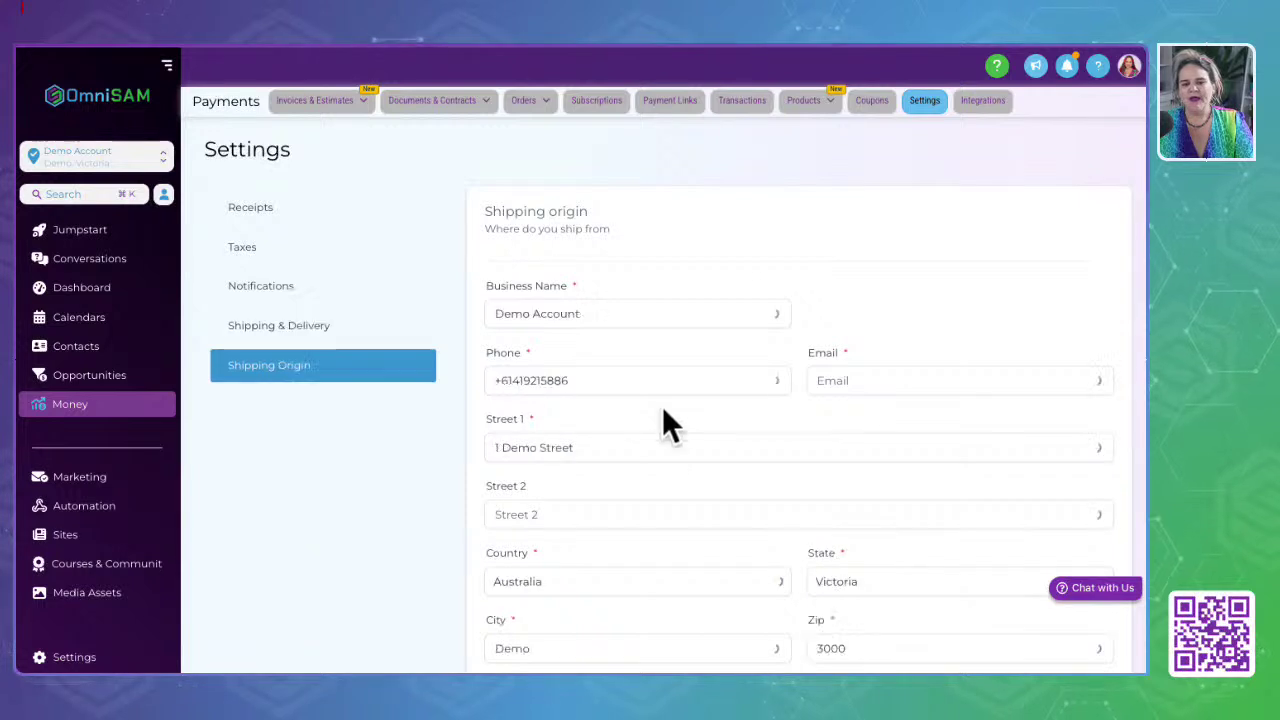
pyautogui.scroll(-1, 601, 530)
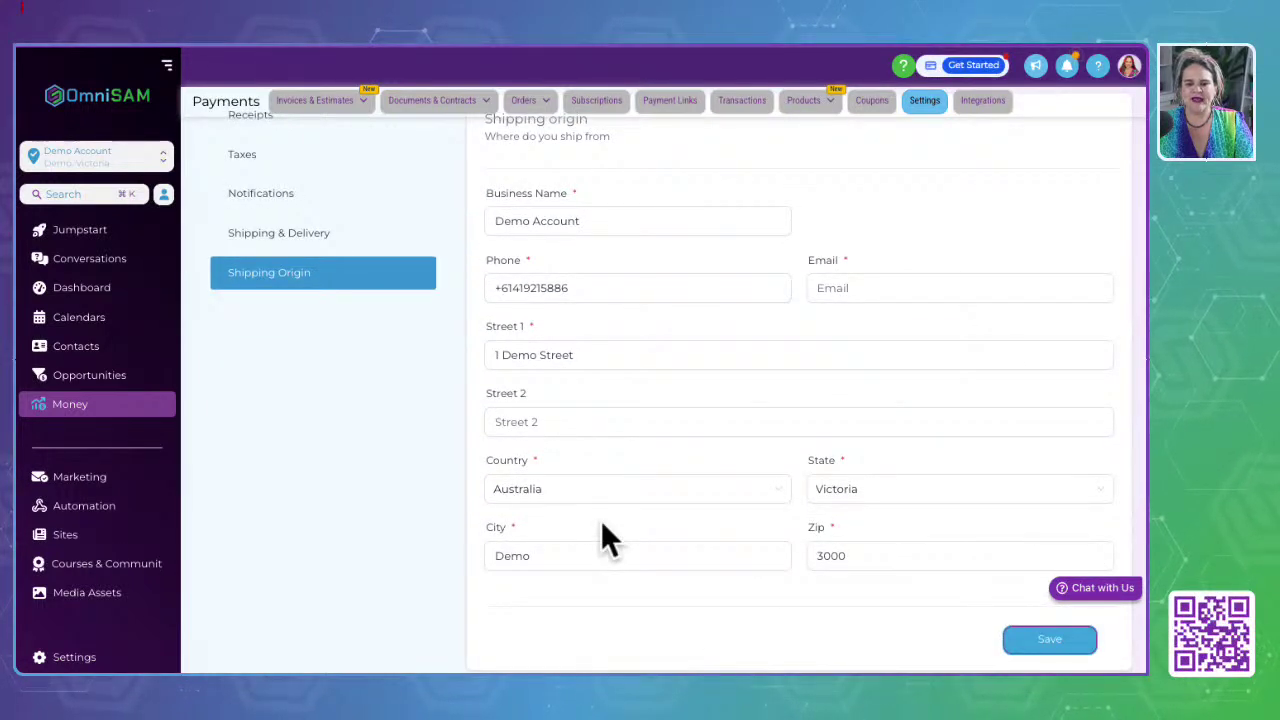
pyautogui.scroll(1, 601, 522)
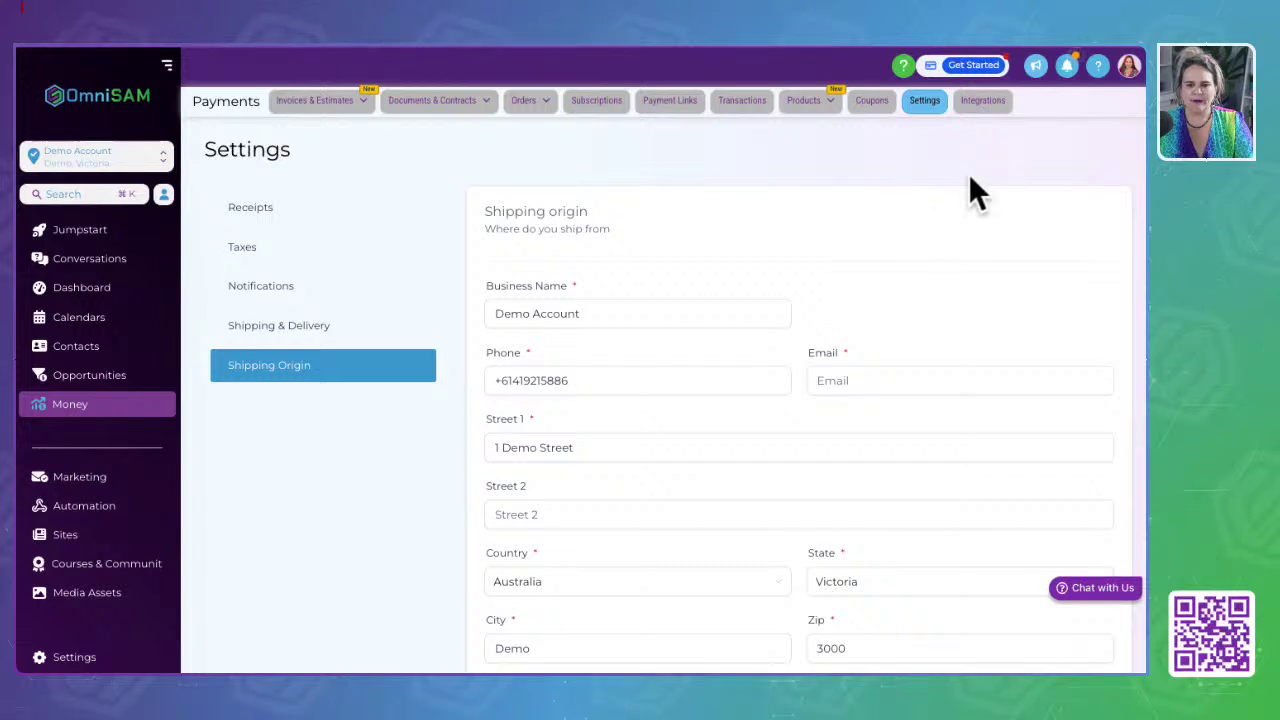
pyautogui.click(973, 95)
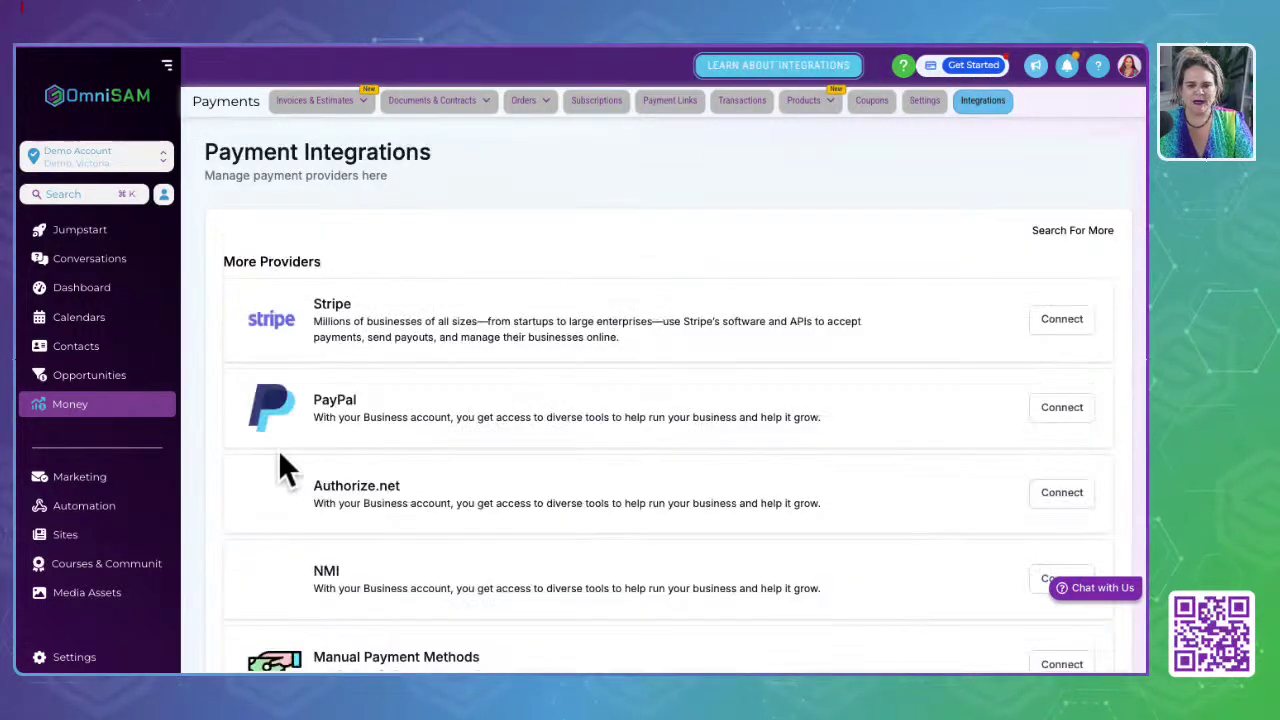
# Step: Expand the full list of payment integrations and browse it
pyautogui.click(250, 320)
pyautogui.scroll(-2, 316, 550)
pyautogui.scroll(-1, 318, 550)
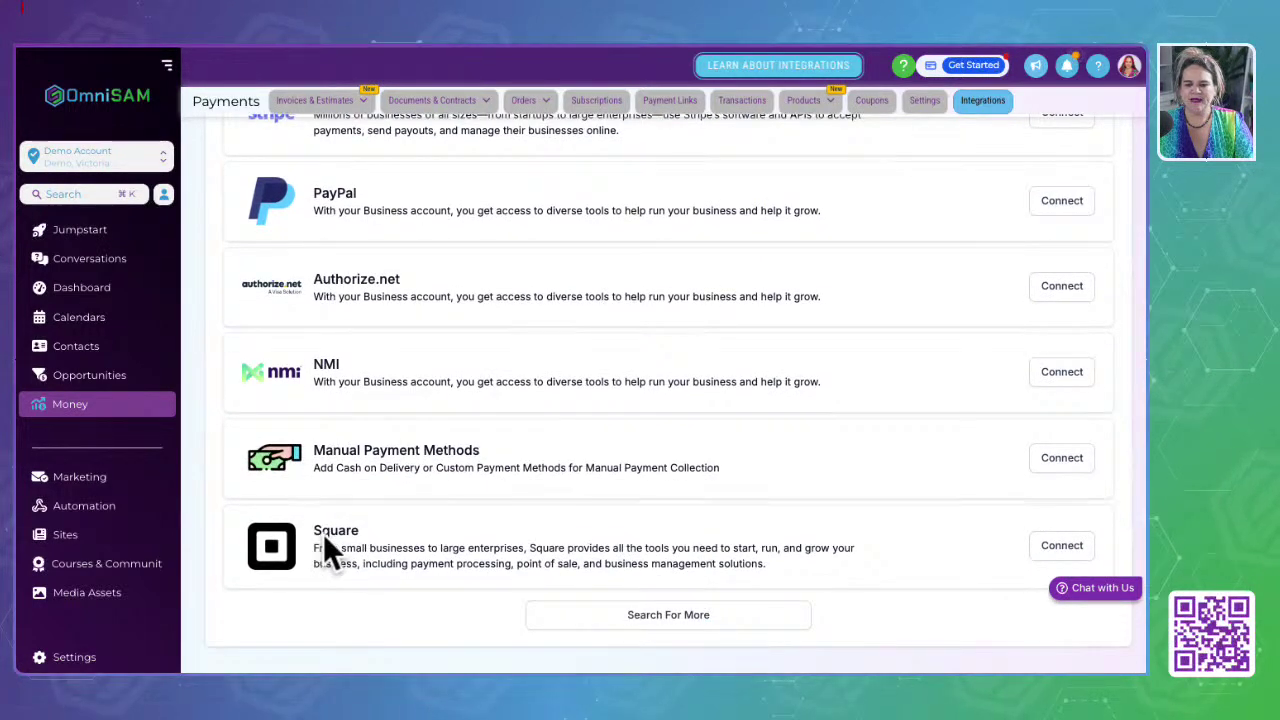
pyautogui.click(630, 617)
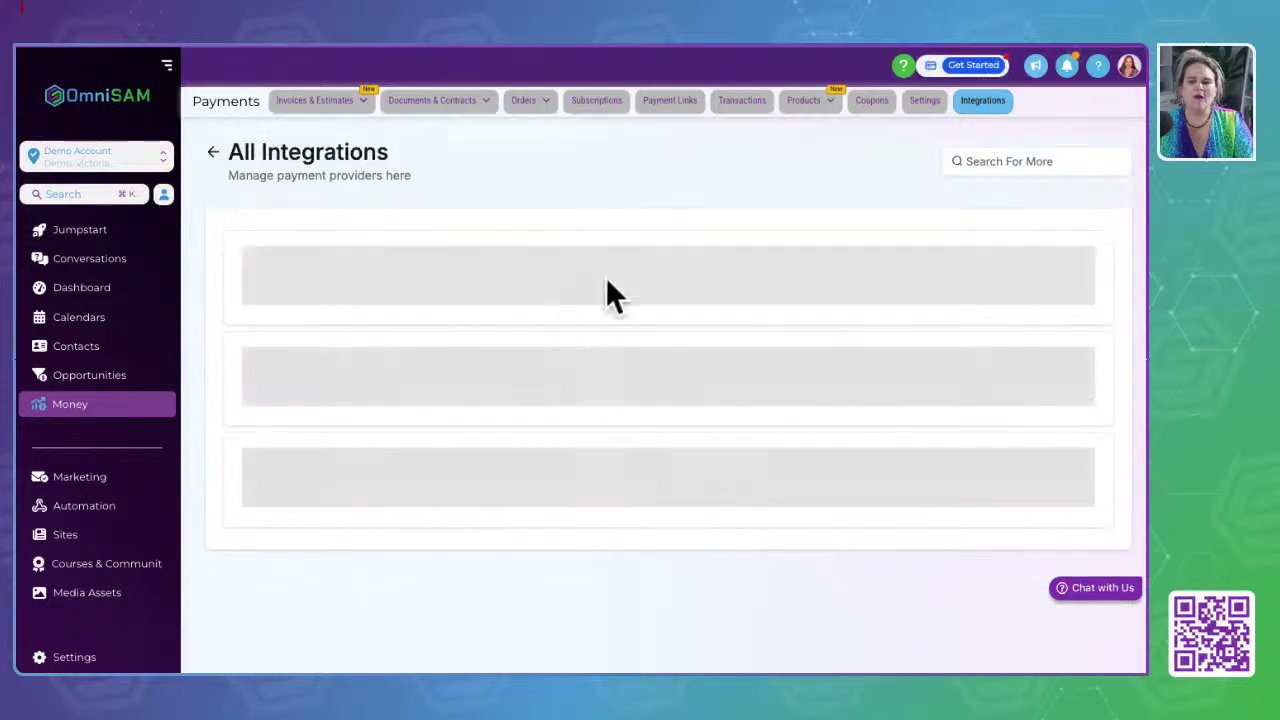
pyautogui.scroll(-8, 650, 490)
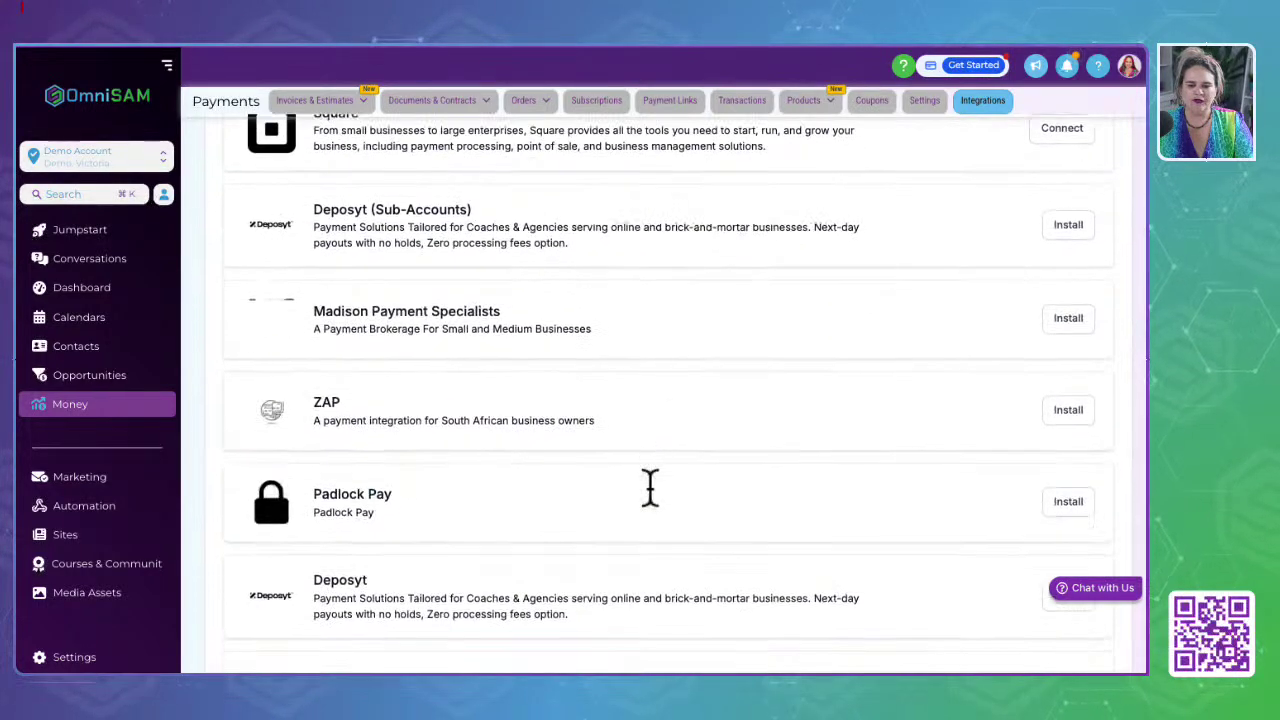
pyautogui.scroll(-5, 650, 490)
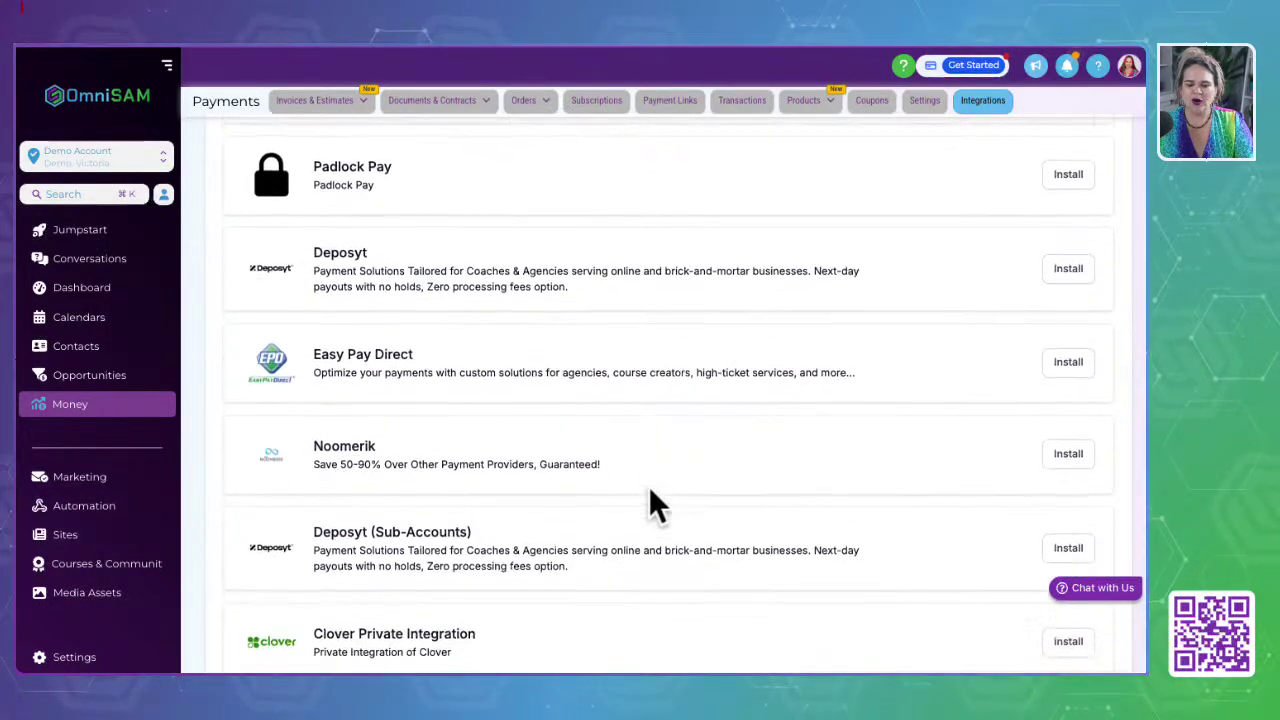
pyautogui.scroll(-1, 649, 486)
pyautogui.scroll(15, 649, 486)
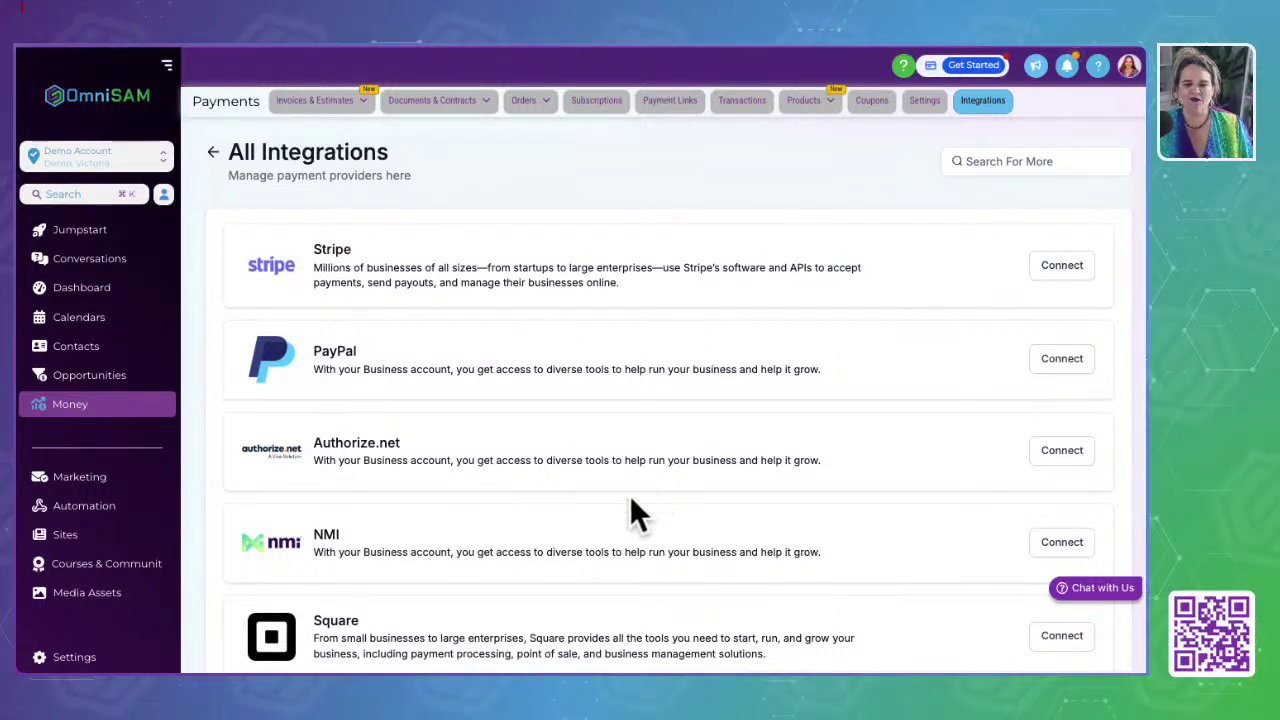
# Step: Scroll down to the Razorpay integration and highlight its title and description
pyautogui.scroll(-1, 596, 570)
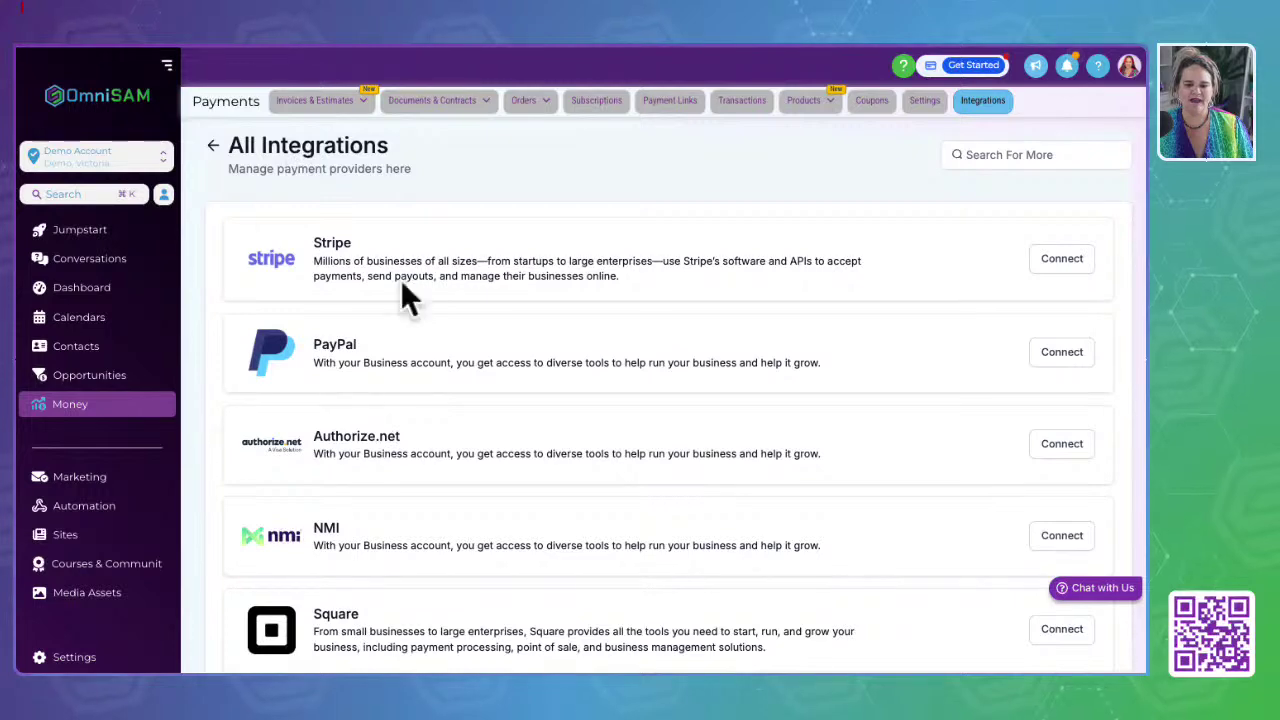
pyautogui.scroll(-2, 470, 512)
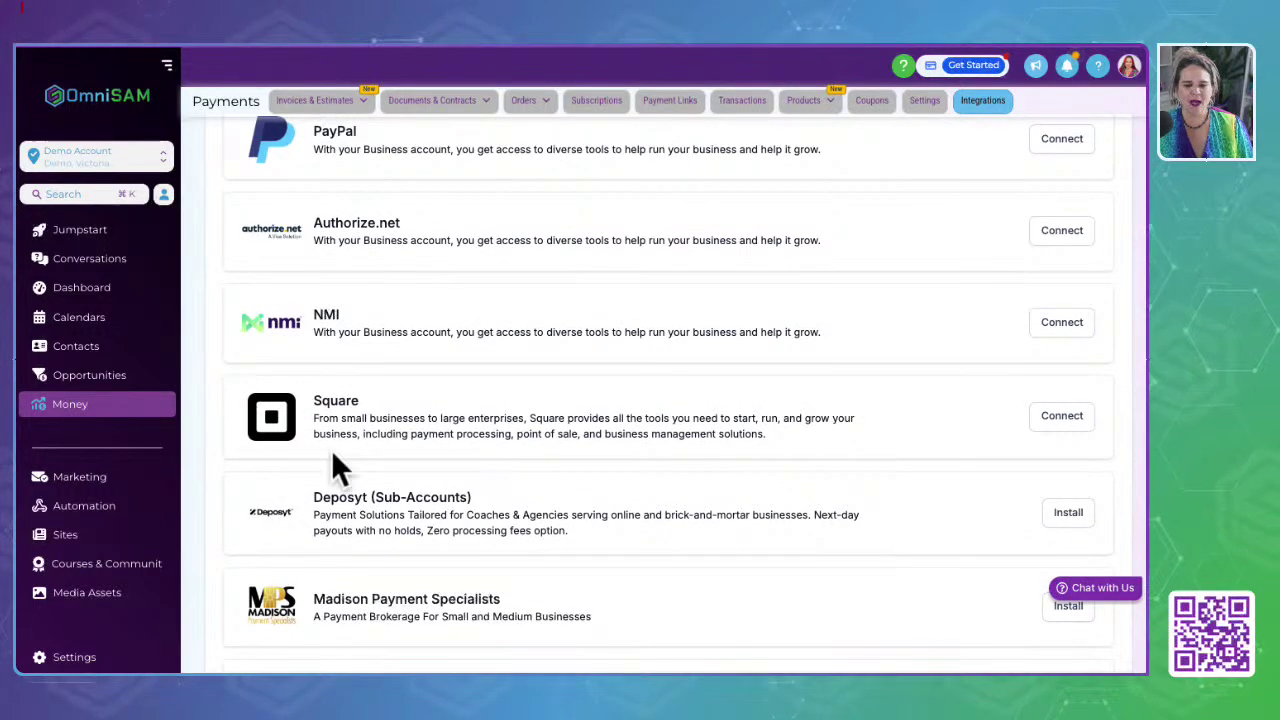
pyautogui.scroll(-3, 625, 578)
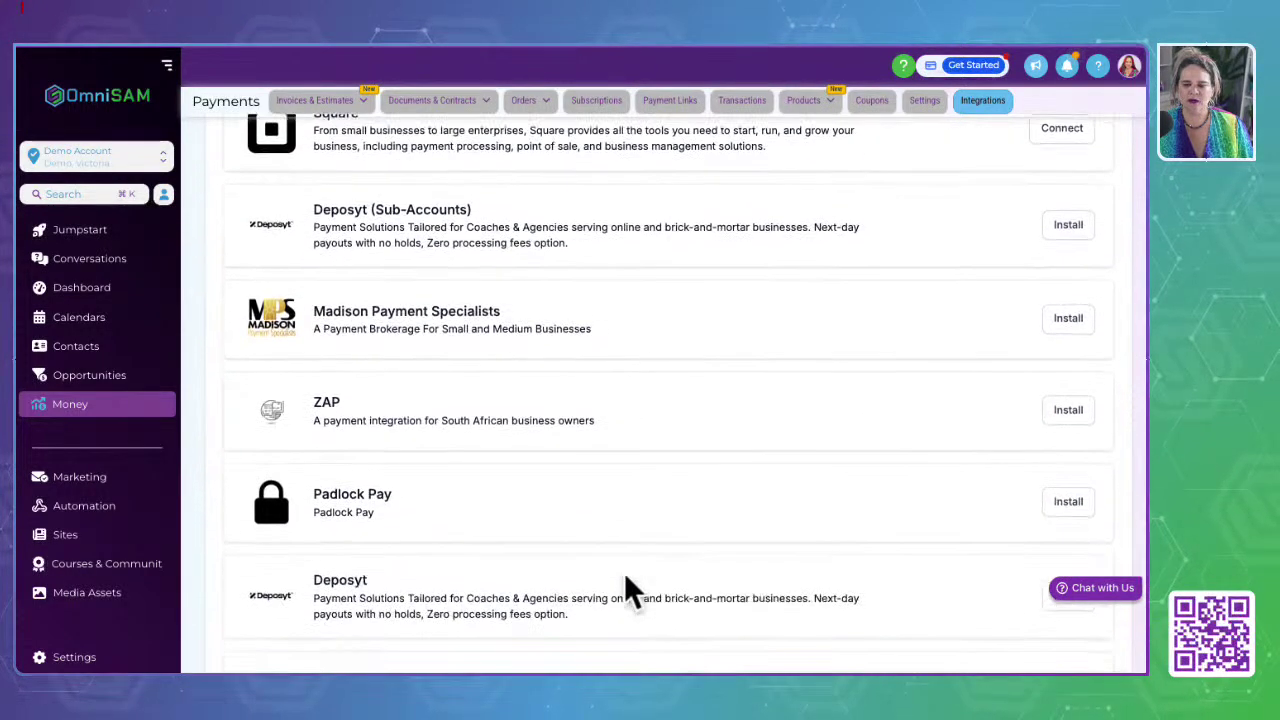
pyautogui.scroll(-3, 626, 578)
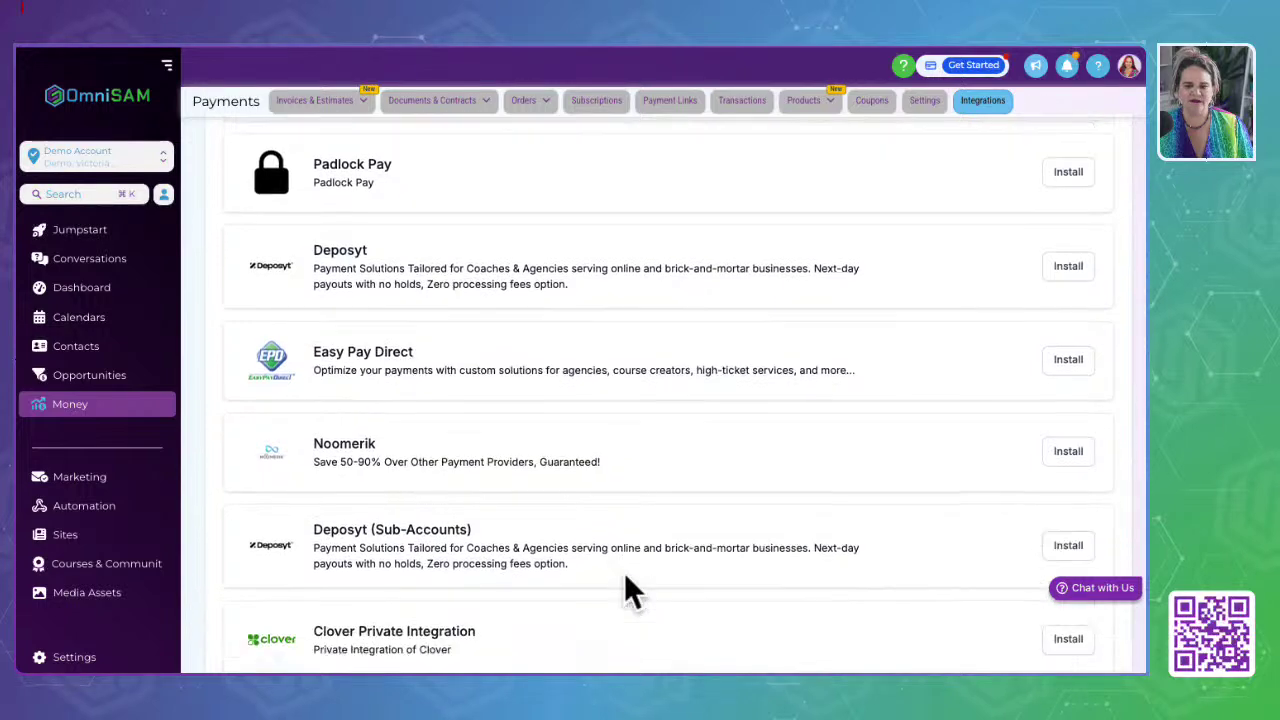
pyautogui.scroll(-3, 626, 580)
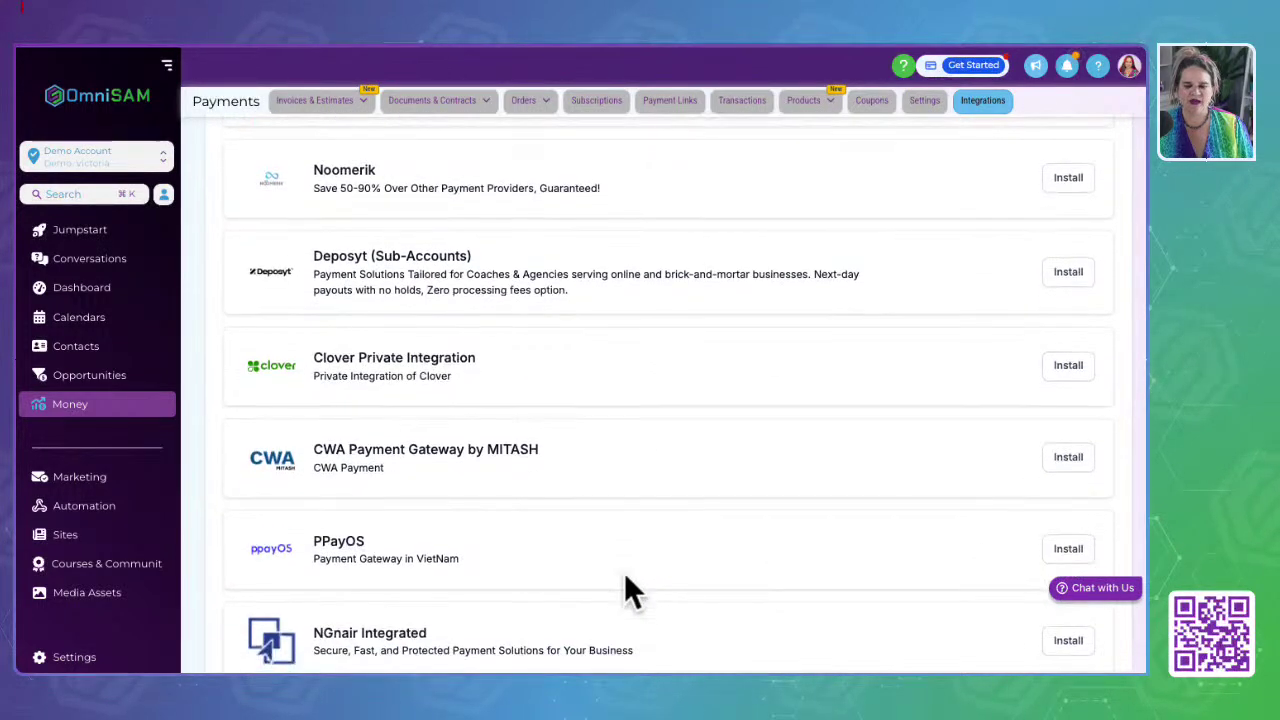
pyautogui.scroll(-3, 626, 580)
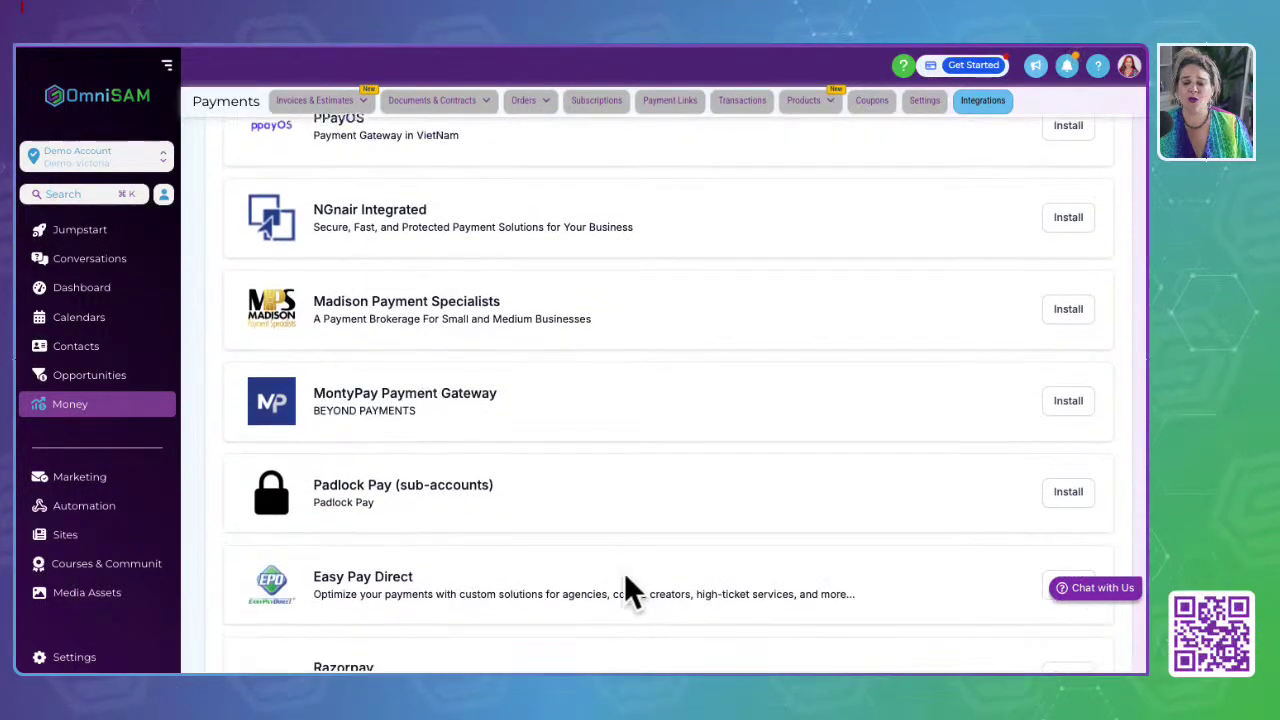
pyautogui.moveTo(522, 580); pyautogui.dragTo(292, 563)
pyautogui.click(506, 560)
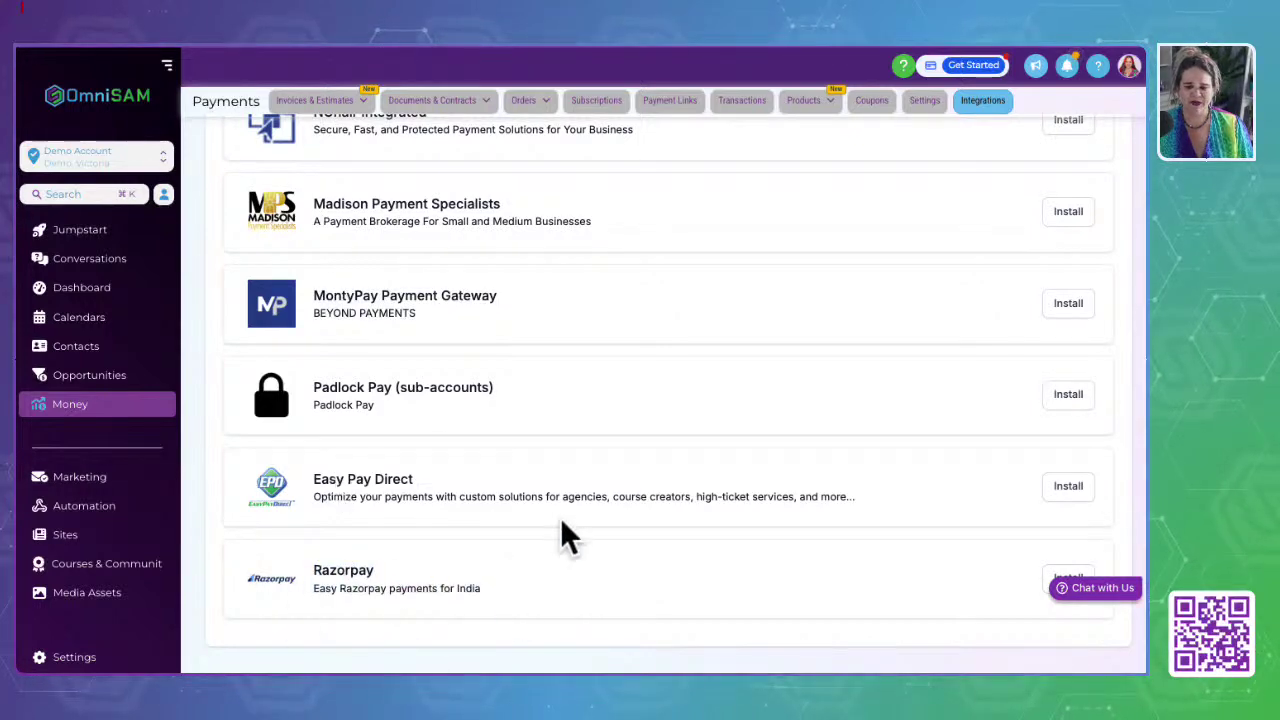
# Step: Return to the top of the integrations list and open the Conversations inbox
pyautogui.scroll(10, 584, 472)
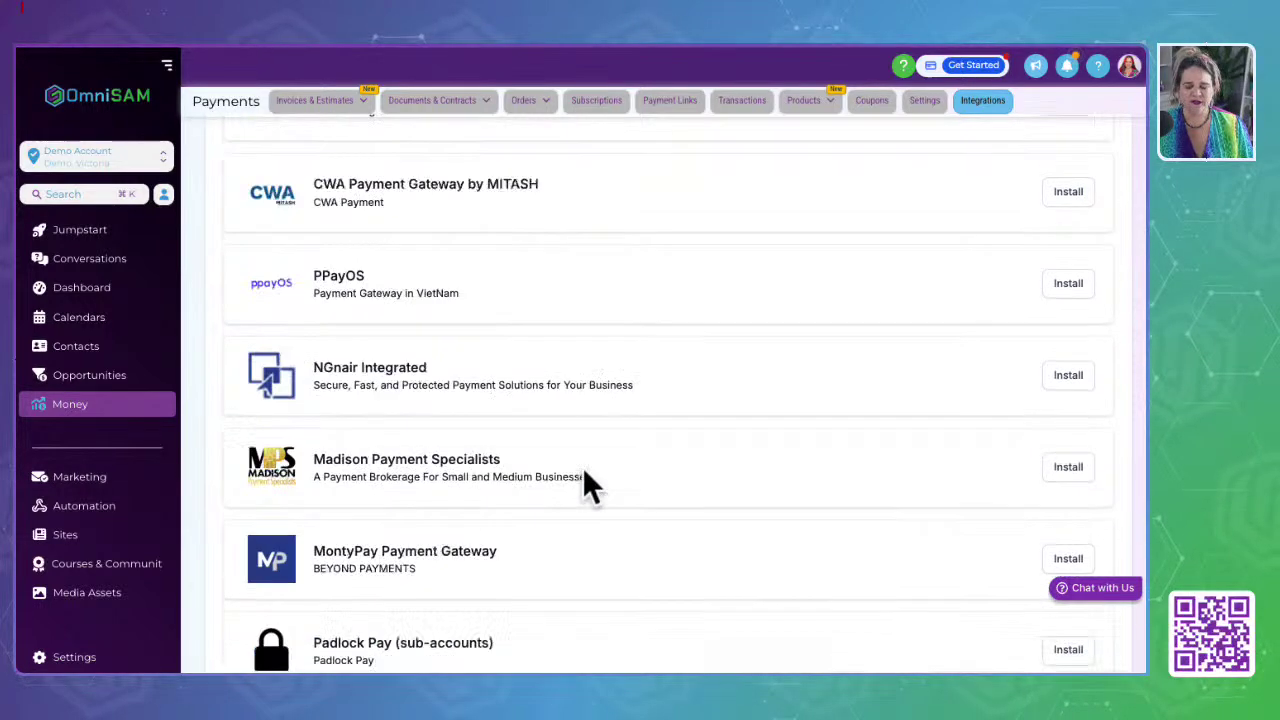
pyautogui.scroll(1, 584, 470)
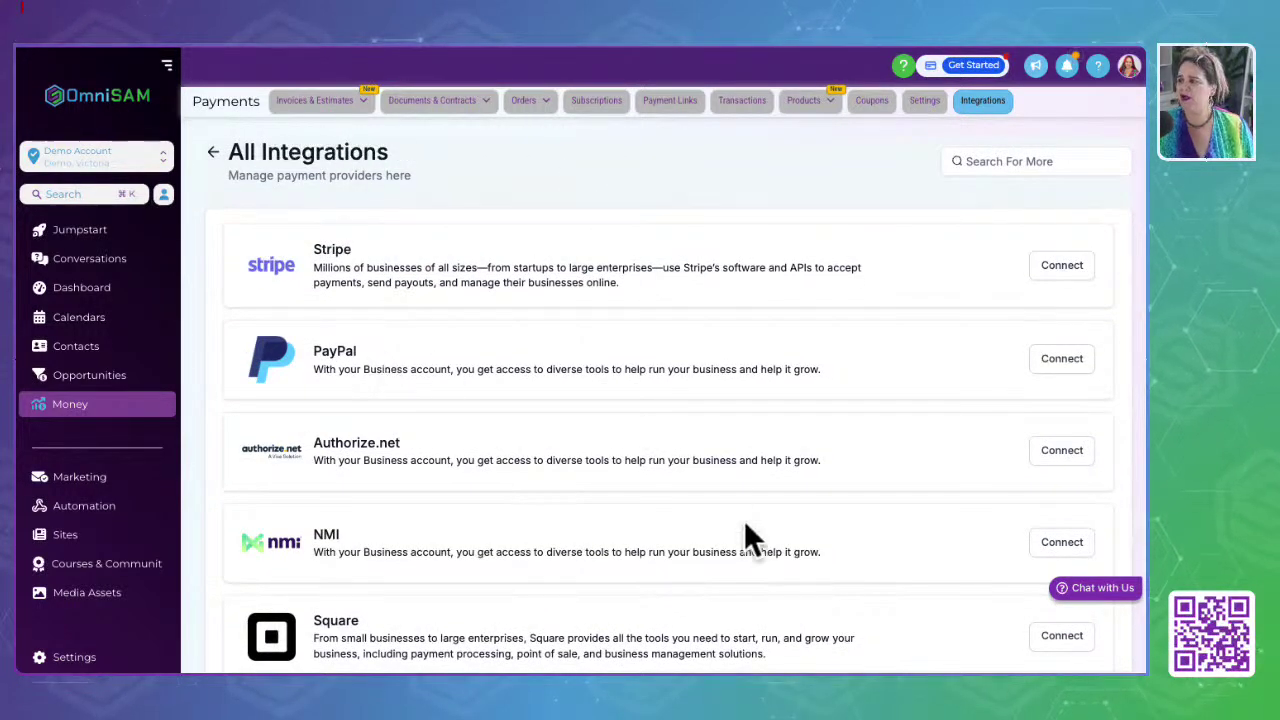
pyautogui.scroll(1, 70, 386)
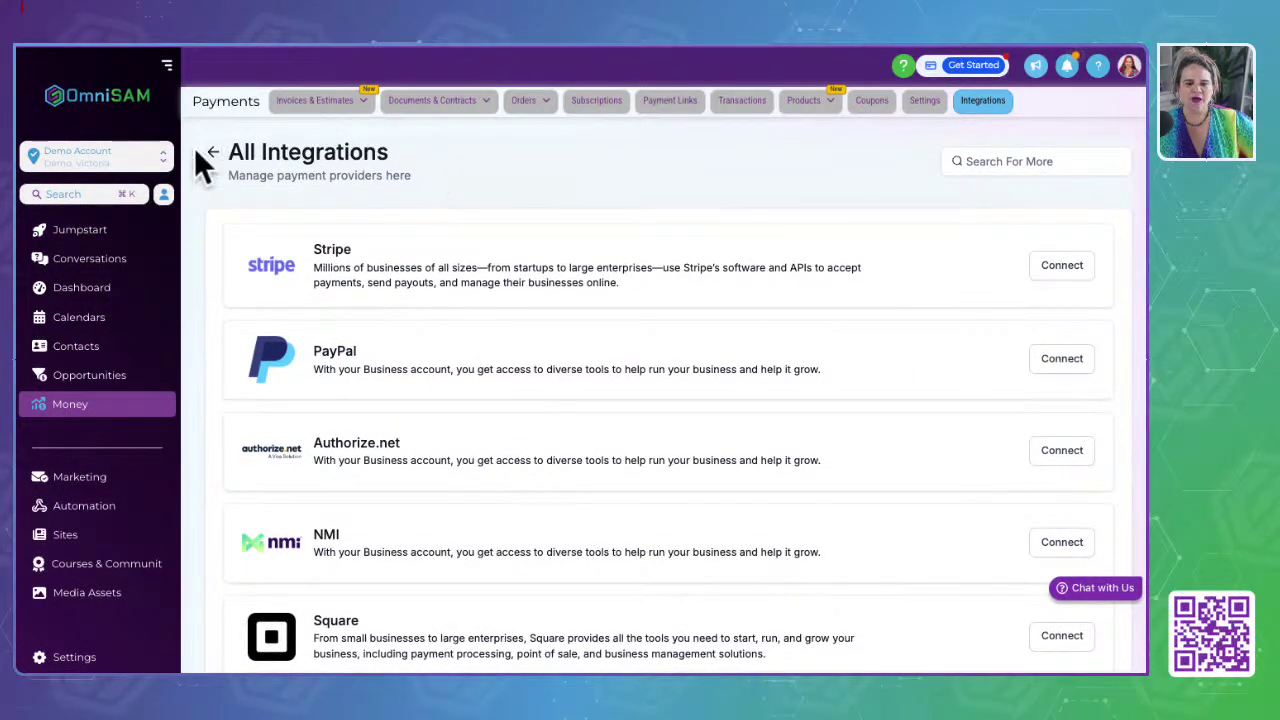
pyautogui.scroll(-2, 214, 146)
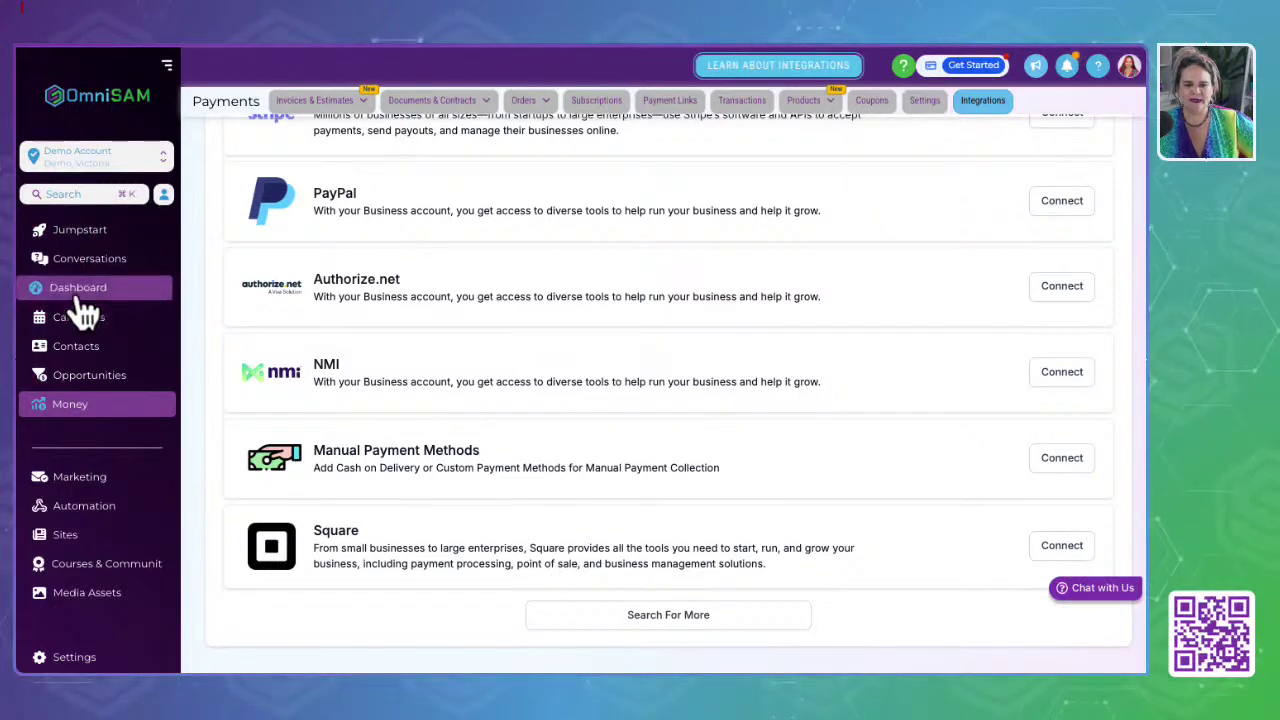
pyautogui.click(82, 266)
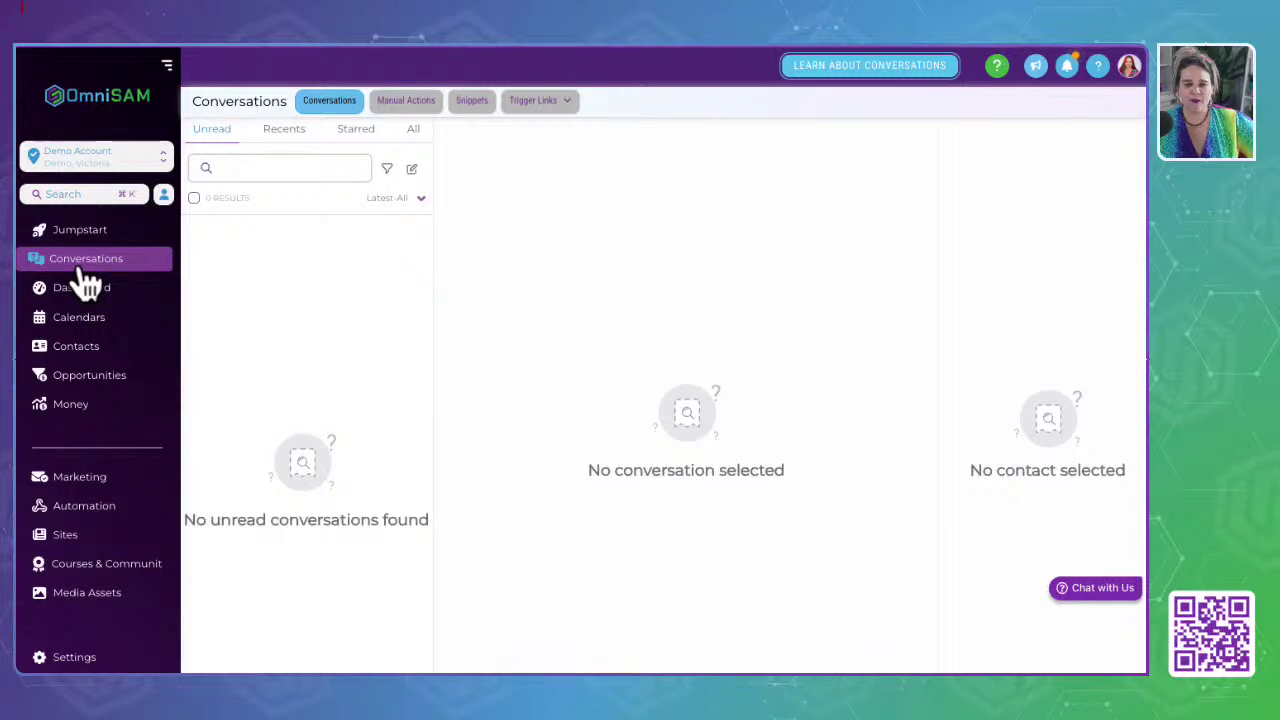
# Step: Visit the Dashboard, Calendars, Contacts and Opportunities pages in turn
pyautogui.click(76, 292)
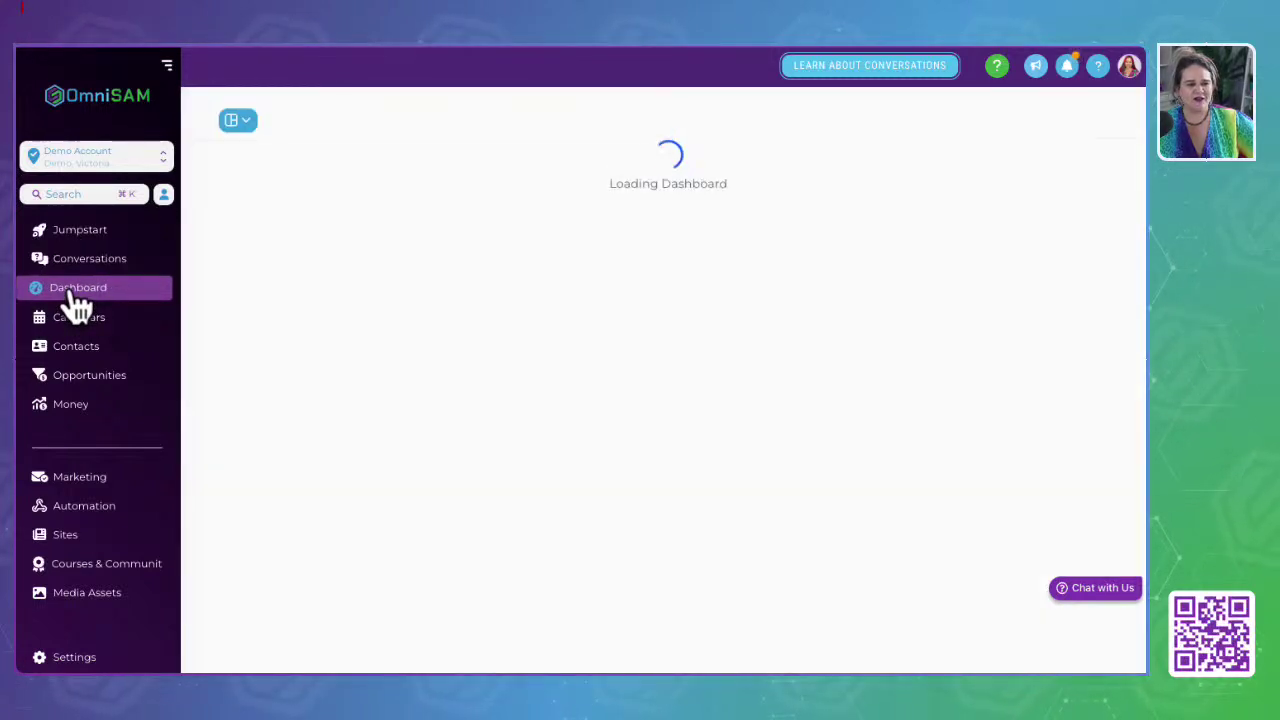
pyautogui.click(77, 325)
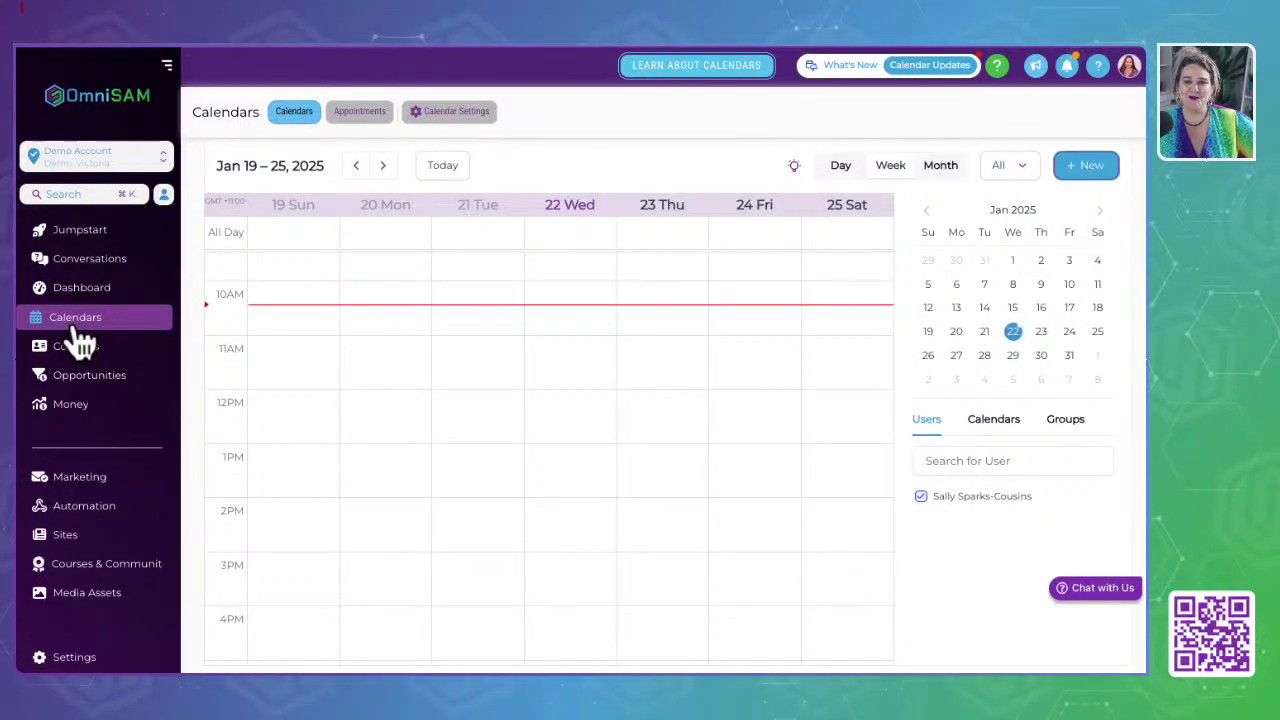
pyautogui.click(80, 345)
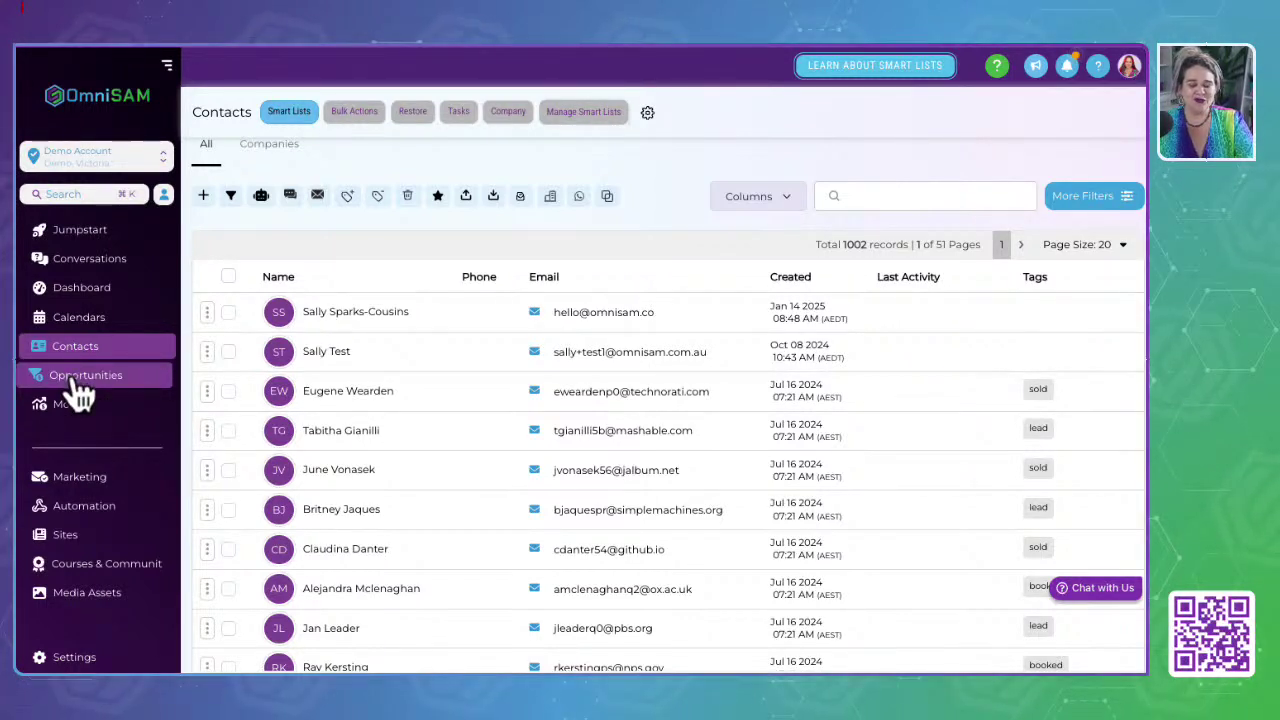
pyautogui.click(76, 380)
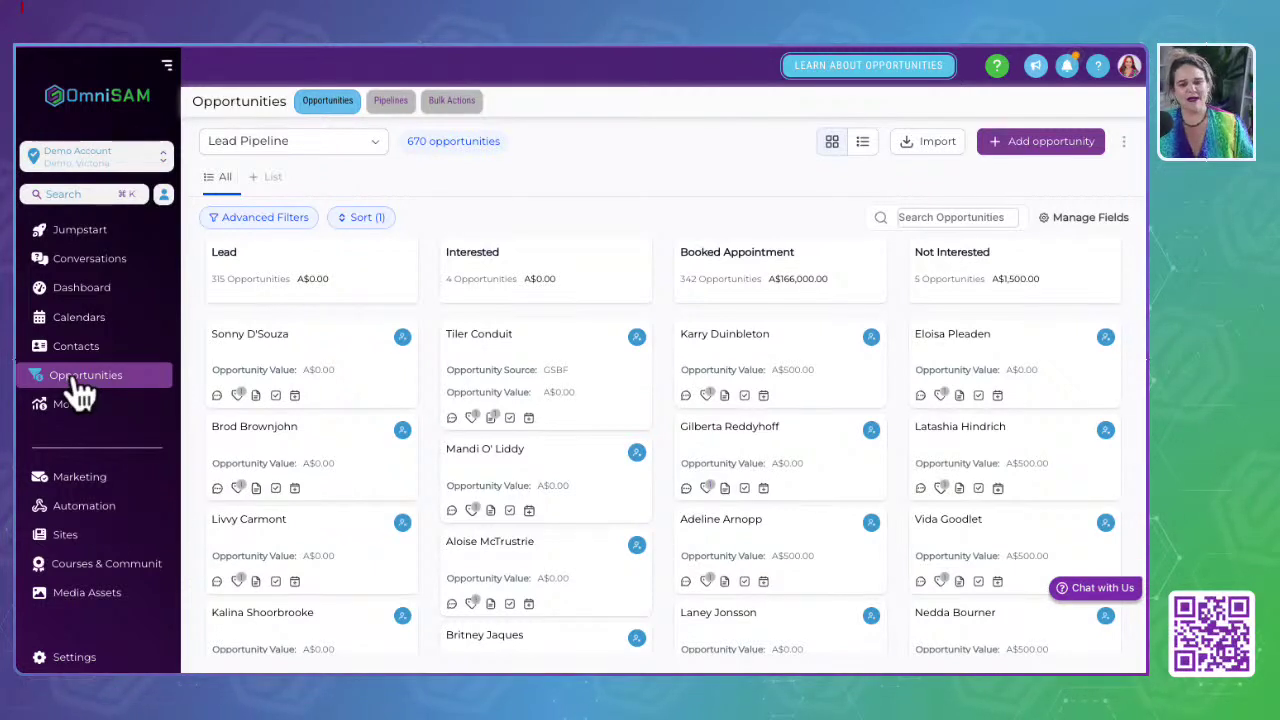
# Step: Look over the Payments Invoices page, then open the Marketing Social Planner
pyautogui.scroll(-1, 80, 395)
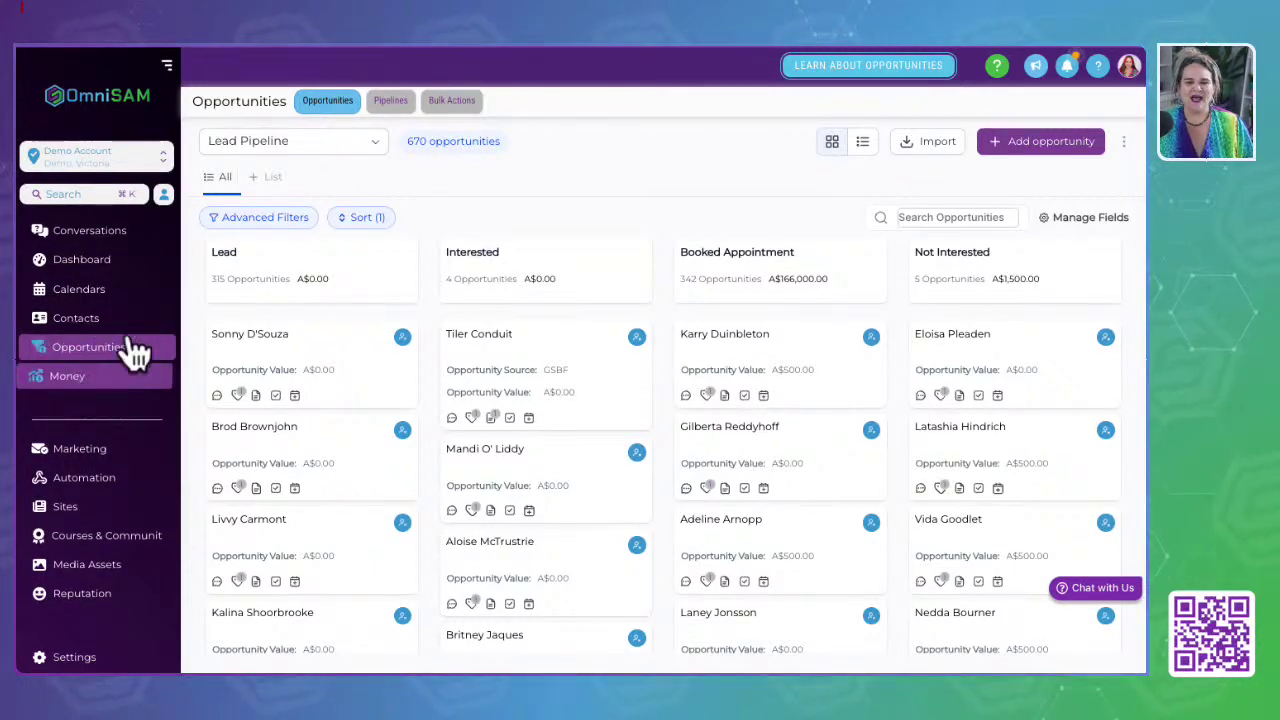
pyautogui.click(78, 388)
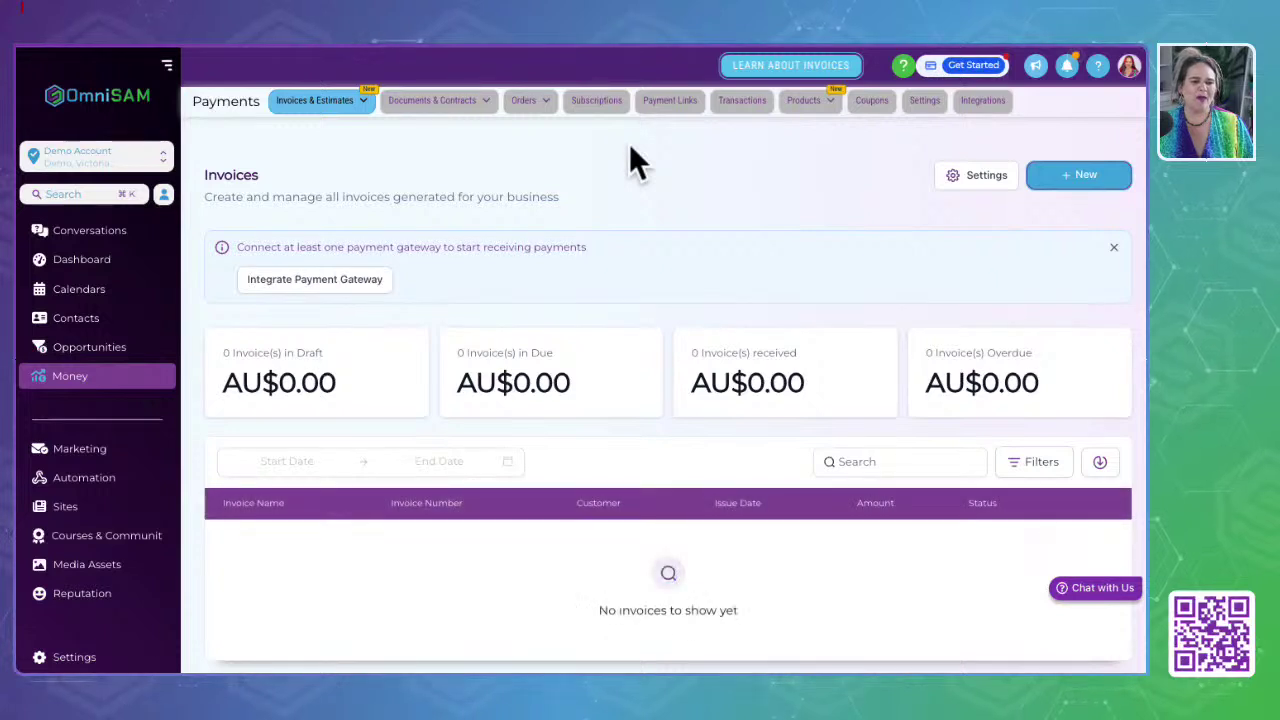
pyautogui.moveTo(327, 108)
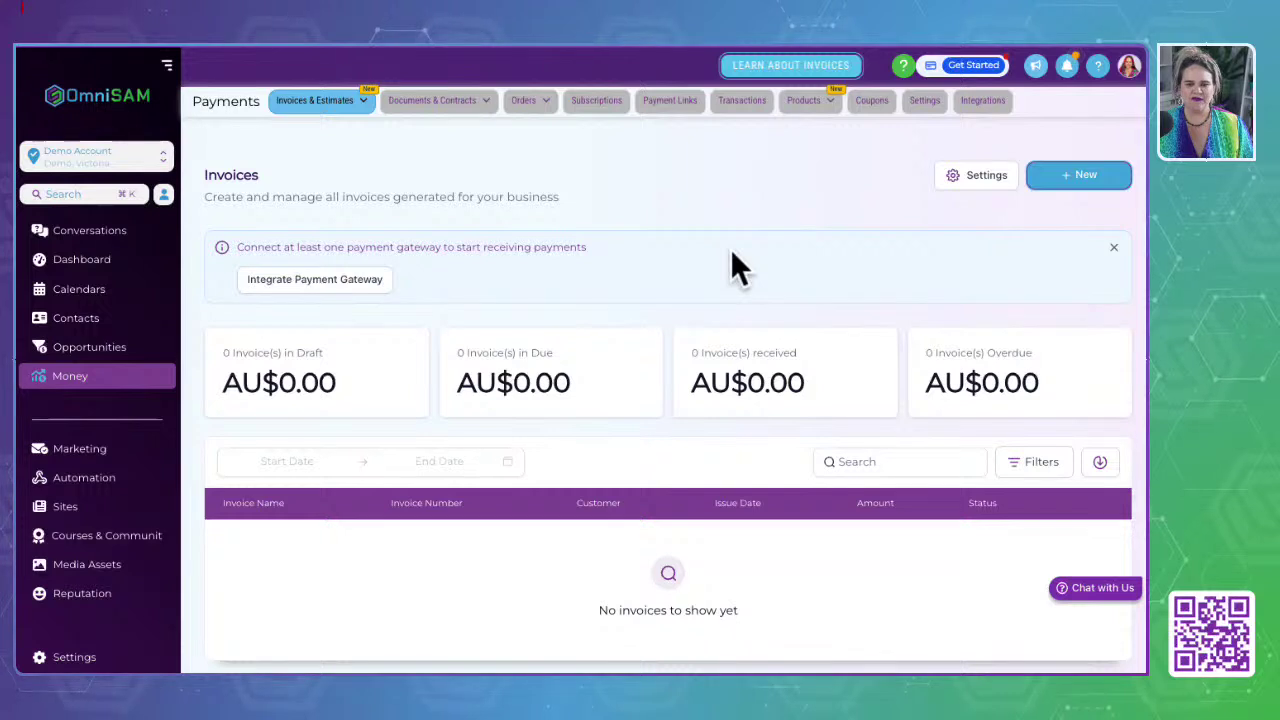
pyautogui.scroll(-1, 730, 250)
pyautogui.scroll(1, 724, 244)
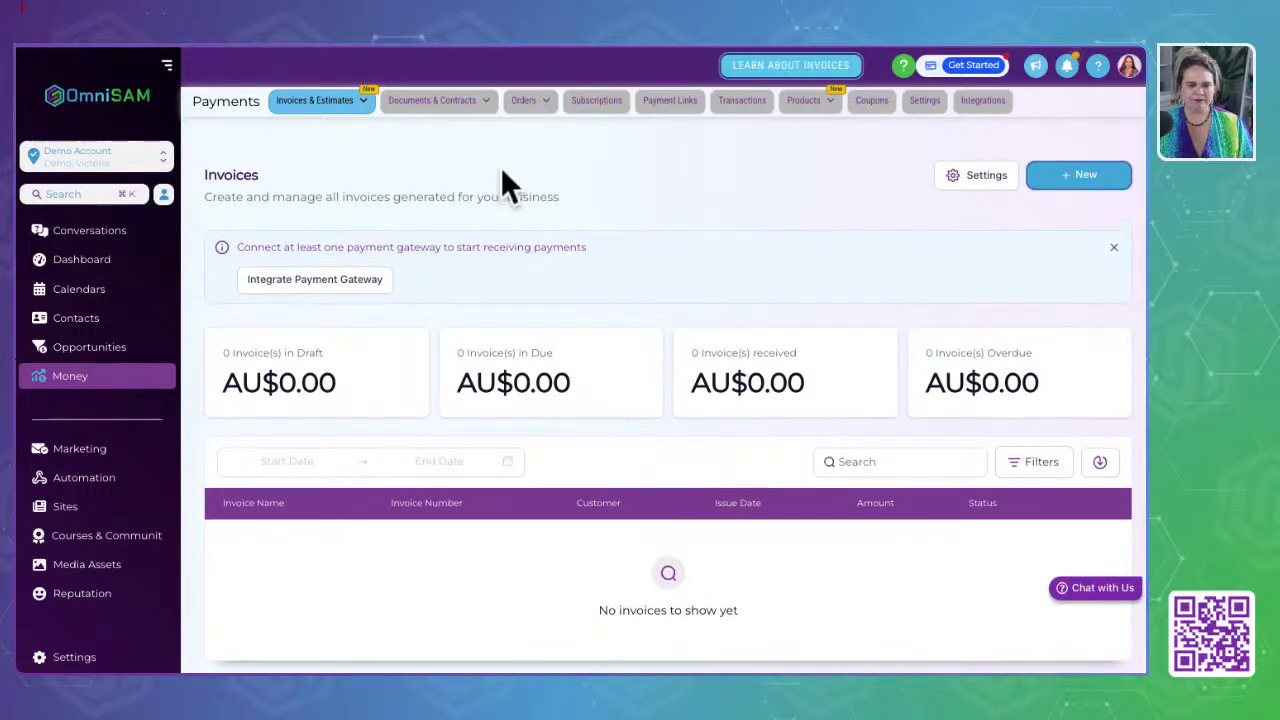
pyautogui.click(84, 455)
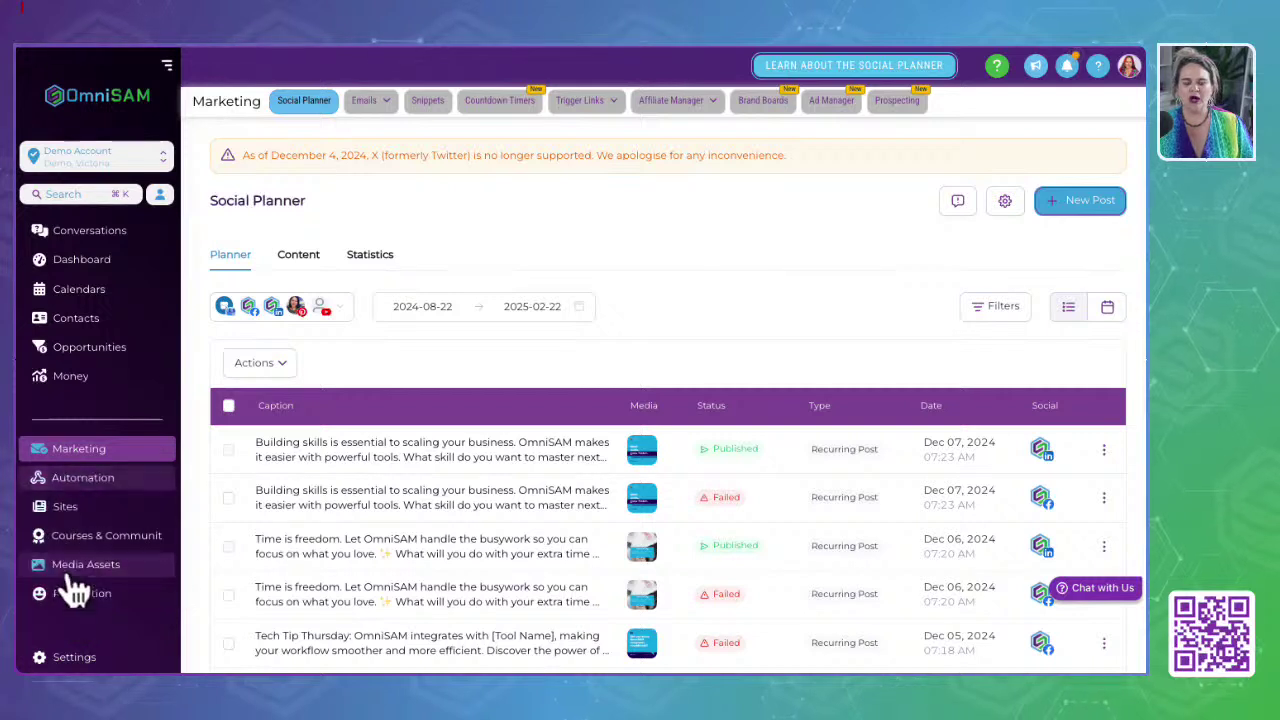
pyautogui.scroll(-3, 65, 585)
pyautogui.scroll(3, 60, 571)
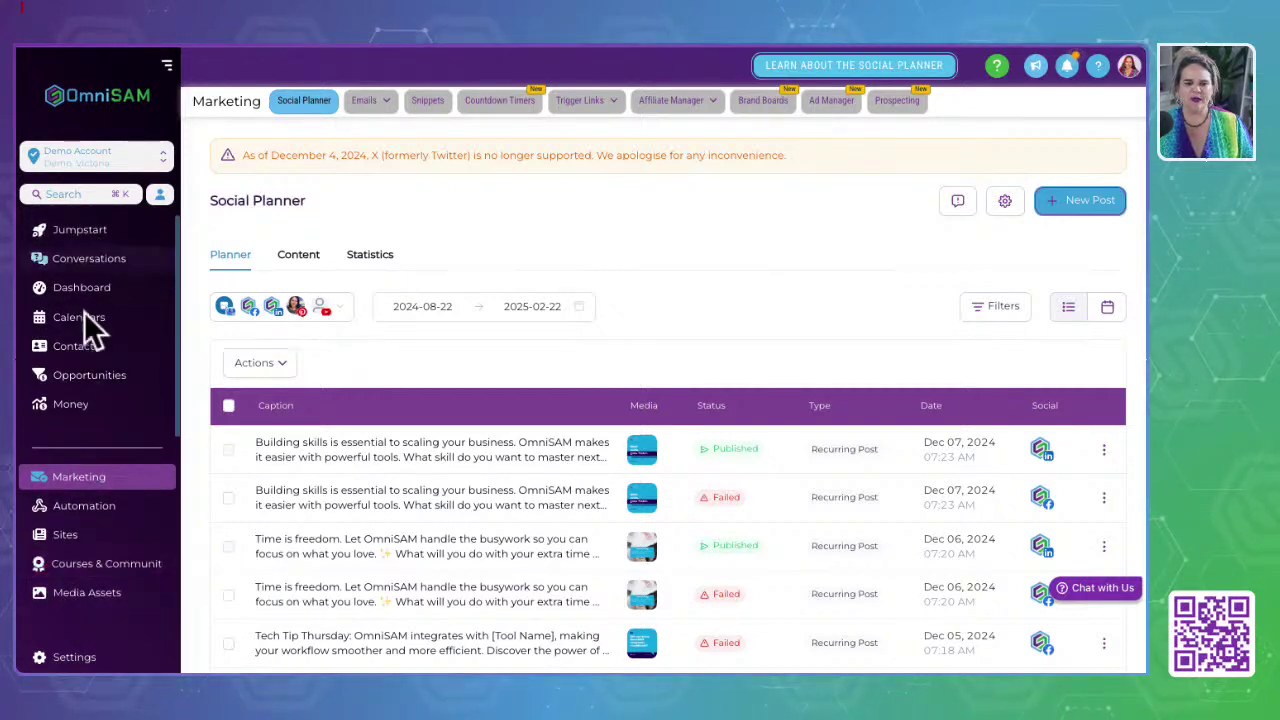
pyautogui.scroll(-3, 62, 540)
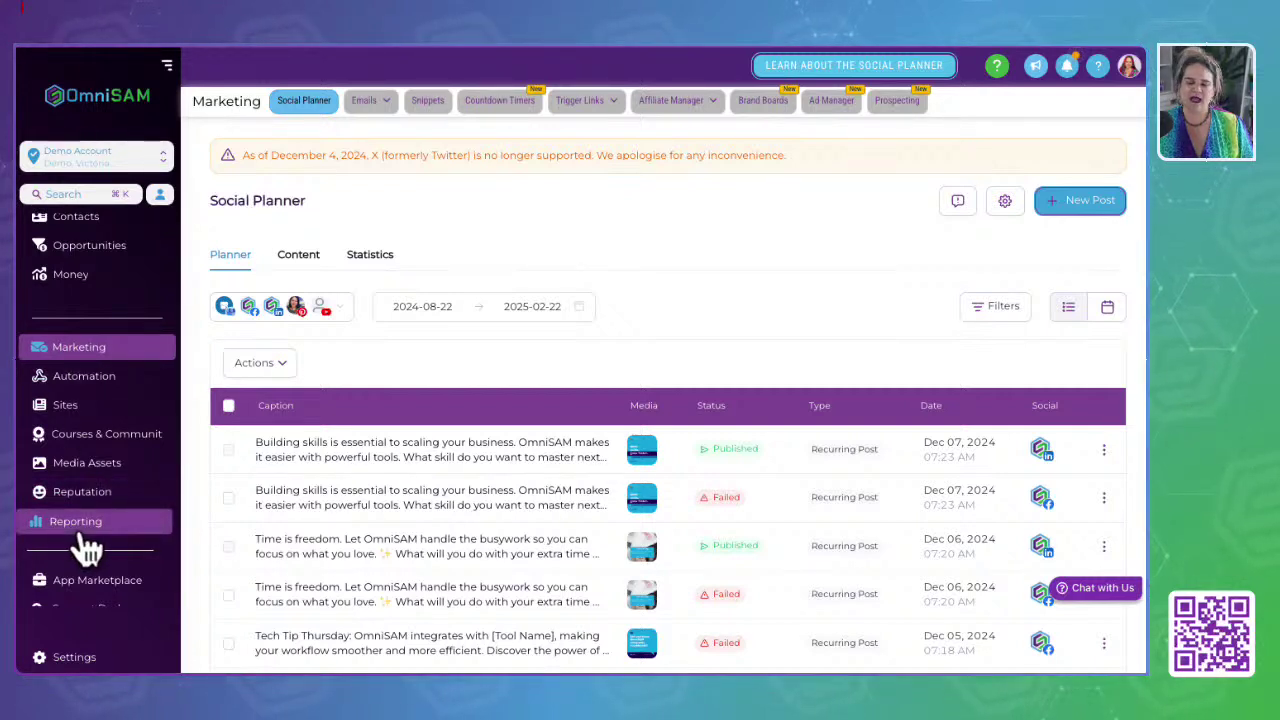
pyautogui.scroll(1, 70, 545)
pyautogui.scroll(2, 68, 555)
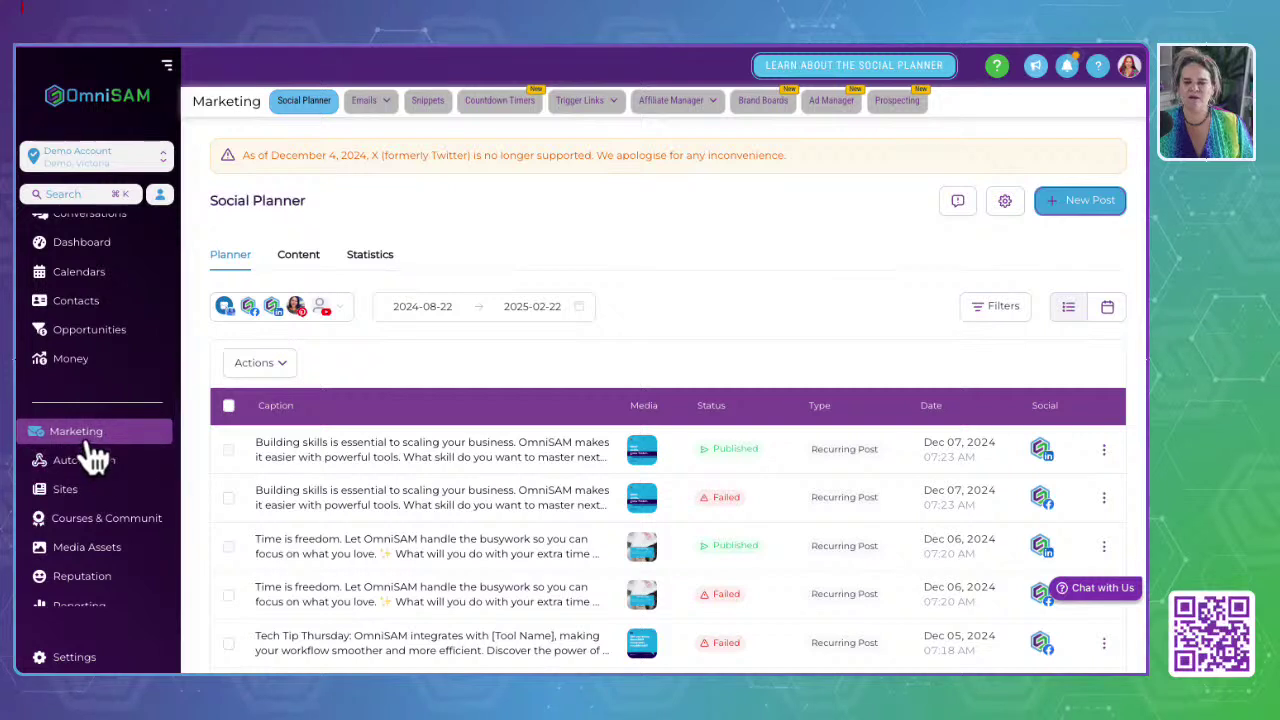
pyautogui.scroll(1, 88, 450)
pyautogui.scroll(-3, 86, 452)
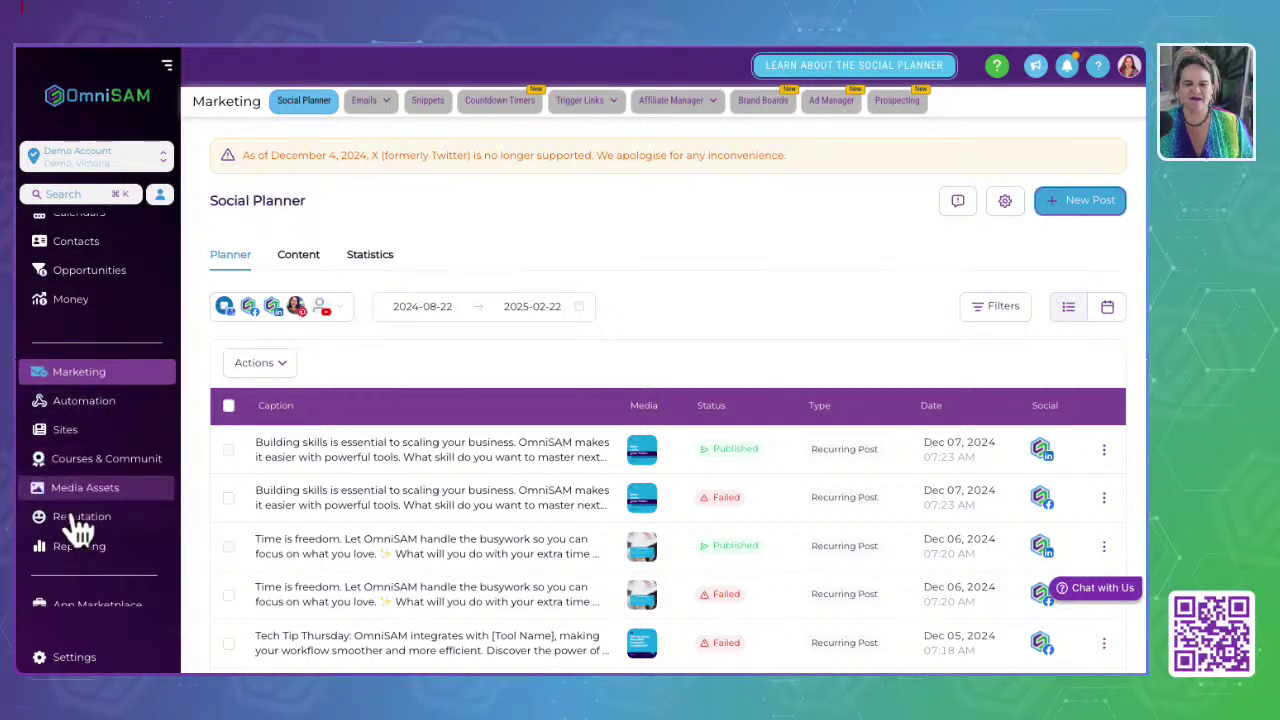
pyautogui.scroll(1, 78, 528)
pyautogui.scroll(3, 78, 530)
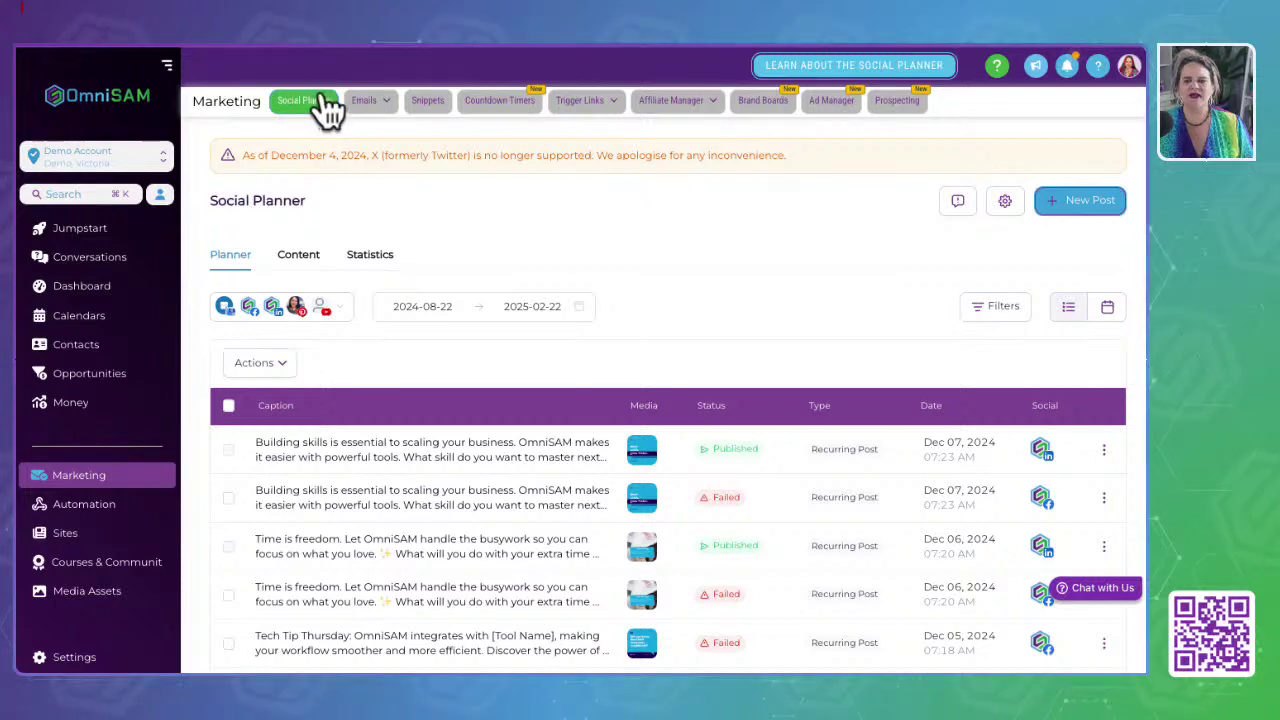
pyautogui.click(335, 315)
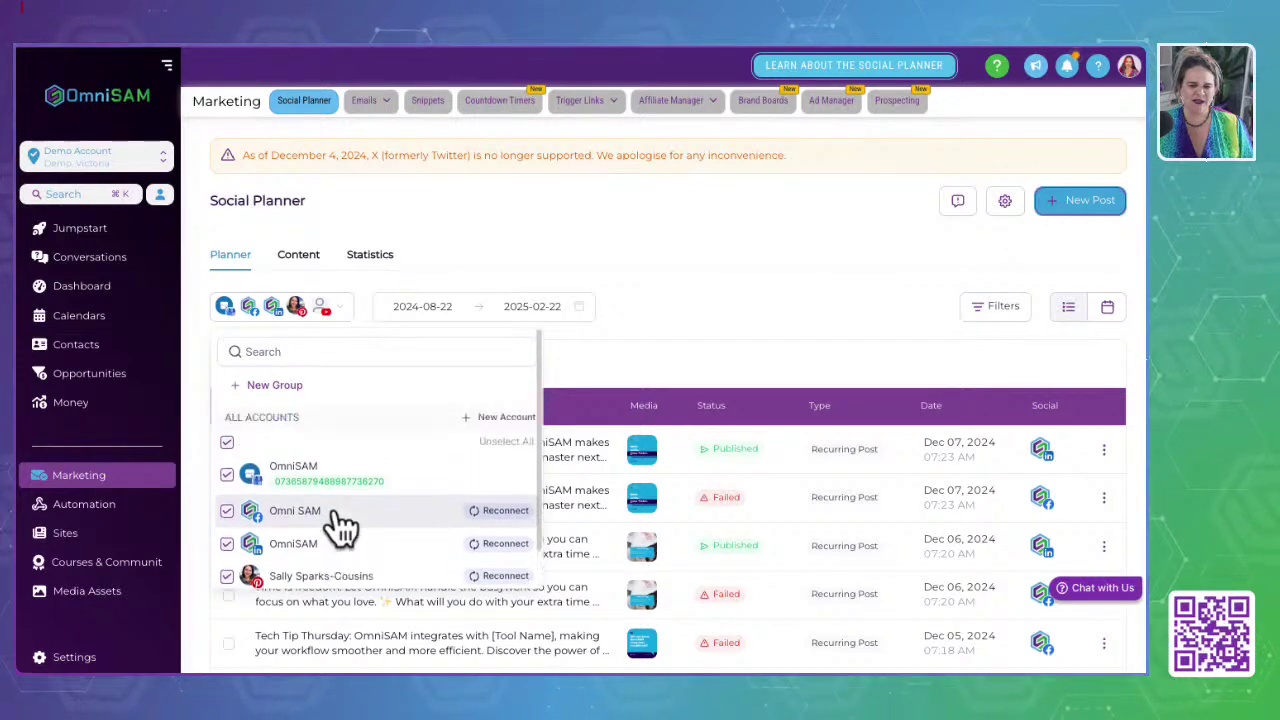
pyautogui.click(510, 420)
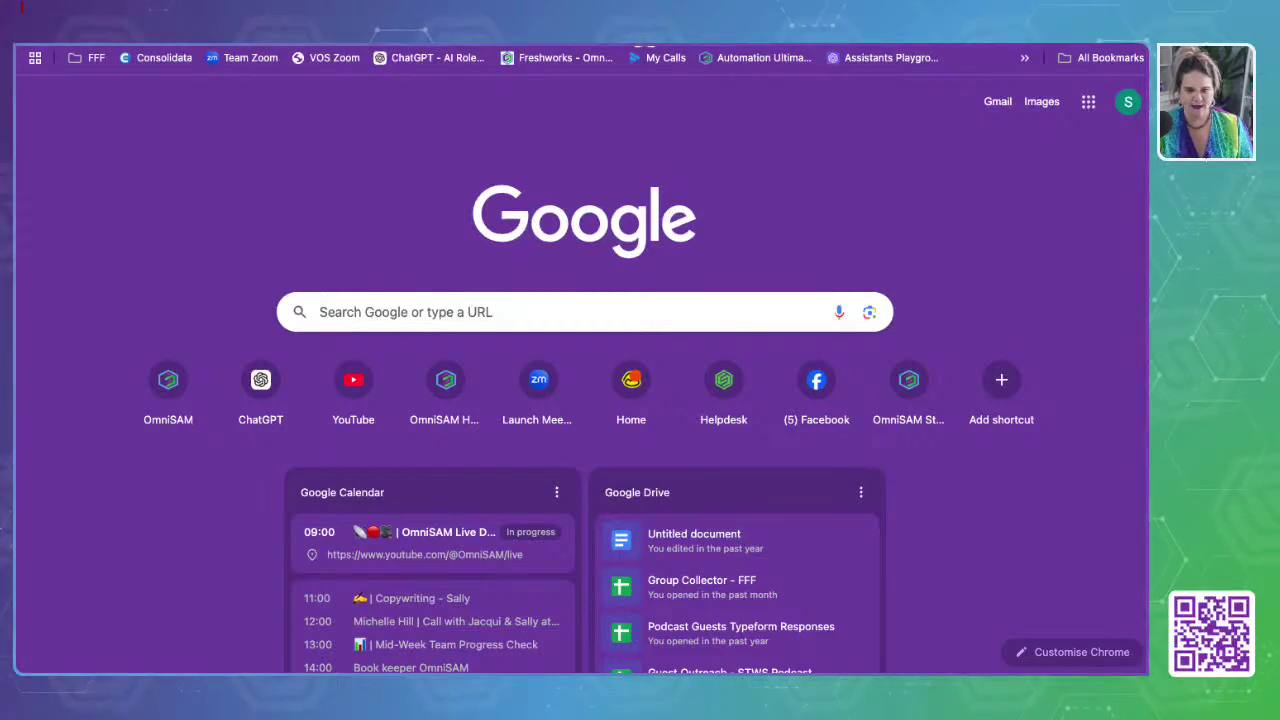
# Step: Switch to the Chrome tab with the GSD by OmniSAM community
pyautogui.hotkey('ctrl', 'Tab')
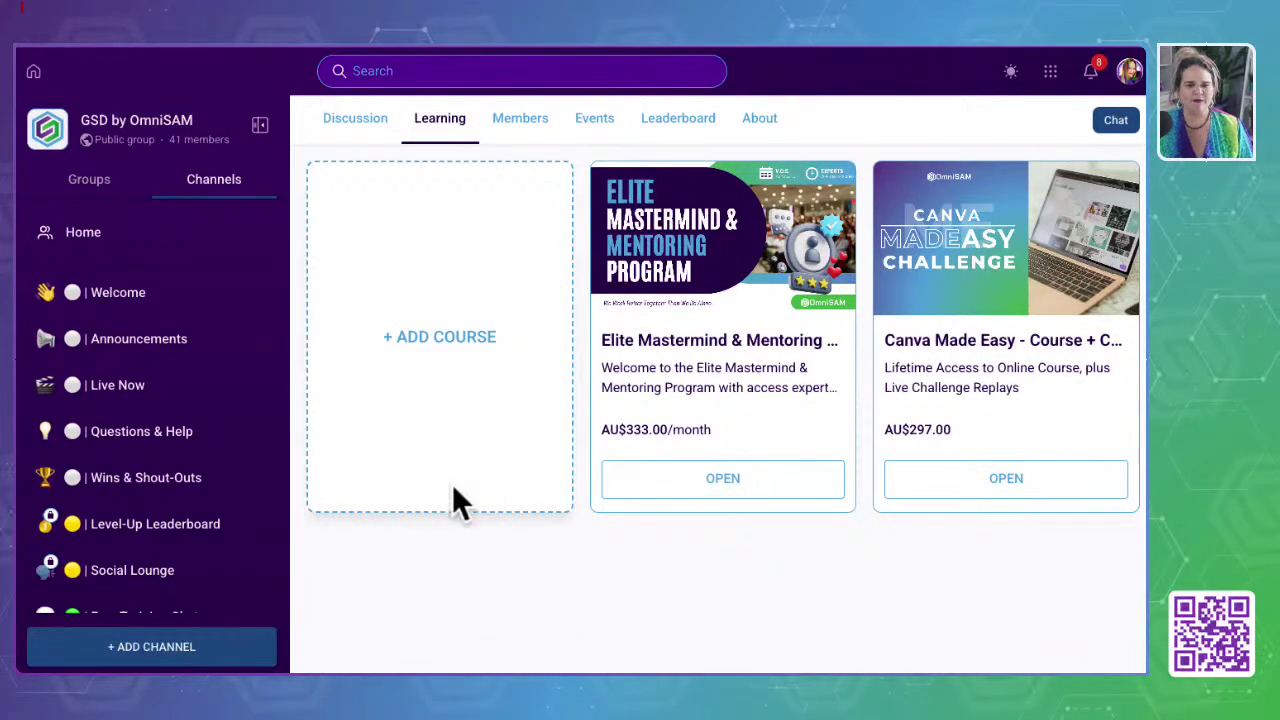
# Step: Browse the community's Groups list, the group's channels and its Discussion feed
pyautogui.click(84, 186)
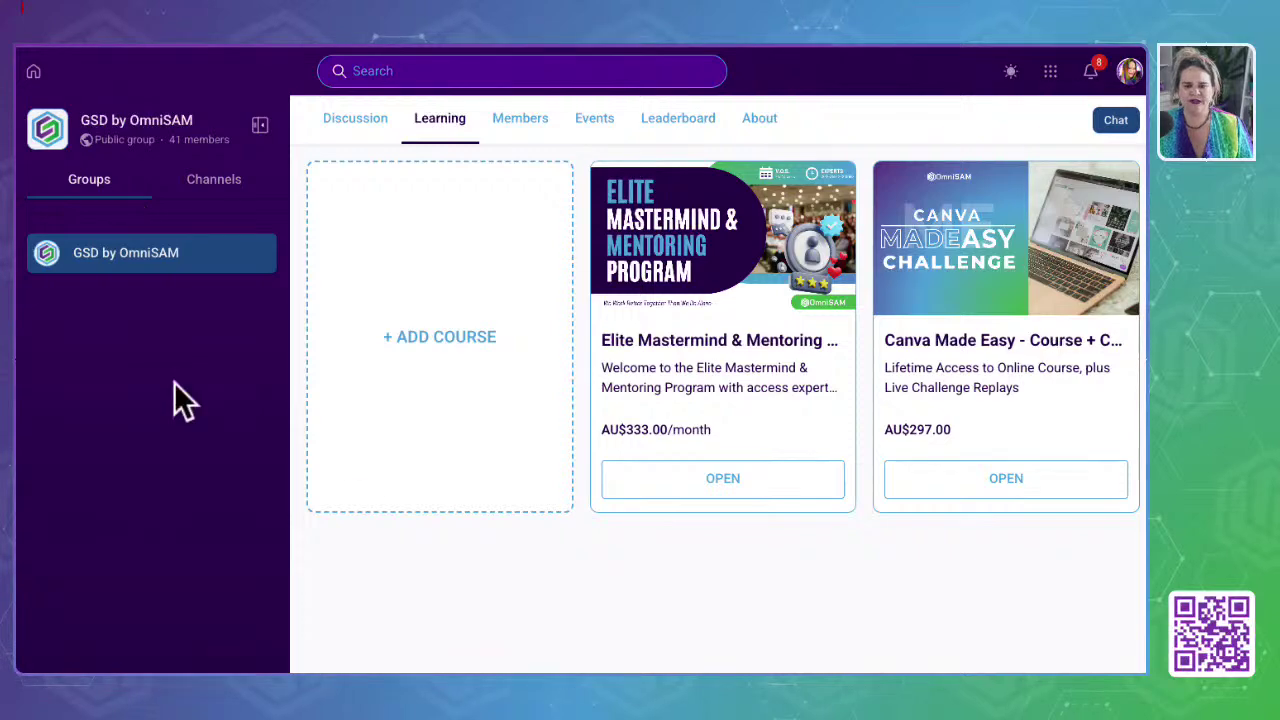
pyautogui.click(216, 182)
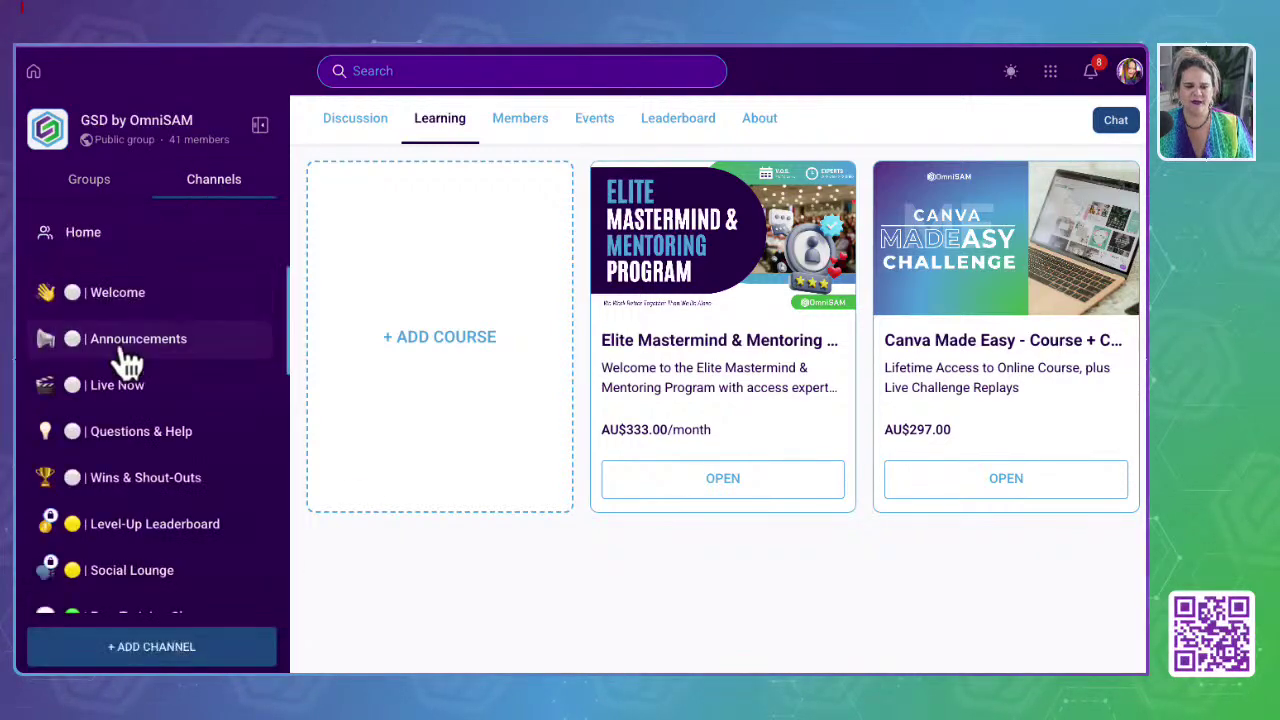
pyautogui.click(340, 120)
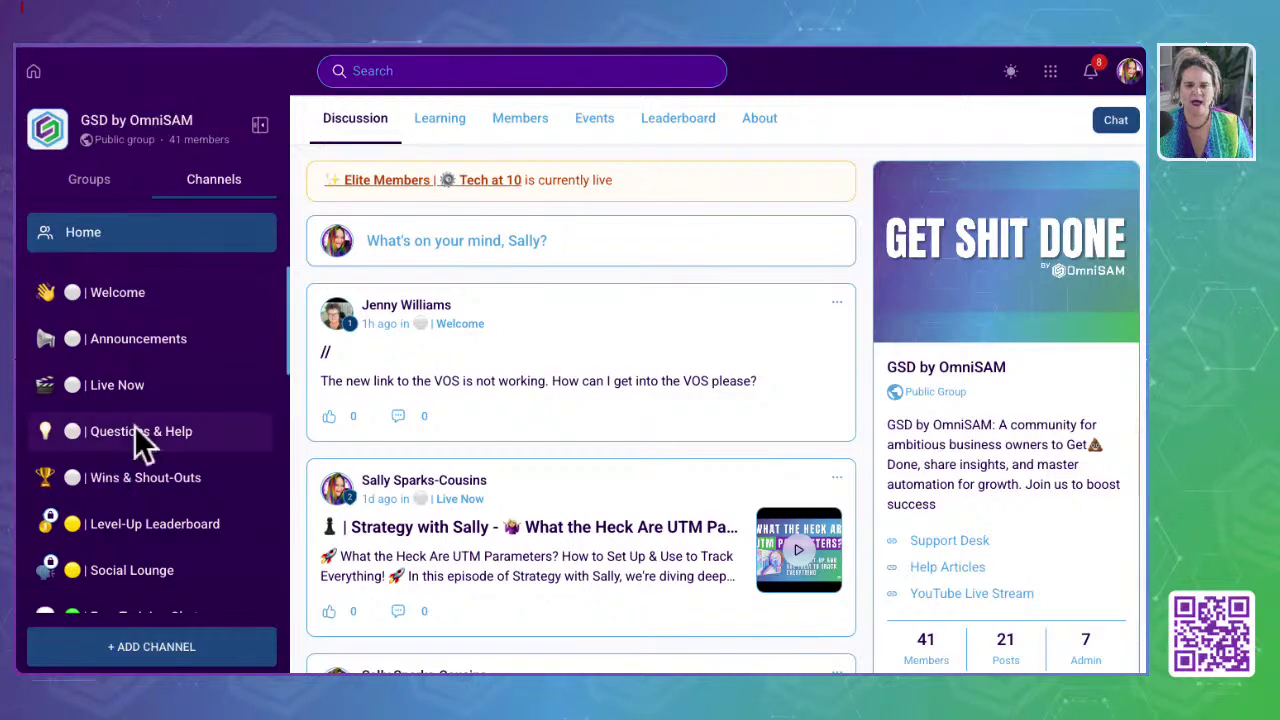
# Step: Open the GSD by OmniSAM group's About page and scroll through it
pyautogui.click(758, 122)
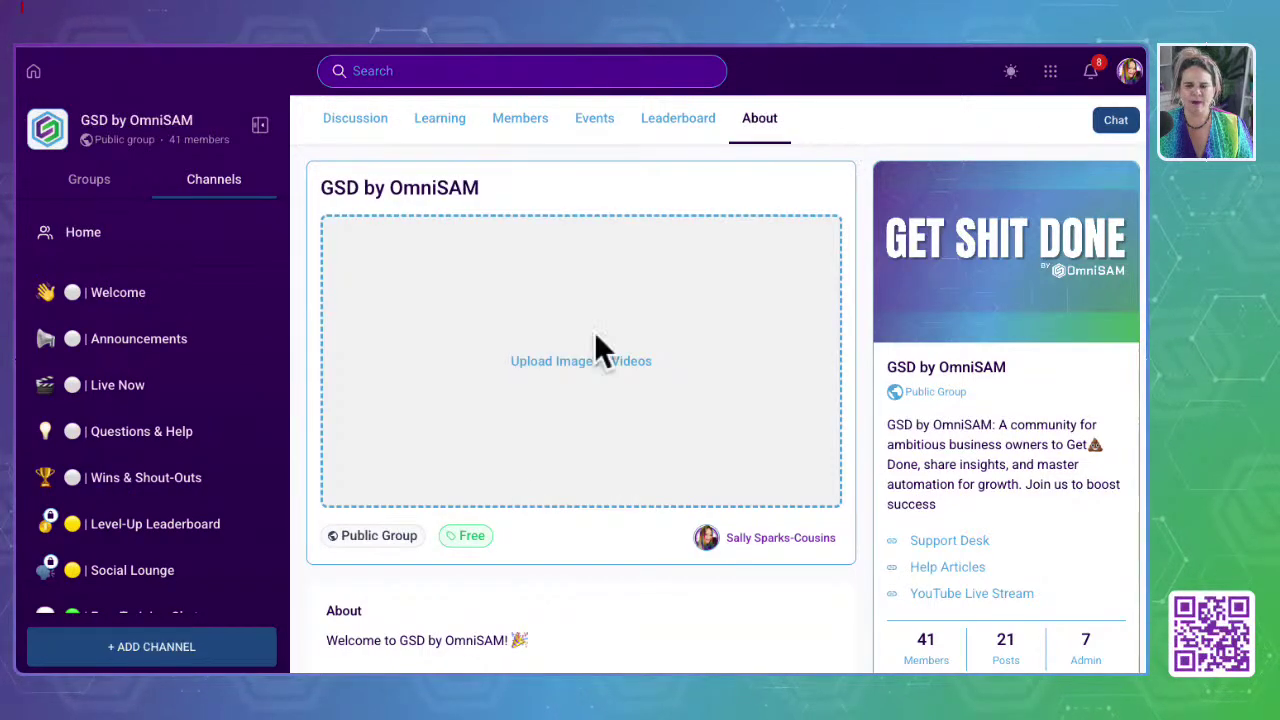
pyautogui.scroll(-5, 520, 485)
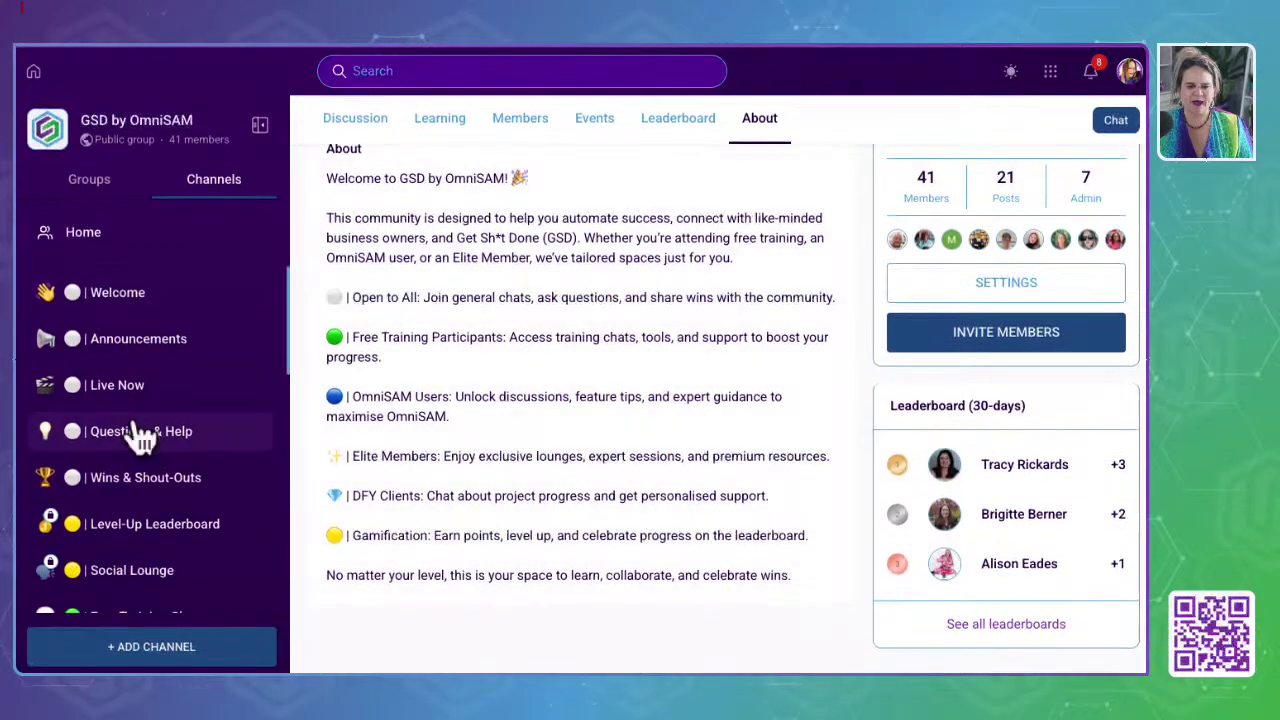
pyautogui.scroll(-3, 120, 580)
pyautogui.scroll(-5, 120, 580)
pyautogui.scroll(-6, 120, 580)
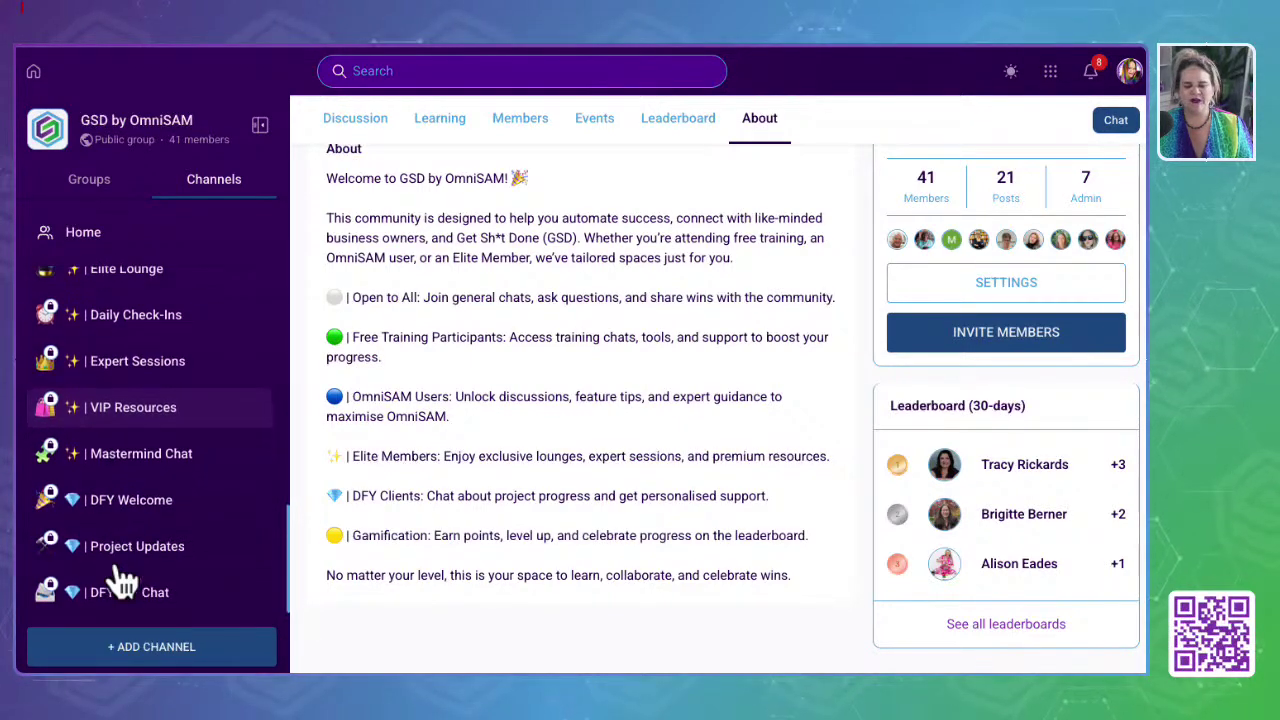
pyautogui.scroll(5, 143, 288)
pyautogui.scroll(3, 143, 290)
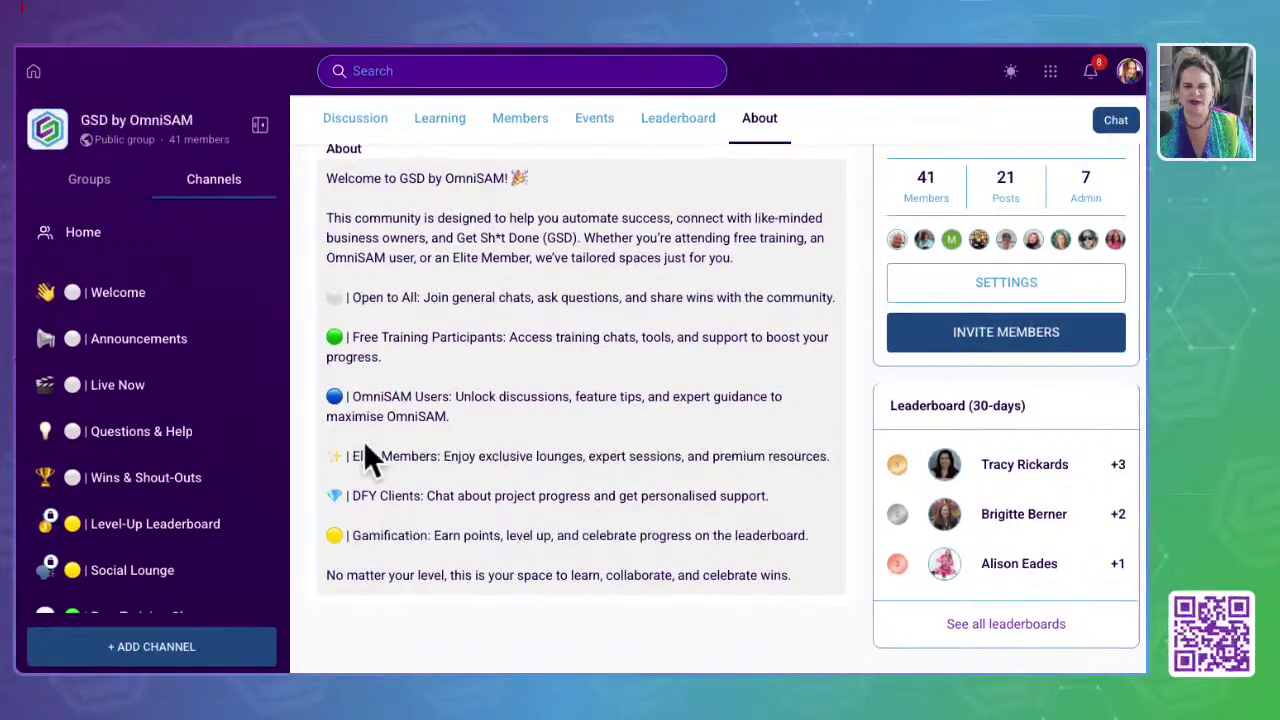
pyautogui.scroll(-3, 105, 573)
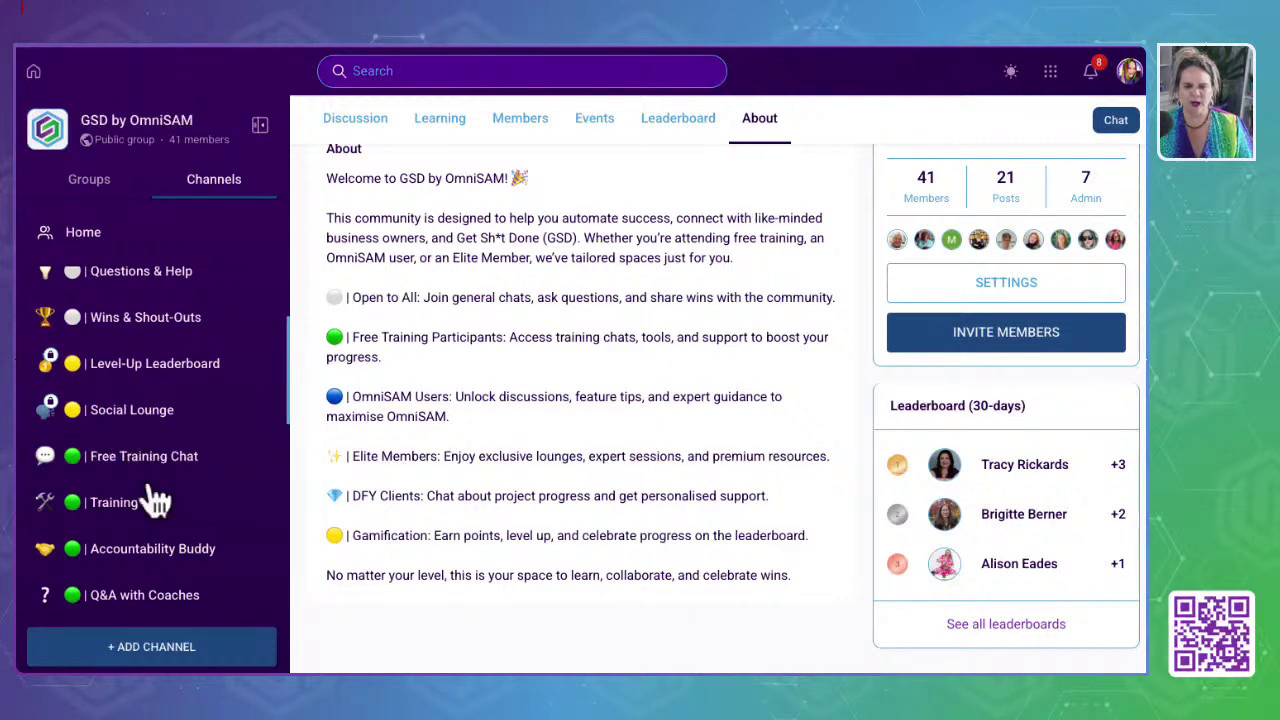
pyautogui.scroll(-7, 143, 506)
pyautogui.scroll(10, 143, 508)
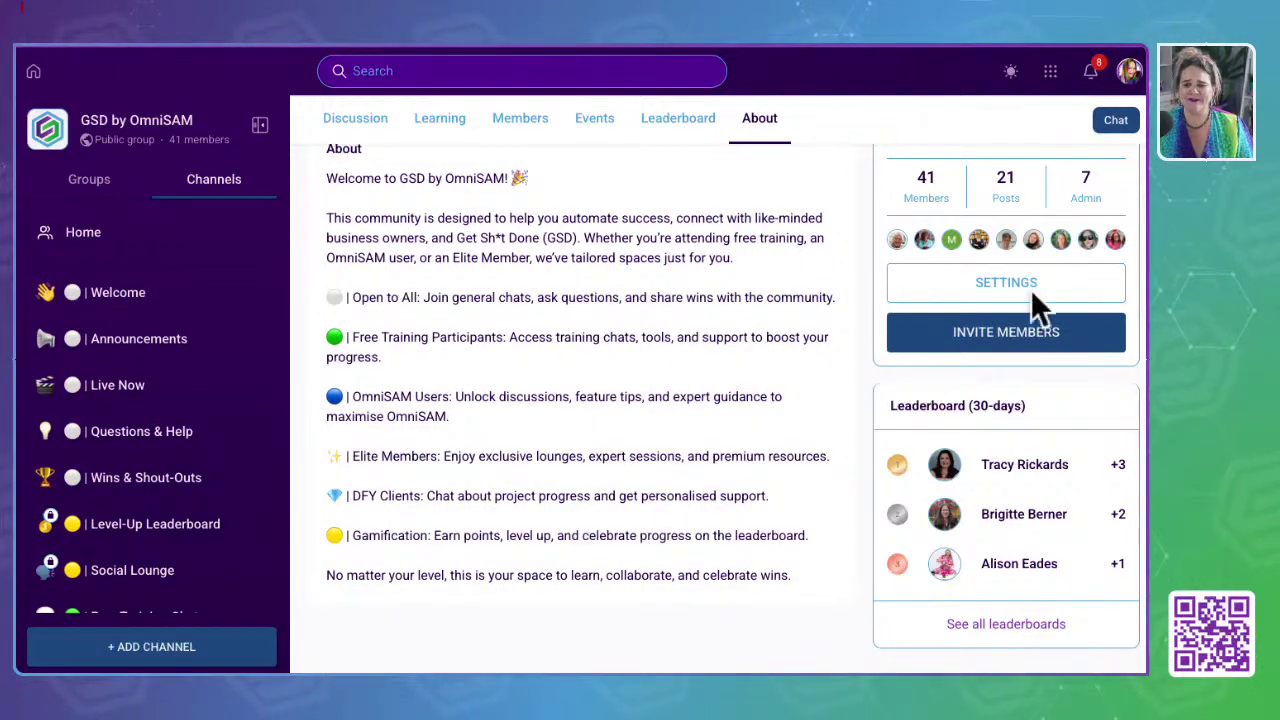
pyautogui.scroll(5, 520, 385)
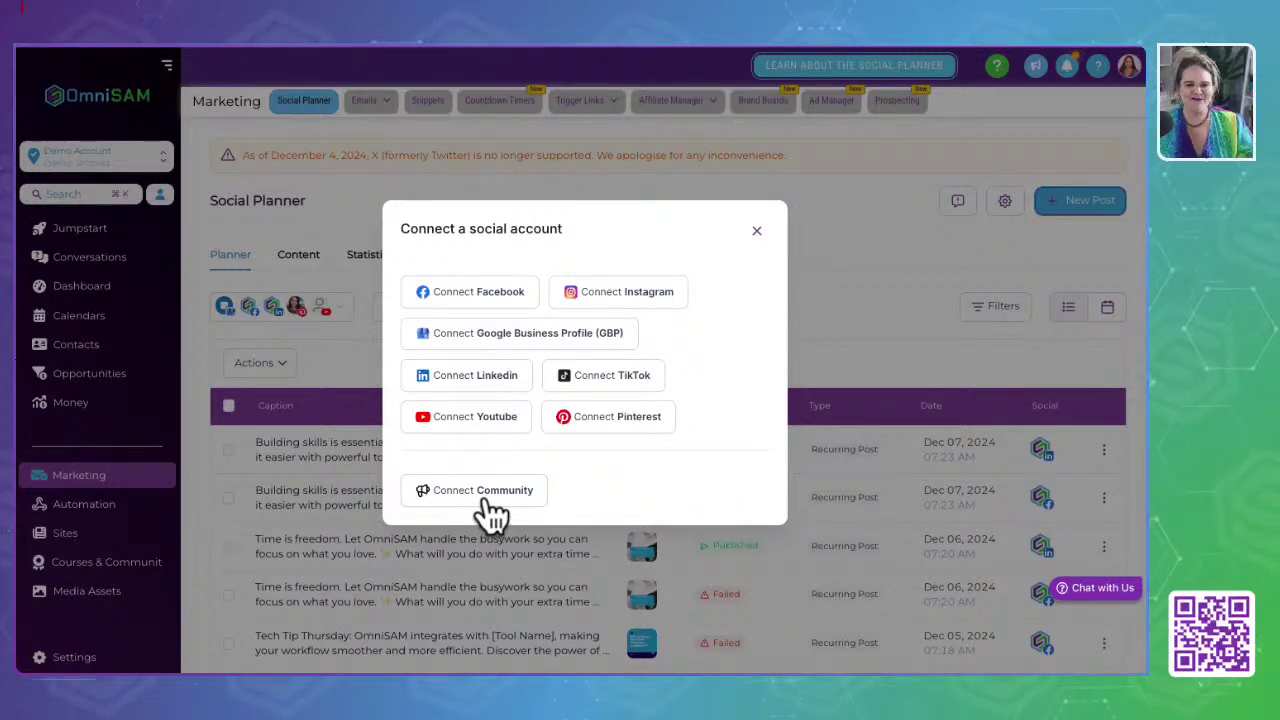
# Step: Close the connect-account dialog and view the Social Planner's Content and Statistics tabs
pyautogui.click(757, 230)
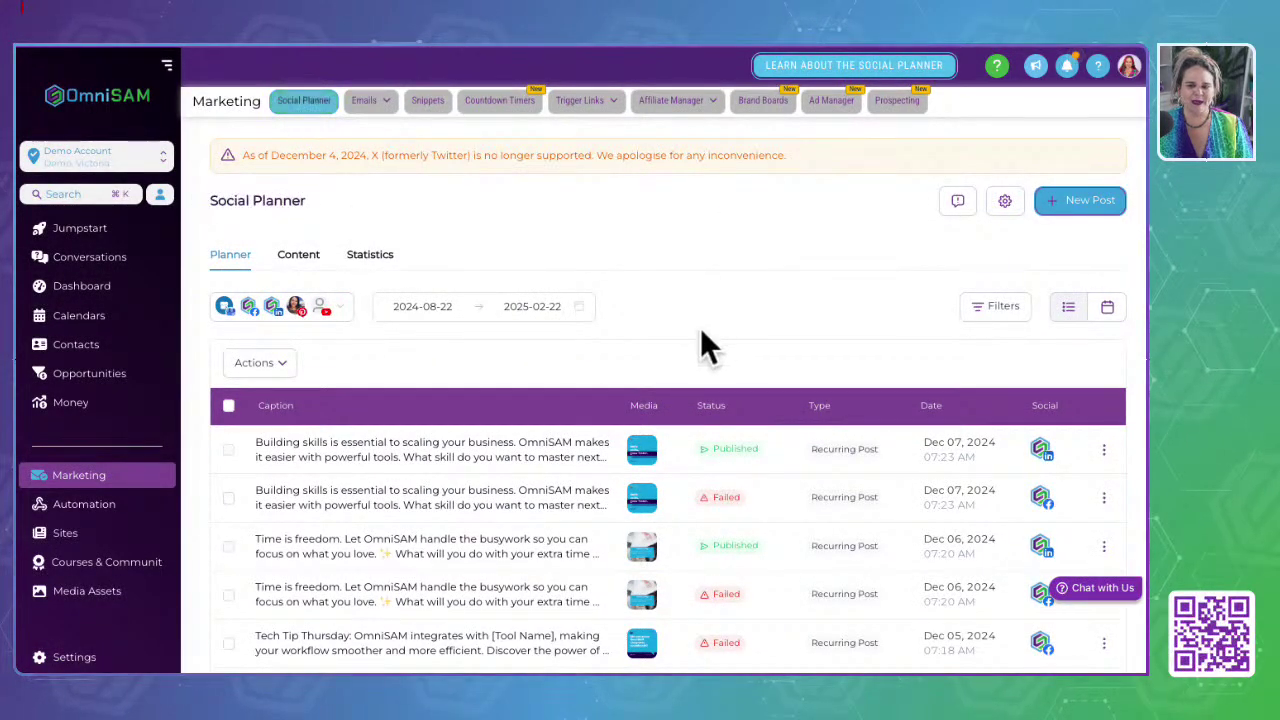
pyautogui.click(299, 256)
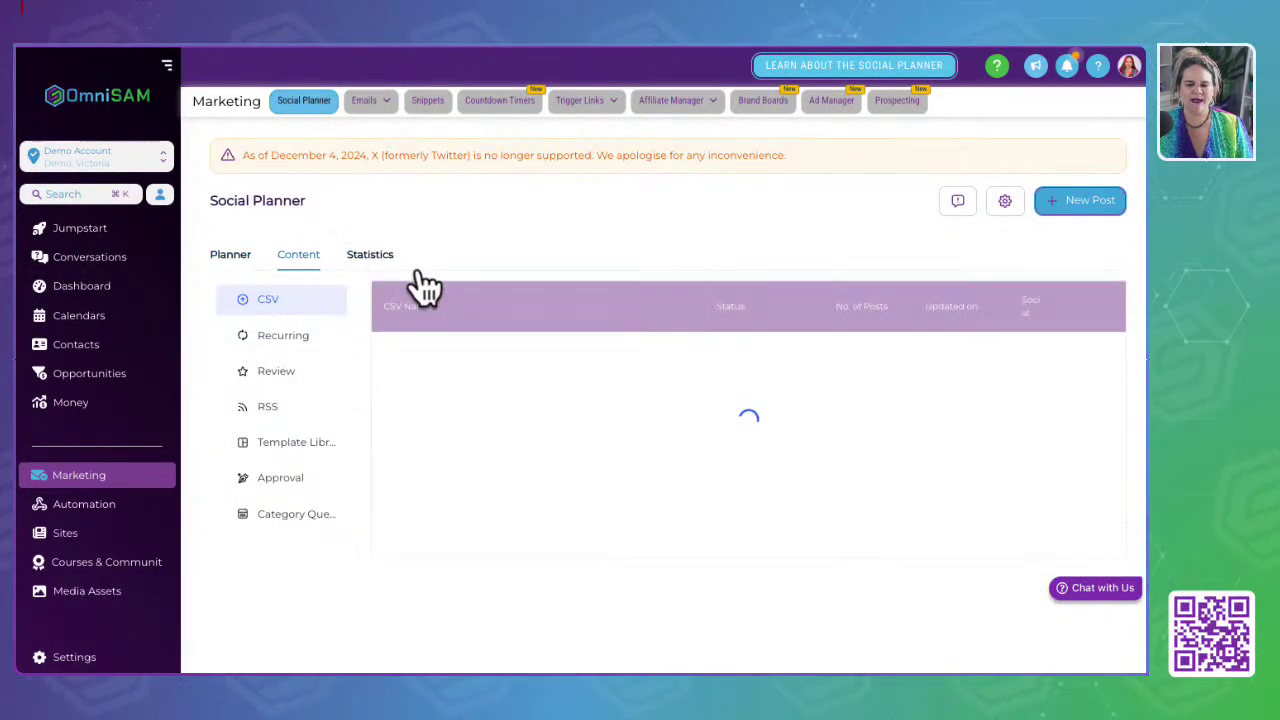
pyautogui.click(366, 264)
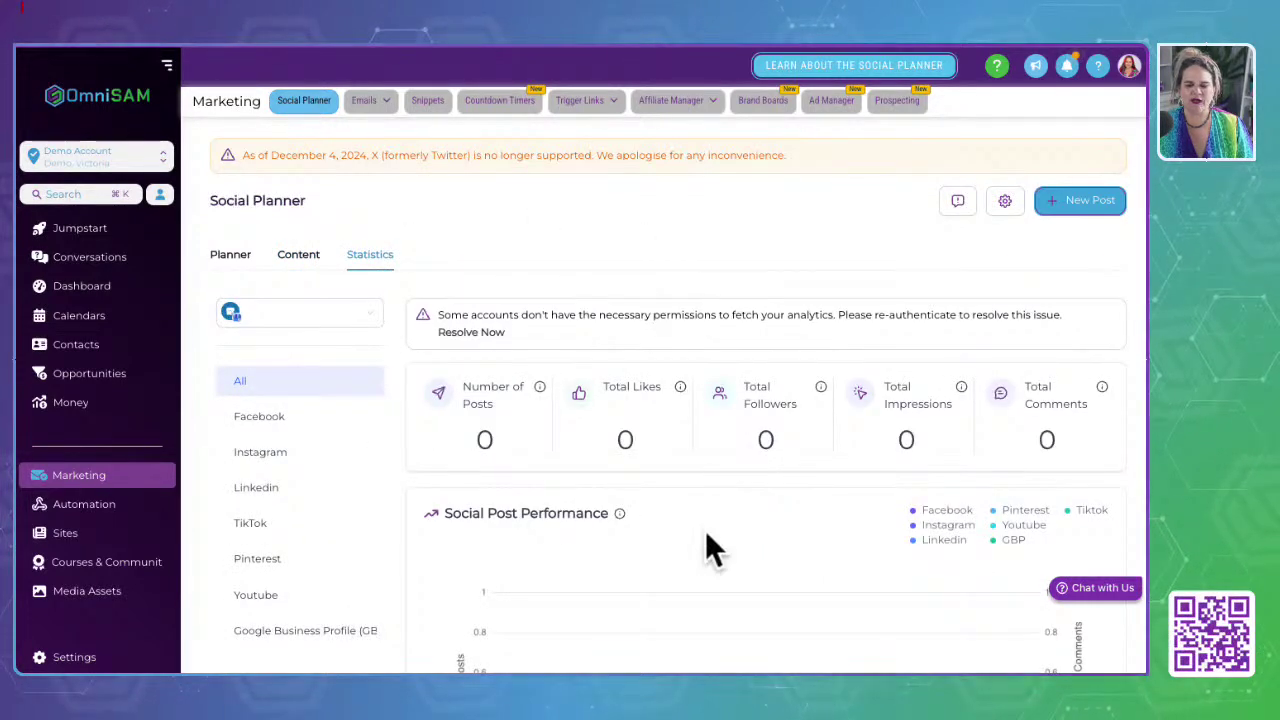
pyautogui.click(368, 101)
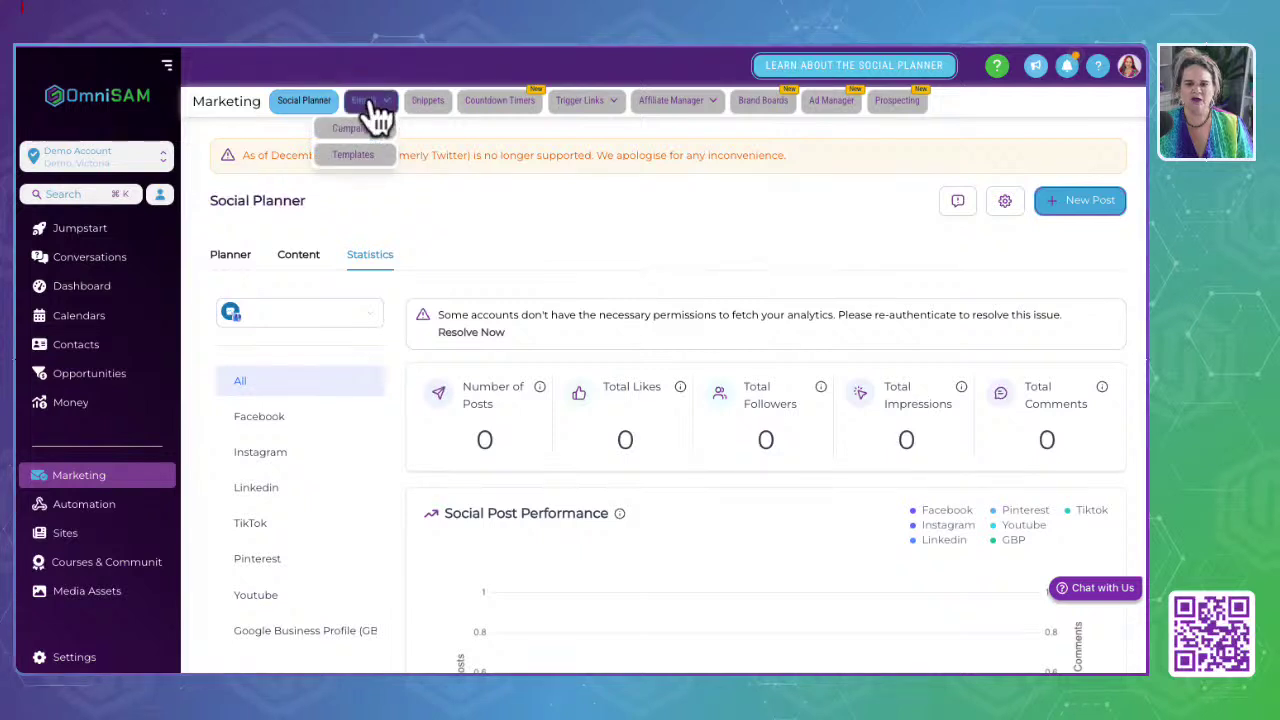
# Step: Open Email Campaigns and compare the Workflow and Email Campaigns lists
pyautogui.click(362, 128)
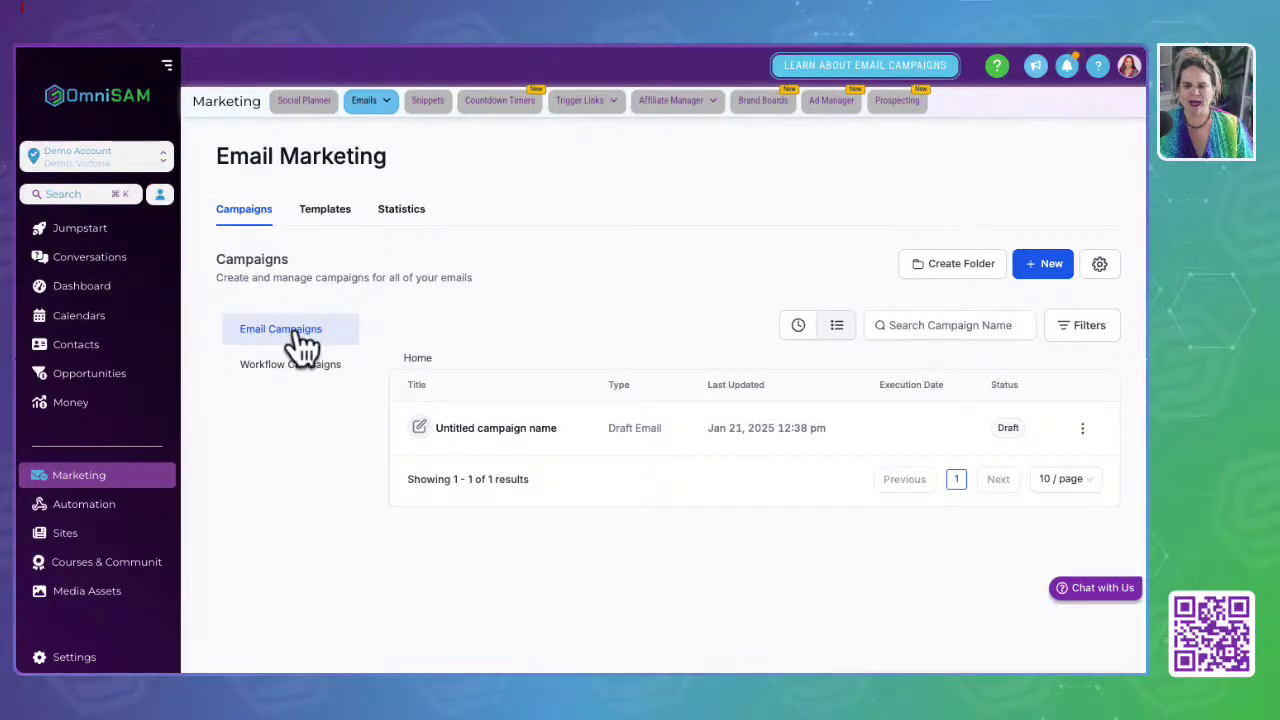
pyautogui.click(292, 378)
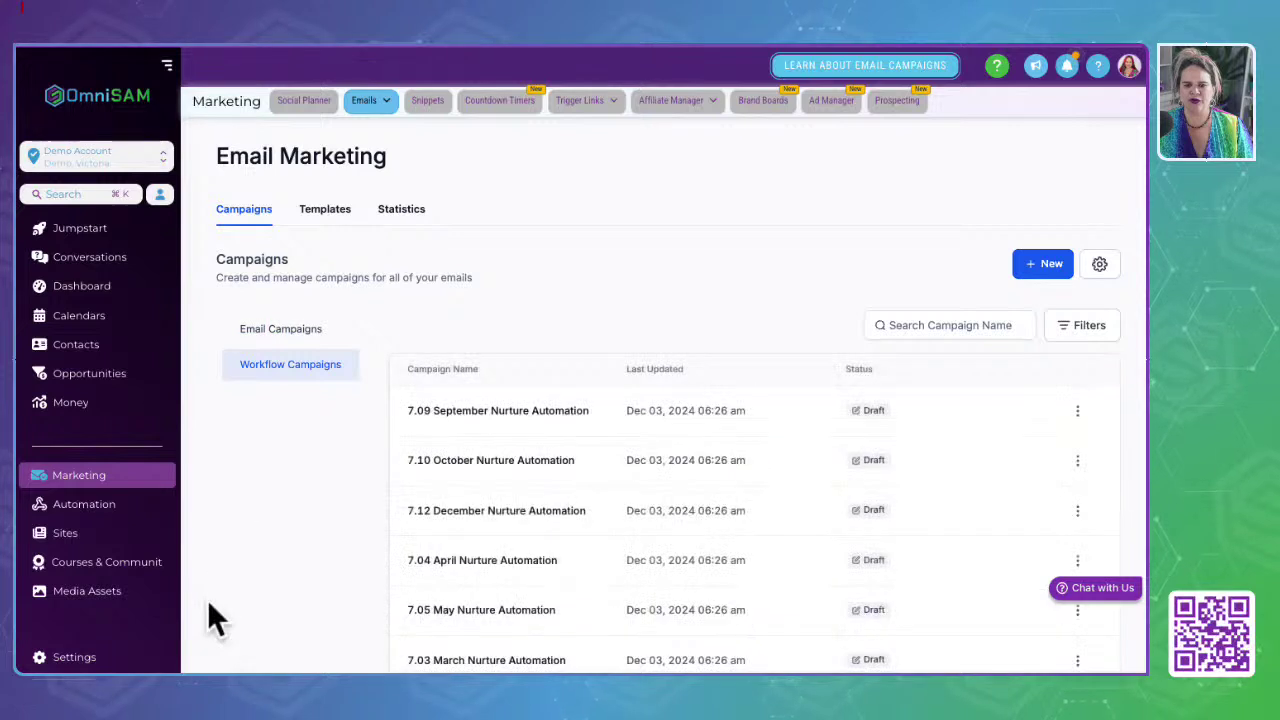
pyautogui.click(268, 333)
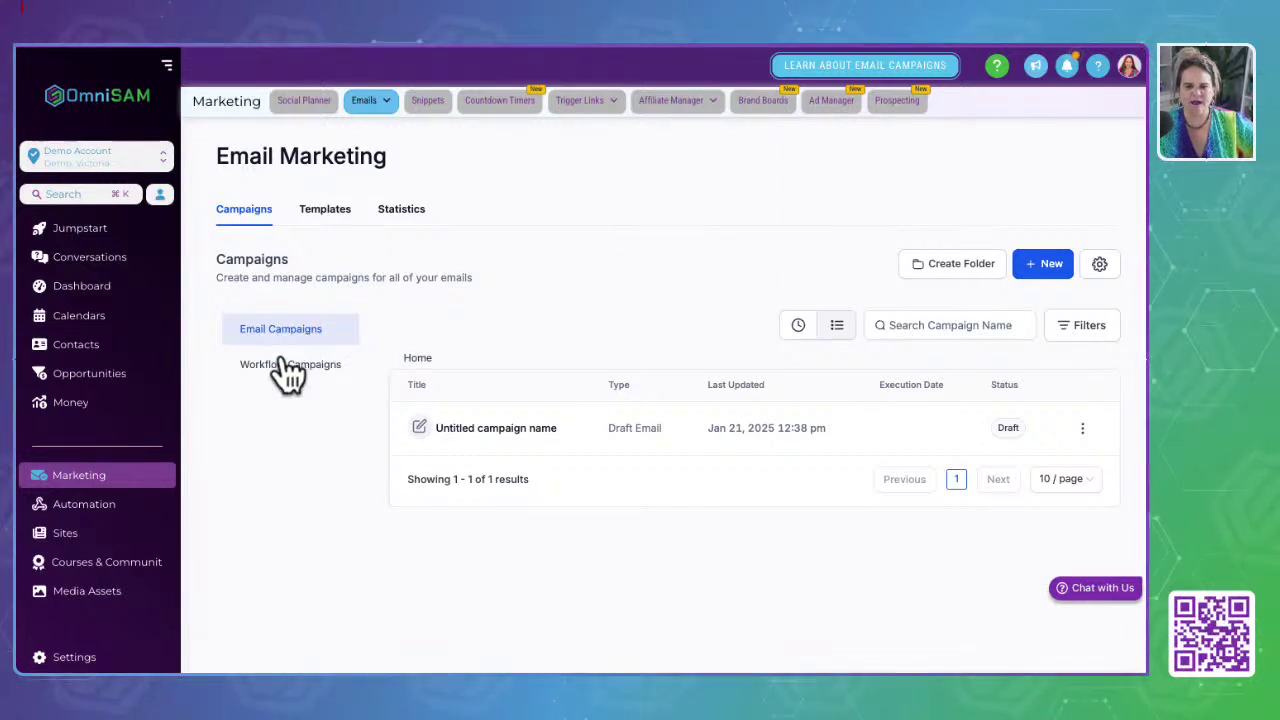
# Step: Browse the email template folders and check the page-size options without changing them
pyautogui.click(316, 214)
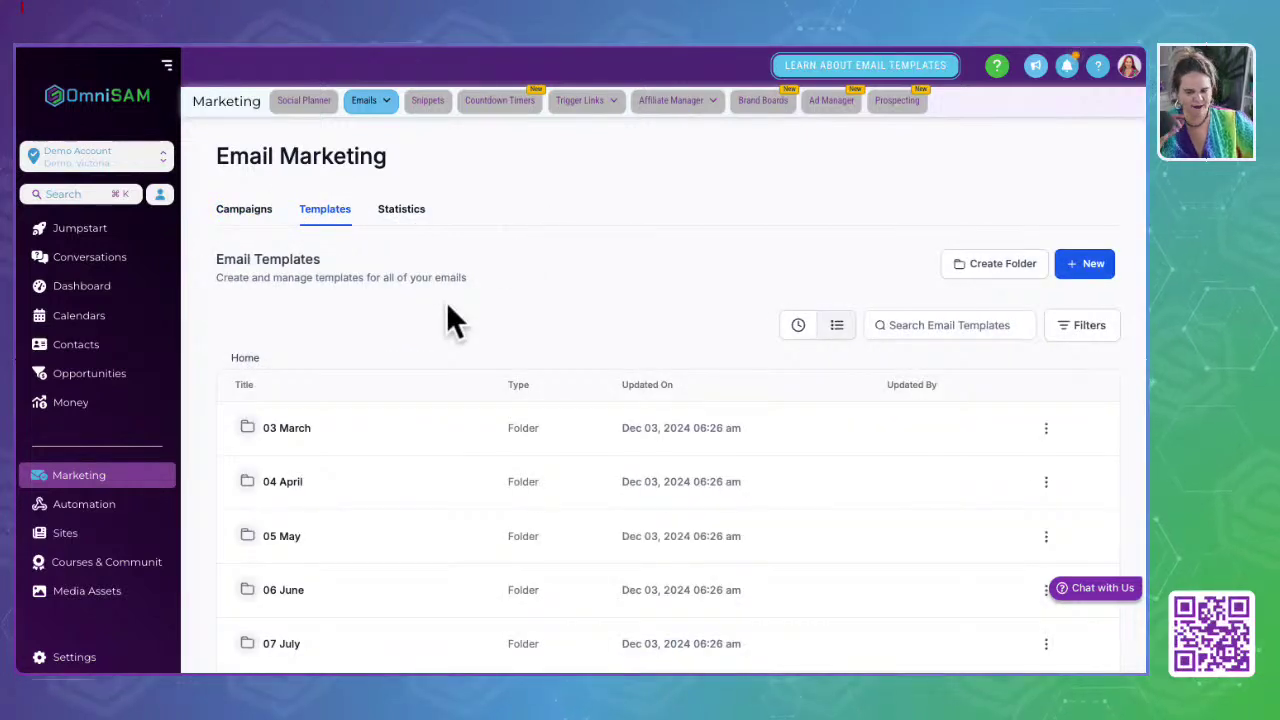
pyautogui.scroll(-3, 443, 560)
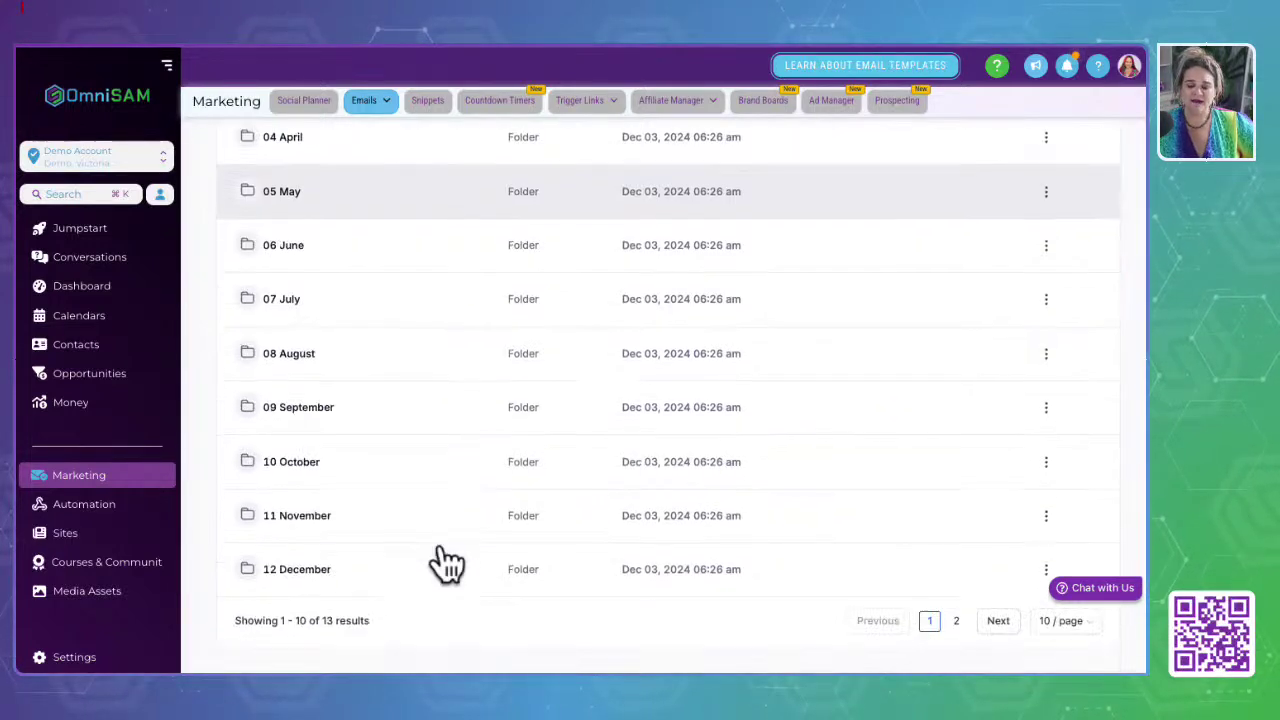
pyautogui.click(1065, 620)
pyautogui.click(1045, 610)
pyautogui.click(1045, 622)
pyautogui.click(1055, 615)
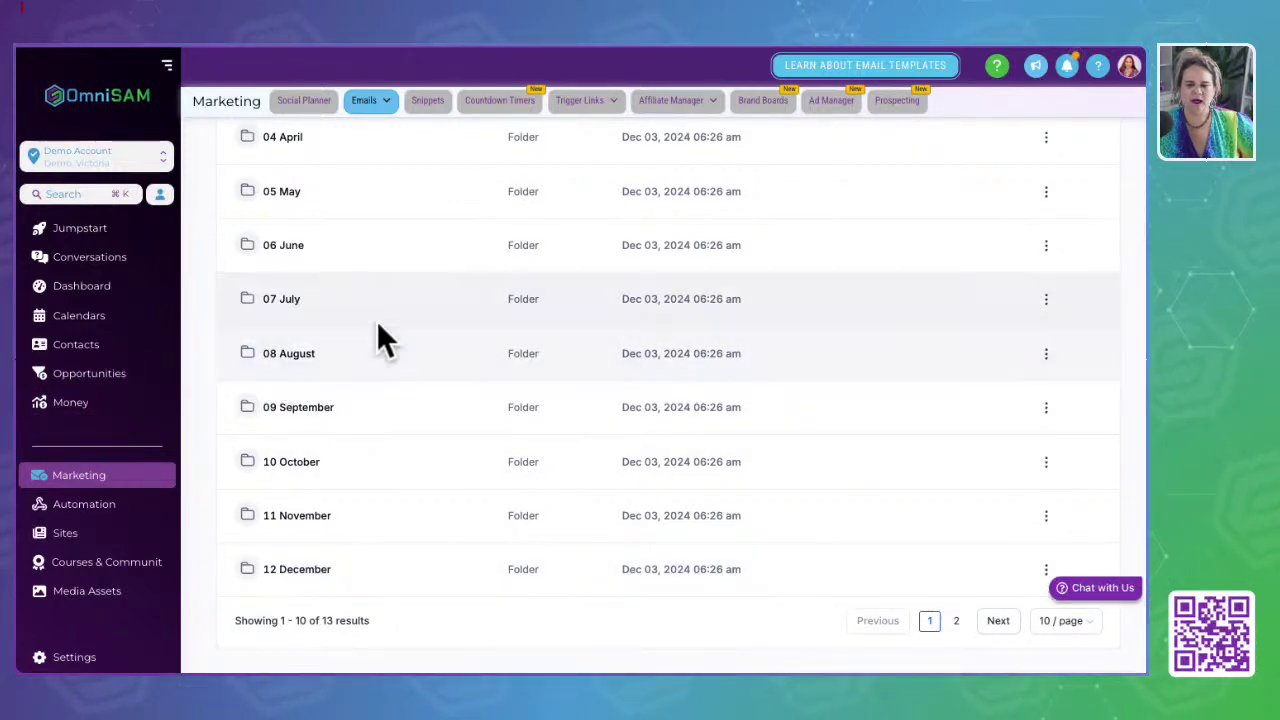
pyautogui.scroll(3, 376, 320)
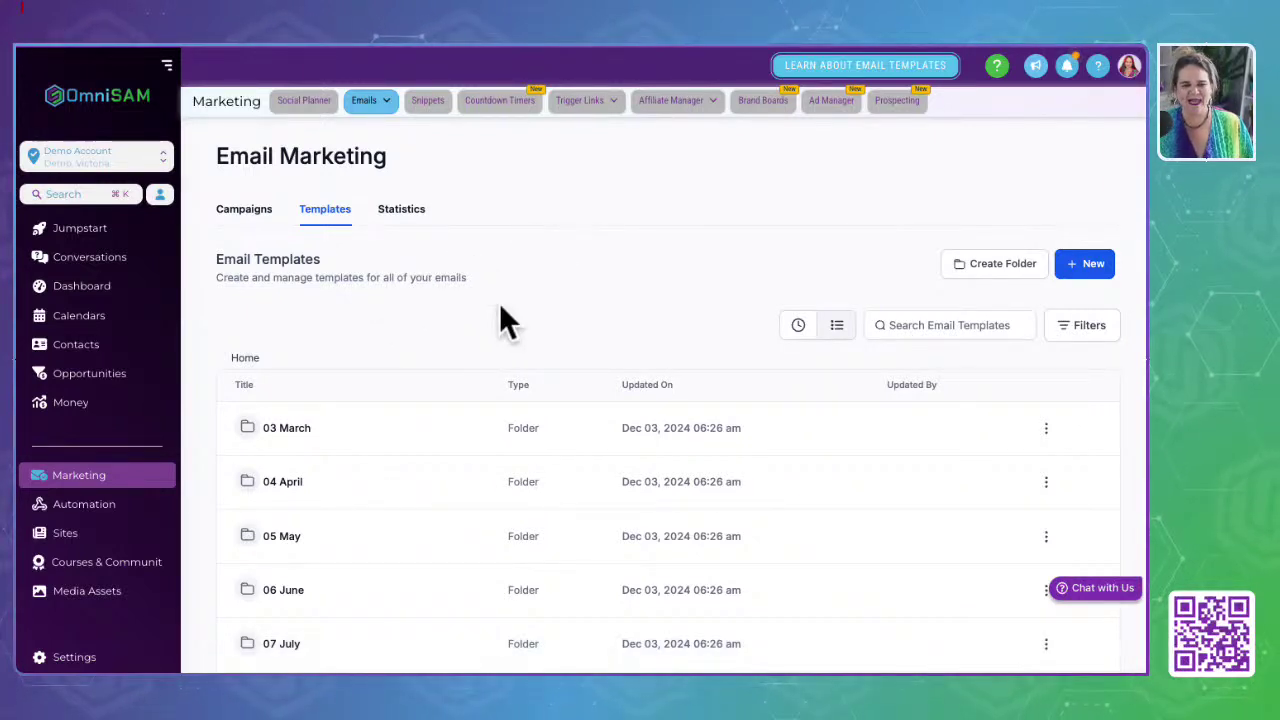
pyautogui.scroll(-3, 371, 377)
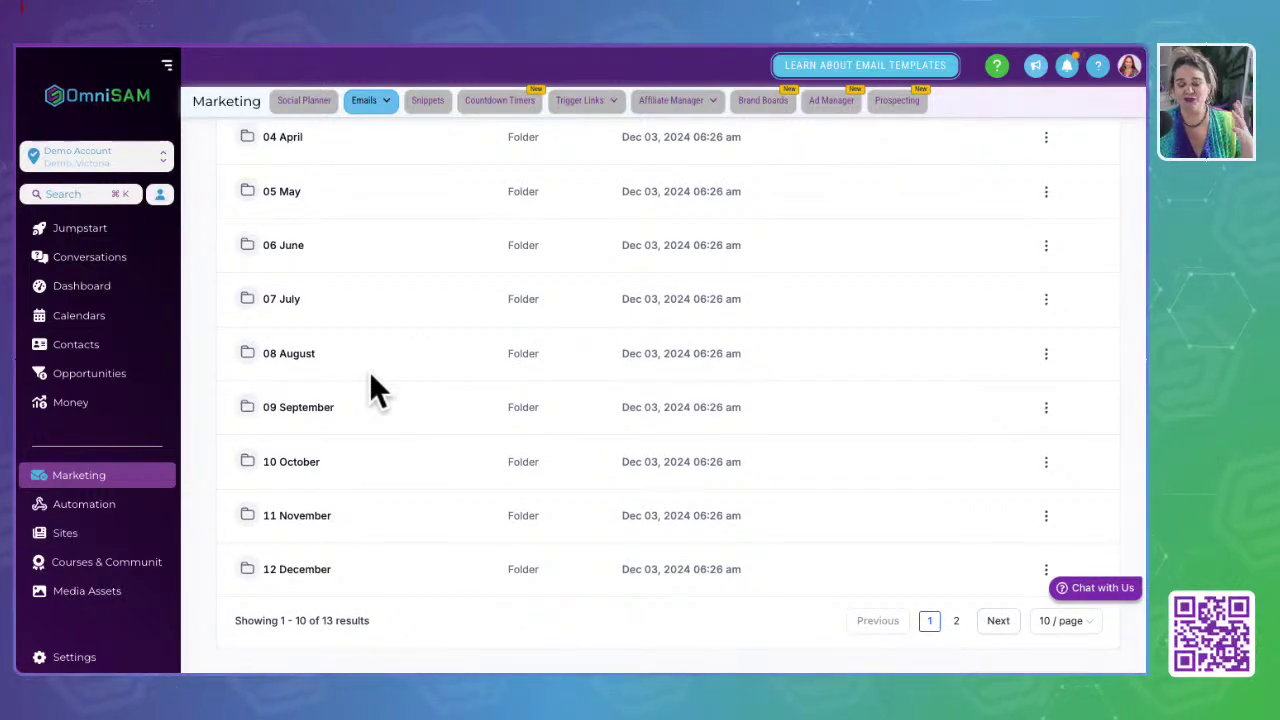
pyautogui.scroll(3, 371, 390)
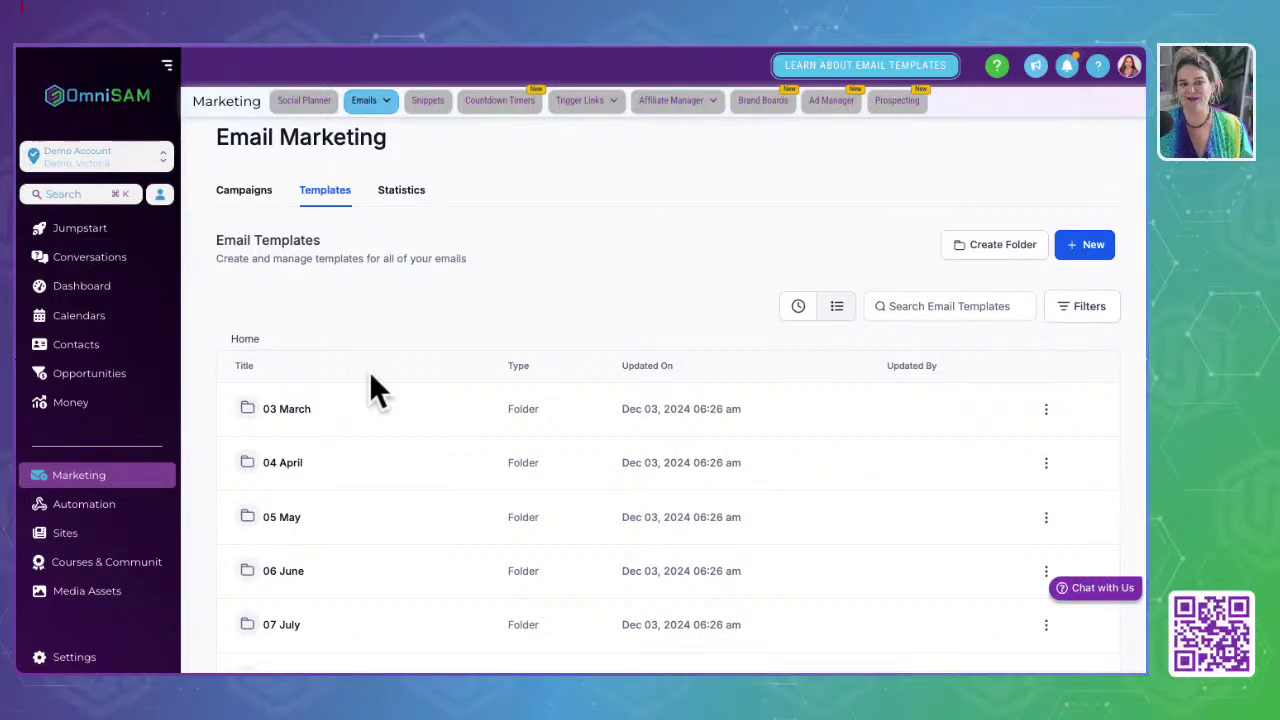
# Step: Review the Email Marketing Statistics for Jan 15–22: AU$0 revenue, 0 orders
pyautogui.click(408, 200)
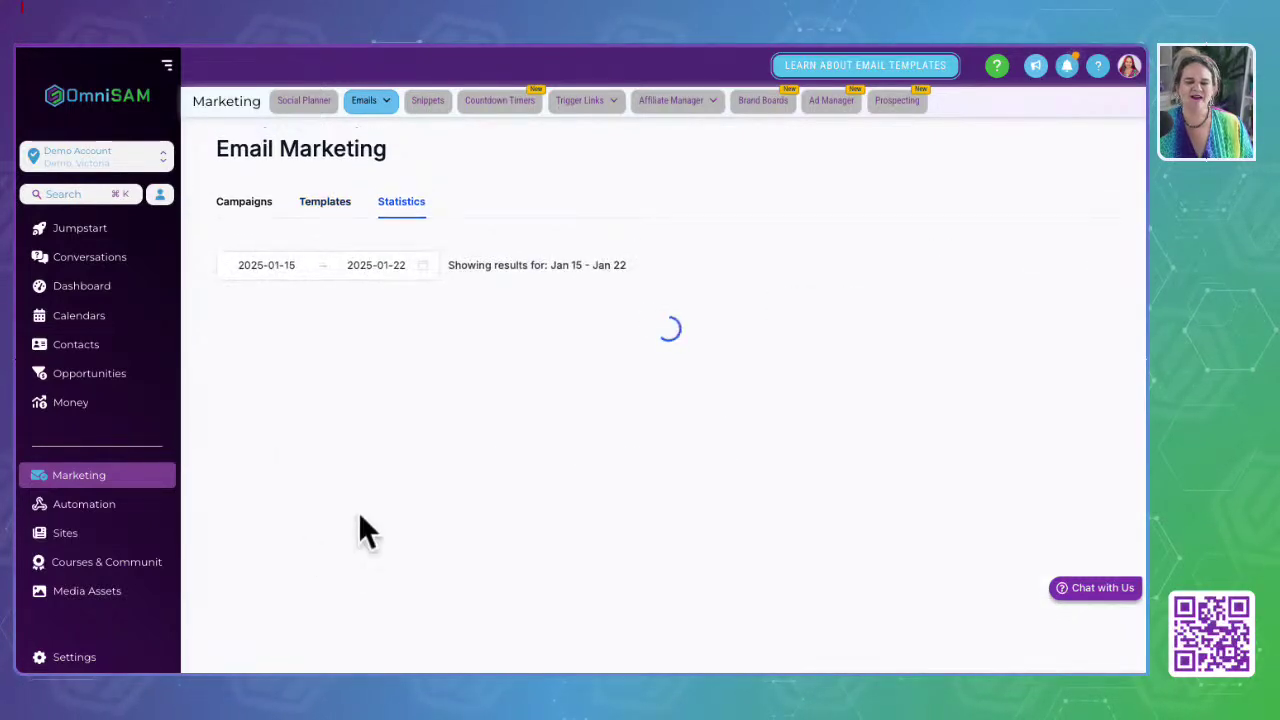
pyautogui.scroll(-3, 357, 470)
pyautogui.scroll(-1, 357, 470)
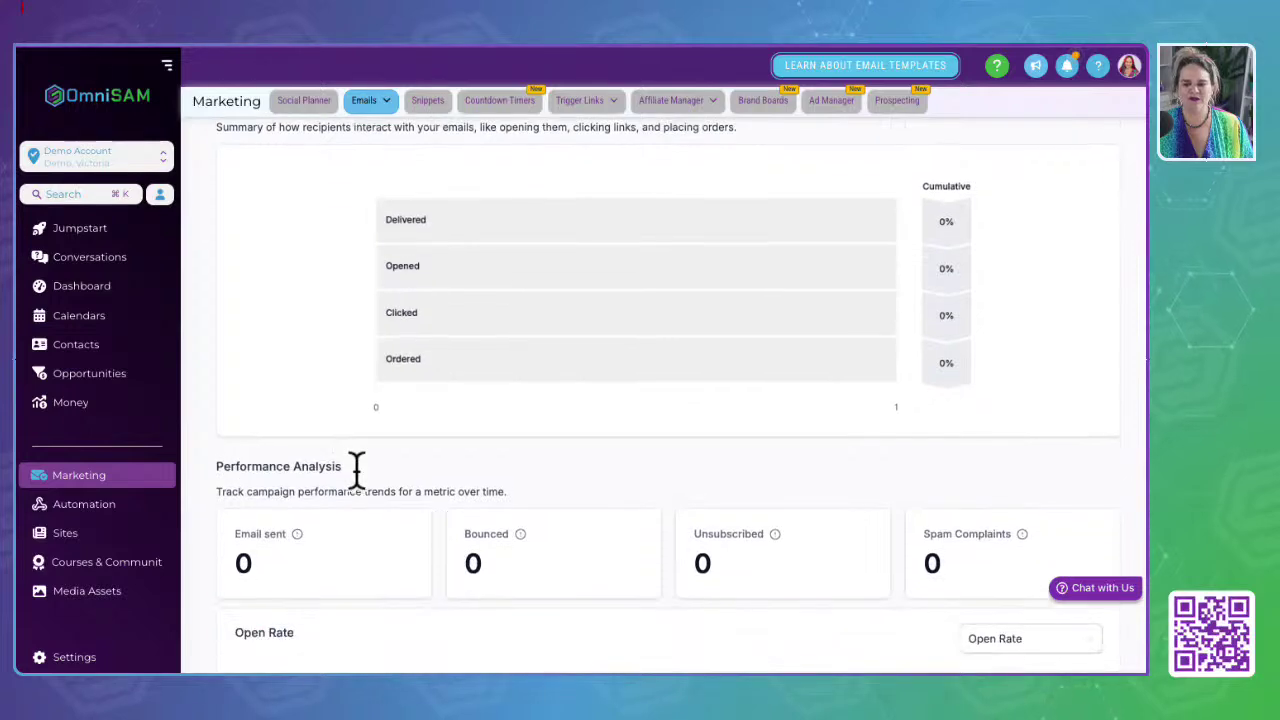
pyautogui.scroll(-7, 357, 470)
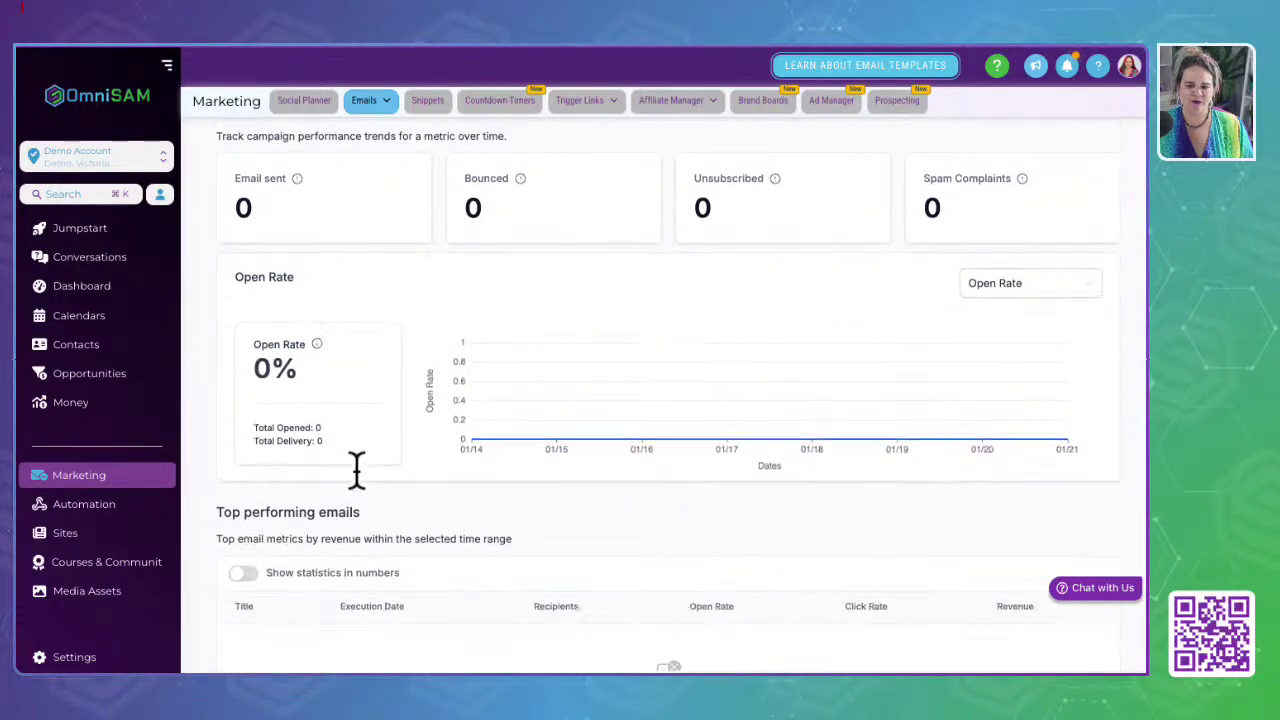
pyautogui.scroll(-2, 357, 470)
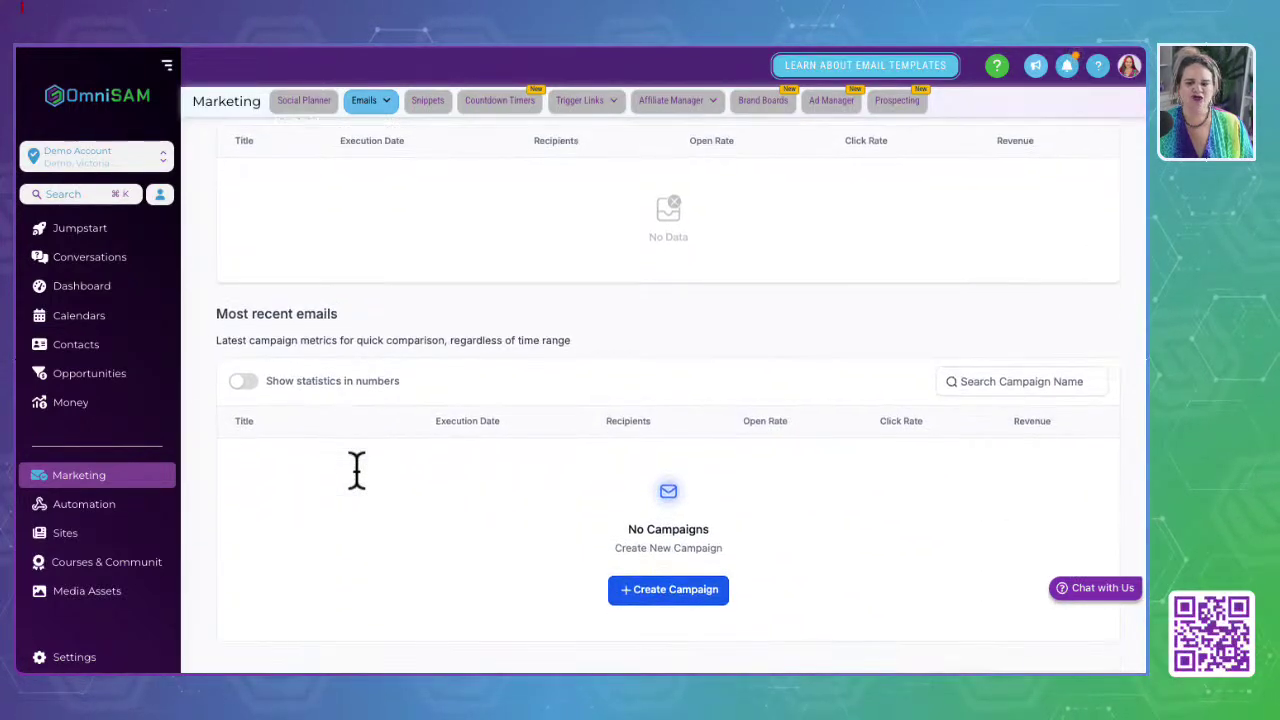
pyautogui.scroll(10, 357, 470)
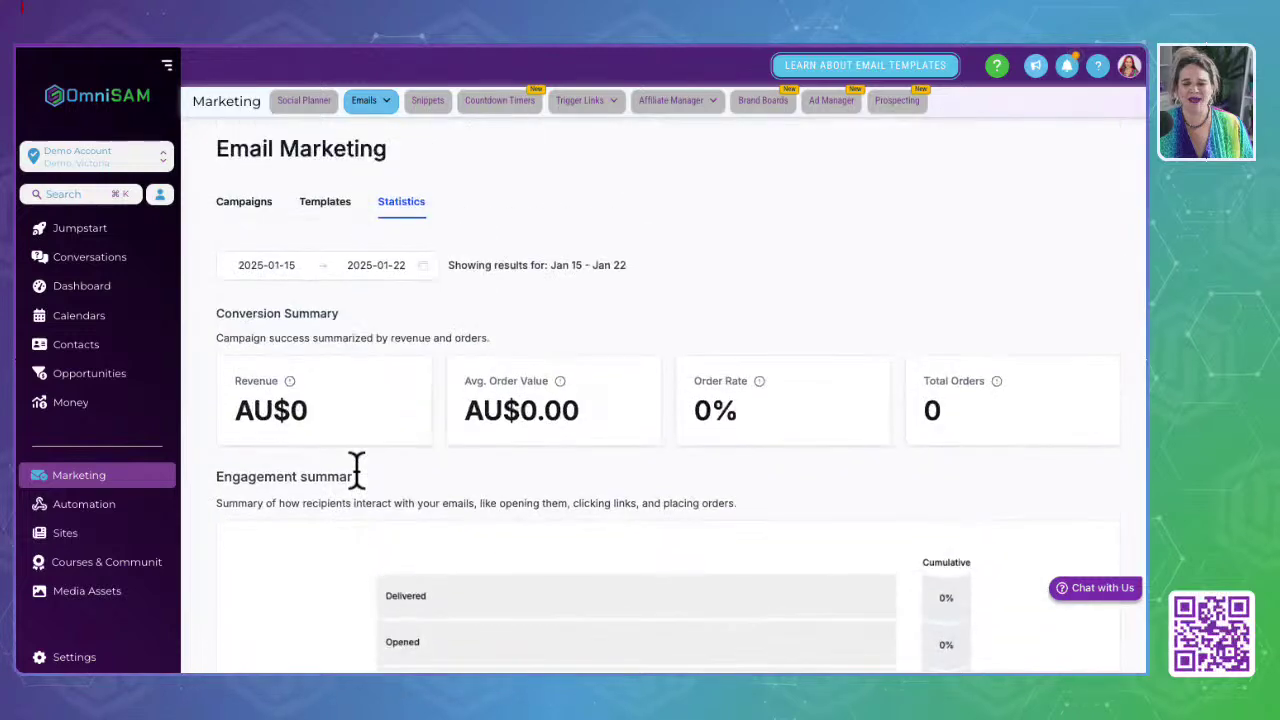
# Step: Open the delivery statistics for the 7.09 September Nurture Automation workflow campaign
pyautogui.click(244, 204)
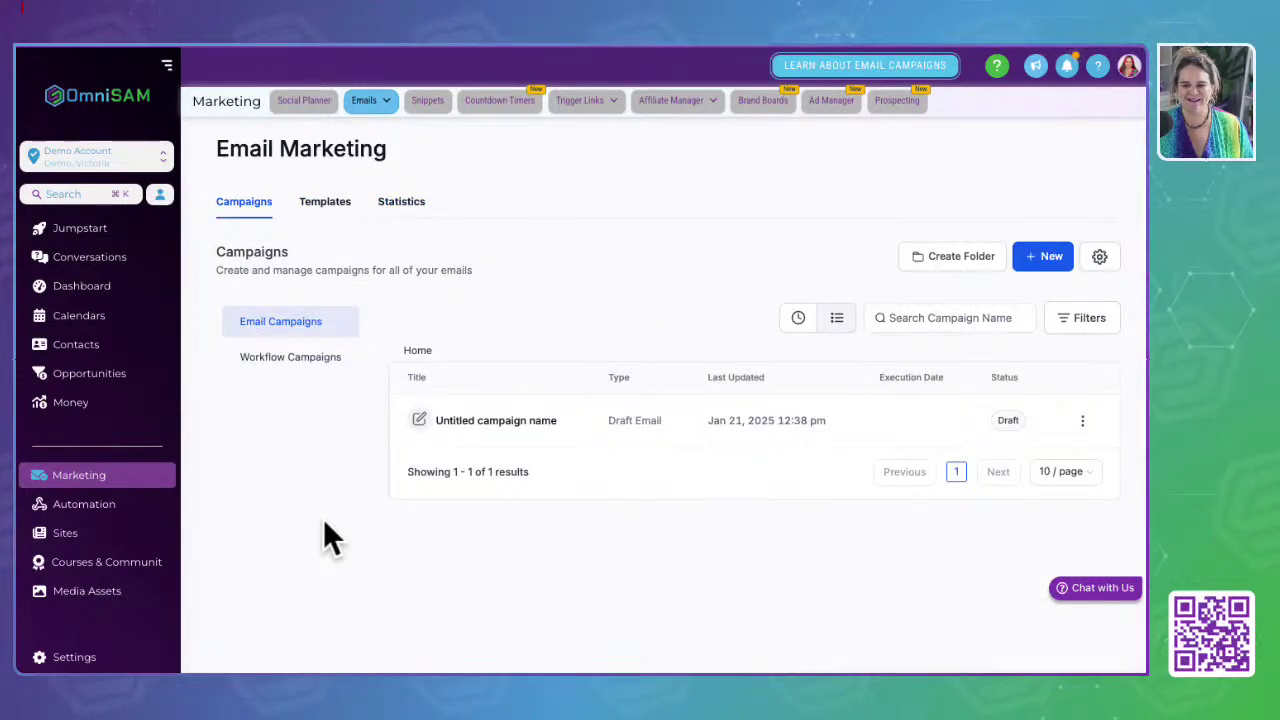
pyautogui.click(300, 360)
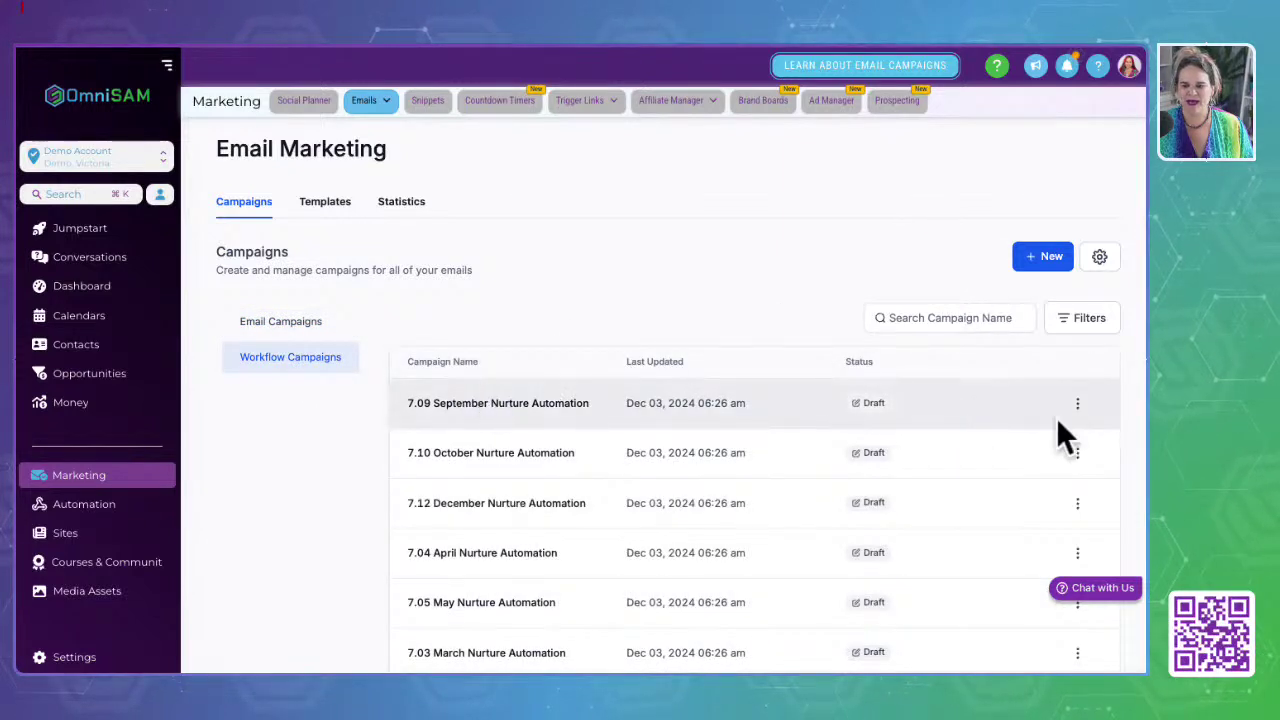
pyautogui.click(1078, 403)
pyautogui.click(1078, 372)
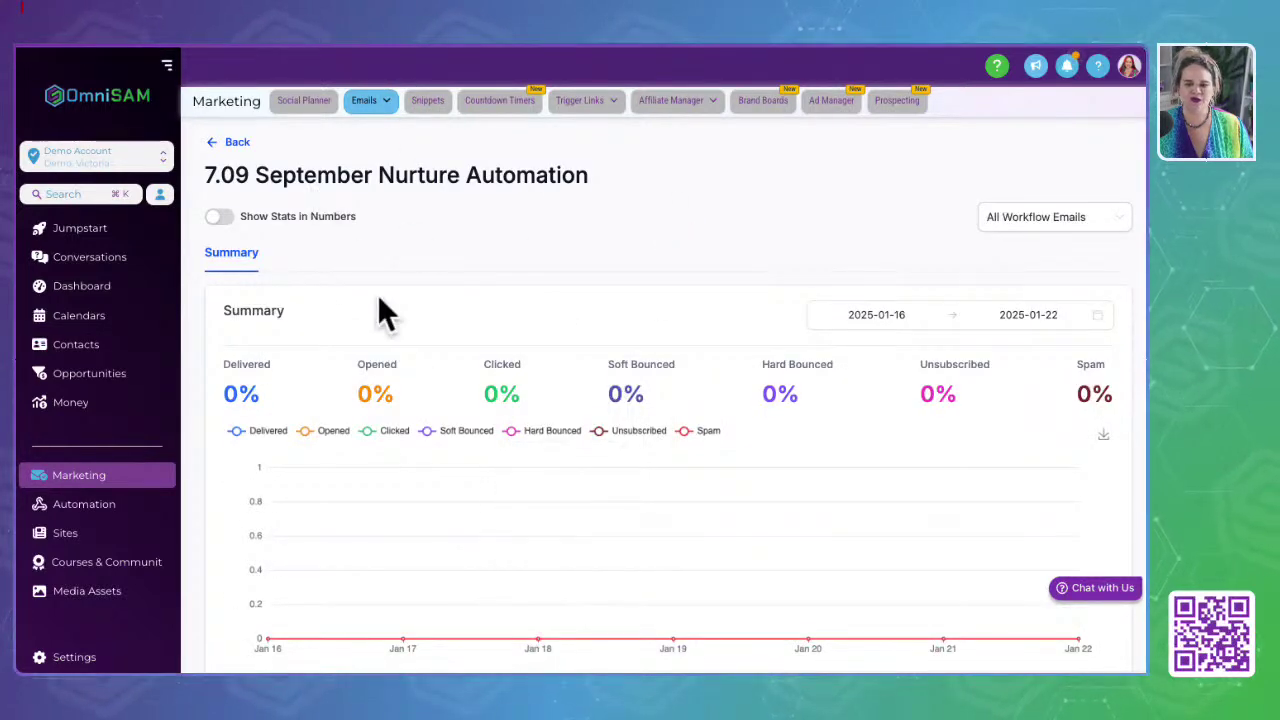
# Step: Move through the Emails and Snippets pages to the empty Countdown Timers page
pyautogui.click(372, 100)
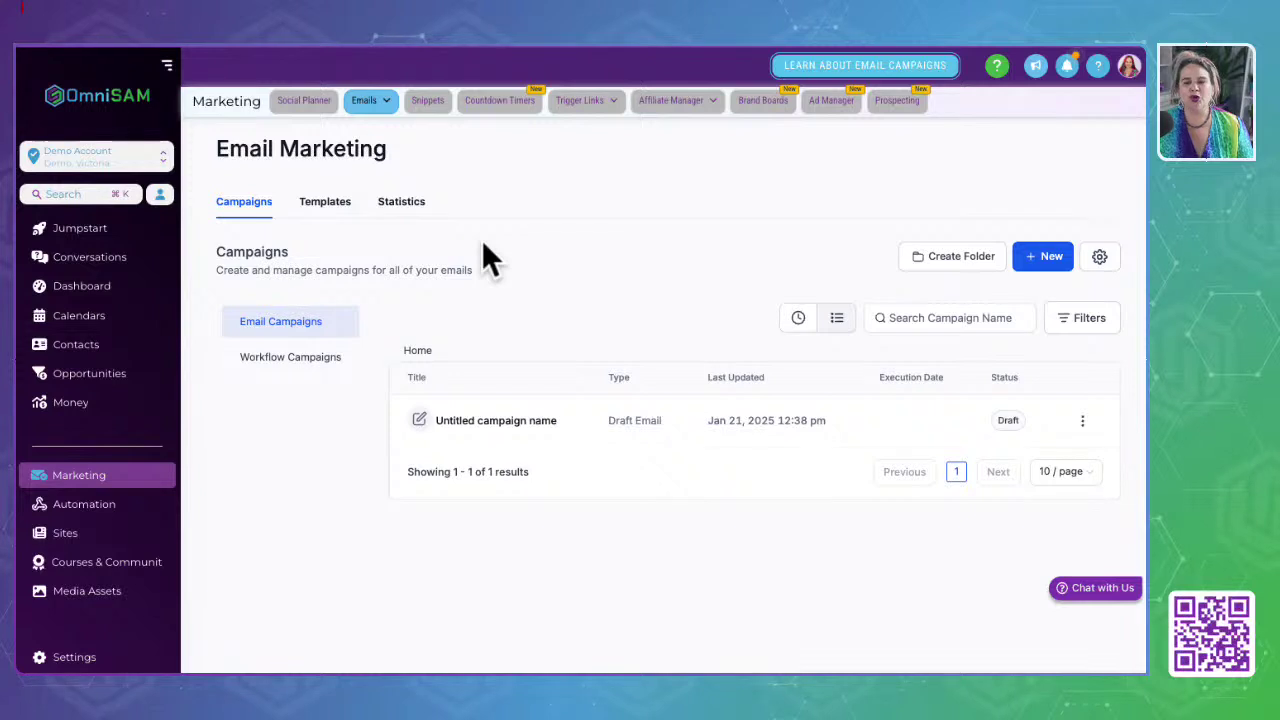
pyautogui.click(428, 101)
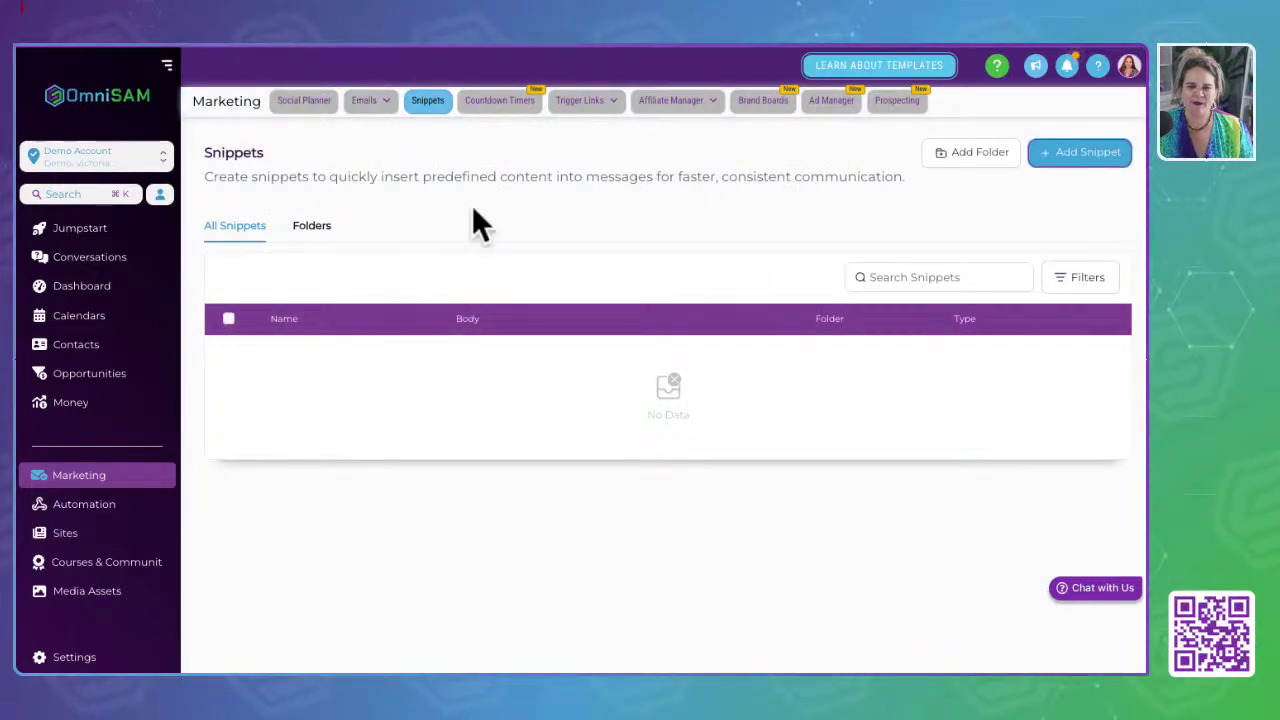
pyautogui.click(493, 103)
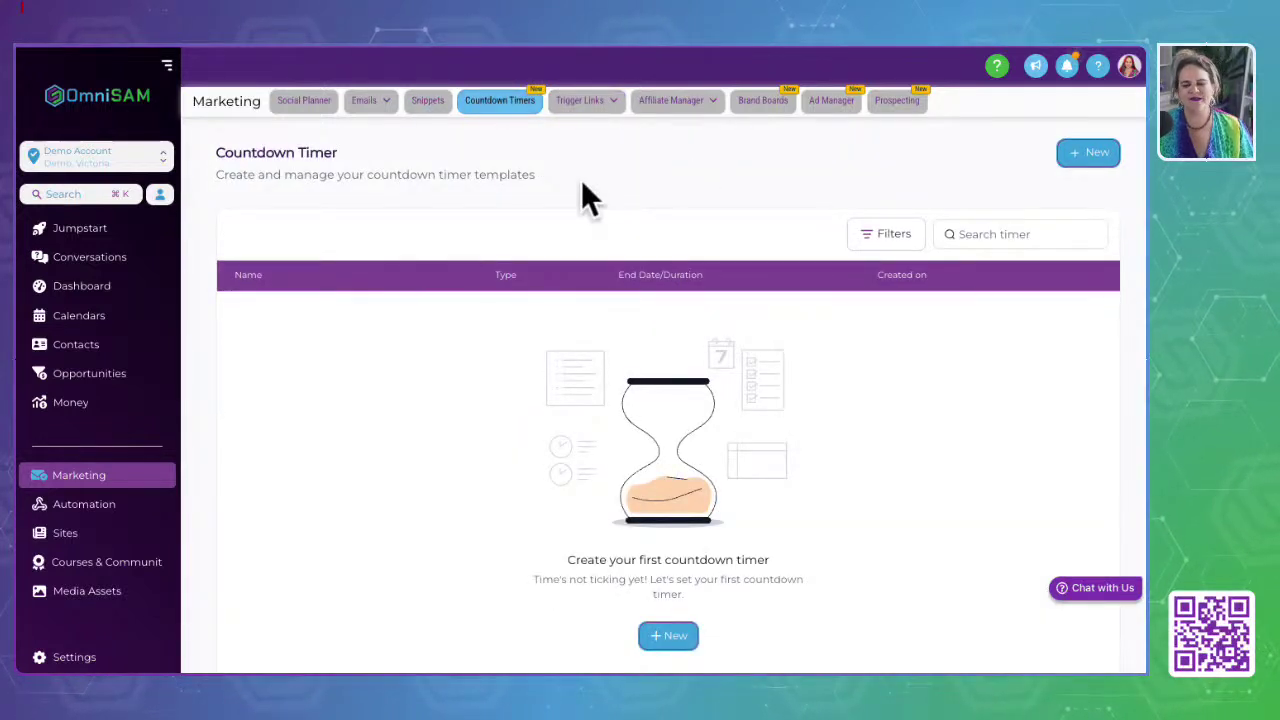
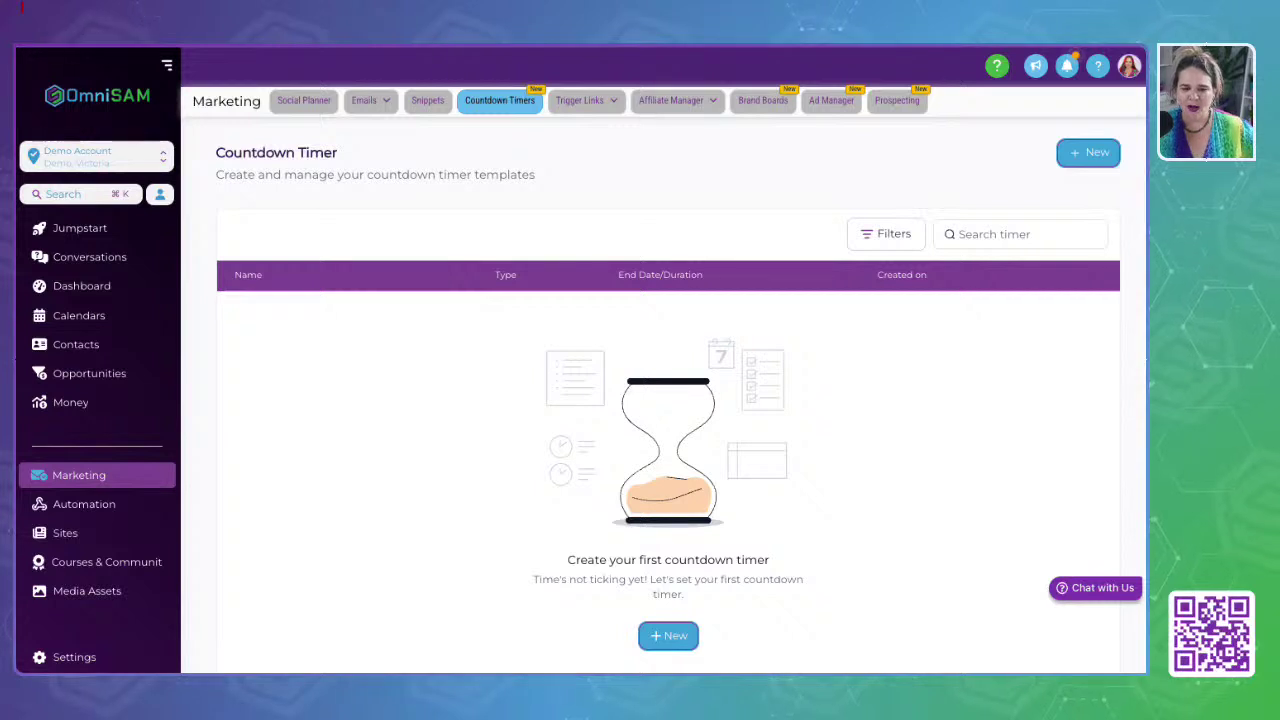
# Step: Switch from Countdown Timers to the Trigger Links page, which has no links yet
pyautogui.moveTo(582, 103)
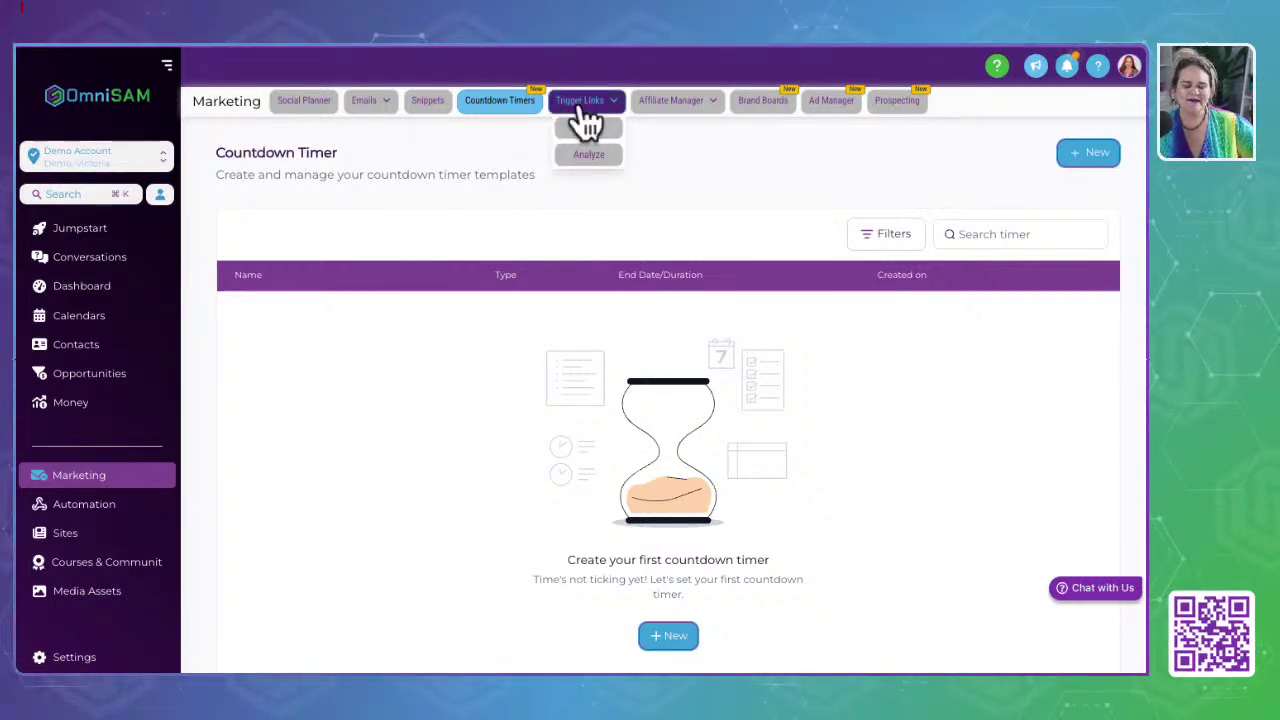
pyautogui.click(581, 104)
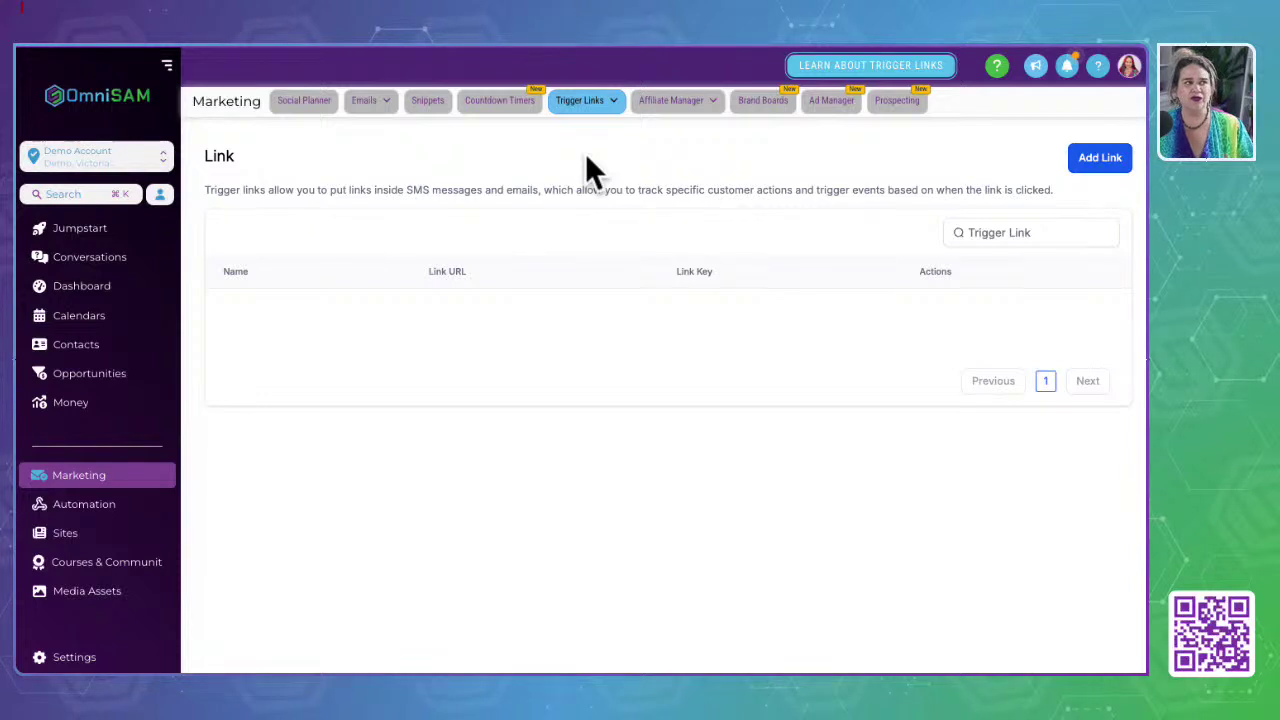
# Step: Review the Affiliate Manager revenue dashboard, then move to the empty Brand Boards page
pyautogui.click(682, 104)
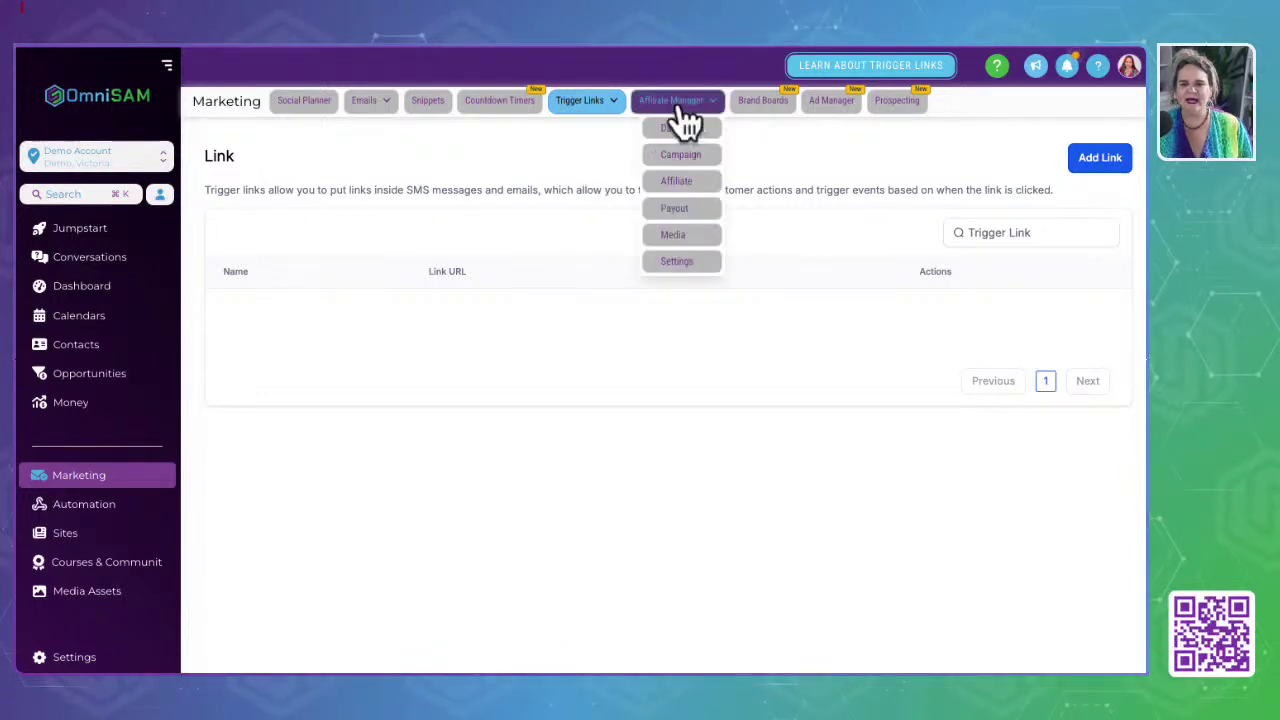
pyautogui.click(686, 126)
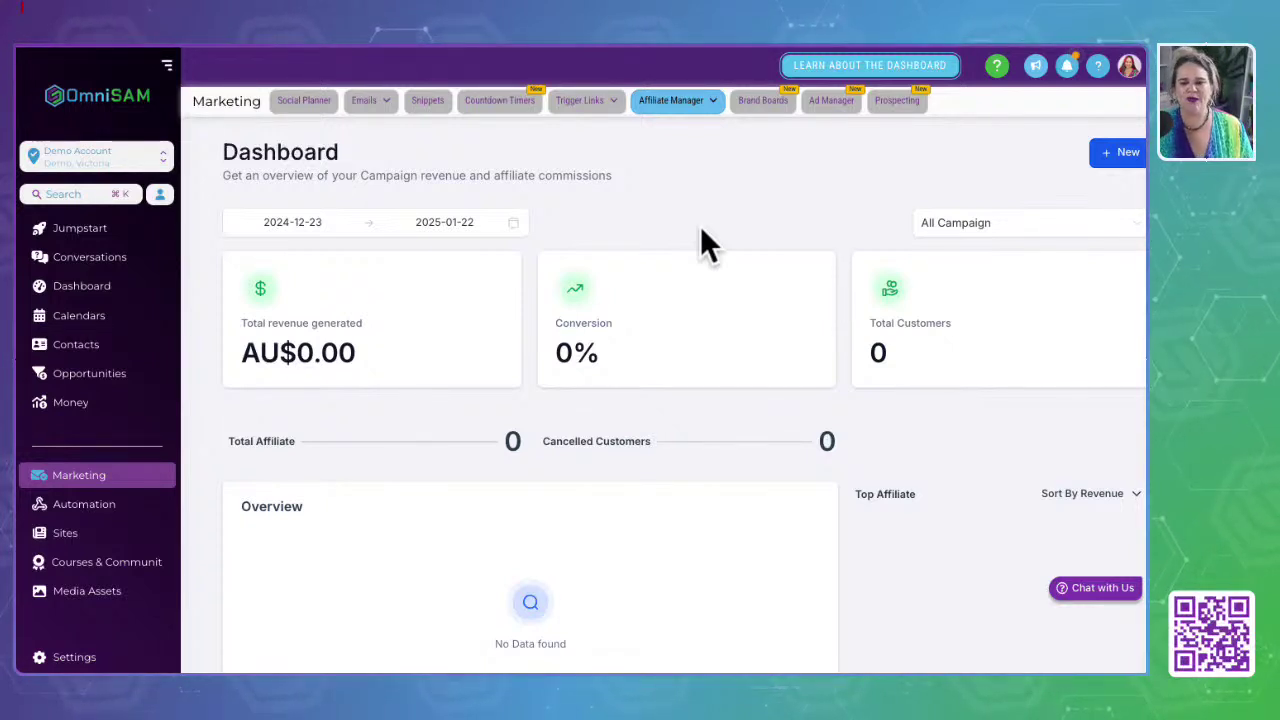
pyautogui.moveTo(663, 100)
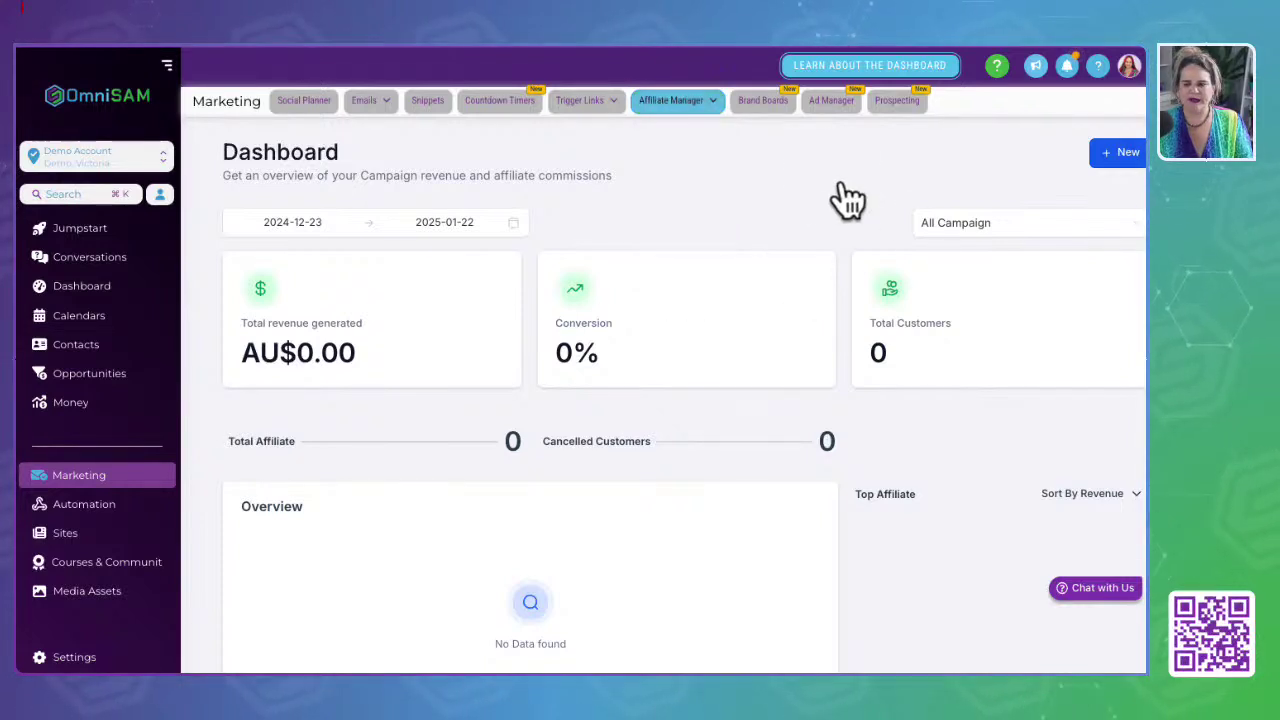
pyautogui.click(768, 103)
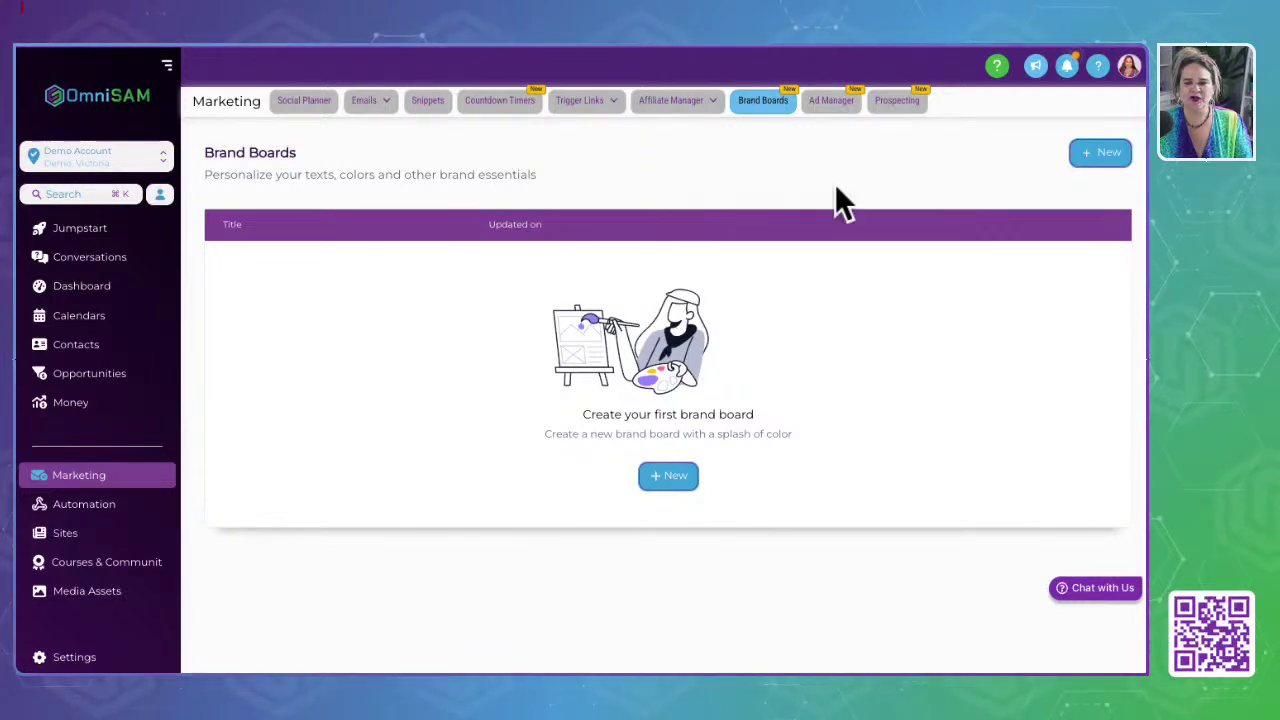
# Step: Look over the Ad Manager welcome page, then view Prospecting's $45/month marketing audit reports
pyautogui.click(831, 101)
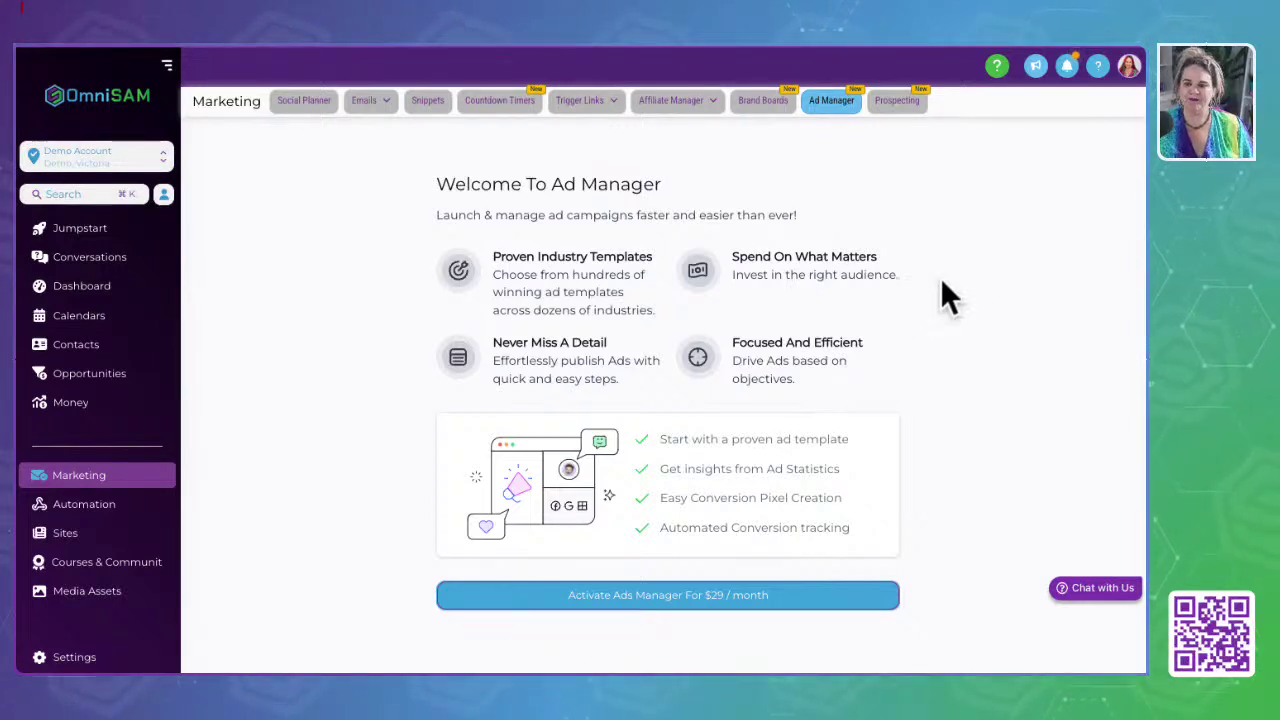
pyautogui.click(900, 102)
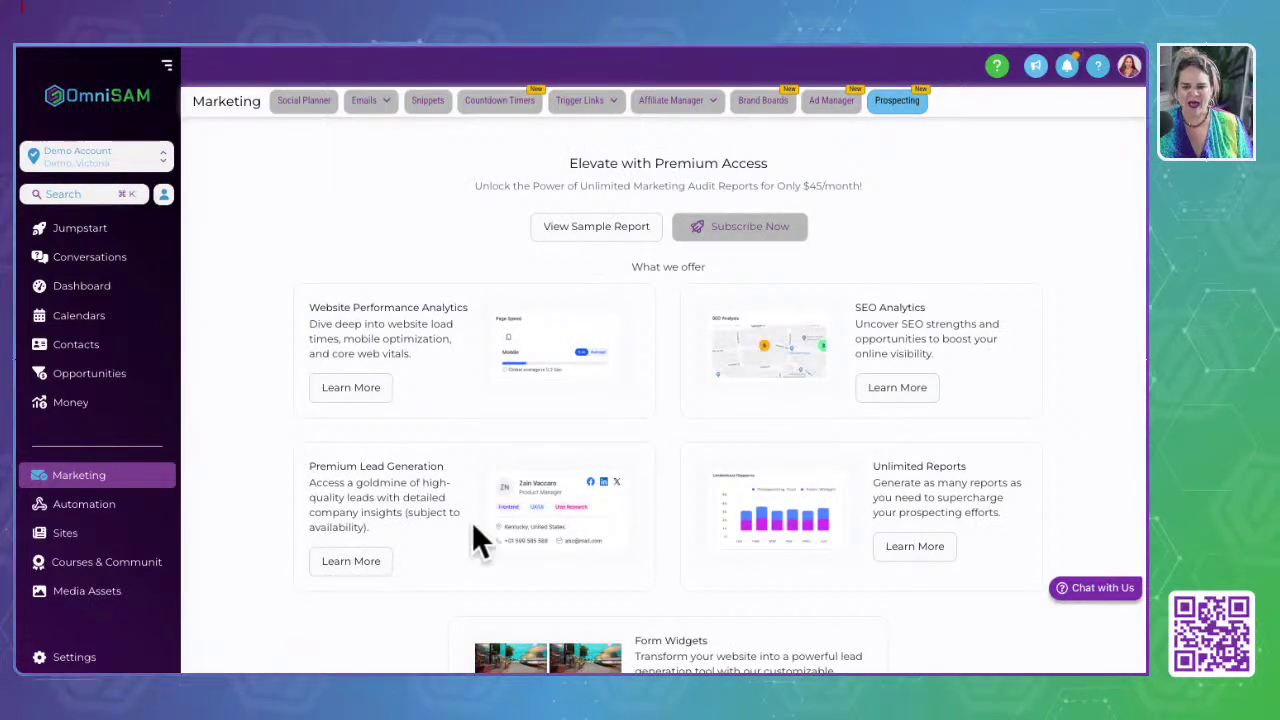
# Step: Leave Prospecting for the Automation Workflow List with six pre-built folders like Invoicing
pyautogui.scroll(-2, 474, 528)
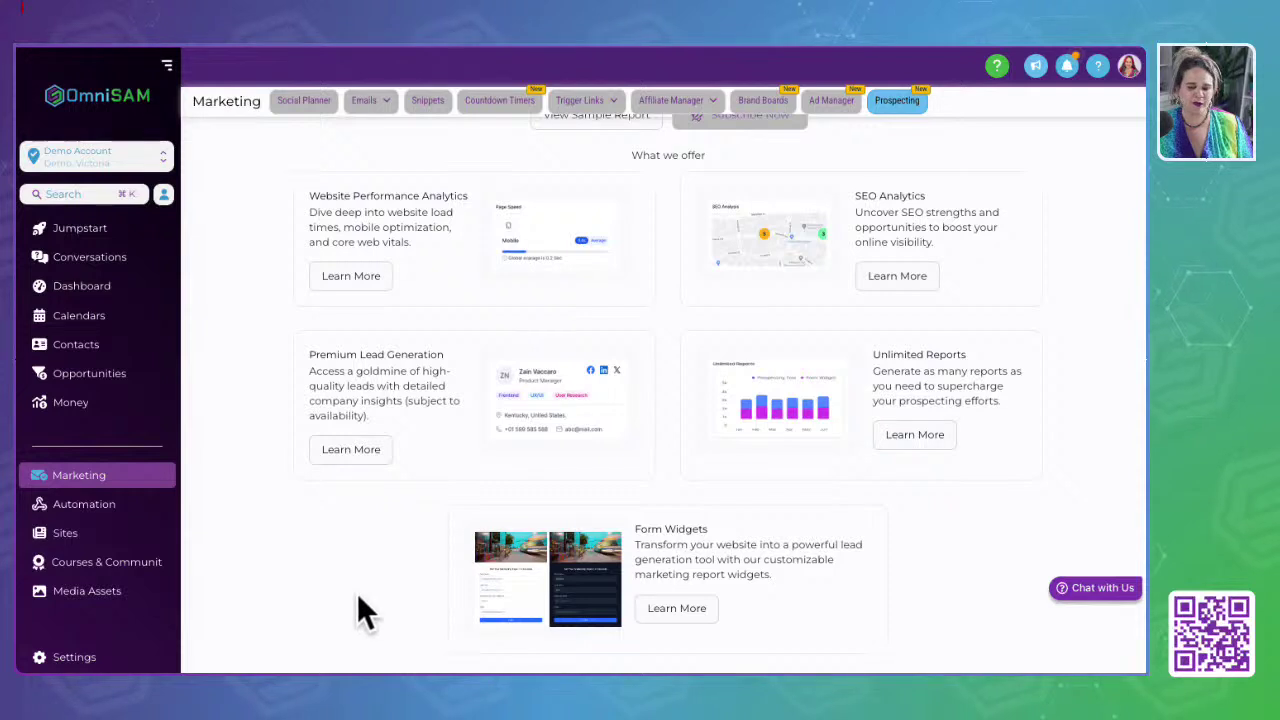
pyautogui.scroll(2, 358, 598)
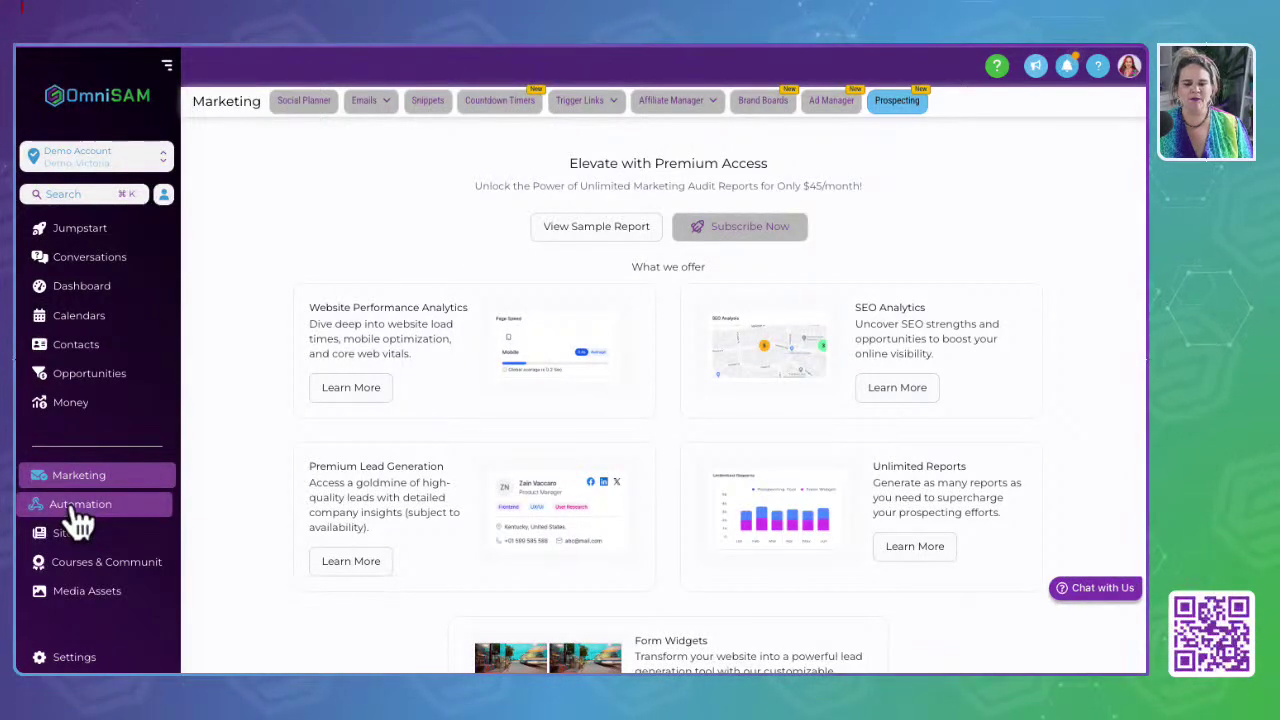
pyautogui.click(283, 250)
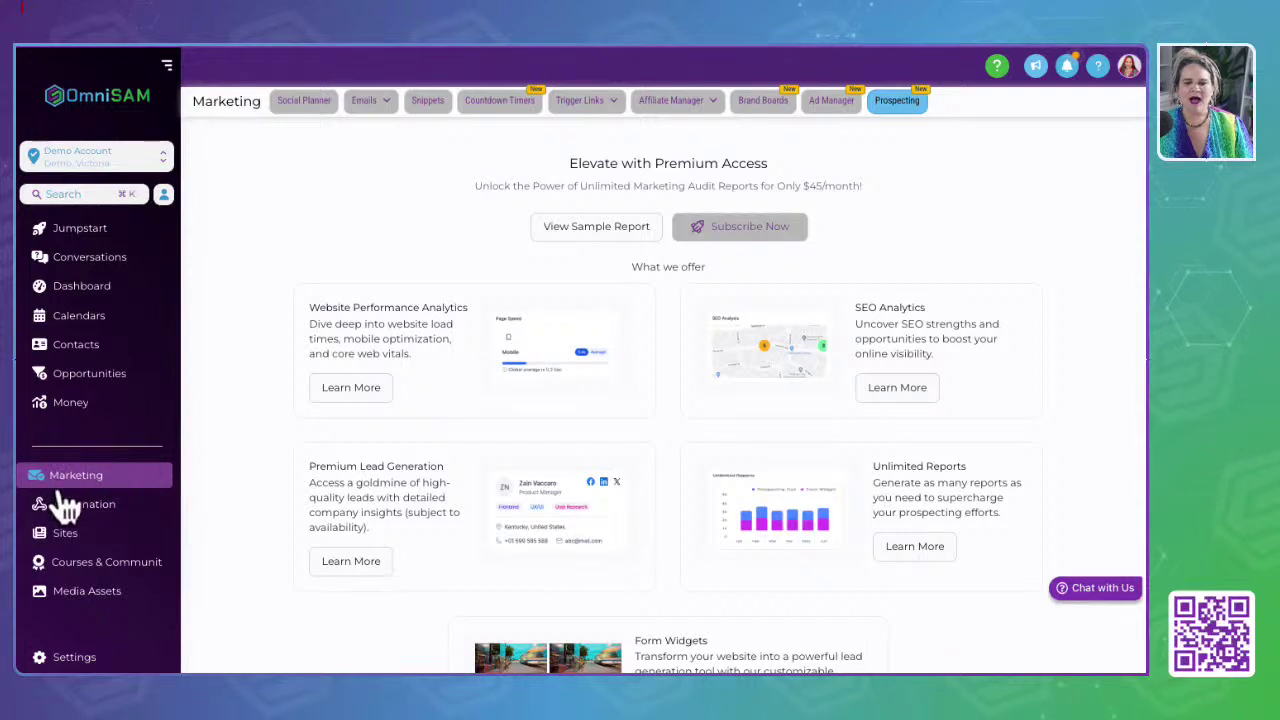
pyautogui.click(290, 104)
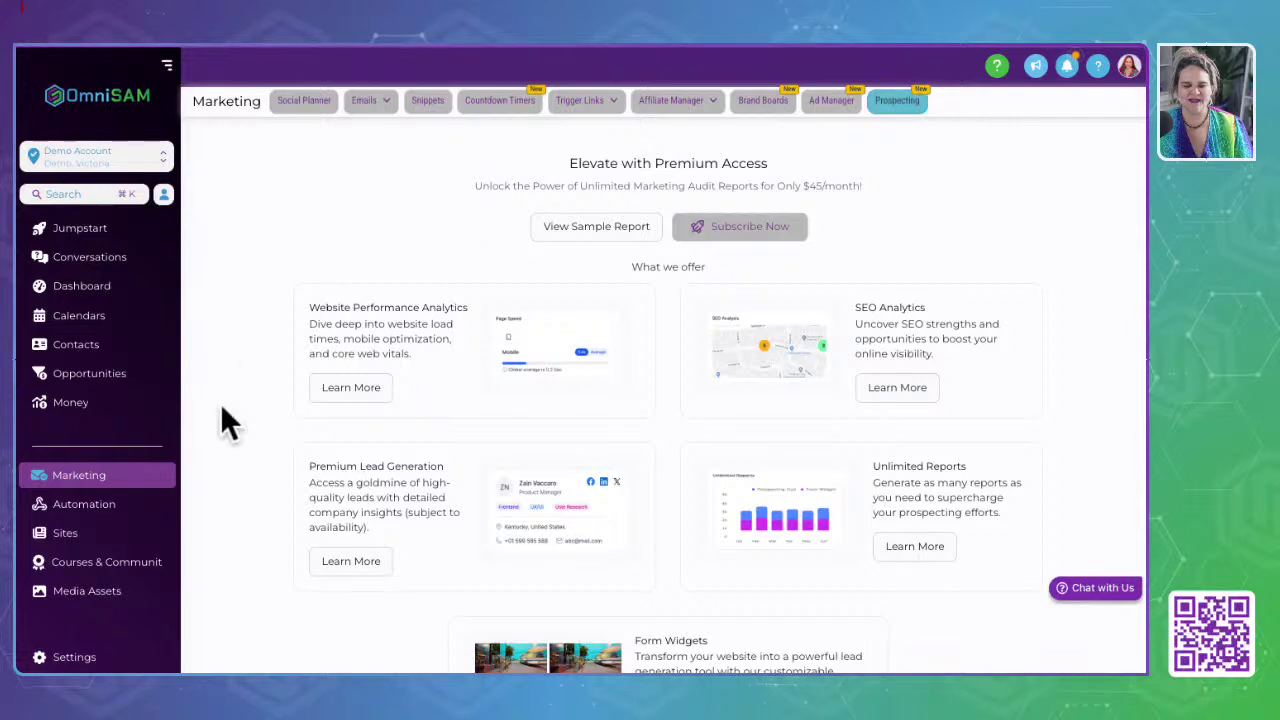
pyautogui.click(86, 510)
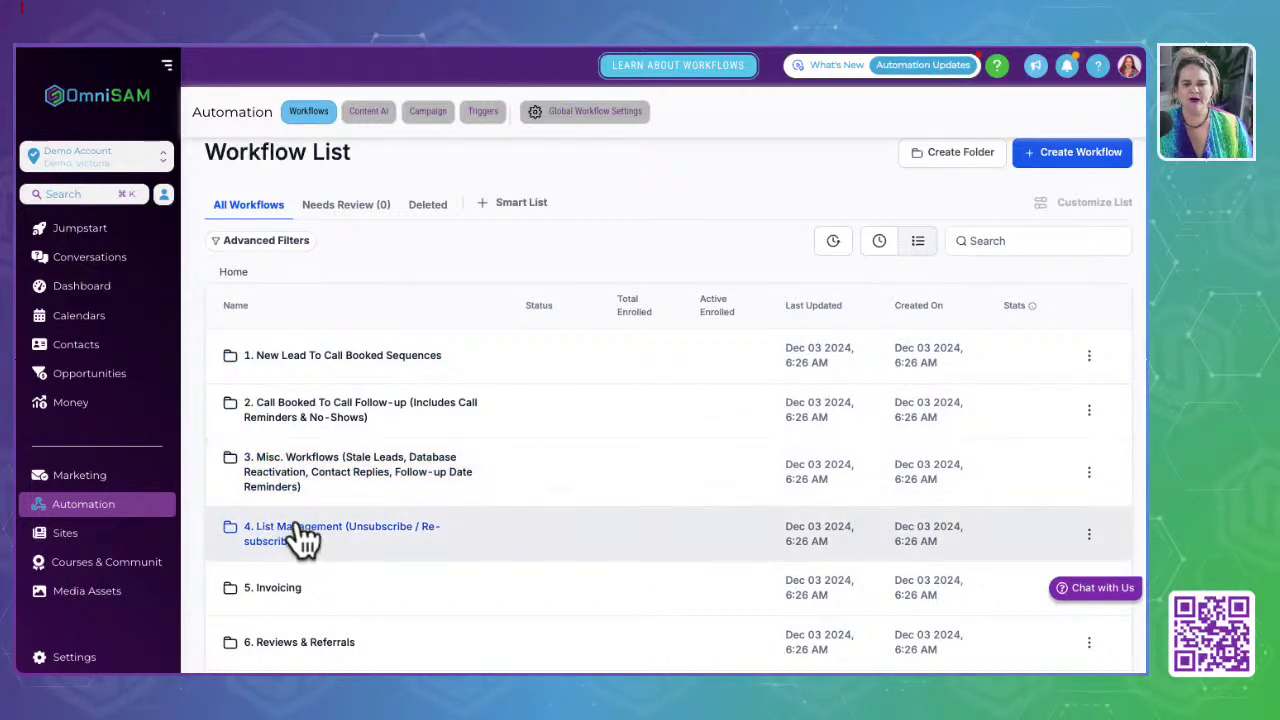
# Step: Check the Needs Review and Deleted workflow lists
pyautogui.scroll(-1, 312, 535)
pyautogui.scroll(-2, 313, 540)
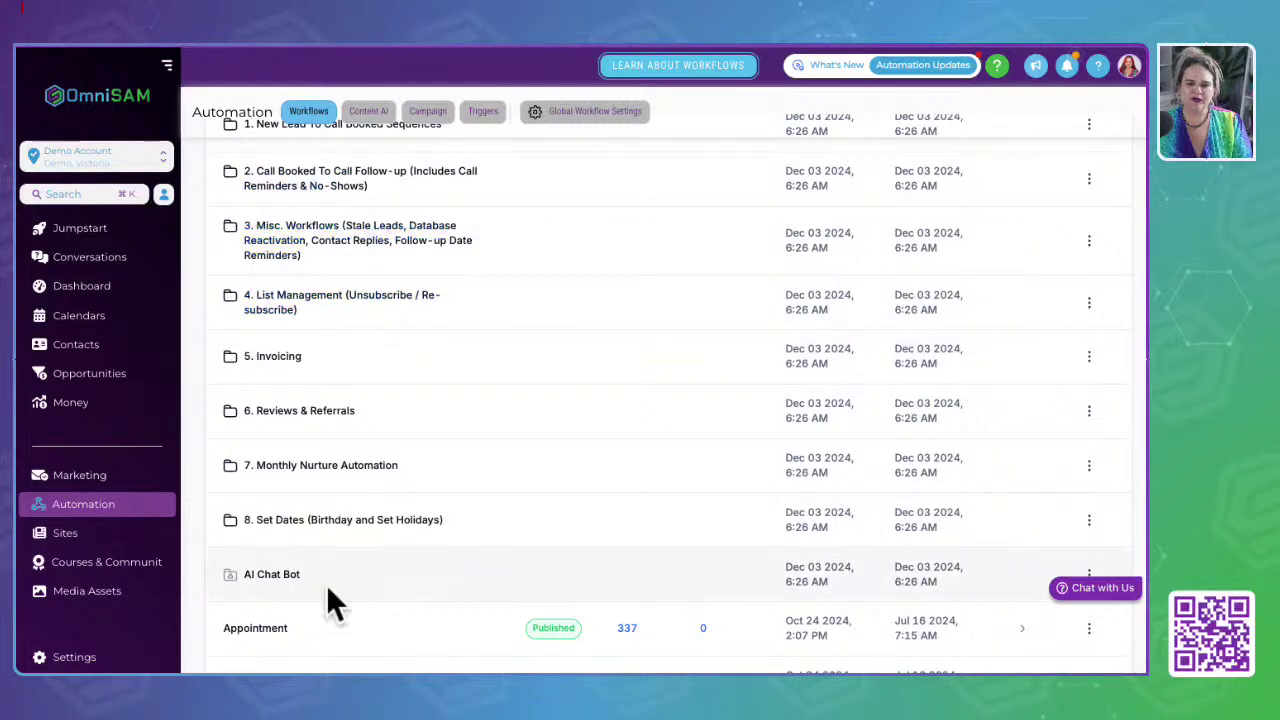
pyautogui.scroll(3, 364, 496)
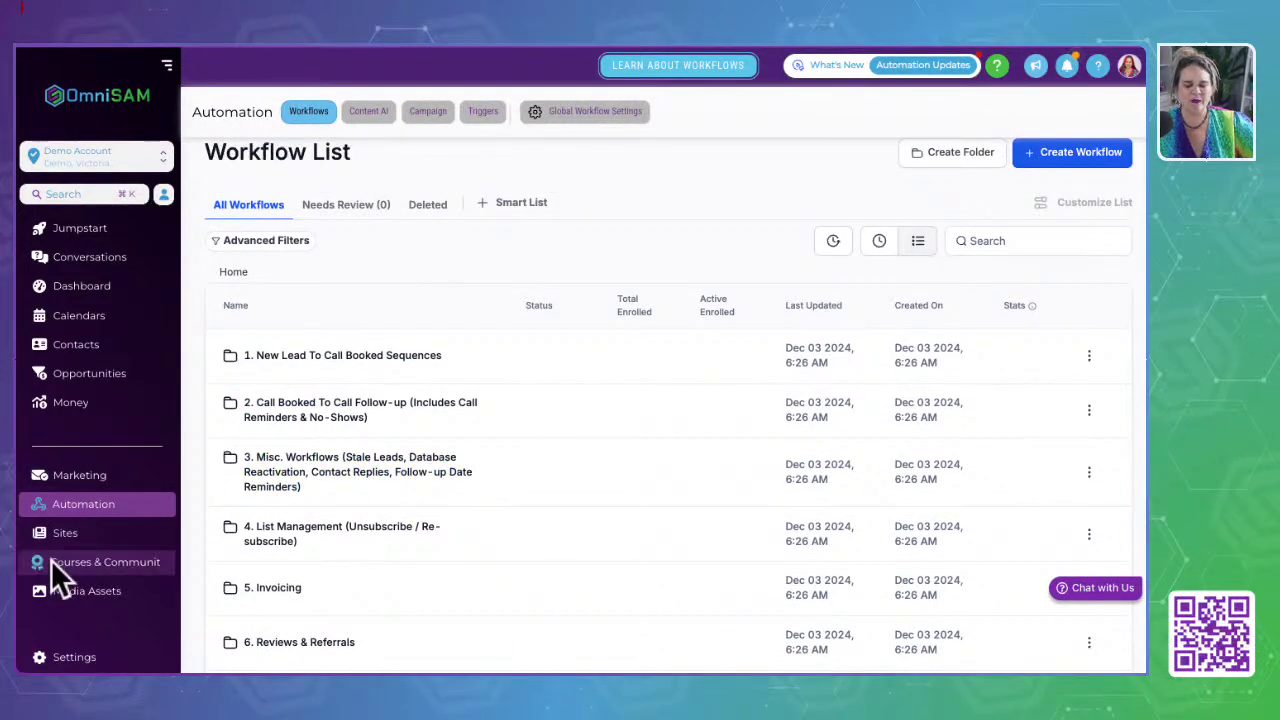
pyautogui.click(330, 210)
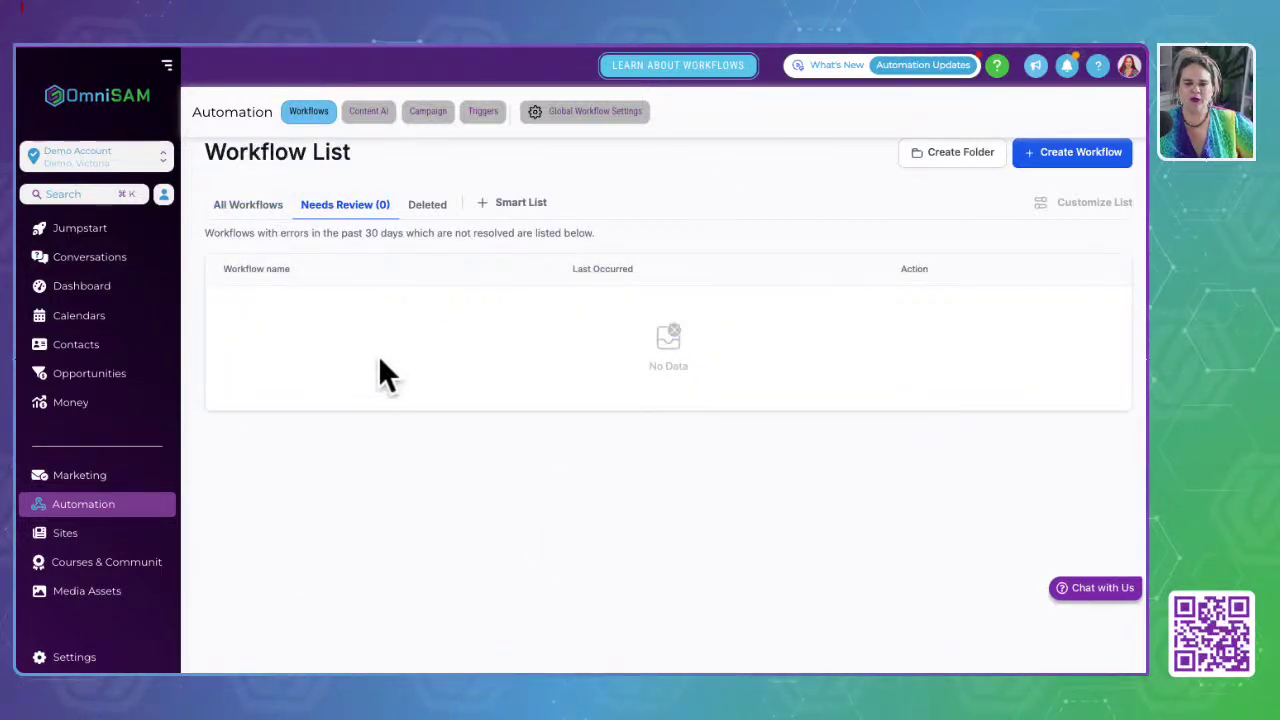
pyautogui.click(427, 206)
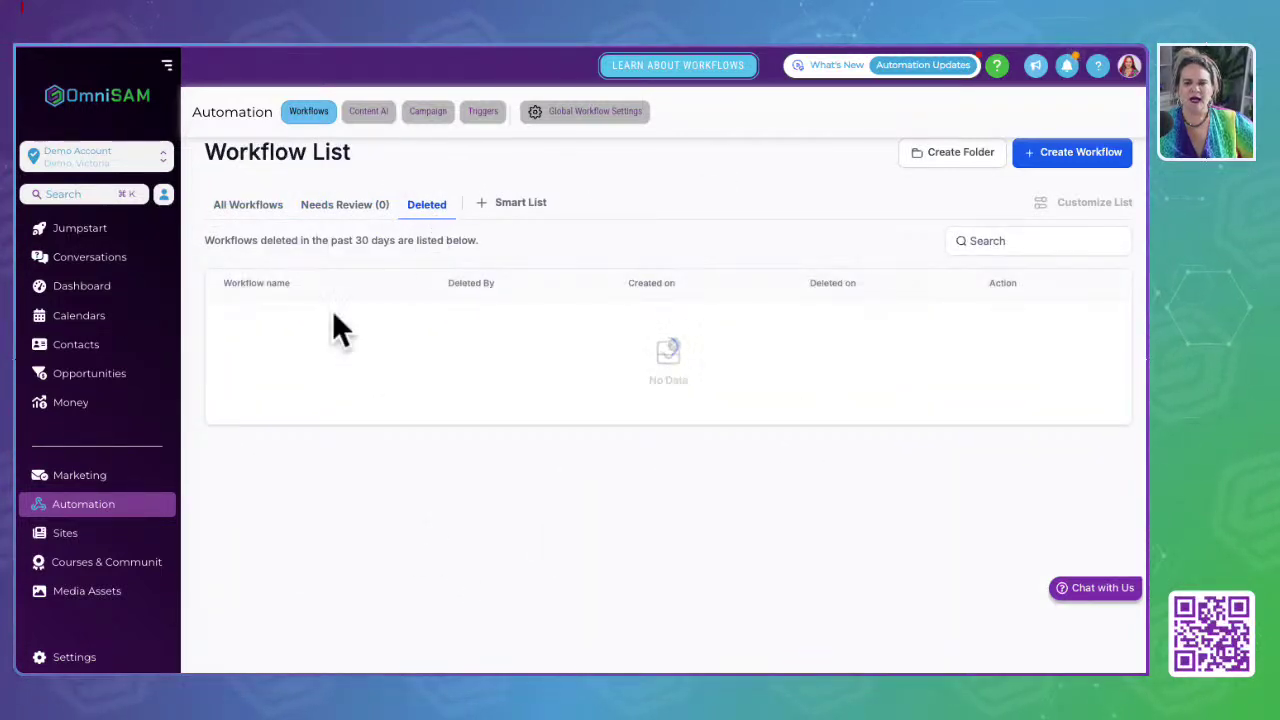
# Step: Try a new smart list, close its panel, and go to the empty Content AI page
pyautogui.click(585, 204)
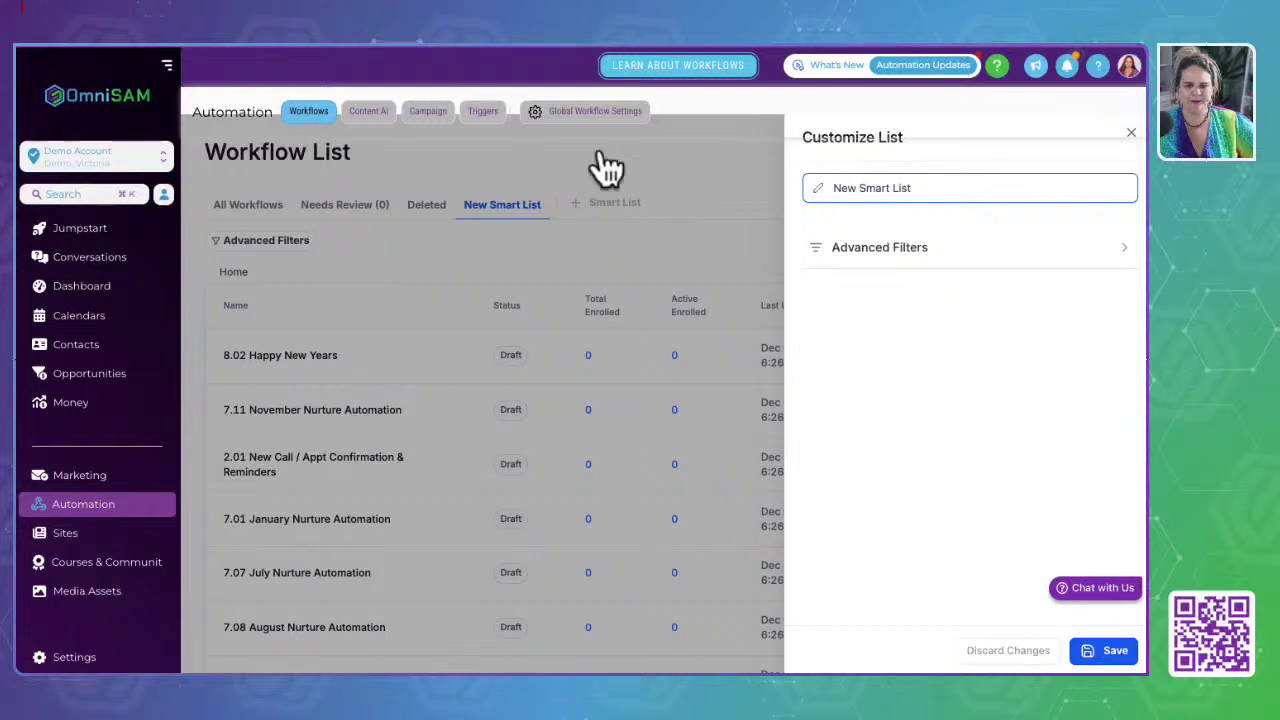
pyautogui.click(423, 243)
pyautogui.click(363, 112)
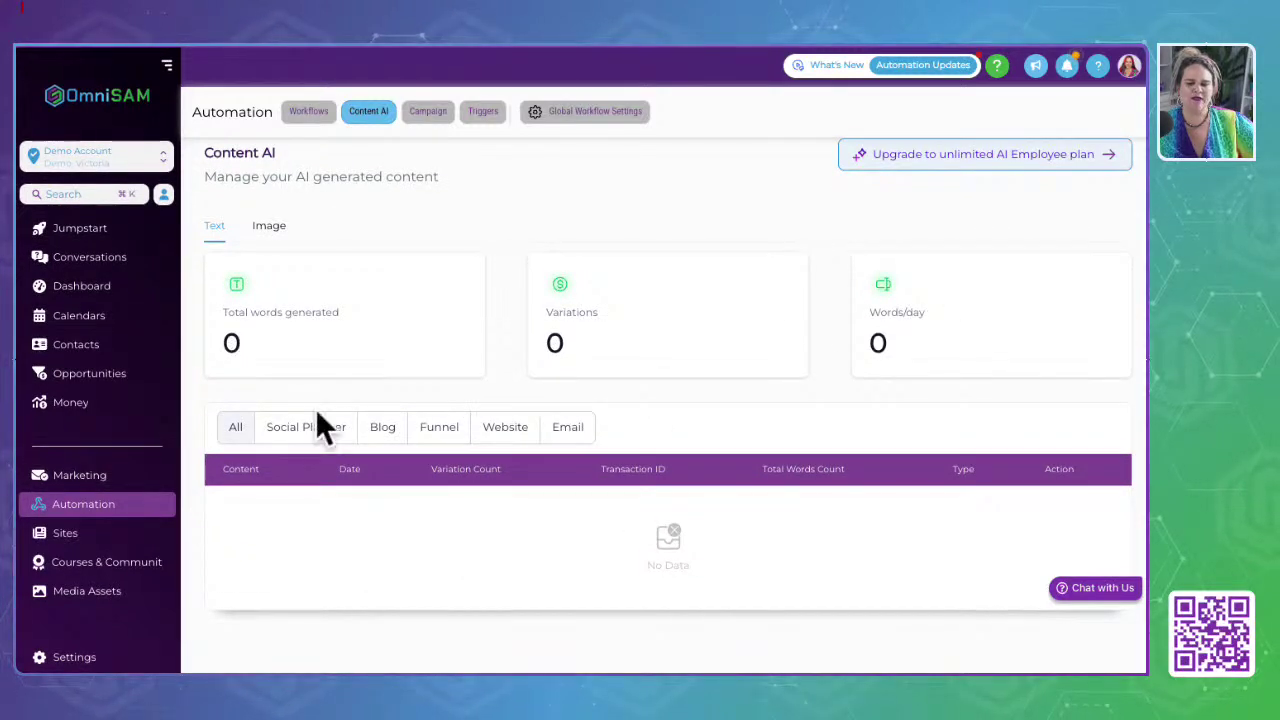
pyautogui.click(306, 432)
pyautogui.click(380, 437)
pyautogui.click(442, 438)
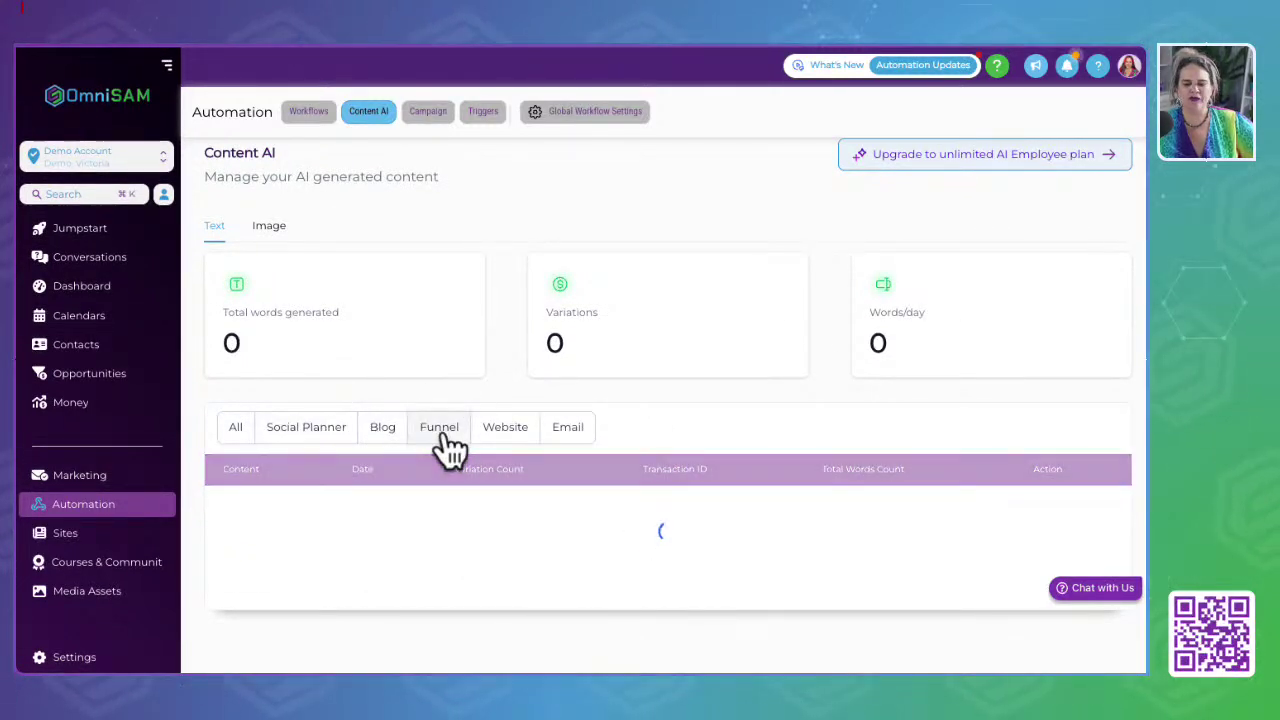
pyautogui.click(502, 440)
pyautogui.click(560, 443)
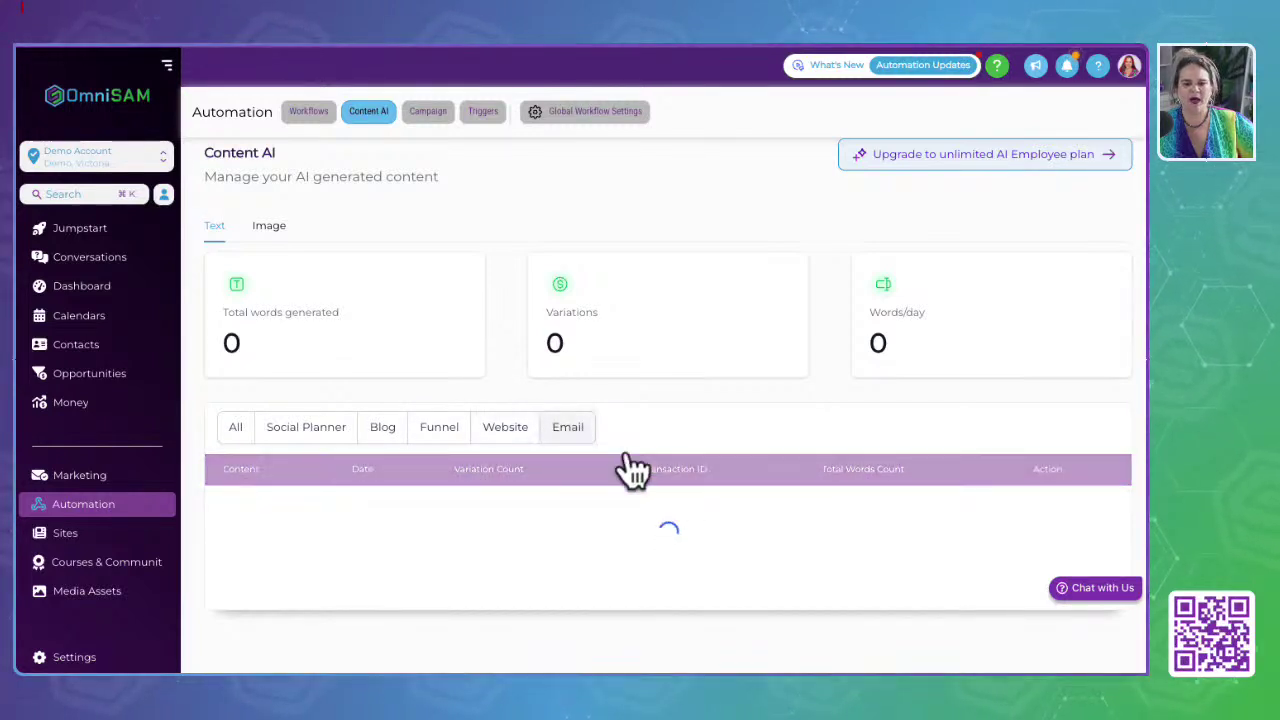
pyautogui.moveTo(200, 158); pyautogui.dragTo(343, 160)
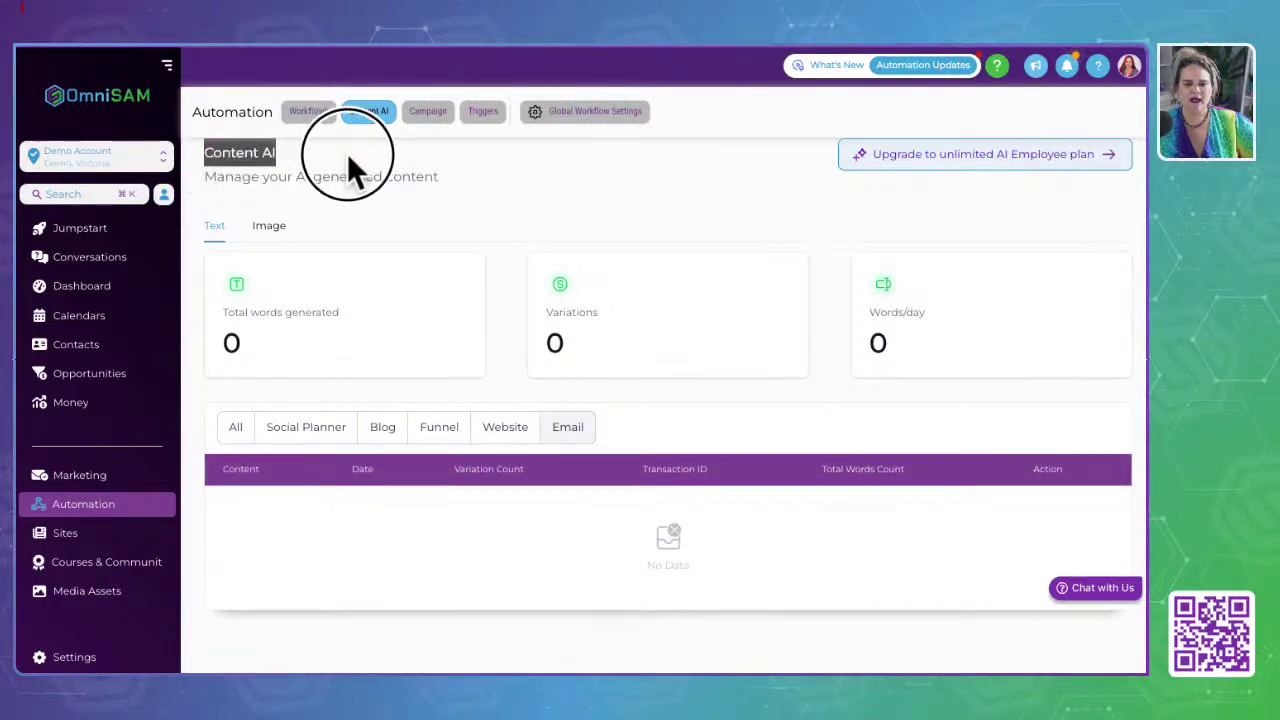
pyautogui.click(1008, 162)
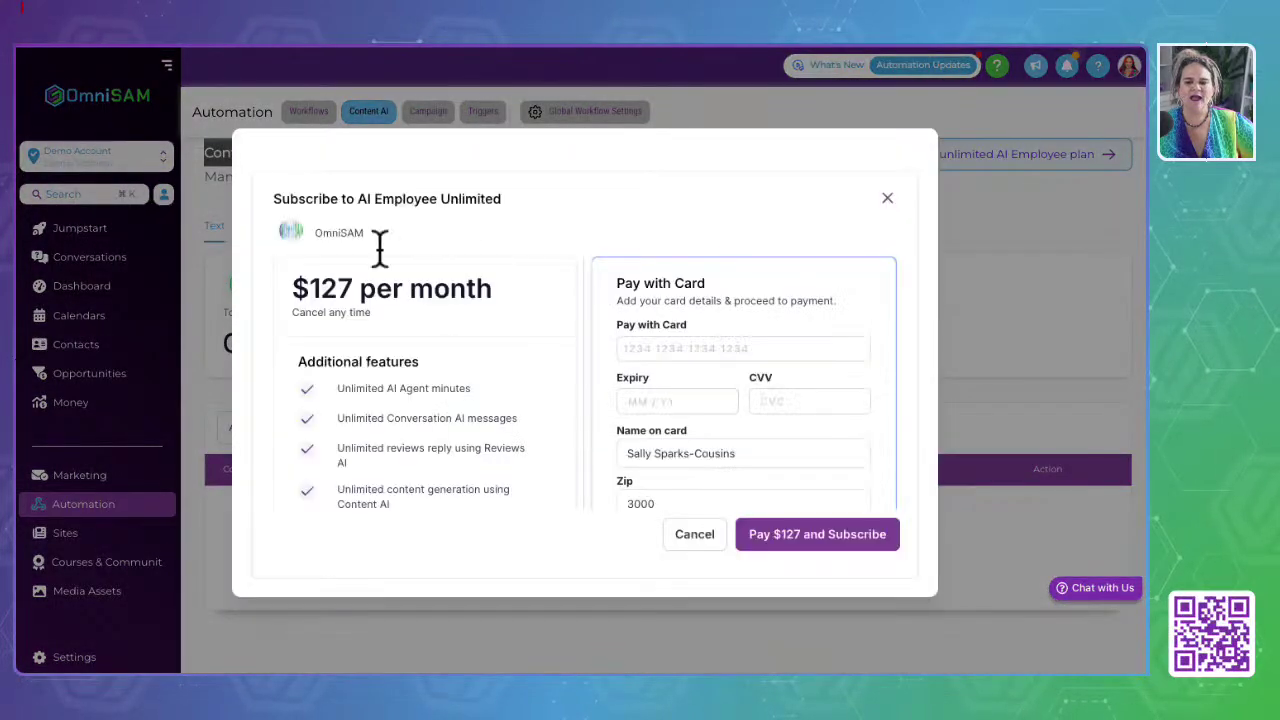
pyautogui.scroll(-2, 352, 490)
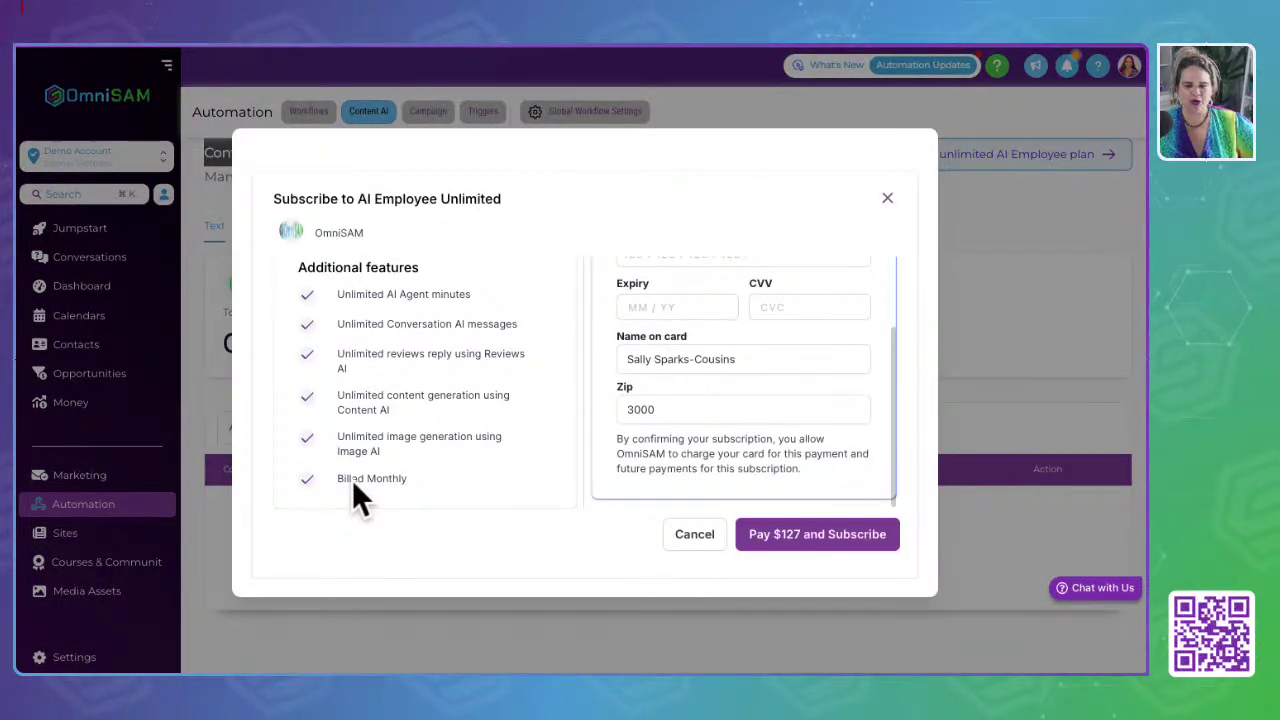
pyautogui.scroll(2, 414, 366)
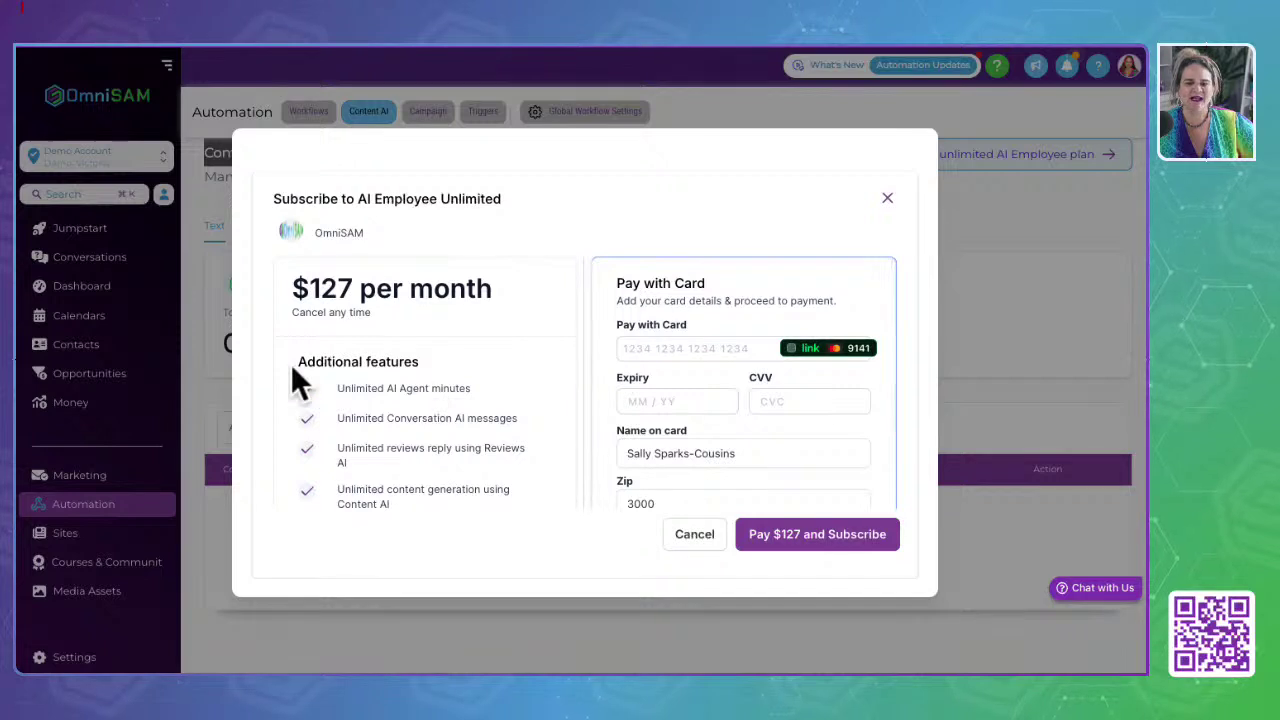
pyautogui.scroll(-2, 434, 484)
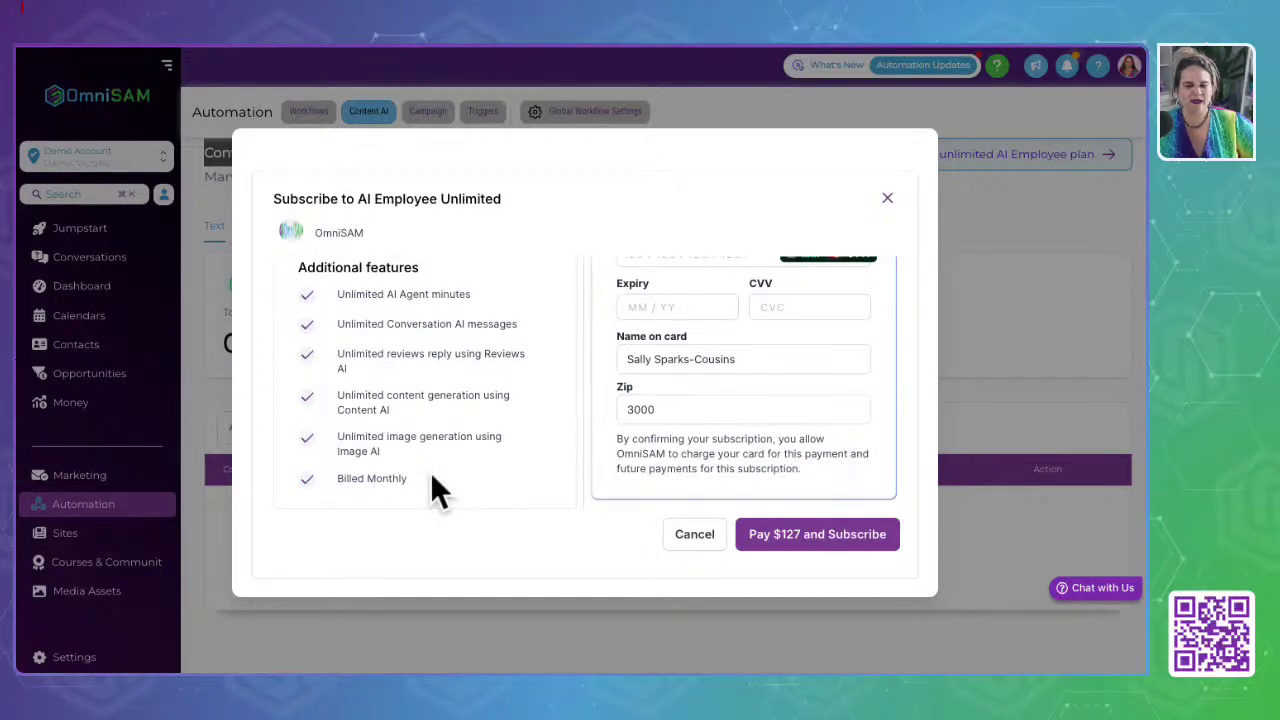
pyautogui.click(887, 198)
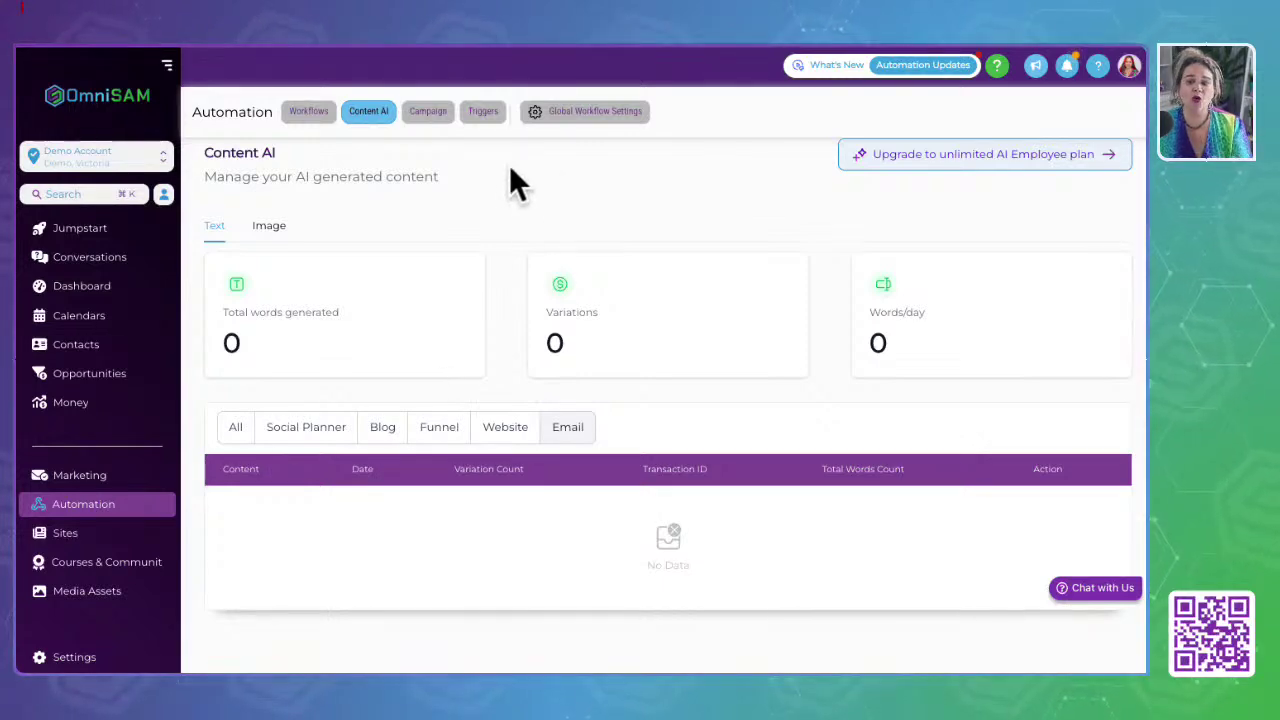
pyautogui.click(966, 156)
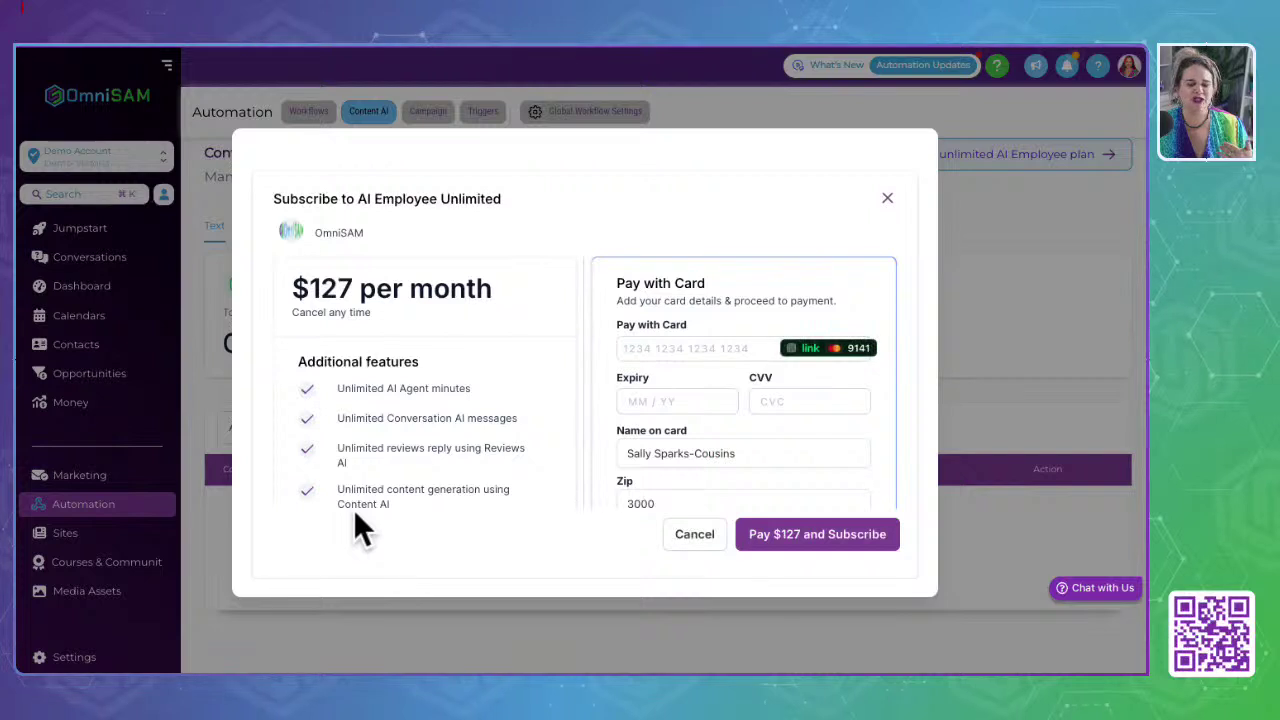
pyautogui.scroll(-2, 437, 462)
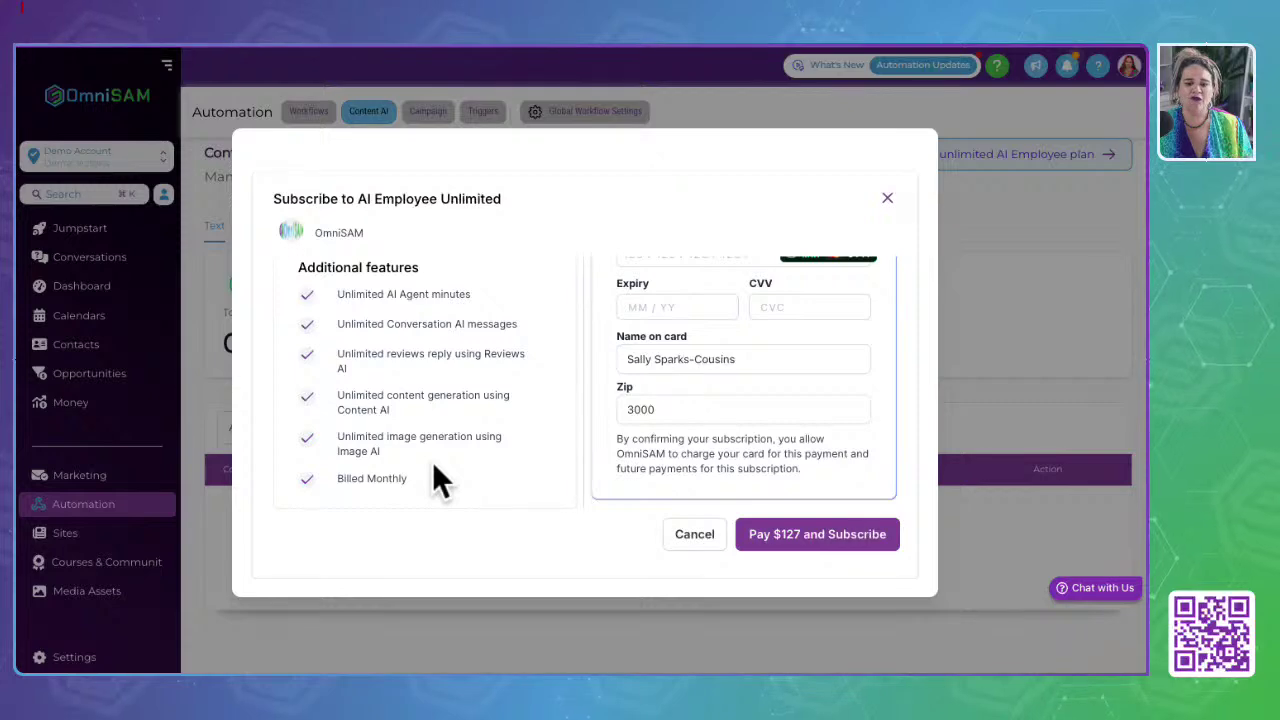
pyautogui.click(887, 198)
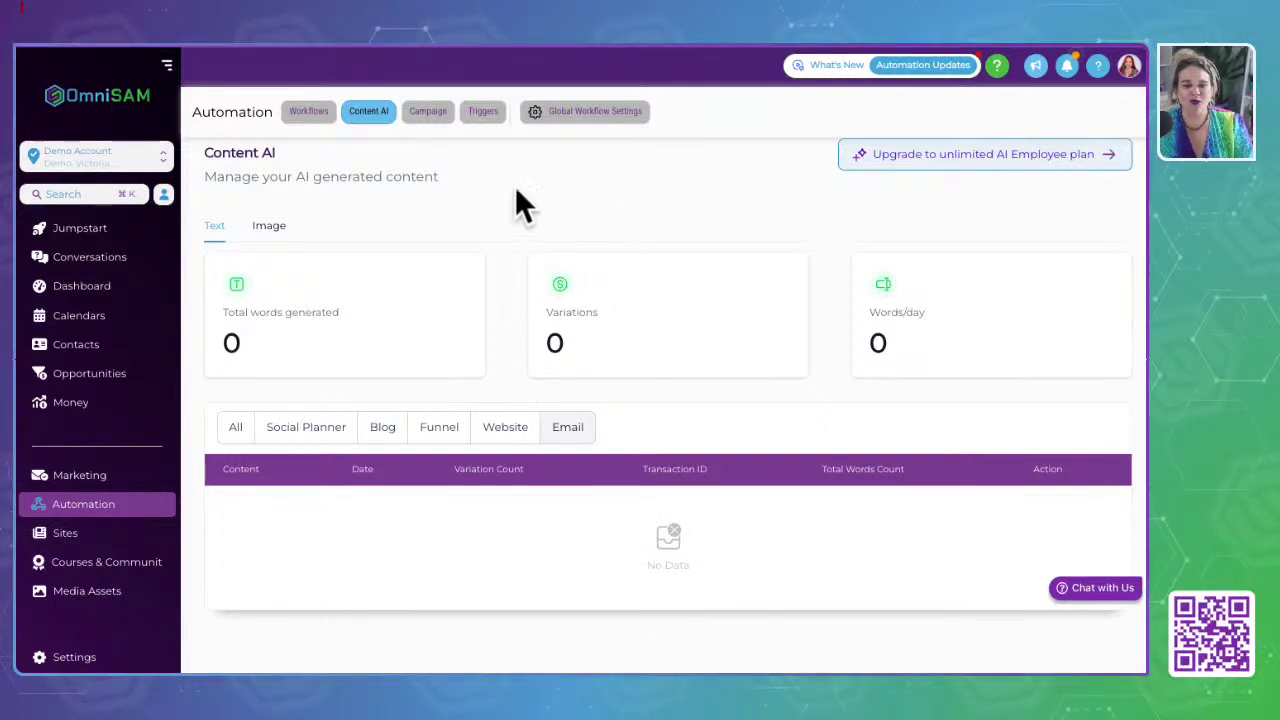
# Step: Flip between the Campaigns, Workflows and Triggers pages, then open Global Workflow Settings
pyautogui.click(430, 114)
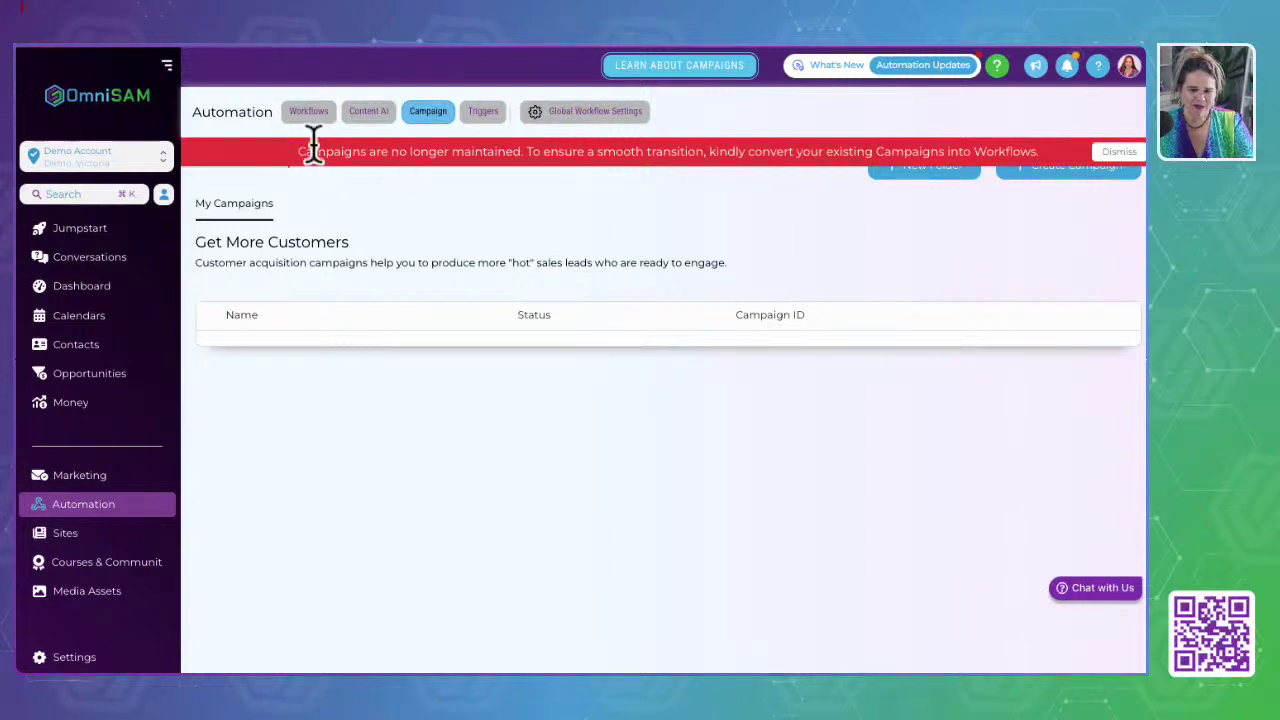
pyautogui.click(309, 111)
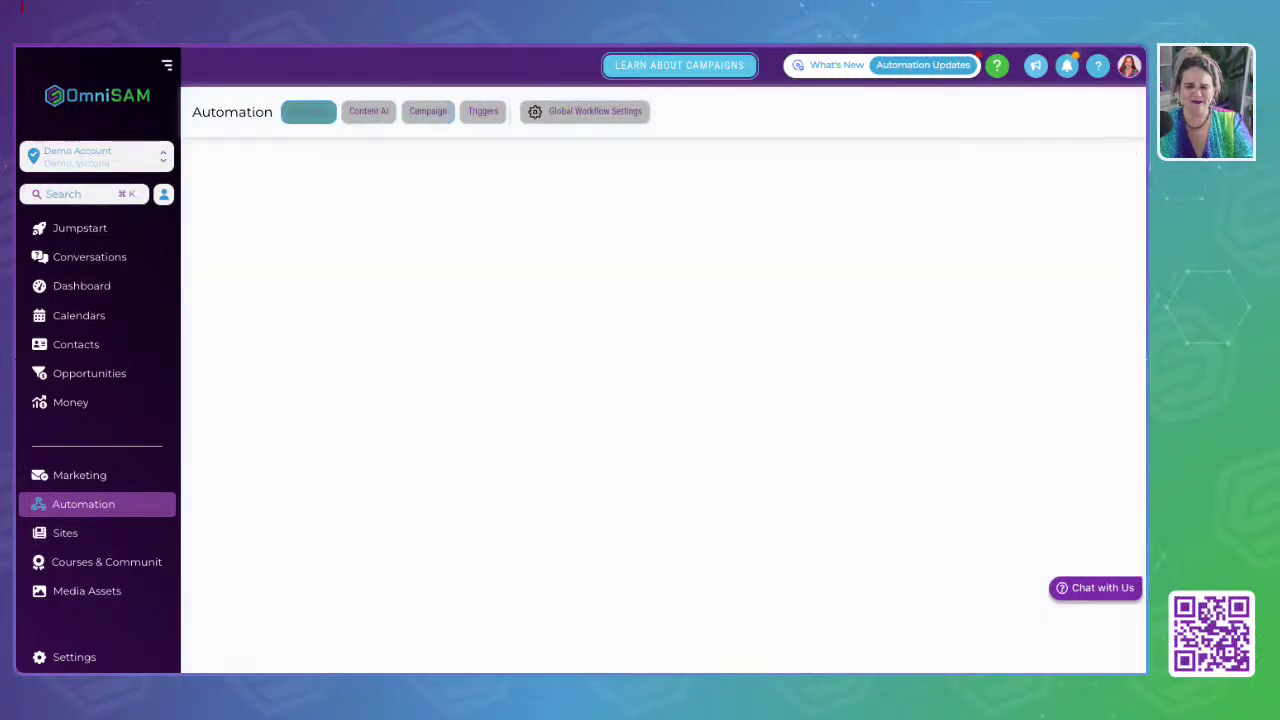
pyautogui.click(483, 111)
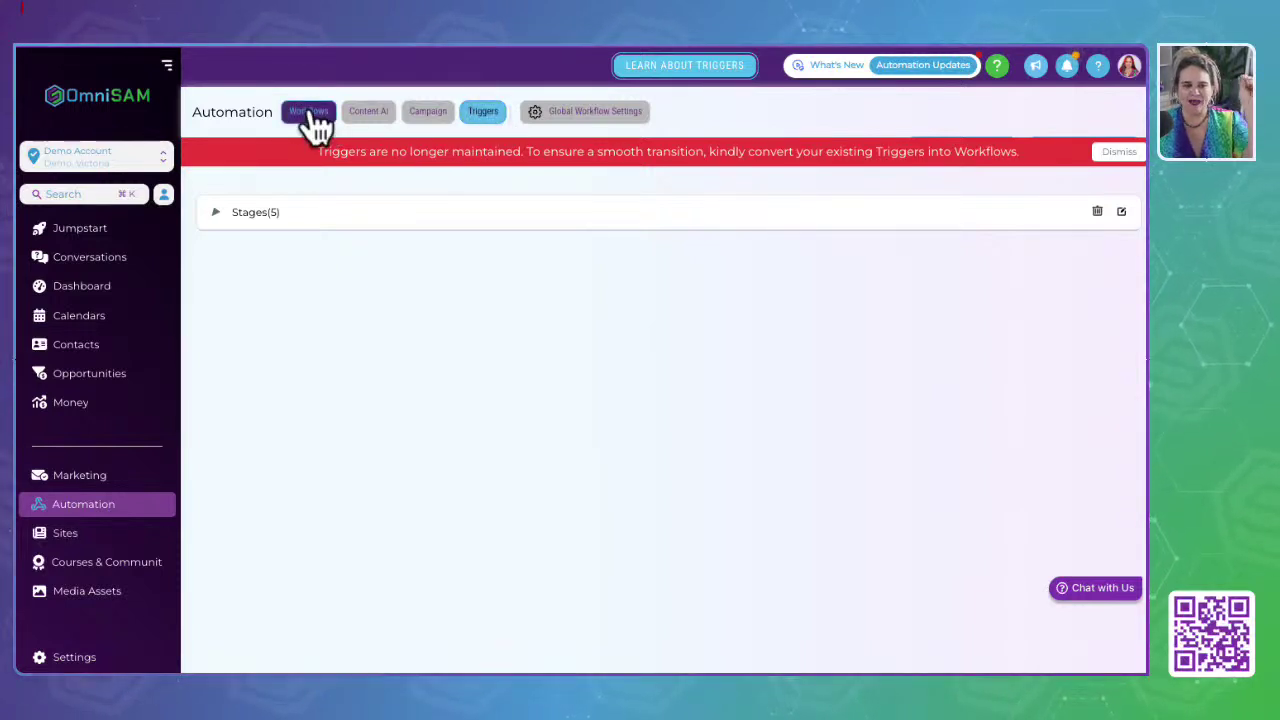
pyautogui.click(420, 112)
pyautogui.click(472, 111)
pyautogui.click(424, 114)
pyautogui.click(482, 112)
pyautogui.click(448, 113)
pyautogui.click(486, 111)
pyautogui.click(430, 114)
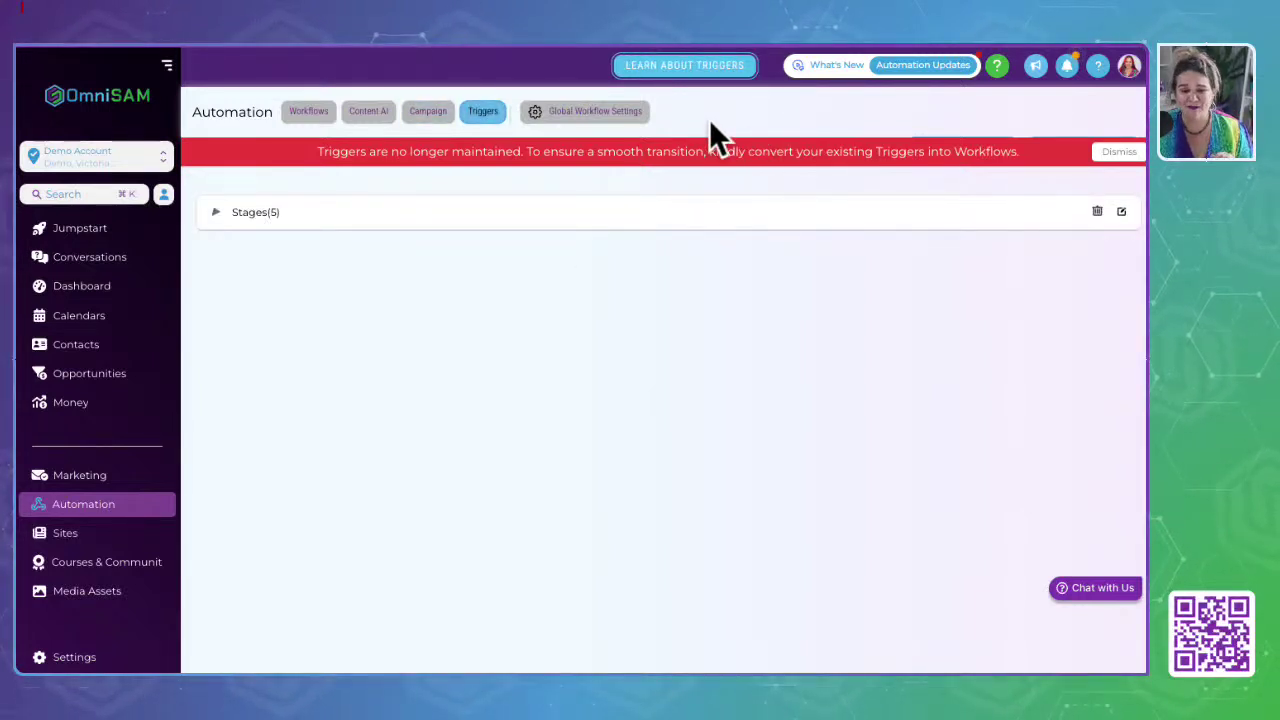
pyautogui.click(605, 114)
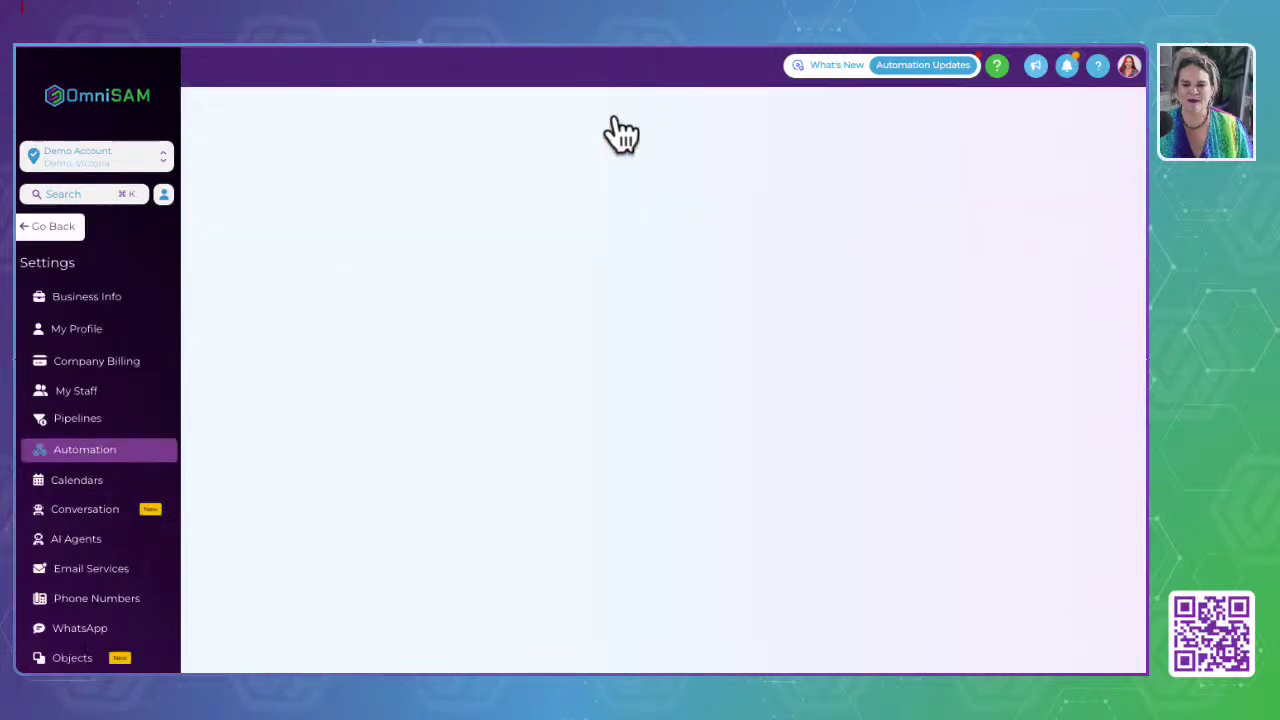
# Step: Look over the Notifications and Pause Workflow options, then go back to the Triggers page
pyautogui.scroll(-2, 612, 180)
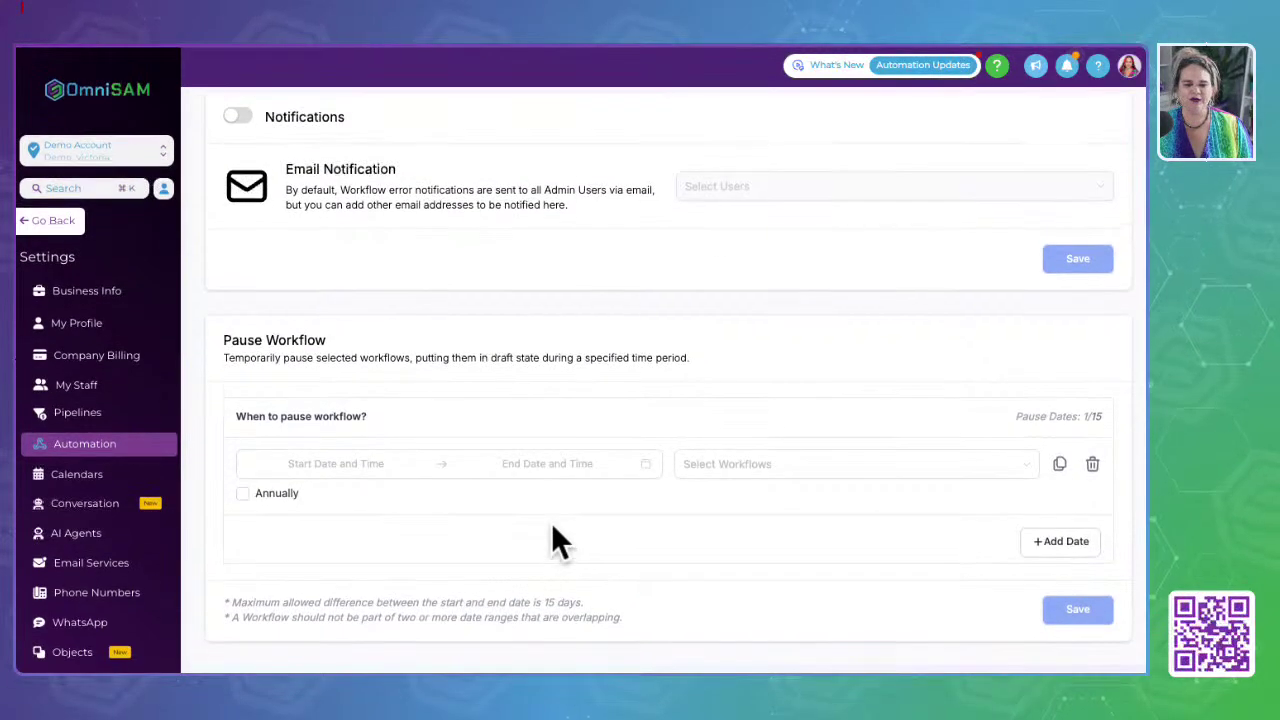
pyautogui.scroll(2, 553, 528)
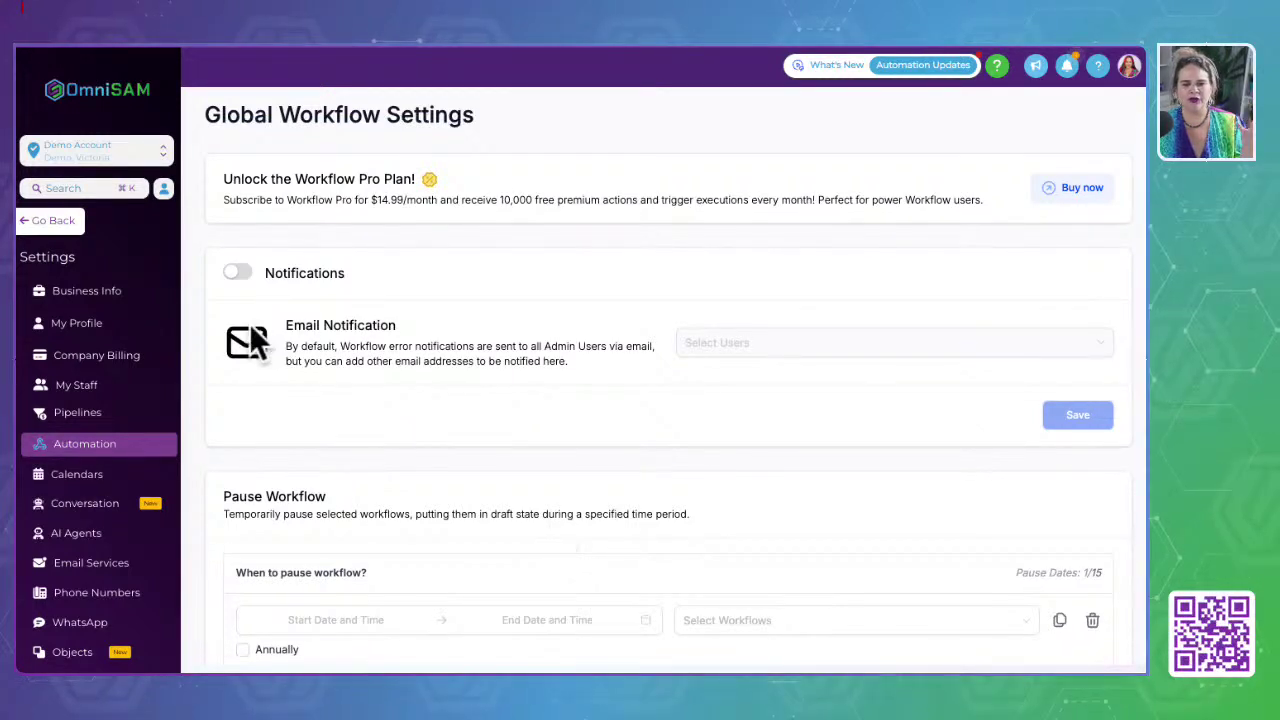
pyautogui.click(54, 221)
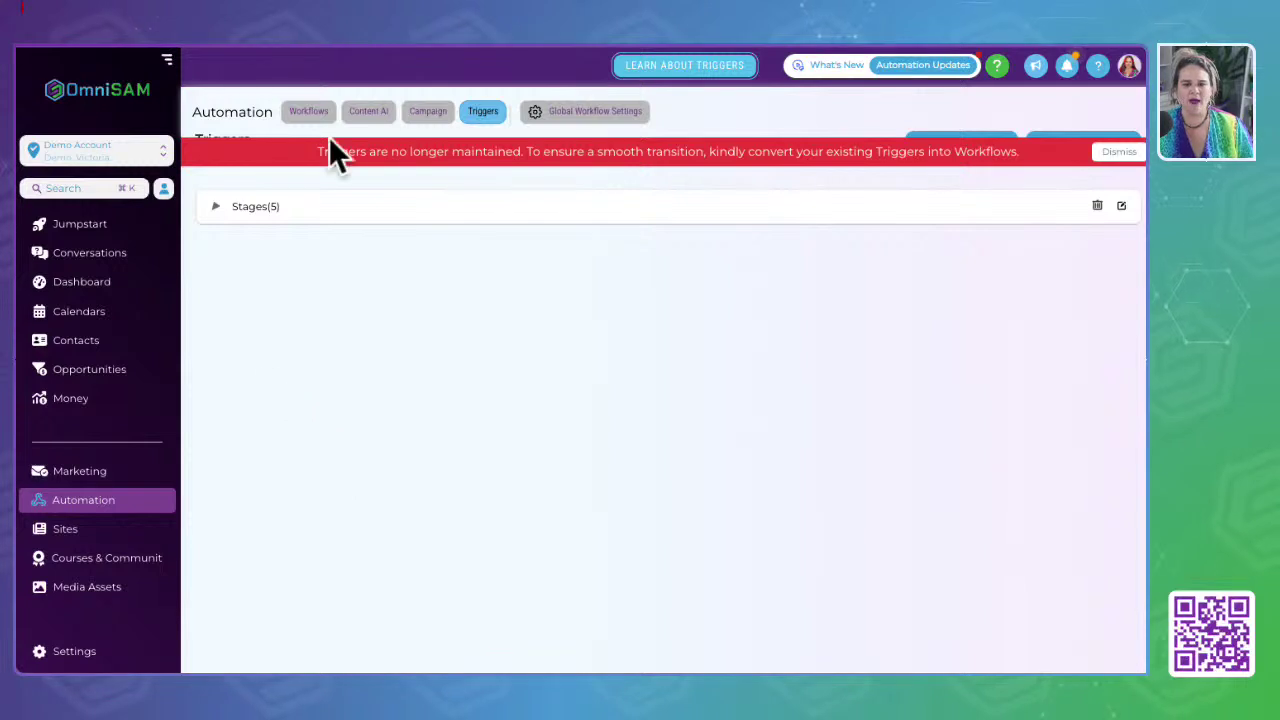
# Step: Switch from the Triggers page to the Workflows list
pyautogui.click(328, 116)
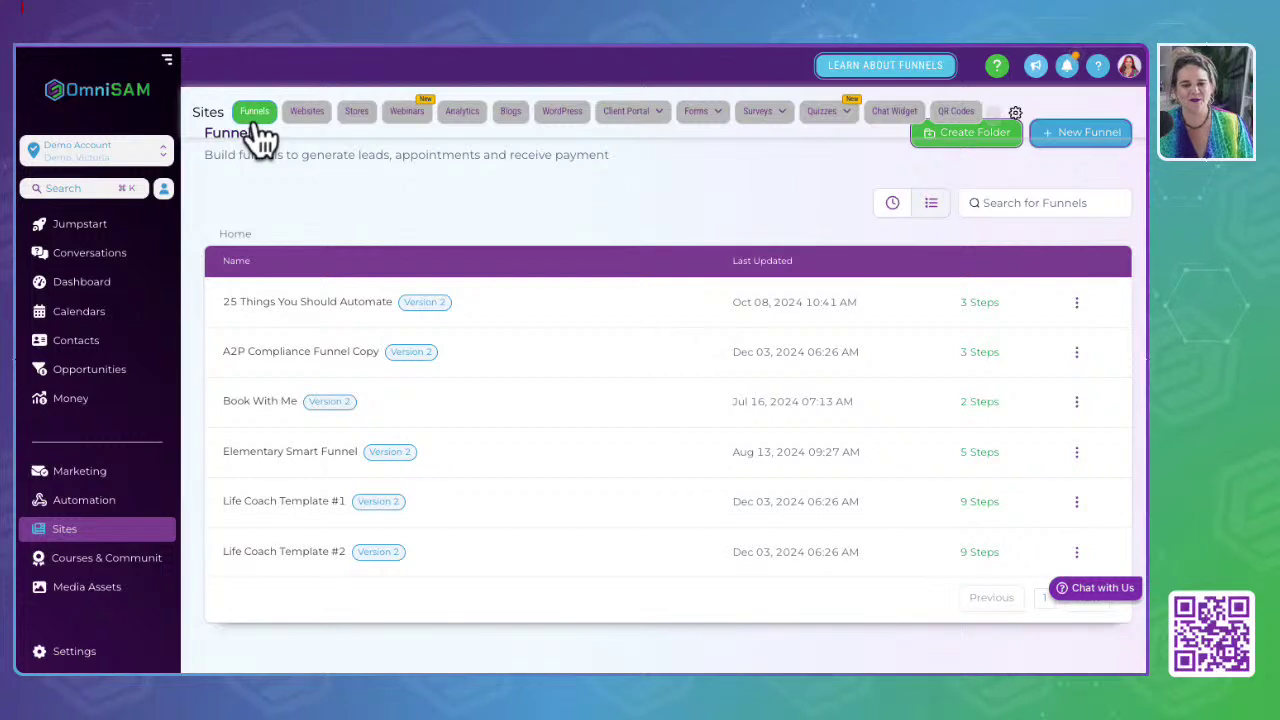
# Step: Browse Websites, cancel a new website, glance at Stores, then open Marketing Merchandise Store
pyautogui.click(307, 113)
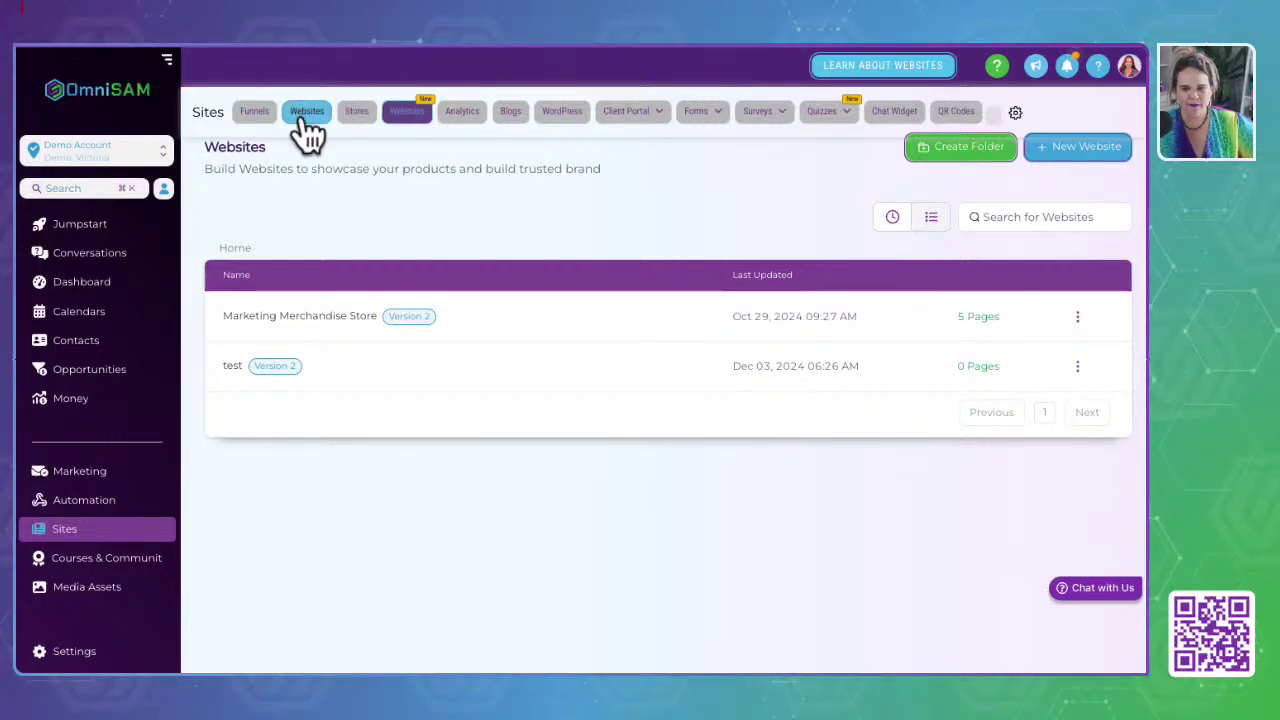
pyautogui.click(1080, 152)
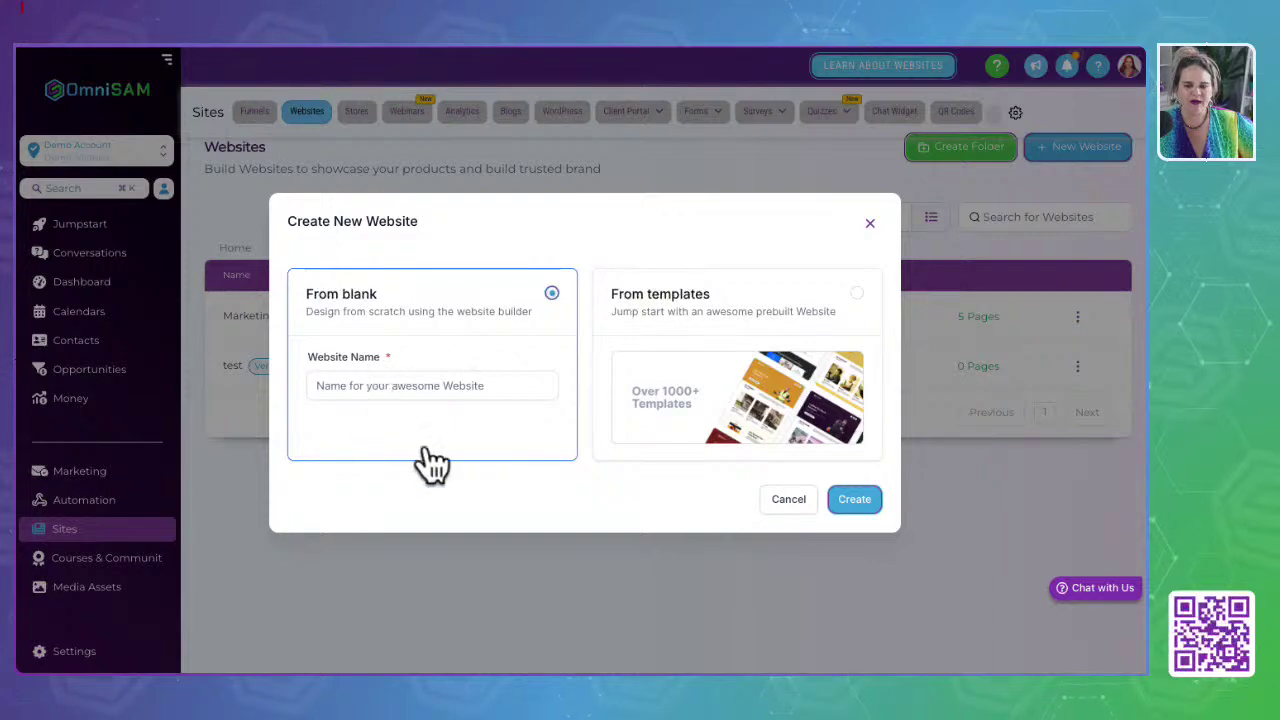
pyautogui.click(870, 224)
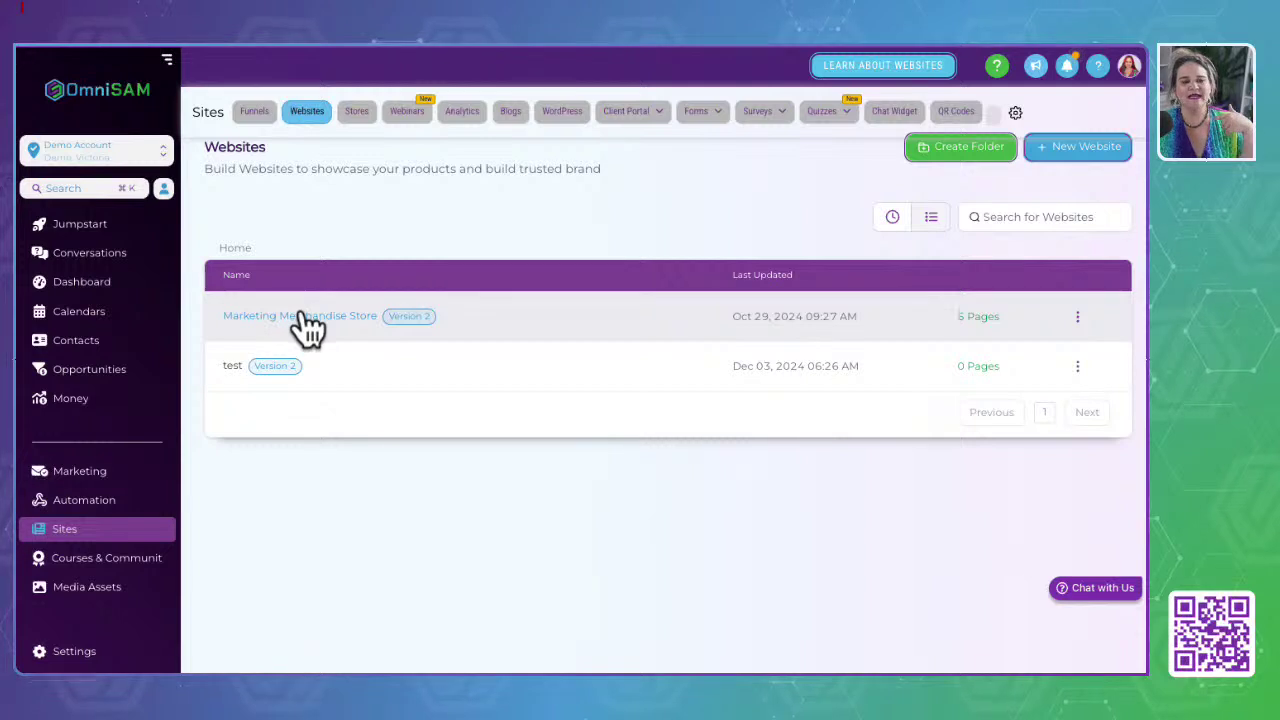
pyautogui.click(360, 112)
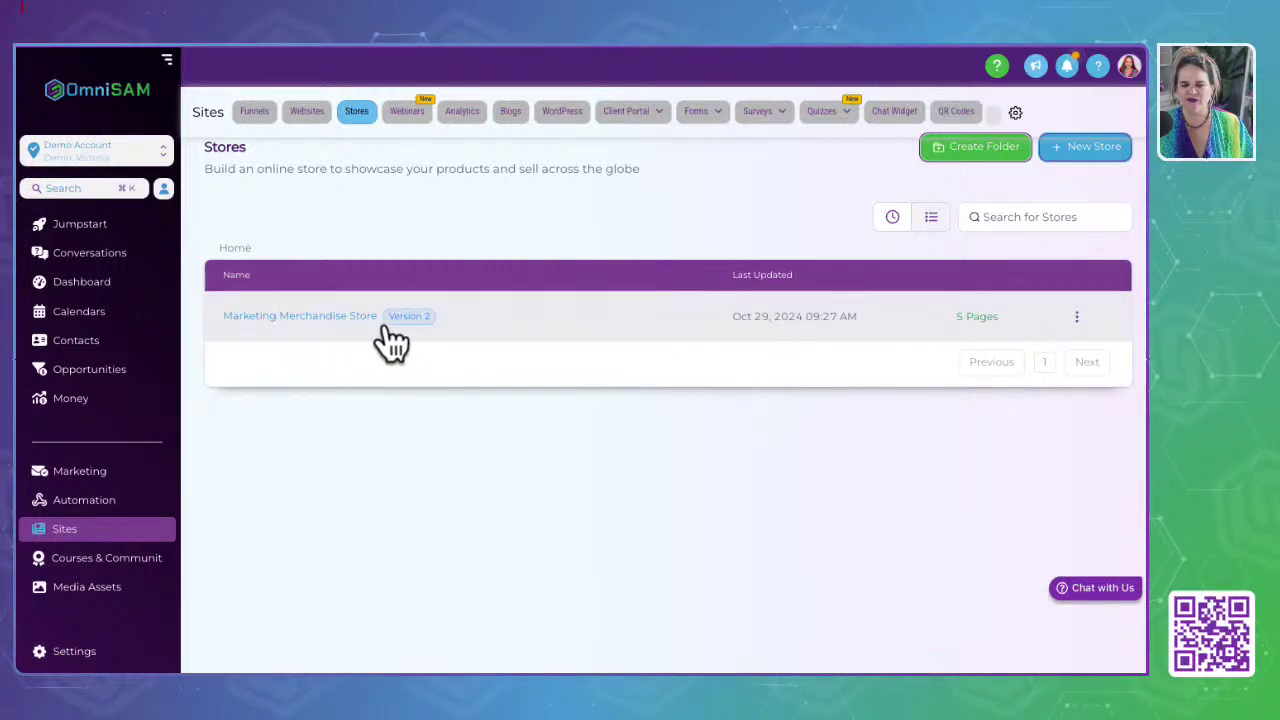
pyautogui.click(307, 112)
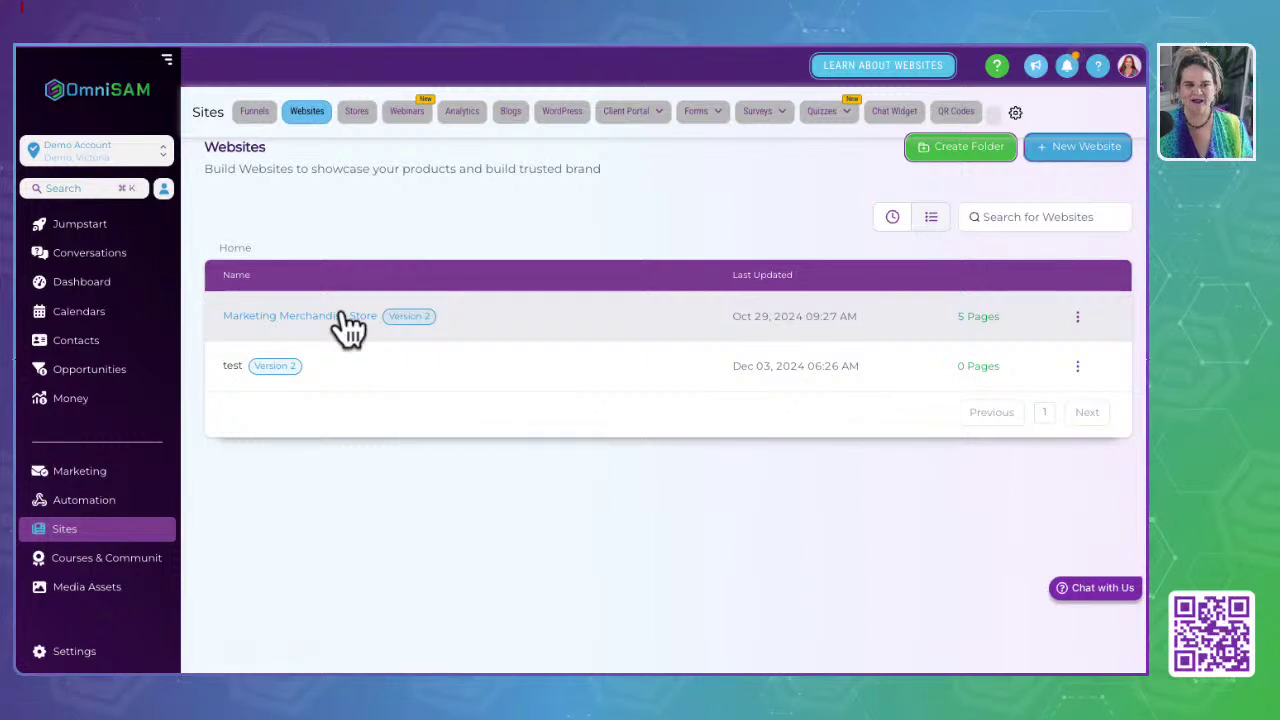
pyautogui.click(336, 320)
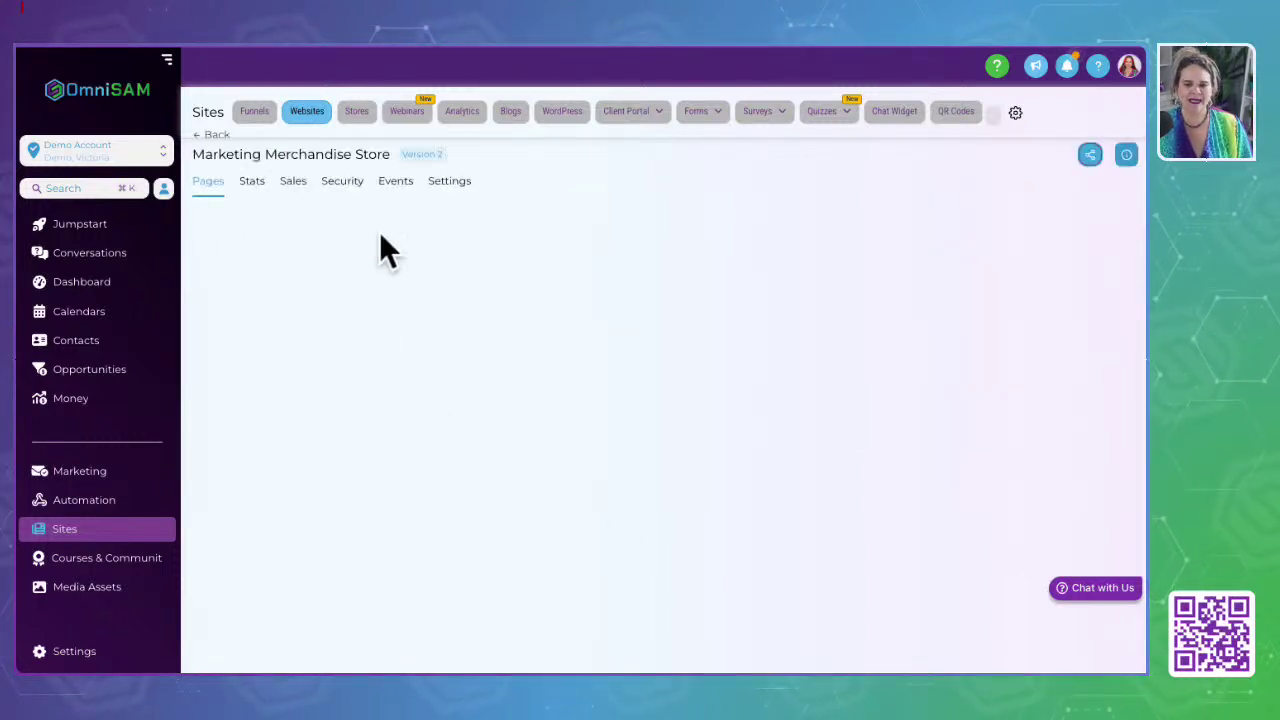
pyautogui.click(231, 426)
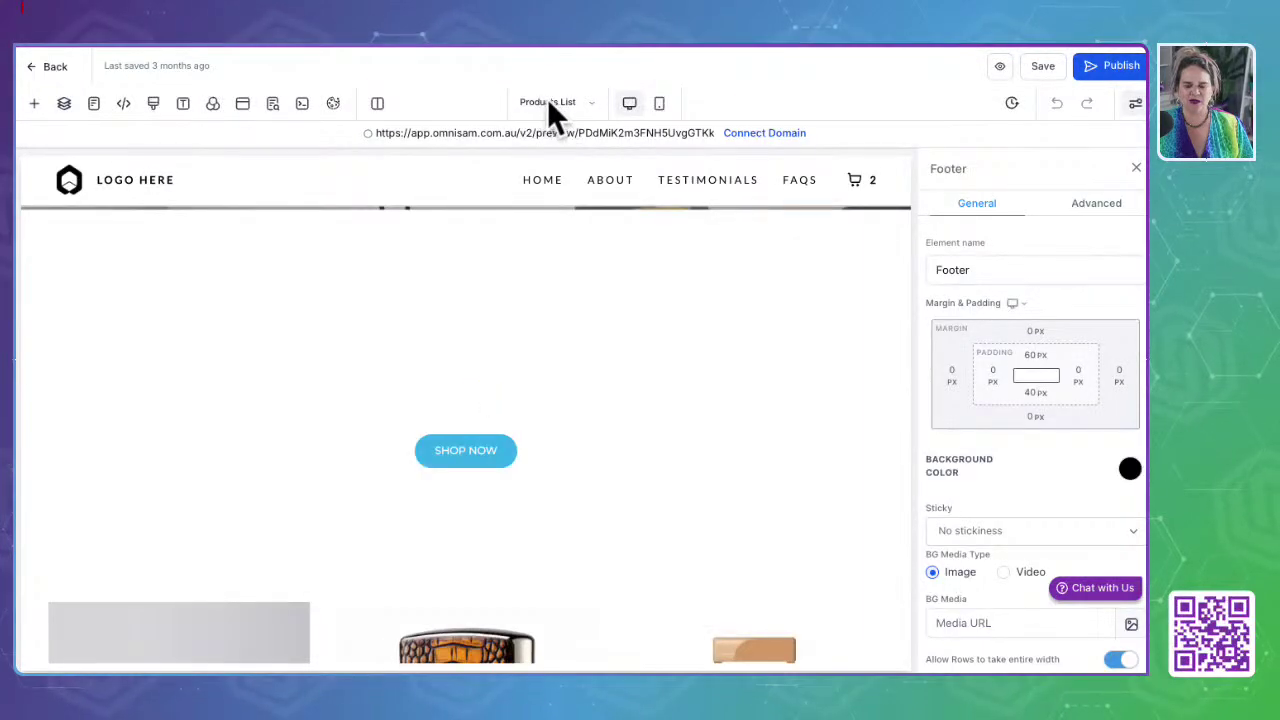
pyautogui.click(552, 101)
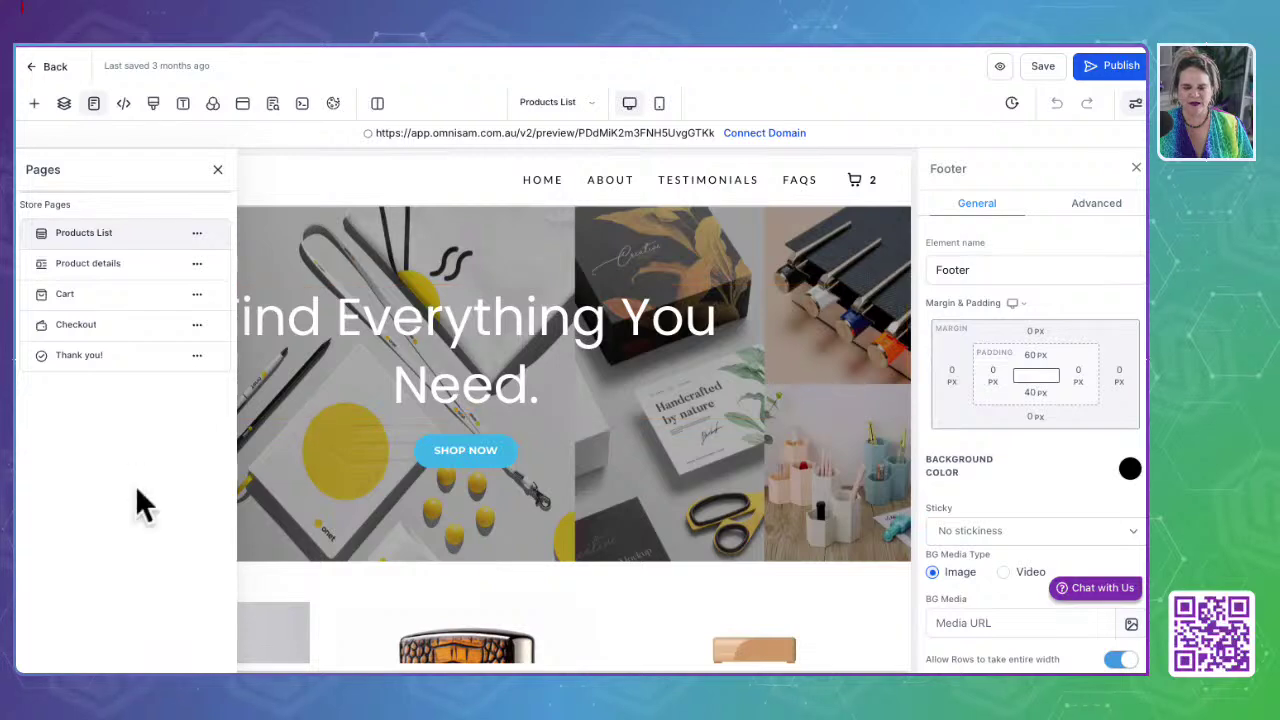
pyautogui.scroll(-3, 500, 515)
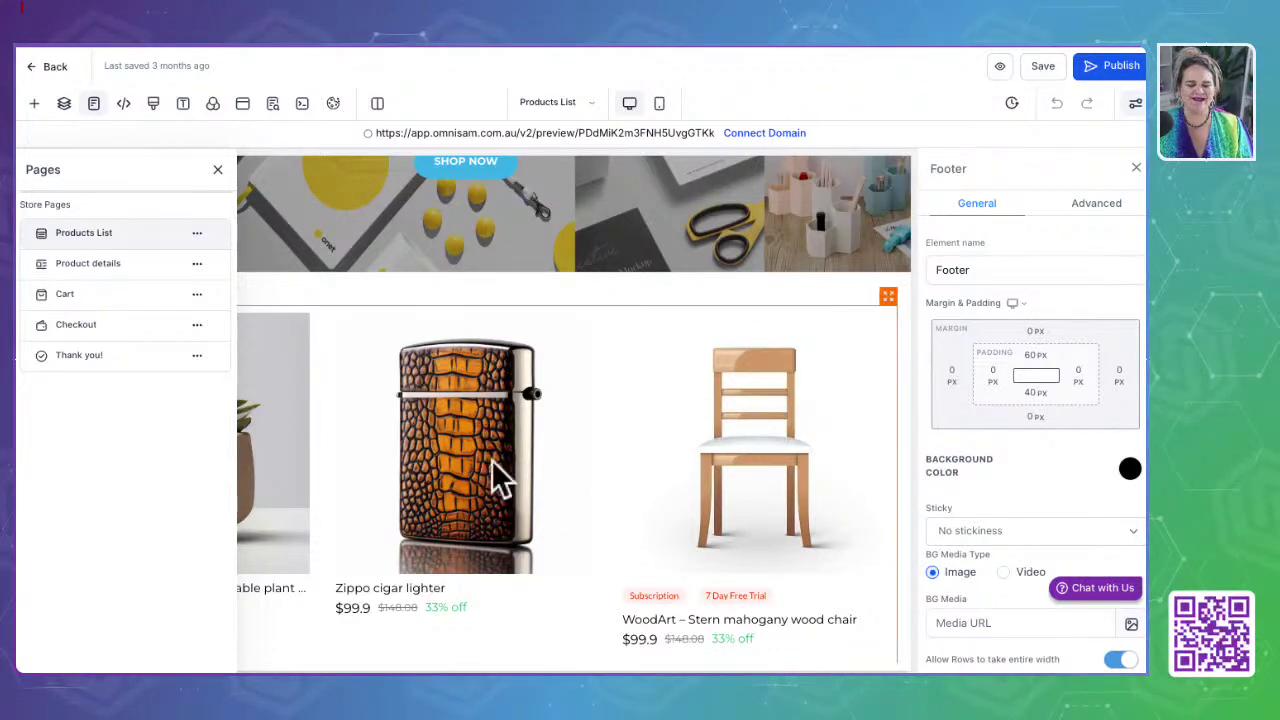
pyautogui.scroll(-5, 491, 459)
pyautogui.scroll(2, 491, 459)
pyautogui.scroll(3, 491, 459)
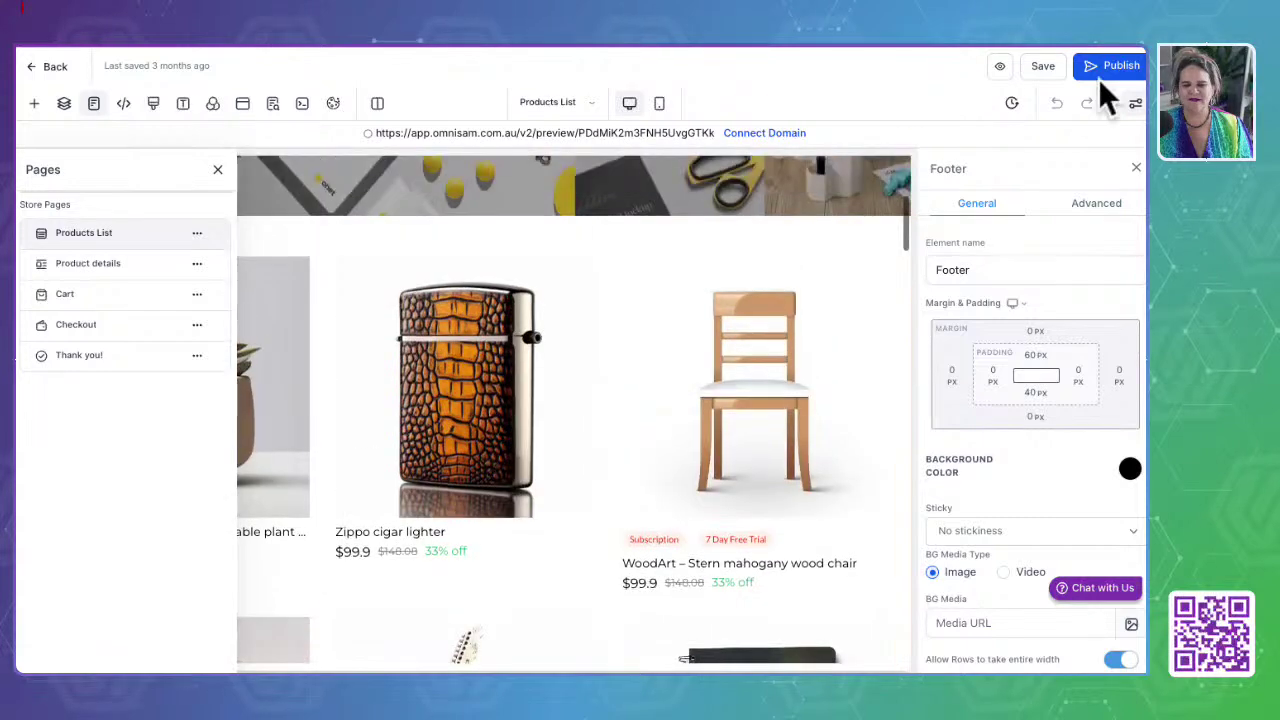
pyautogui.click(999, 66)
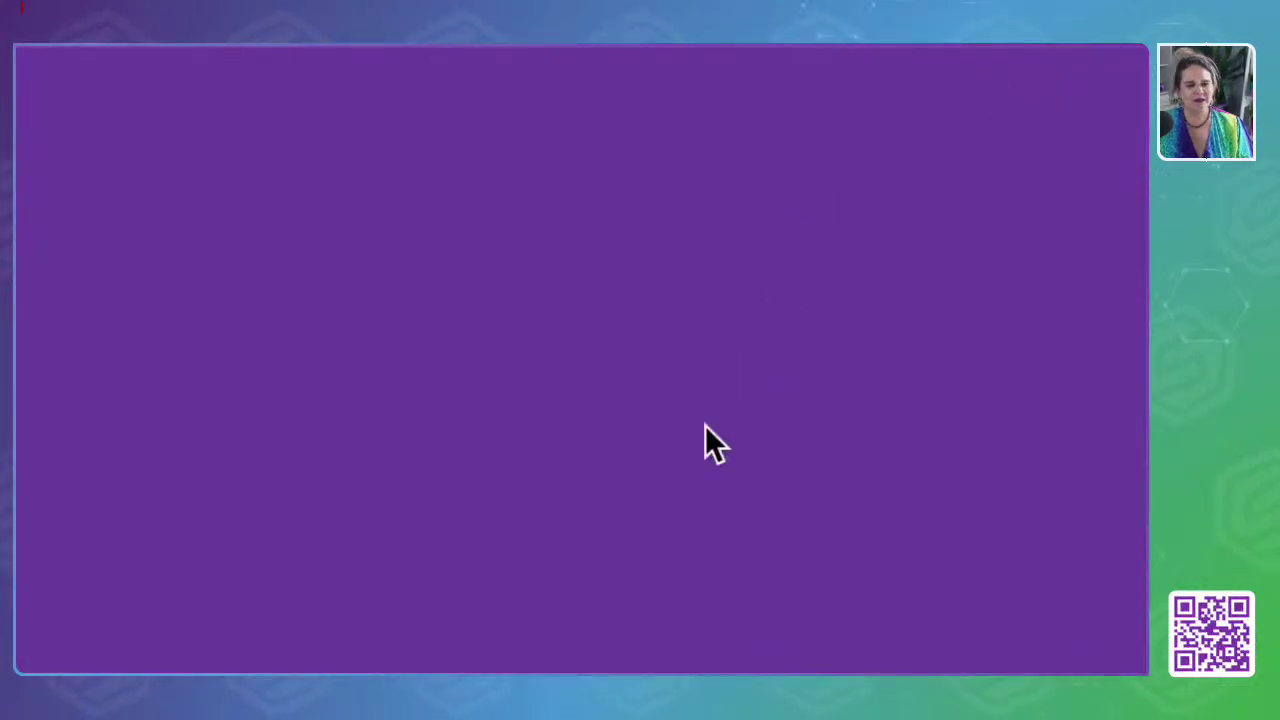
pyautogui.scroll(-1, 240, 522)
pyautogui.scroll(-2, 240, 525)
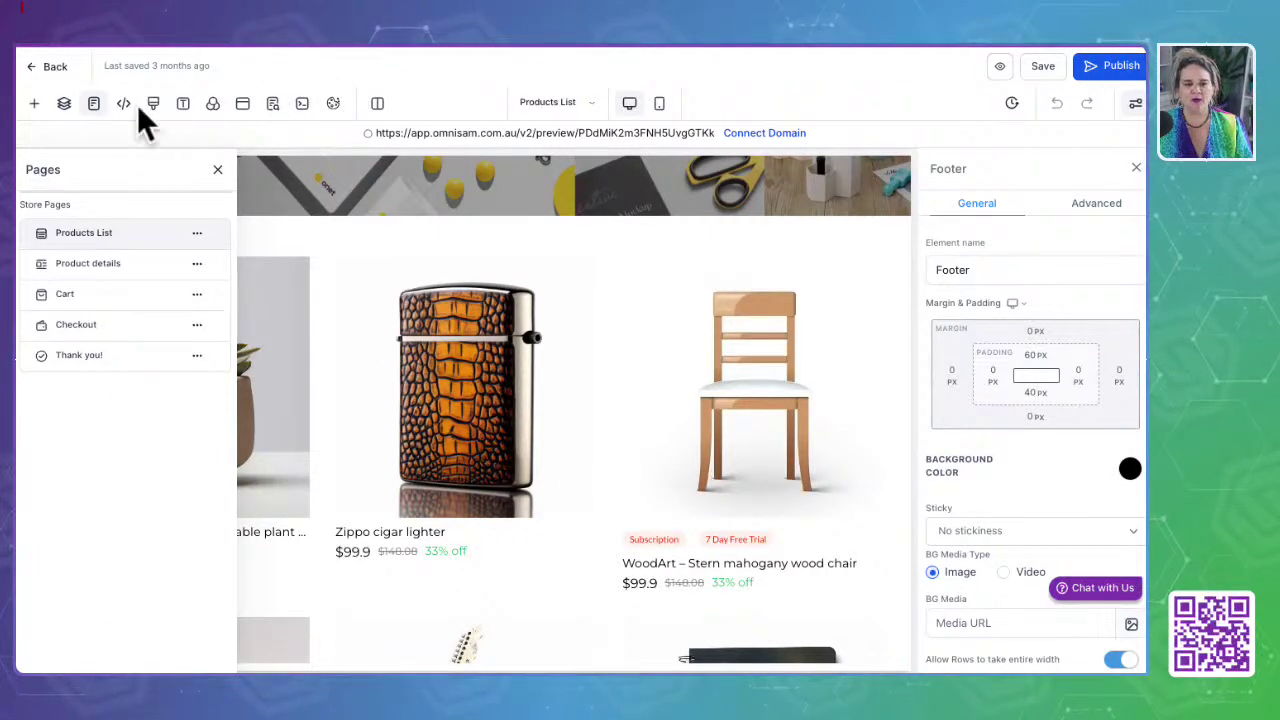
pyautogui.click(38, 70)
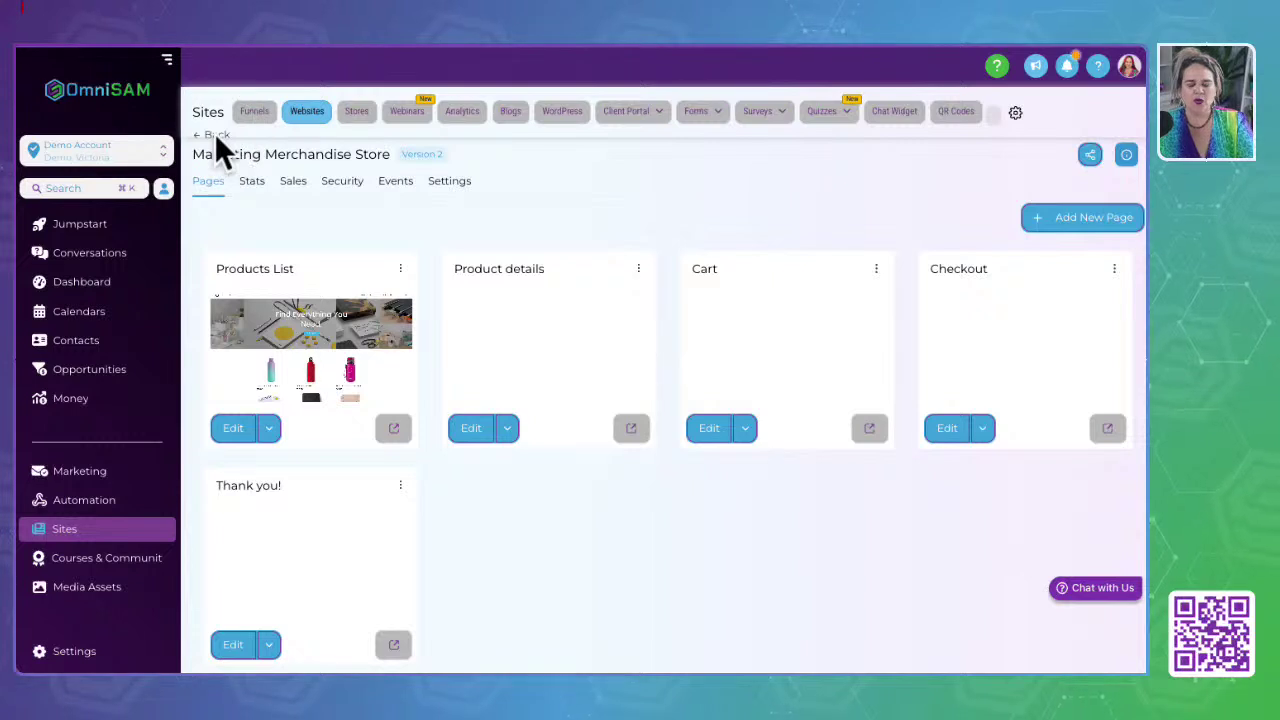
# Step: Return to the websites list, then switch to the empty Webinar Funnels page
pyautogui.click(317, 110)
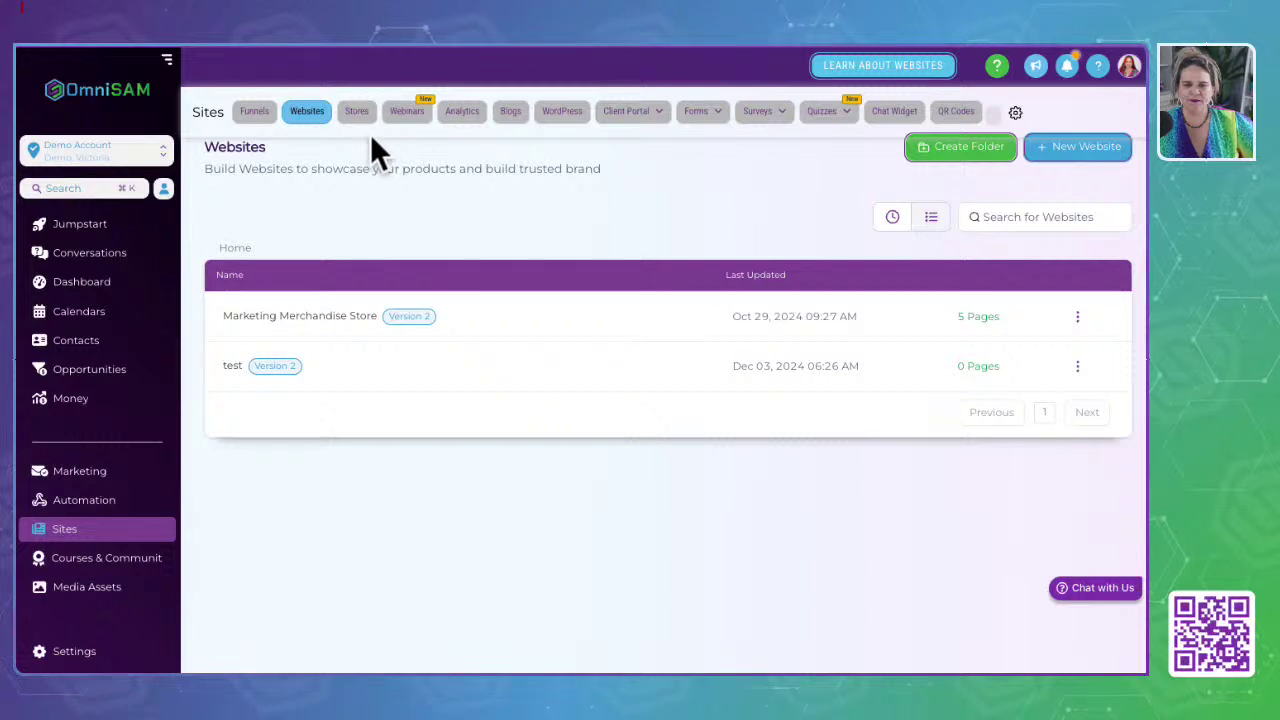
pyautogui.click(407, 114)
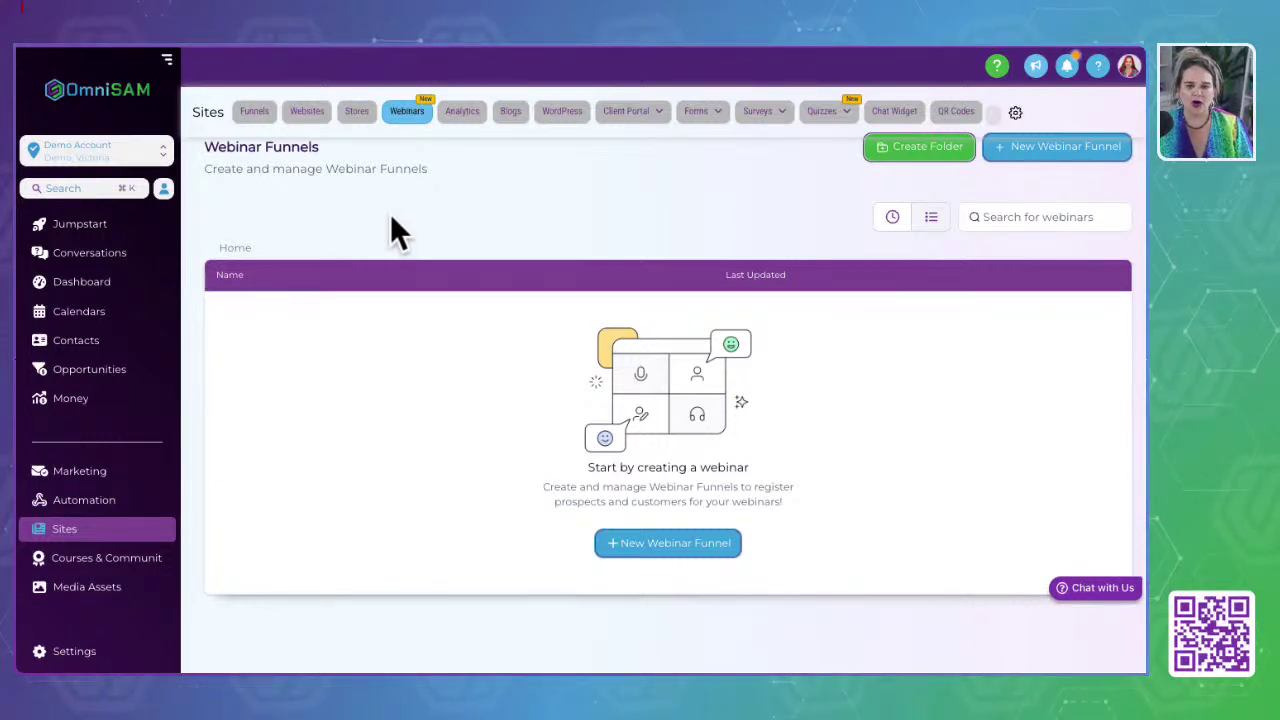
# Step: Filter site analytics to the Book With Me funnel, then go to the Blogs overview
pyautogui.click(463, 113)
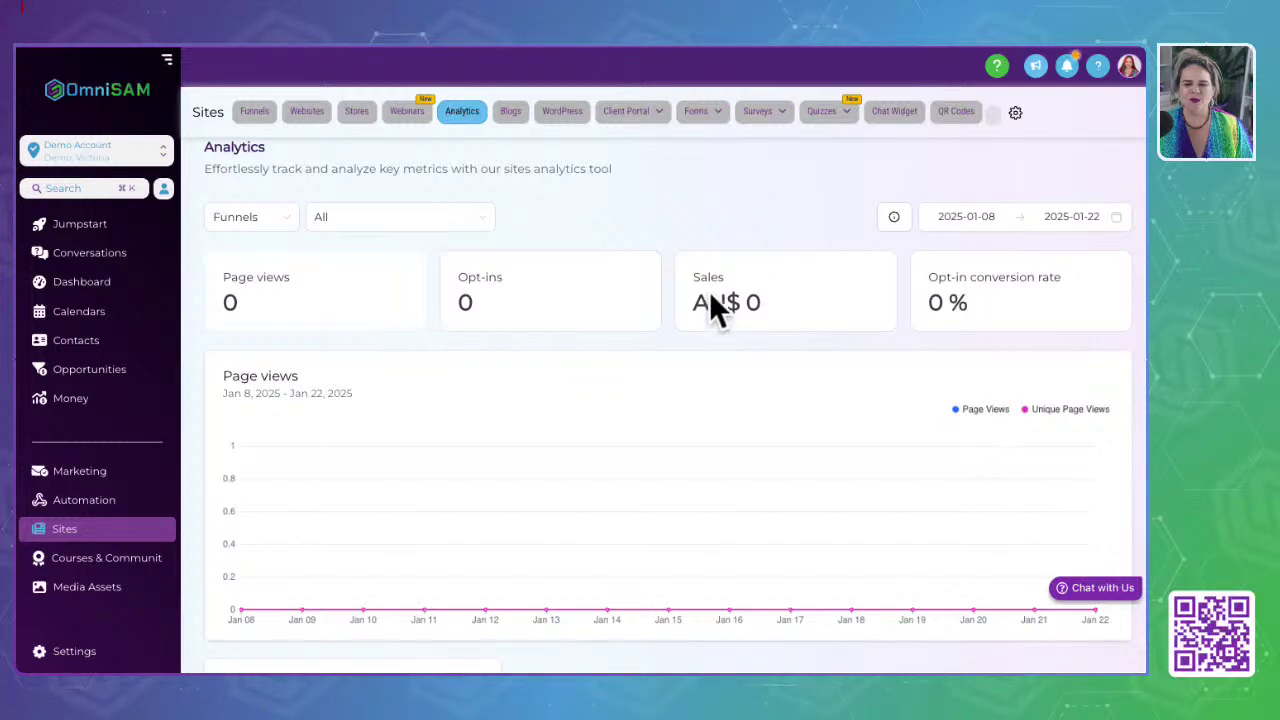
pyautogui.scroll(-3, 401, 413)
pyautogui.scroll(3, 401, 413)
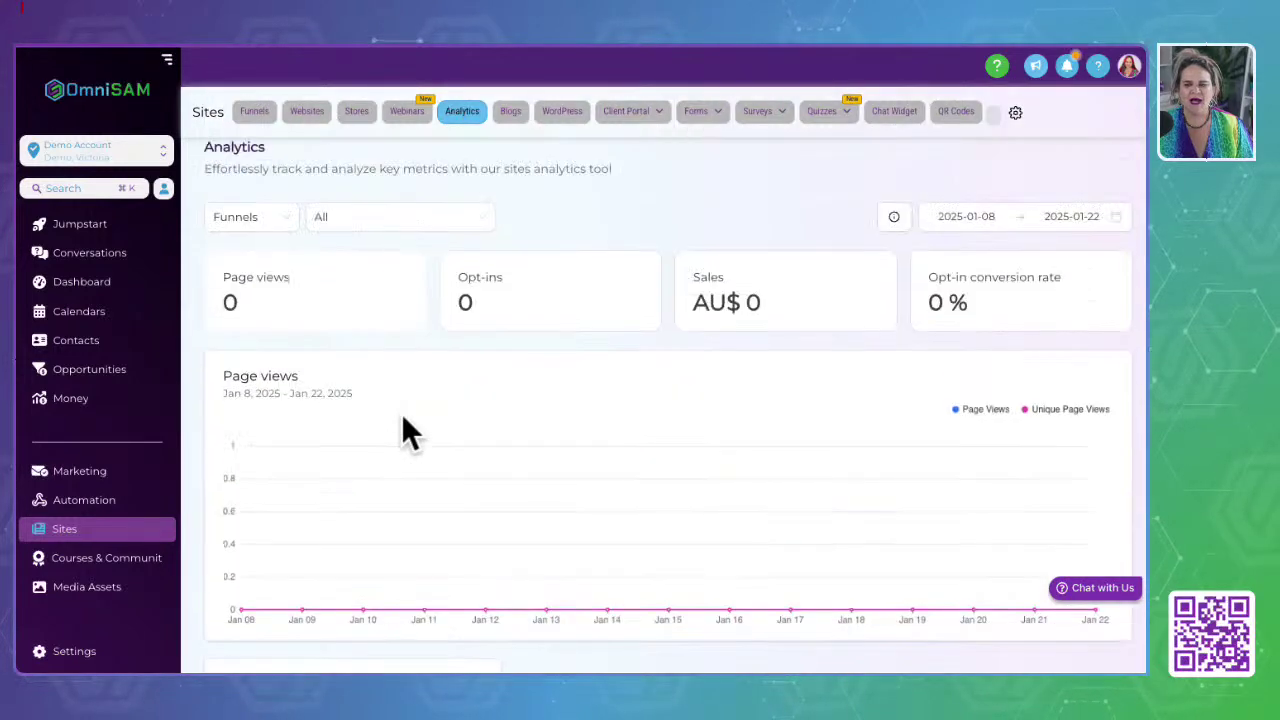
pyautogui.click(378, 222)
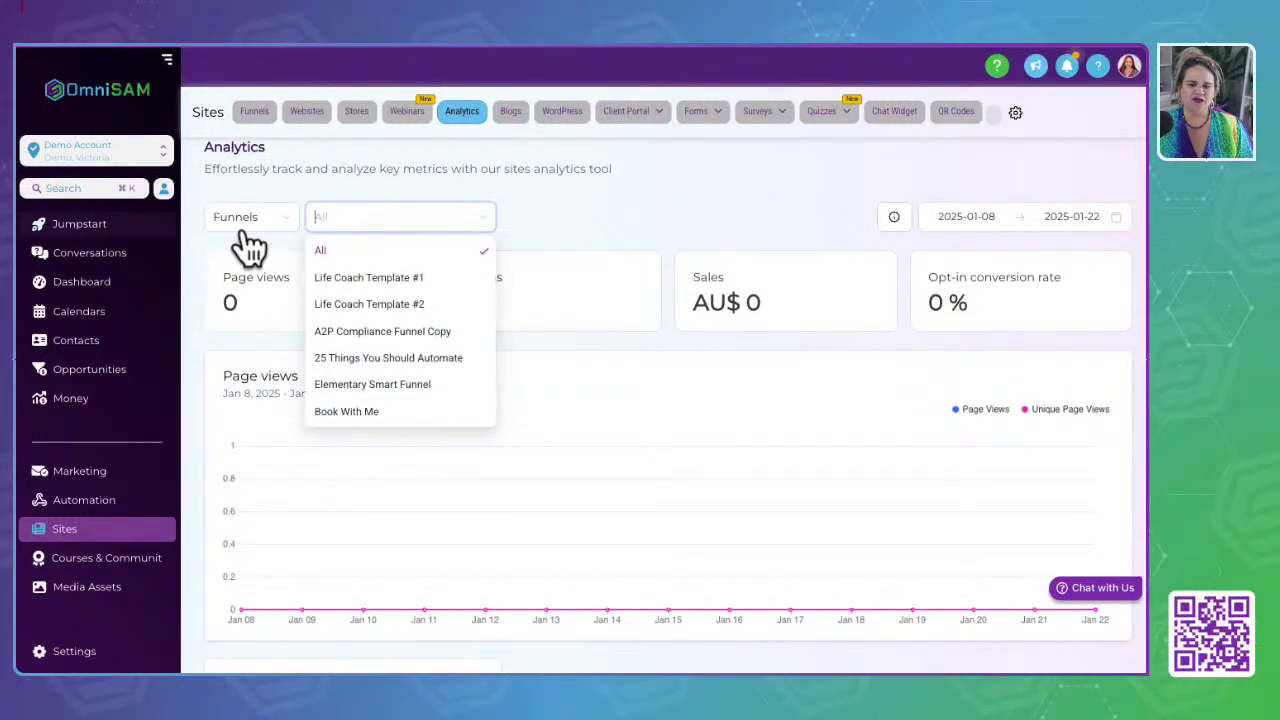
pyautogui.click(362, 410)
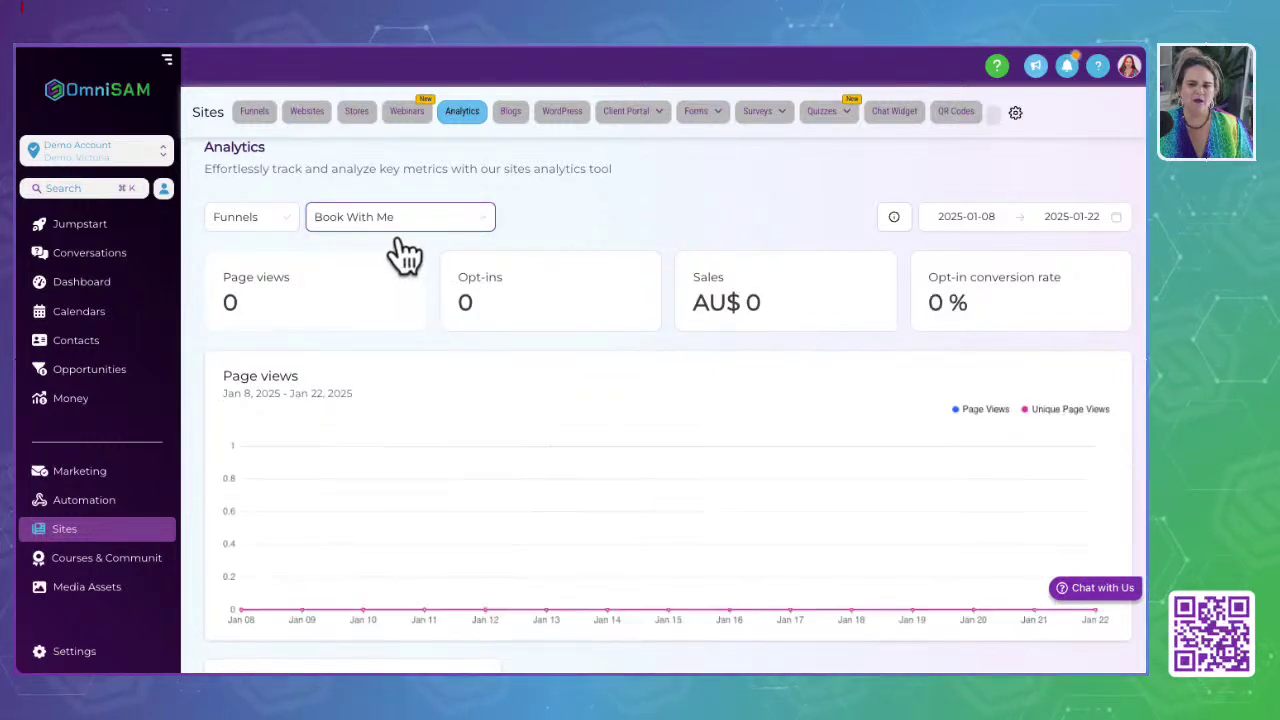
pyautogui.click(512, 113)
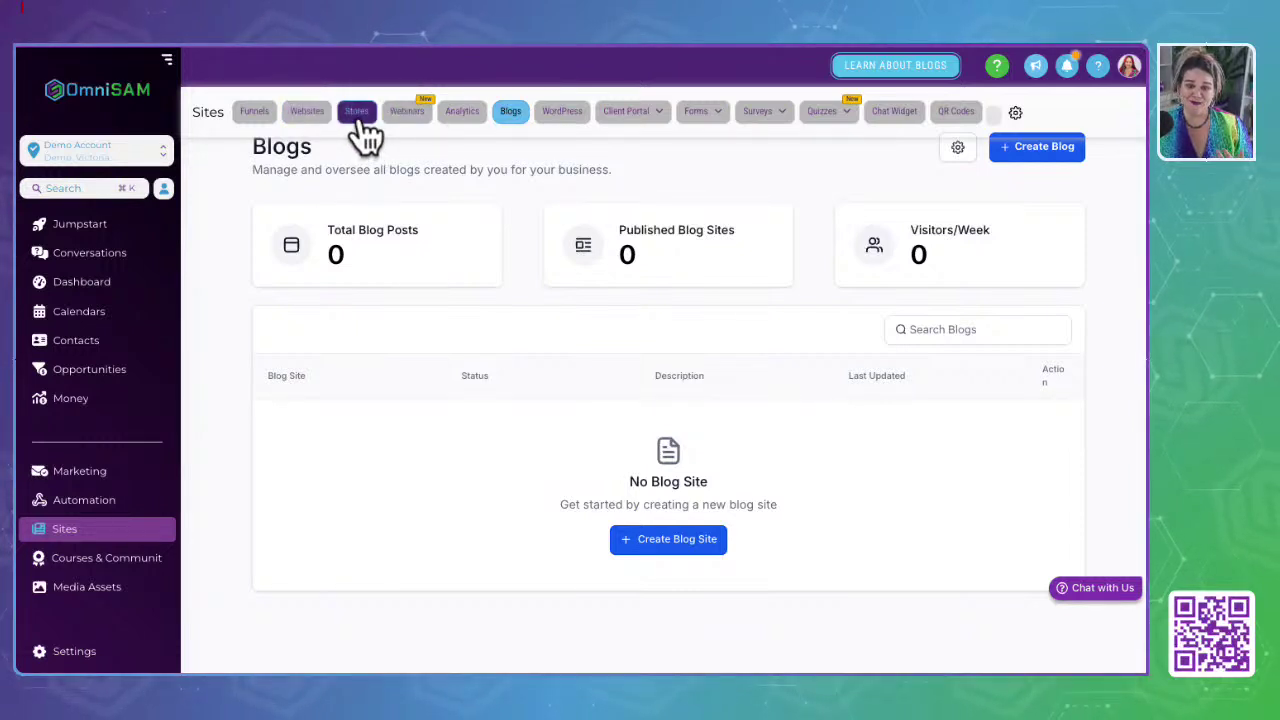
pyautogui.click(443, 115)
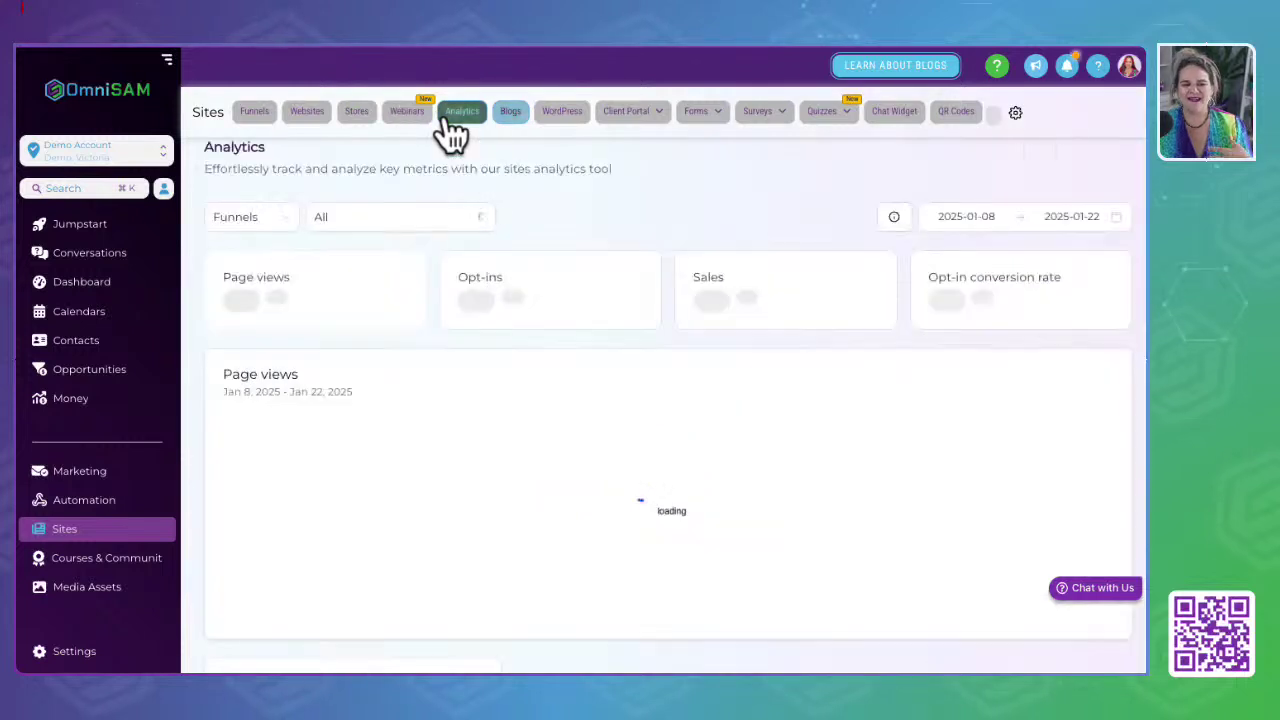
pyautogui.click(514, 130)
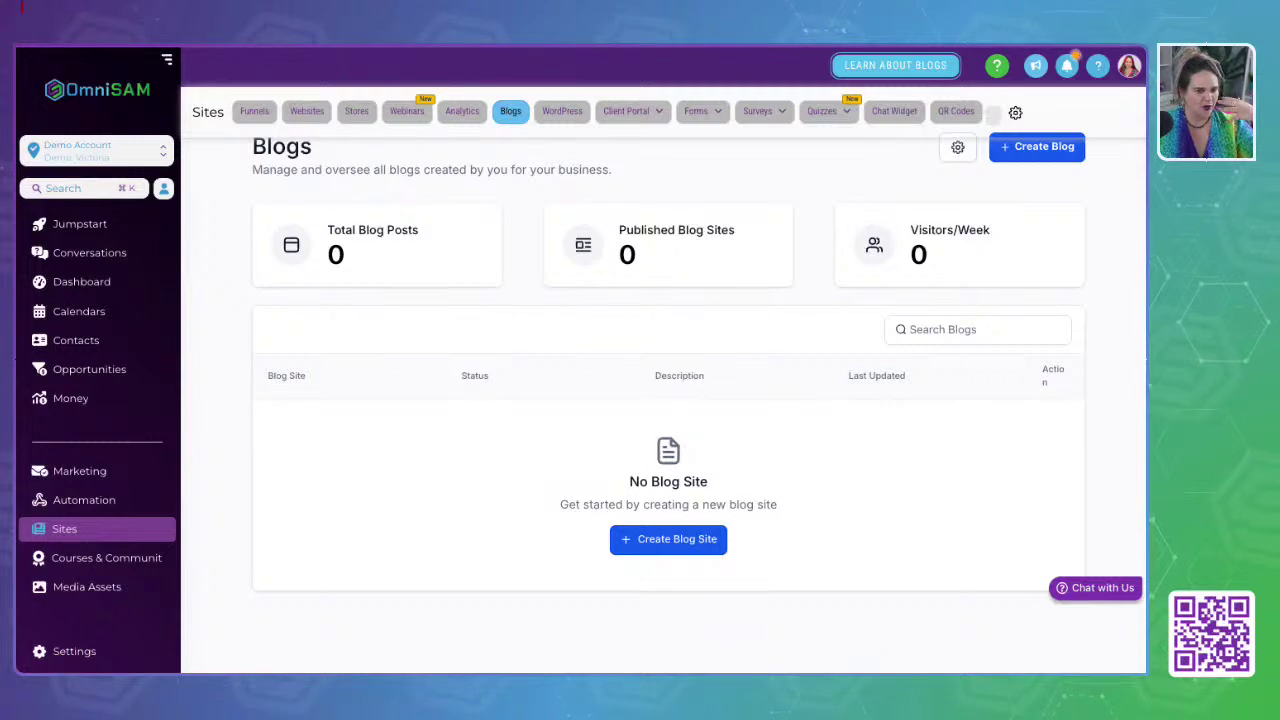
# Step: Open the WordPress page and highlight its Seamless WP Hosting intro at $14.99 per month
pyautogui.click(567, 122)
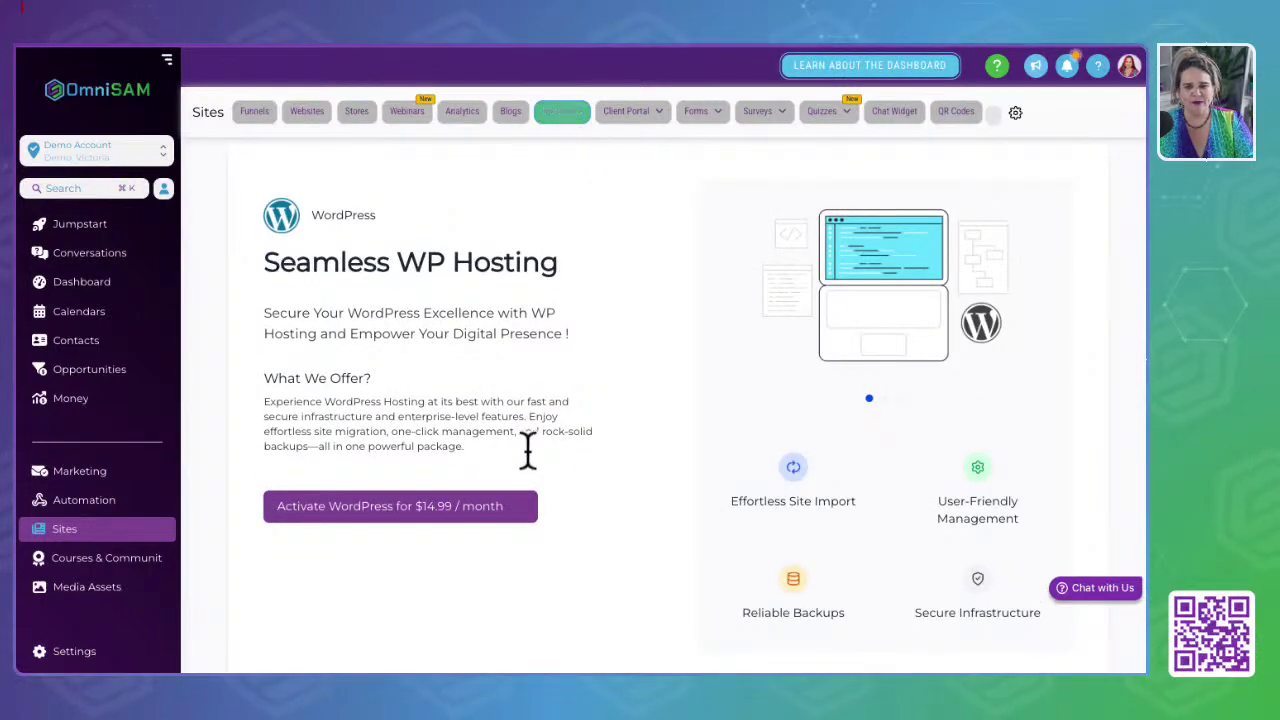
pyautogui.moveTo(263, 262); pyautogui.dragTo(634, 571)
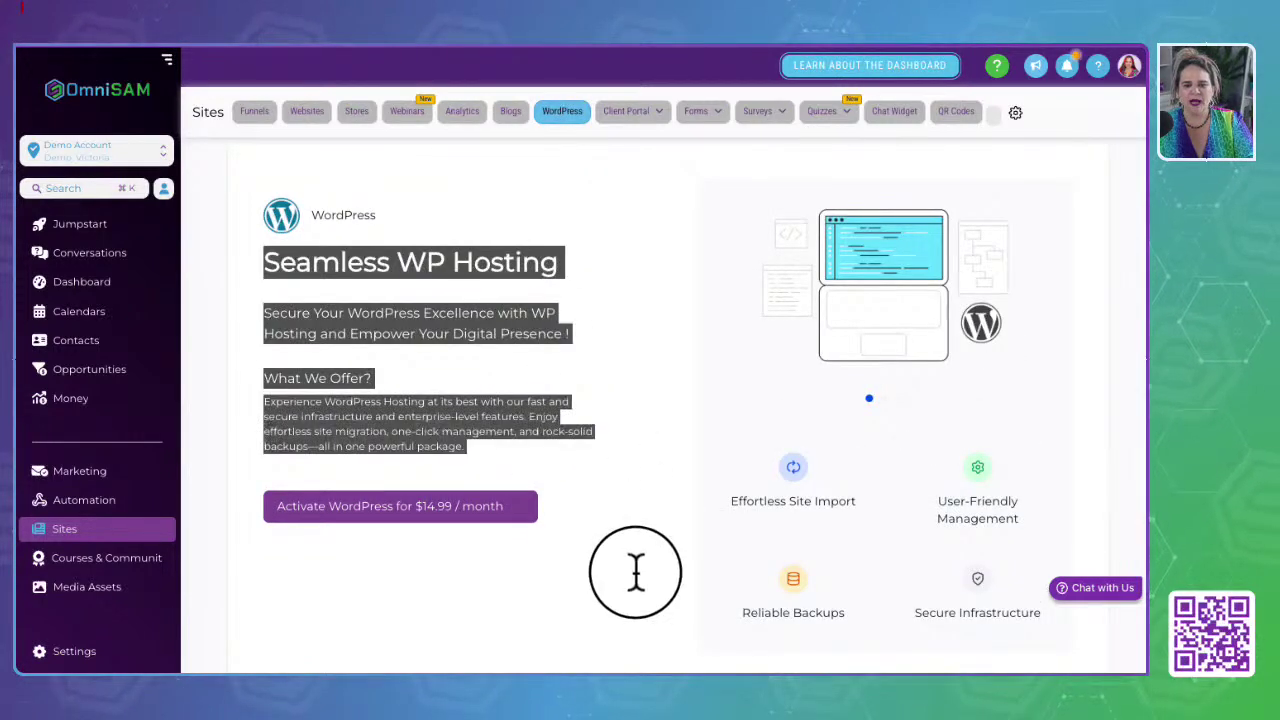
pyautogui.click(410, 580)
pyautogui.scroll(-1, 410, 581)
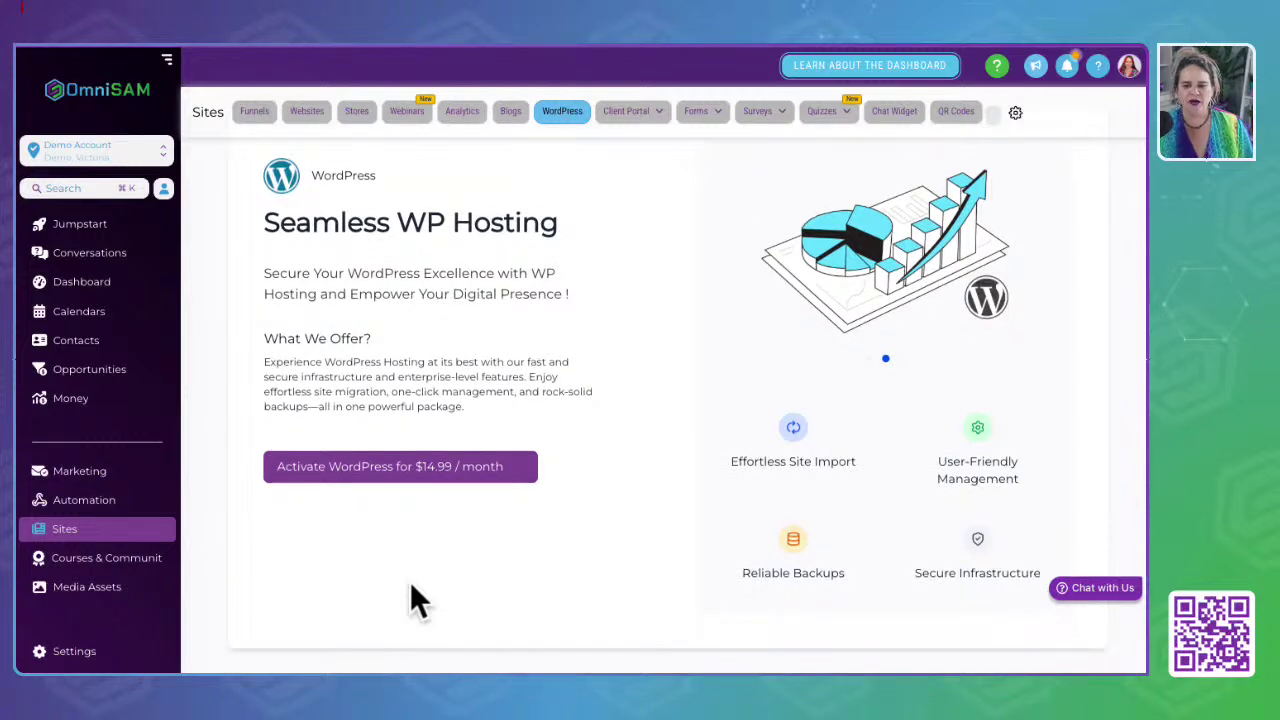
pyautogui.scroll(1, 410, 581)
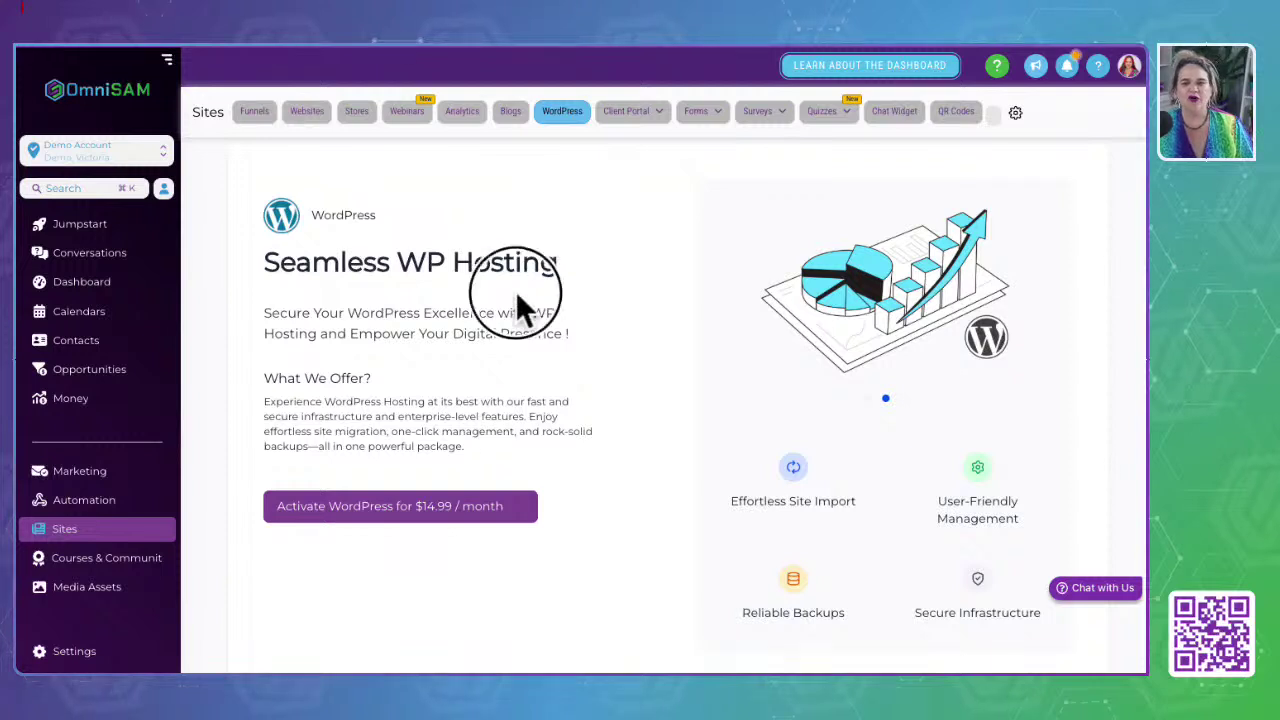
pyautogui.click(628, 113)
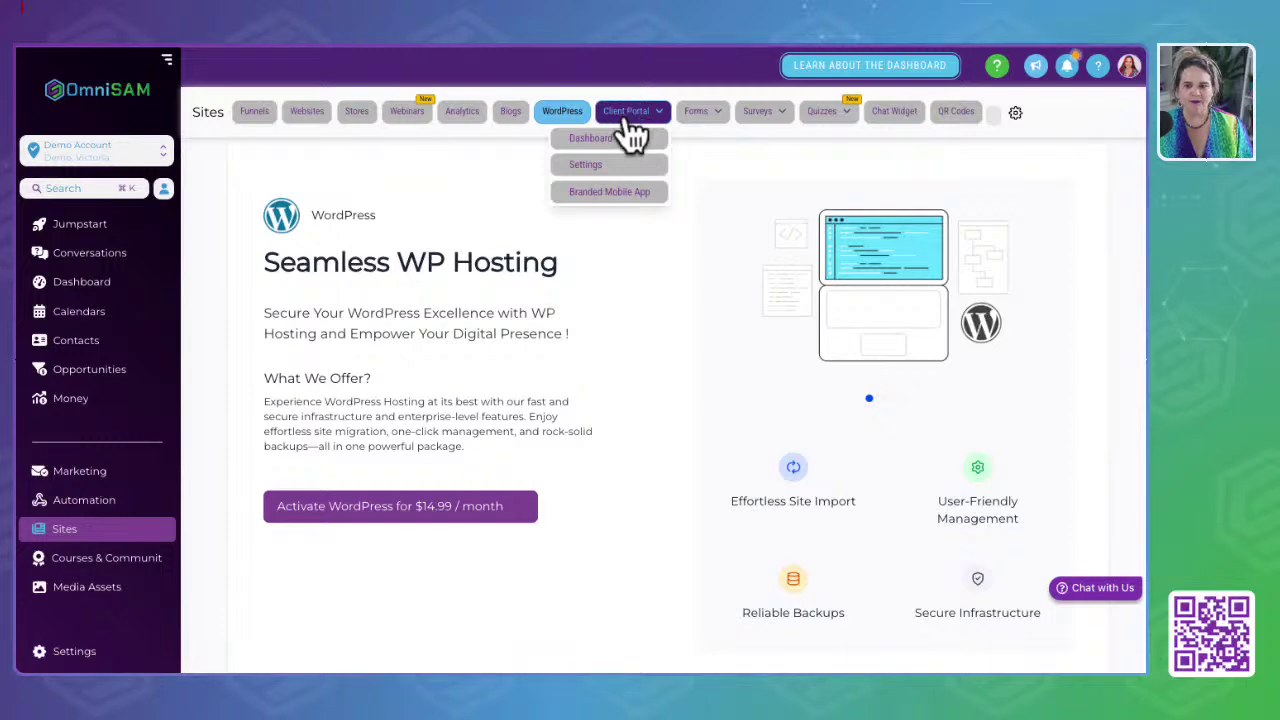
# Step: Show the Client Portal dashboard with its portal URL, 0 invited clients and 1 user
pyautogui.click(592, 139)
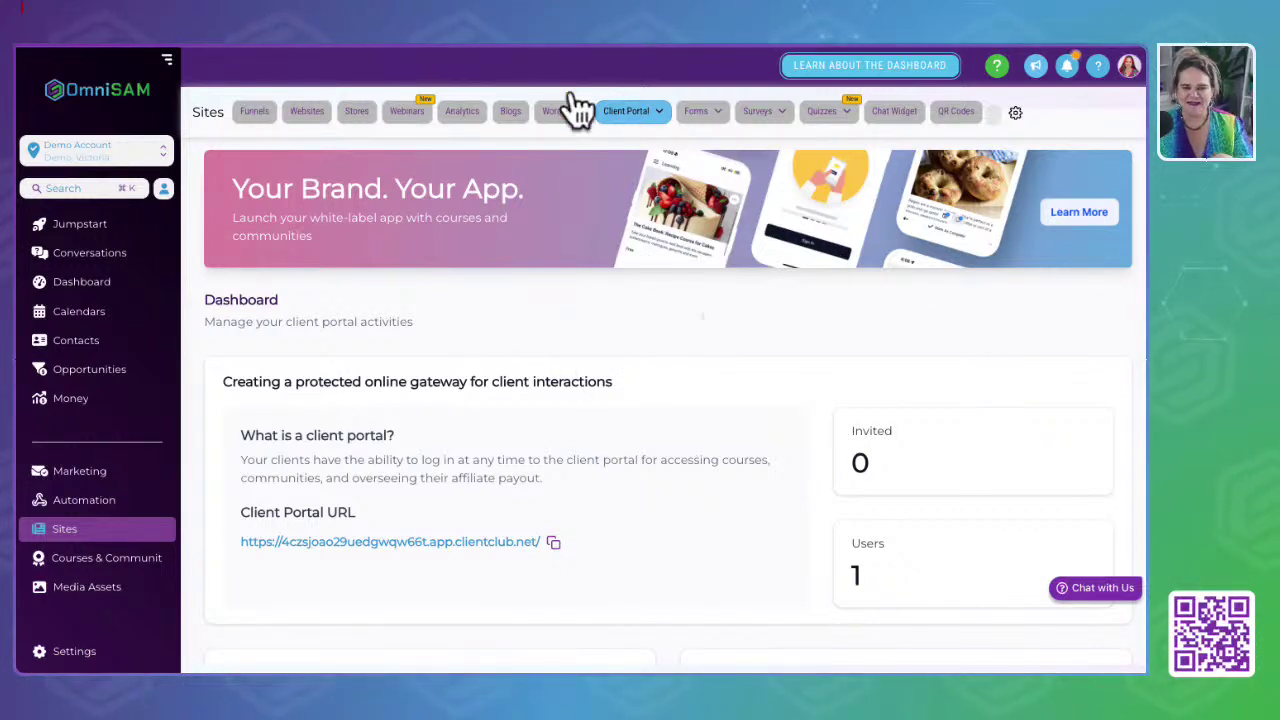
pyautogui.click(645, 118)
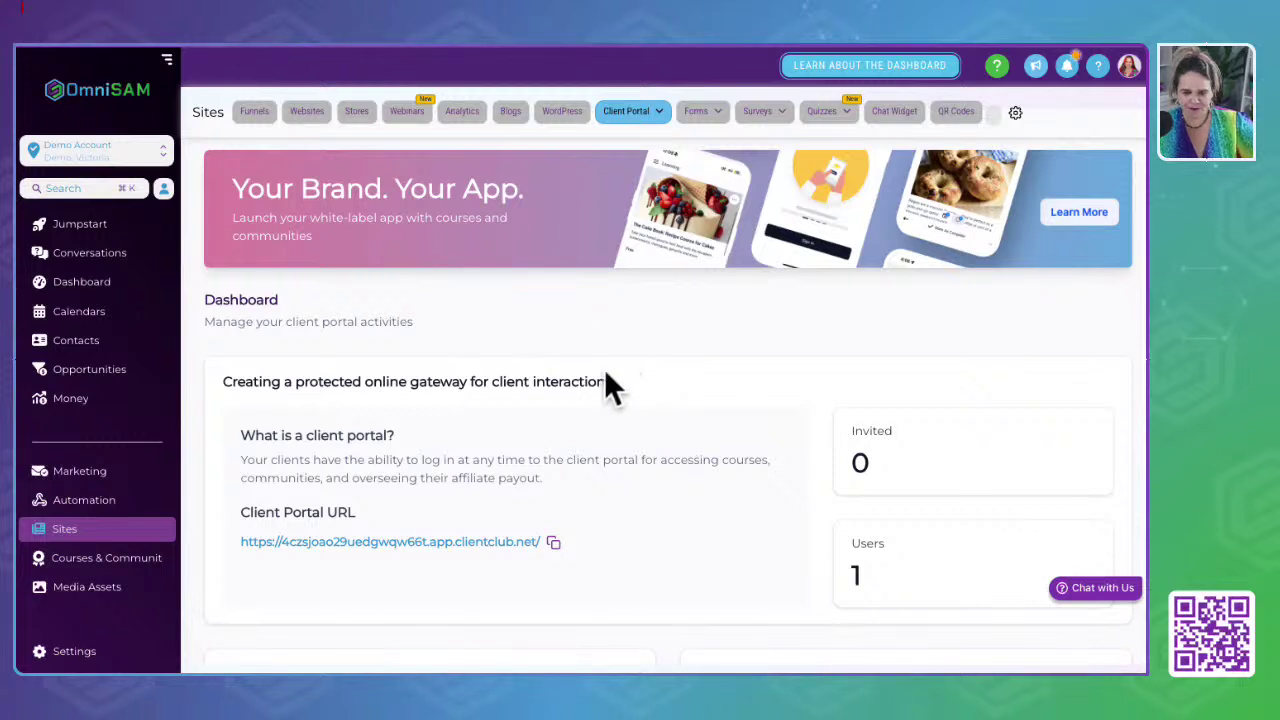
pyautogui.moveTo(698, 116)
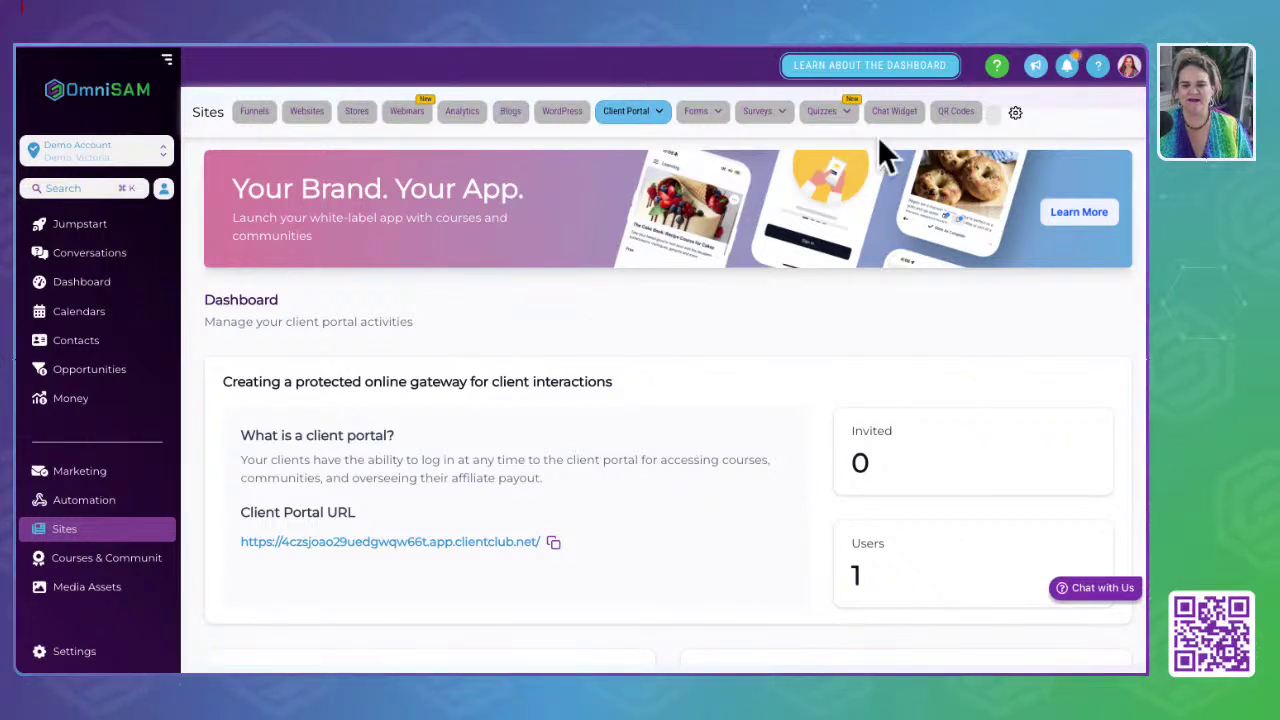
pyautogui.moveTo(697, 129)
pyautogui.moveTo(770, 130)
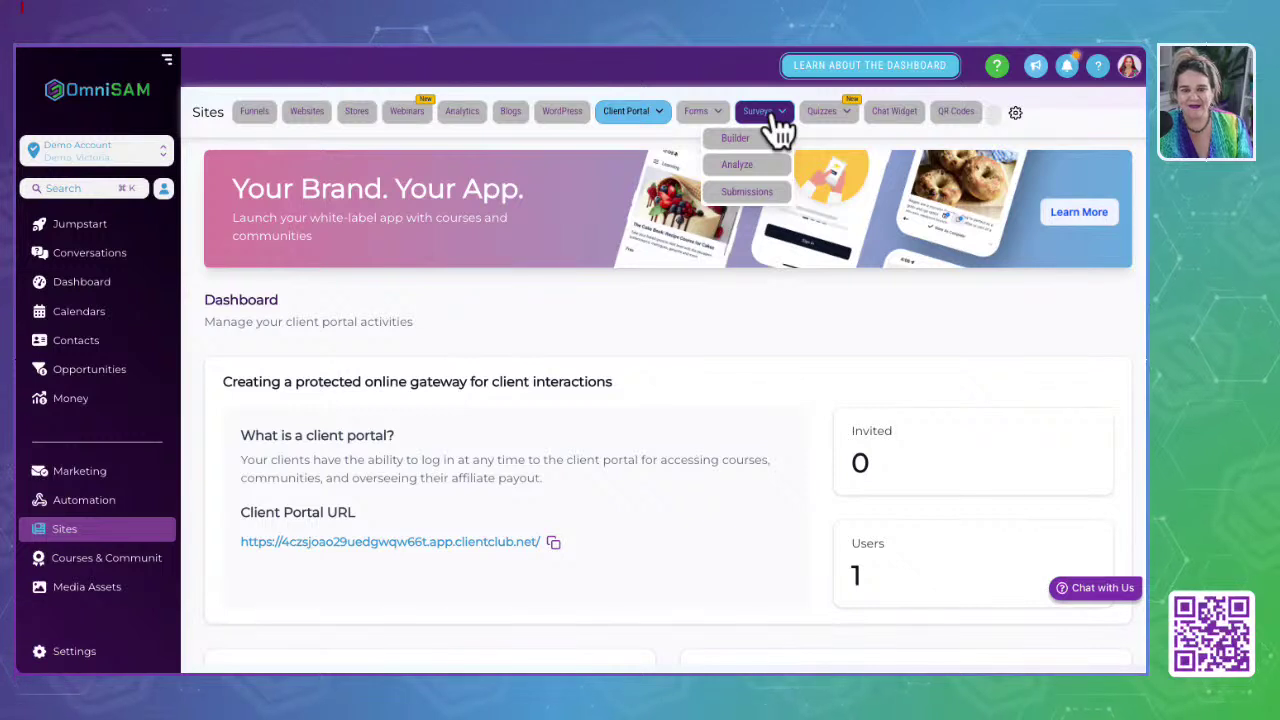
# Step: Open the quizzes builder page from the Sites bar
pyautogui.moveTo(820, 129)
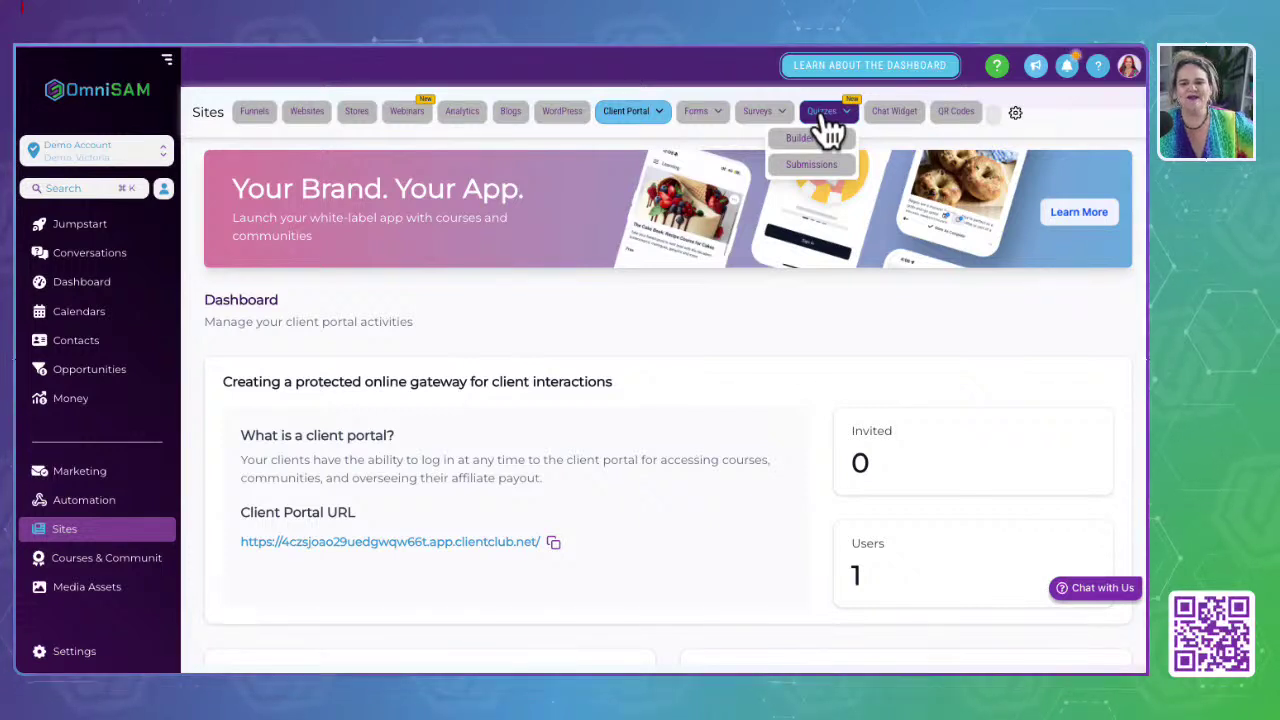
pyautogui.click(826, 120)
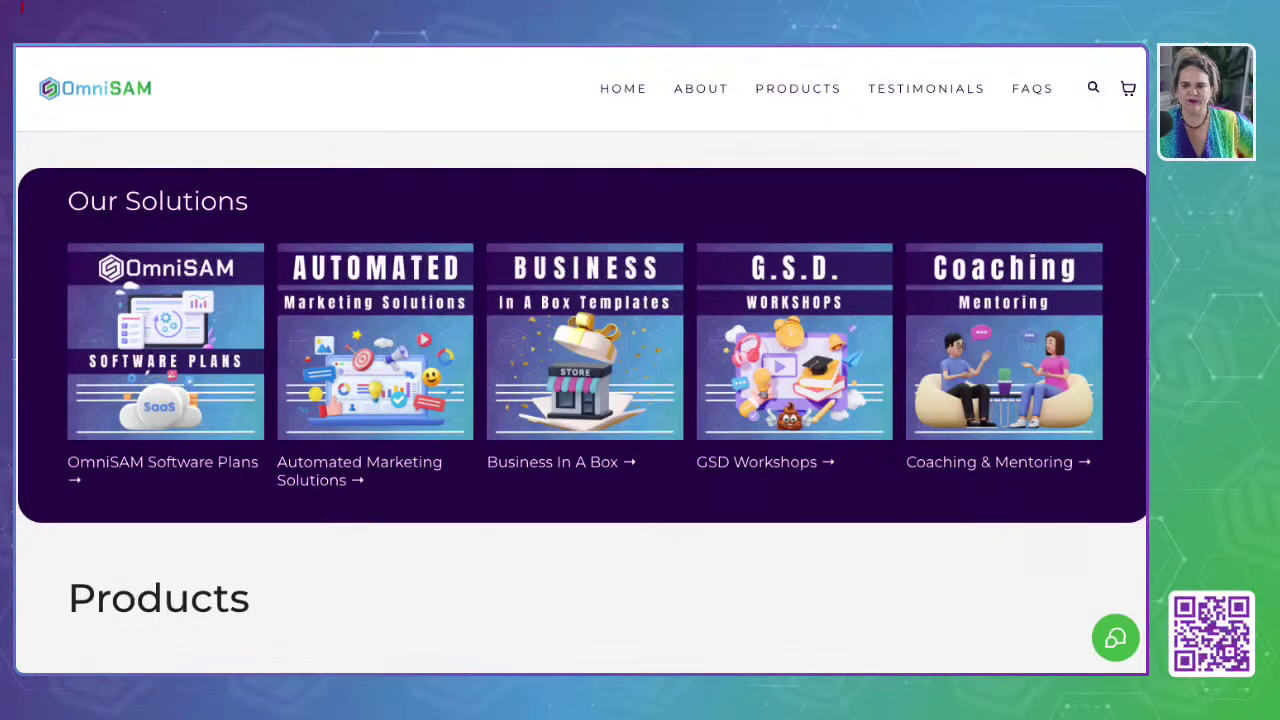
# Step: Browse the question contact form, Chat Widget, Surveys, QR Codes and Domains settings pages
pyautogui.click(1118, 642)
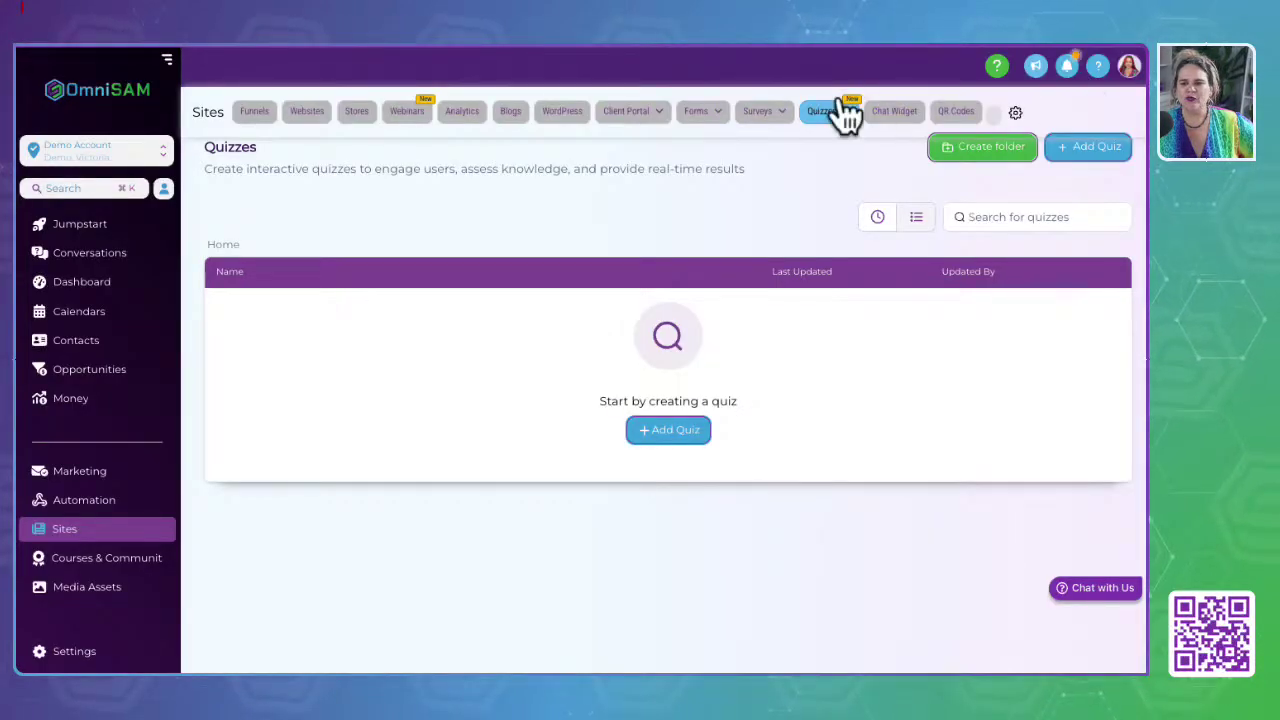
pyautogui.click(898, 120)
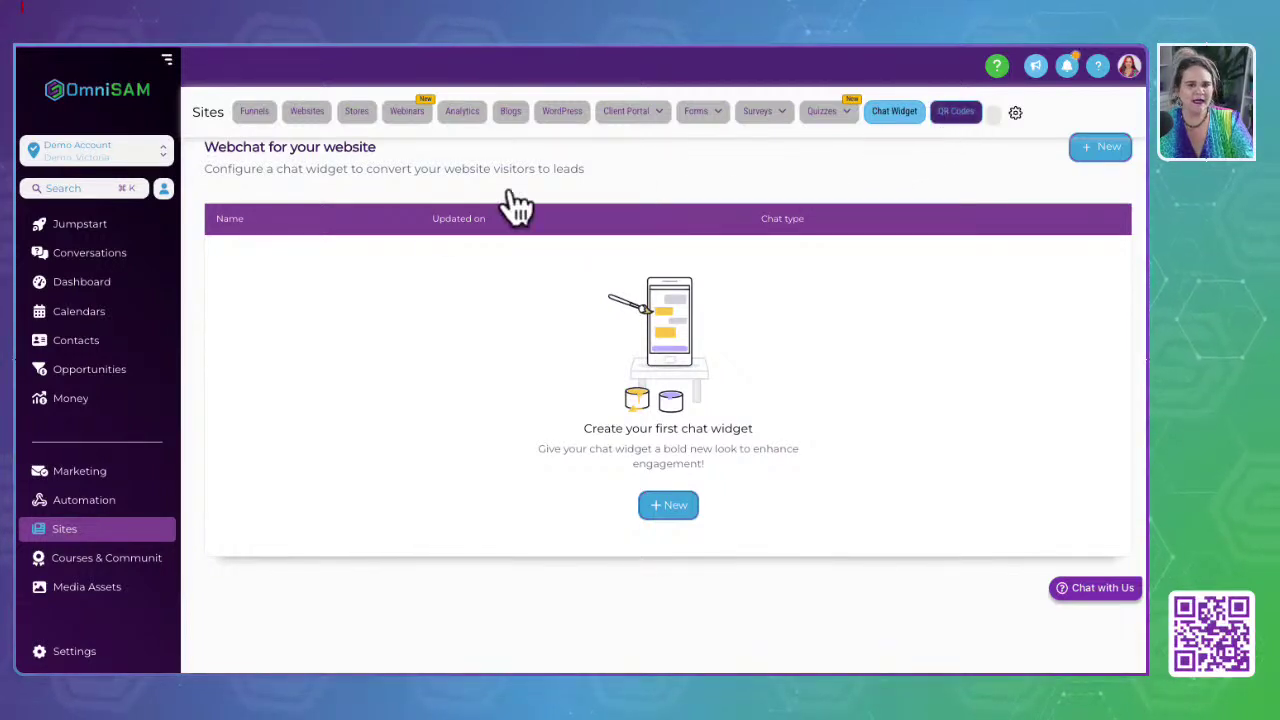
pyautogui.click(962, 118)
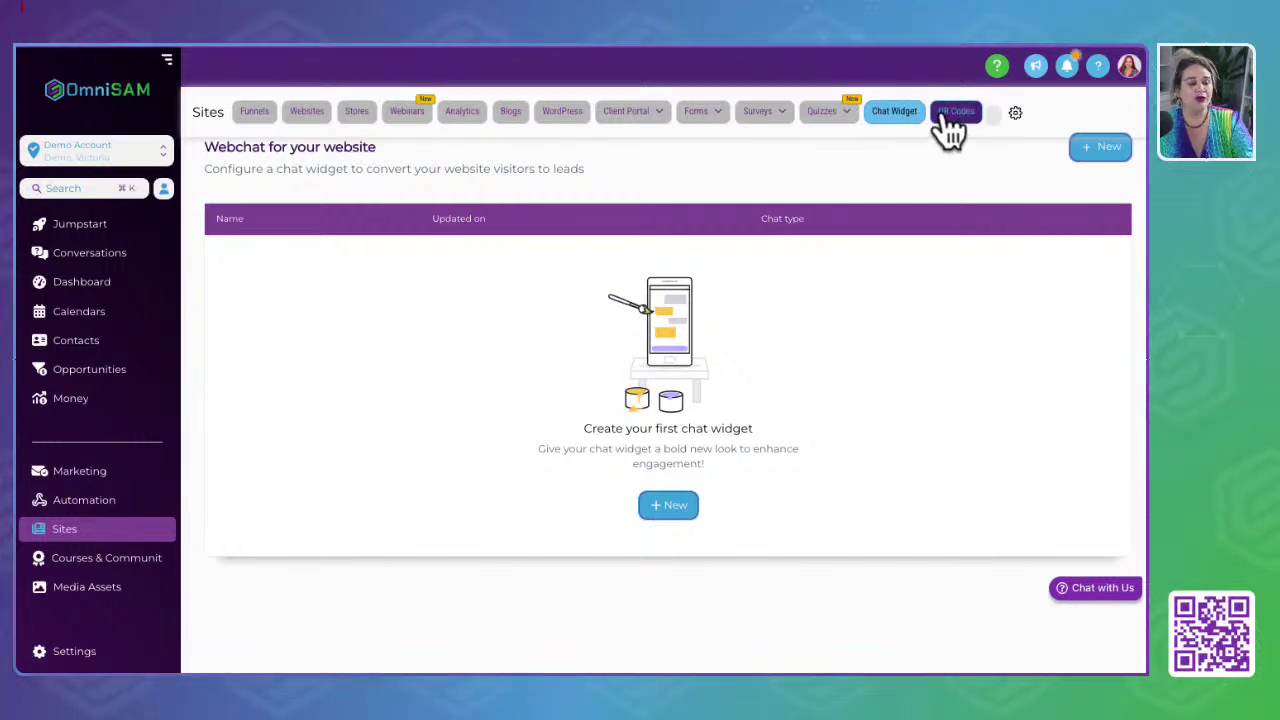
pyautogui.click(755, 116)
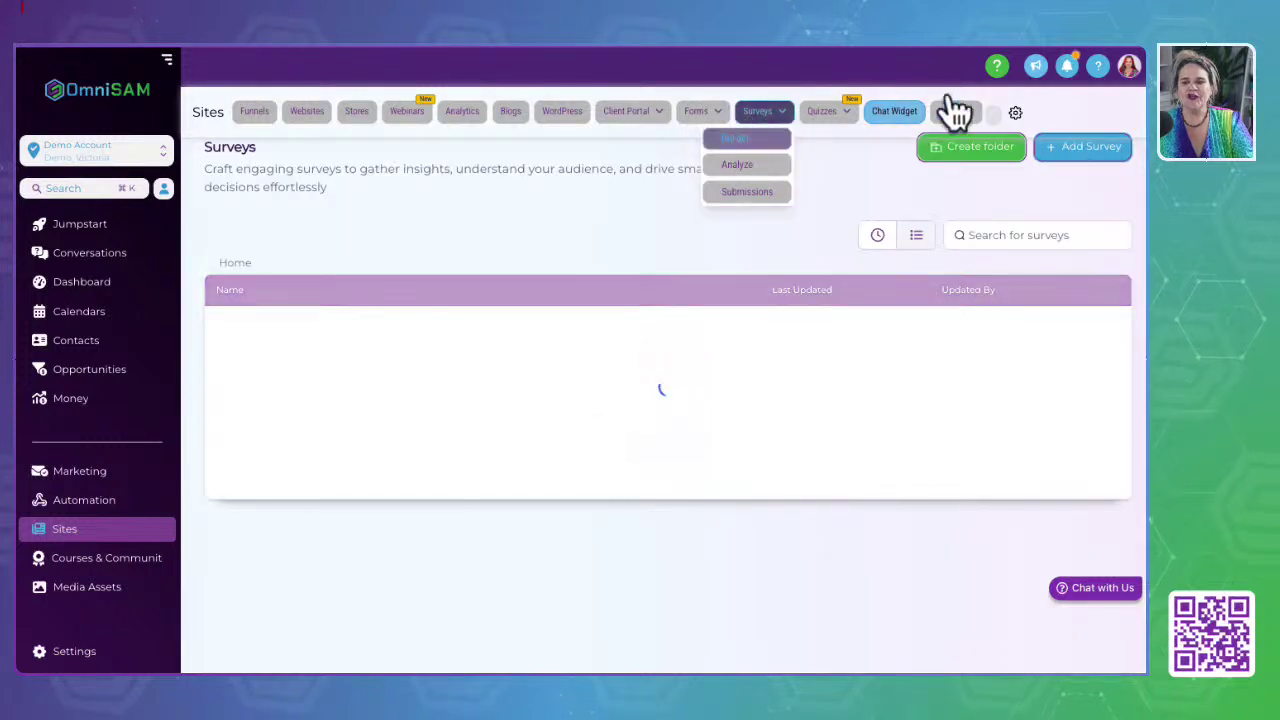
pyautogui.click(955, 113)
pyautogui.click(955, 113)
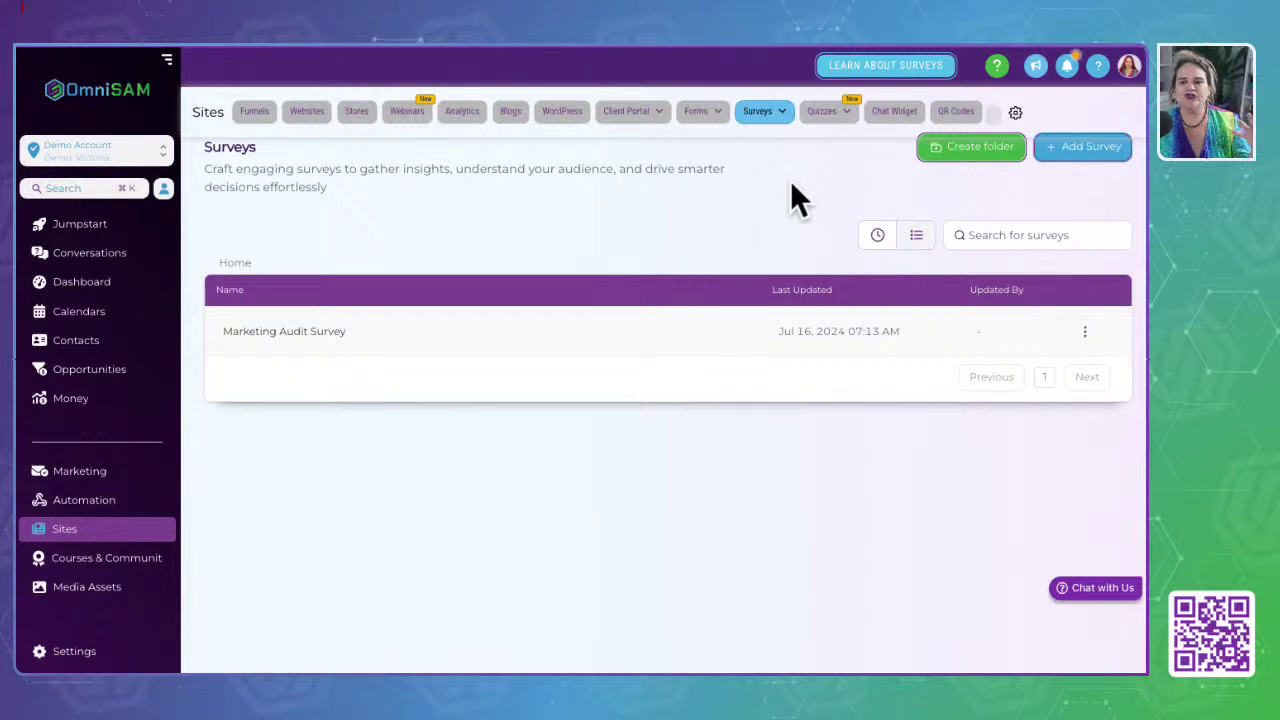
pyautogui.click(956, 115)
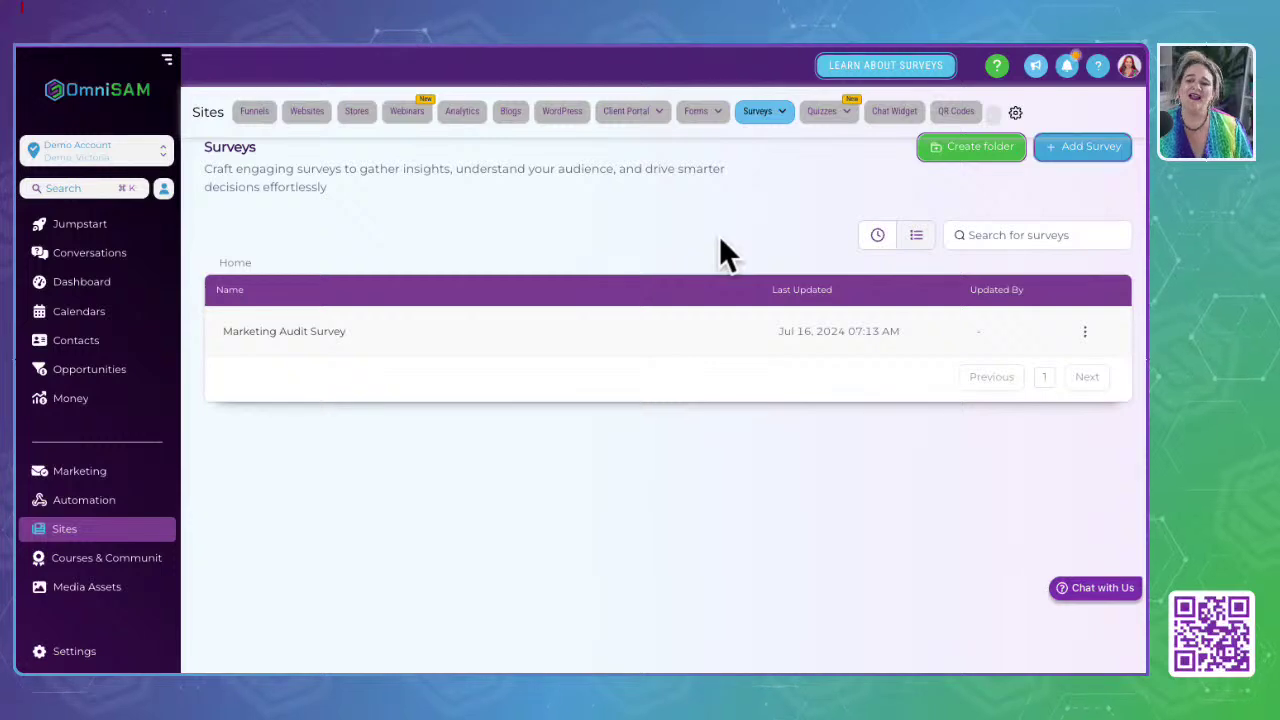
pyautogui.click(1015, 112)
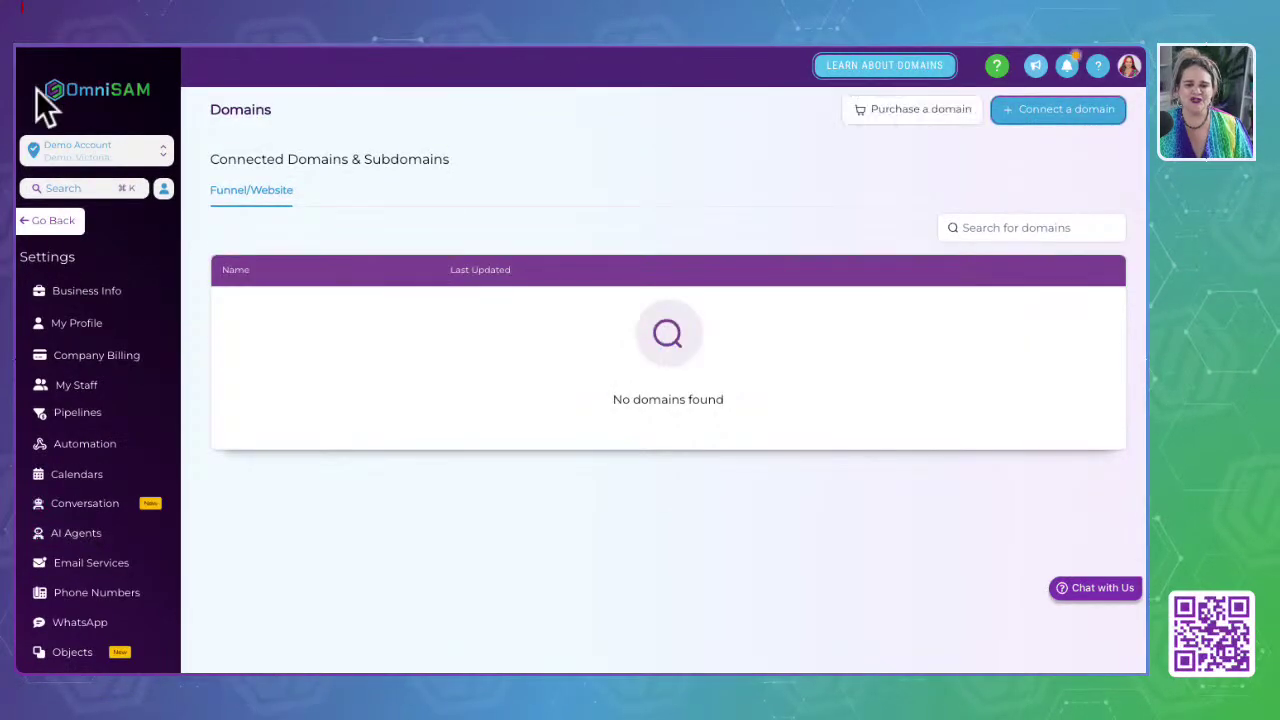
# Step: Go to Courses & Community to reach the Memberships client portal dashboard
pyautogui.click(36, 45)
pyautogui.scroll(-1, 76, 508)
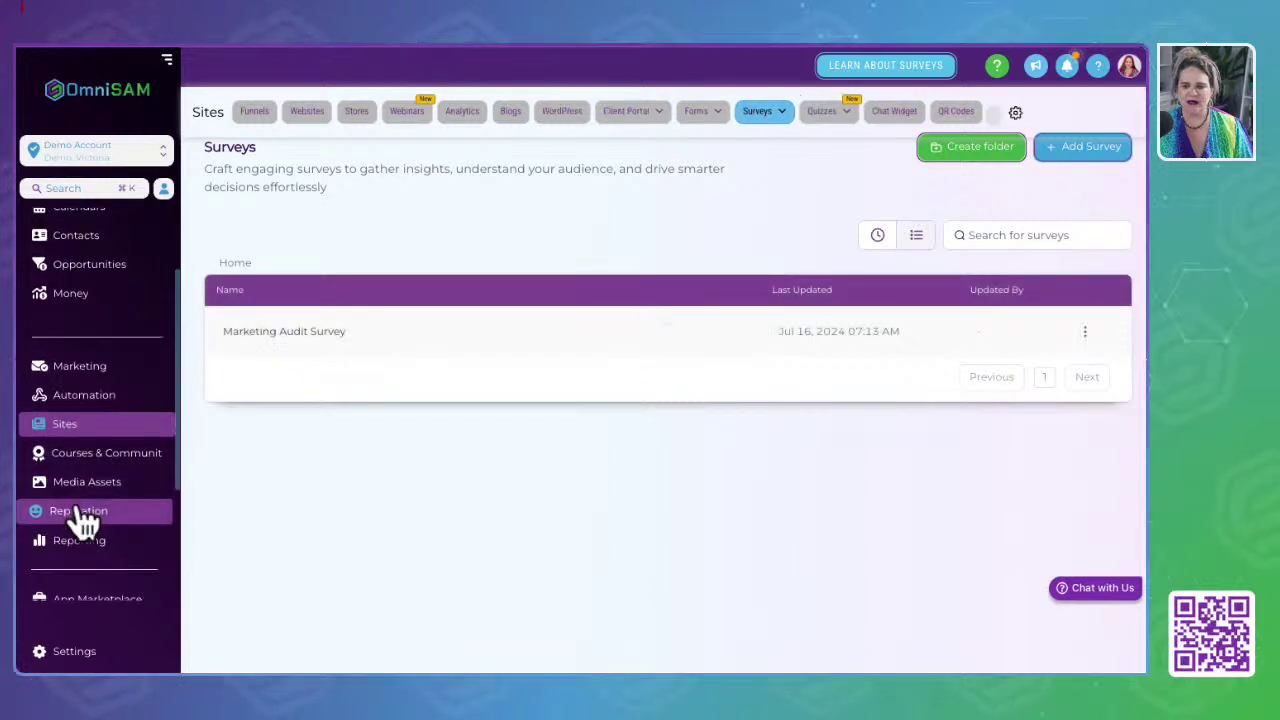
pyautogui.click(110, 453)
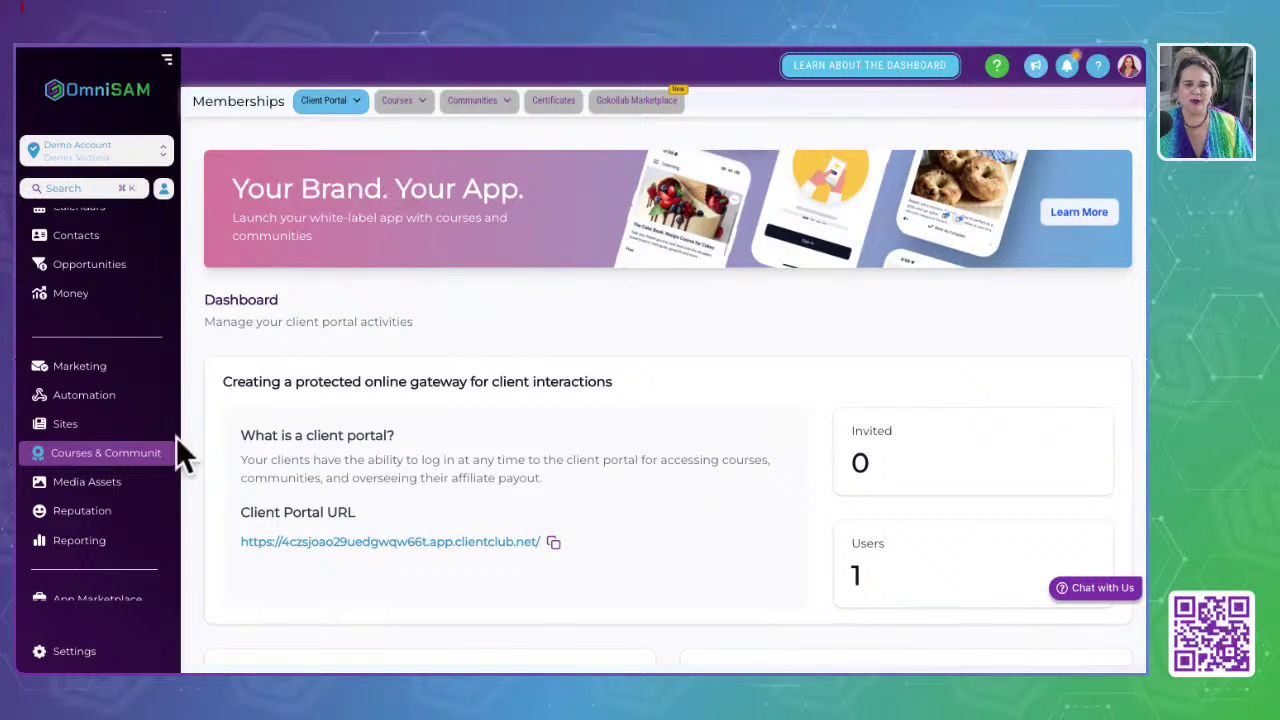
pyautogui.moveTo(340, 115)
pyautogui.click(60, 428)
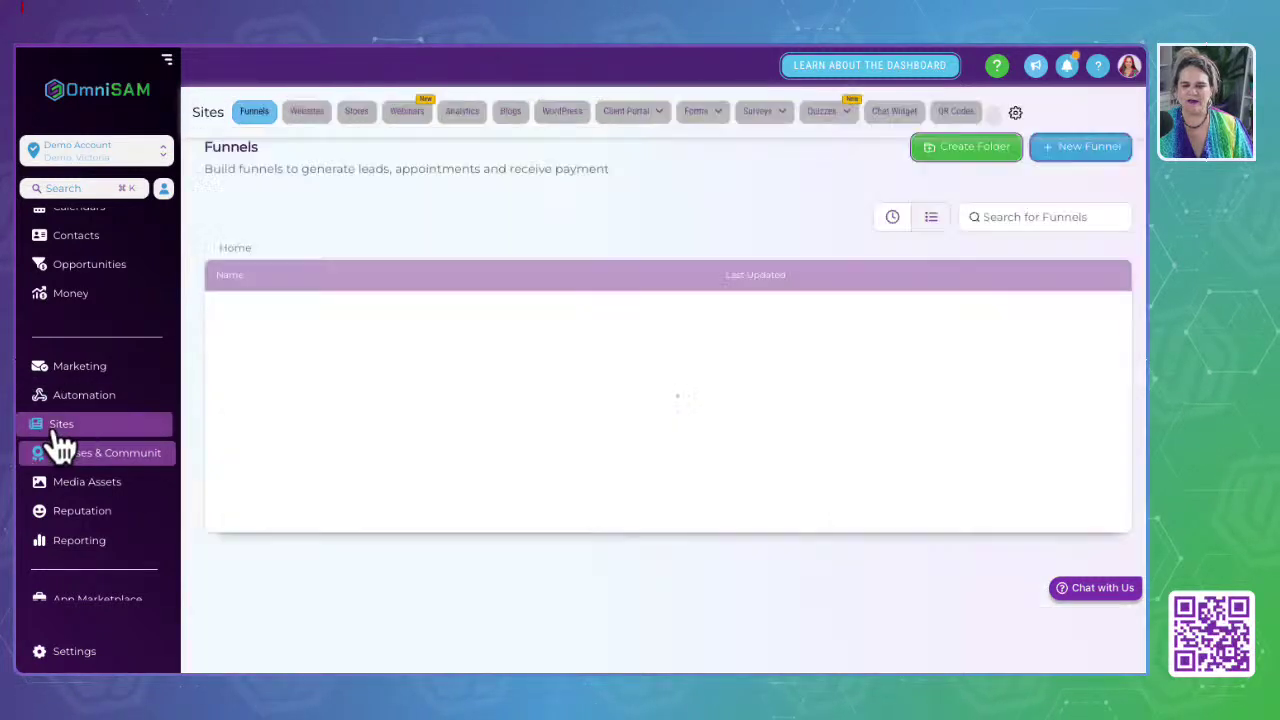
pyautogui.moveTo(620, 125)
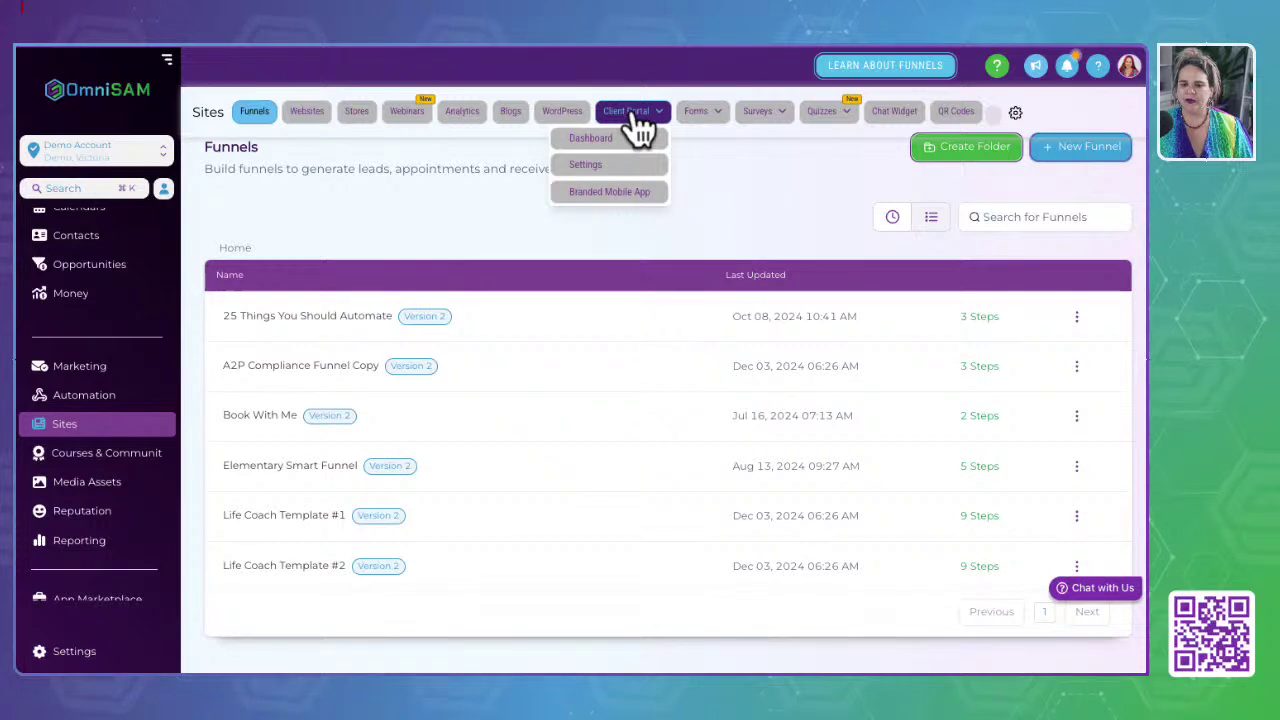
pyautogui.click(628, 116)
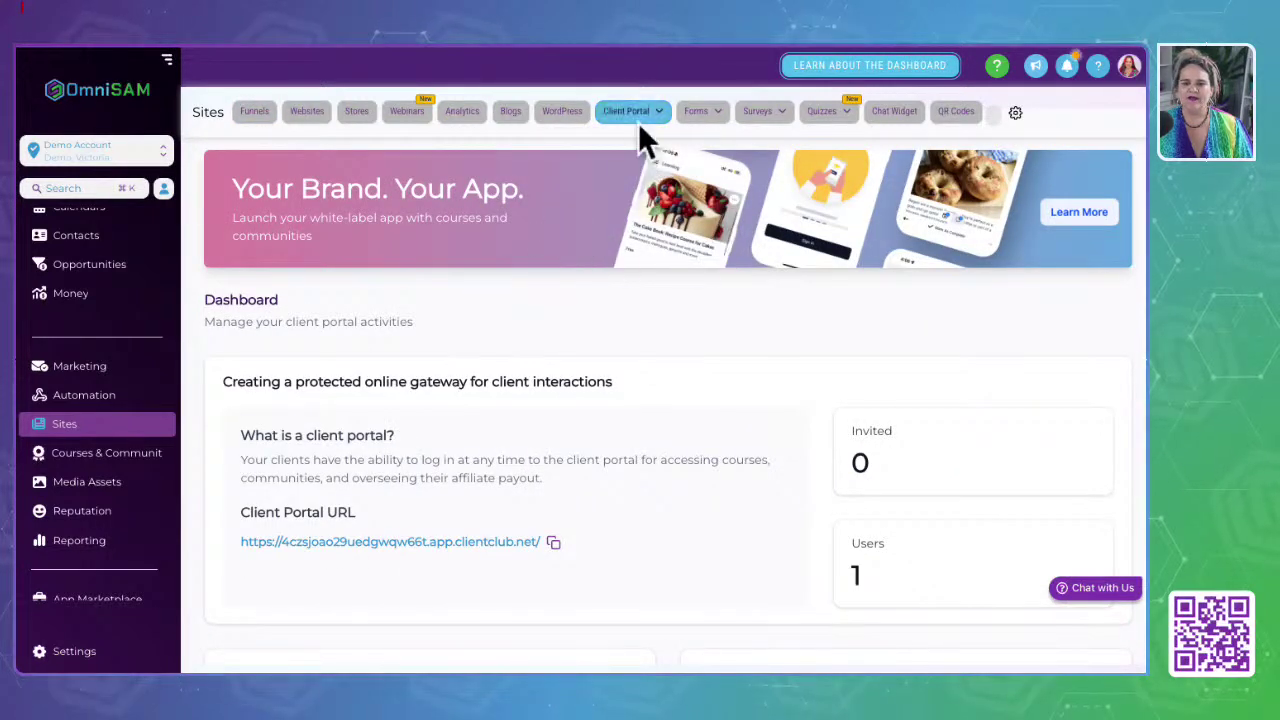
pyautogui.moveTo(617, 129)
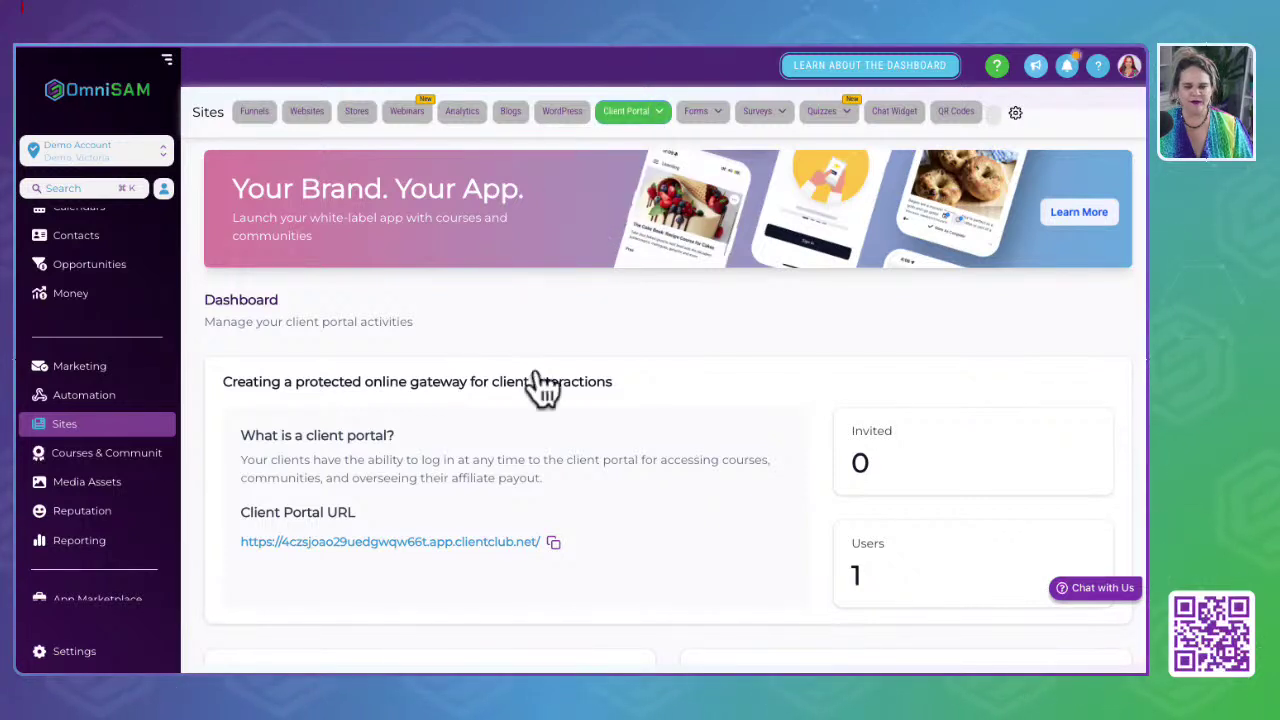
pyautogui.click(95, 455)
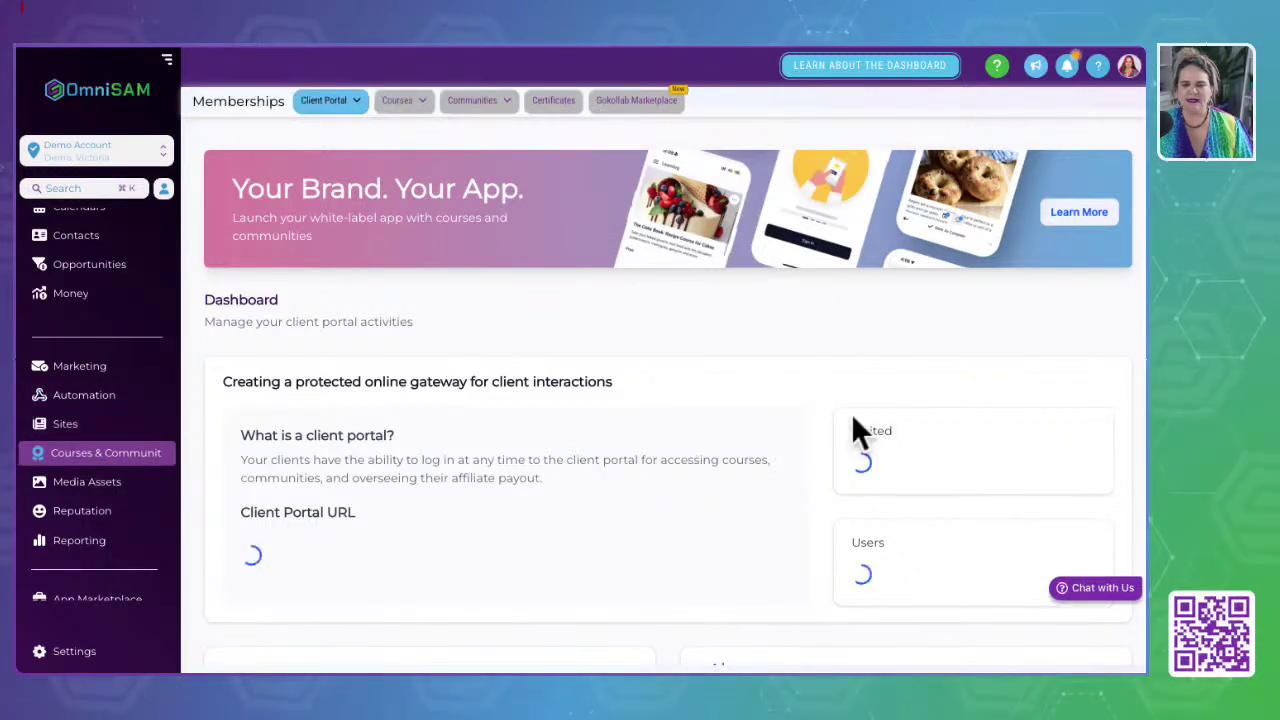
pyautogui.moveTo(343, 102)
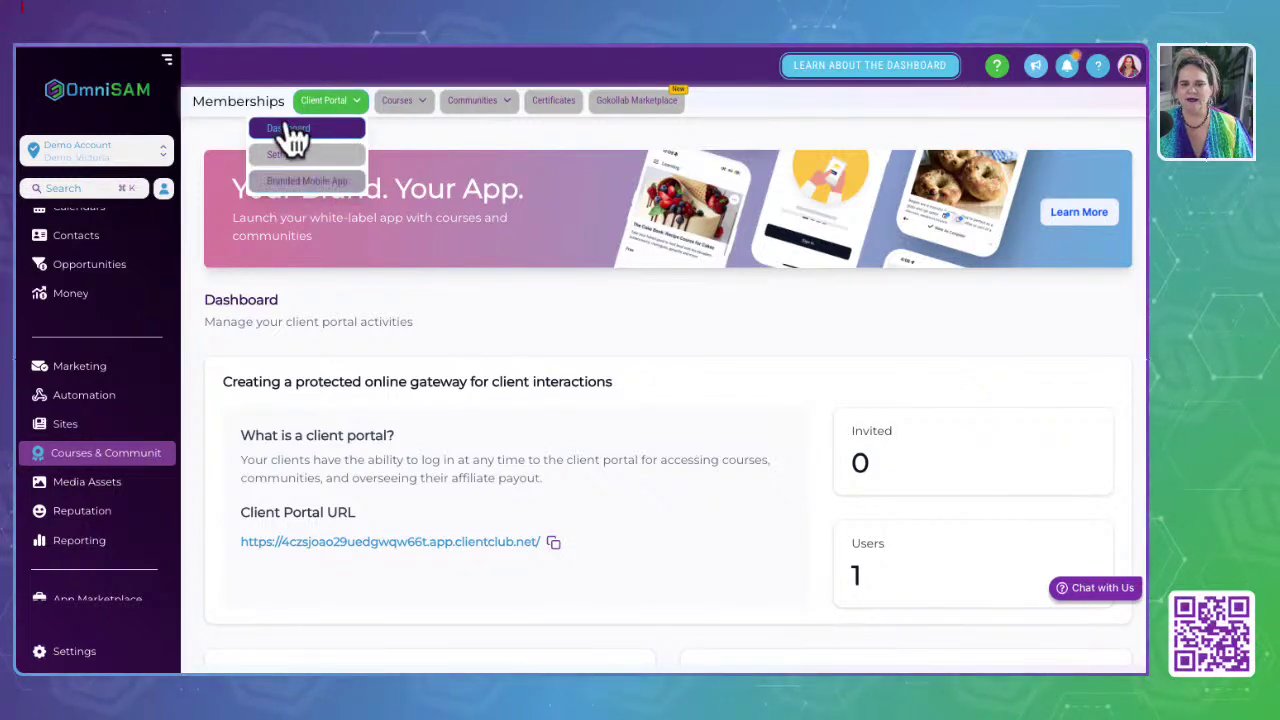
pyautogui.moveTo(412, 115)
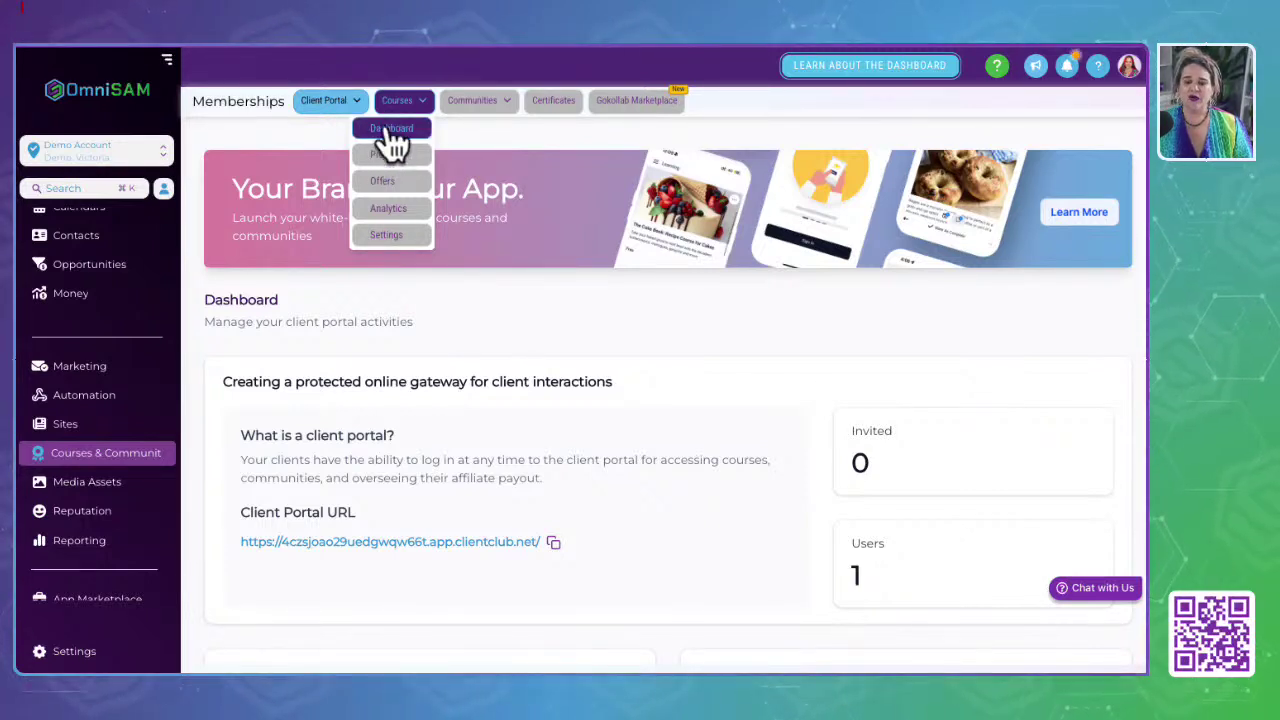
# Step: Open the Courses dashboard and switch to the OmniSAM sub-account
pyautogui.click(391, 132)
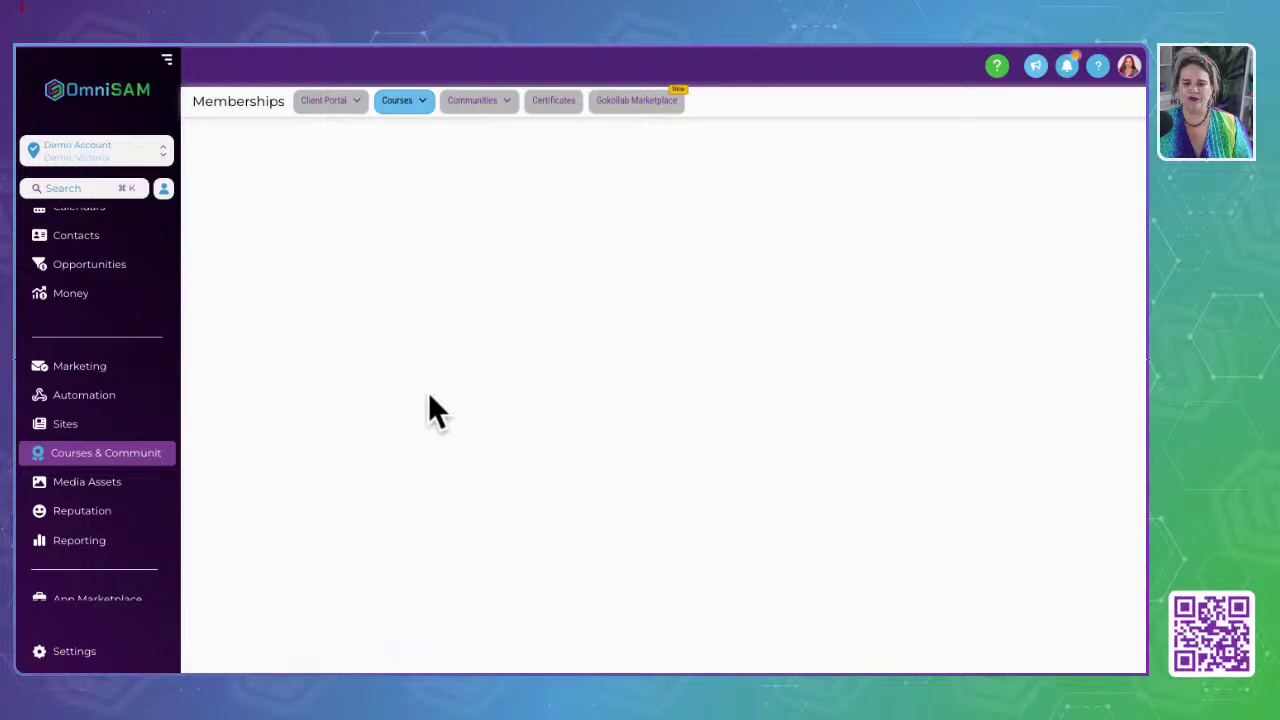
pyautogui.click(100, 160)
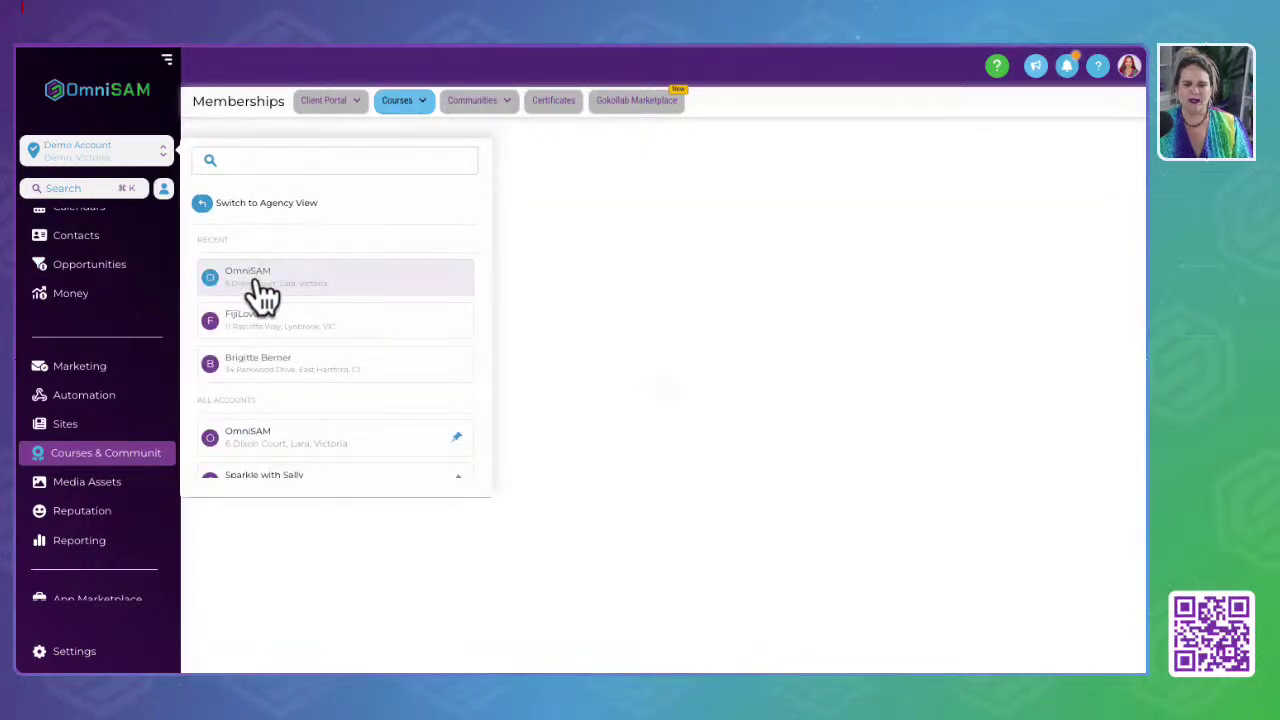
pyautogui.click(255, 280)
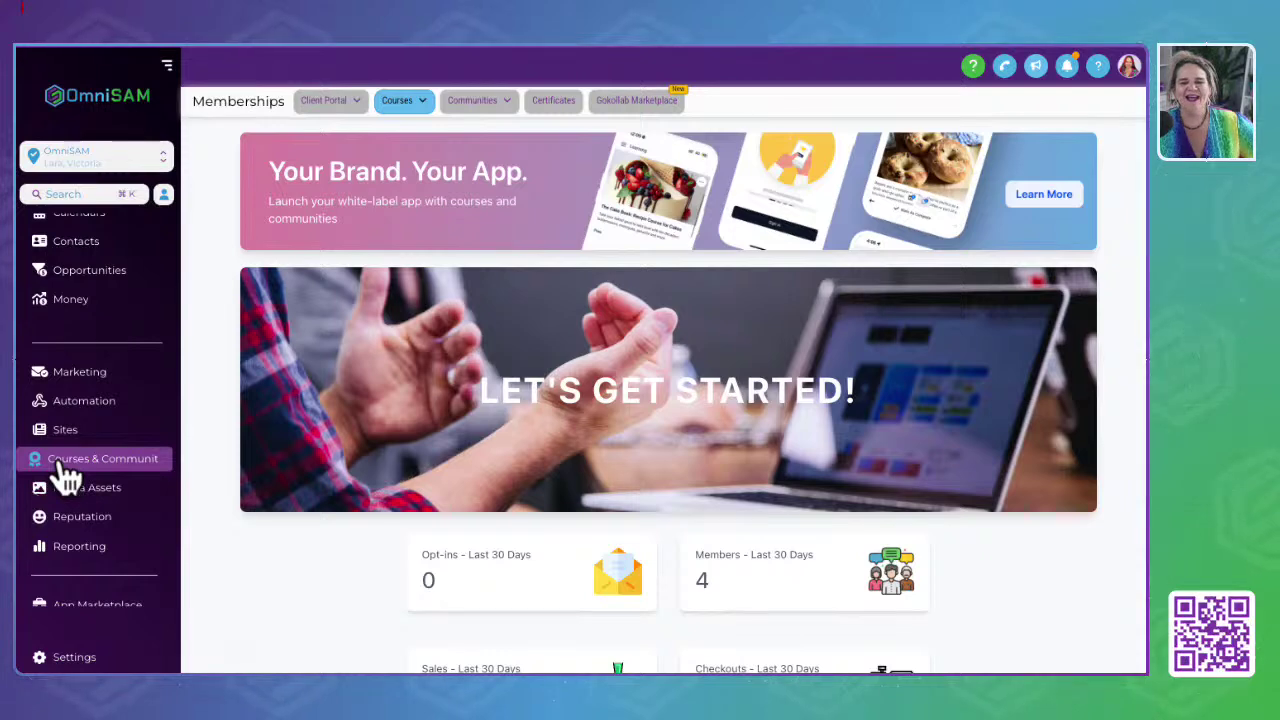
# Step: List the course products and view the Canva Made Easy course outline
pyautogui.moveTo(397, 102)
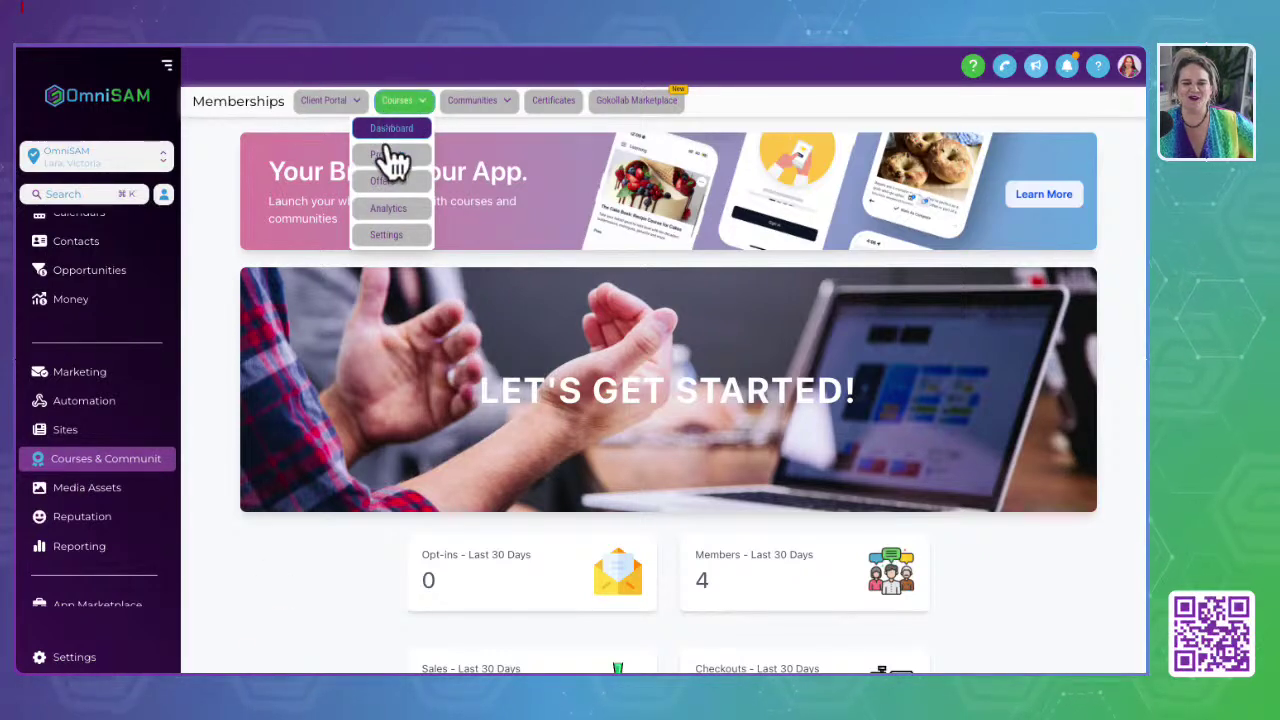
pyautogui.click(390, 156)
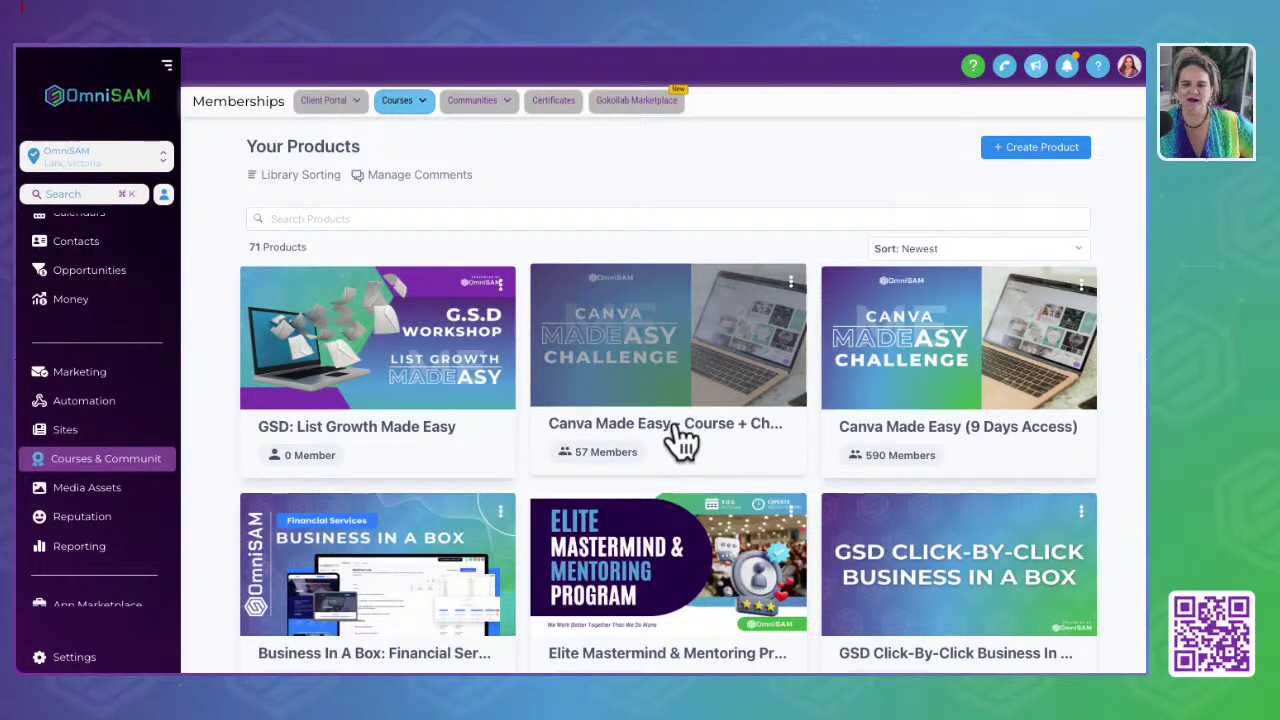
pyautogui.click(634, 430)
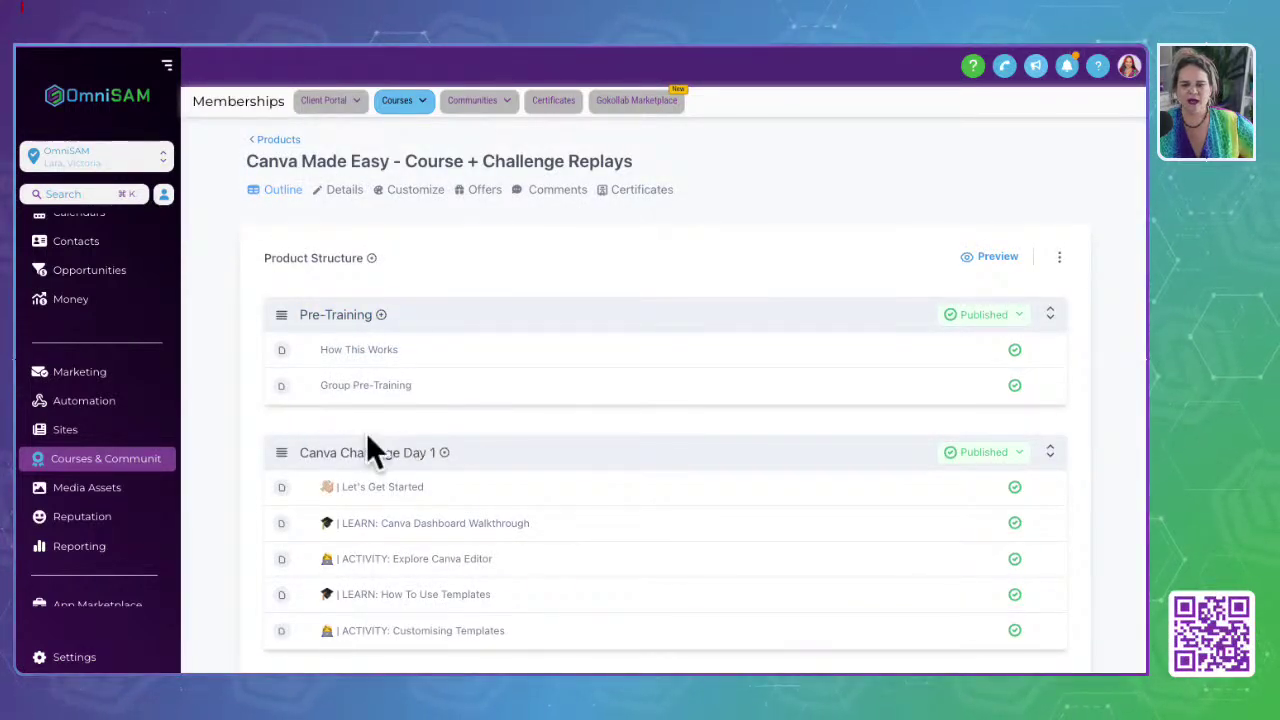
pyautogui.click(286, 140)
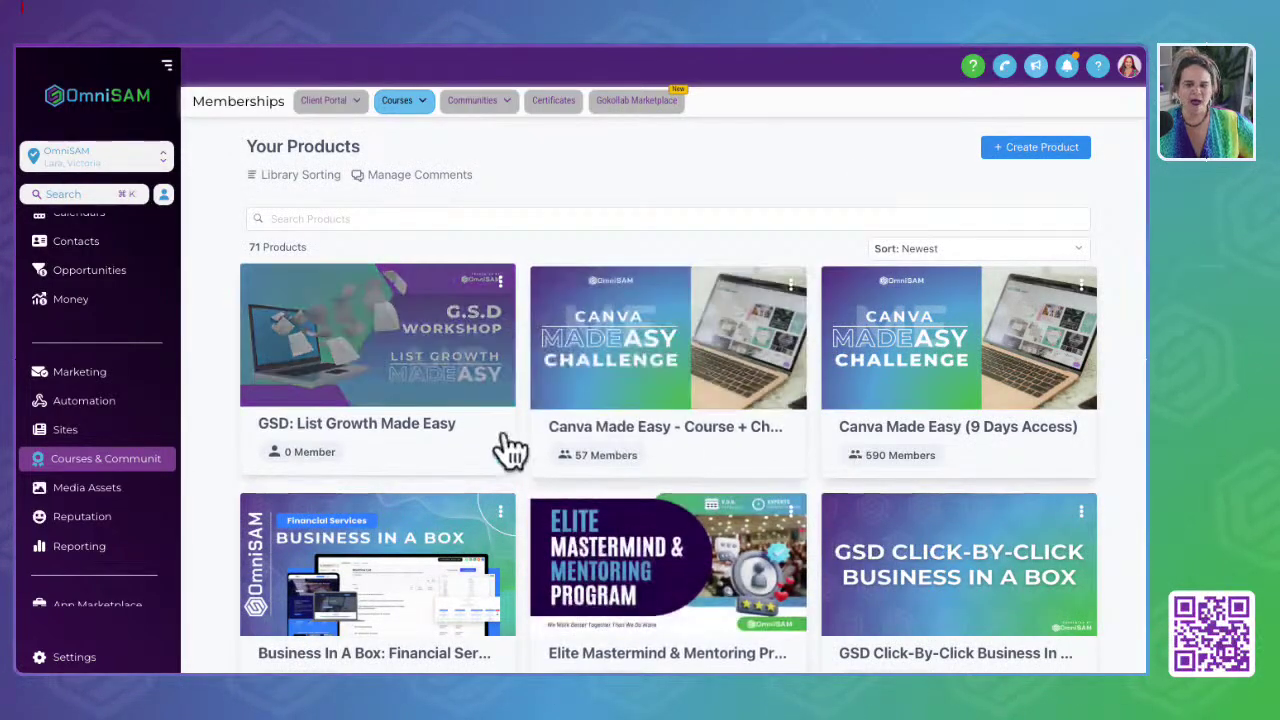
# Step: Browse the products grid, then show the published course Offers table
pyautogui.scroll(-9, 510, 450)
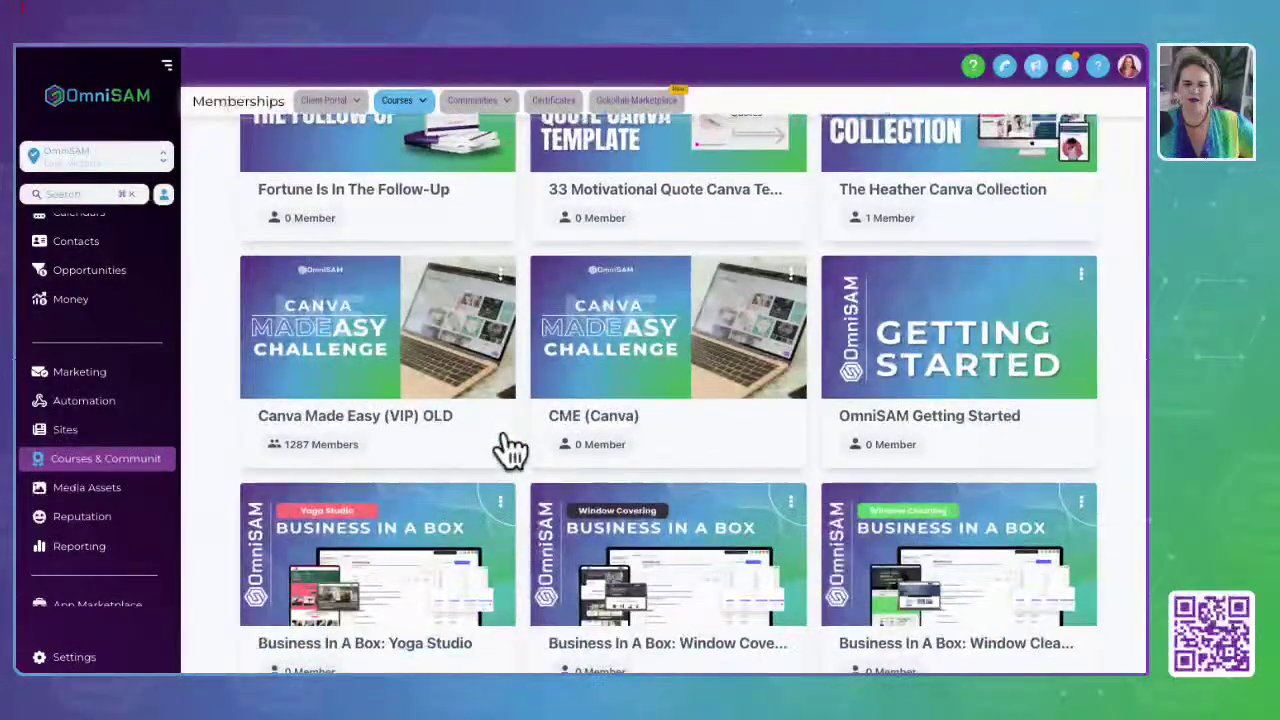
pyautogui.scroll(-10, 510, 450)
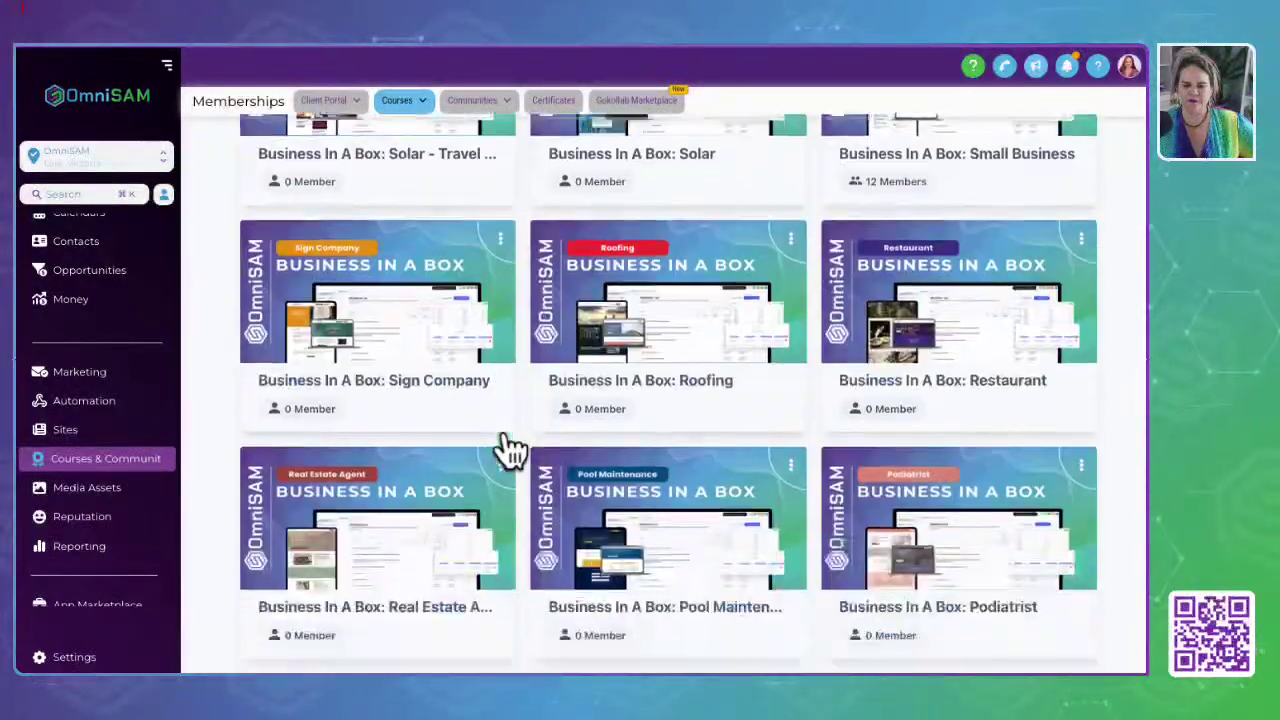
pyautogui.scroll(5, 510, 450)
pyautogui.scroll(10, 510, 450)
pyautogui.moveTo(415, 108)
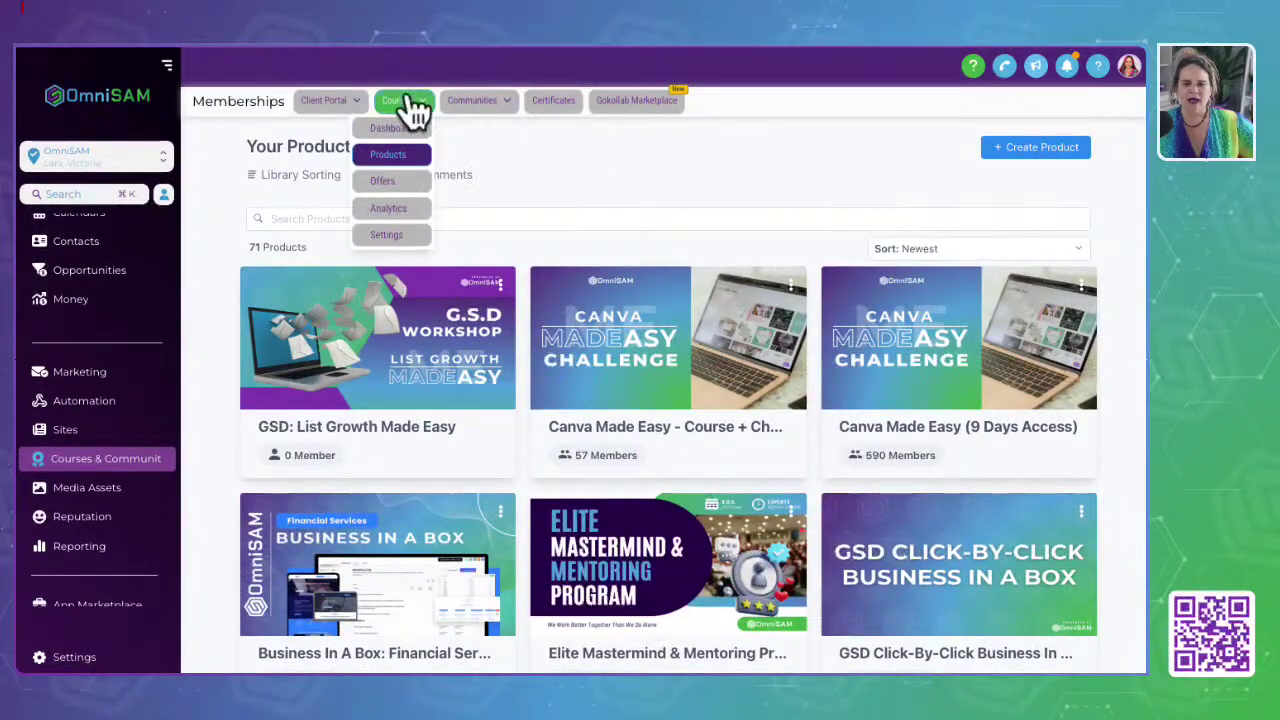
pyautogui.click(383, 184)
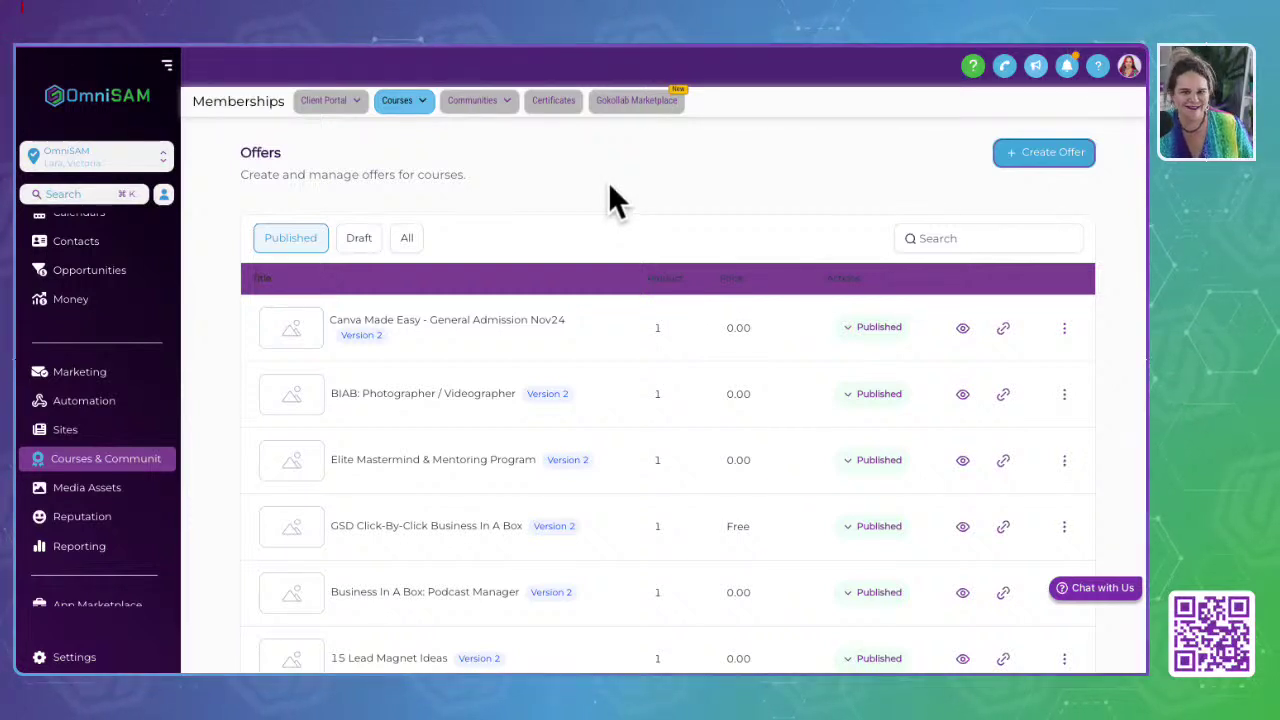
pyautogui.doubleClick(742, 327)
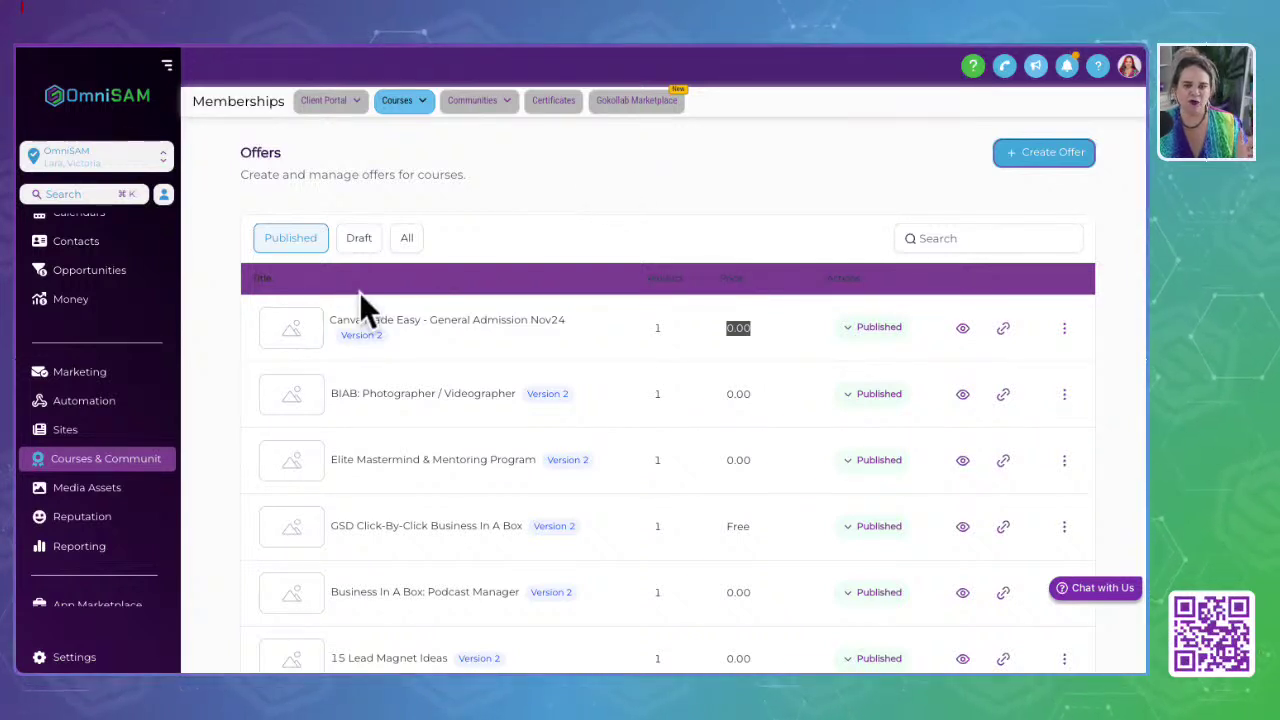
pyautogui.click(396, 103)
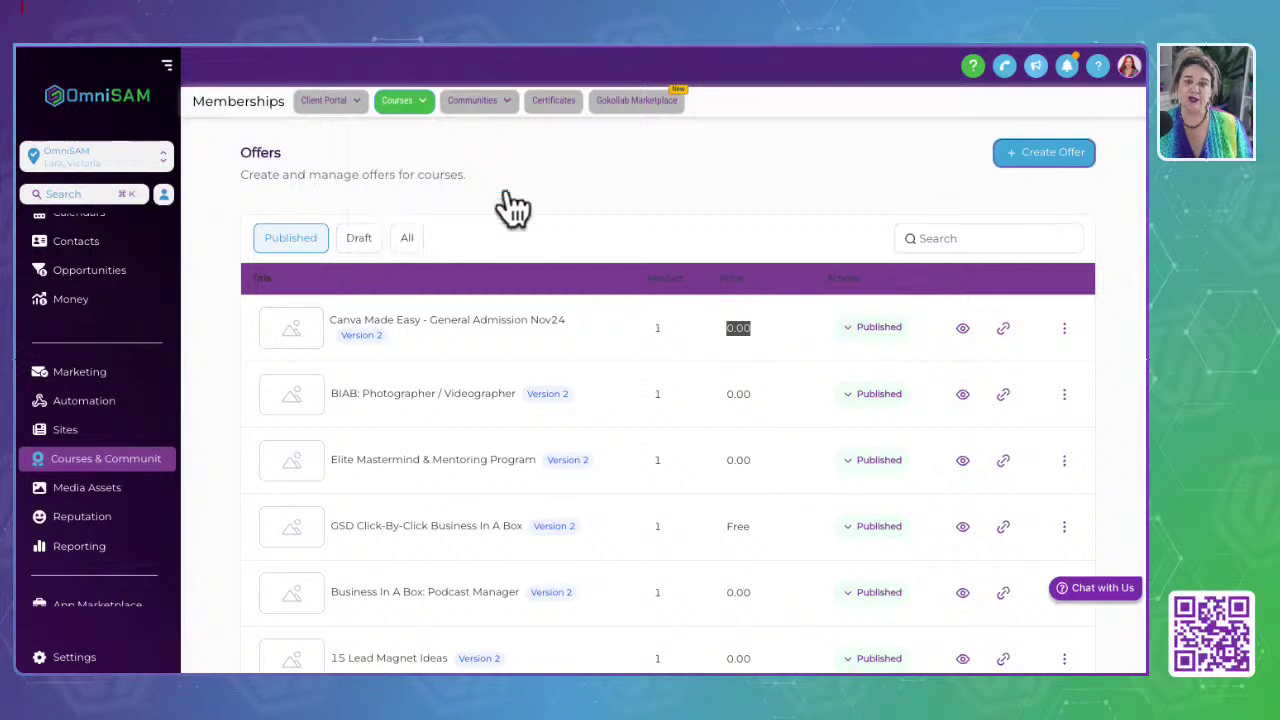
# Step: Show Courses Analytics with Course Progress, Assessments, Members and Revenue cards
pyautogui.moveTo(403, 133)
pyautogui.click(393, 208)
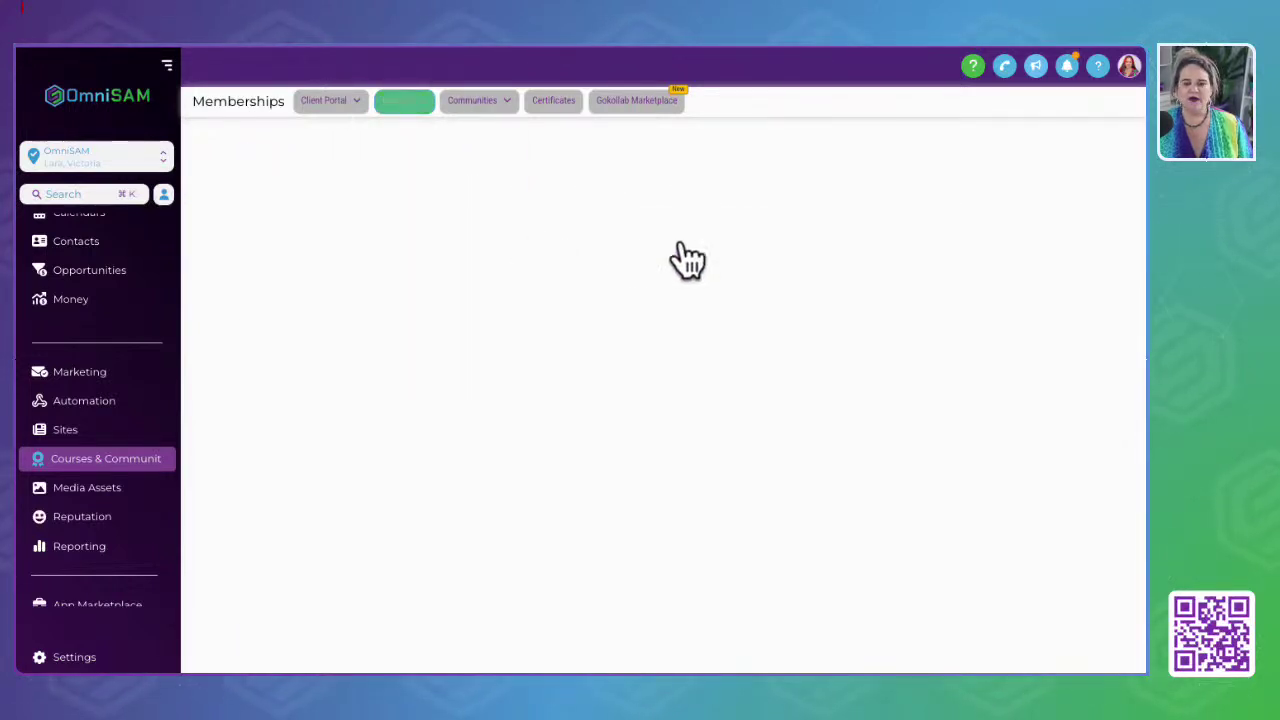
pyautogui.moveTo(398, 115)
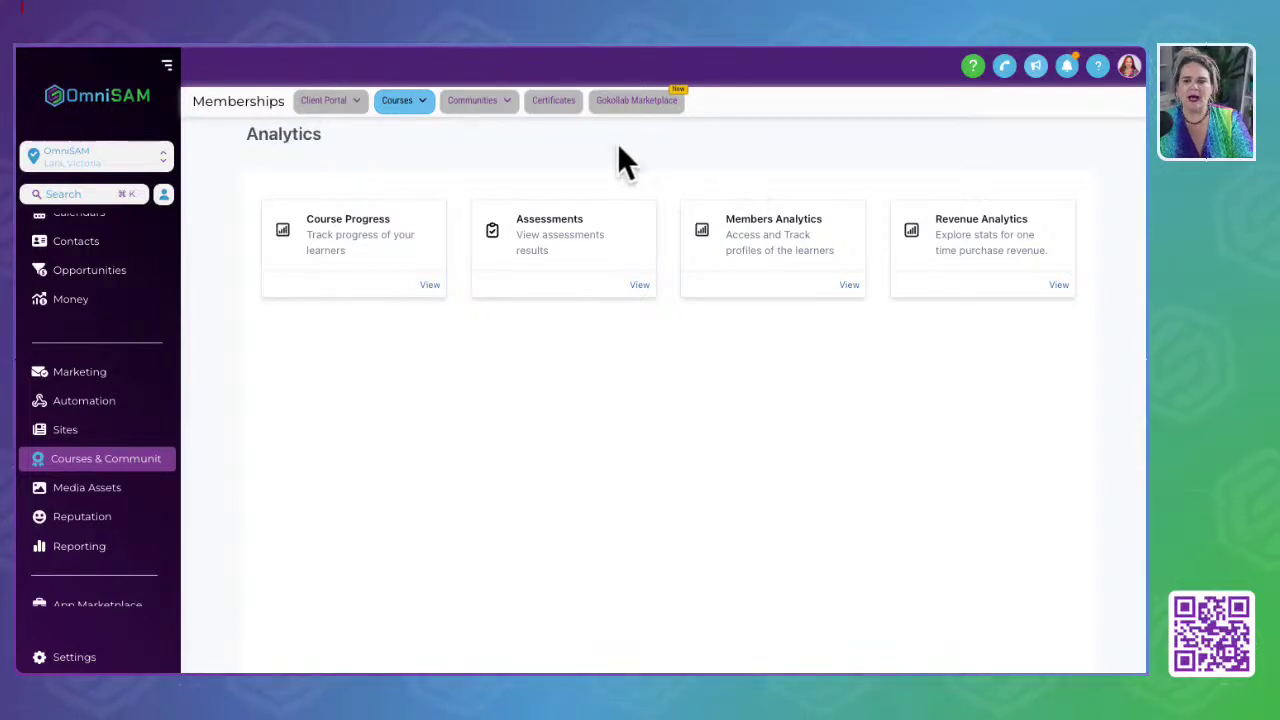
# Step: Browse the community groups, then list certificates, including Canva Made Easy Certificate of Completion
pyautogui.click(466, 110)
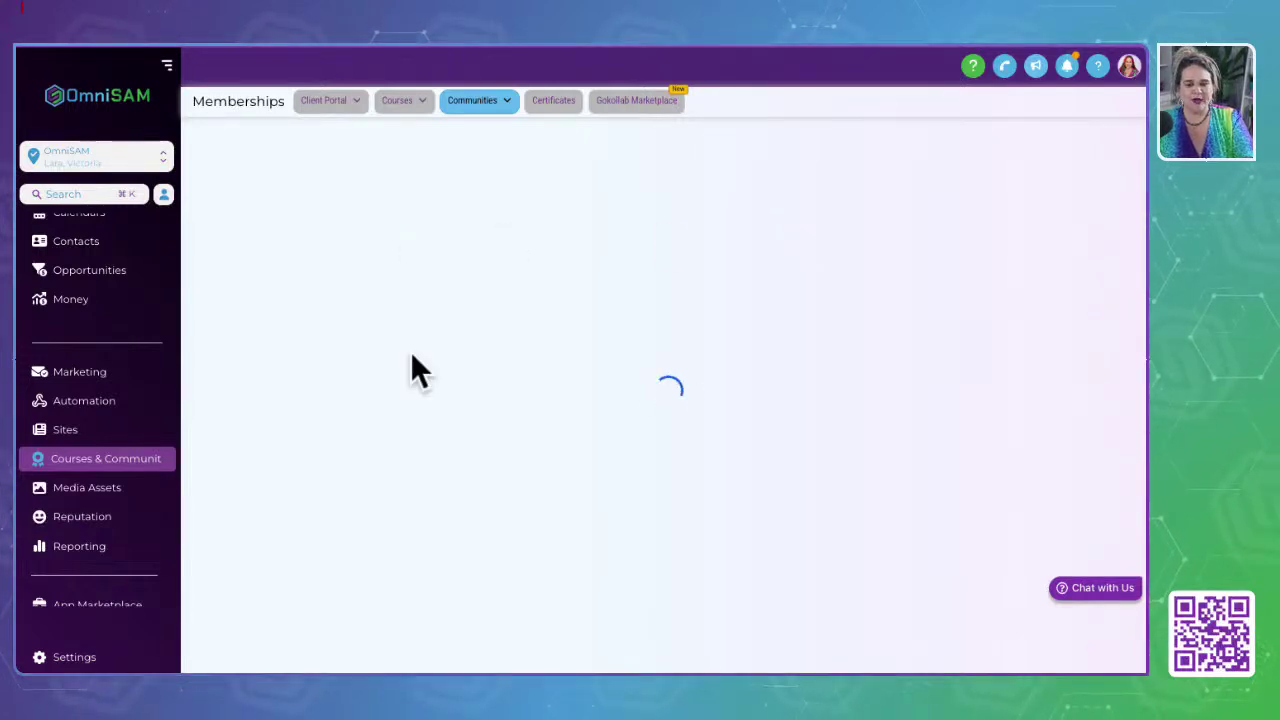
pyautogui.scroll(-1, 578, 467)
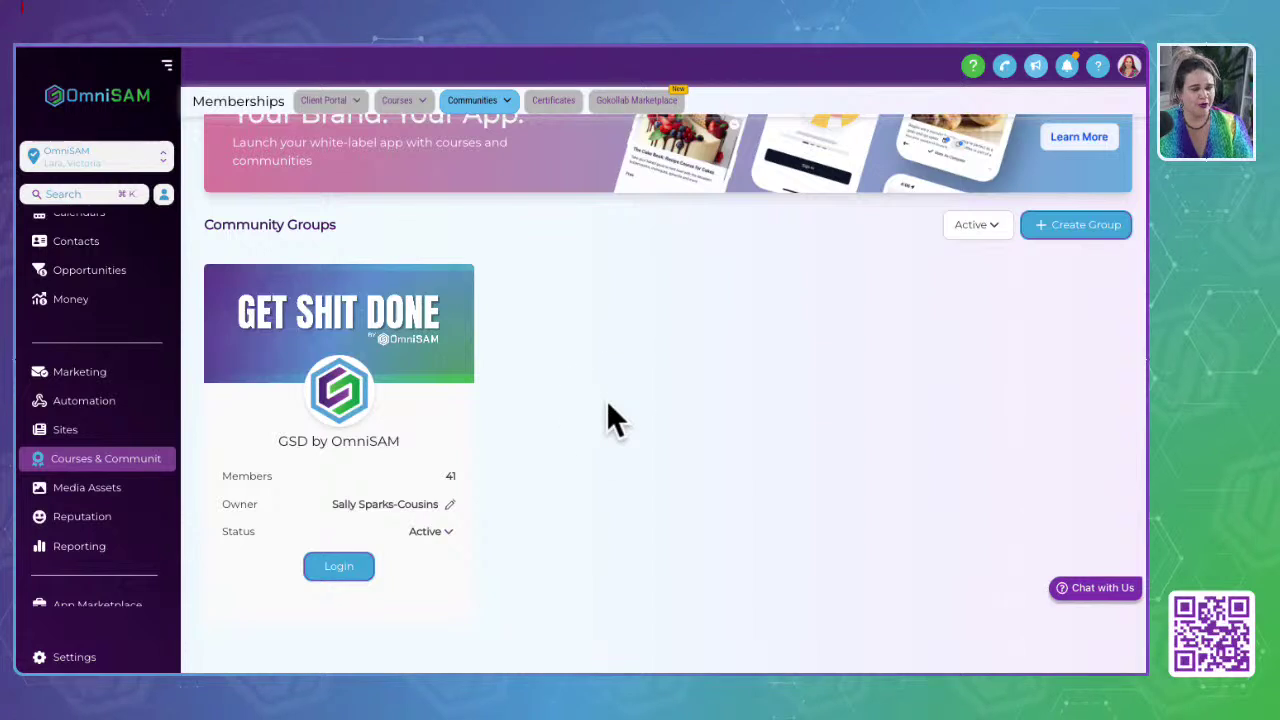
pyautogui.click(553, 100)
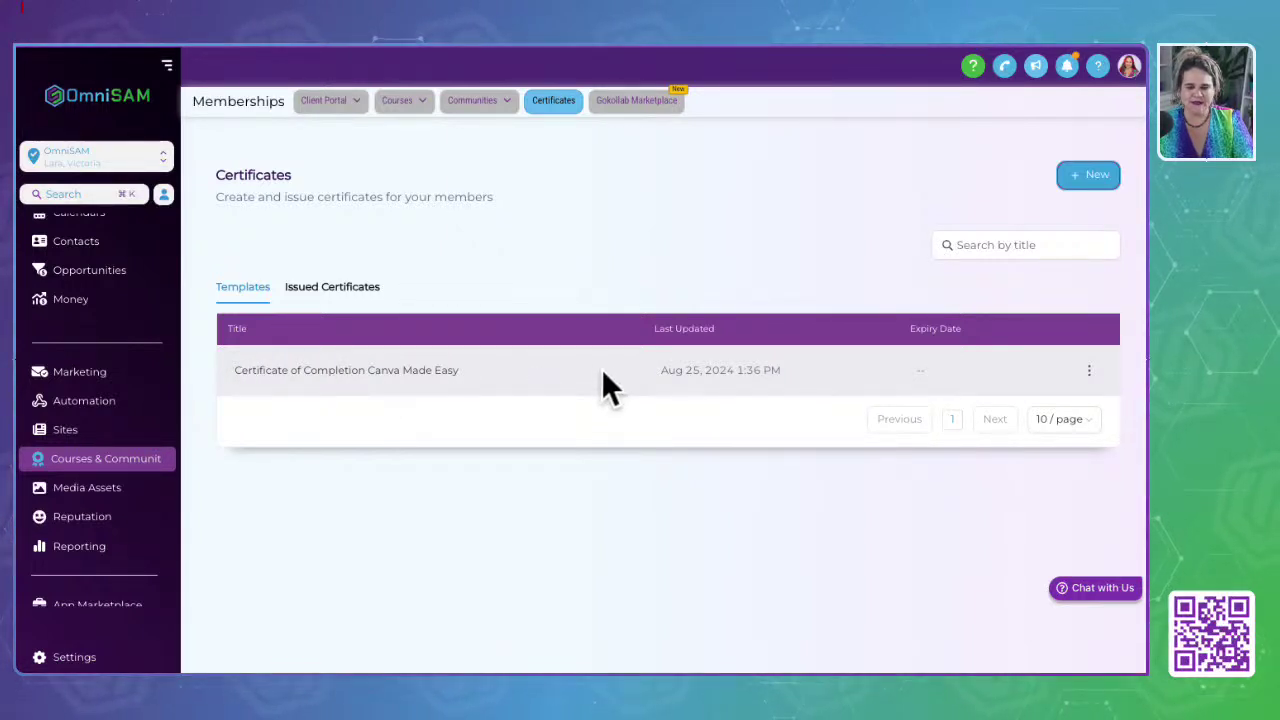
pyautogui.click(640, 104)
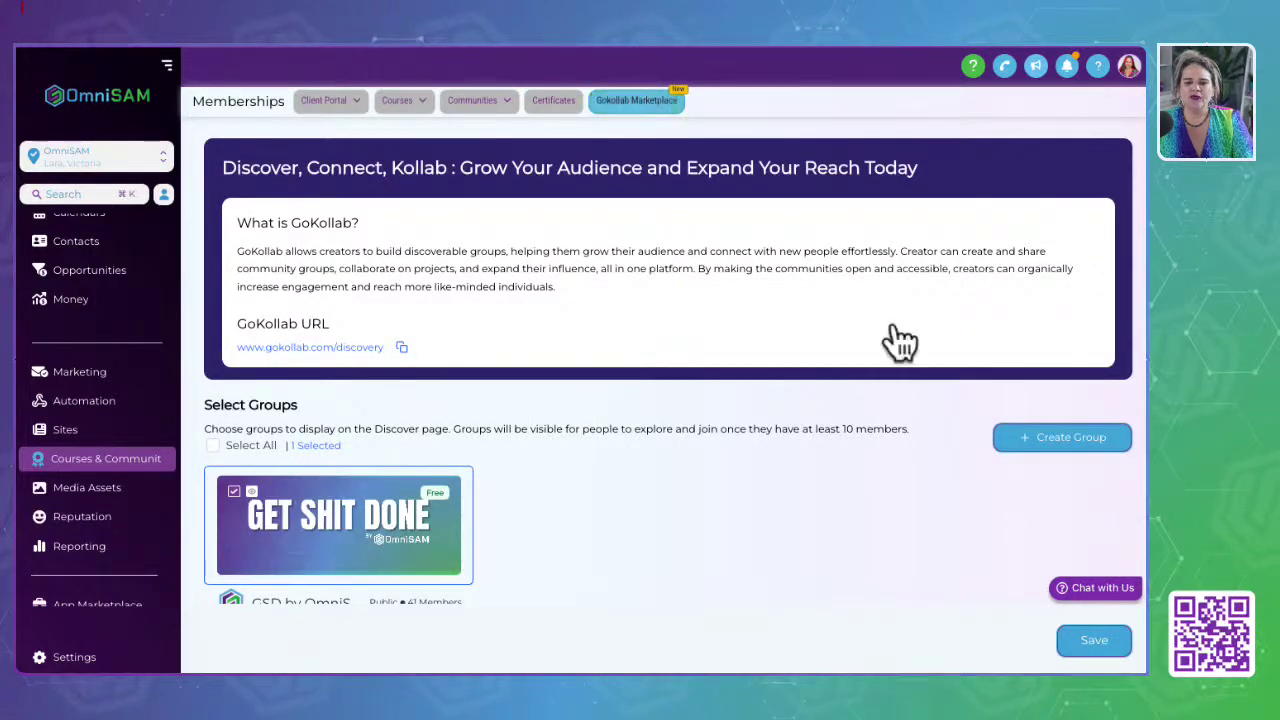
pyautogui.scroll(-1, 726, 557)
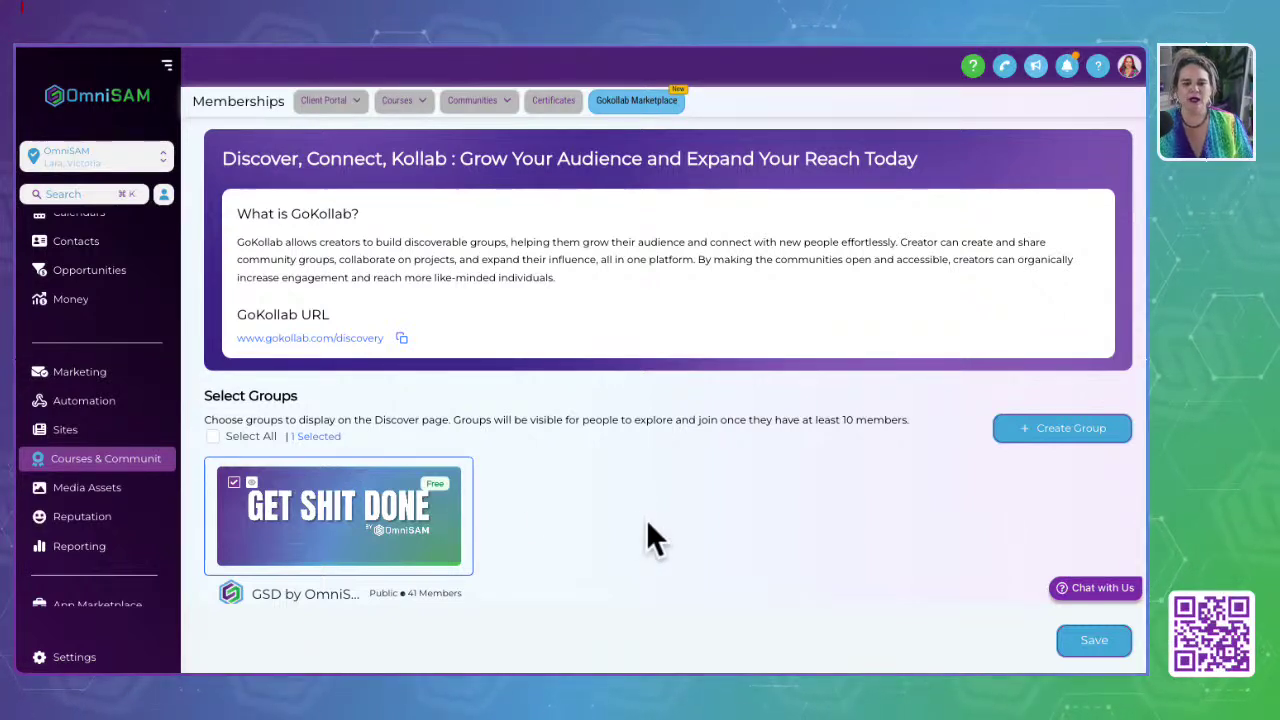
pyautogui.moveTo(333, 102)
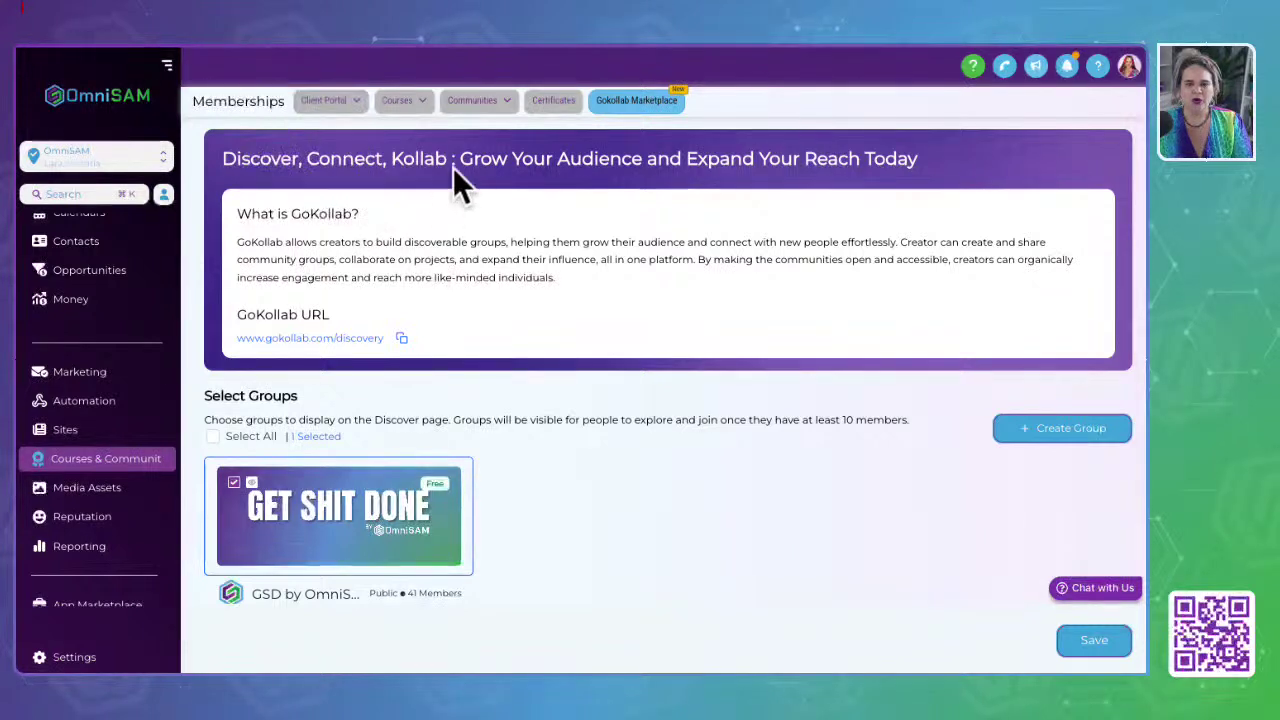
pyautogui.moveTo(397, 160); pyautogui.dragTo(452, 161)
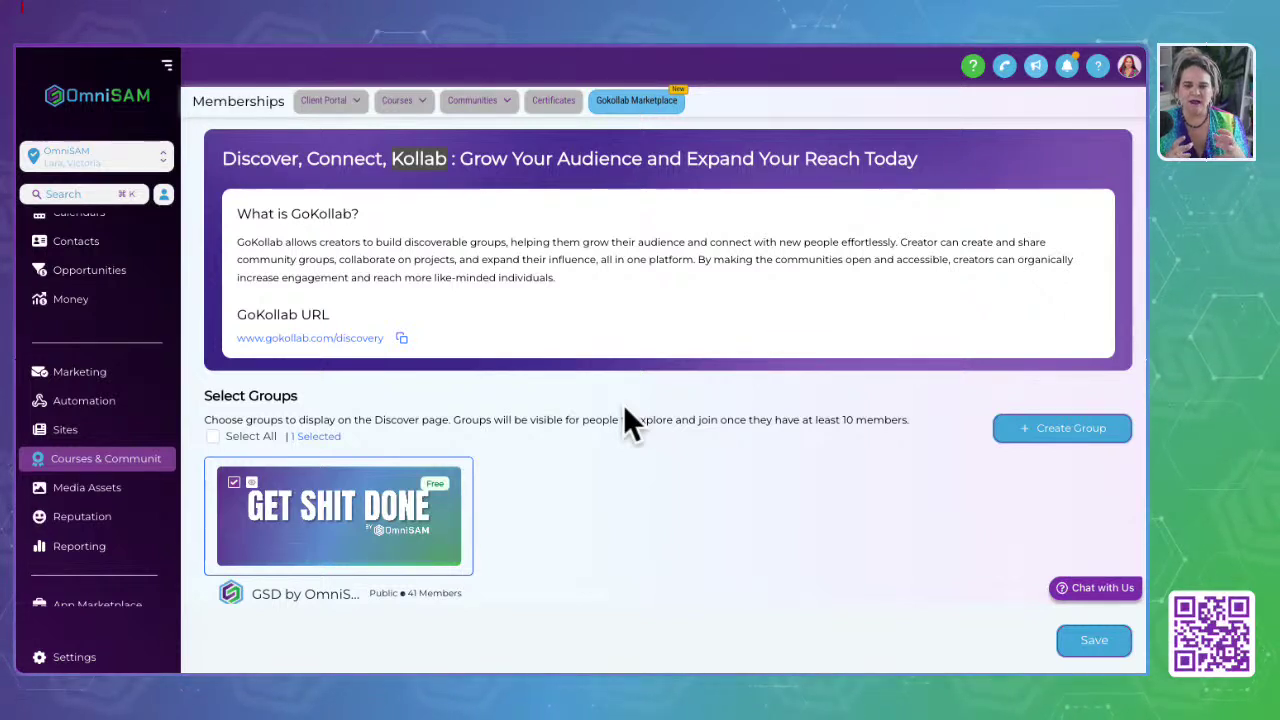
pyautogui.click(388, 163)
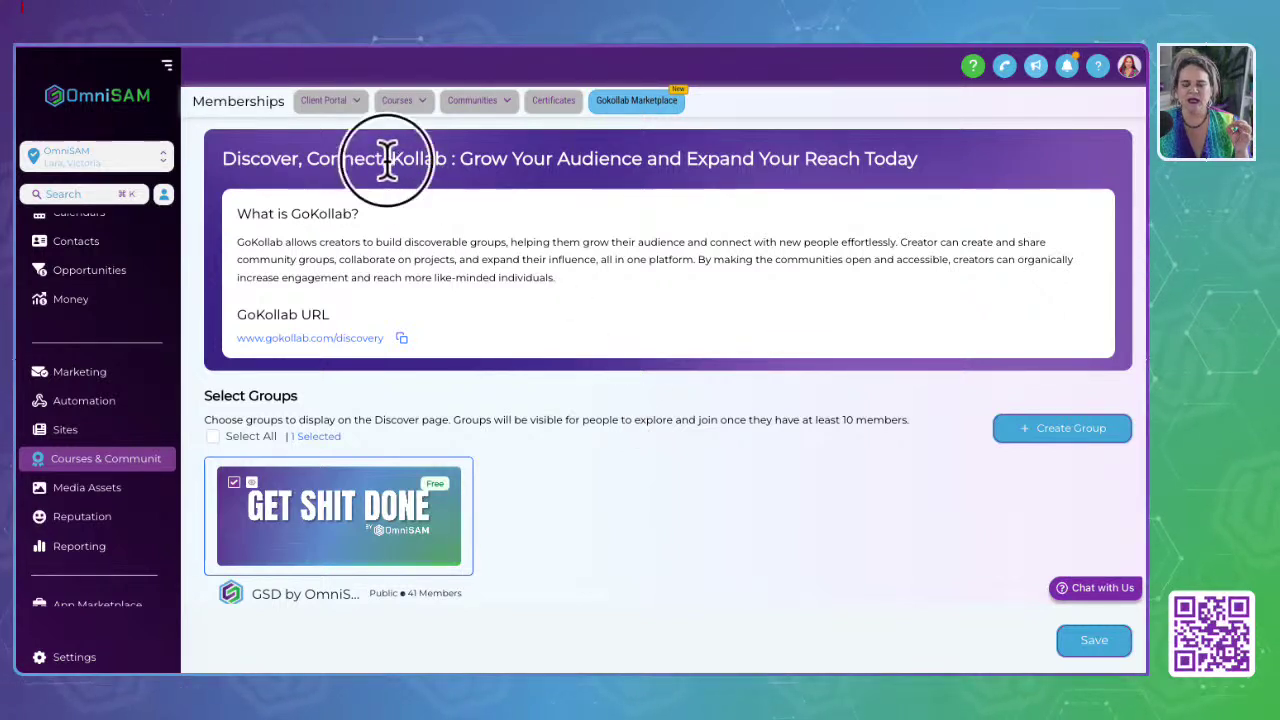
pyautogui.moveTo(388, 163); pyautogui.dragTo(455, 163)
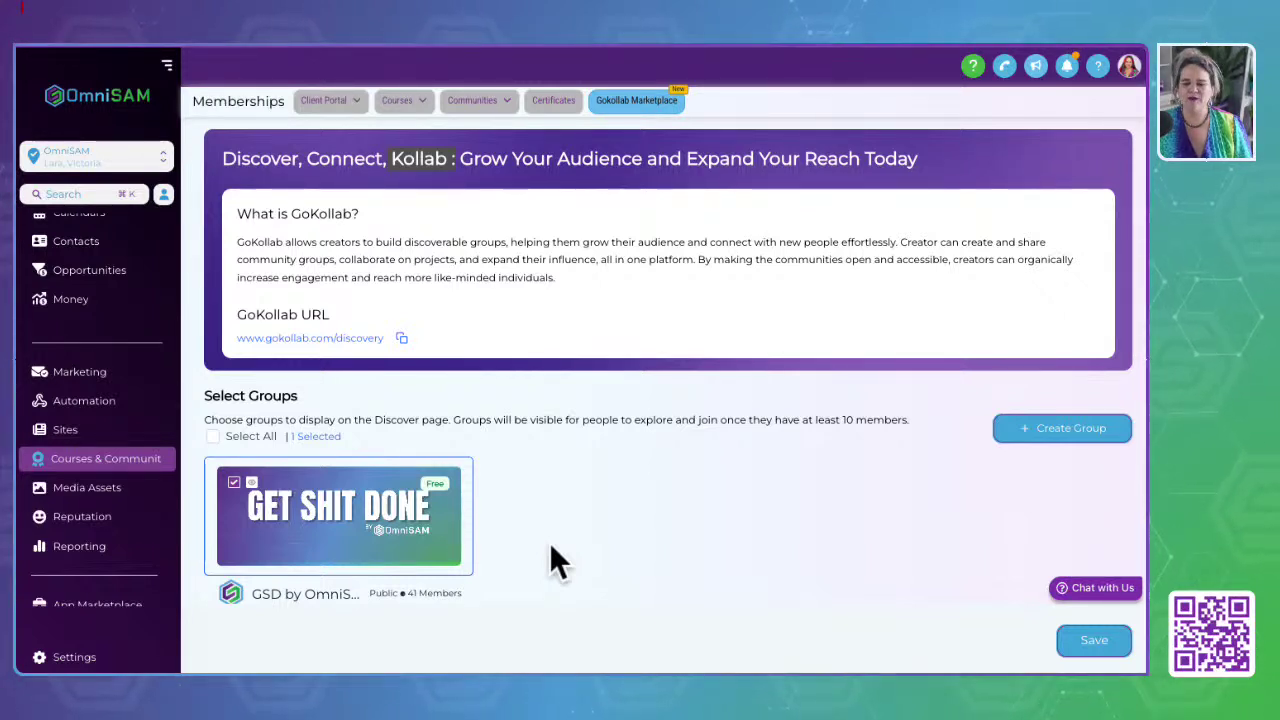
pyautogui.click(712, 588)
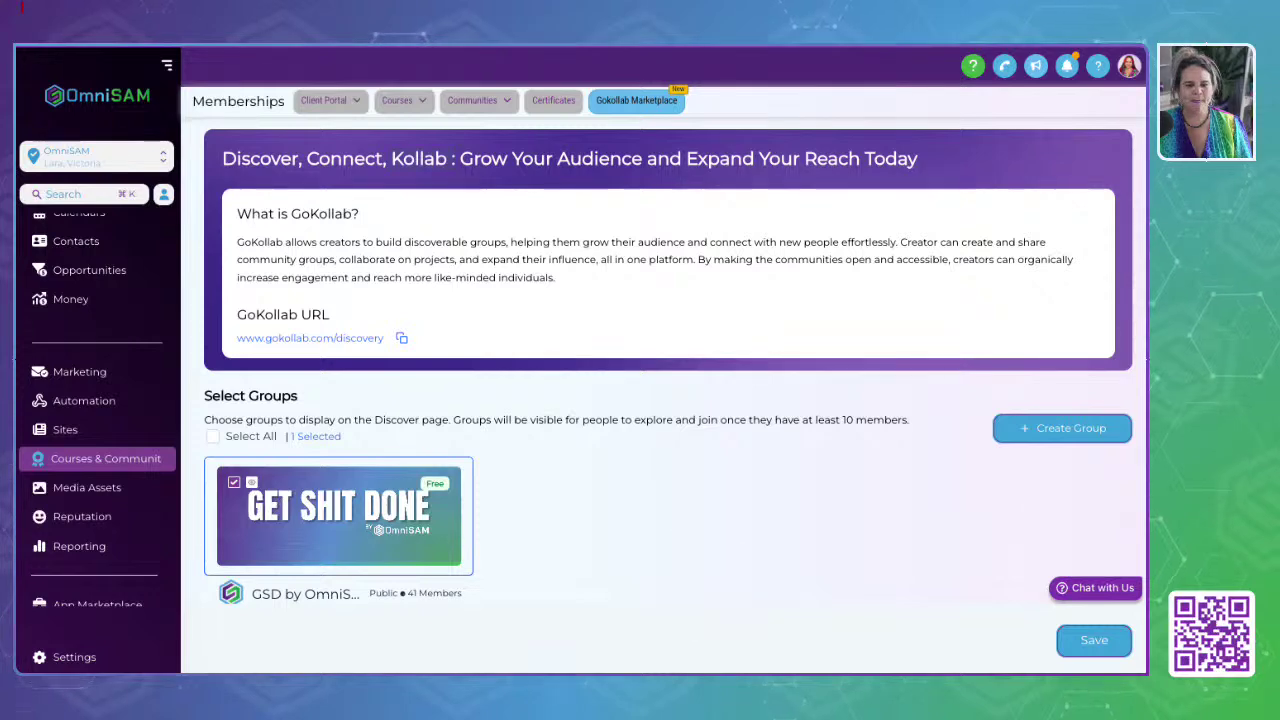
# Step: Open Media Storage and check the 1.33 TB connected account storage breakdown
pyautogui.click(105, 487)
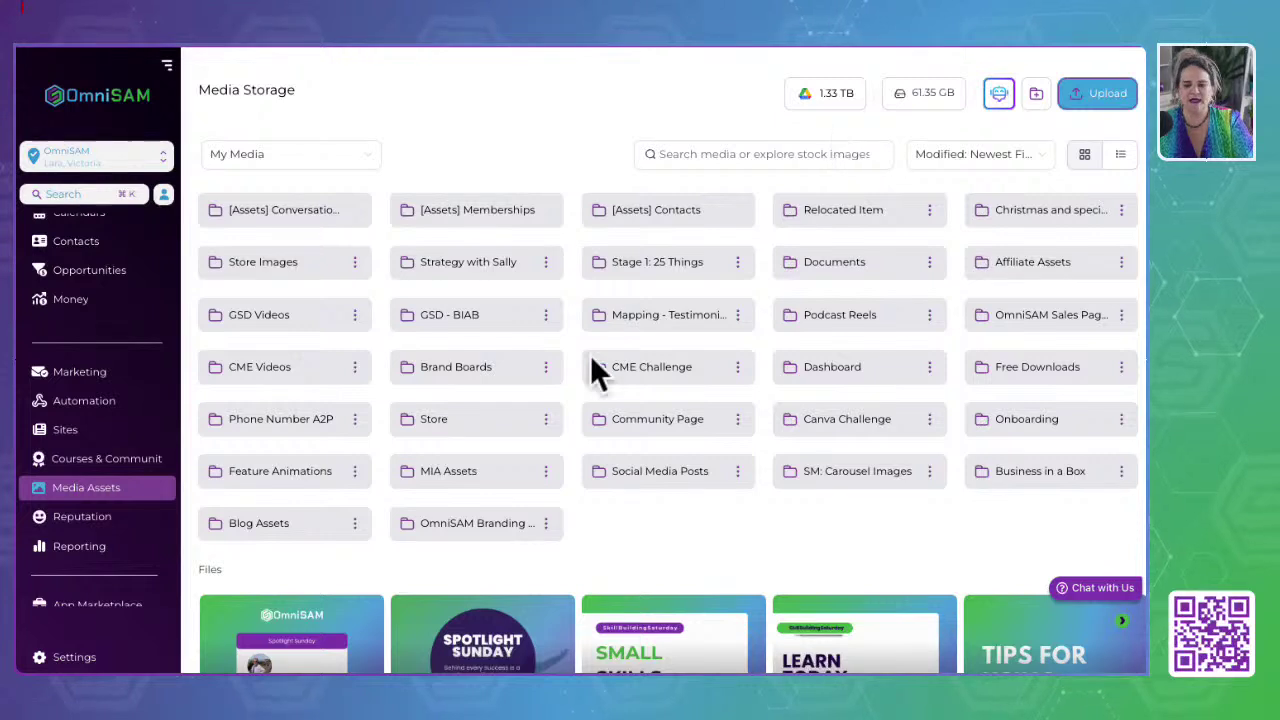
pyautogui.moveTo(822, 100)
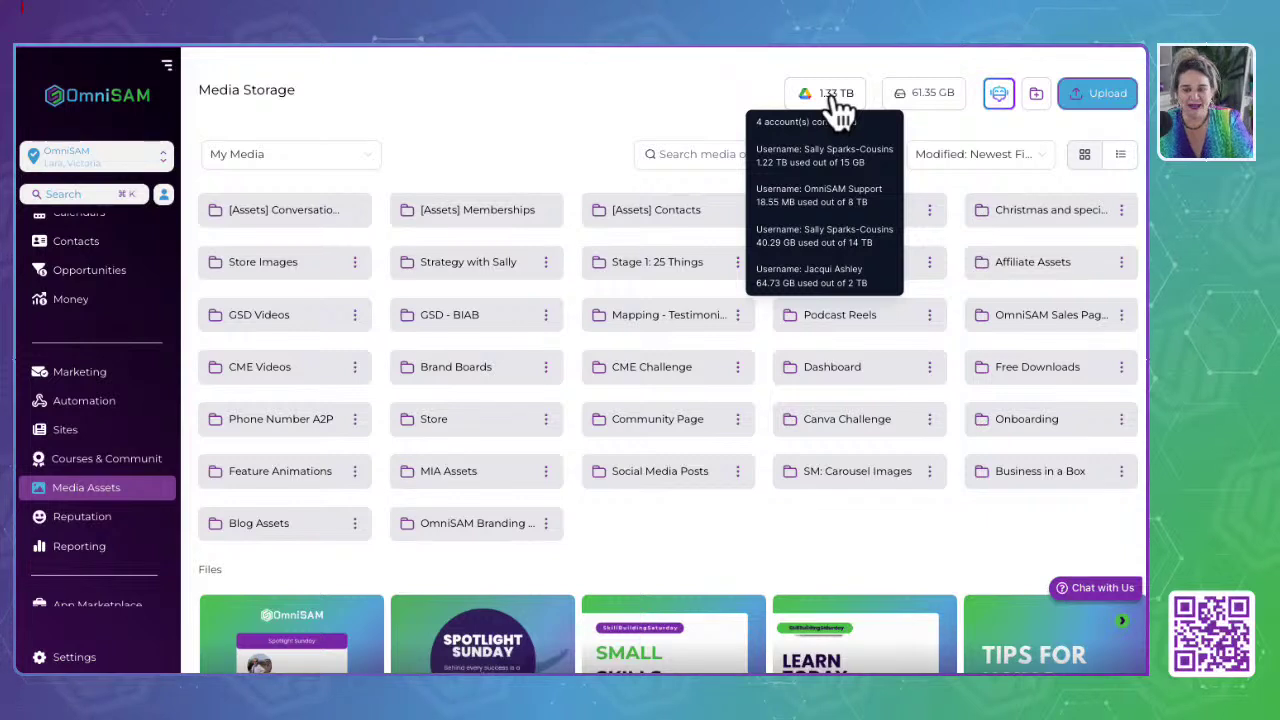
pyautogui.click(630, 110)
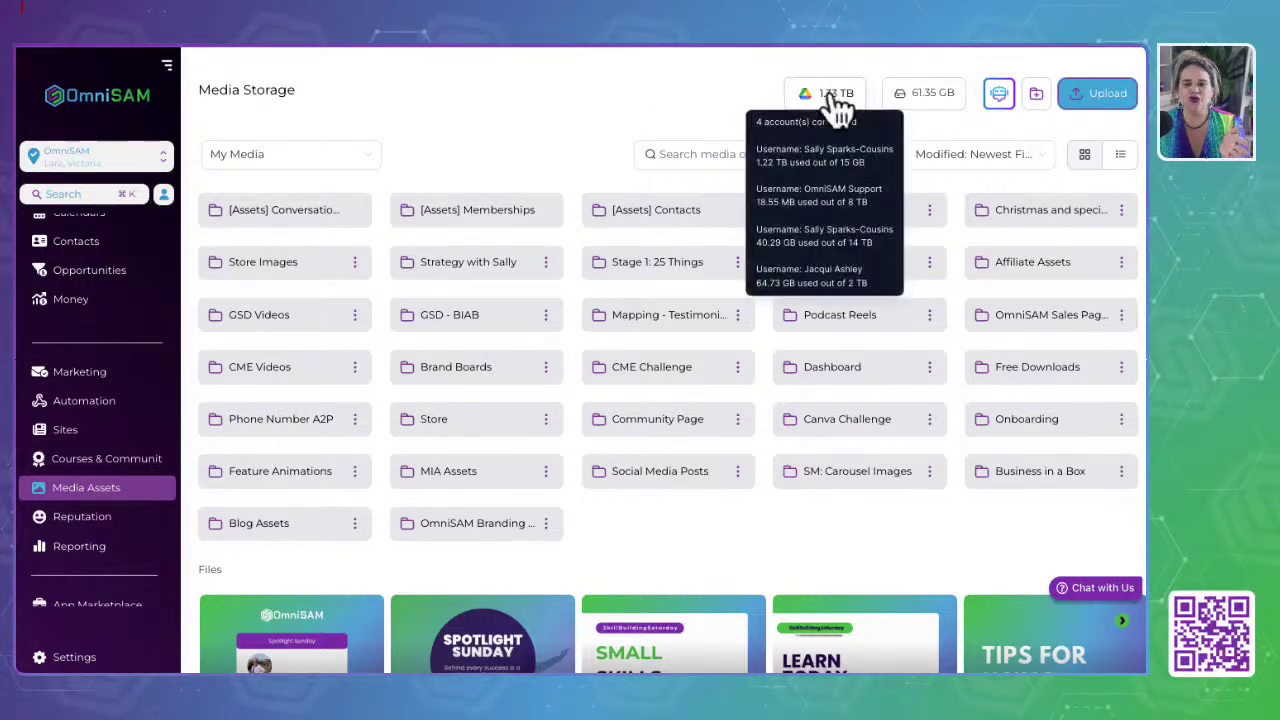
pyautogui.moveTo(810, 100)
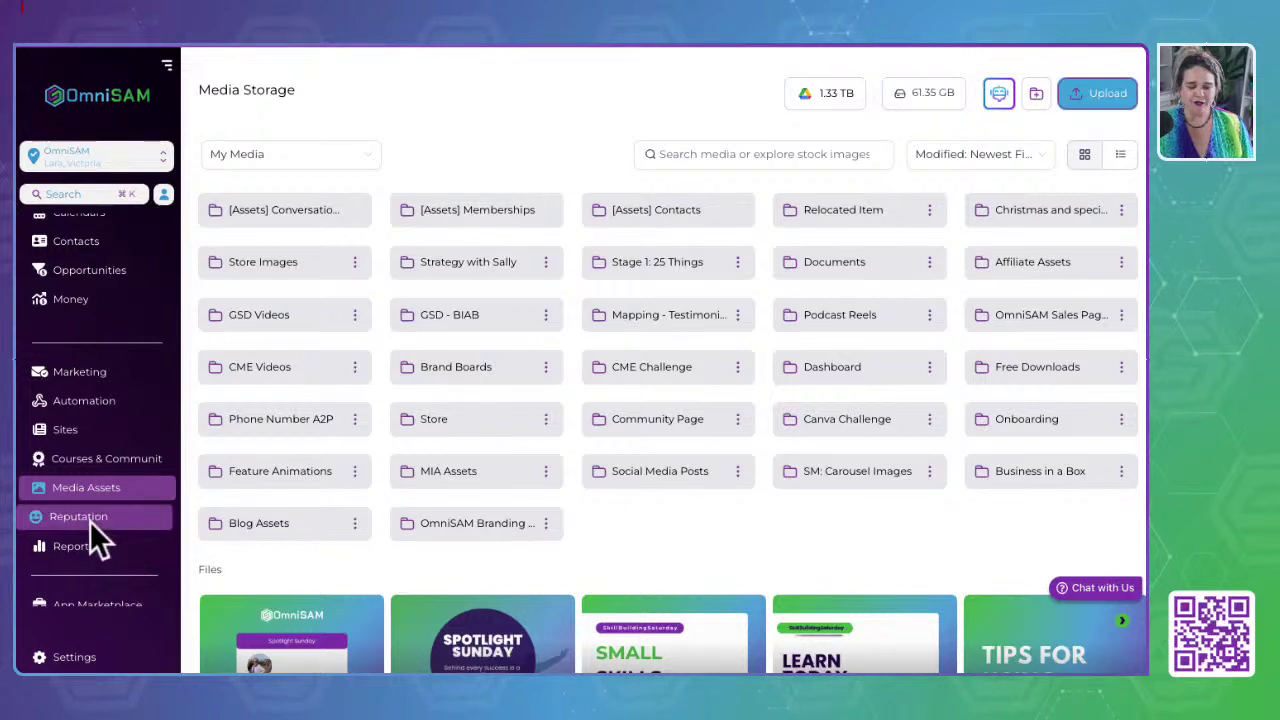
# Step: Scroll through the Reputation overview showing 206 of 300 invites, 21 reviews and a 5-star average
pyautogui.scroll(-2, 92, 530)
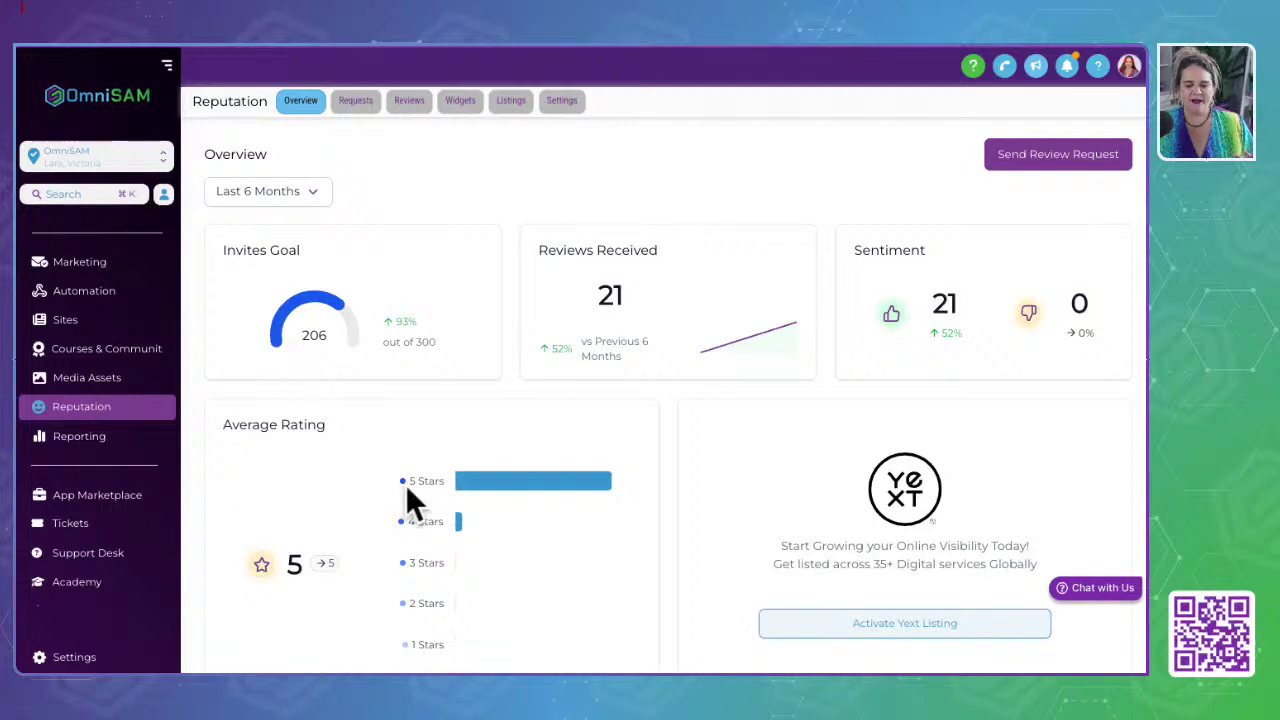
pyautogui.scroll(-6, 405, 490)
pyautogui.scroll(-5, 410, 503)
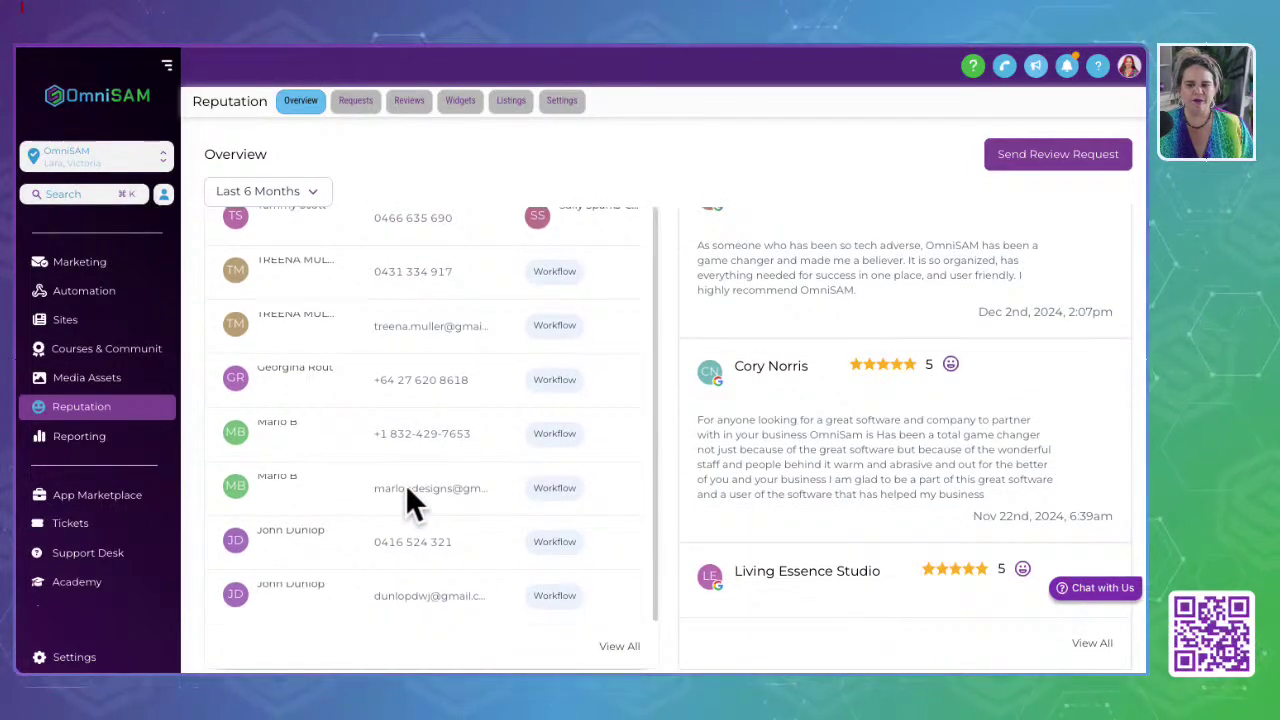
pyautogui.scroll(10, 407, 490)
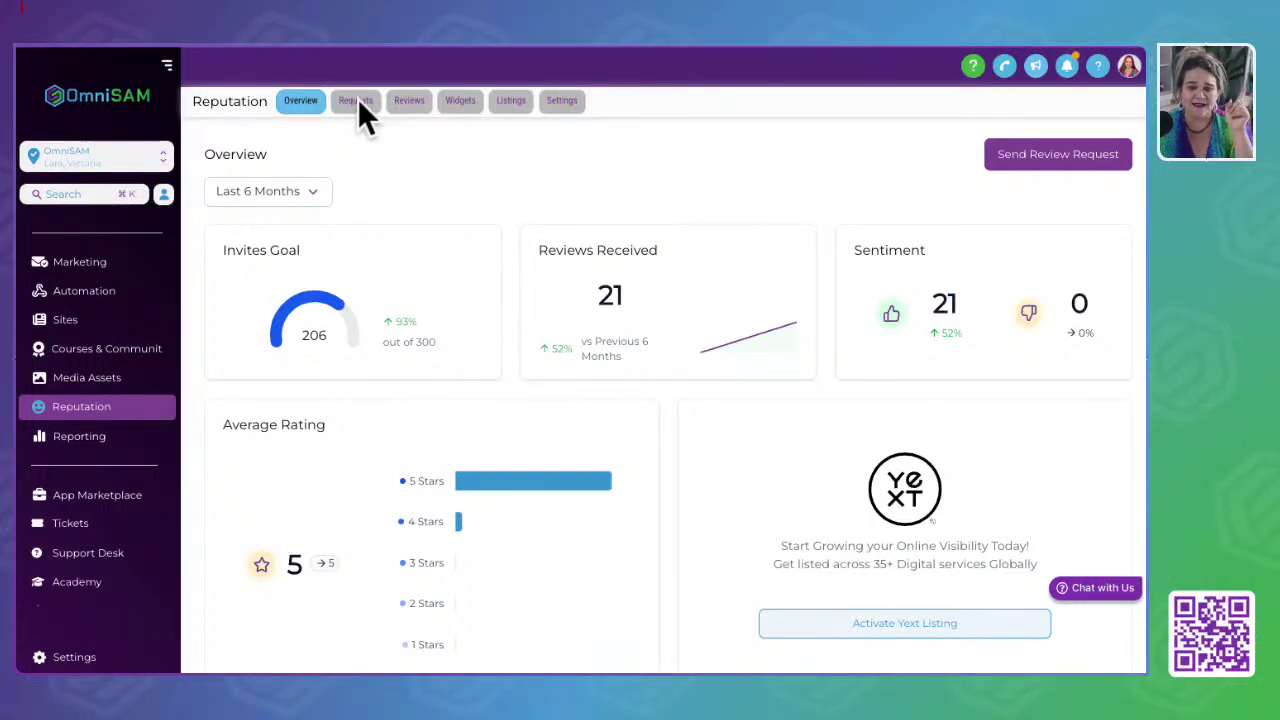
pyautogui.click(406, 102)
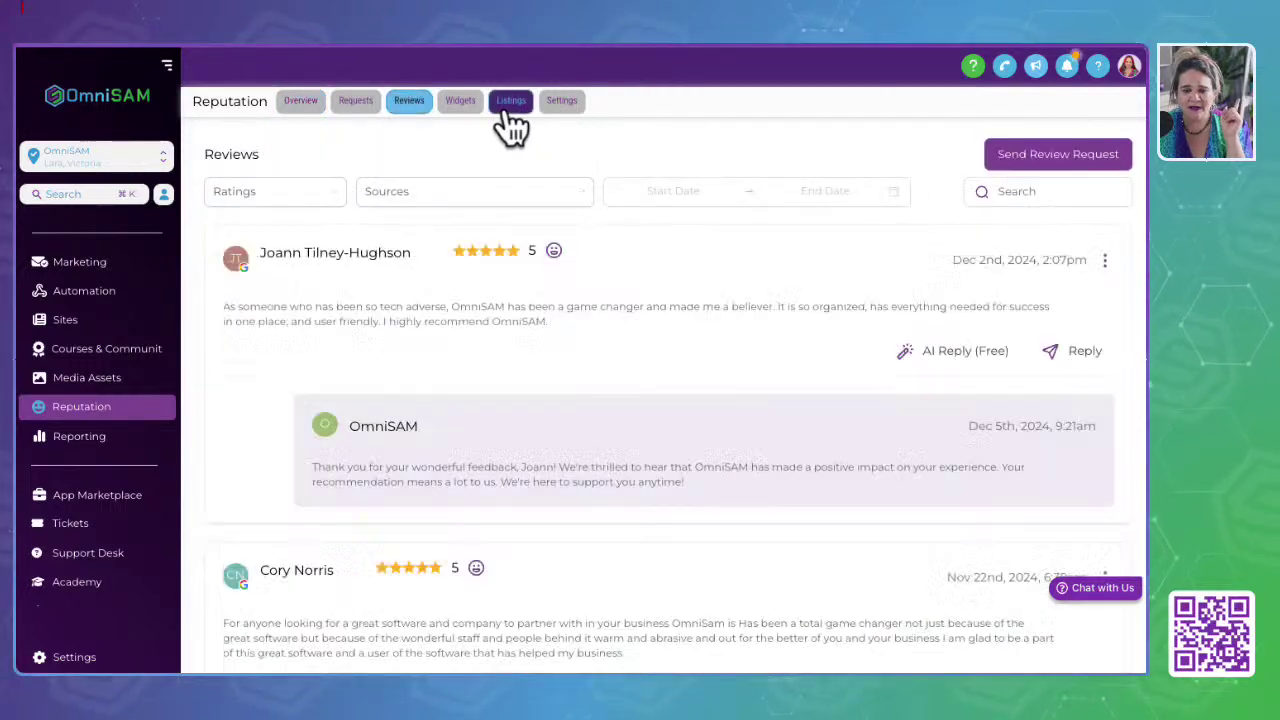
pyautogui.click(511, 102)
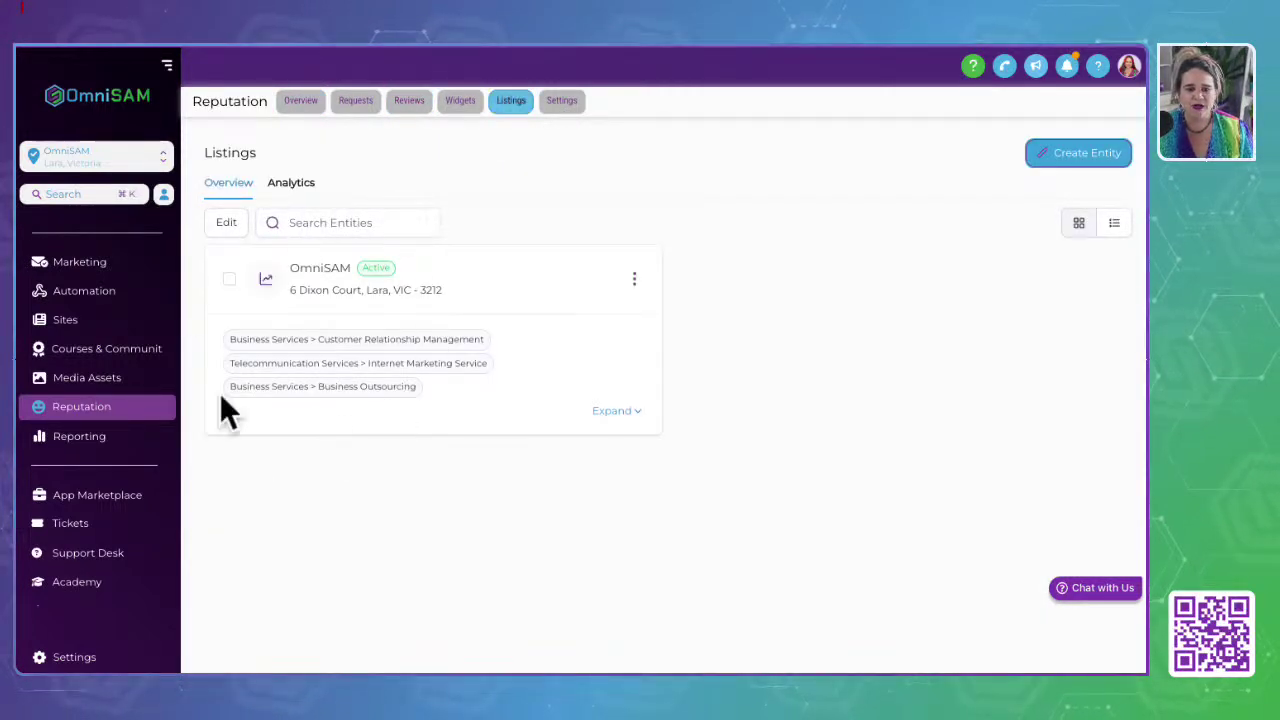
pyautogui.click(1115, 153)
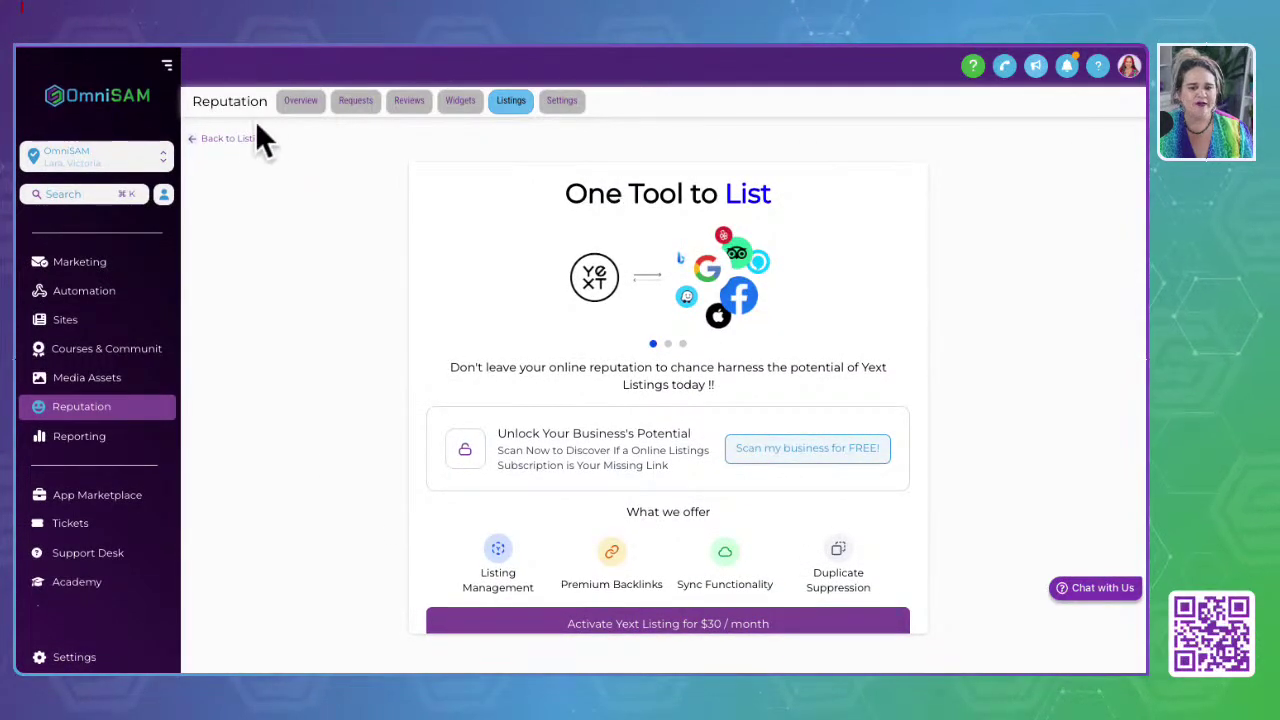
pyautogui.click(236, 139)
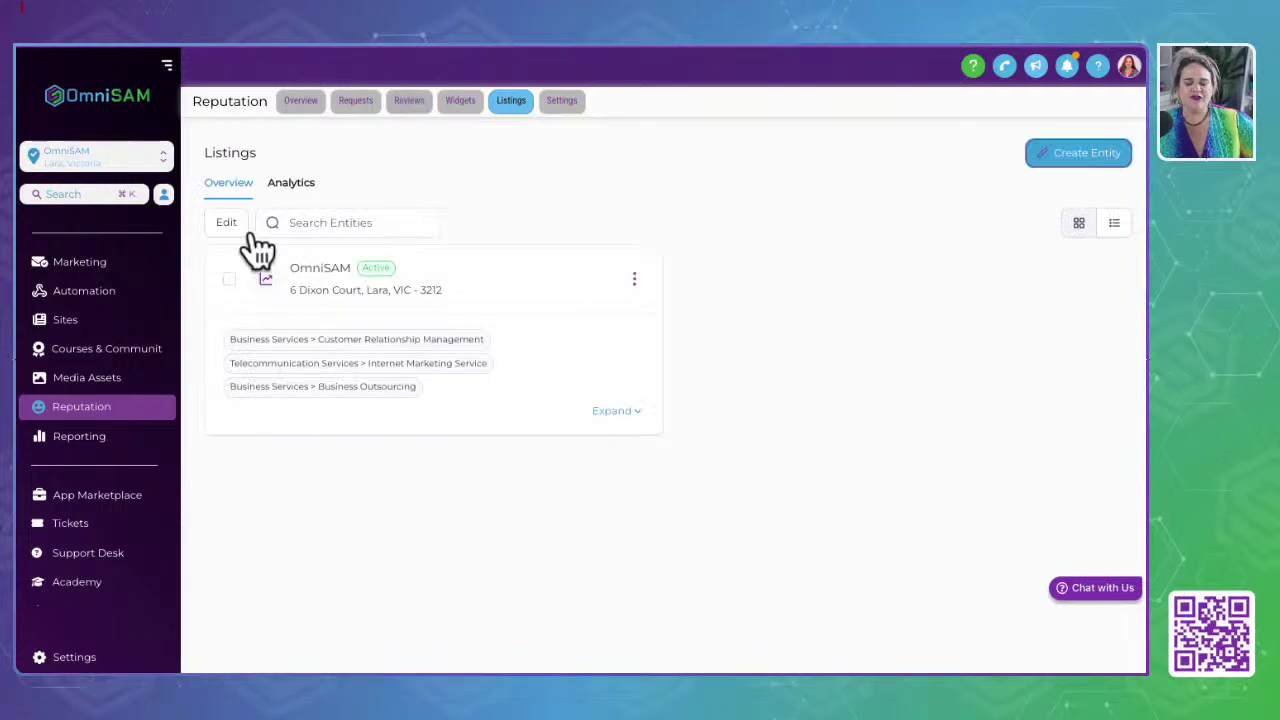
pyautogui.click(301, 100)
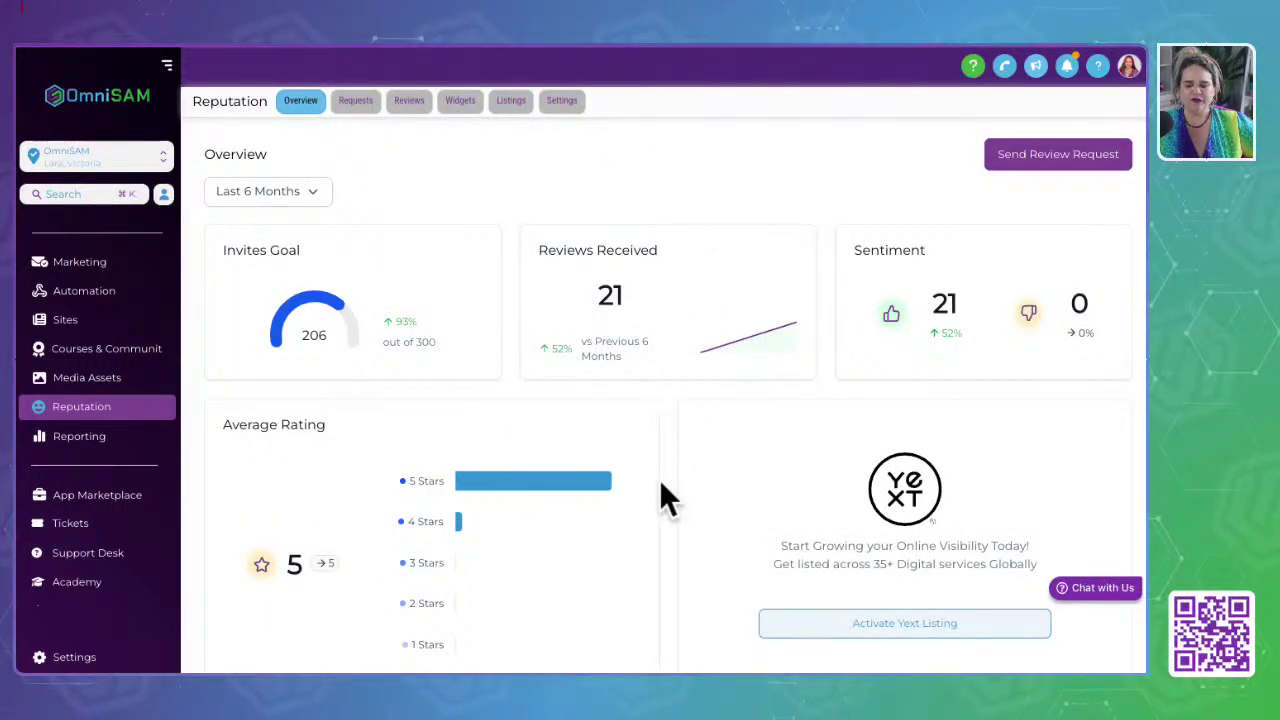
# Step: Review the 5 Stars rating breakdown, then list the sent review requests with channel, date and status
pyautogui.moveTo(560, 485)
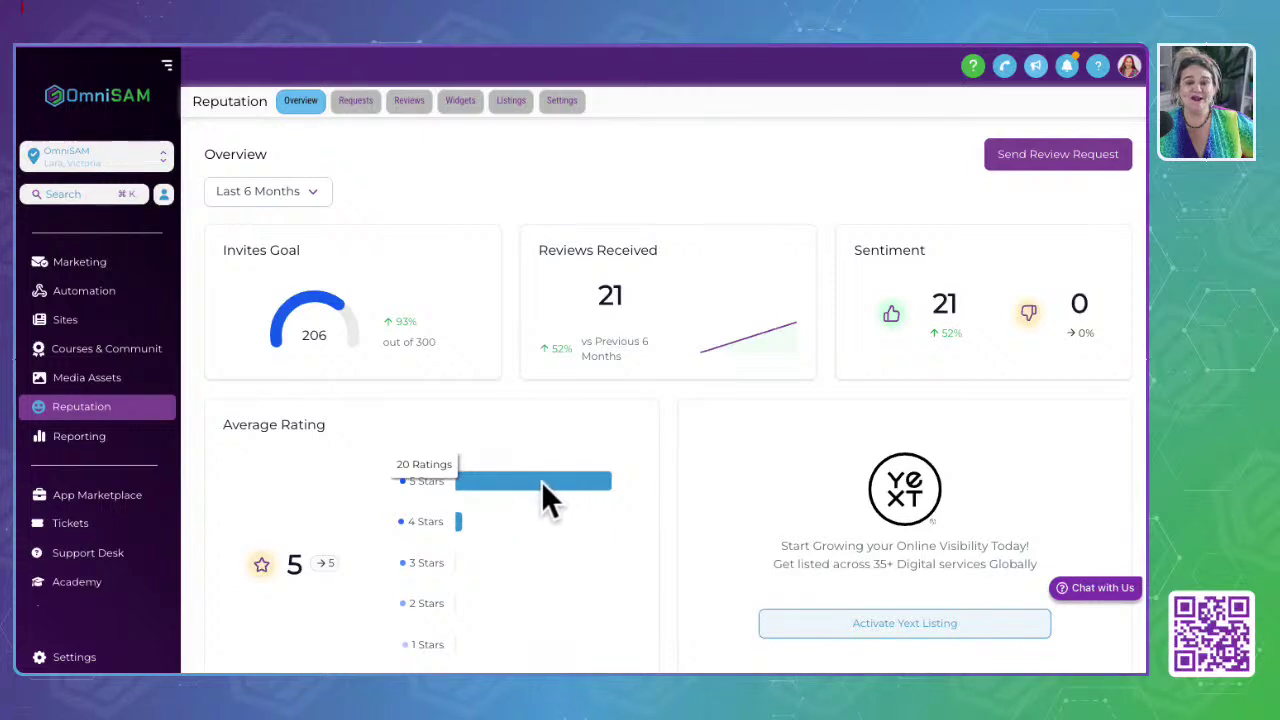
pyautogui.scroll(-3, 672, 625)
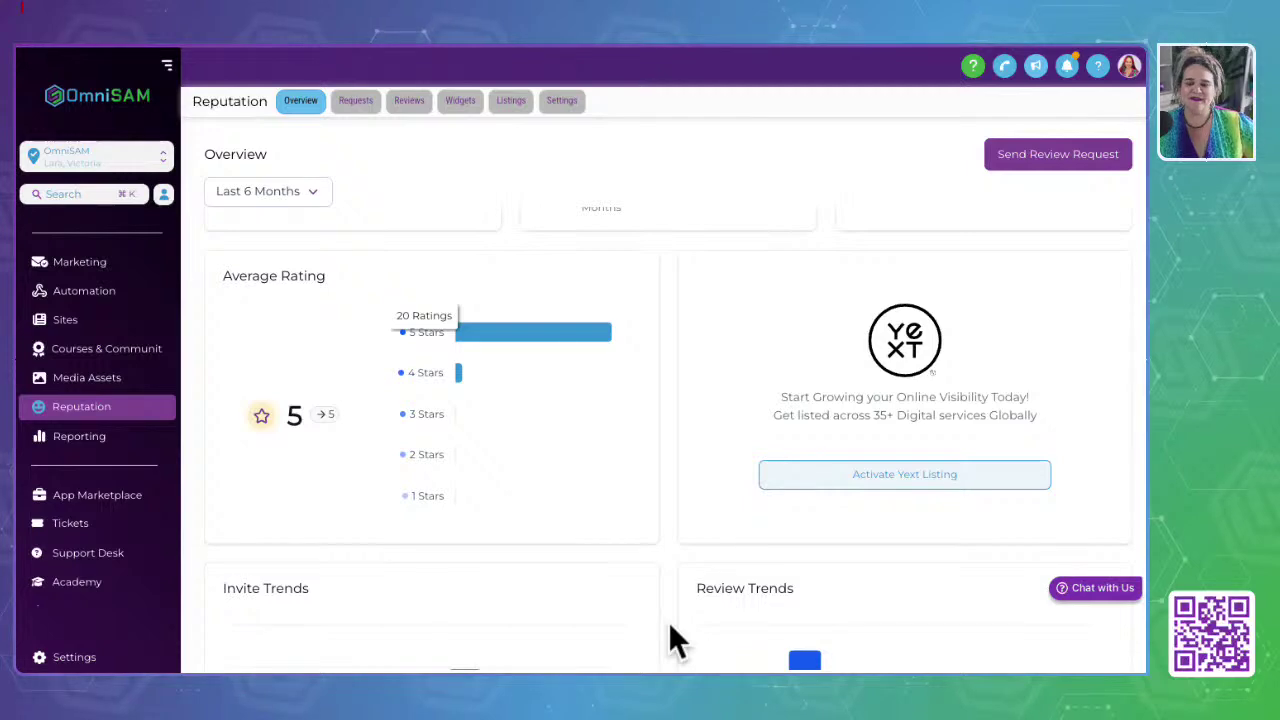
pyautogui.scroll(-8, 670, 626)
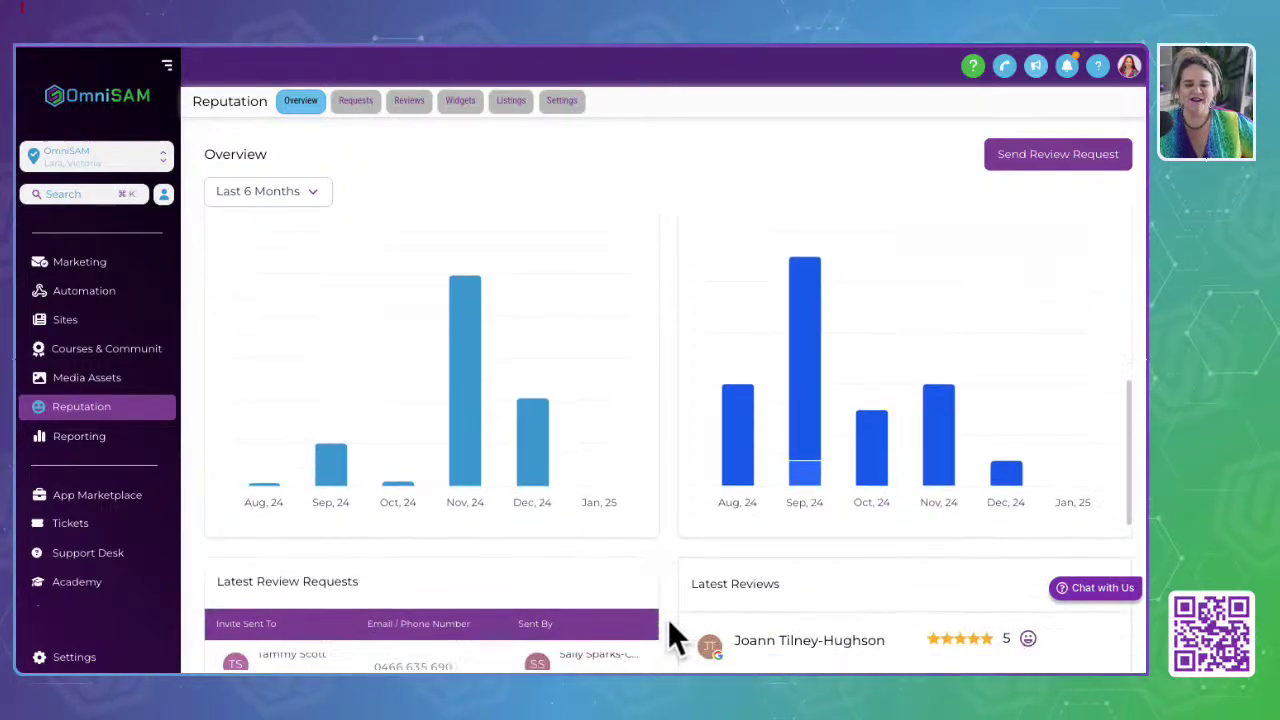
pyautogui.scroll(-4, 669, 622)
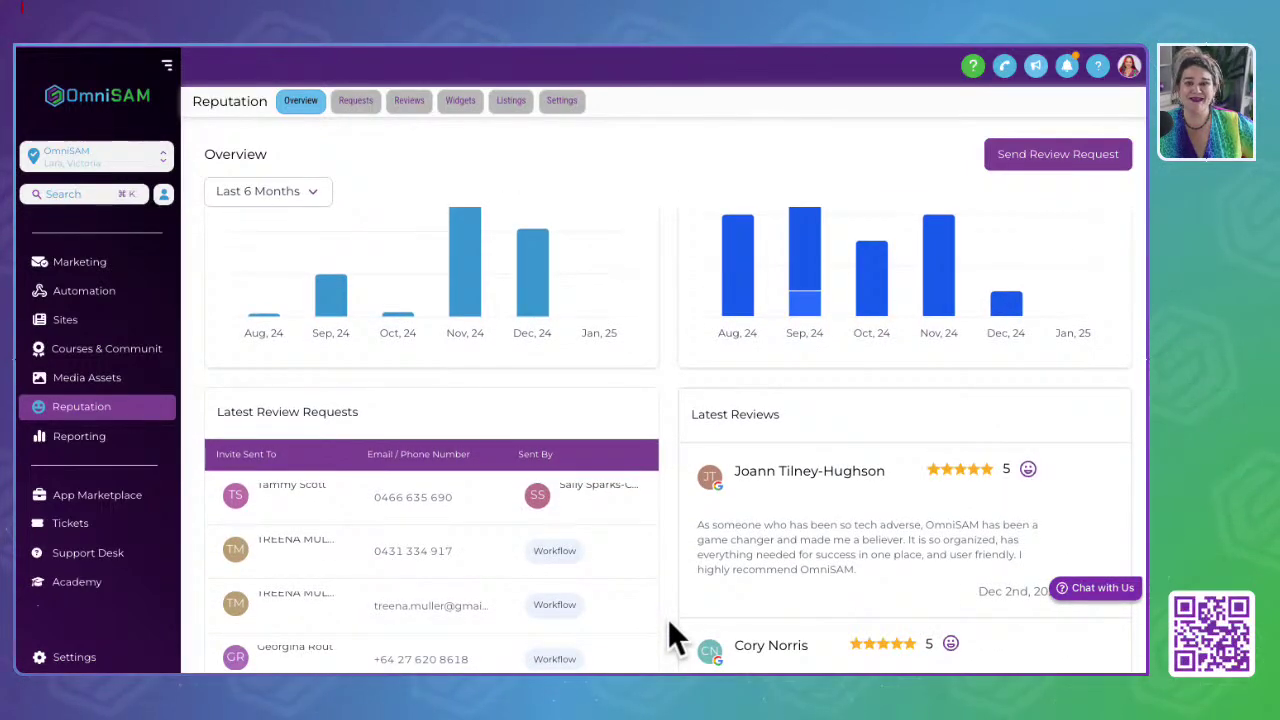
pyautogui.scroll(-5, 669, 621)
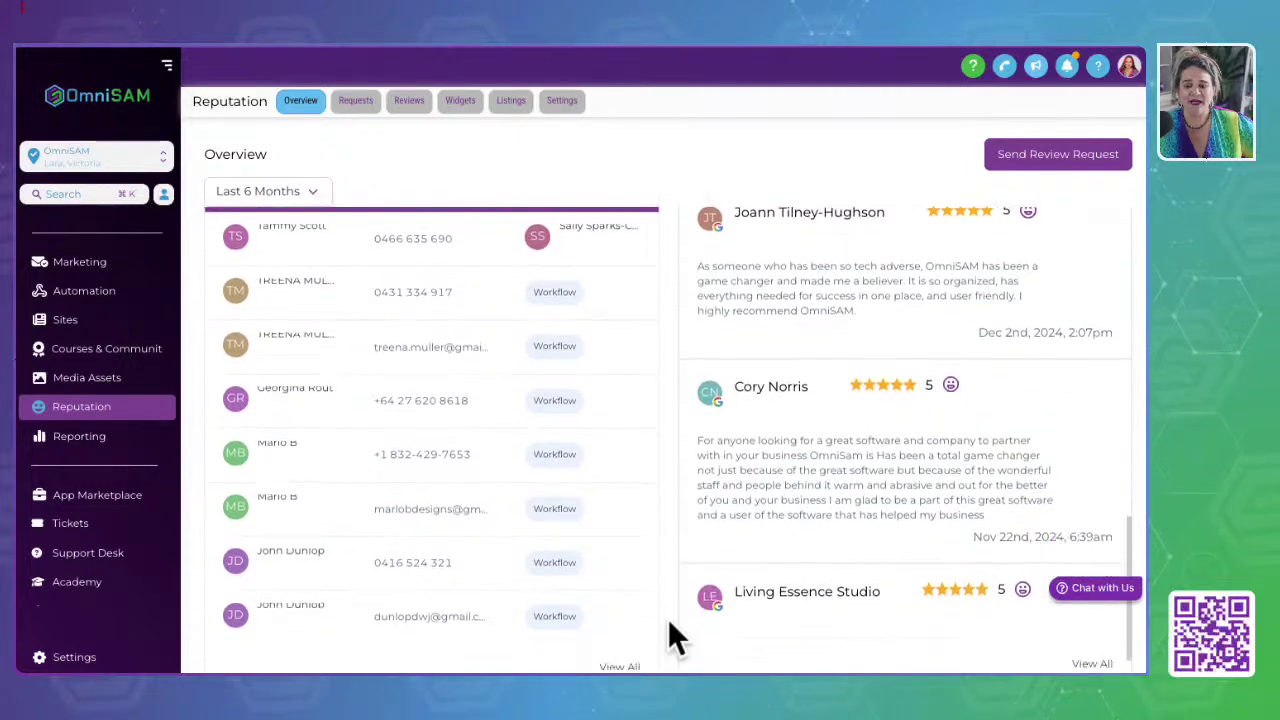
pyautogui.click(355, 102)
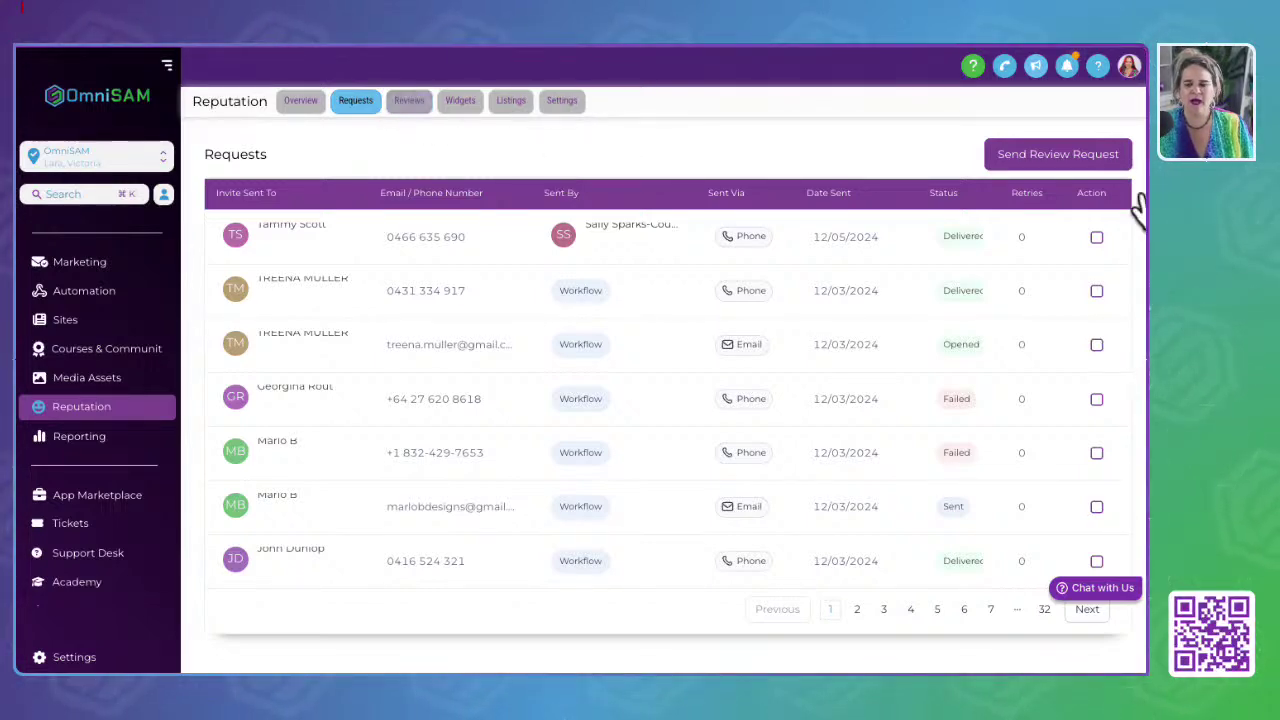
# Step: Dismiss the Send Review Request form and begin replying to the latest 5-star review
pyautogui.click(1058, 156)
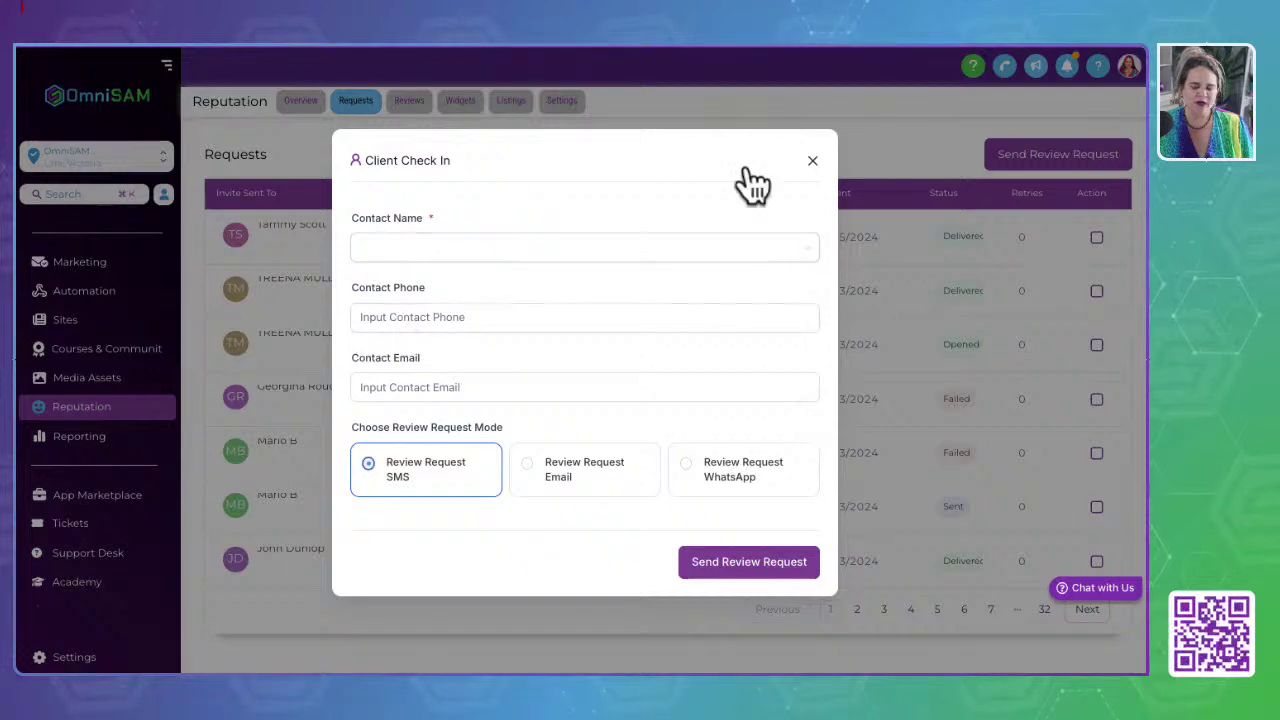
pyautogui.click(813, 160)
pyautogui.click(409, 101)
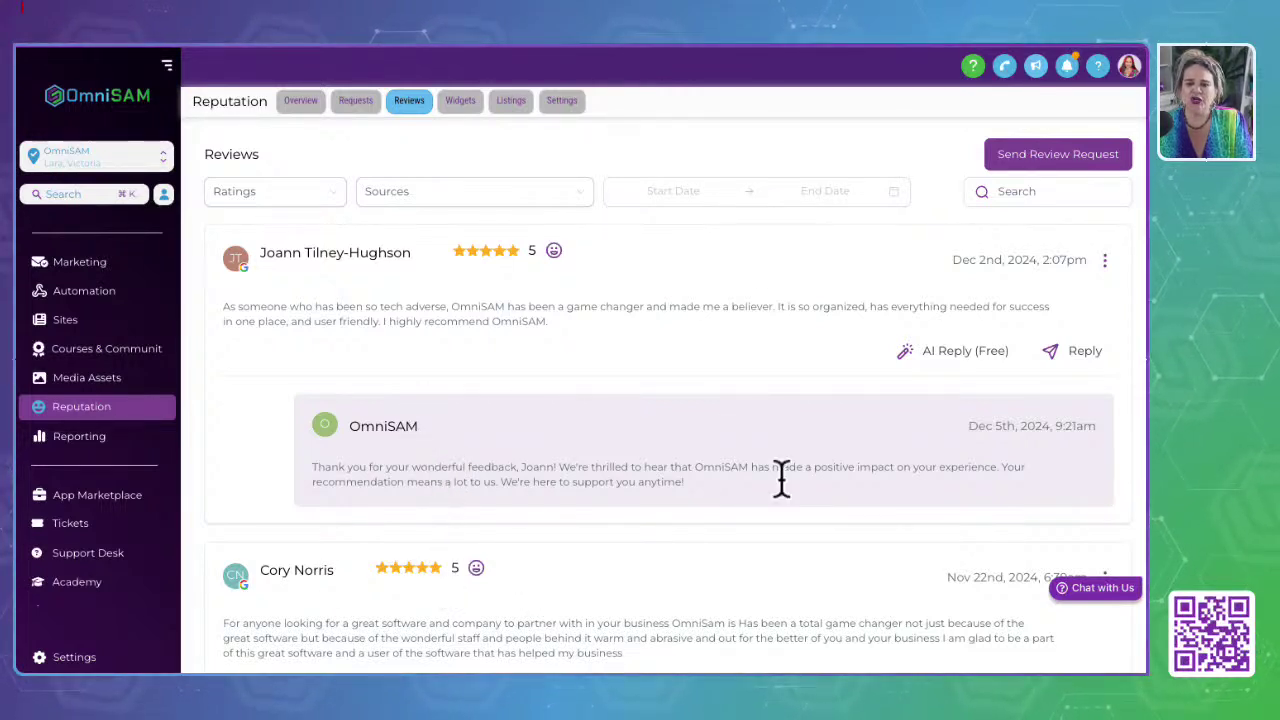
pyautogui.click(1084, 351)
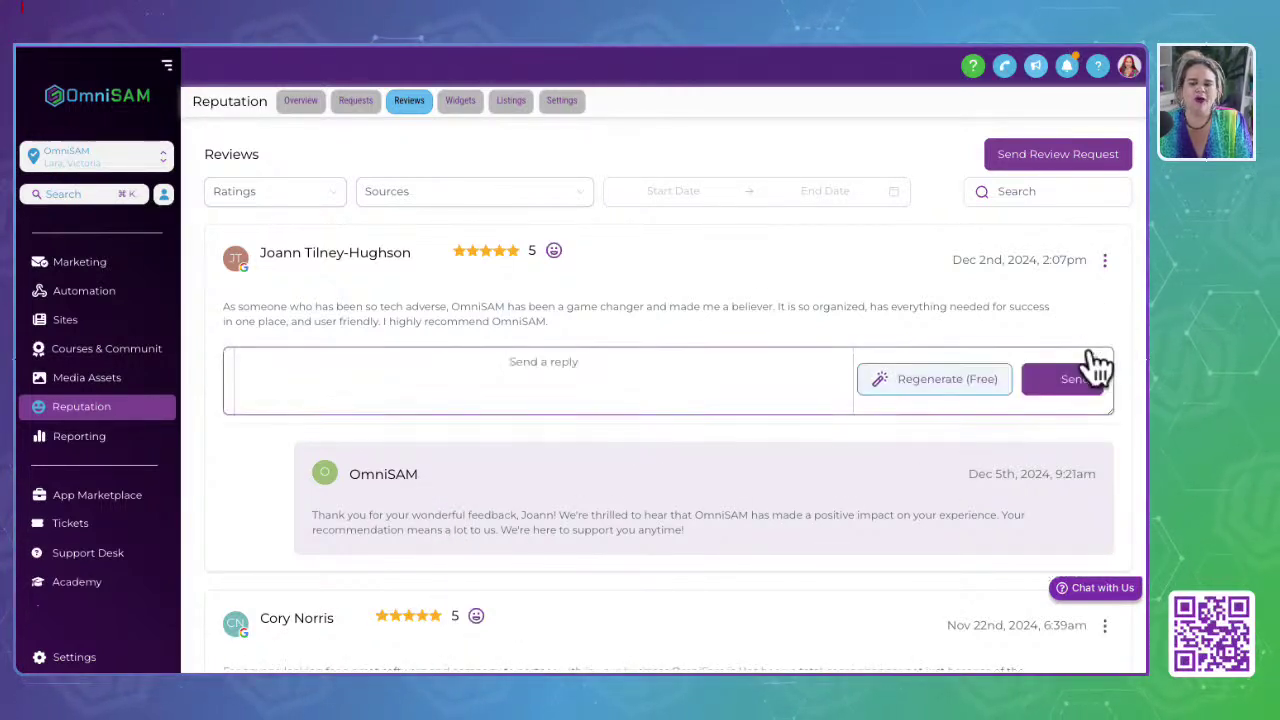
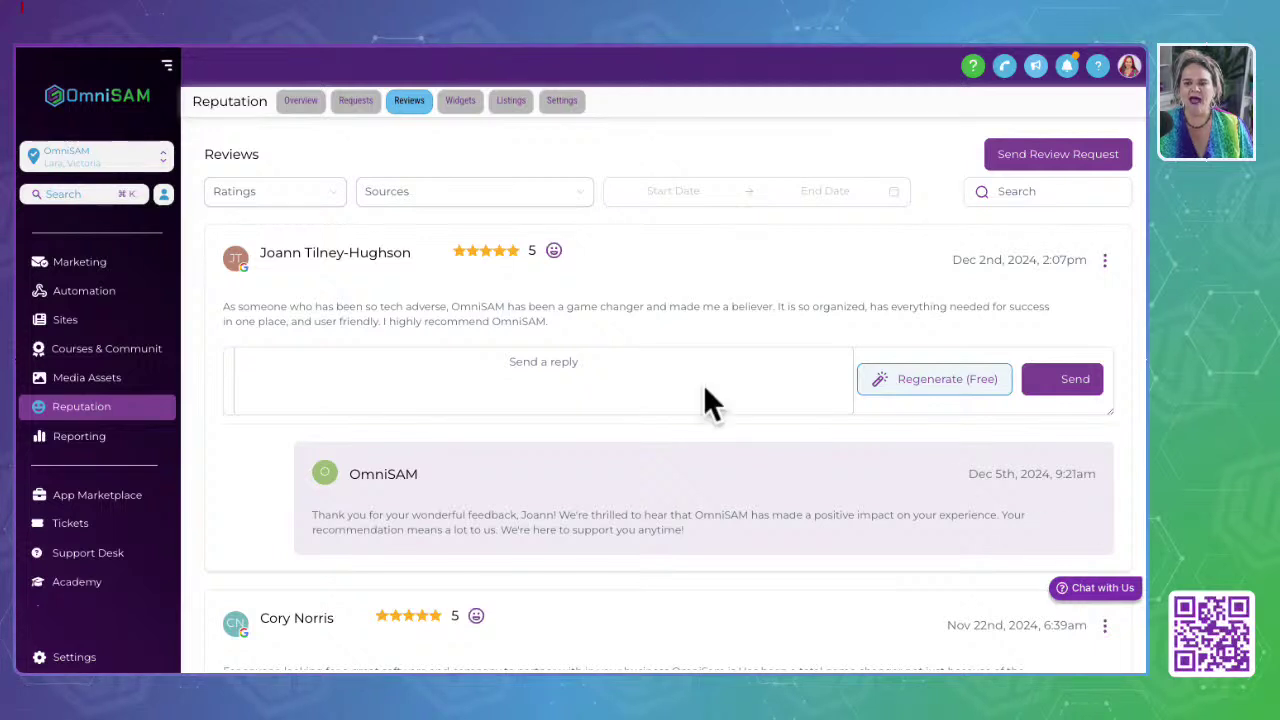
# Step: Open the first review's share options, then switch to the Reputation Widgets page
pyautogui.click(1105, 262)
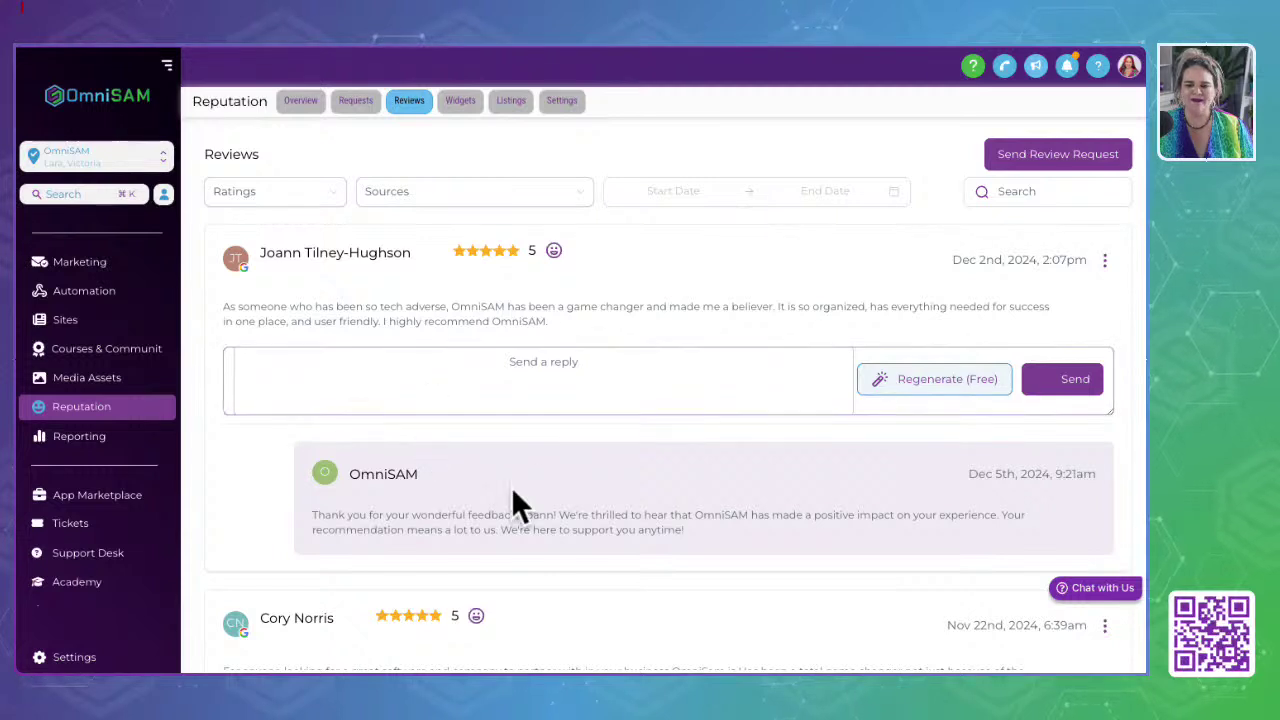
pyautogui.click(335, 255)
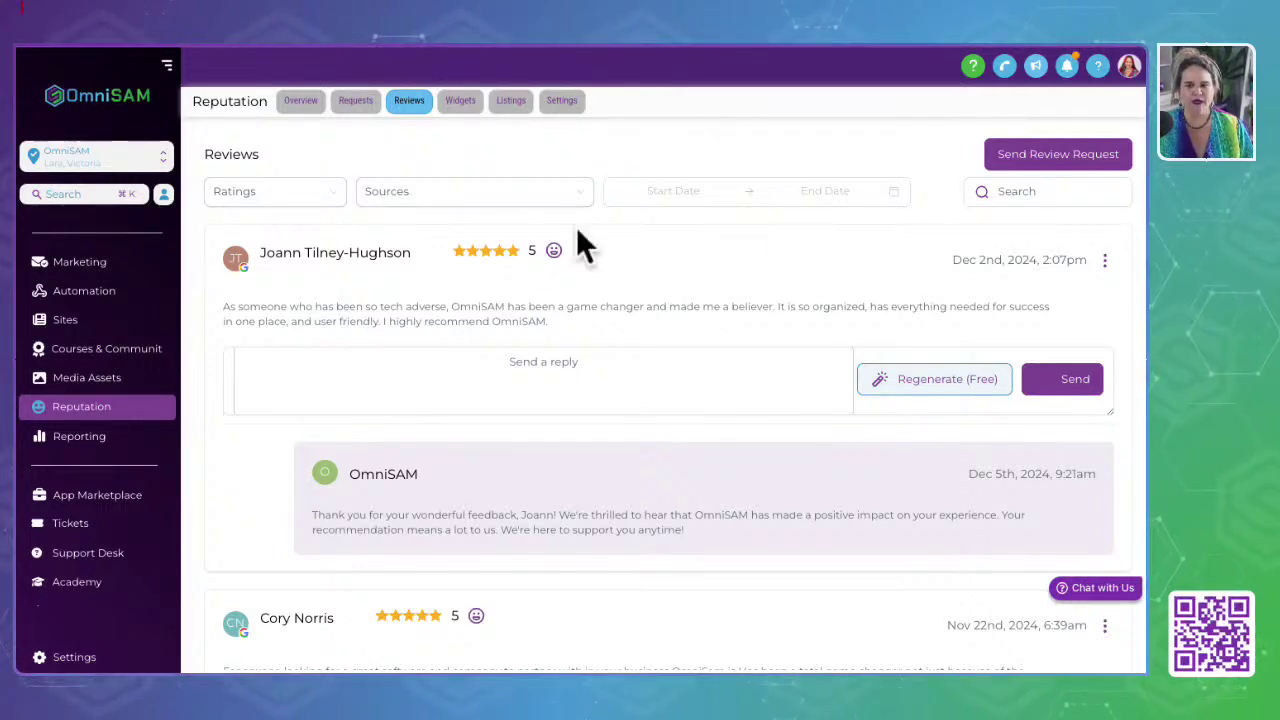
pyautogui.click(466, 112)
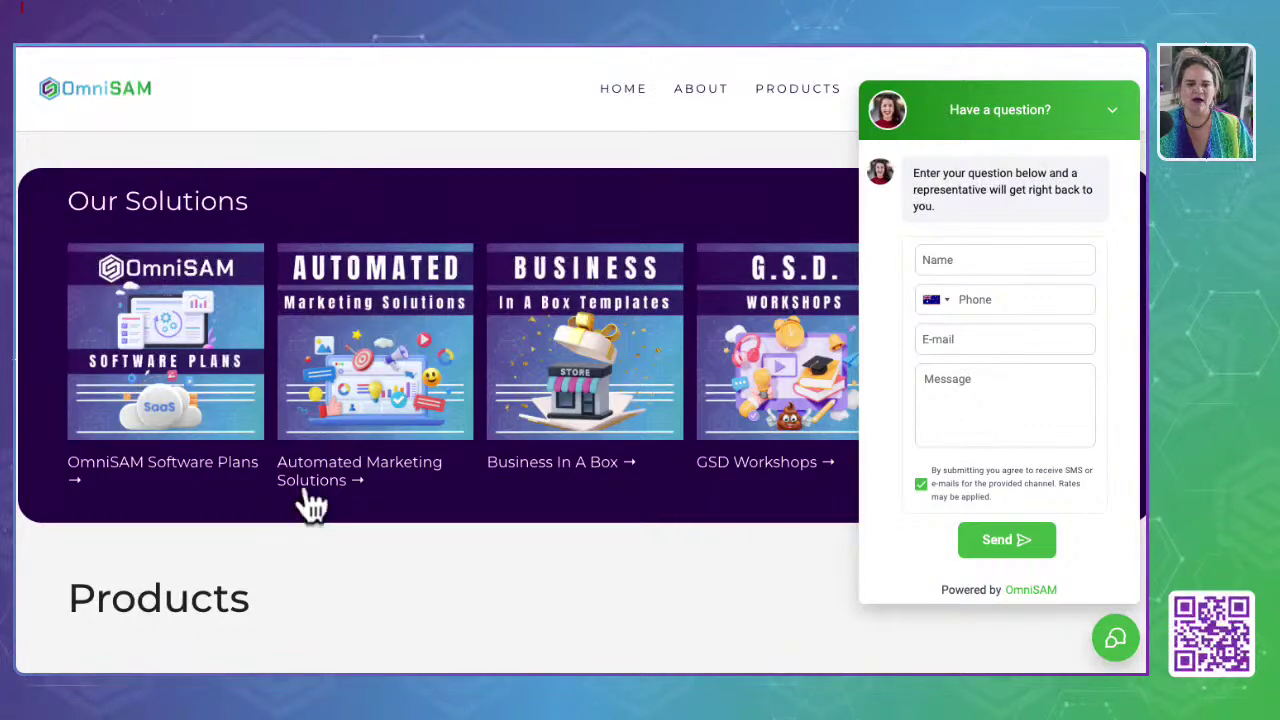
pyautogui.scroll(-10, 312, 507)
pyautogui.scroll(5, 294, 503)
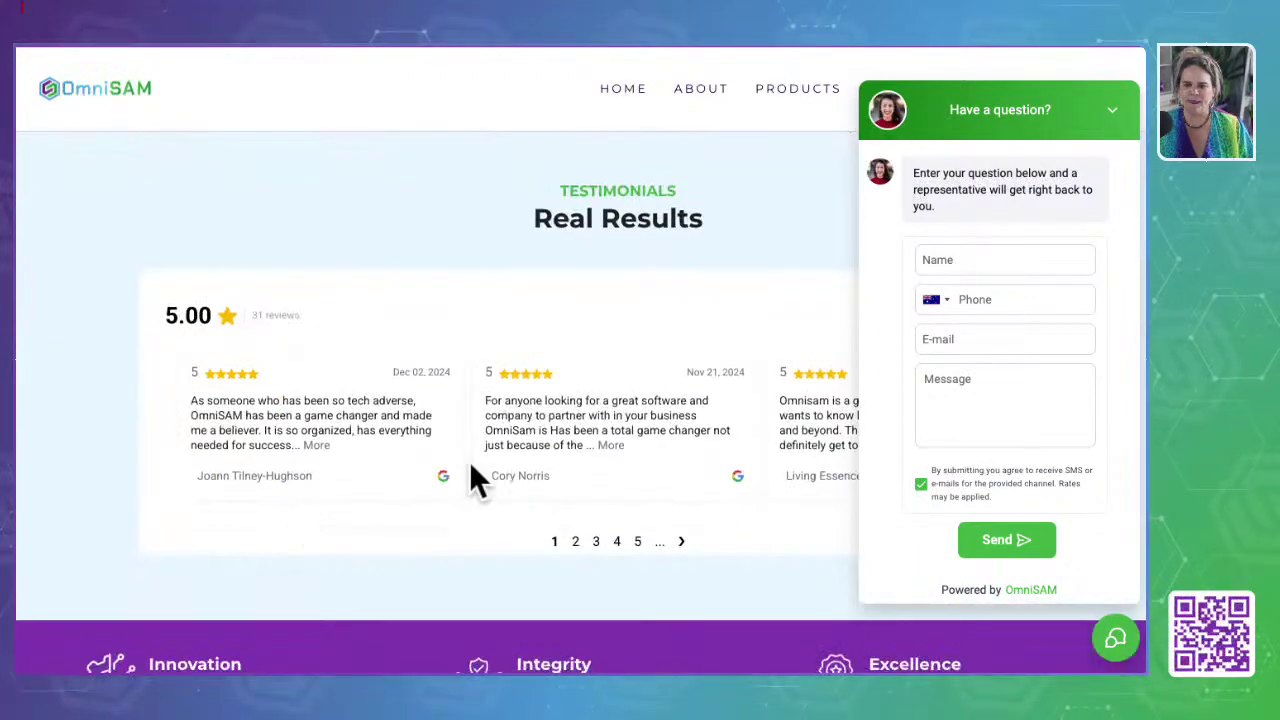
# Step: On the published site, collapse the chat panel and page the review carousel to page 4
pyautogui.click(1112, 110)
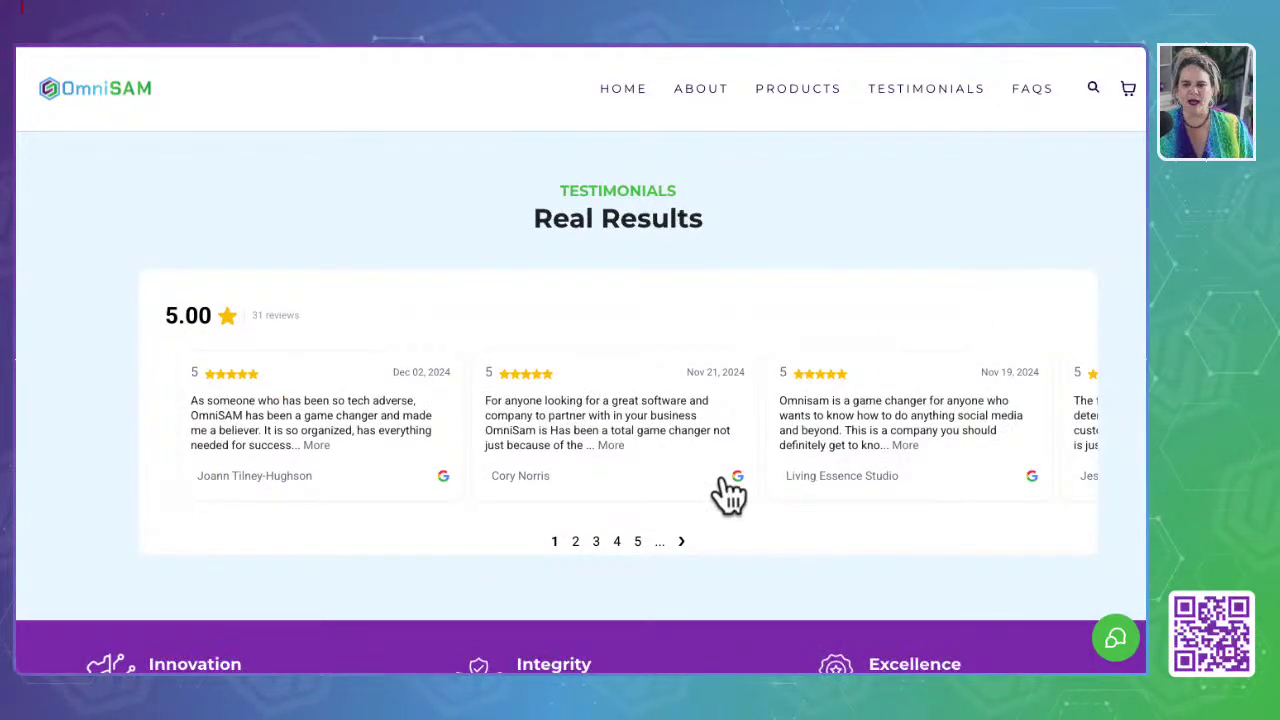
pyautogui.scroll(-1, 728, 490)
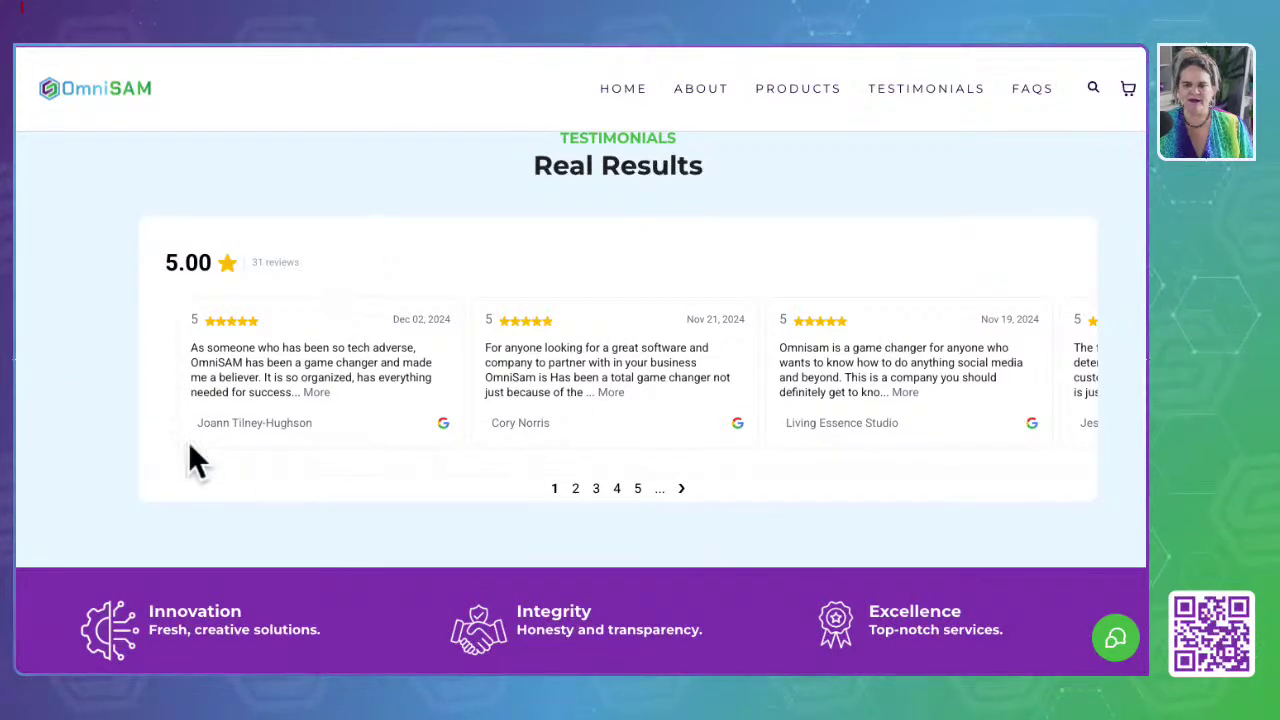
pyautogui.click(681, 488)
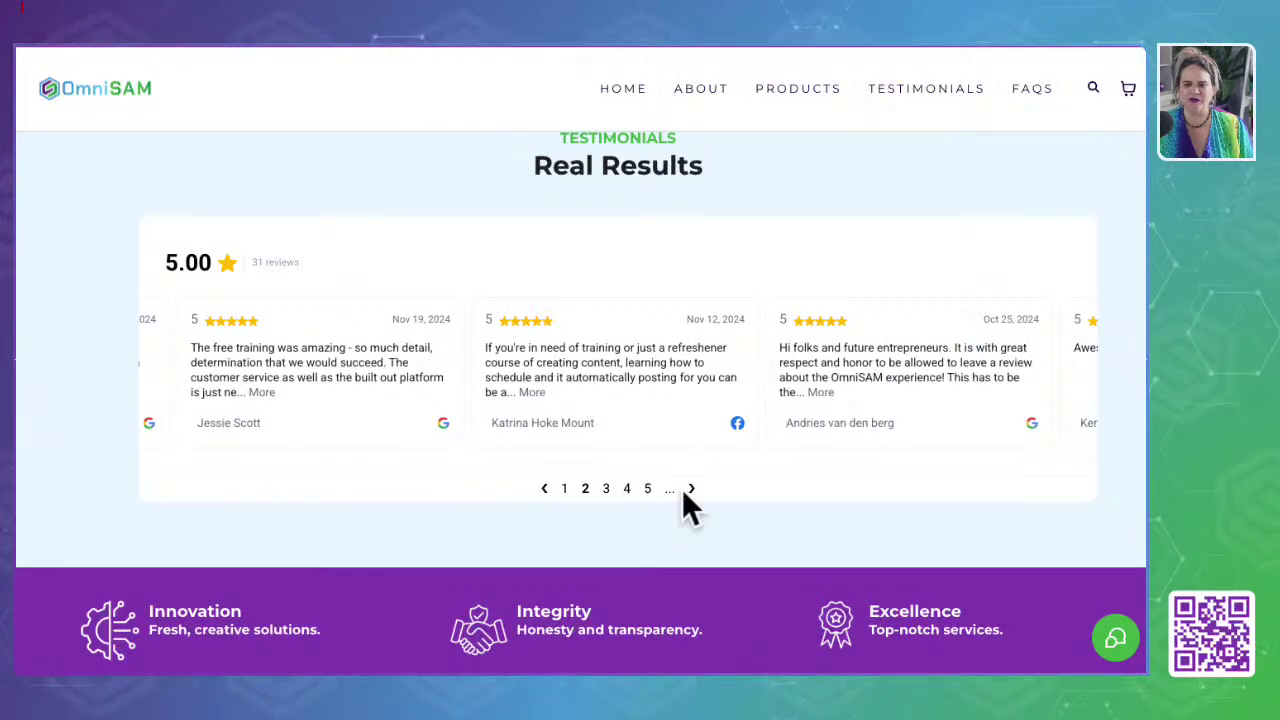
pyautogui.click(692, 488)
pyautogui.click(692, 488)
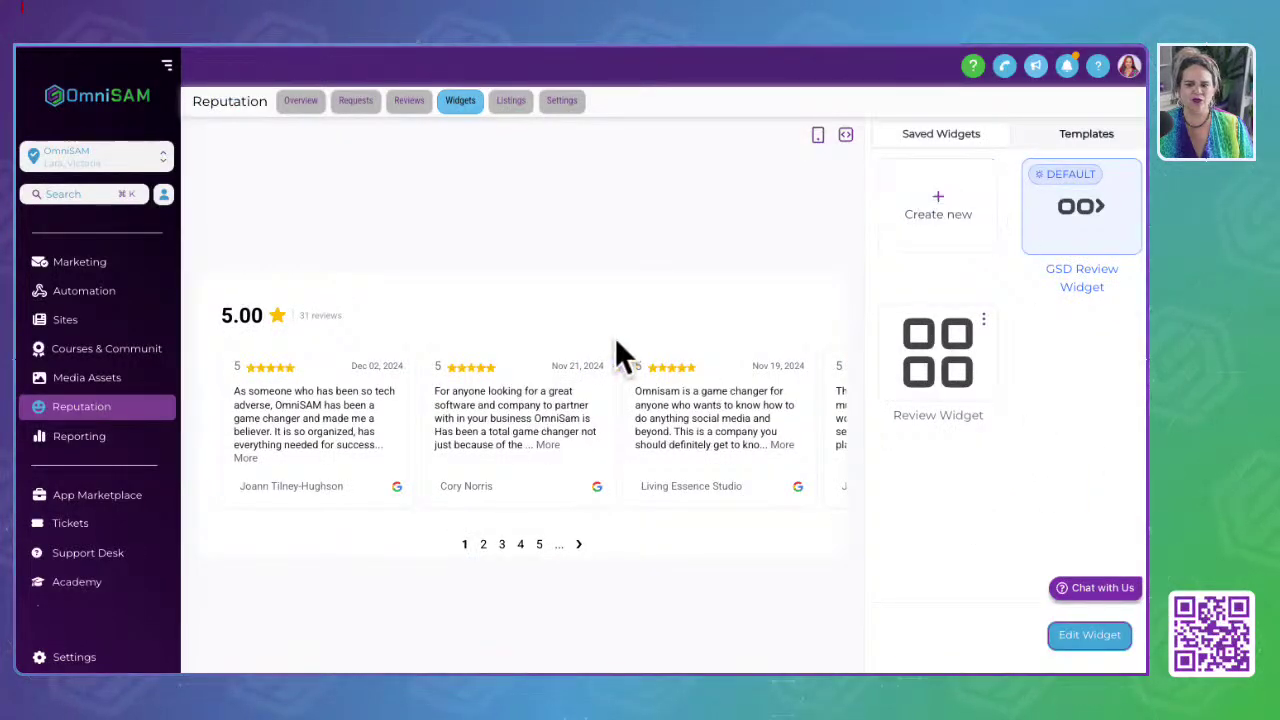
# Step: Browse the widget templates and saved widgets, previewing the GSD Review Widget and Review Widget
pyautogui.click(1100, 138)
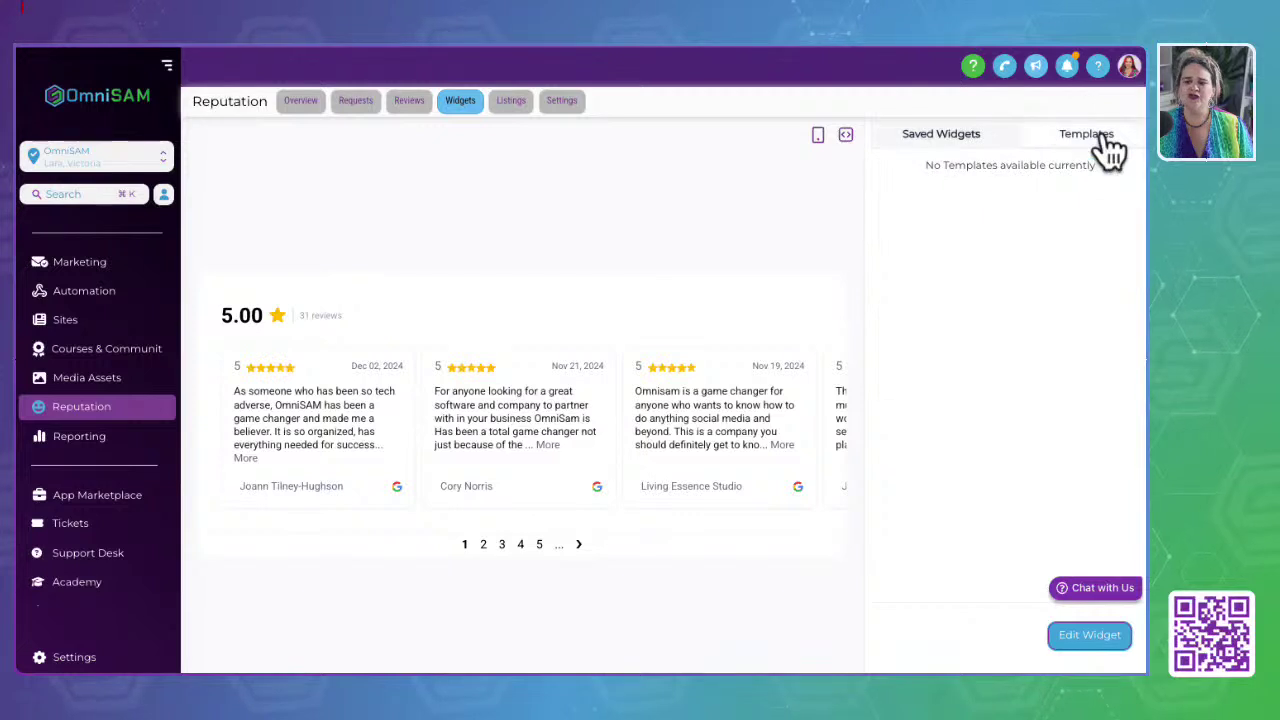
pyautogui.click(984, 143)
pyautogui.click(1068, 215)
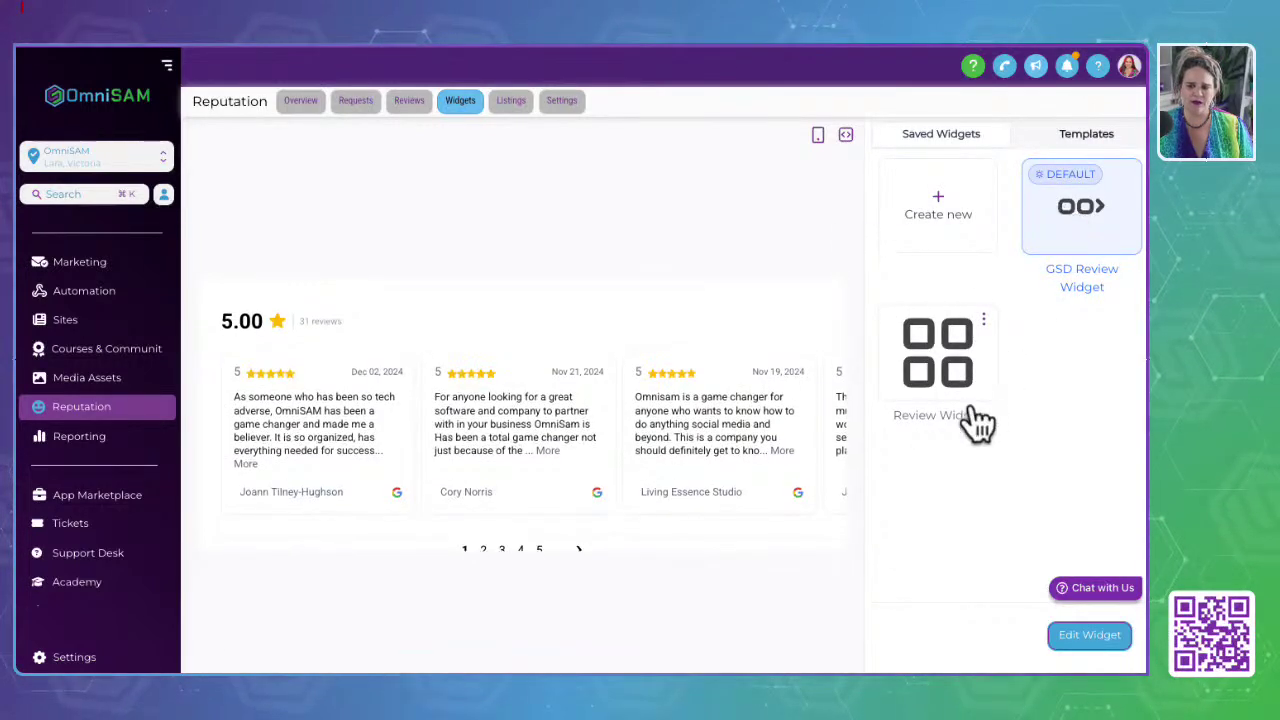
pyautogui.click(945, 390)
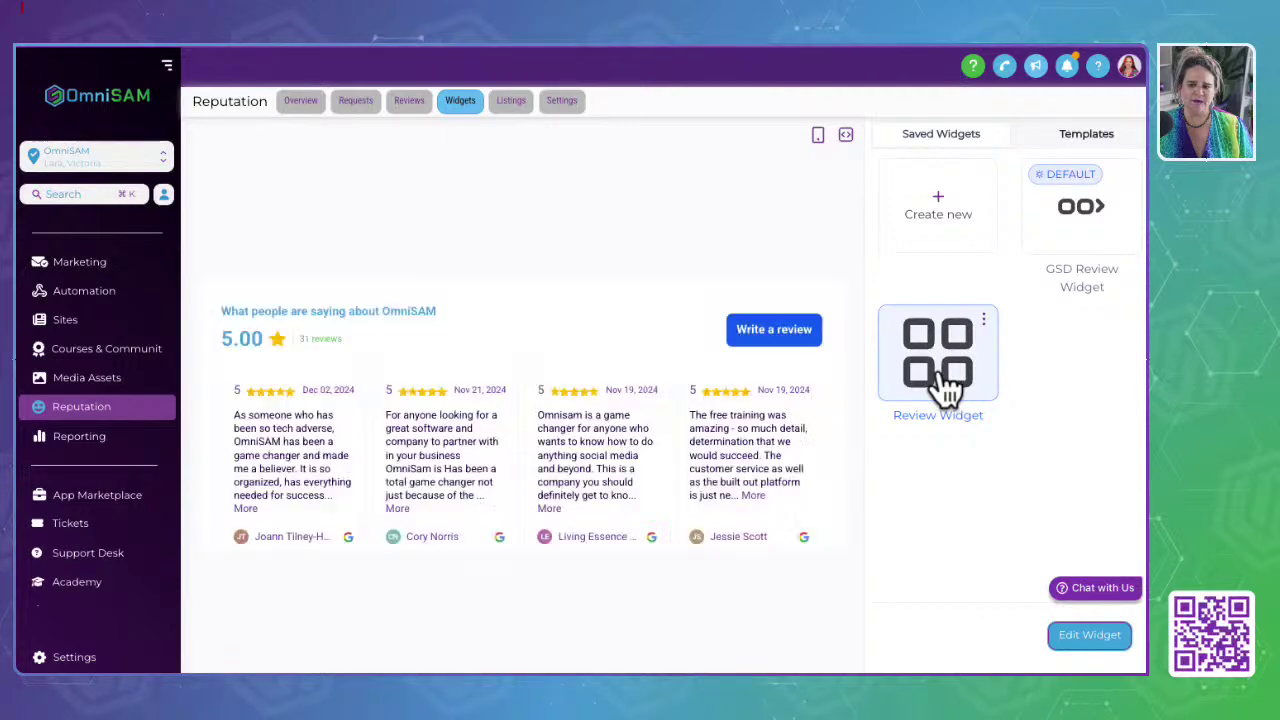
pyautogui.click(984, 321)
pyautogui.click(1073, 411)
# Step: Start a new review widget from the Saved Widgets list
pyautogui.scroll(-1, 445, 432)
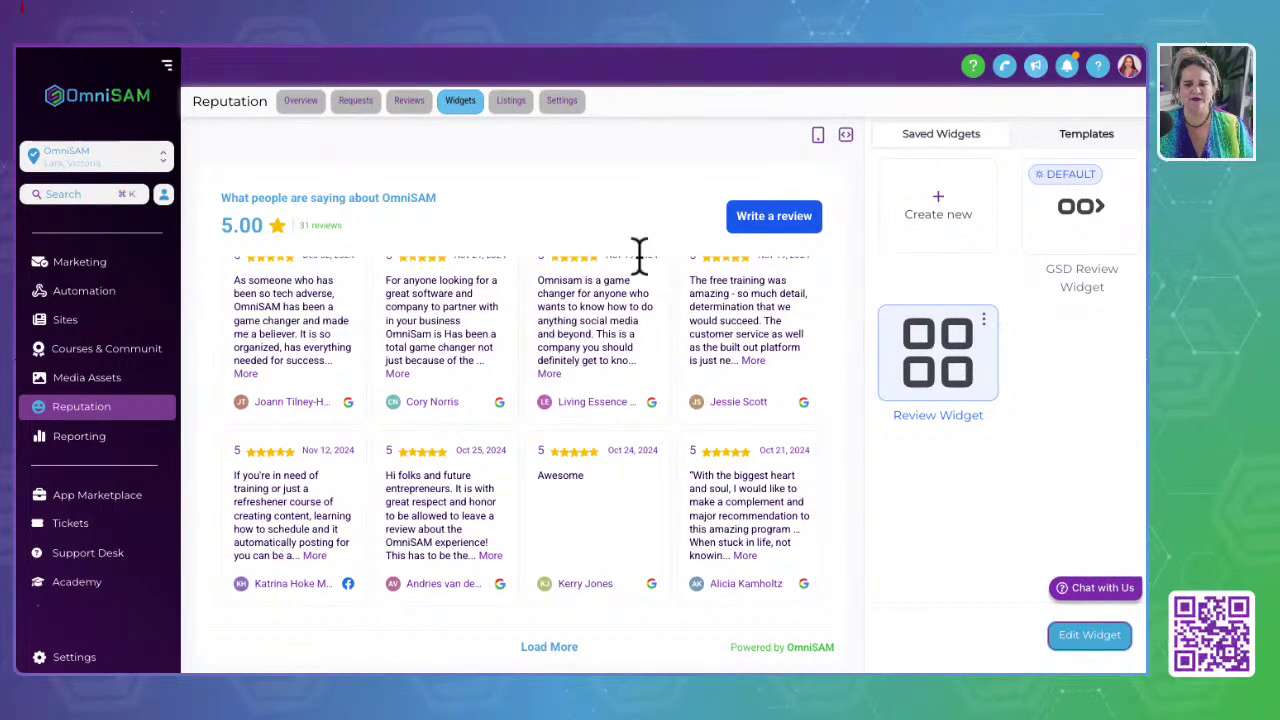
pyautogui.scroll(1, 549, 320)
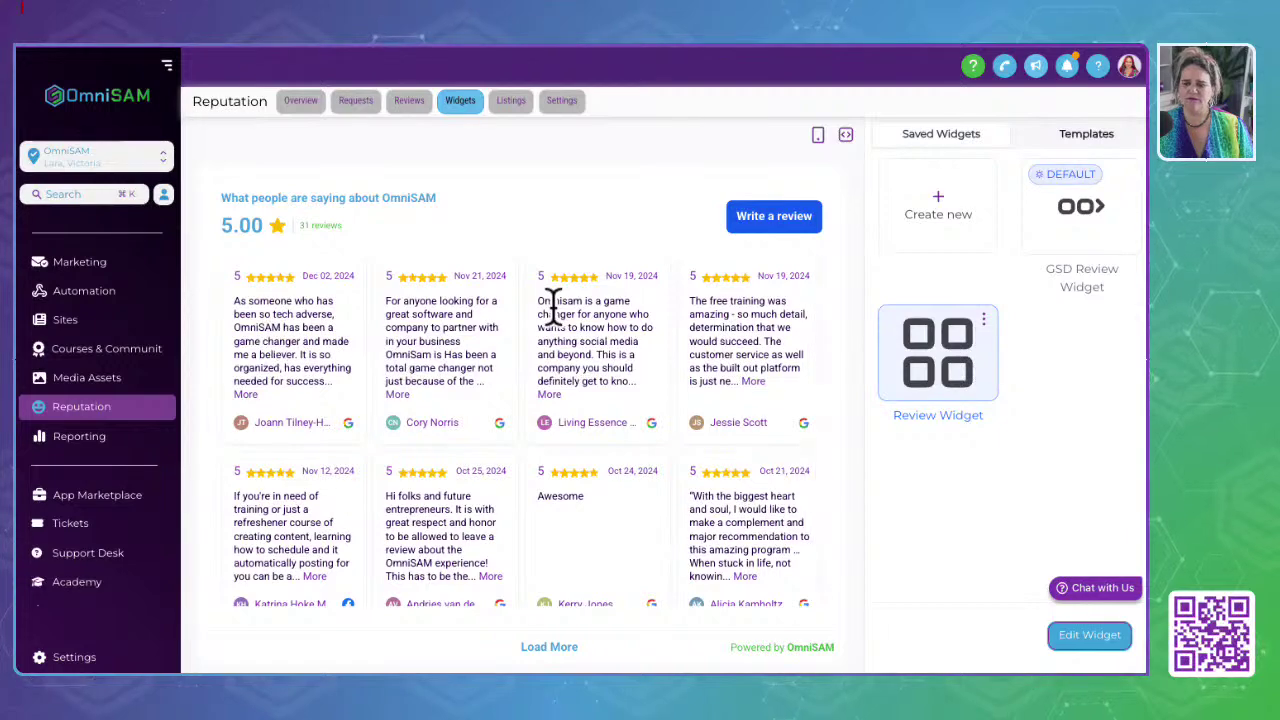
pyautogui.scroll(-1, 553, 310)
pyautogui.click(940, 215)
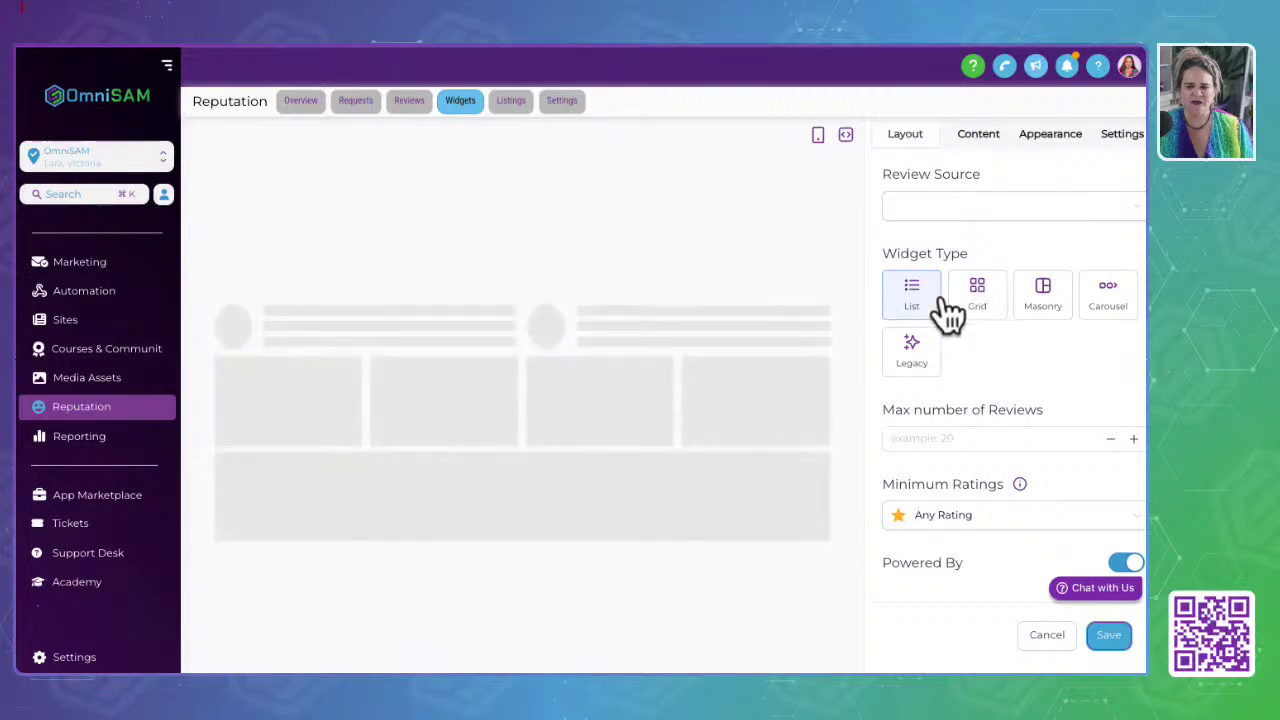
# Step: Try List, Grid and Masonry layouts, choose Carousel, then view Content and Appearance settings
pyautogui.click(917, 312)
pyautogui.click(982, 306)
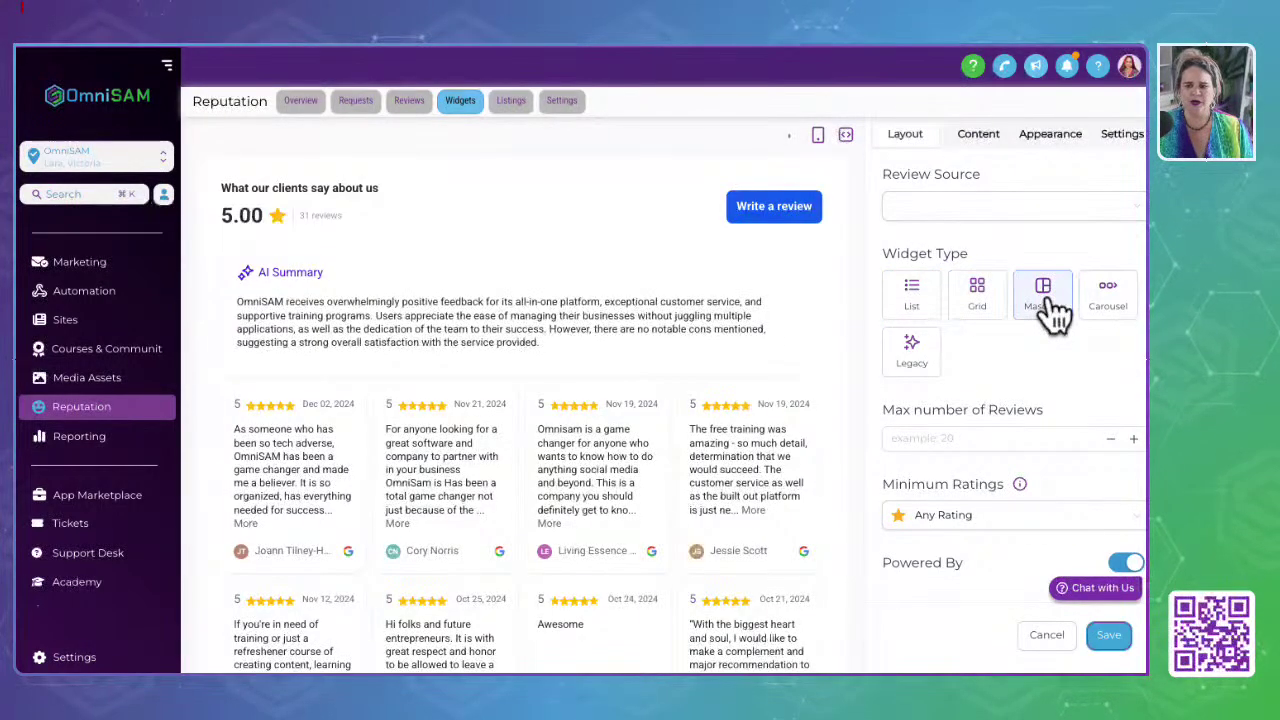
pyautogui.click(1045, 296)
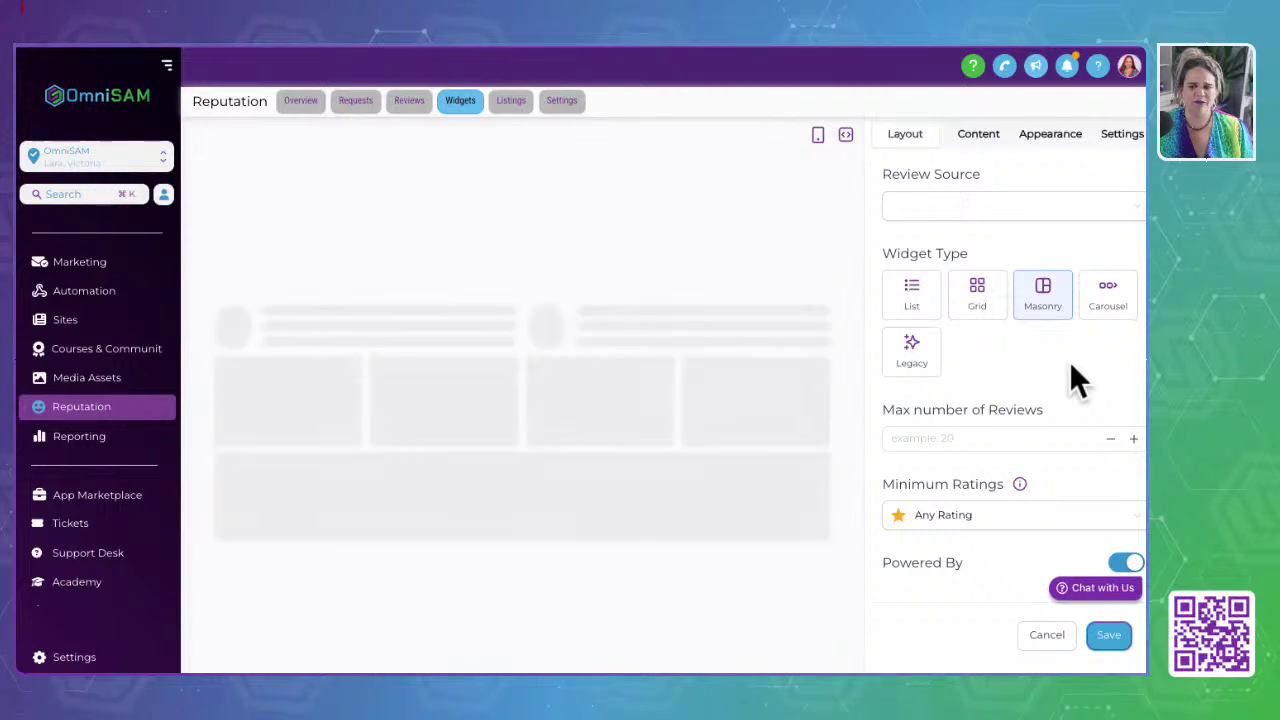
pyautogui.click(1100, 290)
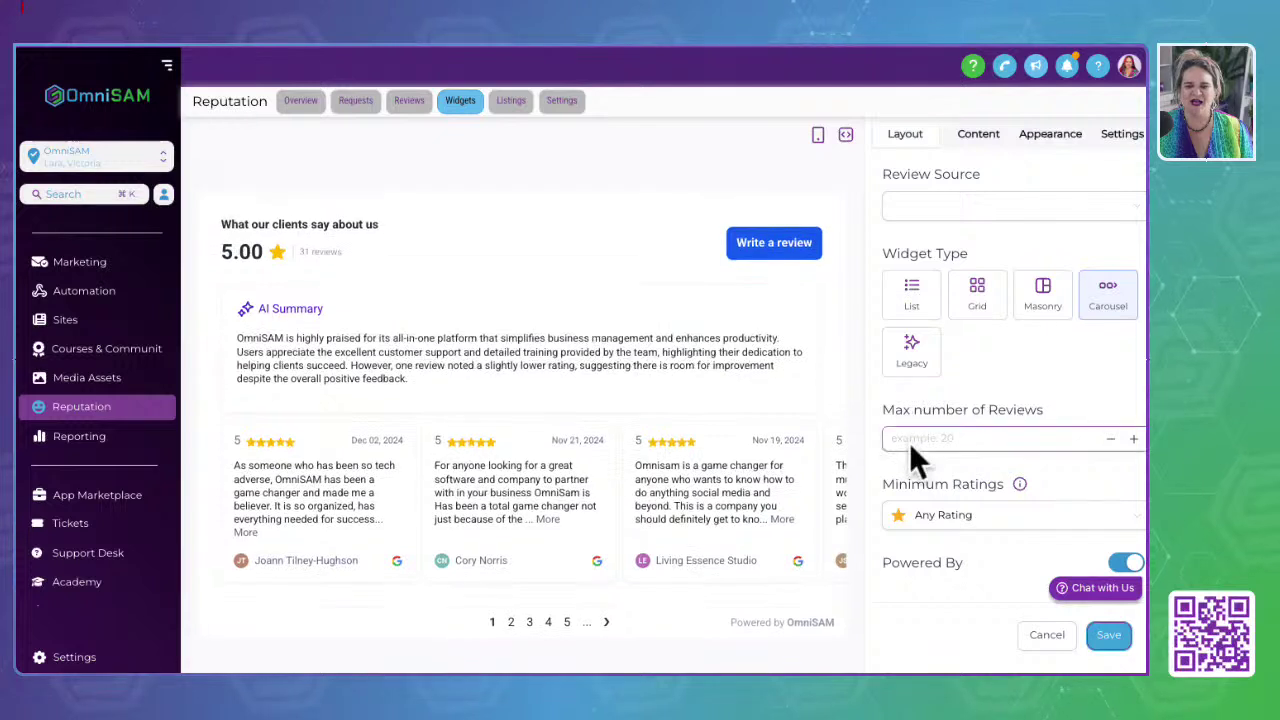
pyautogui.click(978, 138)
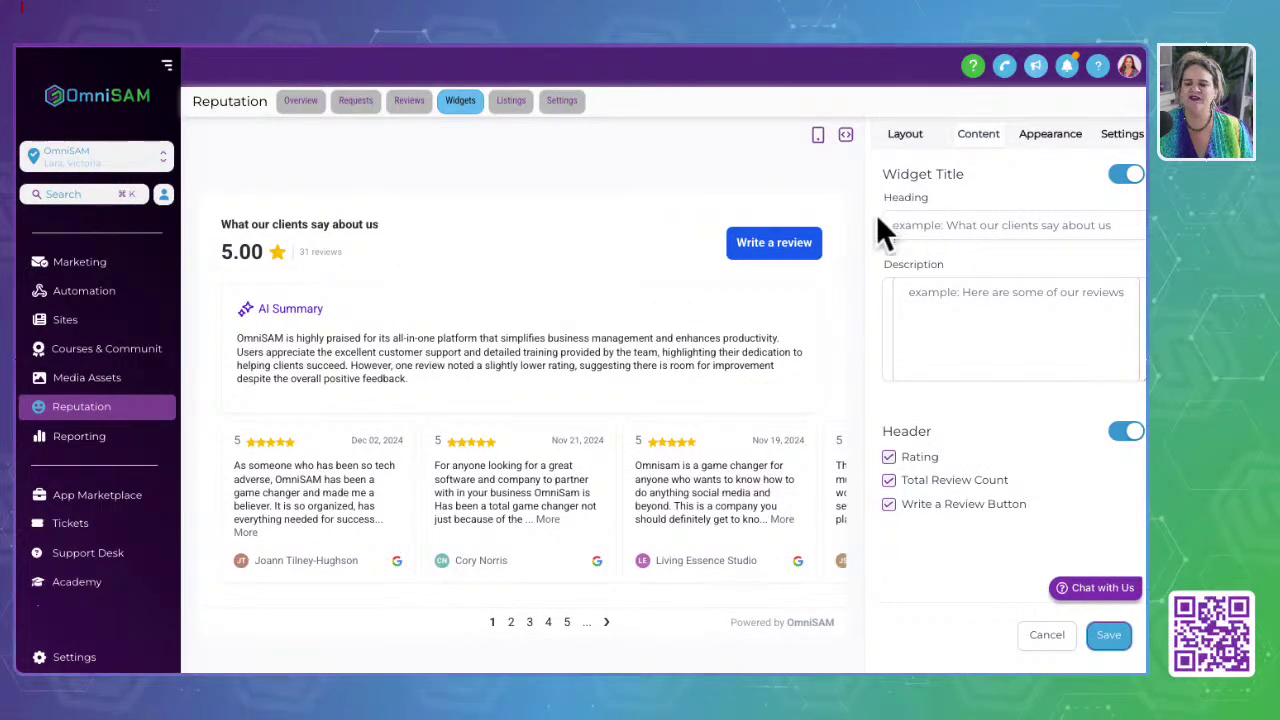
pyautogui.click(1052, 135)
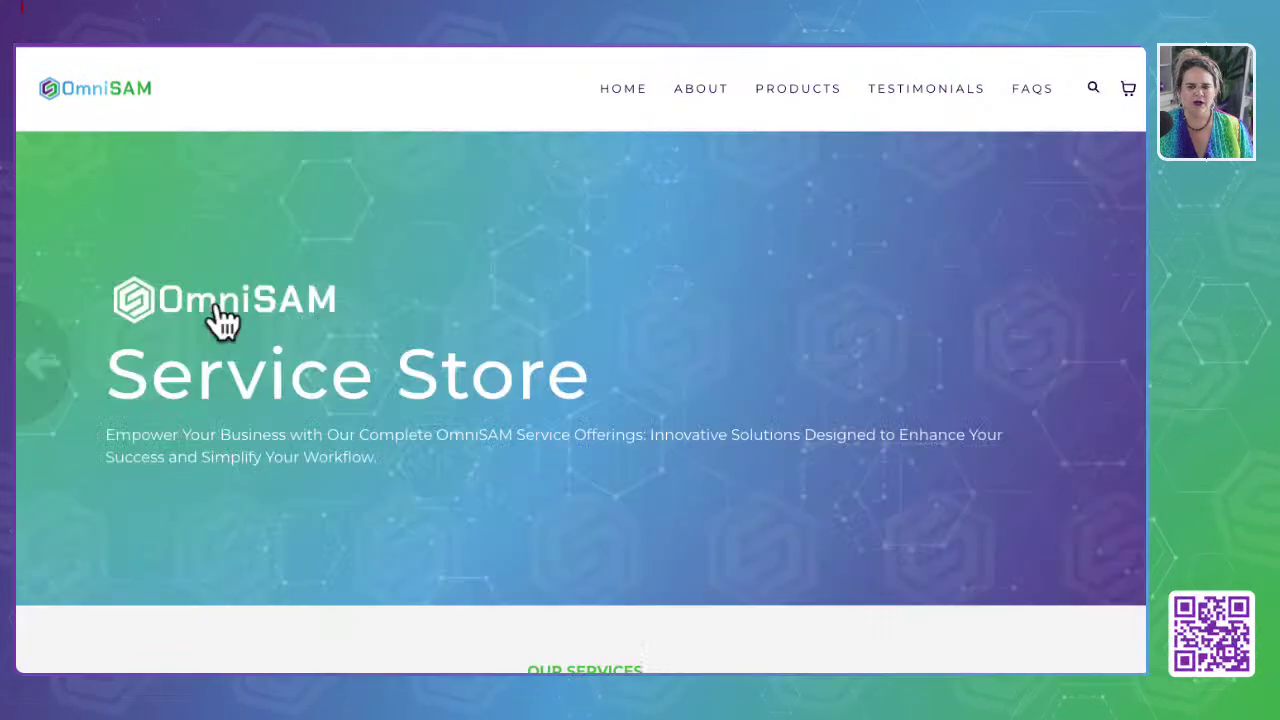
# Step: Scroll the Service Store page and return to the Real Results testimonials
pyautogui.scroll(-15, 222, 318)
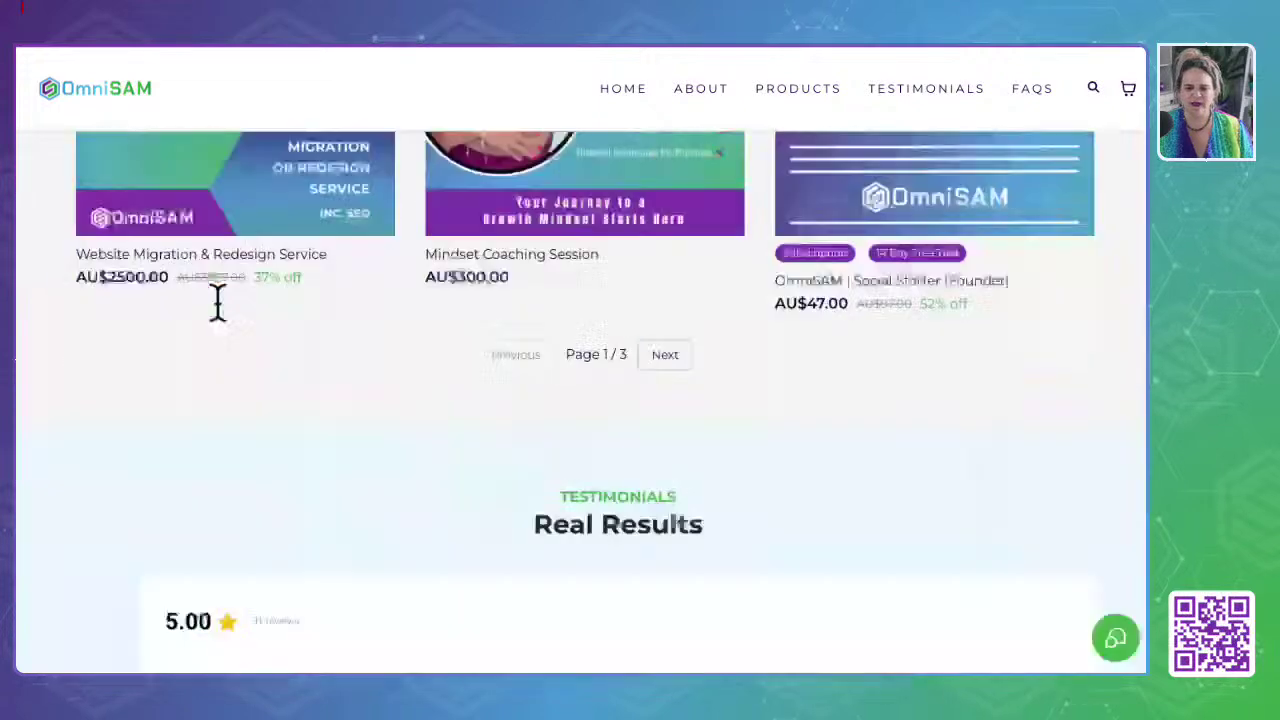
pyautogui.scroll(10, 216, 301)
pyautogui.scroll(-2, 220, 305)
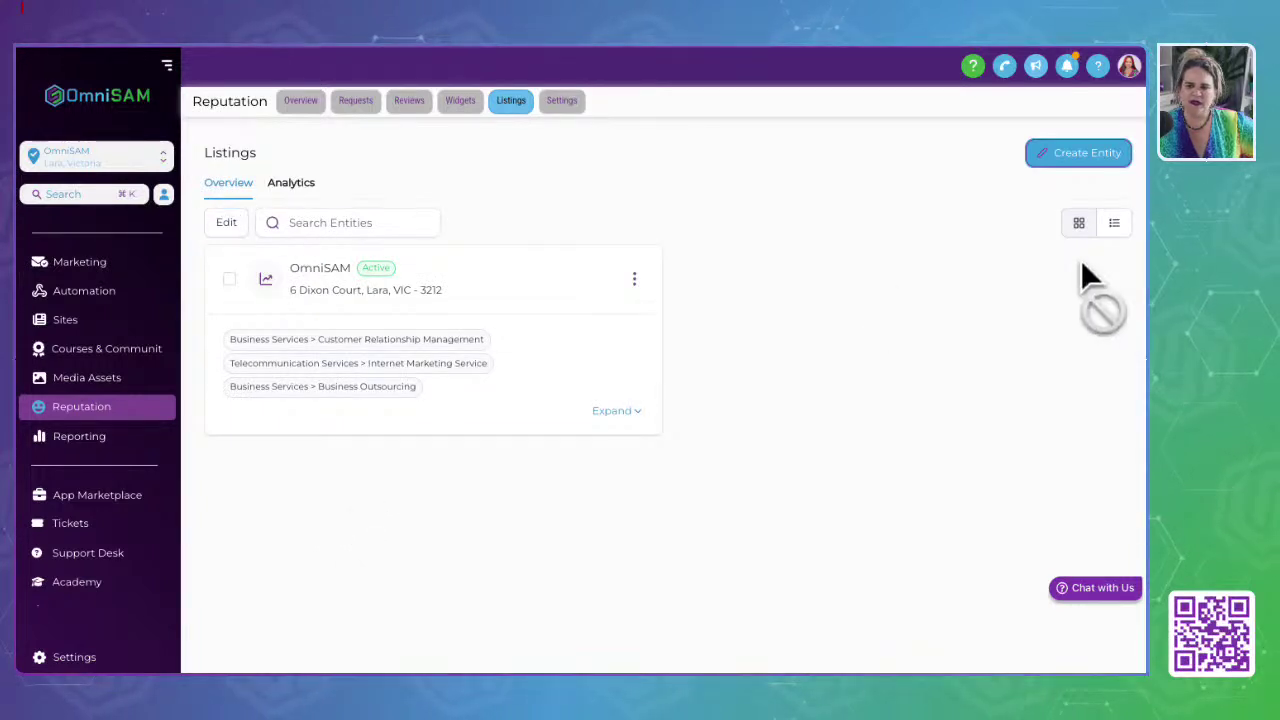
# Step: Inspect the OmniSAM listing's statuses in its listings table, then go to Reporting's Custom Reports
pyautogui.click(344, 283)
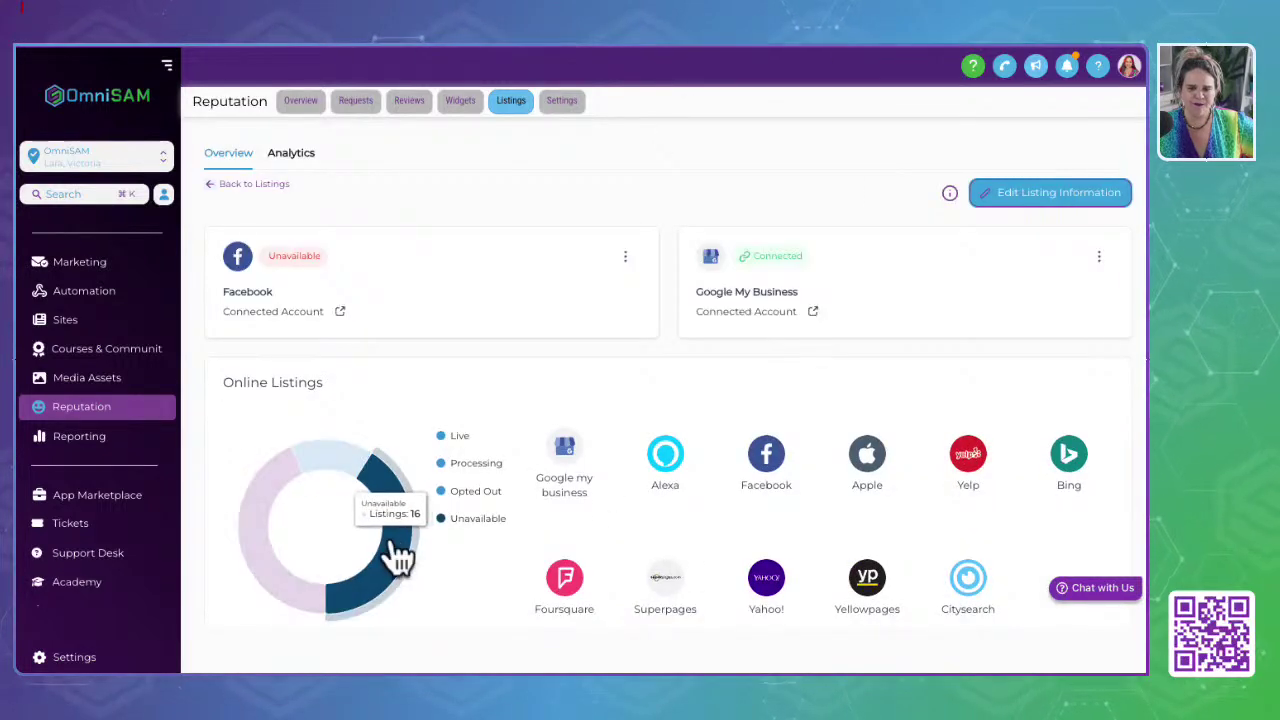
pyautogui.scroll(-2, 400, 550)
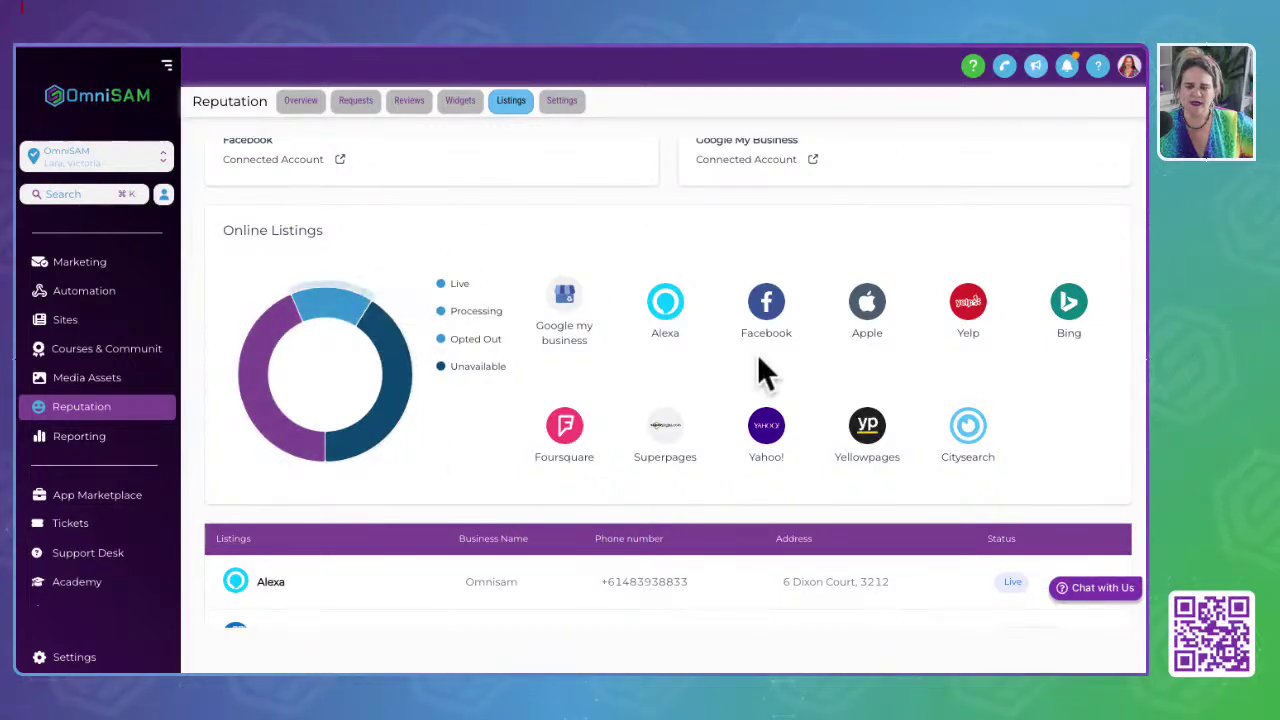
pyautogui.scroll(-5, 709, 440)
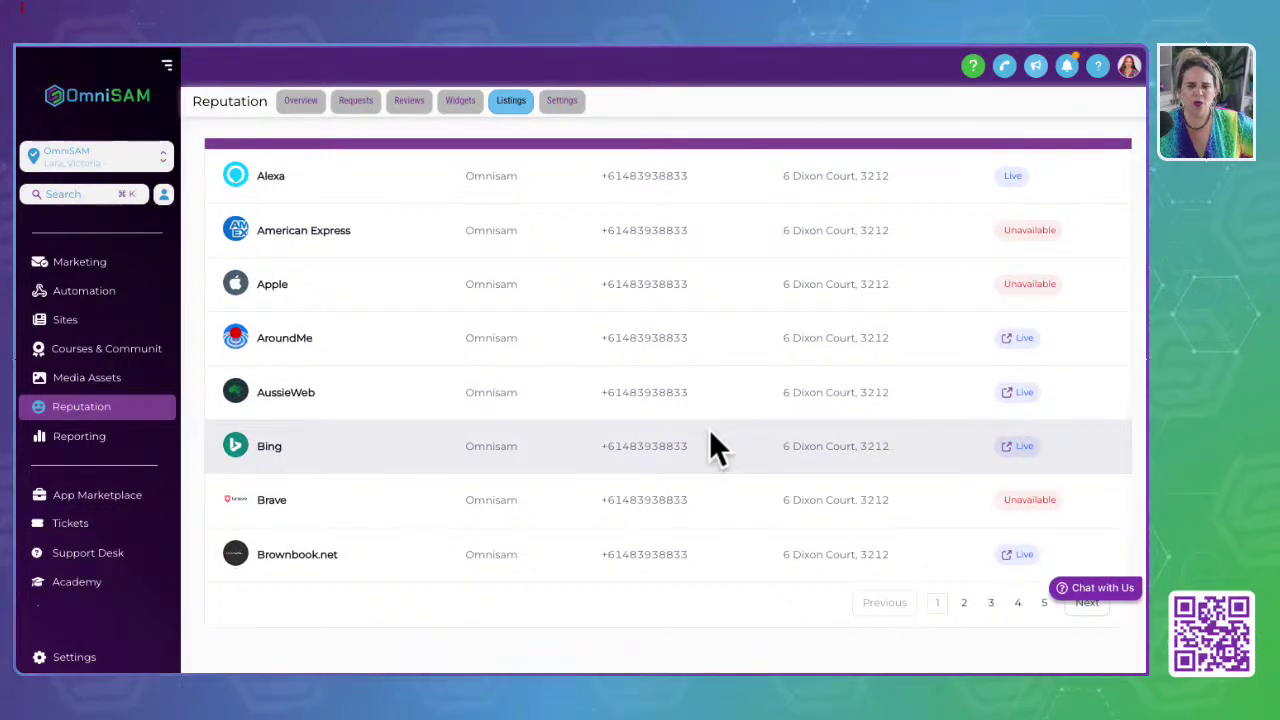
pyautogui.scroll(3, 710, 432)
pyautogui.scroll(4, 710, 450)
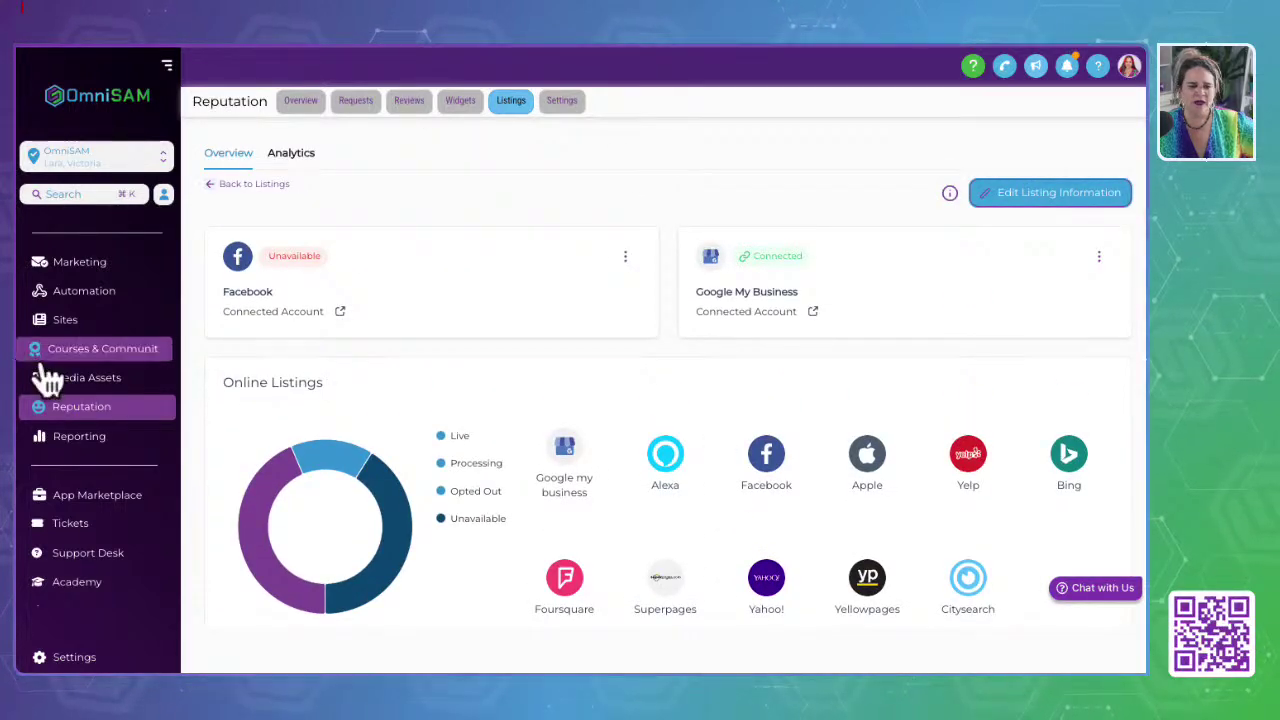
pyautogui.click(88, 437)
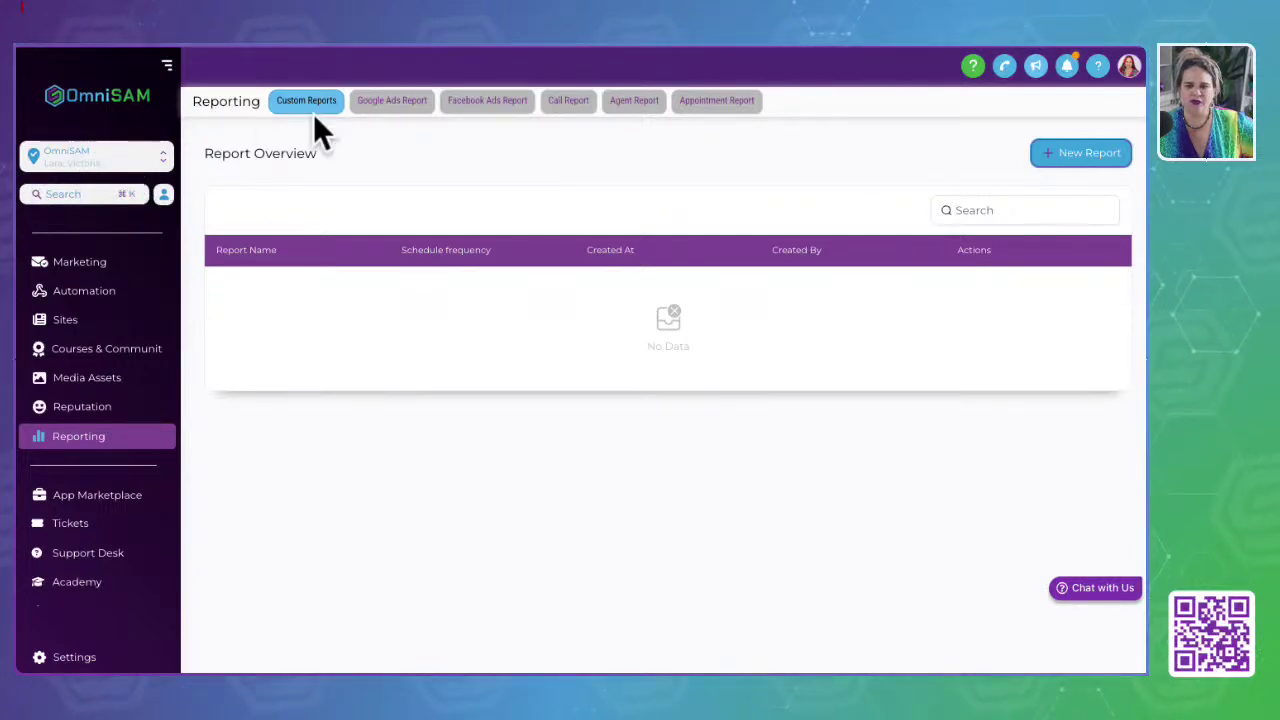
# Step: Cycle through the Google Ads, Facebook Ads, Call and Agent report tabs
pyautogui.click(378, 118)
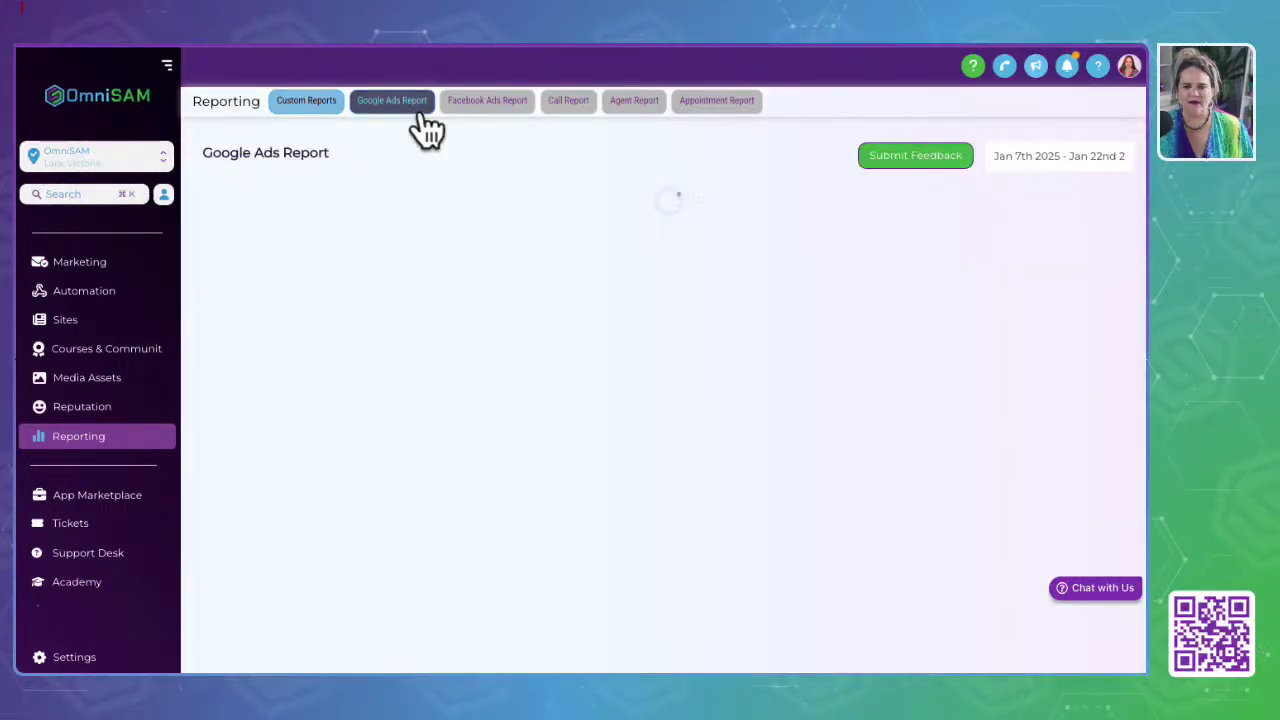
pyautogui.click(518, 118)
pyautogui.click(572, 122)
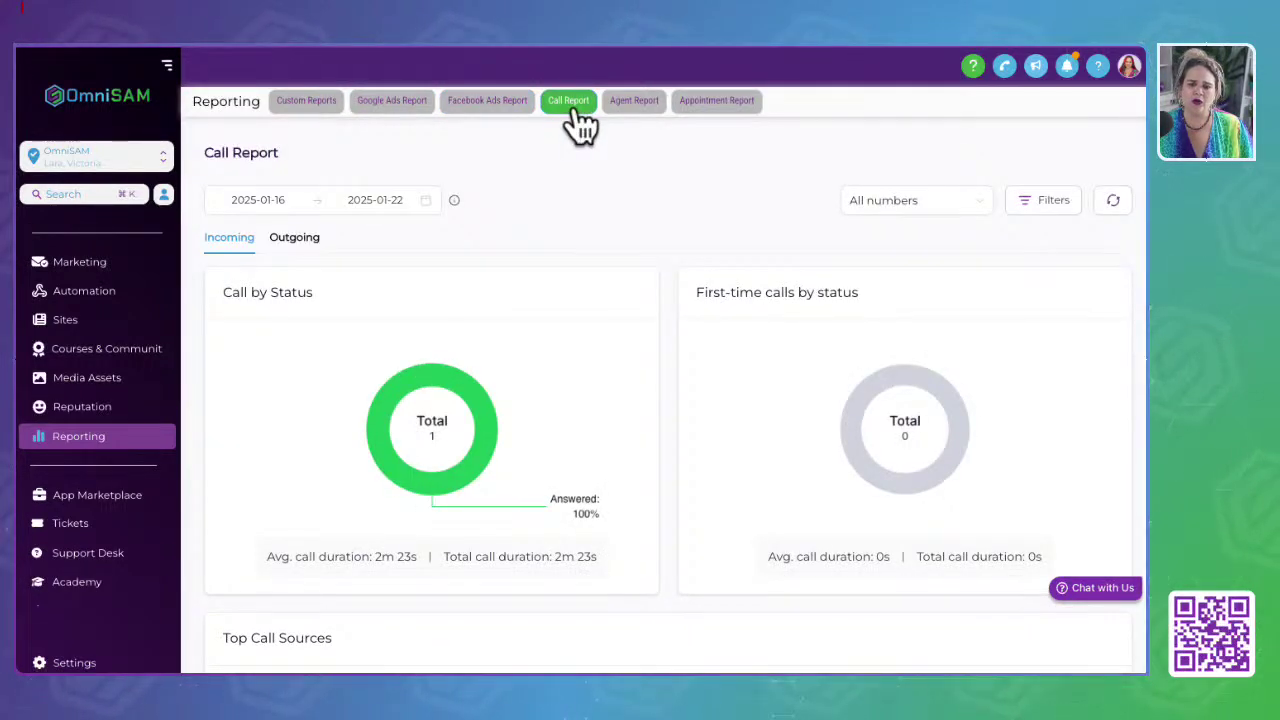
pyautogui.click(634, 108)
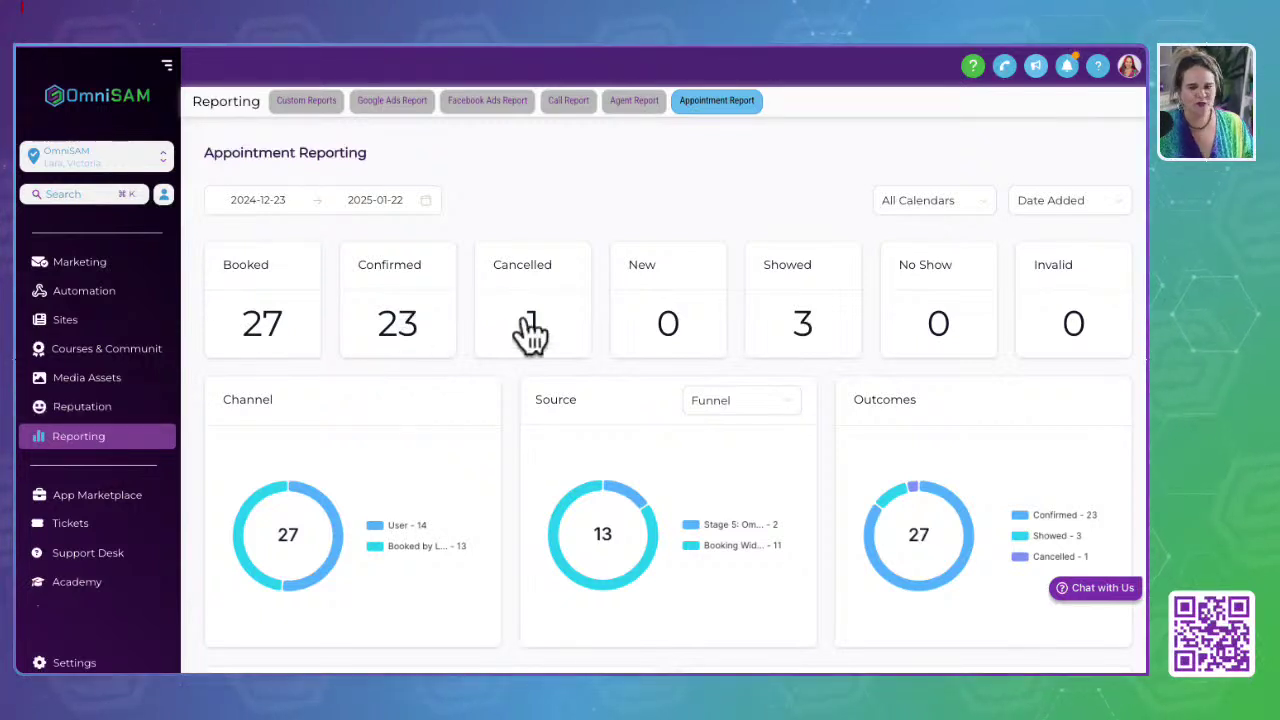
# Step: Scroll the Appointment Reporting dashboard with 27 booked and 23 confirmed appointments
pyautogui.scroll(-1, 92, 513)
pyautogui.scroll(5, 92, 513)
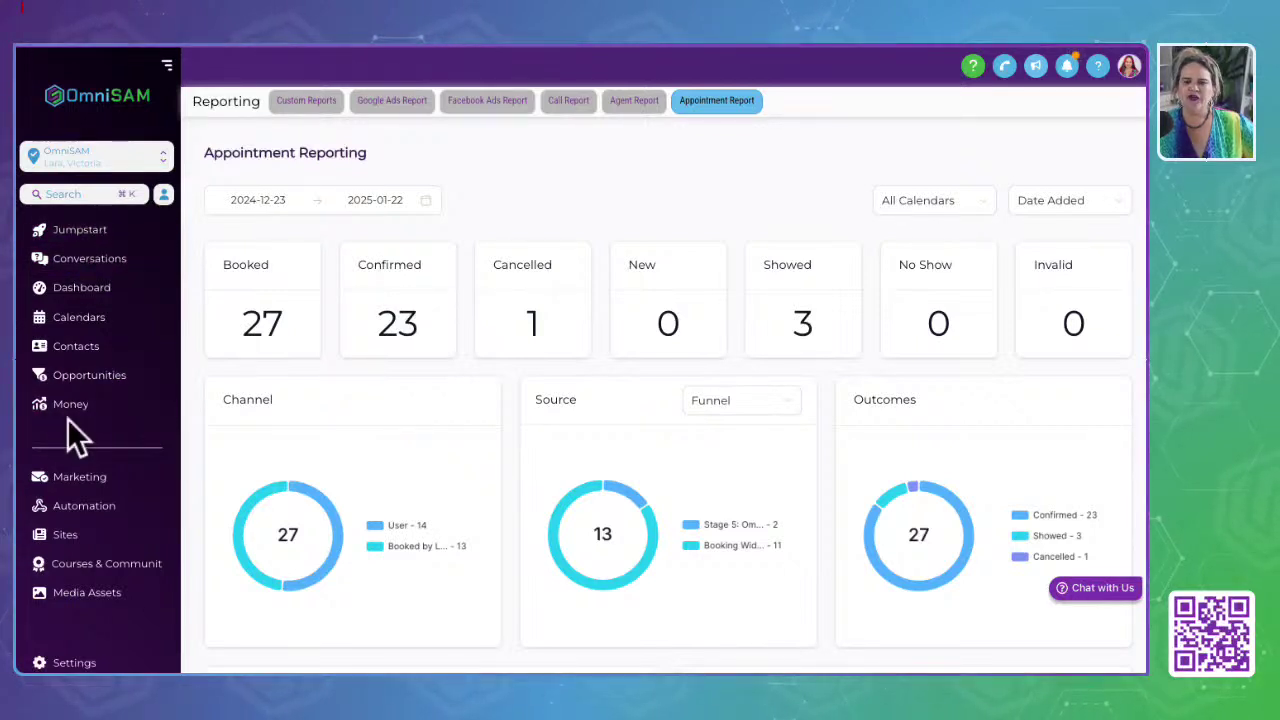
pyautogui.scroll(-3, 67, 418)
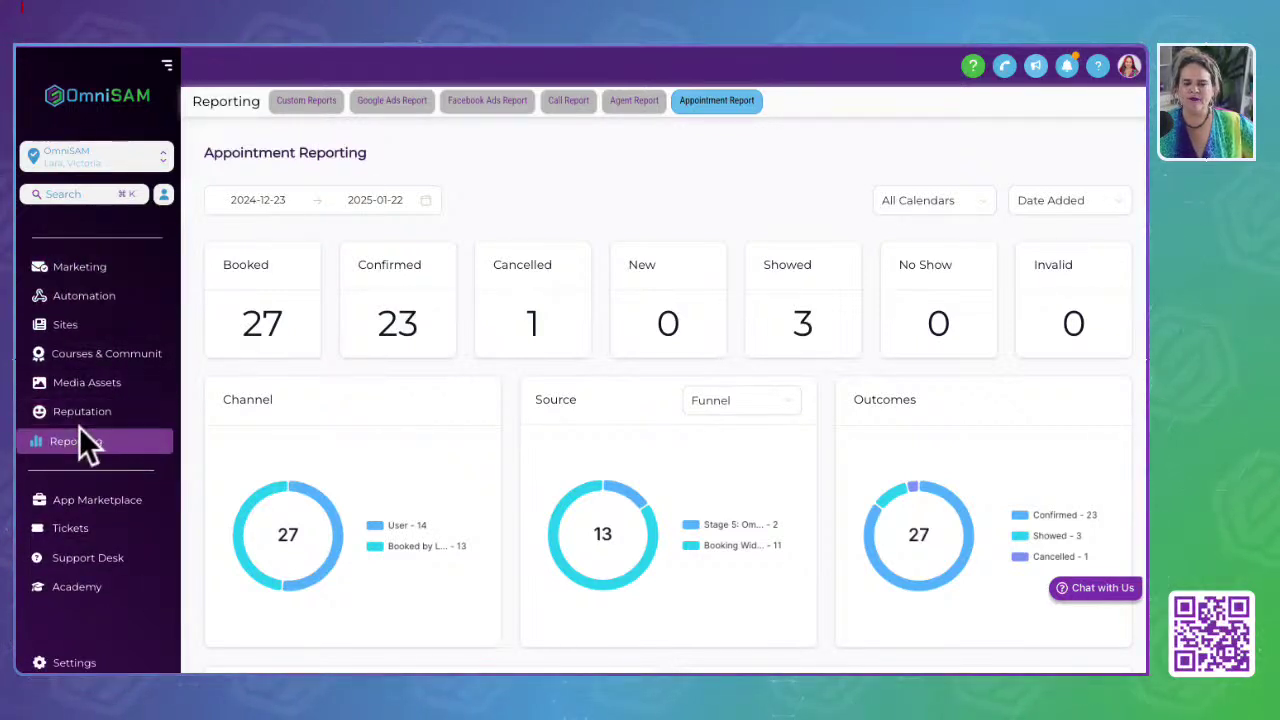
pyautogui.scroll(-3, 83, 445)
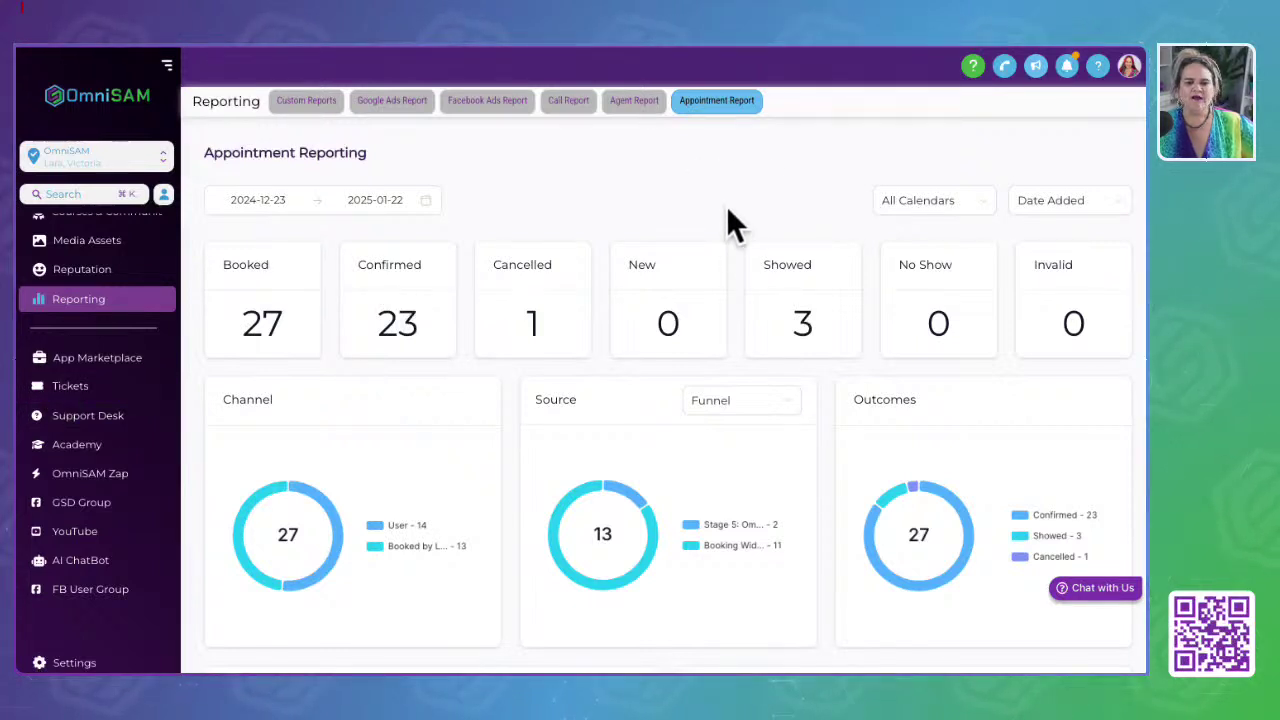
pyautogui.click(69, 384)
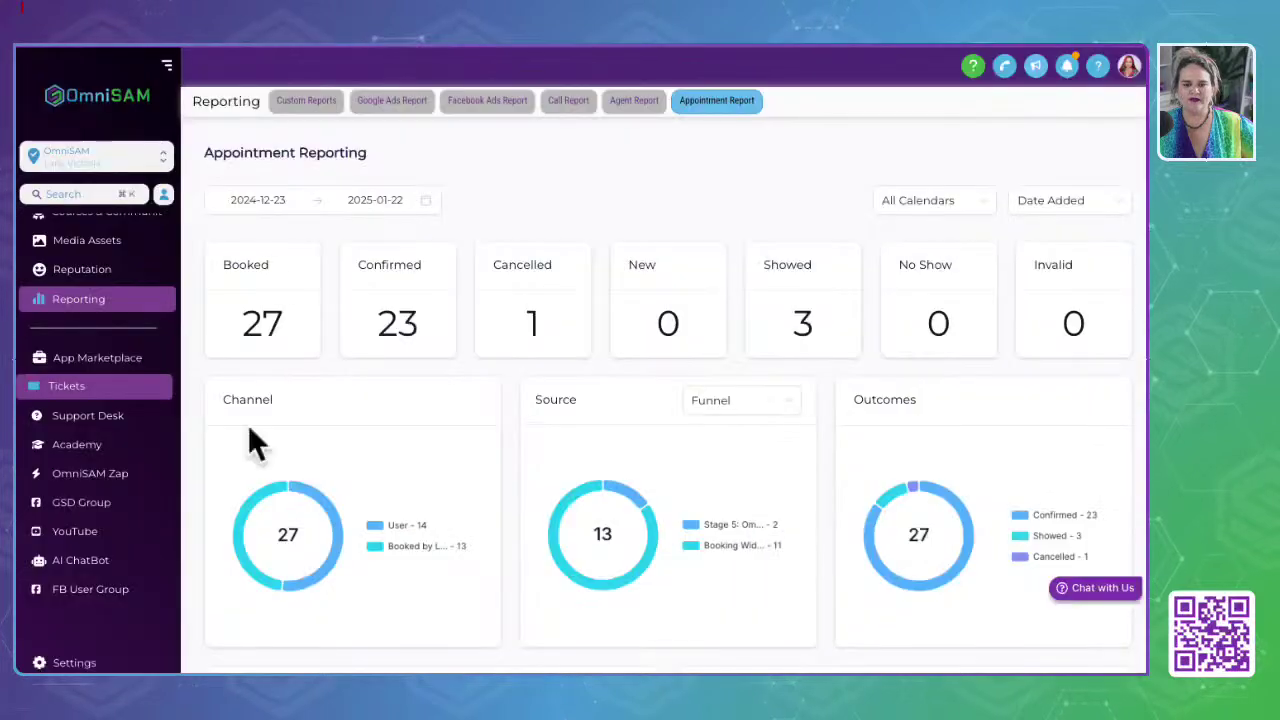
# Step: Look over the Submit a ticket form under Tickets, then switch to the Support Desk section
pyautogui.click(65, 390)
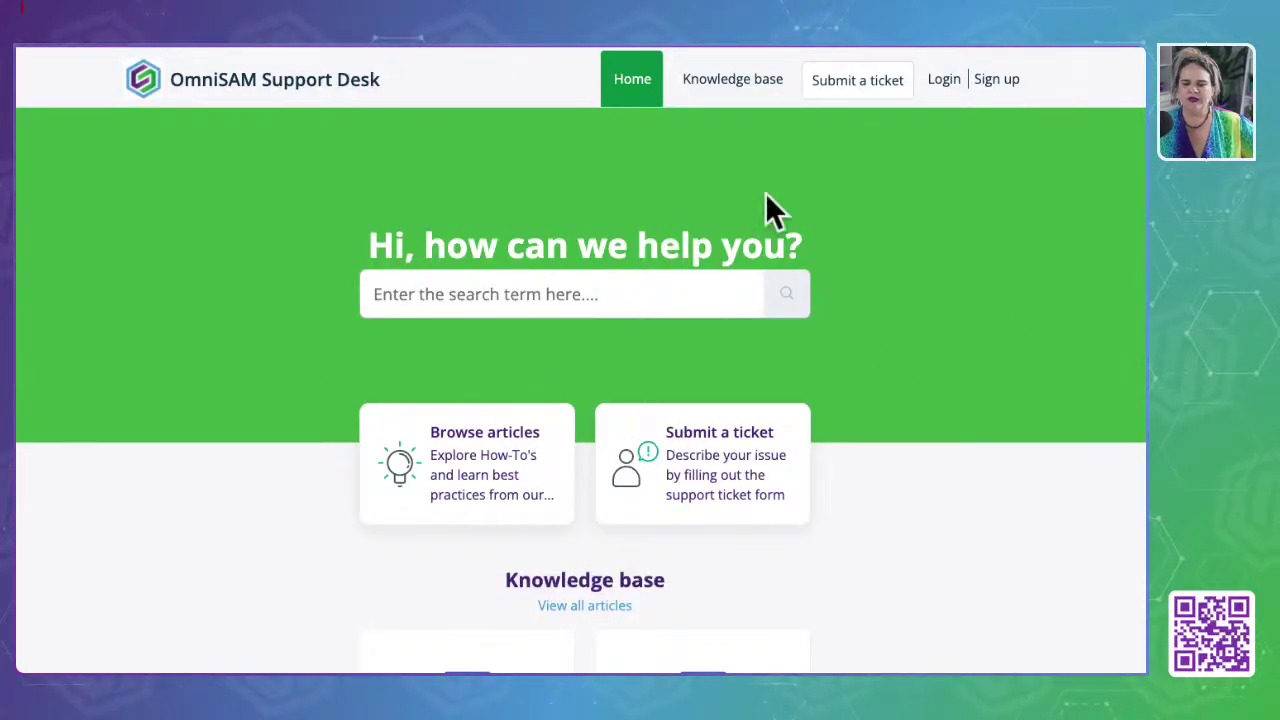
pyautogui.click(856, 82)
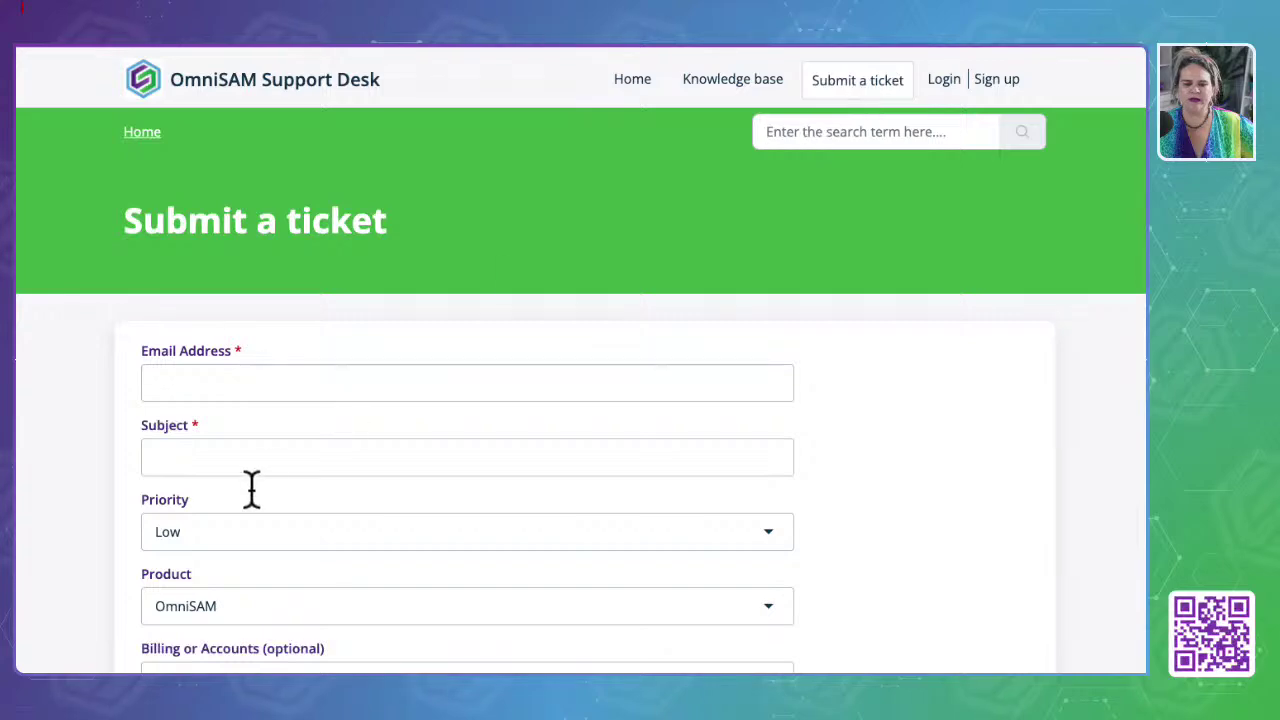
pyautogui.scroll(-8, 251, 488)
pyautogui.scroll(8, 250, 487)
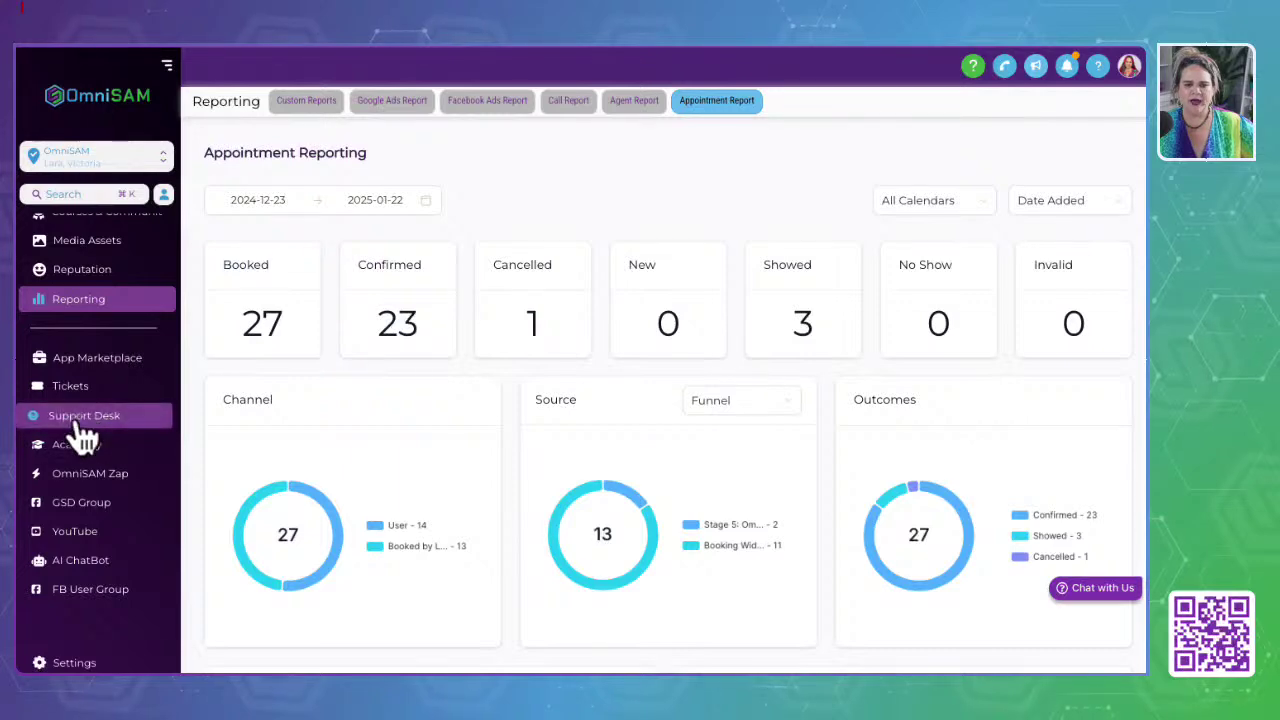
pyautogui.click(80, 418)
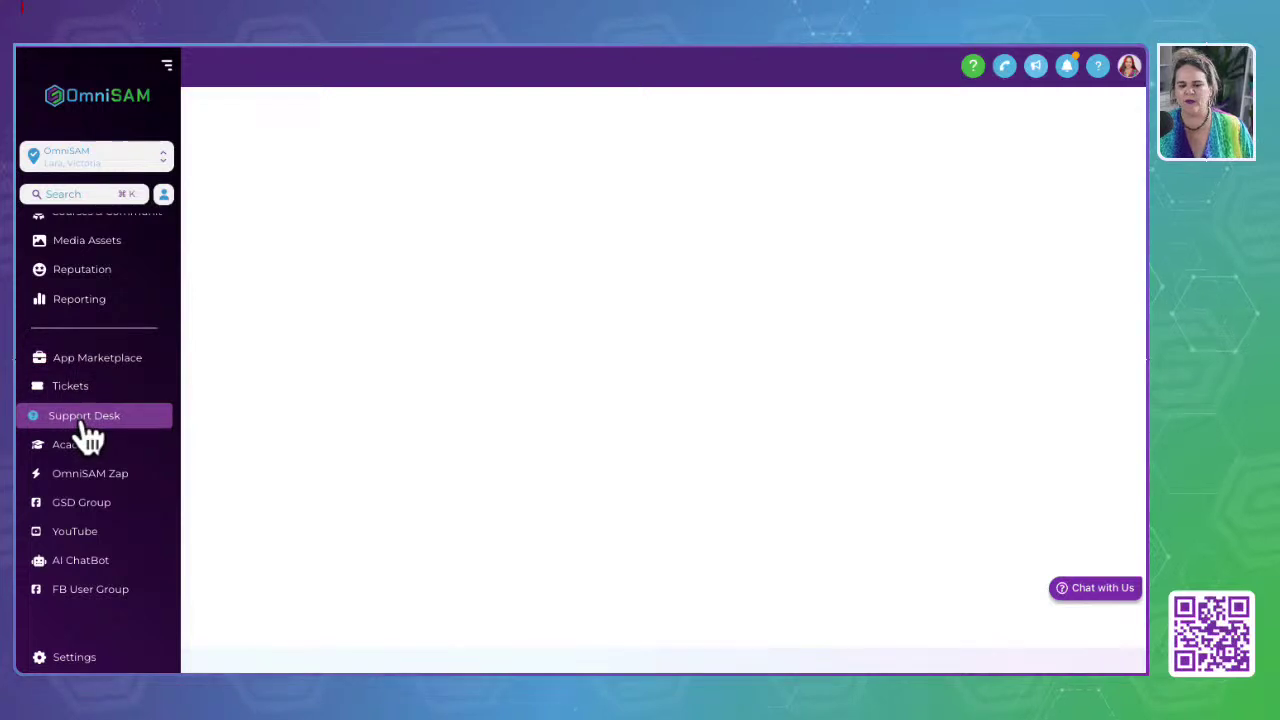
# Step: Open the OmniBOT Chat with us thread and place the cursor in the reply field, then go to Academy
pyautogui.click(1083, 588)
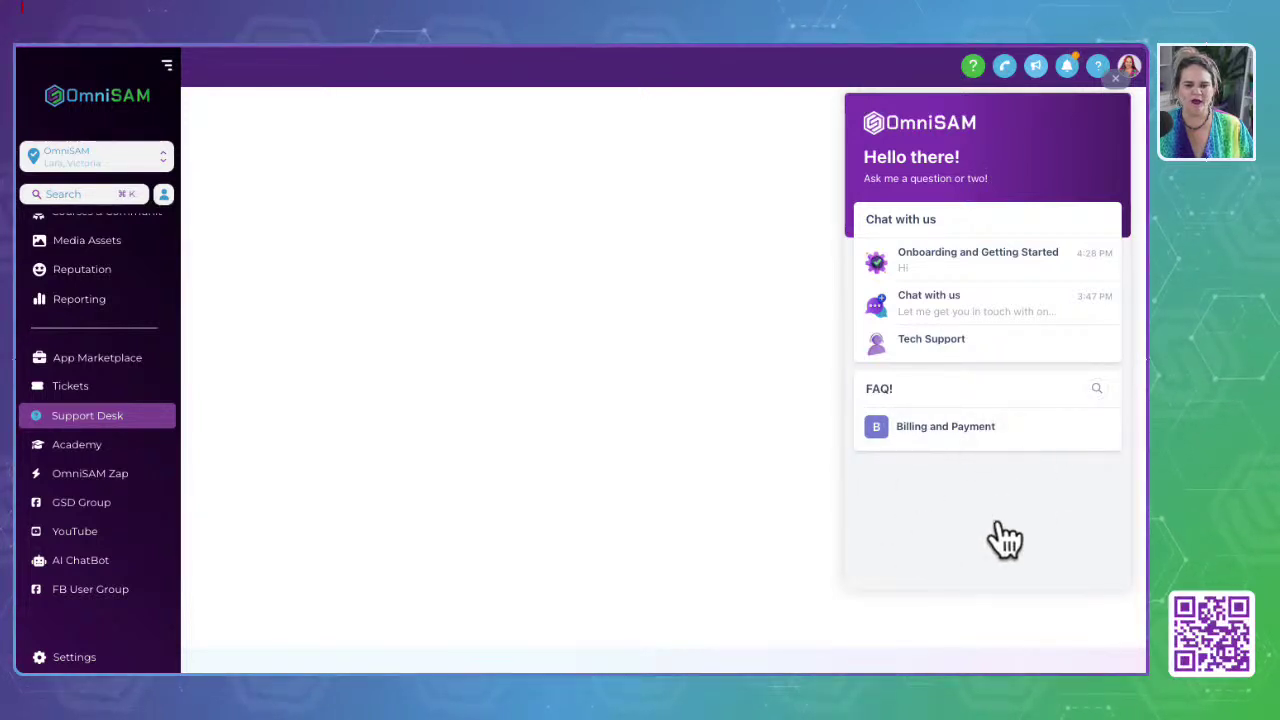
pyautogui.click(950, 325)
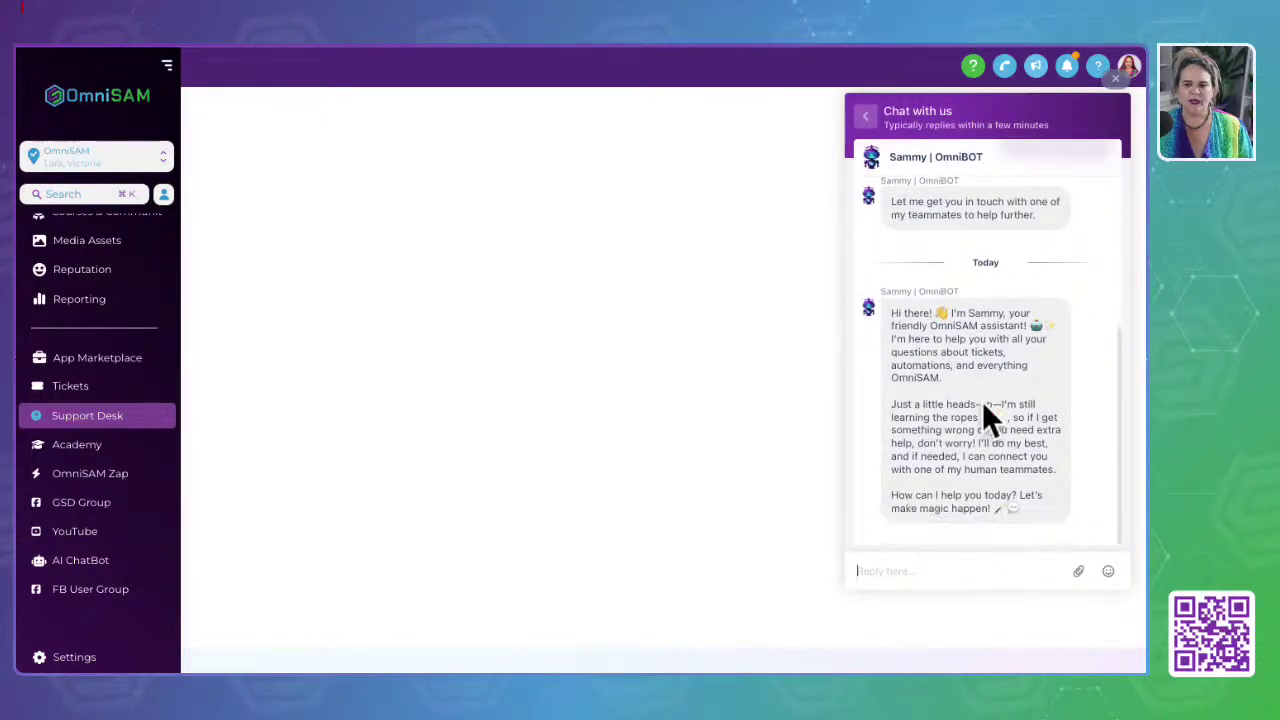
pyautogui.tripleClick(909, 292)
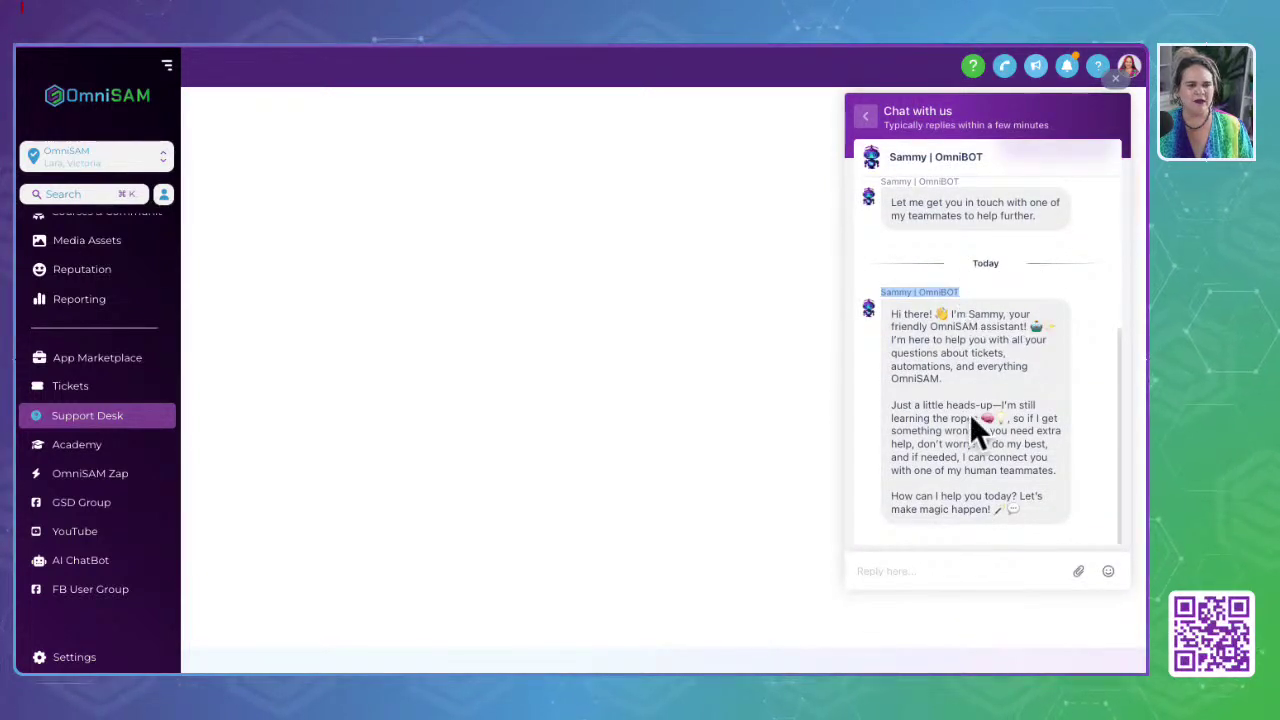
pyautogui.click(914, 568)
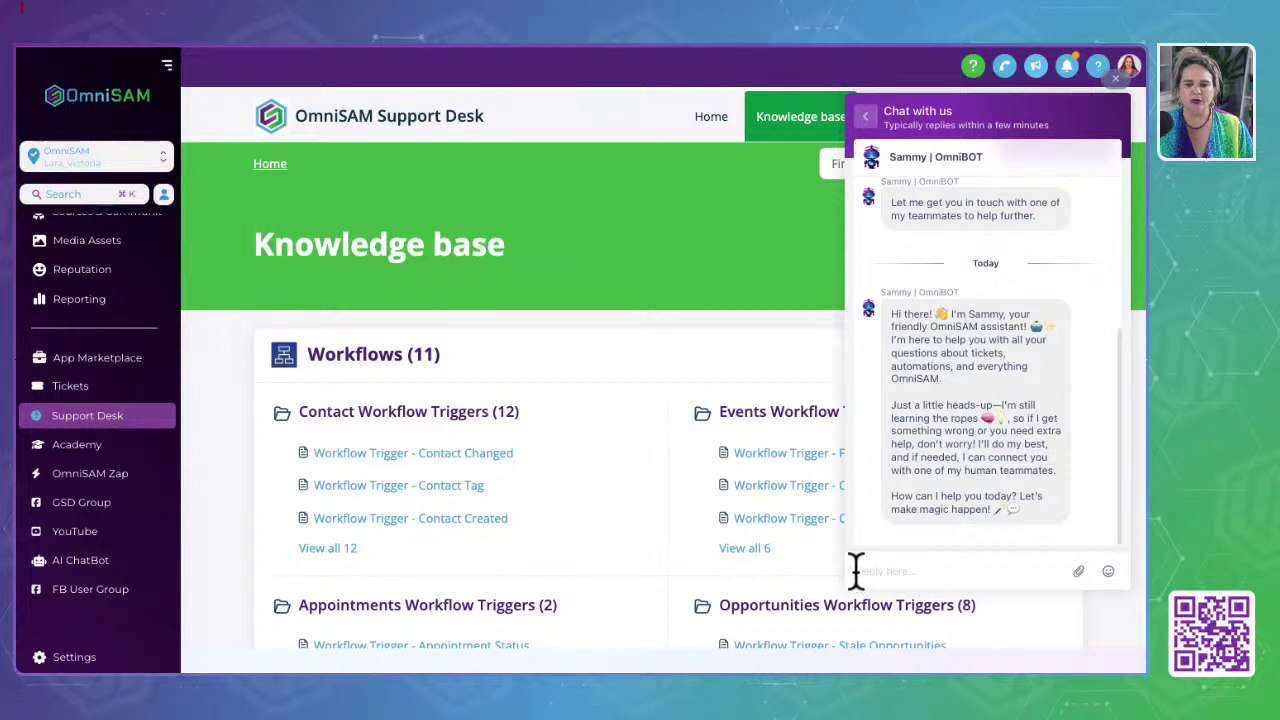
pyautogui.click(918, 573)
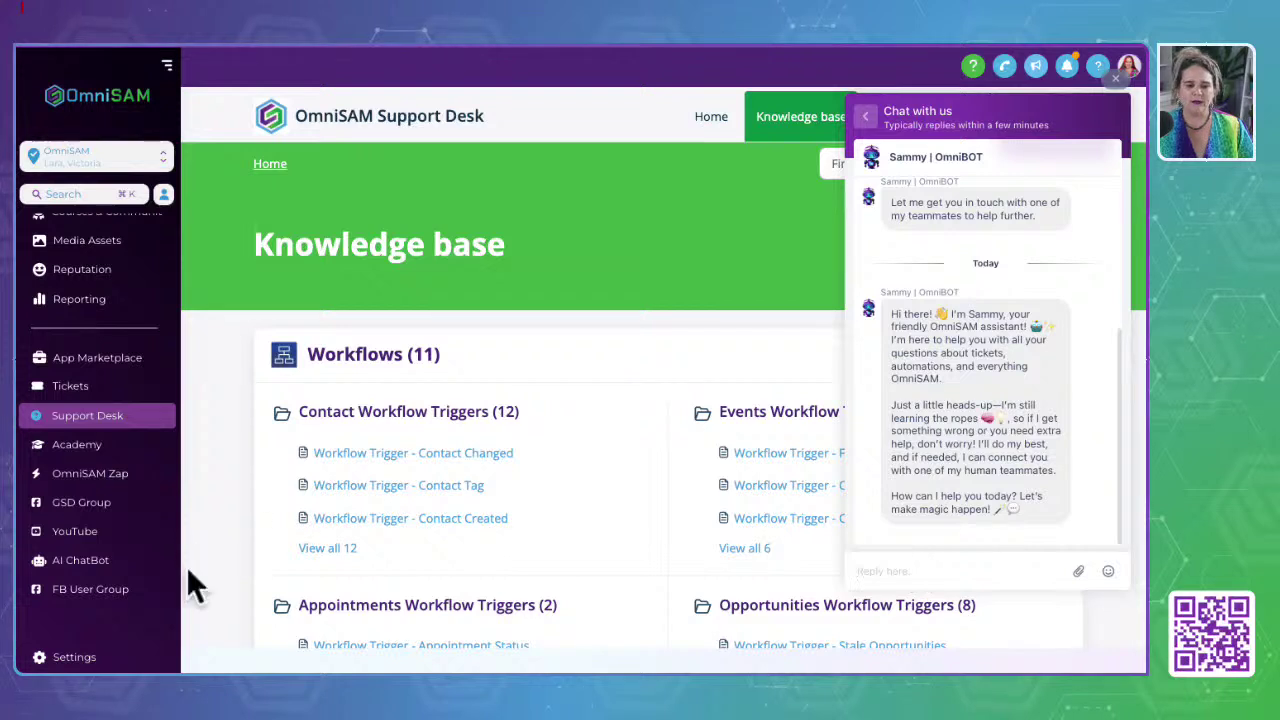
pyautogui.click(63, 445)
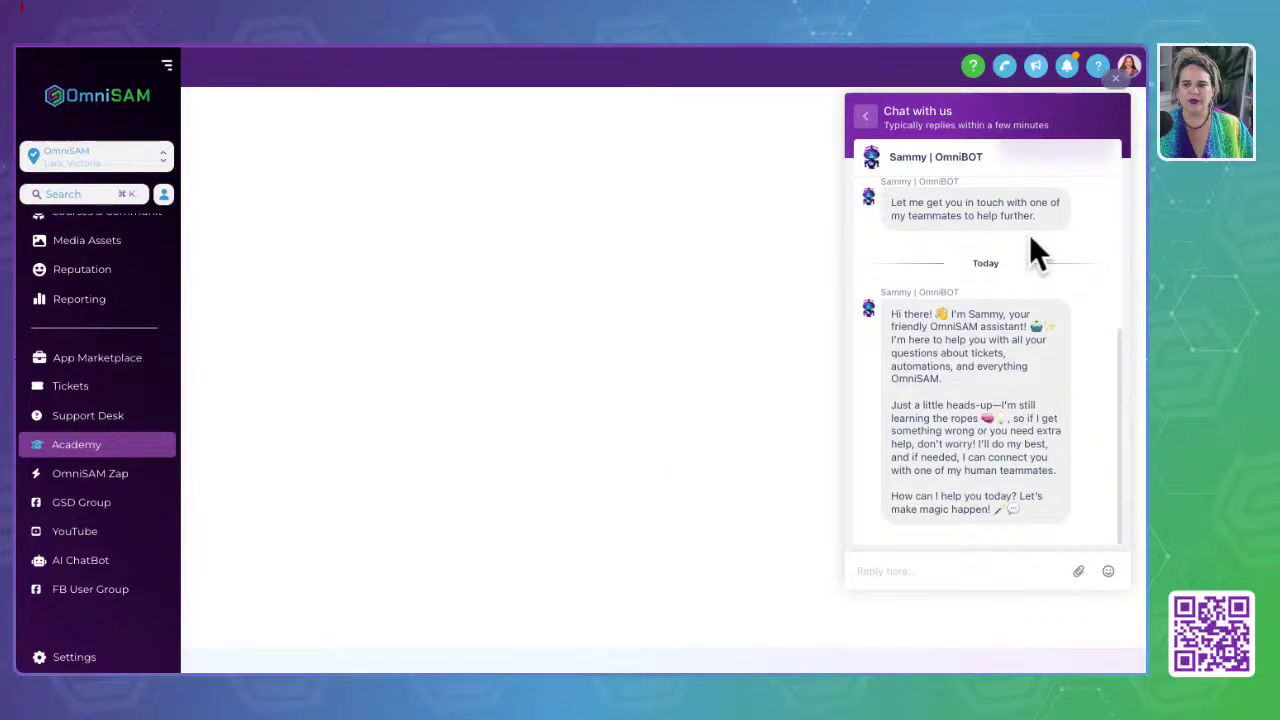
# Step: Close the chat and visit the FB User Group, OmniSAM Zap and GSD Group sidebar links
pyautogui.click(1115, 78)
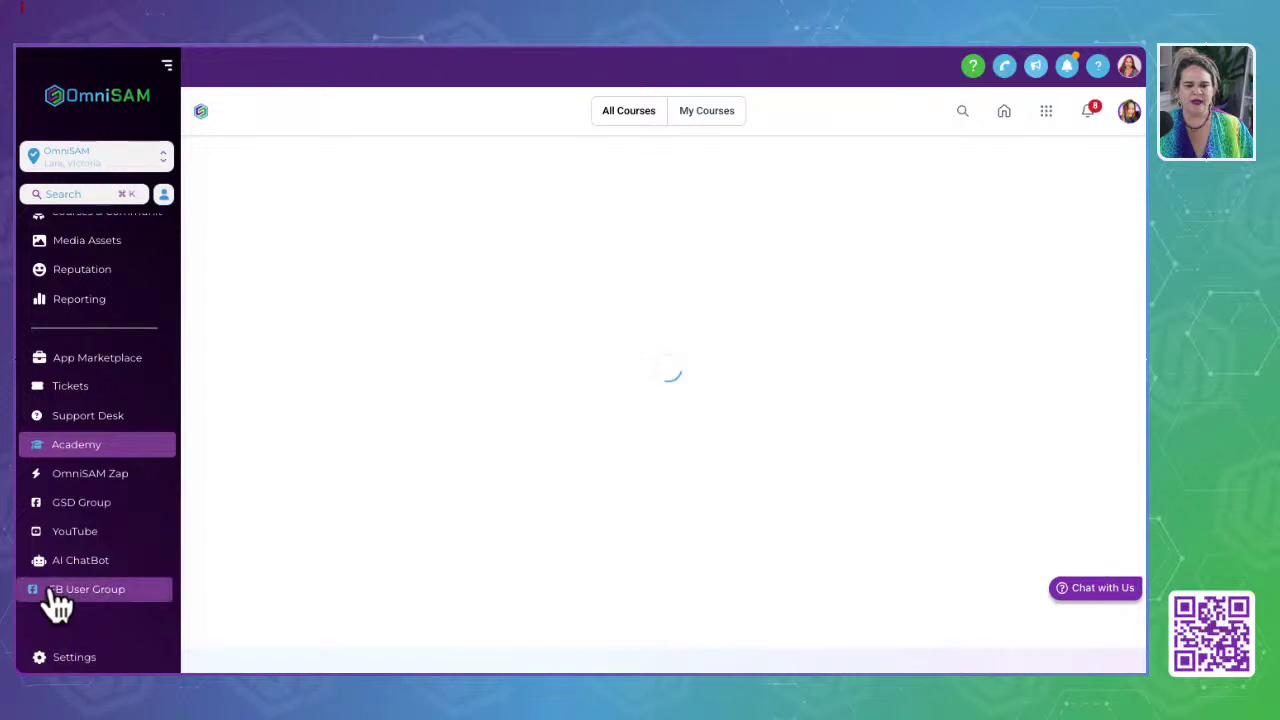
pyautogui.click(78, 591)
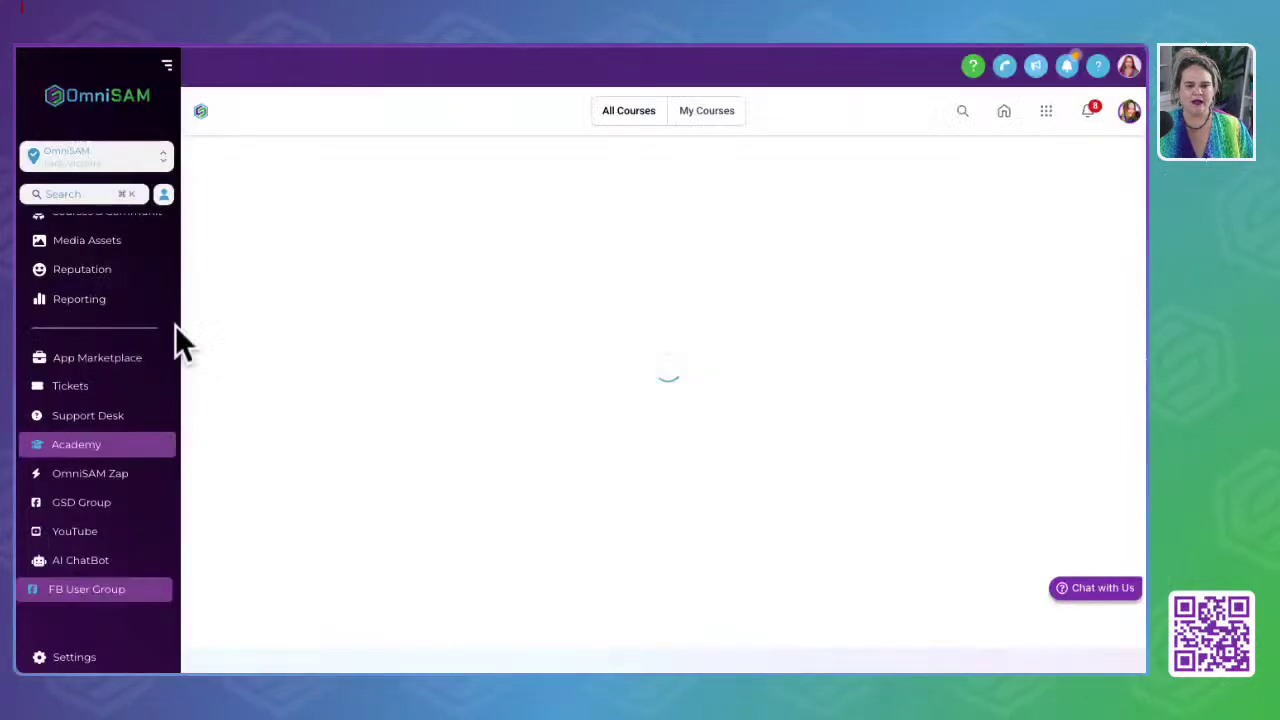
pyautogui.click(68, 474)
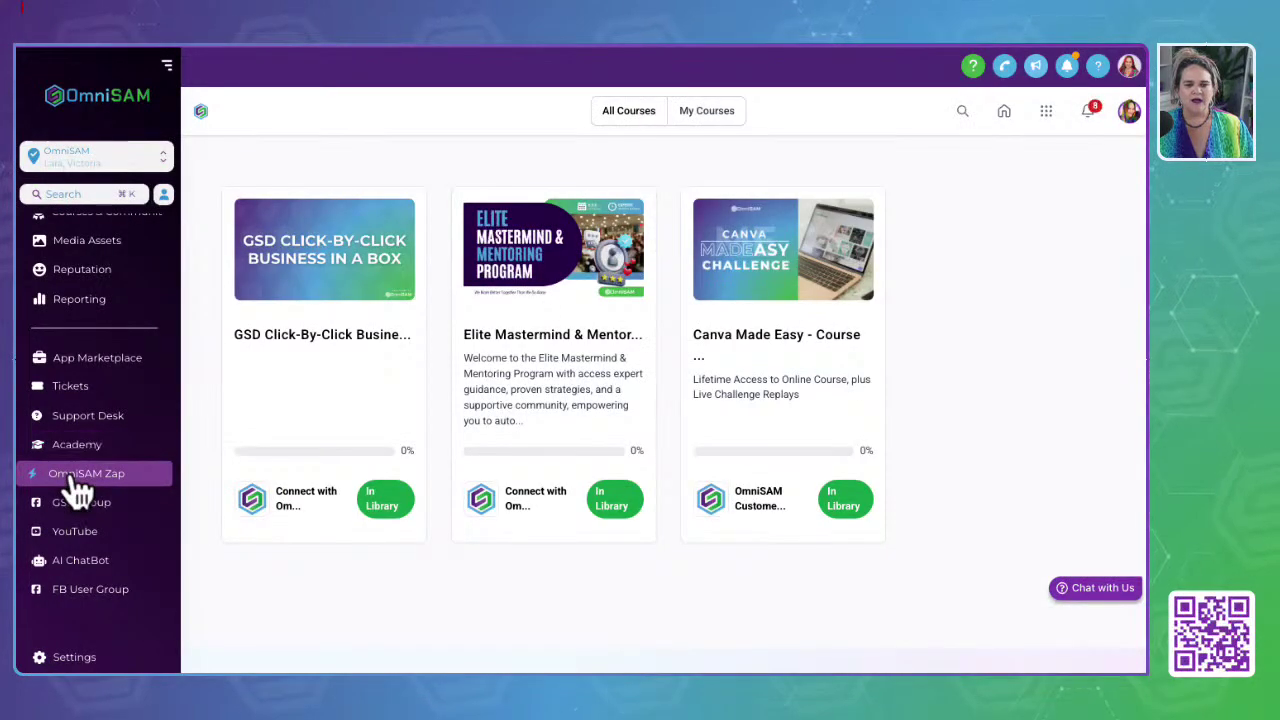
pyautogui.click(52, 478)
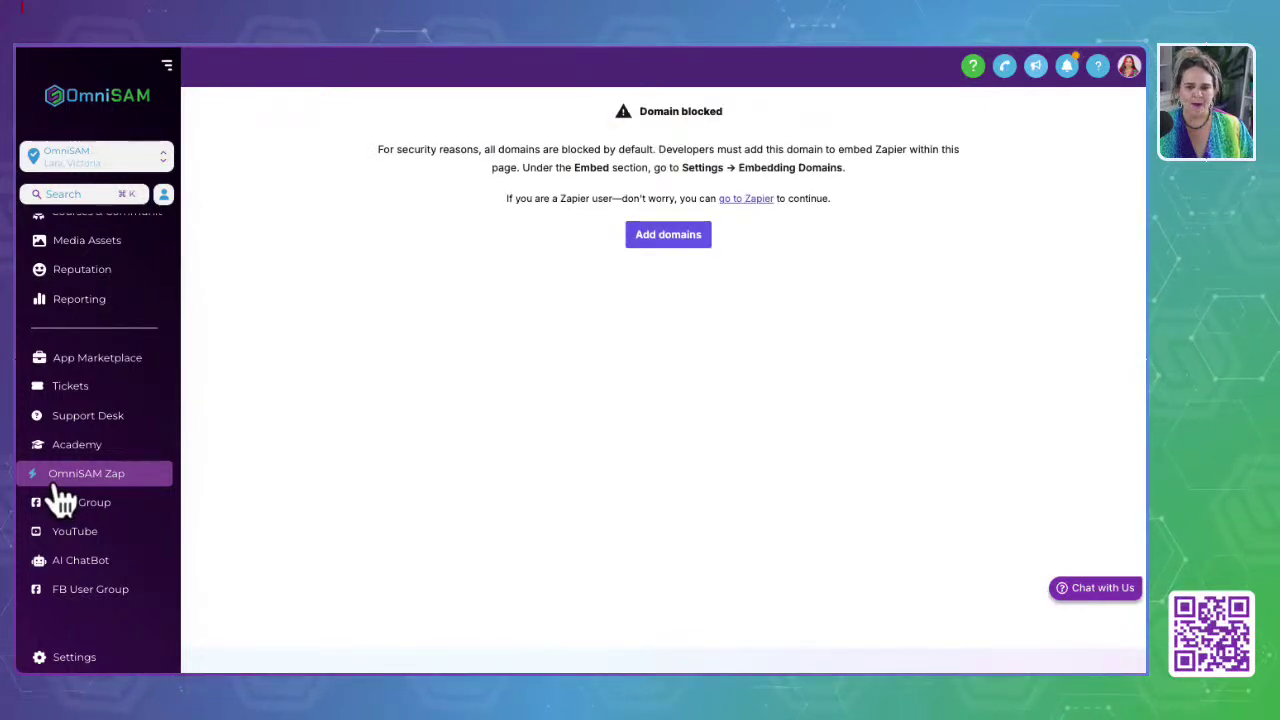
pyautogui.moveTo(363, 141); pyautogui.dragTo(1003, 277)
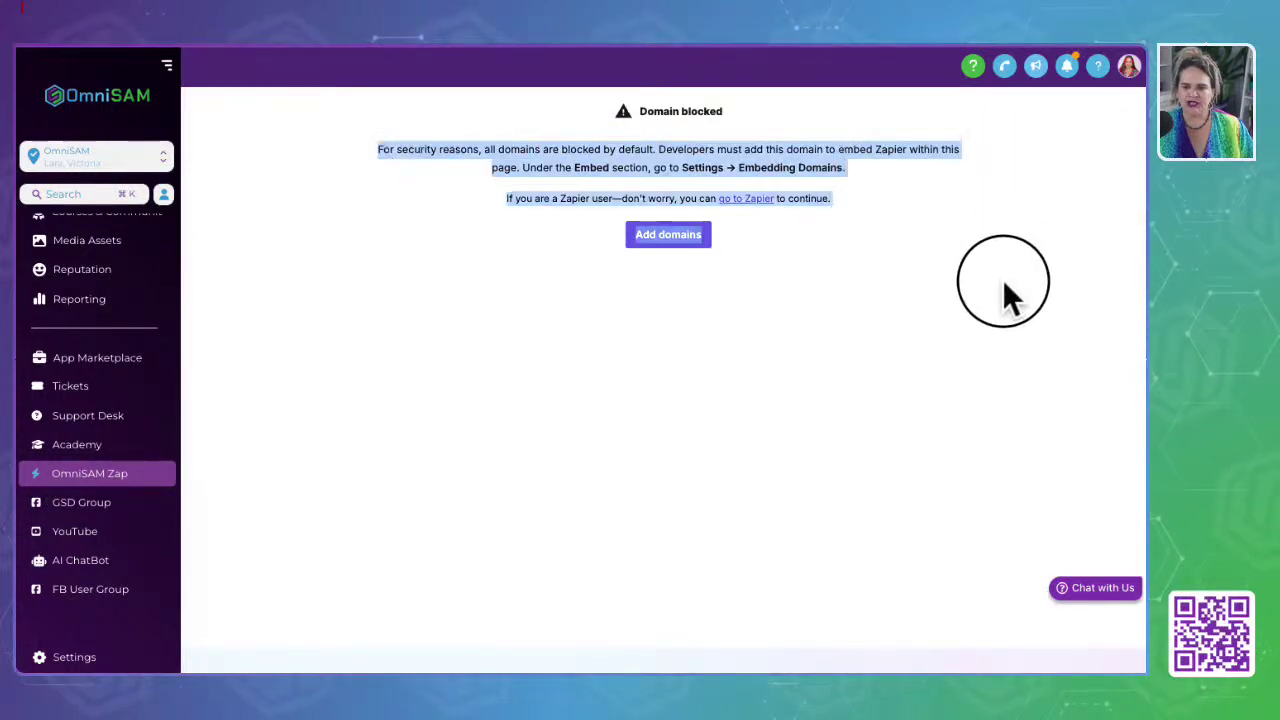
pyautogui.click(184, 459)
pyautogui.click(43, 510)
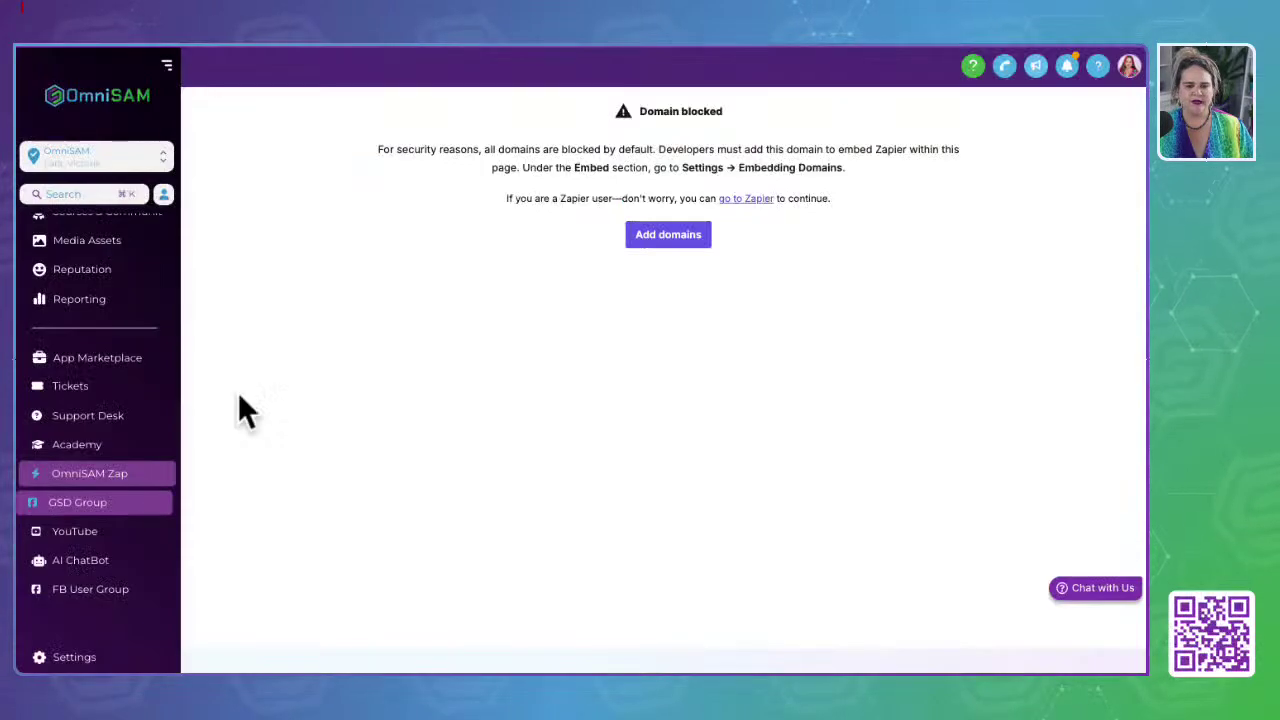
# Step: Open the OmniSAM YouTube channel and scroll through its content
pyautogui.click(90, 542)
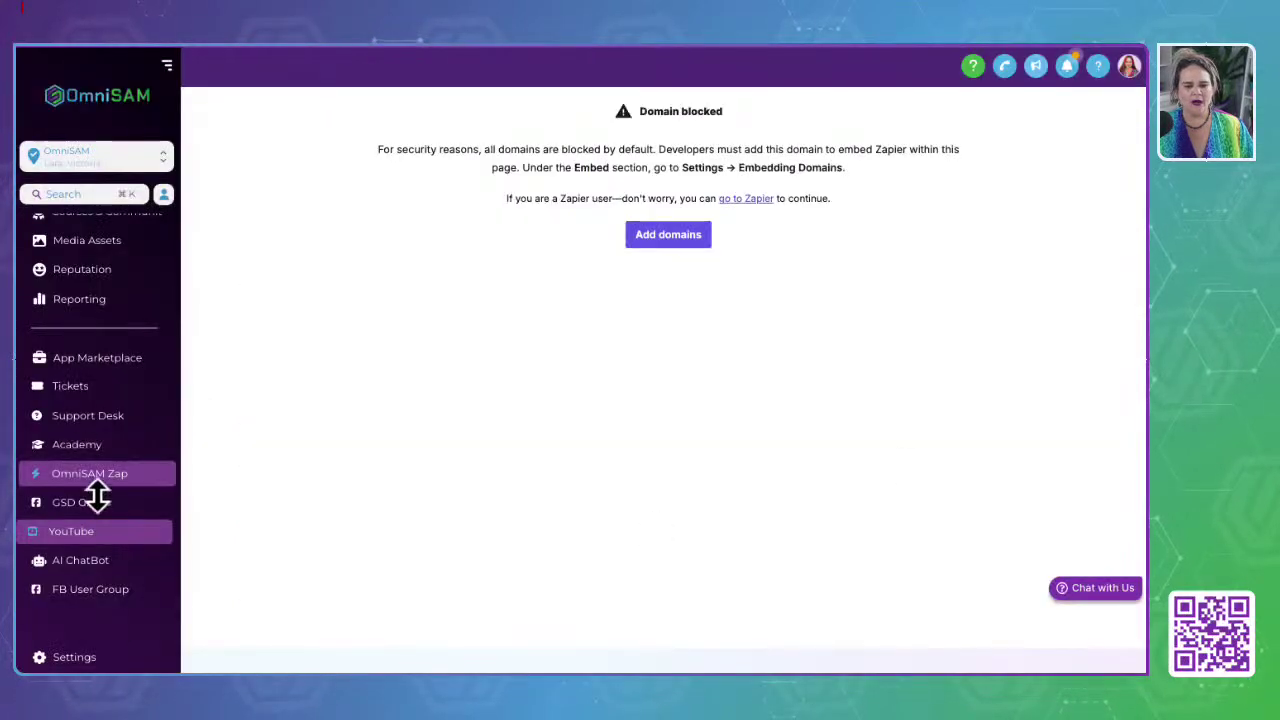
pyautogui.scroll(5, 97, 276)
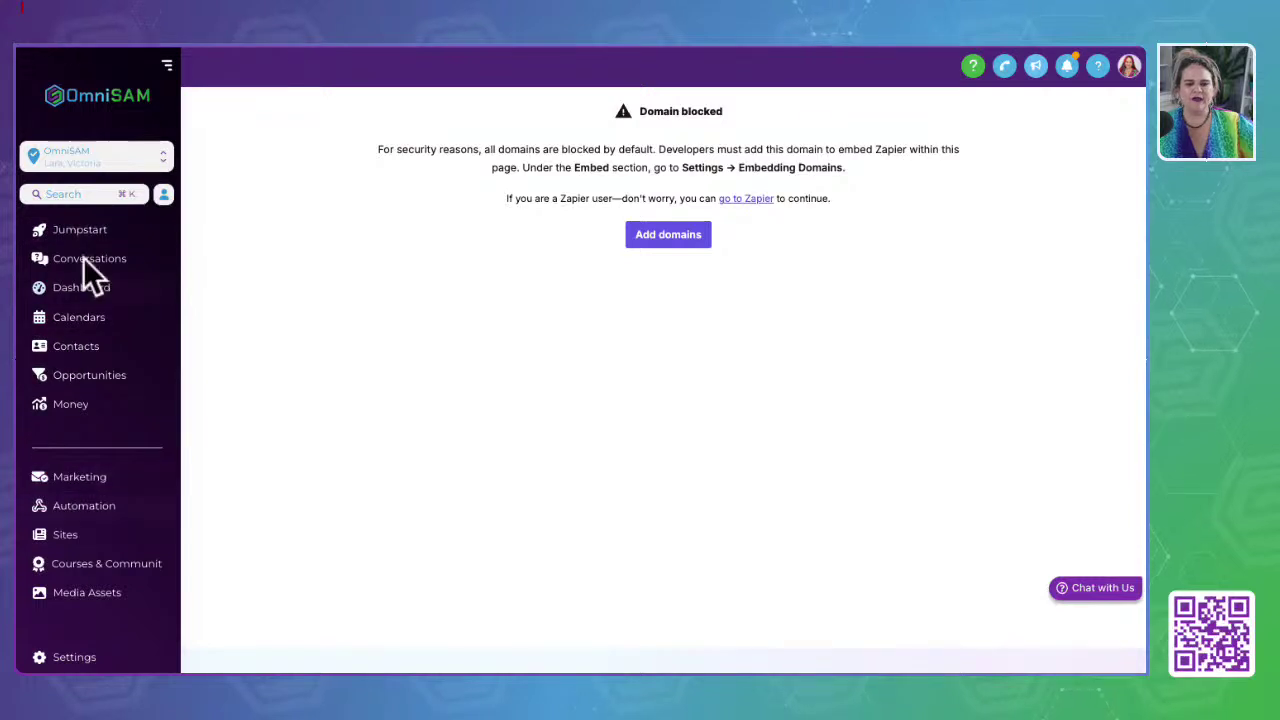
pyautogui.scroll(-1, 100, 425)
pyautogui.scroll(-2, 98, 427)
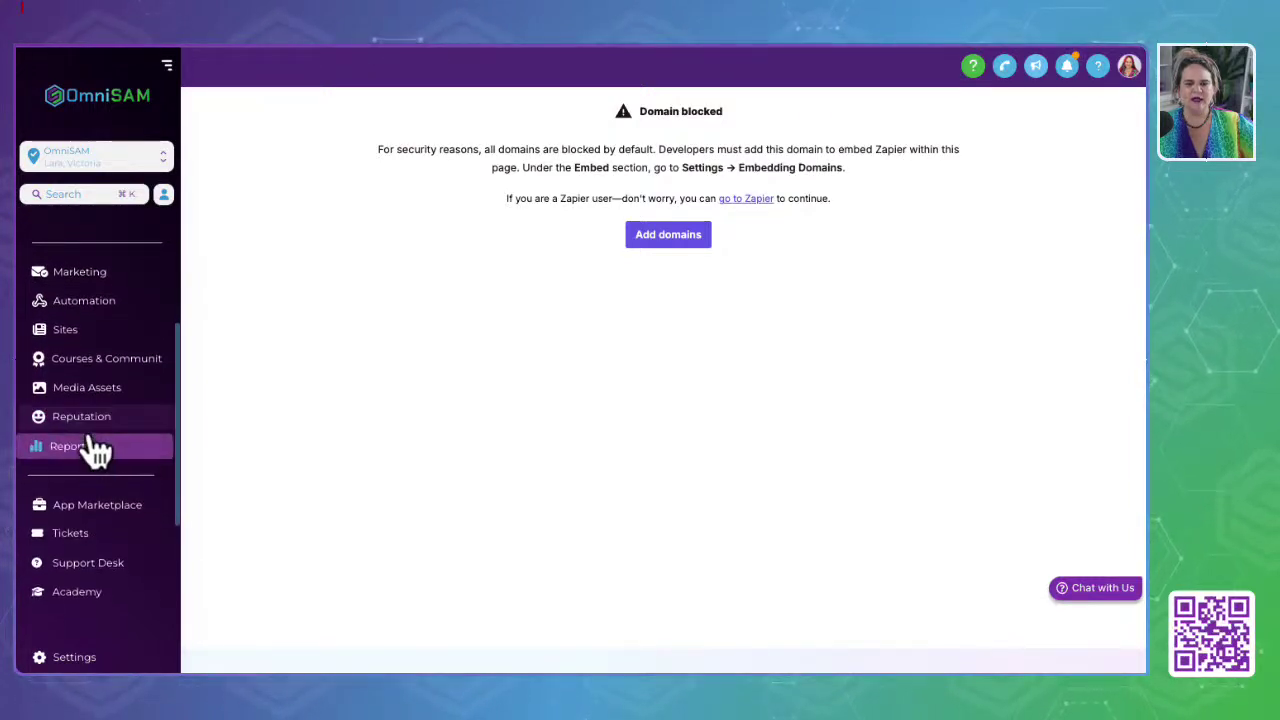
pyautogui.scroll(-2, 88, 505)
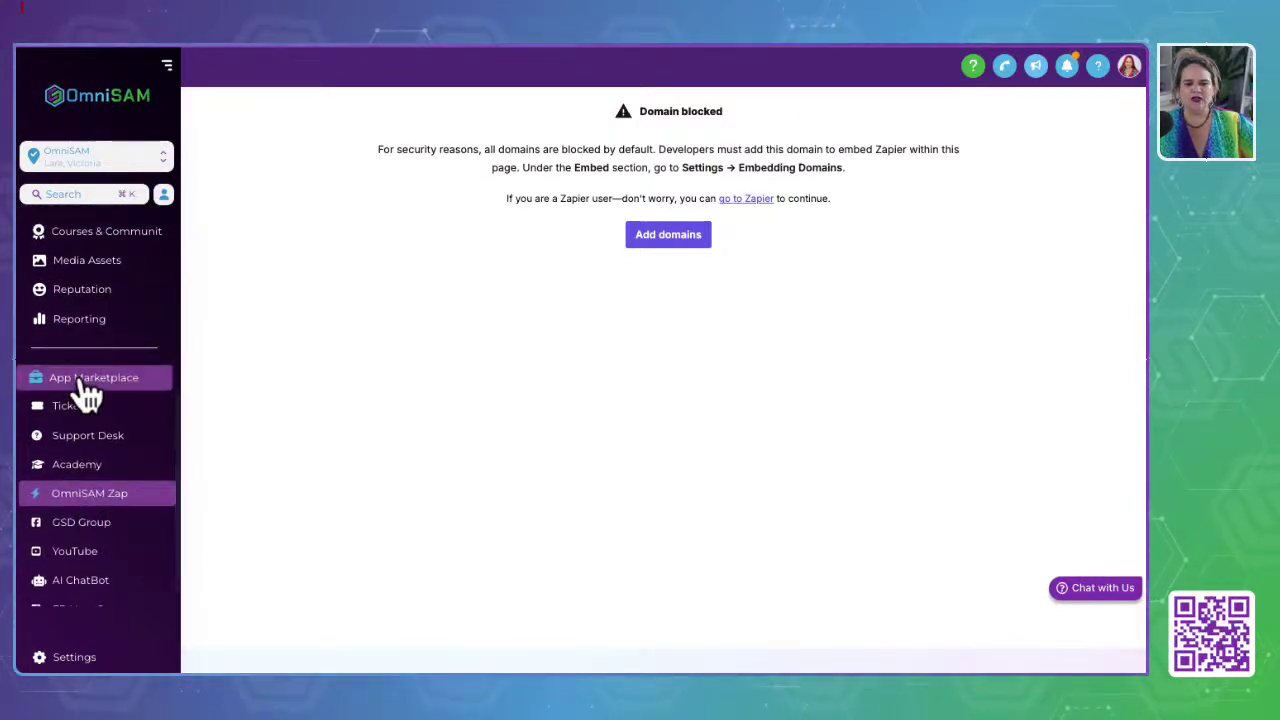
pyautogui.scroll(-1, 63, 580)
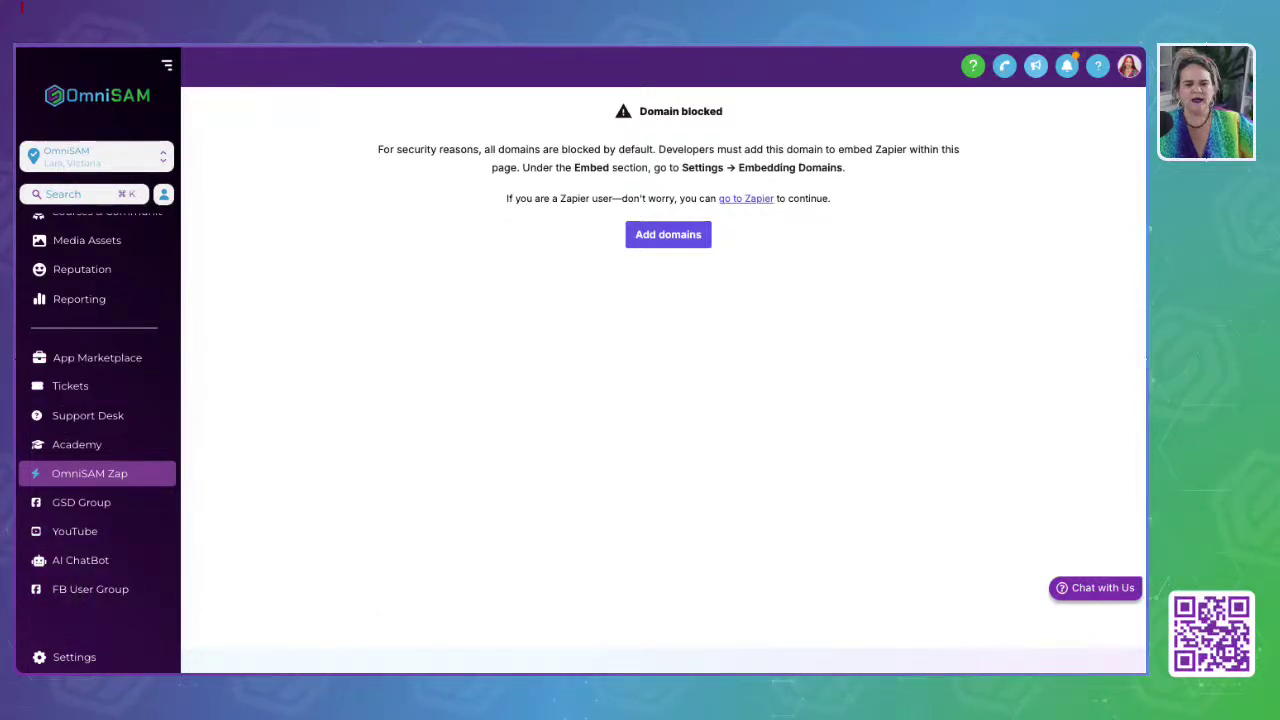
pyautogui.scroll(4, 80, 470)
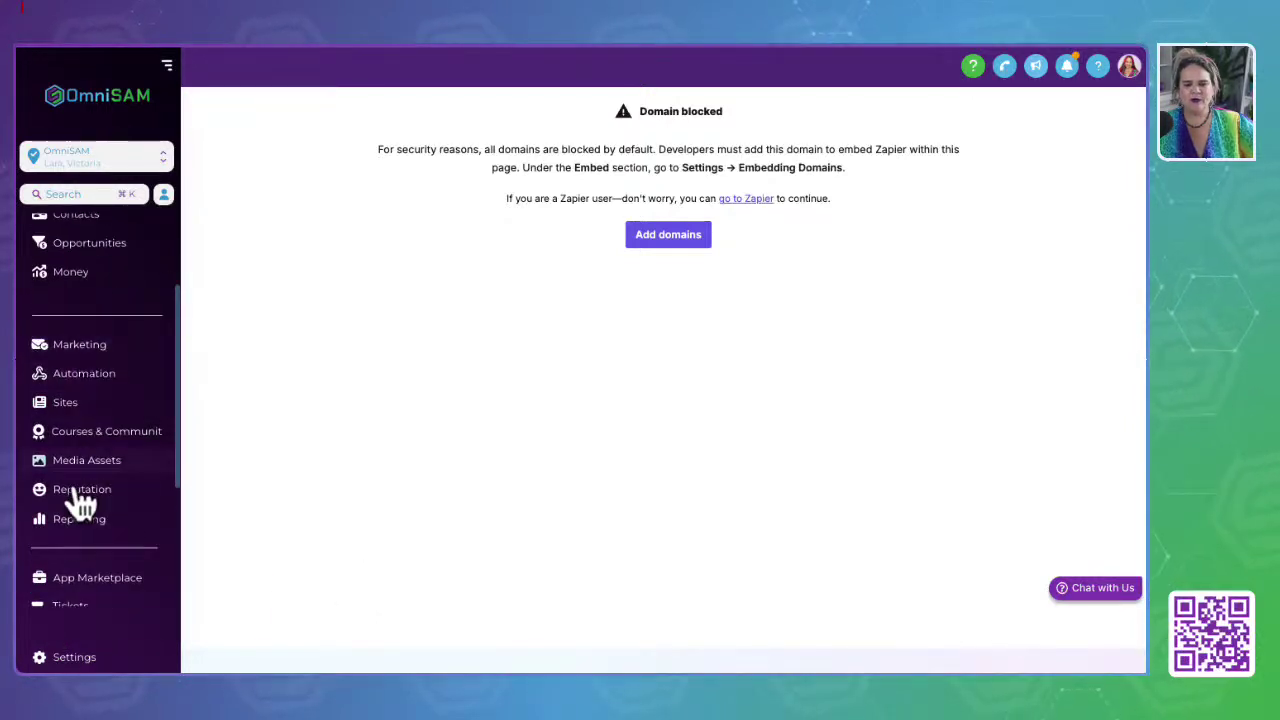
# Step: Open Business Profile Settings showing the general information and physical address
pyautogui.click(70, 658)
pyautogui.scroll(-7, 57, 608)
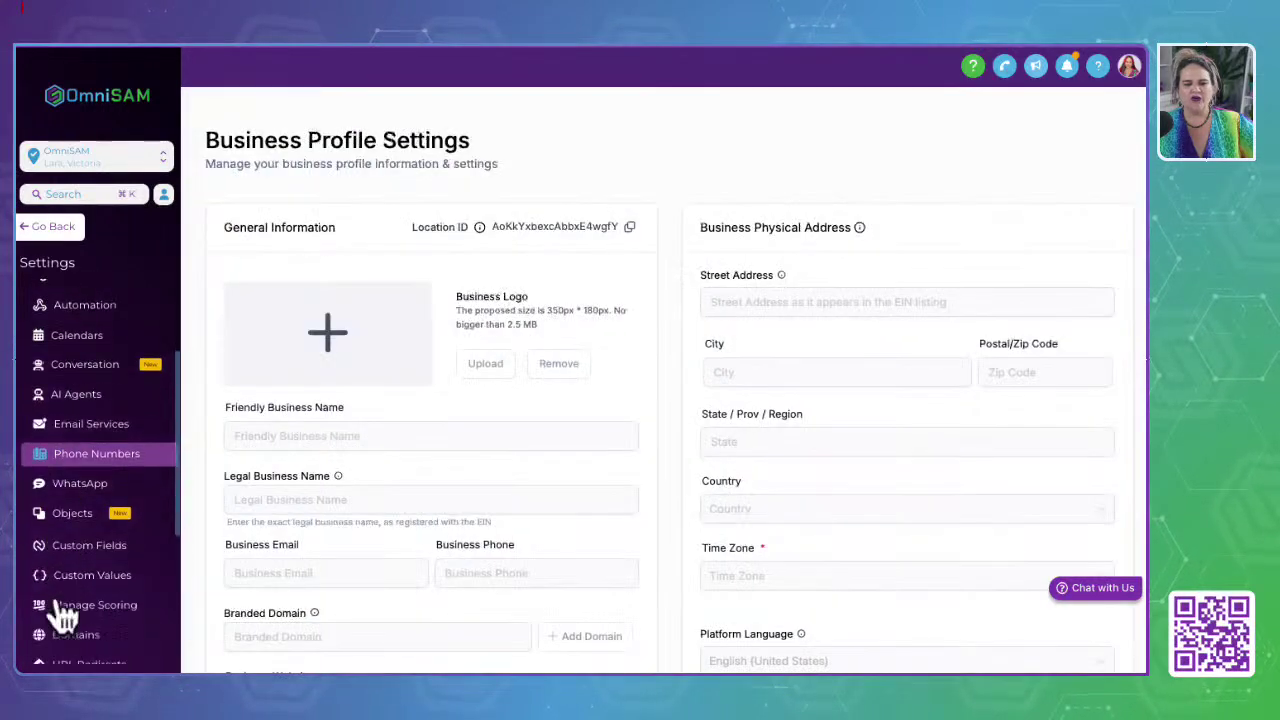
pyautogui.scroll(7, 60, 608)
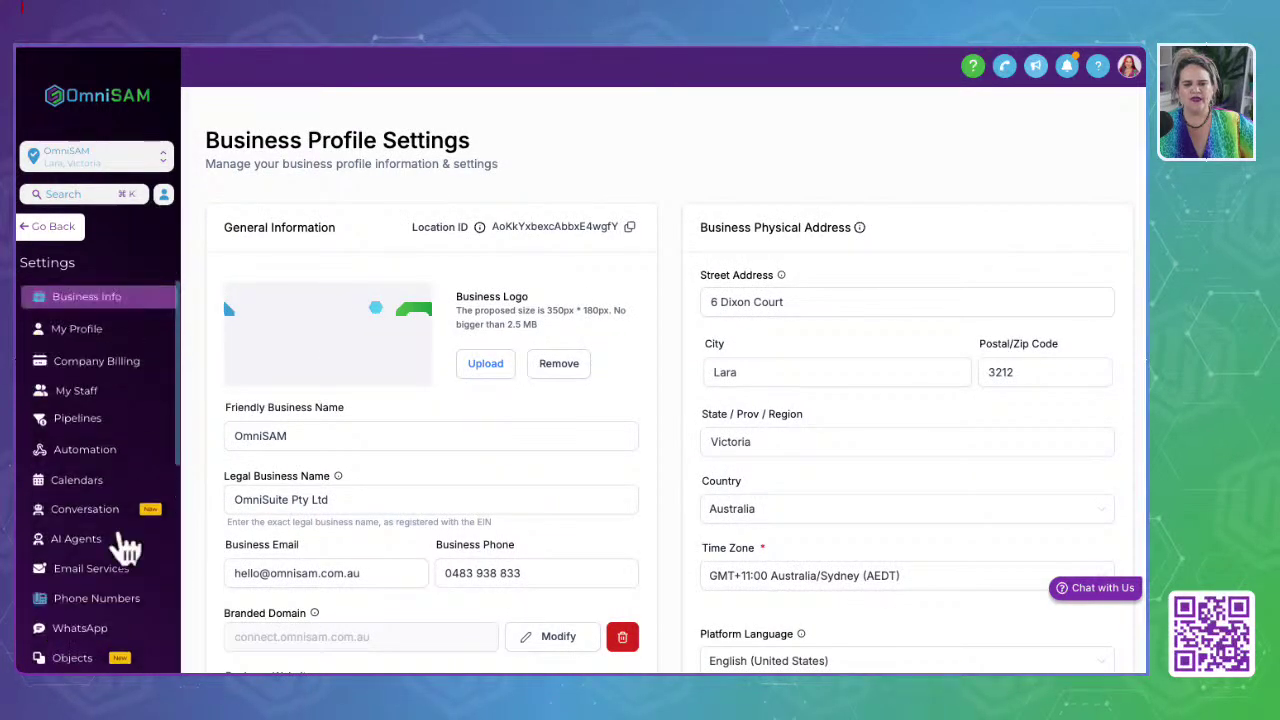